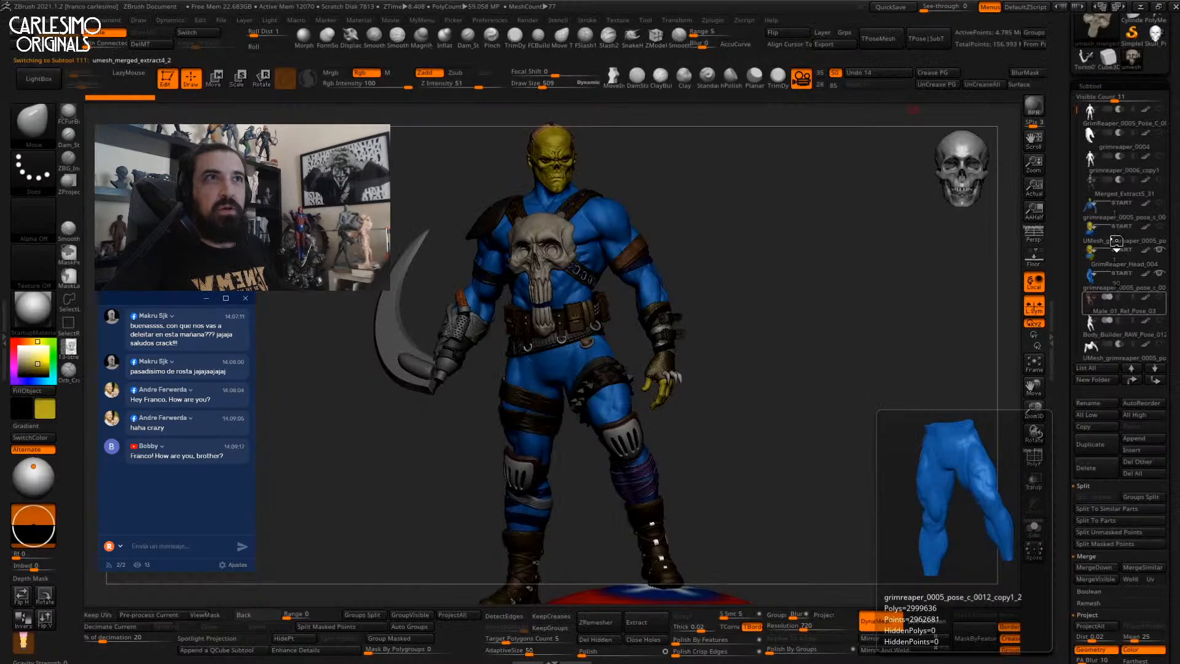
Skip the recording ahead twice, then restore the player to a smaller window.
mouse_move(1095, 305)
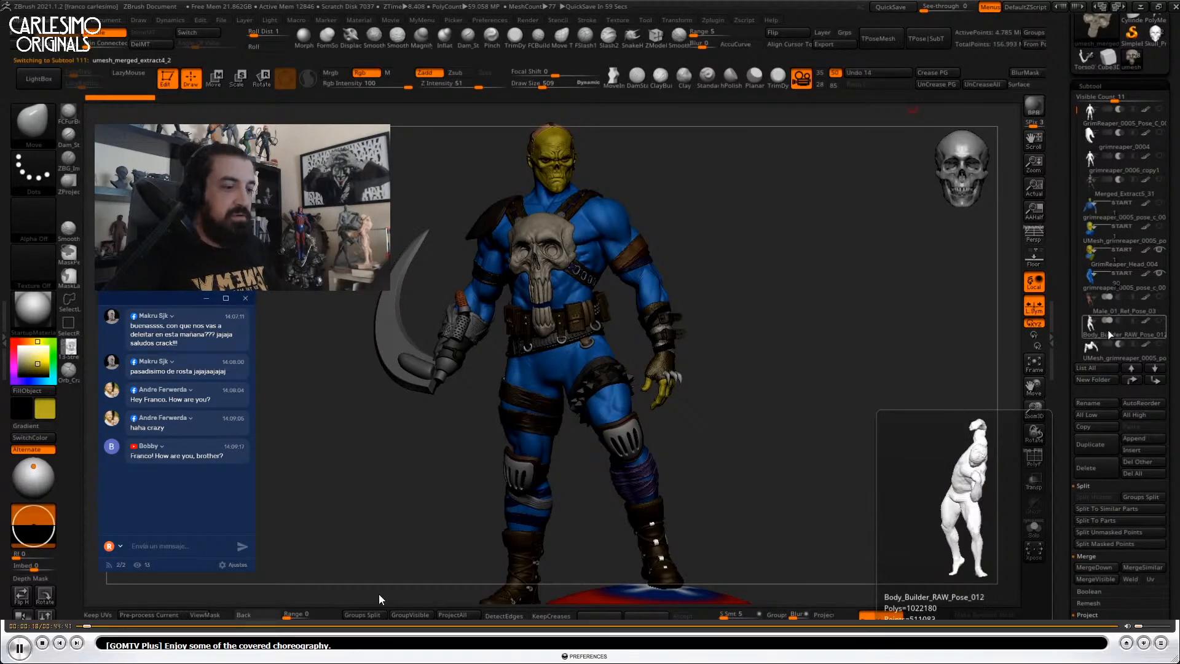
left_click(207, 631)
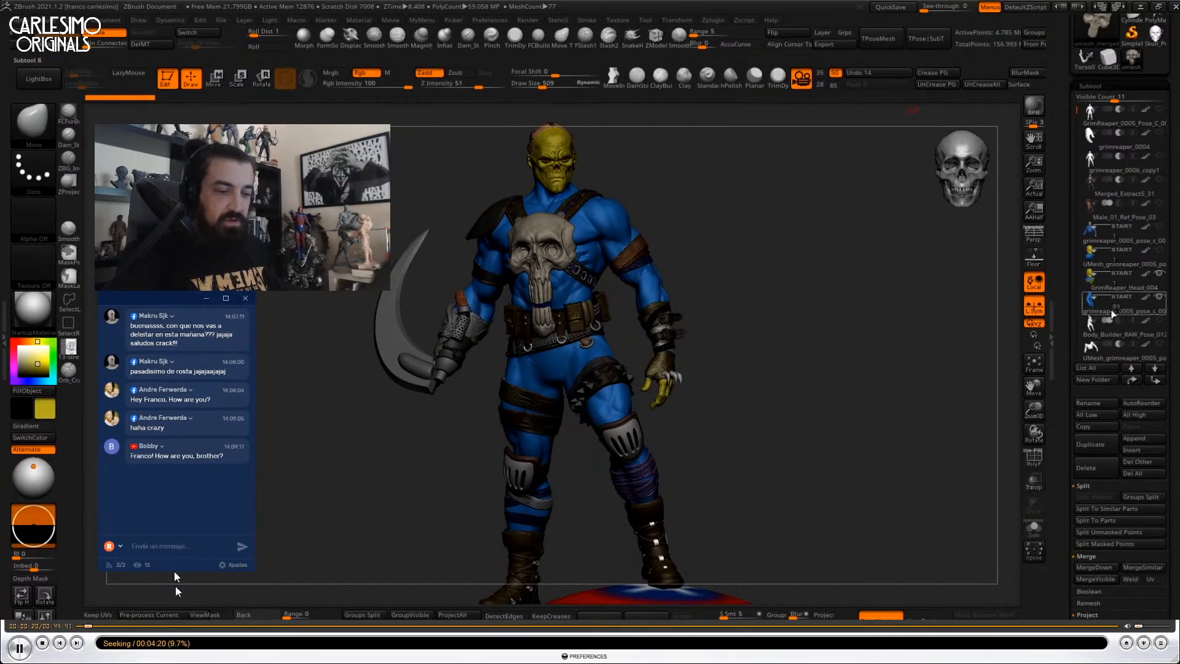
left_click(261, 625)
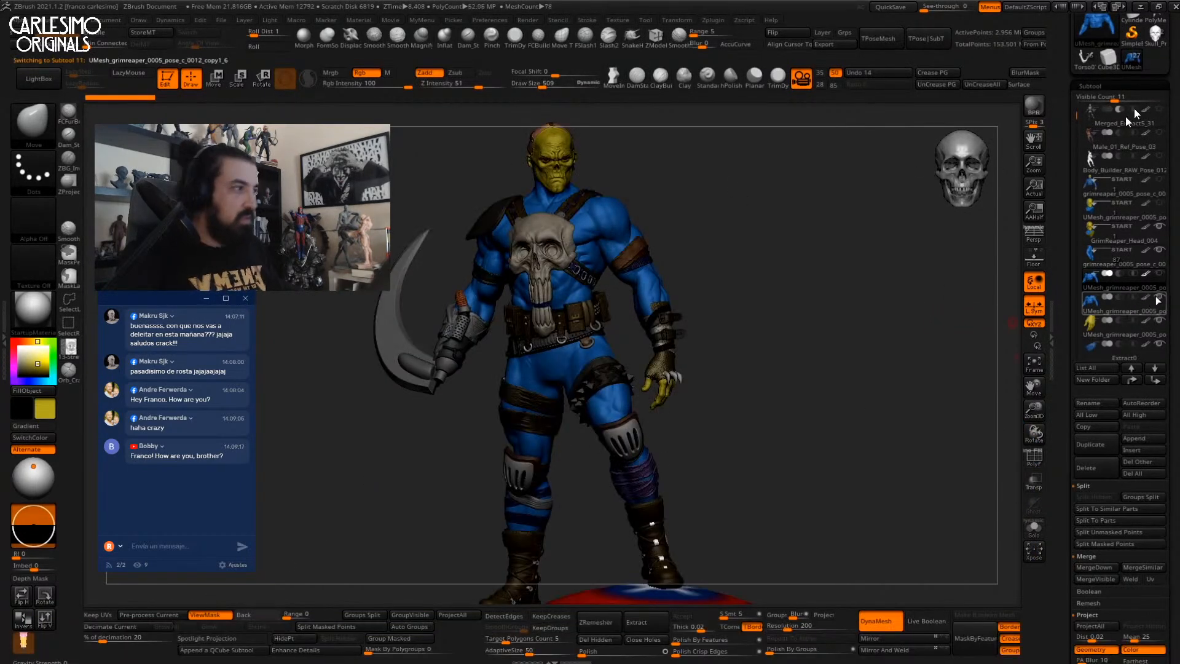
left_click(1153, 9)
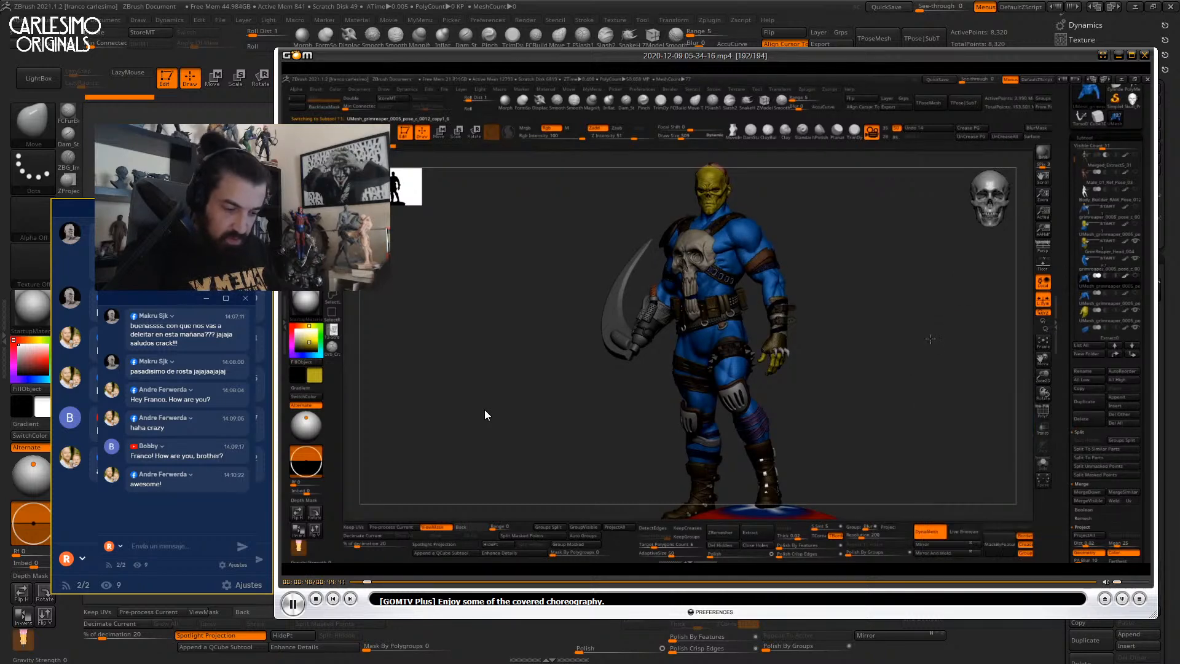
Set playback to Normal (1.0x) speed and make the video fill the screen.
right_click(500, 356)
right_click(434, 311)
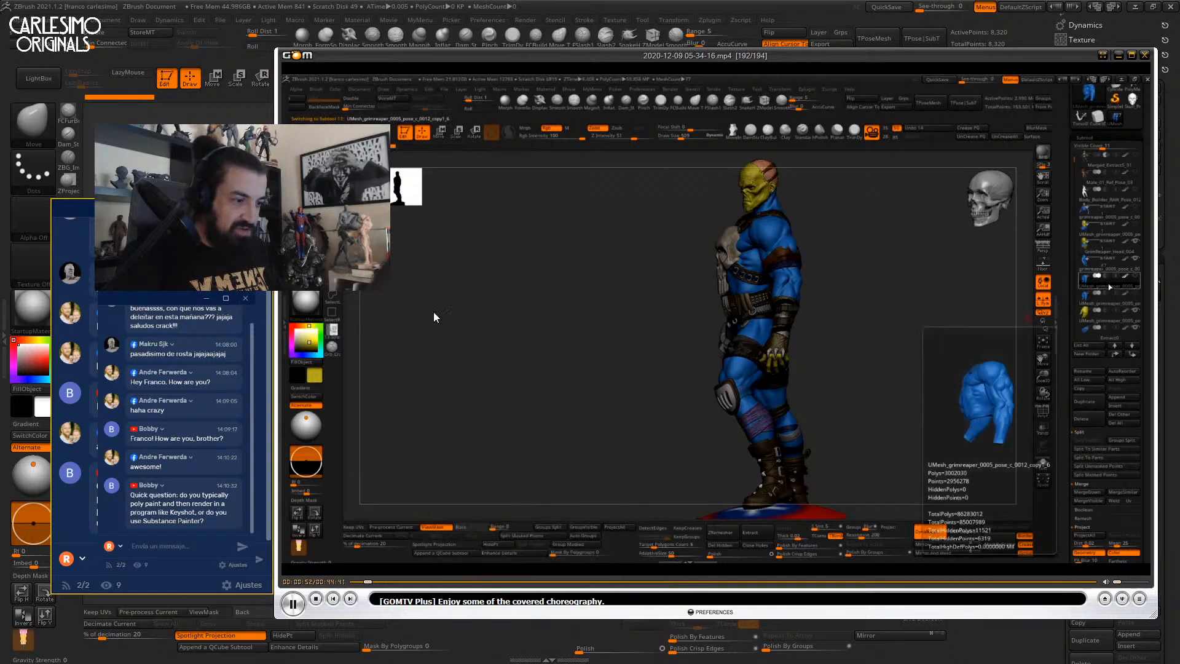
right_click(433, 310)
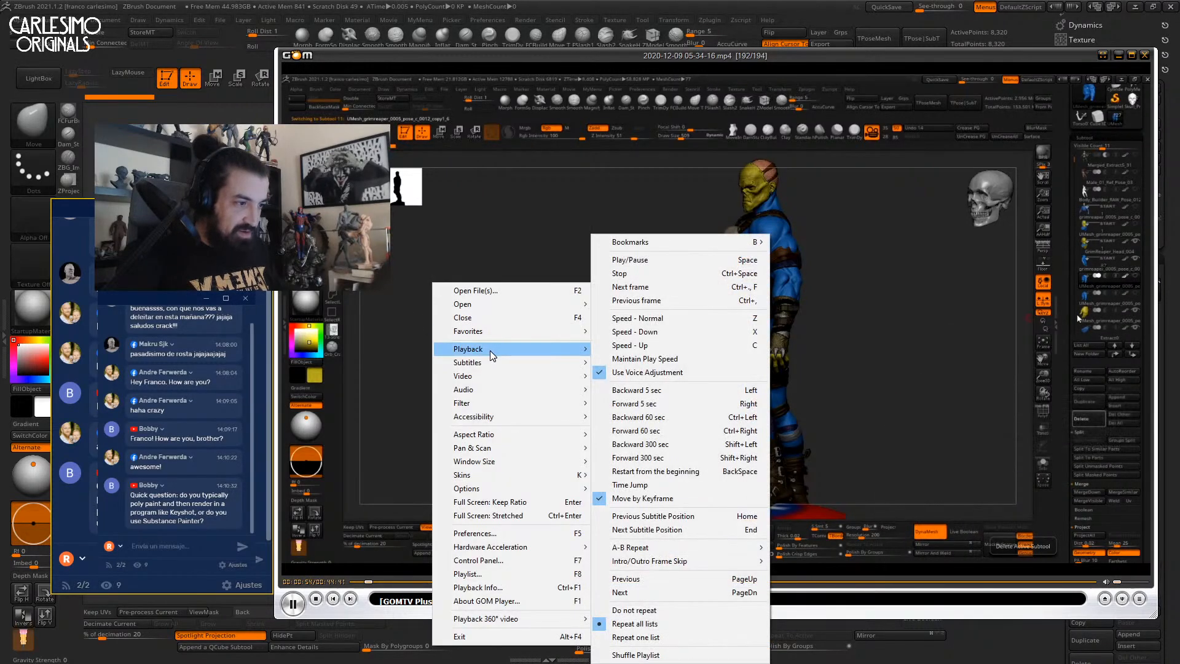
left_click(682, 318)
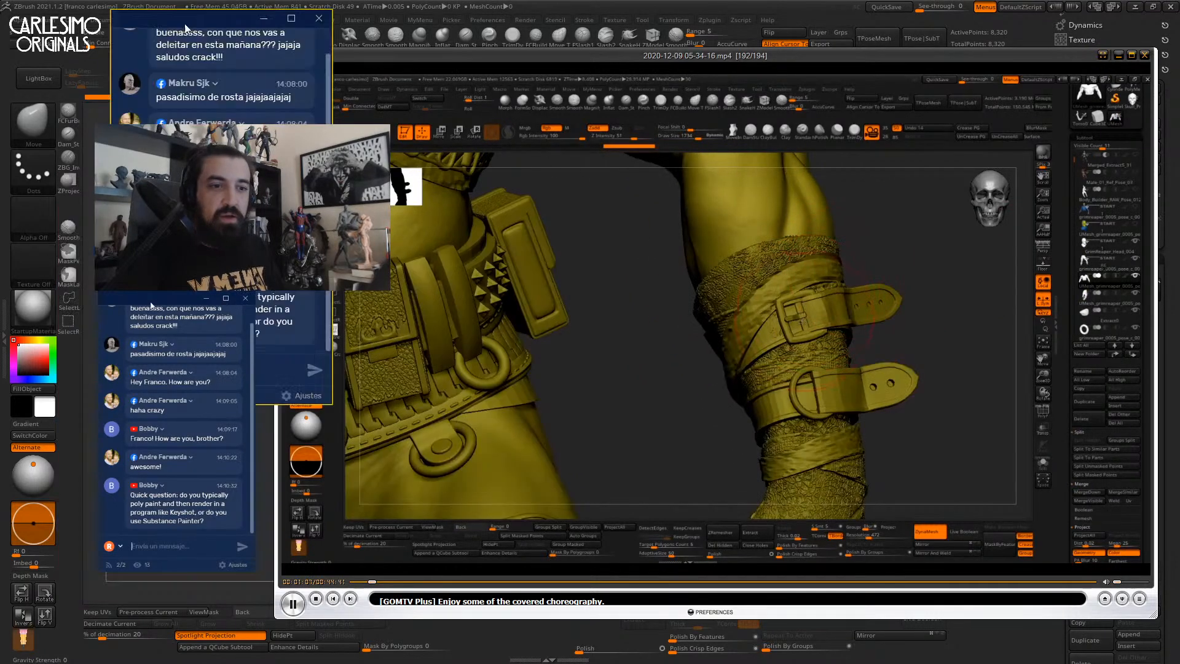
left_click(1103, 55)
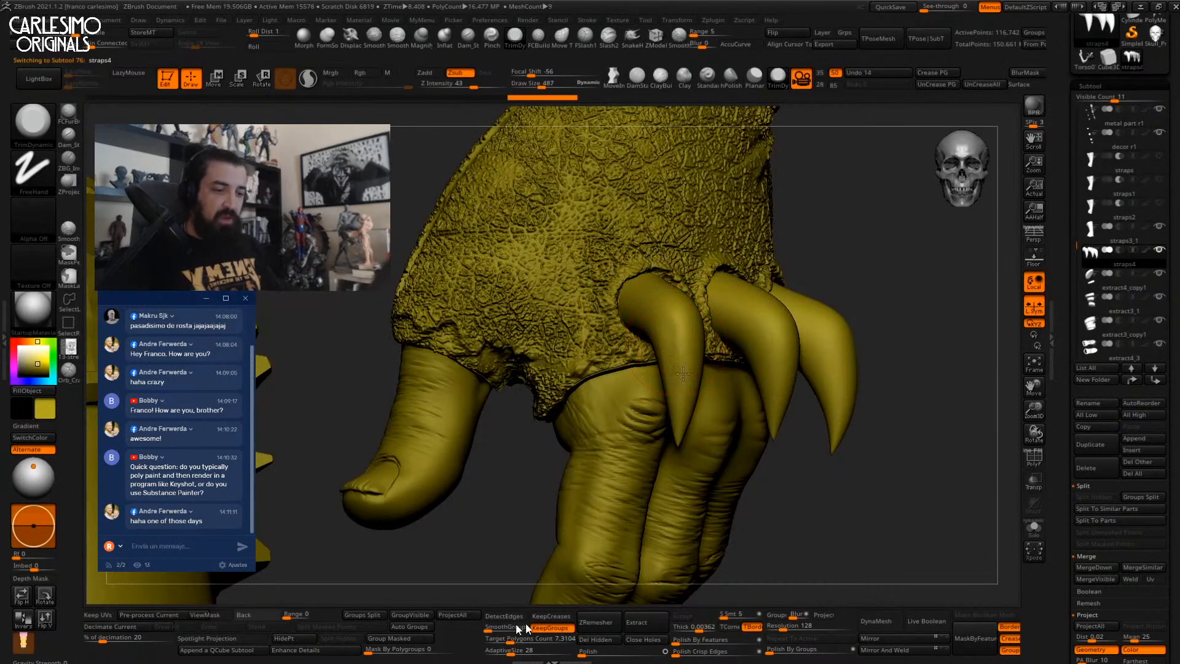
Skip past the clawed hand and raise playback speed up toward 16x.
mouse_move(447, 606)
left_click_drag(126, 626, 147, 618)
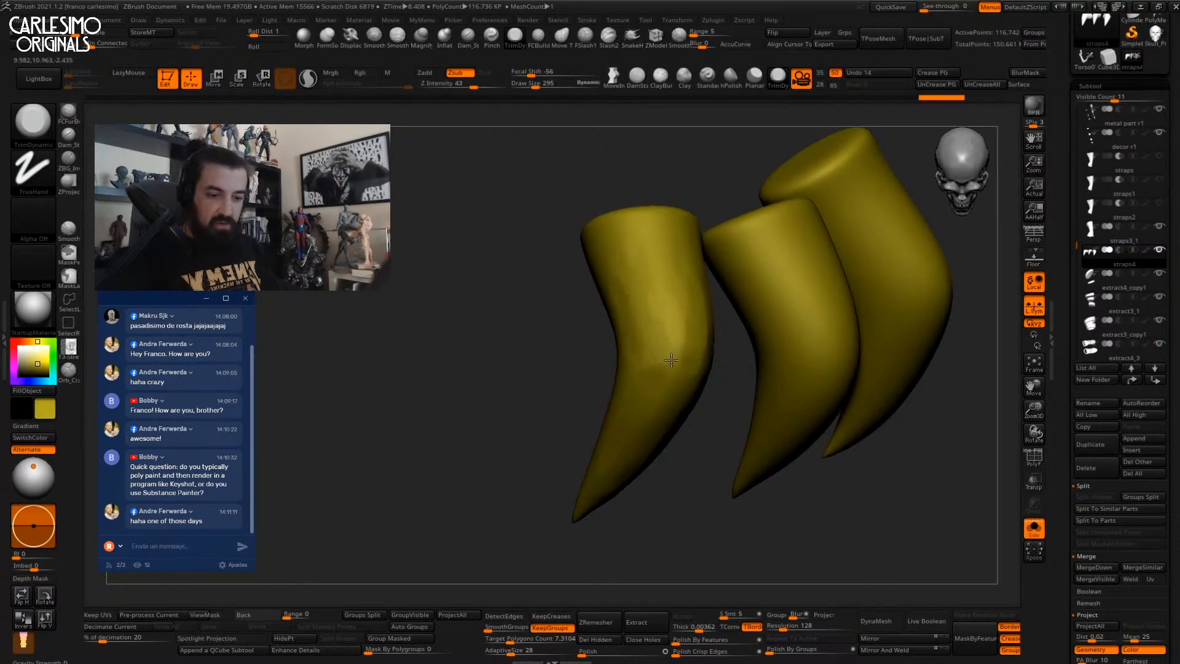
mouse_move(258, 652)
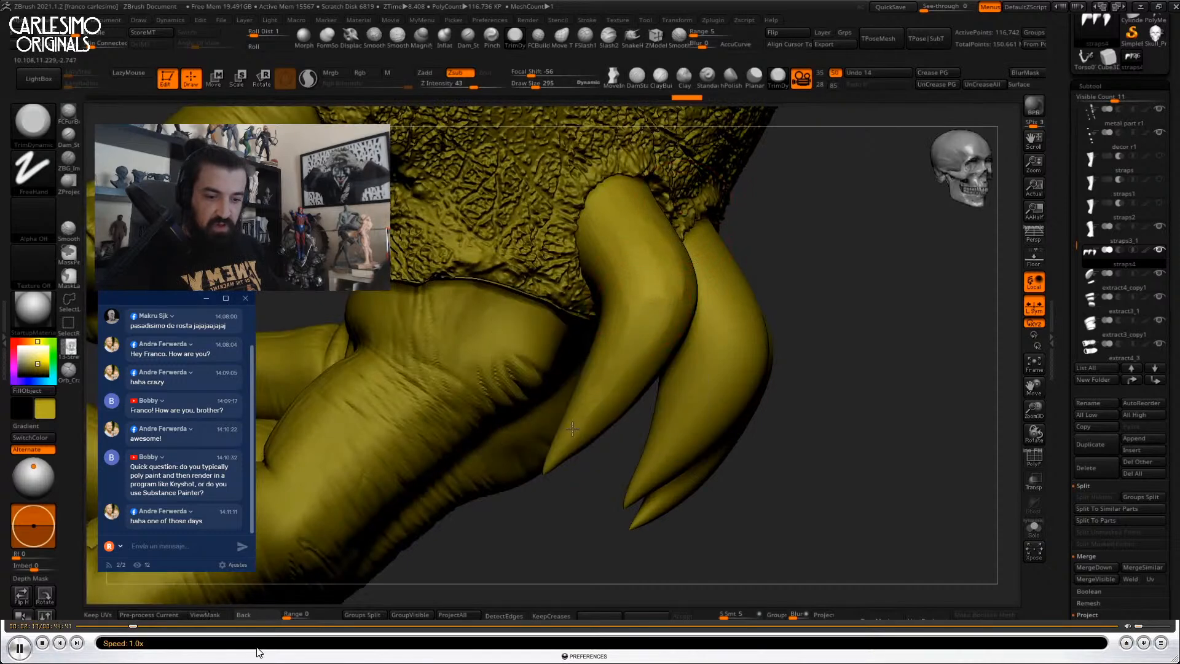
key("c")
key("c")
key("c")
key("c")
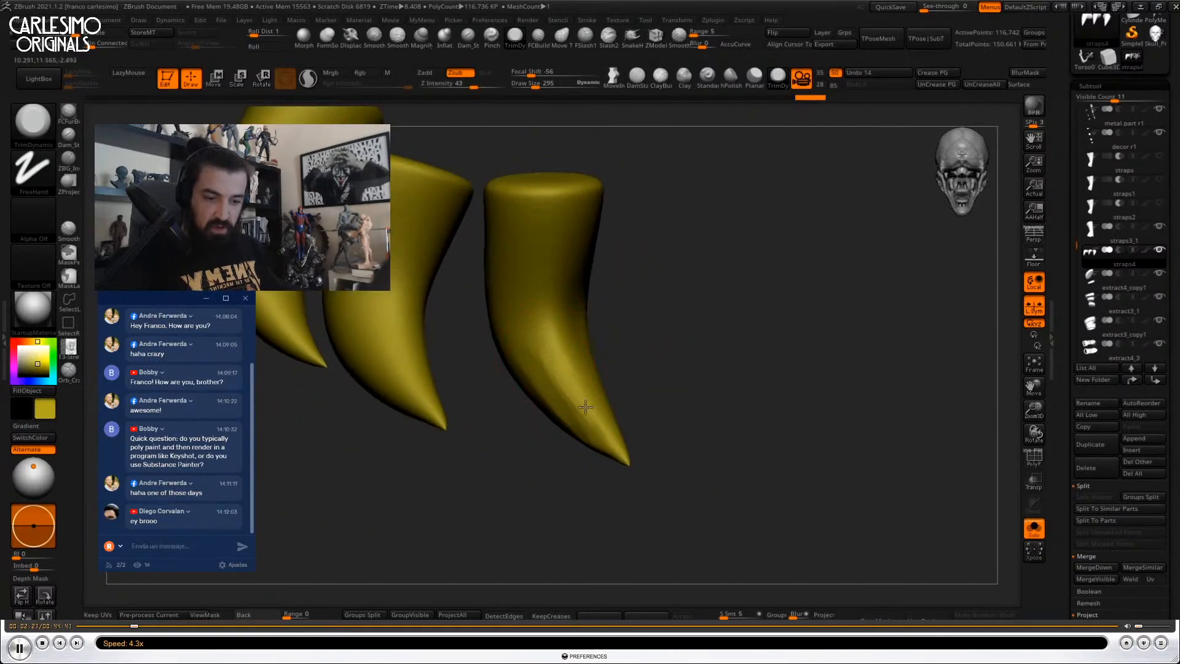
key("c")
key("c")
key("c")
key("c")
key("c")
key("c")
key("c")
key("c")
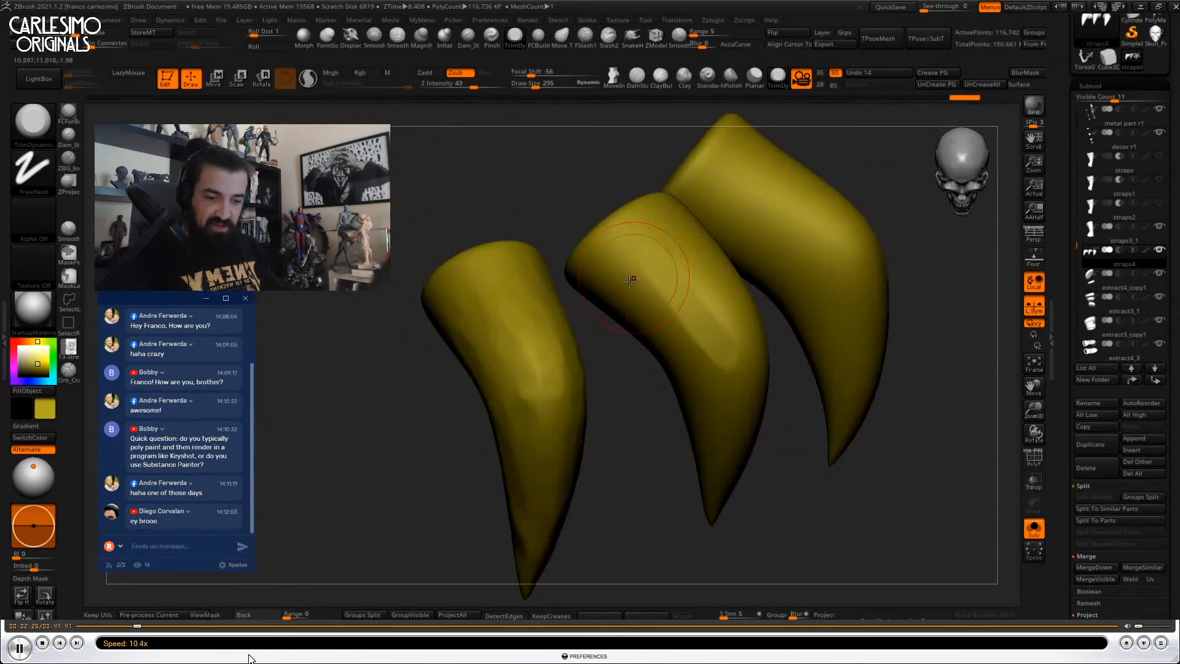
key("c")
key("c")
key("c")
key("c")
key("c")
key("c")
key("c")
key("c")
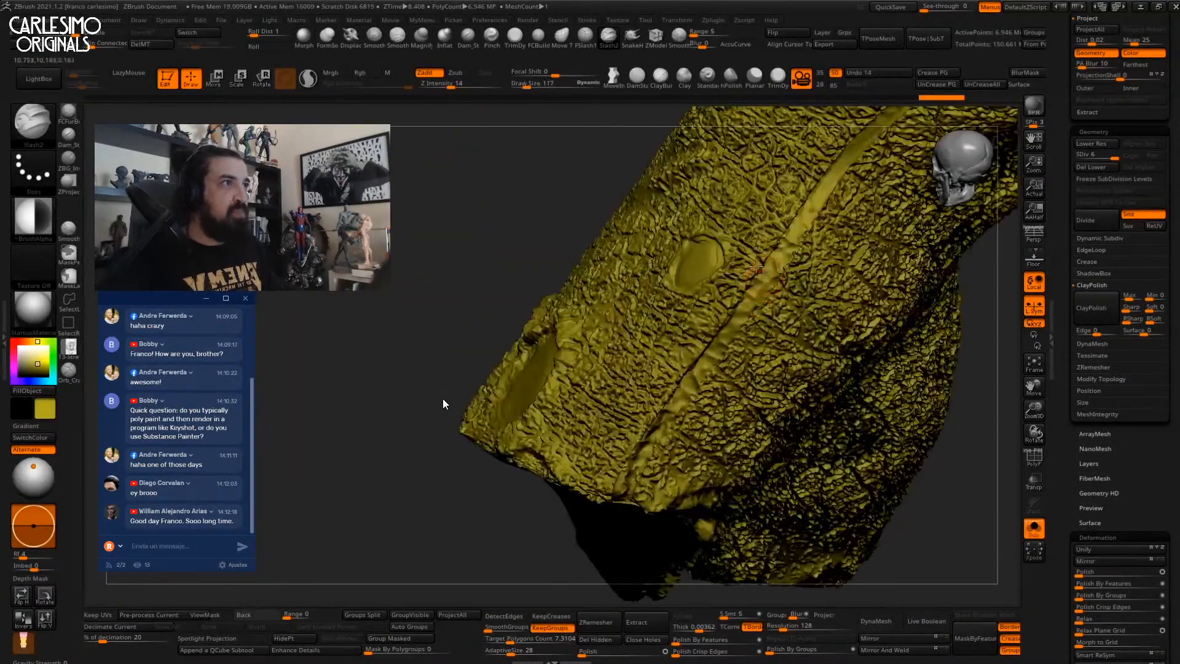
Seek forward past the buckled arm straps to the brown cap-shaped piece.
mouse_move(295, 627)
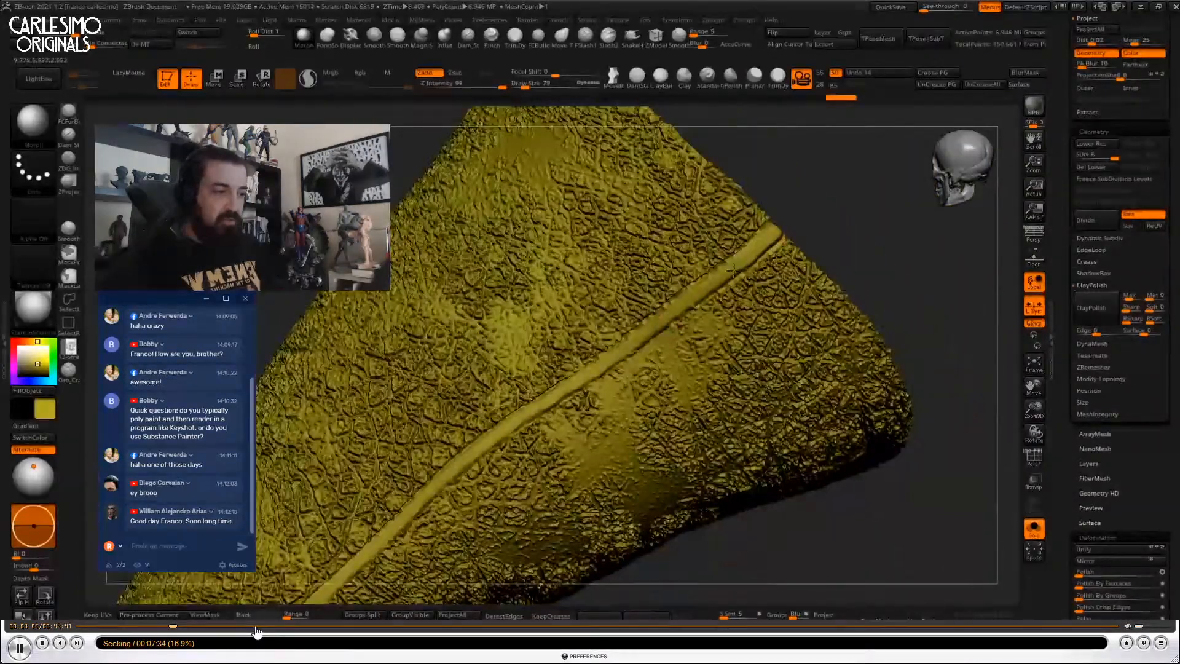
left_click(256, 626)
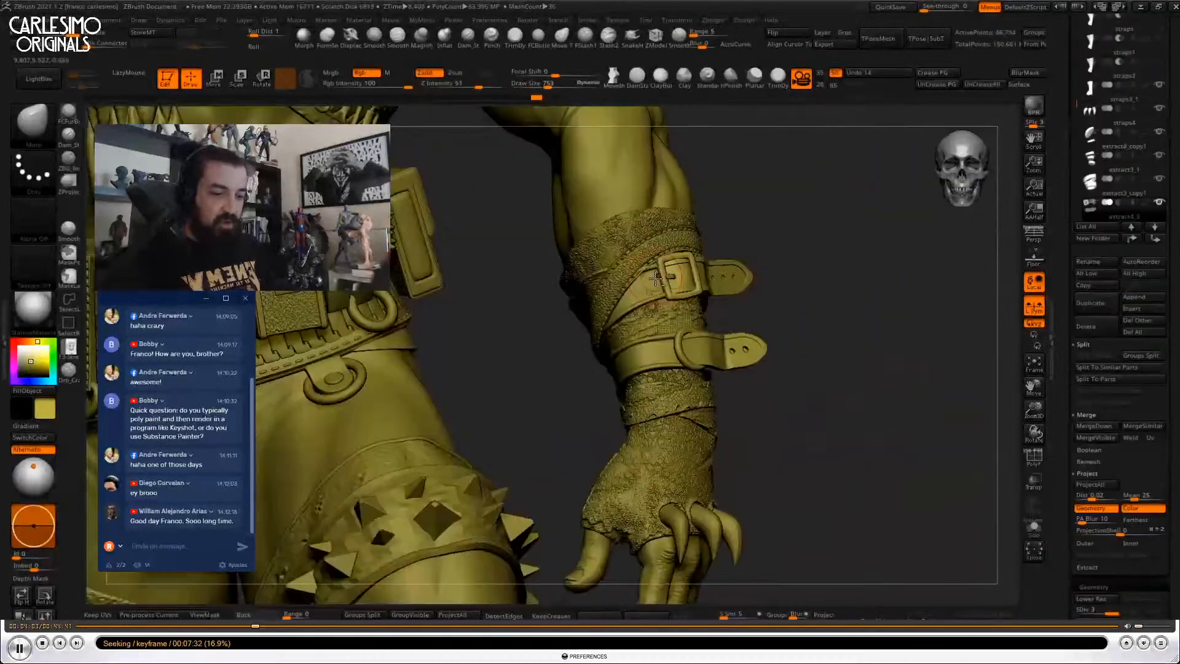
left_click_drag(259, 627, 297, 626)
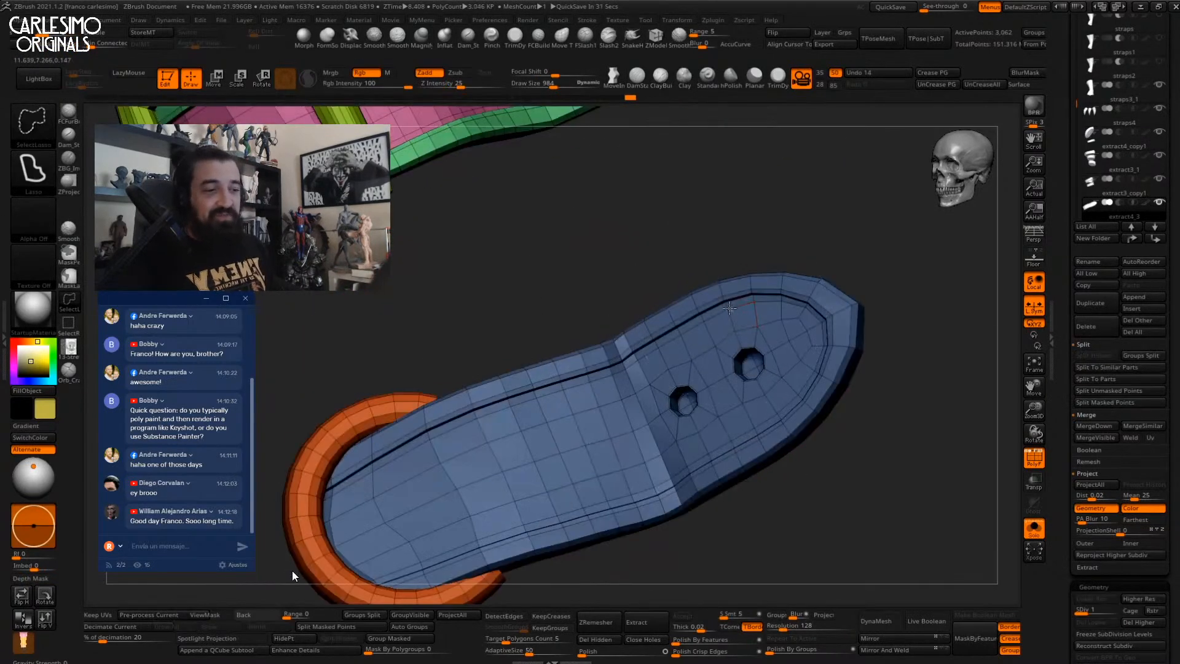
mouse_move(291, 617)
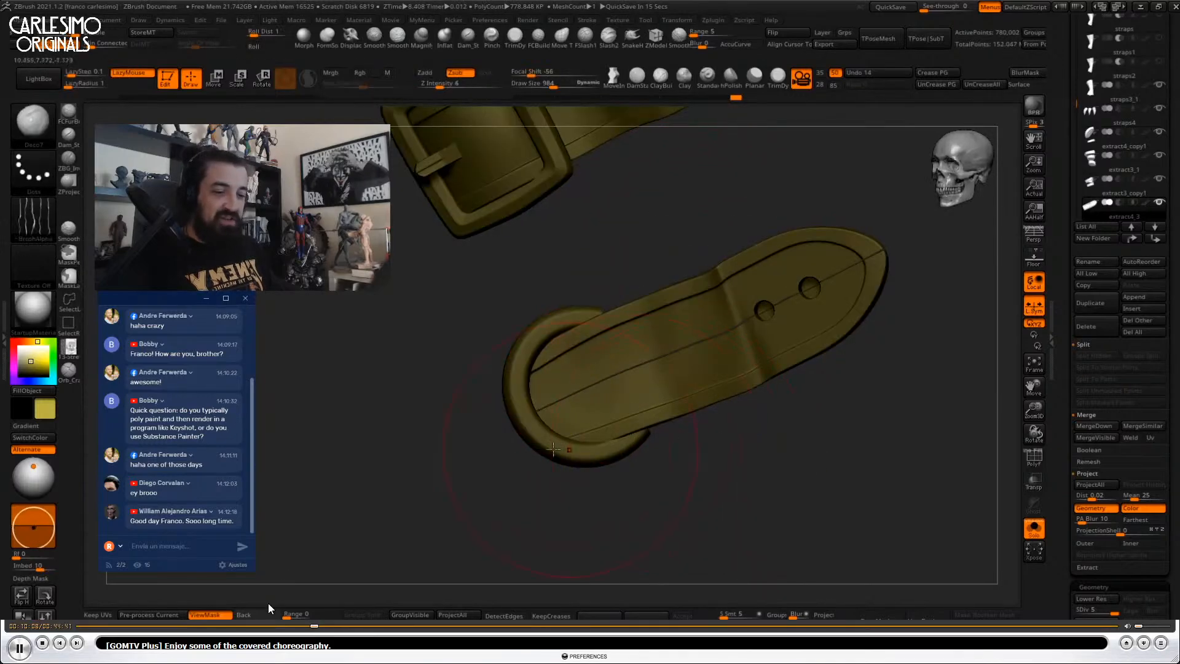
left_click(343, 627)
left_click_drag(345, 631, 433, 625)
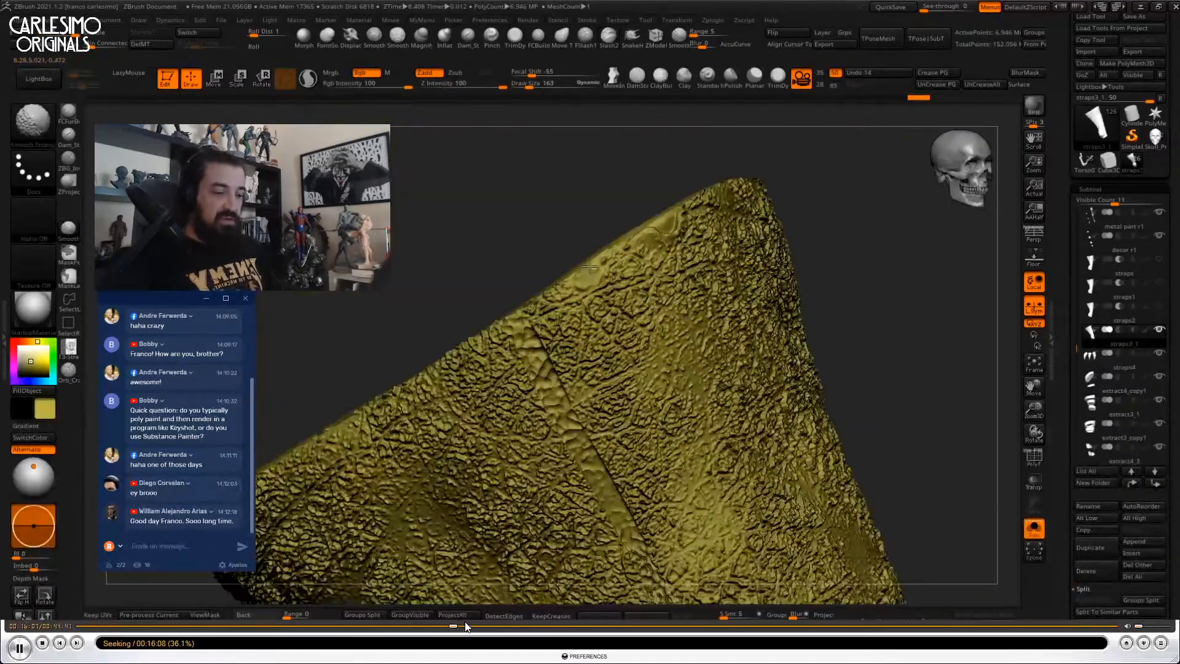
left_click_drag(490, 617, 745, 622)
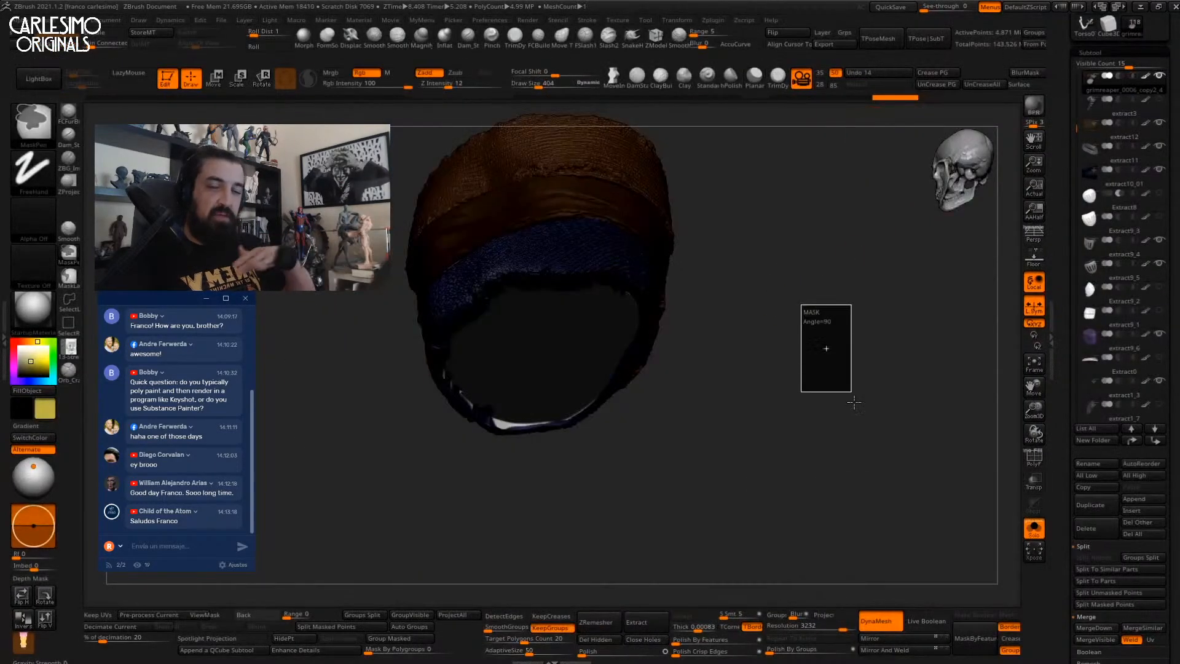
Orbit the model, toggle Polyframe with Shift+F, and change options in the right-side panel.
left_click_drag(659, 269, 792, 132)
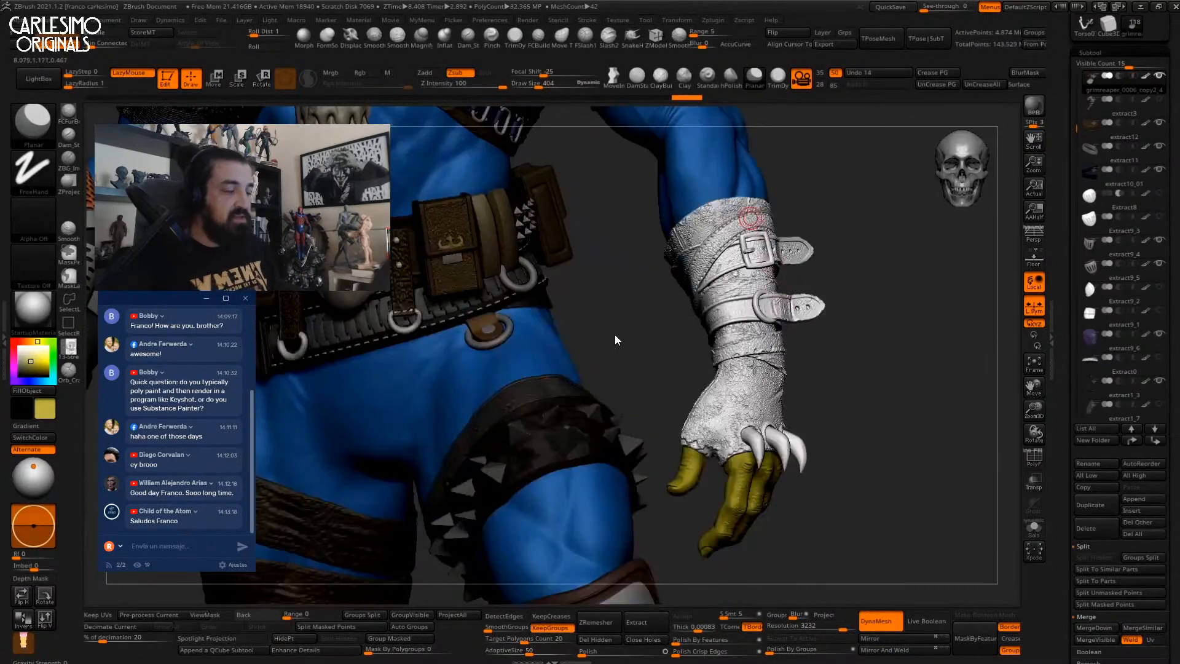
left_click(721, 245, "alt")
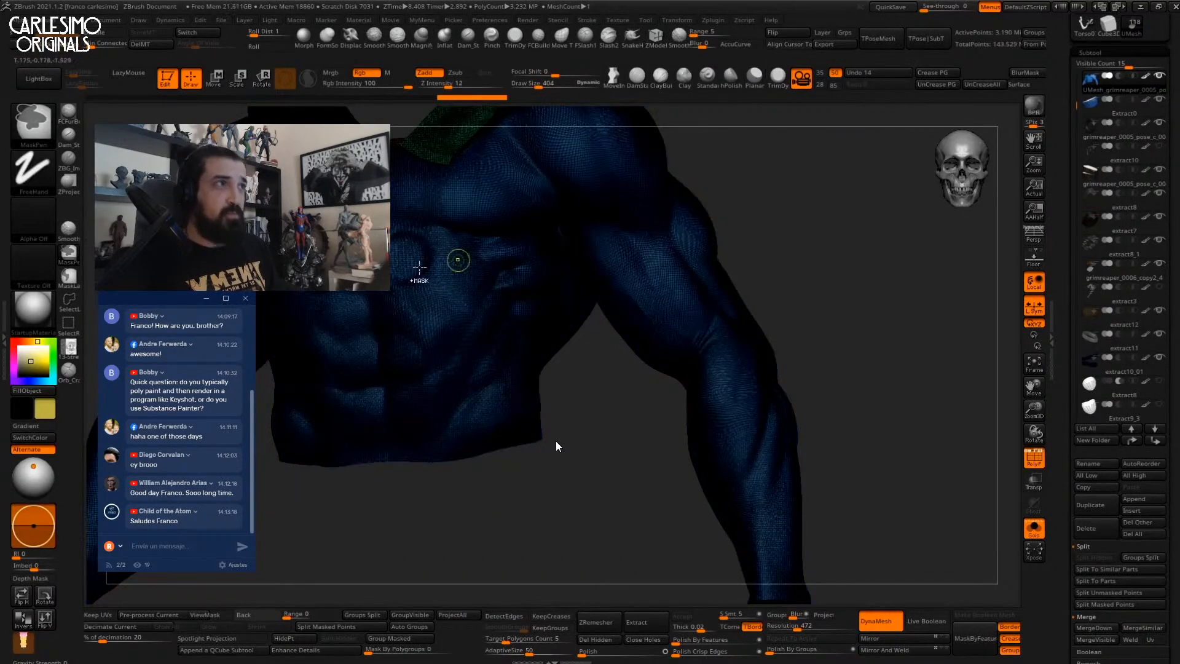
left_click_drag(887, 394, 868, 265, "alt")
key("shift+f")
mouse_move(762, 224)
left_mouse_down()
mouse_move(661, 342)
mouse_move(735, 295)
mouse_move(606, 367)
left_mouse_up()
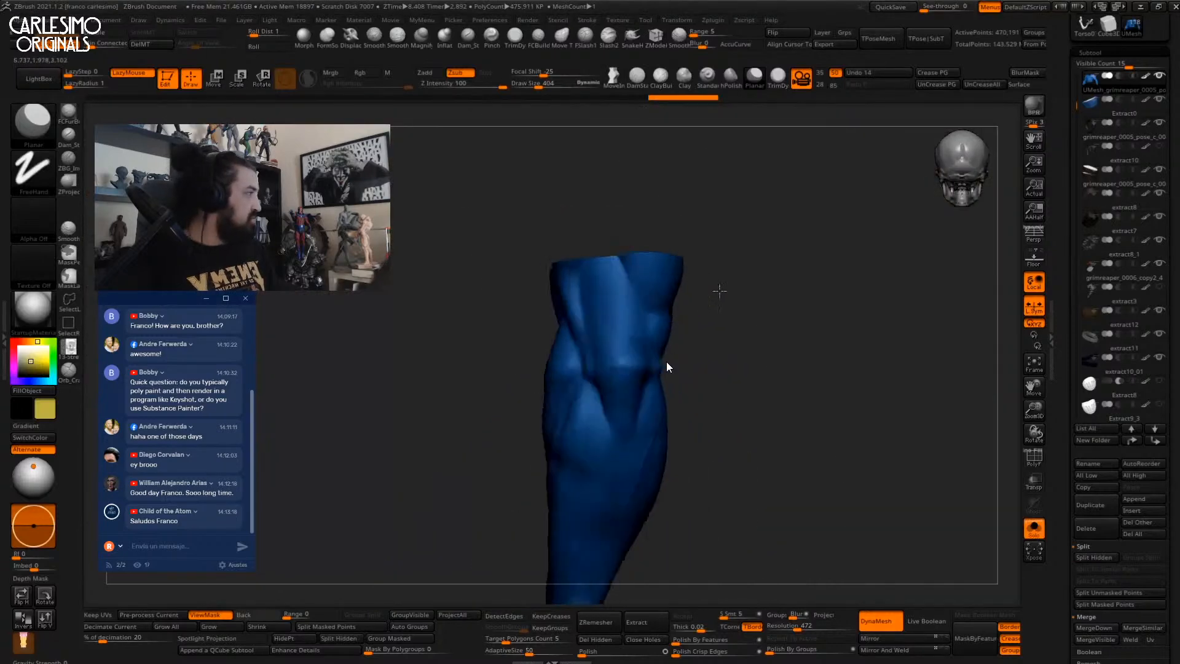
mouse_move(652, 602)
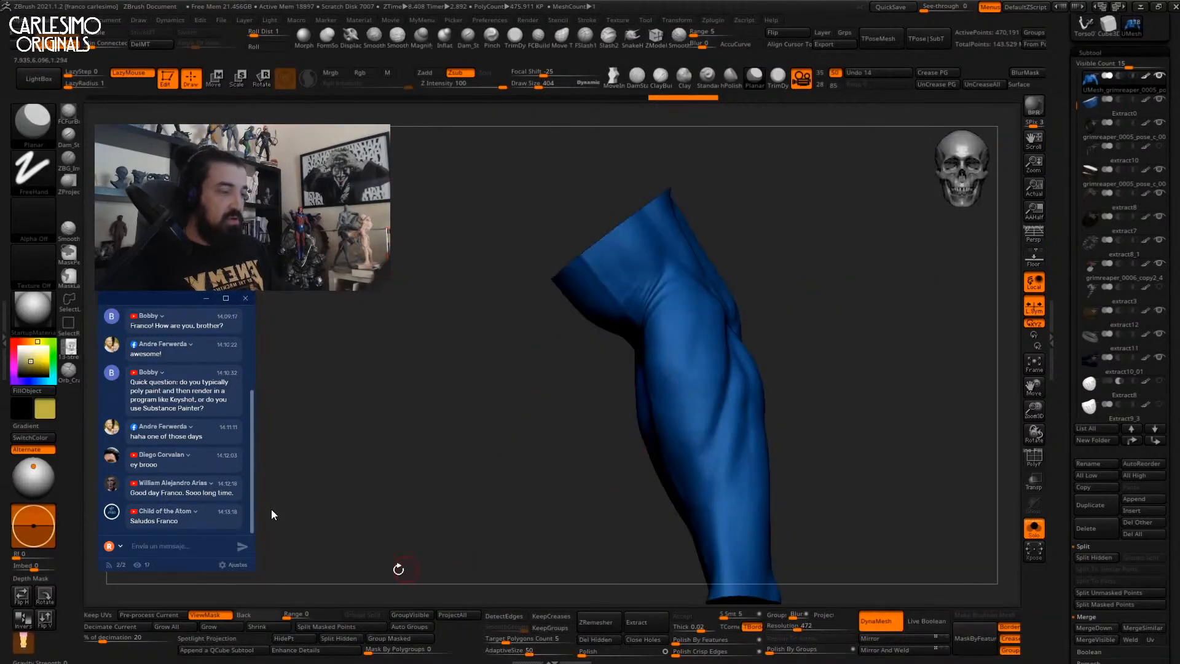
left_click_drag(858, 381, 827, 211, "ctrl")
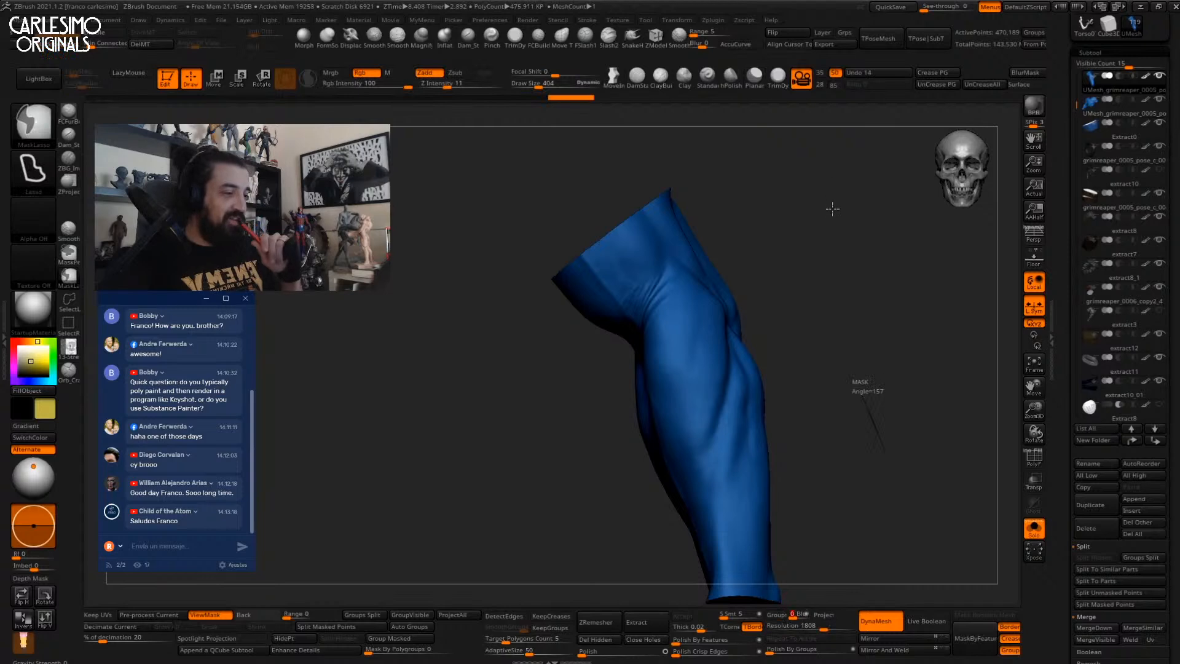
left_click_drag(842, 250, 584, 345)
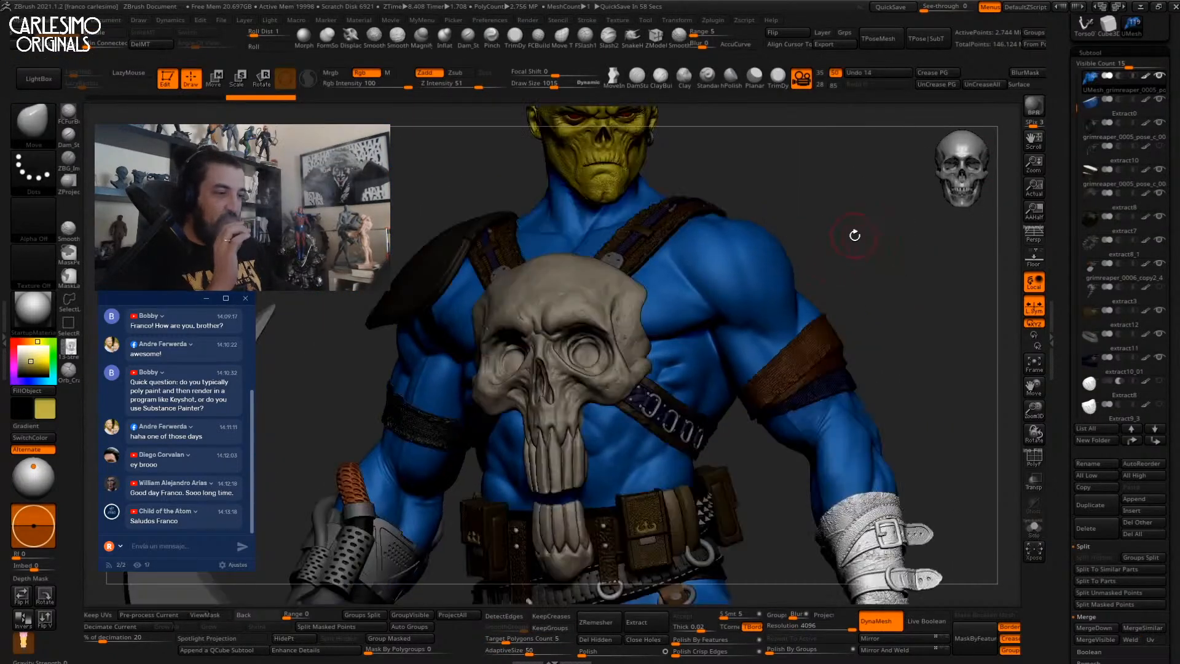
left_click(1123, 457)
scroll(1123, 457, "up", 10)
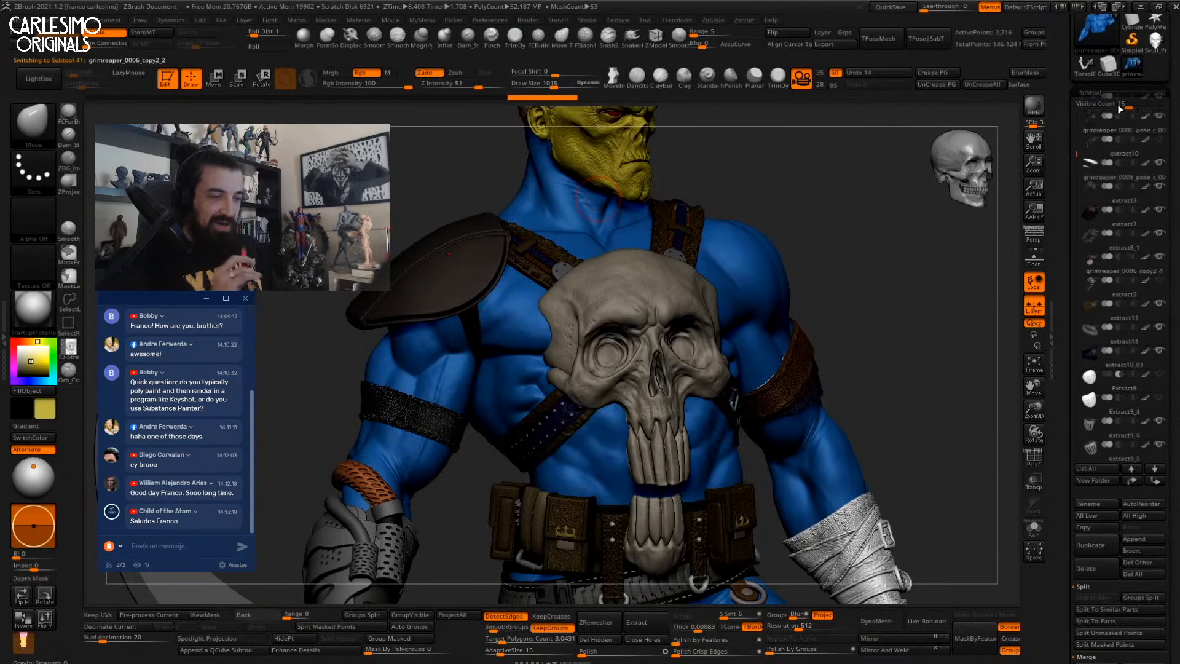
left_click(1118, 204)
left_click(1087, 503)
left_click(1082, 483)
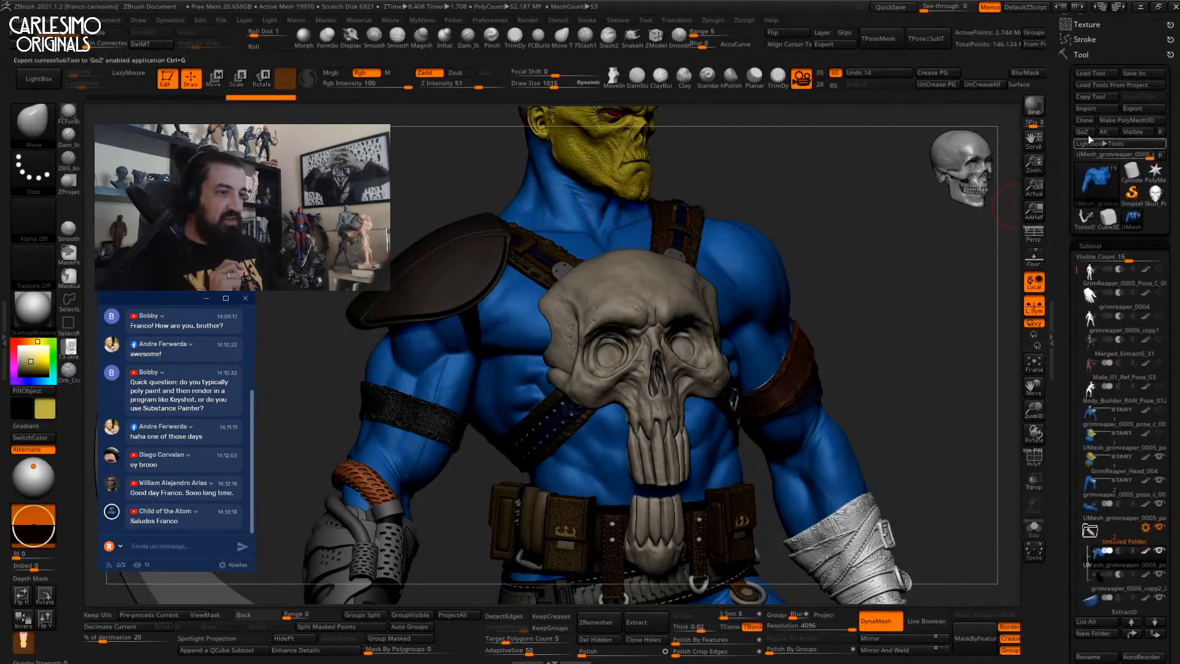
Seek the recording to about 40 minutes, where a grey curved strap is sculpted.
left_click(833, 626)
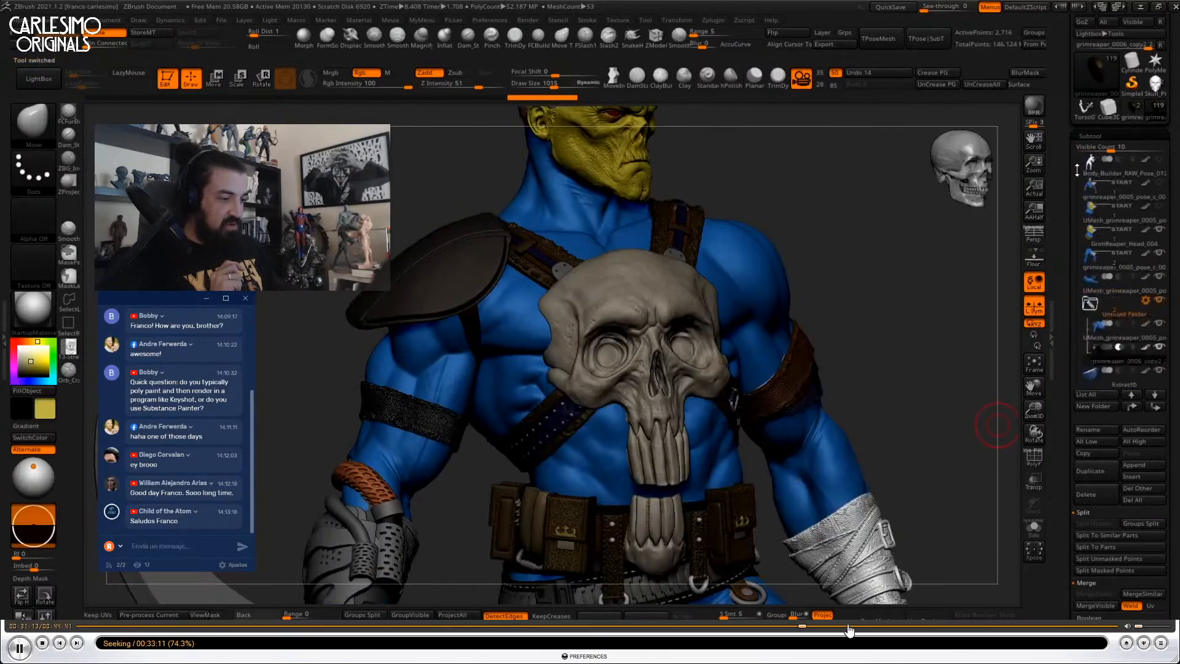
left_click(864, 626)
left_click_drag(871, 626, 996, 627)
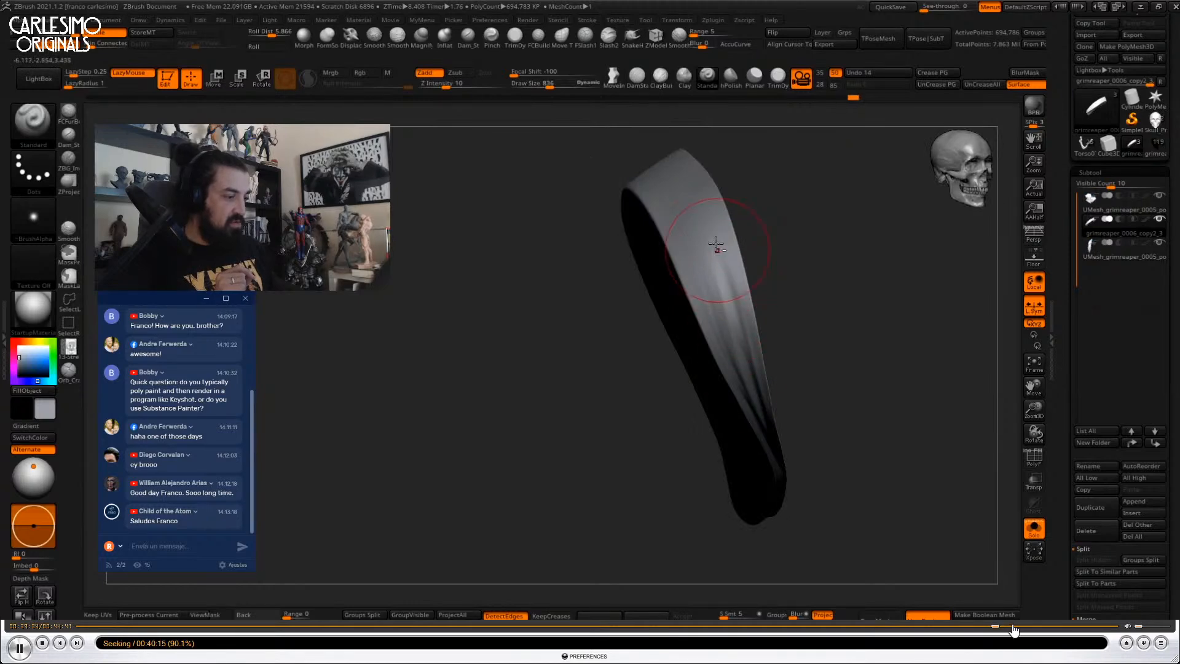
Seek ahead until the canvas shows a fresh Sphere3D_1 primitive.
left_click(1011, 627)
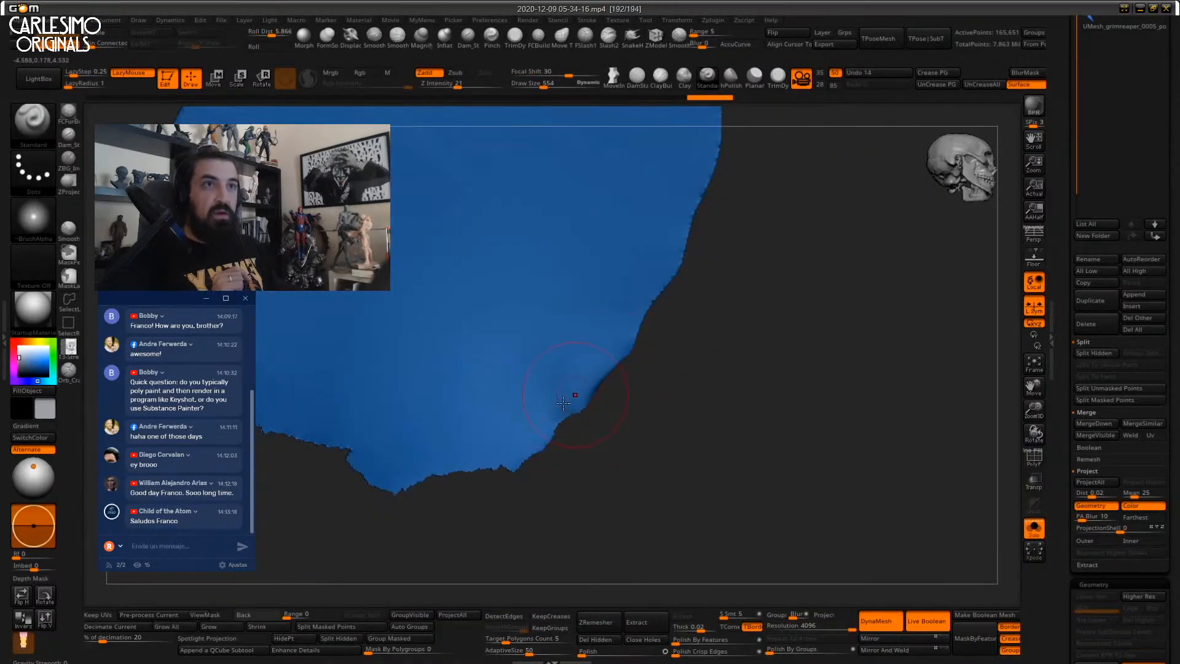
key("Right")
key("Right")
key("Right")
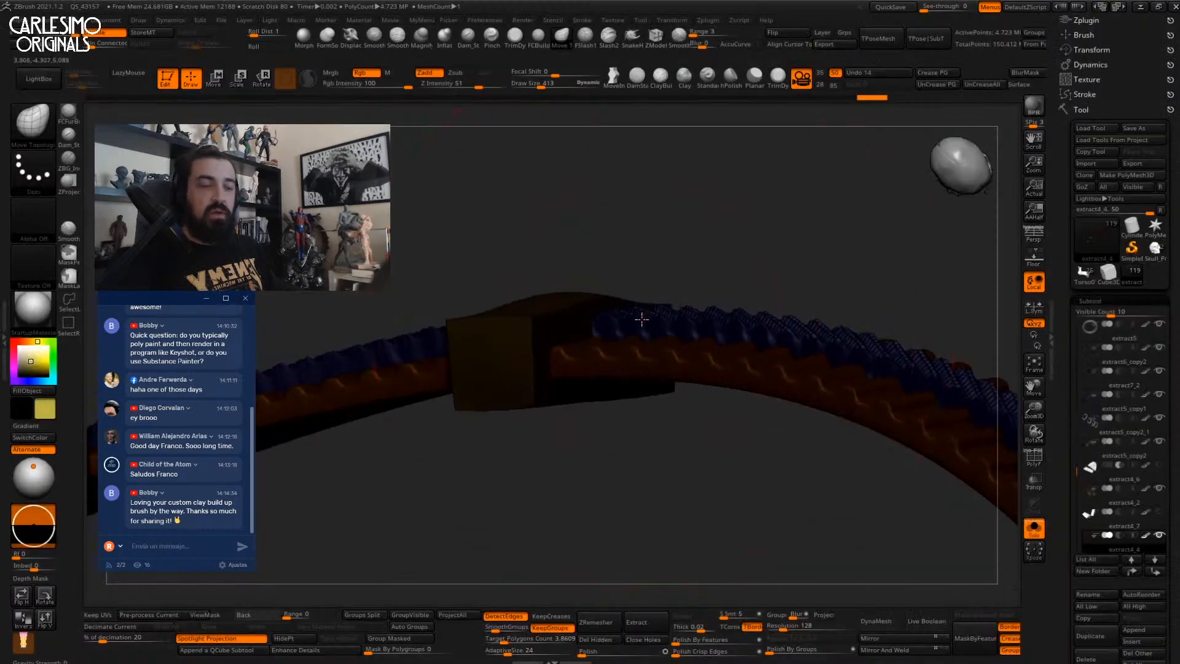
Hide the brown part and orbit to see the yellow strip as a curved arc.
mouse_move(642, 319)
right_mouse_down()
mouse_move(618, 271)
mouse_move(564, 318)
right_mouse_up()
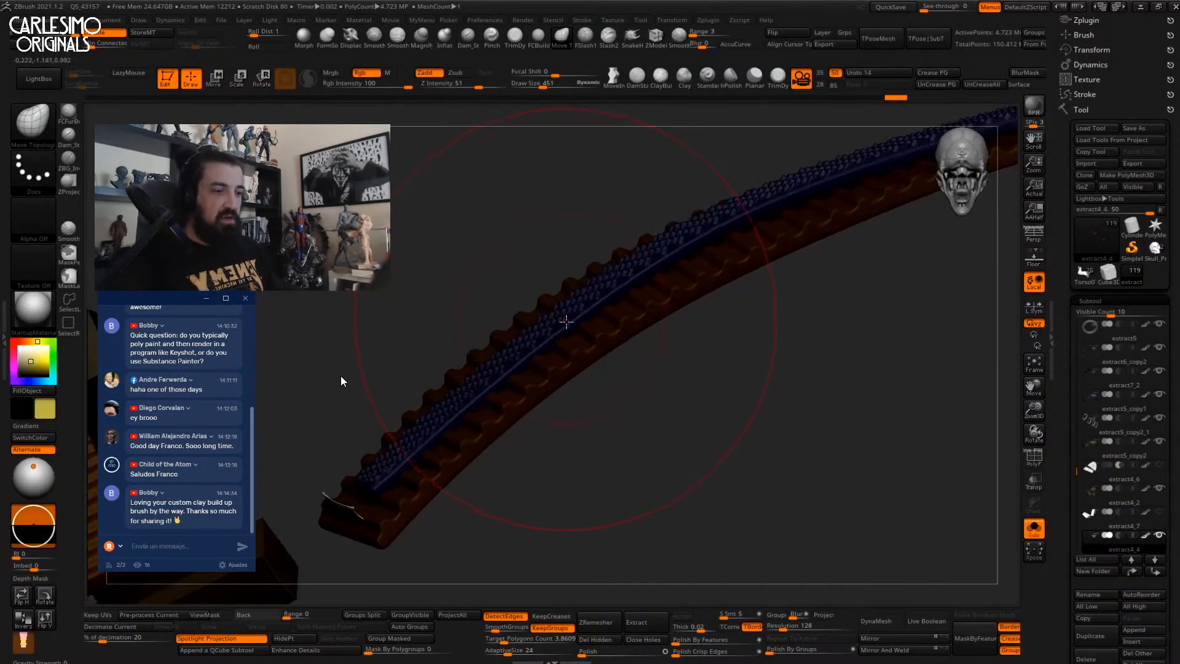
left_click(564, 318, "ctrl+shift")
right_click_drag(578, 361, 540, 321)
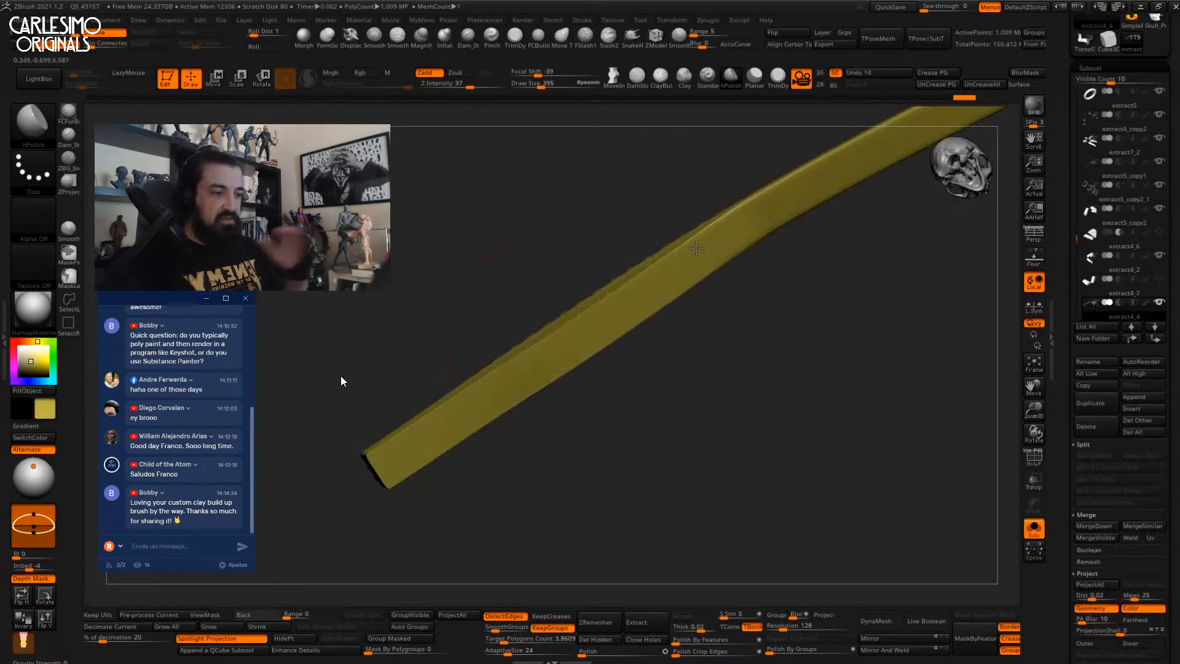
mouse_move(621, 313)
right_mouse_down()
mouse_move(553, 344)
mouse_move(700, 235)
mouse_move(566, 329)
mouse_move(604, 289)
right_mouse_up()
right_click_drag(685, 212, 642, 250)
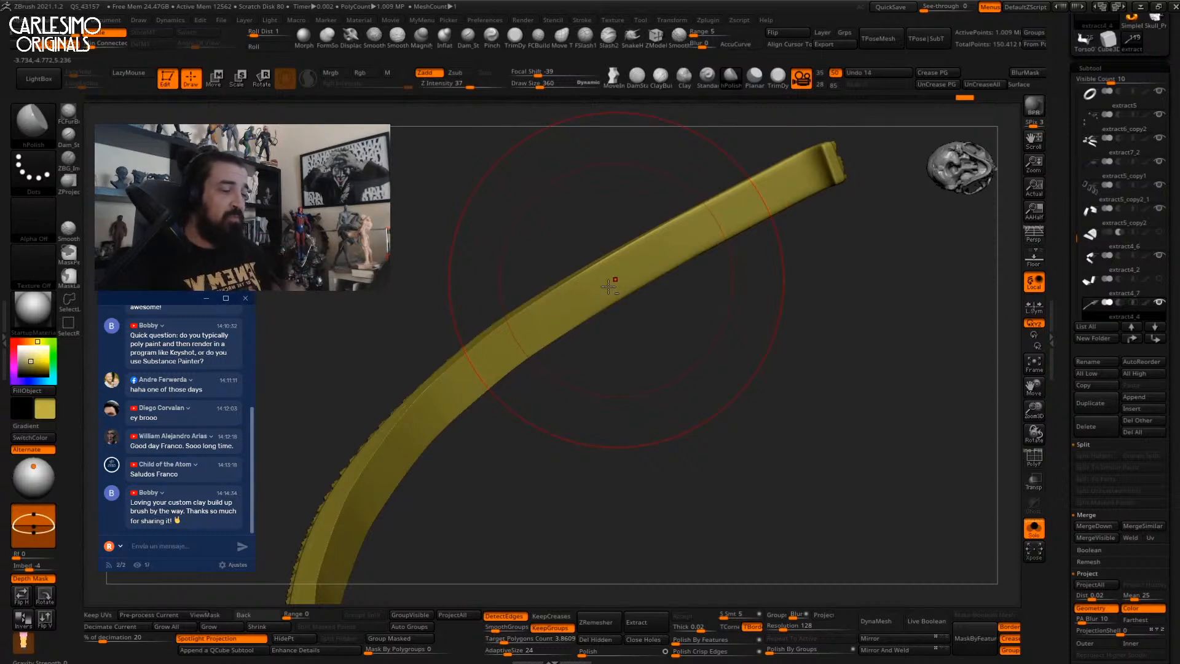
right_click_drag(622, 277, 676, 261)
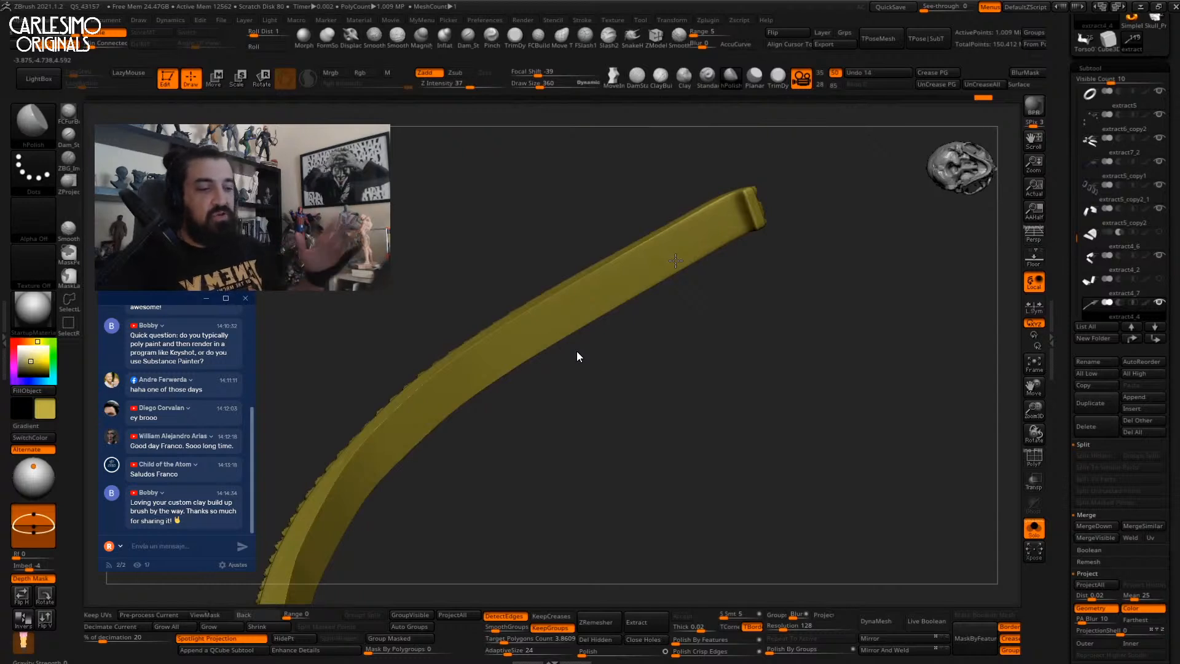
left_click_drag(576, 353, 597, 374)
Polish the band's tip and right edge flat with hPolish.
mouse_move(703, 232)
left_mouse_down()
mouse_move(678, 245)
mouse_move(716, 220)
mouse_move(690, 169)
mouse_move(652, 277)
left_mouse_up()
mouse_move(541, 333)
left_mouse_down()
mouse_move(559, 319)
mouse_move(539, 362)
left_mouse_up()
right_click_drag(540, 363, 553, 357)
left_click_drag(587, 282, 552, 409)
right_click_drag(551, 409, 565, 369)
left_click_drag(566, 307, 568, 409)
mouse_move(547, 369)
right_mouse_down()
mouse_move(564, 374)
mouse_move(534, 448)
mouse_move(556, 360)
mouse_move(581, 392)
right_mouse_up()
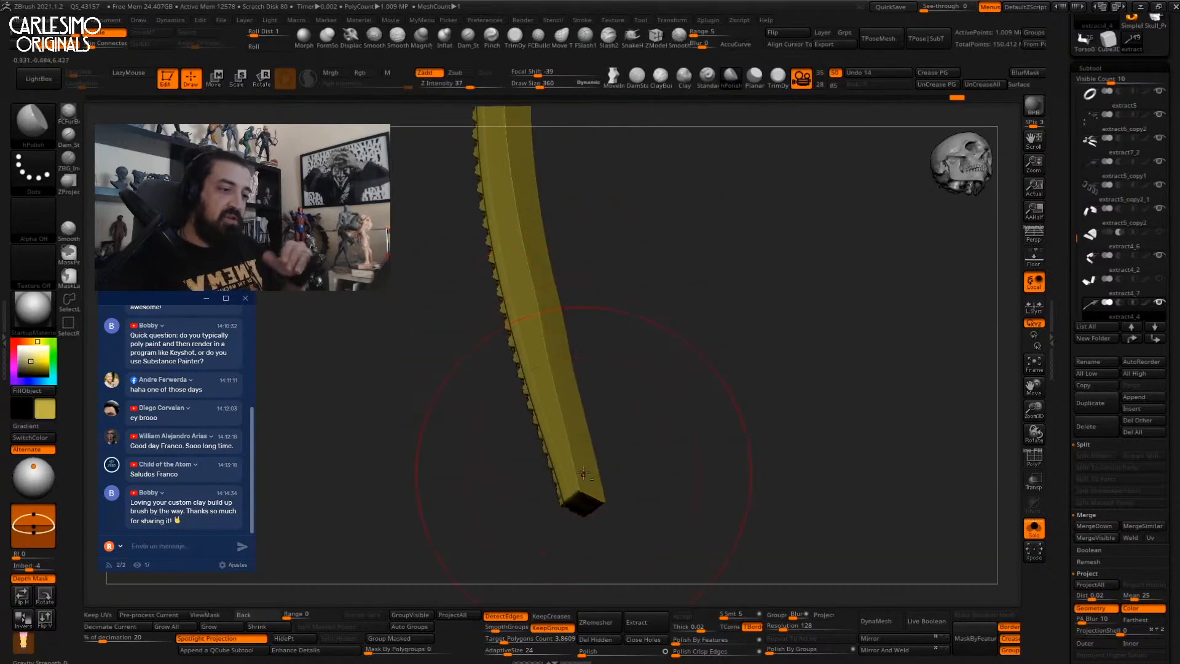
Unhide all band parts and isolate the serrated woven strip.
left_click(635, 296, "ctrl+shift")
right_click_drag(627, 256, 706, 240)
left_click(772, 284, "ctrl+shift")
Try flattening the weave at the strip's top, then undo those strokes.
key("ctrl+shift+a")
left_click_drag(693, 212, 685, 332)
mouse_move(685, 326)
right_mouse_down()
mouse_move(690, 230)
mouse_move(692, 274)
right_mouse_up()
key("ctrl+z")
right_click_drag(692, 273, 691, 252, "ctrl")
key("ctrl+z")
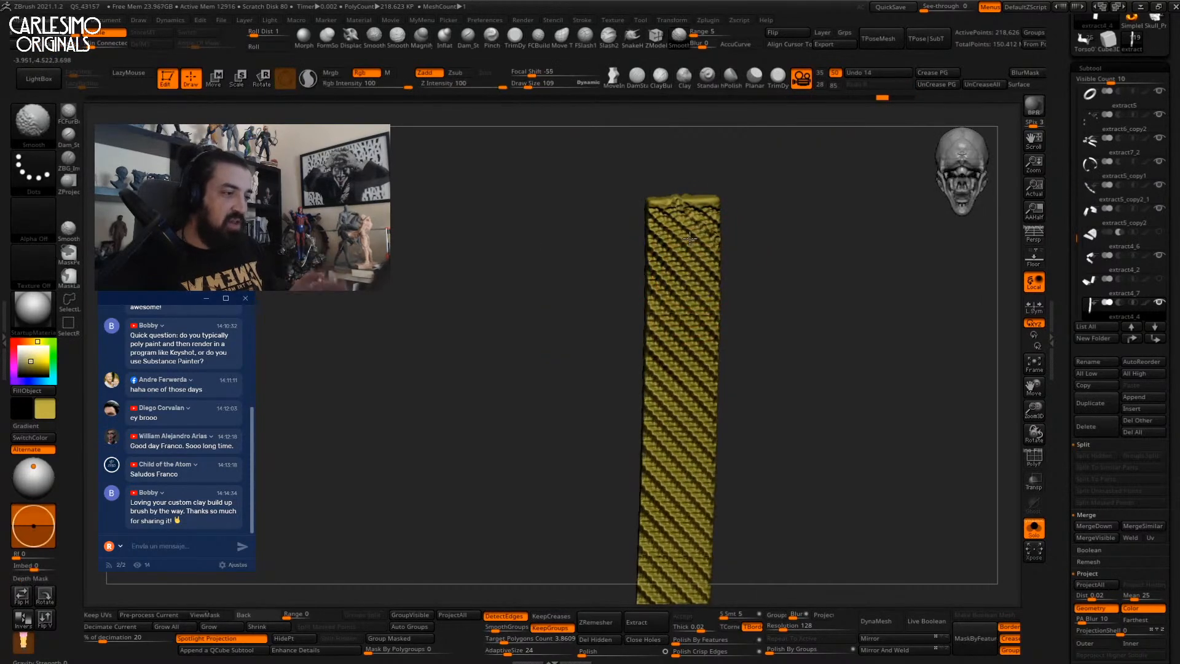
left_click_drag(694, 241, 688, 270, "shift")
right_click_drag(704, 288, 714, 112)
key("ctrl+z")
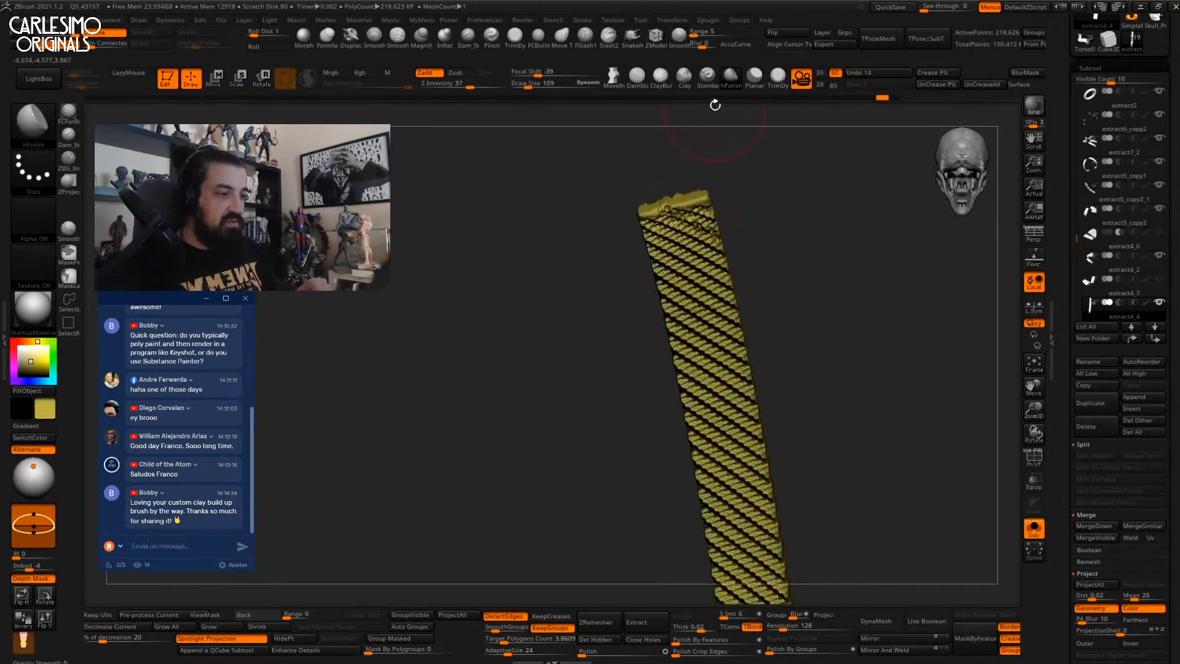
Enlarge the brush and flatten the weave across the strip's top.
key("s")
left_click_drag(690, 221, 687, 261)
left_click_drag(688, 222, 695, 285)
right_click_drag(700, 285, 689, 261)
key("space")
left_click_drag(687, 272, 691, 272)
left_click_drag(679, 234, 710, 413)
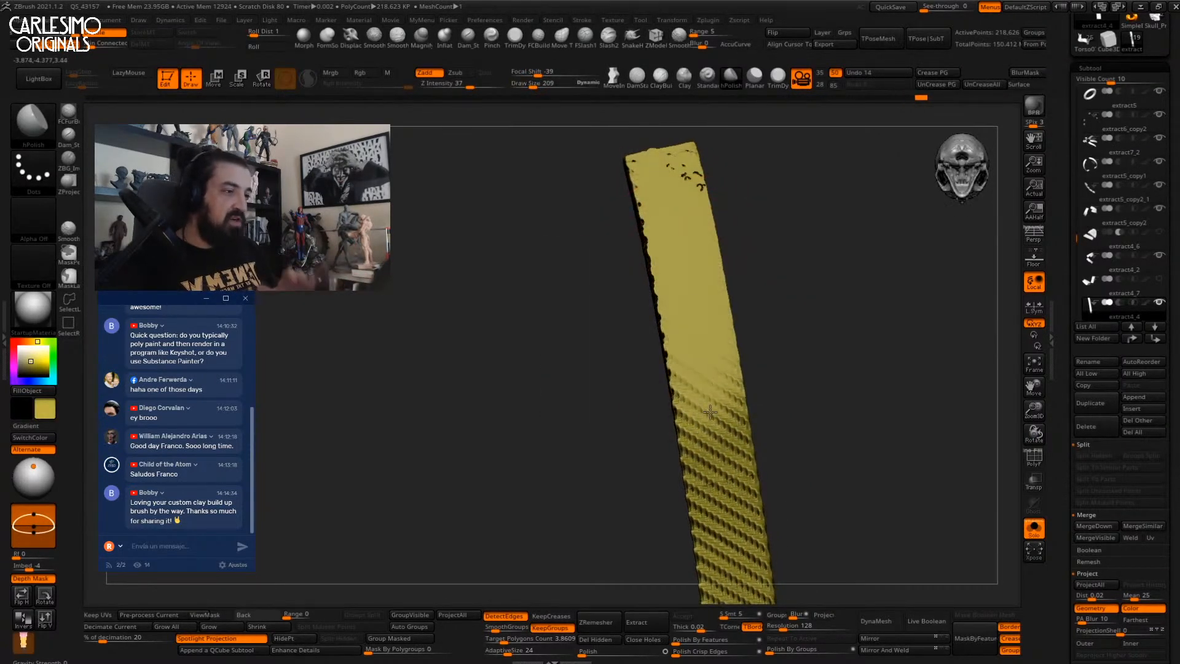
right_click_drag(709, 414, 692, 301)
Flatten the weave further down the strip to its bottom end.
left_click_drag(690, 297, 716, 390)
left_click_drag(698, 344, 717, 421)
right_click_drag(717, 421, 707, 353)
left_click_drag(707, 353, 716, 436)
right_click_drag(716, 436, 697, 362, "alt")
mouse_move(697, 361)
left_mouse_down()
mouse_move(703, 452)
mouse_move(725, 488)
left_mouse_up()
mouse_move(664, 266)
right_mouse_down("alt")
mouse_move(673, 332)
mouse_move(714, 311)
right_mouse_up("alt")
right_click_drag(670, 215, 646, 255)
Switch to Move Topological and nudge the strap's left edge with a smaller brush.
key("space")
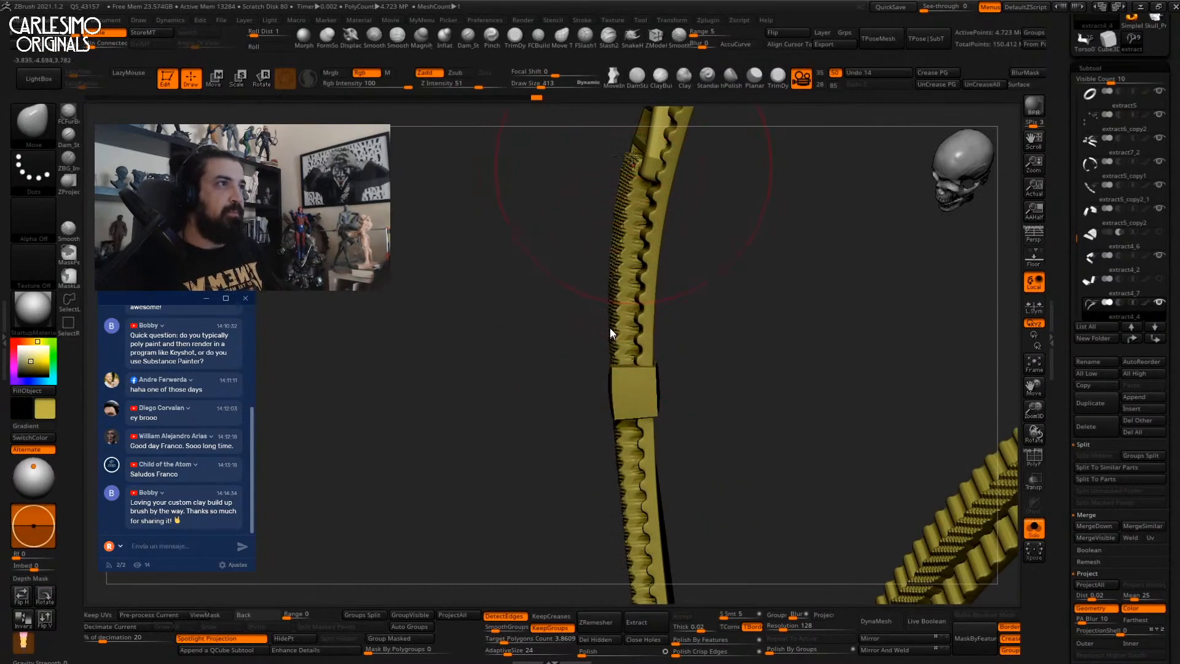
left_click(566, 47)
right_click_drag(574, 184, 599, 265, "ctrl")
left_click_drag(614, 273, 620, 268)
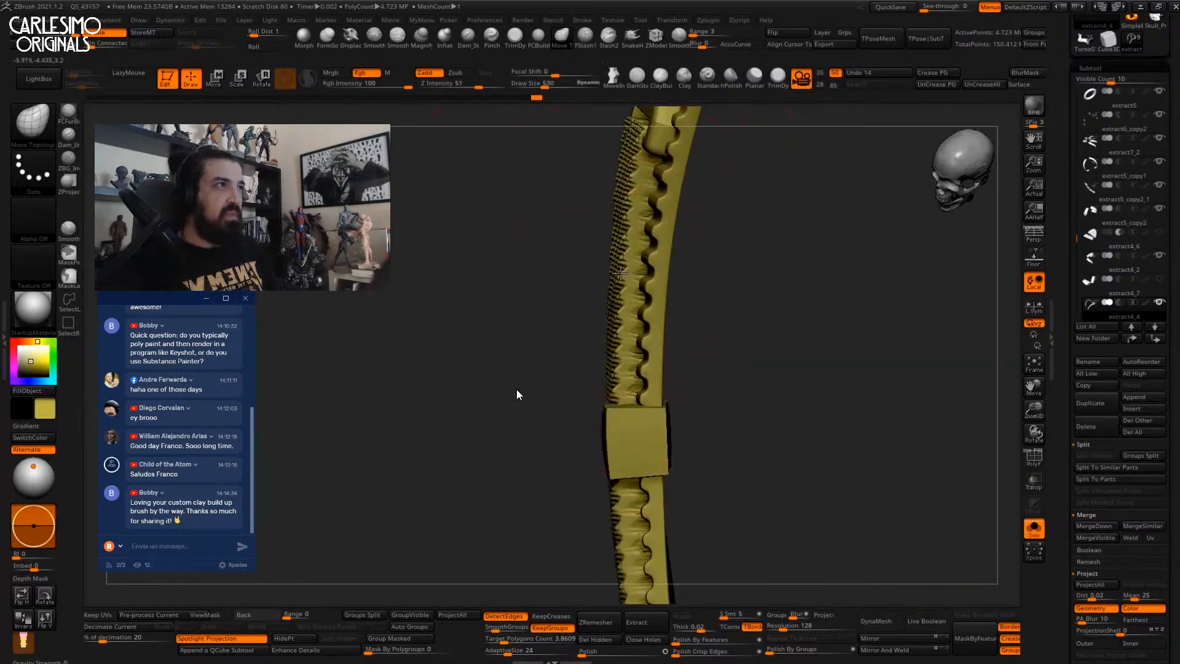
mouse_move(625, 251)
right_mouse_down()
mouse_move(664, 274)
mouse_move(634, 256)
right_mouse_up()
key("[")
left_click_drag(612, 250, 603, 249)
mouse_move(605, 250)
right_mouse_down()
mouse_move(640, 259)
mouse_move(635, 288)
mouse_move(640, 259)
right_mouse_up()
left_click_drag(640, 256, 631, 259)
mouse_move(633, 259)
right_mouse_down()
mouse_move(649, 253)
mouse_move(641, 276)
right_mouse_up()
With a larger brush, nudge the strap edges slightly around the buckle plate.
key("s")
left_click_drag(639, 286, 644, 286)
right_click_drag(643, 287, 464, 325)
right_click_drag(646, 316, 625, 292)
left_click_drag(625, 294, 620, 302)
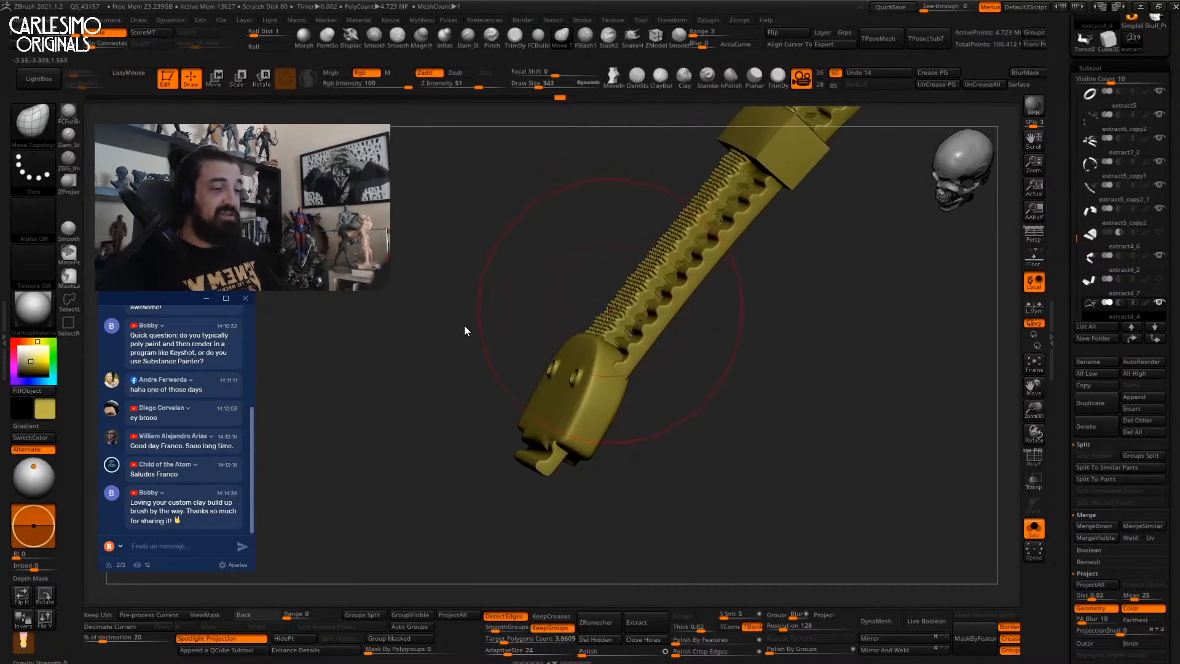
right_click_drag(615, 318, 601, 326)
left_click_drag(601, 326, 606, 321)
right_click_drag(605, 322, 669, 258)
mouse_move(700, 215)
right_mouse_down("alt")
mouse_move(650, 268)
mouse_move(625, 417)
right_mouse_up("alt")
right_click_drag(625, 344, 620, 430)
mouse_move(626, 344)
right_mouse_down("ctrl")
mouse_move(637, 393)
mouse_move(628, 266)
mouse_move(603, 337)
mouse_move(606, 371)
mouse_move(606, 245)
mouse_move(614, 370)
mouse_move(603, 364)
right_mouse_up("ctrl")
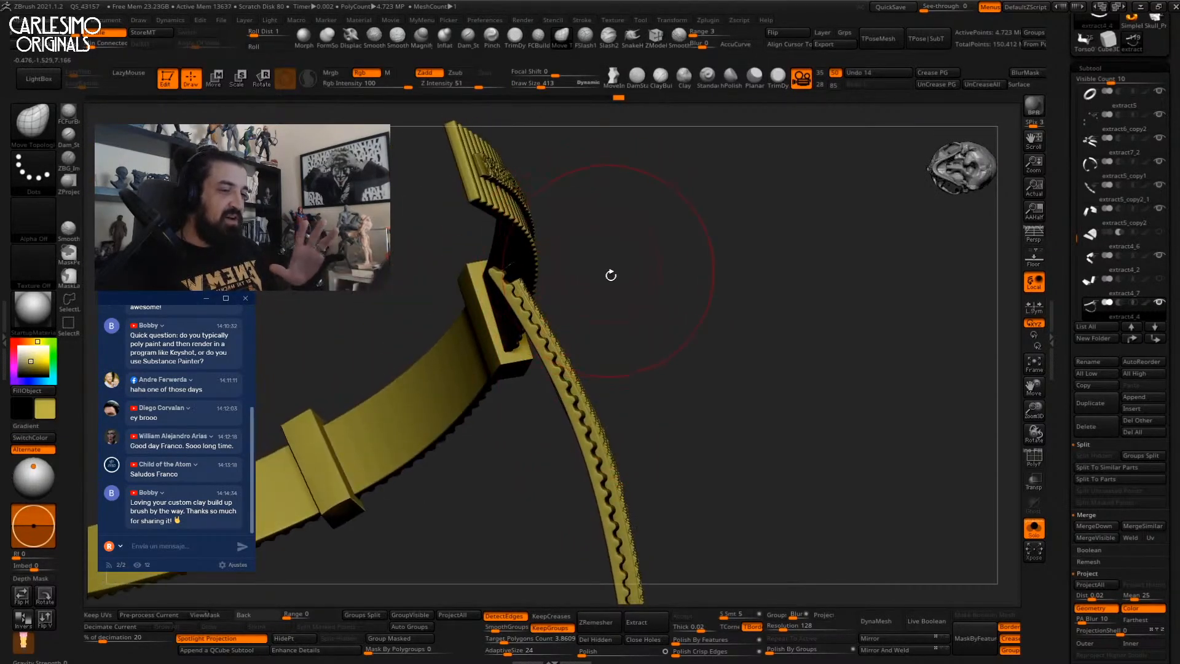
Isolate the single curved strip, then unhide all strap parts.
right_click_drag(613, 278, 577, 258)
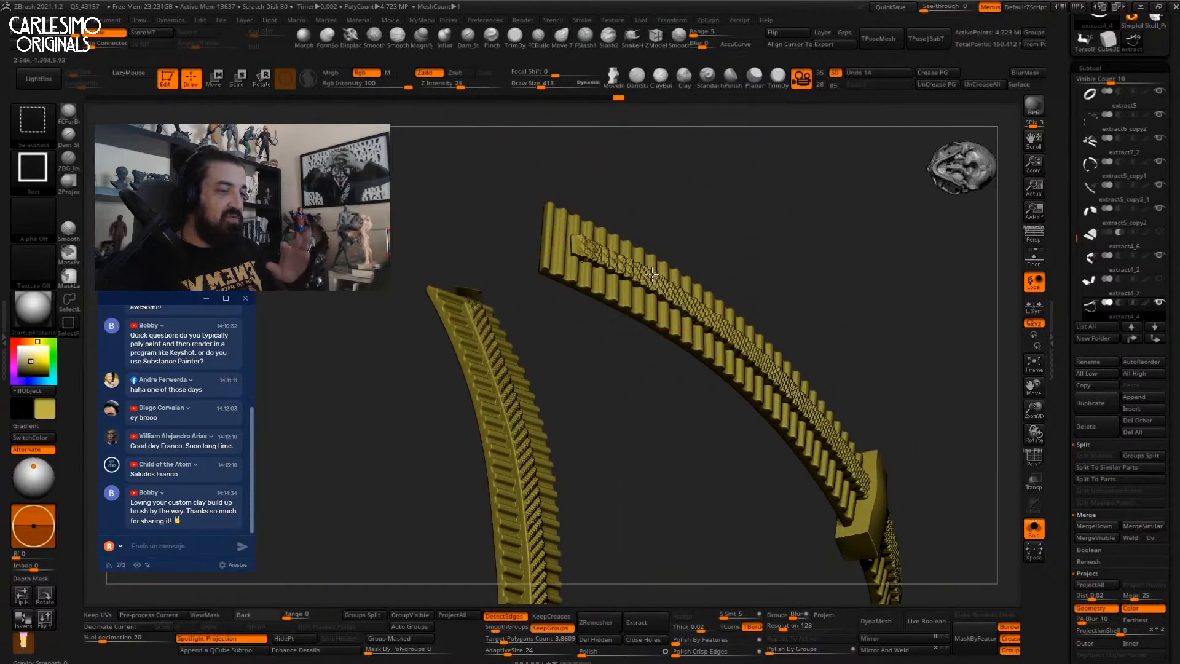
left_click(675, 266, "ctrl+shift")
mouse_move(675, 267)
right_mouse_down()
mouse_move(671, 296)
mouse_move(661, 238)
mouse_move(687, 233)
right_mouse_up()
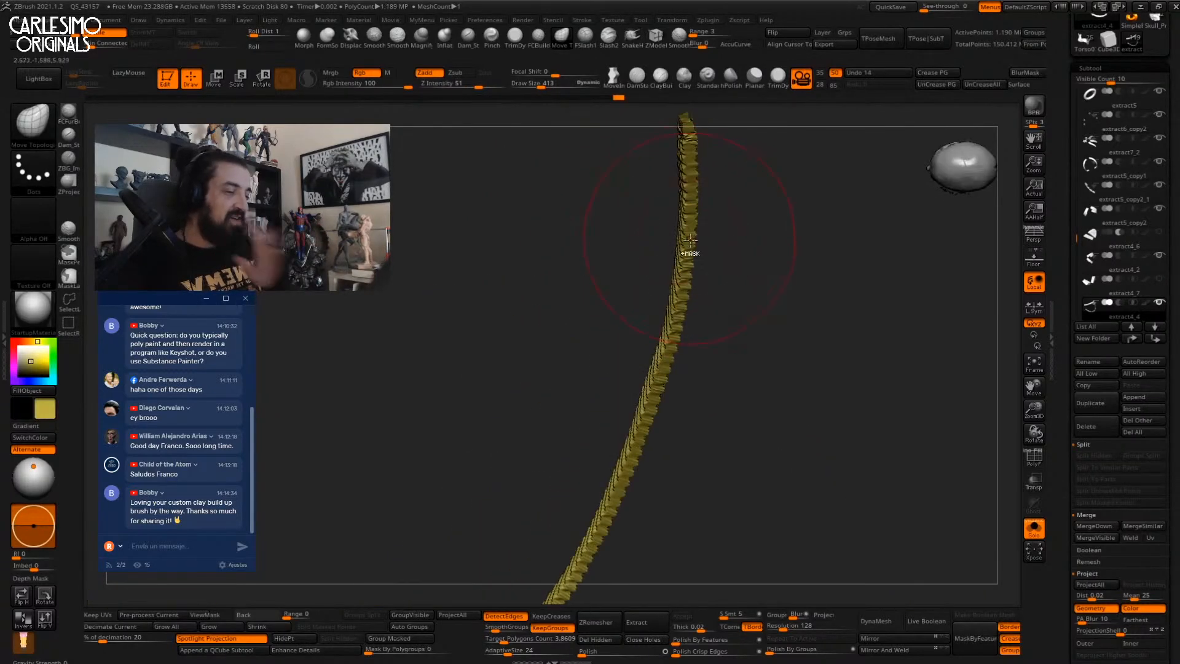
left_click(710, 227, "ctrl+shift")
mouse_move(706, 225)
right_mouse_down()
mouse_move(623, 357)
mouse_move(656, 242)
mouse_move(558, 311)
mouse_move(620, 275)
mouse_move(596, 311)
mouse_move(619, 314)
mouse_move(577, 305)
mouse_move(541, 184)
right_mouse_up()
Hide the clasp blocks and select hPolish, then skip the recording to the 8-minute mark.
left_click(619, 314, "ctrl+shift")
key("b")
key("h")
key("p")
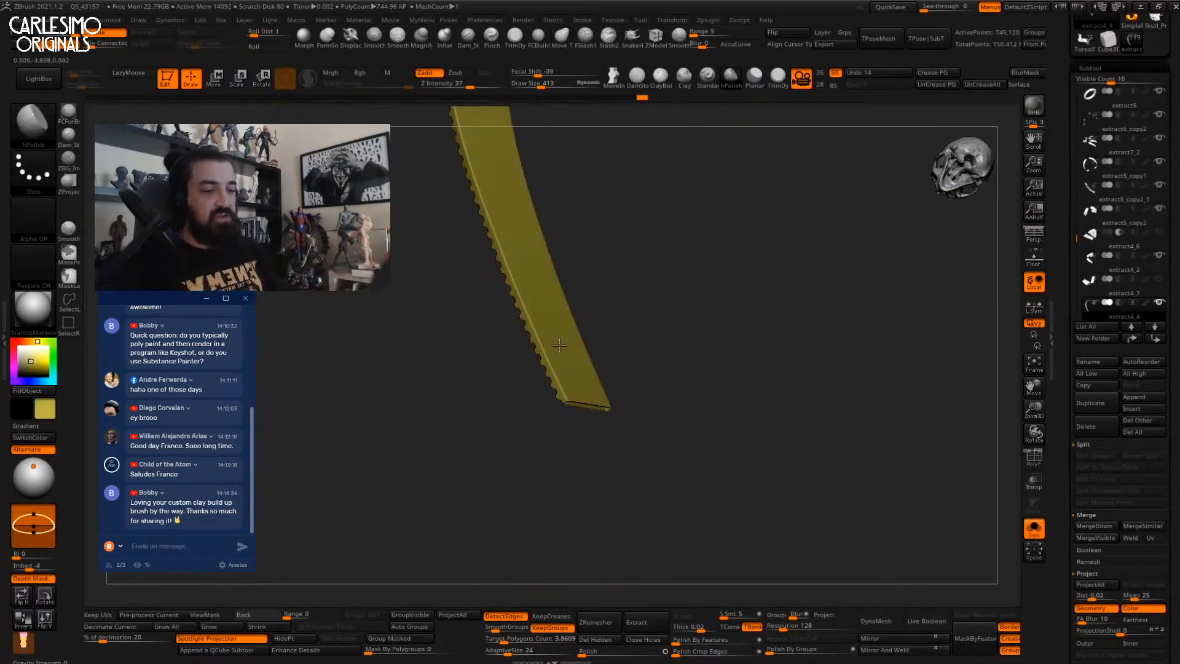
right_click_drag(540, 320, 563, 396)
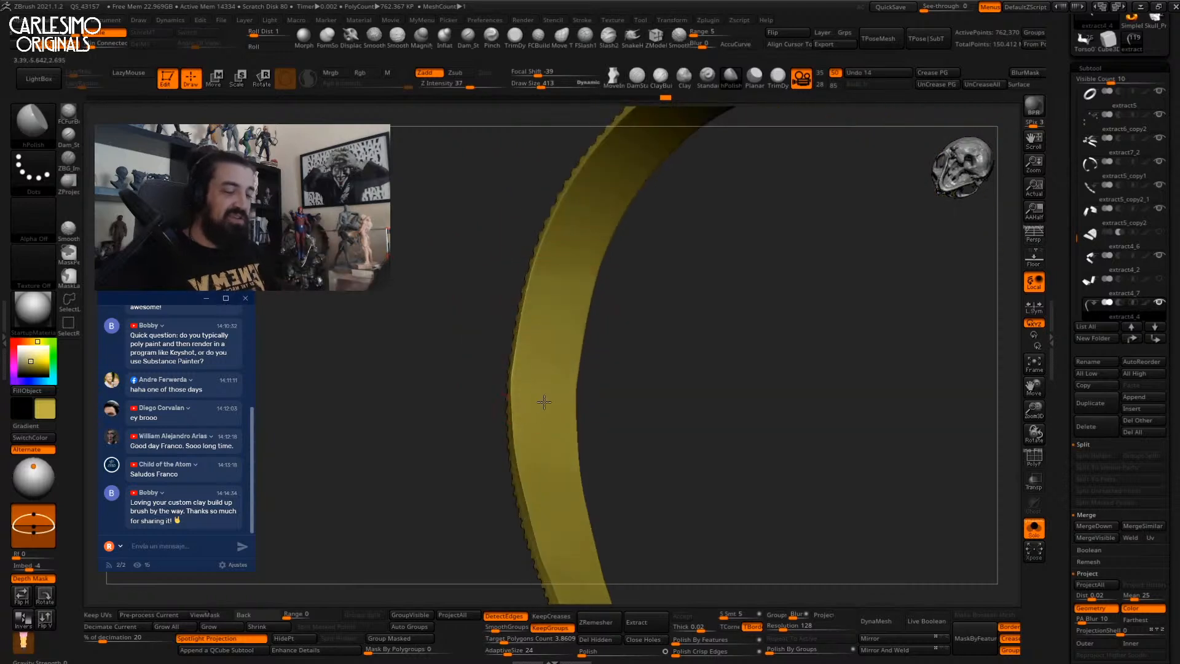
mouse_move(310, 623)
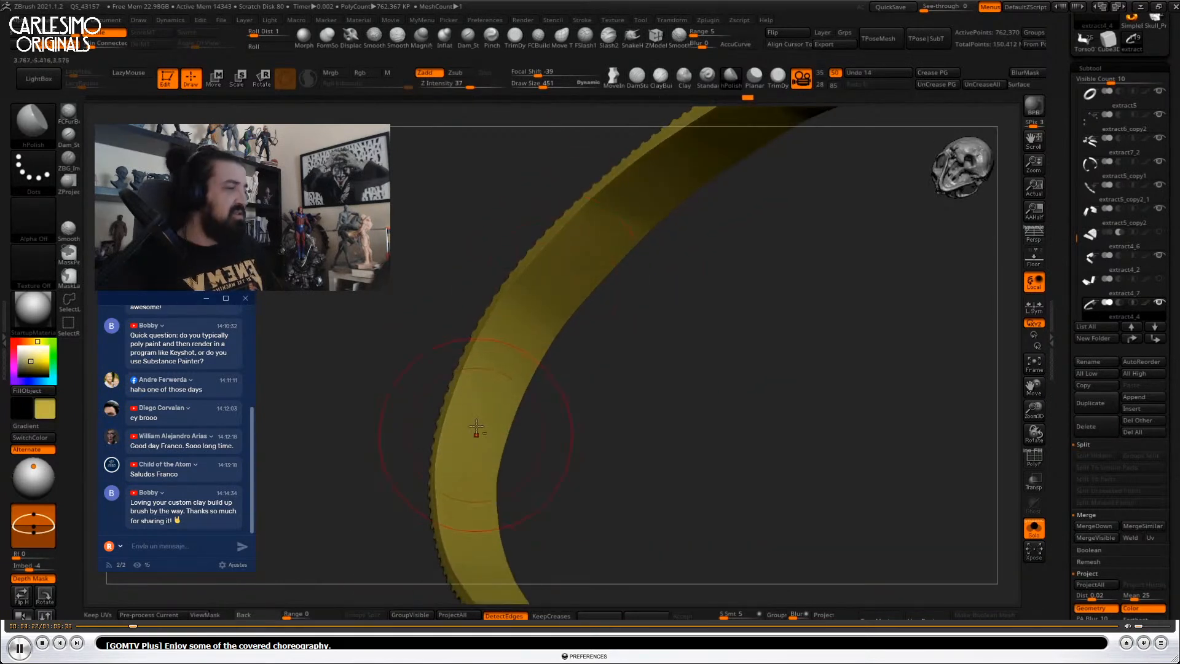
left_click(200, 625)
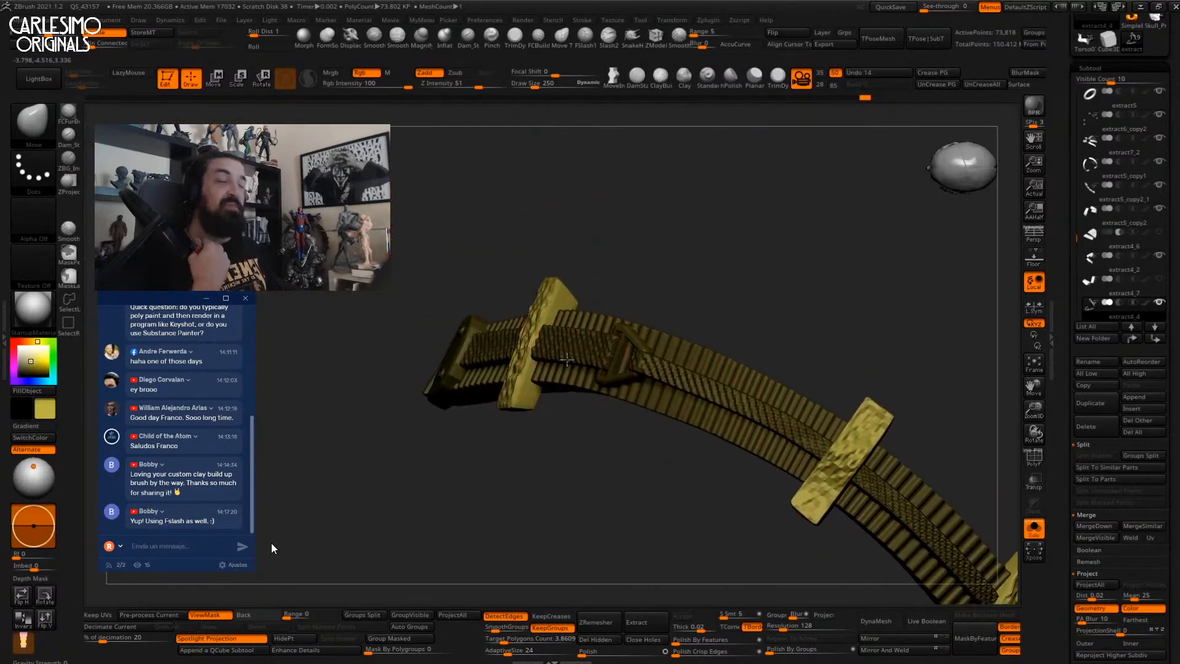
Project surface detail onto the top of the buckle block with the ZProject brush.
left_click(68, 181)
mouse_move(518, 202)
right_mouse_down()
mouse_move(540, 230)
mouse_move(529, 258)
right_mouse_up()
key("alt+s")
mouse_move(520, 256)
left_mouse_down()
mouse_move(521, 239)
mouse_move(523, 295)
mouse_move(485, 440)
mouse_move(510, 439)
mouse_move(509, 414)
left_mouse_up()
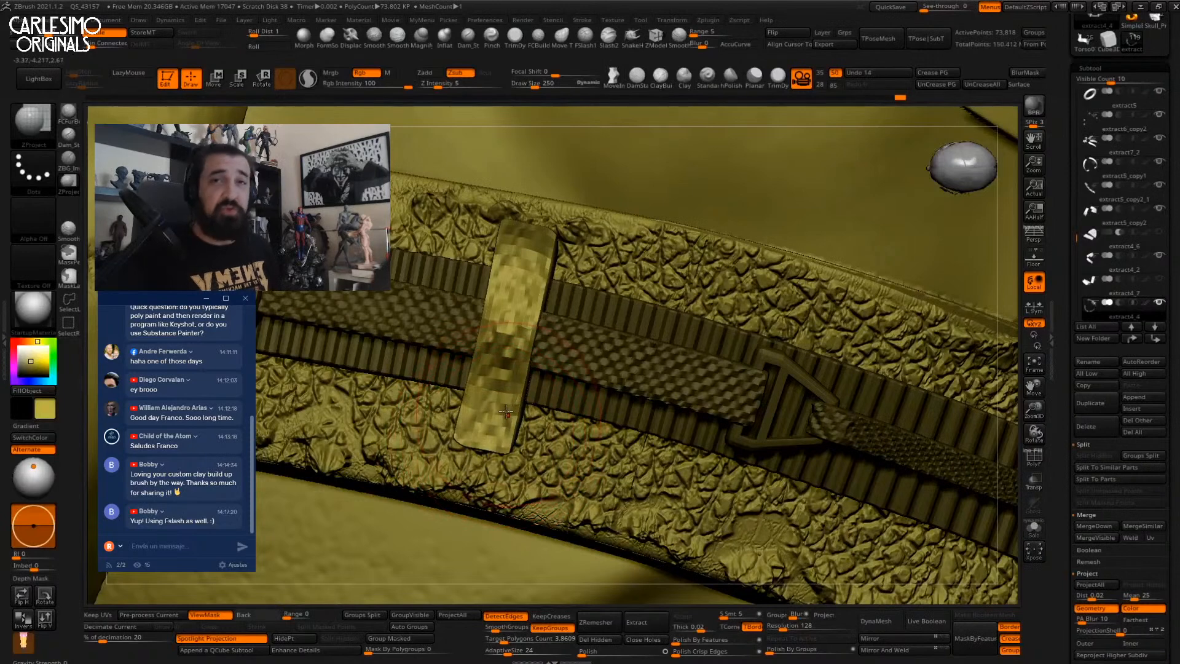
Isolate the strap and pull the block outward with the Move brush to cover it.
key("shift+s")
right_click_drag(540, 384, 541, 241)
key("shift+s")
key("shift+s")
mouse_move(492, 343)
right_mouse_down()
mouse_move(522, 369)
mouse_move(502, 396)
right_mouse_up()
key("b")
key("m")
key("v")
left_click_drag(501, 396, 506, 397, "alt")
left_click_drag(511, 320, 503, 354, "alt")
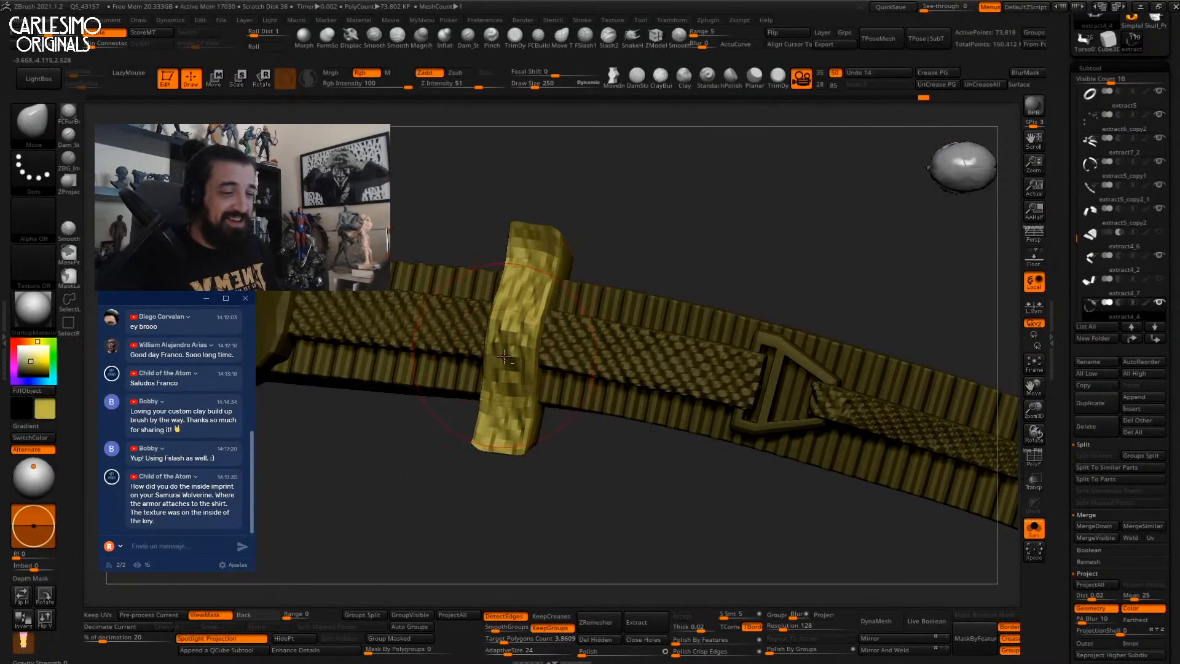
mouse_move(521, 392)
right_mouse_down()
mouse_move(534, 308)
mouse_move(561, 361)
mouse_move(516, 262)
mouse_move(437, 370)
mouse_move(516, 316)
right_mouse_up()
key("shift+s")
Re-isolate the flat strap and alternate between the ZProject and Move brushes on it.
left_click(69, 183)
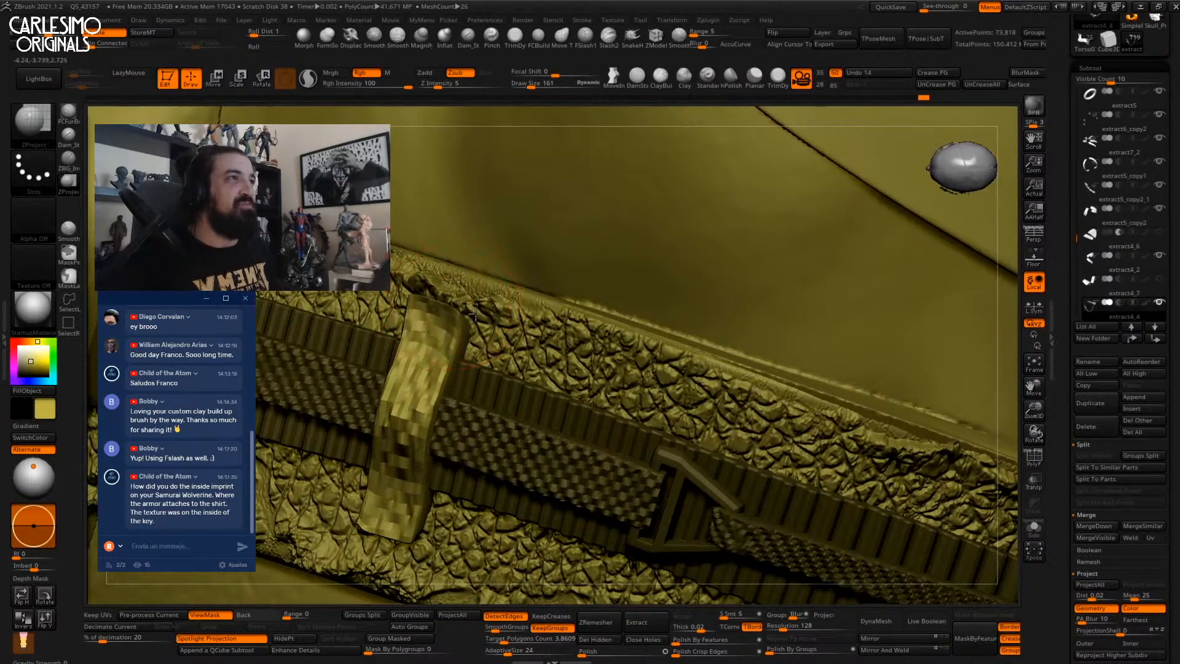
key("shift+s")
right_click_drag(454, 330, 481, 324)
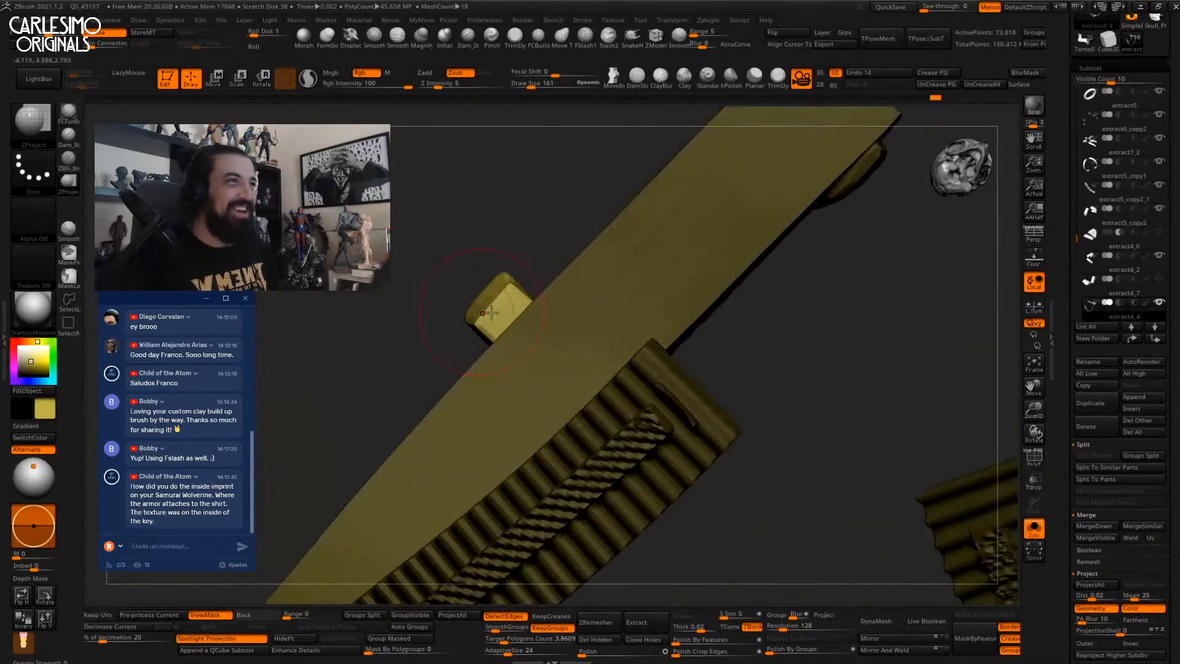
key("b")
key("m")
key("v")
mouse_move(507, 282)
right_mouse_down()
mouse_move(495, 307)
mouse_move(555, 264)
mouse_move(493, 274)
mouse_move(536, 287)
mouse_move(584, 243)
mouse_move(439, 315)
mouse_move(508, 298)
mouse_move(508, 324)
mouse_move(570, 255)
right_mouse_up()
Enlarge the ZProject brush, frame the strap, then skip ahead to the blue strap scene.
left_click(76, 190)
key("bracketright")
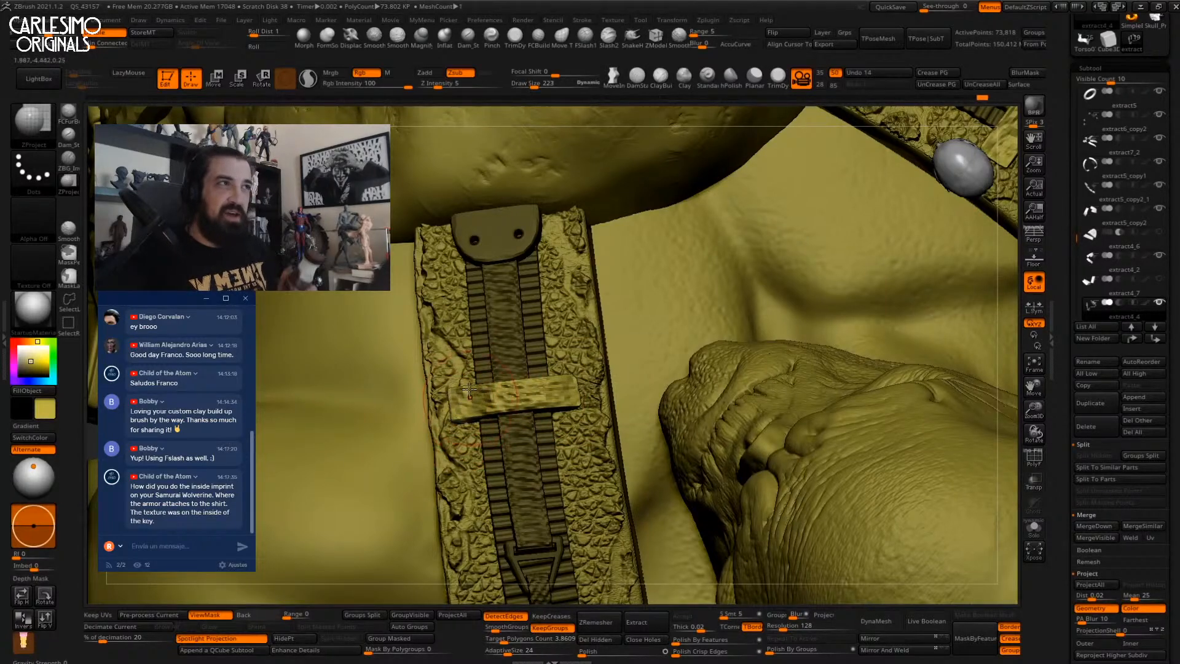
right_click_drag(608, 522, 595, 284, "alt")
right_click_drag(602, 480, 560, 335, "alt")
right_click_drag(560, 335, 600, 394, "ctrl")
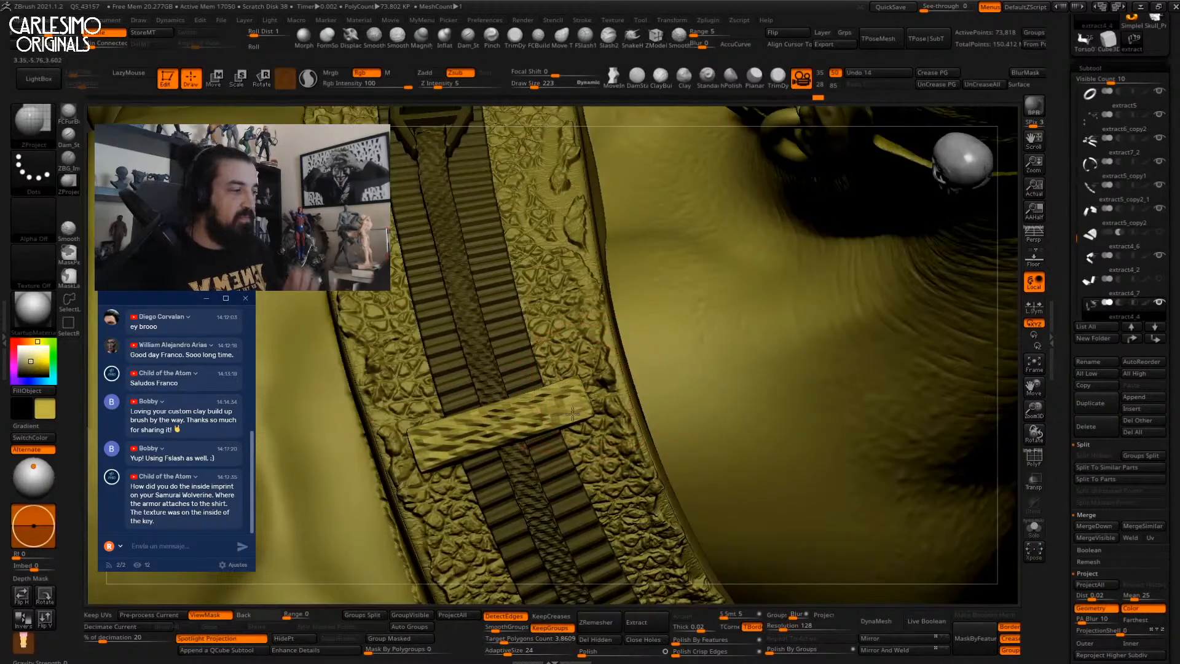
left_click(390, 626)
left_click_drag(392, 633, 647, 619)
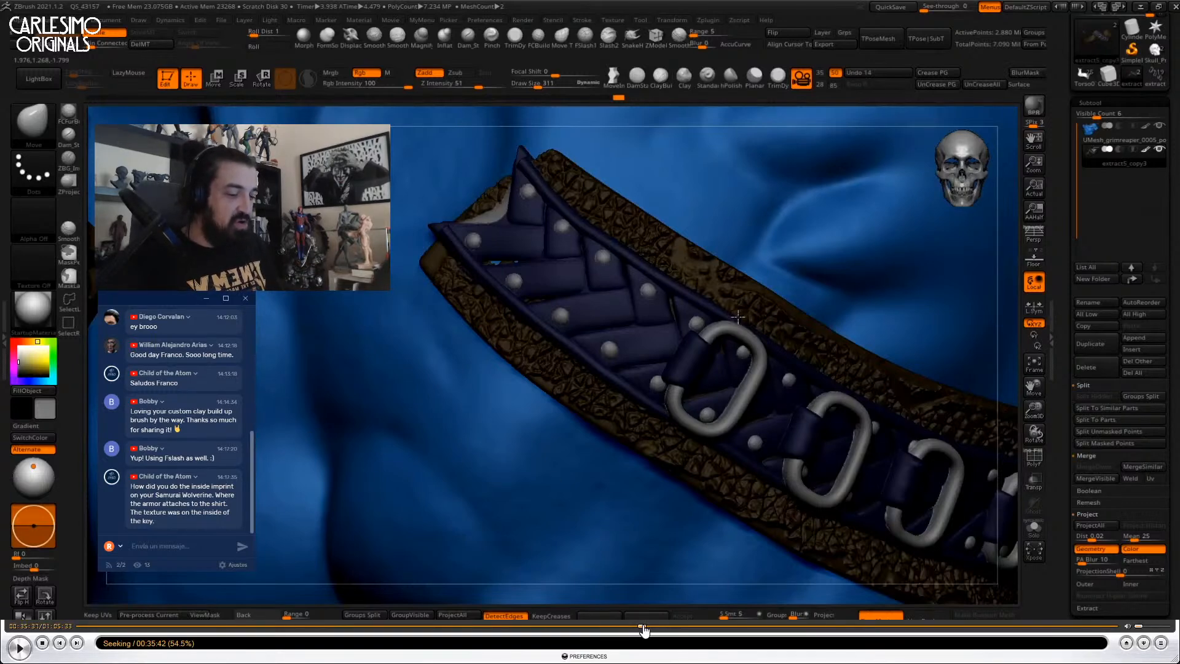
Jump to the blue ringed strap scene and zoom in closely on its buckle.
left_click(643, 626)
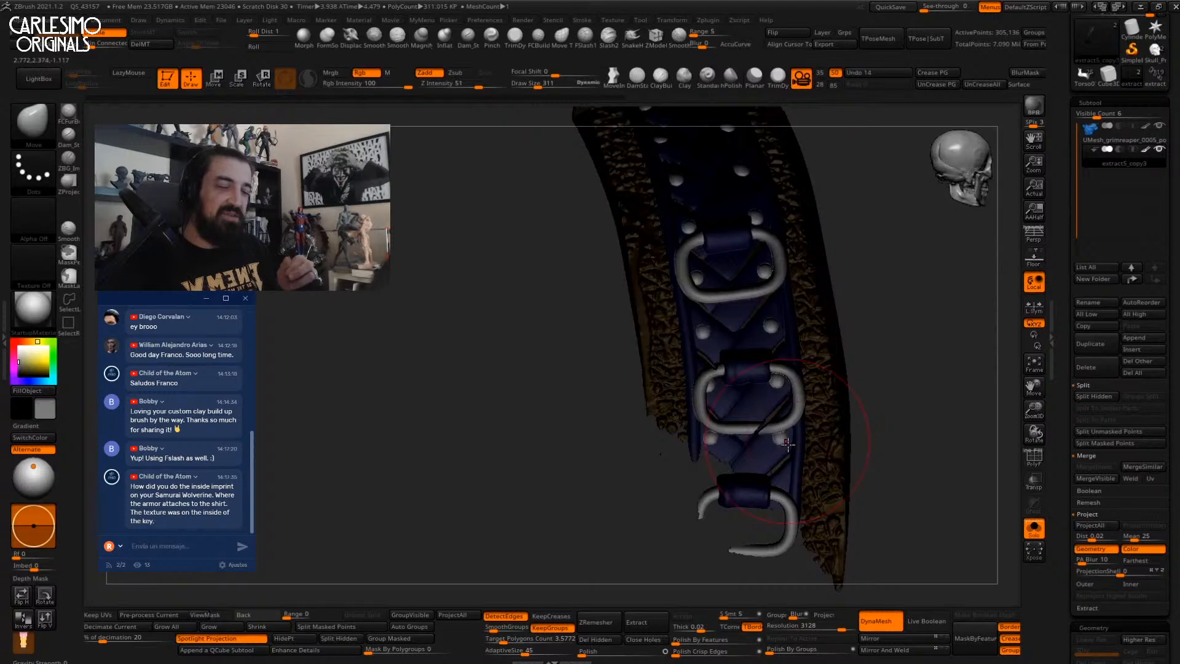
mouse_move(787, 444)
right_mouse_down()
mouse_move(771, 362)
mouse_move(715, 439)
right_mouse_up()
key("space")
left_click(744, 393)
right_click_drag(725, 393, 743, 361)
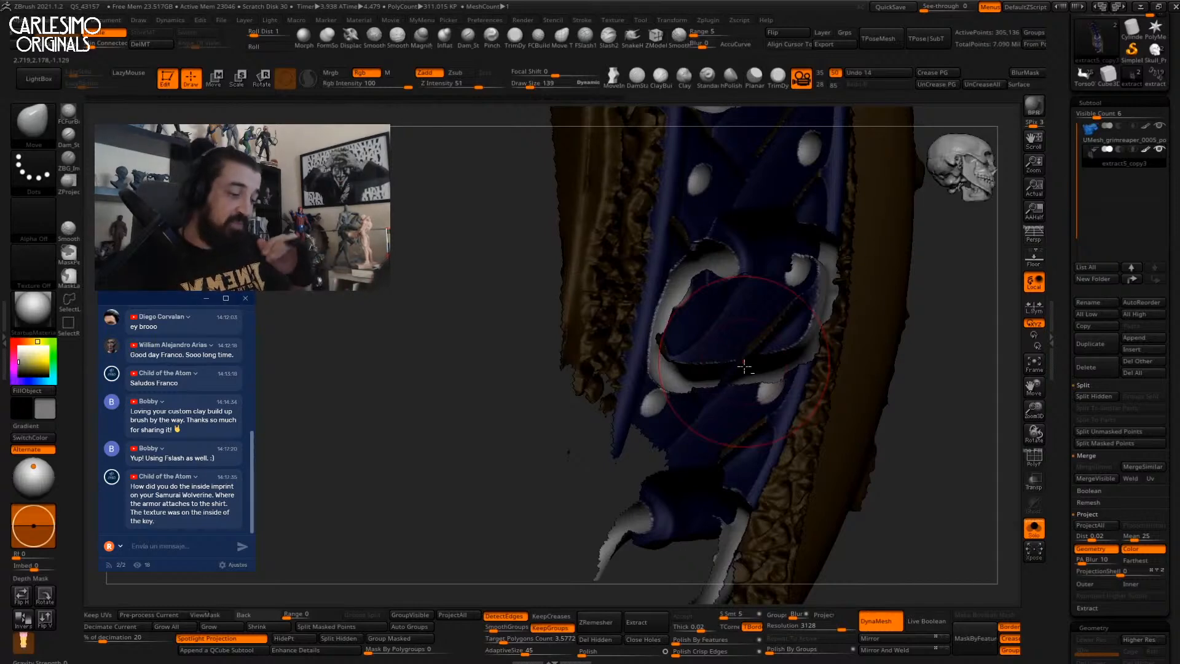
right_click_drag(744, 366, 746, 326)
right_click_drag(746, 326, 752, 392, "ctrl")
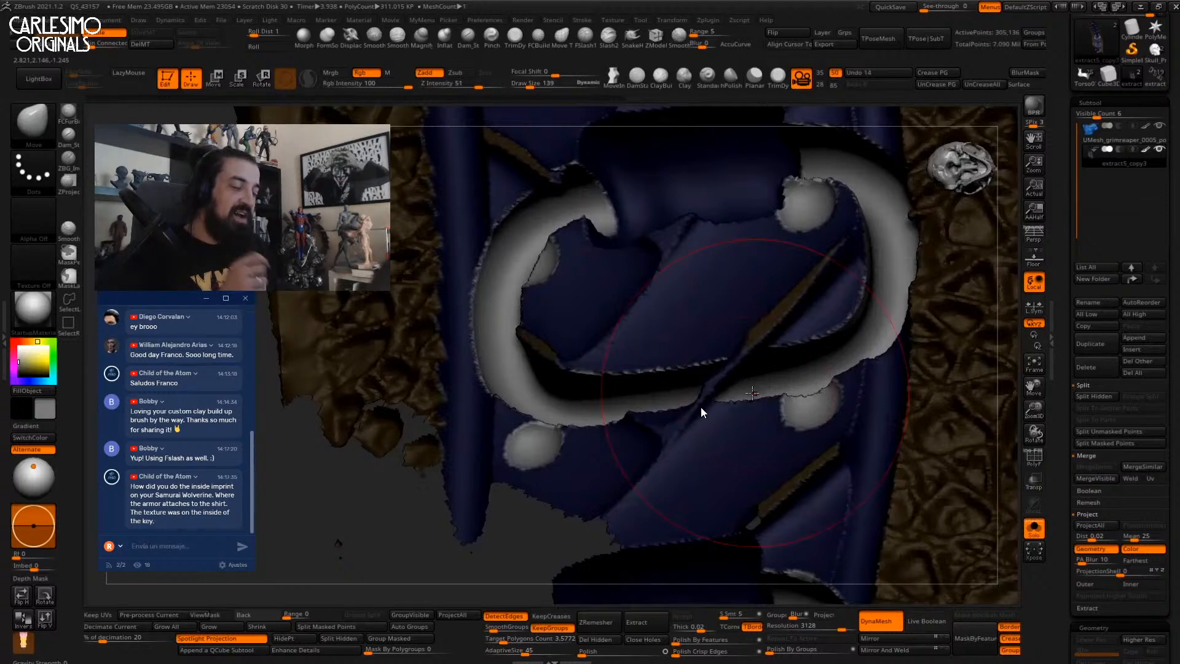
Pick Dam_Standard, then Inflat, and puff up the thin dark strap by the ring.
key("space")
key("b")
key("d")
key("s")
left_click(445, 39)
right_click_drag(647, 485, 666, 422)
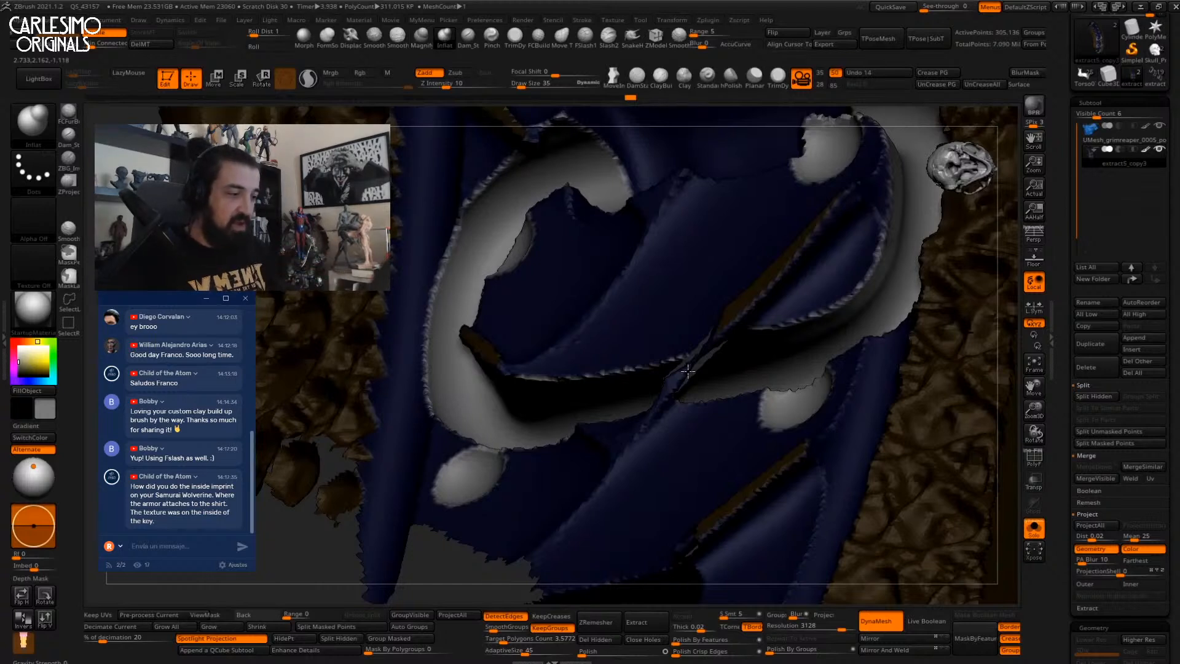
right_click_drag(718, 368, 717, 336)
left_click_drag(697, 359, 708, 347)
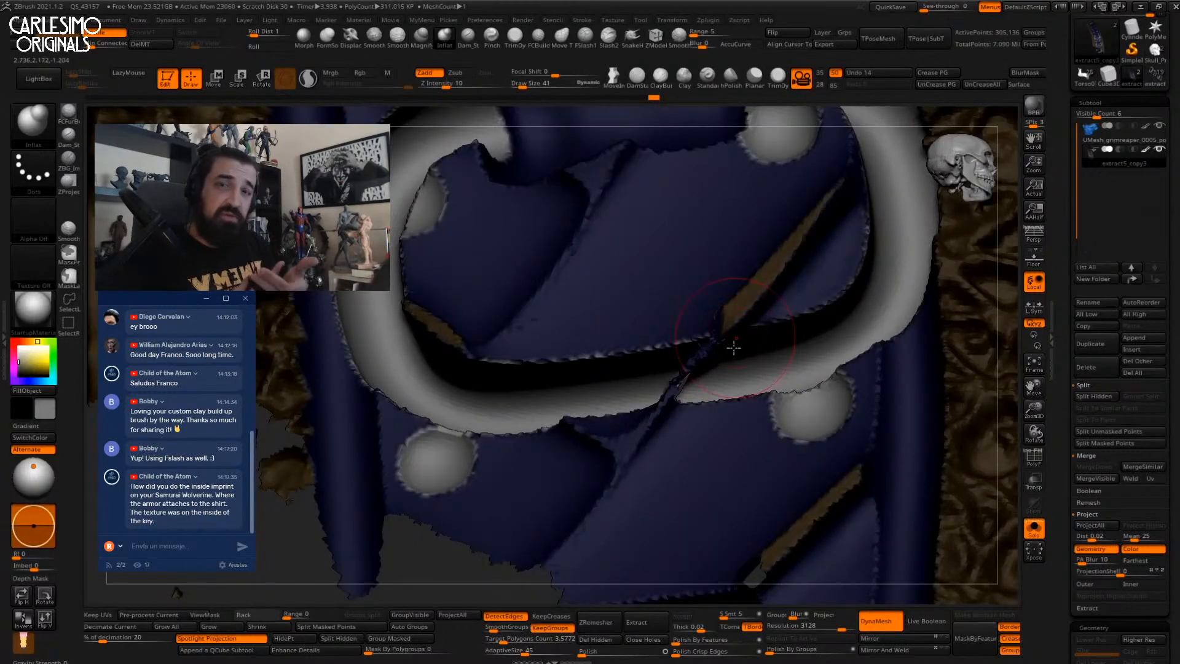
right_click_drag(733, 348, 729, 380, "ctrl")
right_click_drag(791, 328, 839, 269)
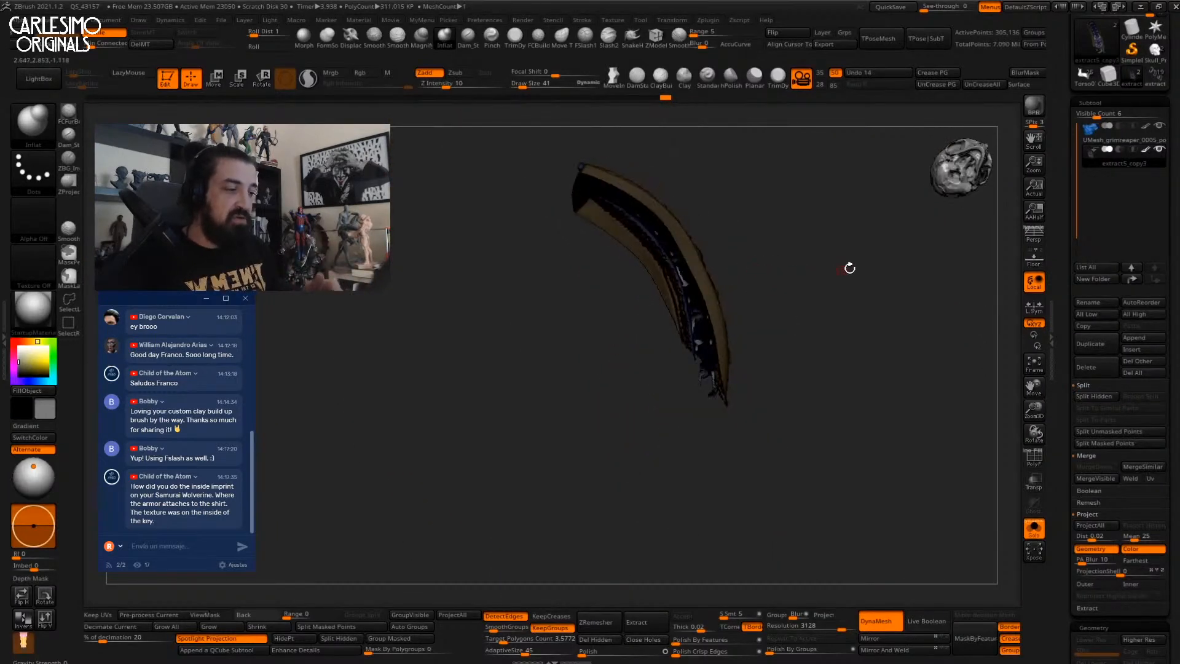
Unhide the strap parts and lasso-isolate the section around the rings.
left_click(784, 325, "ctrl+shift")
right_click_drag(783, 325, 803, 266)
mouse_move(811, 274)
left_mouse_down("ctrl+shift")
mouse_move(697, 413)
mouse_move(846, 413)
left_mouse_up("ctrl+shift")
mouse_move(824, 411)
right_mouse_down()
mouse_move(730, 409)
mouse_move(707, 394)
right_mouse_up()
mouse_move(707, 393)
right_mouse_down("ctrl")
mouse_move(684, 478)
mouse_move(729, 321)
mouse_move(673, 468)
mouse_move(628, 461)
mouse_move(605, 432)
mouse_move(676, 366)
mouse_move(650, 392)
right_mouse_up("ctrl")
key("bracketleft")
key("bracketleft")
Paint the brown slivers on each ring grey to match the rest of the ring.
left_click_drag(652, 383, 693, 363, "ctrl+alt")
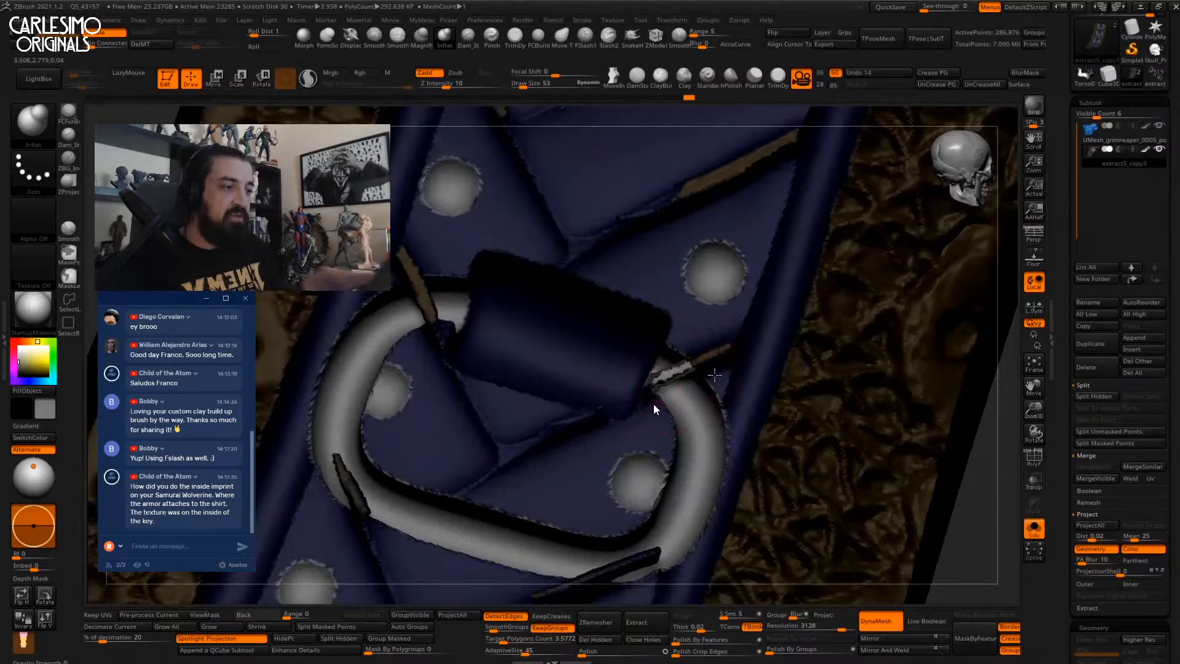
right_click_drag(420, 288, 494, 348, "alt")
mouse_move(494, 348)
left_mouse_down()
mouse_move(500, 367)
mouse_move(496, 348)
mouse_move(504, 358)
left_mouse_up()
right_click_drag(522, 319, 581, 190, "alt")
mouse_move(484, 440)
left_mouse_down()
mouse_move(484, 424)
mouse_move(493, 444)
left_mouse_up()
right_click_drag(728, 434, 710, 331, "alt")
mouse_move(761, 386)
left_mouse_down()
mouse_move(718, 406)
mouse_move(752, 389)
left_mouse_up()
mouse_move(752, 389)
right_mouse_down()
mouse_move(747, 454)
mouse_move(754, 399)
mouse_move(743, 430)
mouse_move(727, 429)
mouse_move(836, 309)
mouse_move(819, 348)
mouse_move(876, 478)
right_mouse_up()
Lasso-hide the top of the strap, leaving only a thin part, then skip ahead.
key("ctrl")
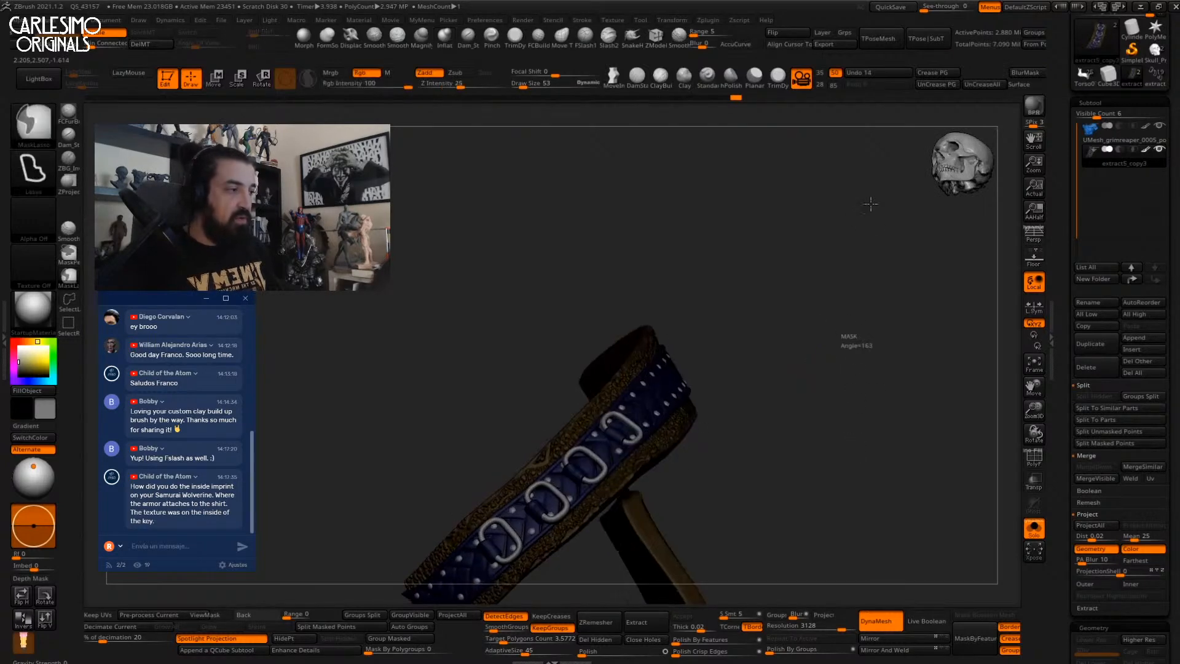
mouse_move(784, 363)
right_mouse_down()
mouse_move(795, 326)
mouse_move(797, 400)
mouse_move(780, 395)
mouse_move(824, 334)
mouse_move(811, 342)
right_mouse_up()
key("ctrl+shift")
mouse_move(573, 245)
left_mouse_down()
mouse_move(707, 161)
mouse_move(707, 261)
mouse_move(777, 339)
mouse_move(805, 512)
mouse_move(910, 237)
mouse_move(780, 214)
left_mouse_up()
right_click_drag(752, 295, 779, 425)
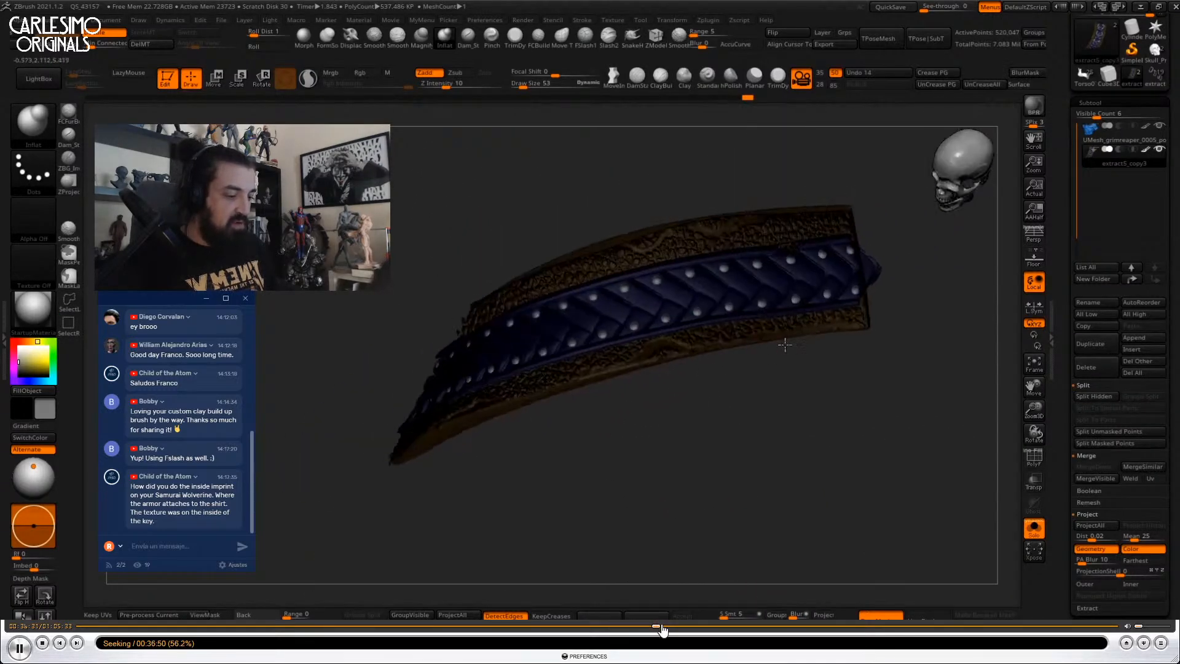
left_click_drag(658, 626, 746, 628)
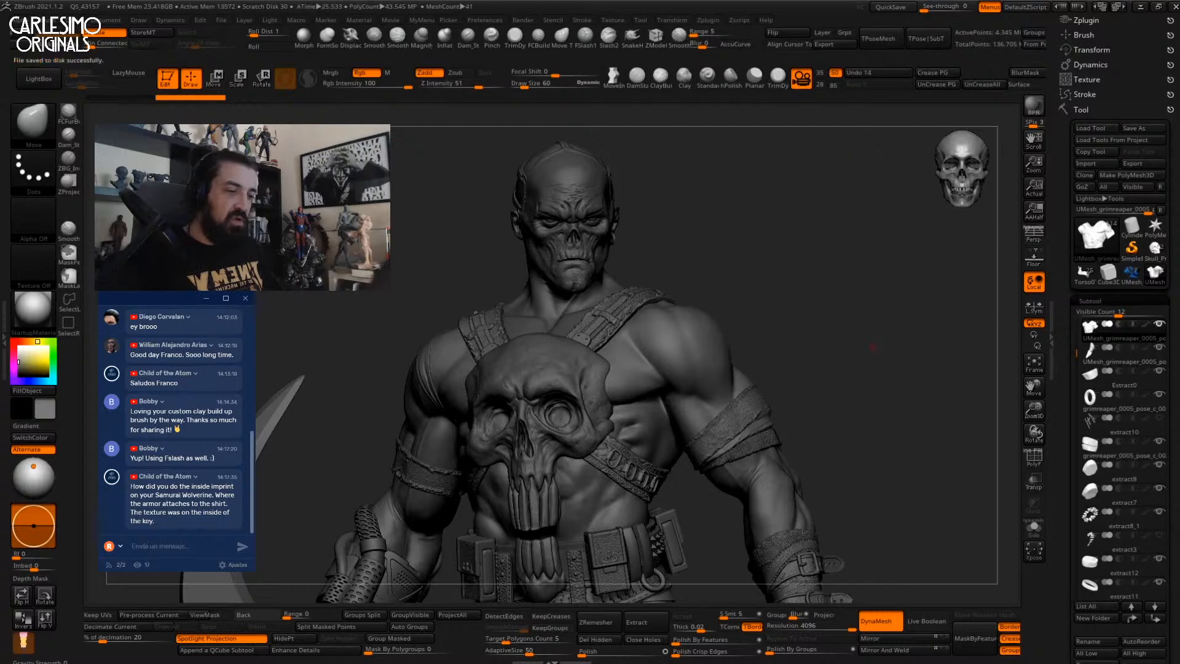
Clone the tool, solo the skull, then switch to the grim reaper torso tool.
left_click(1085, 176)
left_click(581, 438, "alt")
key("alt+s")
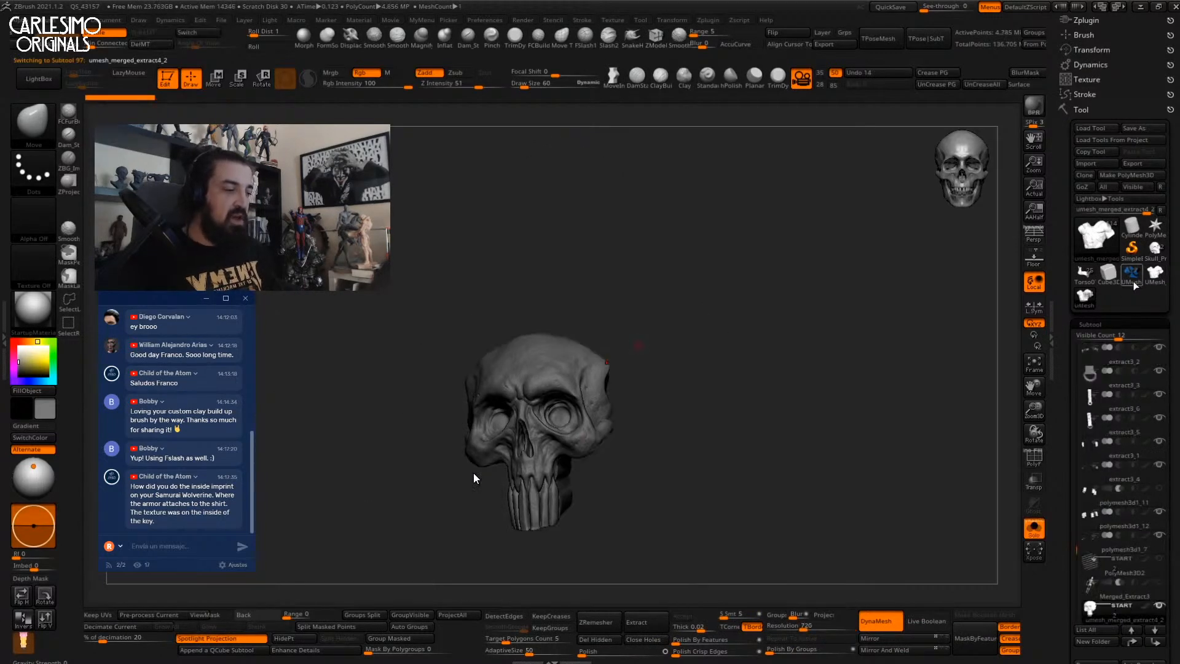
left_click(1154, 273)
left_click_drag(1063, 386, 1063, 276)
left_click(1145, 296)
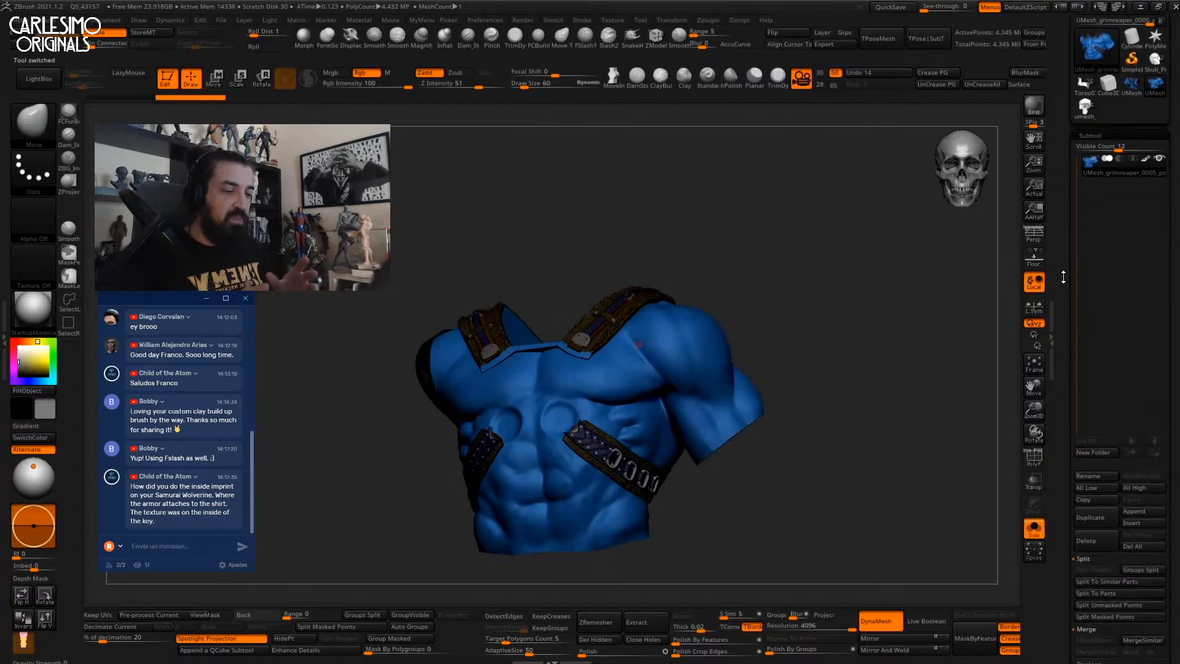
Append umesh_merged, group it into a new untitled folder, and enable Live Boolean.
left_click(1134, 522)
left_click(990, 430)
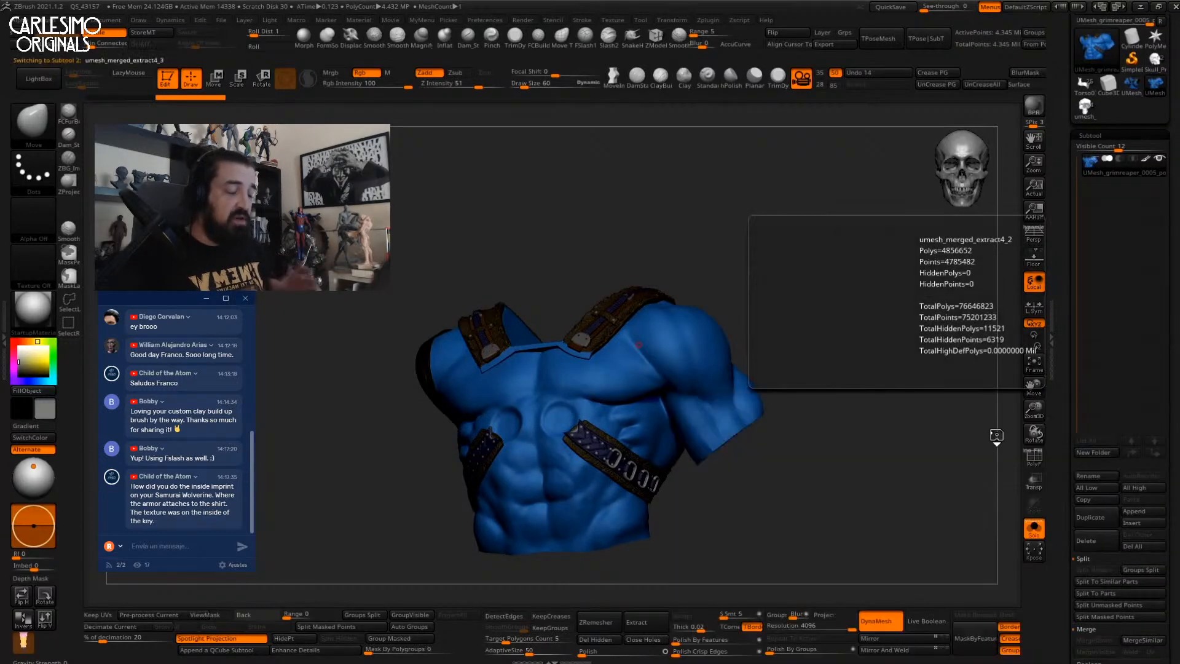
left_click(1141, 195)
left_click(1112, 167)
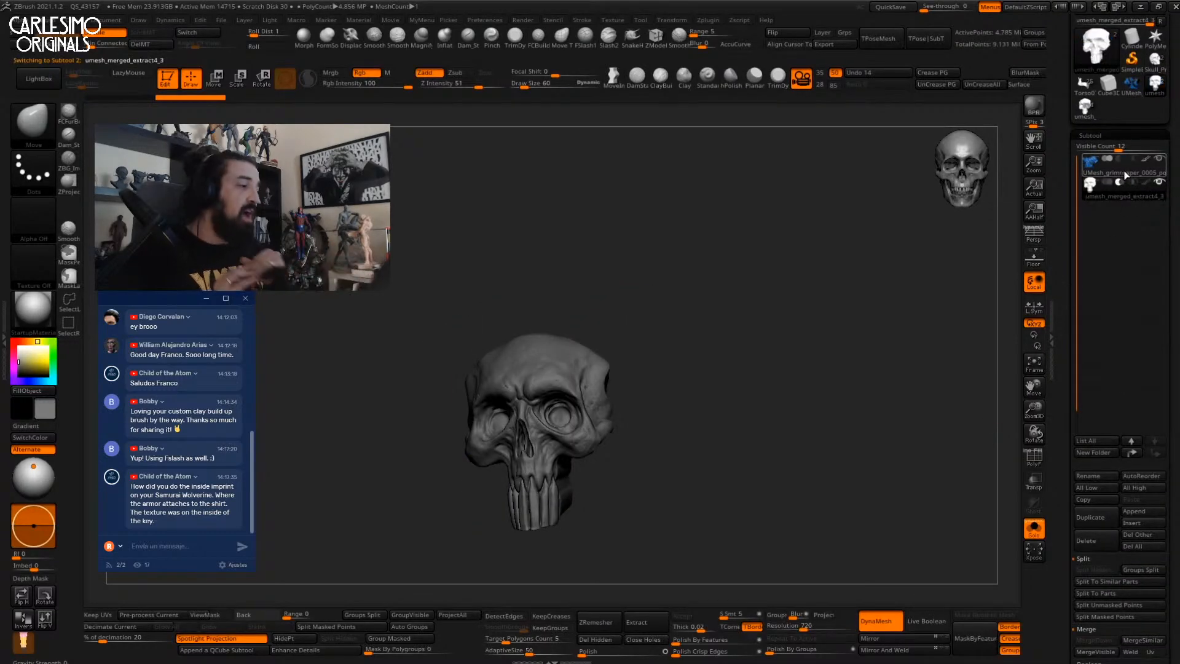
left_click(1095, 453)
key("Return")
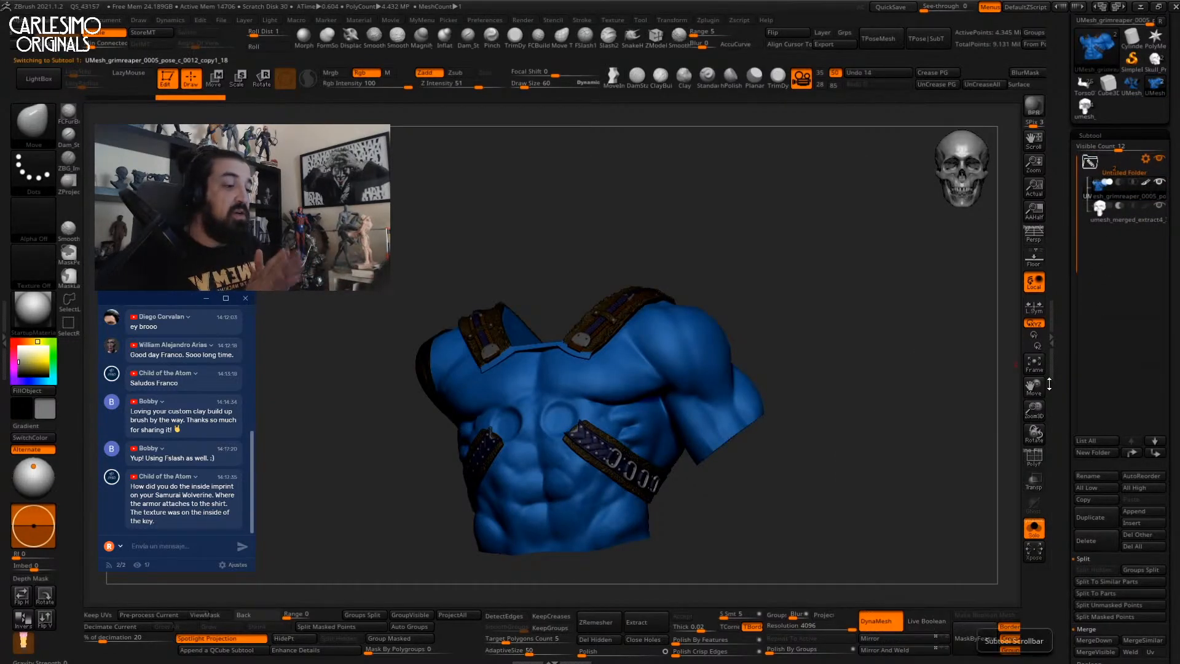
left_click(924, 620)
Turn the torso to the front and frame it to view the skull cut.
left_click_drag(872, 389, 830, 365)
left_click_drag(818, 407, 820, 369, "alt")
left_click_drag(630, 311, 706, 431)
key("f")
Select the skull subtool, inspect it solo from the side, and bring up its move gizmo.
left_click(1115, 212)
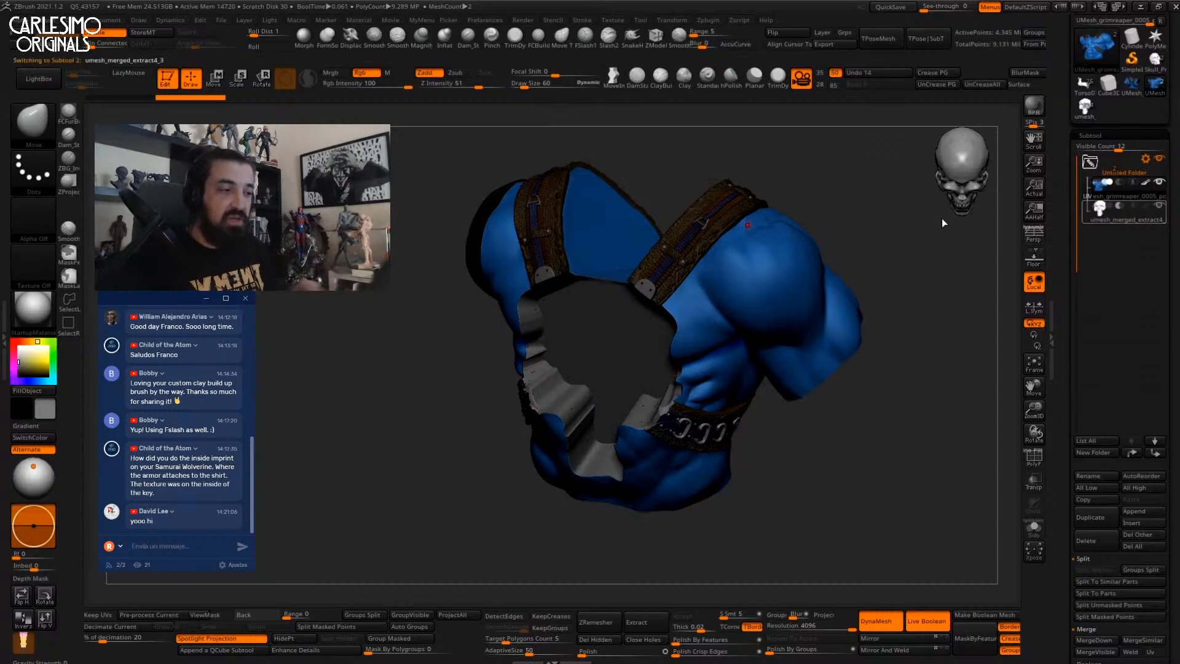
key("shift+s")
left_click_drag(793, 338, 747, 293)
key("shift+s")
key("shift+s")
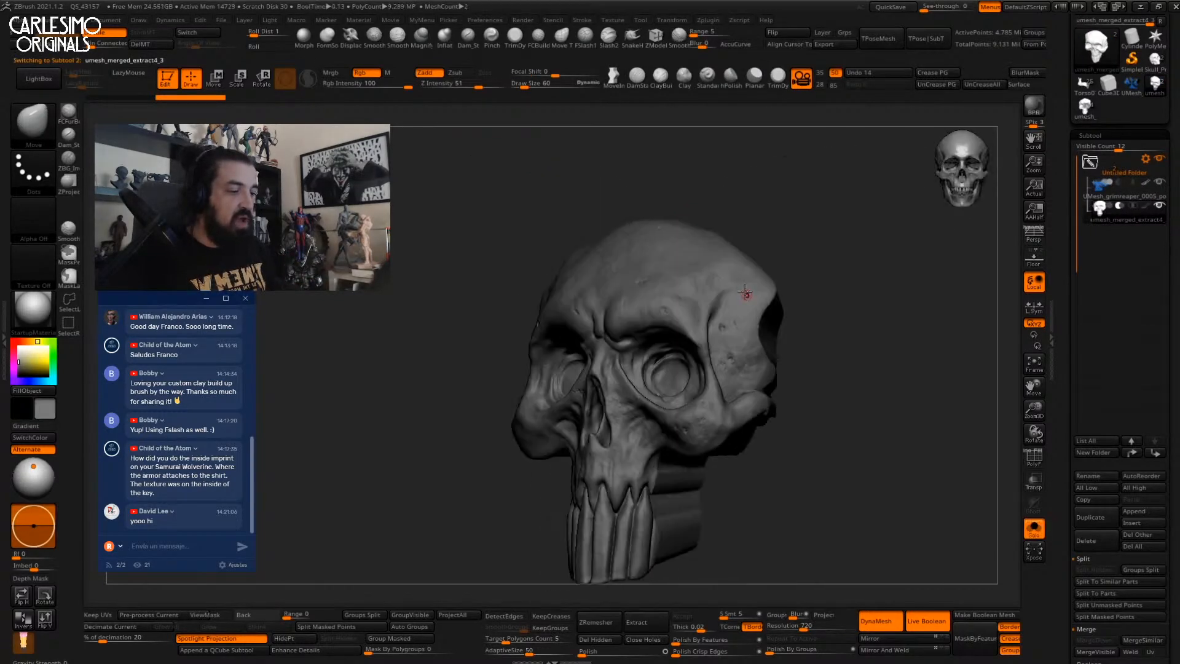
key("shift+s")
key("shift+s")
right_click_drag(762, 294, 728, 312)
key("shift+s")
key("shift+s")
key("shift+f")
key("shift+f")
key("w")
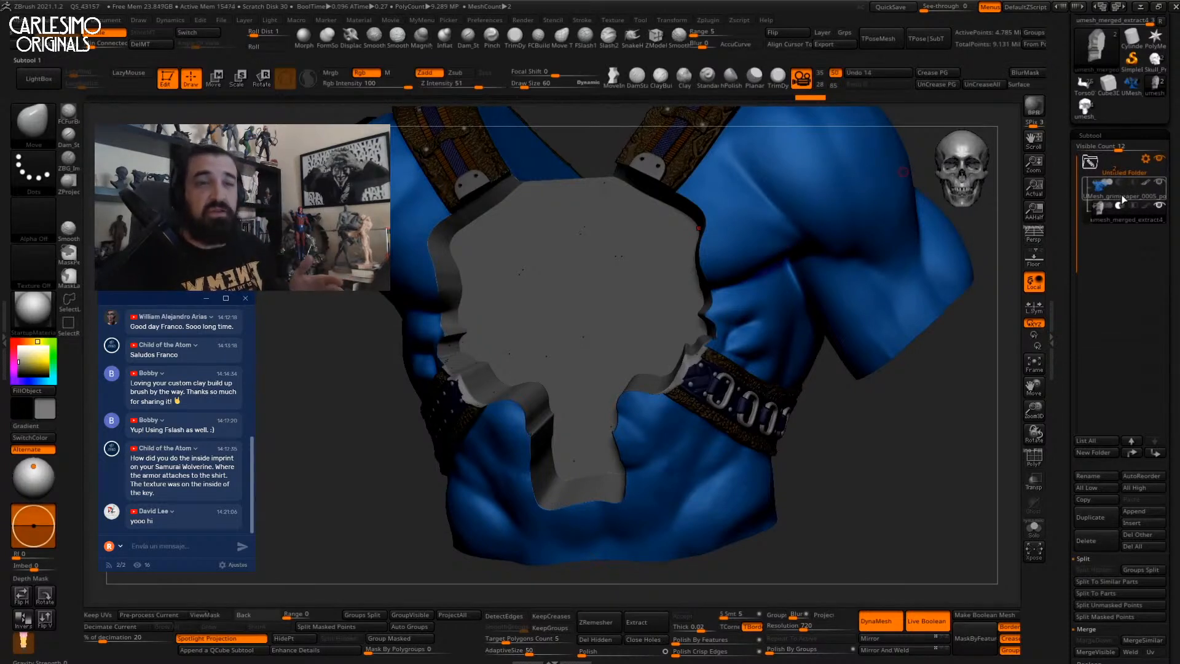
Check the subtool rows' counts, then solo the skull subtool so the torso disappears.
mouse_move(1128, 196)
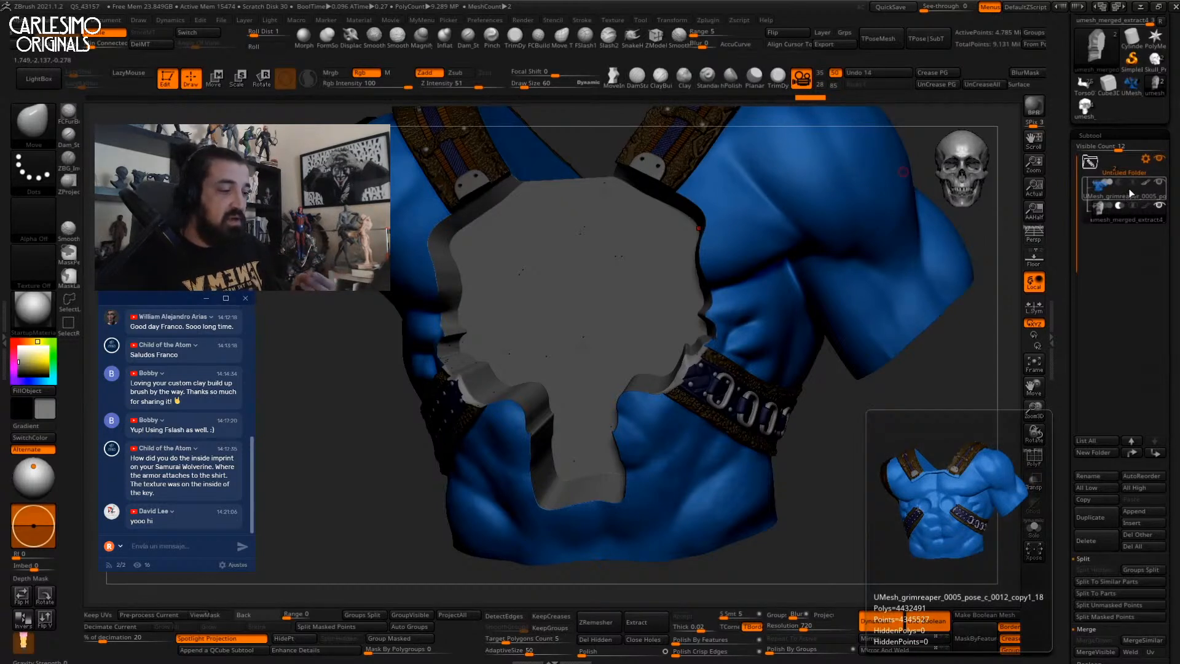
mouse_move(1141, 175)
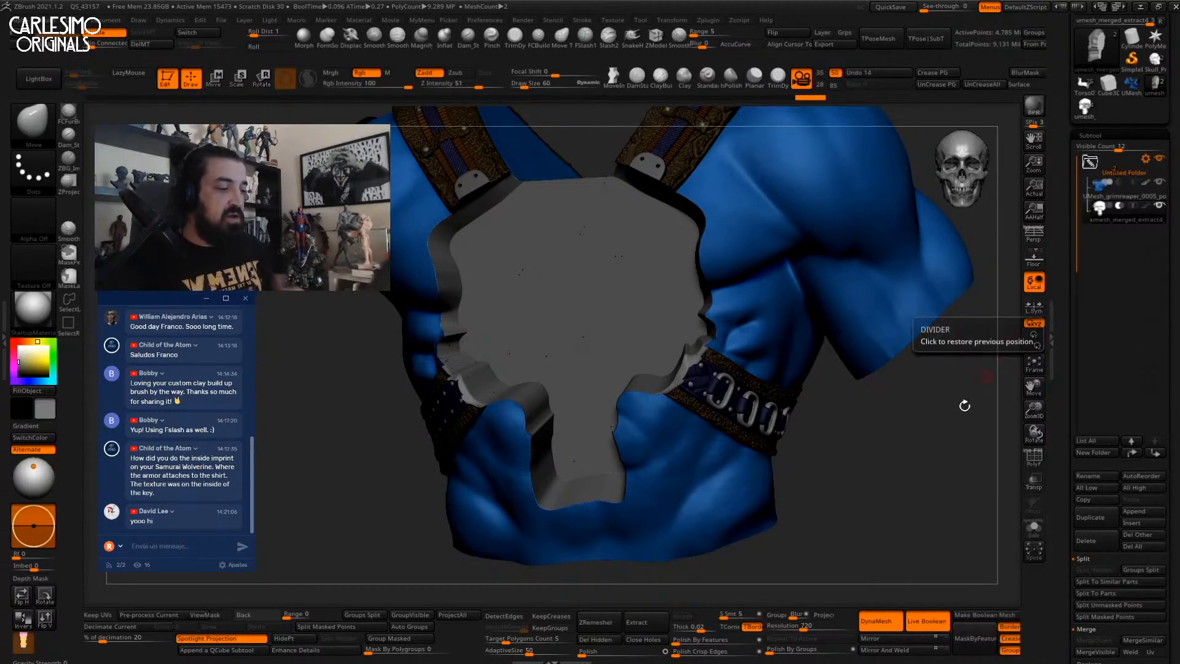
key("alt+s")
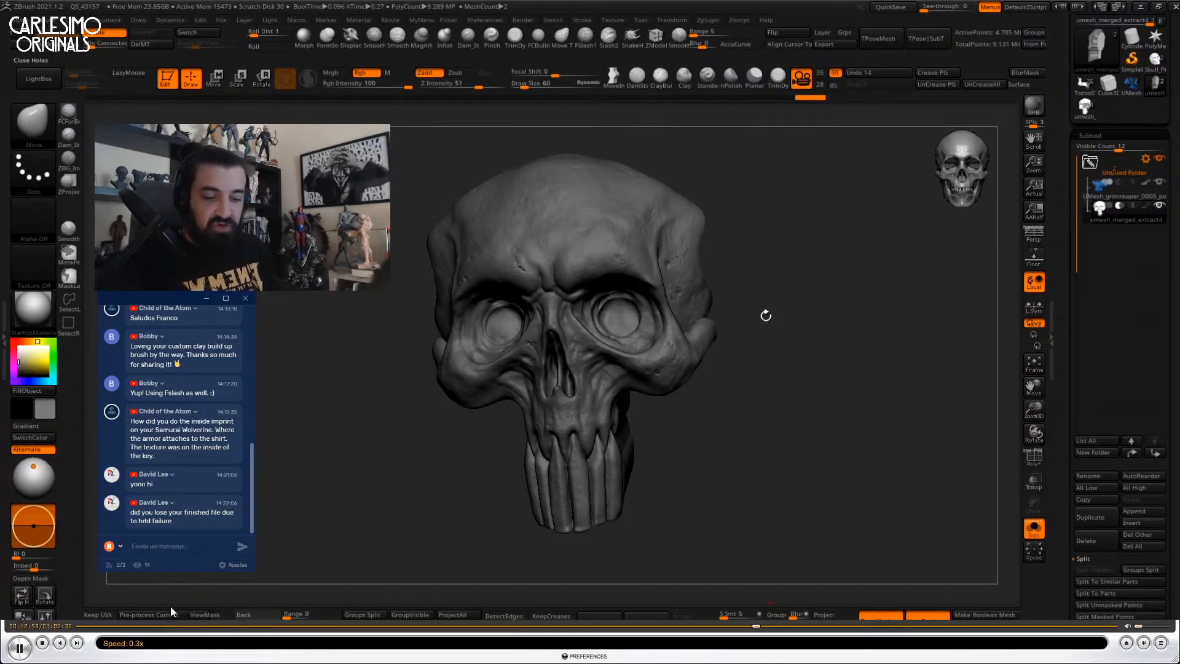
Open the boolean folder's actions, then scrub the recording forward past 00:13:34.
left_click_drag(768, 317, 783, 291)
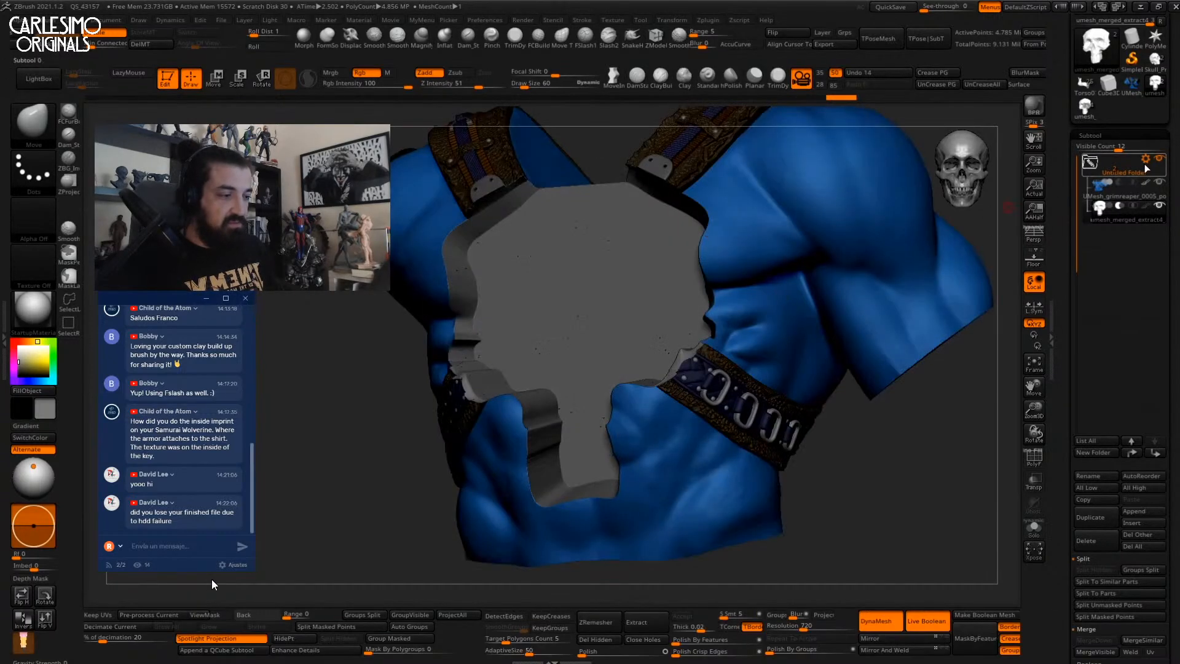
left_click(1144, 161)
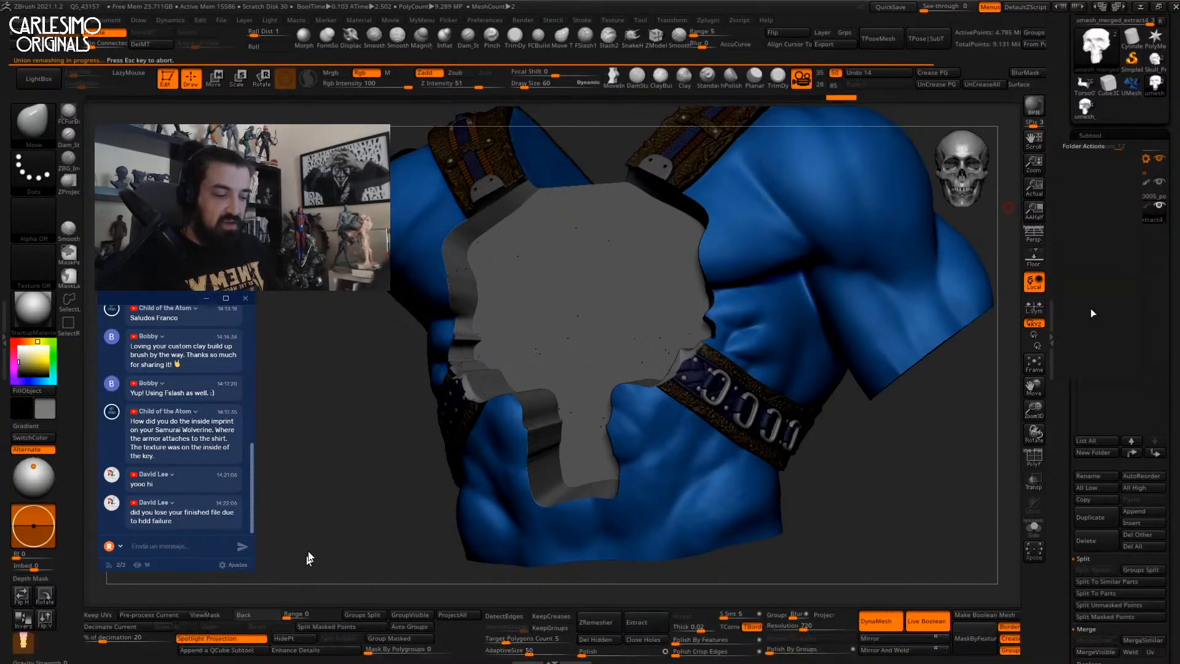
left_click(773, 631)
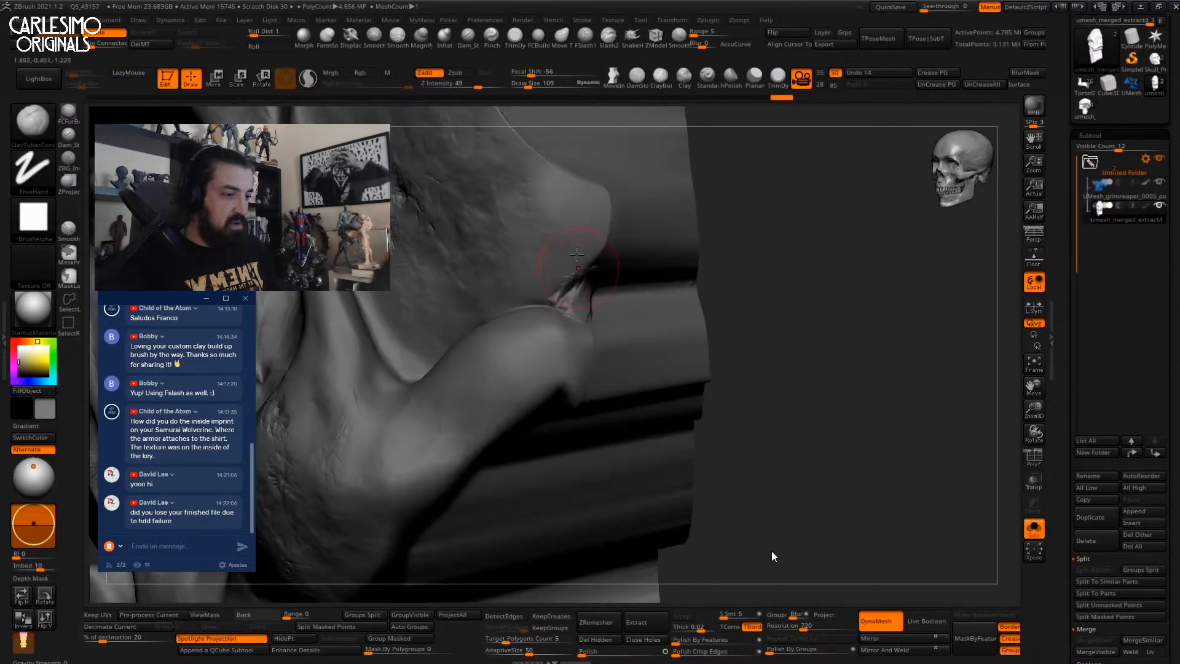
left_click(805, 627)
left_click(813, 626)
mouse_move(817, 628)
left_mouse_down()
mouse_move(1050, 626)
mouse_move(1003, 628)
left_mouse_up()
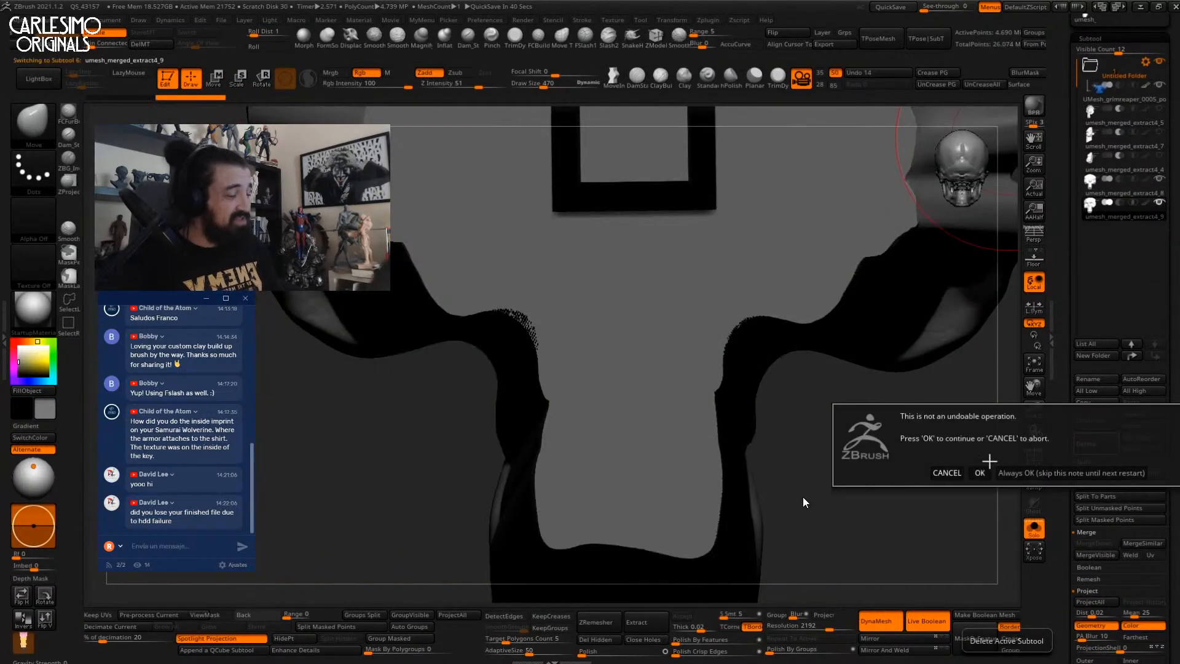
Scrub the recording further ahead to the rectangular block set beside the skull.
mouse_move(1037, 617)
left_click_drag(1004, 627, 1027, 628)
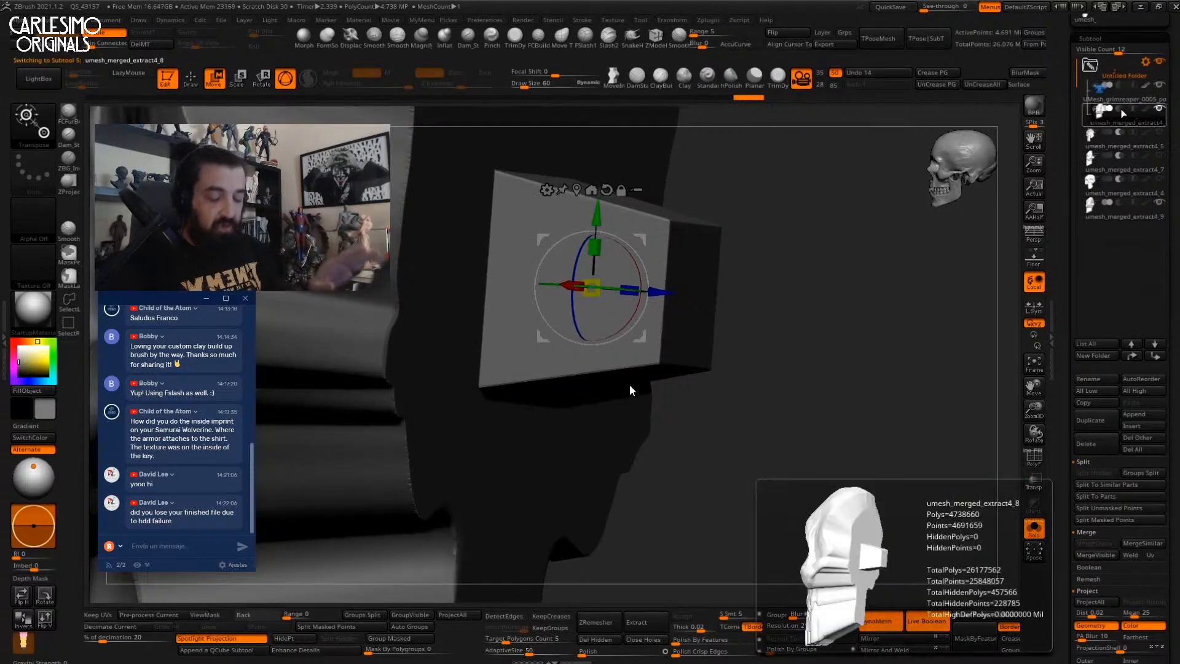
mouse_move(1086, 641)
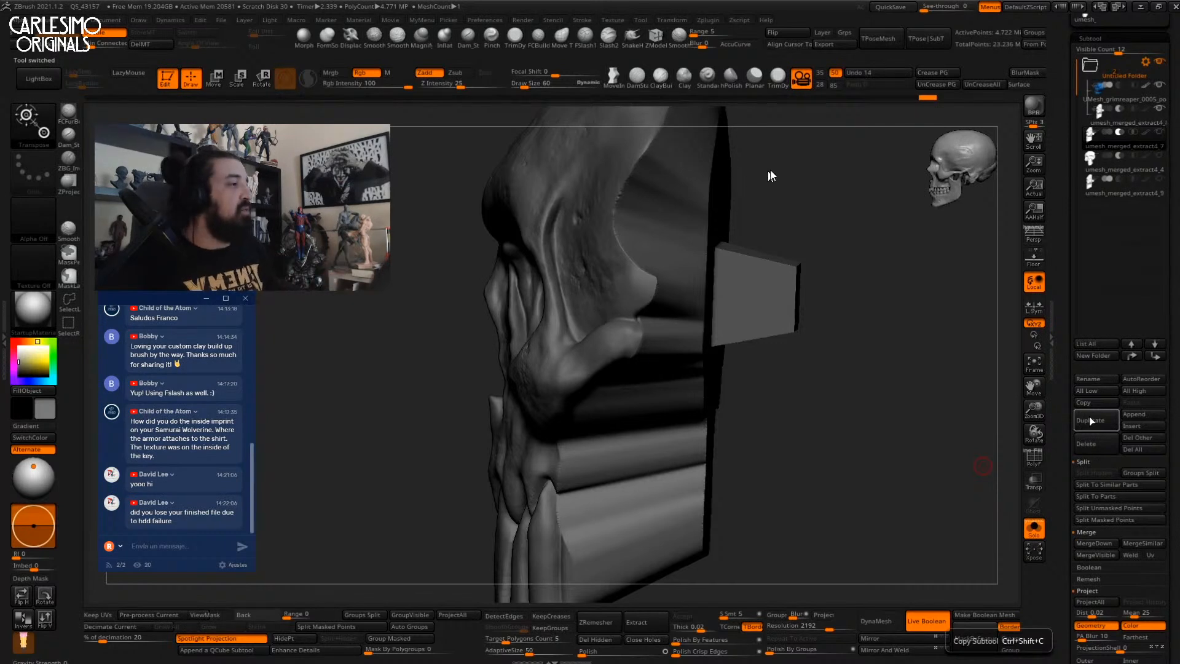
Scrub the recording back from 00:58:20 to the studded strap close-up on the blue shirt.
mouse_move(1128, 6)
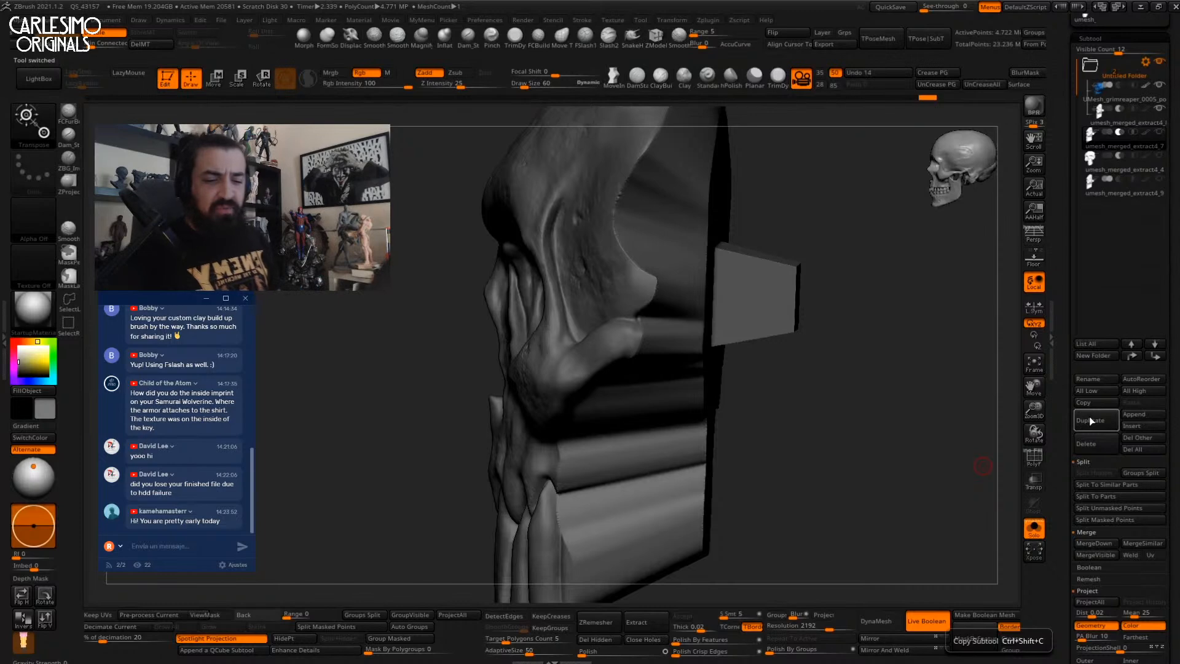
left_click(1003, 626)
left_click_drag(1002, 633, 433, 626)
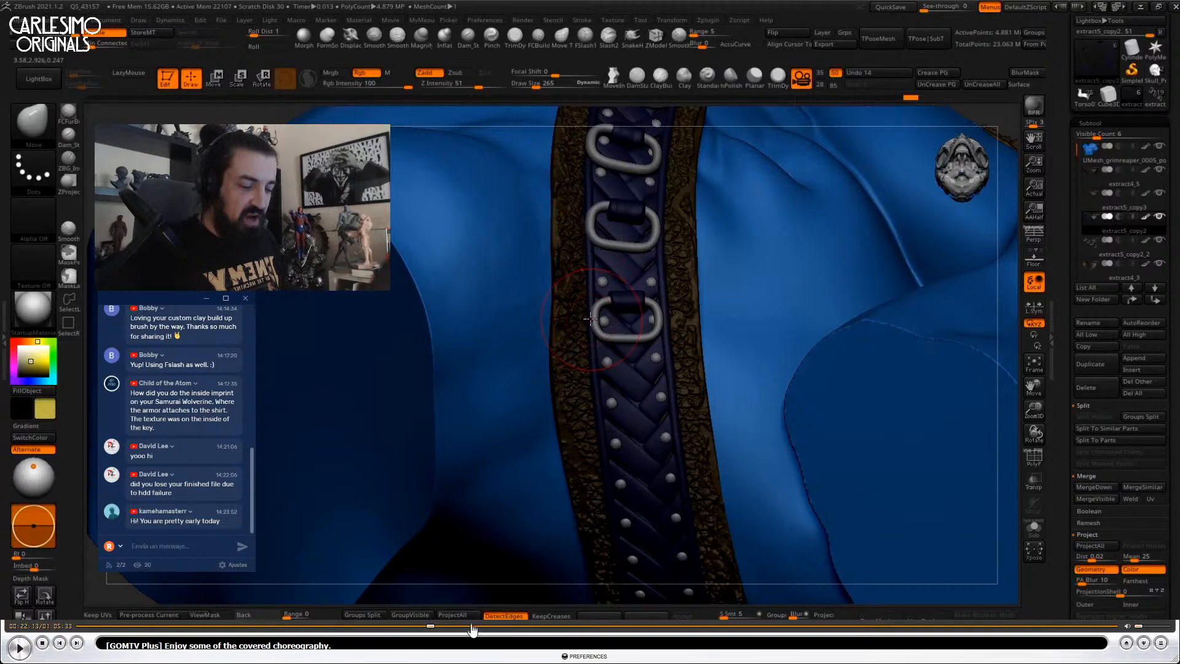
Scrub the recording to about 00:29, then close GOM Player to return to live ZBrush.
left_click(471, 627)
left_click_drag(472, 629, 676, 624)
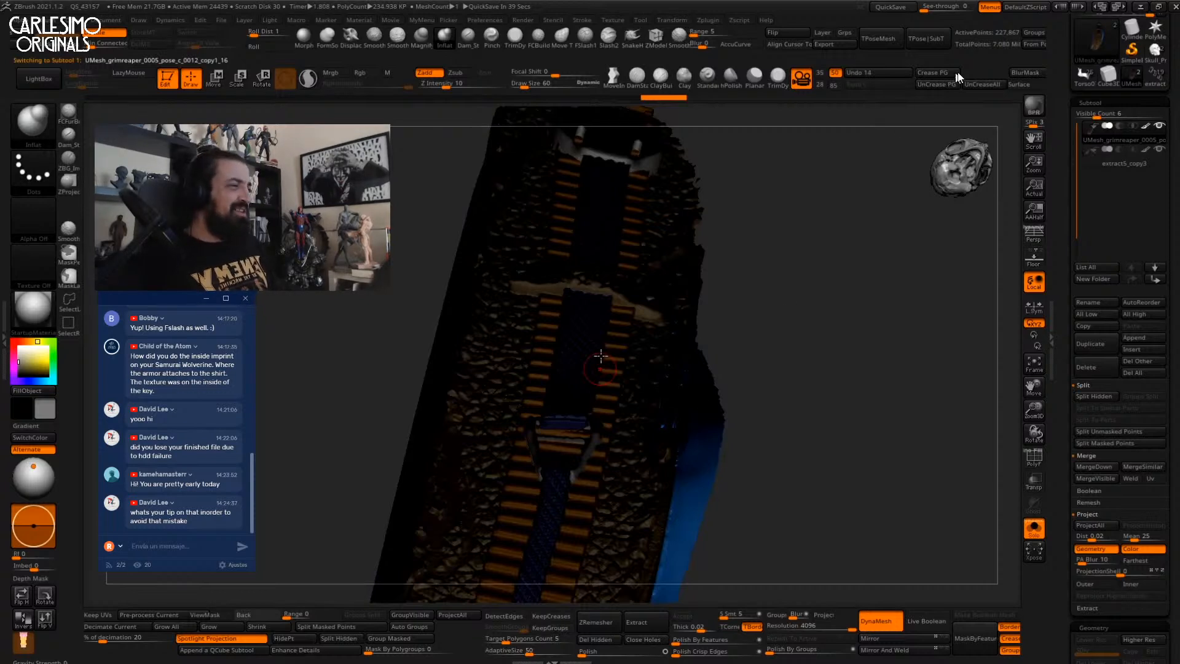
mouse_move(1147, 18)
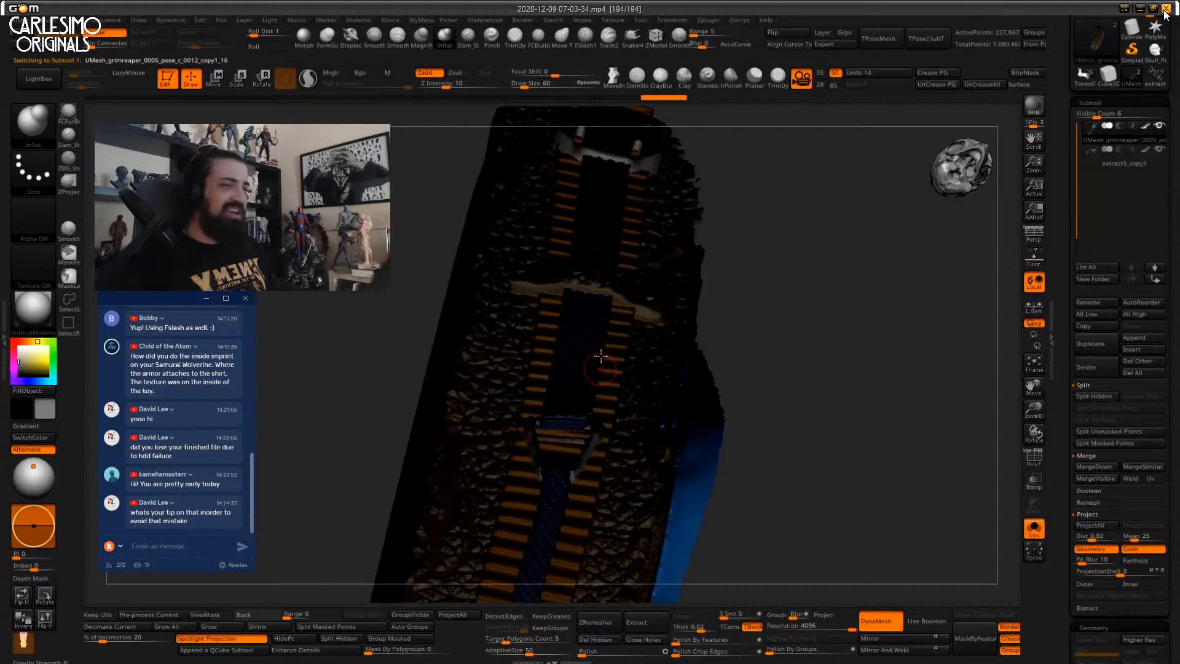
left_click(1164, 10)
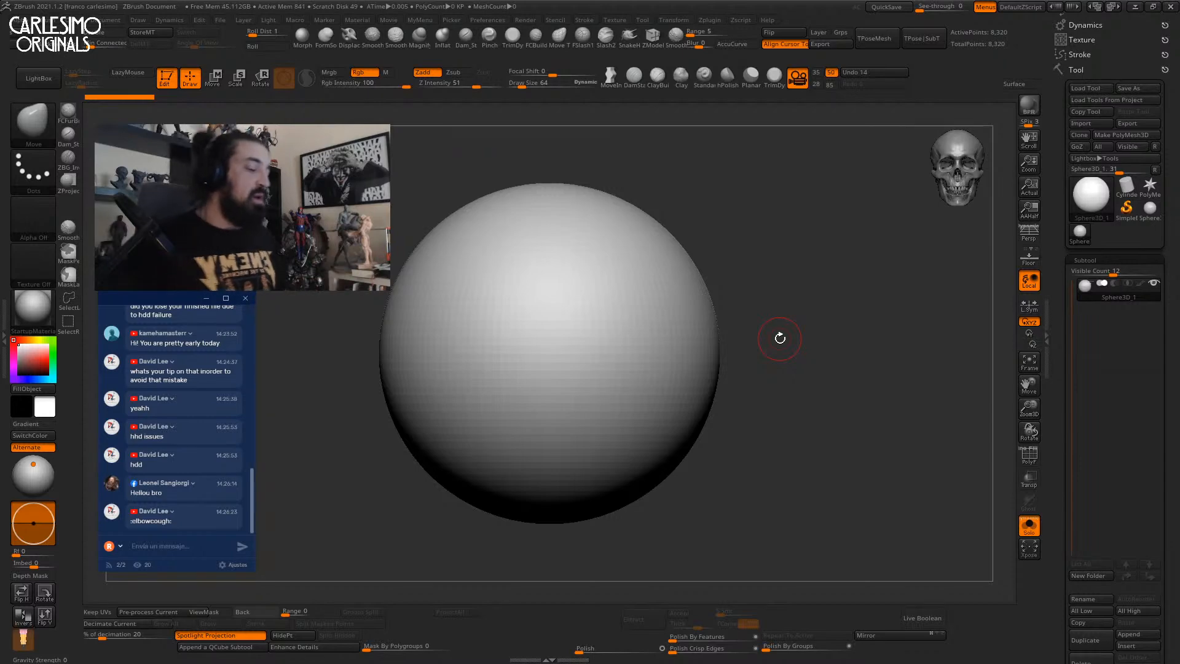
mouse_move(803, 390)
left_mouse_down("alt")
mouse_move(781, 402)
mouse_move(797, 371)
left_mouse_up("alt")
key("shift+f")
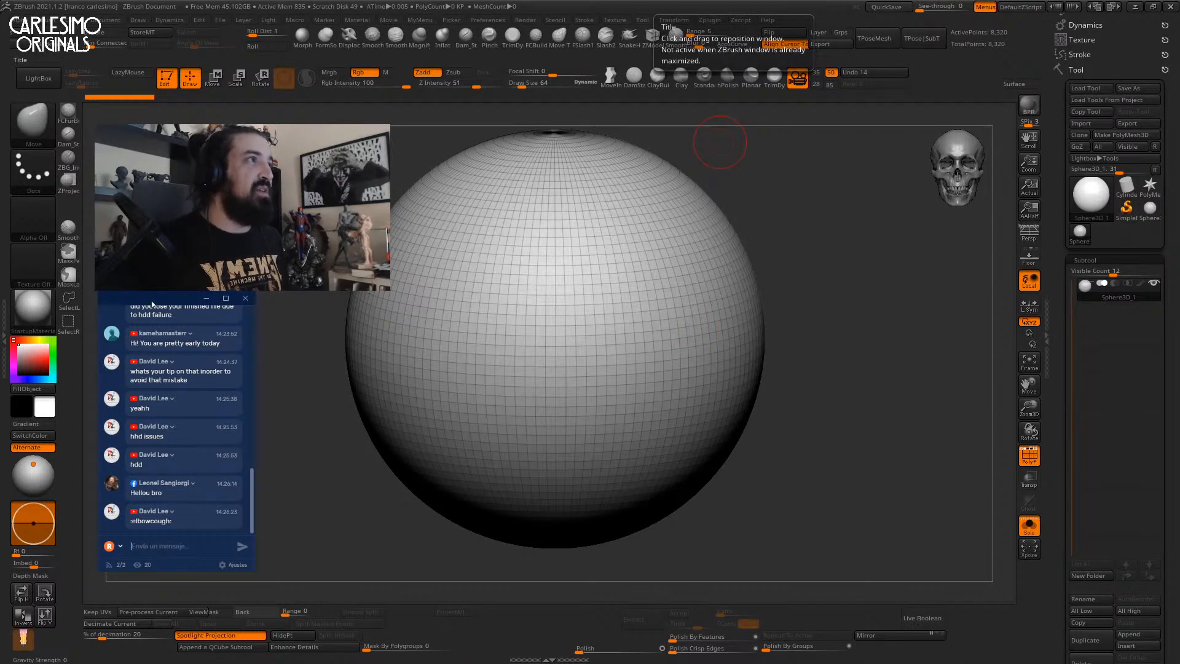
mouse_move(254, 571)
left_mouse_down()
mouse_move(295, 585)
mouse_move(264, 590)
left_mouse_up()
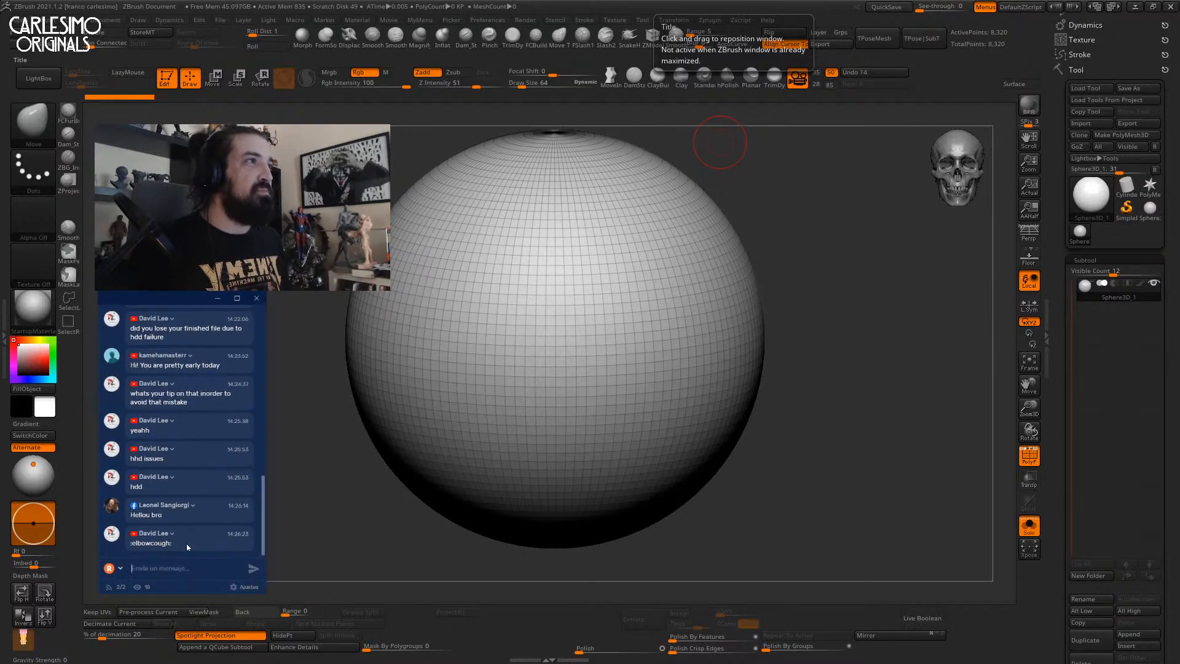
left_click(868, 323)
key("shift+f")
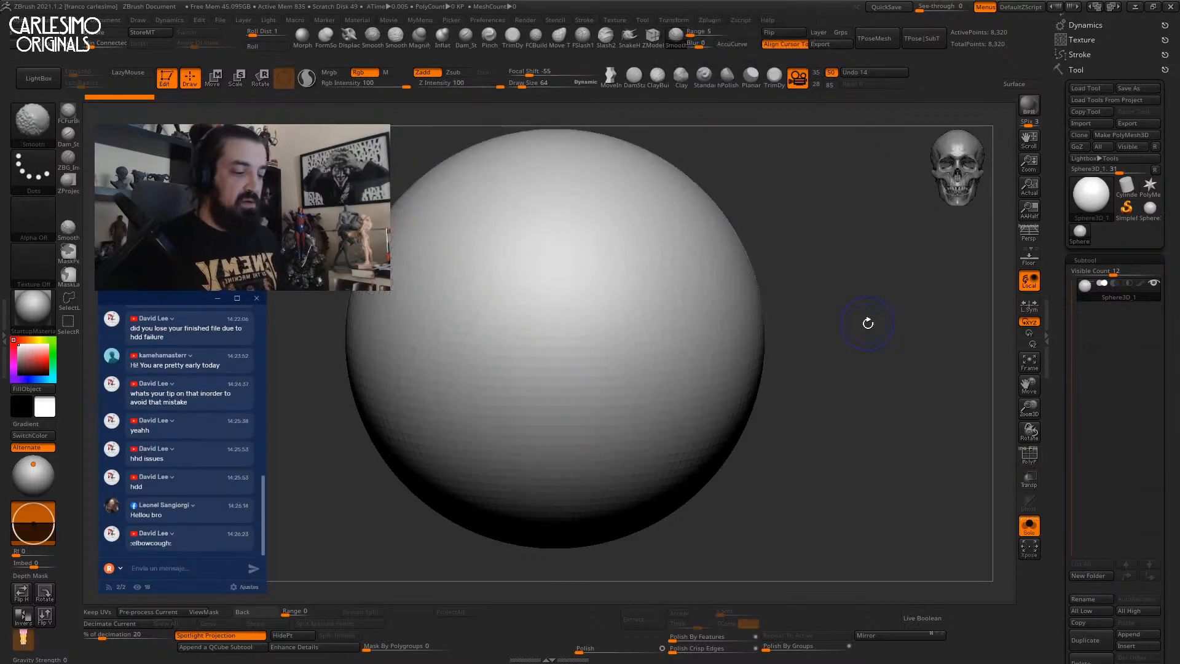
key("shift+f")
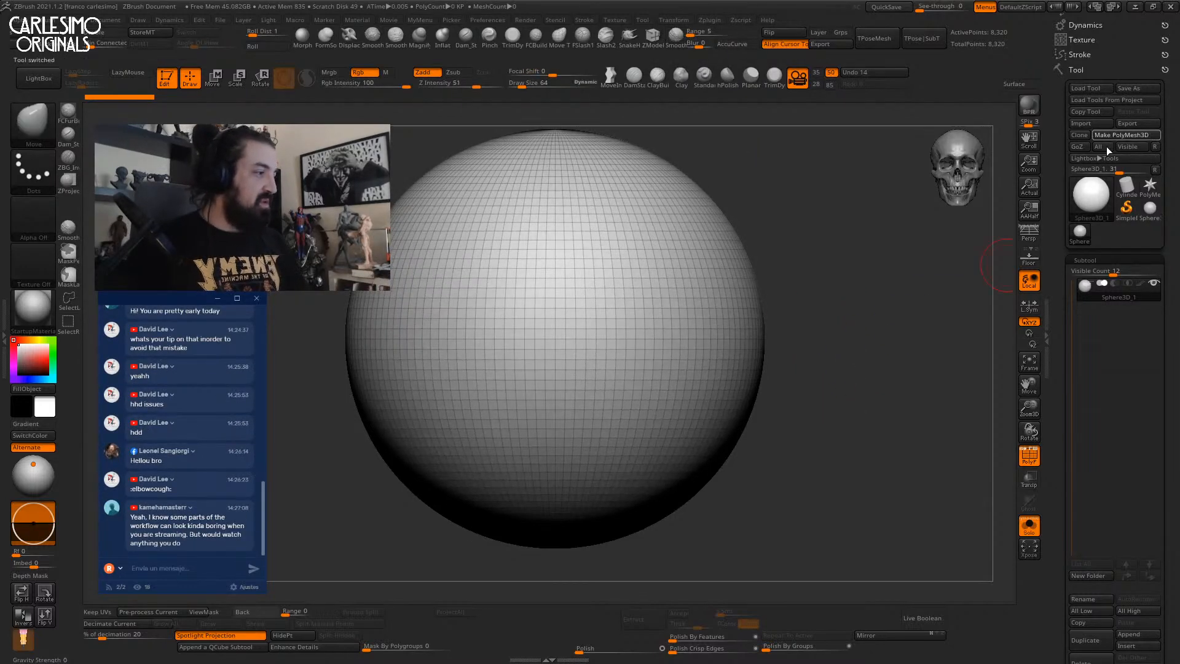
Convert the sphere to a PolyMesh3D and make it a DynaMesh at resolution 120.
left_click(1107, 137)
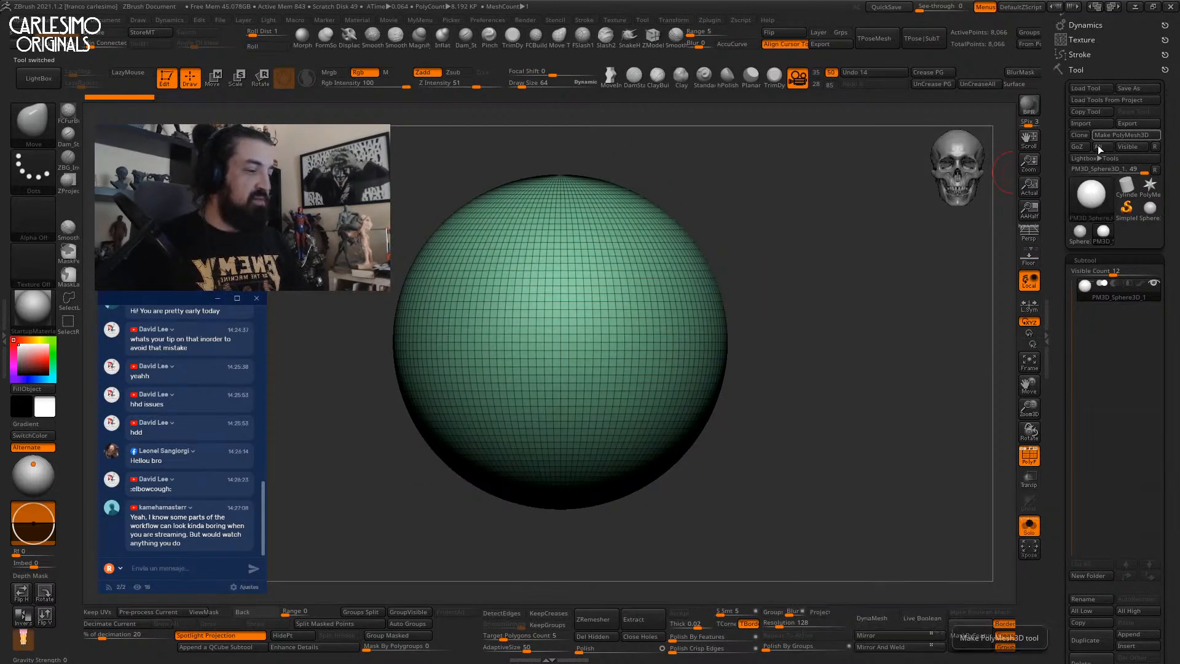
key("shift+f")
key("s")
left_click(631, 342)
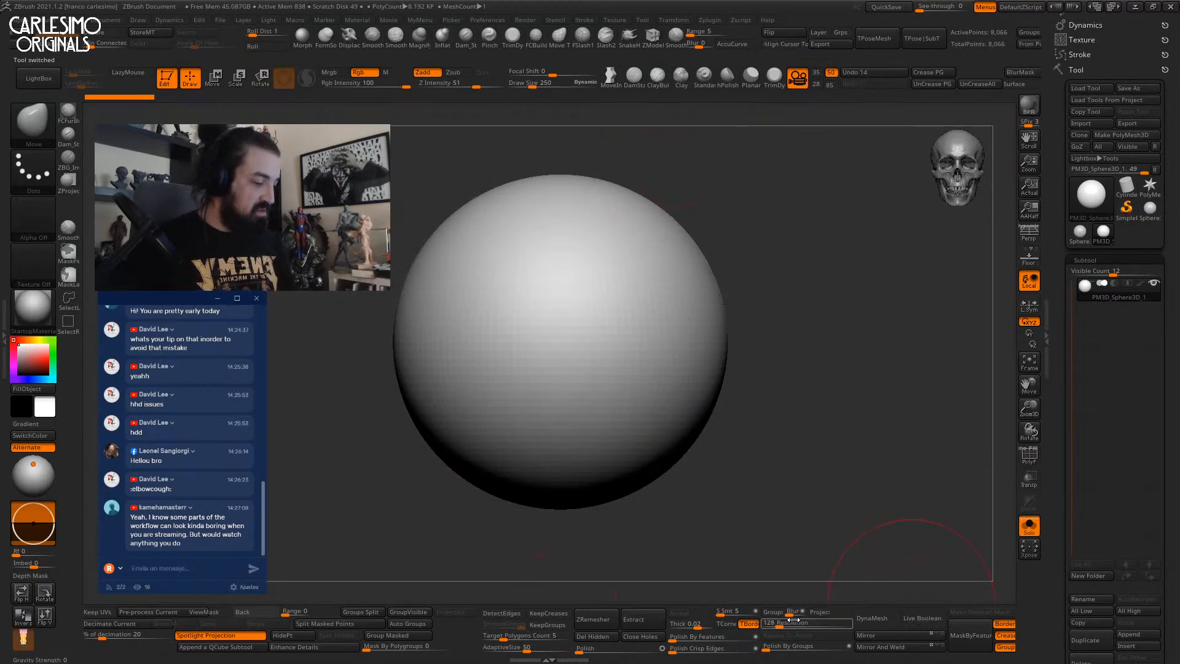
left_click_drag(770, 623, 765, 622)
left_click(872, 618)
key("shift+f")
key("shift+f")
With a 758-size Move brush, squeeze the sphere's sides into a narrow head shape.
right_click_drag(612, 388, 636, 302, "ctrl")
key("space")
left_click(635, 353)
key("space")
left_click(684, 304)
left_click_drag(696, 306, 682, 307)
mouse_move(682, 308)
right_mouse_down()
mouse_move(658, 313)
mouse_move(675, 304)
right_mouse_up()
left_click_drag(679, 302, 670, 301)
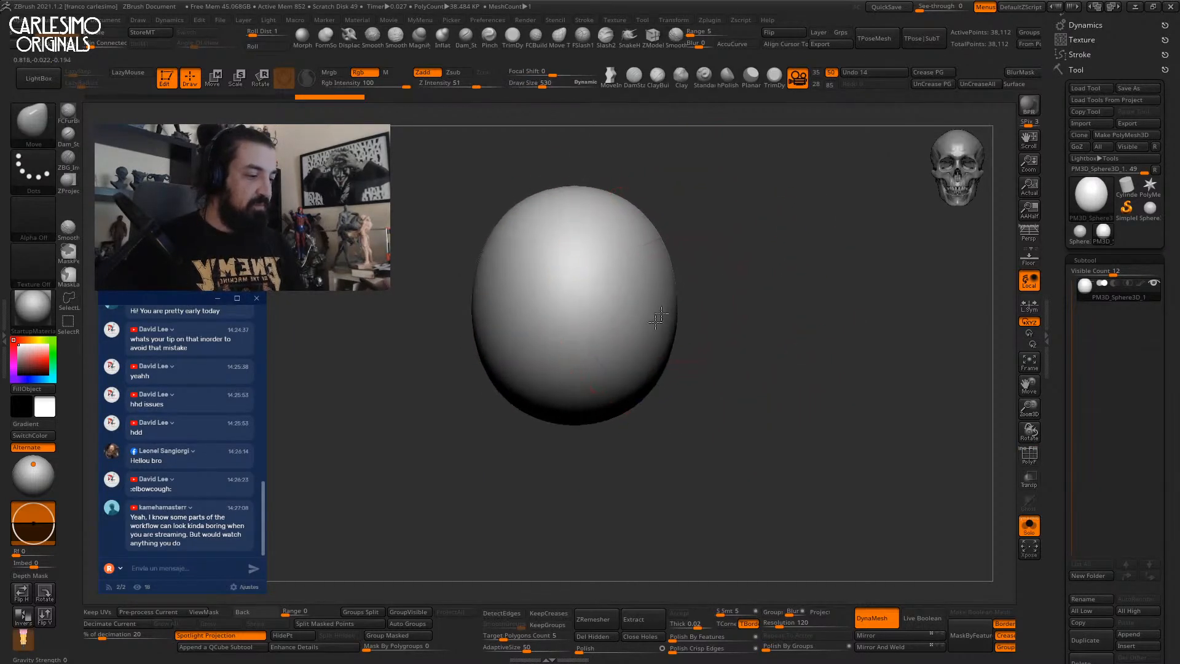
right_click_drag(682, 295, 676, 322, "alt")
right_click_drag(676, 322, 634, 335, "shift")
Flatten the head's sides with hPolish (size 573) and TrimDynamic (size 734).
left_click(727, 80)
key("space")
left_click_drag(640, 318, 632, 349)
left_click(635, 335)
left_click(773, 77)
key("space")
left_click(645, 329)
left_click(726, 78)
right_click_drag(632, 349, 668, 308, "shift")
Use the Move brush to pull the chin and jaw down and shape the jaw underside.
key("b")
key("m")
key("v")
left_click_drag(627, 372, 629, 388)
left_click_drag(630, 375, 635, 387)
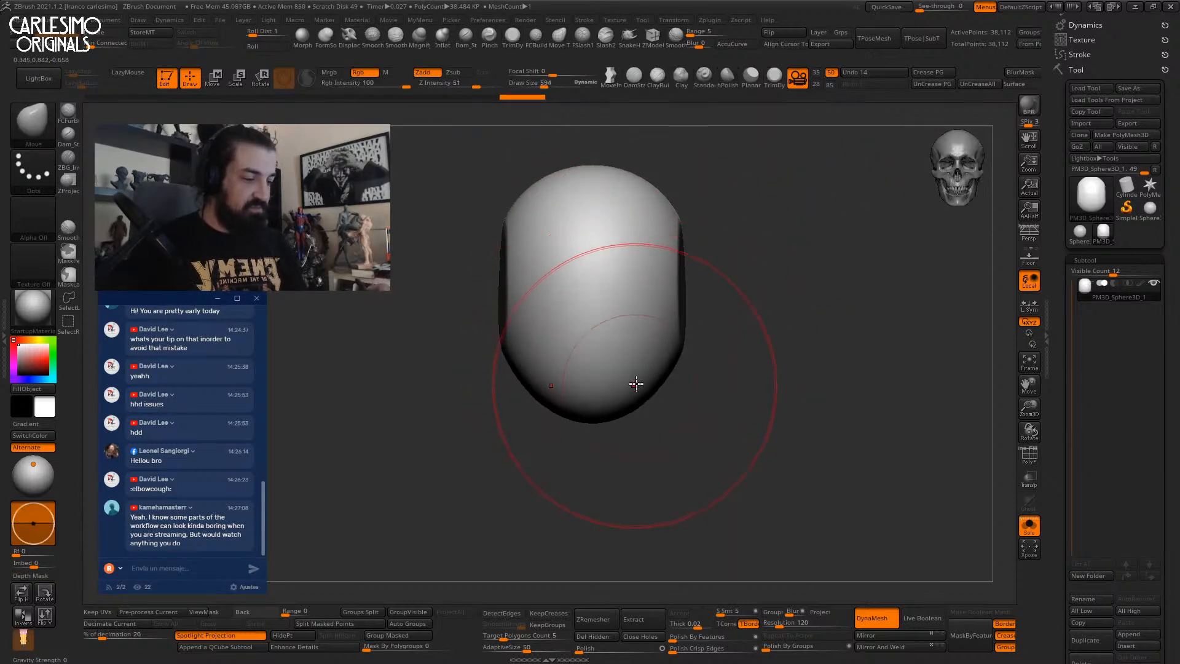
right_click_drag(688, 388, 651, 384)
left_click_drag(665, 387, 650, 417)
right_click_drag(684, 401, 644, 415, "alt")
left_click_drag(633, 416, 630, 418)
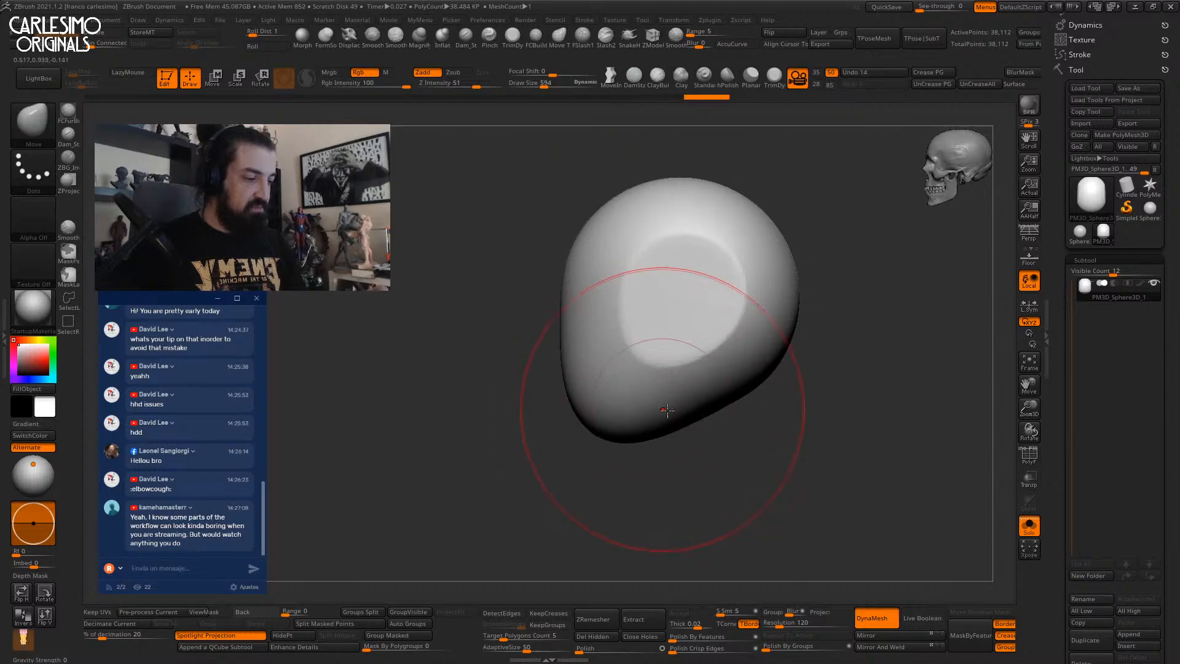
left_click_drag(702, 416, 693, 398)
left_click_drag(643, 429, 640, 422)
mouse_move(632, 338)
right_mouse_down("shift")
mouse_move(593, 322)
mouse_move(690, 224)
right_mouse_up("shift")
Build a clay ridge down the face centre line with ClayTubes for the nose.
key("b")
key("c")
key("t")
left_click_drag(583, 317, 584, 321)
left_click_drag(584, 263, 585, 322)
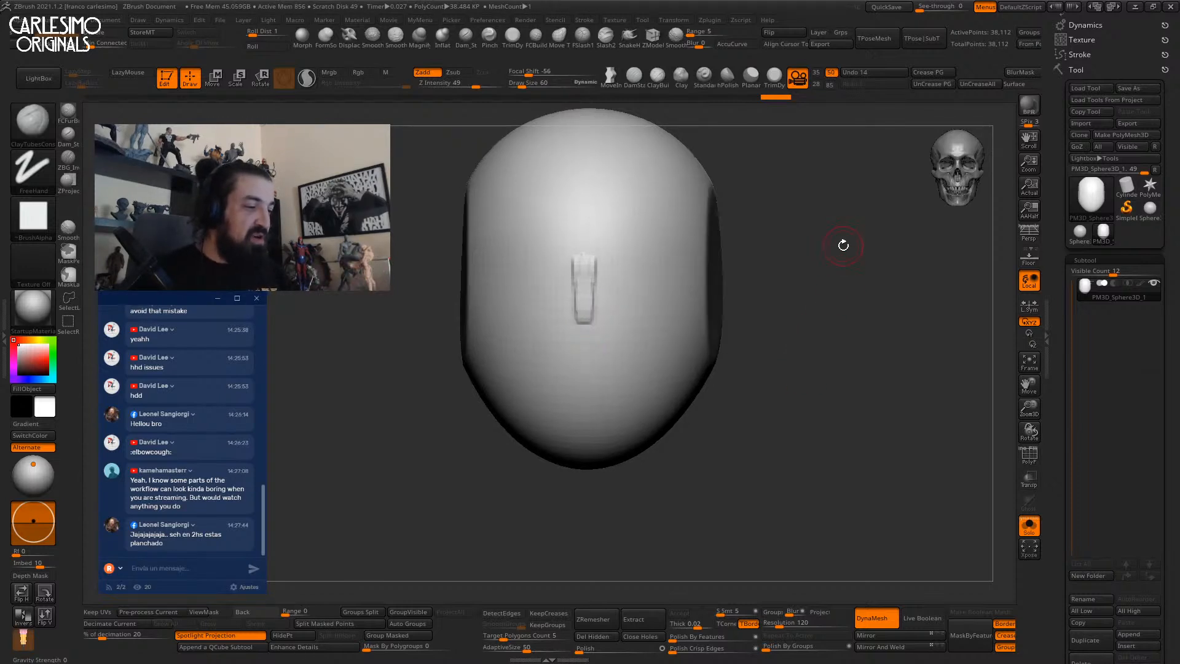
Smooth the slot in the nose ridge and the surrounding face, then set brush size 91.
key("shift")
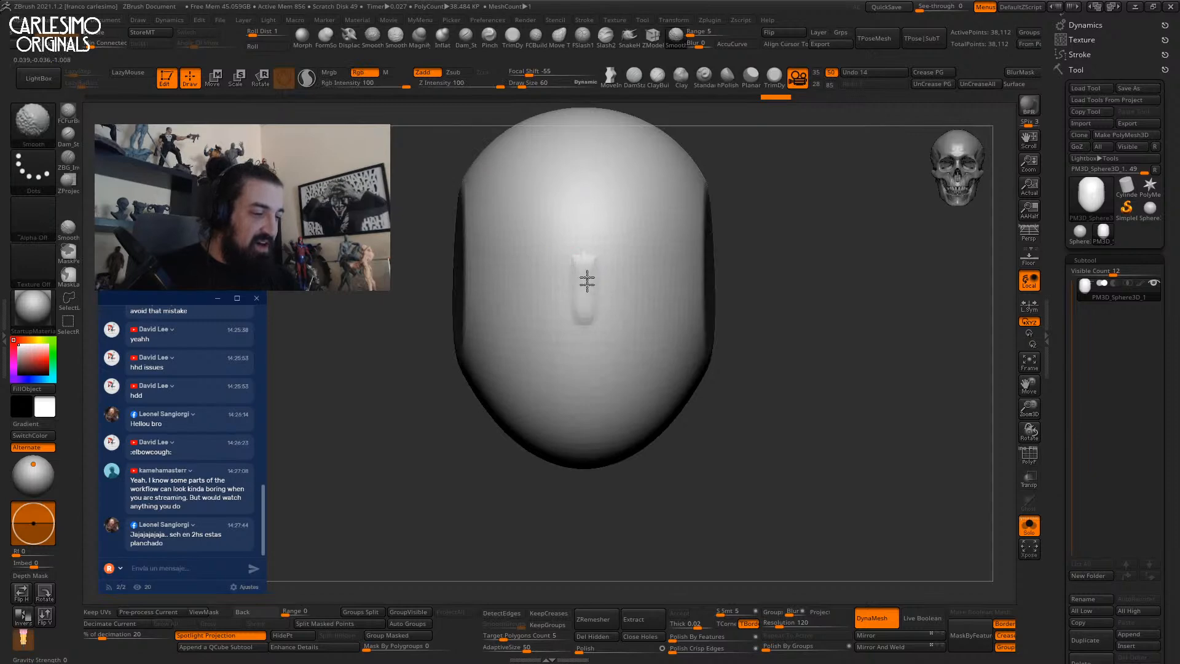
left_click_drag(585, 297, 585, 270, "shift")
key("bracketright")
key("bracketright")
key("bracketright")
right_click_drag(613, 275, 611, 261, "ctrl")
key("bracketright")
key("bracketright")
left_click_drag(618, 283, 610, 307, "shift")
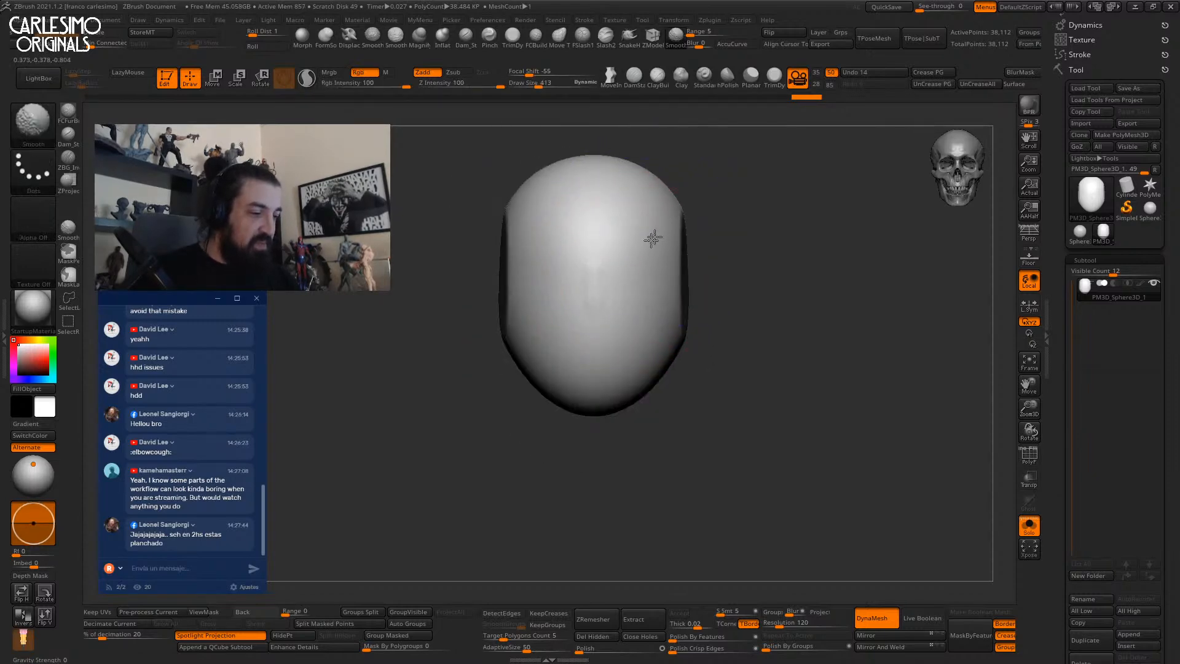
left_click_drag(657, 239, 627, 344, "shift")
right_click_drag(609, 303, 600, 329, "ctrl")
key("space")
left_click_drag(598, 304, 585, 303)
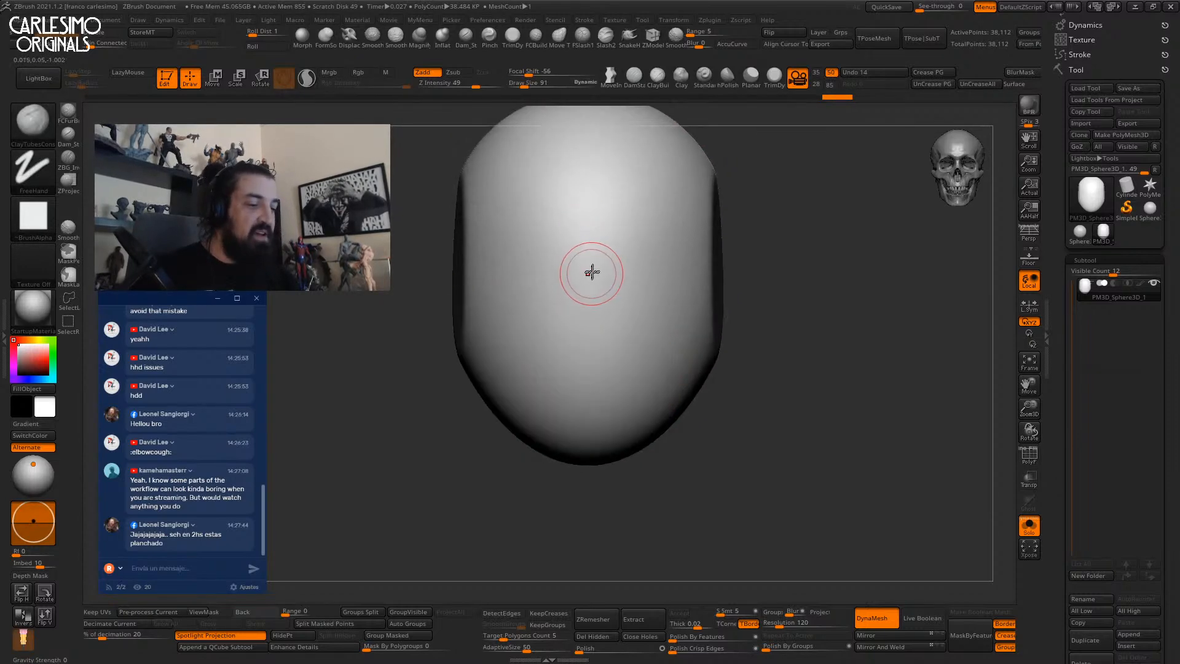
Build a raised strip down the front of the face with ClayBuildup.
key("b")
key("c")
key("b")
key("space")
mouse_move(595, 269)
left_mouse_down()
mouse_move(584, 338)
mouse_move(593, 284)
mouse_move(700, 273)
left_mouse_up()
Build up the nose bridge with ClayBuildup, remesh, and smooth the blocky nose.
key("b")
Carve the eye groove across the nose with DamStandard at size 161, then remesh and smooth.
key("d")
key("s")
key("bracketright")
key("bracketright")
mouse_move(768, 289)
left_mouse_down()
mouse_move(676, 301)
mouse_move(811, 286)
left_mouse_up()
left_click_drag(593, 277, 639, 274)
right_click_drag(615, 280, 548, 305, "shift")
left_click_drag(797, 274, 792, 345, "ctrl")
mouse_move(571, 282)
left_mouse_down("shift")
mouse_move(574, 302)
mouse_move(638, 279)
mouse_move(609, 314)
left_mouse_up("shift")
Switch to the Move brush at size 295 and pull the chin slightly down.
key("b")
key("c")
key("b")
left_click_drag(573, 269, 575, 316)
left_click_drag(777, 252, 779, 289, "ctrl")
left_click_drag(579, 281, 574, 328, "shift")
mouse_move(577, 335)
right_mouse_down()
mouse_move(594, 307)
mouse_move(621, 329)
mouse_move(541, 343)
mouse_move(581, 390)
right_mouse_up()
key("b")
key("m")
key("v")
right_click_drag(581, 390, 588, 327, "alt")
key("space")
left_click_drag(581, 341, 588, 354)
Push the jaw forward with a 395-size Move brush, then reduce the size to 139.
mouse_move(541, 356)
right_mouse_down()
mouse_move(579, 381)
mouse_move(573, 392)
right_mouse_up()
key("space")
left_click_drag(568, 394, 575, 393)
left_click_drag(581, 388, 562, 388)
right_click_drag(571, 362, 605, 384, "alt")
left_click_drag(596, 411, 593, 421)
right_click_drag(563, 350, 579, 386, "alt")
key("space")
left_click_drag(573, 368, 560, 369)
Start building up the brow with ClayTubes at strength 13 and brush size 67.
mouse_move(556, 301)
right_mouse_down("ctrl")
mouse_move(560, 321)
mouse_move(551, 282)
mouse_move(603, 300)
right_mouse_up("ctrl")
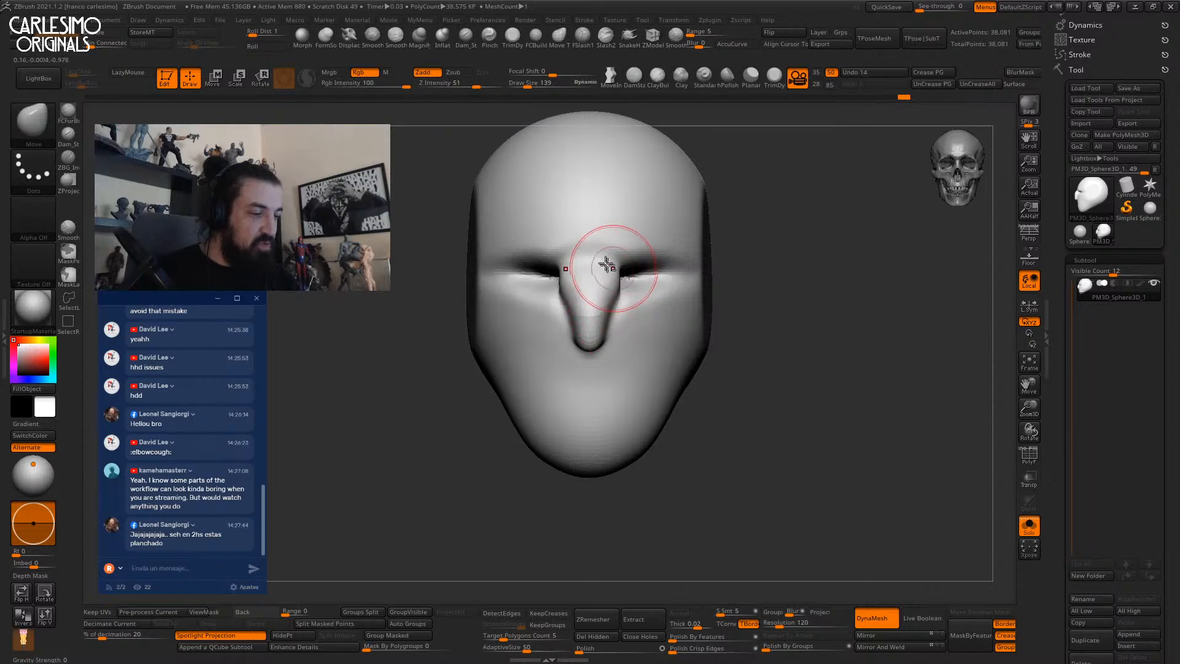
right_click_drag(618, 274, 598, 311, "alt")
right_click_drag(597, 311, 592, 347, "ctrl")
key("1")
key("space")
mouse_move(607, 295)
left_mouse_down()
mouse_move(616, 272)
mouse_move(600, 294)
left_mouse_up()
left_click(448, 85)
key("space")
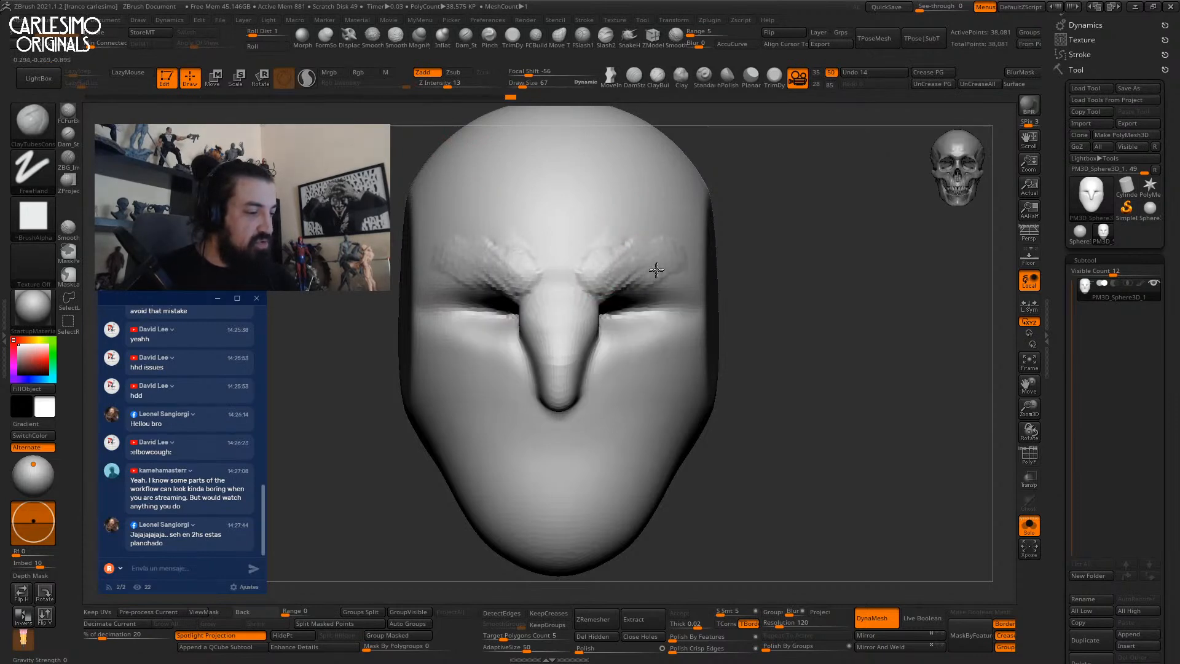
Mask a vertical patch on the head's side at brush size 172, then invert the mask.
right_click_drag(672, 262, 632, 258, "ctrl")
key("space")
left_click_drag(632, 252, 642, 248)
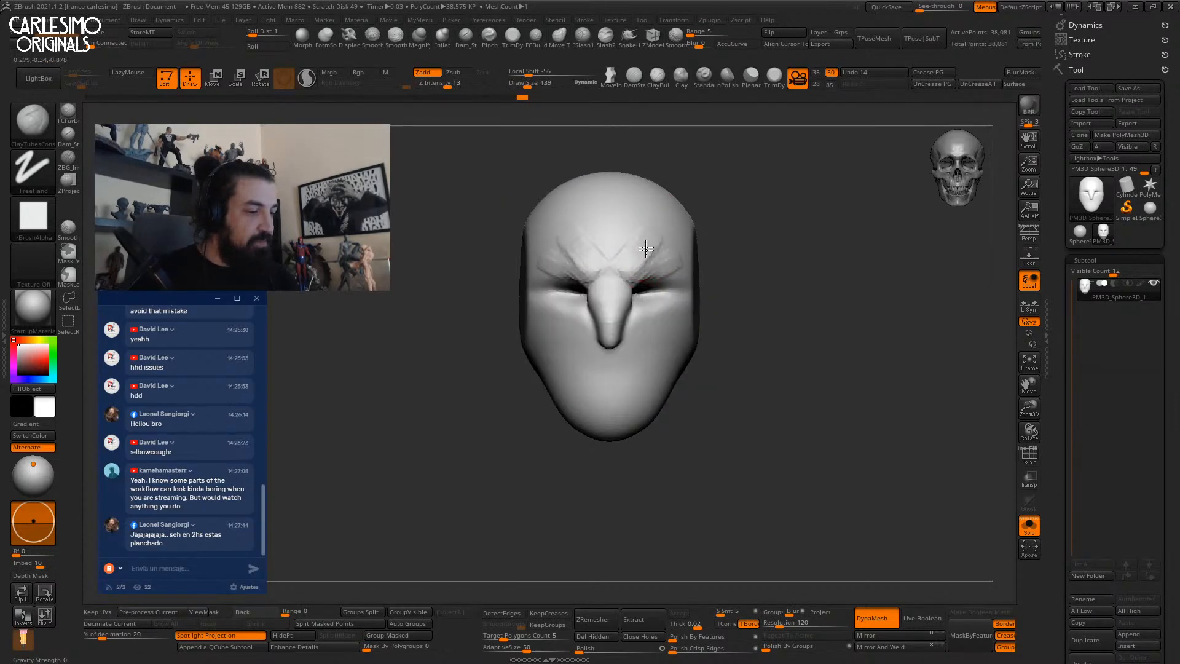
mouse_move(679, 245)
right_mouse_down()
mouse_move(603, 313)
mouse_move(585, 263)
mouse_move(565, 271)
right_mouse_up()
key("space")
left_click_drag(565, 271, 570, 270)
mouse_move(582, 232)
right_mouse_down()
mouse_move(624, 285)
mouse_move(619, 319)
mouse_move(621, 298)
right_mouse_up()
mouse_move(622, 297)
left_mouse_down("ctrl")
mouse_move(623, 333)
mouse_move(629, 285)
left_mouse_up("ctrl")
right_click_drag(627, 313, 606, 285, "shift")
key("w")
left_click_drag(808, 192, 793, 201, "ctrl")
key("ctrl+z")
left_click(799, 228, "ctrl")
Enable local symmetry and pull both side patches out into ears, tilting them outward.
left_click_drag(663, 248, 609, 429, "alt")
left_click(545, 379)
right_click_drag(558, 316, 616, 348)
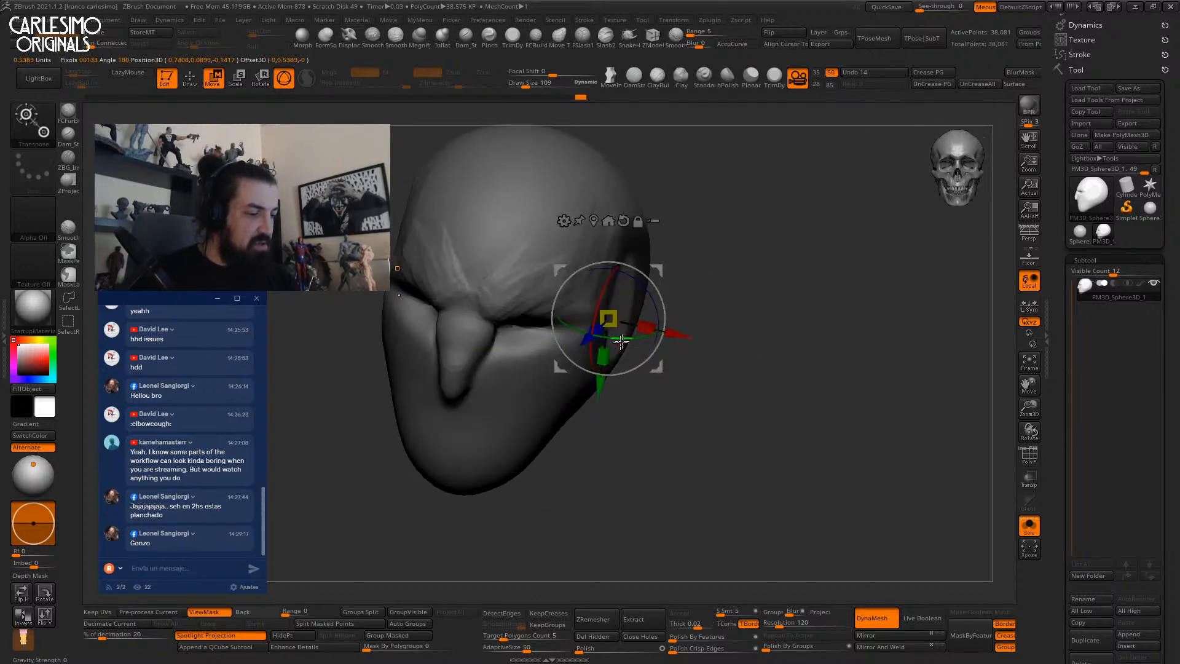
left_click(1029, 309)
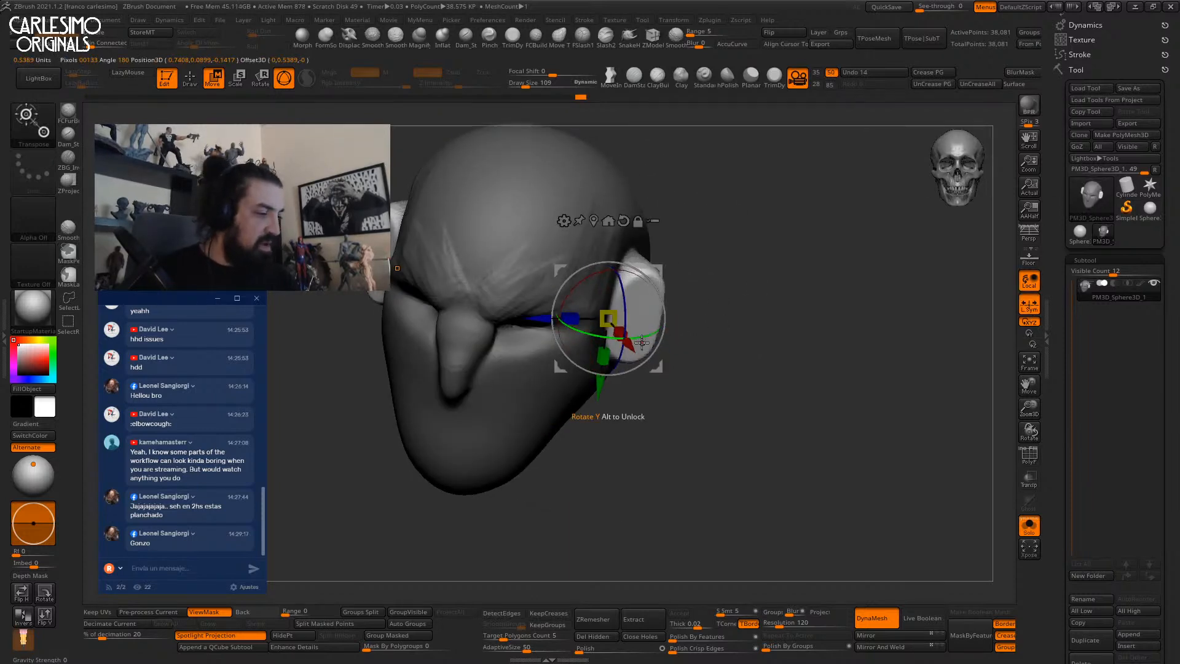
left_click_drag(598, 340, 593, 338)
right_click_drag(627, 311, 657, 294)
left_click_drag(655, 290, 661, 299)
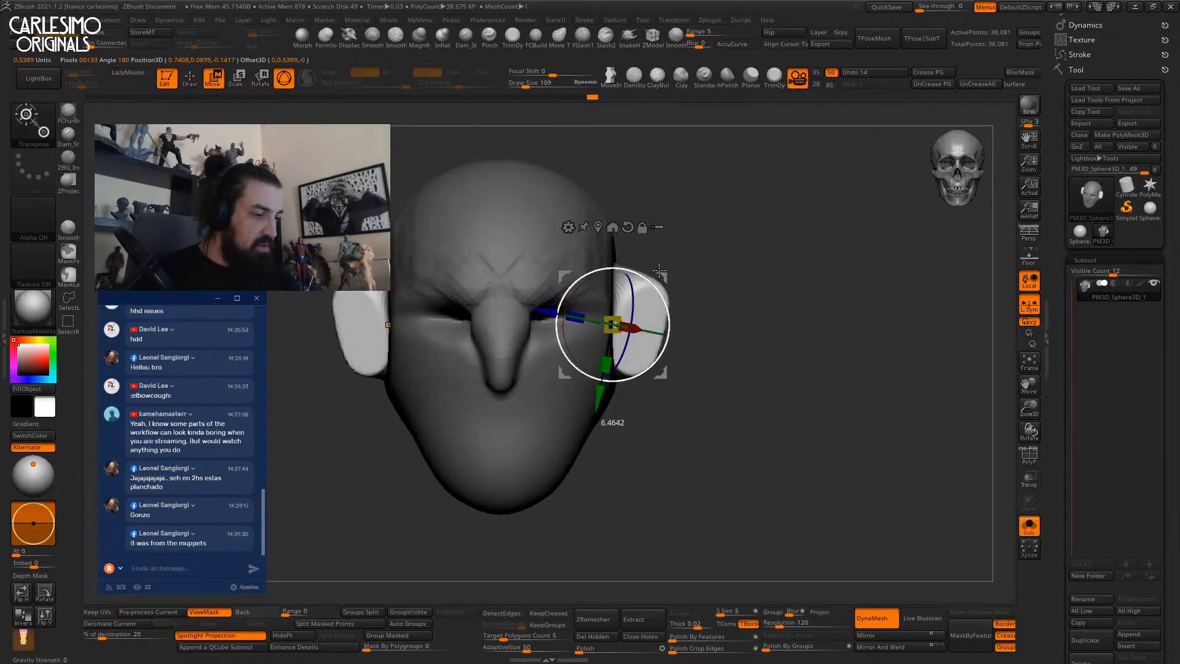
Swing the ears backward and tilt them further with the Transpose gizmo.
right_click_drag(666, 284, 633, 319)
left_click_drag(688, 320, 685, 320)
right_click_drag(684, 316, 675, 275)
left_click_drag(680, 271, 687, 261)
left_click_drag(680, 282, 682, 287)
mouse_move(682, 285)
right_mouse_down()
mouse_move(712, 232)
mouse_move(678, 270)
mouse_move(703, 261)
right_mouse_up()
key("q")
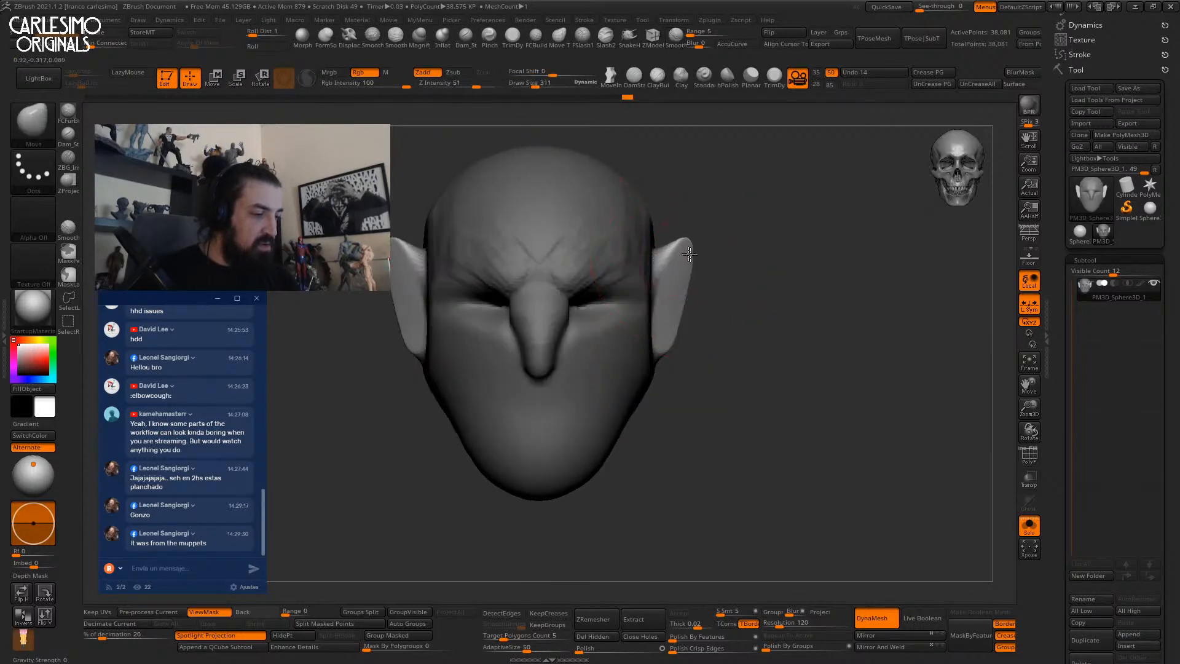
Build up and furrow the brow with ClayTubes at size 109, then shrink to 74.
mouse_move(711, 330)
right_mouse_down("ctrl")
mouse_move(675, 322)
mouse_move(736, 273)
right_mouse_up("ctrl")
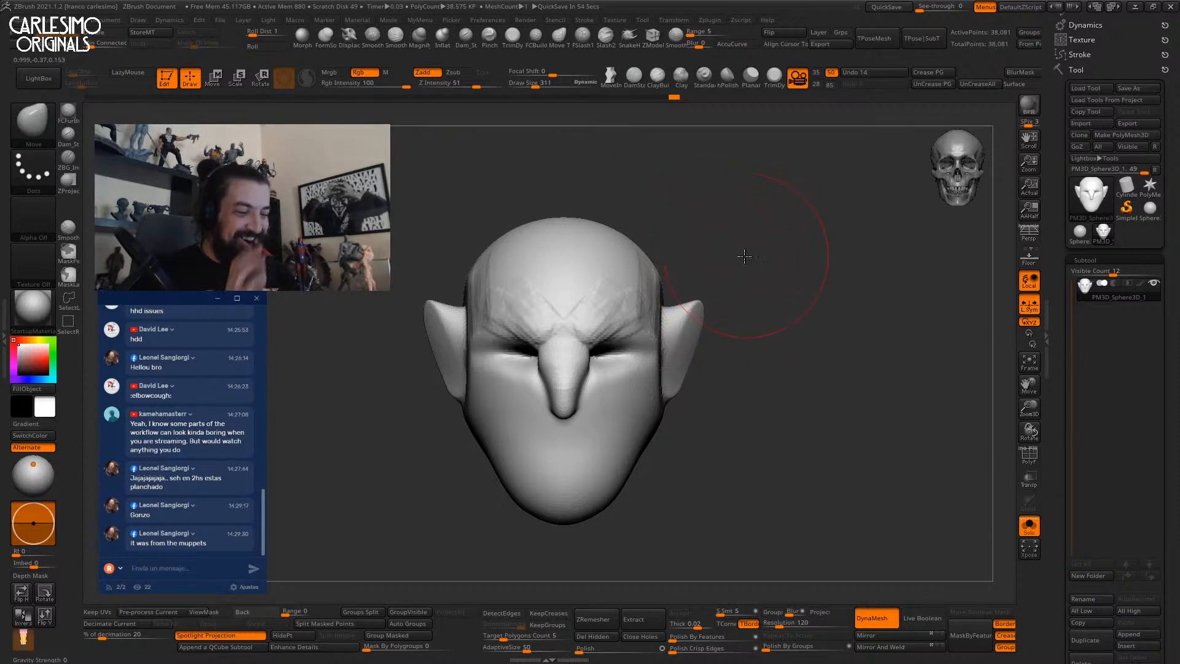
key("space")
left_click_drag(588, 333, 576, 333)
right_click_drag(576, 319, 589, 268, "ctrl")
key("1")
key("space")
mouse_move(589, 313)
left_mouse_down()
mouse_move(614, 328)
mouse_move(596, 287)
mouse_move(623, 332)
left_mouse_up()
mouse_move(623, 332)
right_mouse_down("ctrl")
mouse_move(617, 268)
mouse_move(658, 254)
mouse_move(655, 348)
mouse_move(607, 362)
mouse_move(624, 245)
right_mouse_up("ctrl")
key("space")
left_click(635, 308)
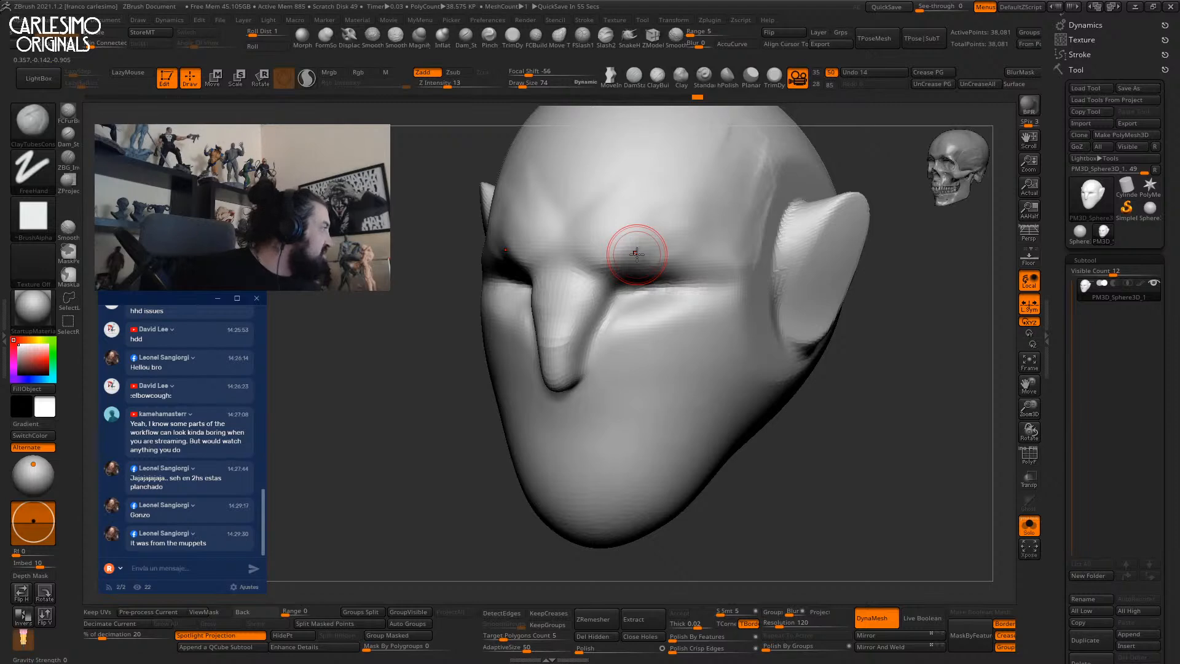
Build clay along the ear's front rim with ClayBuildup, then DynaMesh to soften the strokes.
right_click_drag(637, 254, 653, 319)
left_click(657, 76)
left_click_drag(670, 281, 642, 341)
right_click_drag(644, 332, 680, 277, "ctrl")
left_click_drag(776, 381, 781, 455, "ctrl")
right_click_drag(648, 327, 641, 355, "ctrl")
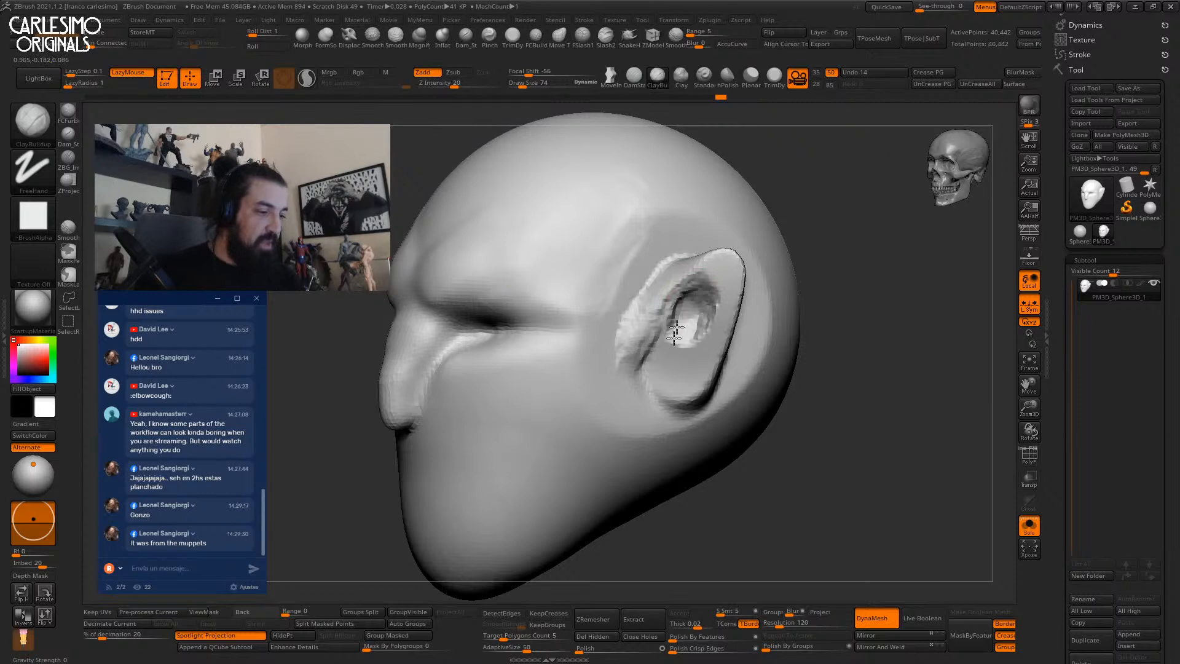
Build up the eyelids on both sides and remesh the head.
right_click_drag(824, 322, 812, 388, "ctrl")
mouse_move(679, 348)
right_mouse_down()
mouse_move(724, 345)
mouse_move(711, 351)
mouse_move(703, 301)
mouse_move(671, 351)
mouse_move(736, 271)
mouse_move(655, 276)
right_mouse_up()
key("s")
right_click_drag(728, 284, 663, 281)
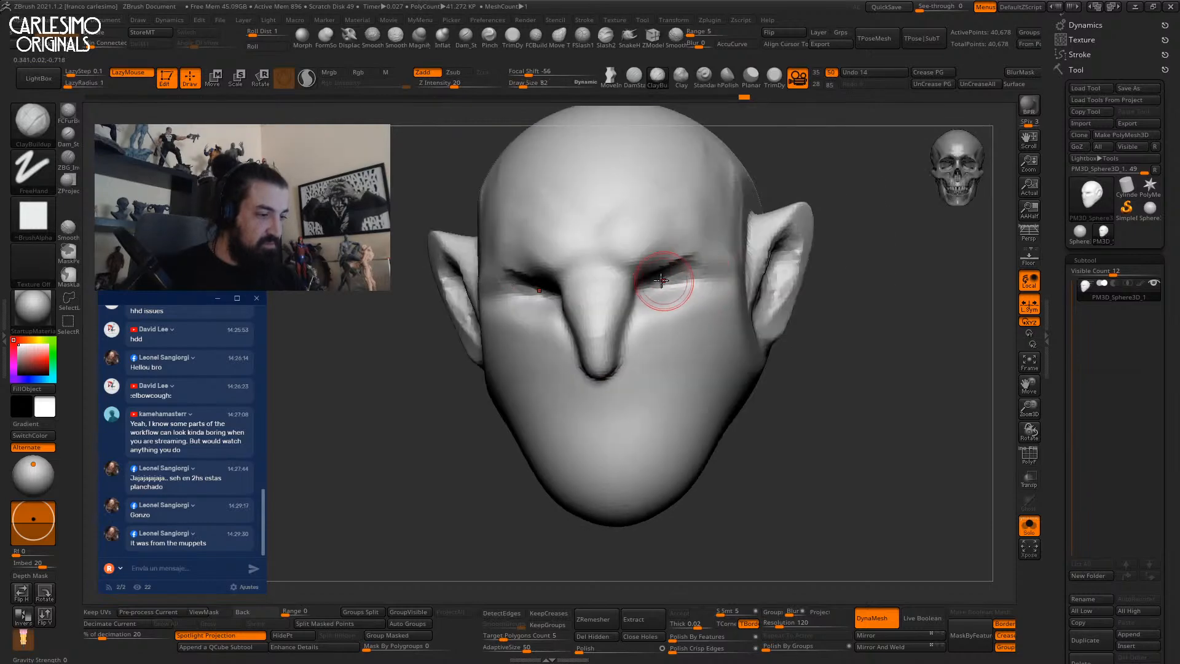
left_click_drag(657, 275, 686, 265)
mouse_move(646, 287)
right_mouse_down()
mouse_move(692, 308)
mouse_move(725, 362)
right_mouse_up()
left_click_drag(786, 422, 817, 448, "ctrl")
right_click_drag(737, 400, 682, 369, "ctrl")
Add clay to both cheeks, undoing an unwanted Move-brush deformation near the eye.
left_click_drag(674, 325, 704, 352)
right_click_drag(701, 318, 640, 321, "alt")
key("2")
right_click(641, 320)
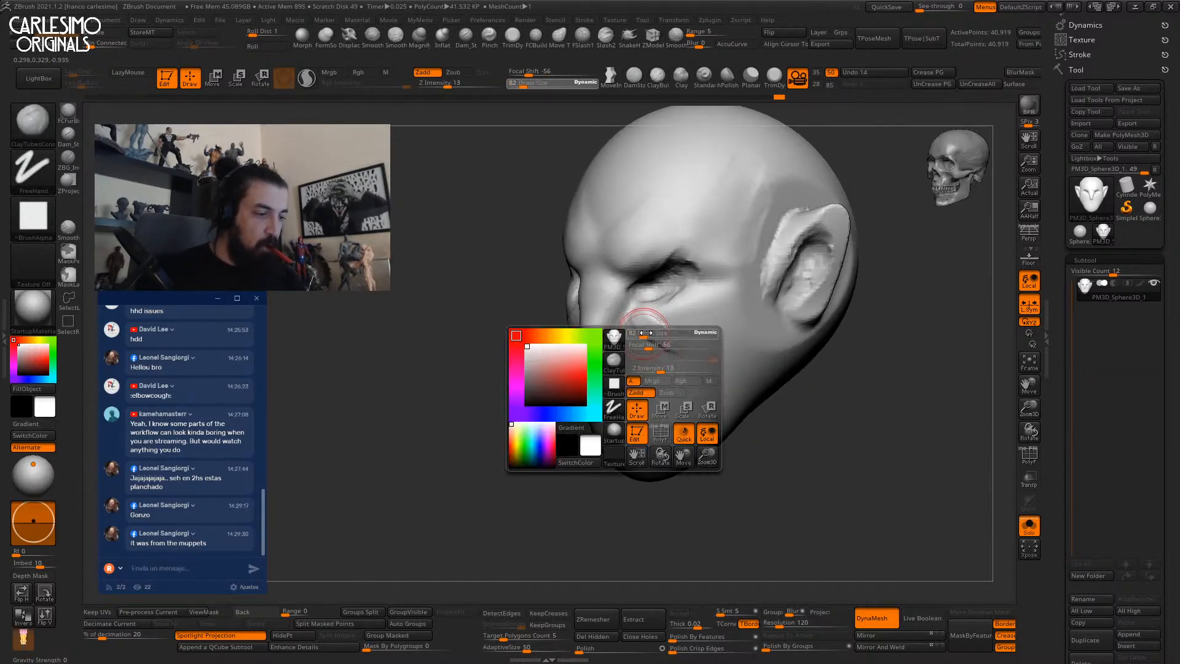
key("1")
key("ctrl+z")
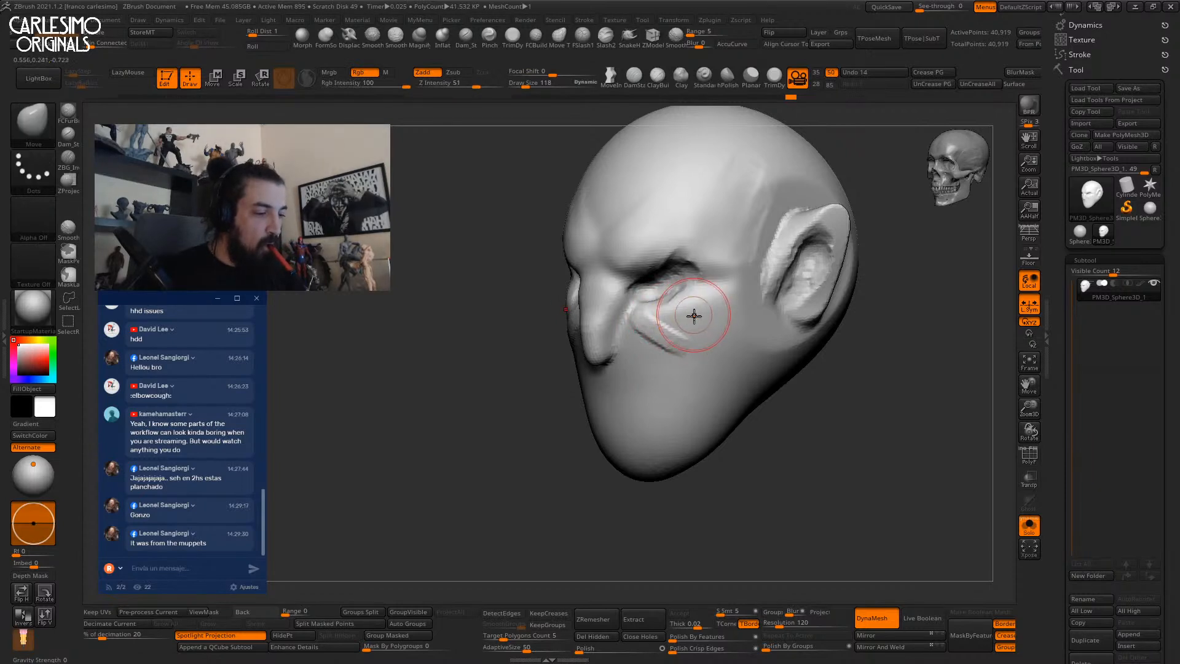
With ClayTubes at size 67, raise clay beside the eye and along the cheekbone toward the ear.
key("2")
right_click(703, 304)
left_click_drag(708, 311, 741, 279)
right_click_drag(741, 279, 730, 287)
left_click_drag(759, 262, 720, 271)
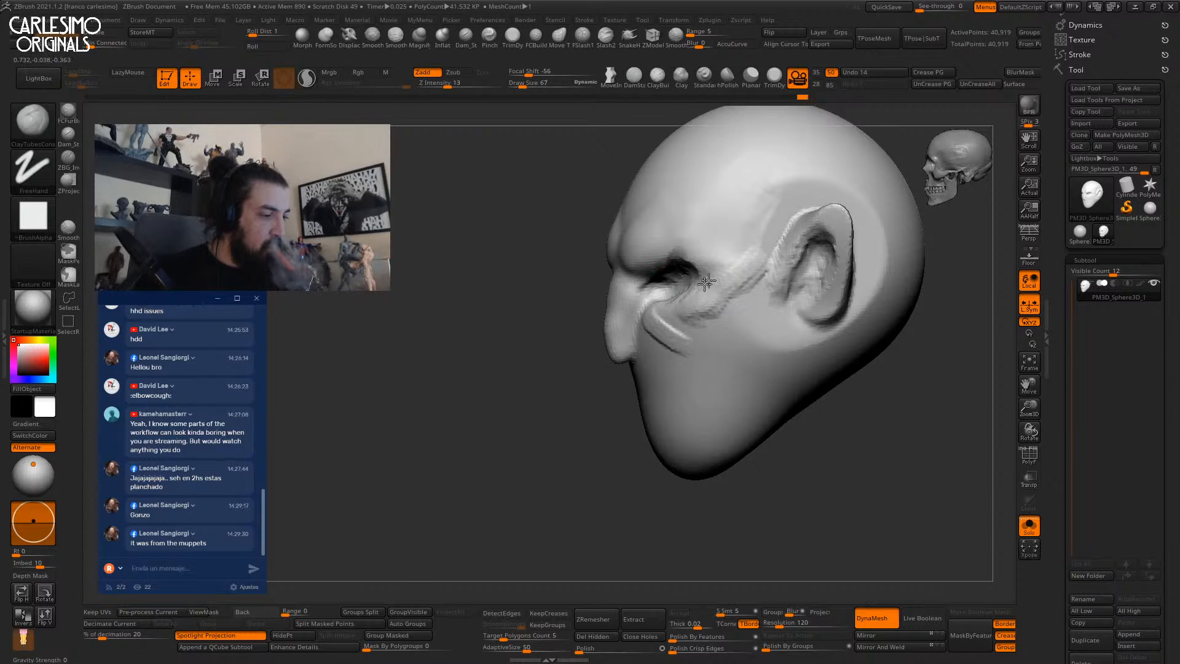
right_click_drag(720, 304, 745, 265)
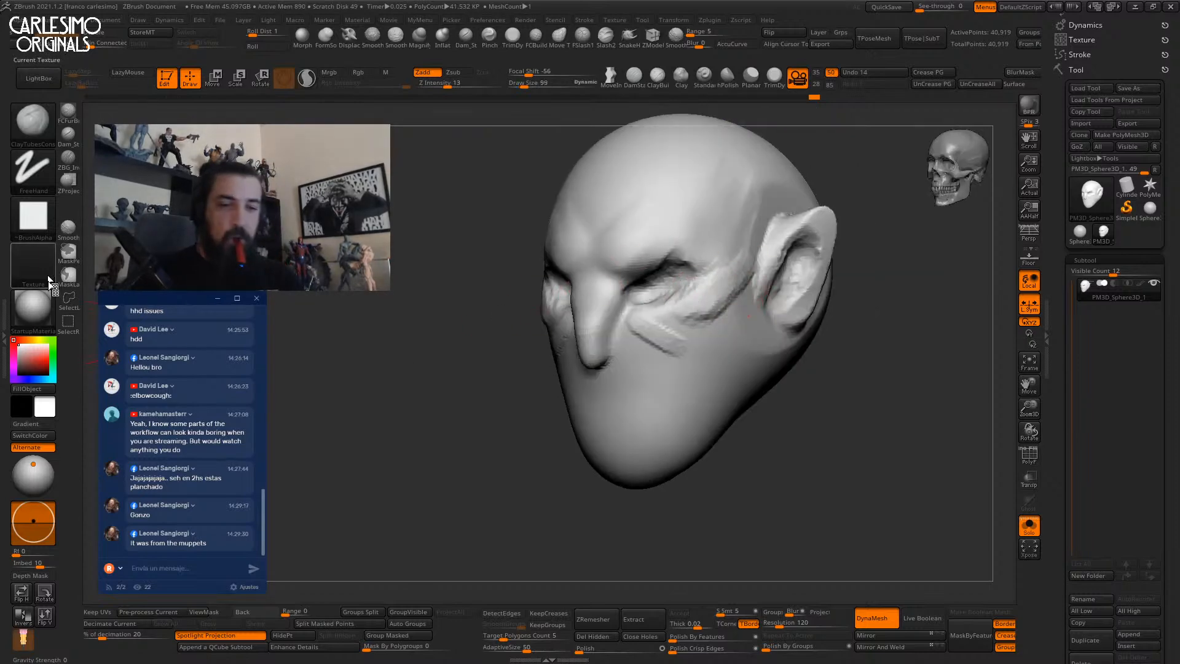
left_click(37, 307)
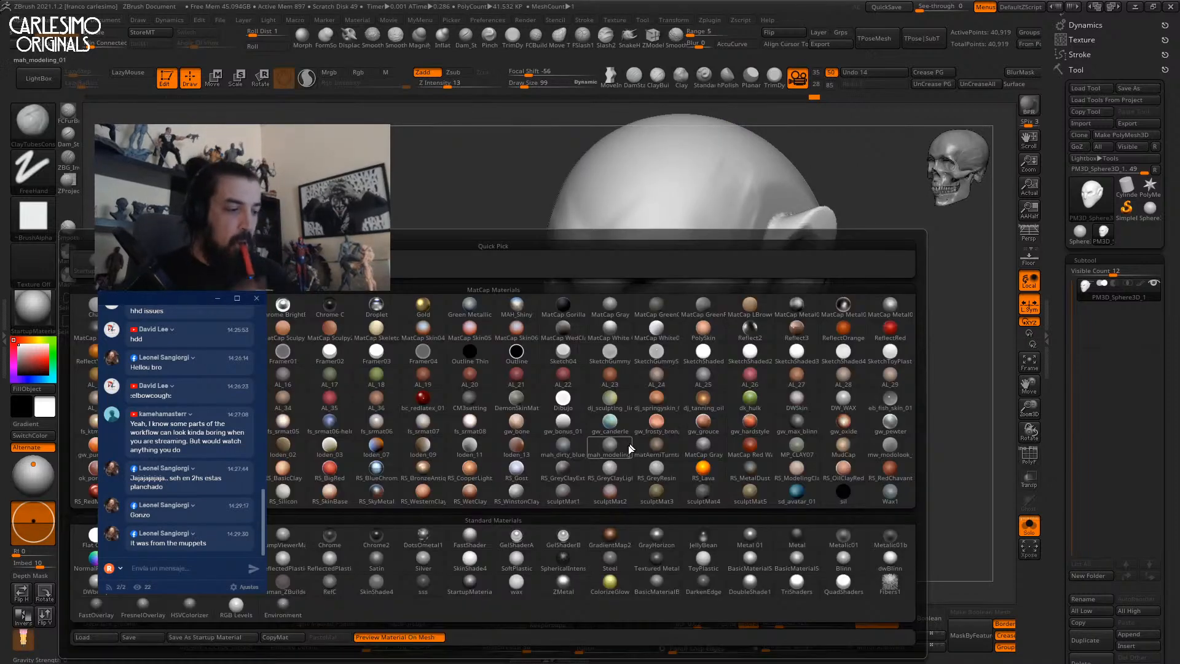
Apply the AL_28 MatCap material to the head and turn it to face front.
left_click(847, 387)
mouse_move(713, 295)
left_mouse_down()
mouse_move(694, 332)
mouse_move(787, 295)
mouse_move(764, 307)
mouse_move(760, 338)
left_mouse_up()
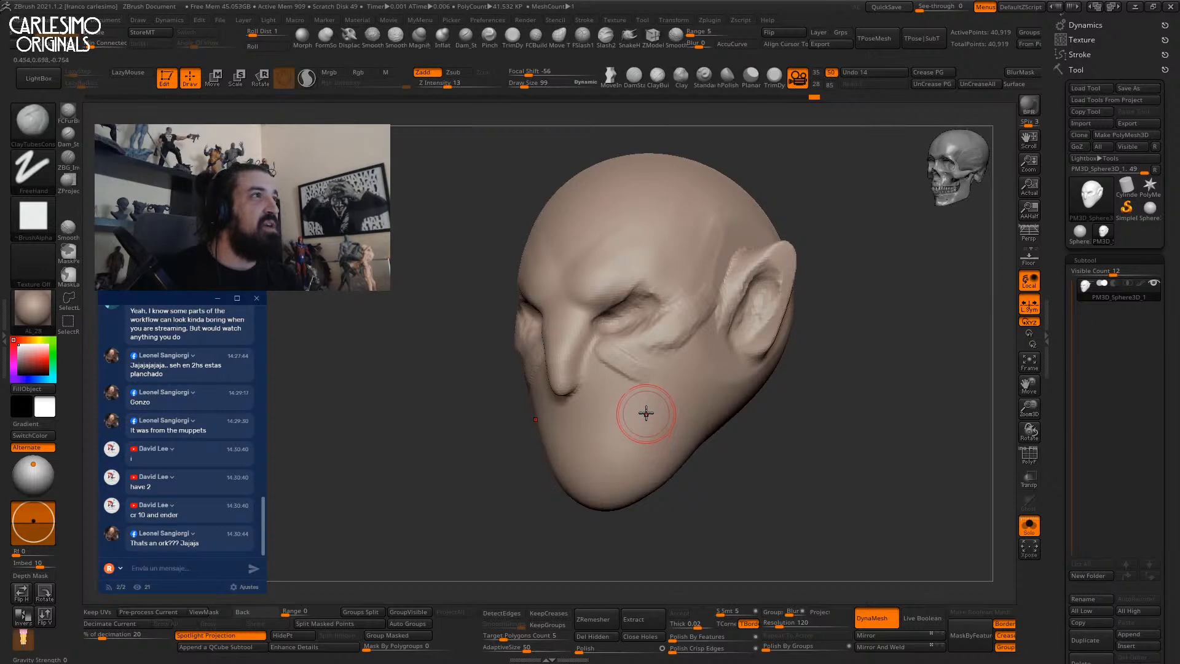
Carve a crease across the cheek with DamStandard and smooth it.
mouse_move(651, 345)
right_mouse_down()
mouse_move(665, 338)
mouse_move(661, 348)
mouse_move(686, 287)
mouse_move(729, 283)
right_mouse_up()
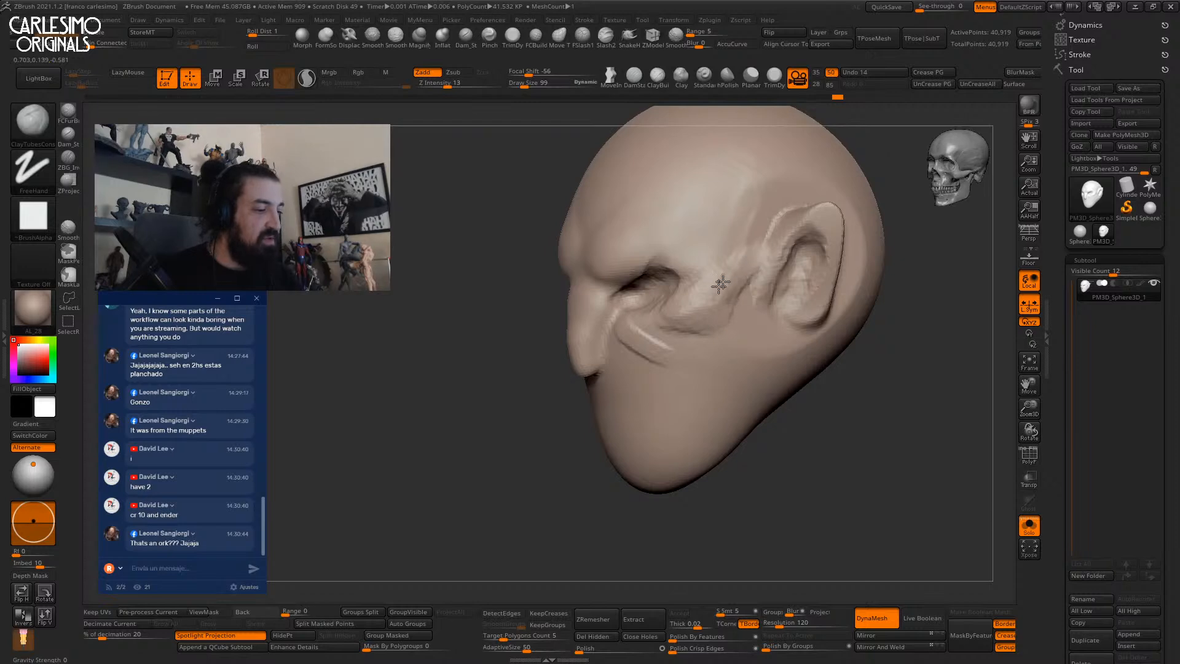
mouse_move(671, 319)
right_mouse_down()
mouse_move(679, 270)
mouse_move(731, 324)
mouse_move(672, 306)
mouse_move(681, 298)
right_mouse_up()
key("b")
key("d")
key("s")
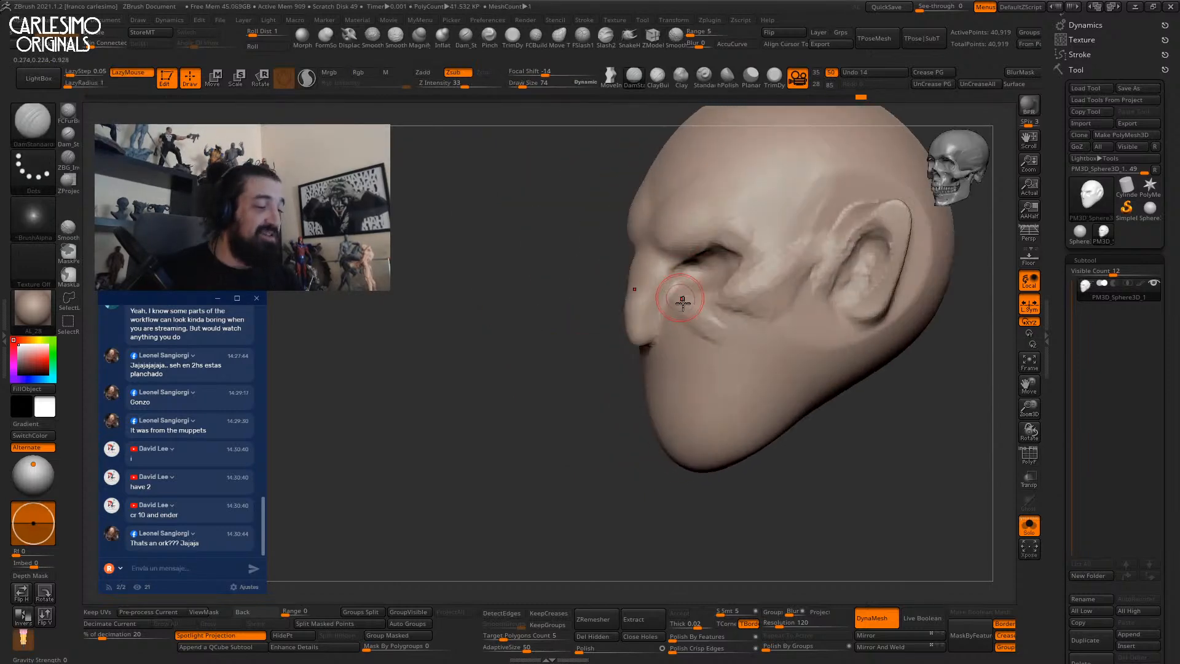
left_click_drag(681, 330, 687, 337)
mouse_move(687, 337)
right_mouse_down()
mouse_move(756, 282)
mouse_move(609, 323)
right_mouse_up()
Carve and smooth a vertical crease on the jaw below the ear.
left_click_drag(599, 307, 581, 323, "shift")
right_click_drag(574, 342, 676, 290)
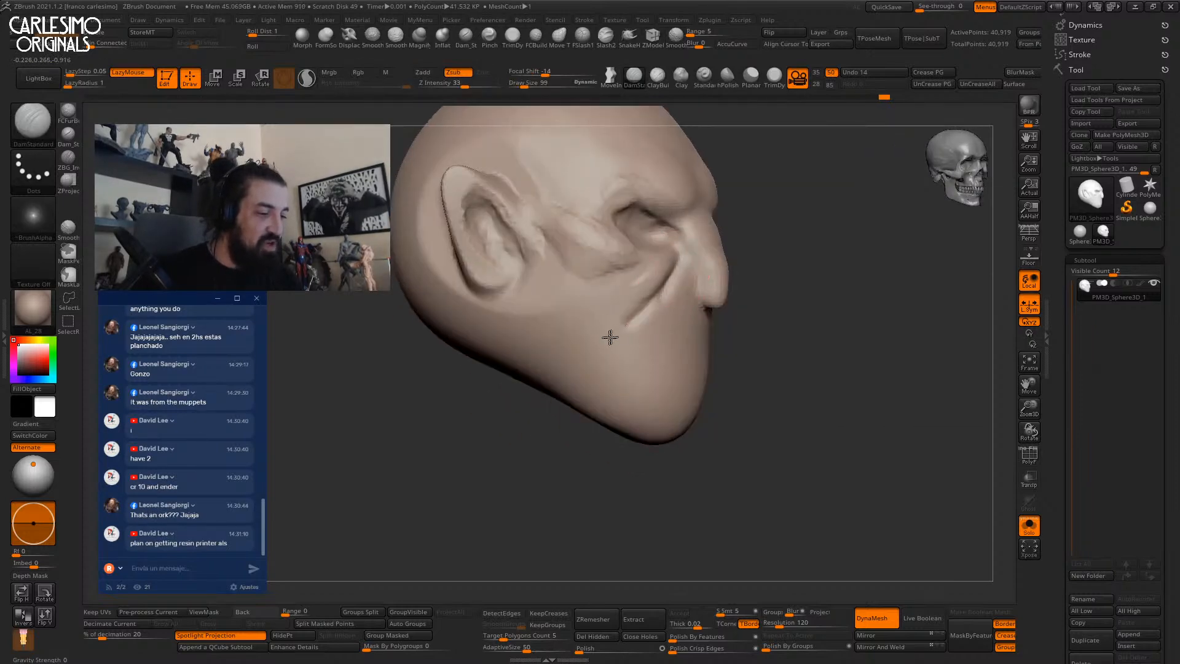
left_click_drag(619, 315, 542, 321, "shift")
right_click_drag(540, 321, 526, 315, "shift")
right_click(524, 314)
left_click_drag(514, 299, 519, 362)
mouse_move(519, 362)
right_mouse_down("ctrl")
mouse_move(566, 324)
mouse_move(616, 307)
mouse_move(680, 326)
mouse_move(693, 264)
right_mouse_up("ctrl")
left_click_drag(696, 272, 698, 319)
mouse_move(696, 299)
right_mouse_down()
mouse_move(674, 335)
mouse_move(689, 319)
right_mouse_up()
With a larger brush, carve a crease along the jaw and smooth its lower end.
key("space")
left_click(695, 311)
left_click_drag(694, 308, 698, 307)
left_click_drag(695, 280, 649, 353)
mouse_move(649, 358)
right_mouse_down("alt")
mouse_move(692, 295)
mouse_move(674, 298)
right_mouse_up("alt")
left_click_drag(629, 333, 716, 278, "shift")
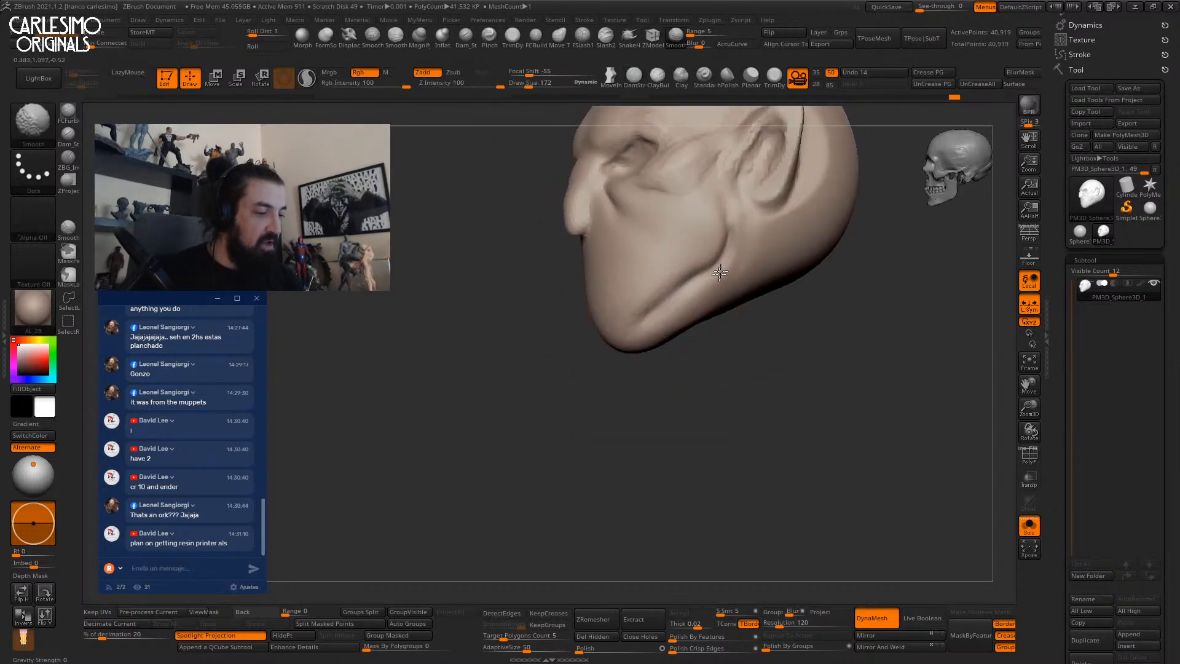
mouse_move(613, 316)
right_mouse_down()
mouse_move(703, 311)
mouse_move(667, 304)
mouse_move(643, 342)
mouse_move(628, 326)
mouse_move(637, 355)
right_mouse_up()
key("b")
key("m")
key("v")
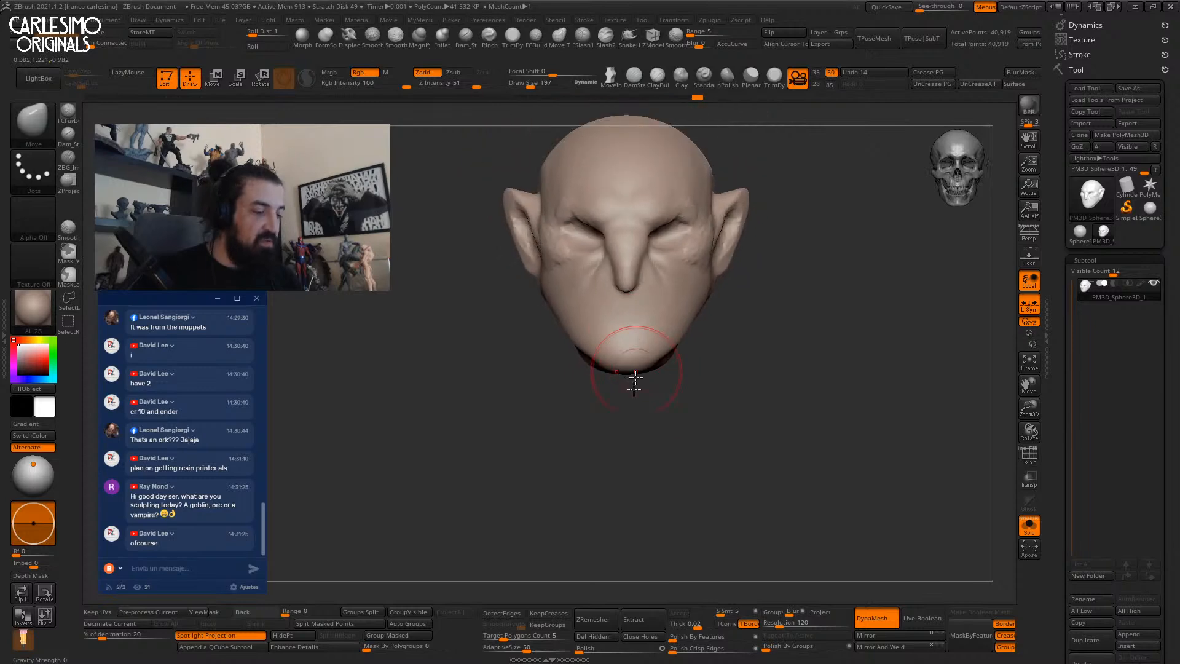
Carve the mouth line between the lips with DamStandard.
right_click_drag(664, 313, 651, 375, "ctrl")
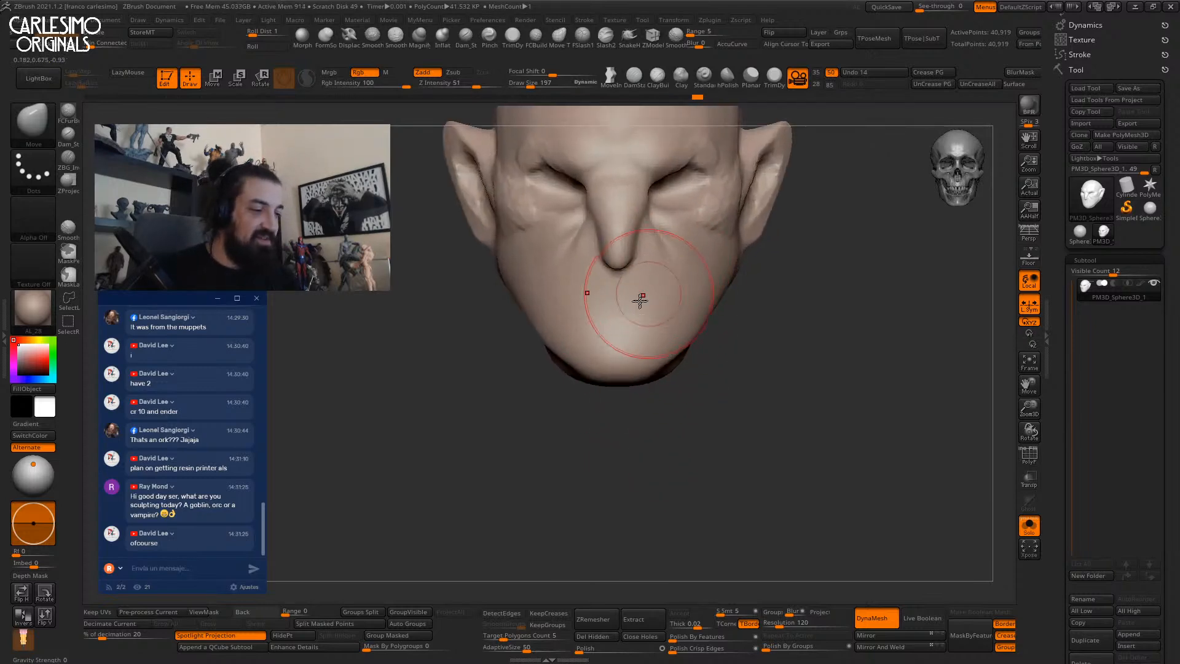
key("b")
key("d")
key("s")
mouse_move(645, 296)
right_mouse_down("ctrl")
mouse_move(636, 326)
mouse_move(667, 258)
right_mouse_up("ctrl")
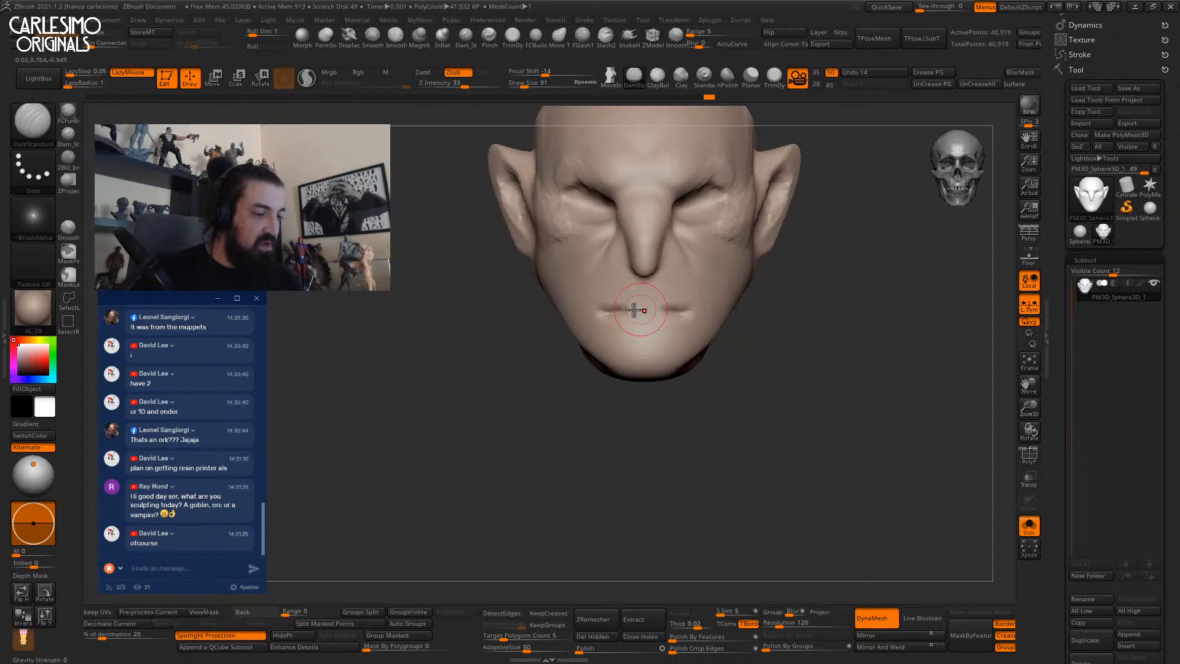
right_click_drag(705, 309, 679, 307)
Add volume beside the nostril with ClayBuildup.
key("b")
key("c")
key("b")
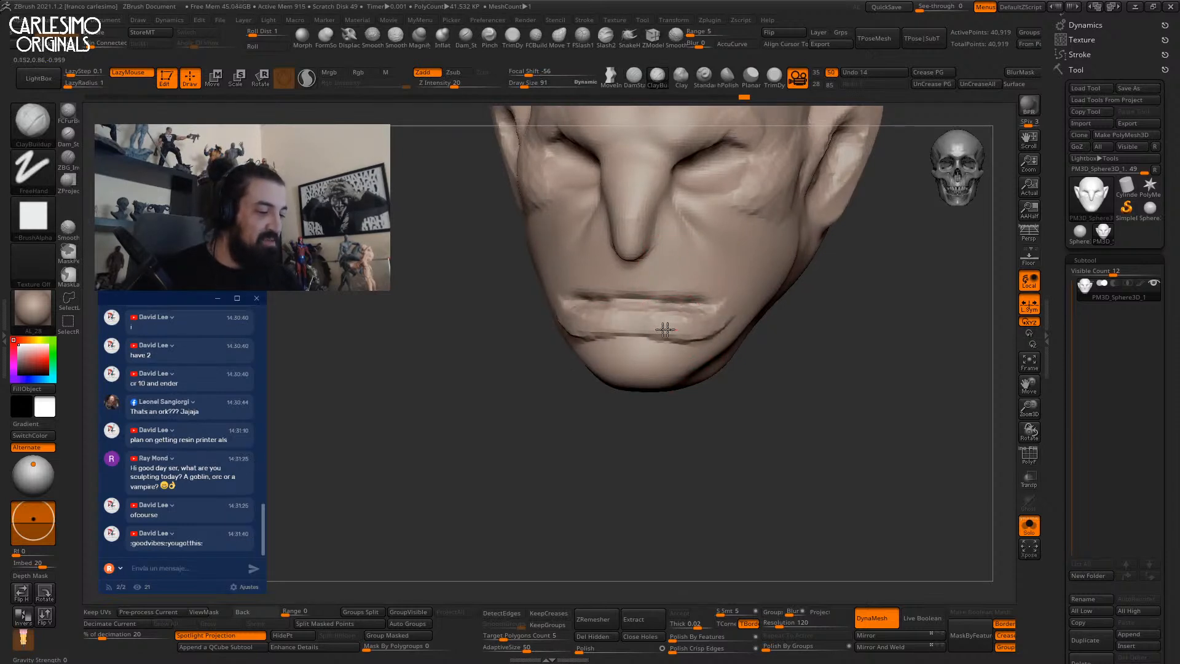
right_click_drag(703, 320, 843, 368, "ctrl")
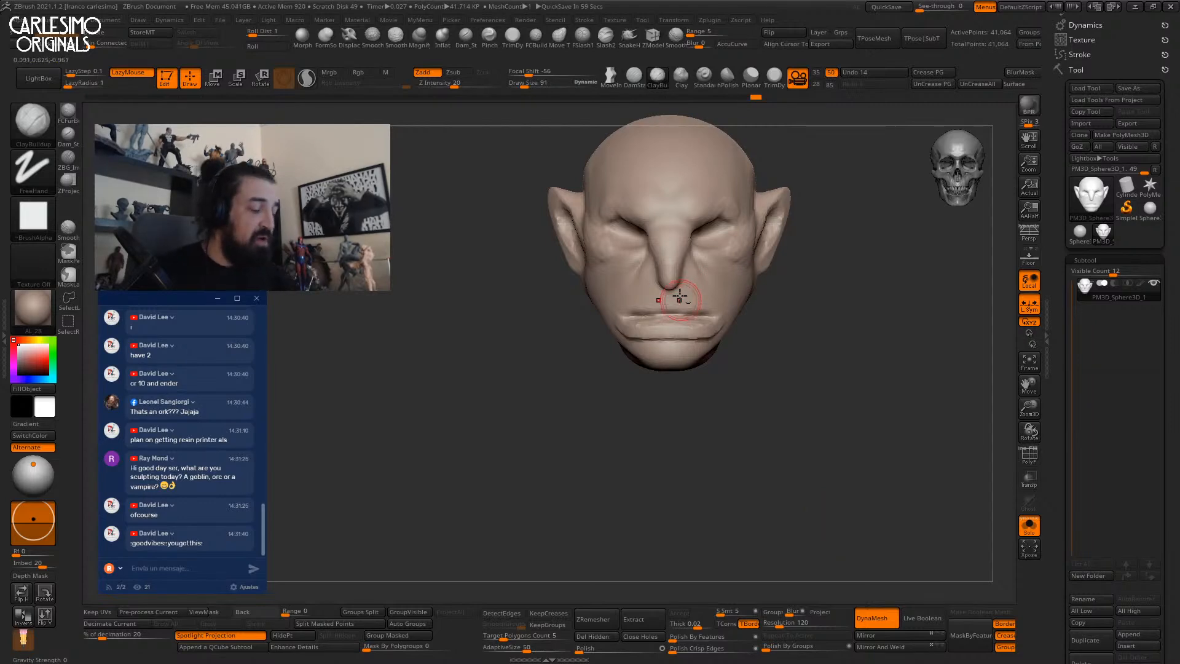
right_click_drag(680, 299, 651, 322)
left_click_drag(650, 255, 652, 267)
right_click_drag(669, 265, 701, 221)
left_click_drag(762, 335, 758, 381, "ctrl")
Set DynaMesh resolution to 256 and remesh the head.
mouse_move(679, 288)
right_mouse_down("alt")
mouse_move(681, 222)
mouse_move(683, 237)
right_mouse_up("alt")
key("b")
key("d")
key("s")
mouse_move(653, 348)
right_mouse_down("alt")
mouse_move(642, 307)
mouse_move(692, 279)
right_mouse_up("alt")
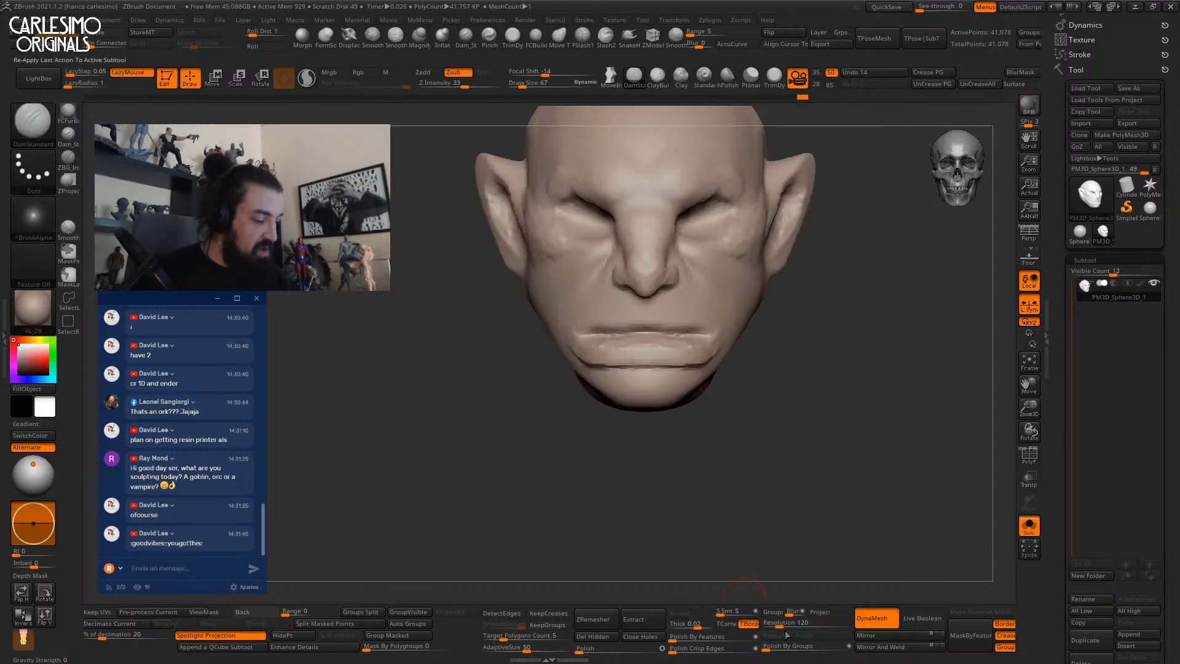
left_click_drag(782, 622, 773, 623)
left_click_drag(836, 501, 863, 513, "ctrl")
mouse_move(712, 343)
right_mouse_down()
mouse_move(672, 341)
mouse_move(658, 321)
mouse_move(729, 271)
mouse_move(735, 293)
right_mouse_up()
Carve a crease beside the nose bridge and smooth the area around the eye.
key("shift")
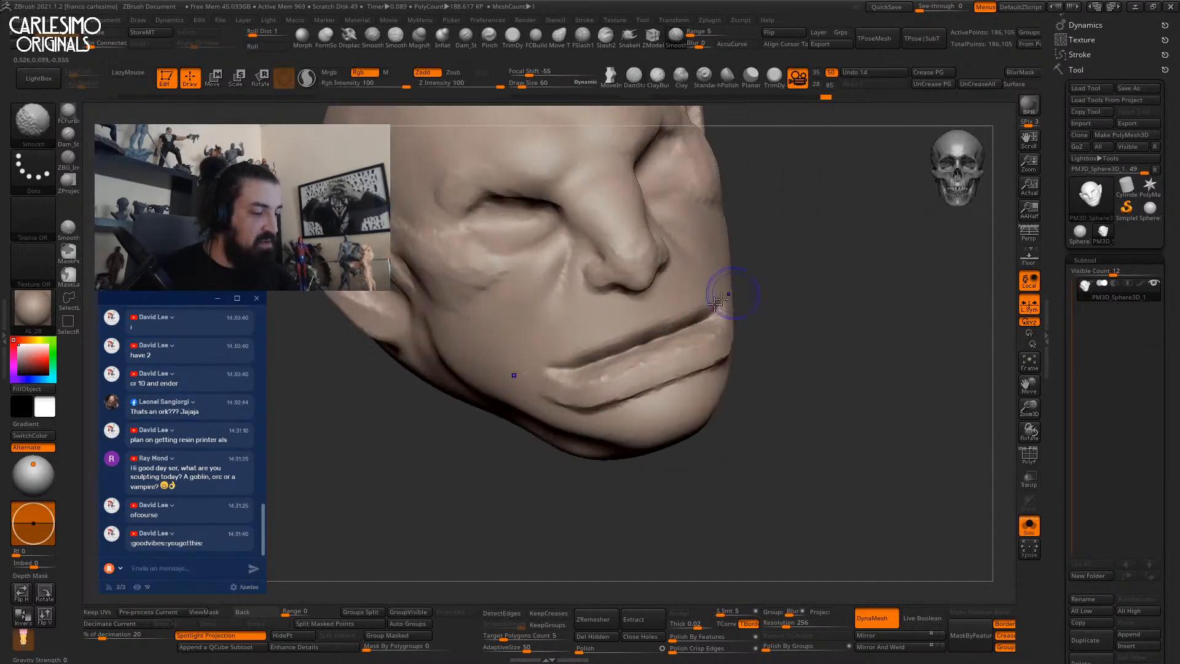
mouse_move(651, 328)
right_mouse_down()
mouse_move(672, 343)
mouse_move(698, 316)
mouse_move(693, 282)
mouse_move(671, 316)
mouse_move(683, 312)
right_mouse_up()
key("shift")
left_click_drag(657, 278, 658, 234)
right_click_drag(661, 231, 707, 225, "shift")
mouse_move(699, 216)
left_mouse_down("shift")
mouse_move(708, 194)
mouse_move(693, 220)
left_mouse_up("shift")
mouse_move(712, 212)
right_mouse_down("alt")
mouse_move(676, 295)
mouse_move(684, 326)
mouse_move(702, 239)
right_mouse_up("alt")
Reshape the eye area with an enlarged Move brush.
key("b")
key("m")
key("v")
left_click_drag(541, 0, 195, 139)
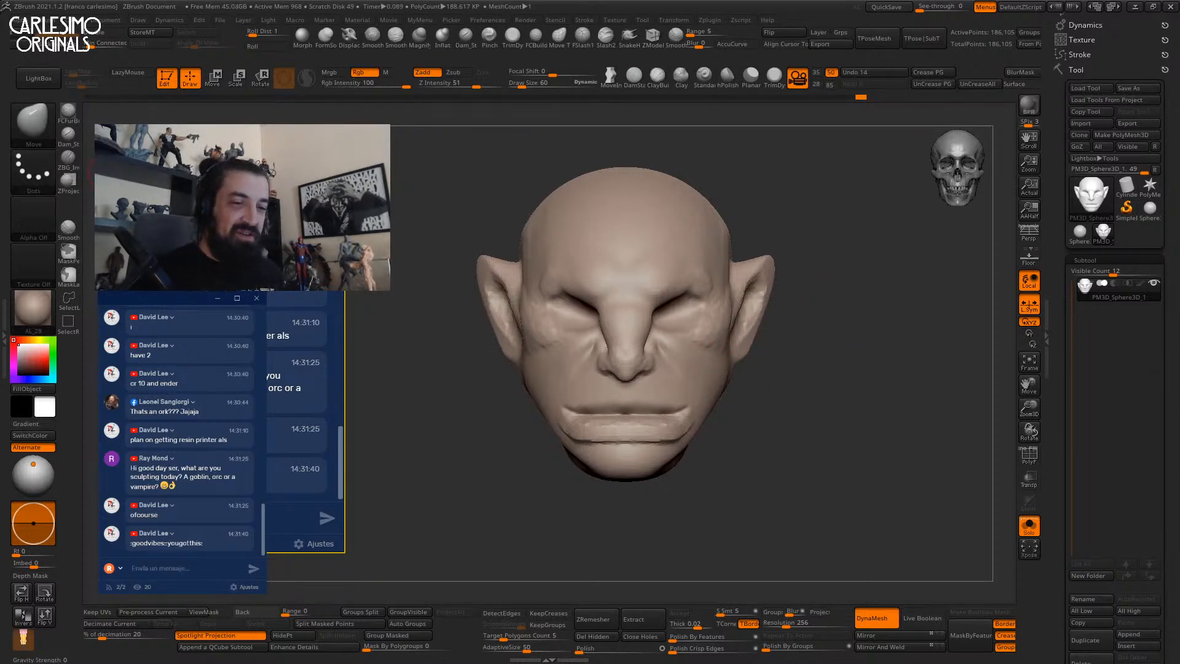
left_click_drag(136, 297, 106, 288)
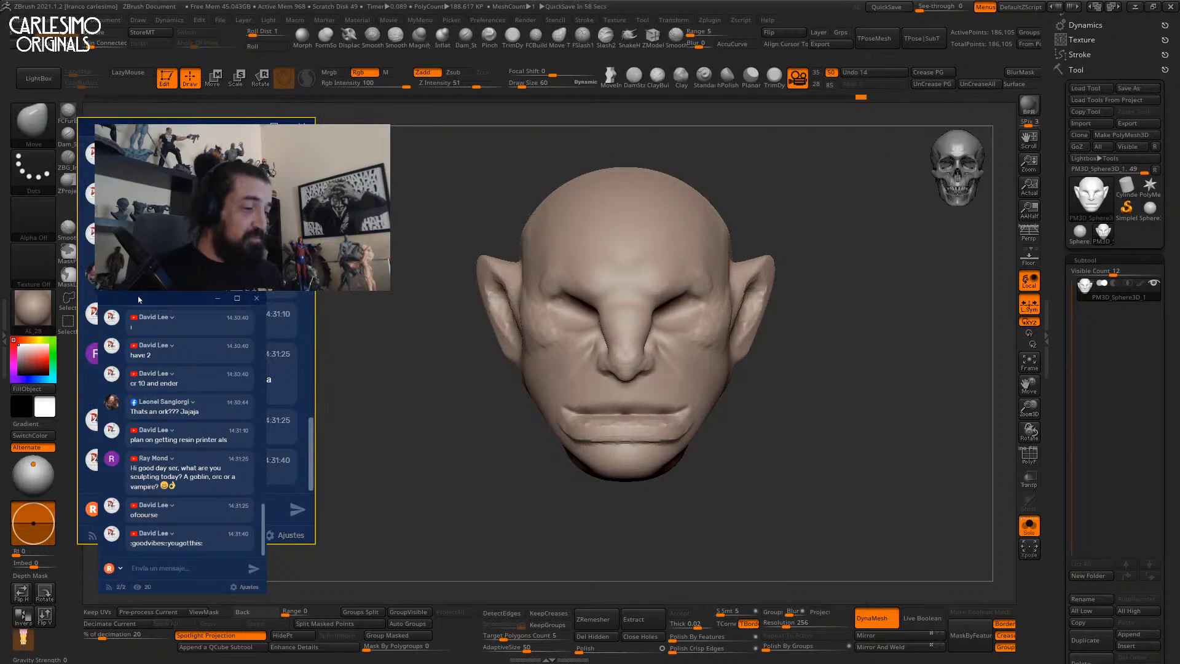
mouse_move(717, 379)
right_mouse_down("alt")
mouse_move(672, 327)
mouse_move(655, 284)
mouse_move(646, 289)
mouse_move(655, 342)
mouse_move(679, 319)
right_mouse_up("alt")
right_click_drag(679, 320, 663, 280, "ctrl")
key("bracketright")
key("bracketright")
key("bracketright")
left_click_drag(663, 281, 679, 285)
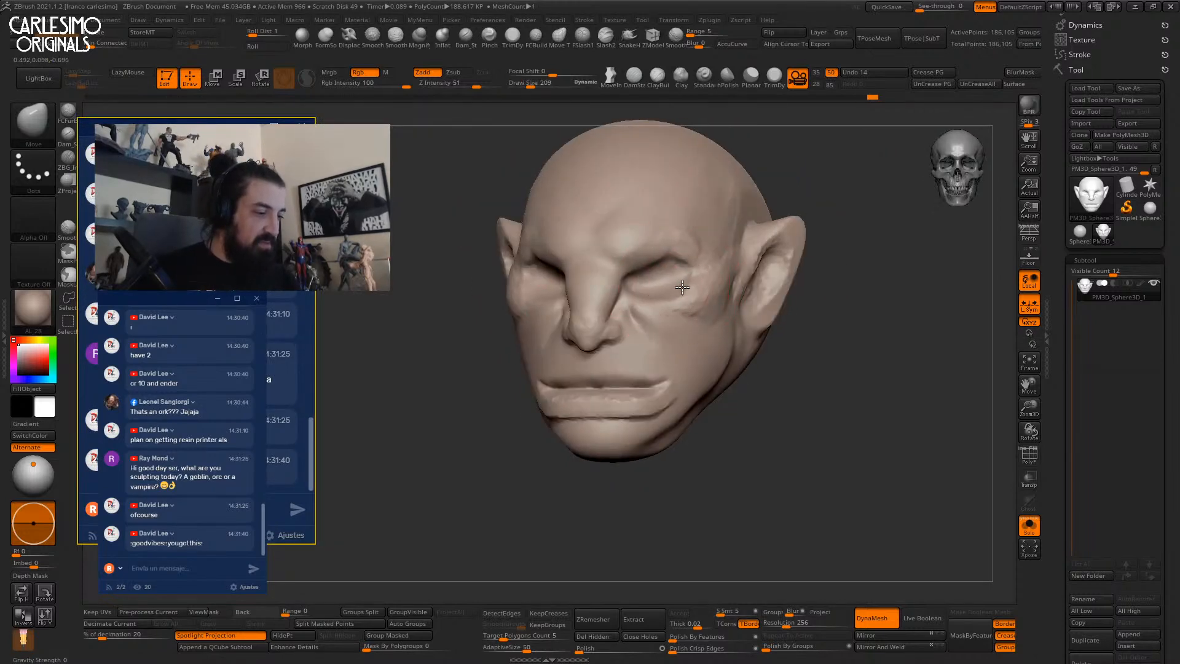
right_click_drag(679, 285, 665, 287, "shift")
Build up clay over both eyes with ClayTubes and DynaMesh the head.
key("1")
key("space")
mouse_move(666, 284)
left_mouse_down()
mouse_move(653, 278)
mouse_move(661, 311)
left_mouse_up()
right_click_drag(670, 323, 697, 250, "ctrl")
left_click_drag(746, 320, 731, 359, "ctrl")
right_click_drag(676, 385, 680, 326, "alt")
mouse_move(679, 326)
right_mouse_down("ctrl")
mouse_move(690, 375)
mouse_move(655, 363)
right_mouse_up("ctrl")
Nudge and reshape the chin with the Move brush.
key("2")
left_click_drag(663, 336, 663, 327)
right_click_drag(599, 375, 633, 382)
key("space")
left_click_drag(632, 382, 637, 382)
left_click_drag(647, 336, 651, 327)
right_click_drag(725, 319, 690, 313)
Start building clay along the jaw with ClayTubes.
key("1")
mouse_move(707, 289)
left_mouse_down()
mouse_move(709, 306)
mouse_move(741, 286)
mouse_move(753, 236)
mouse_move(729, 215)
left_mouse_up()
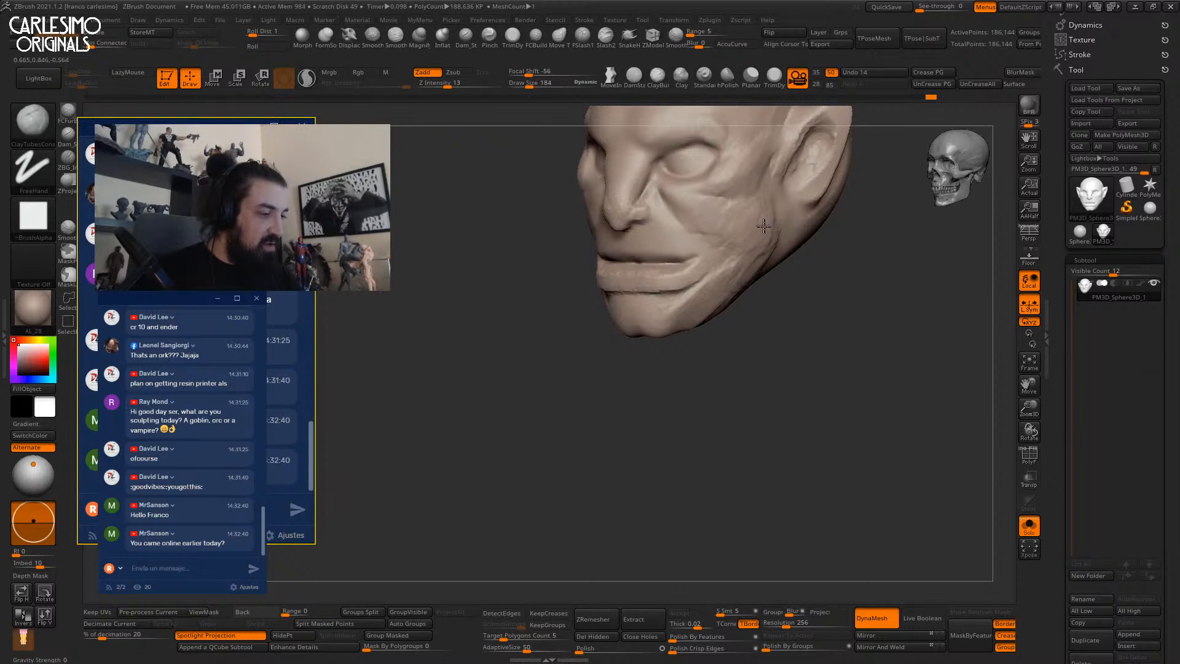
mouse_move(705, 257)
right_mouse_down("shift")
mouse_move(699, 245)
mouse_move(750, 232)
mouse_move(707, 307)
right_mouse_up("shift")
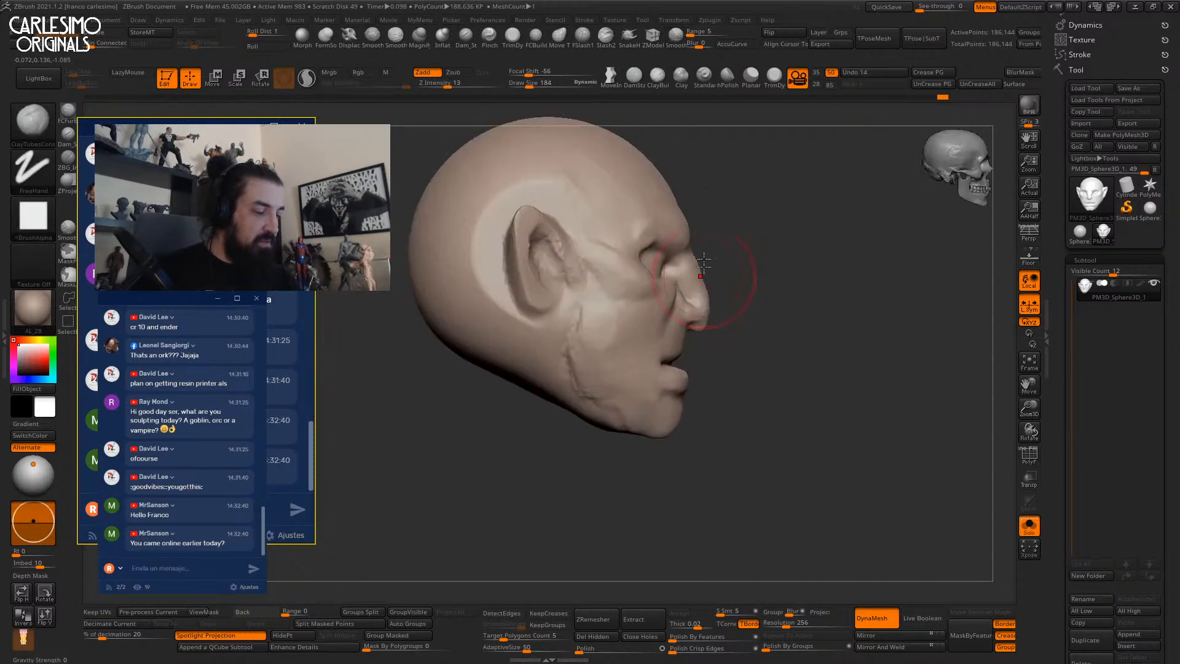
key("b")
key("m")
key("v")
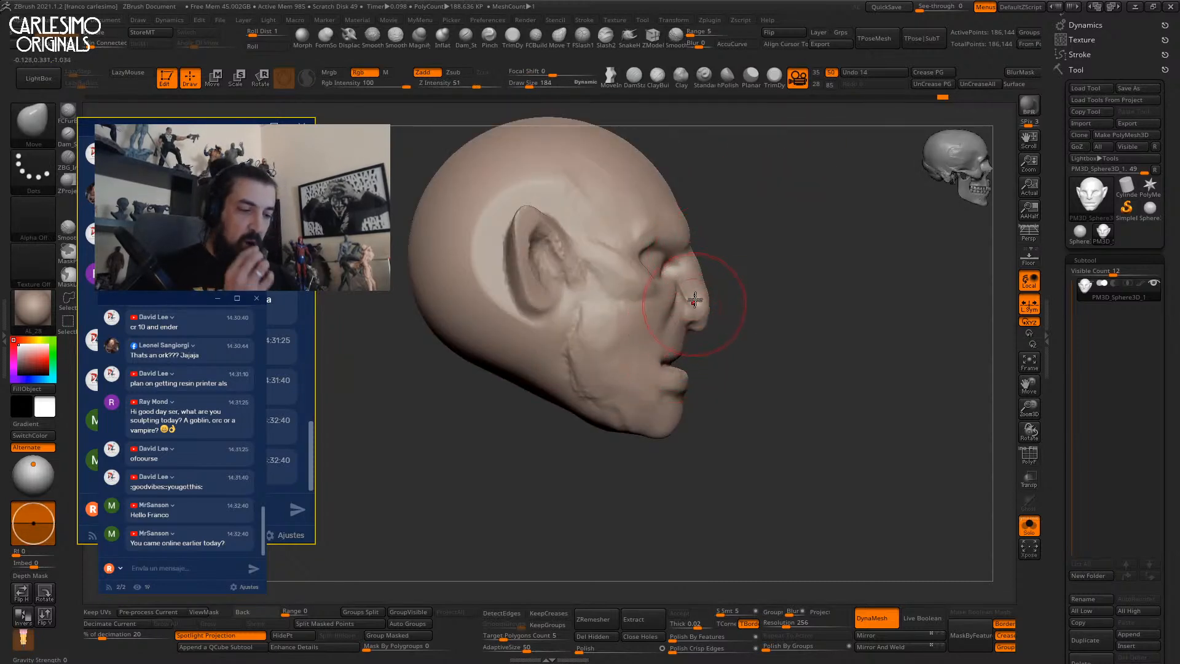
mouse_move(621, 344)
right_mouse_down("alt")
mouse_move(685, 286)
mouse_move(651, 246)
mouse_move(660, 238)
mouse_move(616, 263)
mouse_move(604, 255)
mouse_move(532, 316)
mouse_move(569, 283)
right_mouse_up("alt")
Smooth the jaw crease and near the ear tip at brush size 161.
key("b")
key("d")
key("s")
left_click_drag(581, 270, 544, 297, "shift")
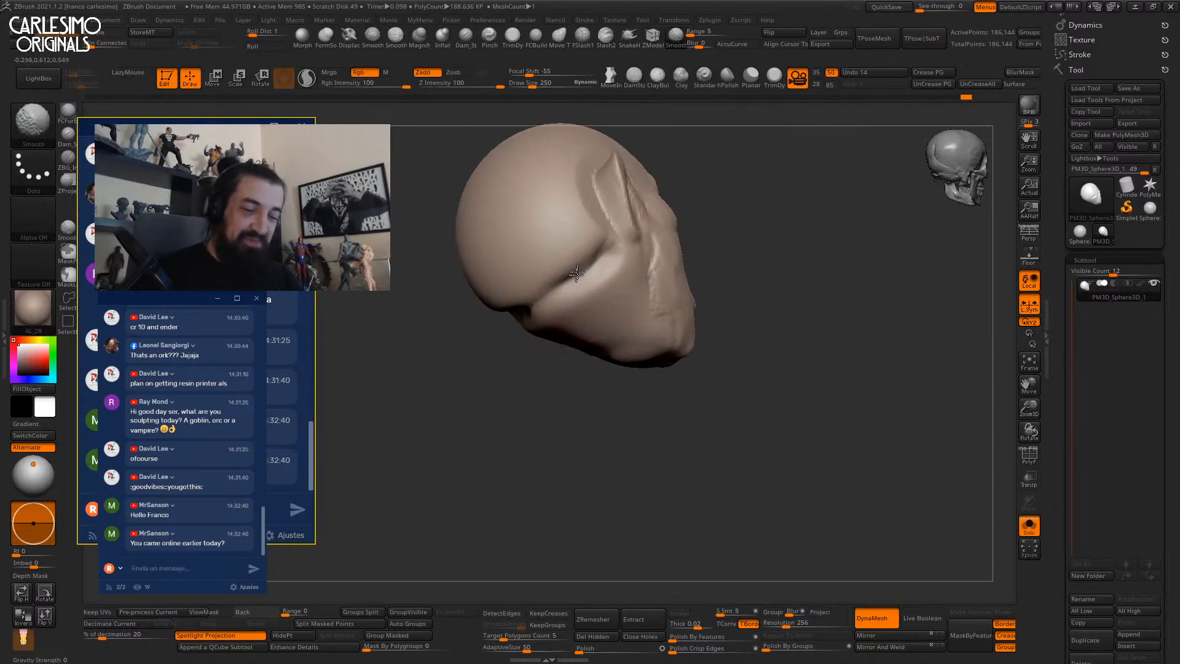
right_click_drag(579, 266, 547, 294)
key("space")
left_click_drag(572, 296, 560, 296)
mouse_move(560, 297)
right_mouse_down()
mouse_move(590, 320)
mouse_move(592, 303)
right_mouse_up()
key("space")
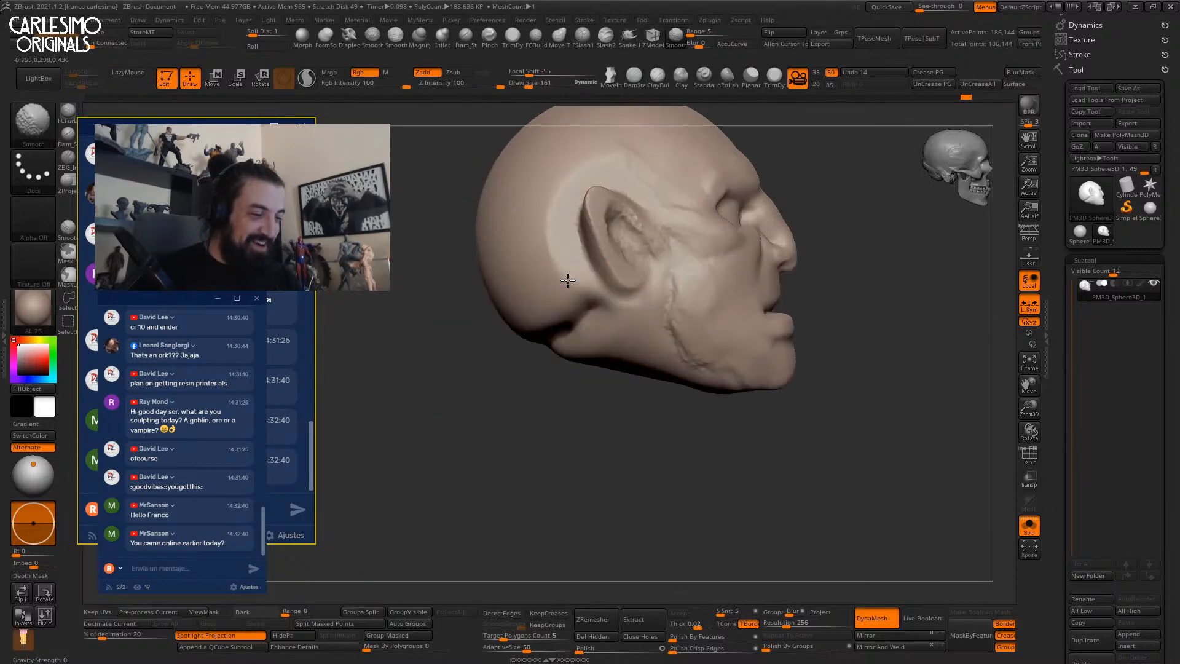
left_click_drag(578, 192, 594, 174, "shift")
mouse_move(594, 174)
right_mouse_down()
mouse_move(617, 183)
mouse_move(597, 239)
mouse_move(623, 337)
mouse_move(592, 356)
mouse_move(635, 266)
mouse_move(541, 264)
mouse_move(658, 266)
mouse_move(639, 297)
mouse_move(620, 253)
right_mouse_up()
Push the head's shape into place with a larger Move brush.
key("b")
key("m")
key("v")
key("space")
key("space")
mouse_move(614, 295)
left_mouse_down()
mouse_move(623, 282)
mouse_move(610, 290)
left_mouse_up()
right_click_drag(608, 278, 642, 292)
Deepen the jaw crease with DamStandard, checking it from underneath.
key("b")
key("d")
key("s")
right_click_drag(565, 299, 566, 342)
left_click_drag(576, 252, 585, 358)
mouse_move(587, 363)
right_mouse_down()
mouse_move(574, 237)
mouse_move(565, 311)
mouse_move(576, 362)
right_mouse_up()
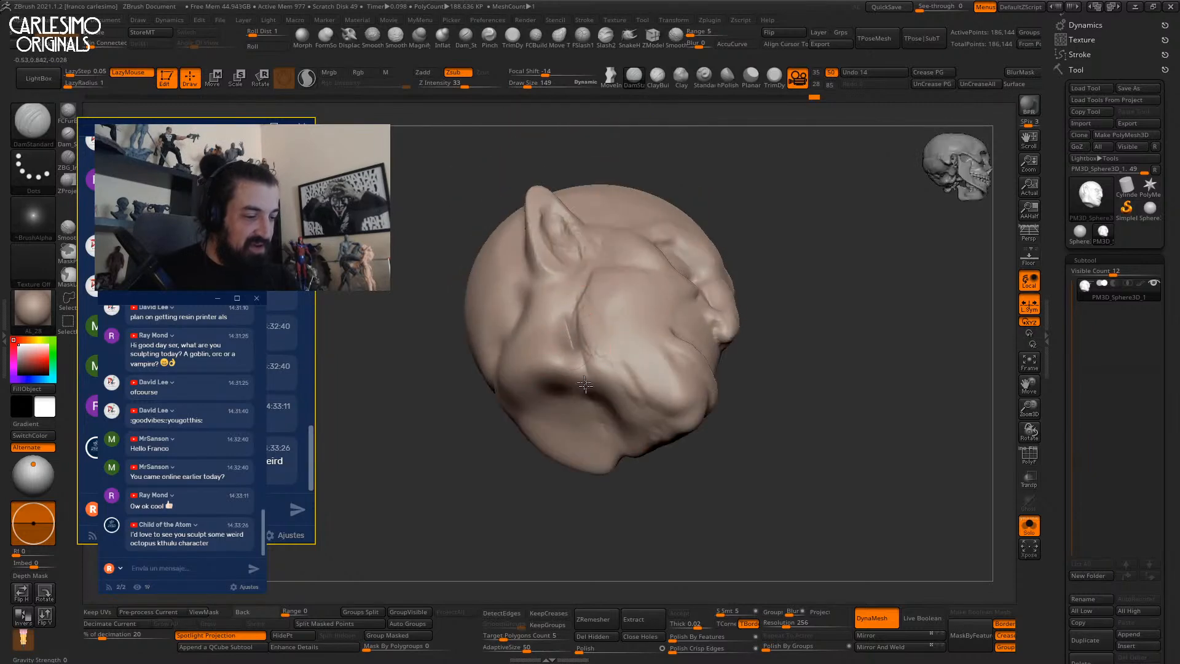
left_click_drag(592, 342, 595, 393)
mouse_move(595, 393)
right_mouse_down()
mouse_move(597, 322)
mouse_move(577, 349)
mouse_move(622, 301)
mouse_move(612, 274)
mouse_move(556, 301)
right_mouse_up()
Cycle through Move, ClayTubes and DamStandard brushes while angling the head to three-quarter view.
key("b")
key("m")
key("v")
key("b")
key("c")
key("t")
key("b")
key("d")
key("s")
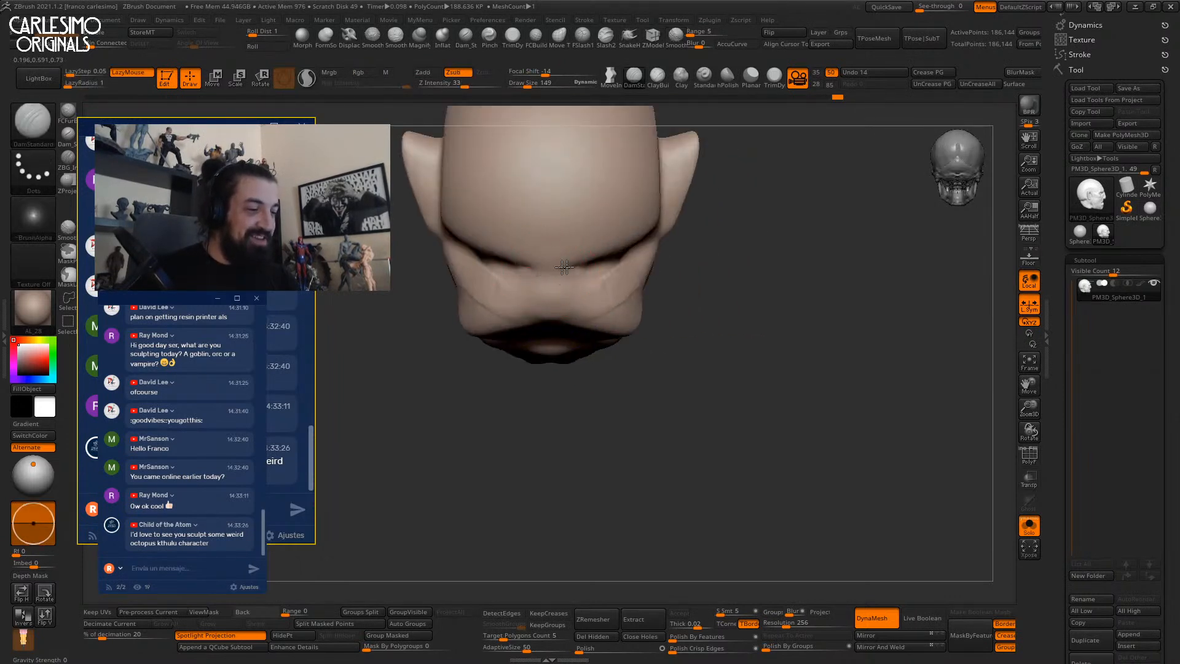
mouse_move(596, 263)
right_mouse_down()
mouse_move(580, 232)
mouse_move(582, 258)
right_mouse_up()
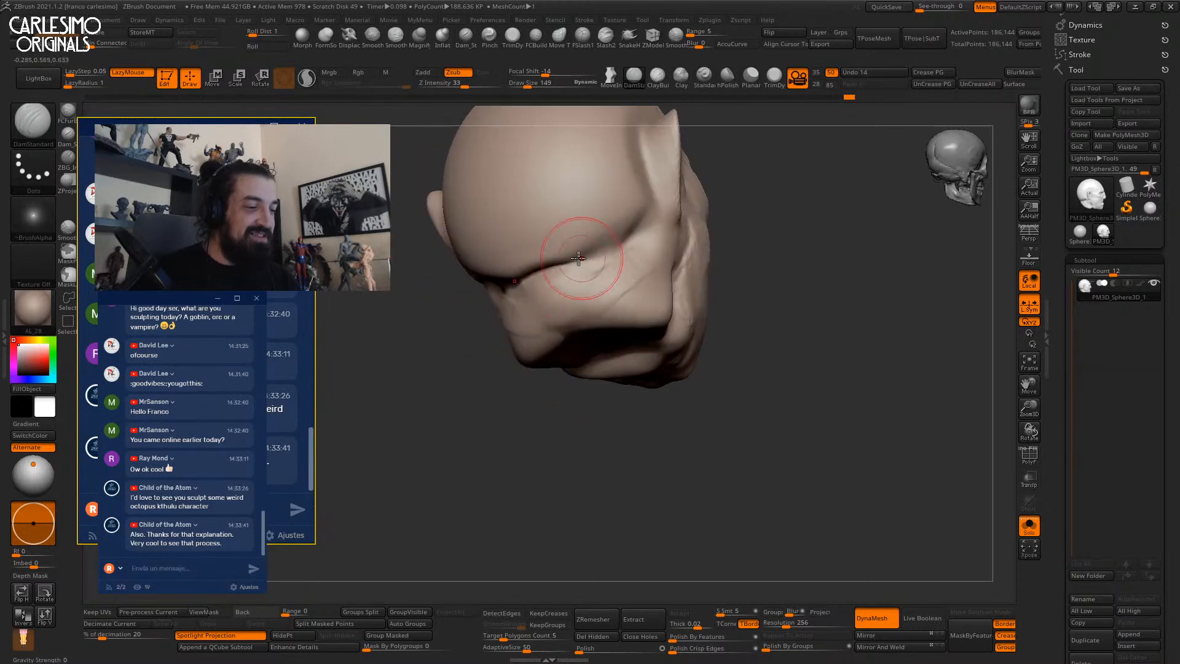
Smooth the jaw area from the side profile and turn the head to the front.
key("shift")
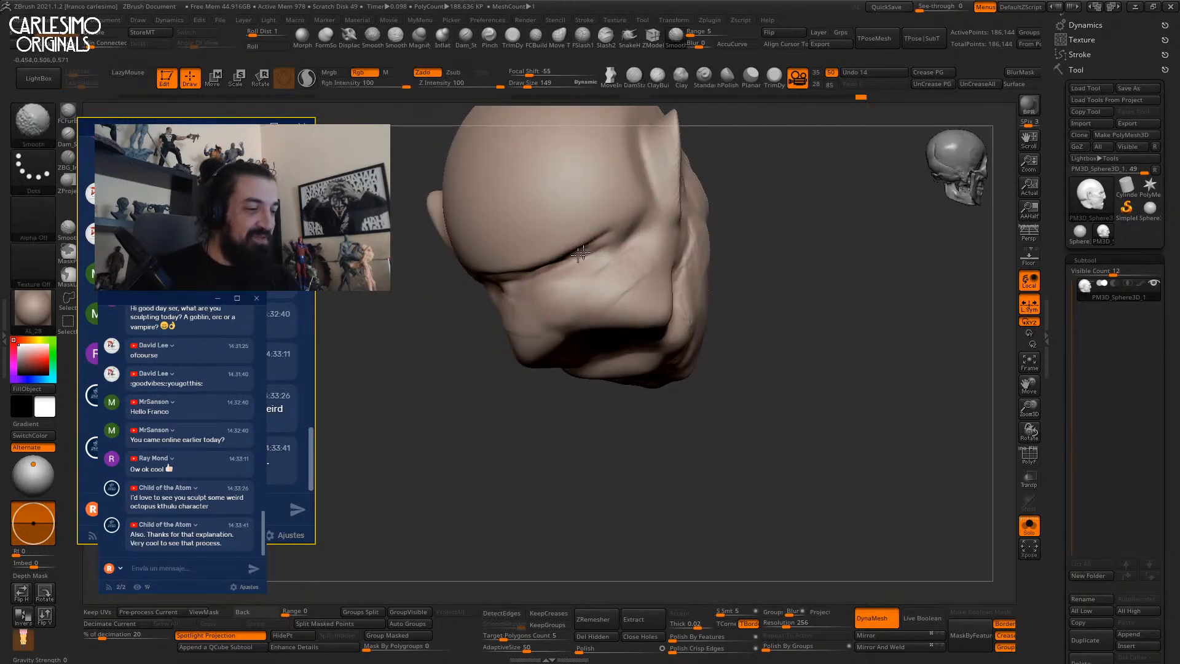
mouse_move(559, 264)
right_mouse_down("shift")
mouse_move(562, 291)
mouse_move(574, 270)
right_mouse_up("shift")
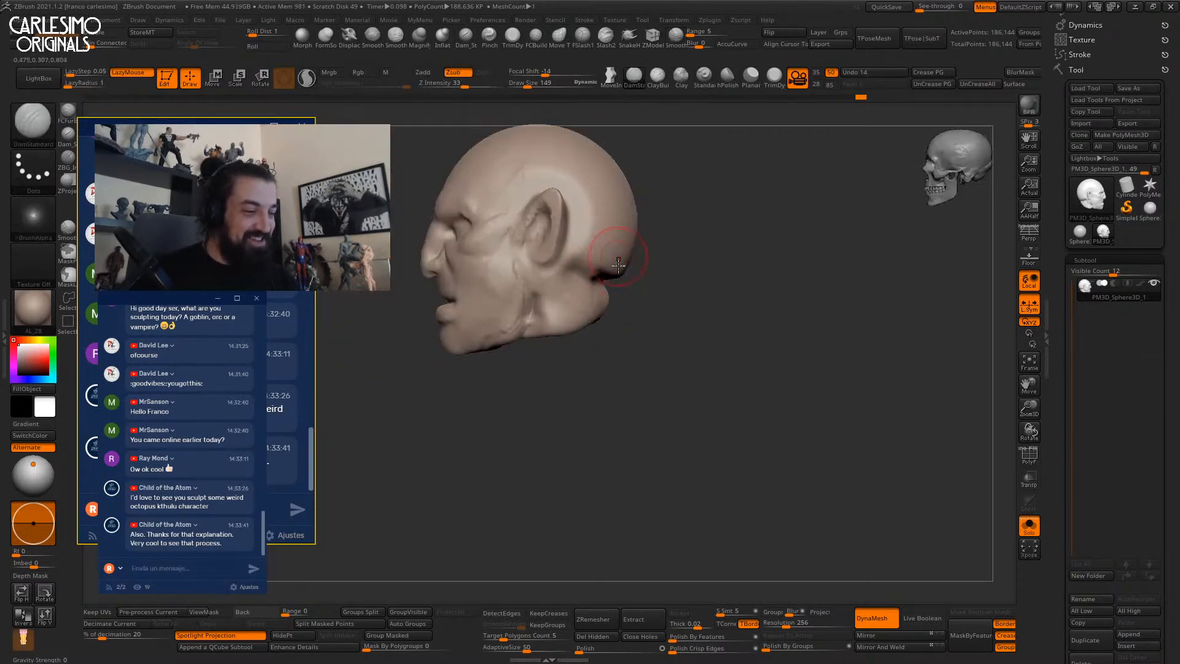
key("b")
key("m")
key("v")
key("shift")
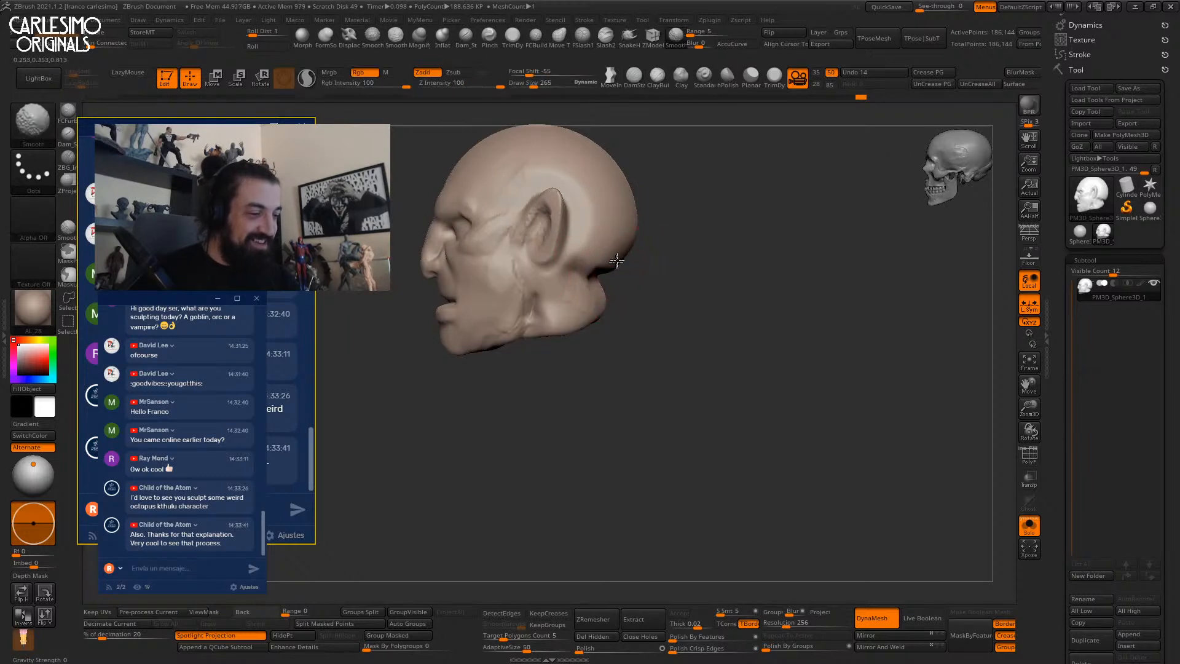
mouse_move(557, 319)
right_mouse_down("shift")
mouse_move(603, 284)
mouse_move(670, 193)
right_mouse_up("shift")
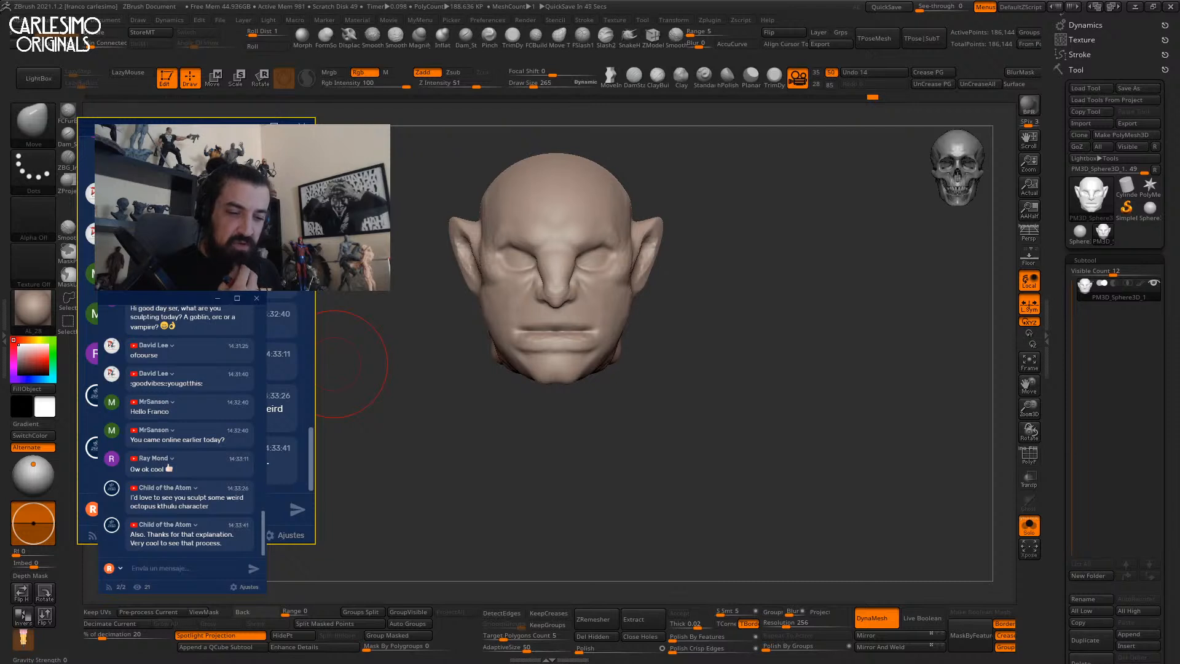
Deepen the crease along the jaw with DamStandard at brush size 161.
mouse_move(683, 350)
left_mouse_down()
mouse_move(600, 316)
mouse_move(653, 265)
left_mouse_up()
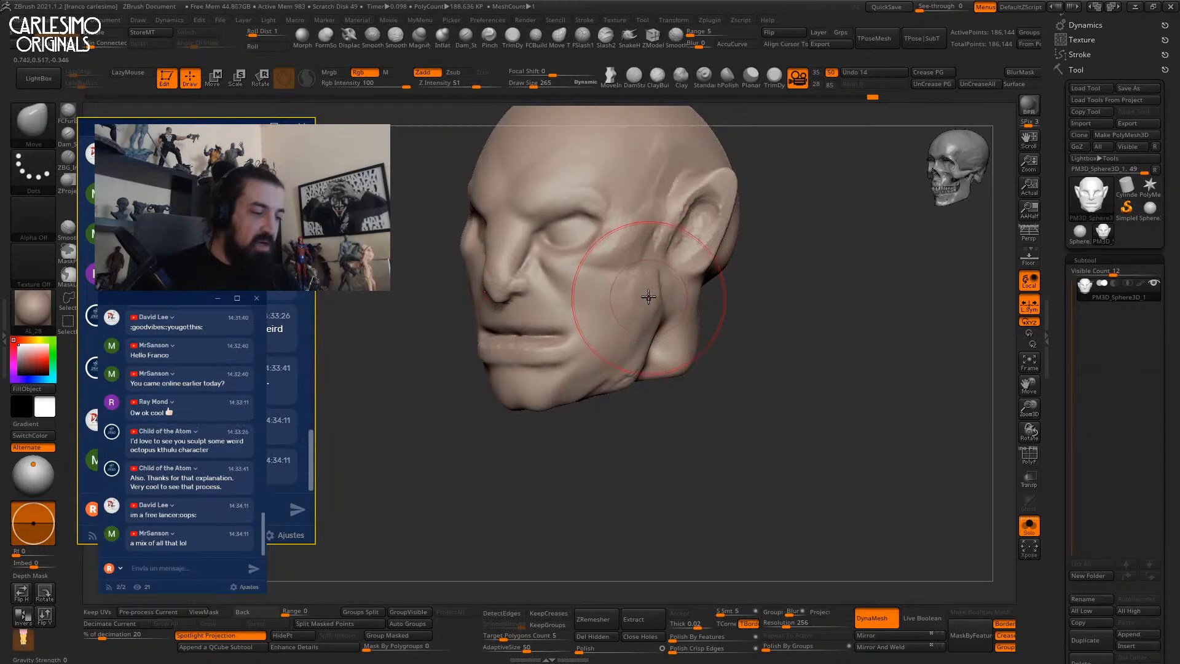
key("space")
left_click(645, 329)
right_click_drag(646, 330, 632, 271)
key("b")
key("d")
key("s")
left_click_drag(632, 270, 622, 287)
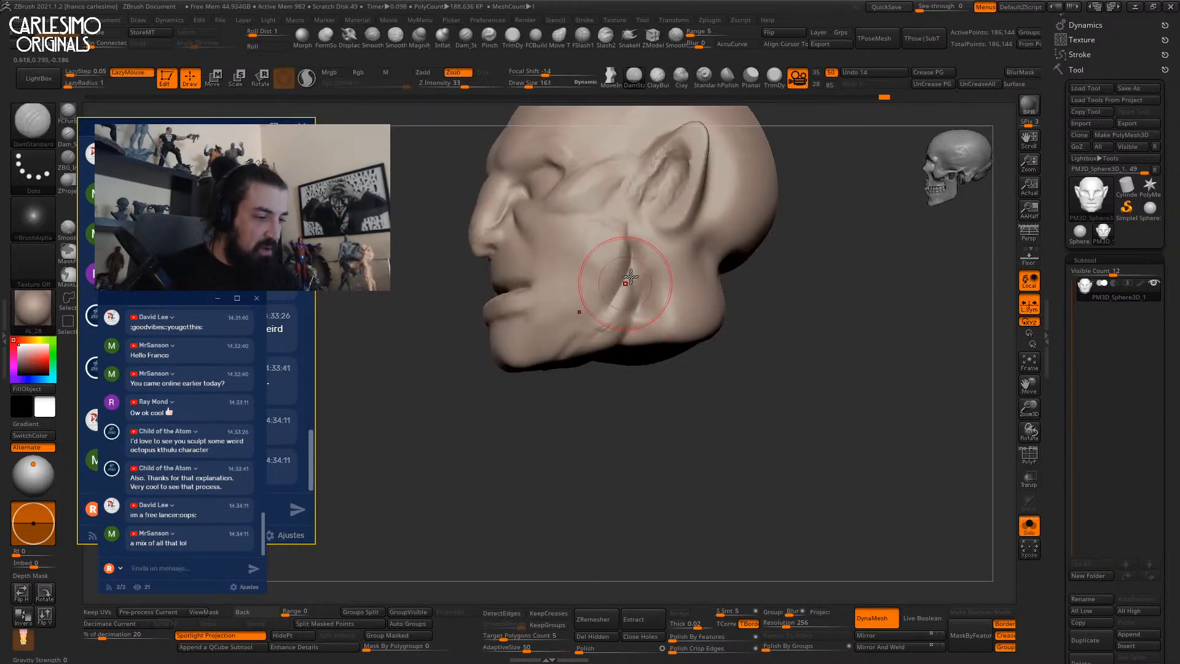
right_click_drag(605, 316, 631, 264)
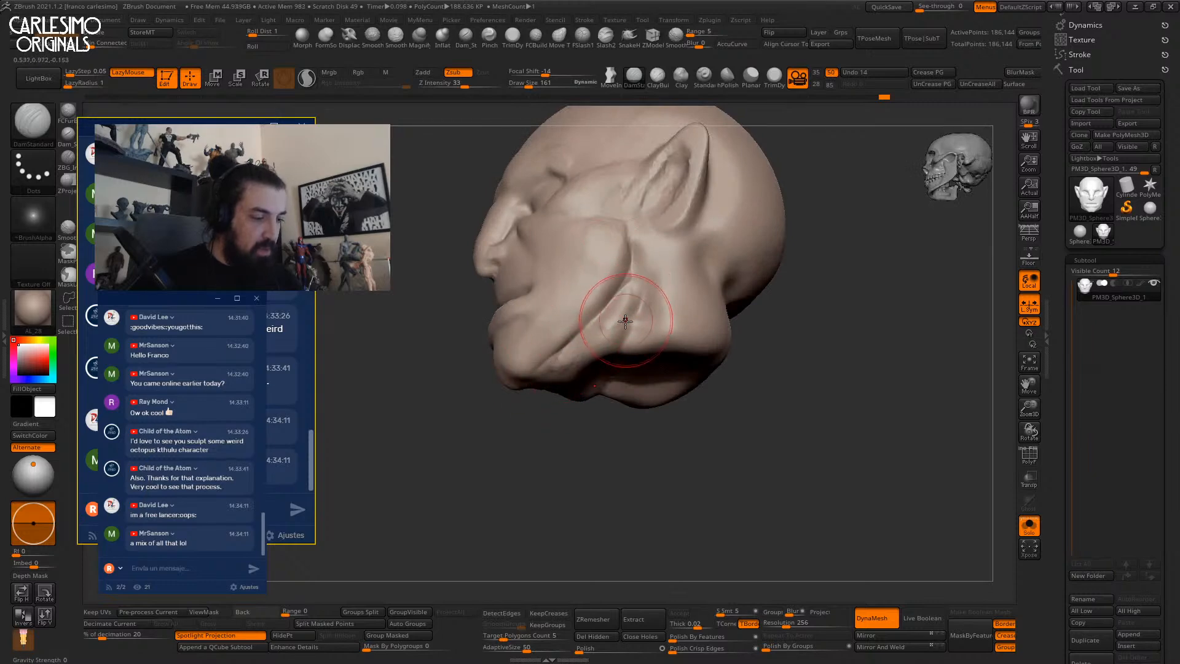
Build up clay along the jaw underside with ClayTubes.
key("b")
key("c")
key("t")
left_click_drag(628, 301, 566, 377)
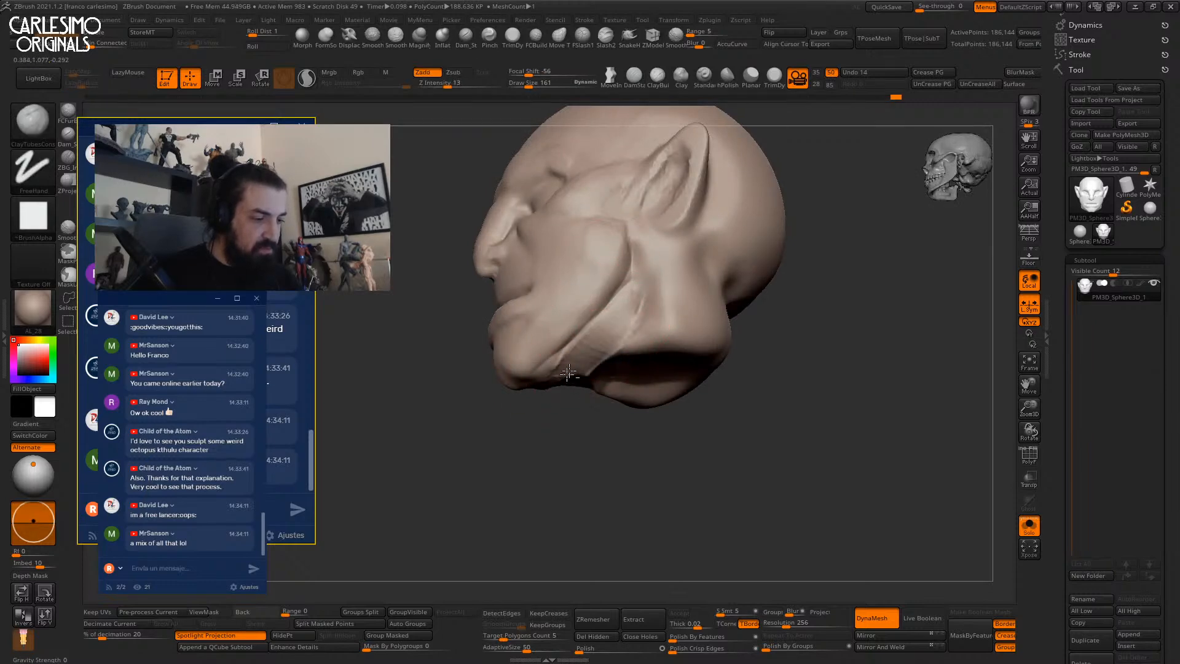
Apply the green AL_18 material to the head.
key("m")
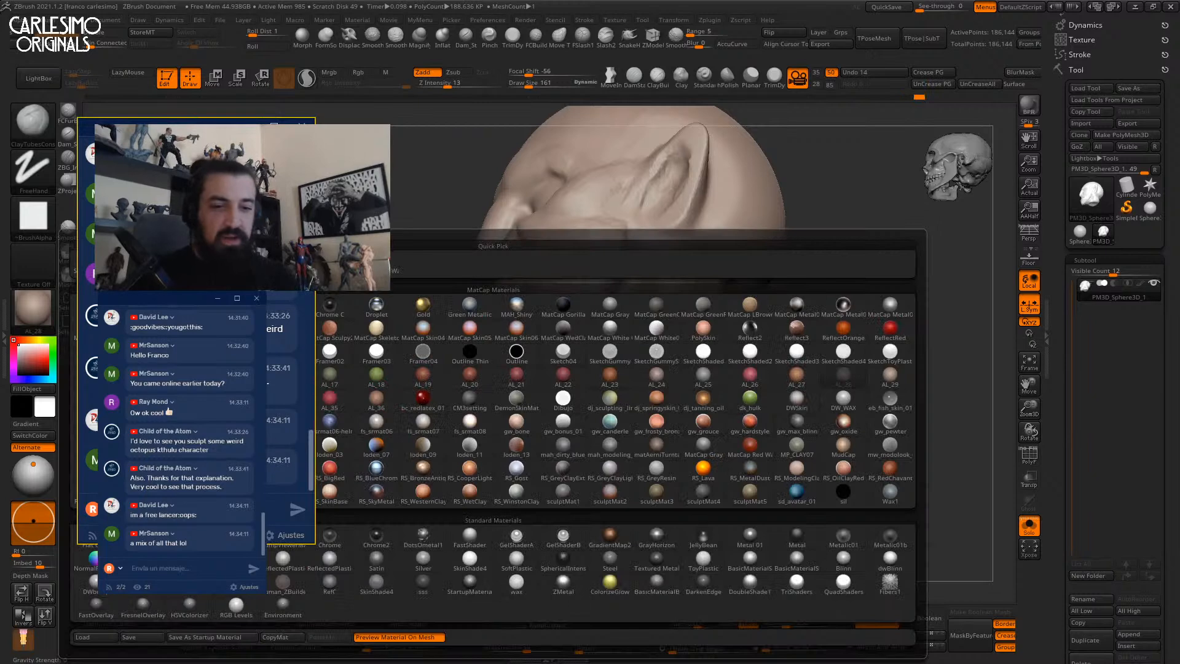
left_click(376, 374)
mouse_move(400, 461)
right_mouse_down("alt")
mouse_move(411, 494)
mouse_move(676, 363)
mouse_move(667, 326)
mouse_move(605, 279)
mouse_move(619, 310)
right_mouse_up("alt")
Raise the DynaMesh resolution to 488 and remesh the head.
key("b")
key("m")
key("v")
key("space")
left_click_drag(588, 378, 602, 378)
mouse_move(584, 307)
right_mouse_down()
mouse_move(656, 289)
mouse_move(632, 253)
mouse_move(591, 368)
mouse_move(628, 302)
right_mouse_up()
key("b")
key("d")
key("s")
key("bracketleft")
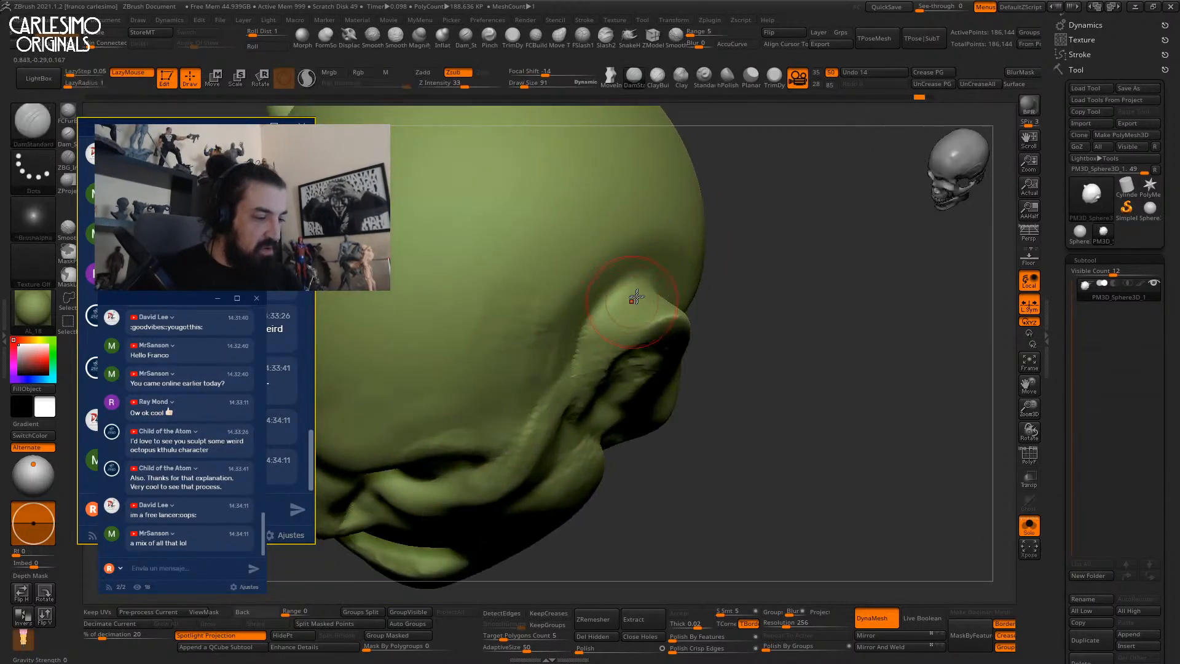
left_click_drag(776, 622, 792, 622)
left_click_drag(837, 524, 848, 535, "ctrl")
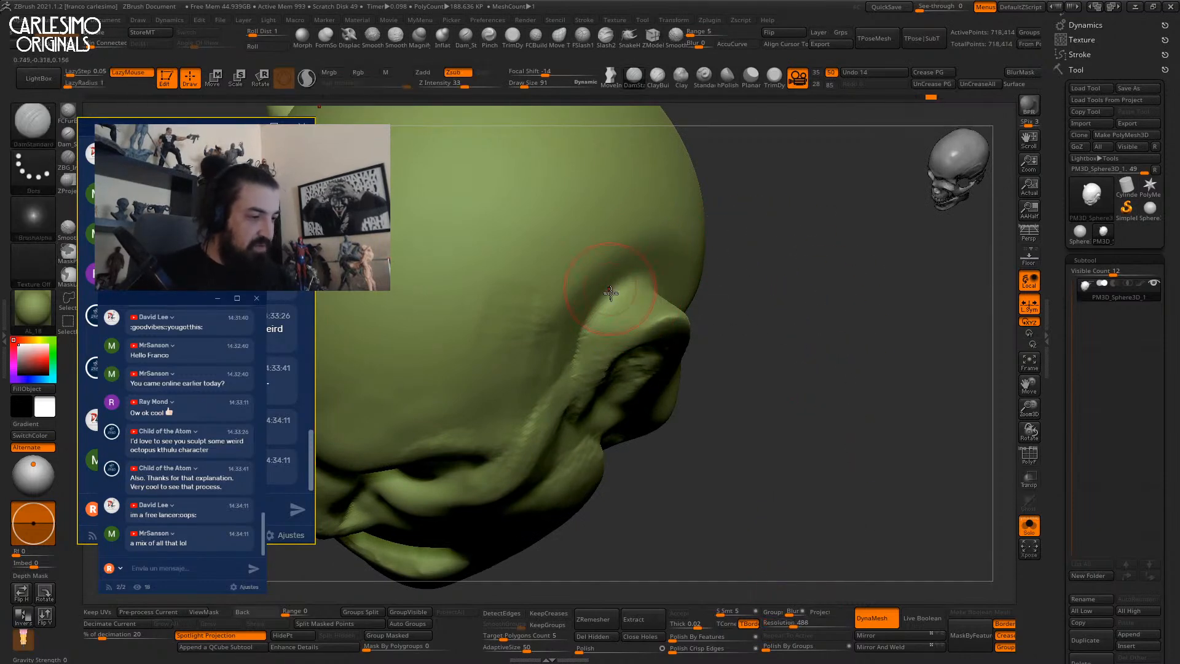
Carve the groove at the ear's front edge, then set FSlash1 with intensity 15.
right_click_drag(625, 289, 587, 374)
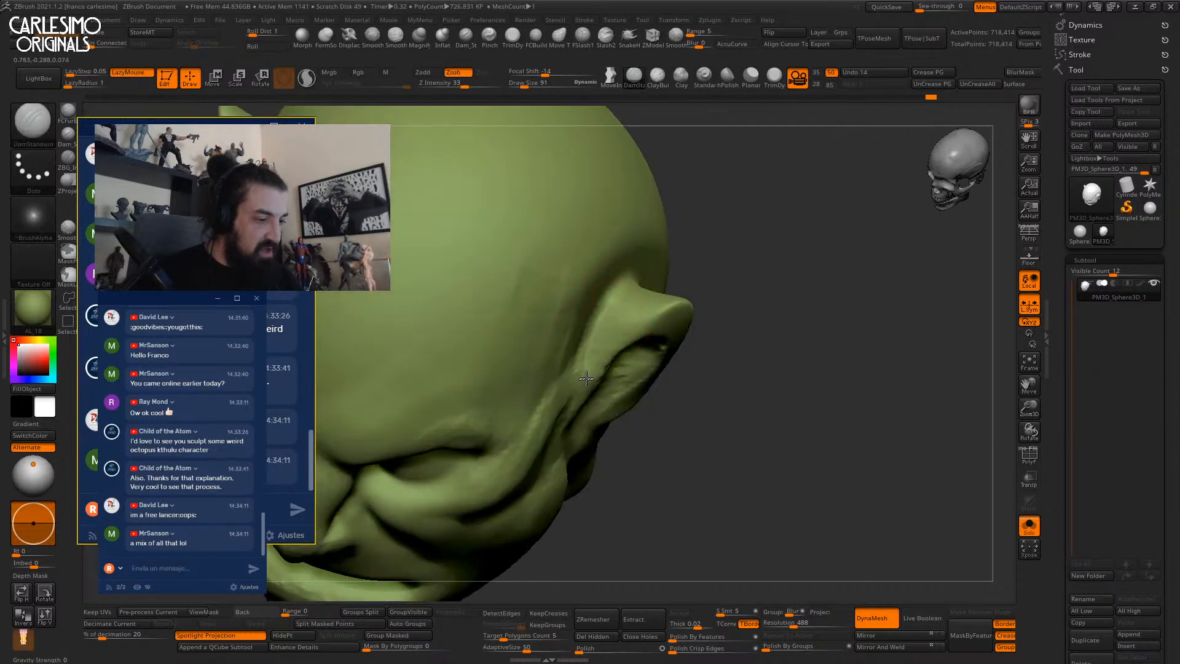
left_click_drag(578, 370, 595, 337, "alt")
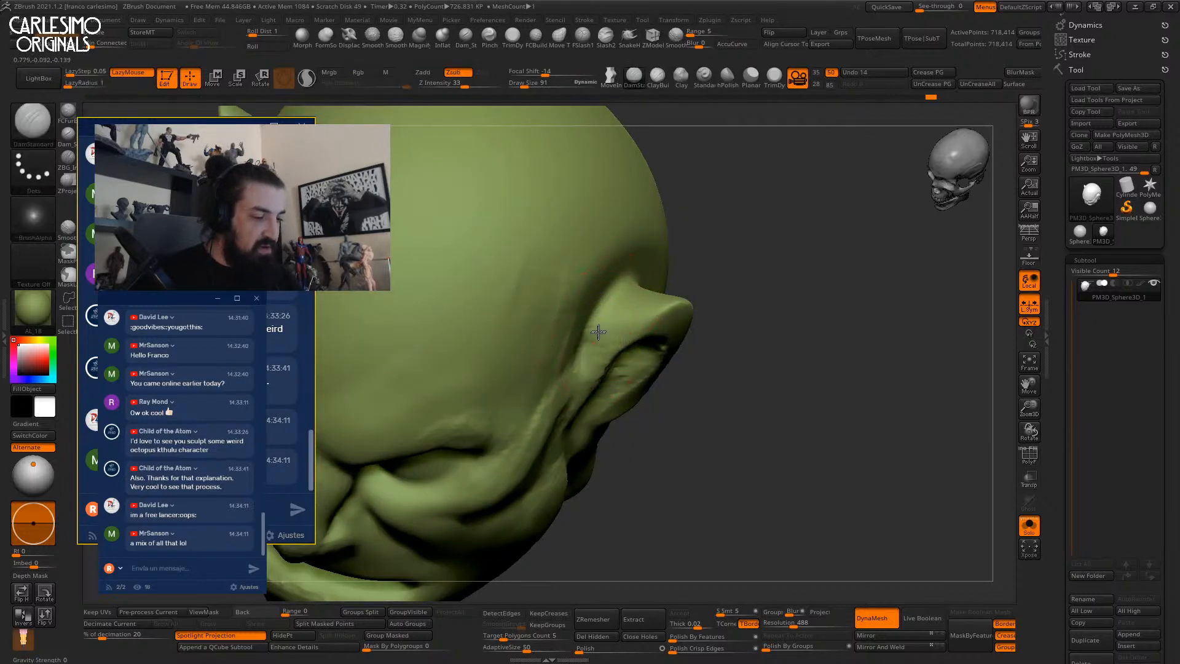
right_click_drag(619, 298, 619, 316, "ctrl")
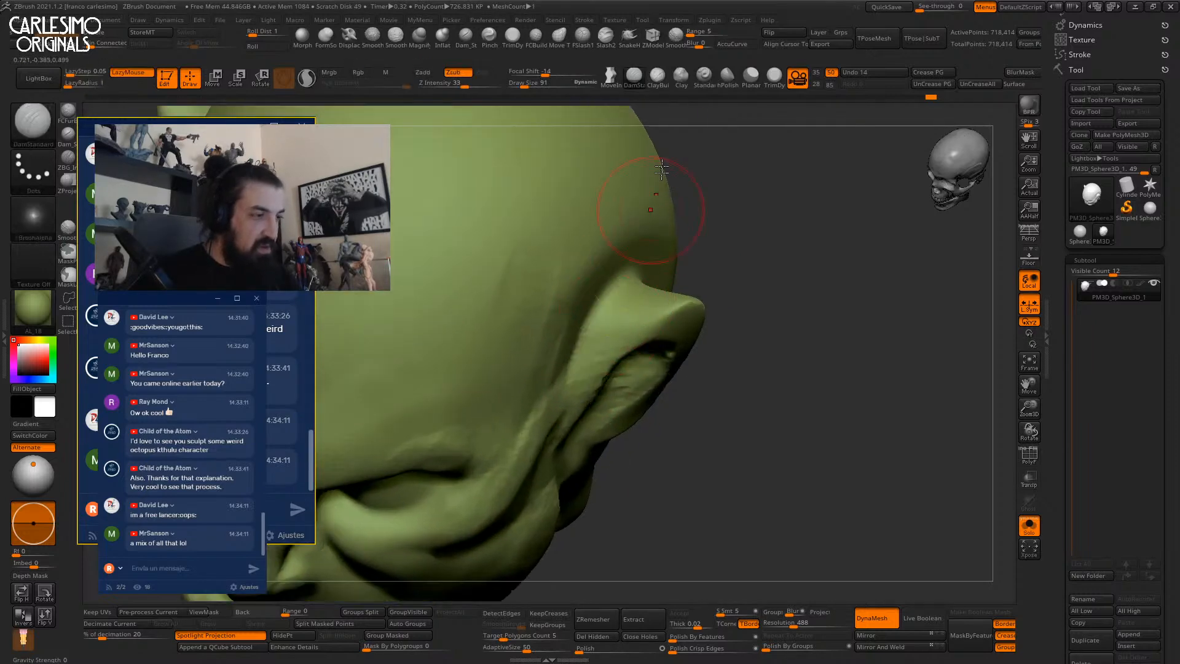
left_click(583, 39)
left_click(449, 83)
key("Return")
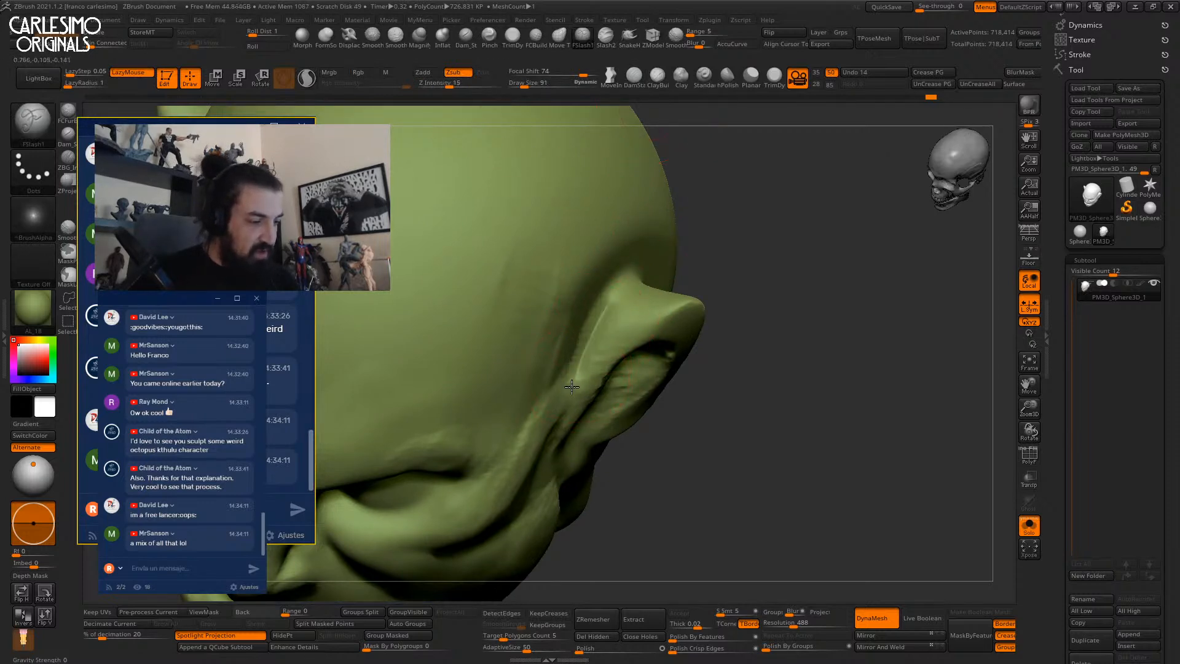
Undo the slash stroke, return to DamStandard, and show the polygon wireframe.
key("ctrl+z")
key("b")
key("c")
key("b")
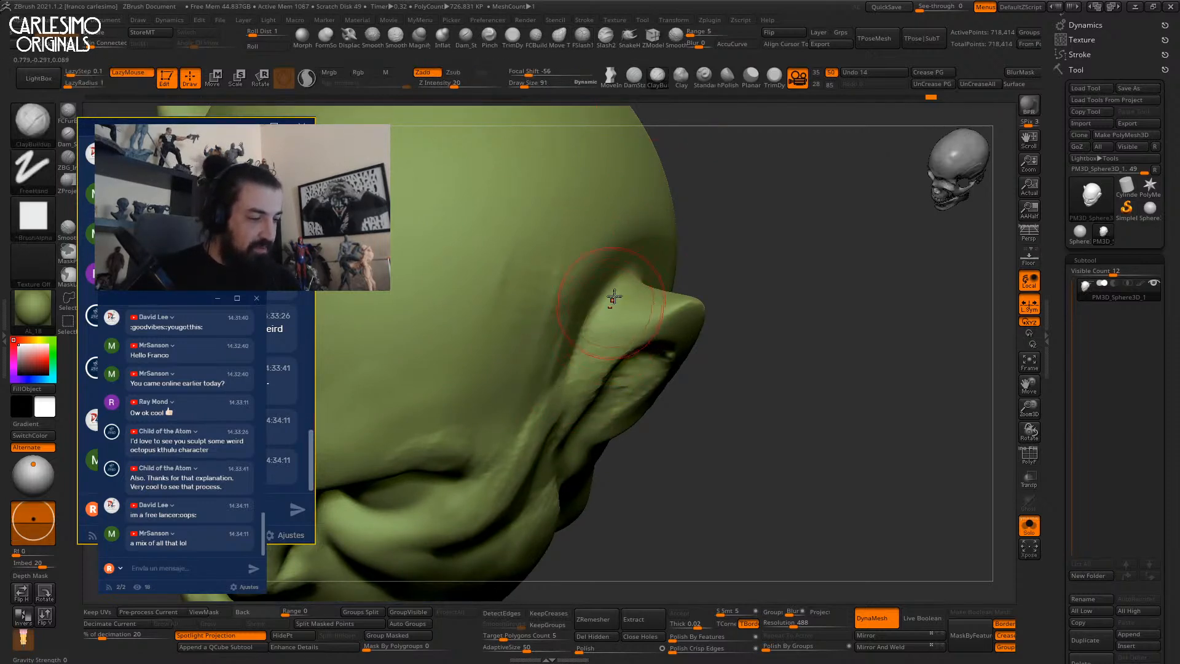
key("b")
key("d")
key("s")
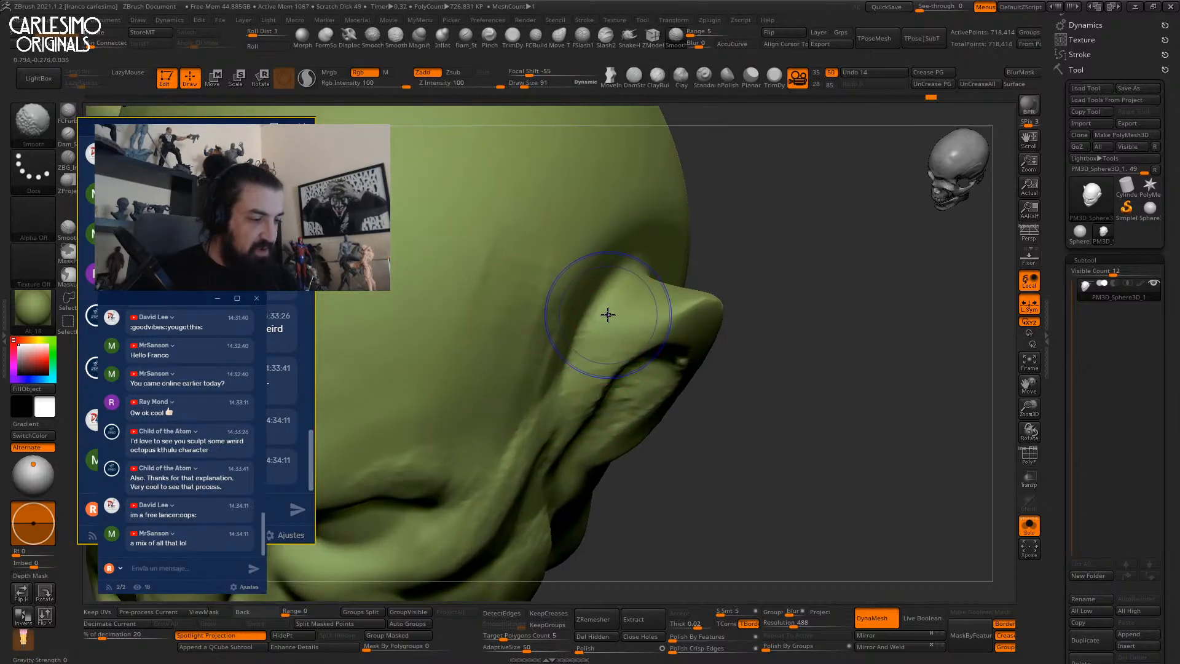
key("shift+f")
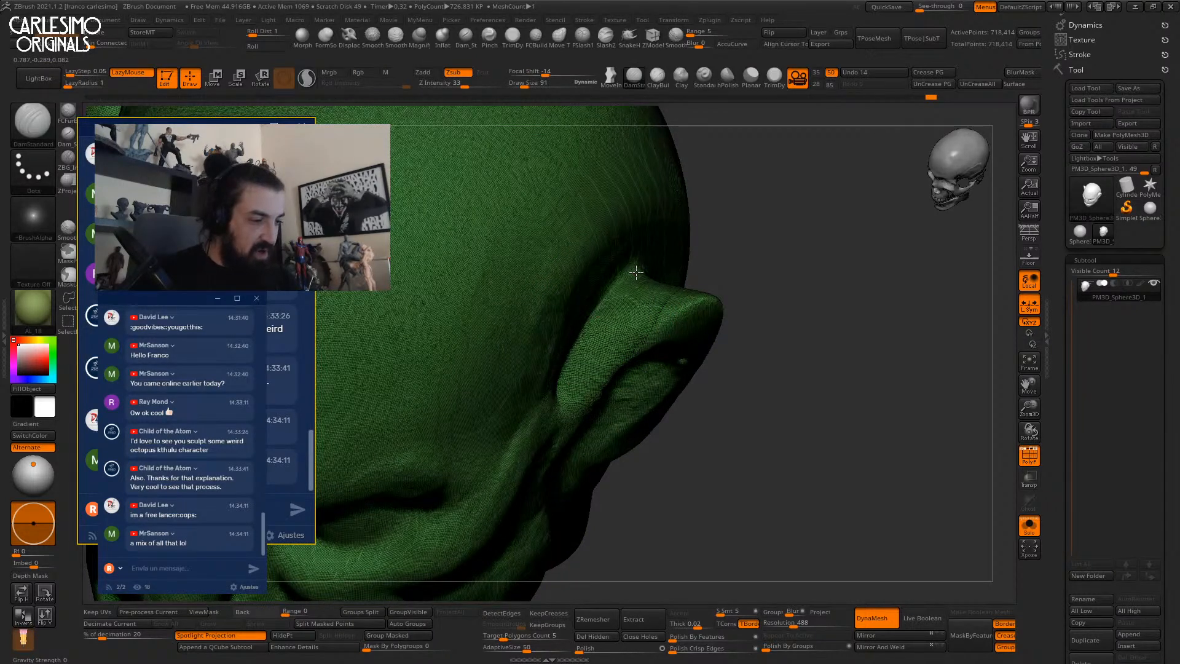
Check the topology with the wireframe and undo the fresh slash stroke on the ear.
key("shift+f")
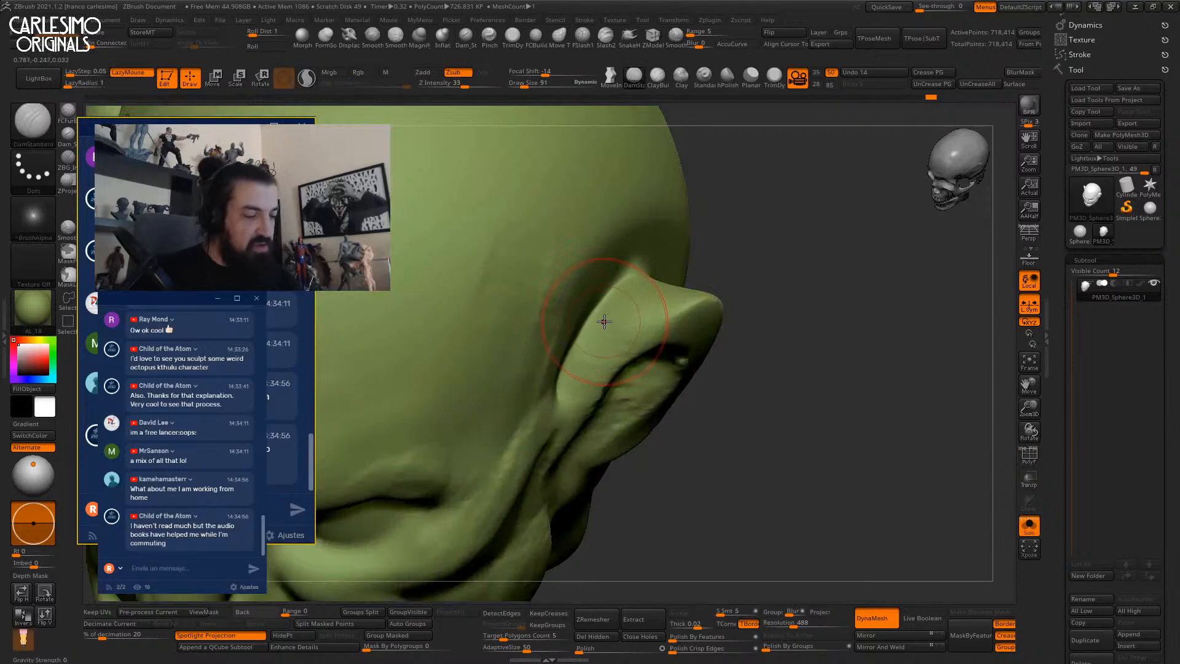
left_click(582, 36)
key("shift+f")
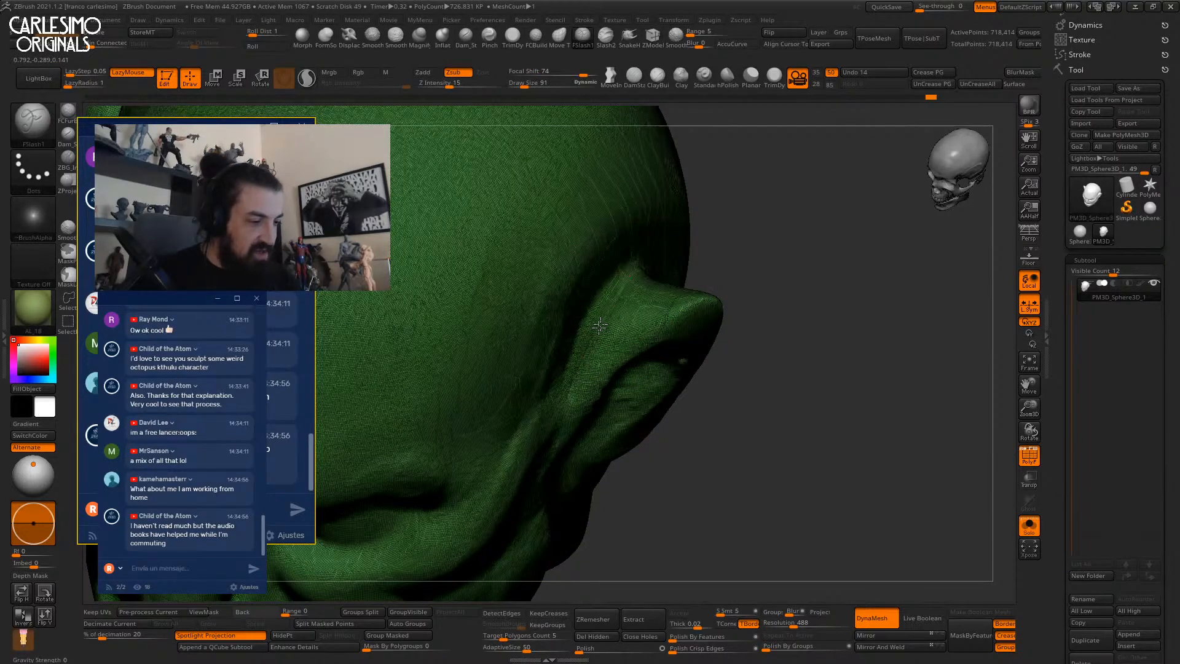
key("shift+f")
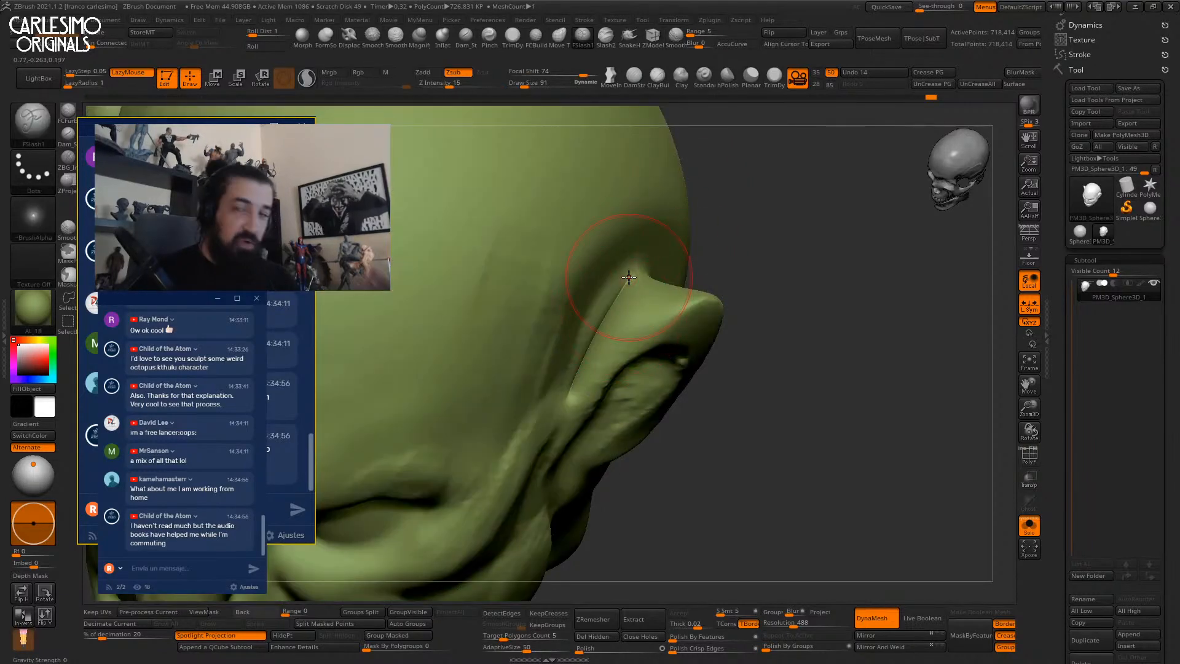
key("ctrl+z")
Add a ClayBuildup bump at draw size 47 beside the ear opening and smooth it.
right_click_drag(621, 328, 604, 324)
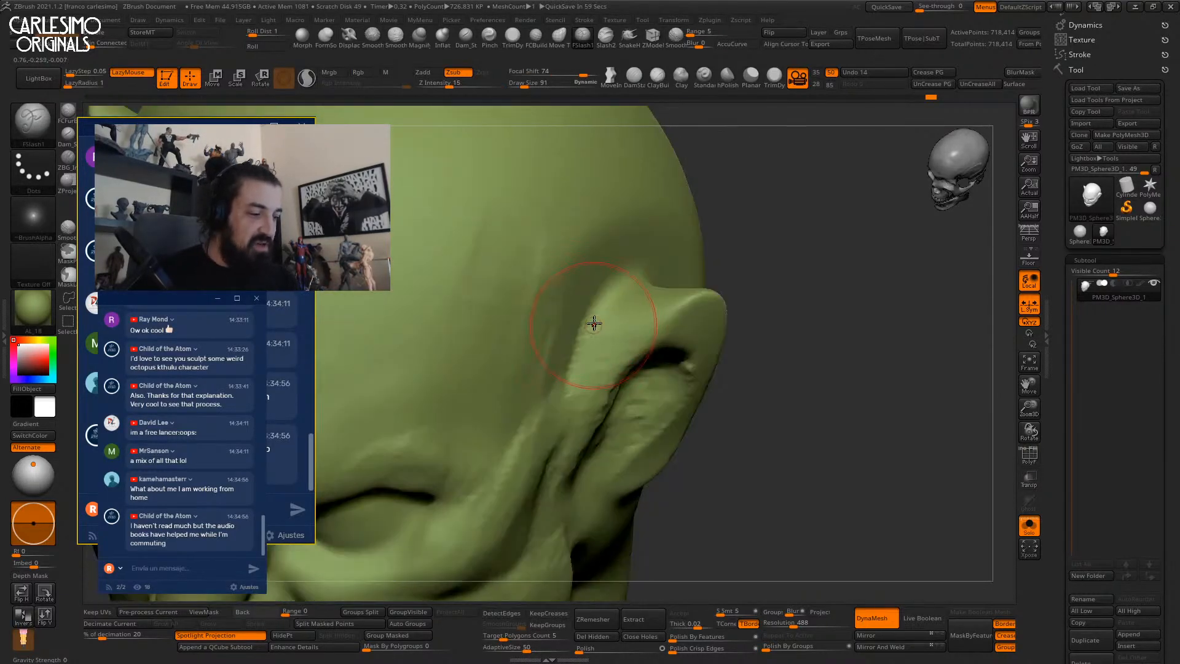
right_click_drag(571, 396, 590, 333)
mouse_move(634, 282)
right_mouse_down()
mouse_move(599, 337)
mouse_move(606, 300)
mouse_move(582, 371)
right_mouse_up()
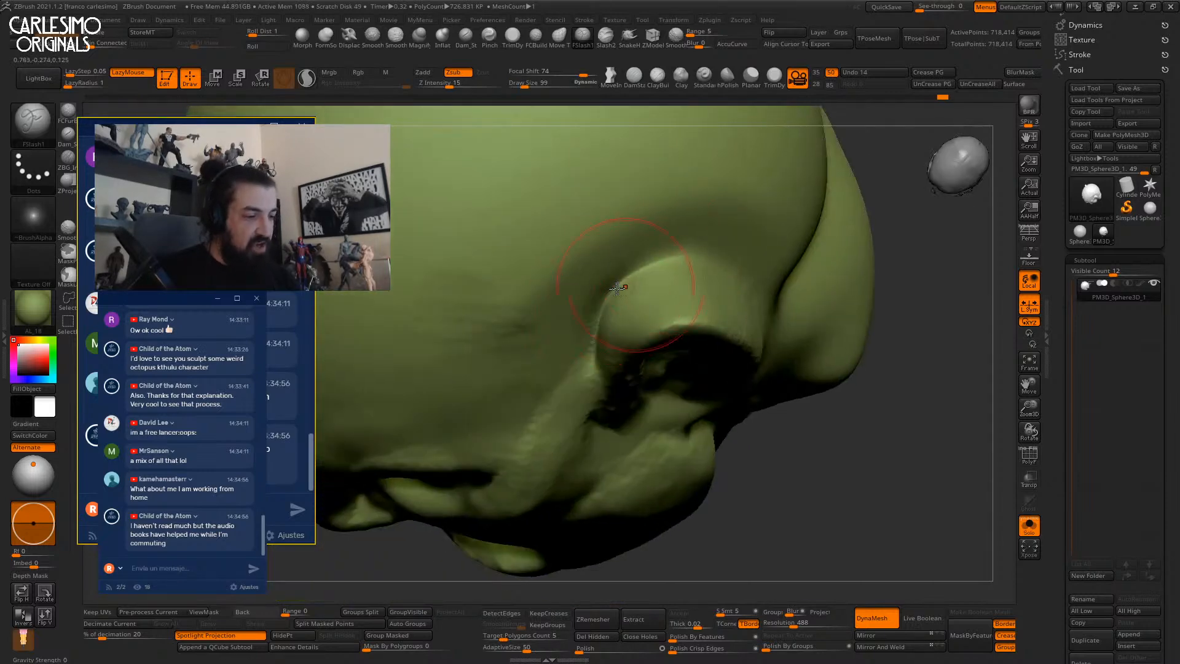
mouse_move(712, 253)
right_mouse_down()
mouse_move(688, 289)
mouse_move(711, 252)
mouse_move(700, 264)
right_mouse_up()
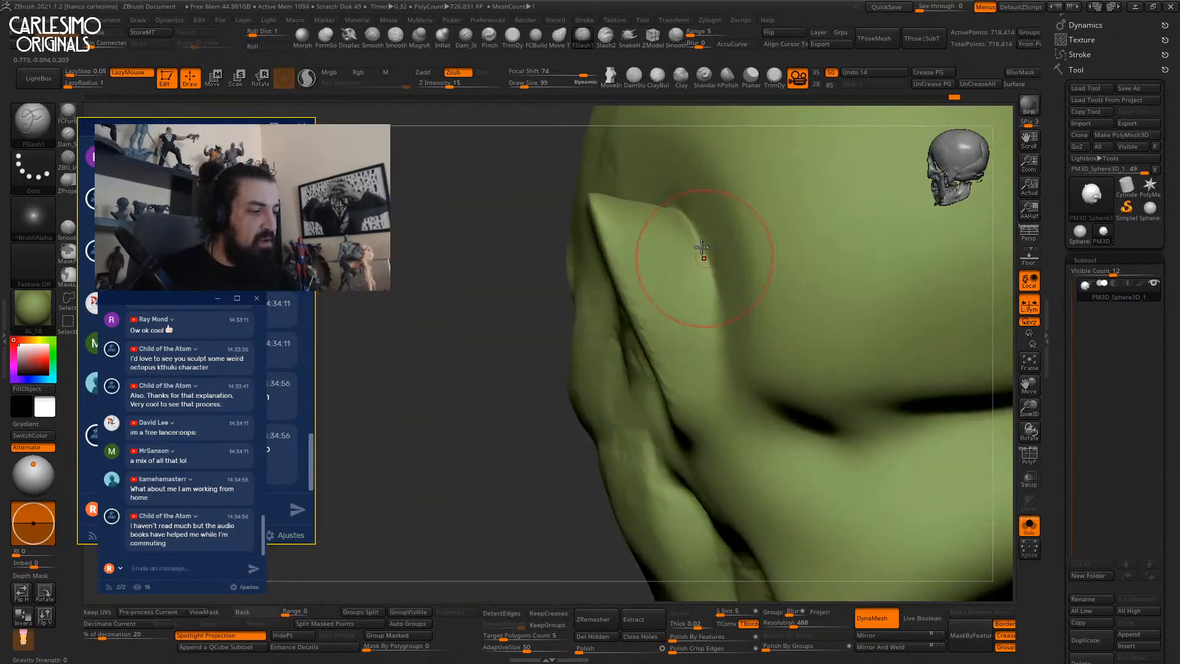
mouse_move(711, 395)
right_mouse_down()
mouse_move(685, 369)
mouse_move(676, 390)
mouse_move(620, 369)
mouse_move(618, 348)
right_mouse_up()
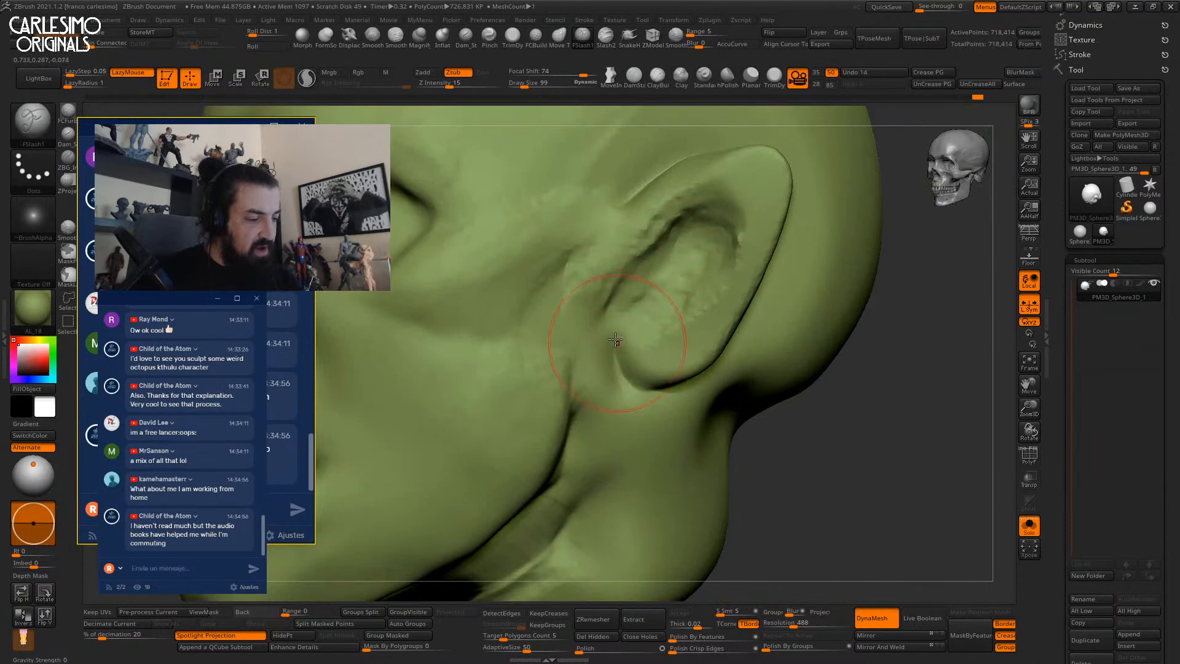
right_click_drag(676, 315, 706, 289)
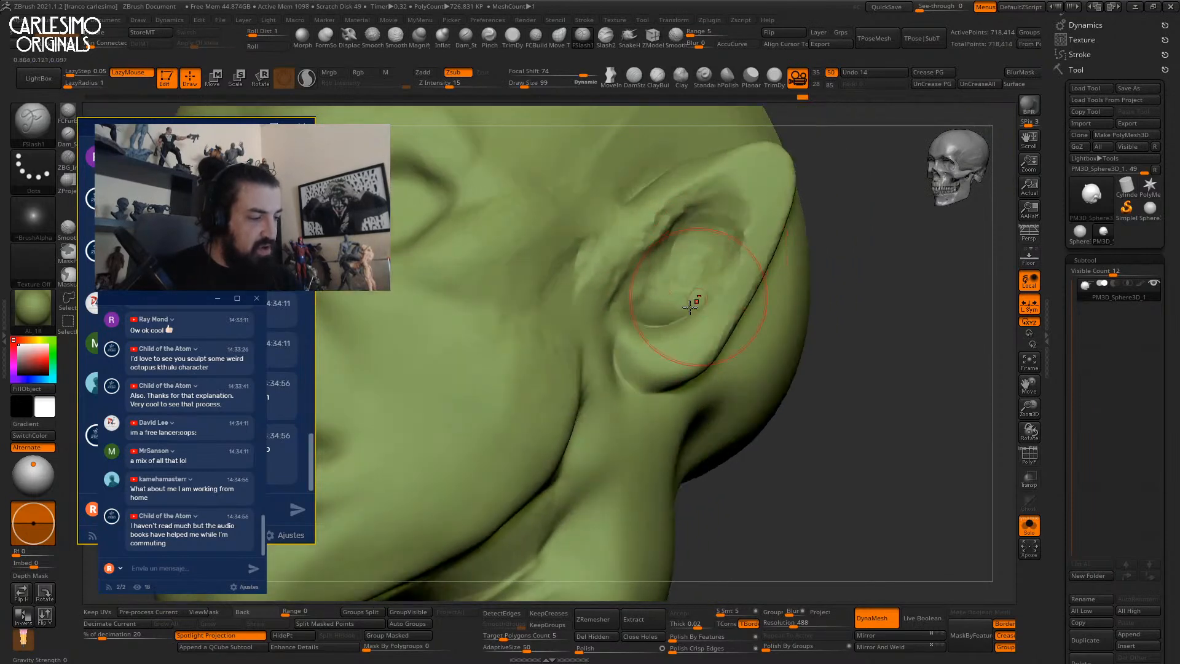
mouse_move(690, 240)
right_mouse_down()
mouse_move(706, 246)
mouse_move(676, 238)
mouse_move(615, 335)
right_mouse_up()
key("b")
key("c")
key("b")
key("space")
left_click_drag(615, 335, 584, 341)
right_click_drag(590, 338, 562, 252)
right_click_drag(562, 251, 654, 295, "shift")
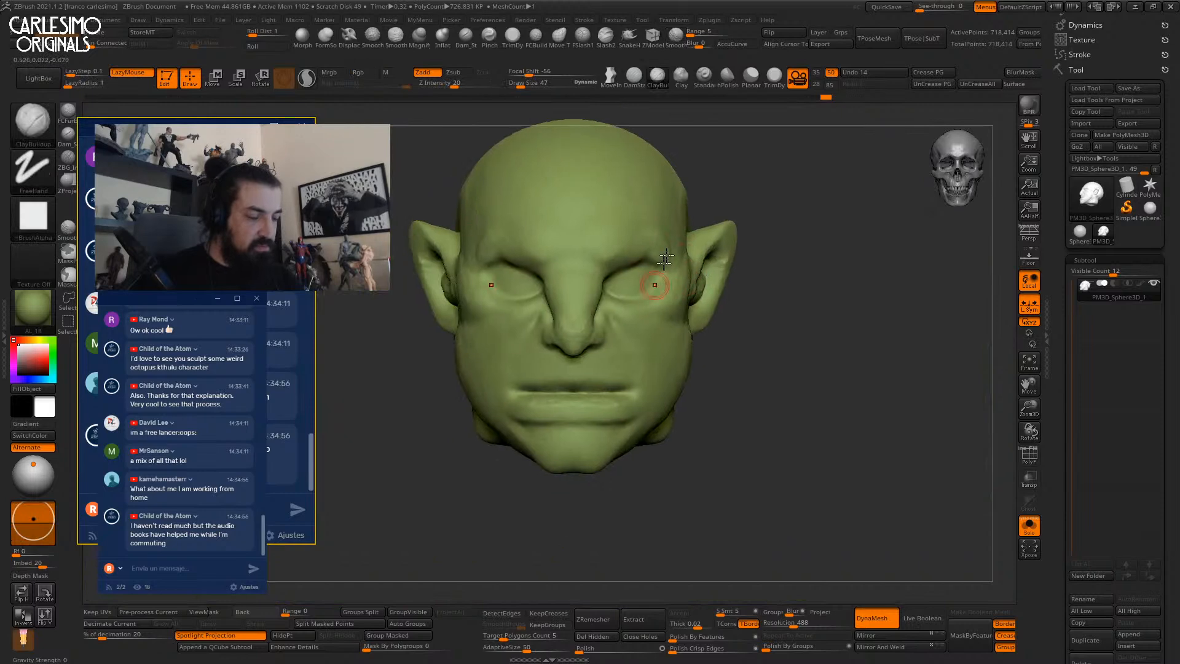
Set the brush alpha to Alpha 01.
left_click(33, 219)
mouse_move(148, 133)
left_mouse_down()
mouse_move(427, 179)
mouse_move(219, 176)
left_mouse_up()
left_click(142, 272)
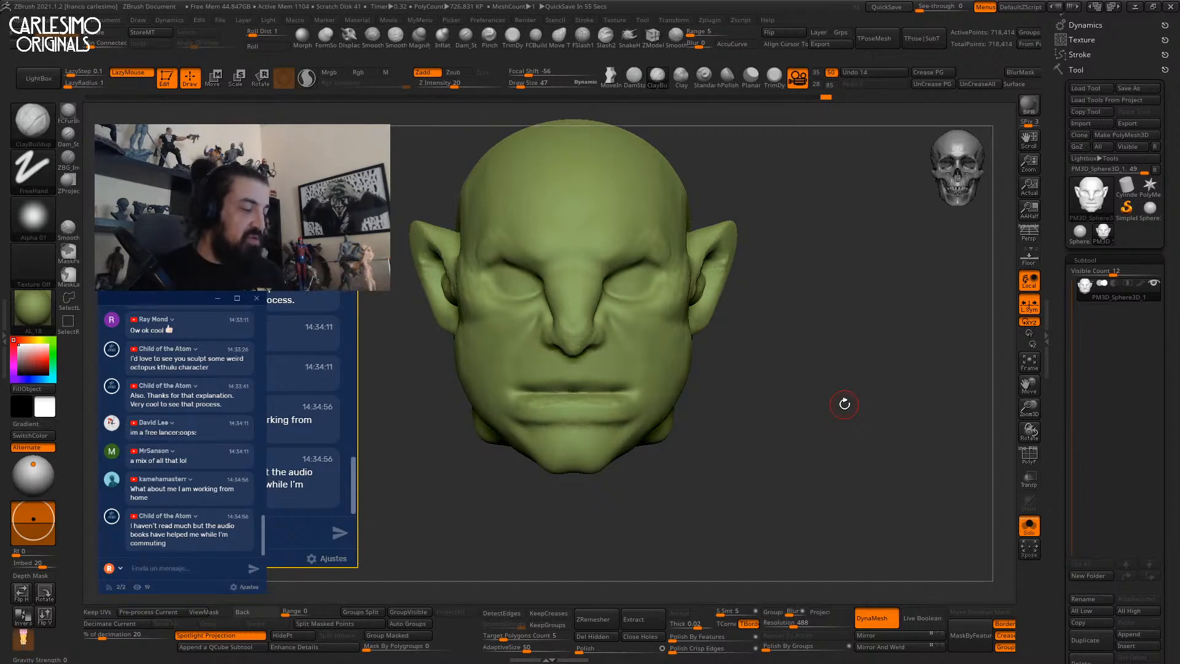
With the Move brush at size 172, then 209, push the temple outward.
left_click_drag(784, 249, 758, 242)
right_click_drag(690, 278, 706, 277)
key("b")
key("m")
key("v")
key("space")
left_click_drag(681, 283, 688, 282)
key("space")
right_click_drag(688, 279, 706, 273, "shift")
From the front view, refine the temples with the Move brush at size 184.
left_click_drag(672, 308, 684, 256)
right_click_drag(684, 247, 688, 284, "alt")
key("space")
left_click_drag(690, 282, 683, 292)
right_click_drag(685, 301, 688, 289, "ctrl")
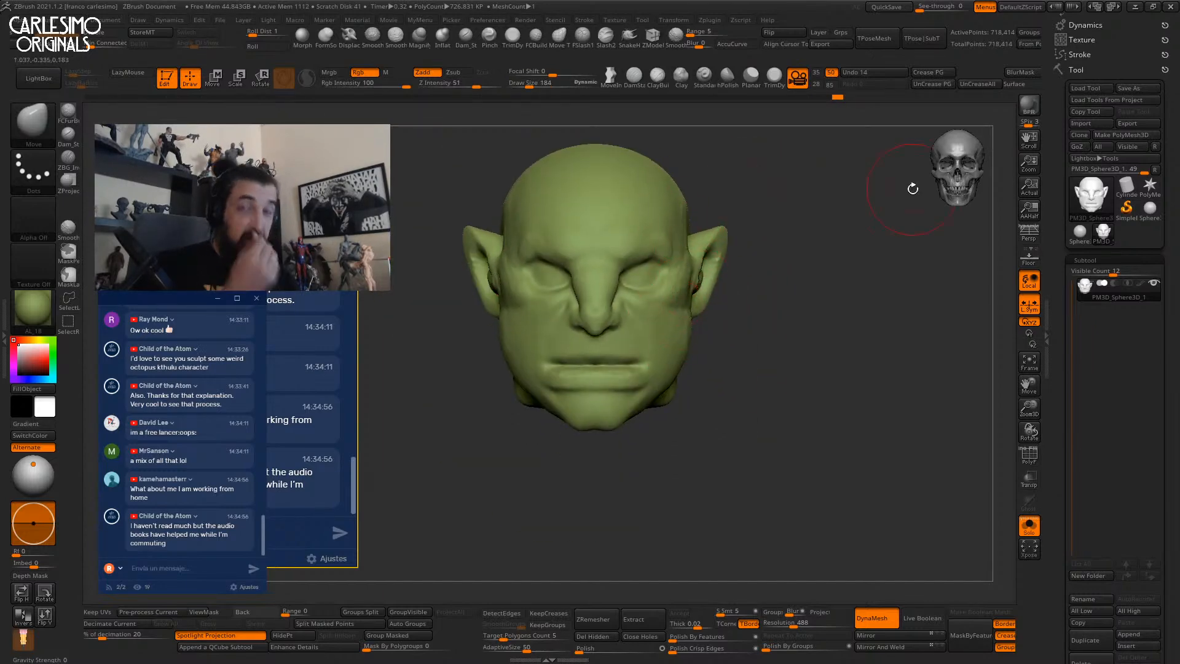
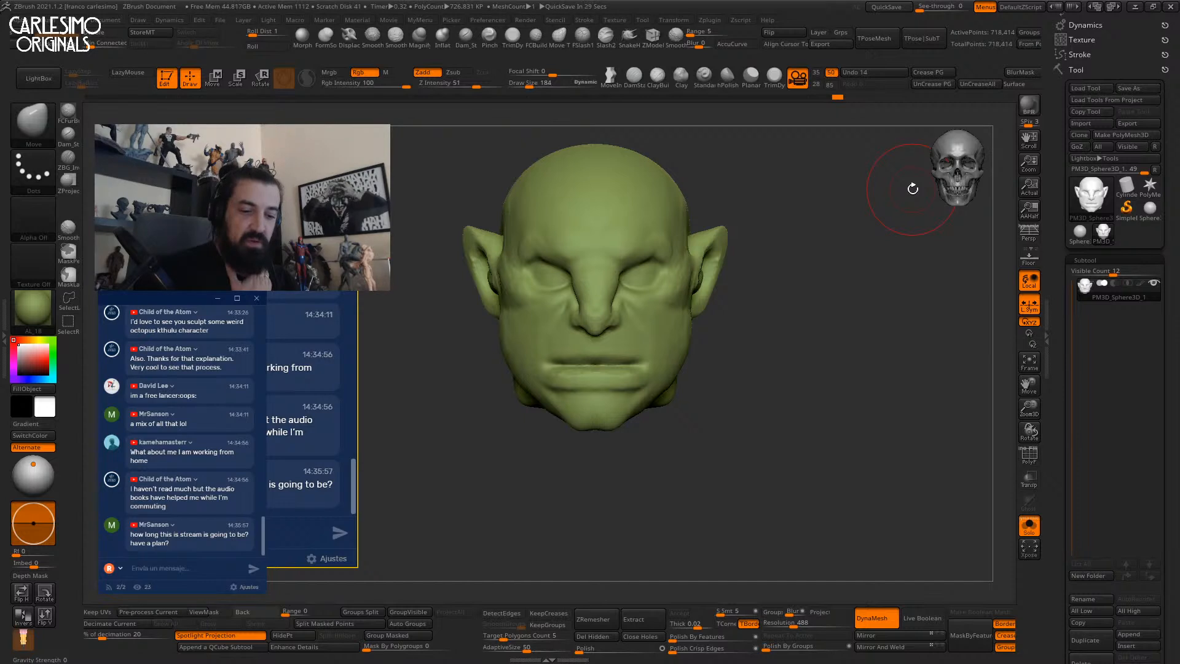
From a three-quarter view, build up the brow ridge above the eye with ClayBuildup.
left_click_drag(748, 309, 736, 313)
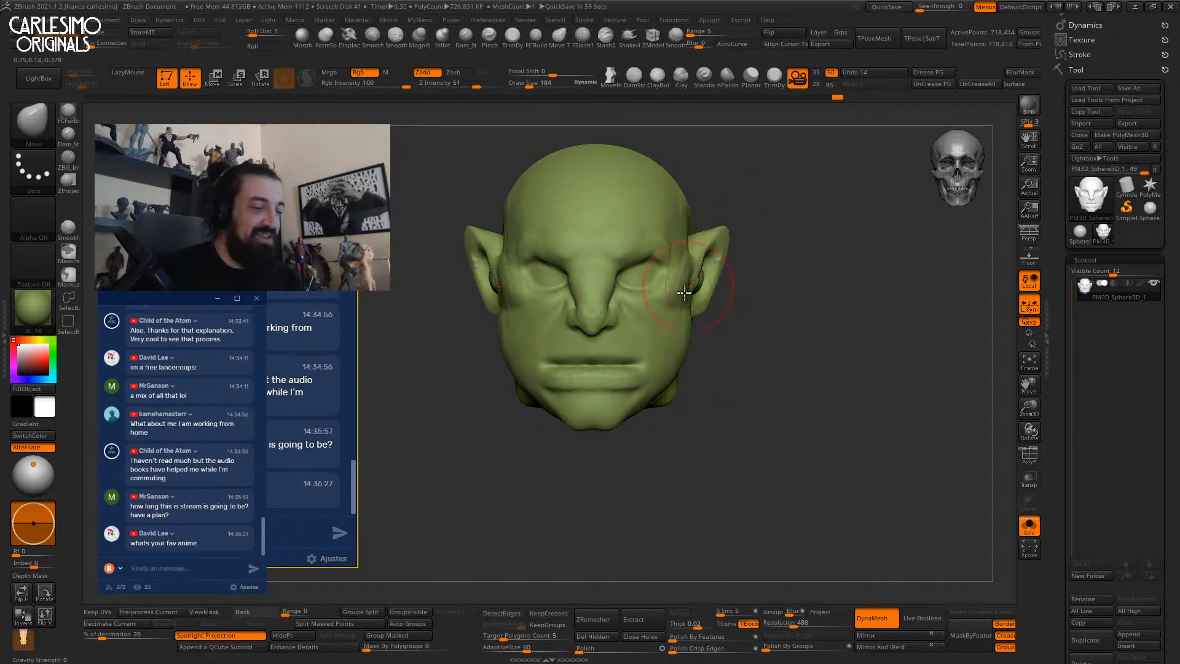
mouse_move(757, 247)
left_mouse_down()
mouse_move(724, 222)
mouse_move(541, 202)
left_mouse_up()
key("b")
key("d")
key("s")
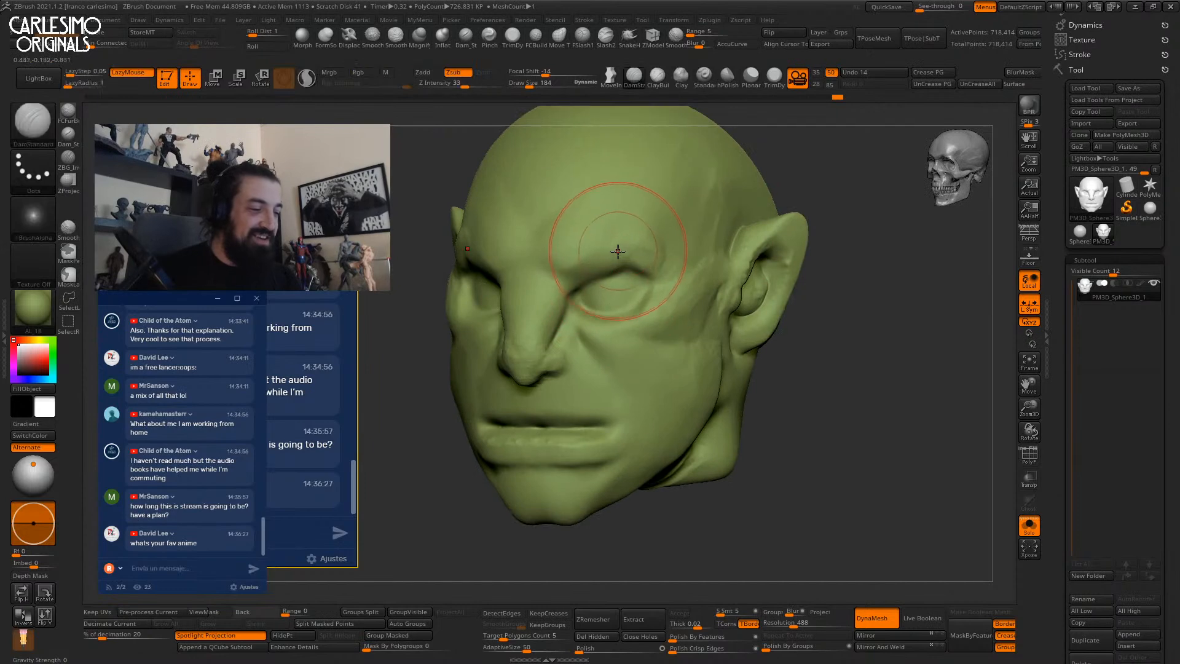
key("b")
key("c")
key("b")
key("space")
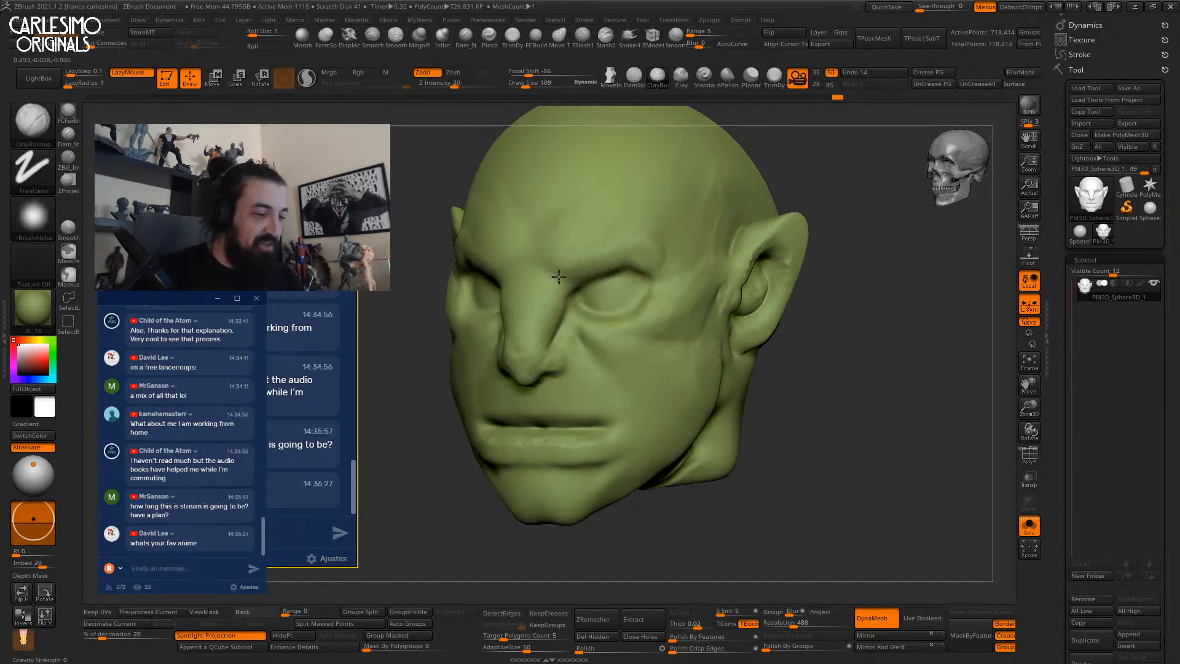
mouse_move(552, 271)
left_mouse_down()
mouse_move(551, 259)
mouse_move(601, 257)
mouse_move(662, 273)
mouse_move(633, 254)
left_mouse_up()
Make the brush smaller and softer, then smooth the brow into the forehead from the front.
key("space")
left_click(563, 74)
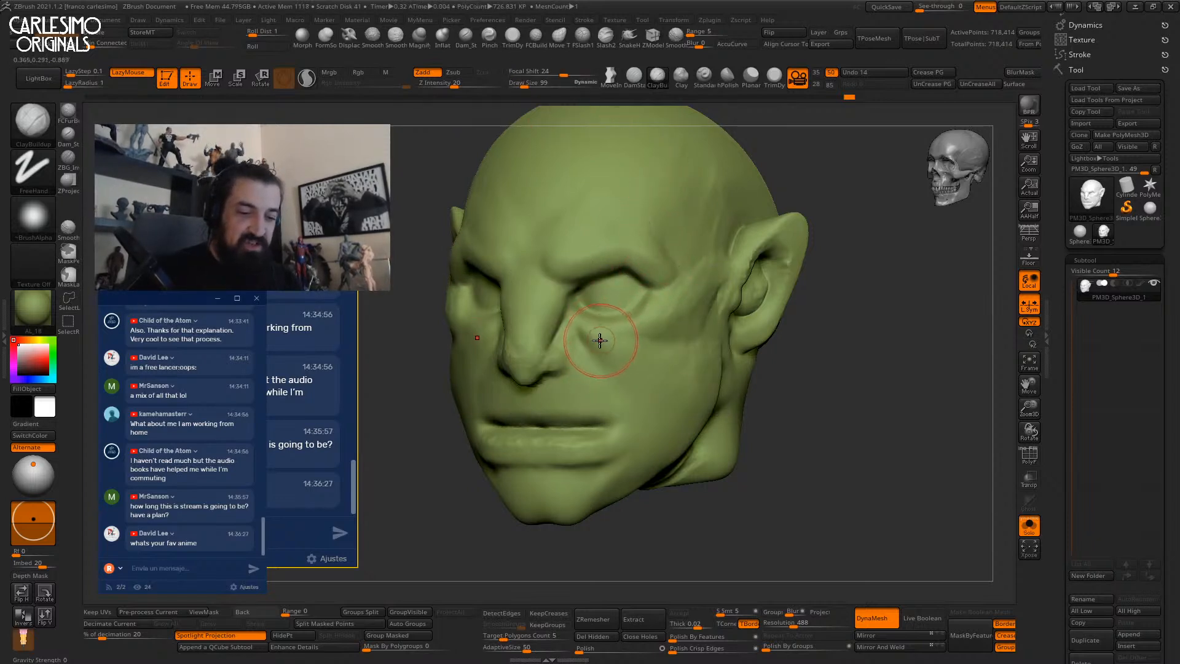
right_click_drag(528, 274, 560, 255)
right_click_drag(561, 255, 586, 285, "alt")
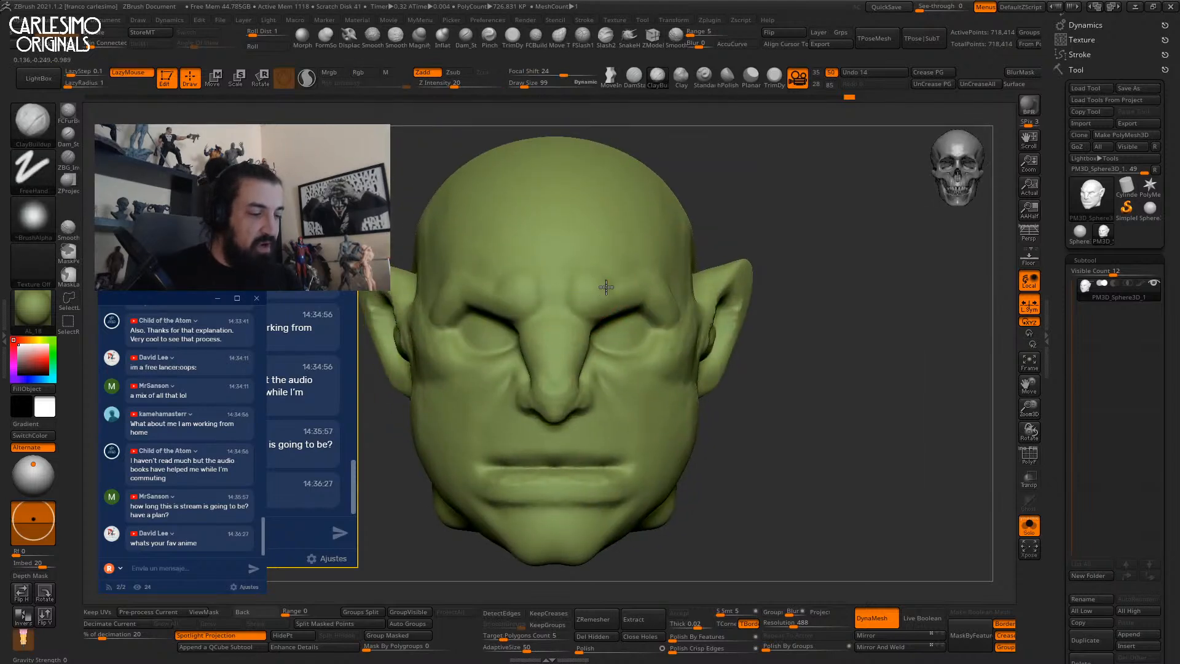
key("shift")
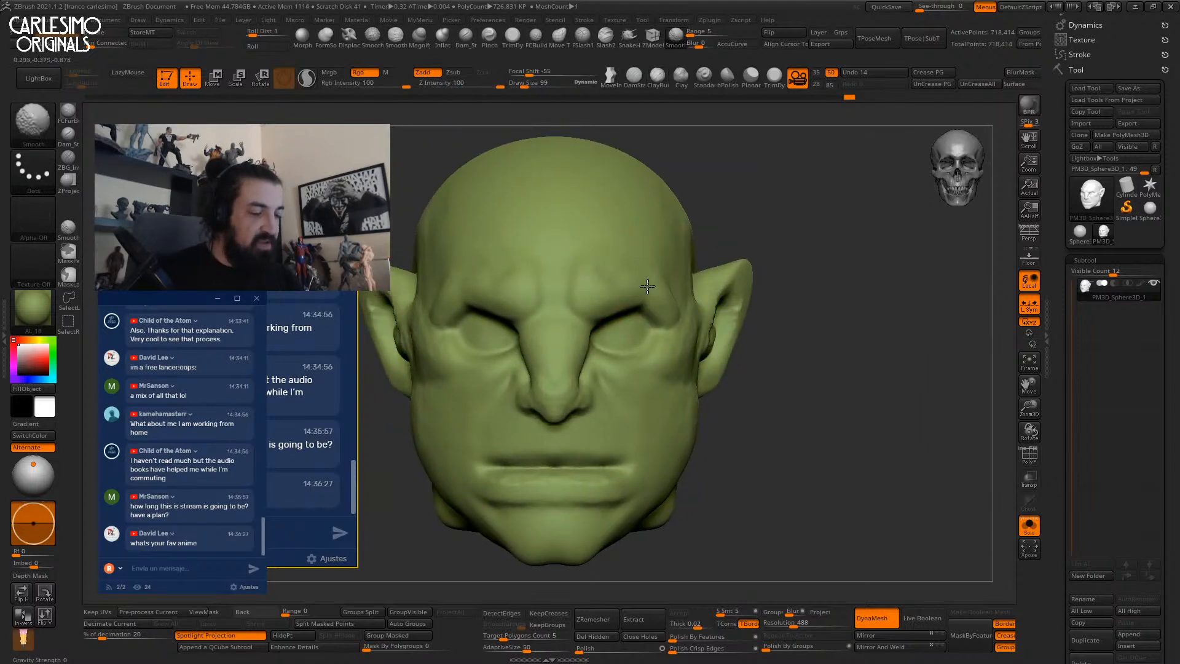
right_click_drag(646, 285, 627, 368, "ctrl")
mouse_move(626, 368)
right_mouse_down("alt")
mouse_move(632, 295)
mouse_move(633, 334)
right_mouse_up("alt")
mouse_move(633, 335)
right_mouse_down()
mouse_move(569, 342)
mouse_move(616, 339)
mouse_move(629, 321)
mouse_move(619, 224)
mouse_move(648, 193)
right_mouse_up()
right_click_drag(624, 295, 626, 249)
Carve the groove between the lips with DamStandard, extending it toward the corners and deepening the upper lip line.
key("b")
key("d")
key("s")
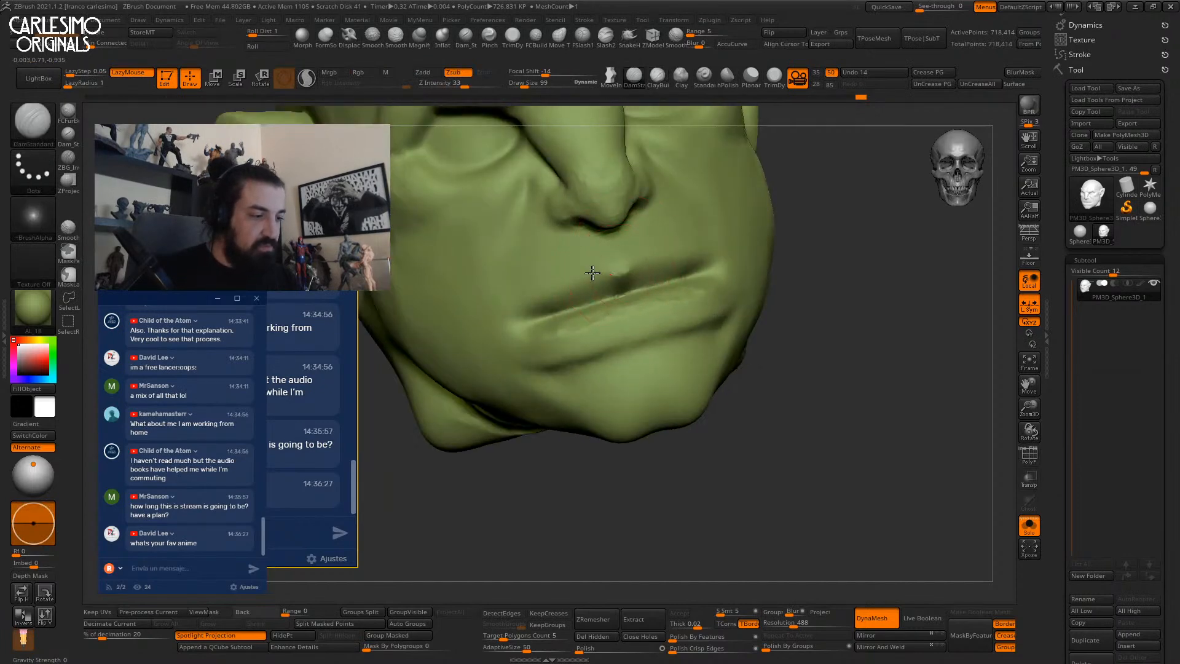
left_click_drag(594, 275, 544, 308)
right_click_drag(568, 274, 611, 274)
key("[")
key("[")
key("[")
key("[")
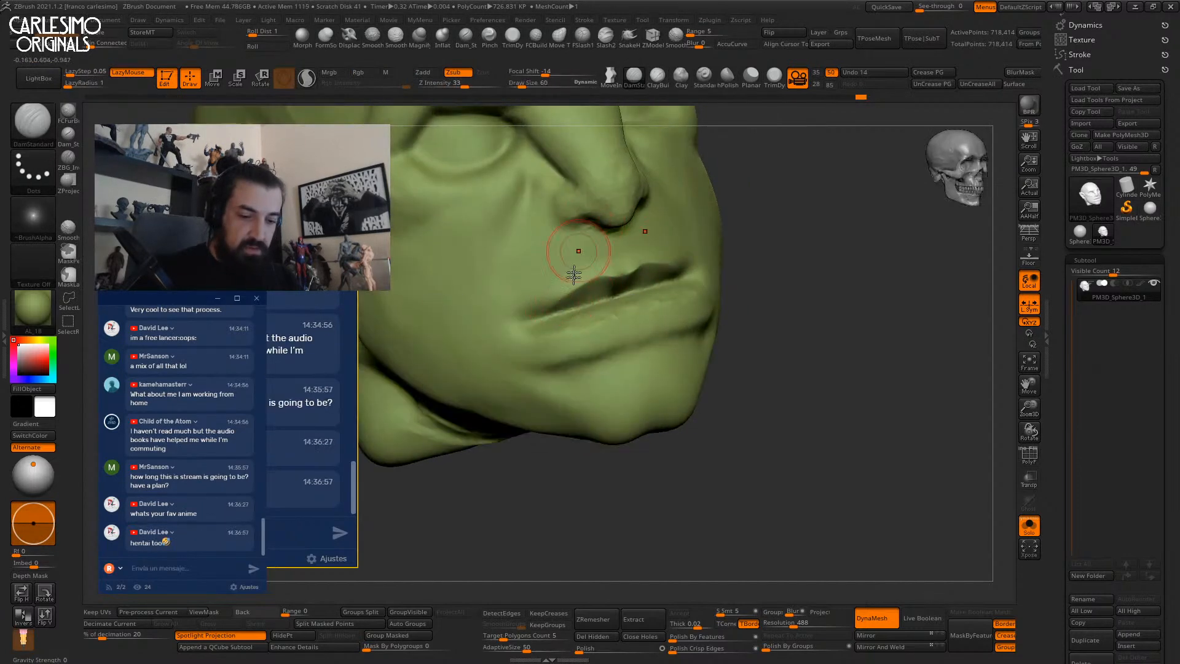
key("[")
key("[")
mouse_move(569, 315)
right_mouse_down()
mouse_move(572, 283)
mouse_move(556, 320)
right_mouse_up()
right_click_drag(556, 320, 561, 335, "ctrl")
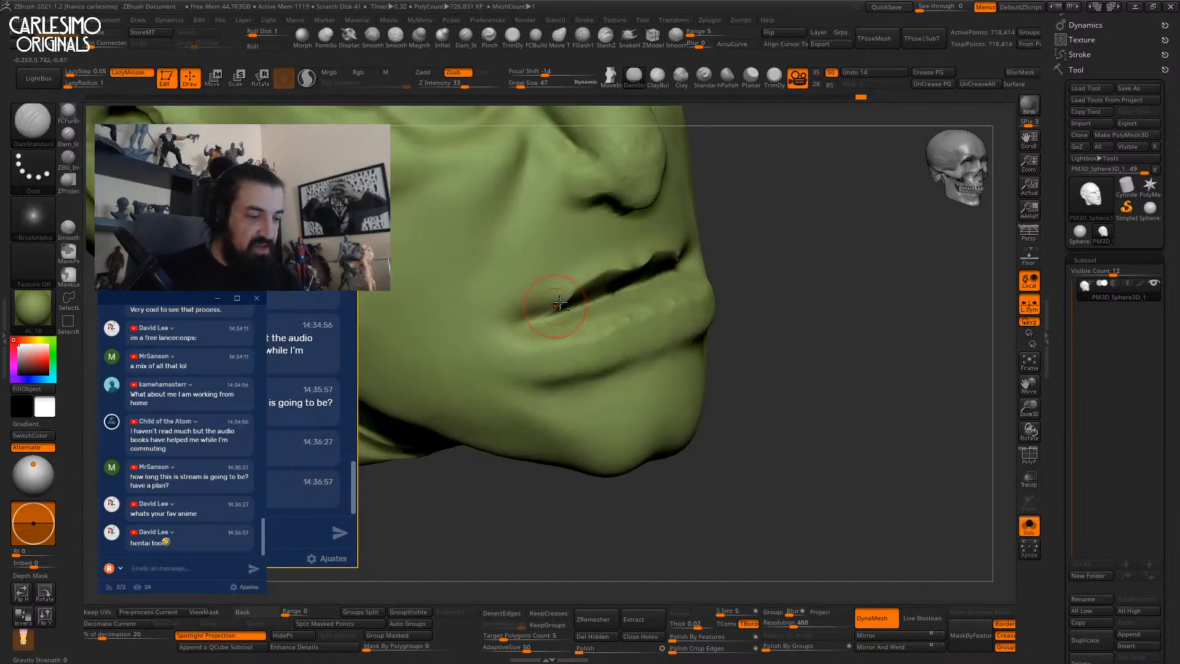
mouse_move(562, 289)
right_mouse_down("shift")
mouse_move(627, 239)
mouse_move(658, 289)
mouse_move(634, 303)
mouse_move(635, 328)
right_mouse_up("shift")
left_click_drag(635, 328, 645, 341)
mouse_move(645, 341)
right_mouse_down()
mouse_move(731, 335)
mouse_move(712, 381)
mouse_move(711, 338)
right_mouse_up()
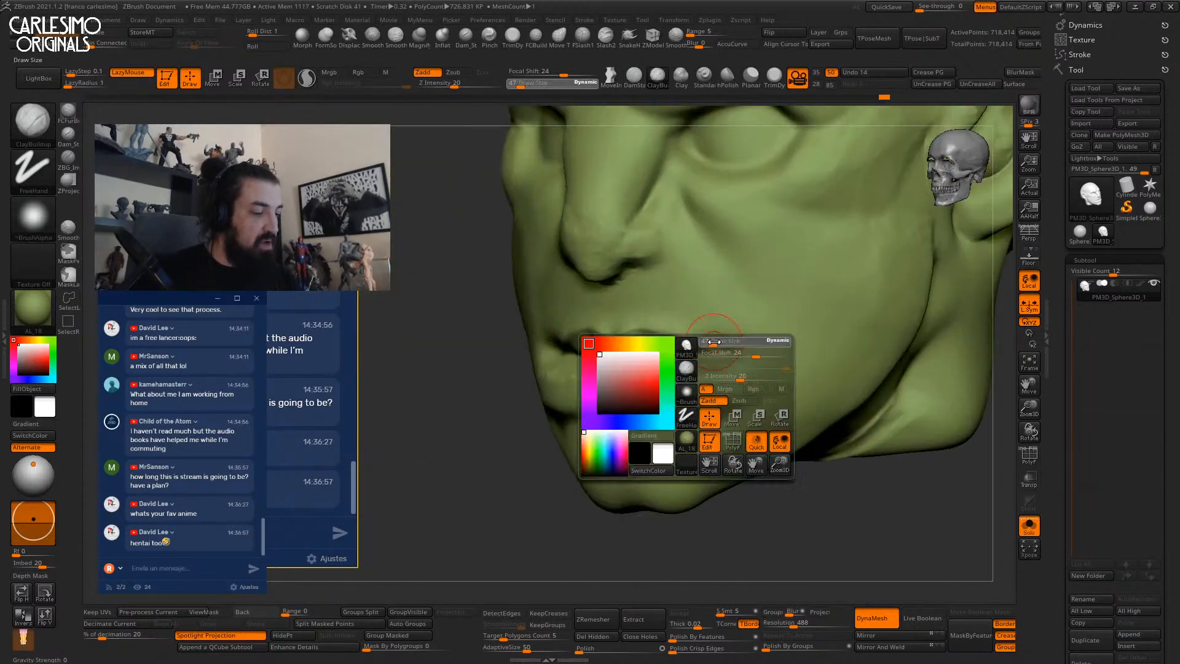
Set the brush size to 67 and smooth the mouth corners, checking from front and profile.
key("space")
left_click_drag(718, 342, 722, 343)
right_click_drag(721, 347, 705, 330)
key("space")
left_click_drag(705, 330, 699, 331)
mouse_move(695, 332)
right_mouse_down()
mouse_move(743, 258)
mouse_move(646, 263)
right_mouse_up()
right_click_drag(624, 304, 564, 372)
key("space")
left_click_drag(590, 323, 595, 322)
mouse_move(562, 326)
left_mouse_down("shift")
mouse_move(584, 307)
mouse_move(556, 328)
left_mouse_up("shift")
right_click_drag(522, 320, 568, 312)
left_click_drag(568, 312, 554, 318, "shift")
mouse_move(553, 319)
right_mouse_down()
mouse_move(608, 313)
mouse_move(600, 274)
mouse_move(614, 242)
right_mouse_up()
right_click_drag(673, 295, 581, 301)
right_click_drag(711, 246, 700, 282, "alt")
Refine the lips with DamStandard at size 74 and smooth them, inspecting from several angles.
key("b")
key("c")
key("b")
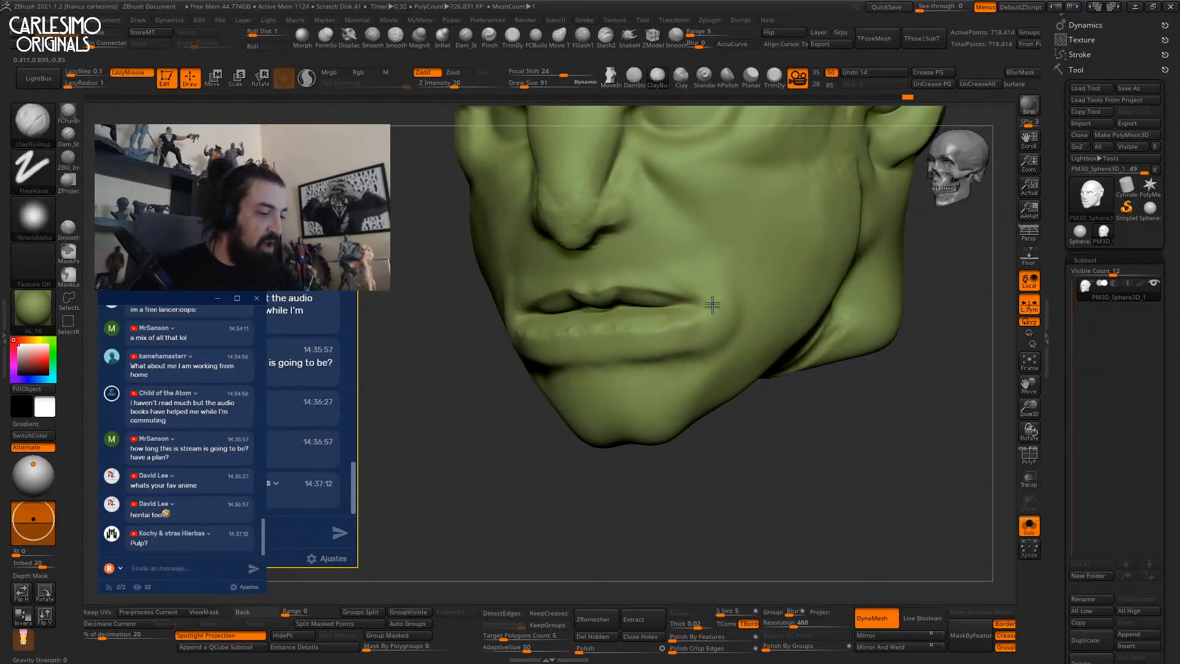
right_click_drag(712, 324, 705, 258)
mouse_move(535, 276)
right_mouse_down()
mouse_move(616, 303)
mouse_move(589, 270)
mouse_move(705, 201)
mouse_move(669, 218)
right_mouse_up()
key("b")
key("d")
key("s")
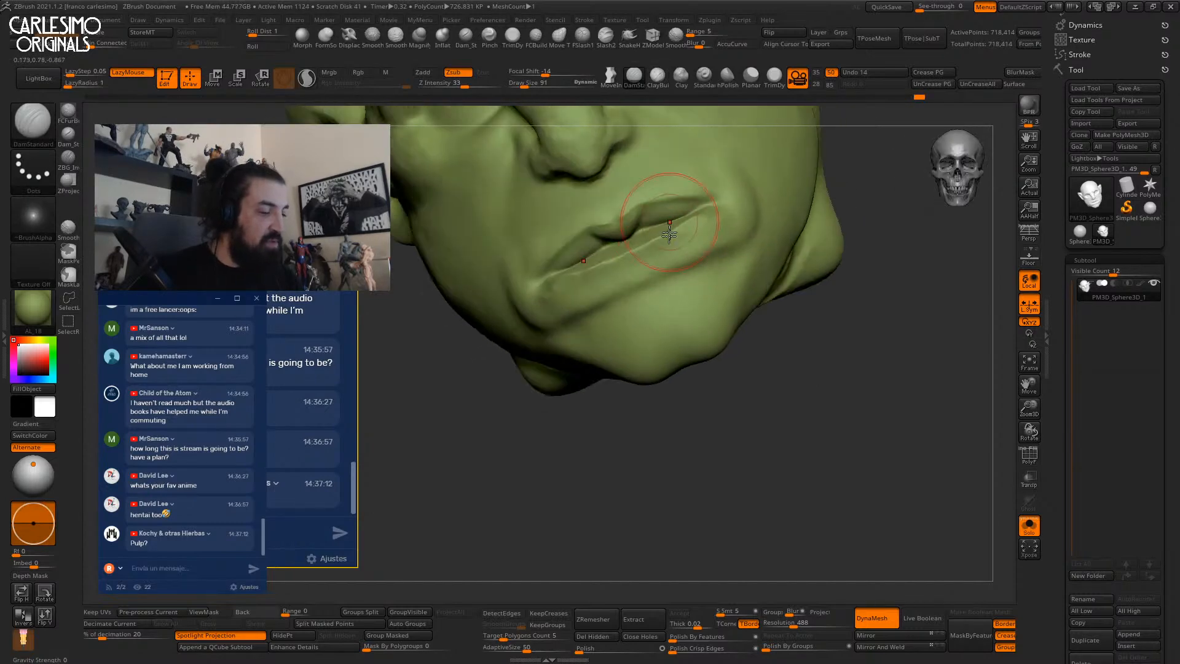
key("space")
left_click_drag(648, 284, 642, 284)
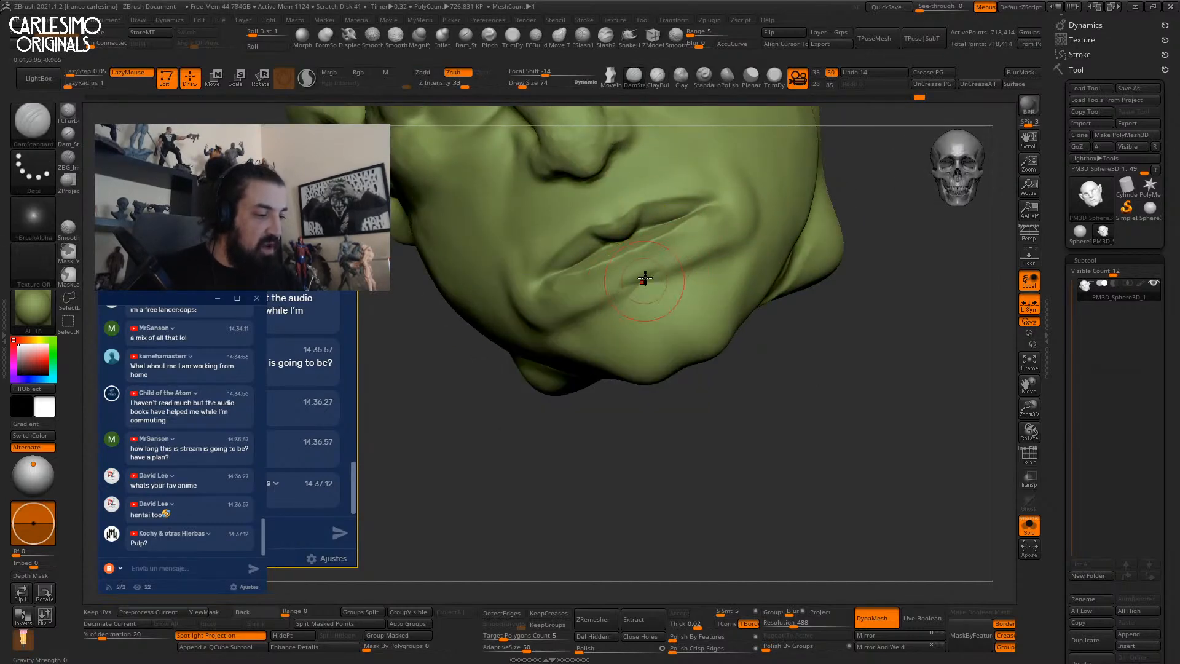
key("shift")
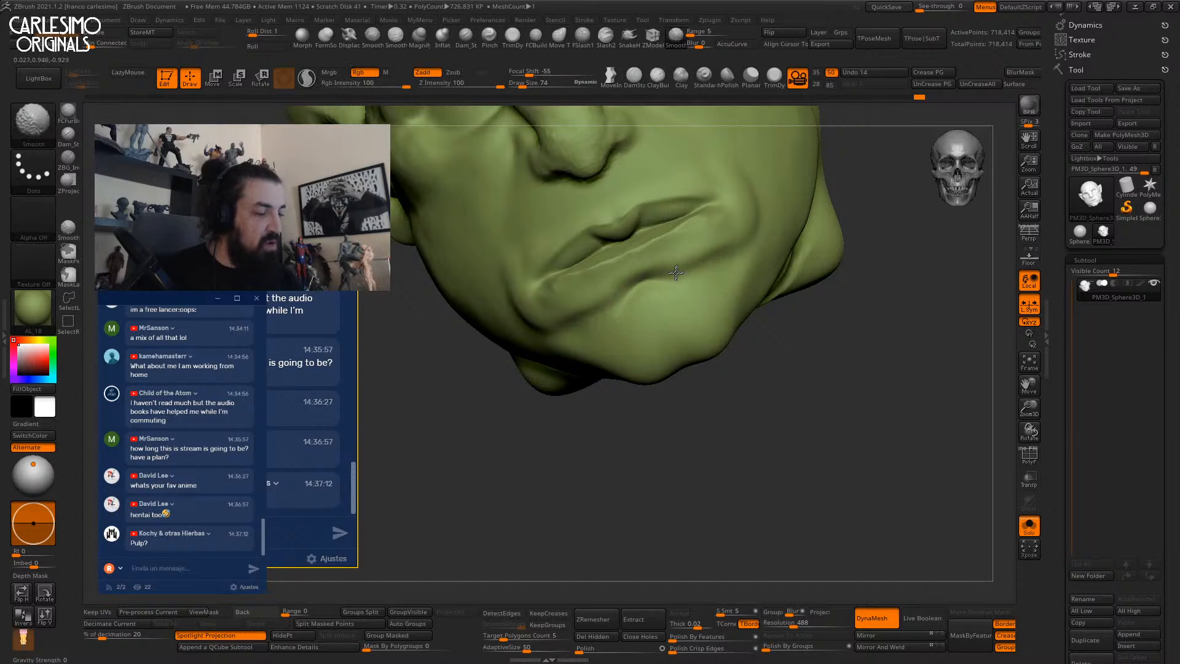
right_click_drag(684, 267, 702, 256)
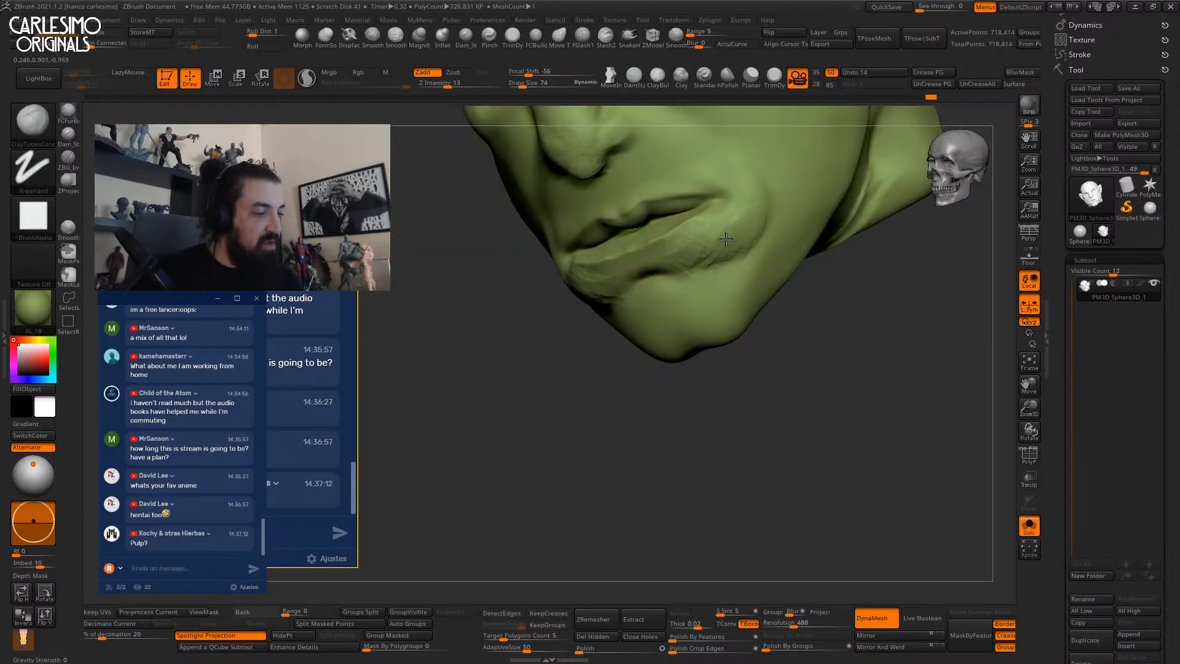
mouse_move(691, 243)
right_mouse_down()
mouse_move(692, 232)
mouse_move(680, 242)
mouse_move(702, 277)
mouse_move(694, 211)
right_mouse_up()
key("shift")
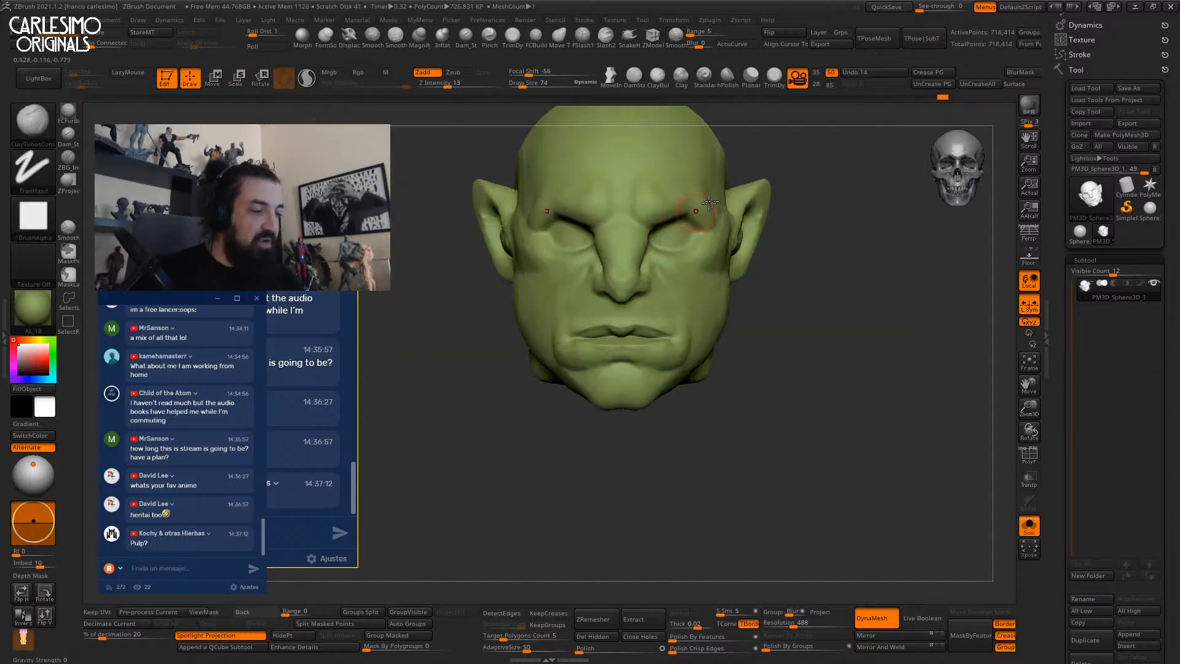
Open LightBox's Brush library, browse the MyBrush folder and load the TeethA insert brush.
key("comma")
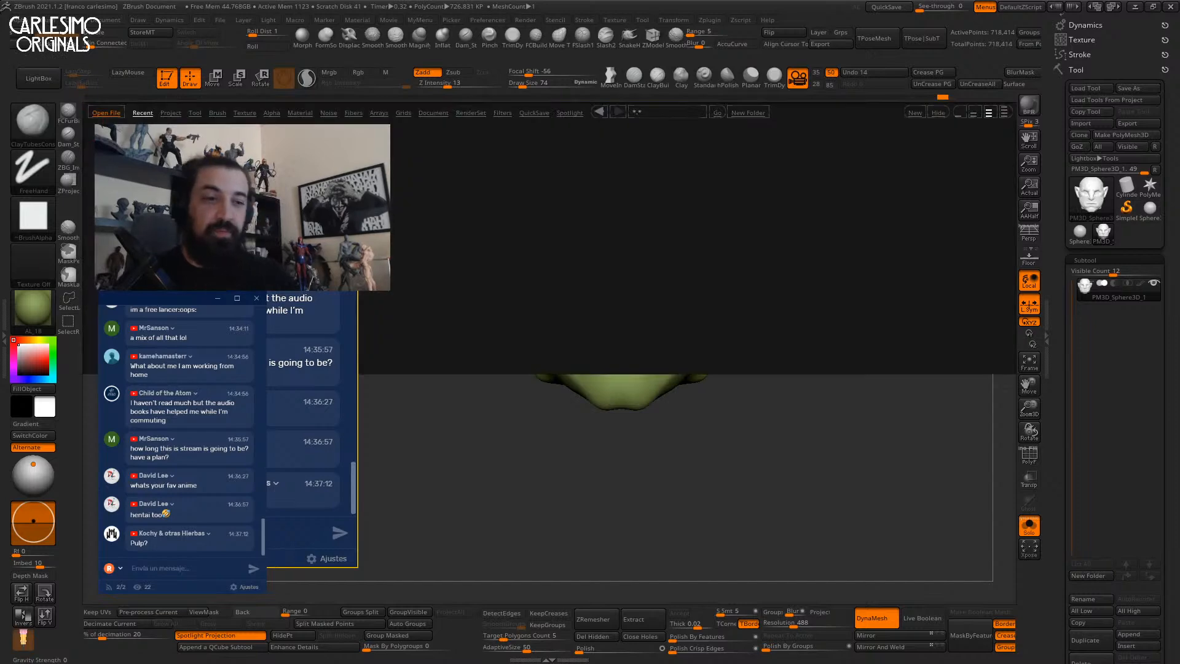
left_click(216, 113)
left_click_drag(235, 151, 196, 165)
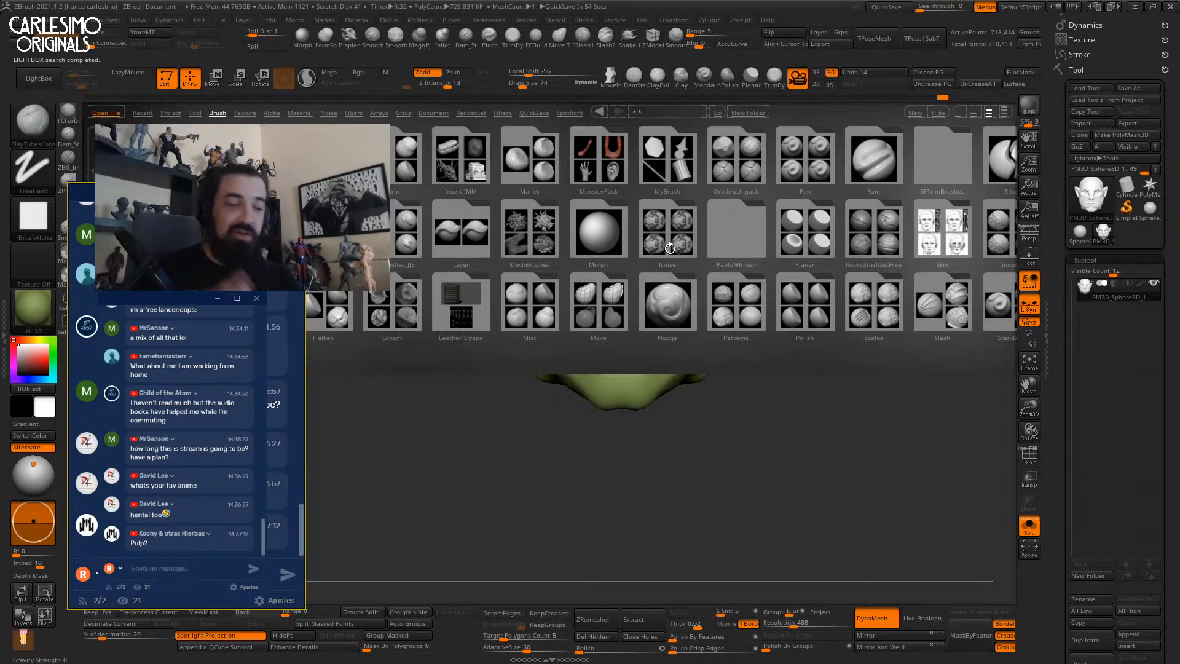
scroll(788, 194, "right", 5)
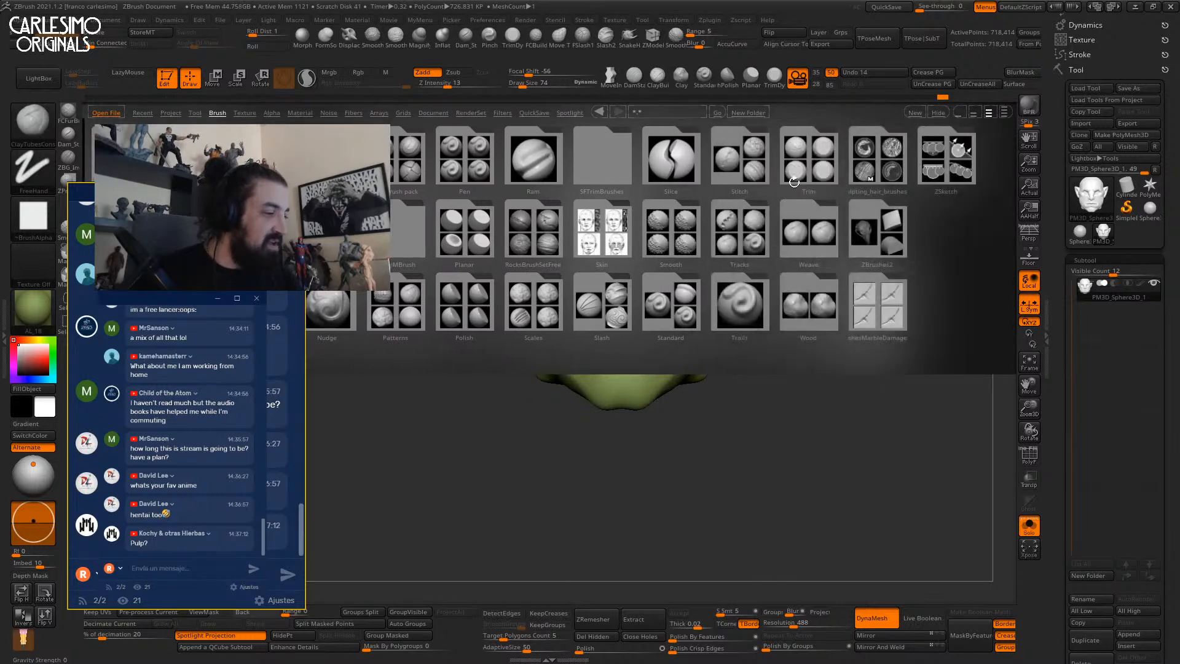
scroll(801, 180, "left", 5)
left_click(669, 165)
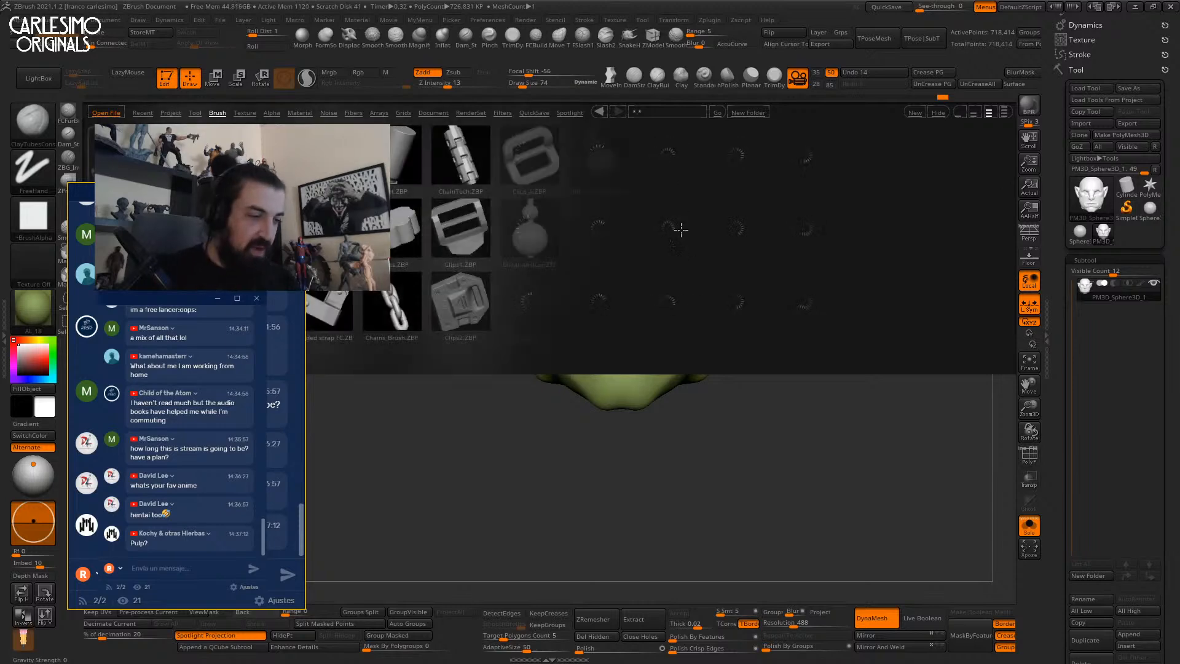
scroll(674, 265, "right", 6)
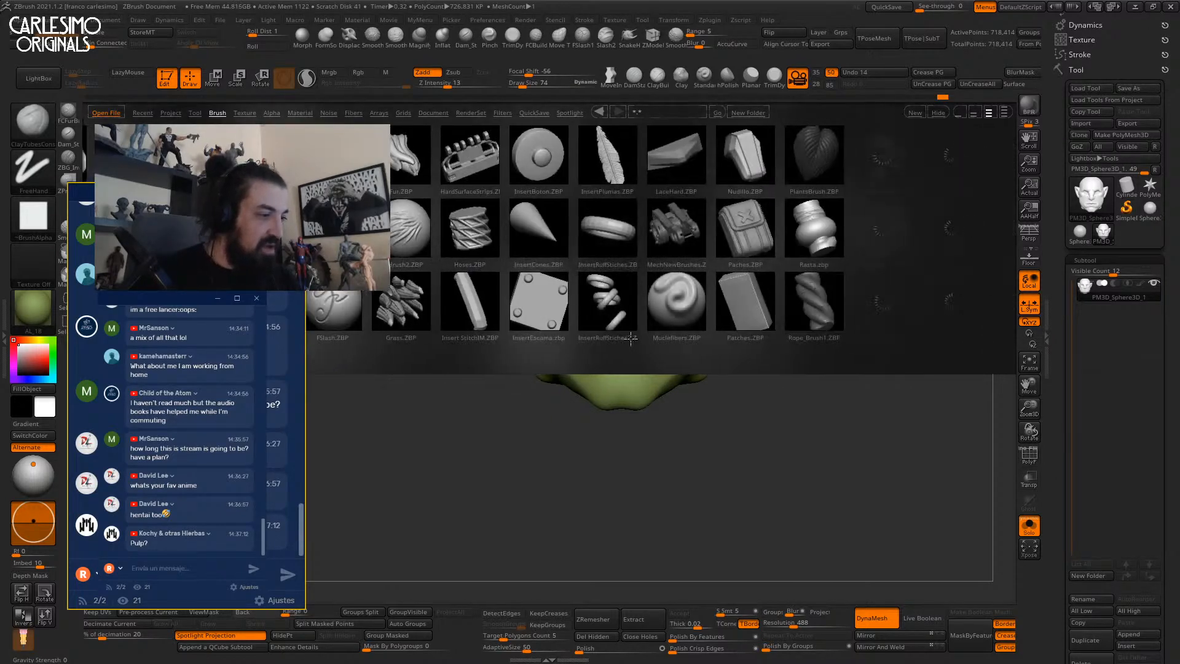
scroll(674, 259, "right", 3)
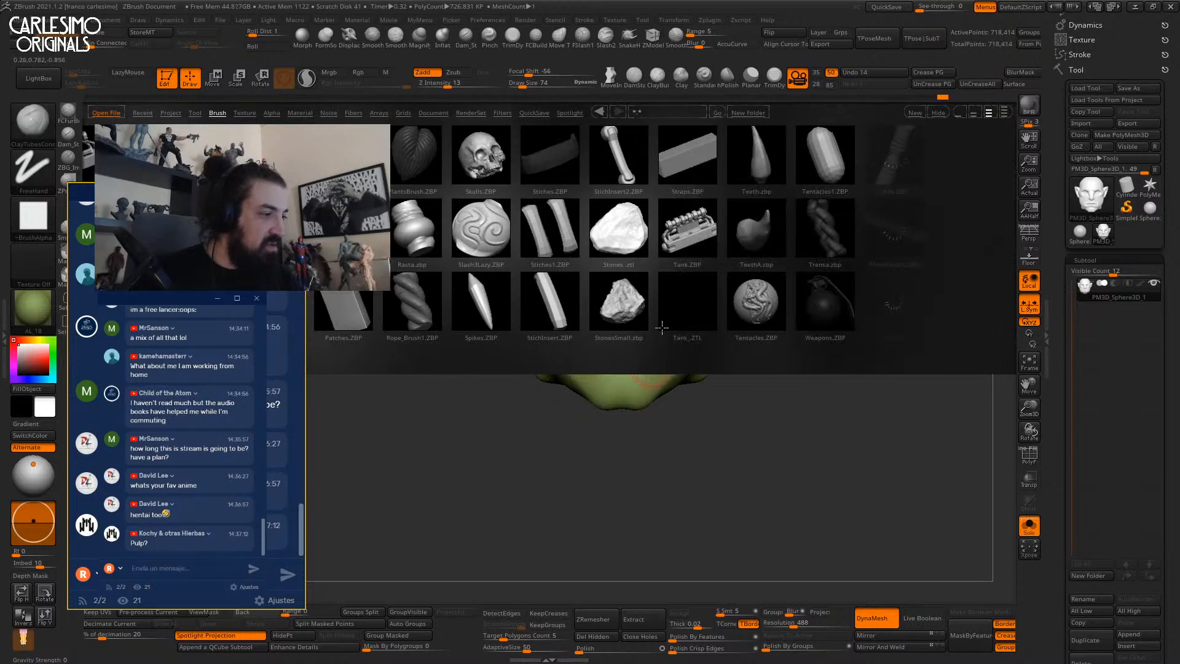
double_click(752, 240)
Insert mirrored TeethA tusks below the lower lip and rotate them into place with the gizmo.
right_click_drag(658, 352, 663, 450, "ctrl")
left_click_drag(654, 370, 655, 436)
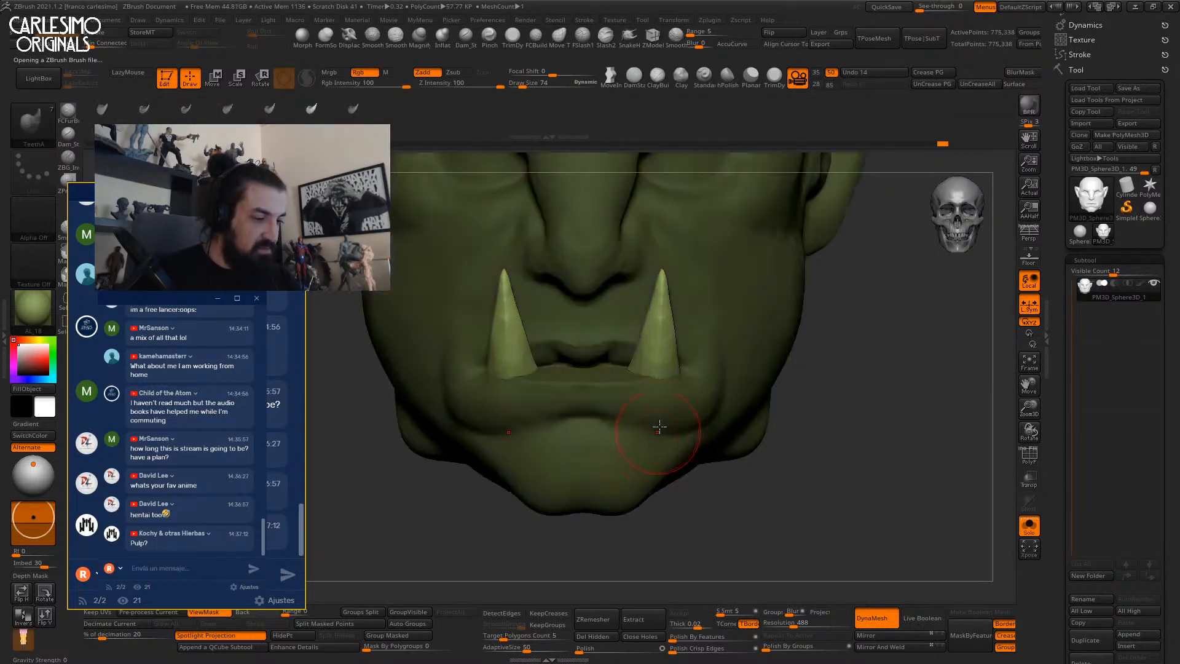
key("f")
key("w")
left_click_drag(670, 380, 669, 387)
right_click_drag(669, 389, 667, 491, "ctrl")
left_click_drag(657, 416, 701, 393)
left_click_drag(709, 335, 716, 331)
Adjust the tusks from side and front, split them into their own subtool and reselect the head.
right_click_drag(716, 332, 713, 284, "ctrl")
right_click_drag(713, 284, 614, 301)
right_click_drag(705, 375, 789, 374)
right_click_drag(789, 373, 788, 430, "ctrl")
left_click_drag(691, 369, 701, 351)
right_click_drag(703, 307, 702, 254, "ctrl")
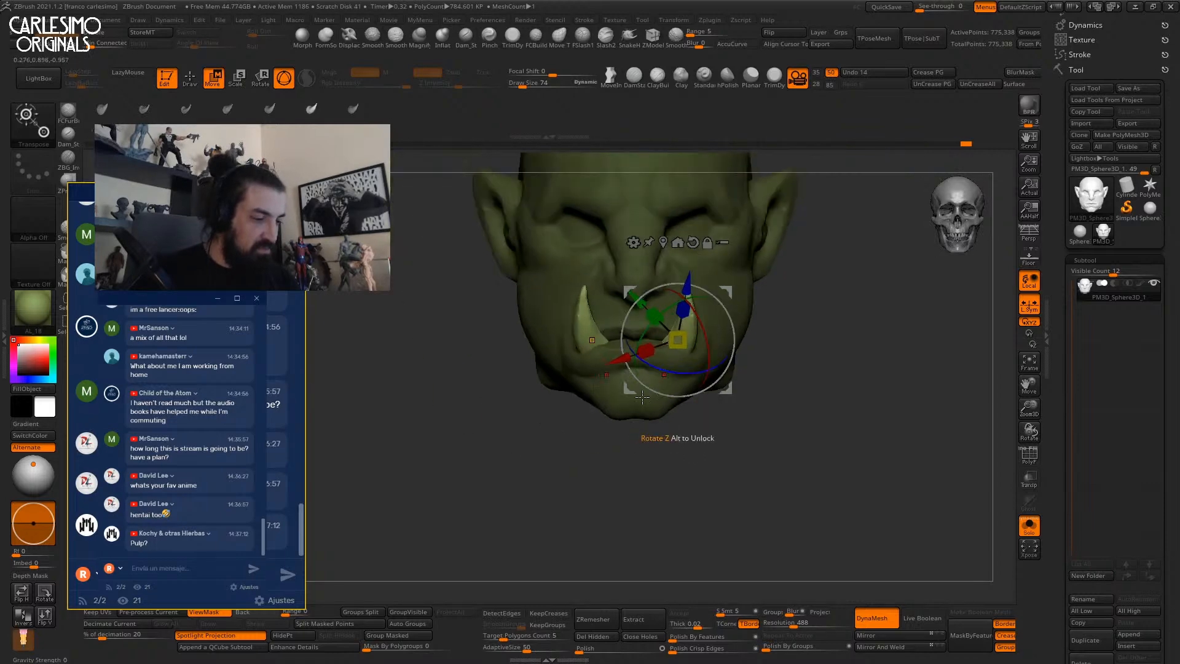
left_click(346, 617)
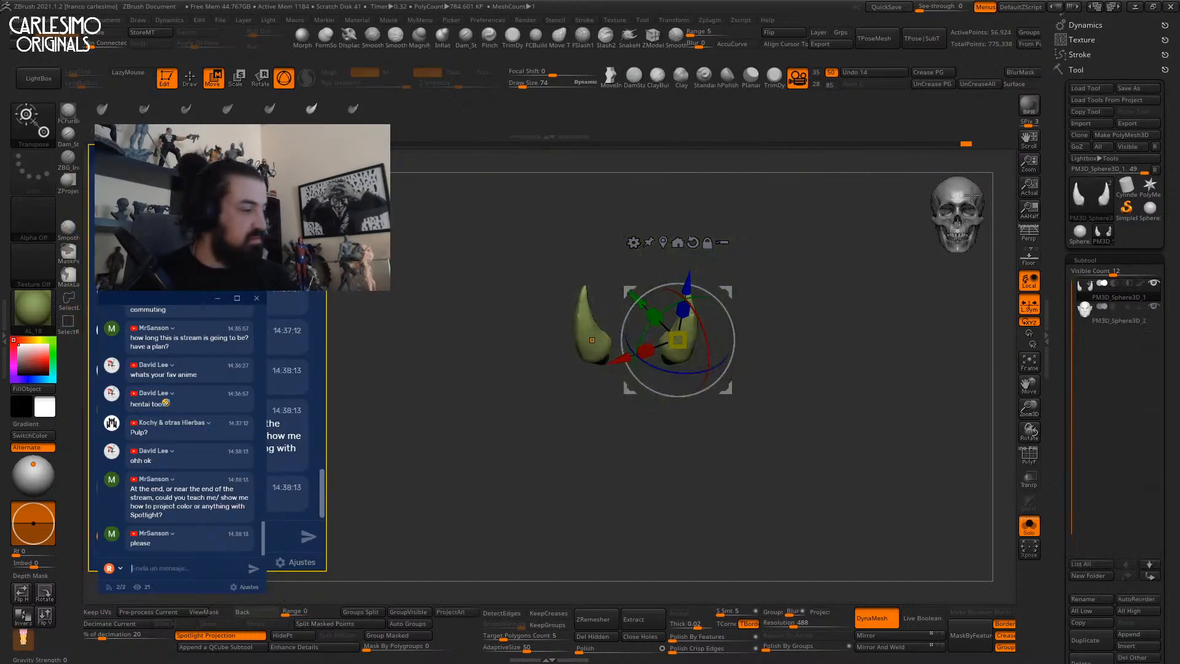
left_click(1099, 315)
key("q")
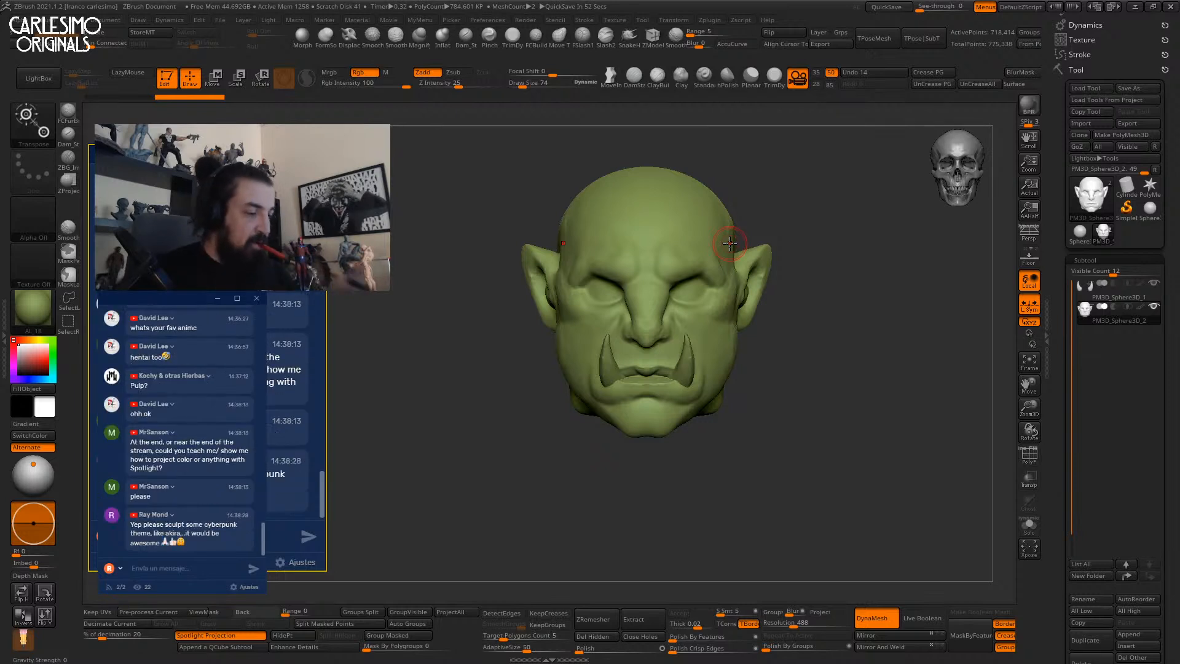
Turn the head to face front and QuickSave the sculpt.
key("w")
key("q")
mouse_move(795, 179)
left_mouse_down()
mouse_move(780, 230)
mouse_move(899, 161)
left_mouse_up()
left_click(886, 8)
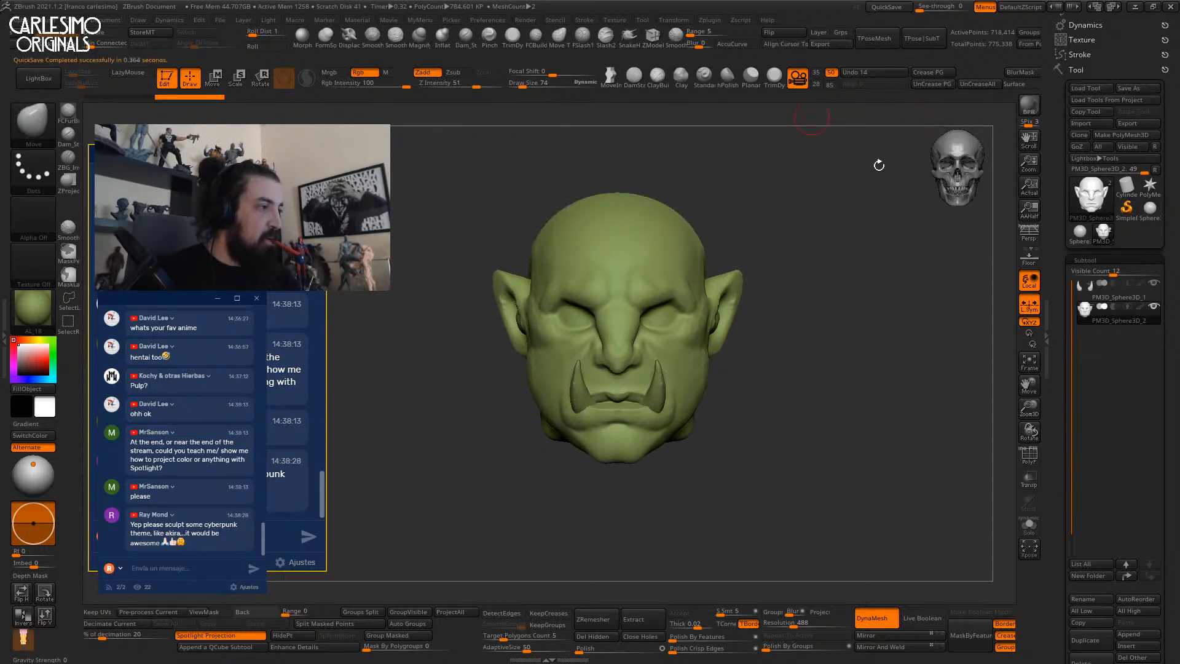
Add Texture 27 to Spotlight, move the image right and scale it down.
scroll(1081, 86, "up", 1)
left_click(1083, 66)
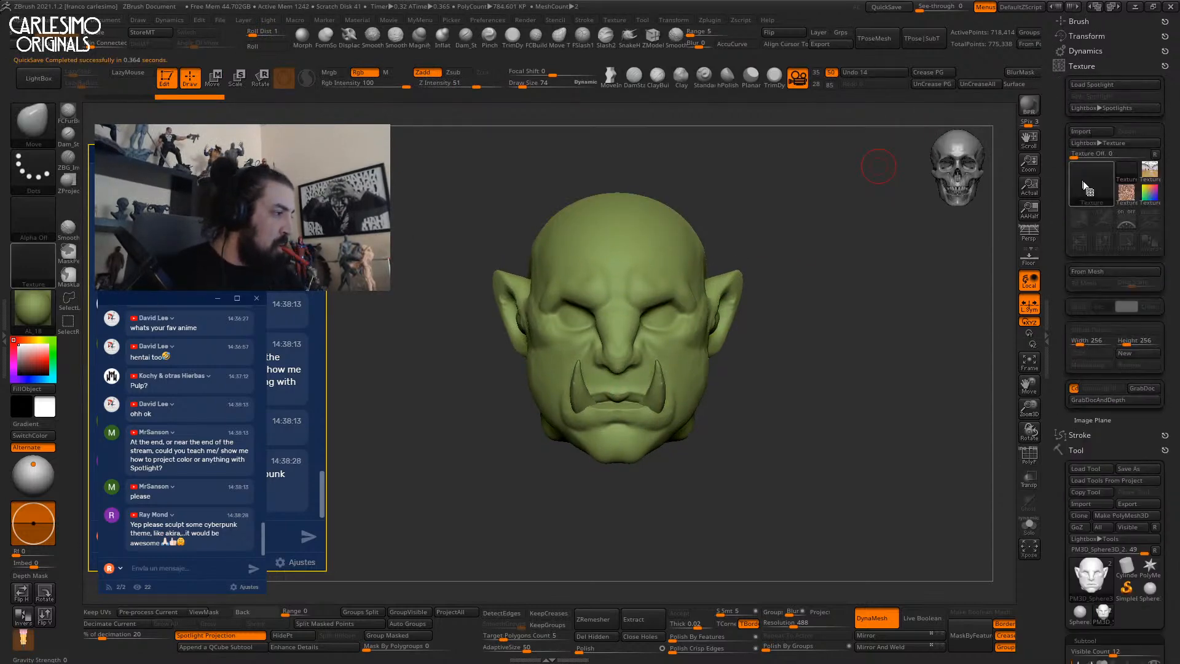
left_click(1127, 195)
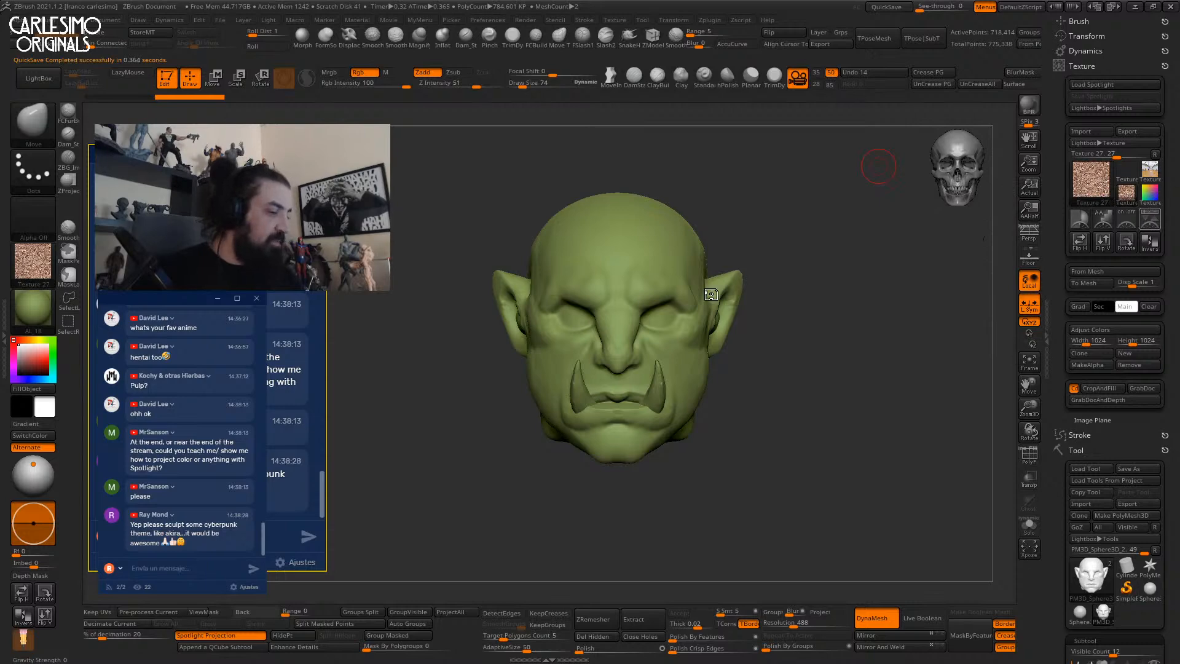
left_click(1149, 219)
left_click_drag(553, 363, 760, 384)
mouse_move(786, 284)
left_mouse_down()
mouse_move(724, 379)
mouse_move(748, 330)
mouse_move(697, 311)
left_mouse_up()
key("z")
key("z")
key("z")
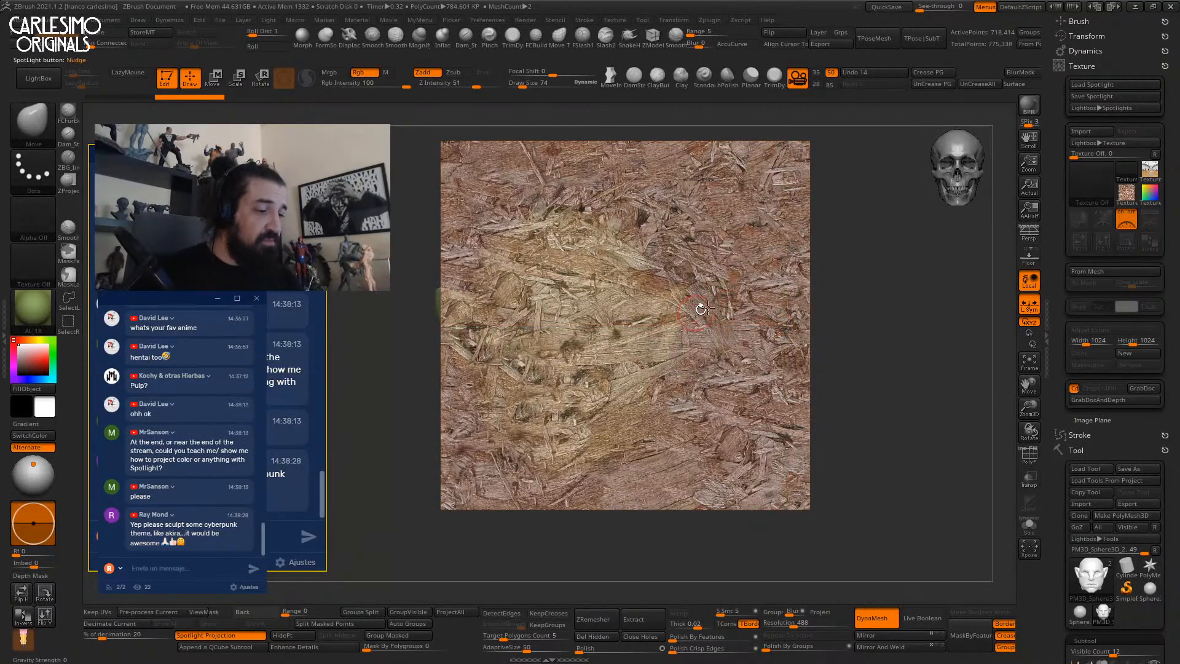
Reposition the wood texture Spotlight image left, then nudge it right, toggling it to compare with the head.
key("shift+z")
key("shift+z")
left_click_drag(769, 210, 722, 214)
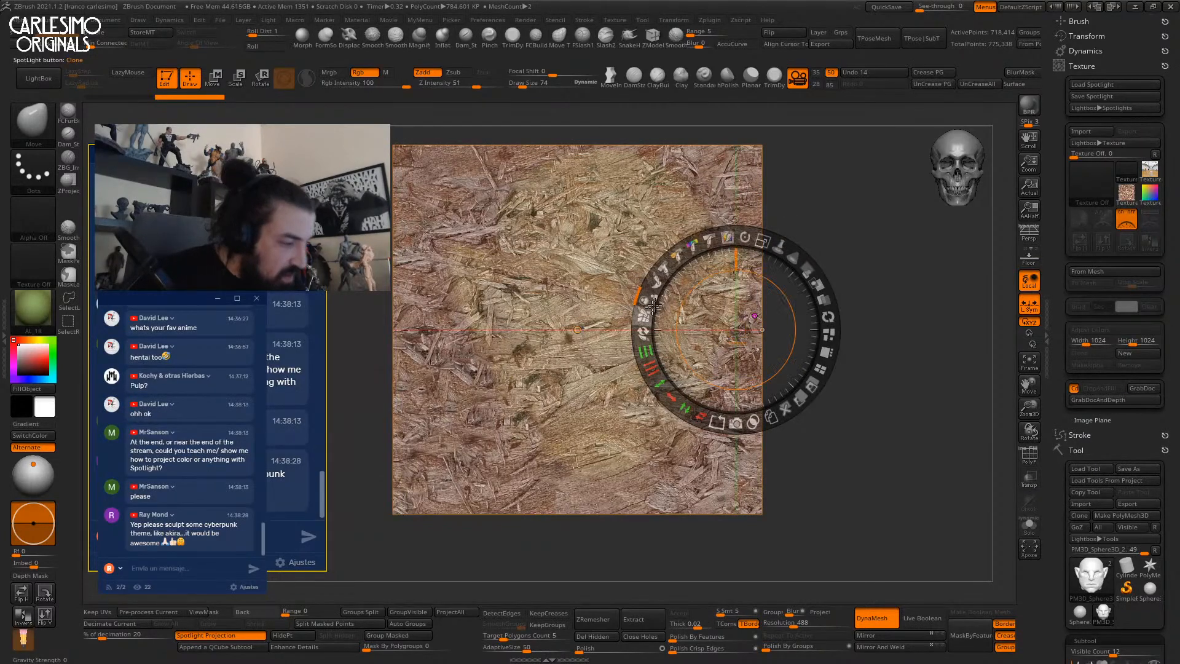
left_click_drag(643, 310, 747, 261)
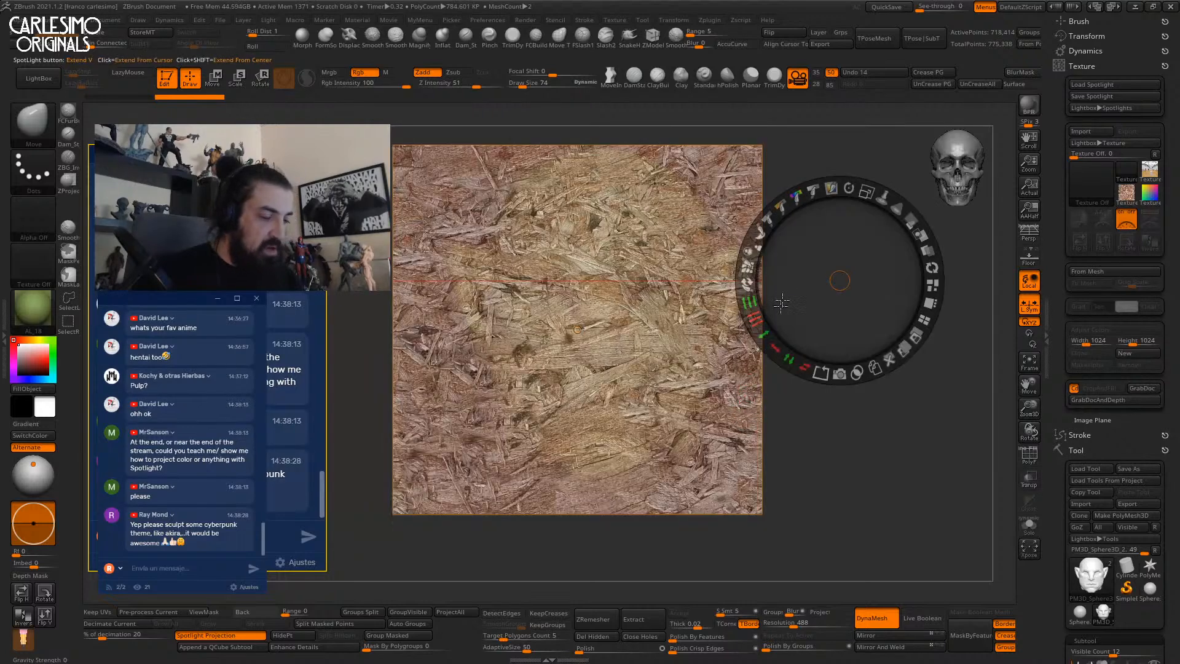
key("z")
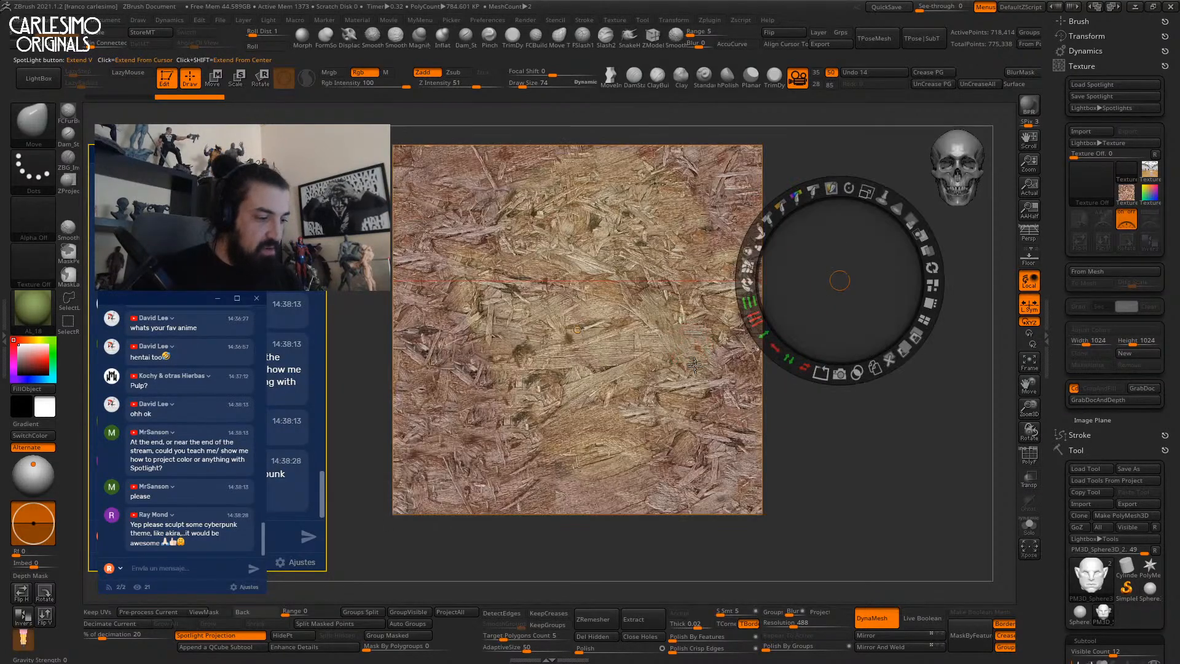
key("z")
key("z")
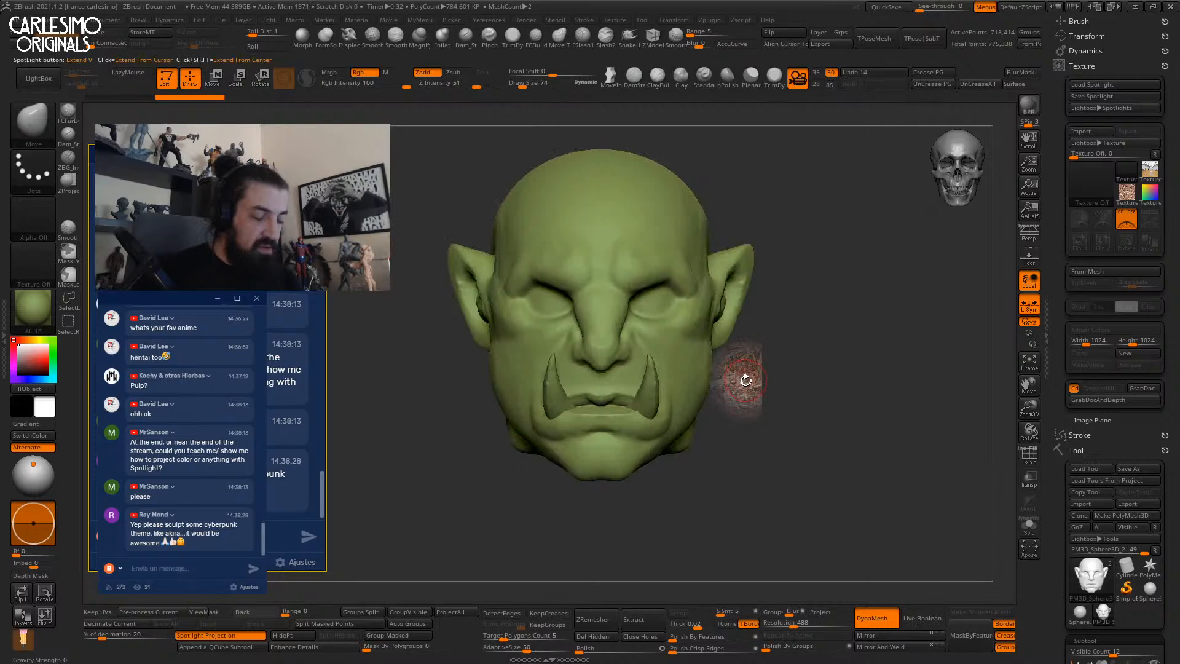
key("z")
key("z")
key("shift")
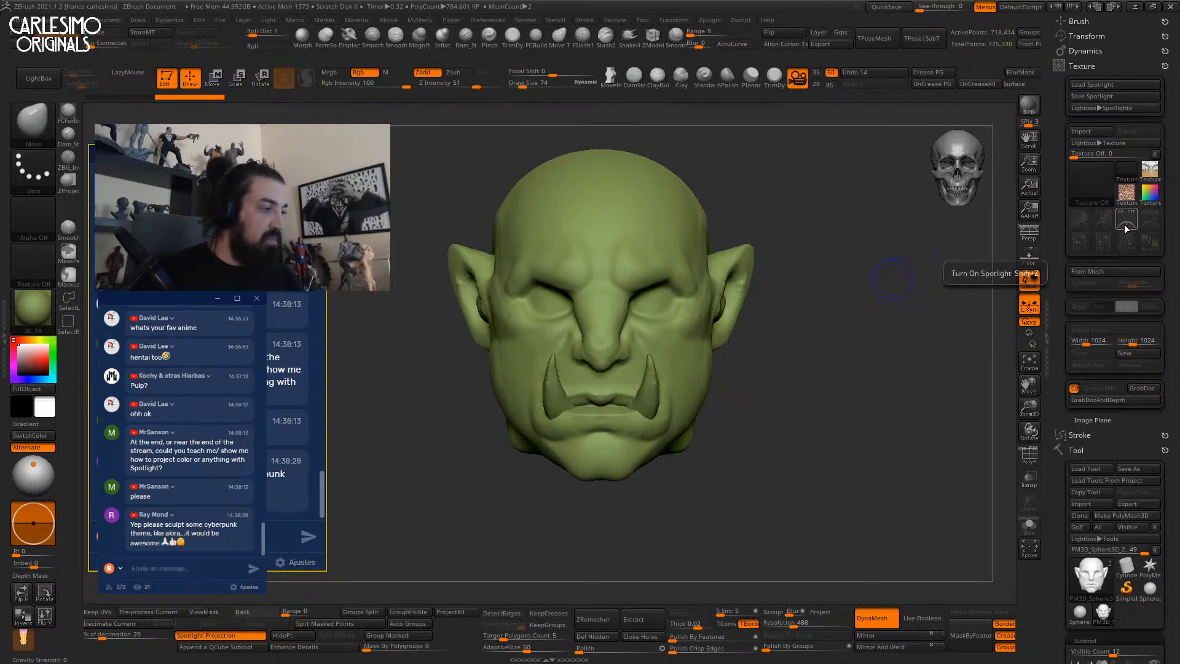
Adjust the Spotlight radius, then turn Spotlight off so the orc head shows again.
key("shift+z")
key("shift+z")
key("shift+z")
key("z")
key("z")
key("z")
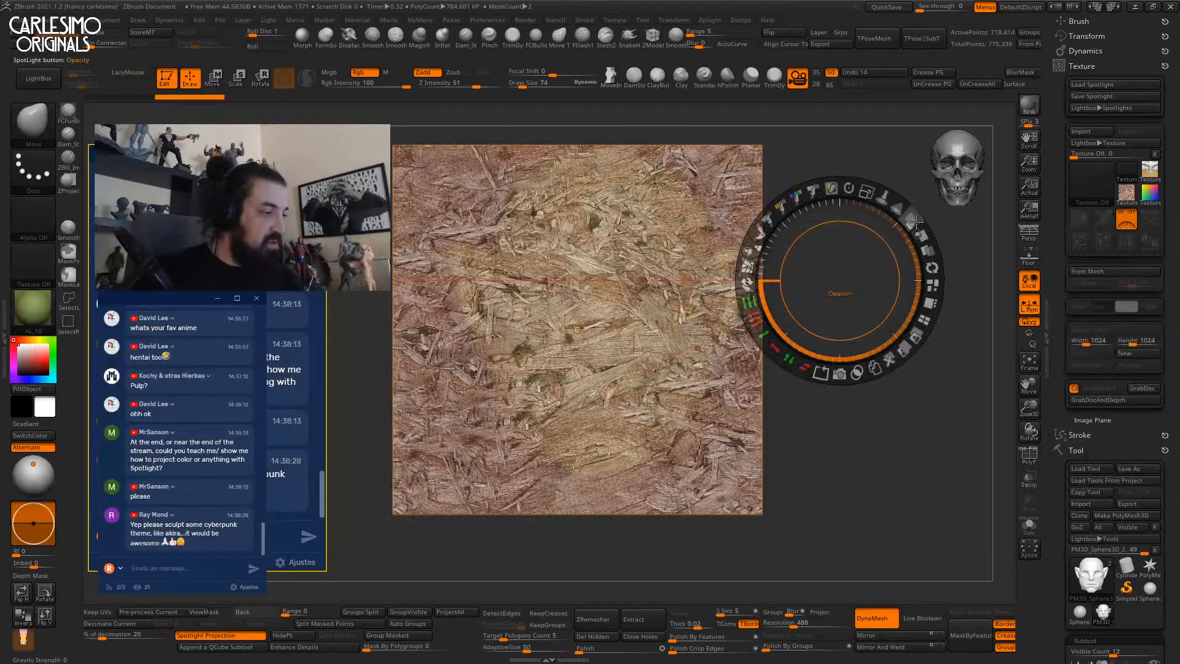
left_click_drag(897, 207, 847, 198)
key("z")
key("z")
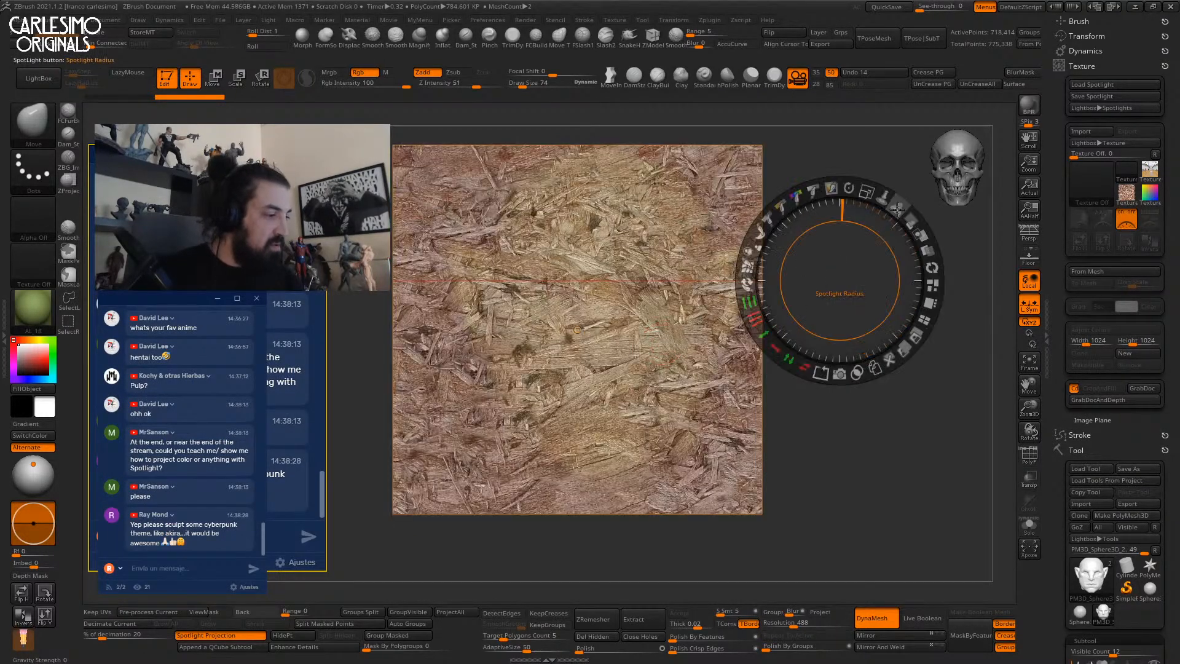
key("z")
key("z")
key("shift+z")
left_click_drag(810, 391, 784, 431, "alt")
key("b")
key("s")
key("t")
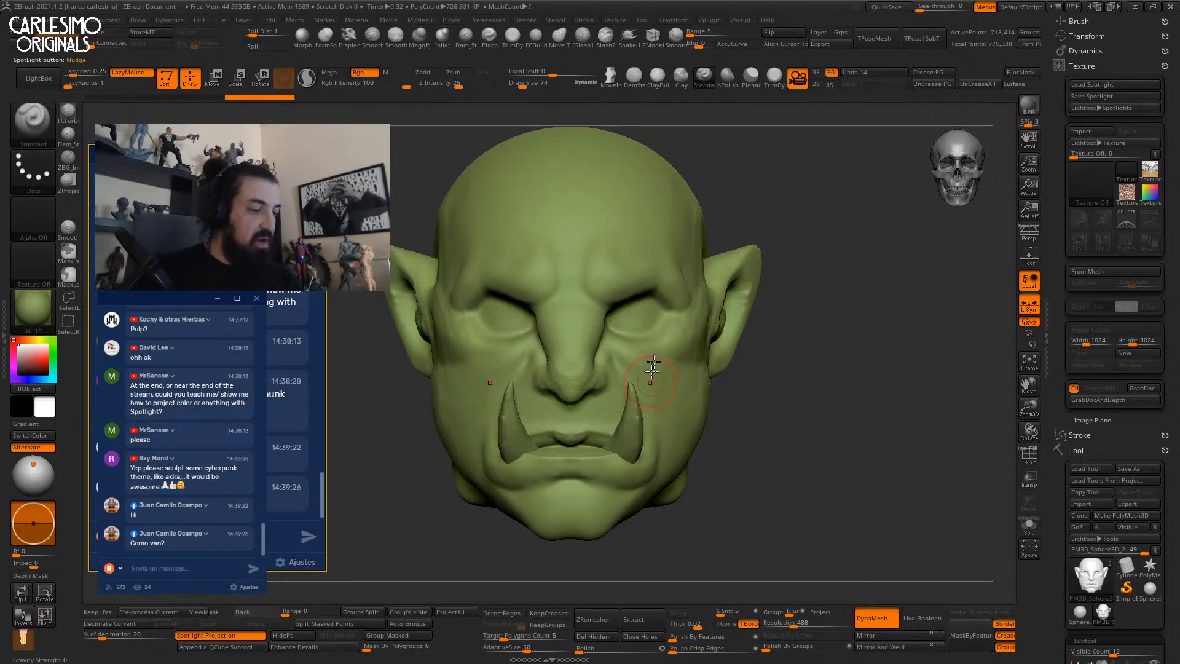
Project a test patch of wood texture onto the forehead and enlarge the Spotlight radius.
key("shift+z")
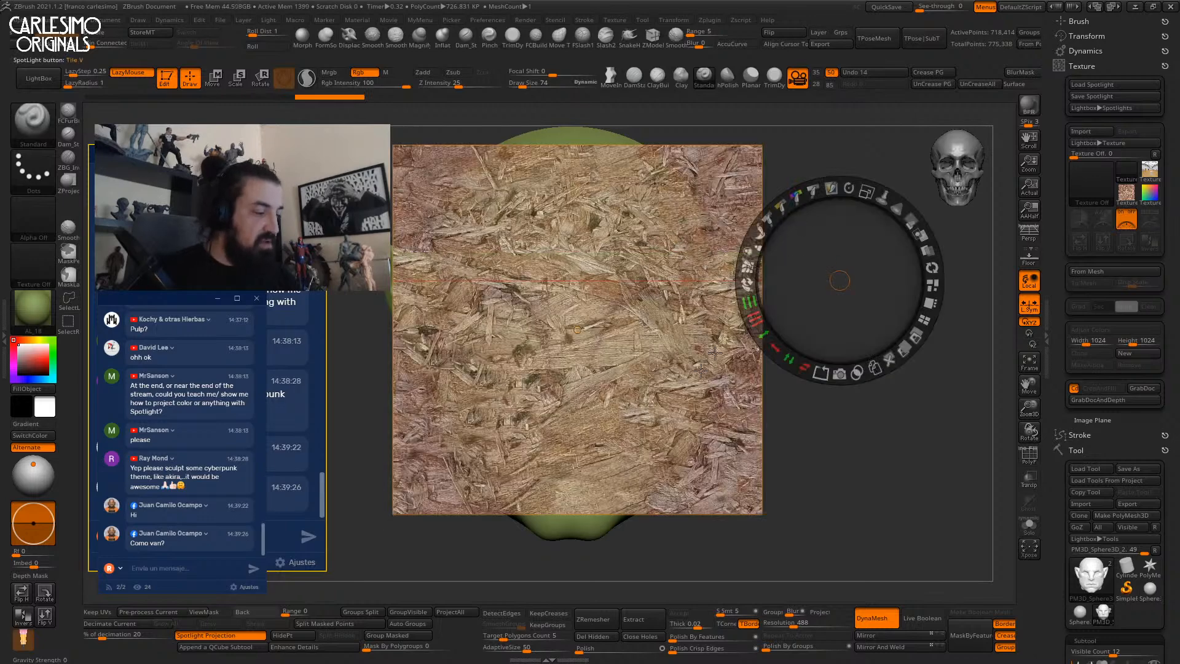
key("z")
mouse_move(644, 326)
left_mouse_down()
mouse_move(617, 344)
mouse_move(603, 326)
mouse_move(627, 281)
mouse_move(596, 388)
mouse_move(634, 222)
mouse_move(605, 258)
left_mouse_up()
key("z")
key("shift+z")
mouse_move(756, 232)
left_mouse_down()
mouse_move(778, 223)
mouse_move(748, 184)
left_mouse_up()
key("shift+z")
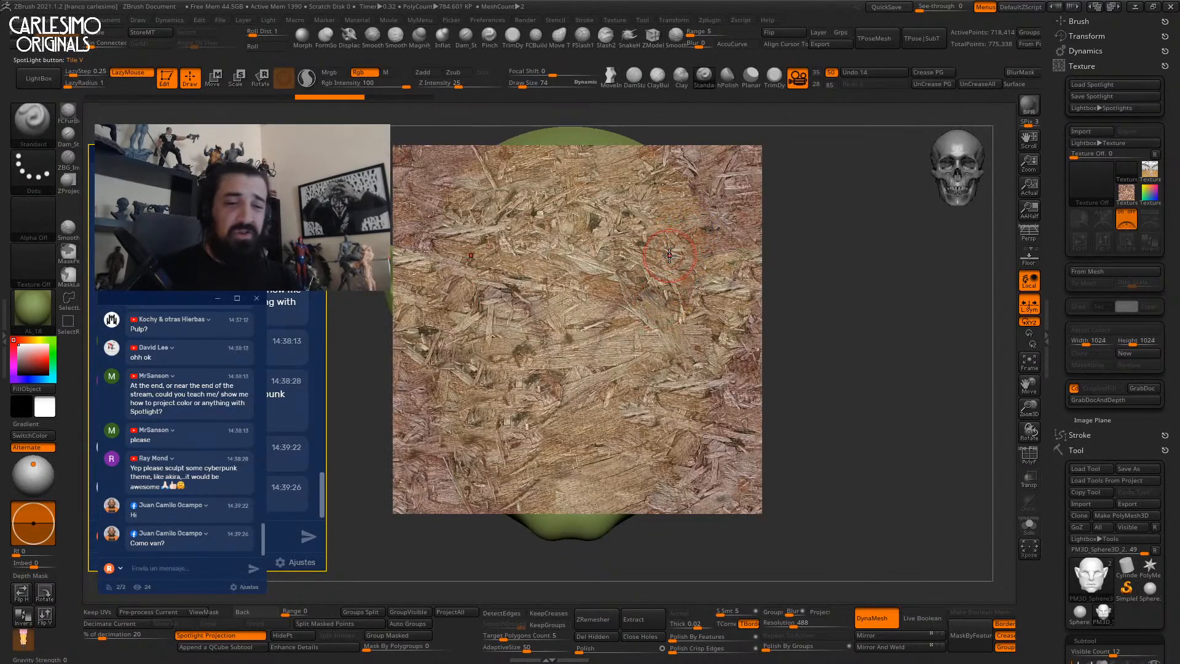
key("z")
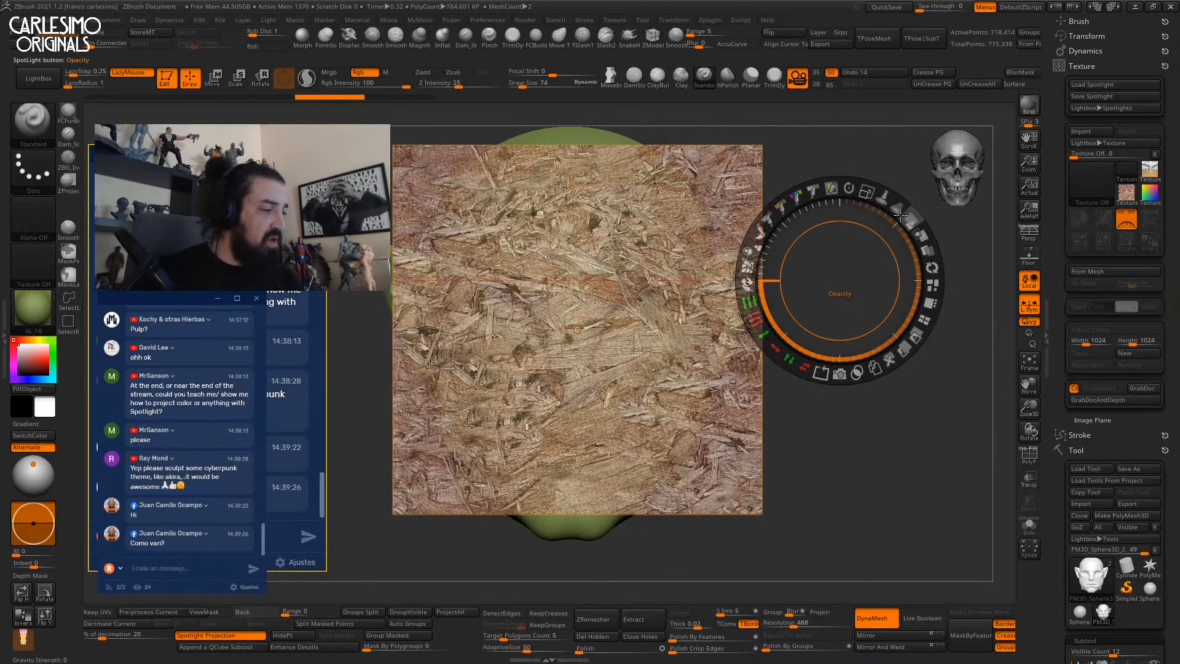
left_click_drag(897, 210, 913, 236)
key("z")
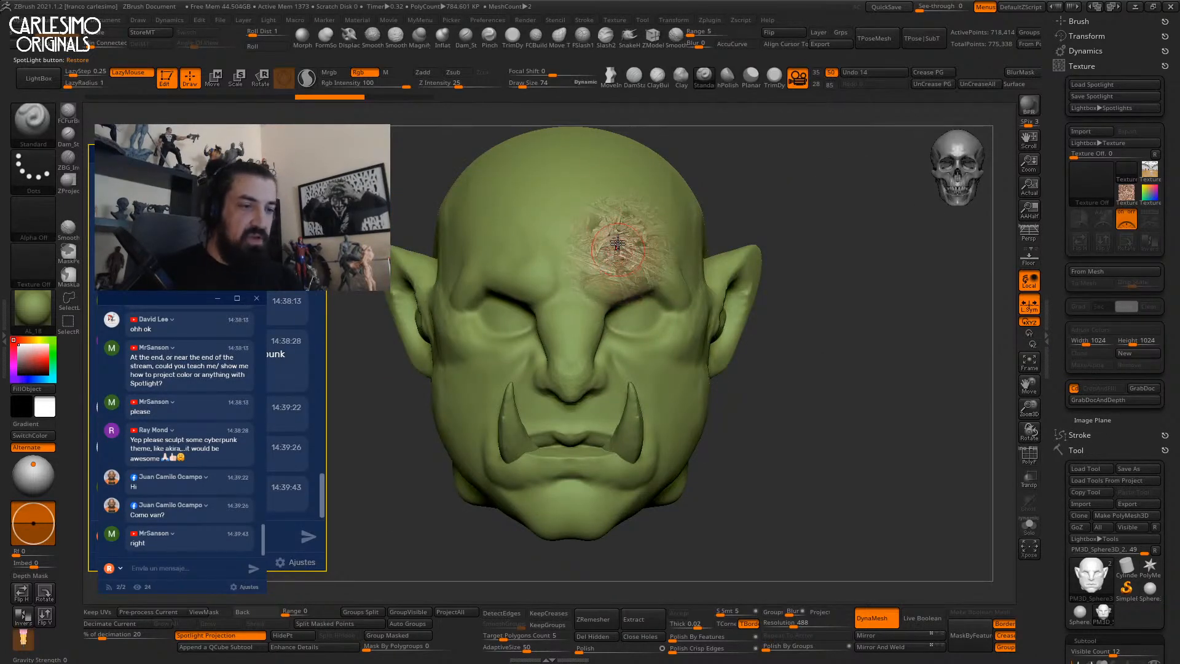
Switch the head's material to the plain grey StartupMaterial.
left_click(36, 307)
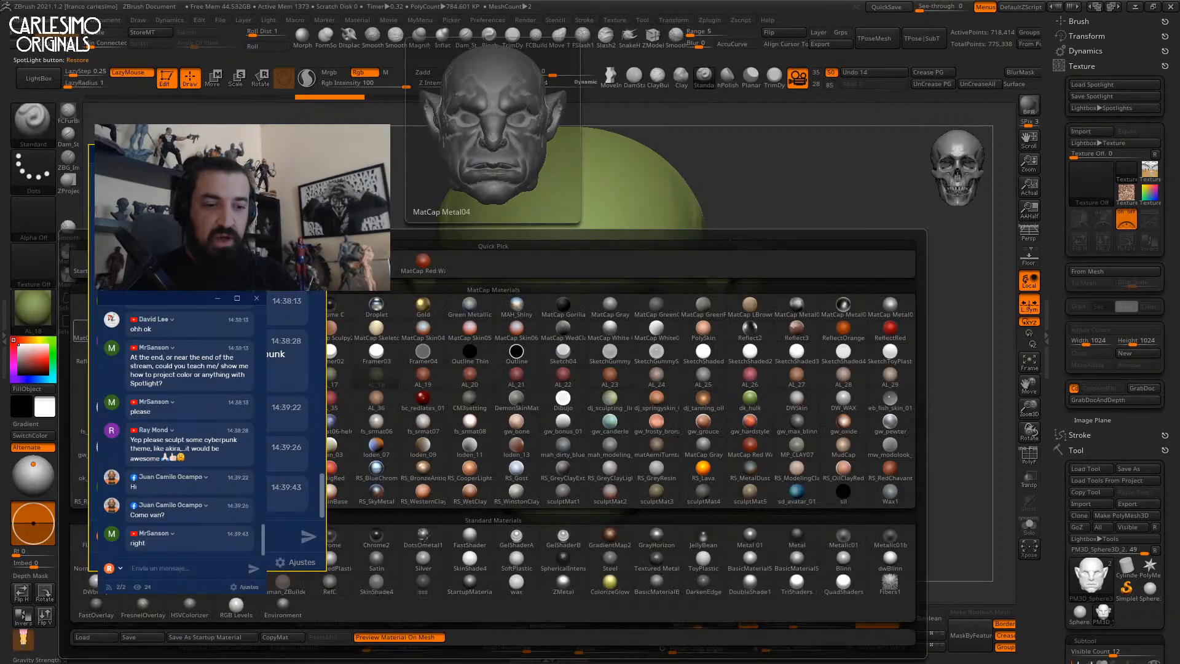
left_click_drag(184, 156, 270, 133)
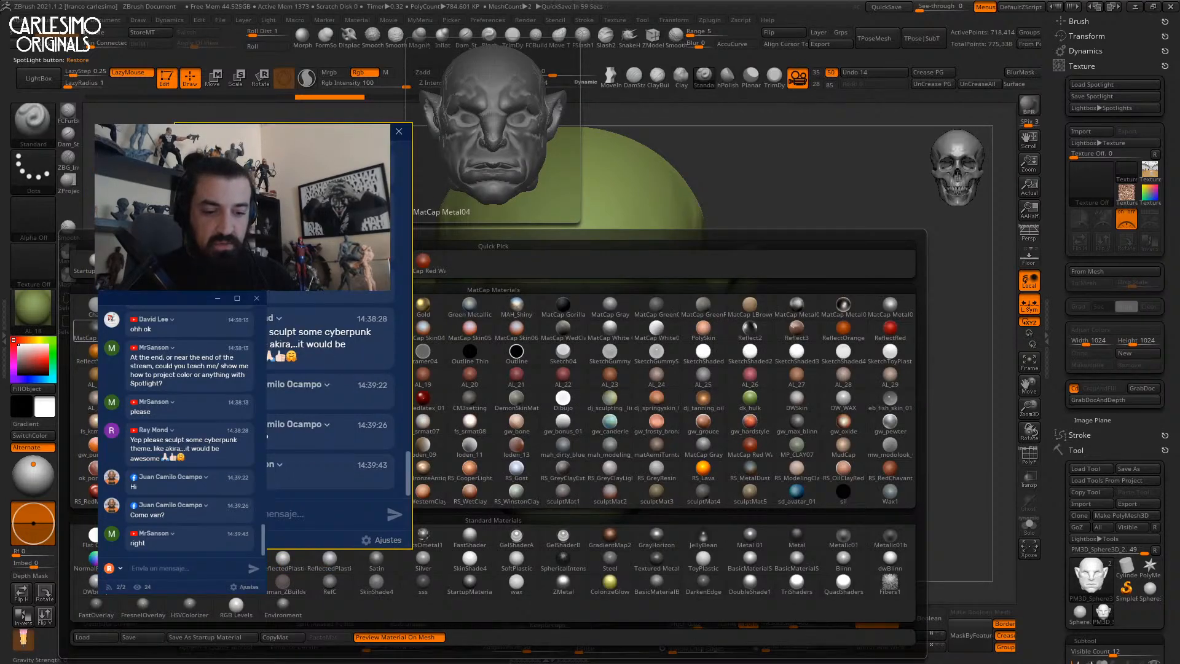
left_click(469, 580)
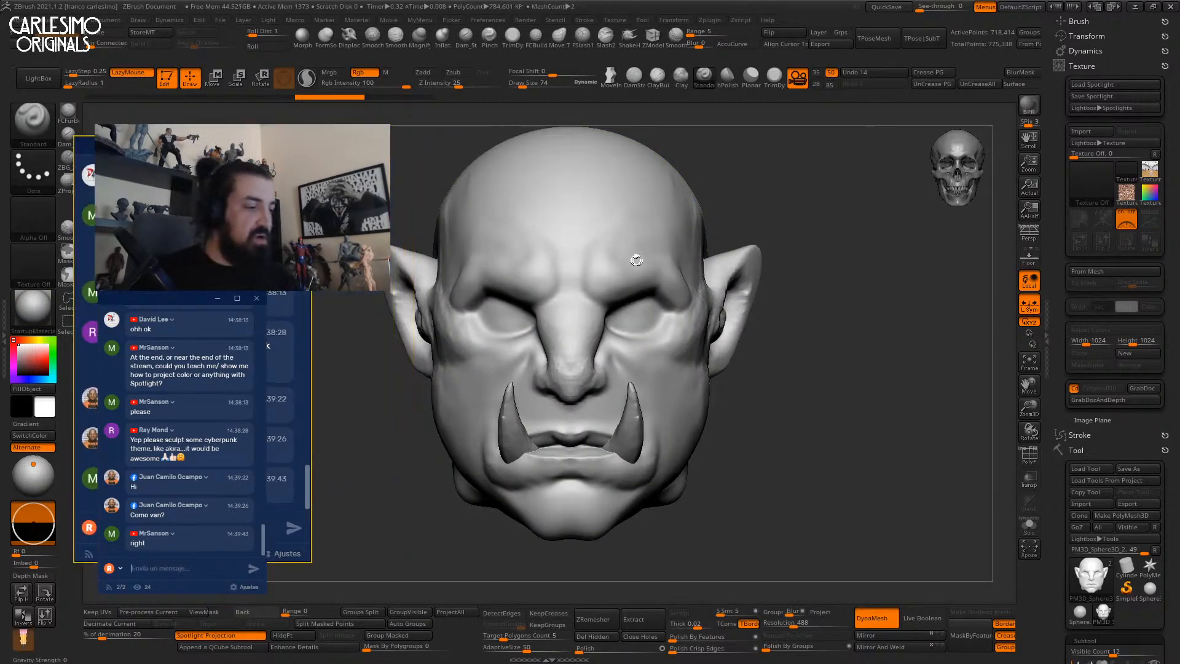
Paint wood texture across the right brow, forehead, temple and cheek.
mouse_move(605, 278)
left_mouse_down()
mouse_move(630, 270)
mouse_move(616, 274)
left_mouse_up()
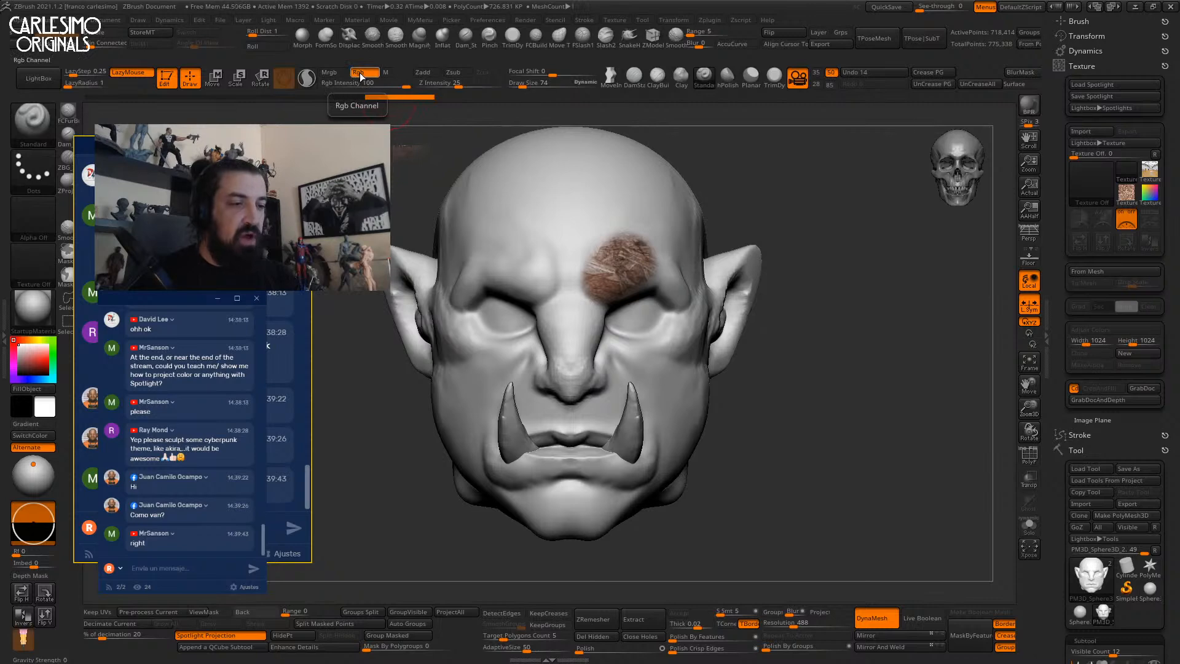
right_click_drag(676, 180, 627, 258, "alt")
mouse_move(673, 249)
left_mouse_down()
mouse_move(670, 258)
mouse_move(682, 233)
mouse_move(652, 179)
mouse_move(737, 246)
mouse_move(547, 256)
mouse_move(549, 365)
mouse_move(639, 393)
mouse_move(688, 357)
mouse_move(685, 452)
mouse_move(602, 458)
mouse_move(738, 394)
mouse_move(731, 455)
left_mouse_up()
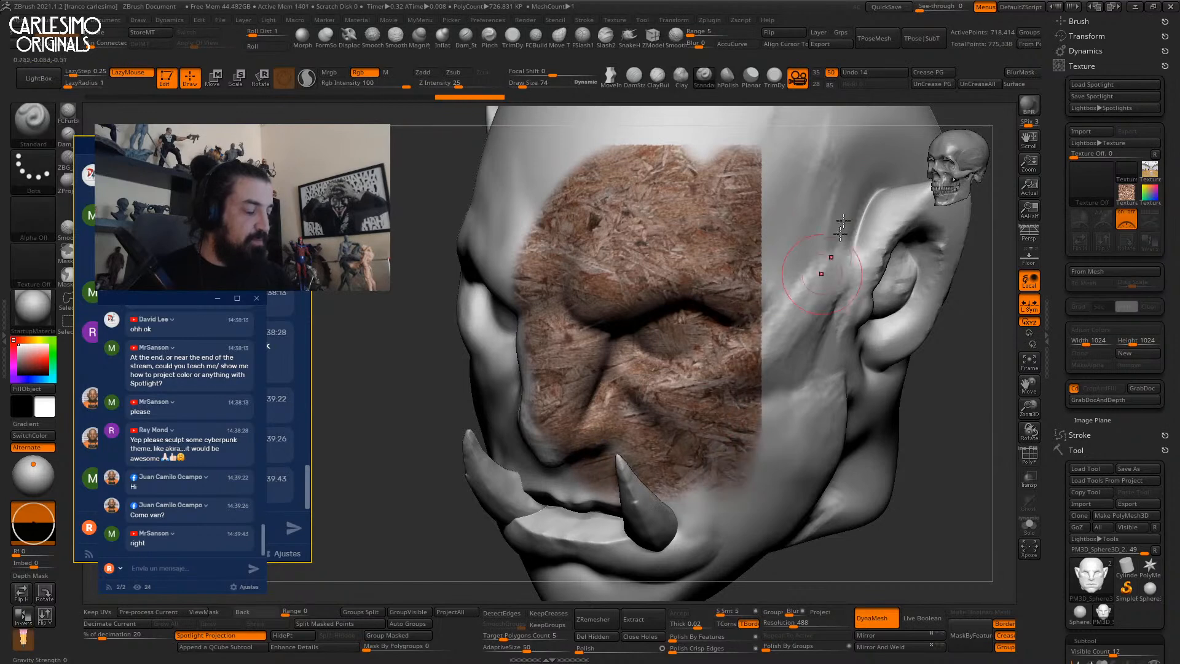
key("shift+z")
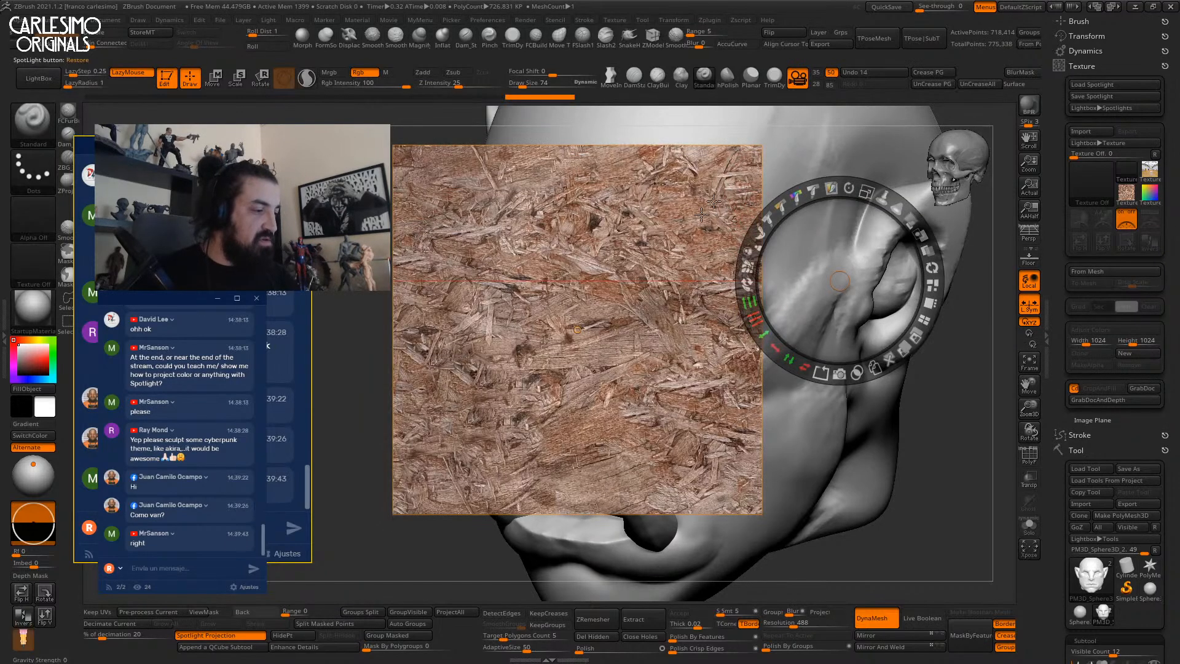
left_click_drag(608, 308, 816, 291)
key("z")
mouse_move(768, 252)
left_mouse_down()
mouse_move(769, 163)
mouse_move(760, 406)
mouse_move(799, 381)
mouse_move(817, 246)
mouse_move(829, 233)
mouse_move(729, 156)
mouse_move(691, 178)
left_mouse_up()
Reframe the head and shift the wood Spotlight image left and down.
key("f")
mouse_move(768, 344)
right_mouse_down()
mouse_move(801, 329)
mouse_move(791, 314)
mouse_move(792, 359)
right_mouse_up()
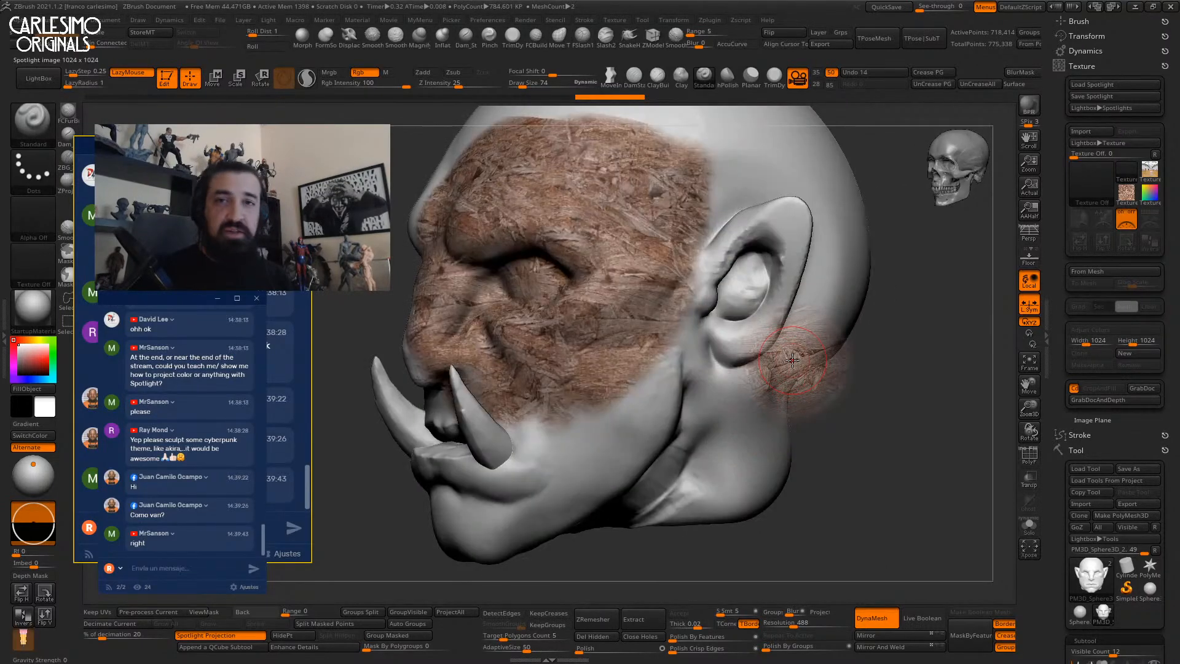
right_click_drag(695, 273, 774, 280)
key("z")
left_click_drag(787, 283, 582, 289)
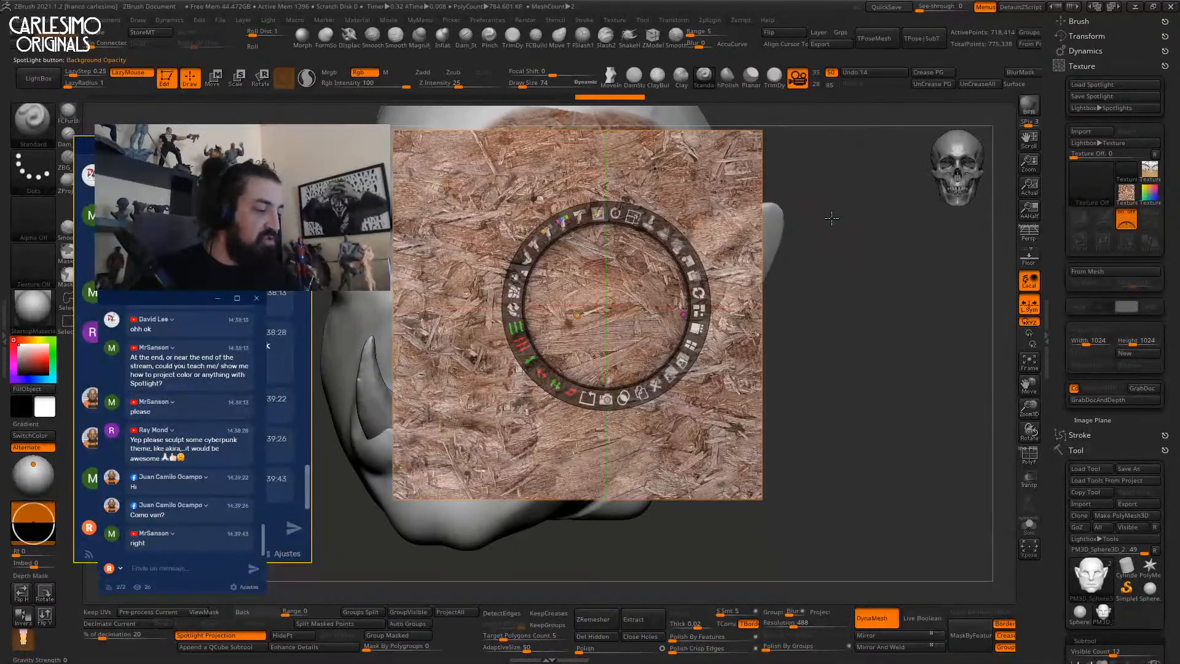
left_click_drag(665, 267, 645, 271)
key("z")
key("z")
key("z")
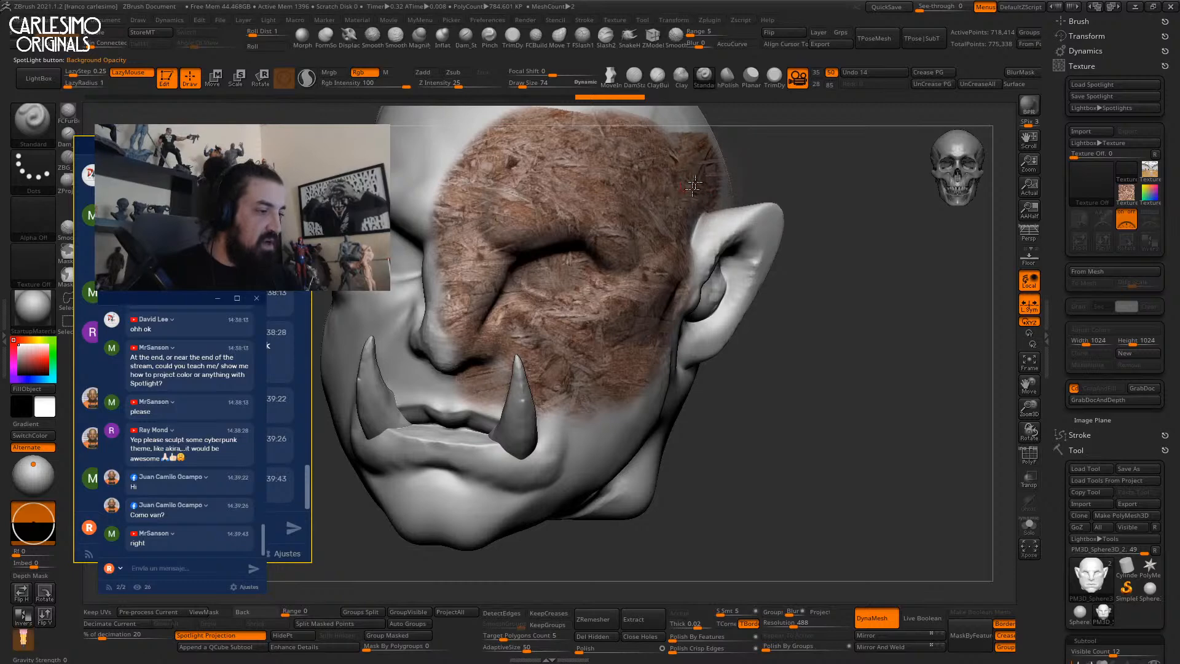
key("z")
left_click_drag(833, 189, 802, 199)
key("z")
Paint wood texture above the ear, then undo the last two texture strokes.
right_click_drag(817, 212, 744, 236)
right_click_drag(743, 236, 737, 356, "alt")
left_click_drag(729, 267, 745, 265)
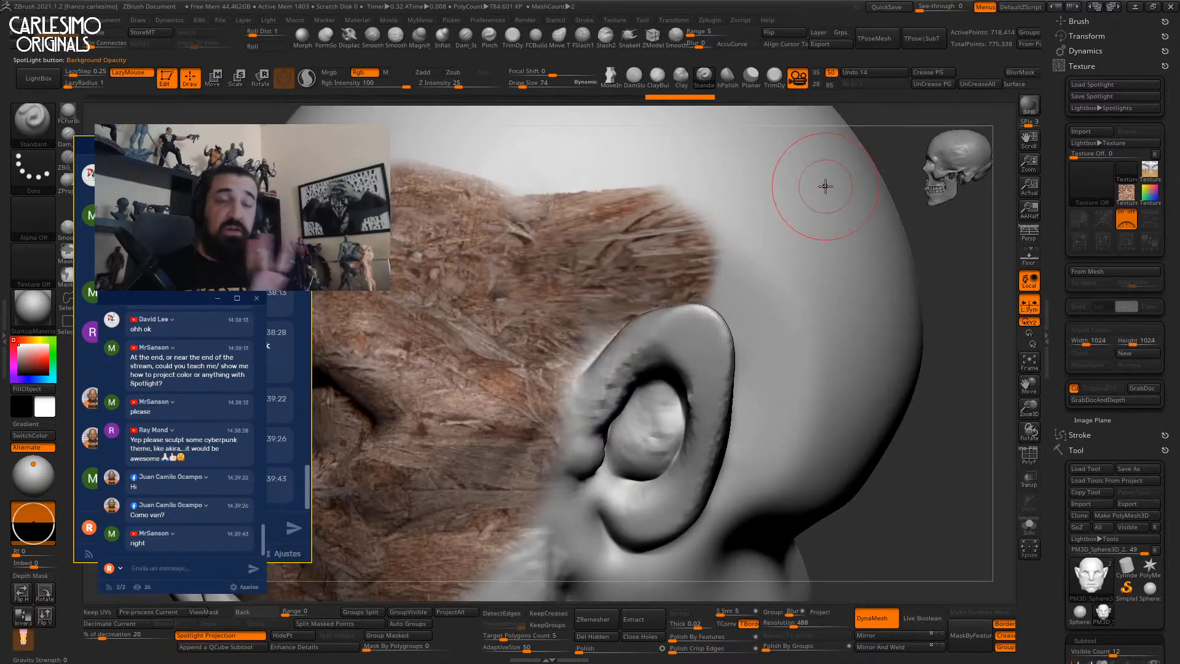
key("f")
left_click_drag(791, 316, 819, 229)
key("ctrl+z")
key("ctrl+z")
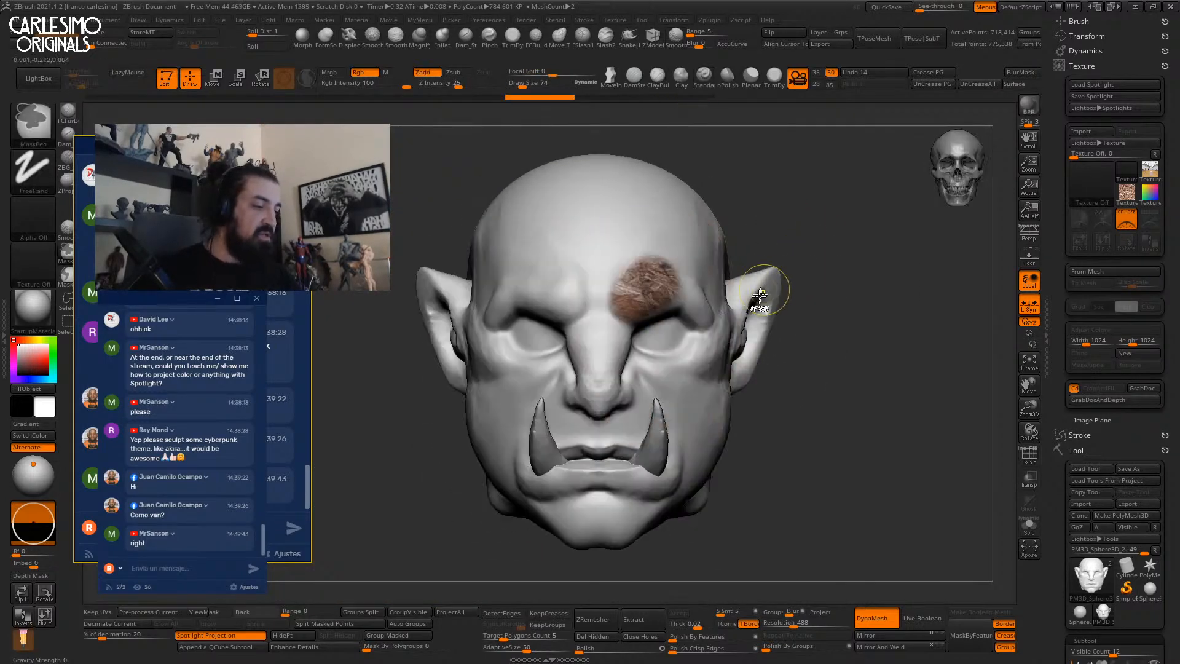
Lower the Spotlight radius and opacity and test-paint wood texture near the eye.
key("shift+z")
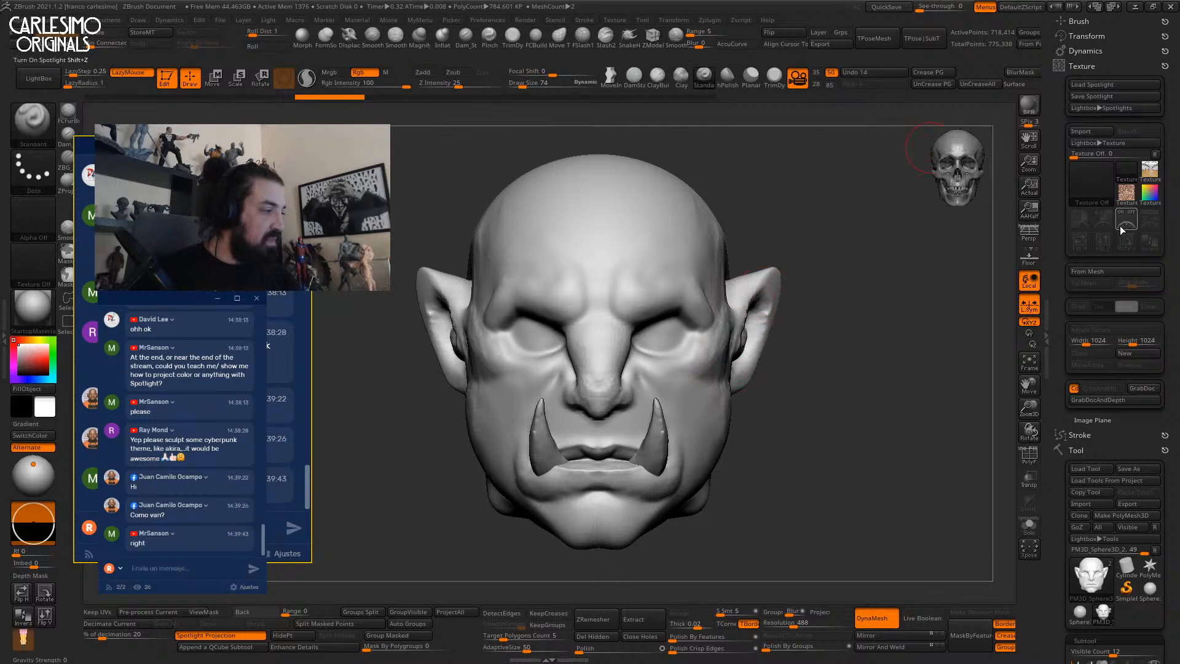
left_click(1123, 227)
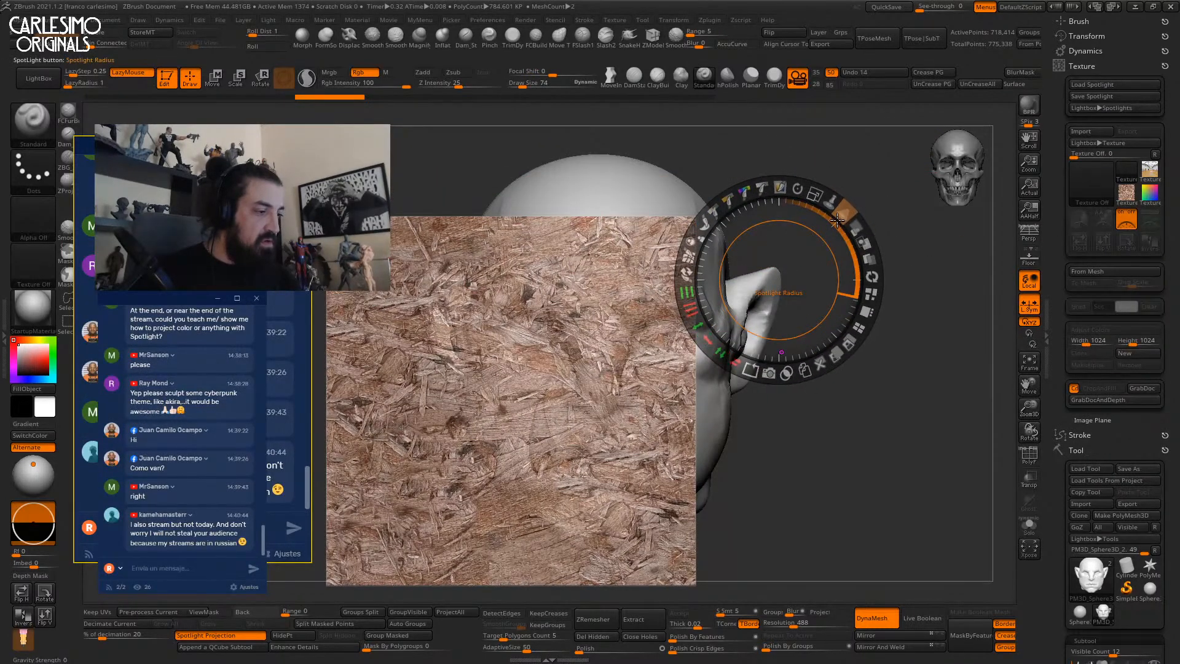
left_click_drag(836, 220, 803, 204)
key("z")
left_click_drag(679, 324, 636, 278)
key("z")
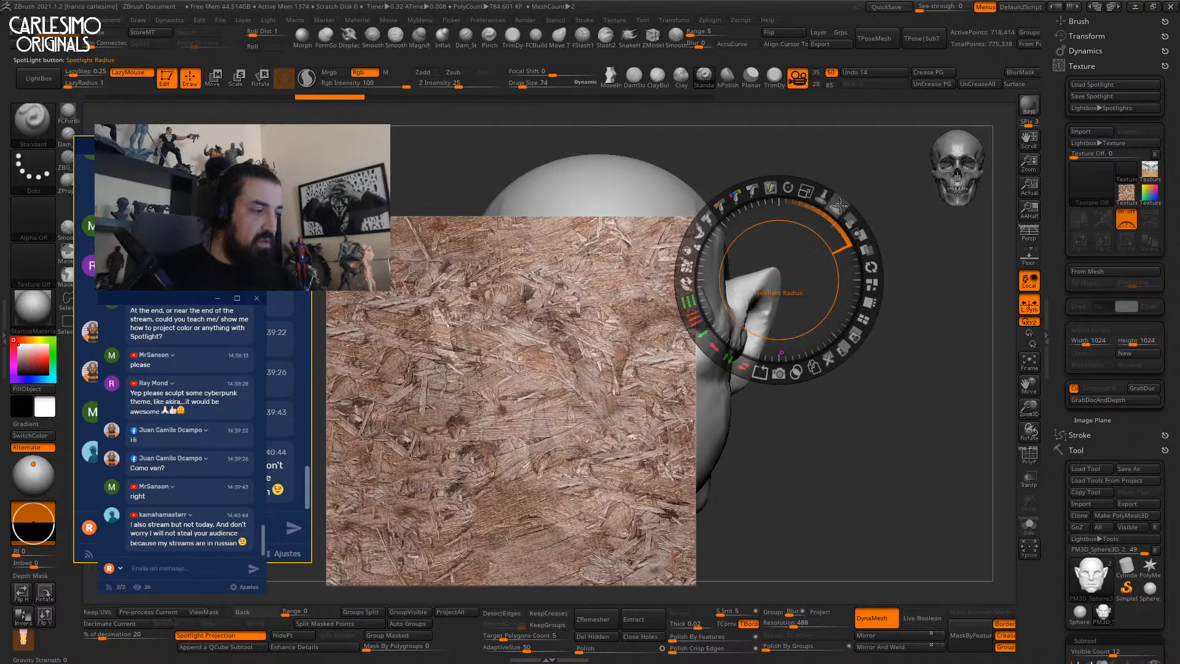
mouse_move(845, 217)
left_mouse_down()
mouse_move(838, 206)
mouse_move(848, 230)
mouse_move(789, 204)
mouse_move(833, 213)
left_mouse_up()
key("z")
key("z")
Turn Spotlight off and collapse the Texture palette to reveal the subtool list.
key("shift+z")
key("shift+z")
key("shift+z")
left_click_drag(845, 222, 886, 213, "alt")
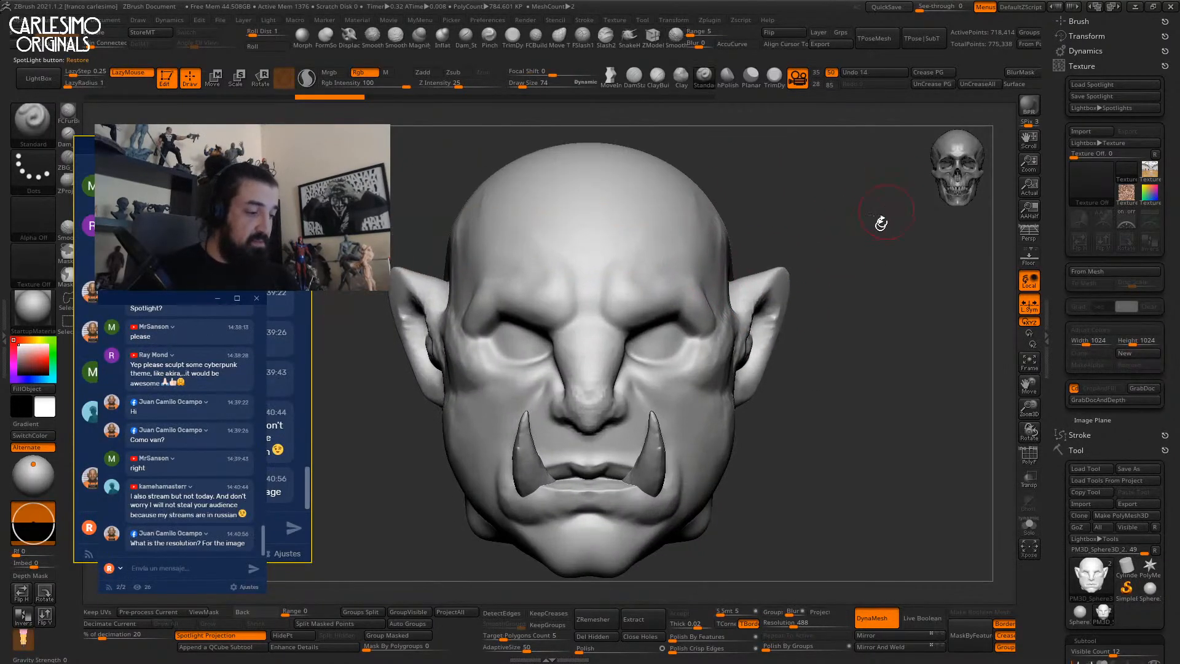
left_click_drag(825, 267, 811, 385, "alt")
left_click(1084, 67)
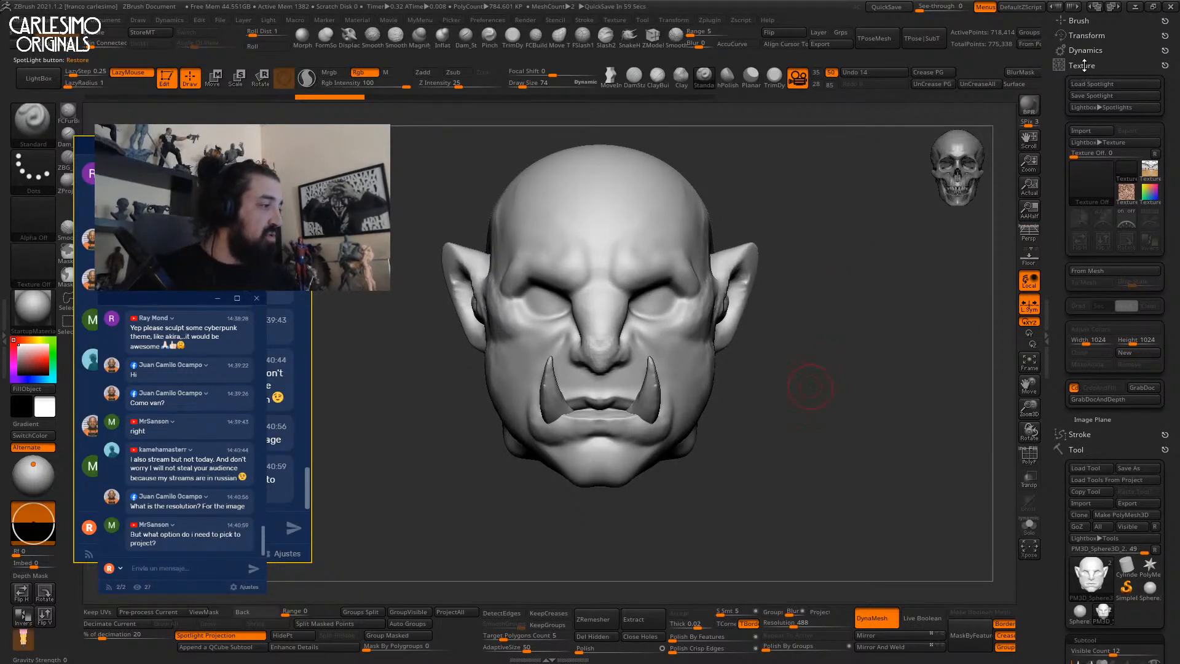
scroll(626, 305, "up", 3)
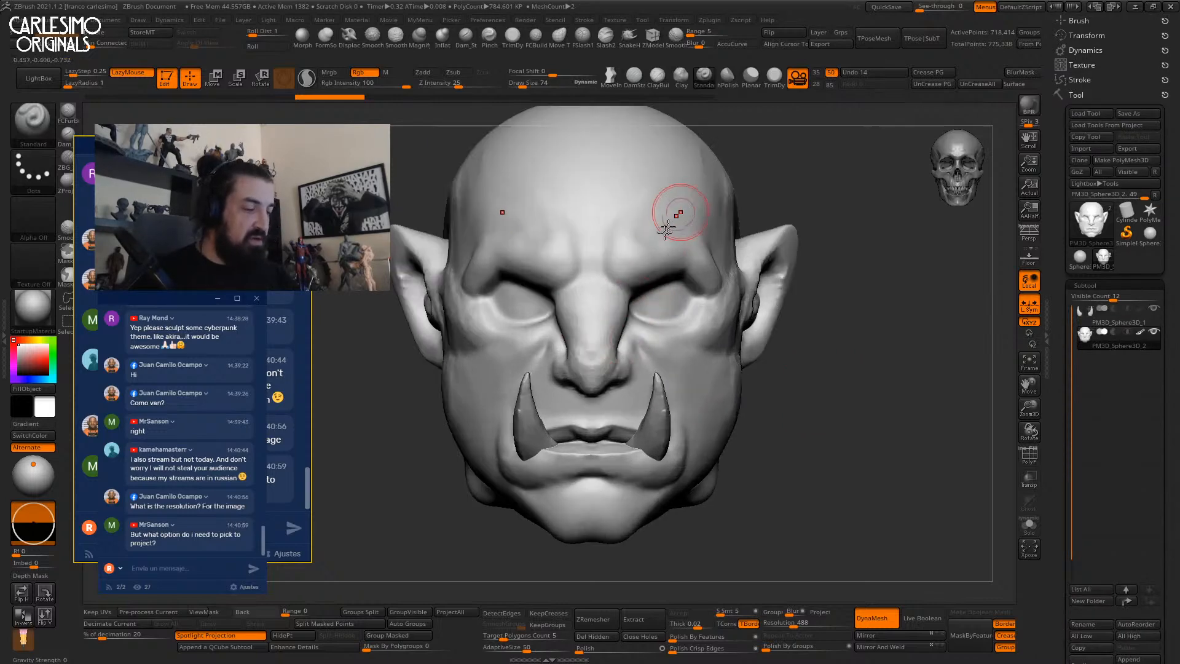
Switch from the Move brush (BMV) toward ClayBuildup (BC) with the brush hotkeys.
key("b")
key("m")
key("v")
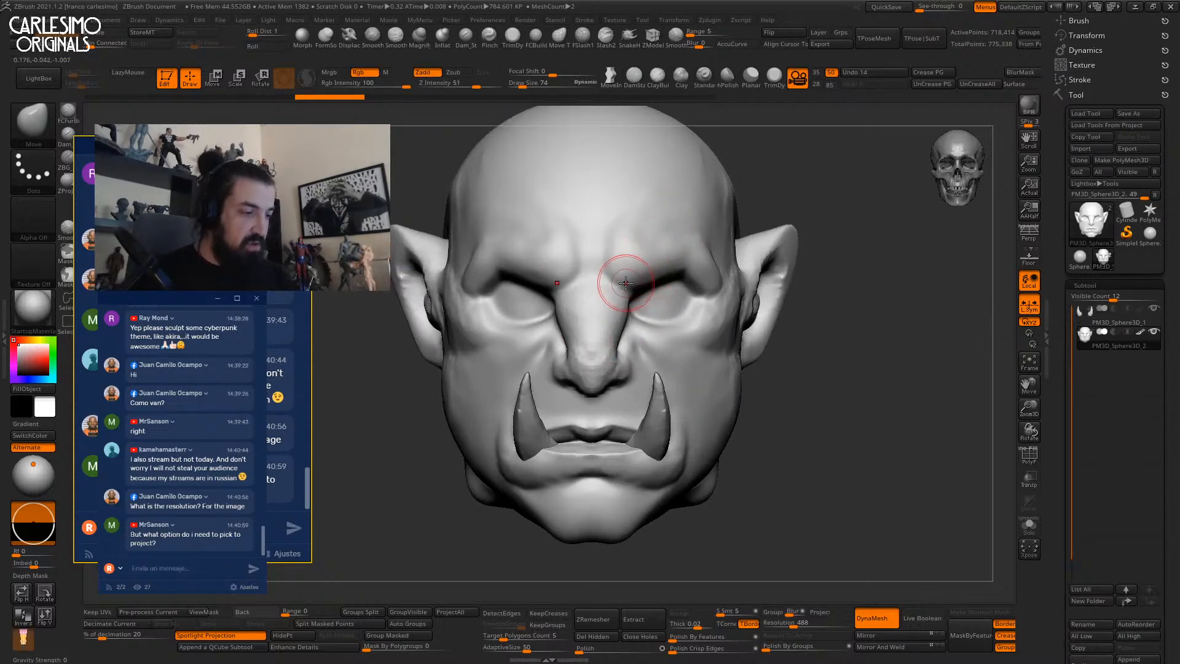
key("b")
key("c")
key("b")
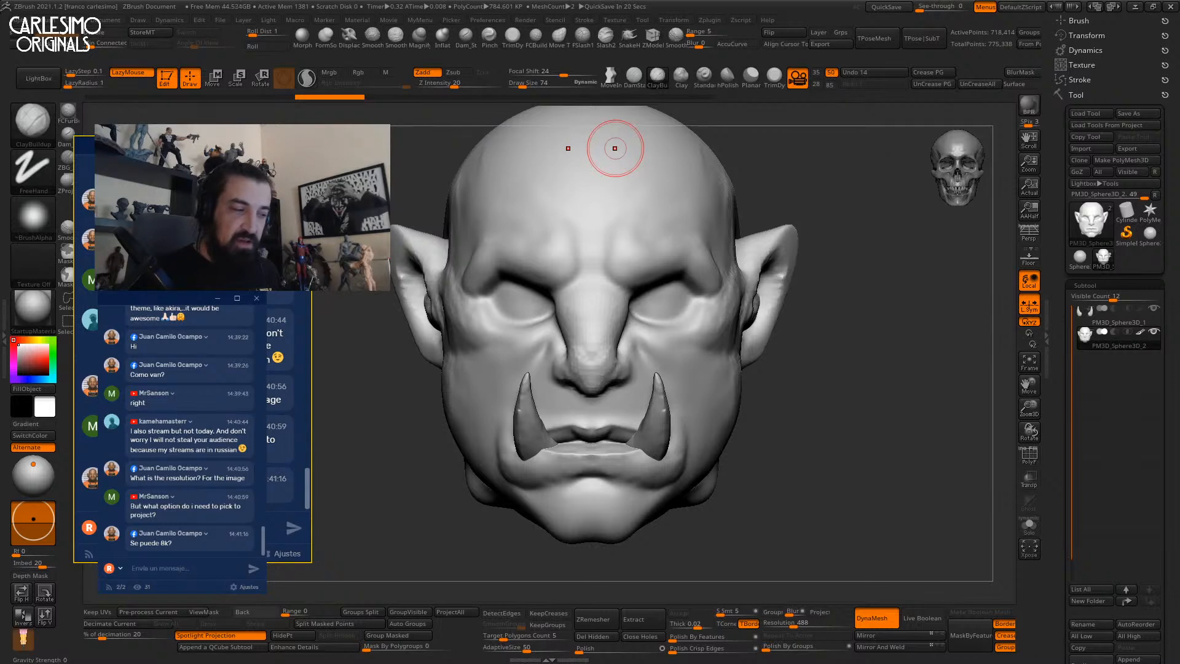
Expand the Texture palette and preview the current wood-chip Texture 27 thumbnail.
scroll(1052, 317, "up", 1)
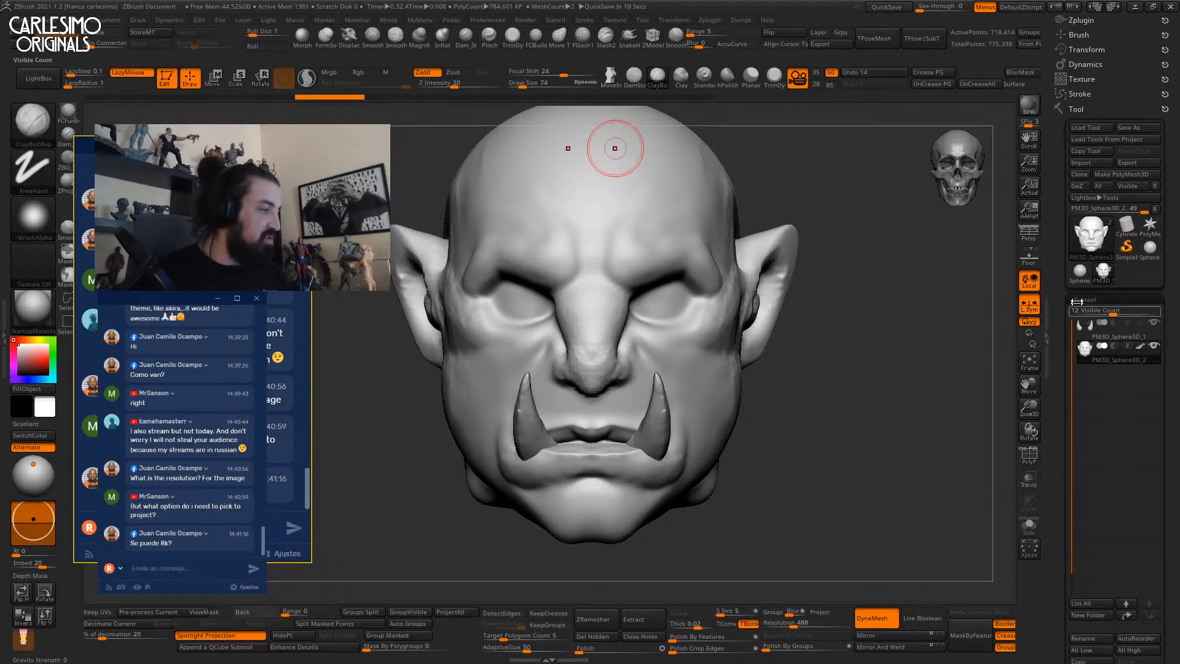
left_click(1100, 78)
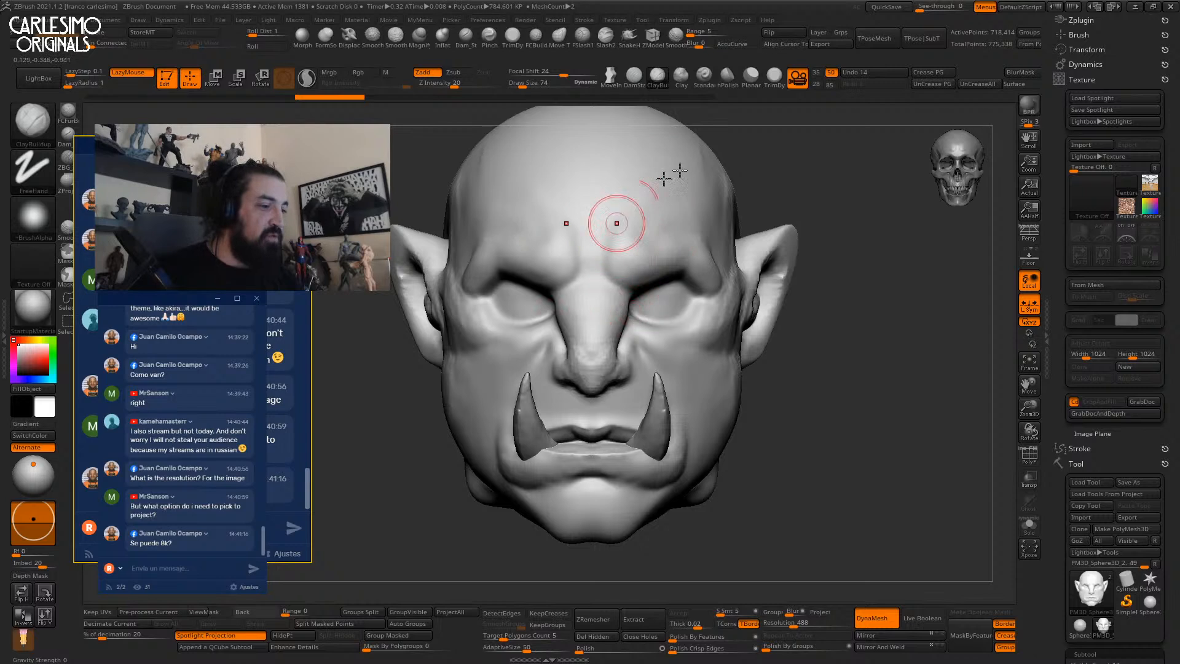
right_click_drag(664, 234, 657, 255, "alt")
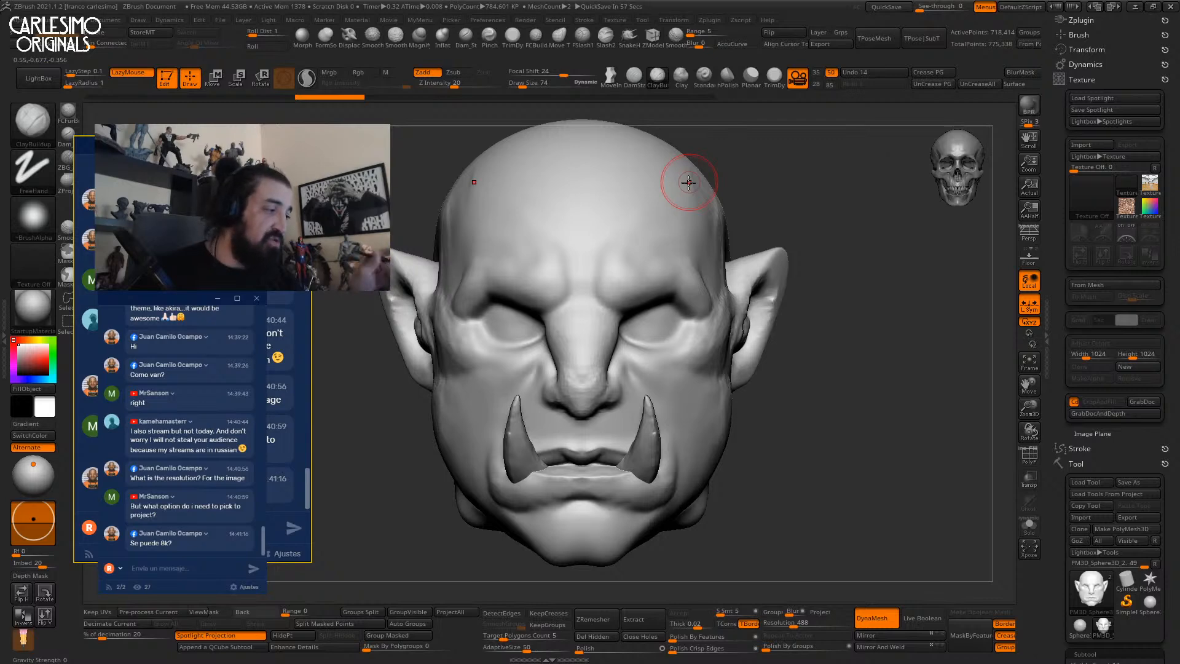
mouse_move(1126, 213)
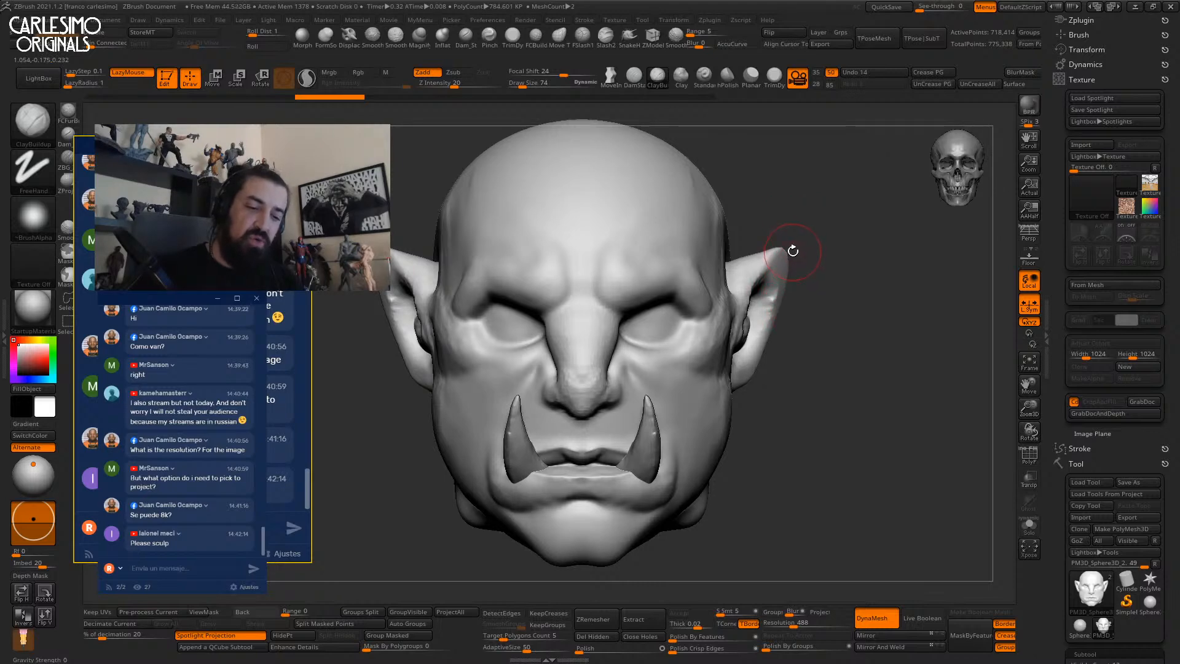
Collapse the Dynamics and Texture settings and dock the Texture palette in the right tray.
key("shift+z")
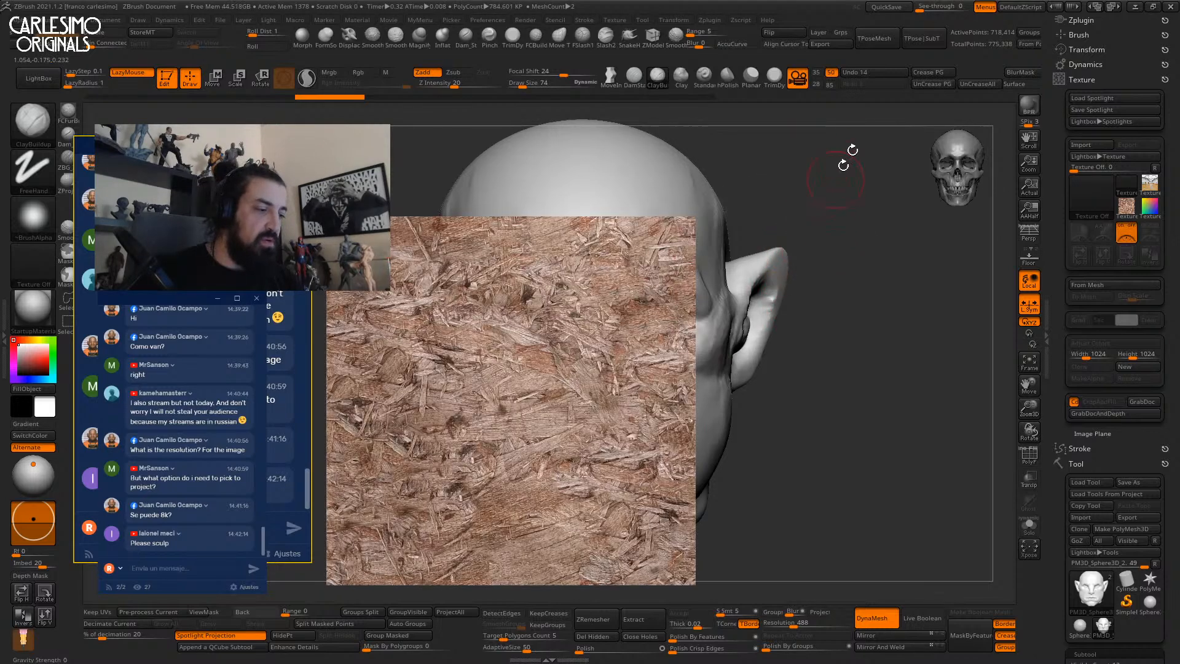
key("shift+z")
left_click(1096, 64)
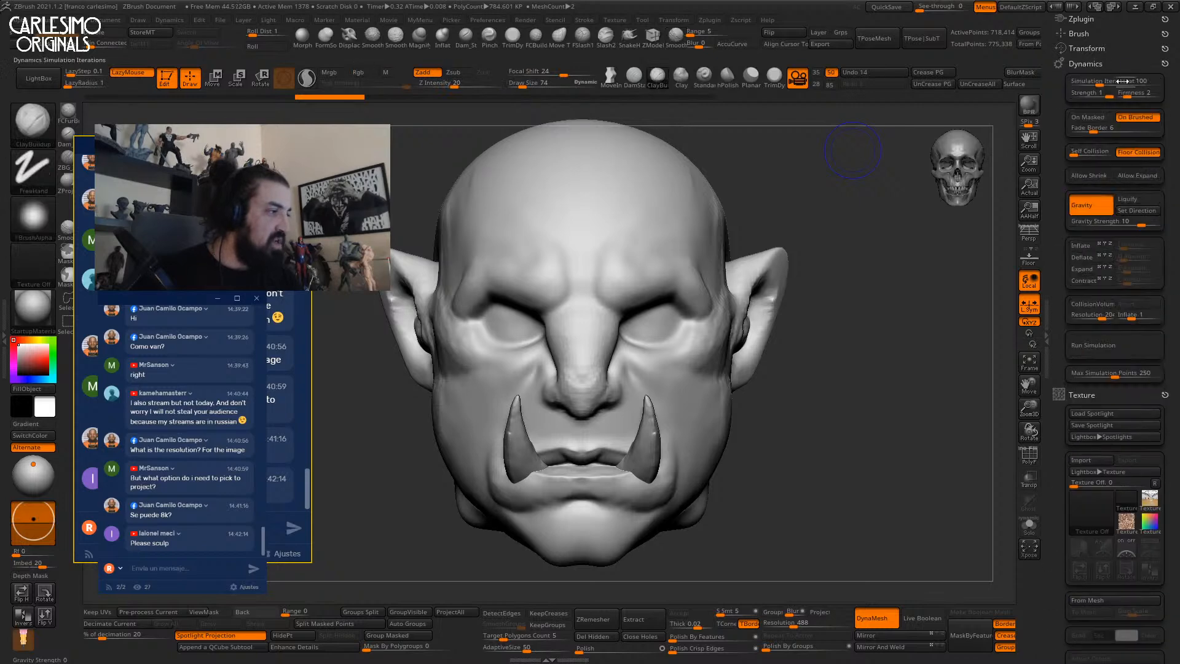
left_click(1097, 62)
left_click(1099, 75)
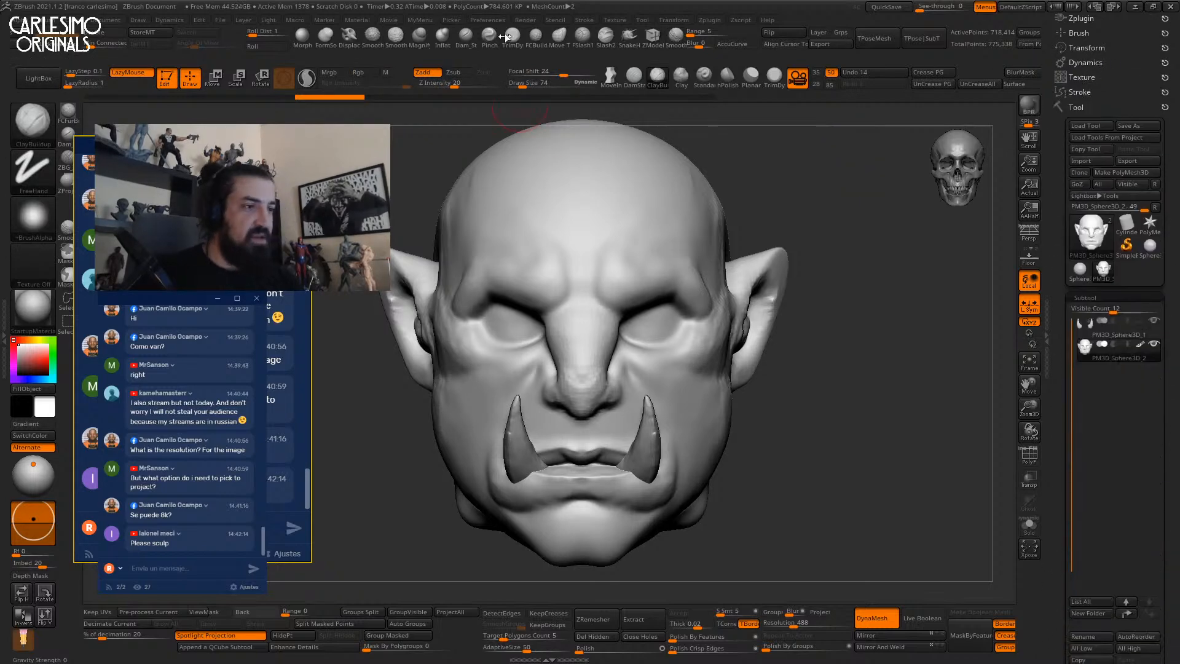
left_click(615, 20)
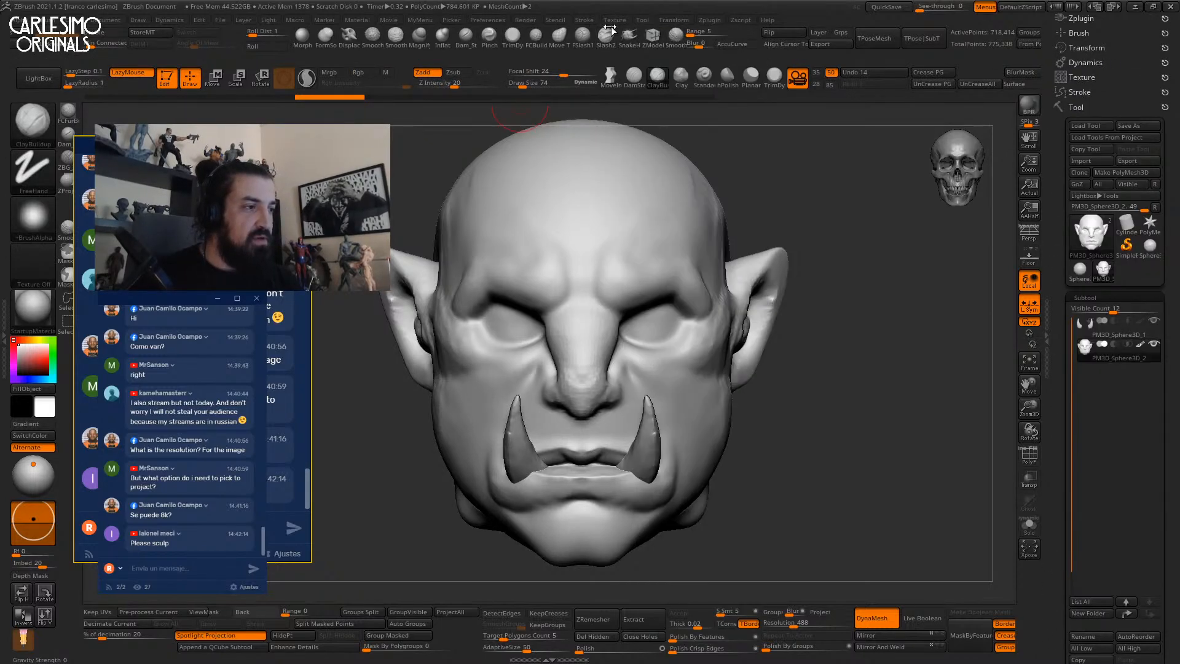
left_click(618, 21)
left_click_drag(609, 33, 1100, 77)
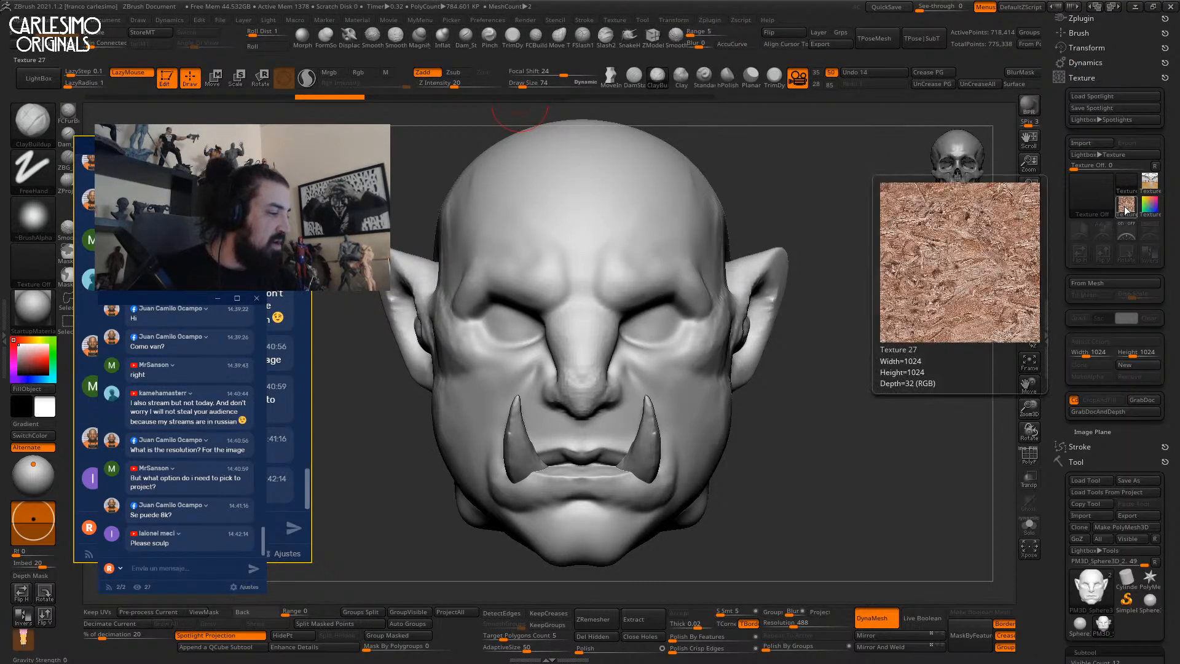
Load Texture 05 into Spotlight, move it over the head, and pin it.
left_click(1093, 198)
left_click(1090, 198)
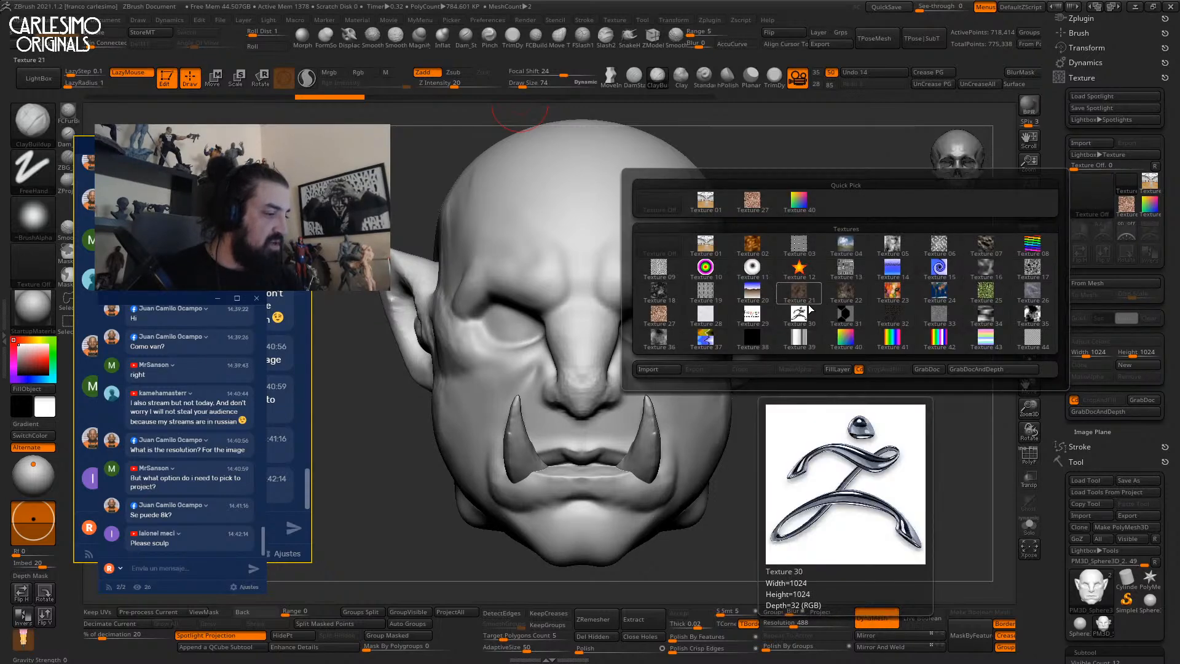
left_click(892, 245)
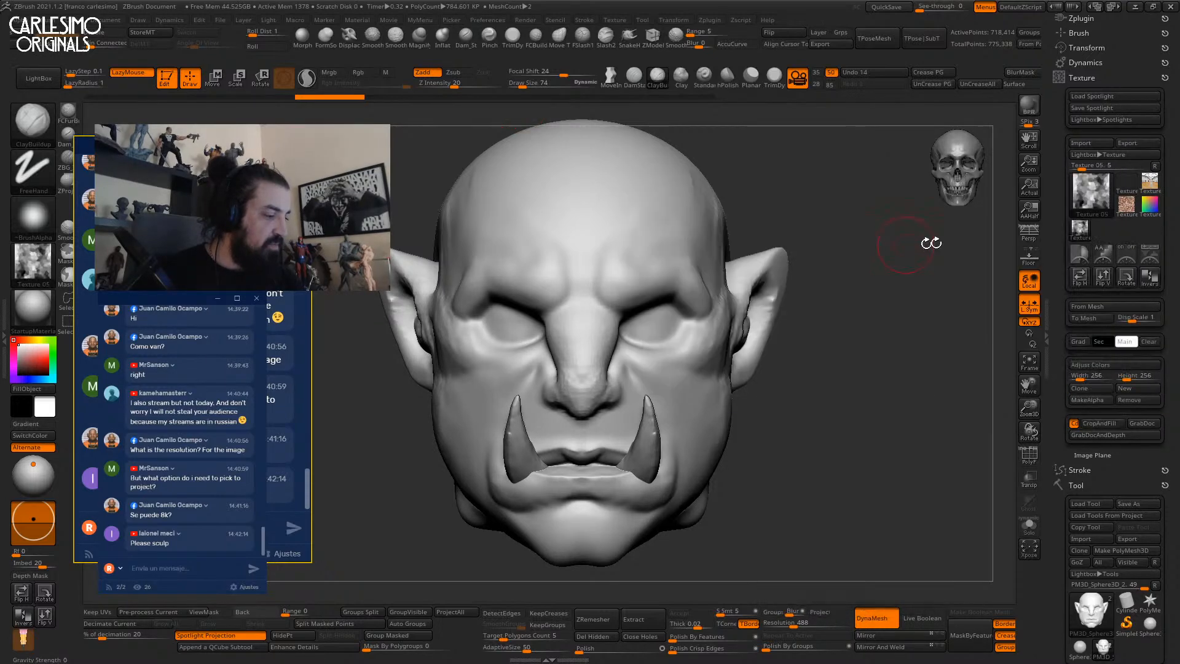
left_click(1123, 259)
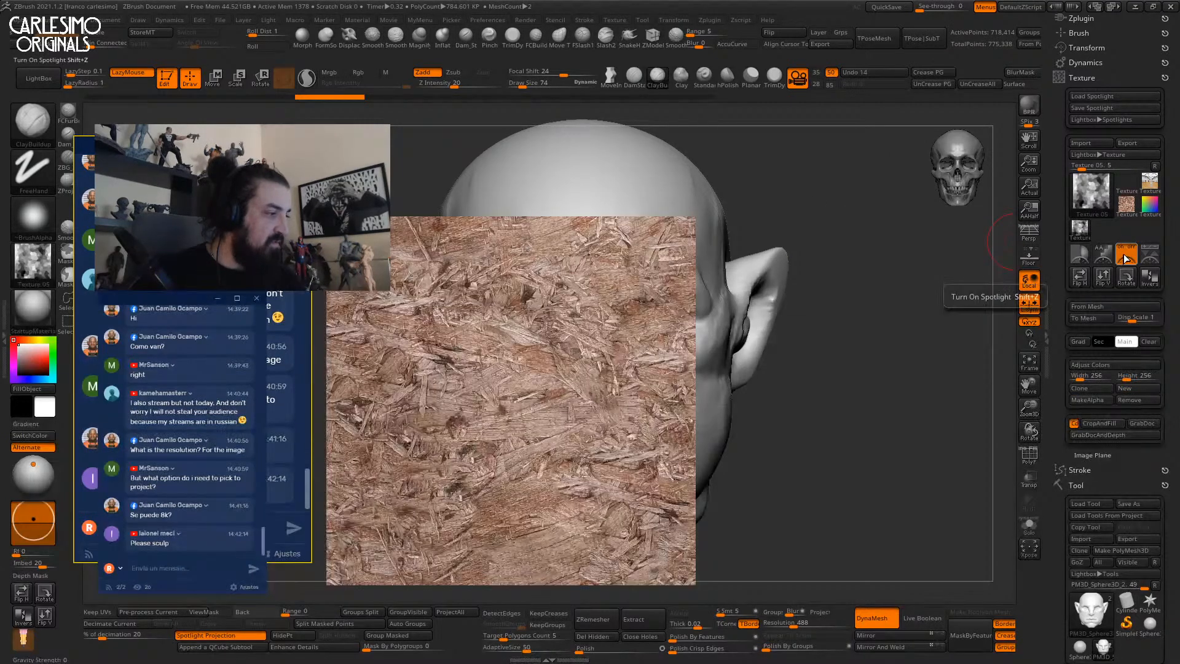
left_click(1094, 194)
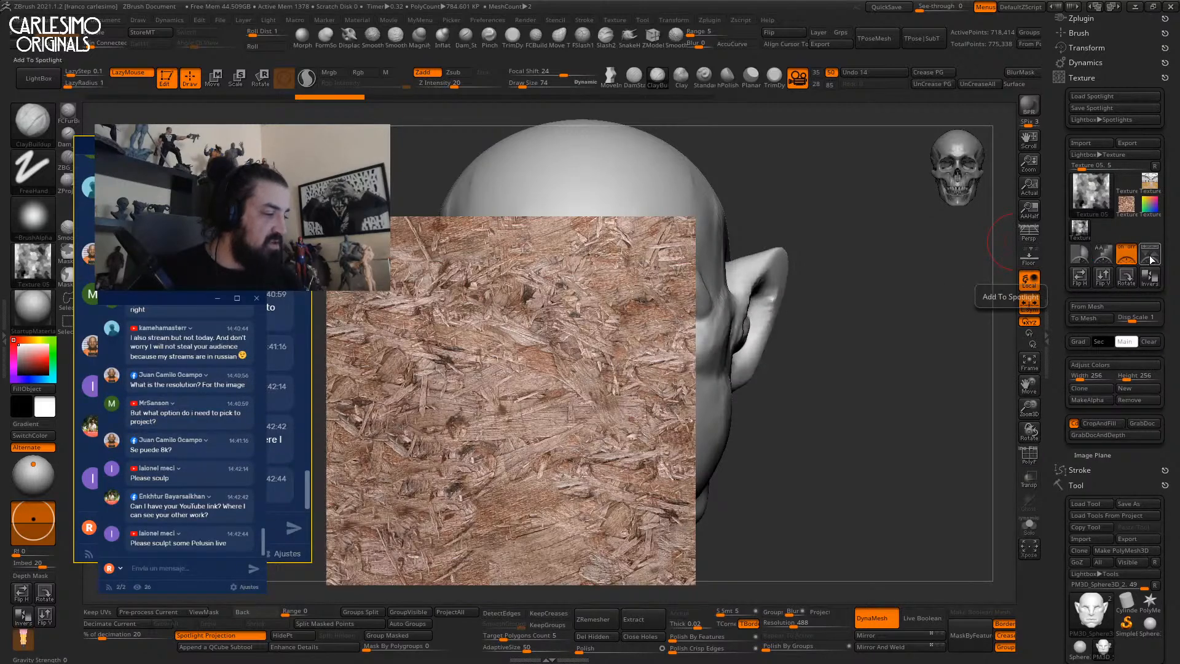
left_click(1151, 259)
left_click_drag(379, 365, 711, 415)
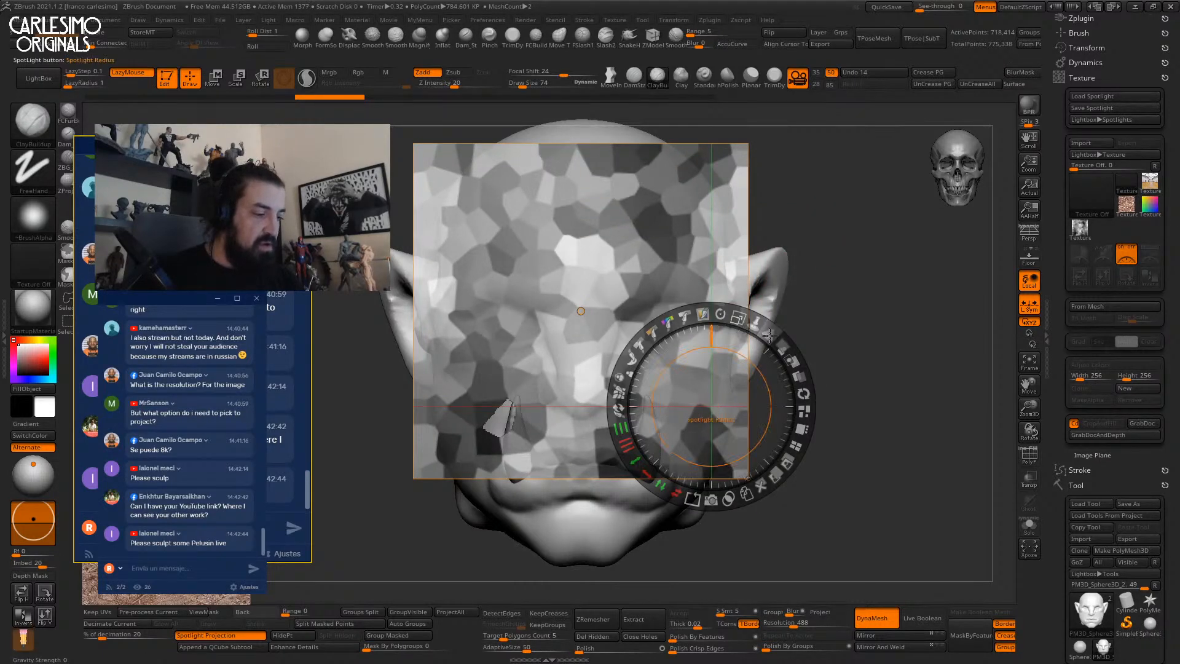
left_click(755, 322)
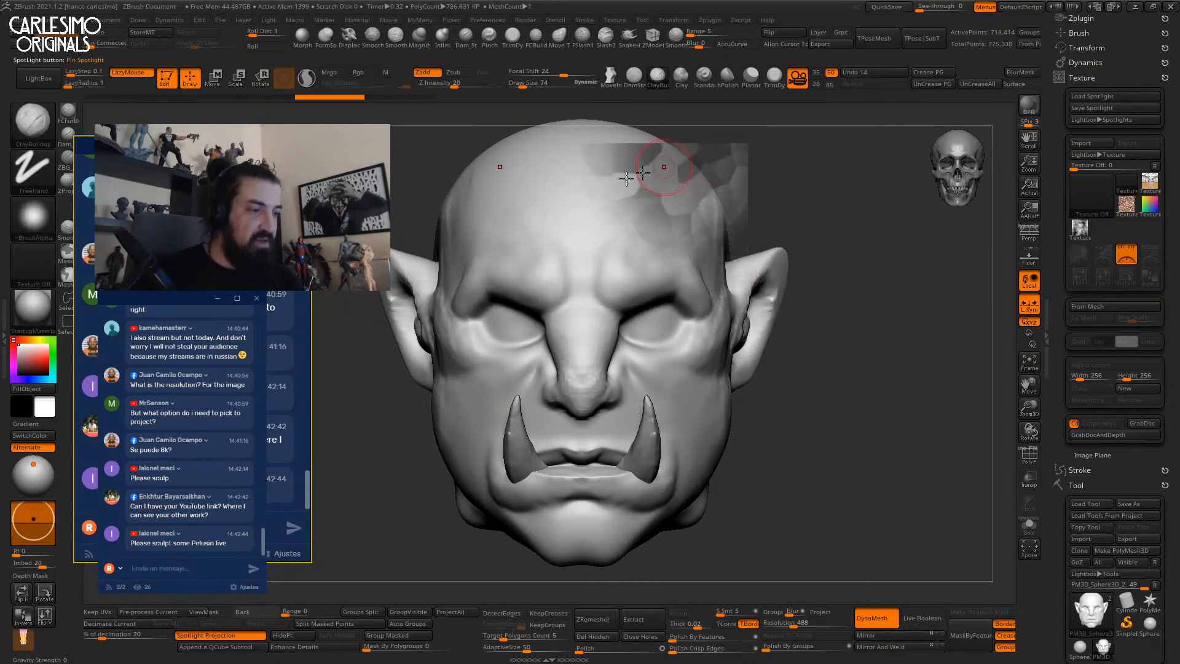
Test-project the cell texture on brows and forehead, painting Rgb without Zadd, then undo.
mouse_move(637, 274)
left_mouse_down()
mouse_move(656, 237)
mouse_move(622, 273)
mouse_move(670, 277)
left_mouse_up()
left_click_drag(841, 199, 762, 193)
key("shift+z")
key("z")
mouse_move(719, 156)
left_mouse_down()
mouse_move(696, 241)
mouse_move(665, 267)
mouse_move(673, 191)
mouse_move(674, 250)
mouse_move(726, 260)
mouse_move(686, 192)
mouse_move(676, 307)
mouse_move(817, 229)
left_mouse_up()
left_click(427, 73)
mouse_move(817, 228)
right_mouse_down()
mouse_move(816, 215)
mouse_move(738, 280)
mouse_move(829, 205)
mouse_move(827, 226)
mouse_move(827, 192)
mouse_move(851, 232)
right_mouse_up()
key("ctrl+z")
key("ctrl+z")
key("ctrl+z")
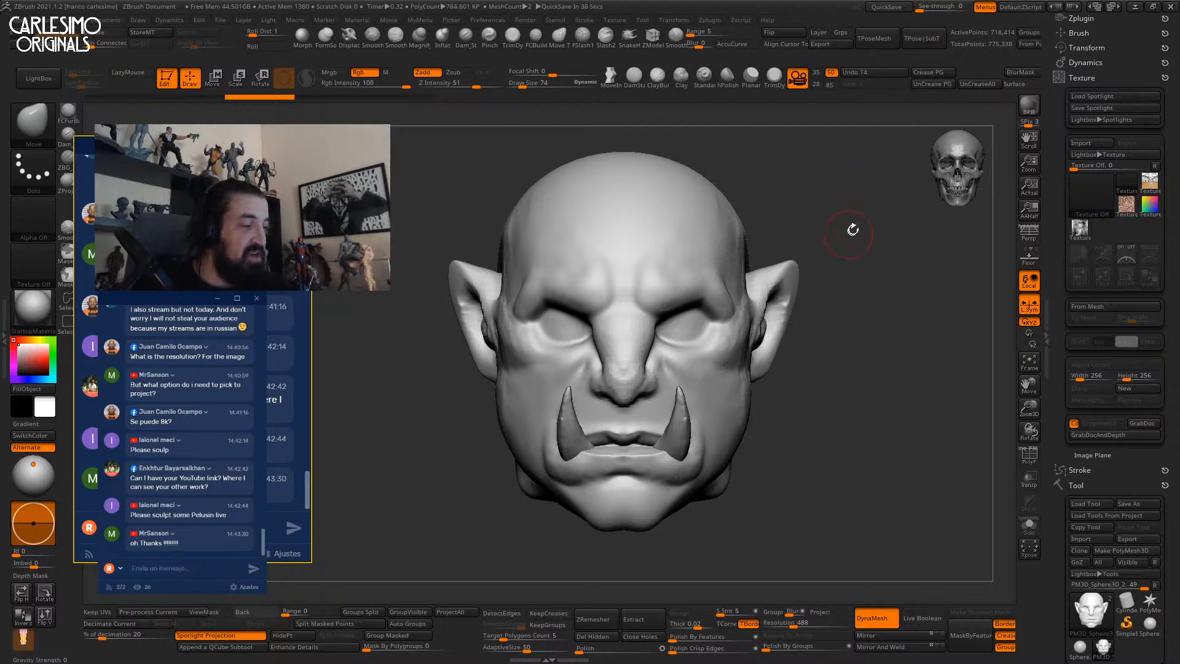
left_click_drag(847, 233, 819, 219)
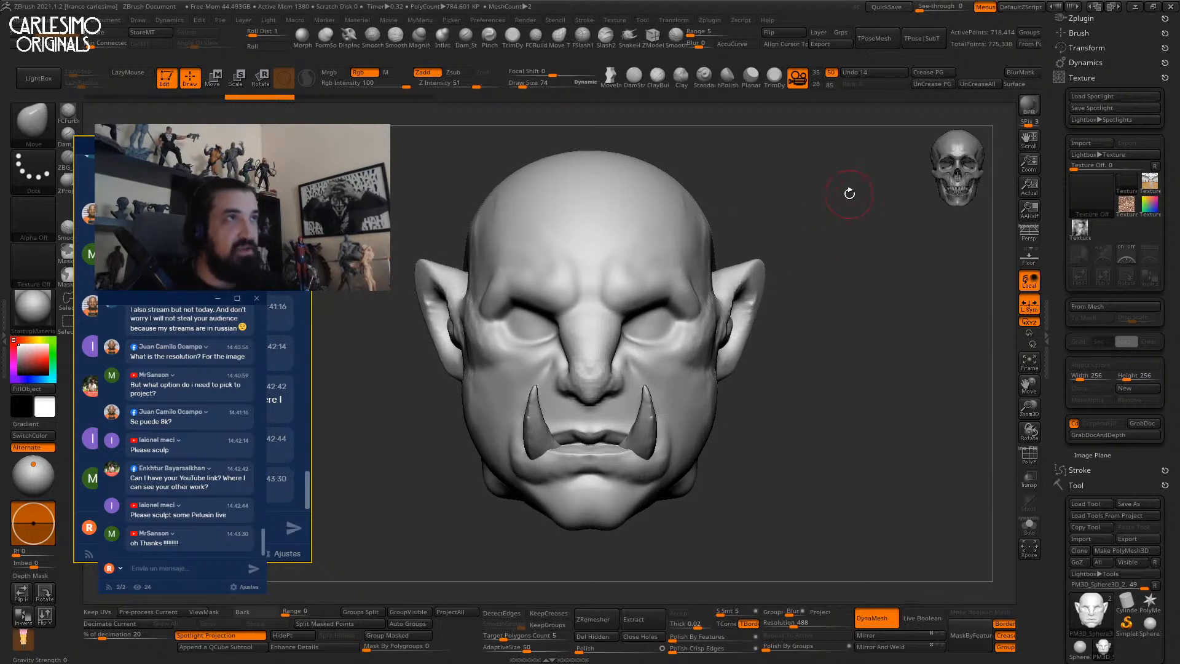
mouse_move(824, 205)
left_mouse_down()
mouse_move(832, 218)
mouse_move(805, 240)
mouse_move(848, 223)
mouse_move(836, 212)
left_mouse_up()
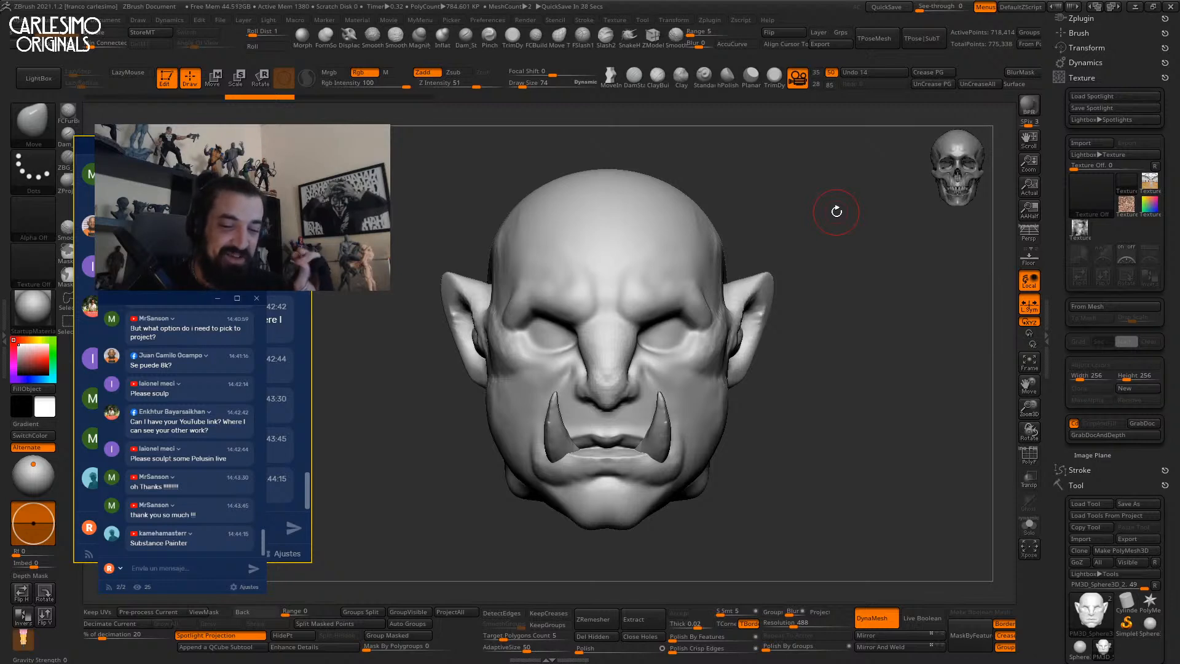
With ClayBuildup and Spotlight projection off, build clay between the brows and along the nose bridge.
left_click_drag(835, 205, 661, 287)
left_click_drag(688, 227, 659, 214)
mouse_move(596, 286)
right_mouse_down("alt")
mouse_move(598, 322)
mouse_move(605, 249)
right_mouse_up("alt")
key("b")
key("c")
key("b")
mouse_move(570, 270)
left_mouse_down()
mouse_move(567, 301)
mouse_move(572, 264)
left_mouse_up()
right_click_drag(579, 274, 580, 310)
left_click(261, 636)
mouse_move(572, 303)
left_mouse_down()
mouse_move(574, 261)
mouse_move(569, 300)
left_mouse_up()
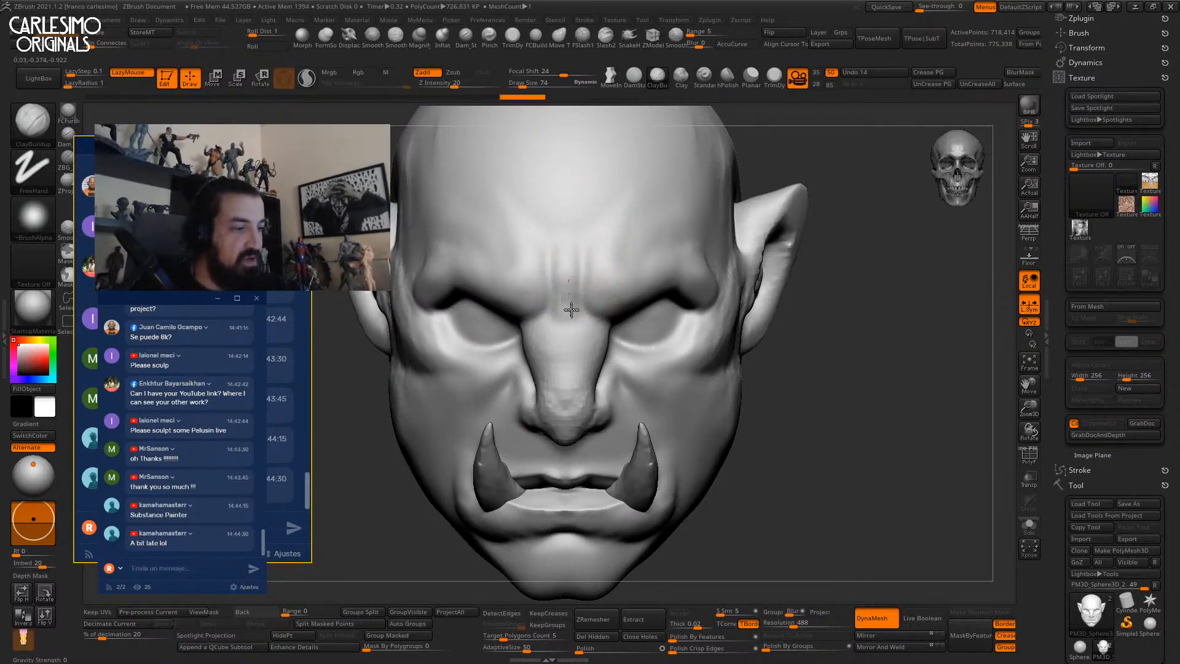
right_click_drag(571, 284, 574, 250, "shift")
left_click_drag(581, 287, 590, 322)
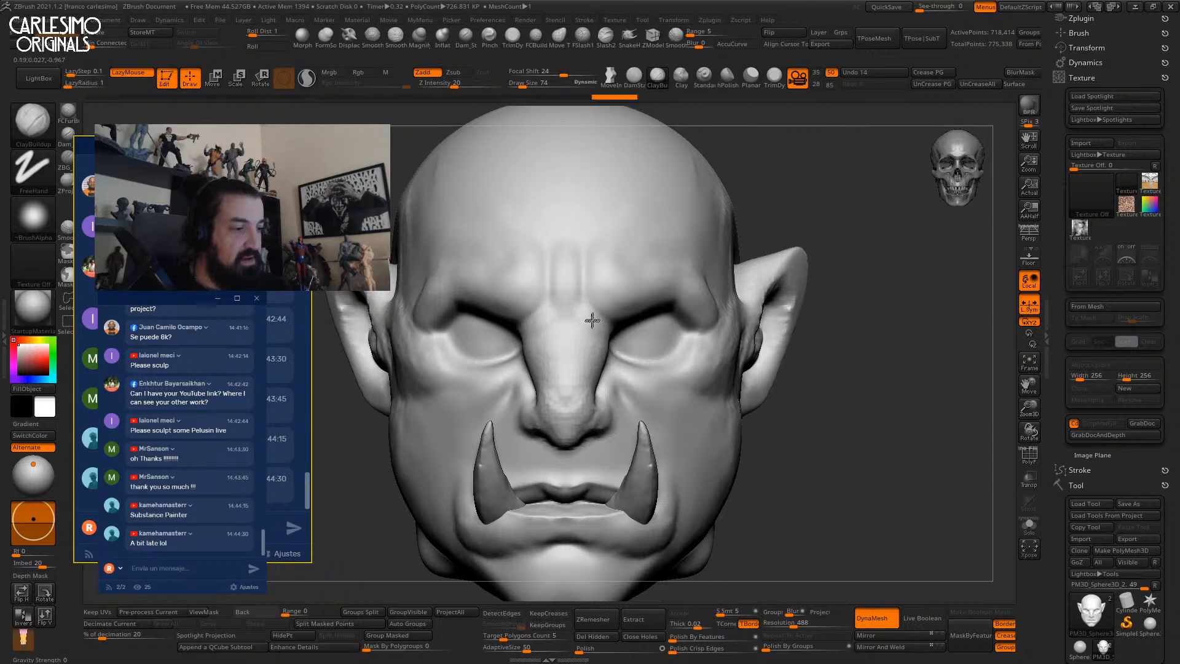
Switch to ClayTubes and build clay around the tusk bases, lip and upper chin.
right_click_drag(597, 285, 634, 195, "alt")
right_click_drag(602, 342, 590, 209, "alt")
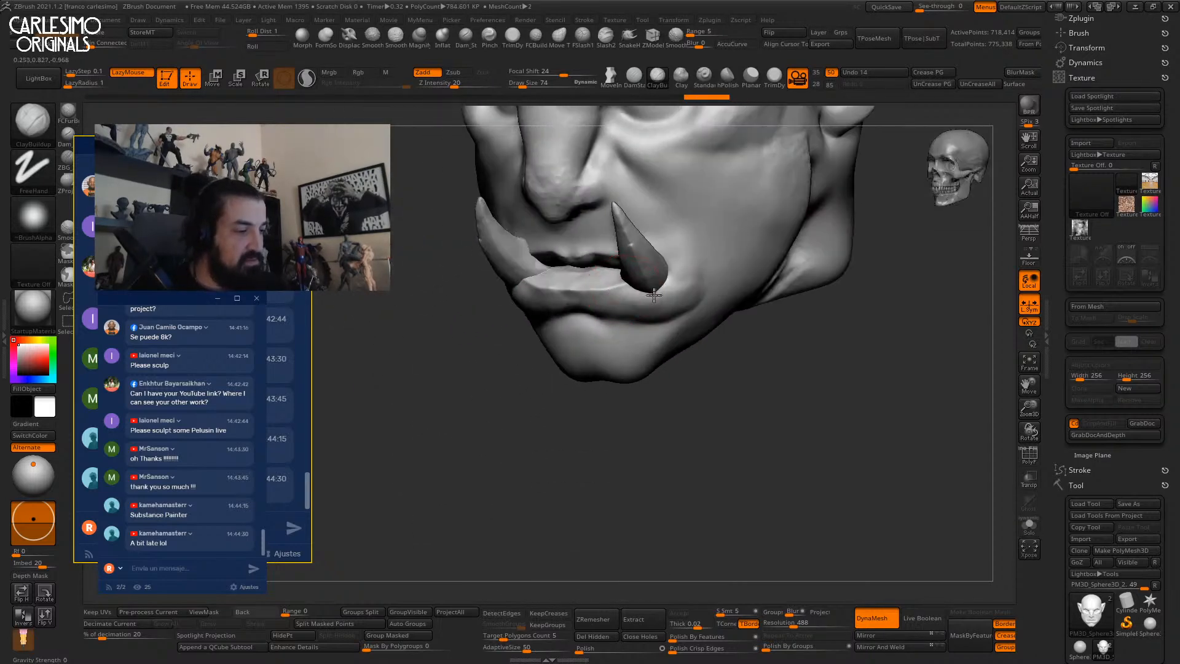
mouse_move(657, 295)
right_mouse_down("shift")
mouse_move(642, 284)
mouse_move(654, 280)
mouse_move(595, 295)
mouse_move(585, 310)
right_mouse_up("shift")
key("b")
key("m")
key("v")
key("b")
key("c")
key("t")
key("space")
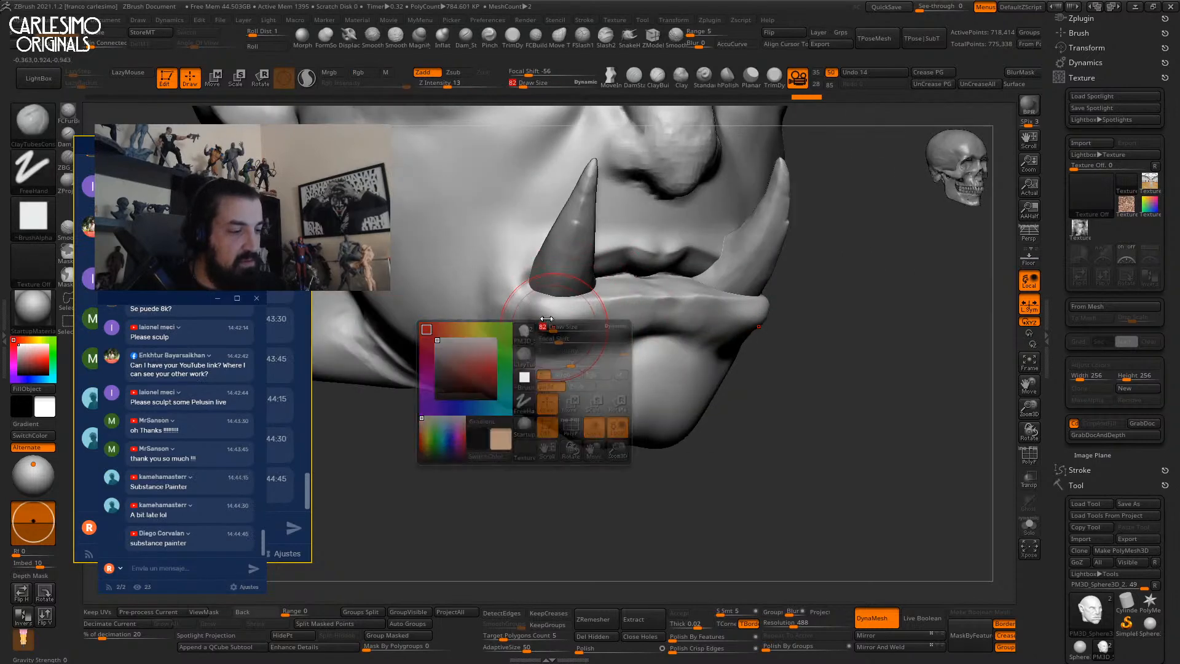
mouse_move(524, 291)
left_mouse_down()
mouse_move(520, 318)
mouse_move(547, 337)
left_mouse_up()
mouse_move(615, 332)
right_mouse_down("shift")
mouse_move(579, 300)
mouse_move(658, 256)
mouse_move(633, 274)
mouse_move(609, 252)
mouse_move(641, 271)
right_mouse_up("shift")
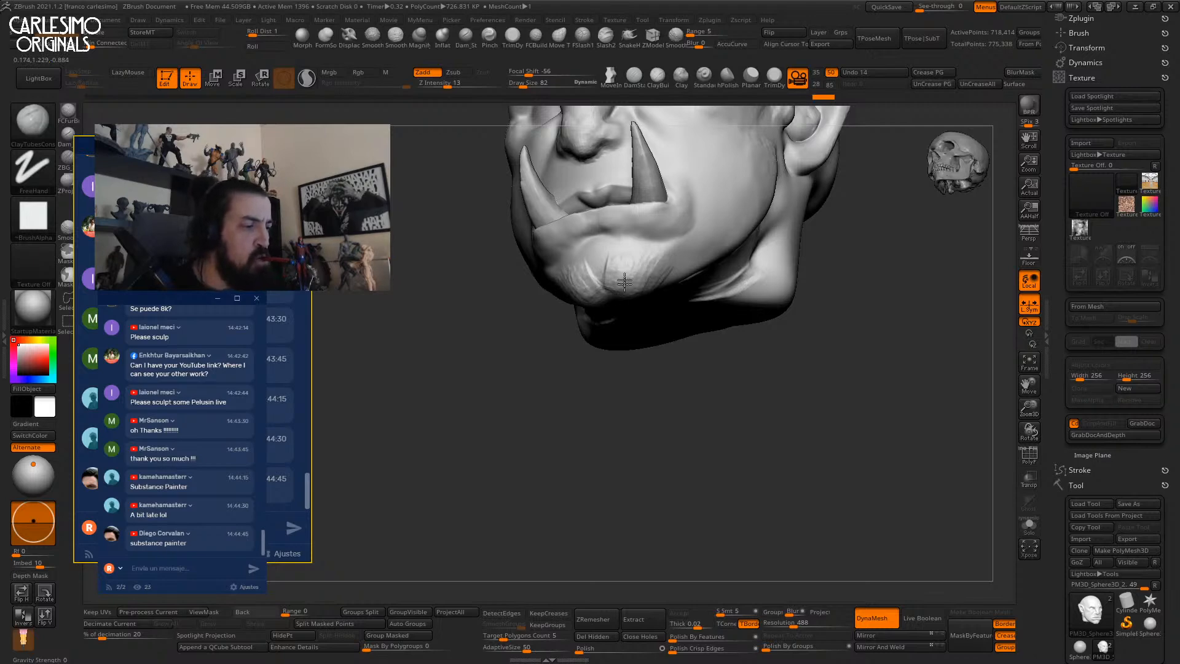
right_click_drag(620, 299, 602, 271)
left_click_drag(621, 227, 609, 243)
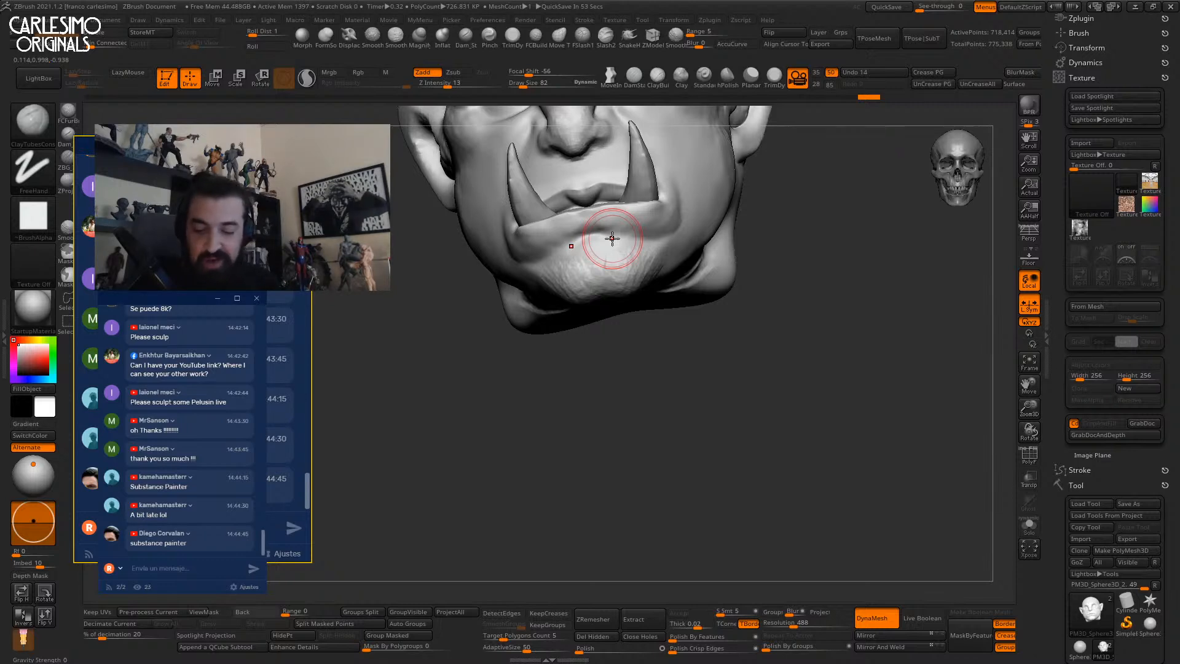
Return to ClayBuildup, turn to a three-quarter view, and smooth the temple.
mouse_move(612, 238)
right_mouse_down()
mouse_move(635, 266)
mouse_move(655, 251)
right_mouse_up()
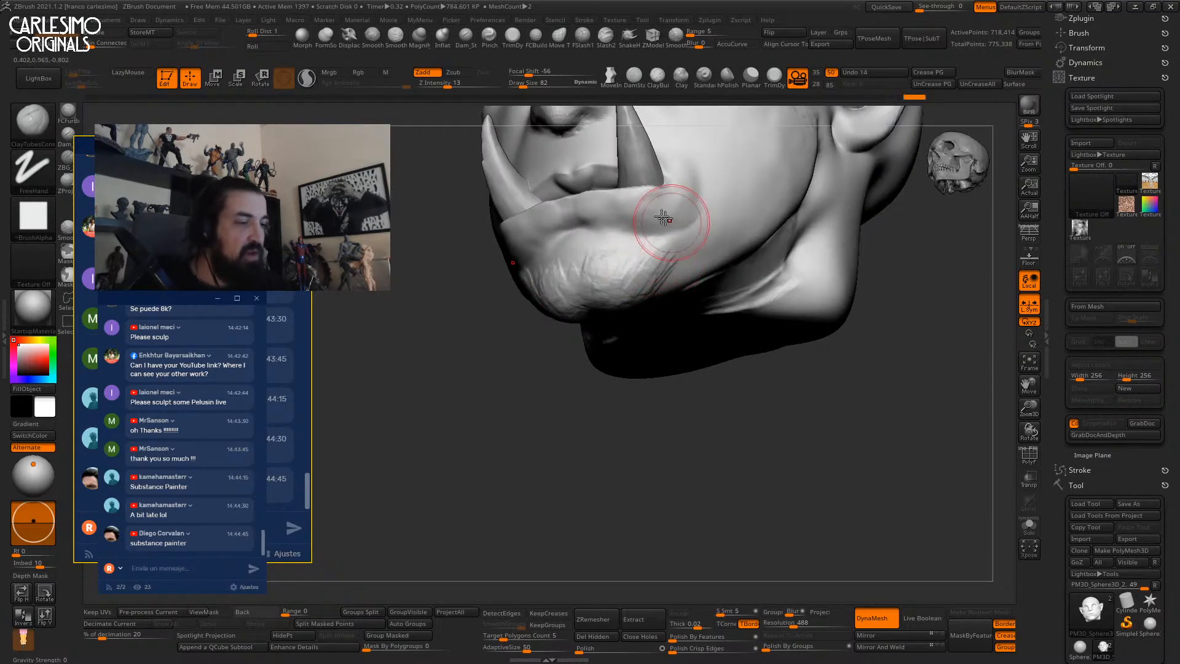
key("b")
key("c")
key("b")
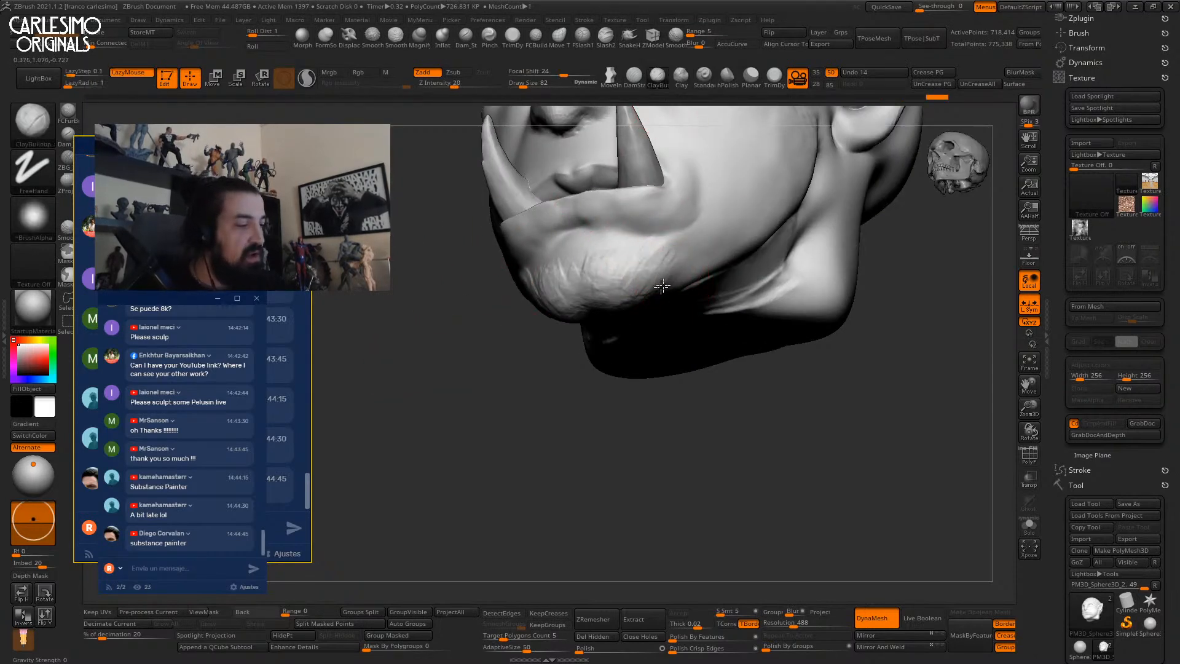
right_click_drag(632, 276, 666, 190)
right_click_drag(731, 212, 630, 272)
right_click_drag(661, 236, 674, 226)
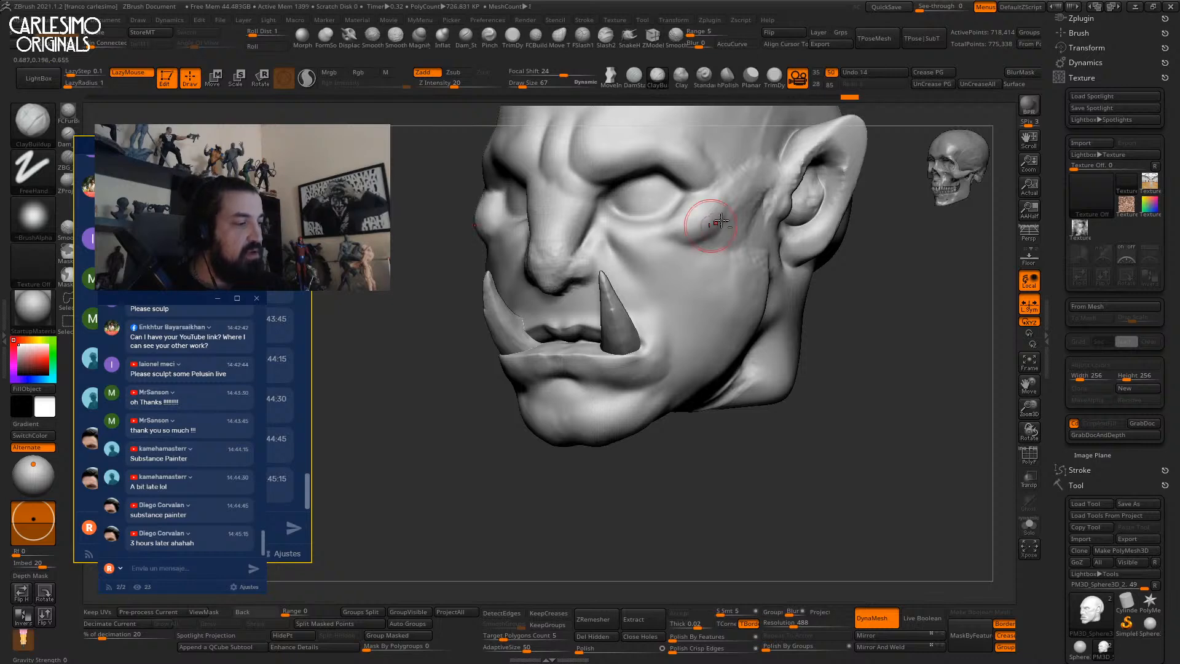
right_click_drag(706, 231, 684, 241)
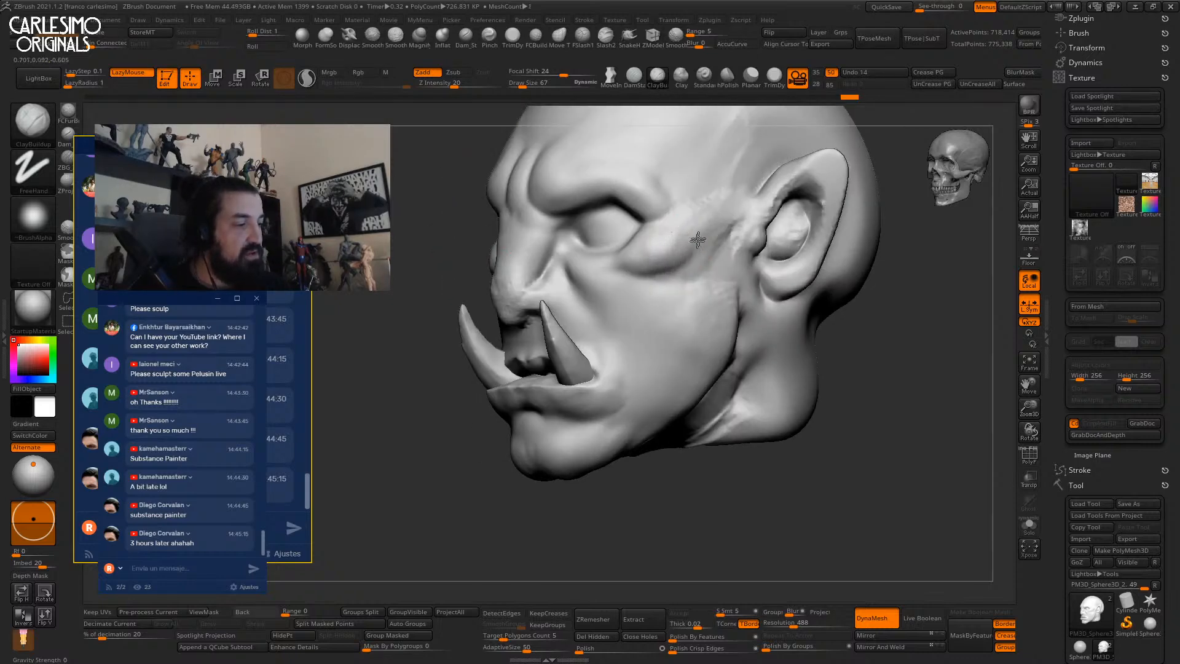
left_click_drag(695, 241, 690, 233, "shift")
Fill the inner and upper ear bowl with ClayBuildup strokes.
right_click_drag(727, 197, 710, 242)
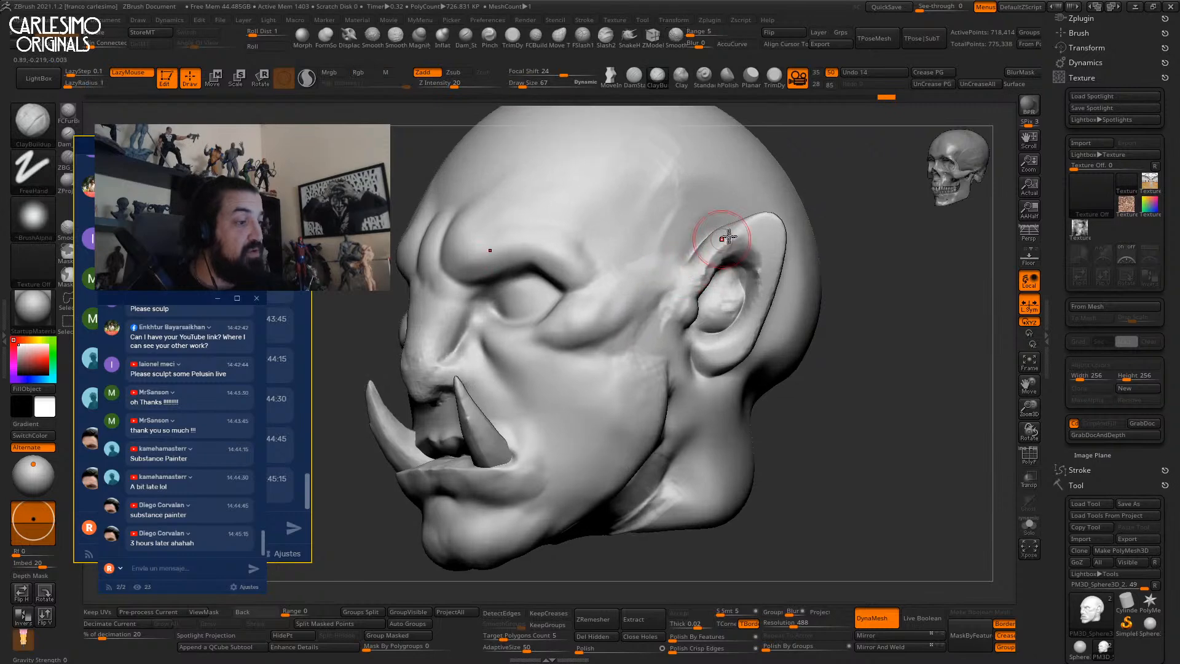
mouse_move(773, 294)
right_mouse_down()
mouse_move(746, 240)
mouse_move(752, 287)
right_mouse_up()
left_click_drag(752, 287, 719, 336)
left_click_drag(758, 237, 739, 262)
right_click_drag(739, 265, 730, 280)
left_click_drag(731, 280, 710, 312, "shift")
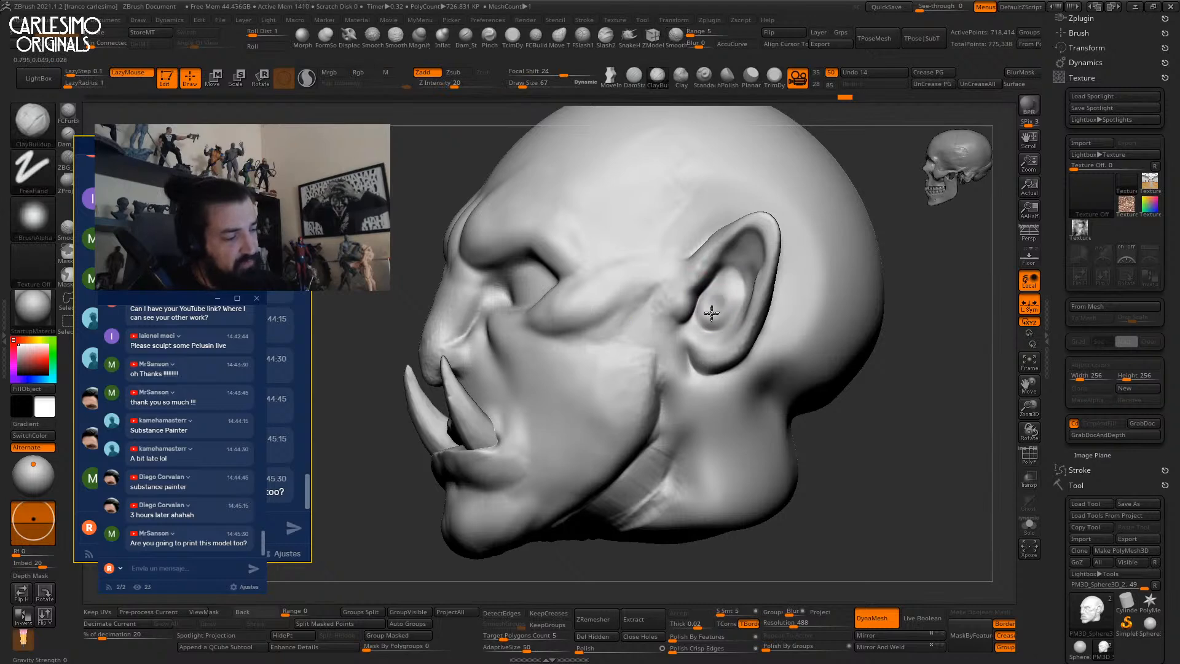
mouse_move(719, 313)
right_mouse_down()
mouse_move(727, 283)
mouse_move(703, 297)
mouse_move(693, 288)
right_mouse_up()
right_click_drag(698, 339, 700, 334)
key("space")
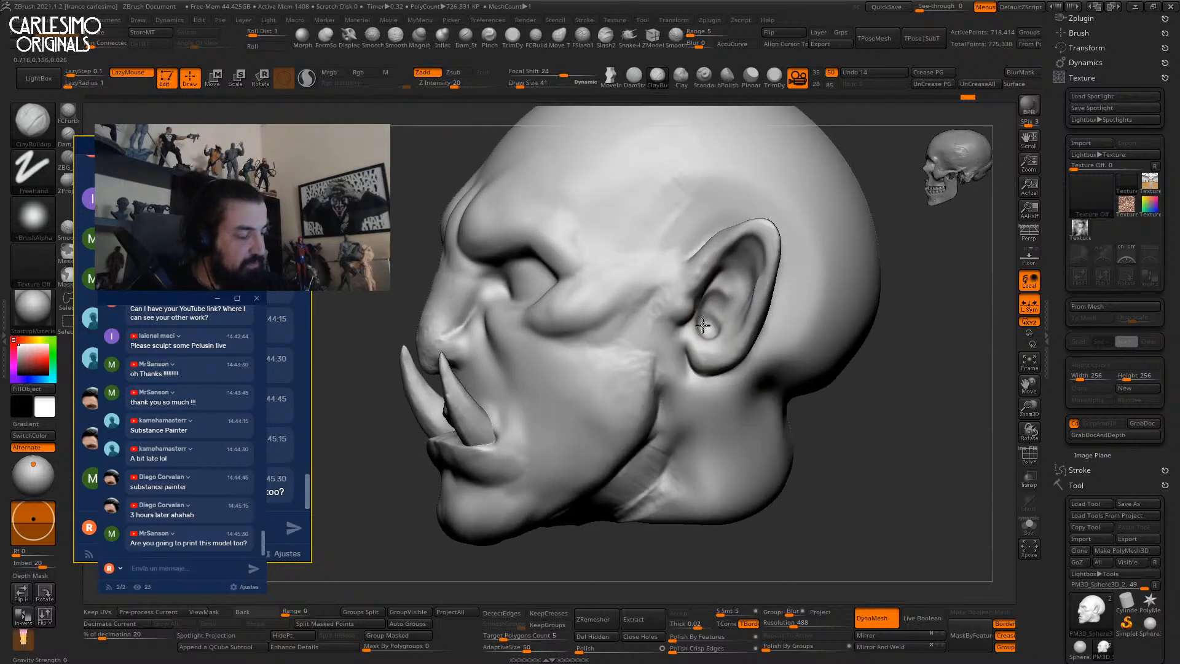
With the Move brush in front view, pull the ear tip up and outward.
right_click_drag(704, 309, 756, 295)
key("b")
key("m")
key("v")
right_click_drag(768, 225, 803, 244, "shift")
left_click_drag(781, 234, 793, 229)
mouse_move(772, 241)
right_mouse_down()
mouse_move(617, 311)
mouse_move(703, 274)
mouse_move(674, 257)
mouse_move(680, 291)
right_mouse_up()
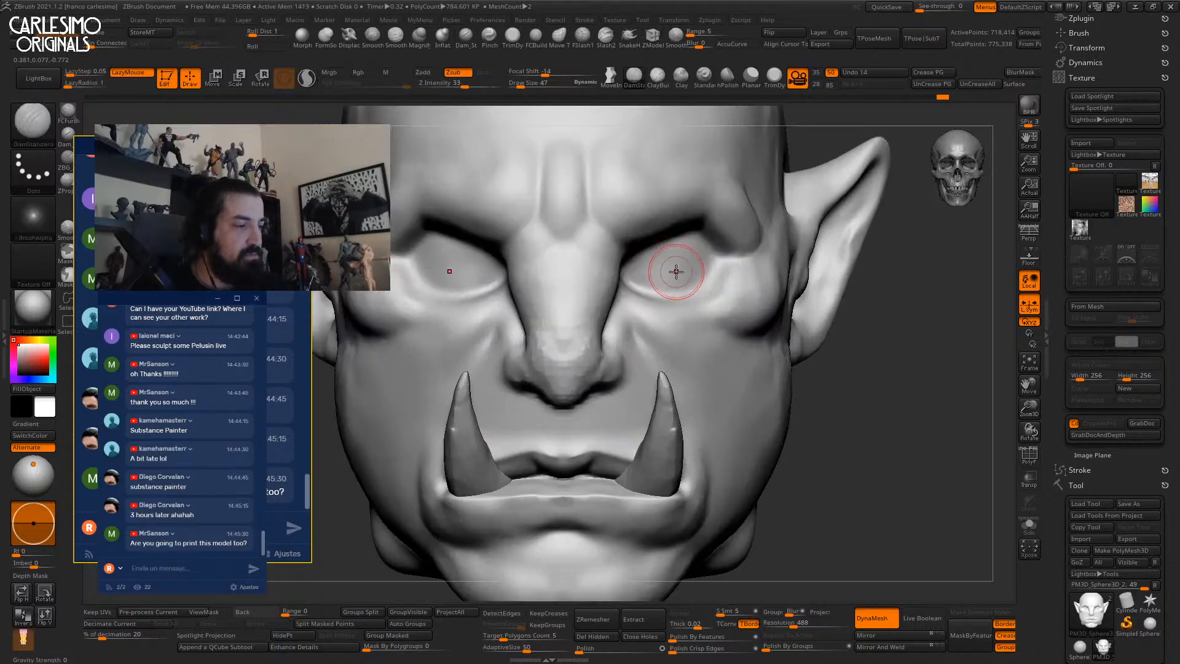
Build up and smooth the upper part of both eye areas with ClayBuildup.
key("b")
key("c")
key("b")
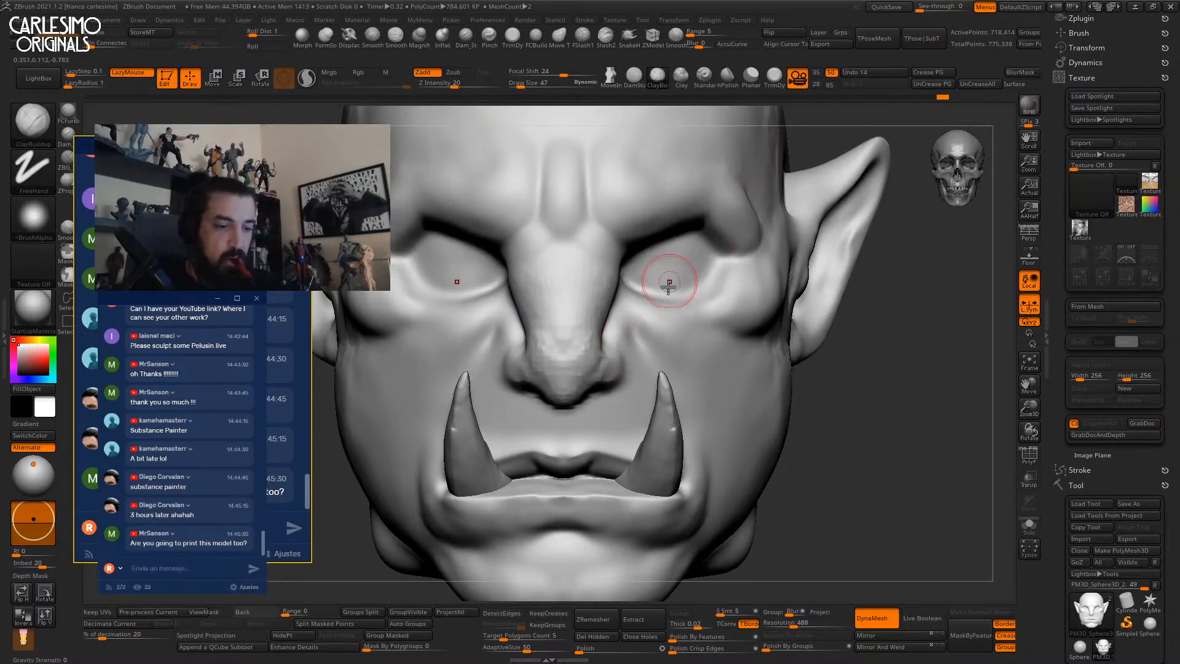
left_click_drag(653, 261, 697, 258)
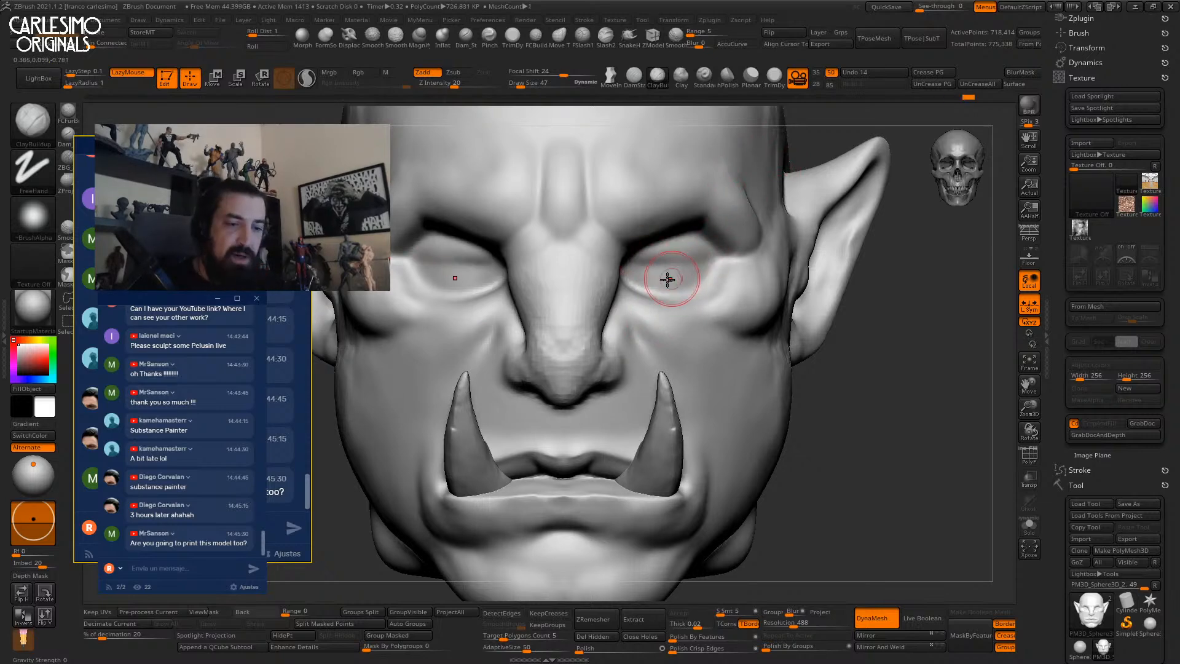
left_click(43, 222)
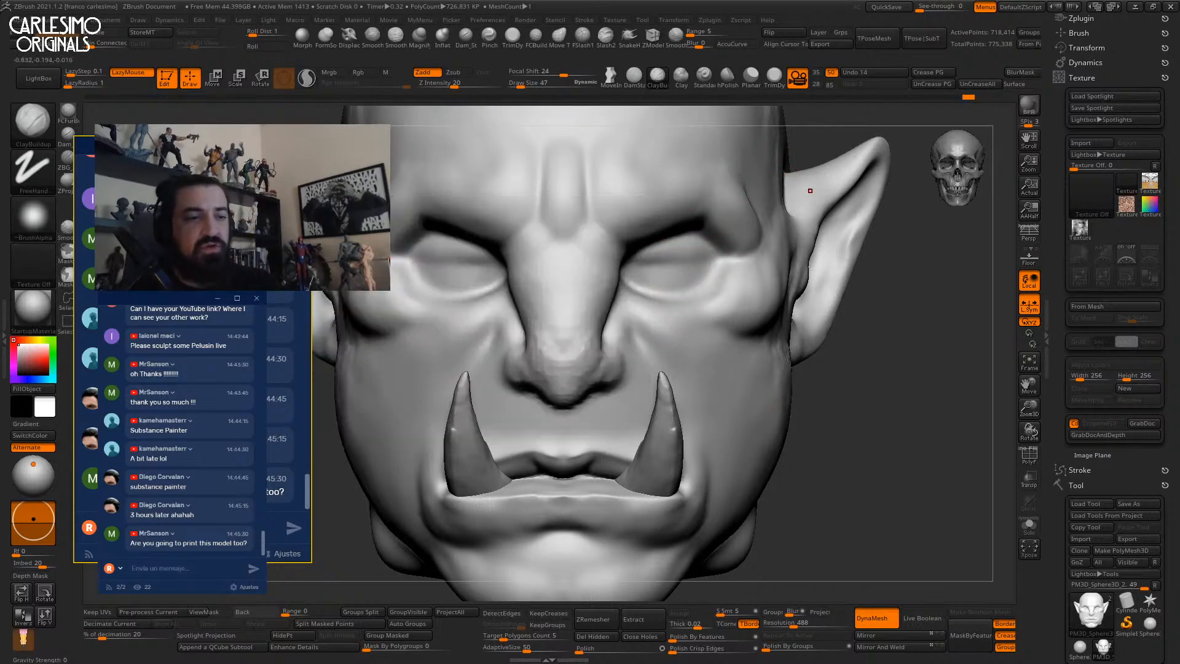
right_click(650, 324)
left_click(649, 318)
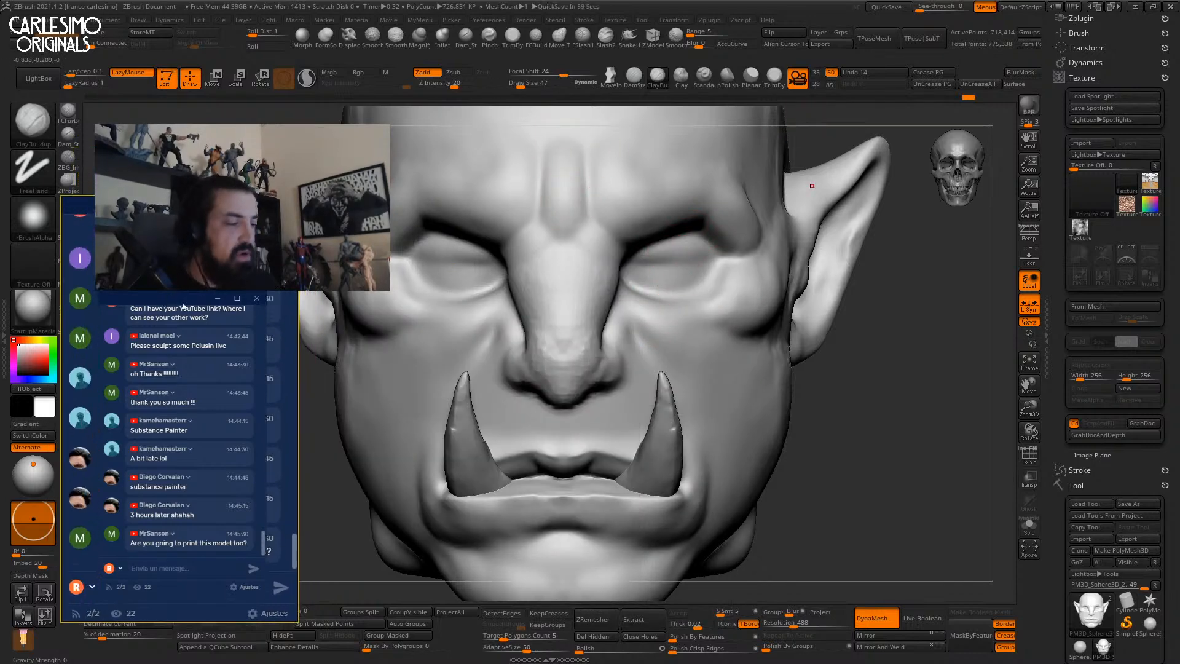
left_click_drag(644, 276, 679, 258)
mouse_move(679, 258)
right_mouse_down("ctrl")
mouse_move(679, 280)
mouse_move(633, 285)
mouse_move(674, 268)
mouse_move(656, 279)
right_mouse_up("ctrl")
Sculpt the right upper eyelid with short strokes, extending it to the outer corner.
left_click_drag(653, 279, 680, 262)
right_click_drag(677, 263, 691, 263)
mouse_move(692, 263)
left_mouse_down()
mouse_move(762, 237)
mouse_move(672, 266)
mouse_move(687, 246)
left_mouse_up()
mouse_move(706, 247)
right_mouse_down()
mouse_move(697, 248)
mouse_move(707, 253)
right_mouse_up()
mouse_move(657, 277)
left_mouse_down()
mouse_move(649, 289)
mouse_move(752, 237)
left_mouse_up()
With the square Alpha 28, build clay along the upper eyelids and raised folds from the outer corners.
left_click(33, 261)
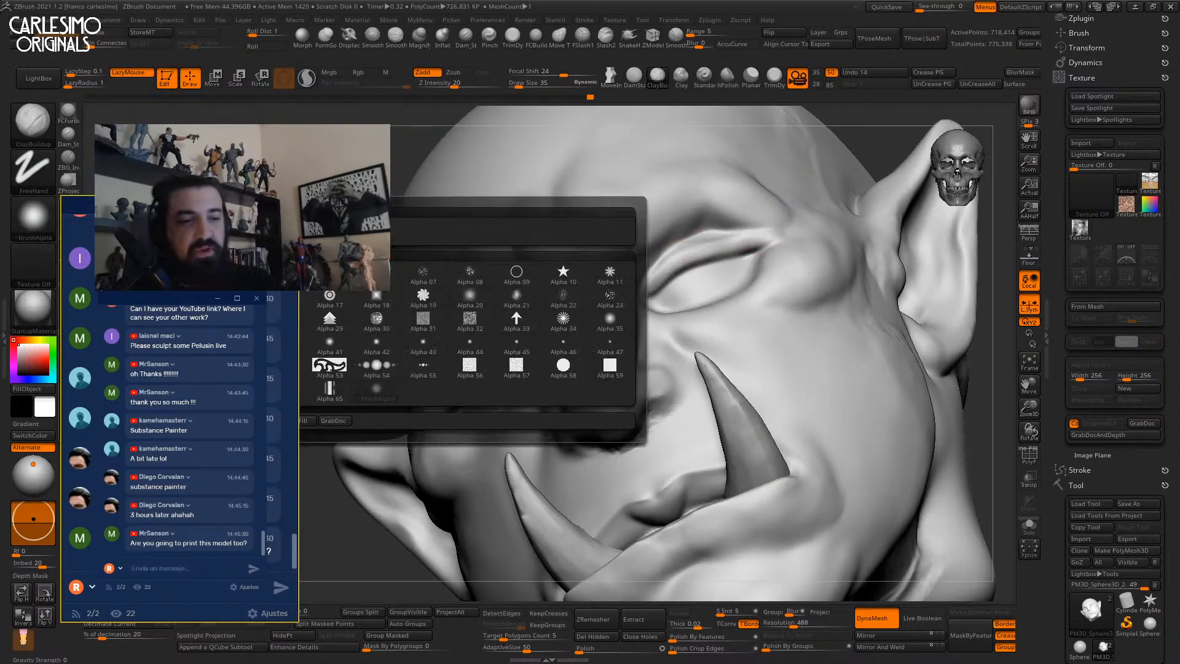
left_click(282, 317)
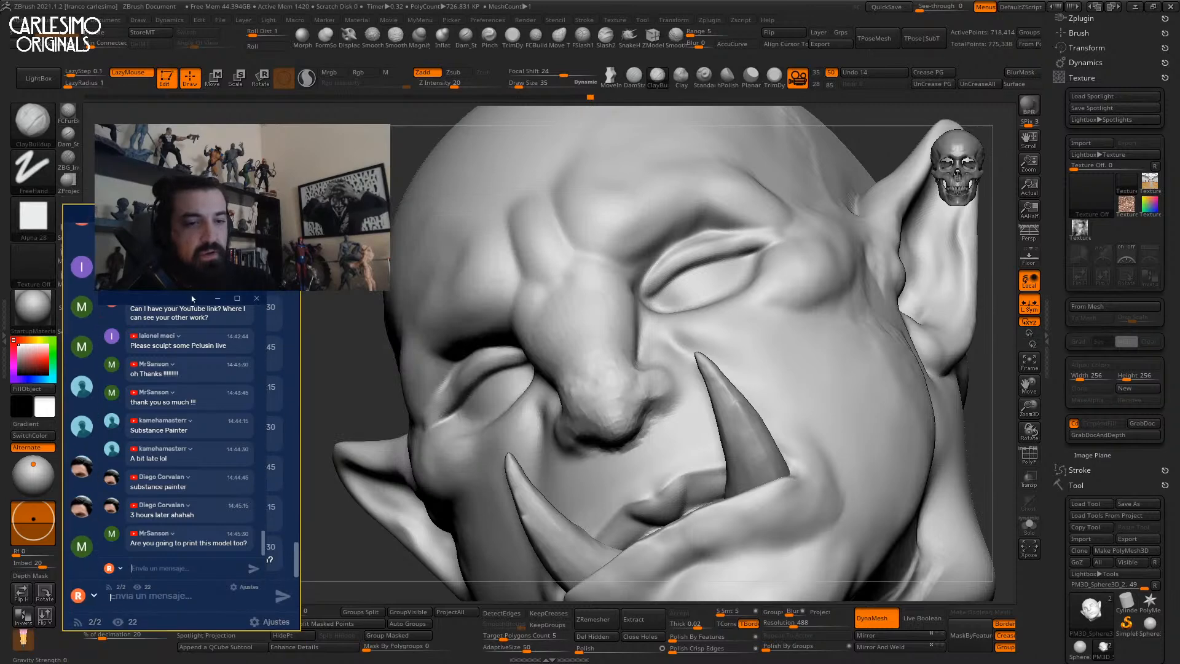
left_click_drag(656, 276, 745, 233)
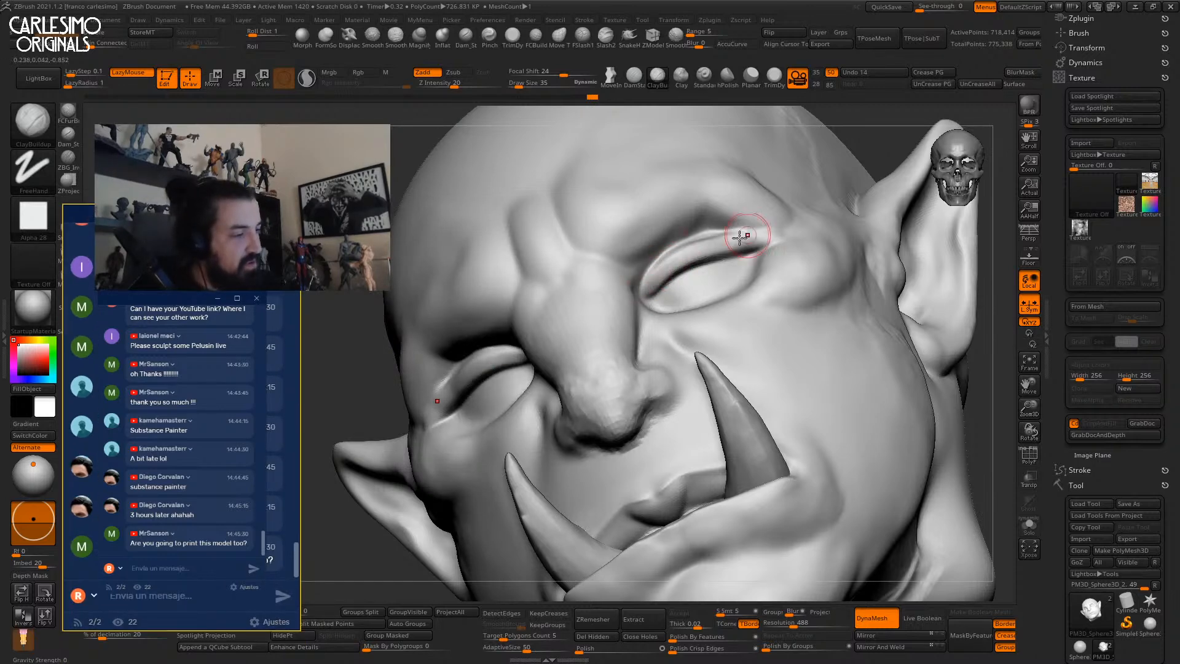
right_click_drag(711, 237, 699, 247)
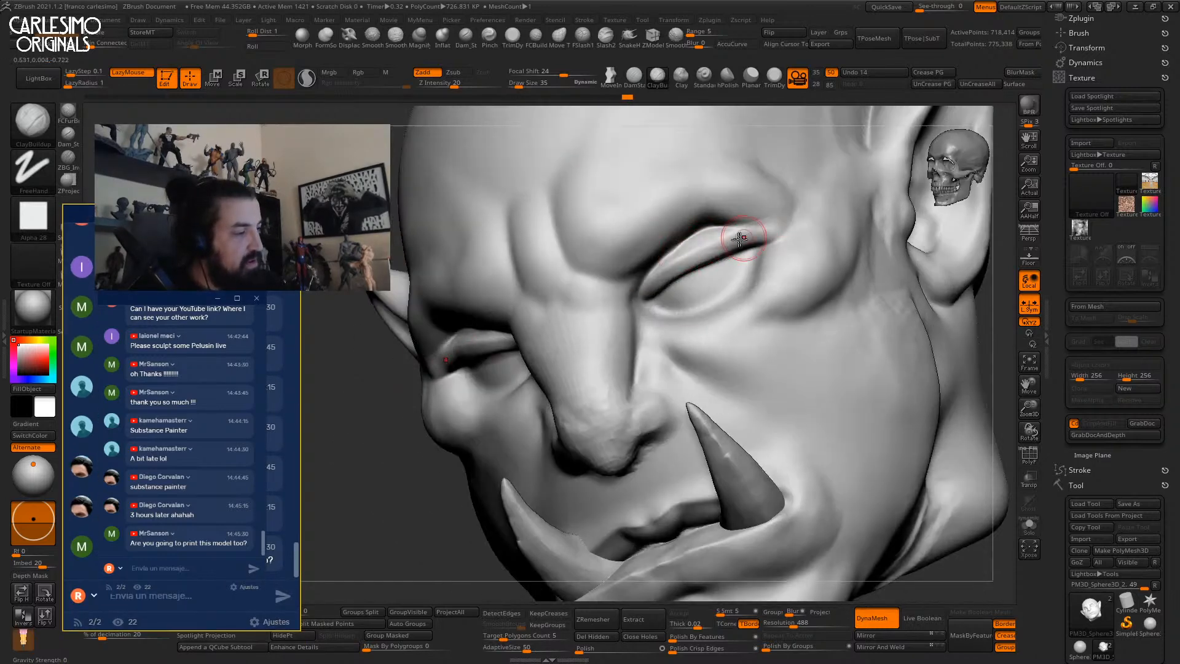
right_click_drag(764, 205, 726, 249)
left_click_drag(715, 262, 766, 191)
left_click_drag(676, 282, 736, 199)
left_click_drag(694, 258, 737, 208)
mouse_move(738, 209)
right_mouse_down("shift")
mouse_move(711, 250)
mouse_move(731, 207)
right_mouse_up("shift")
Lift and reshape the upper eyelids with short Move brush pulls, resizing the brush as needed.
key("b")
key("m")
key("v")
key("space")
mouse_move(677, 248)
left_mouse_down()
mouse_move(681, 226)
mouse_move(709, 222)
mouse_move(680, 223)
mouse_move(730, 234)
mouse_move(689, 231)
left_mouse_up()
key("space")
right_click_drag(685, 274, 626, 268)
mouse_move(627, 268)
right_mouse_down("ctrl")
mouse_move(657, 240)
mouse_move(697, 251)
mouse_move(646, 237)
right_mouse_up("ctrl")
key("space")
left_click_drag(647, 237, 645, 236)
key("space")
mouse_move(646, 235)
right_mouse_down()
mouse_move(658, 263)
mouse_move(763, 243)
mouse_move(791, 197)
mouse_move(776, 223)
mouse_move(778, 273)
right_mouse_up()
mouse_move(778, 274)
right_mouse_down()
mouse_move(631, 294)
mouse_move(743, 161)
right_mouse_up()
mouse_move(184, 214)
left_mouse_down()
mouse_move(269, 240)
mouse_move(294, 285)
left_mouse_up()
left_click(38, 120)
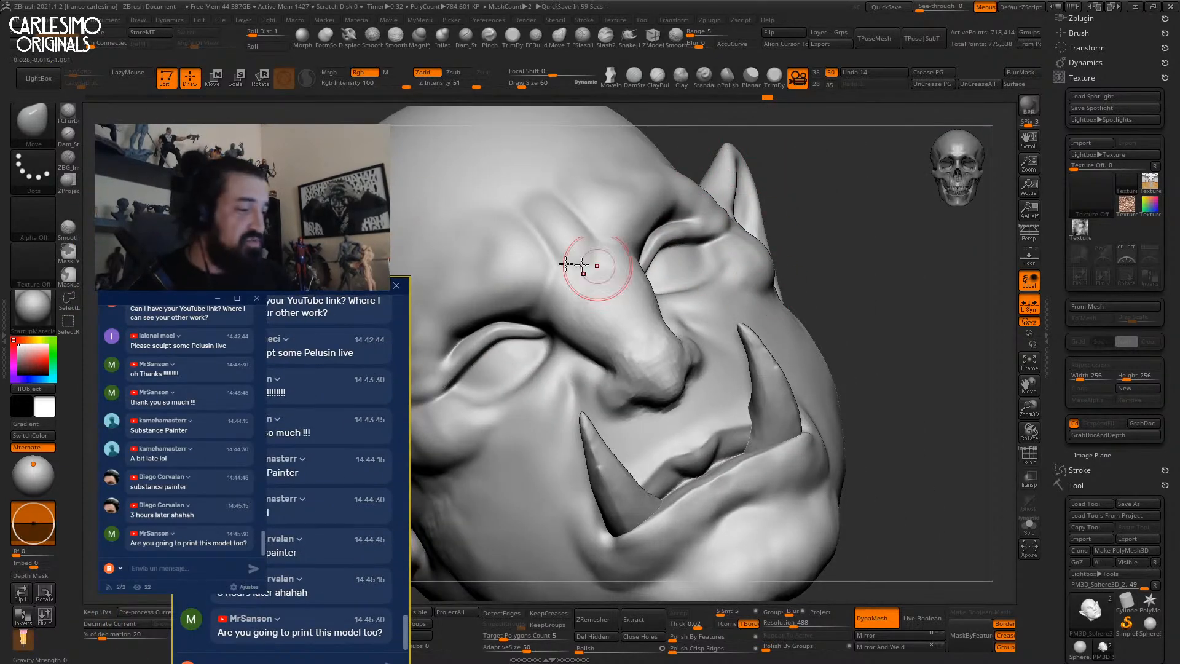
Insert enlarged sphere eyeballs into both eye sockets with IMM Primitives.
key("b")
left_click(607, 328)
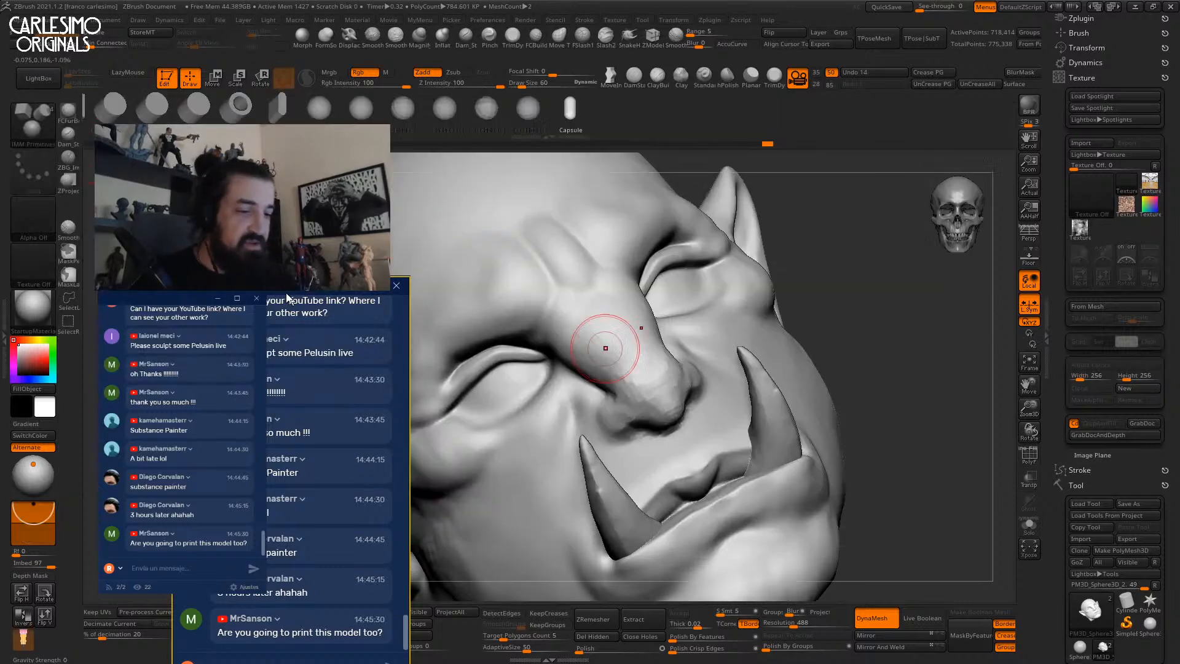
mouse_move(688, 315)
right_mouse_down()
mouse_move(674, 285)
mouse_move(660, 304)
right_mouse_up()
left_click_drag(40, 515, 39, 543)
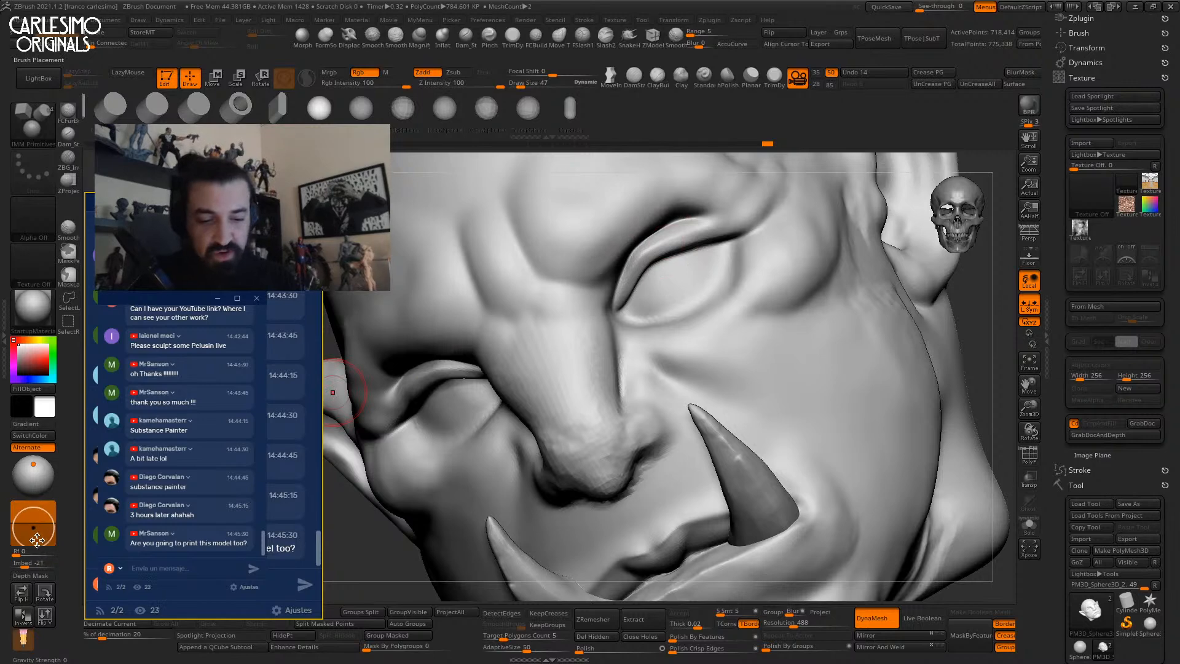
left_click_drag(661, 276, 689, 313)
right_click_drag(690, 276, 671, 335, "shift")
Push the eyeballs back into the sockets with the gizmo, checking from below and the side.
key("w")
left_click(665, 224, "alt")
right_click_drag(691, 258, 669, 266, "shift")
left_click_drag(658, 256, 659, 263)
right_click_drag(665, 264, 707, 287)
left_click_drag(718, 288, 711, 291)
right_click_drag(712, 291, 698, 310, "ctrl")
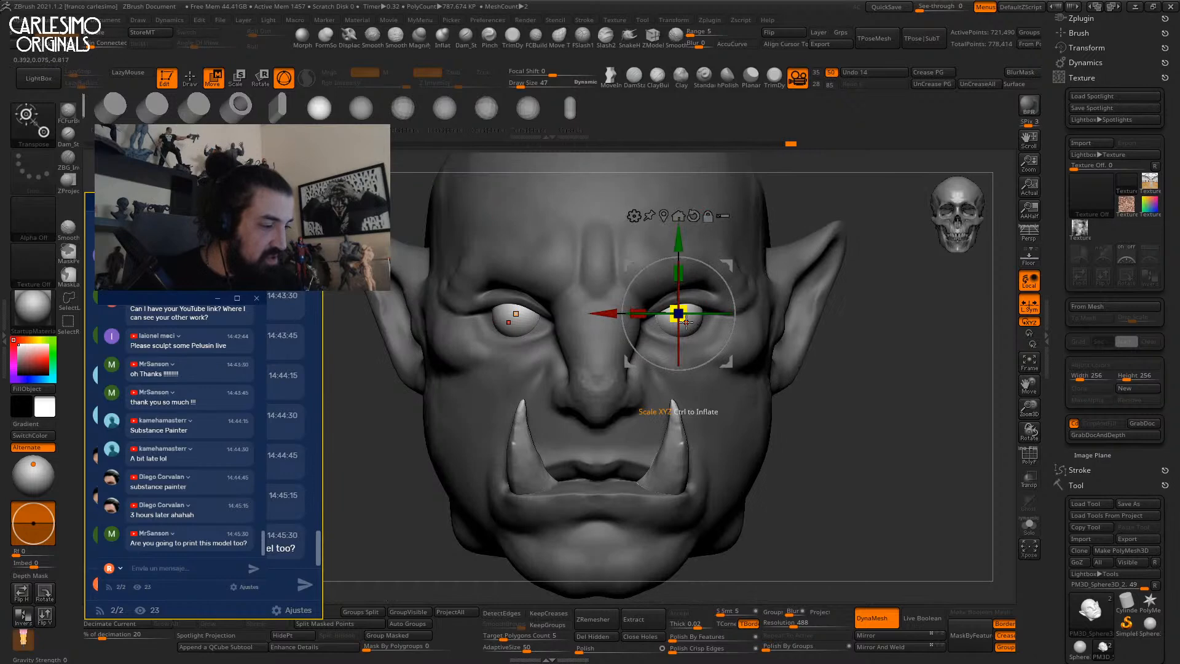
left_click_drag(685, 319, 687, 319)
right_click_drag(686, 319, 697, 292, "ctrl")
right_click_drag(697, 292, 652, 284)
left_click_drag(732, 263, 735, 259)
right_click_drag(731, 270, 701, 356, "ctrl")
right_click_drag(701, 356, 747, 280)
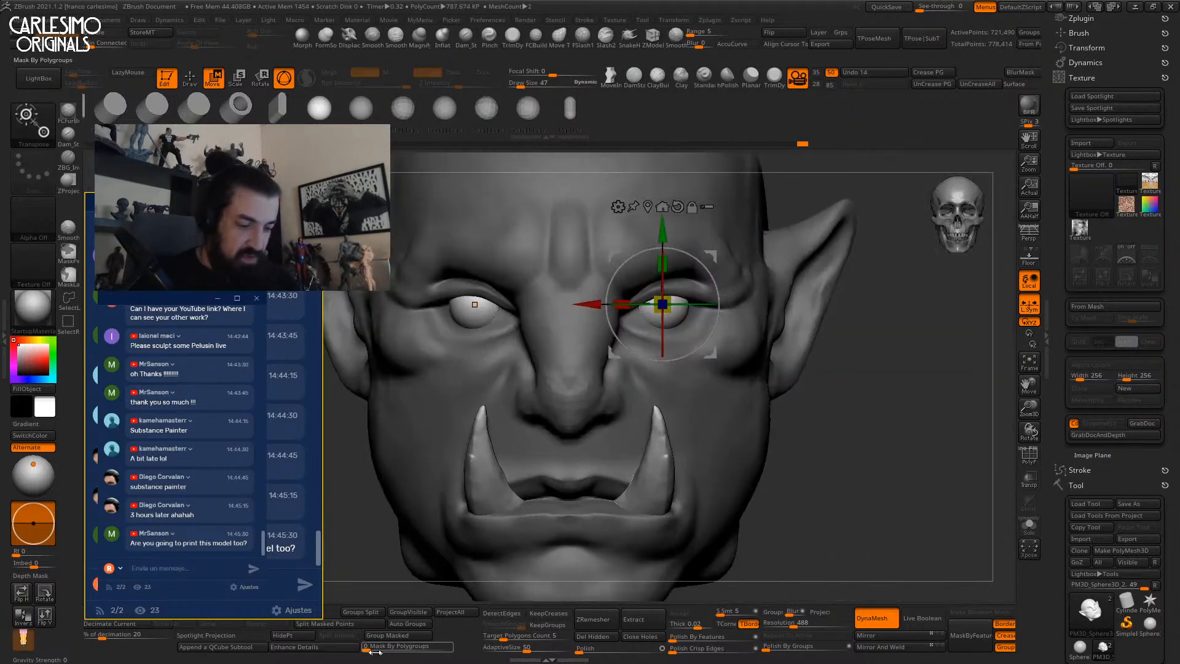
Split the eyeballs into their own subtool and make the face active again.
left_click(353, 624)
key("q")
left_click(687, 338, "alt")
right_click_drag(676, 321, 642, 308, "ctrl")
Add ClayBuildup clay to the inner eye corner and fill in the lower eyelid.
key("b")
key("c")
key("b")
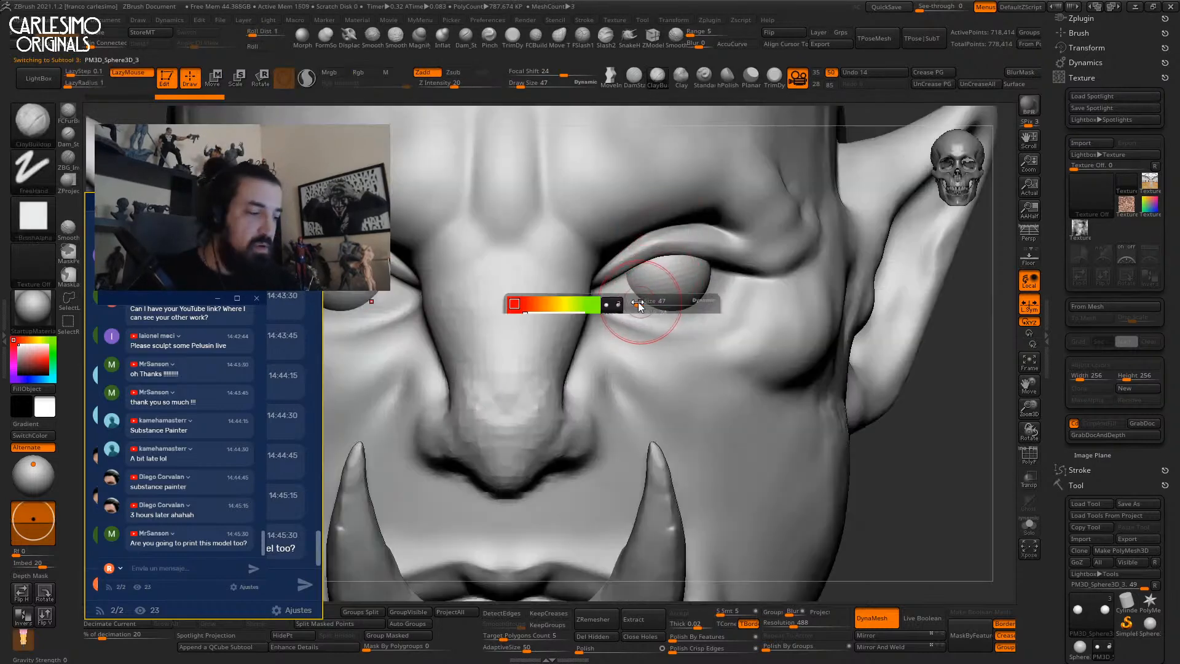
left_click_drag(609, 296, 669, 312)
mouse_move(683, 309)
right_mouse_down()
mouse_move(542, 353)
mouse_move(671, 309)
mouse_move(614, 308)
right_mouse_up()
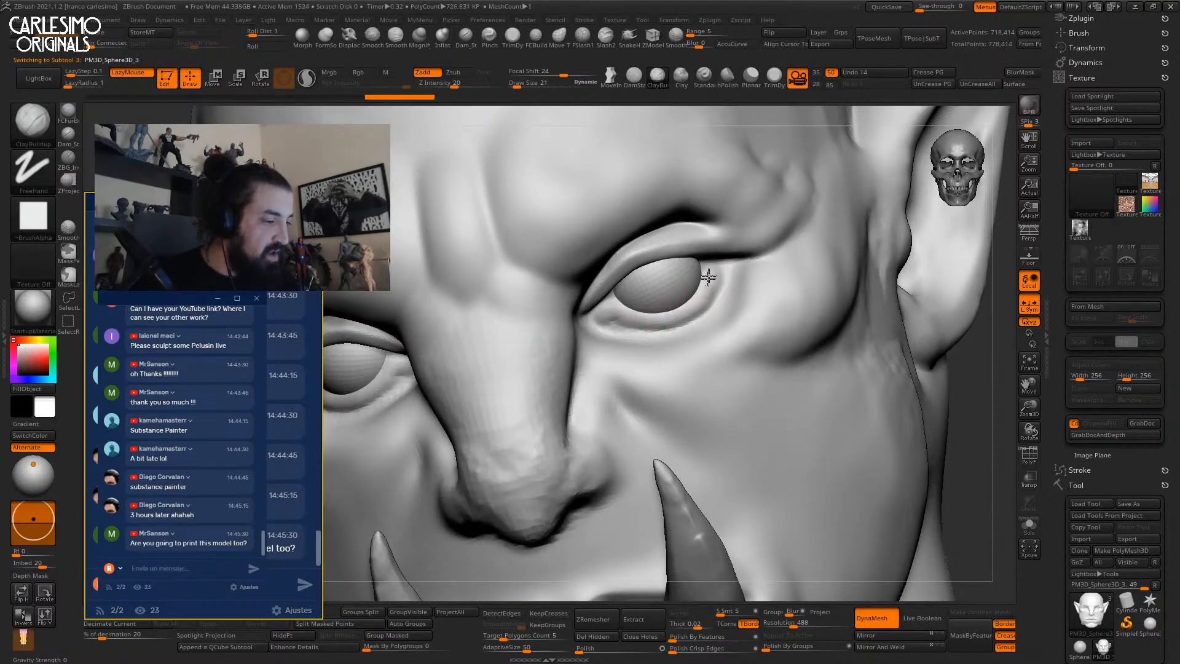
mouse_move(706, 261)
right_mouse_down()
mouse_move(708, 280)
mouse_move(737, 288)
right_mouse_up()
left_click_drag(655, 317, 618, 312)
right_click_drag(611, 313, 636, 307)
left_click_drag(602, 304, 597, 320)
right_click_drag(621, 309, 612, 316)
At brush size 26, shape the lower eyelid from inner to outer corner and reshape the corner.
key("space")
left_click_drag(612, 316, 616, 316)
mouse_move(621, 315)
left_mouse_down()
mouse_move(687, 292)
mouse_move(702, 264)
left_mouse_up()
mouse_move(703, 264)
right_mouse_down()
mouse_move(661, 266)
mouse_move(682, 286)
mouse_move(727, 264)
mouse_move(711, 284)
right_mouse_up()
mouse_move(713, 288)
left_mouse_down()
mouse_move(634, 322)
mouse_move(728, 301)
left_mouse_up()
right_click_drag(728, 301, 723, 270)
mouse_move(723, 266)
left_mouse_down()
mouse_move(724, 277)
mouse_move(749, 258)
left_mouse_up()
Build, deepen and smooth the crease above the upper eyelid.
right_click_drag(647, 226, 626, 215)
mouse_move(626, 223)
left_mouse_down()
mouse_move(706, 198)
mouse_move(732, 215)
left_mouse_up()
left_click_drag(664, 202, 752, 226)
mouse_move(701, 206)
right_mouse_down()
mouse_move(735, 198)
mouse_move(743, 211)
mouse_move(698, 250)
mouse_move(639, 249)
mouse_move(658, 215)
mouse_move(621, 260)
mouse_move(562, 252)
mouse_move(668, 245)
right_mouse_up()
key("shift")
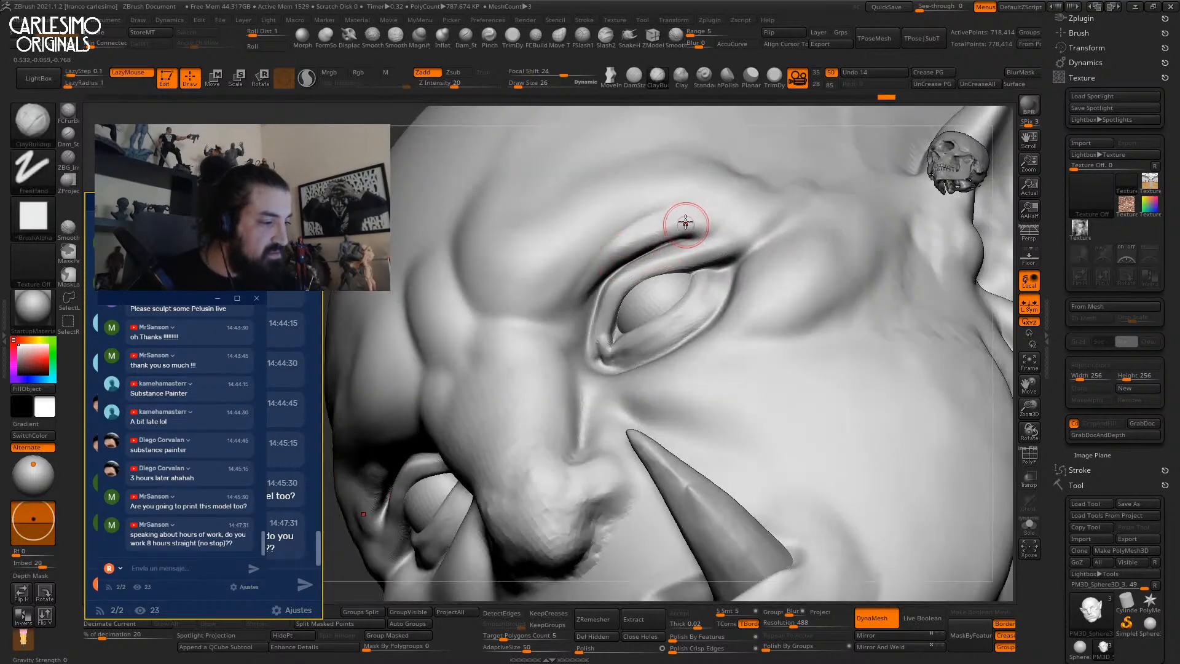
mouse_move(685, 227)
left_mouse_down()
mouse_move(641, 248)
mouse_move(661, 232)
mouse_move(734, 218)
left_mouse_up()
right_click_drag(698, 182, 735, 206, "shift")
mouse_move(734, 206)
right_mouse_down("ctrl")
mouse_move(683, 329)
mouse_move(661, 159)
right_mouse_up("ctrl")
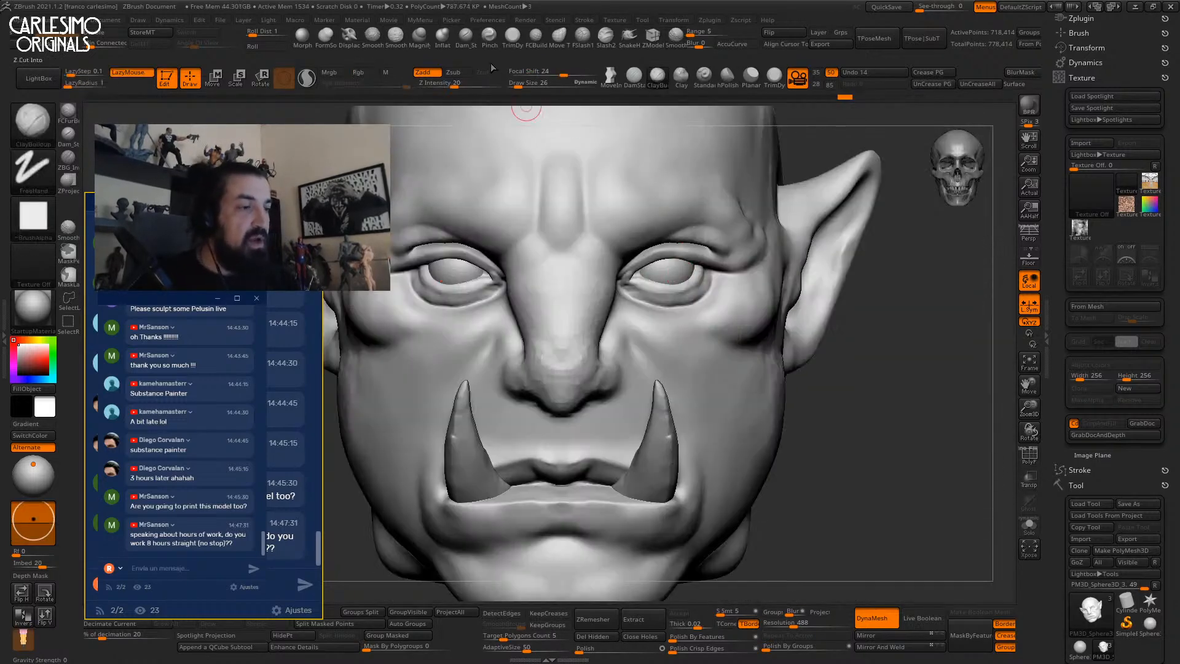
Puff up the eyelids slightly with the Inflat brush at Z Intensity 5.
left_click(442, 39)
left_click(451, 84)
type("5")
right_click_drag(707, 212, 601, 265)
mouse_move(734, 247)
left_mouse_down()
mouse_move(691, 233)
mouse_move(636, 247)
left_mouse_up()
mouse_move(636, 274)
right_mouse_down()
mouse_move(698, 282)
mouse_move(671, 250)
right_mouse_up()
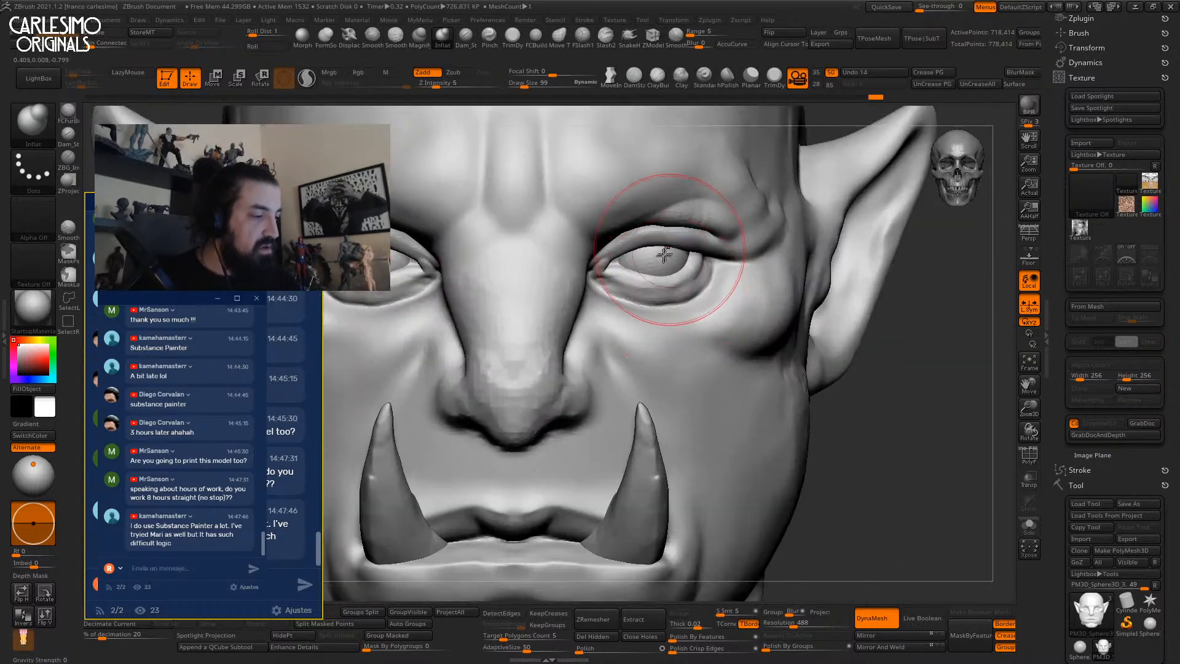
left_click_drag(671, 264, 655, 256)
mouse_move(670, 190)
right_mouse_down("ctrl")
mouse_move(690, 223)
mouse_move(834, 351)
right_mouse_up("ctrl")
DynaMesh the head to even out its surface at a higher resolution.
left_click_drag(834, 350, 857, 416, "ctrl")
key("b")
key("m")
key("v")
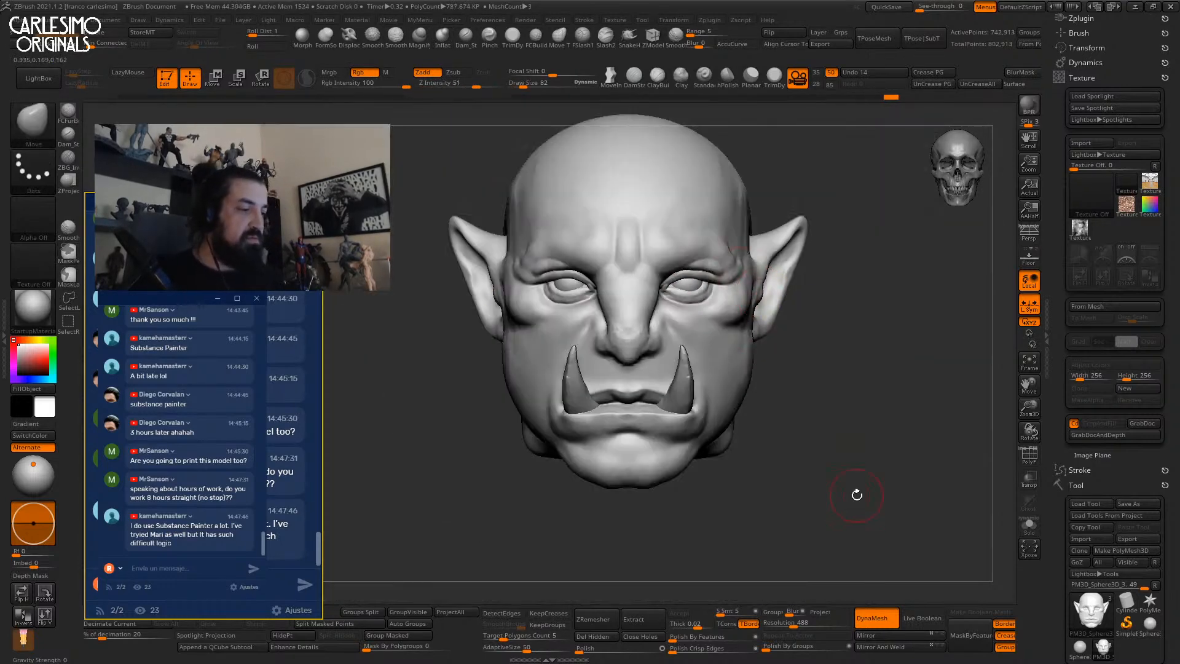
right_click_drag(725, 349, 698, 330, "alt")
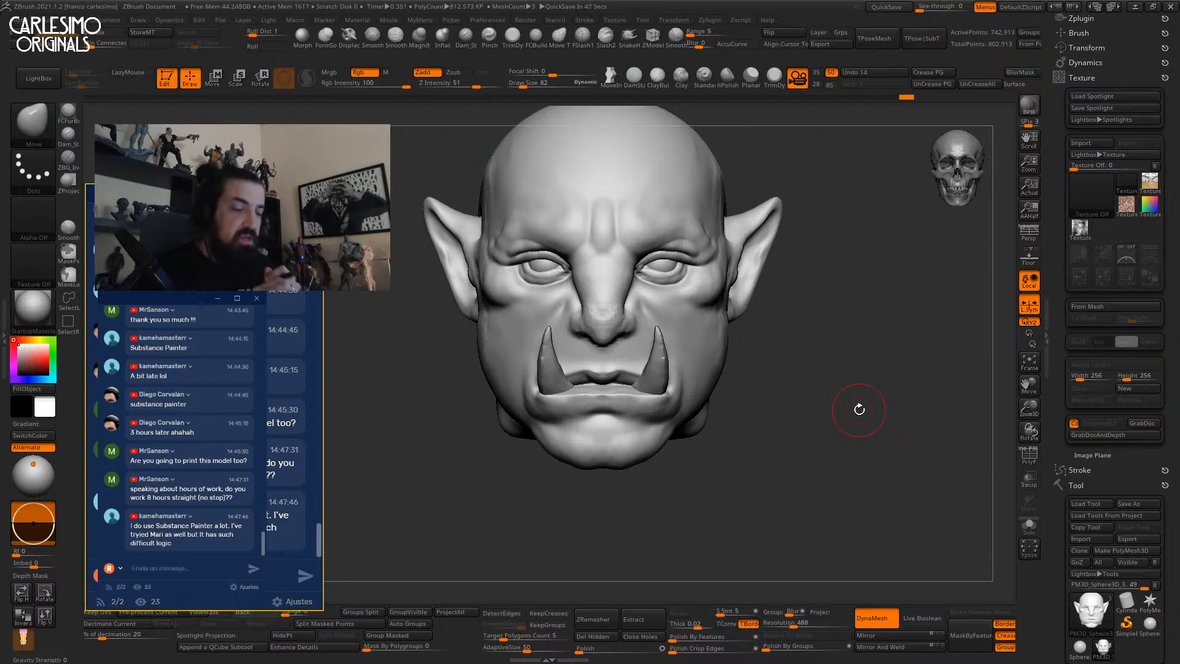
right_click_drag(637, 267, 636, 221, "ctrl")
Build up and smooth the brow surface with ClayBuildup at brush size 41.
key("b")
key("d")
key("s")
key("b")
key("c")
key("b")
key("space")
left_click_drag(637, 222, 628, 220)
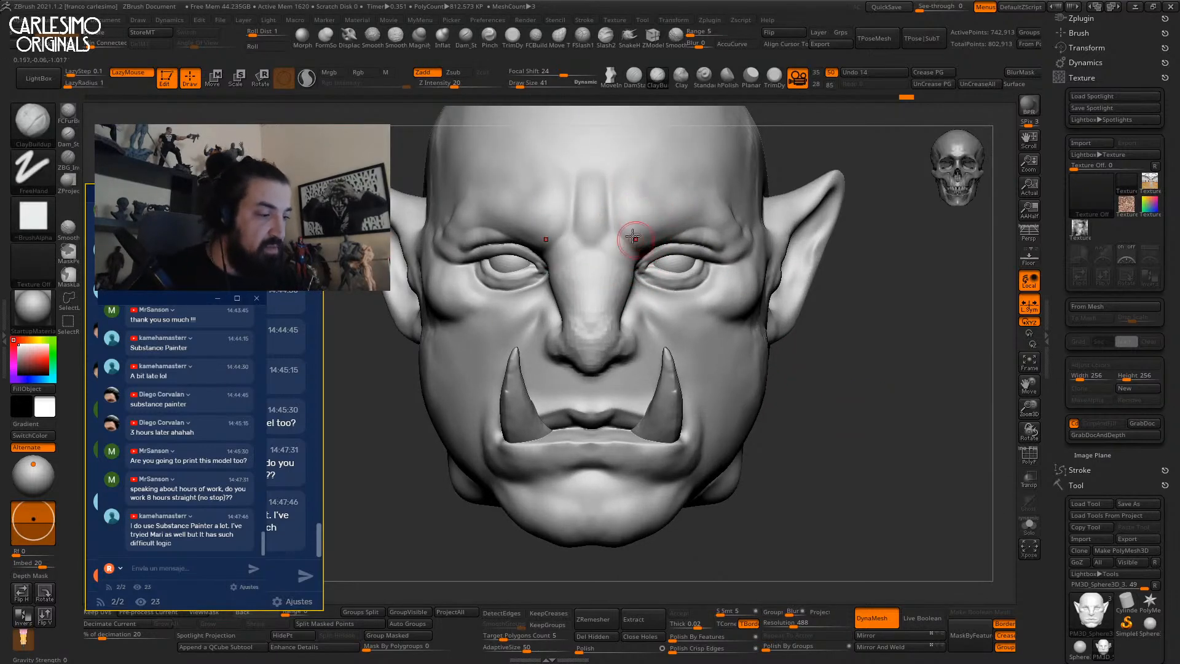
mouse_move(680, 245)
right_mouse_down()
mouse_move(643, 229)
mouse_move(723, 207)
mouse_move(666, 234)
mouse_move(637, 274)
mouse_move(614, 258)
right_mouse_up()
left_click_drag(613, 258, 593, 293)
right_click_drag(593, 304, 577, 304)
right_click_drag(578, 304, 598, 279, "ctrl")
left_click_drag(598, 279, 614, 274, "shift")
mouse_move(681, 184)
right_mouse_down("shift")
mouse_move(664, 176)
mouse_move(708, 117)
right_mouse_up("shift")
right_click_drag(708, 117, 709, 145, "alt")
right_click_drag(671, 325, 671, 293, "ctrl")
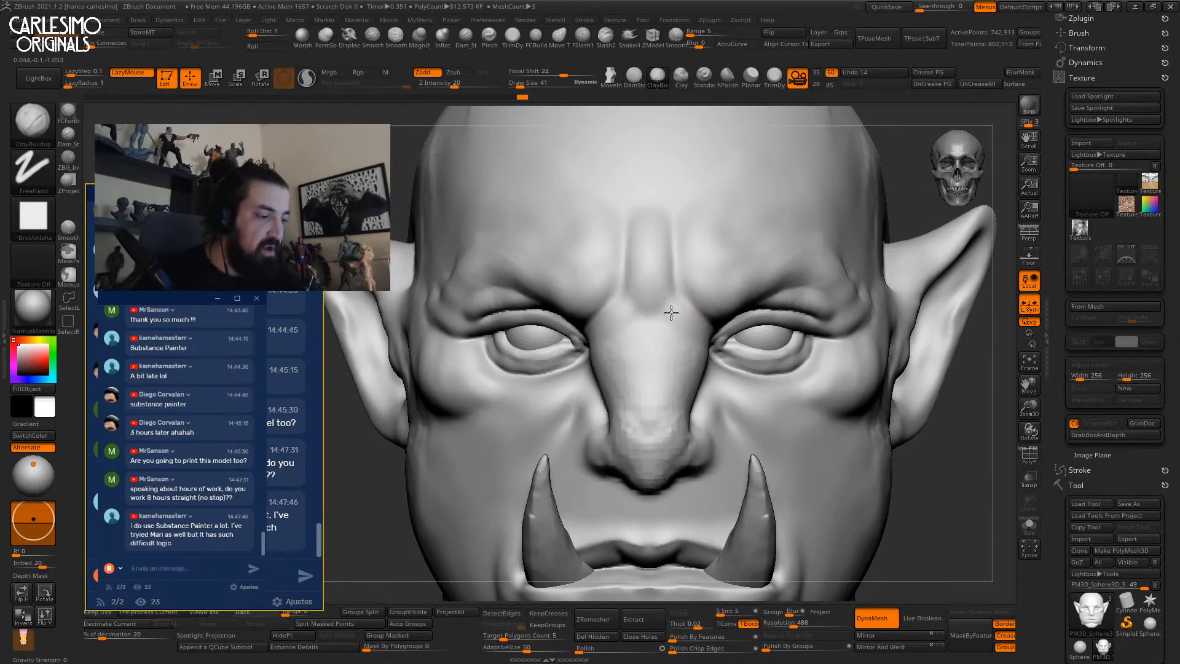
Add clay beside the brow creases and smooth the result.
key("shift")
mouse_move(698, 299)
right_mouse_down("alt")
mouse_move(651, 303)
mouse_move(645, 279)
mouse_move(638, 294)
right_mouse_up("alt")
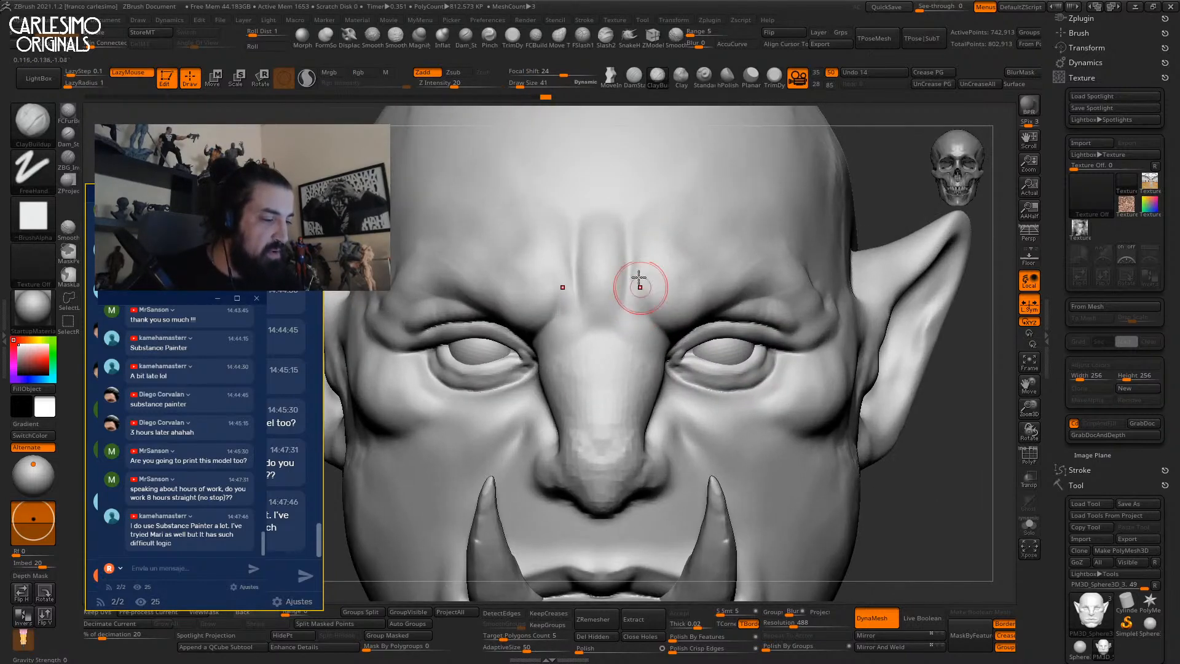
left_click_drag(640, 310, 641, 294)
key("shift")
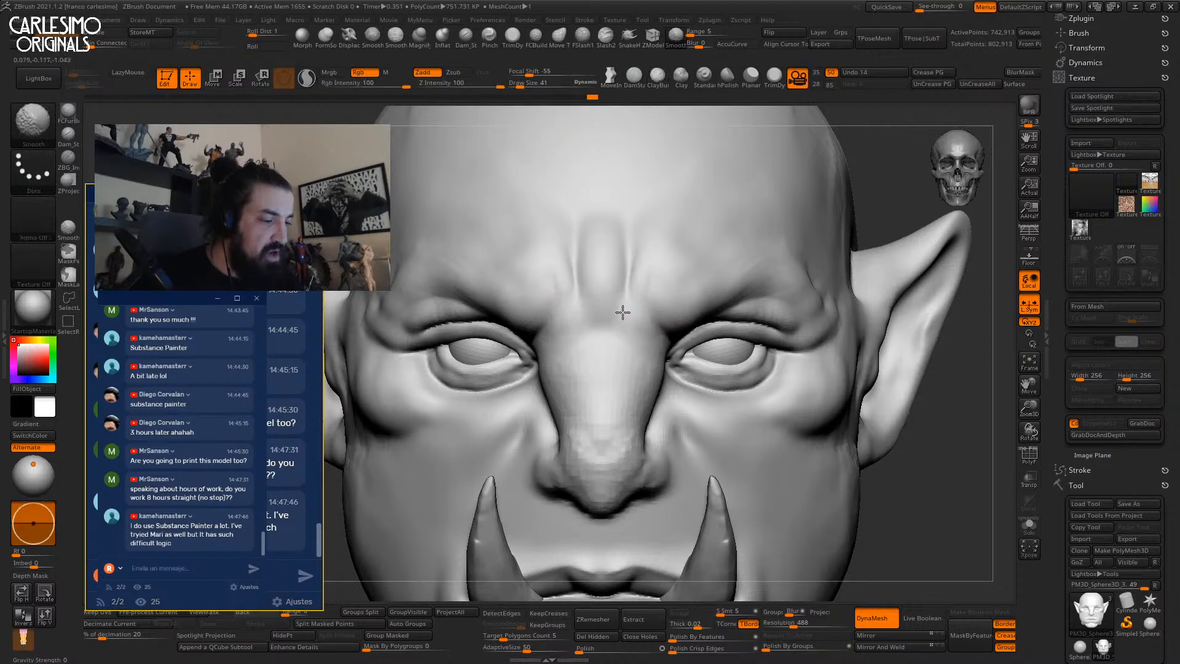
right_click_drag(625, 284, 659, 225, "ctrl")
mouse_move(664, 301)
right_mouse_down("ctrl")
mouse_move(630, 286)
mouse_move(661, 236)
mouse_move(648, 223)
mouse_move(661, 158)
mouse_move(654, 257)
mouse_move(671, 184)
mouse_move(622, 270)
mouse_move(643, 304)
mouse_move(658, 249)
mouse_move(648, 279)
mouse_move(605, 252)
mouse_move(613, 219)
mouse_move(630, 268)
mouse_move(626, 309)
right_mouse_up("ctrl")
key("shift")
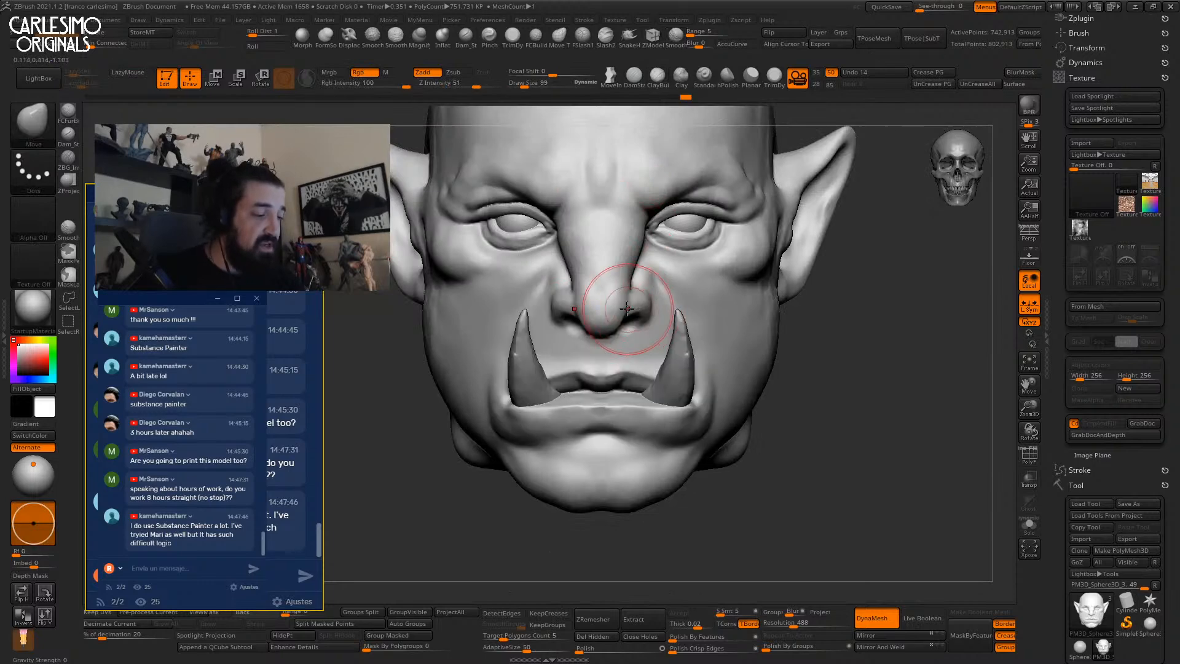
Build up clay around the right nostril using ClayBuildup and ClayTubes strokes.
right_click_drag(649, 301, 642, 326, "alt")
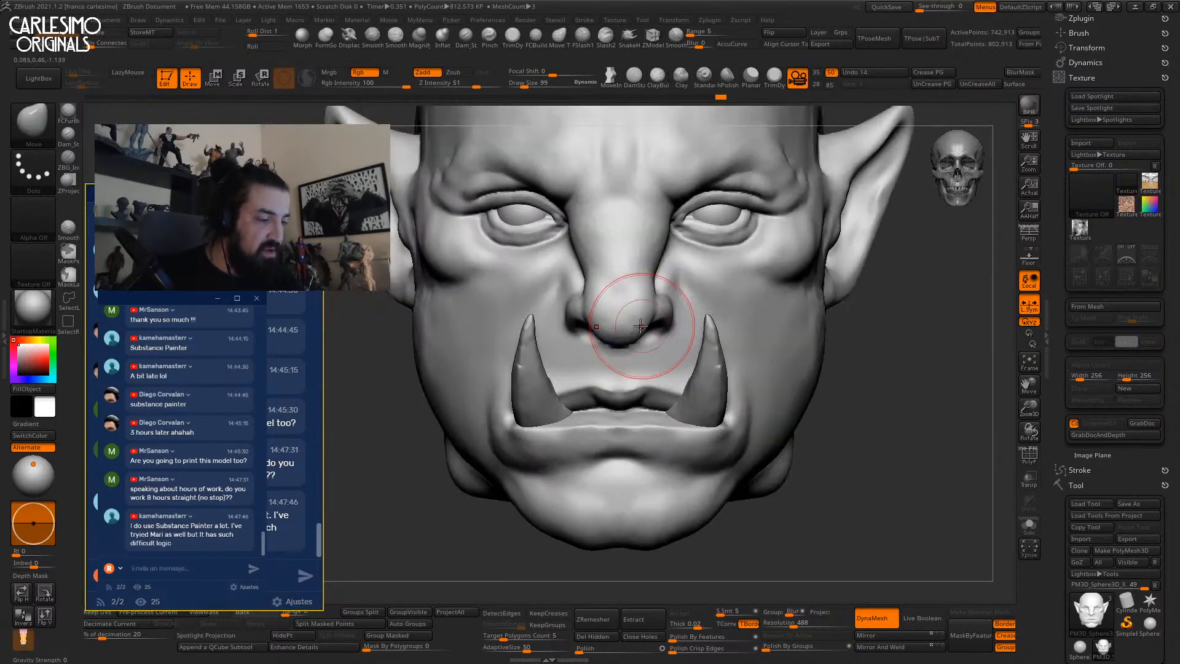
mouse_move(659, 283)
right_mouse_down("alt")
mouse_move(687, 278)
mouse_move(724, 231)
mouse_move(671, 264)
mouse_move(675, 289)
right_mouse_up("alt")
mouse_move(676, 289)
right_mouse_down()
mouse_move(644, 304)
mouse_move(667, 278)
right_mouse_up()
right_click_drag(579, 276, 784, 250)
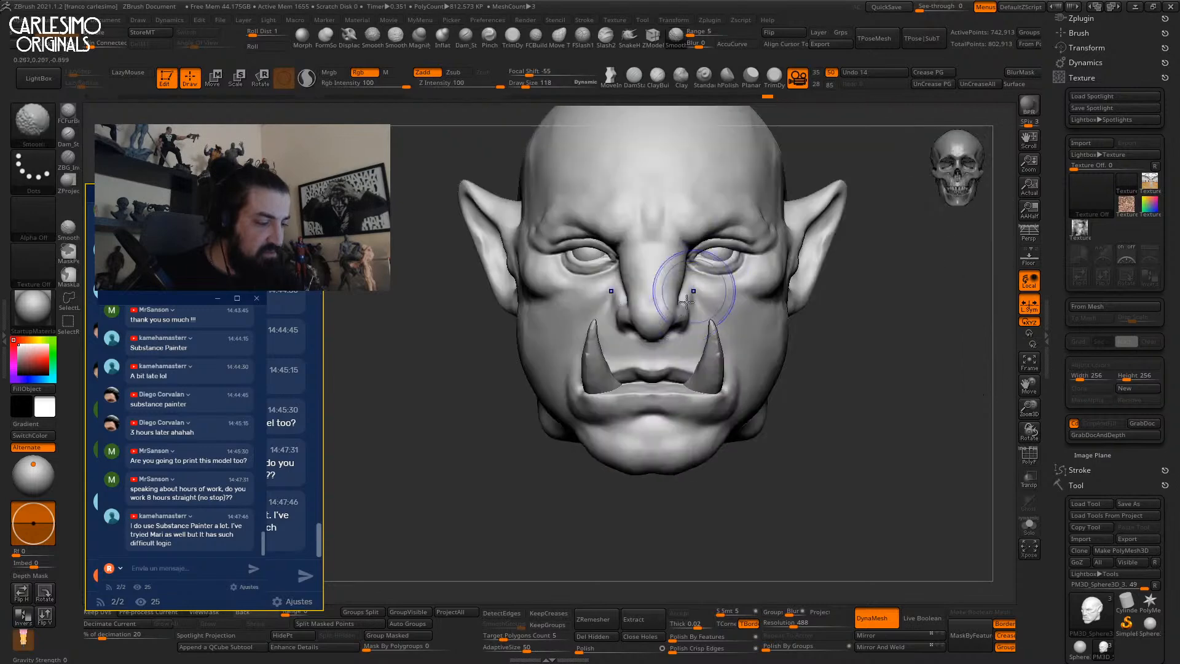
right_click_drag(682, 301, 693, 317, "ctrl")
key("b")
key("c")
key("b")
key("b")
key("c")
key("t")
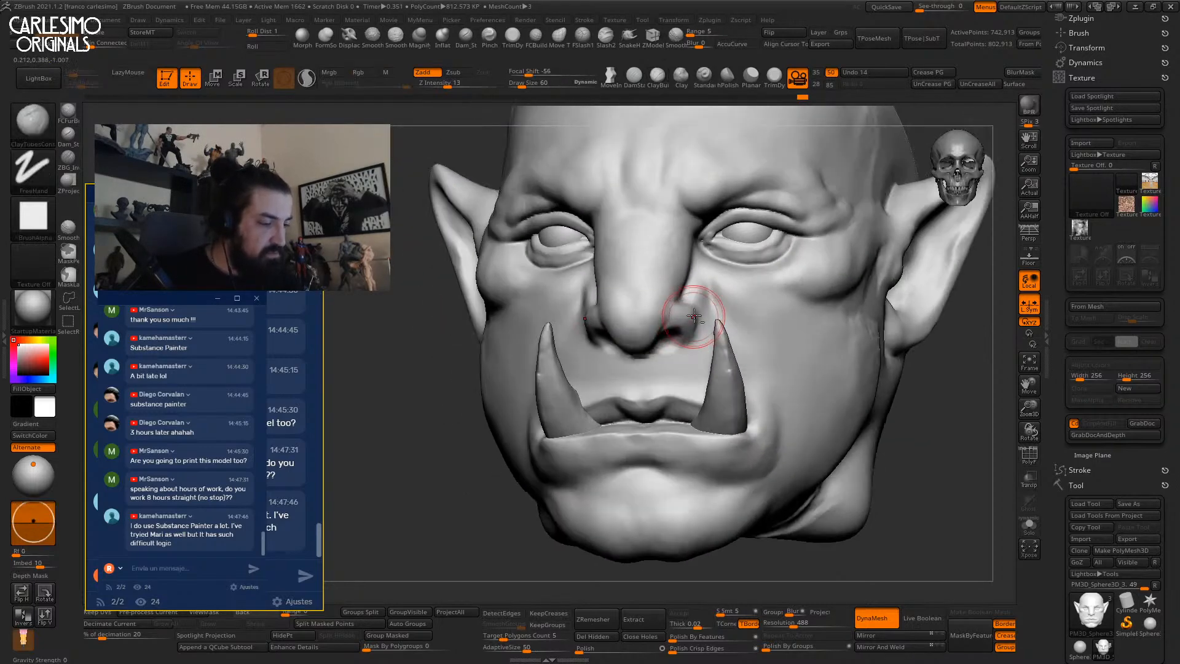
left_click_drag(691, 317, 678, 320)
key("b")
key("c")
key("b")
Add short clay strokes to build up the nostril wing beside the nose.
right_click_drag(683, 332, 675, 321)
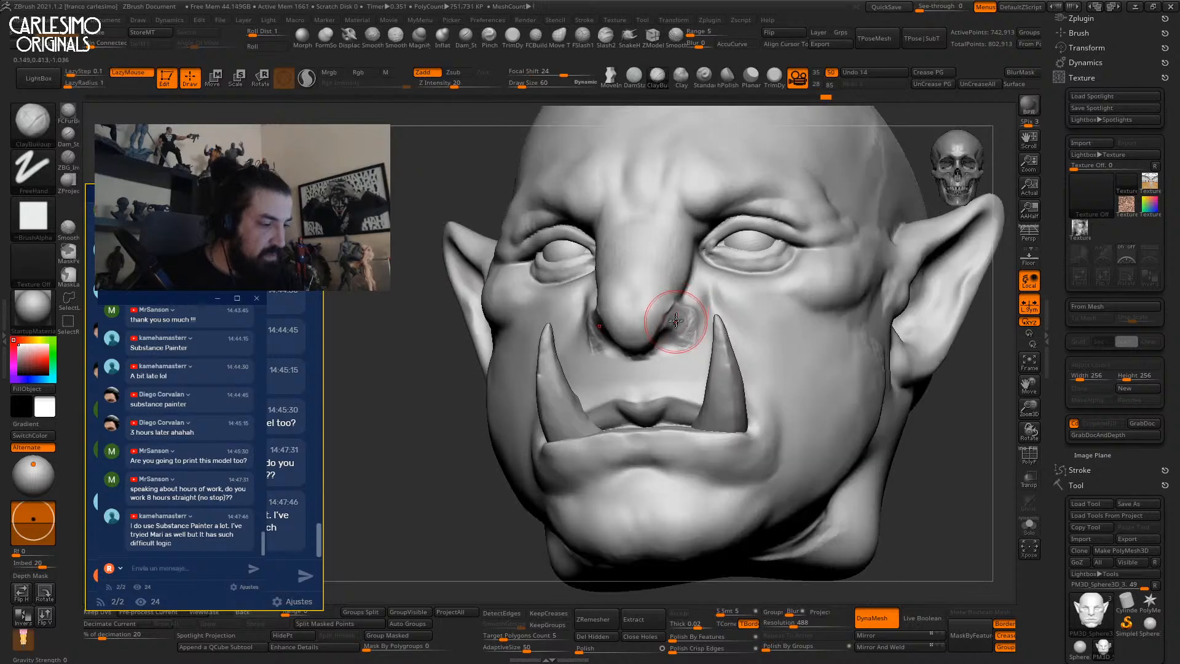
left_click_drag(673, 321, 675, 306)
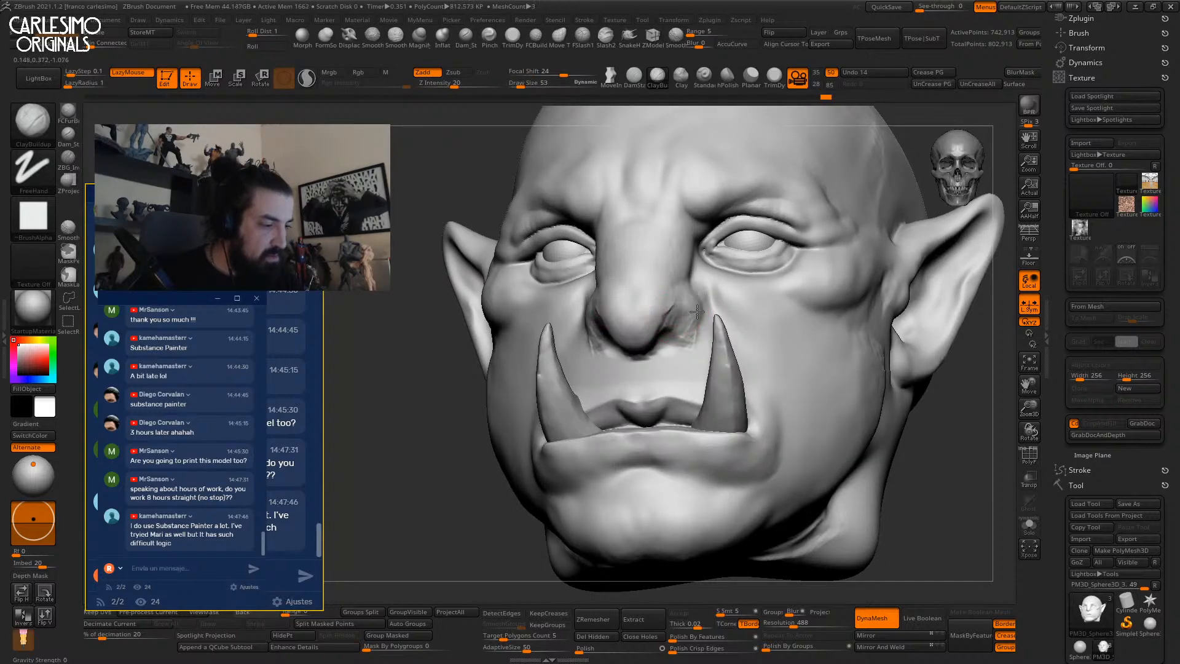
left_click_drag(676, 325, 679, 346)
mouse_move(678, 345)
right_mouse_down("shift")
mouse_move(695, 338)
mouse_move(660, 317)
right_mouse_up("shift")
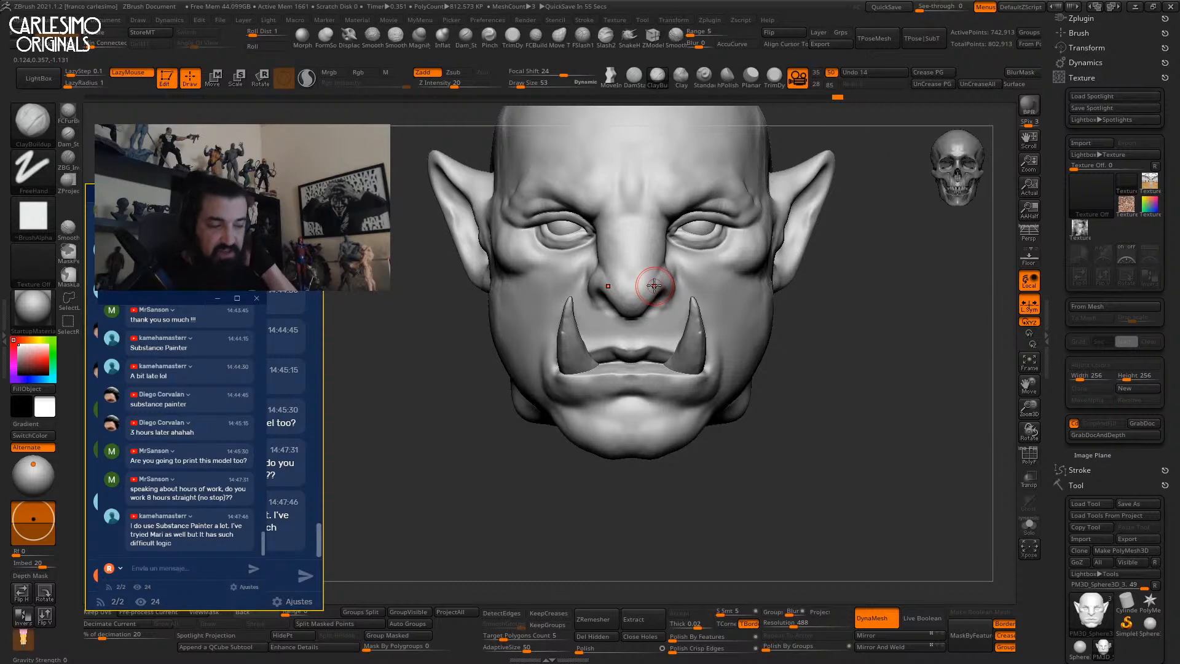
Sculpt the inner corner of the eye and smooth the surrounding area.
right_click_drag(822, 344, 809, 316)
mouse_move(660, 247)
right_mouse_down("alt")
mouse_move(682, 264)
mouse_move(606, 289)
mouse_move(600, 271)
right_mouse_up("alt")
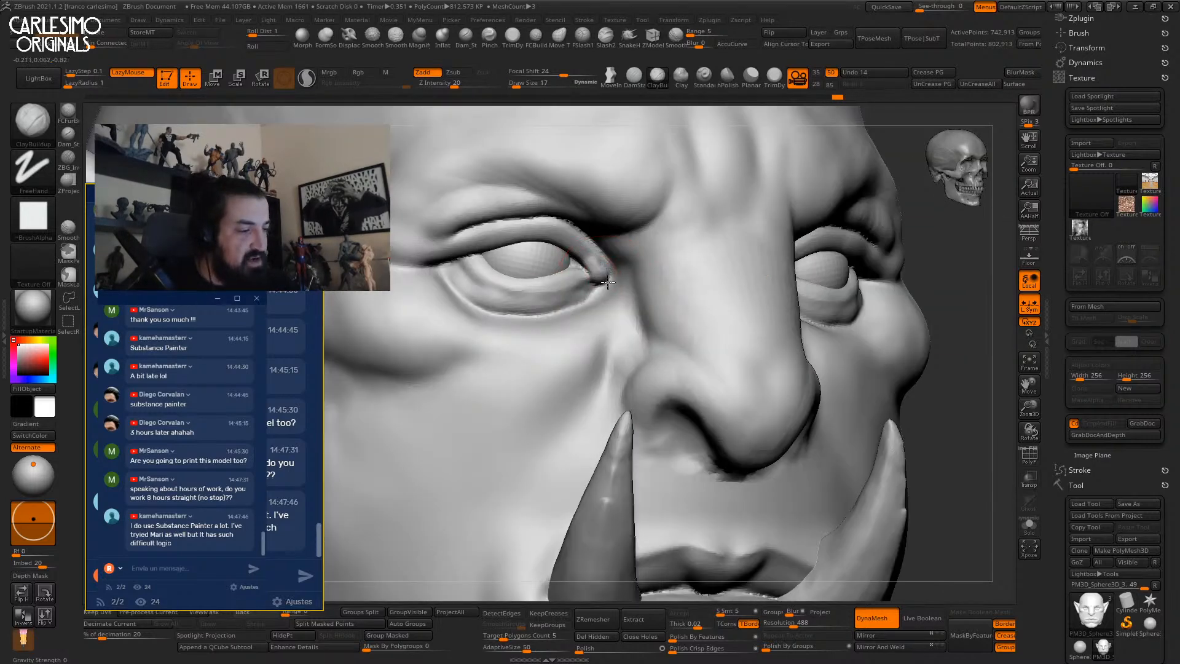
left_click_drag(593, 287, 595, 279)
mouse_move(595, 277)
right_mouse_down()
mouse_move(597, 267)
mouse_move(544, 252)
right_mouse_up()
mouse_move(832, 252)
right_mouse_down()
mouse_move(756, 227)
mouse_move(715, 247)
right_mouse_up()
left_click_drag(701, 259, 716, 243, "shift")
mouse_move(716, 237)
right_mouse_down()
mouse_move(731, 234)
mouse_move(746, 261)
mouse_move(685, 249)
mouse_move(699, 231)
mouse_move(666, 258)
mouse_move(674, 286)
mouse_move(750, 150)
mouse_move(700, 253)
right_mouse_up()
Deepen and extend the upper eyelid crease, checking the eye and brow from several angles.
mouse_move(739, 244)
left_mouse_down()
mouse_move(817, 187)
mouse_move(784, 216)
left_mouse_up()
mouse_move(744, 232)
right_mouse_down()
mouse_move(723, 262)
mouse_move(715, 241)
mouse_move(731, 241)
right_mouse_up()
mouse_move(731, 241)
right_mouse_down("ctrl")
mouse_move(739, 208)
mouse_move(751, 227)
mouse_move(682, 240)
mouse_move(746, 228)
right_mouse_up("ctrl")
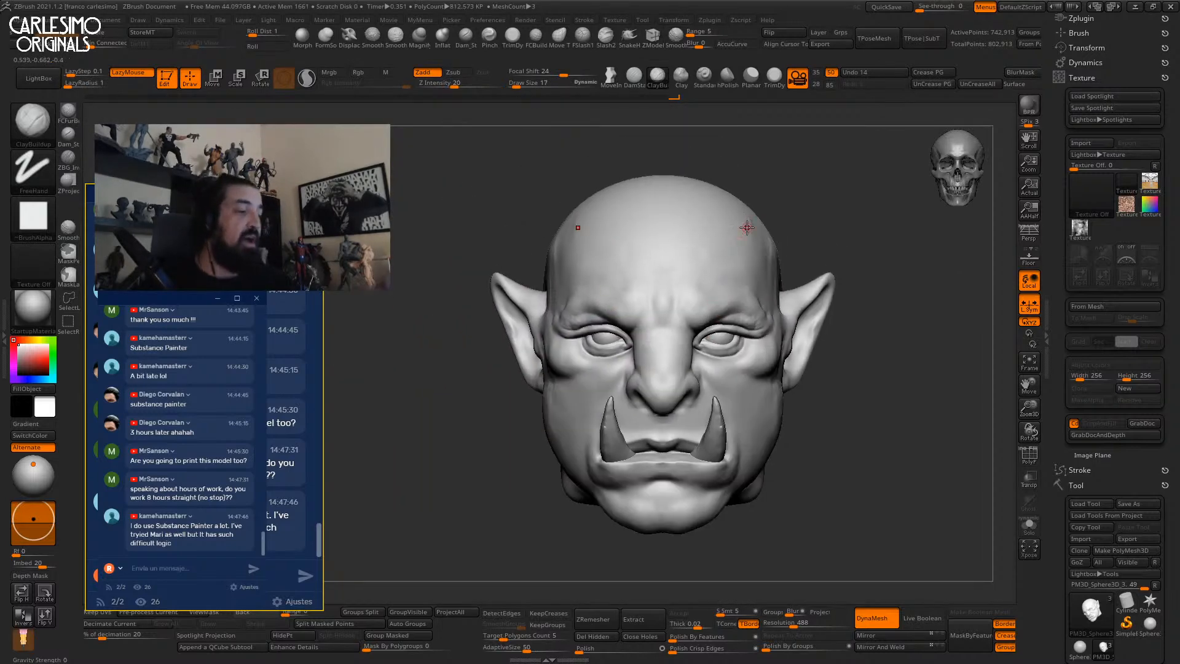
mouse_move(695, 274)
right_mouse_down("ctrl")
mouse_move(692, 330)
mouse_move(624, 279)
mouse_move(622, 293)
mouse_move(592, 285)
right_mouse_up("ctrl")
right_click_drag(766, 279, 732, 182, "ctrl")
right_click_drag(735, 262, 717, 267)
right_click_drag(717, 267, 705, 145, "ctrl")
key("shift")
mouse_move(853, 256)
right_mouse_down()
mouse_move(865, 258)
mouse_move(851, 258)
right_mouse_up()
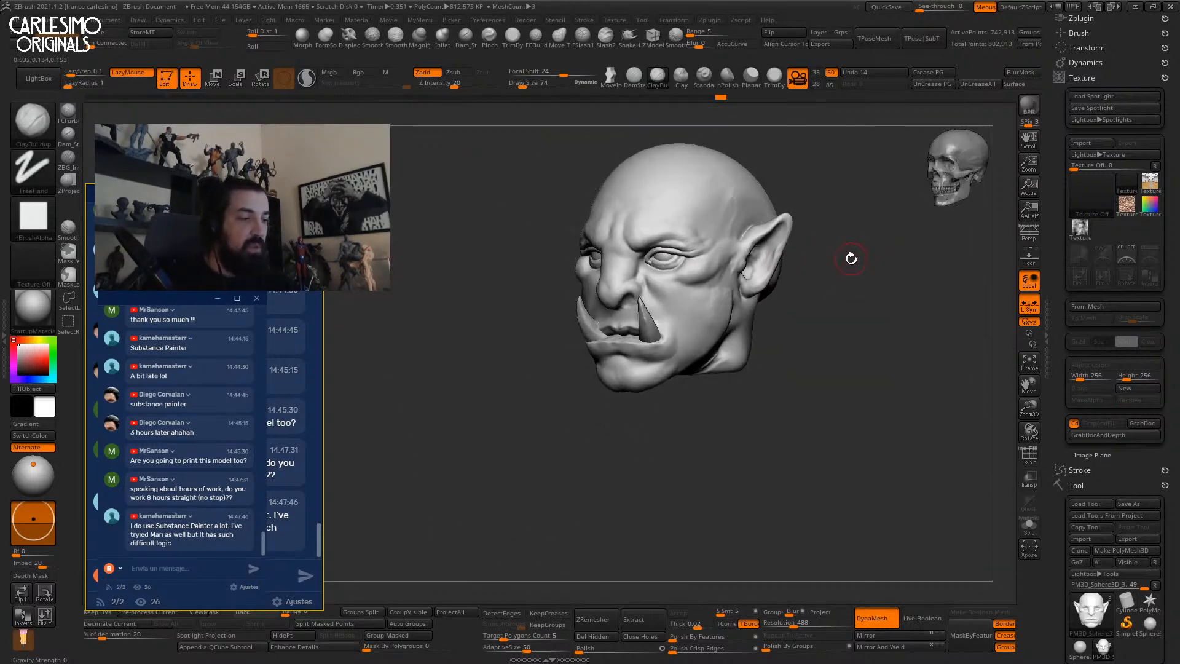
Sculpt the orc's temple with the Standard brush, with Rgb colour painting off.
mouse_move(735, 236)
right_mouse_down("ctrl")
mouse_move(716, 274)
mouse_move(739, 246)
right_mouse_up("ctrl")
right_click_drag(740, 246, 707, 323, "alt")
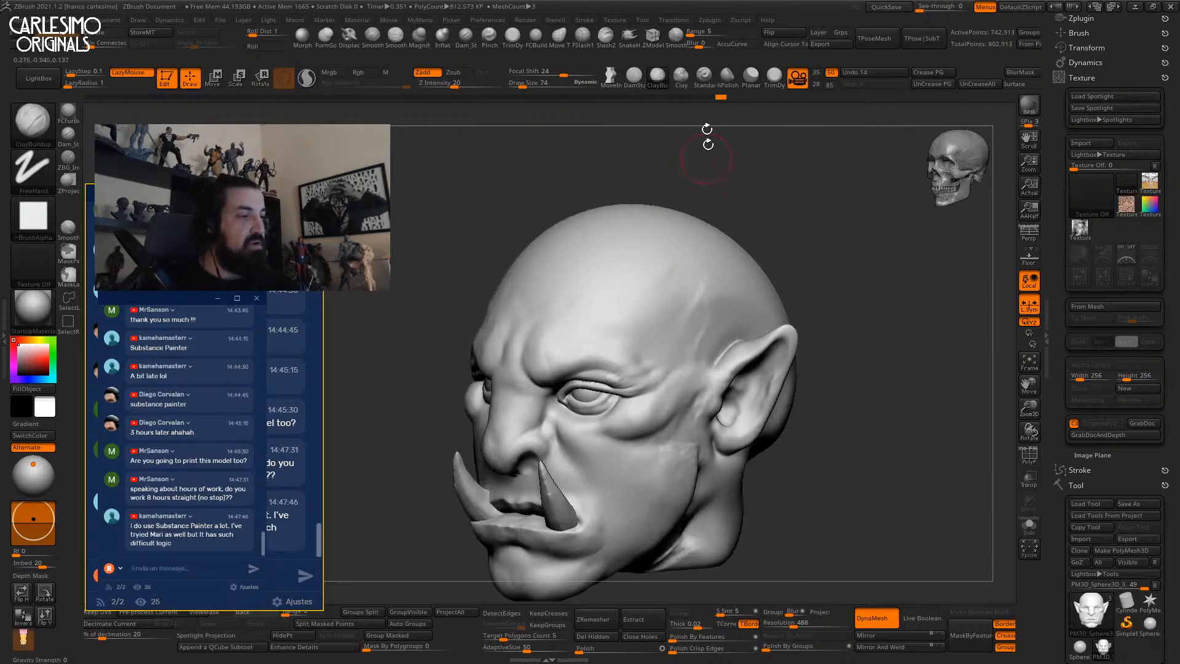
left_click(704, 77)
left_click(357, 73)
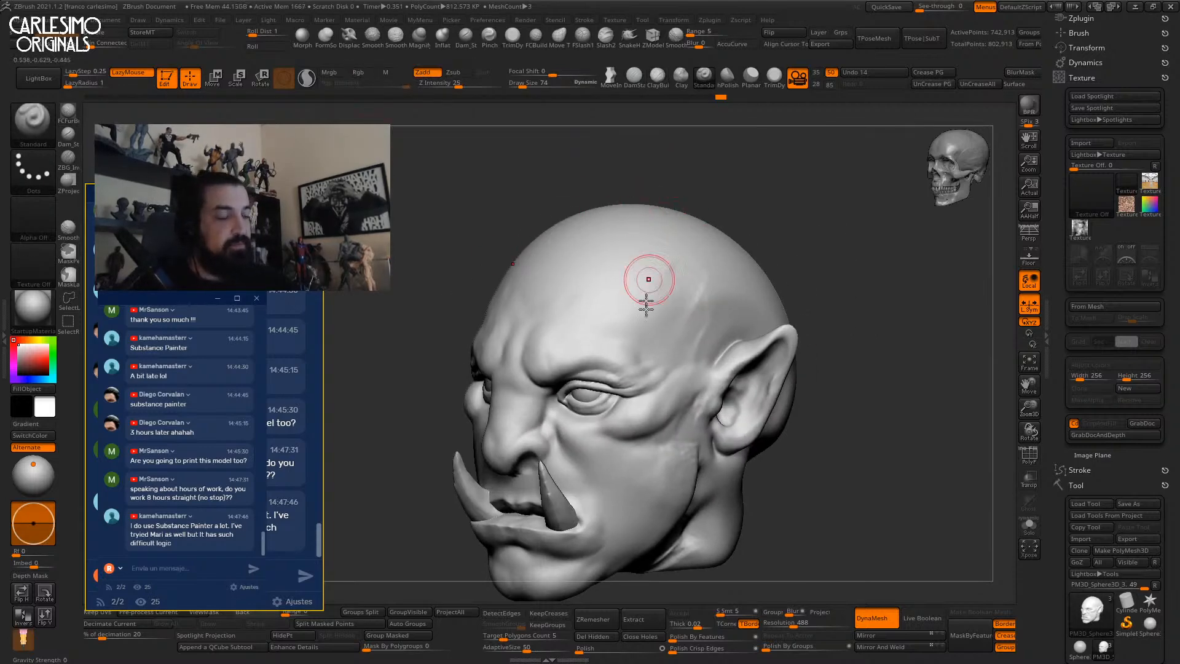
right_click_drag(625, 349, 684, 341)
left_click_drag(638, 335, 653, 271)
right_click_drag(657, 297, 737, 197, "shift")
right_click_drag(822, 371, 798, 295)
right_click_drag(798, 295, 819, 344, "ctrl")
right_click_drag(715, 332, 725, 375)
mouse_move(636, 339)
right_mouse_down()
mouse_move(658, 338)
mouse_move(623, 263)
mouse_move(625, 294)
right_mouse_up()
Undo the black neck stroke and resculpt the side of the neck with the Clay brush, colour off.
key("b")
key("c")
key("l")
key("ctrl+z")
mouse_move(606, 290)
left_mouse_down()
mouse_move(616, 303)
mouse_move(584, 342)
mouse_move(617, 319)
left_mouse_up()
left_click(364, 72)
mouse_move(633, 321)
right_mouse_down()
mouse_move(580, 323)
mouse_move(569, 301)
mouse_move(629, 256)
mouse_move(645, 258)
mouse_move(633, 237)
mouse_move(604, 362)
mouse_move(553, 344)
mouse_move(609, 368)
mouse_move(566, 293)
mouse_move(619, 300)
mouse_move(628, 282)
mouse_move(679, 273)
mouse_move(688, 286)
mouse_move(661, 310)
mouse_move(577, 329)
mouse_move(631, 295)
right_mouse_up()
right_click(583, 324)
key("shift")
Add clay to the neck with the brush size reduced to 109.
right_click_drag(584, 269, 618, 270)
key("space")
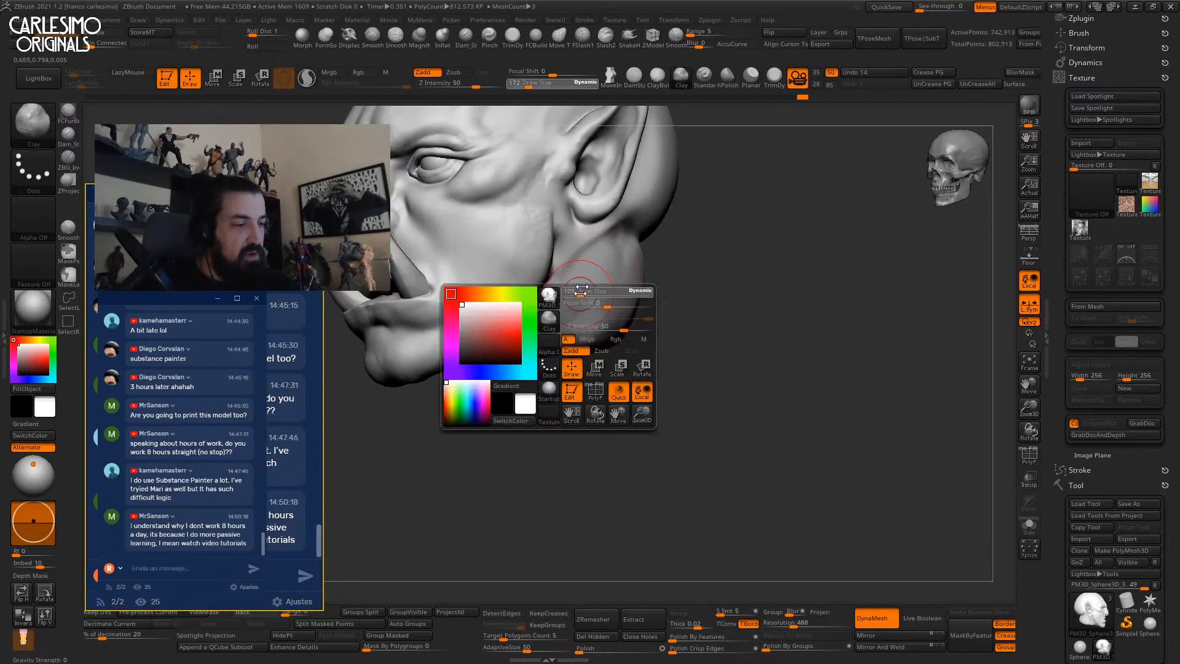
left_click_drag(614, 301, 600, 301)
right_click_drag(588, 255, 611, 249)
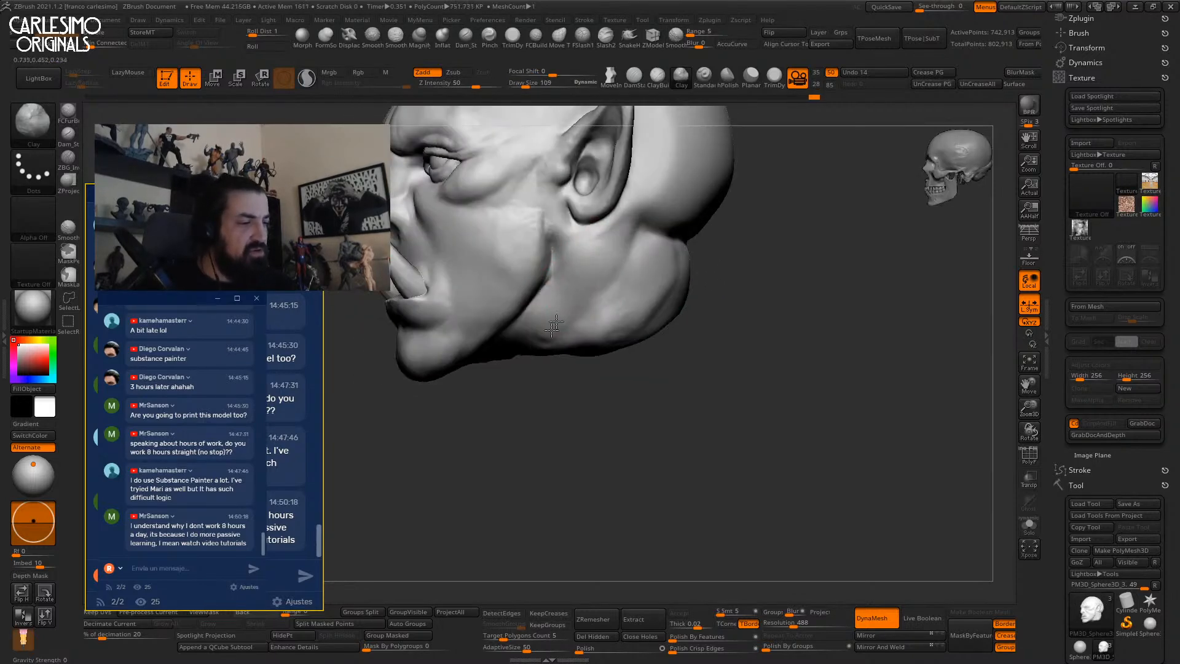
right_click_drag(574, 297, 598, 255)
left_click_drag(598, 256, 566, 295)
mouse_move(566, 295)
right_mouse_down()
mouse_move(549, 303)
mouse_move(577, 269)
mouse_move(627, 266)
mouse_move(666, 322)
mouse_move(645, 307)
right_mouse_up()
Pull the neck downward and reshape the jaw corners with a size-327 Move brush.
key("b")
key("m")
key("v")
key("space")
mouse_move(640, 336)
left_mouse_down()
mouse_move(635, 326)
mouse_move(642, 335)
left_mouse_up()
mouse_move(656, 319)
right_mouse_down()
mouse_move(664, 298)
mouse_move(651, 264)
mouse_move(656, 283)
right_mouse_up()
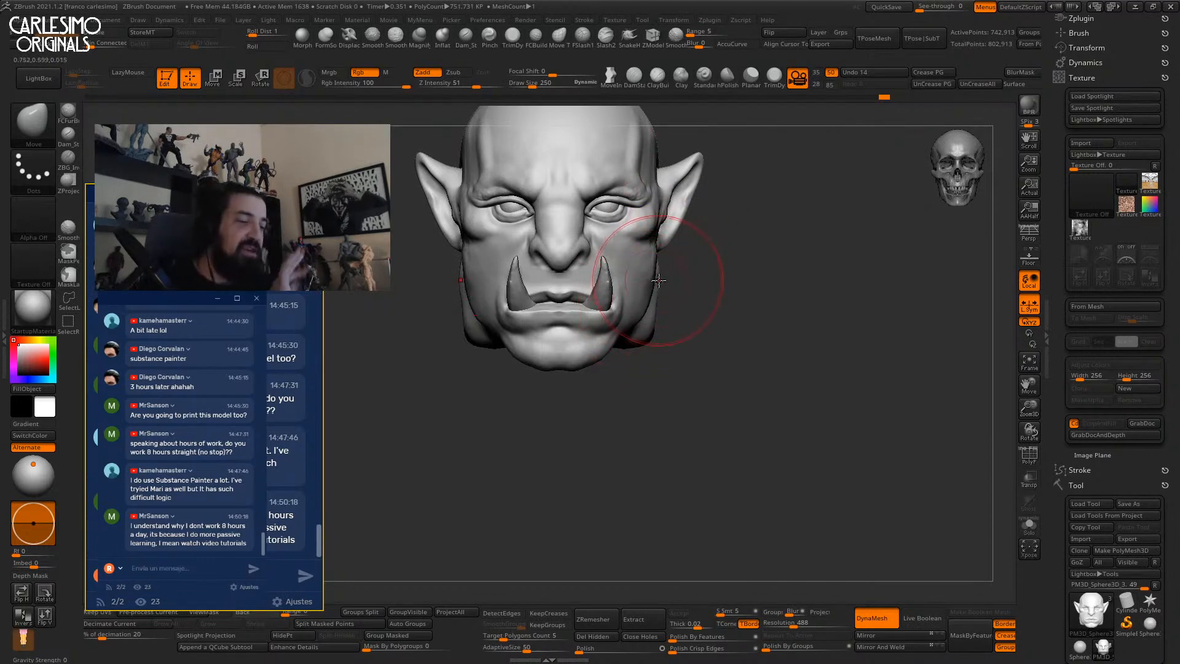
left_click_drag(650, 274, 647, 310)
mouse_move(647, 311)
right_mouse_down()
mouse_move(630, 328)
mouse_move(639, 320)
right_mouse_up()
right_click_drag(639, 320, 637, 322, "ctrl")
left_click_drag(636, 324, 635, 335)
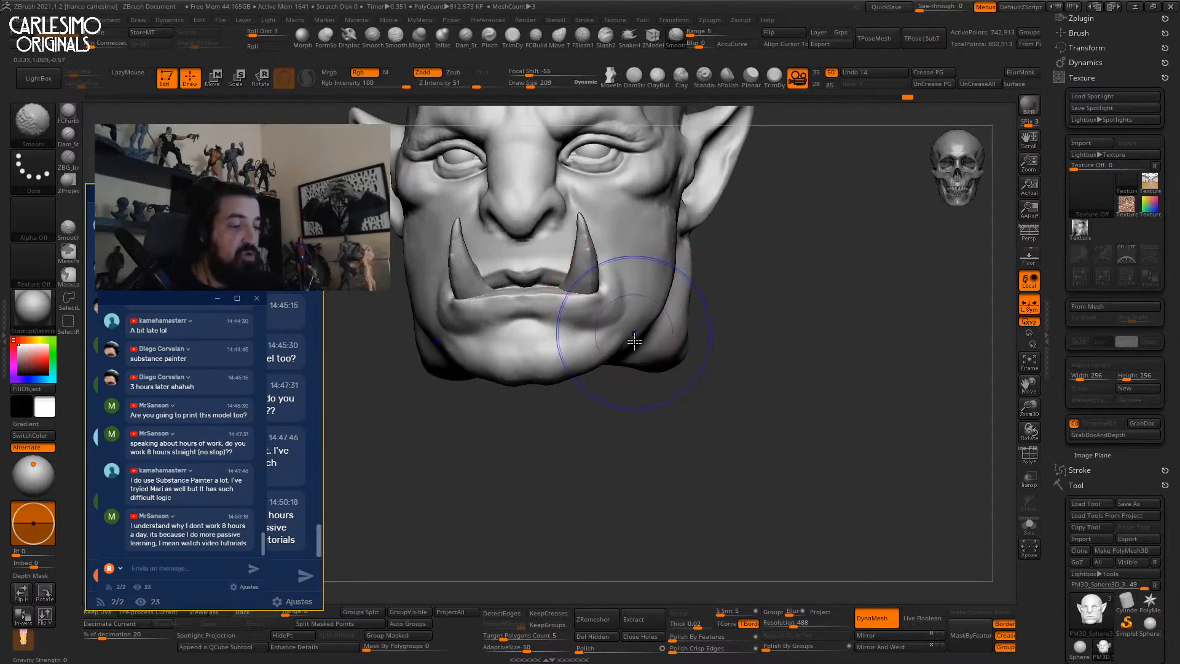
right_click_drag(635, 334, 629, 337, "shift")
left_click_drag(629, 336, 633, 339)
mouse_move(634, 339)
right_mouse_down("ctrl")
mouse_move(651, 288)
mouse_move(650, 320)
mouse_move(595, 366)
mouse_move(606, 350)
mouse_move(592, 342)
mouse_move(627, 311)
mouse_move(604, 317)
right_mouse_up("ctrl")
Smooth the cheek below the eye with the brush size set to 82.
right_click_drag(558, 282, 652, 346, "alt")
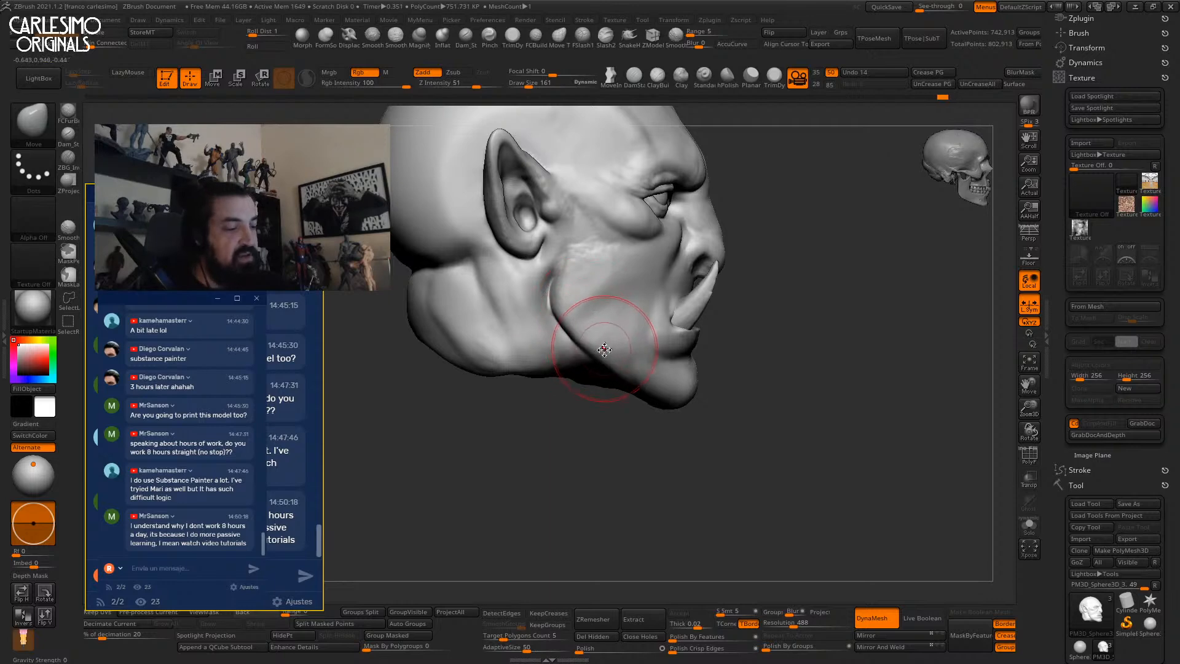
right_click_drag(561, 265, 639, 294)
right_click_drag(639, 294, 574, 344, "ctrl")
right_click_drag(574, 344, 645, 286, "alt")
right_click_drag(646, 286, 654, 253, "ctrl")
key("space")
left_click_drag(642, 266, 632, 254)
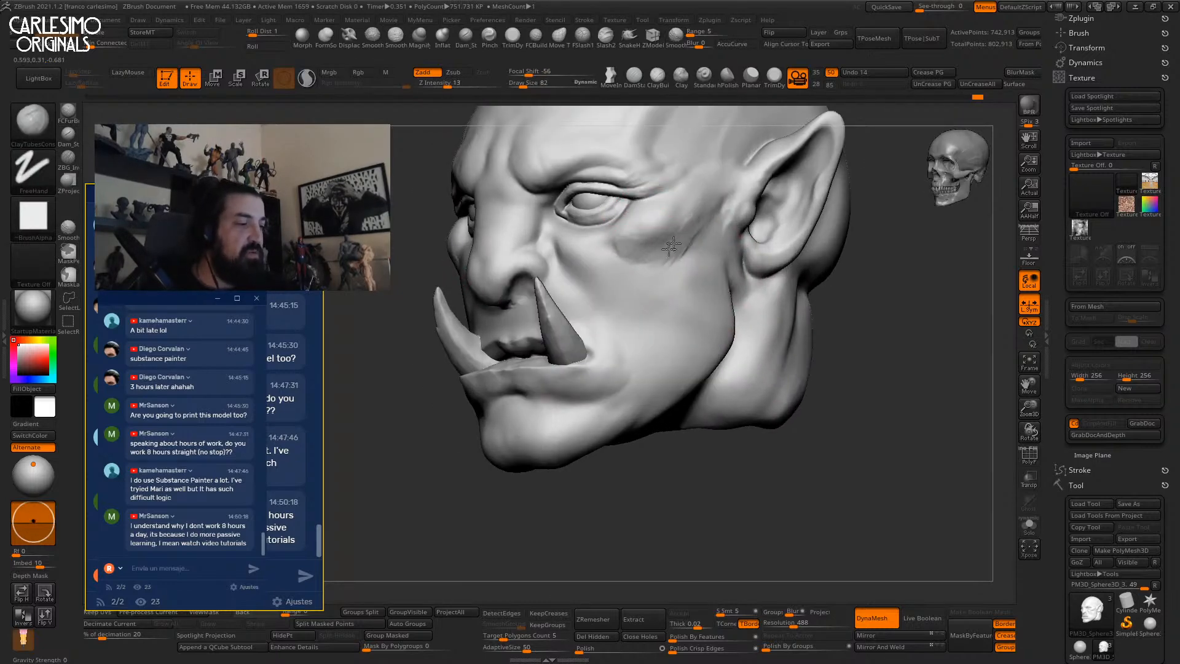
key("shift")
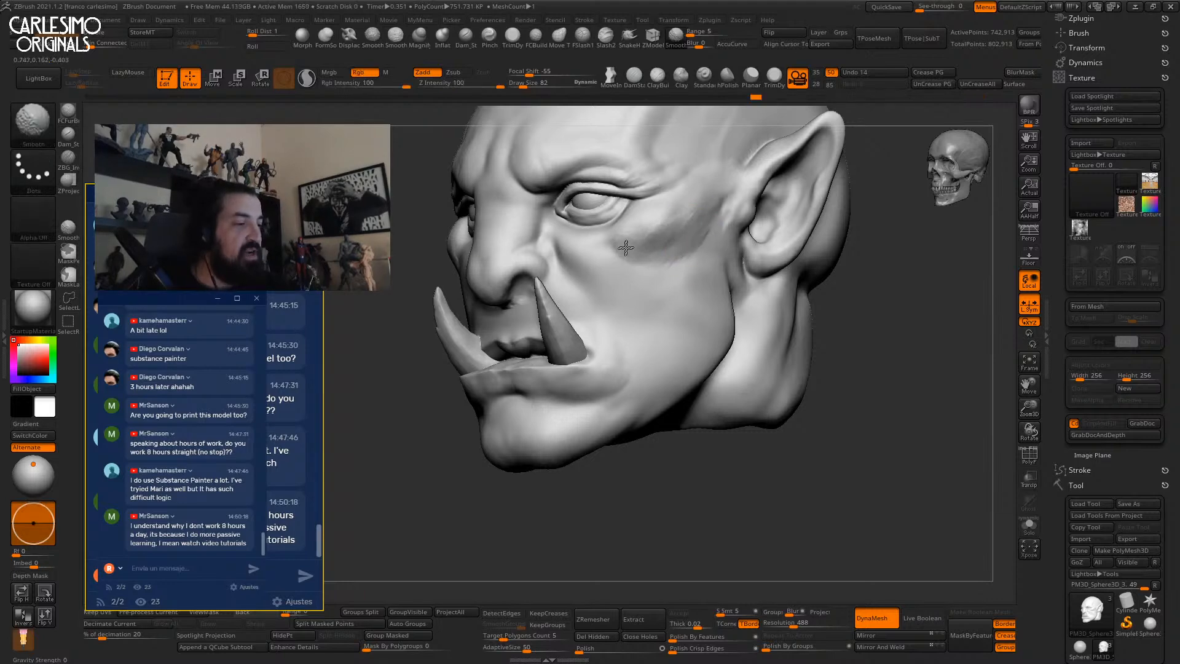
mouse_move(657, 238)
right_mouse_down()
mouse_move(690, 271)
mouse_move(716, 246)
mouse_move(655, 321)
mouse_move(747, 220)
mouse_move(782, 205)
mouse_move(799, 283)
mouse_move(801, 258)
mouse_move(672, 290)
mouse_move(779, 289)
right_mouse_up()
Smooth the temple and lower the brush intensity to 7.
key("b")
key("c")
key("b")
right_click_drag(621, 286, 678, 327)
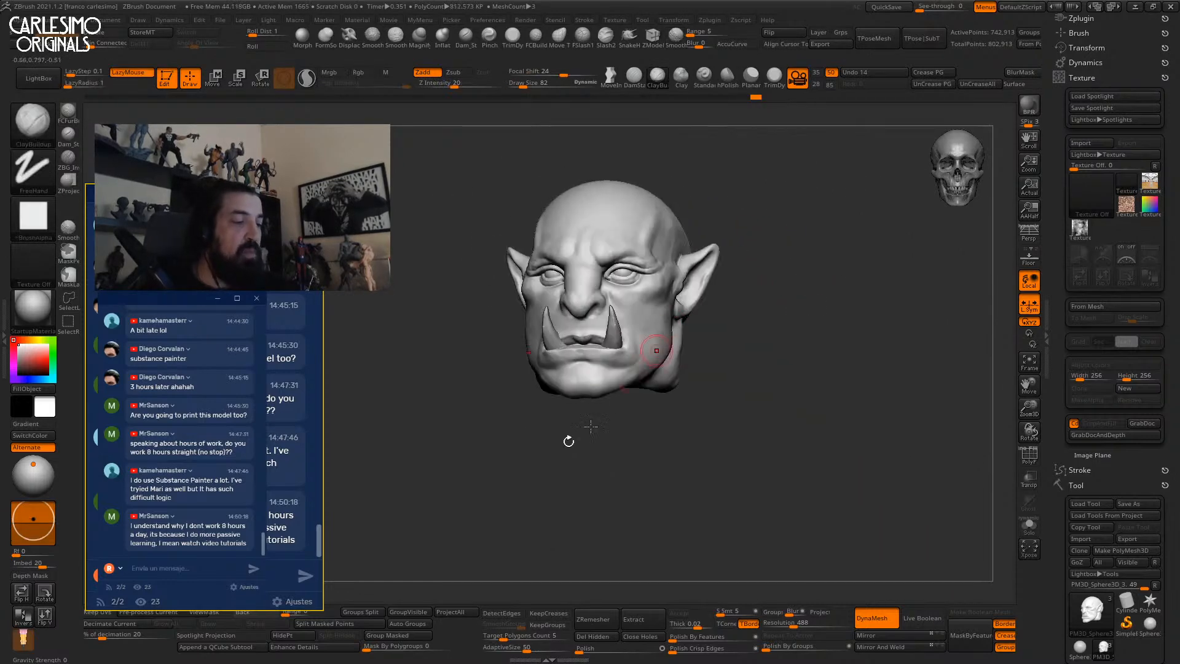
right_click_drag(802, 277, 796, 267, "ctrl")
right_click_drag(796, 267, 748, 180)
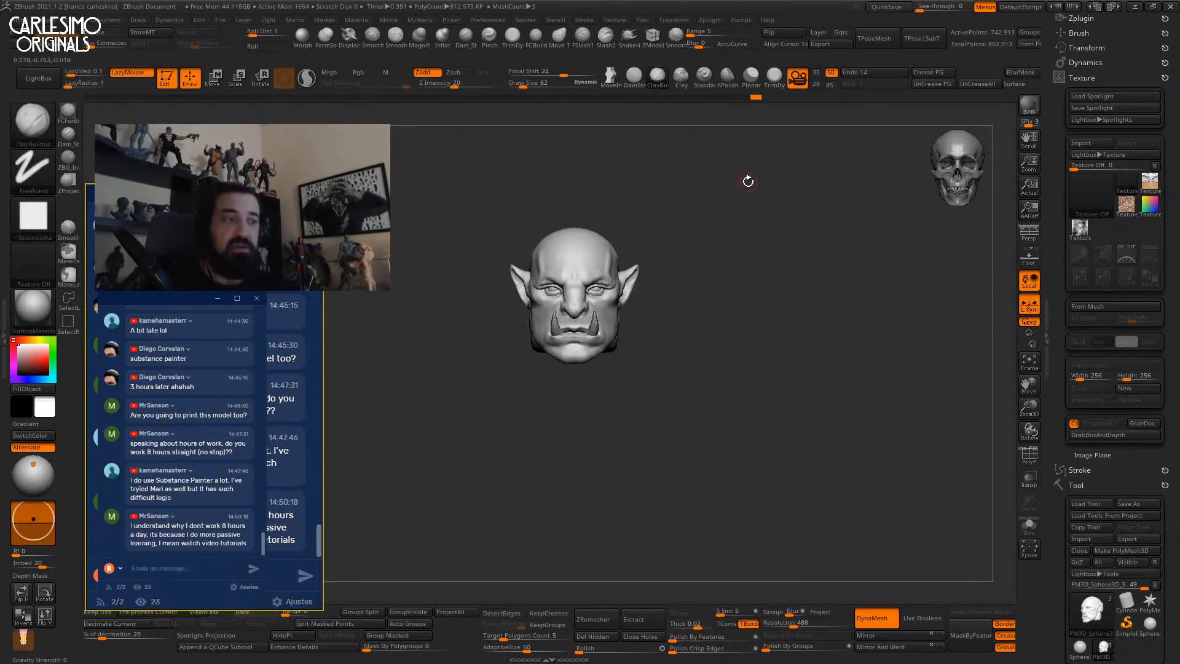
right_click_drag(662, 306, 647, 350, "ctrl")
mouse_move(679, 271)
right_mouse_down("ctrl")
mouse_move(663, 293)
mouse_move(772, 295)
mouse_move(749, 298)
right_mouse_up("ctrl")
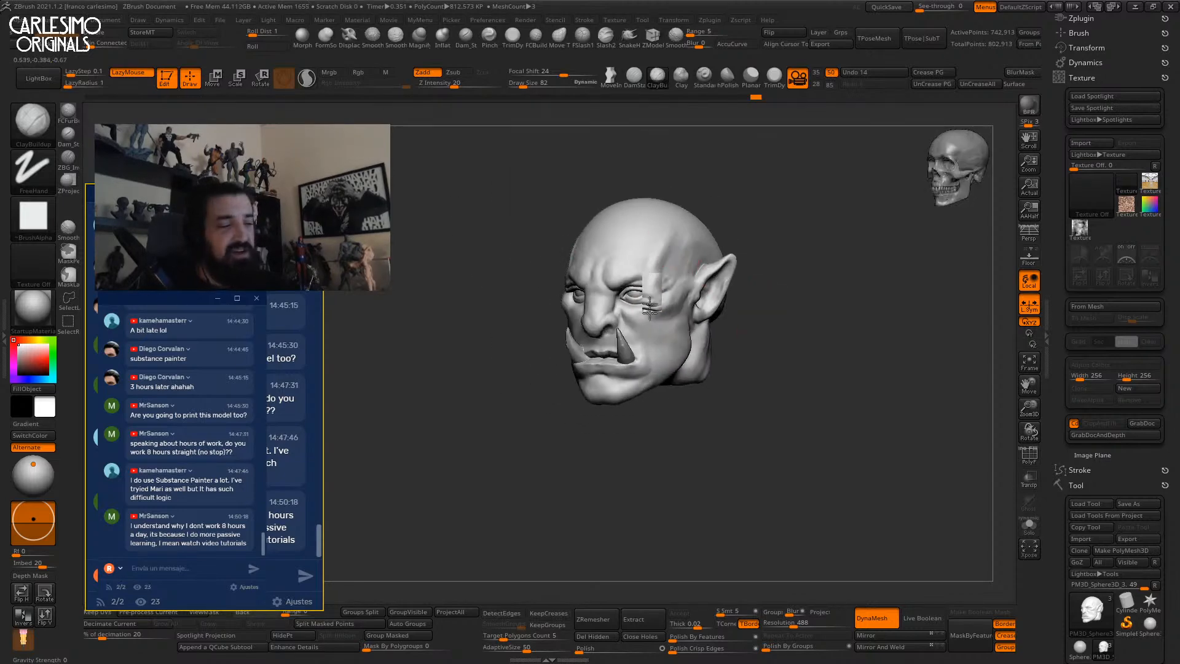
right_click_drag(661, 238, 674, 303, "ctrl")
left_click_drag(674, 302, 677, 292, "shift")
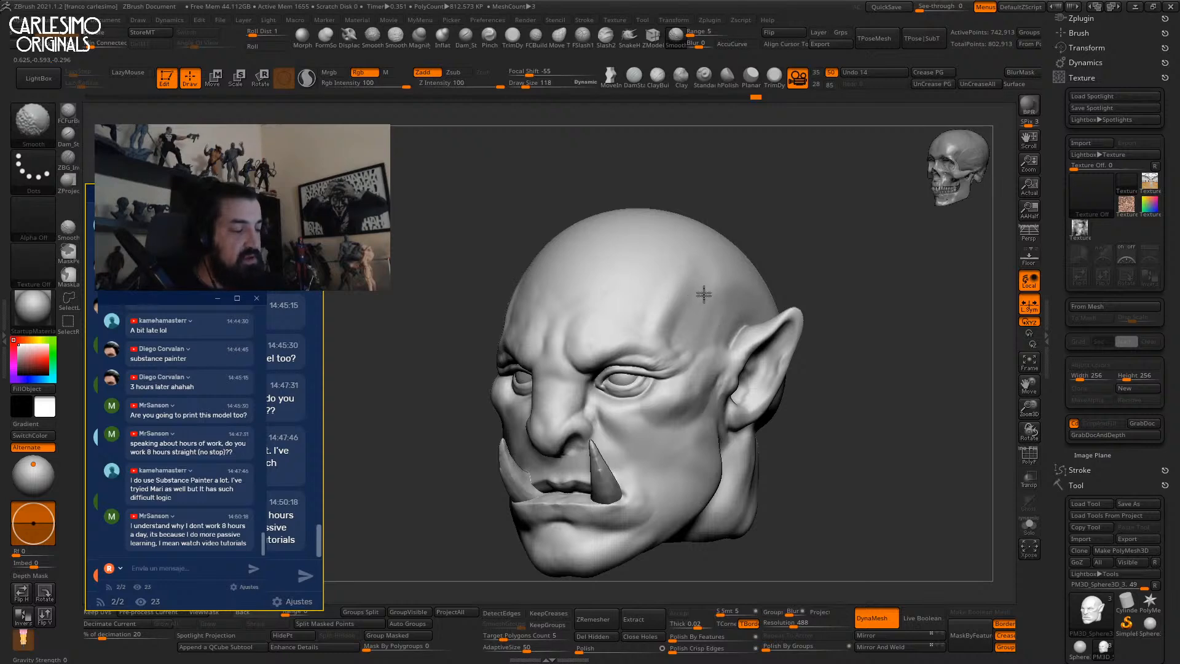
right_click_drag(671, 289, 595, 357, "shift")
key("space")
left_click_drag(608, 383, 584, 383)
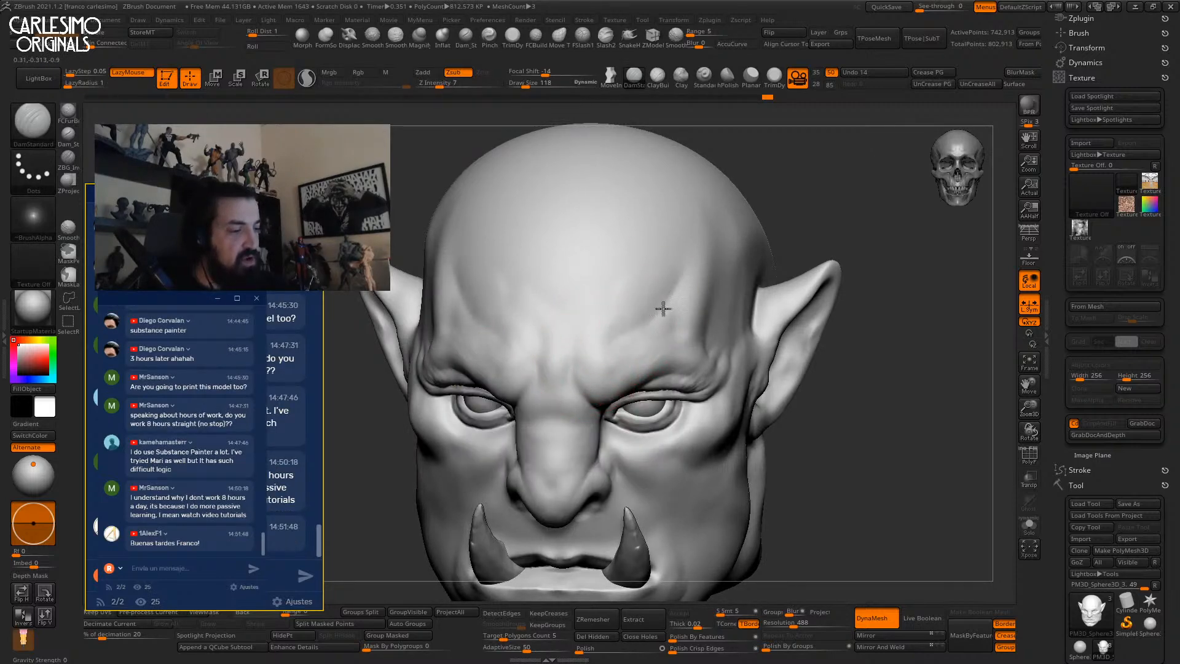
Carve a crease into the forehead and set the Clay brush to size 161.
right_click_drag(678, 279, 669, 278)
left_click_drag(669, 278, 632, 321)
right_click_drag(632, 322, 629, 335, "shift")
key("b")
key("c")
key("l")
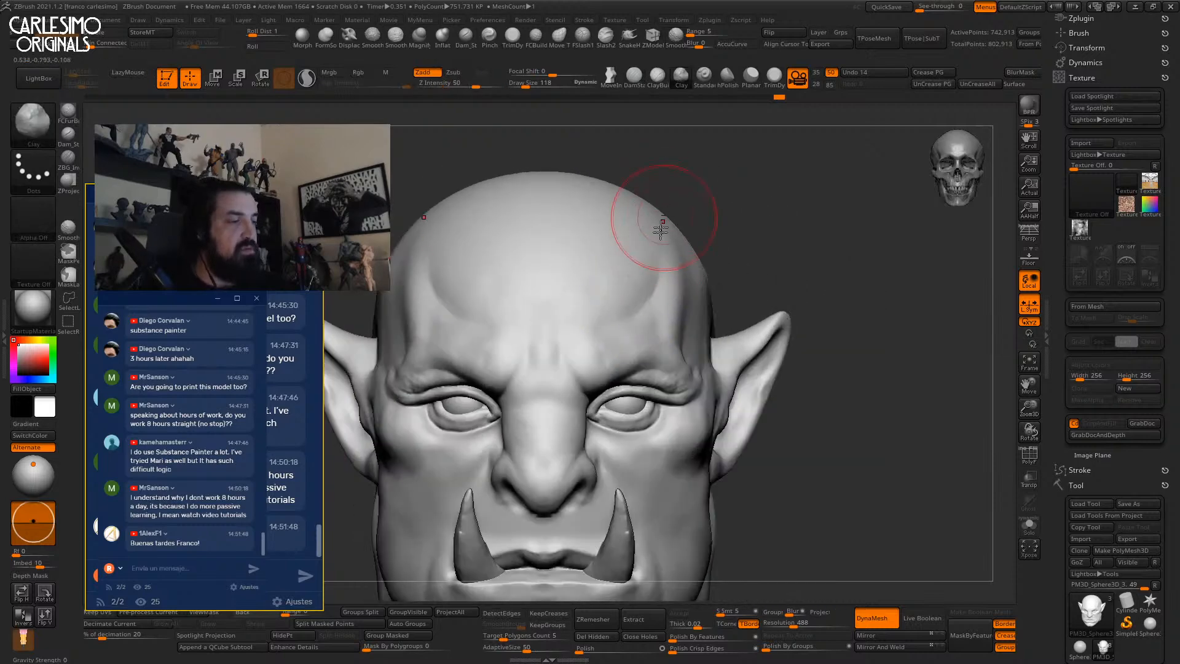
key("ctrl")
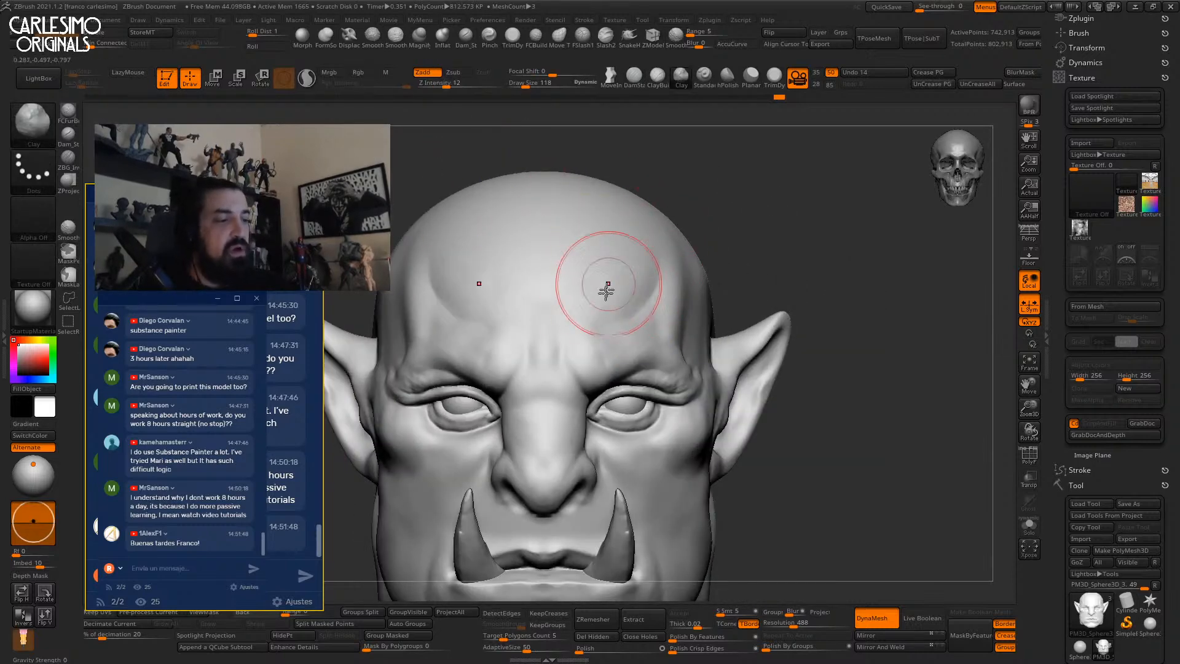
mouse_move(591, 303)
right_mouse_down()
mouse_move(563, 311)
mouse_move(545, 255)
mouse_move(611, 221)
mouse_move(582, 261)
mouse_move(615, 258)
mouse_move(569, 266)
mouse_move(564, 248)
right_mouse_up()
key("]")
key("[")
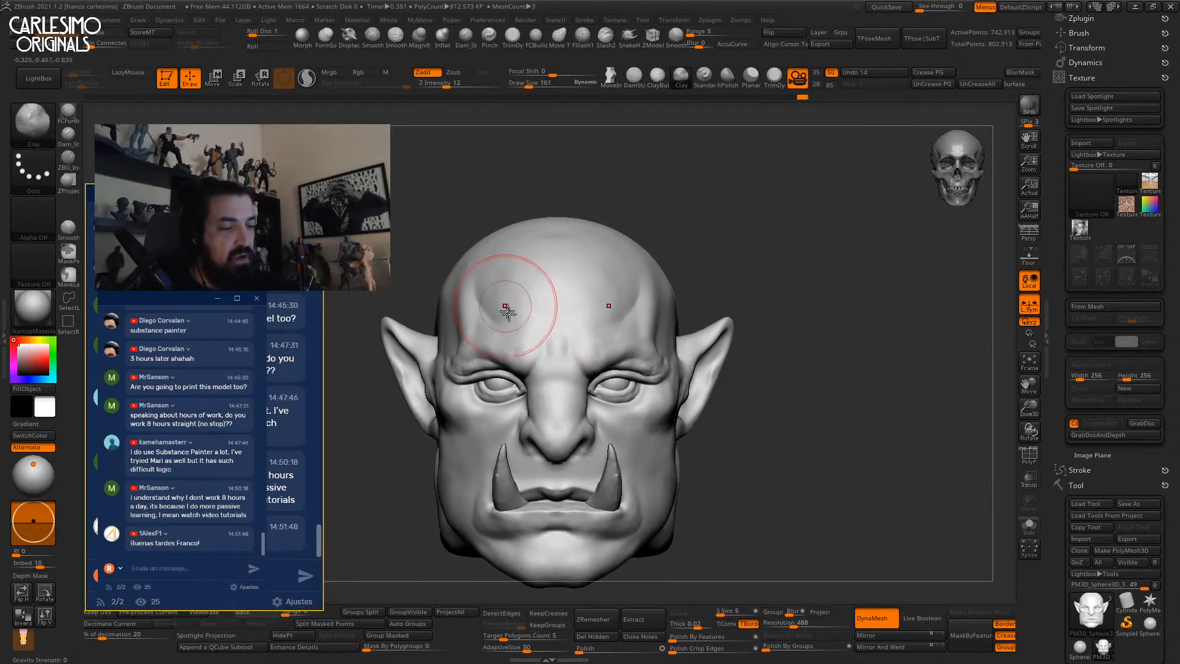
Add clay to the forehead, viewing it from front and profile.
key("shift")
right_click_drag(557, 251, 556, 263)
mouse_move(556, 263)
right_mouse_down("ctrl")
mouse_move(547, 271)
mouse_move(540, 240)
right_mouse_up("ctrl")
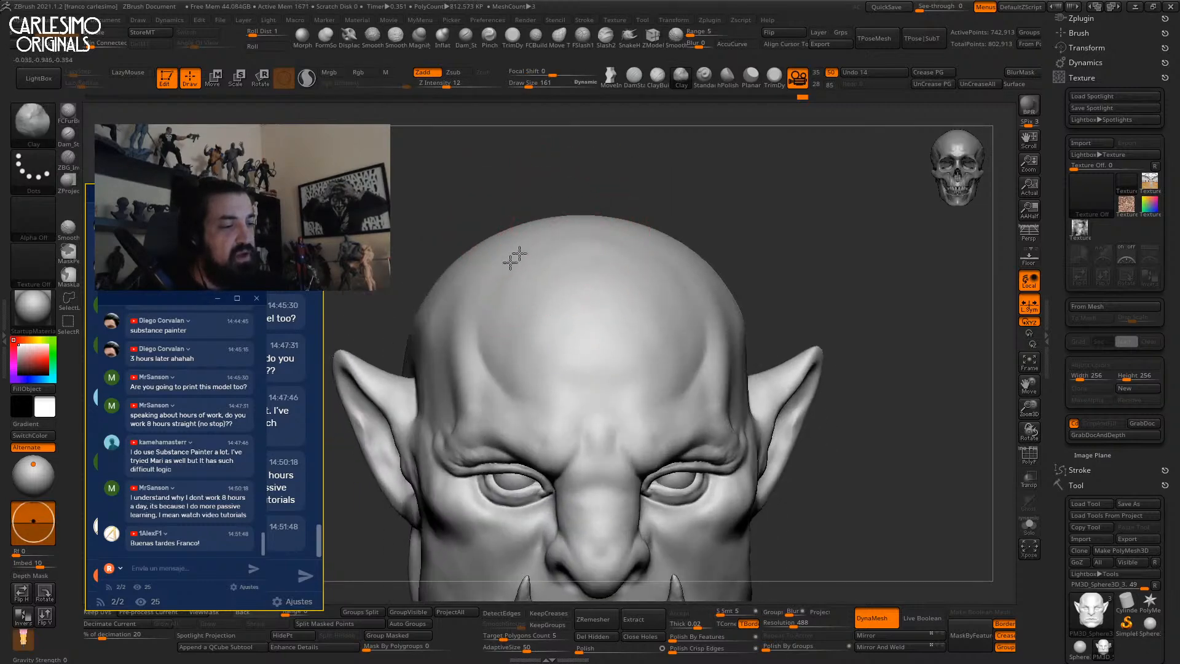
right_click_drag(502, 314, 511, 344)
left_click_drag(489, 276, 476, 346)
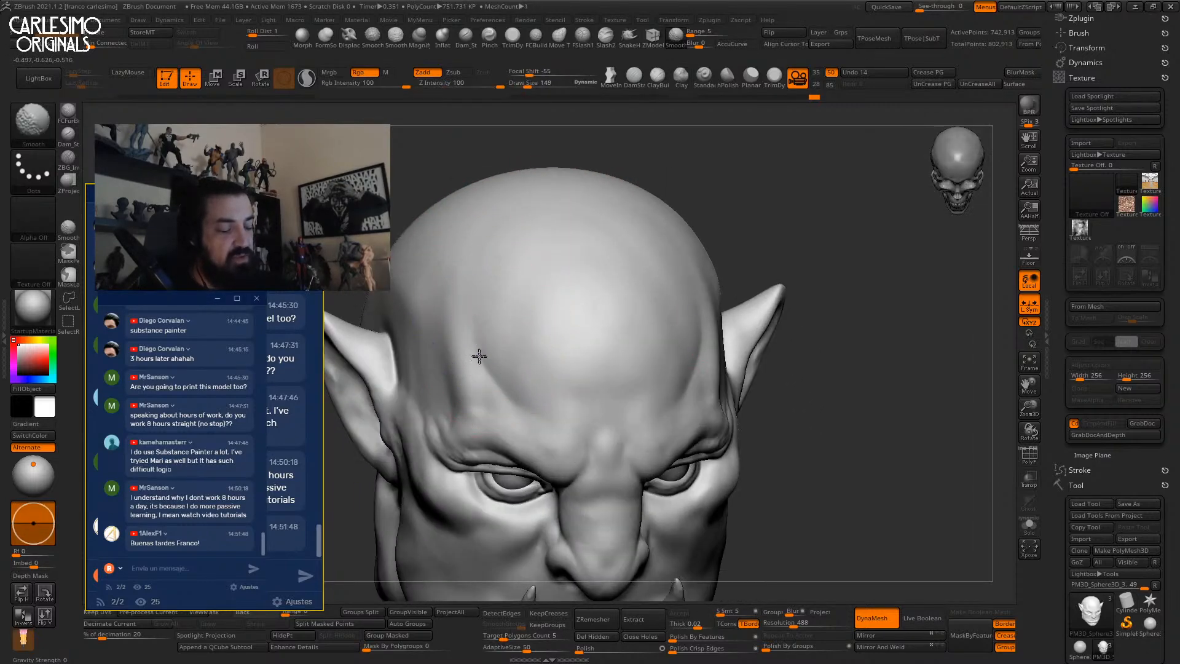
right_click_drag(533, 211, 503, 258, "shift")
mouse_move(642, 288)
right_mouse_down("ctrl")
mouse_move(650, 260)
mouse_move(624, 277)
mouse_move(633, 295)
right_mouse_up("ctrl")
right_click_drag(640, 212, 611, 232, "shift")
Push the forehead shape outward with a size-197 Move brush, then shrink it to 172.
key("bracketright")
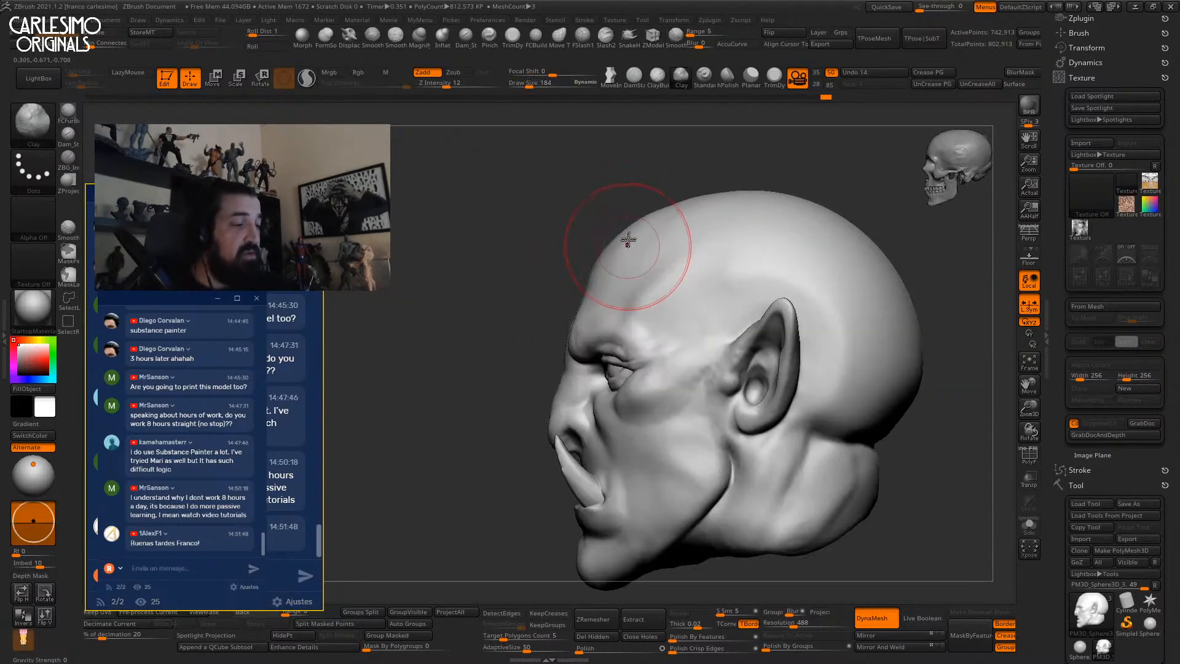
key("b")
key("m")
key("v")
left_click_drag(626, 247, 610, 256)
mouse_move(610, 256)
right_mouse_down()
mouse_move(637, 258)
mouse_move(611, 253)
mouse_move(603, 297)
mouse_move(616, 297)
mouse_move(605, 270)
right_mouse_up()
key("bracketleft")
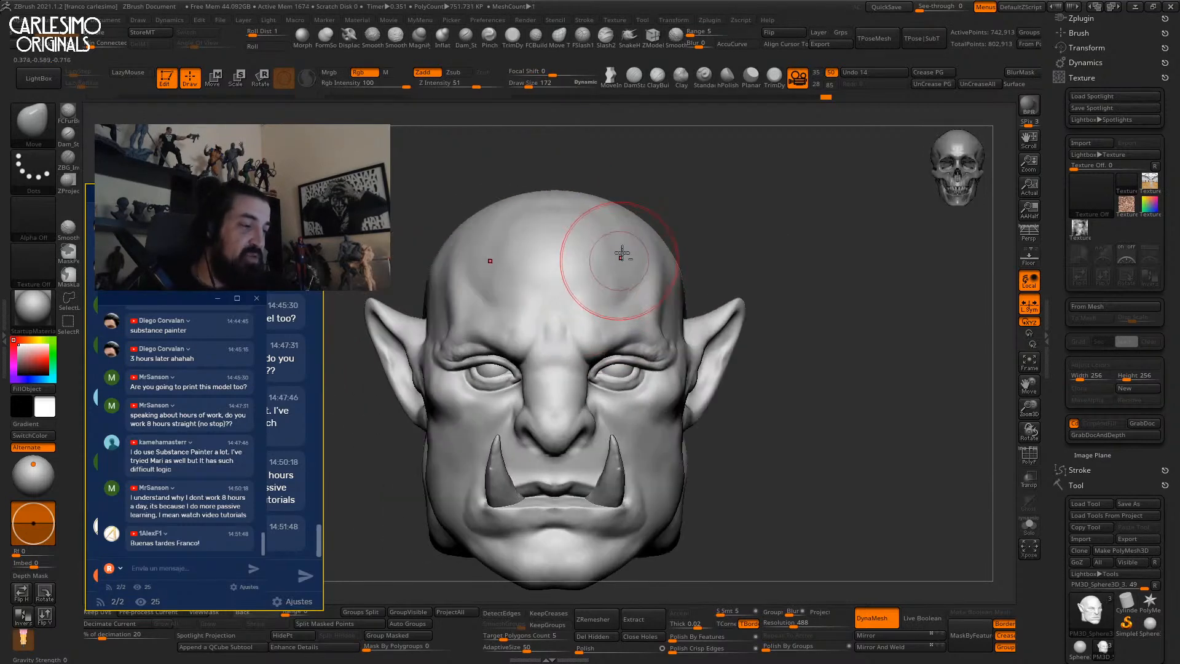
Switch to a low-intensity Clay brush with draw size 139.
key("b")
key("c")
key("l")
right_click_drag(669, 119, 608, 270)
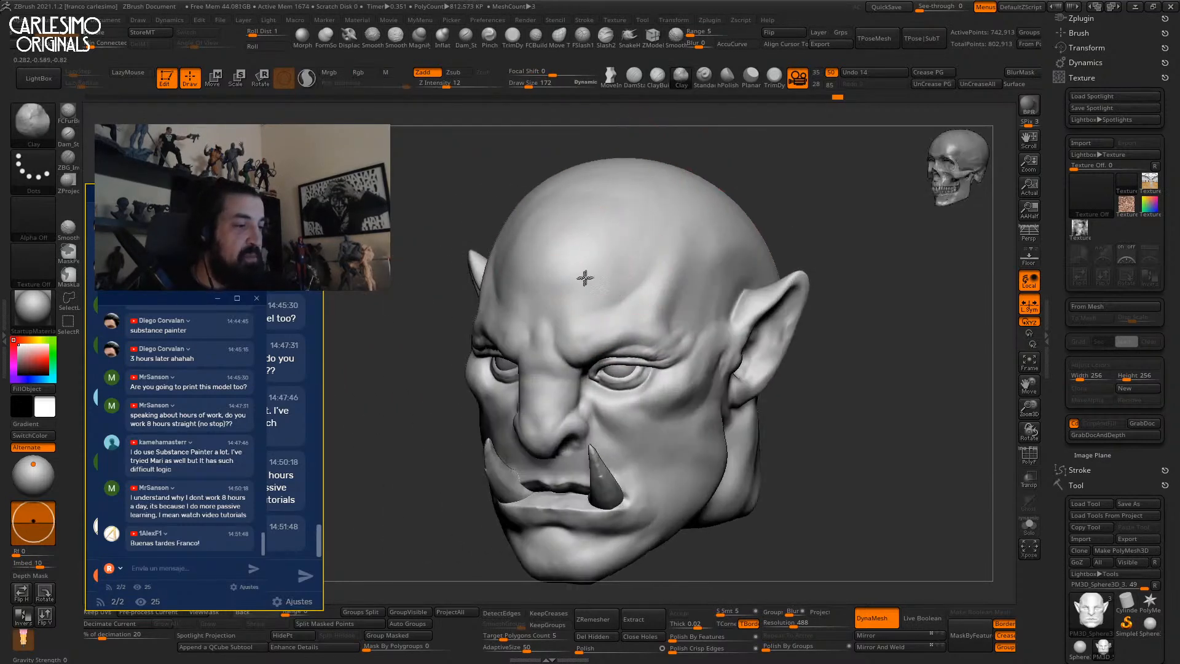
right_click_drag(581, 203, 616, 212)
right_click_drag(572, 247, 611, 271)
key("s")
left_click_drag(611, 273, 578, 273)
Inspect the head from both three-quarter sides and the crown, then smooth the forehead.
right_click_drag(641, 224, 677, 224)
right_click_drag(618, 182, 667, 225)
right_click_drag(667, 225, 621, 204, "ctrl")
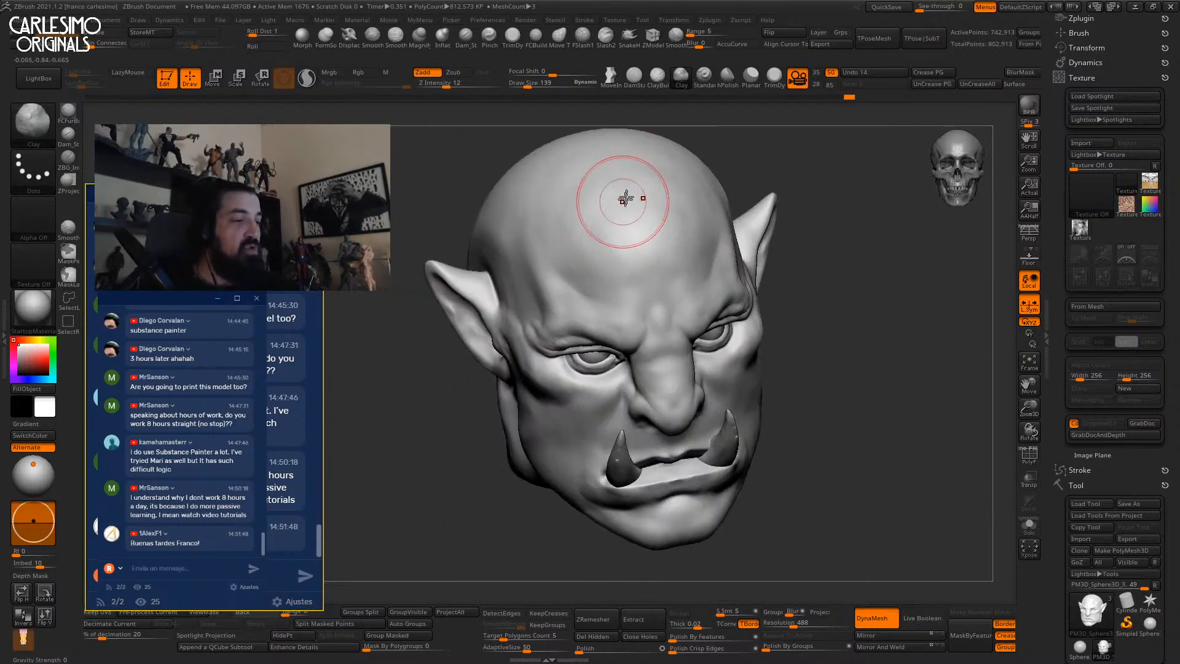
right_click_drag(568, 258, 568, 249)
mouse_move(569, 249)
right_mouse_down("alt")
mouse_move(580, 282)
mouse_move(569, 289)
mouse_move(579, 279)
mouse_move(601, 325)
mouse_move(640, 253)
mouse_move(672, 274)
mouse_move(700, 218)
right_mouse_up("alt")
mouse_move(642, 280)
right_mouse_down("shift")
mouse_move(658, 256)
mouse_move(627, 250)
mouse_move(653, 263)
right_mouse_up("shift")
right_click_drag(624, 209, 654, 246)
right_click_drag(654, 246, 722, 221, "ctrl")
mouse_move(722, 221)
right_mouse_down("ctrl")
mouse_move(774, 224)
mouse_move(767, 300)
mouse_move(650, 255)
mouse_move(661, 267)
right_mouse_up("ctrl")
mouse_move(662, 267)
left_mouse_down("shift")
mouse_move(642, 273)
mouse_move(623, 217)
left_mouse_up("shift")
mouse_move(651, 242)
right_mouse_down()
mouse_move(634, 237)
mouse_move(637, 221)
mouse_move(614, 231)
right_mouse_up()
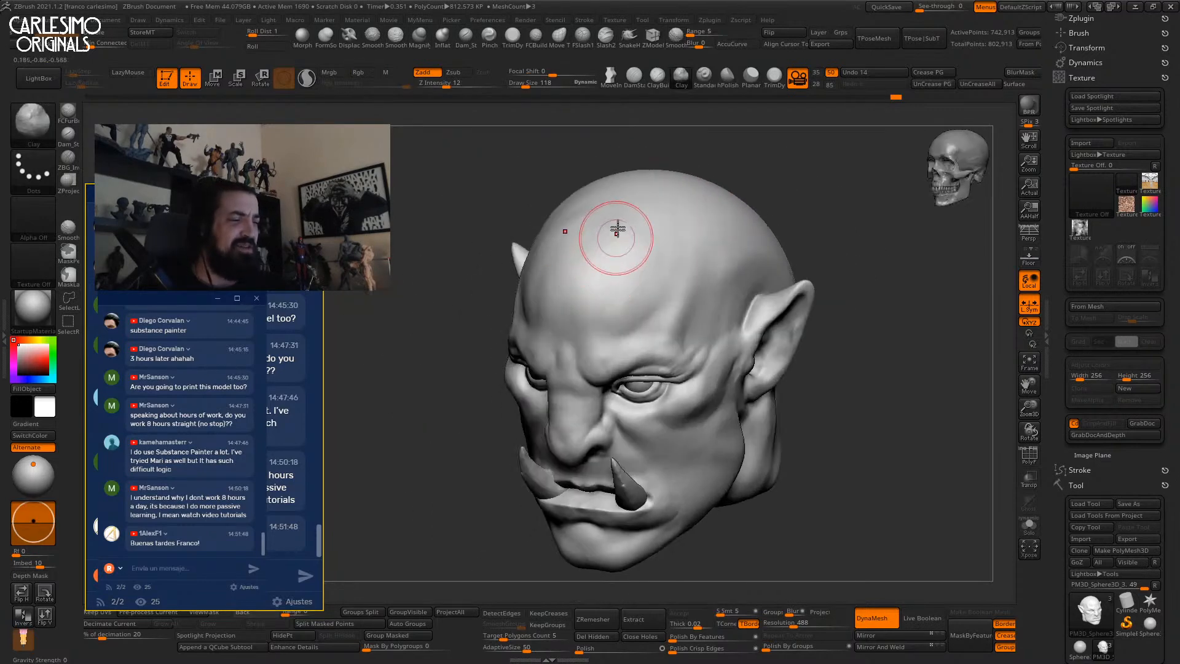
Carve creases along the brow with DamStandard at strength 14.
key("space")
left_click_drag(624, 211, 658, 244)
mouse_move(579, 264)
right_mouse_down("shift")
mouse_move(611, 105)
mouse_move(632, 211)
mouse_move(617, 314)
mouse_move(632, 276)
mouse_move(601, 327)
mouse_move(561, 284)
mouse_move(572, 274)
right_mouse_up("shift")
key("b")
key("d")
key("s")
key("space")
mouse_move(584, 327)
left_mouse_down()
mouse_move(594, 327)
mouse_move(572, 268)
left_mouse_up()
right_click_drag(571, 268, 607, 192, "shift")
mouse_move(633, 260)
right_mouse_down()
mouse_move(626, 245)
mouse_move(635, 268)
right_mouse_up()
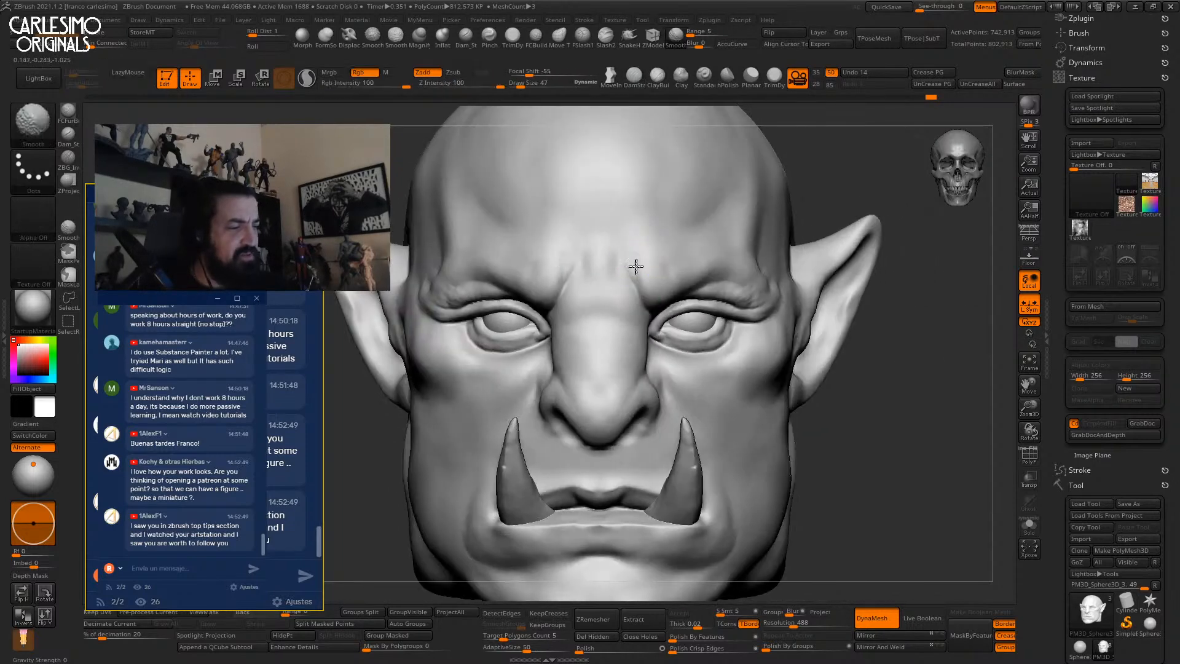
left_click_drag(616, 271, 617, 279)
Build up the forehead between the brows with ClayBuildup and Clay, smoothing the strokes.
key("b")
key("c")
key("b")
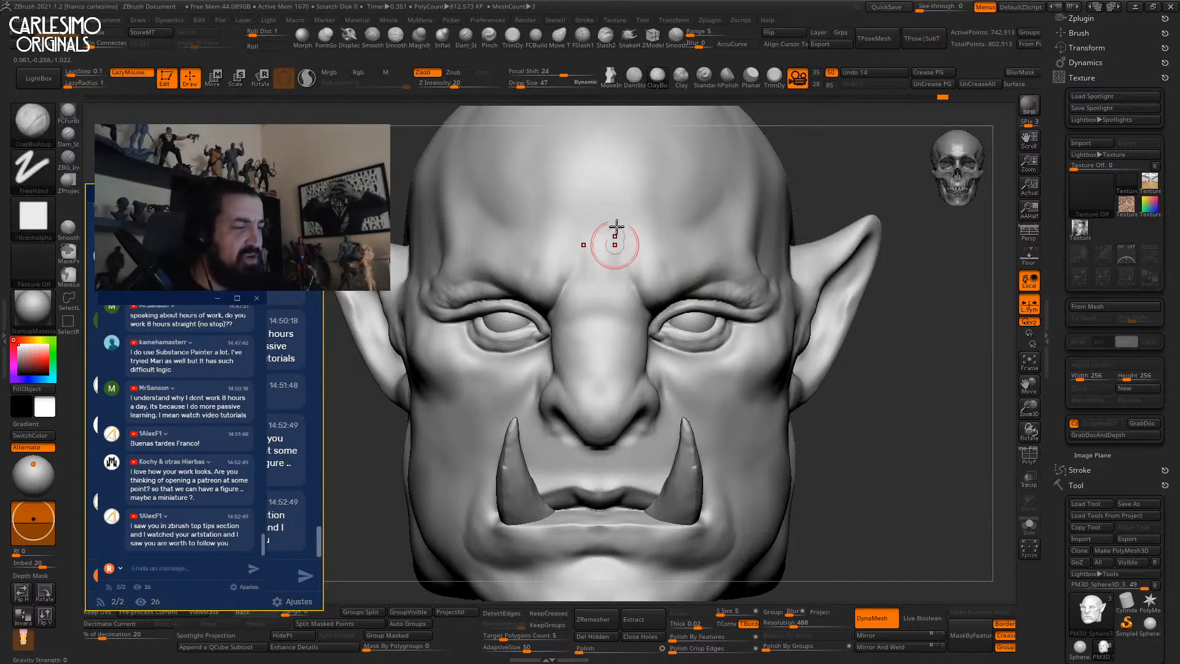
key("shift")
left_click_drag(585, 234, 622, 231, "shift")
mouse_move(631, 229)
right_mouse_down()
mouse_move(606, 243)
mouse_move(604, 290)
mouse_move(645, 193)
mouse_move(612, 245)
right_mouse_up()
key("shift")
left_click(681, 77)
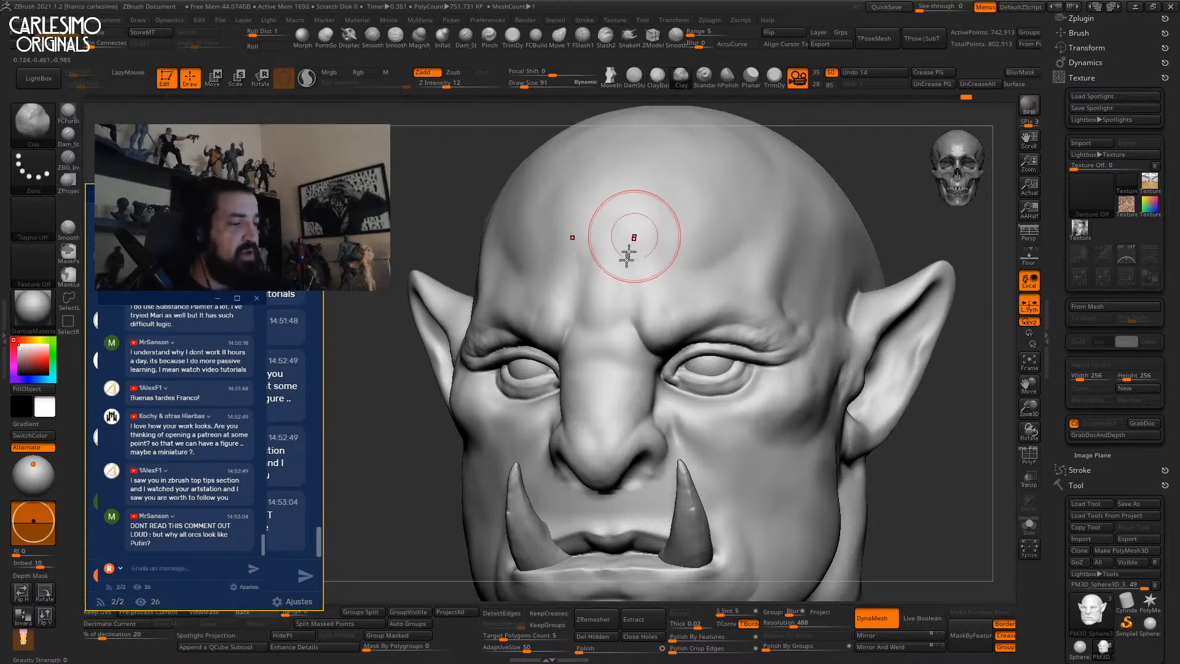
mouse_move(605, 255)
left_mouse_down()
mouse_move(587, 261)
mouse_move(605, 245)
left_mouse_up()
mouse_move(614, 240)
right_mouse_down()
mouse_move(684, 218)
mouse_move(676, 161)
mouse_move(683, 369)
right_mouse_up()
mouse_move(639, 246)
right_mouse_down()
mouse_move(680, 285)
mouse_move(680, 179)
right_mouse_up()
Frame the whole orc head front-on and zoom out.
key("f")
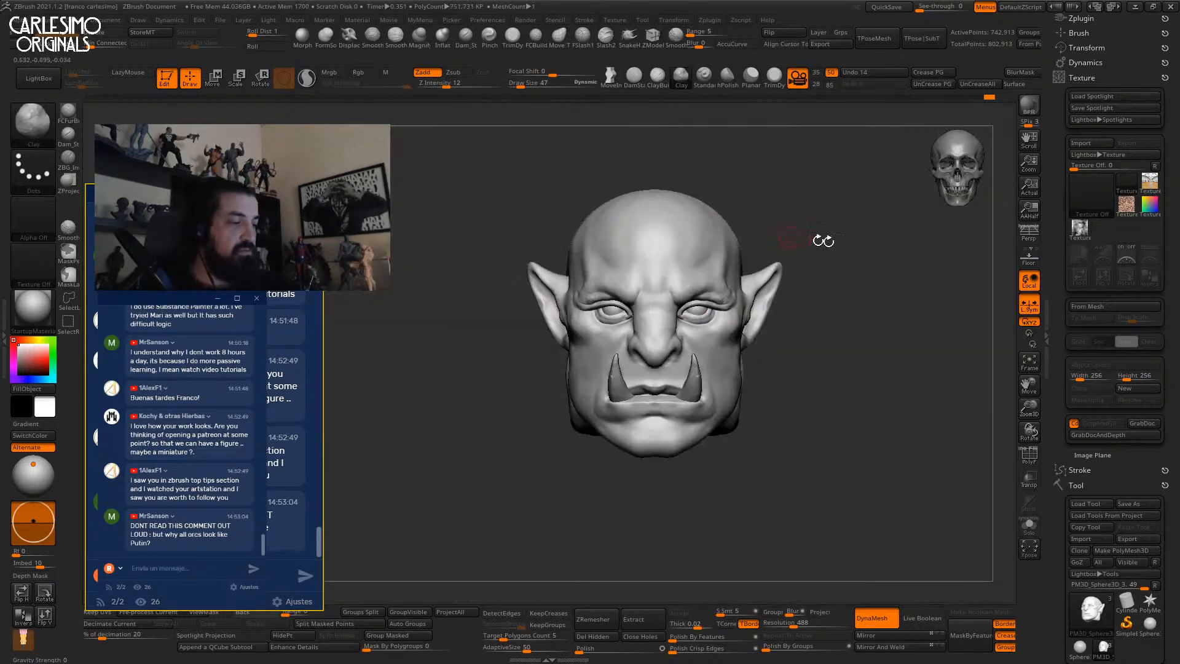
right_click_drag(878, 268, 866, 254)
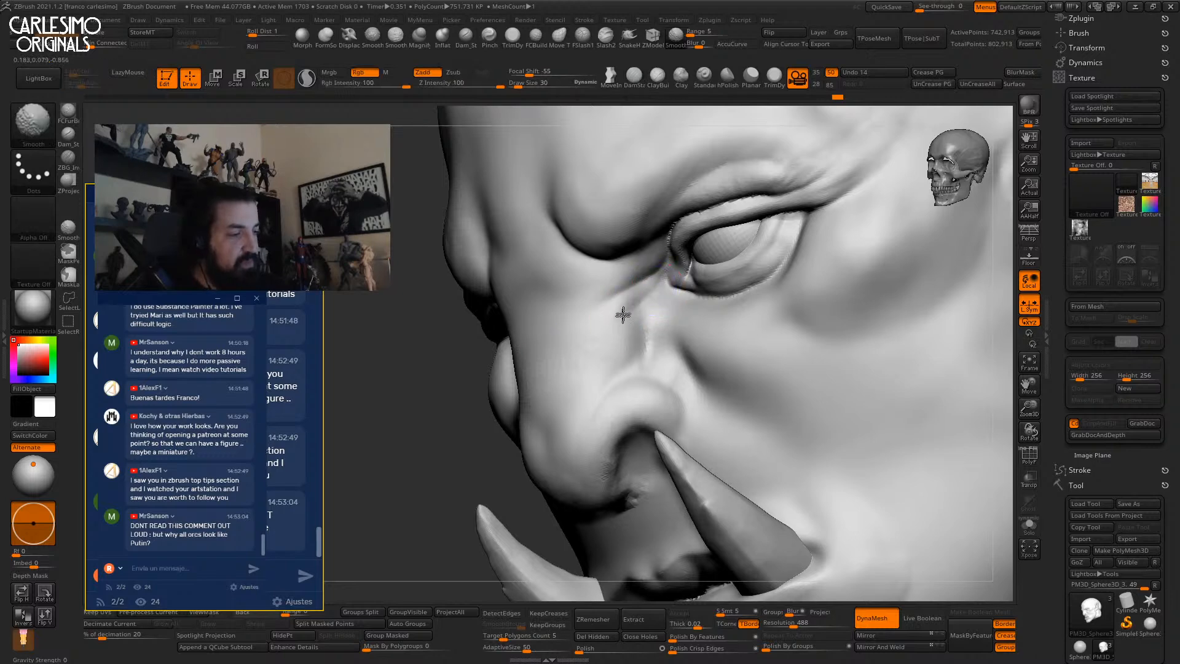
mouse_move(623, 314)
right_mouse_down("shift")
mouse_move(645, 337)
mouse_move(671, 258)
right_mouse_up("shift")
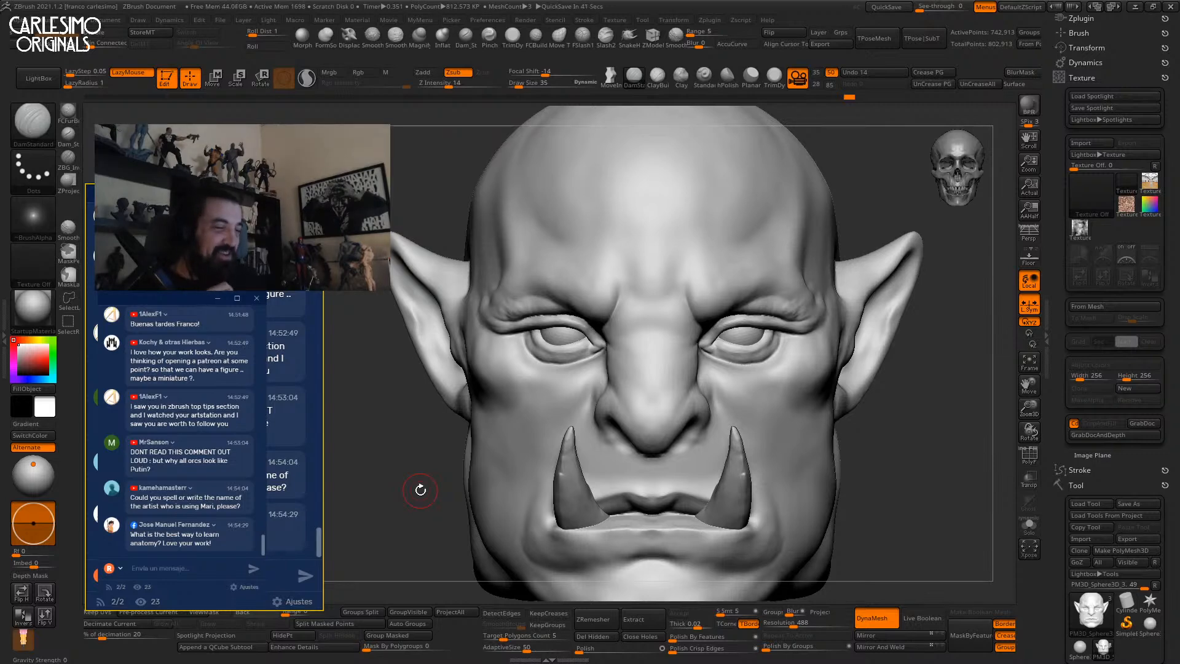
left_click_drag(914, 442, 817, 323, "alt")
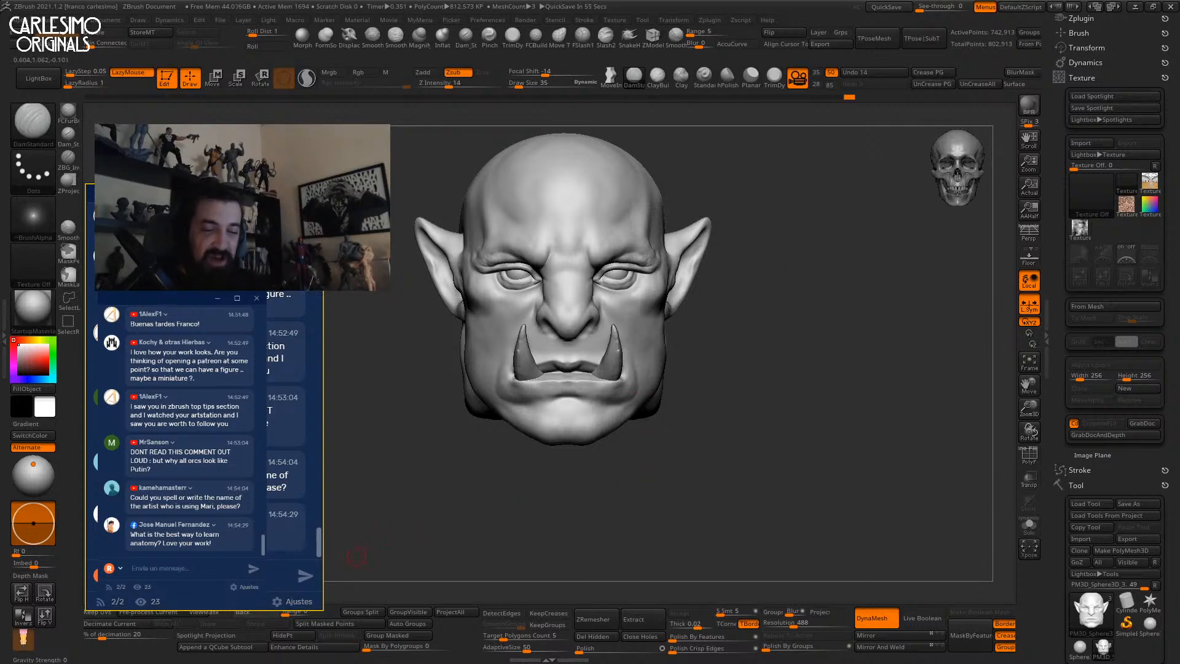
Send a stream chat reply naming an artist.
left_click(195, 557)
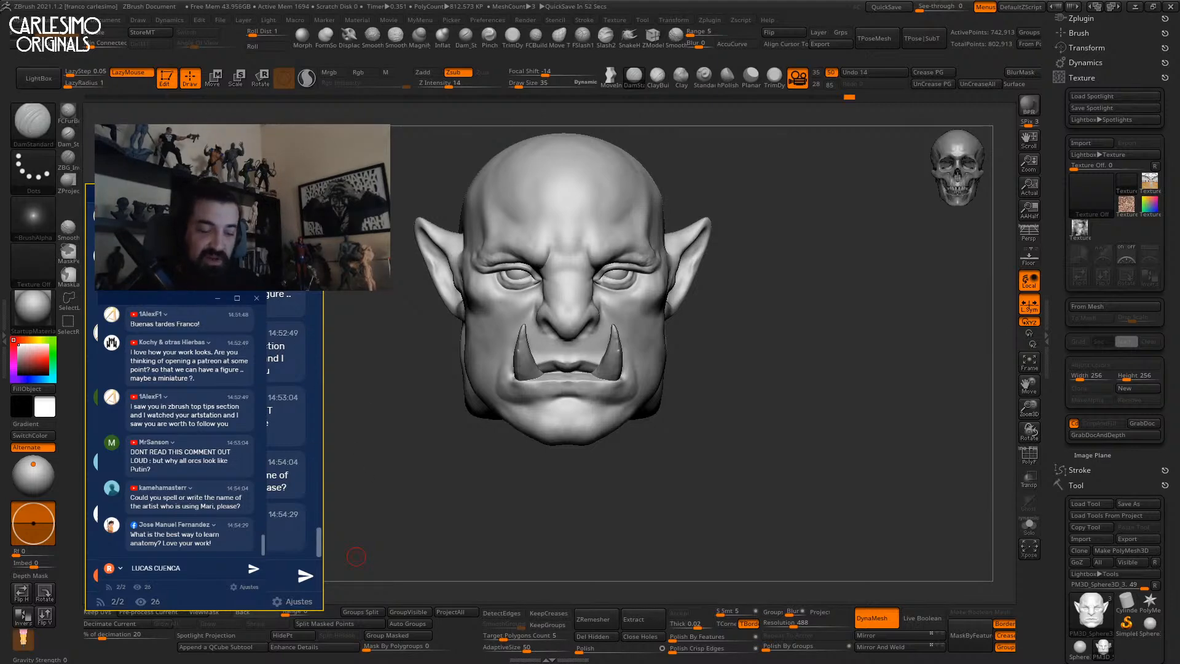
key("Return")
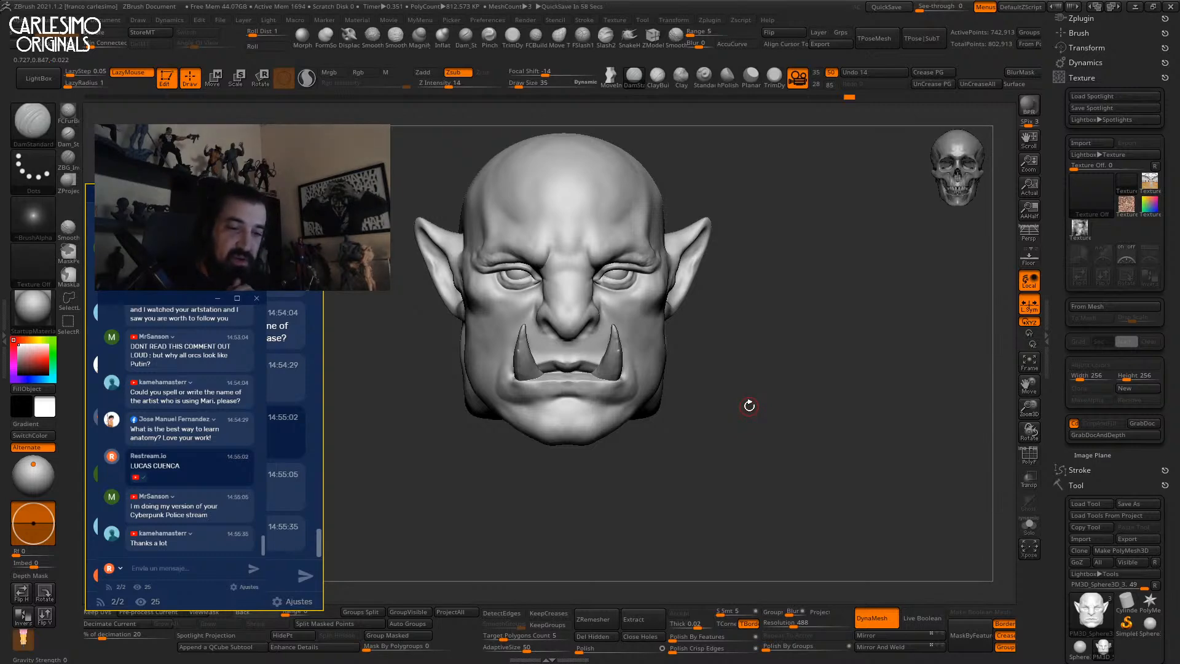
Lasso-mask the neck, then invert and soften the mask to protect the head.
mouse_move(742, 394)
left_mouse_down()
mouse_move(772, 340)
mouse_move(624, 363)
mouse_move(608, 250)
mouse_move(699, 352)
mouse_move(700, 319)
left_mouse_up()
key("space")
left_click_drag(700, 319, 720, 308)
key("space")
left_click_drag(751, 263, 623, 329, "ctrl")
key("ctrl+z")
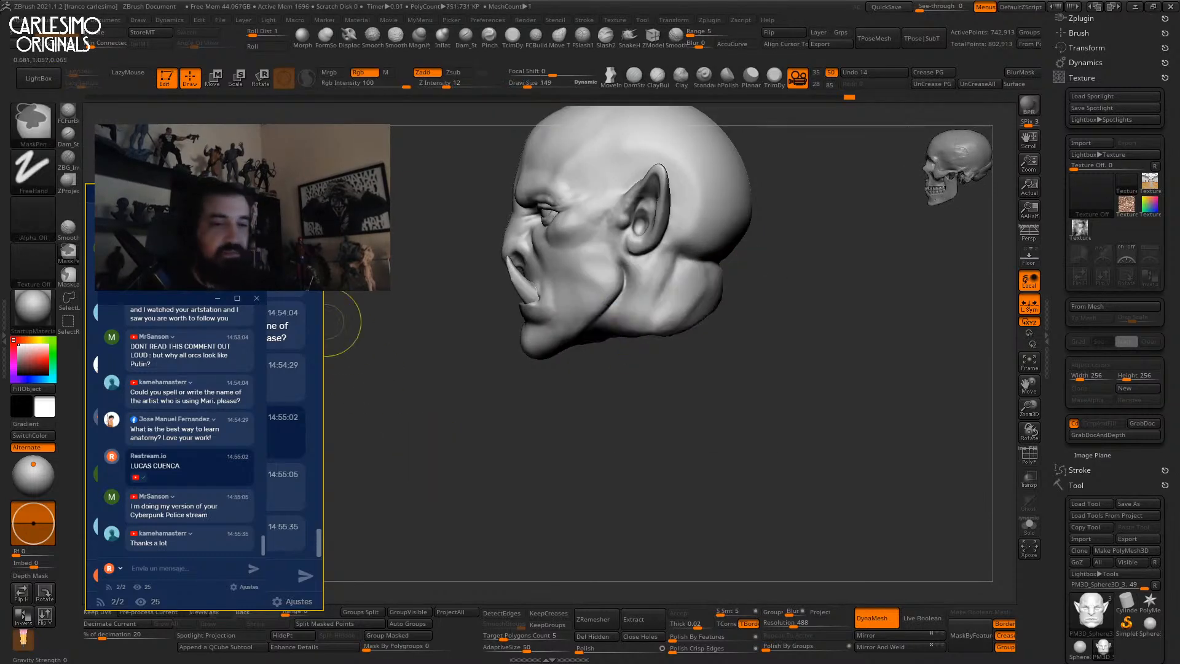
left_click(70, 273, "ctrl")
mouse_move(745, 262)
left_mouse_down("ctrl")
mouse_move(682, 284)
mouse_move(741, 354)
mouse_move(742, 337)
left_mouse_up("ctrl")
left_click(753, 421, "ctrl")
left_click(673, 328, "ctrl")
Stretch the neck base into wide shoulders with the Transpose Move gizmo.
key("w")
left_click_drag(676, 392, 677, 473)
key("ctrl+z")
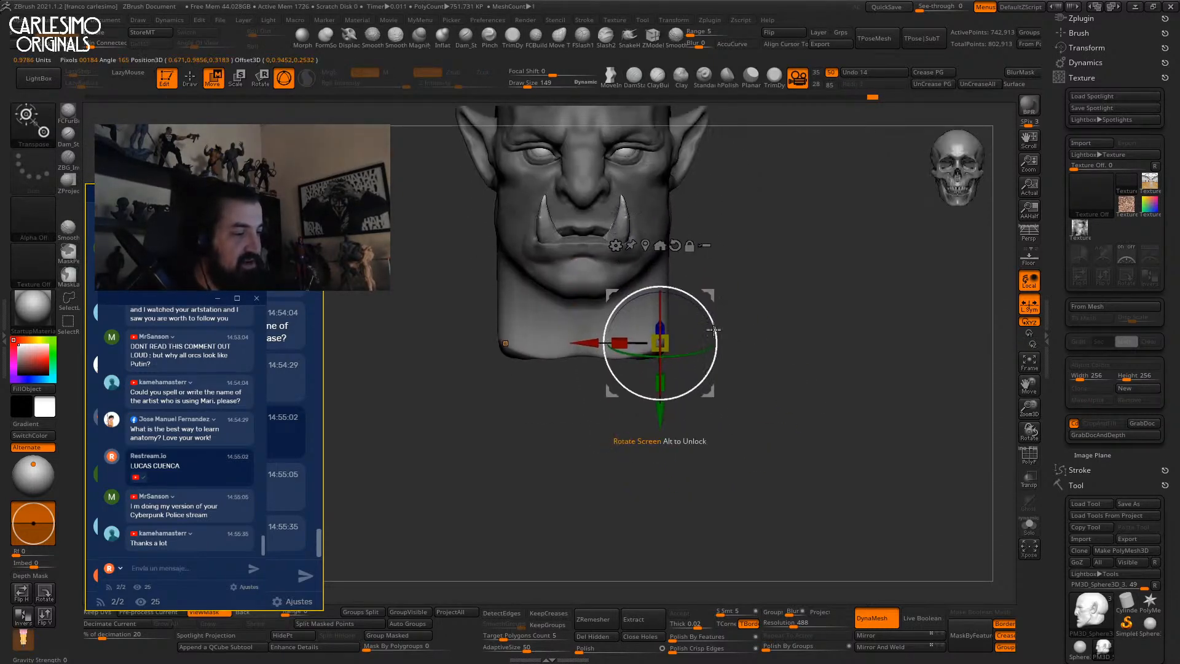
mouse_move(873, 289)
left_mouse_down()
mouse_move(726, 292)
mouse_move(711, 337)
mouse_move(707, 296)
mouse_move(673, 289)
mouse_move(640, 511)
mouse_move(712, 430)
mouse_move(798, 381)
left_mouse_up()
left_click(725, 406, "ctrl")
left_click_drag(570, 376, 652, 376)
mouse_move(756, 340)
left_mouse_down()
mouse_move(769, 317)
mouse_move(776, 329)
mouse_move(626, 329)
mouse_move(626, 312)
mouse_move(668, 300)
left_mouse_up()
Refine the neck and shoulders with a large Move brush.
key("q")
key("space")
right_click_drag(668, 301, 700, 285)
left_click_drag(700, 284, 645, 324, "shift")
mouse_move(646, 324)
right_mouse_down("shift")
mouse_move(693, 334)
mouse_move(684, 307)
mouse_move(672, 342)
right_mouse_up("shift")
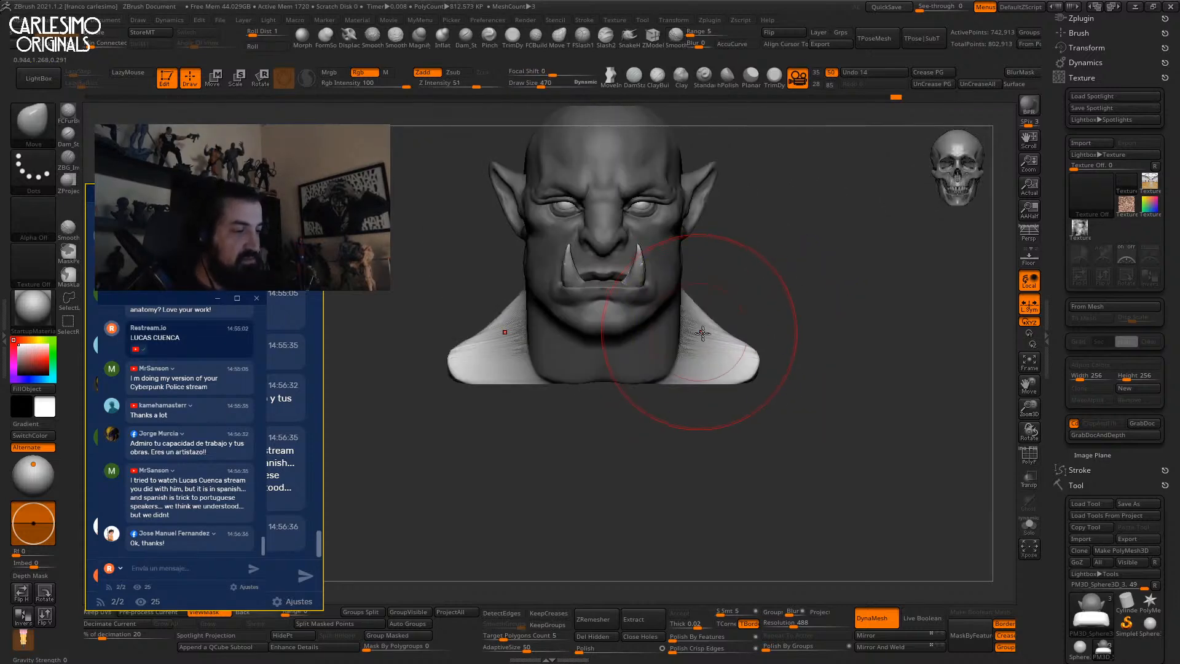
key("ctrl")
right_click_drag(776, 363, 706, 432)
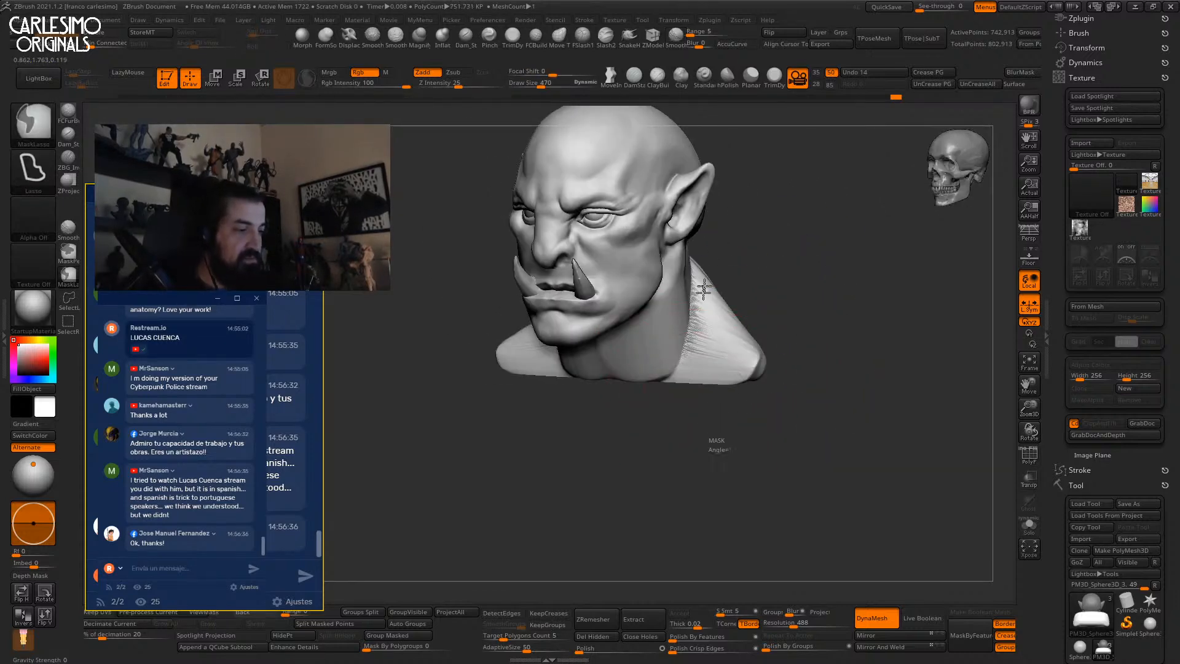
Smooth the jagged streaks on the new neck and shoulders.
mouse_move(699, 327)
left_mouse_down("shift")
mouse_move(708, 288)
mouse_move(696, 312)
left_mouse_up("shift")
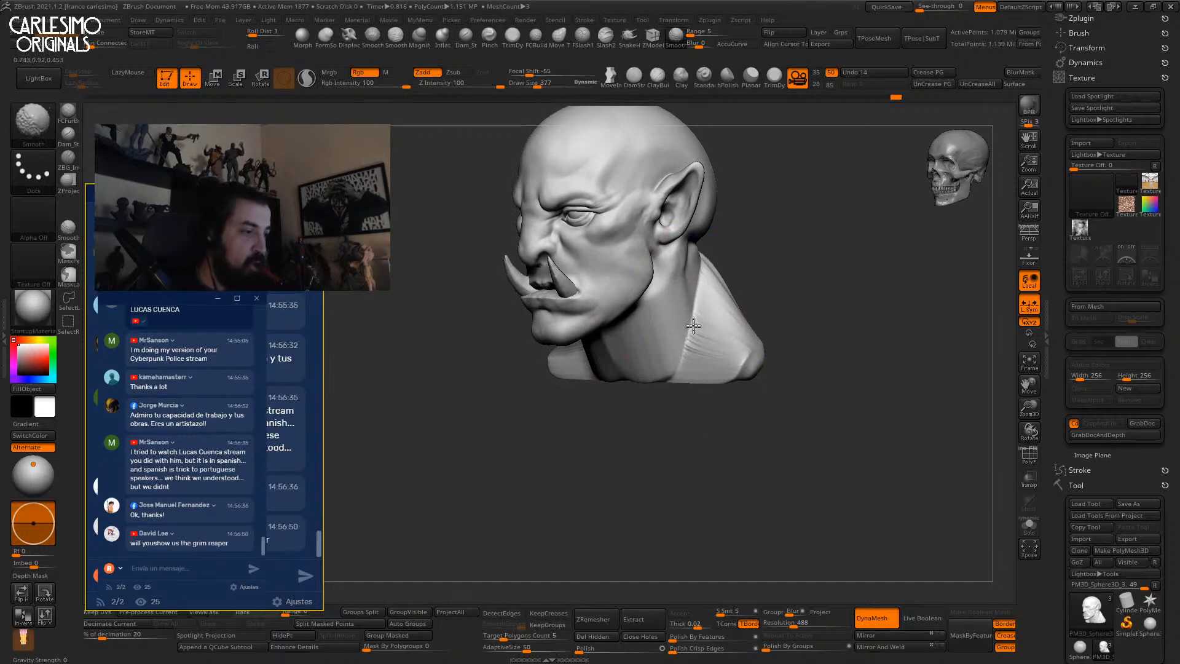
left_click_drag(670, 372, 672, 359, "shift")
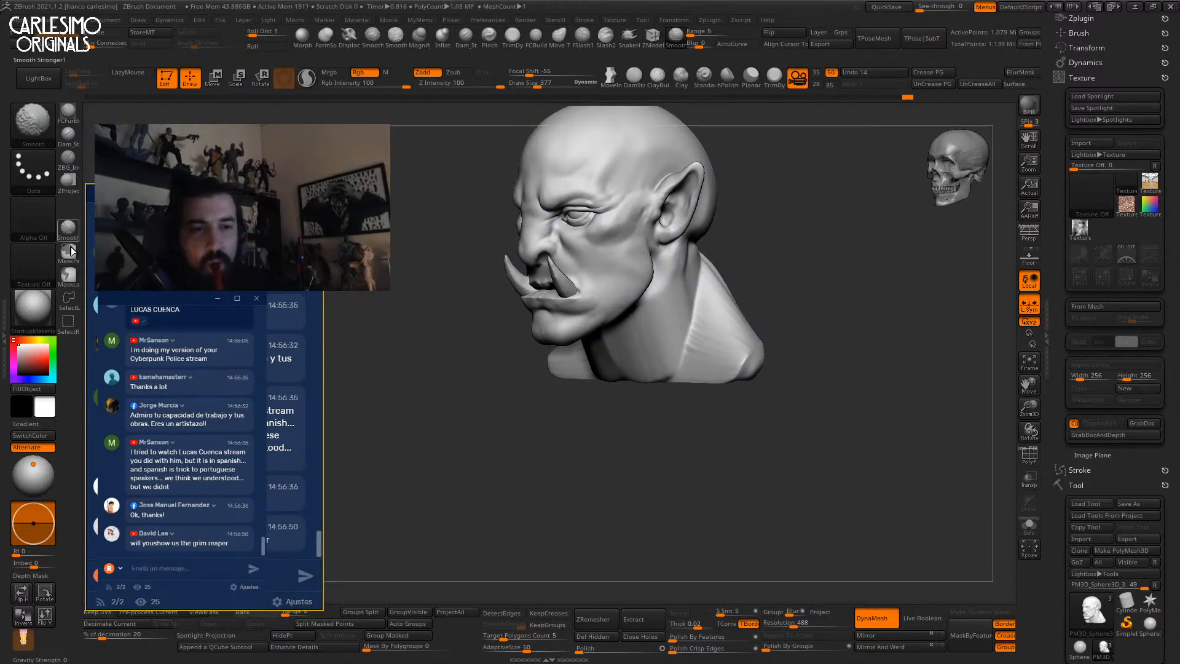
mouse_move(705, 263)
left_mouse_down("shift")
mouse_move(696, 320)
mouse_move(700, 278)
left_mouse_up("shift")
mouse_move(701, 288)
right_mouse_down()
mouse_move(670, 273)
mouse_move(719, 282)
mouse_move(716, 294)
mouse_move(700, 256)
mouse_move(672, 316)
right_mouse_up()
Add faint ClayTubes and Clay strokes at strength 2 on the back of the skull and behind the ear.
right_click(705, 297)
key("1")
mouse_move(645, 265)
left_mouse_down()
mouse_move(678, 271)
mouse_move(669, 289)
left_mouse_up()
mouse_move(706, 301)
right_mouse_down()
mouse_move(687, 308)
mouse_move(663, 282)
right_mouse_up()
right_click(694, 282)
left_click(680, 318)
mouse_move(666, 281)
left_mouse_down()
mouse_move(672, 242)
mouse_move(689, 239)
left_mouse_up()
mouse_move(711, 239)
right_mouse_down("alt")
mouse_move(673, 313)
mouse_move(619, 300)
right_mouse_up("alt")
left_click(704, 77)
left_click(681, 77)
left_click_drag(718, 344, 718, 263)
Push the nape of the neck into shape with the Move brush.
key("b")
key("c")
key("t")
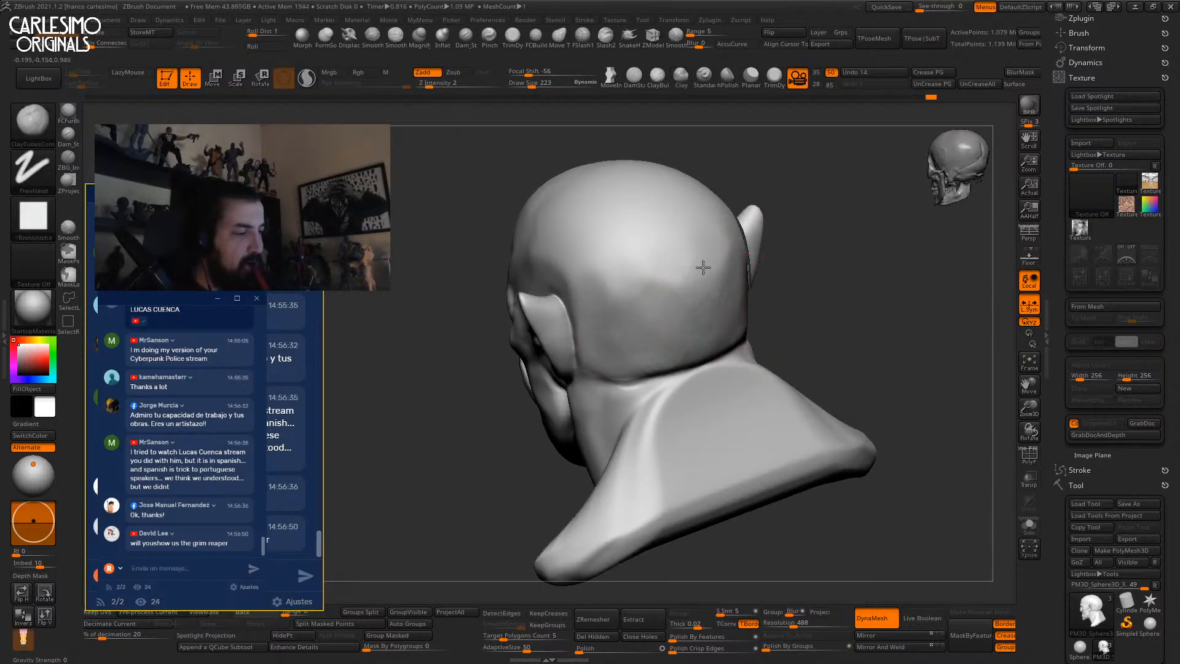
right_click_drag(625, 315, 614, 292)
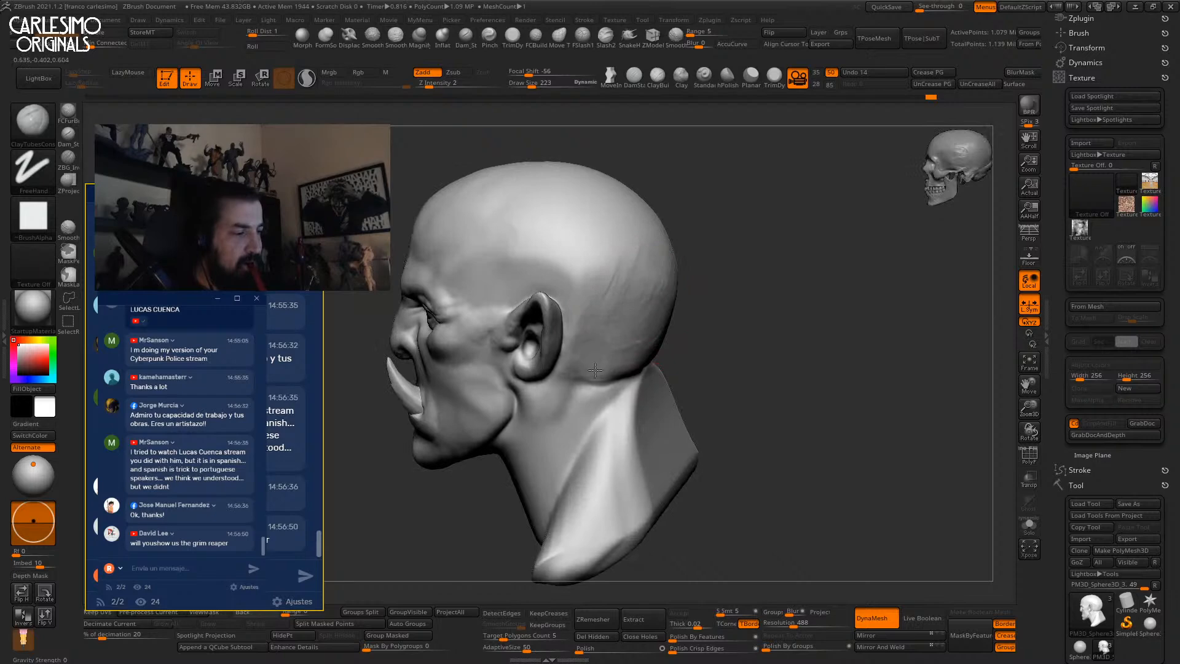
key("b")
key("m")
key("v")
mouse_move(650, 240)
right_mouse_down()
mouse_move(633, 341)
mouse_move(643, 335)
right_mouse_up()
left_click_drag(643, 376, 633, 375)
mouse_move(634, 287)
right_mouse_down()
mouse_move(653, 289)
mouse_move(639, 303)
right_mouse_up()
Build up the back of the skull with ClayTubes, then smooth it.
key("b")
key("c")
key("t")
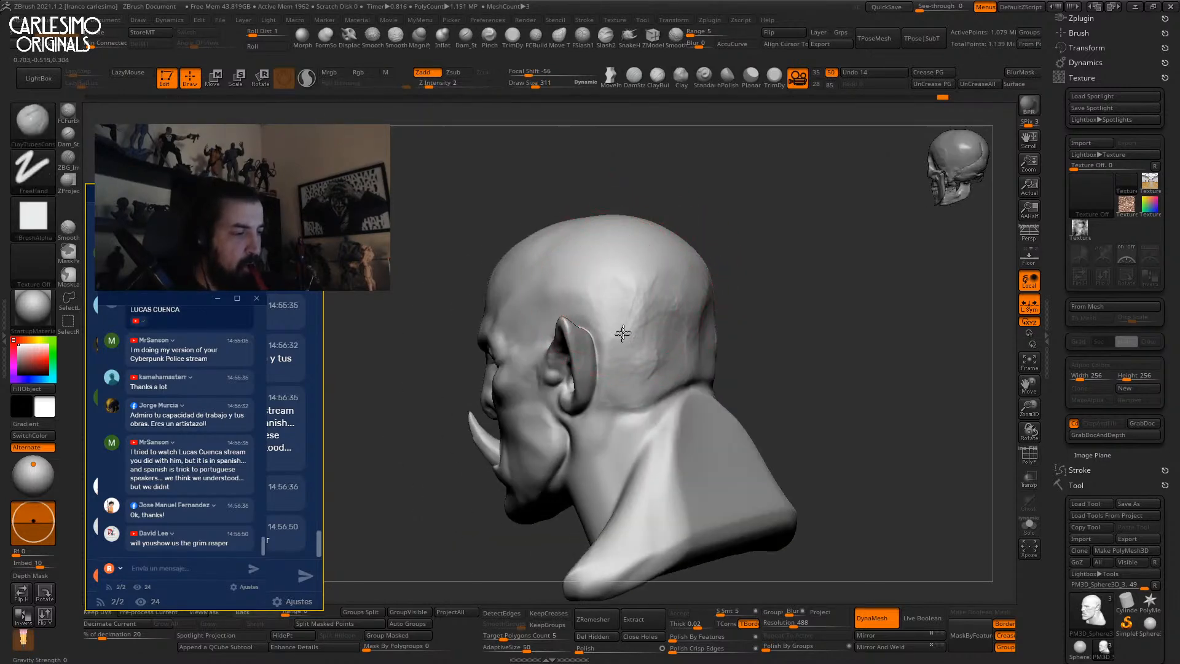
left_click_drag(644, 353, 672, 316)
right_click_drag(673, 315, 671, 356)
left_click_drag(672, 355, 674, 363)
mouse_move(674, 363)
right_mouse_down()
mouse_move(670, 299)
mouse_move(687, 355)
right_mouse_up()
key("shift")
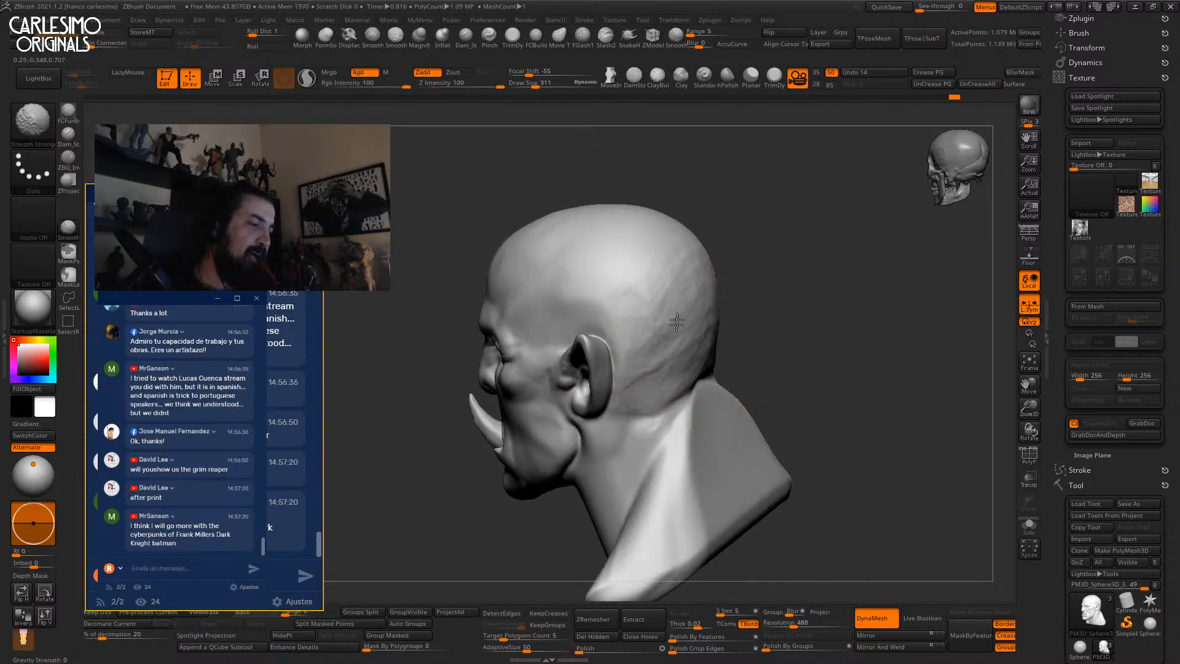
right_click_drag(689, 422, 693, 332, "alt")
mouse_move(693, 331)
right_mouse_down()
mouse_move(729, 282)
mouse_move(762, 186)
mouse_move(775, 190)
right_mouse_up()
mouse_move(745, 288)
right_mouse_down("ctrl")
mouse_move(703, 297)
mouse_move(677, 340)
mouse_move(717, 271)
mouse_move(679, 334)
mouse_move(688, 311)
right_mouse_up("ctrl")
Smooth the neck under the jaw and return to a straight front view.
key("shift")
right_click_drag(674, 360, 668, 323)
mouse_move(636, 437)
right_mouse_down()
mouse_move(606, 382)
mouse_move(574, 377)
mouse_move(592, 367)
mouse_move(599, 253)
mouse_move(616, 311)
mouse_move(597, 350)
mouse_move(575, 339)
right_mouse_up()
key("1")
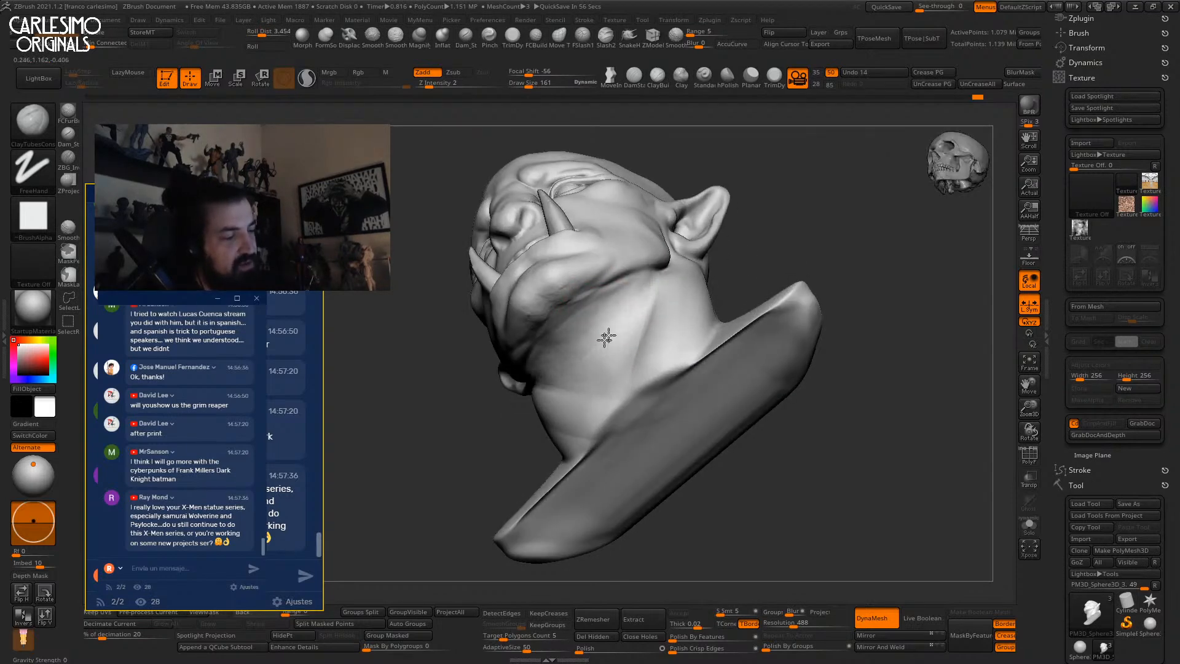
right_click_drag(600, 303, 625, 289)
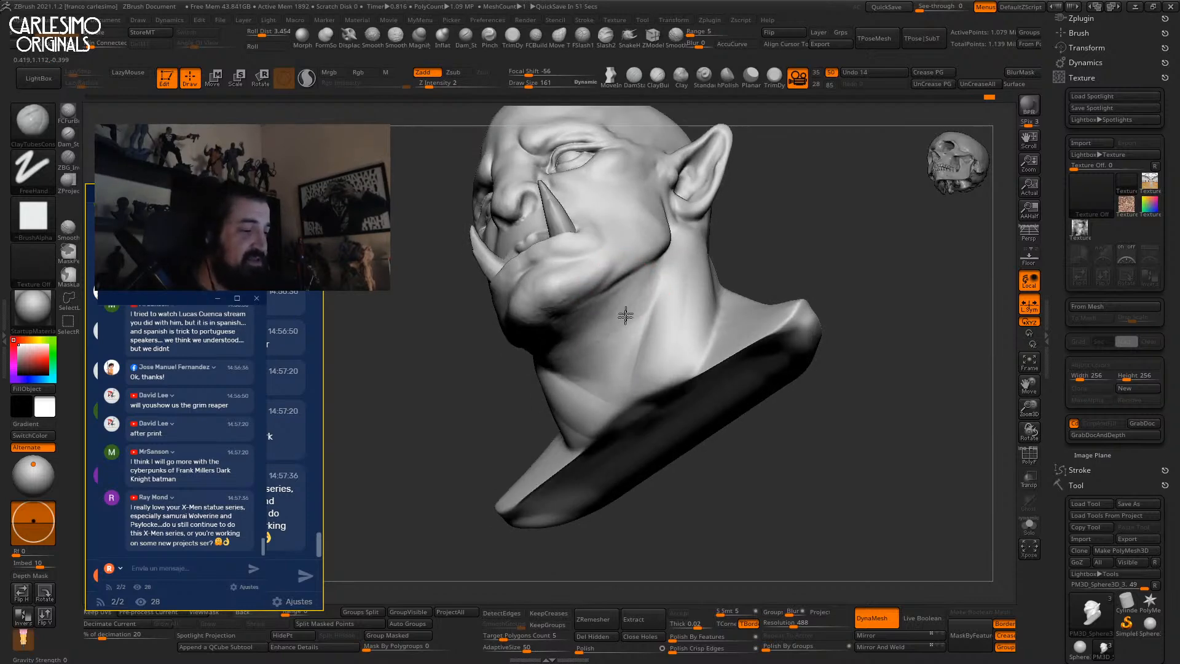
mouse_move(661, 268)
right_mouse_down()
mouse_move(681, 320)
mouse_move(687, 298)
right_mouse_up()
right_click_drag(687, 298, 661, 303)
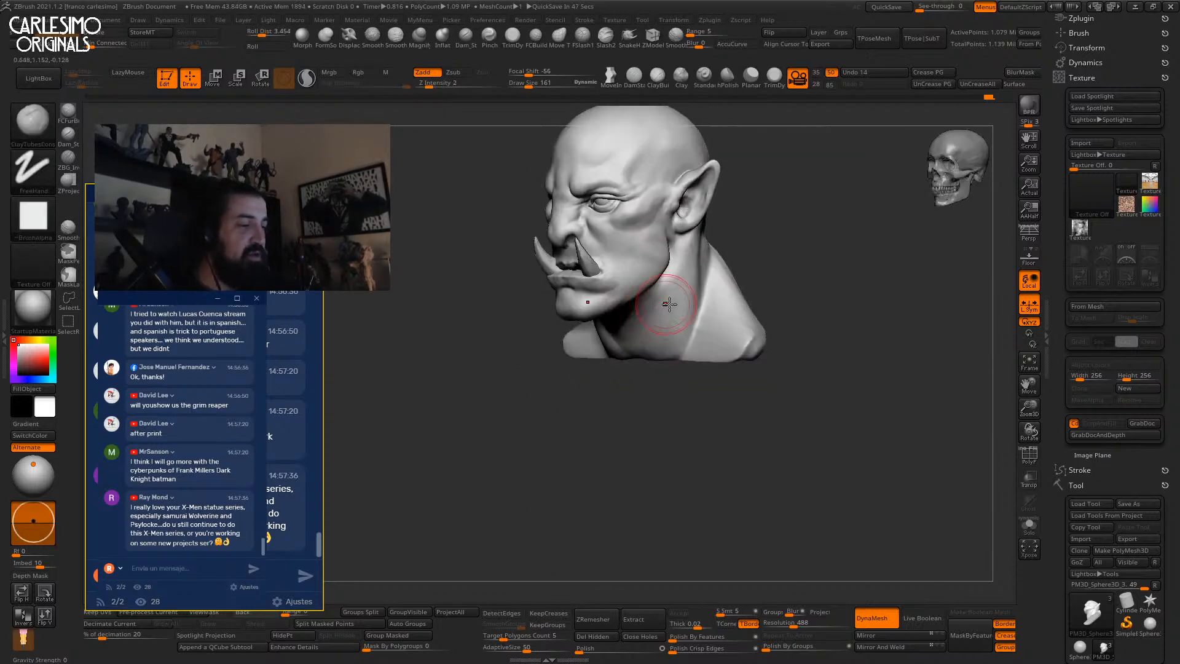
mouse_move(642, 359)
right_mouse_down("shift")
mouse_move(665, 369)
mouse_move(633, 335)
right_mouse_up("shift")
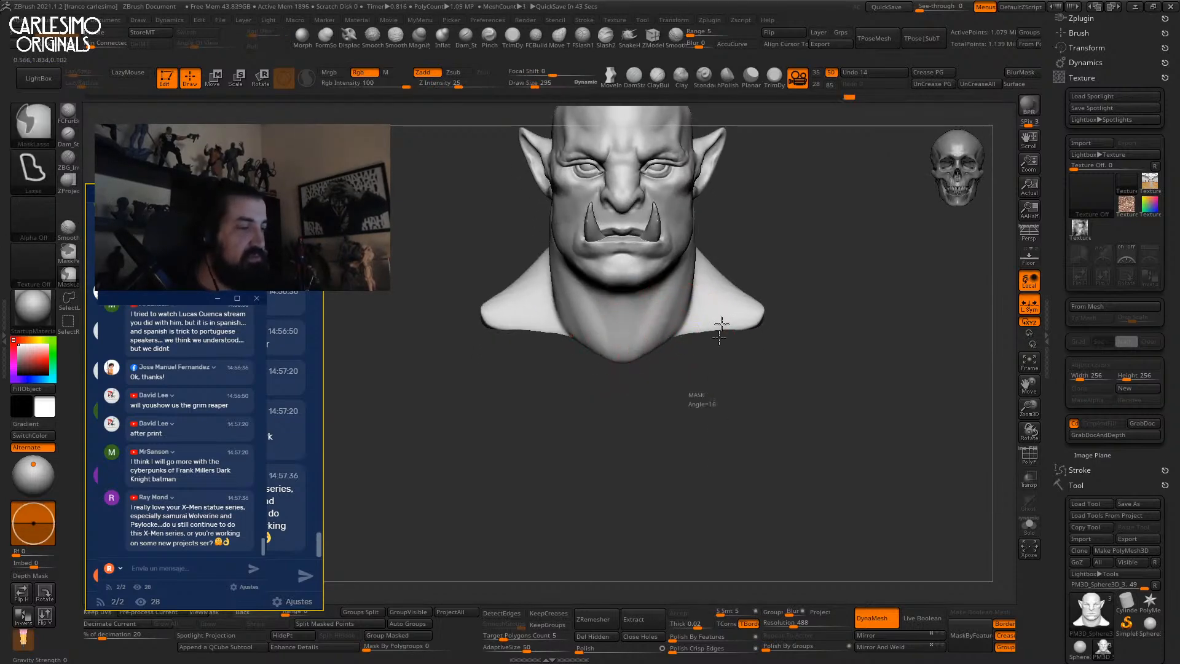
Reshape the back of the head behind the ear with Move, enlarging the brush to 377.
mouse_move(683, 244)
right_mouse_down("ctrl")
mouse_move(672, 289)
mouse_move(671, 242)
mouse_move(766, 250)
right_mouse_up("ctrl")
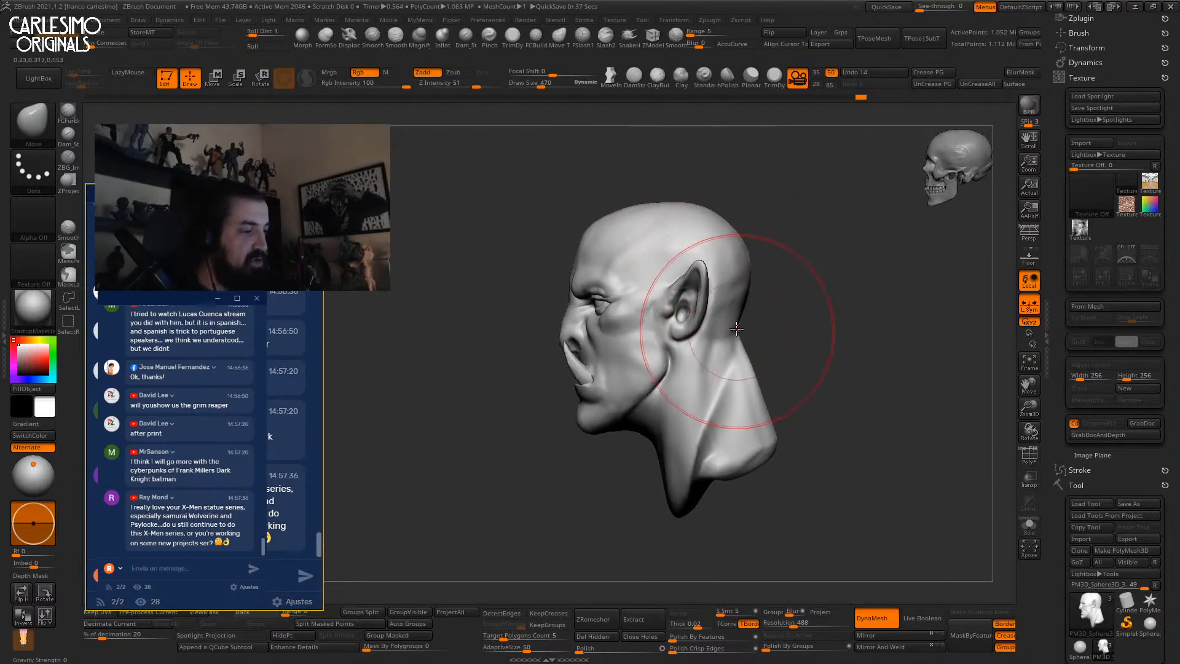
mouse_move(750, 341)
right_mouse_down()
mouse_move(728, 332)
mouse_move(747, 317)
right_mouse_up()
mouse_move(727, 242)
right_mouse_down()
mouse_move(678, 358)
mouse_move(695, 335)
mouse_move(721, 337)
mouse_move(698, 377)
mouse_move(669, 360)
mouse_move(688, 291)
mouse_move(682, 334)
mouse_move(701, 345)
mouse_move(698, 395)
mouse_move(683, 296)
mouse_move(753, 192)
mouse_move(811, 250)
mouse_move(789, 289)
mouse_move(814, 267)
mouse_move(841, 281)
right_mouse_up()
key("s")
right_click(695, 310)
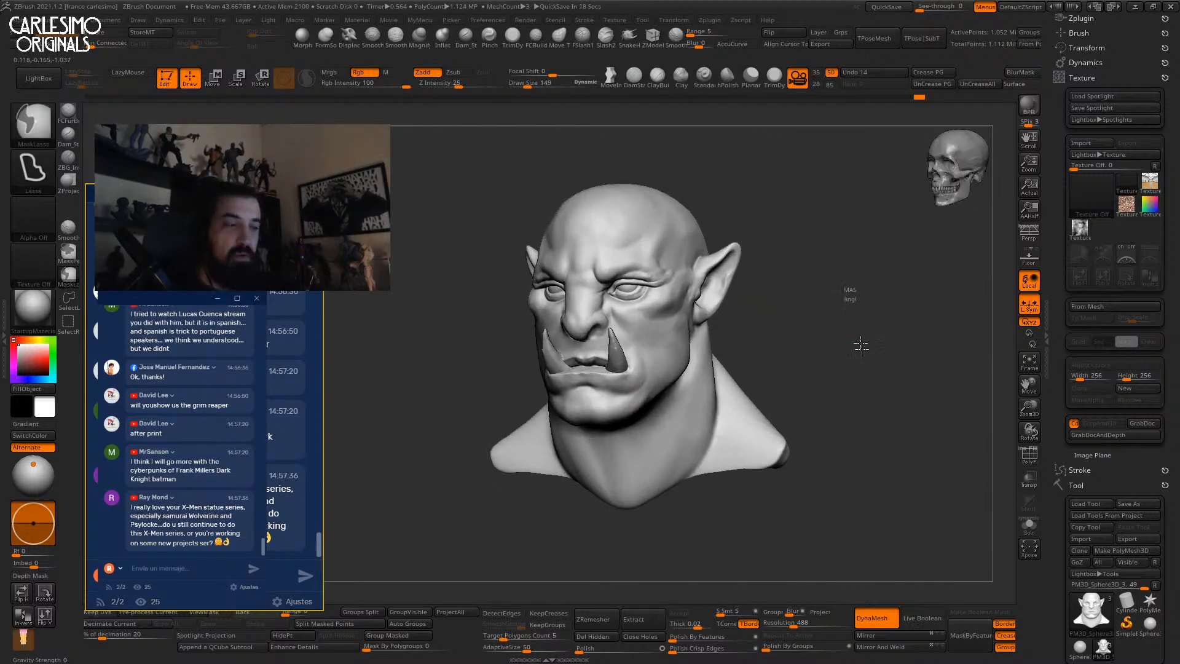
right_click_drag(865, 209, 813, 329)
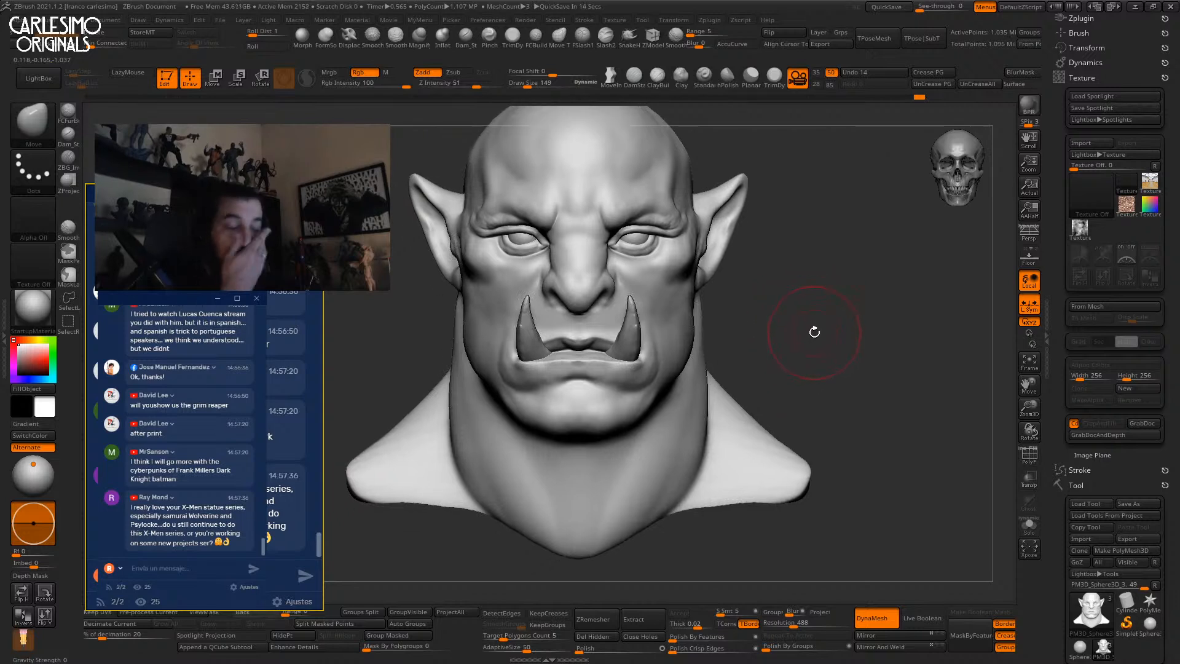
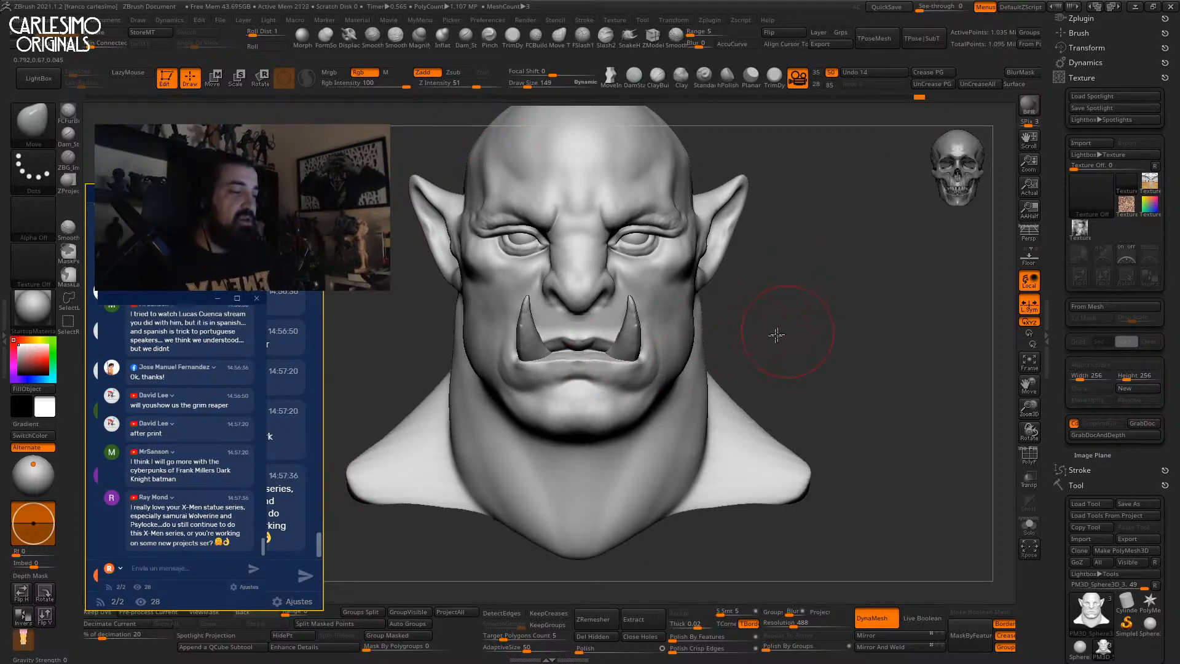
Sculpt clay onto the cheek beside the eye with ClayTubes at Draw Size 74, then smooth it.
left_click_drag(780, 332, 730, 326)
right_click_drag(680, 299, 690, 291, "ctrl")
key("1")
key("space")
left_click_drag(686, 278, 679, 277)
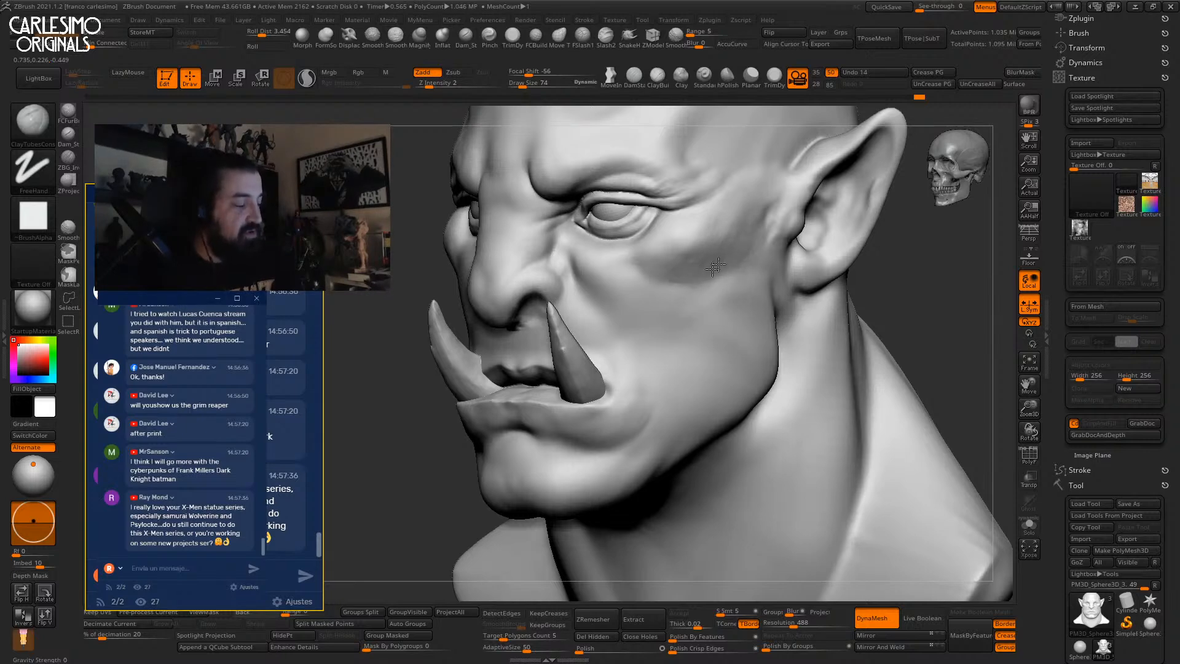
key("shift")
Finish smoothing the cheek, then reshape the front of the ear with an enlarged Move brush.
left_click_drag(745, 241, 769, 195, "shift")
right_click_drag(779, 226, 748, 224)
key("b")
key("m")
key("v")
key("]")
left_click_drag(774, 255, 766, 233)
mouse_move(768, 229)
right_mouse_down("shift")
mouse_move(729, 253)
mouse_move(702, 293)
right_mouse_up("shift")
mouse_move(701, 294)
right_mouse_down()
mouse_move(724, 303)
mouse_move(732, 276)
mouse_move(659, 237)
right_mouse_up()
Switch to ClayBuildup with Alpha 01 and a brush size of 41.
key("[")
key("b")
key("c")
key("b")
left_click(43, 222)
mouse_move(154, 196)
left_mouse_down()
mouse_move(231, 192)
mouse_move(159, 198)
left_mouse_up()
left_click(143, 274)
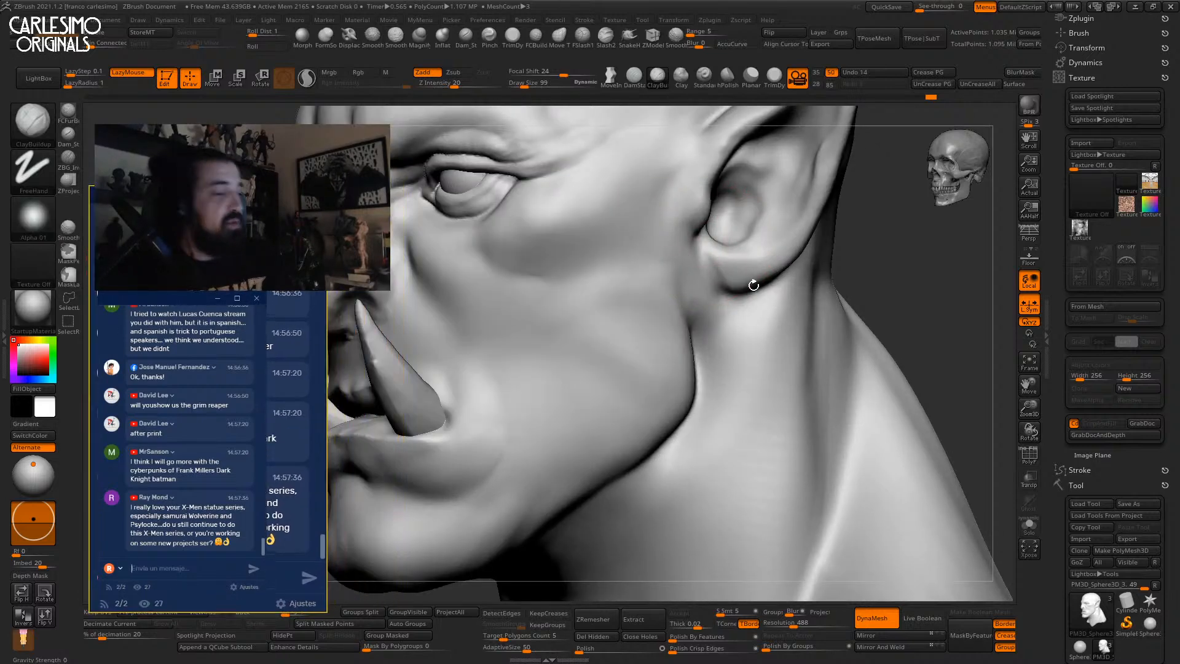
key("space")
left_click_drag(732, 283, 717, 281)
Build up the inner ear folds with ClayBuildup, resizing the brush to 47.
mouse_move(737, 274)
right_mouse_down()
mouse_move(724, 266)
mouse_move(735, 273)
right_mouse_up()
key("space")
left_click_drag(735, 272, 747, 270)
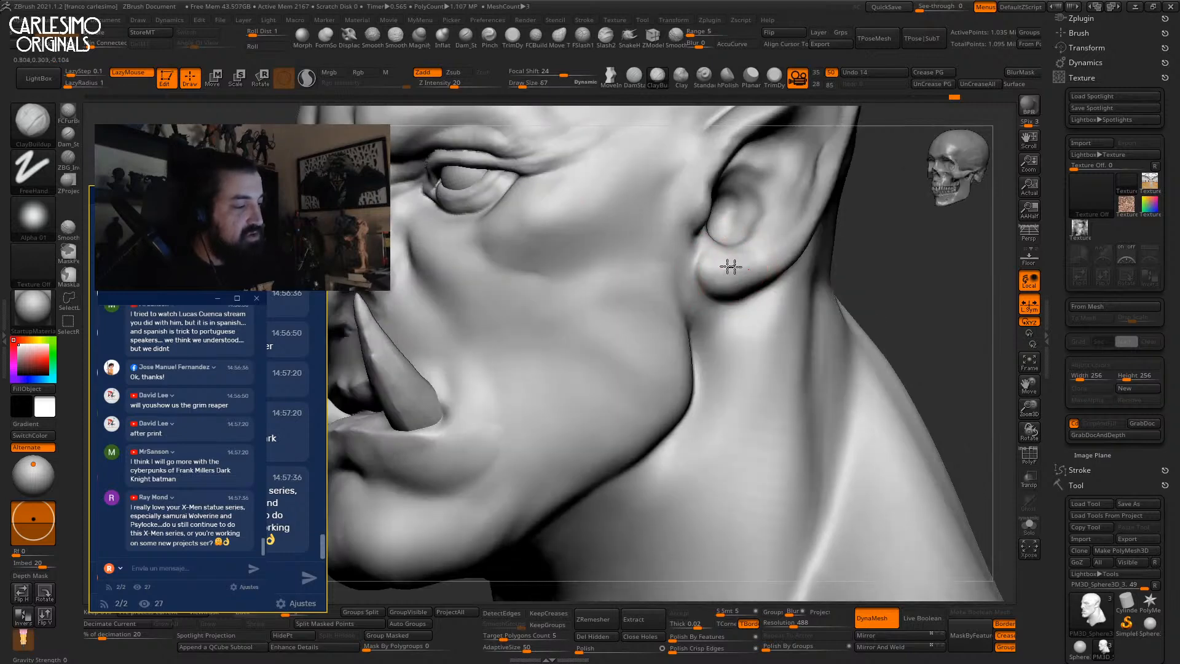
right_click_drag(777, 254, 754, 263)
right_click_drag(753, 263, 694, 326, "alt")
key("space")
left_click_drag(694, 325, 689, 326)
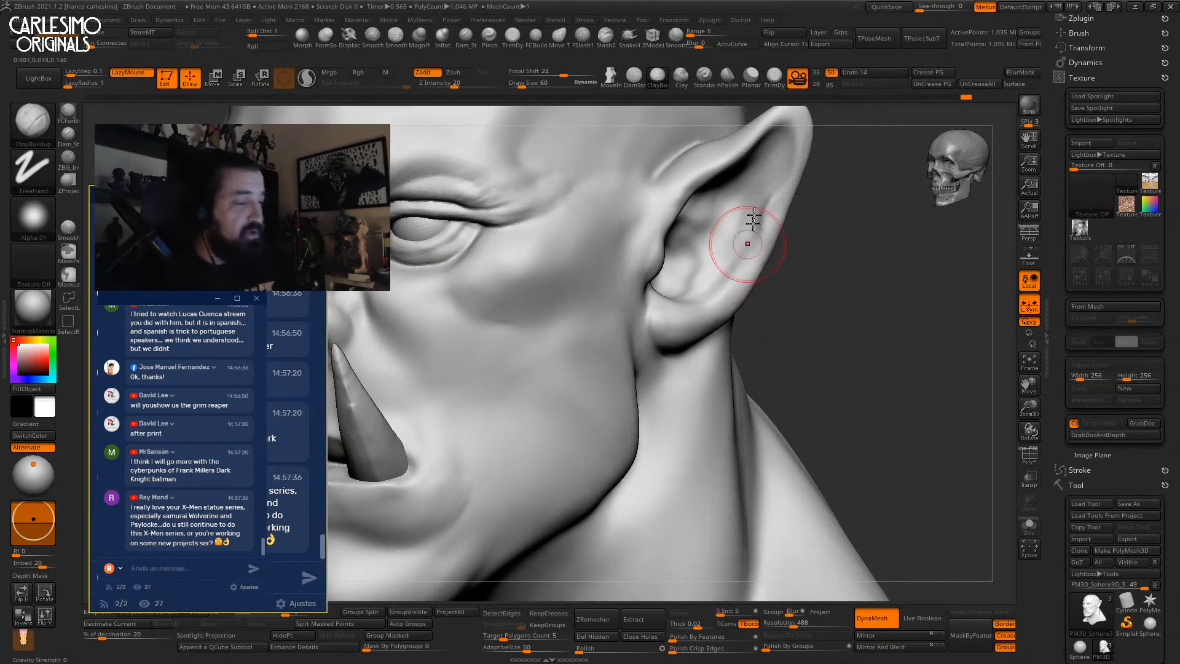
key("space")
left_click_drag(759, 249, 755, 249)
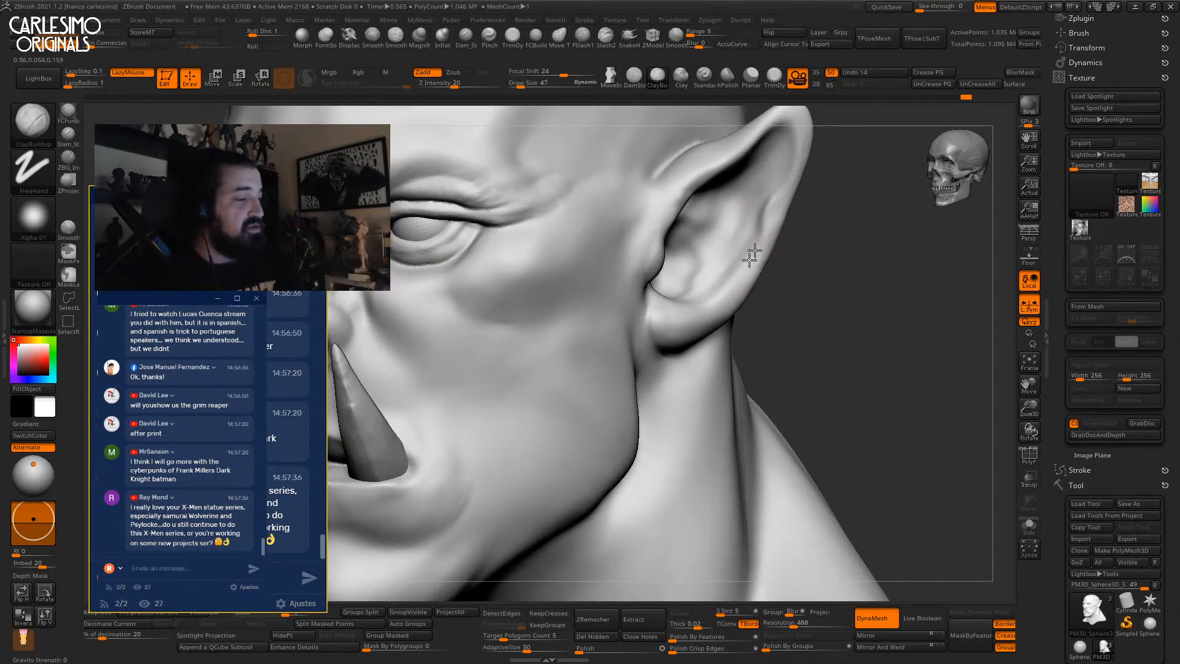
Keep building clay inside the ear with the brush reduced to 35.
right_click_drag(761, 232, 732, 238, "alt")
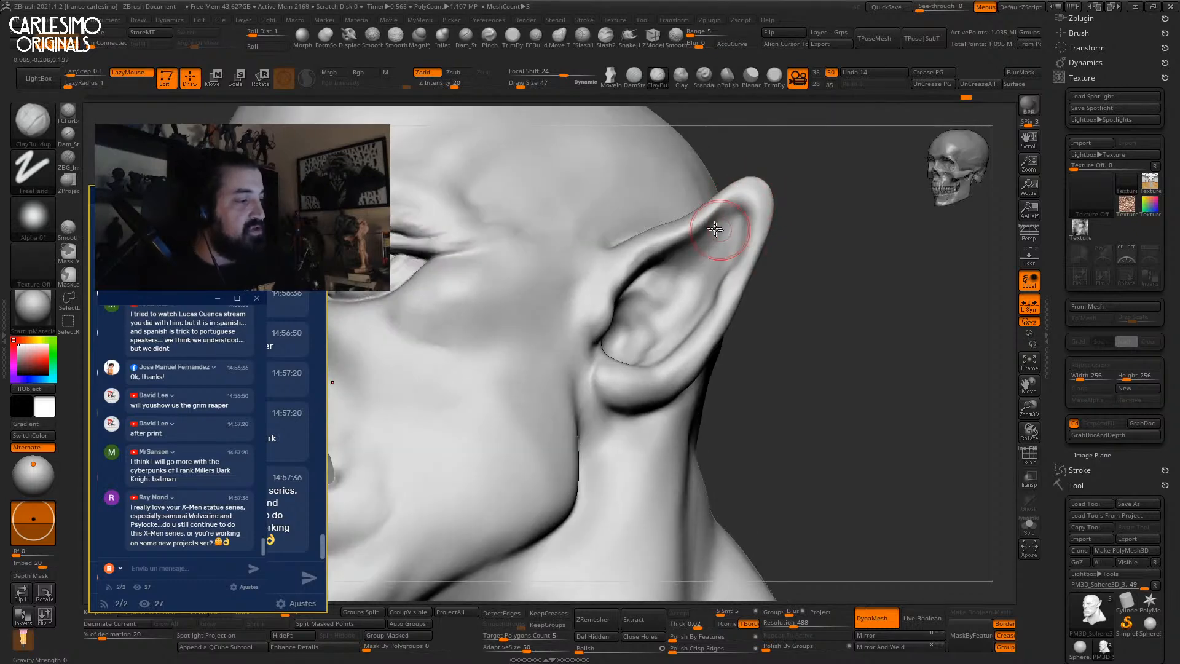
mouse_move(686, 297)
right_mouse_down()
mouse_move(681, 267)
mouse_move(674, 289)
right_mouse_up()
key("space")
left_click_drag(674, 289, 661, 316)
right_click_drag(661, 315, 663, 318)
key("space")
left_click_drag(664, 318, 659, 318)
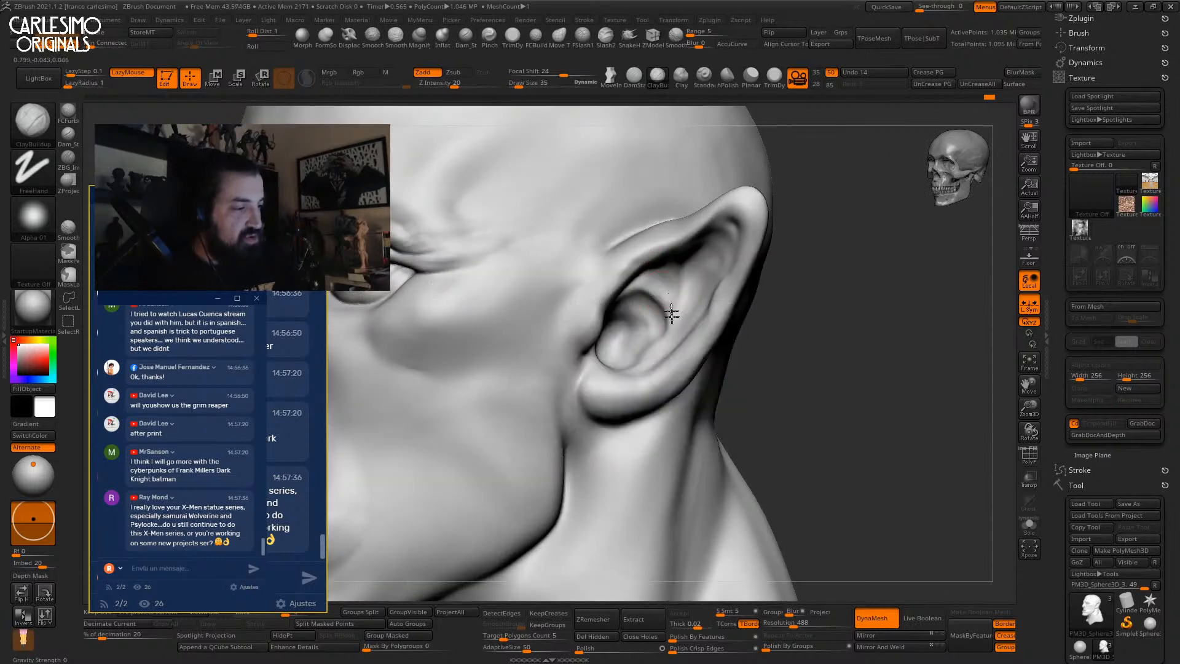
Nudge the ear tip outward with the Move brush, then frame the whole head.
right_click_drag(663, 330, 690, 297)
right_click_drag(701, 248, 706, 224, "ctrl")
right_click_drag(707, 225, 735, 253, "shift")
key("b")
key("m")
key("v")
key("space")
left_click_drag(725, 261, 748, 227)
key("f")
right_click_drag(746, 176, 719, 295)
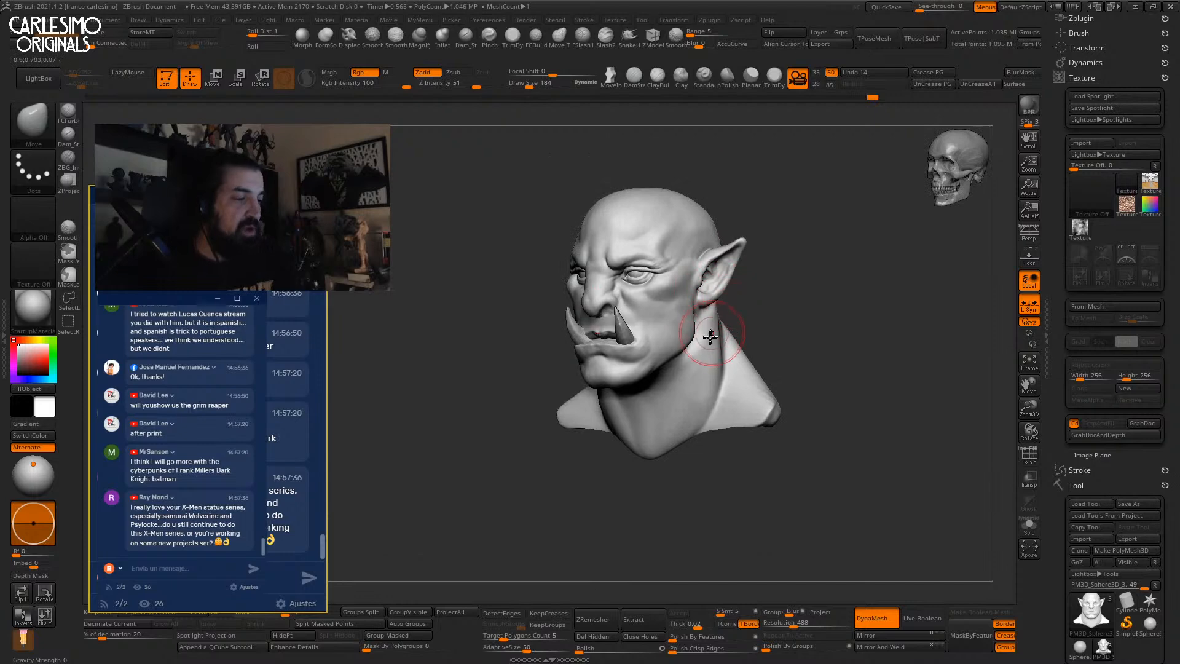
Build clay mass along the neck and under the jaw with ClayBuildup and LazyMouse.
right_click_drag(708, 351, 702, 418, "ctrl")
mouse_move(702, 418)
right_mouse_down("alt")
mouse_move(692, 326)
mouse_move(694, 369)
right_mouse_up("alt")
right_click_drag(694, 369, 695, 256)
key("b")
key("c")
key("b")
right_click_drag(693, 335, 670, 307)
left_click_drag(695, 223, 662, 388)
mouse_move(636, 344)
right_mouse_down()
mouse_move(663, 314)
mouse_move(592, 334)
right_mouse_up()
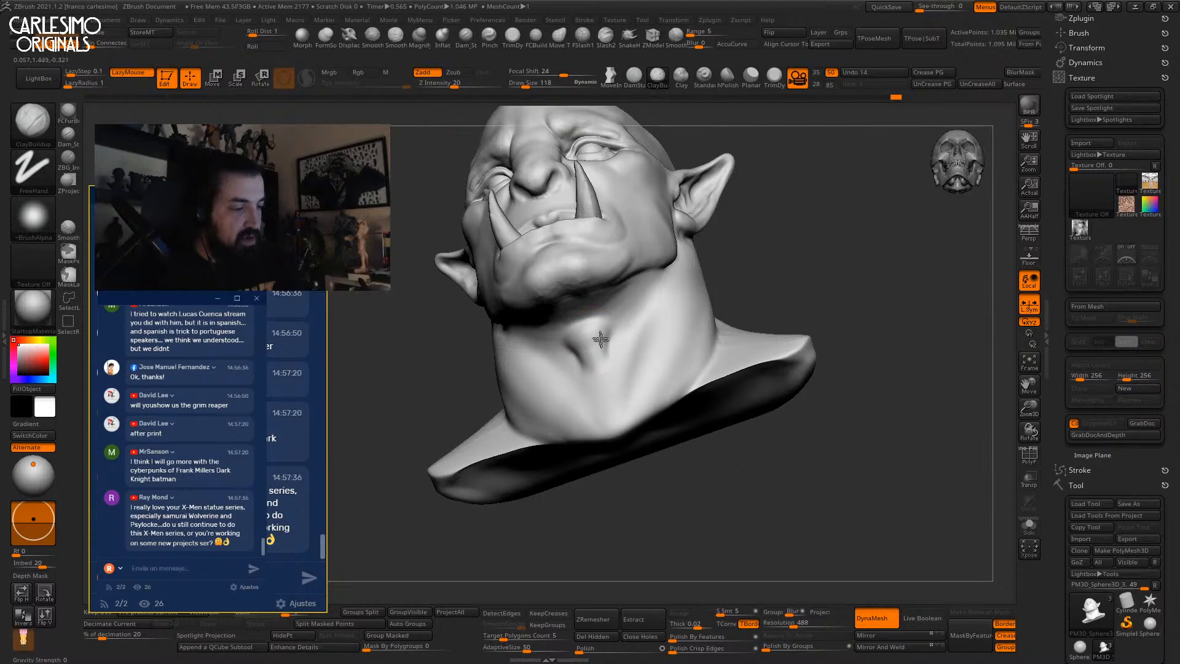
left_click_drag(604, 349, 592, 315)
right_click_drag(592, 314, 617, 314)
Sculpt a raised band with a diagonal fold across the cheek at size 99, then smooth it.
mouse_move(602, 361)
right_mouse_down("shift")
mouse_move(613, 340)
mouse_move(639, 353)
right_mouse_up("shift")
right_click_drag(639, 353, 627, 325, "ctrl")
right_click_drag(627, 325, 771, 286, "ctrl")
right_click_drag(750, 239, 701, 327, "ctrl")
key("space")
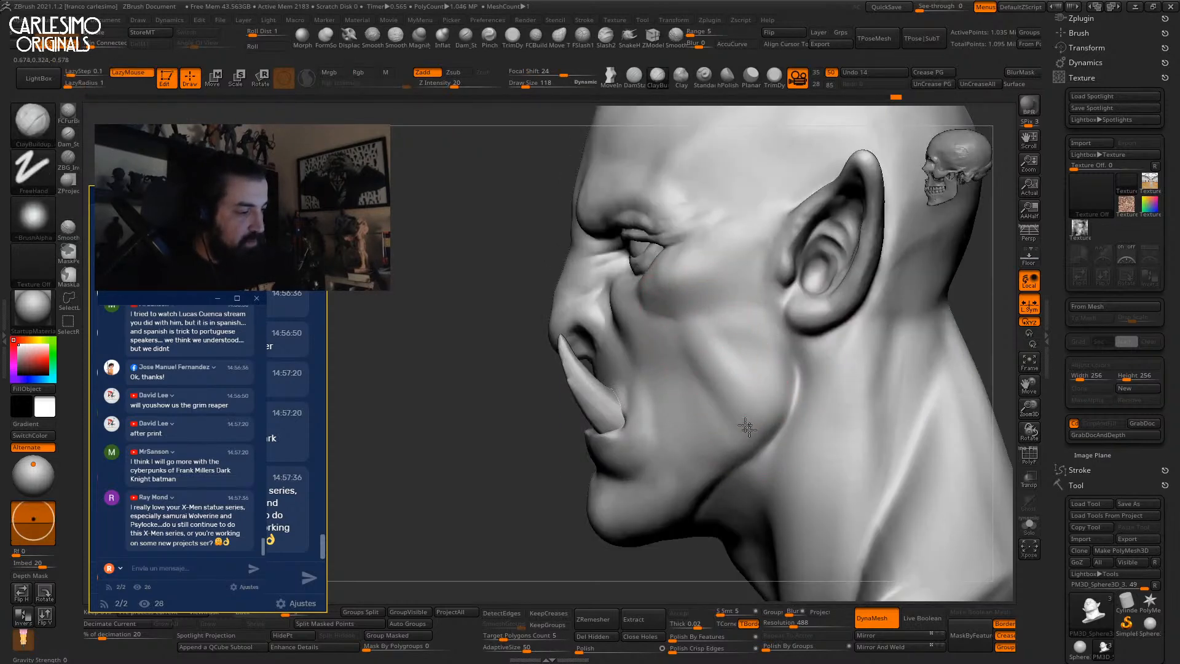
key("space")
left_click_drag(716, 380, 710, 380)
mouse_move(704, 321)
left_mouse_down()
mouse_move(776, 402)
mouse_move(758, 368)
mouse_move(713, 381)
mouse_move(712, 403)
mouse_move(690, 297)
mouse_move(700, 258)
left_mouse_up()
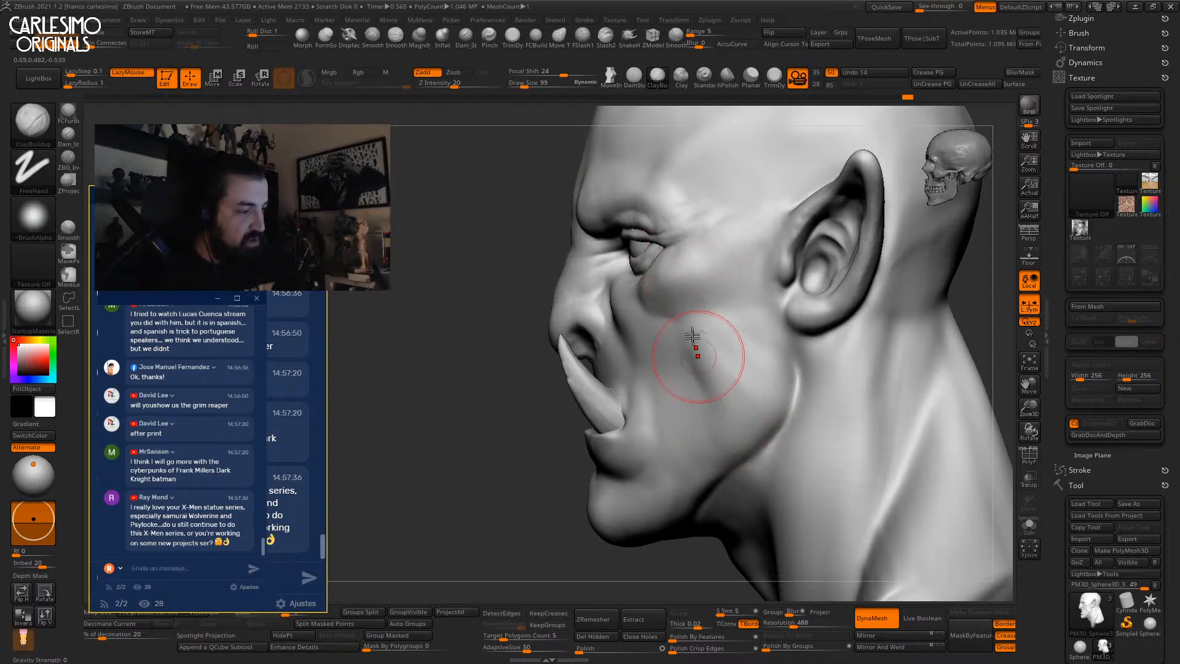
key("shift")
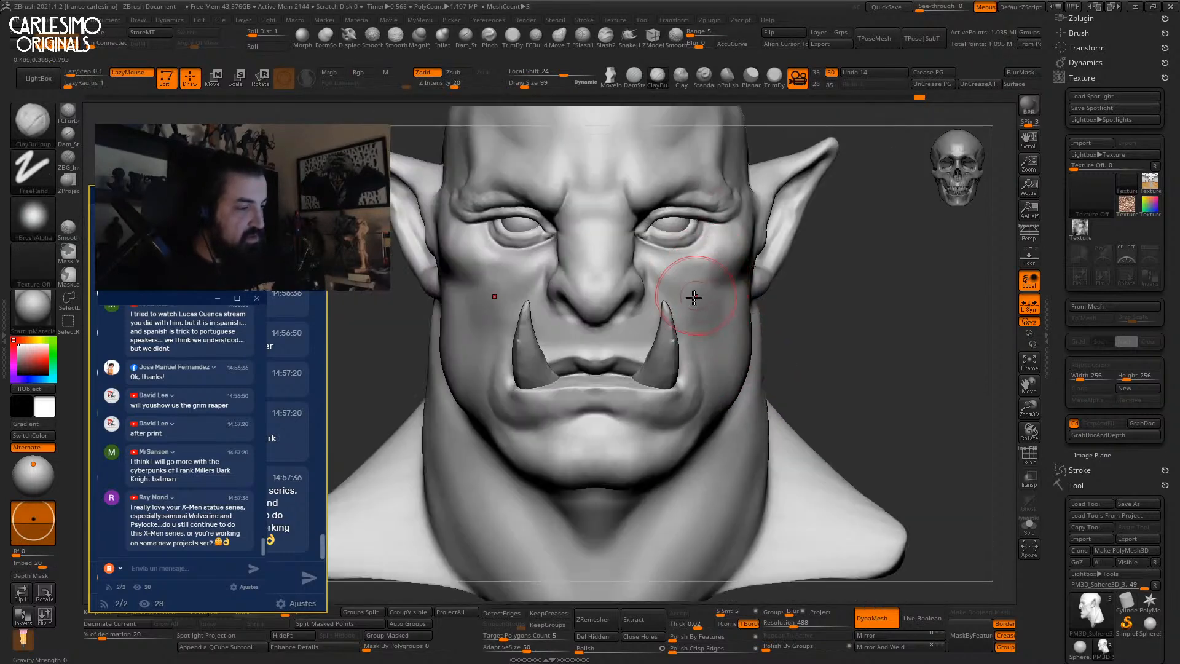
Add more clay to the cheek with the brush shrunk to size 67.
mouse_move(693, 295)
right_mouse_down()
mouse_move(731, 289)
mouse_move(642, 241)
right_mouse_up()
key("space")
left_click_drag(645, 249, 642, 249)
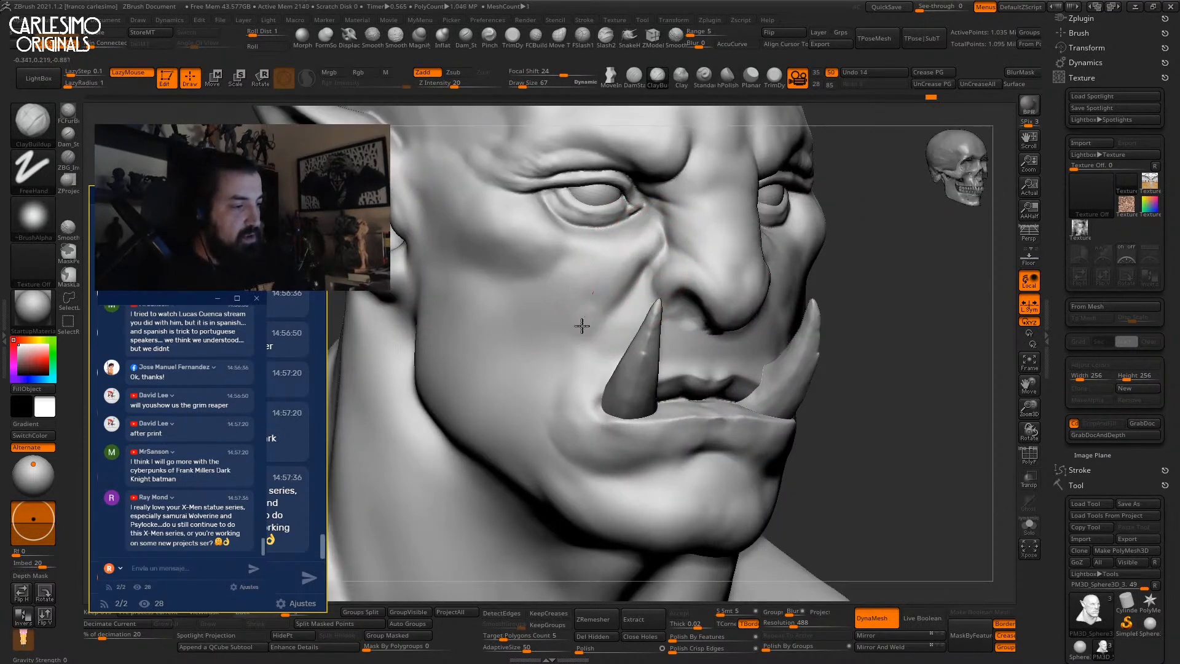
right_click_drag(565, 367, 599, 351)
mouse_move(564, 379)
left_mouse_down()
mouse_move(575, 367)
mouse_move(572, 390)
left_mouse_up()
right_click_drag(658, 277, 627, 260)
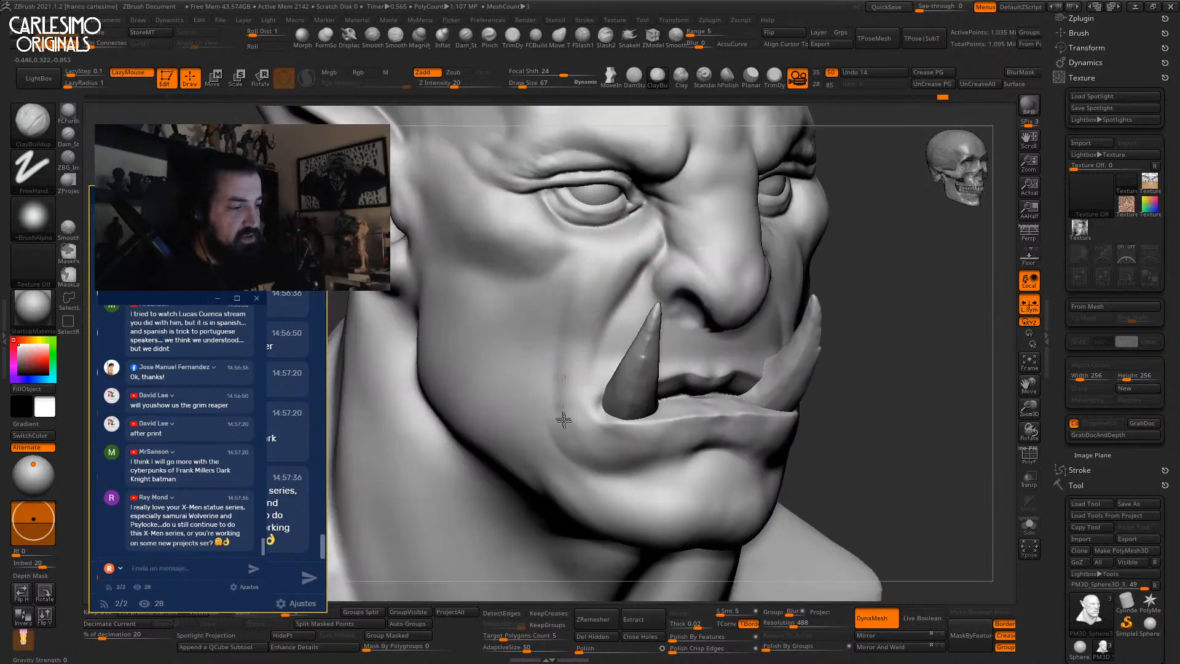
mouse_move(565, 364)
right_mouse_down()
mouse_move(561, 252)
mouse_move(590, 247)
right_mouse_up()
key("b")
key("d")
key("s")
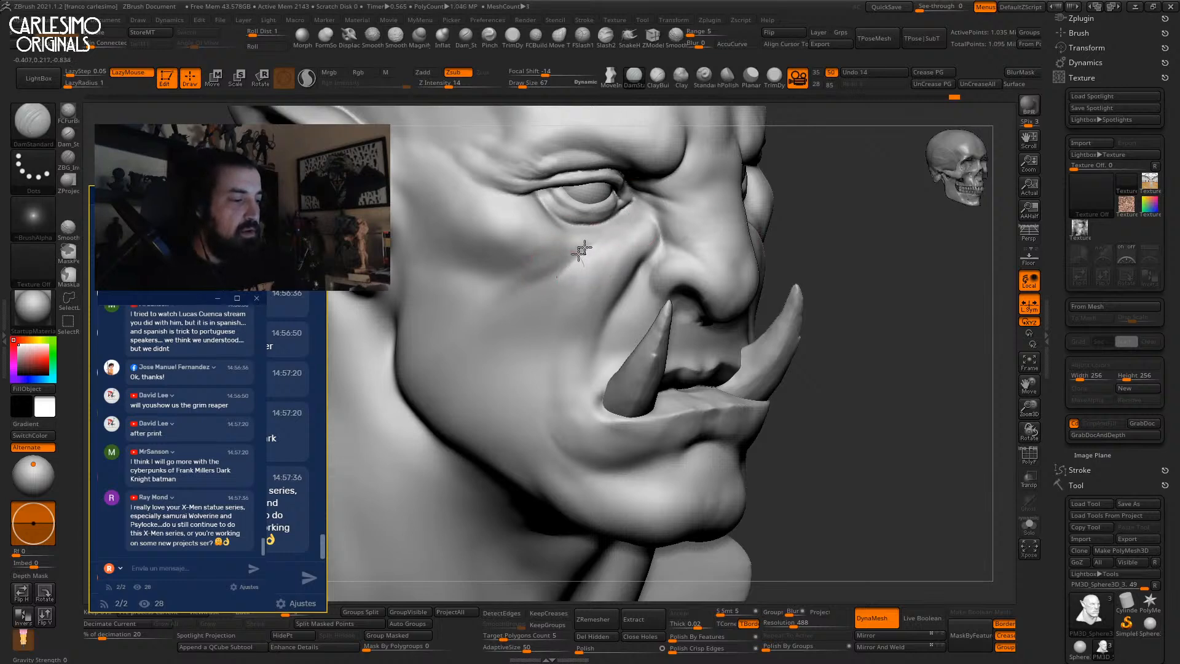
Work over the cheek, jaw and neck creases from side and three-quarter angles.
mouse_move(474, 324)
right_mouse_down("shift")
mouse_move(566, 338)
mouse_move(701, 298)
mouse_move(737, 318)
mouse_move(679, 266)
mouse_move(713, 282)
right_mouse_up("shift")
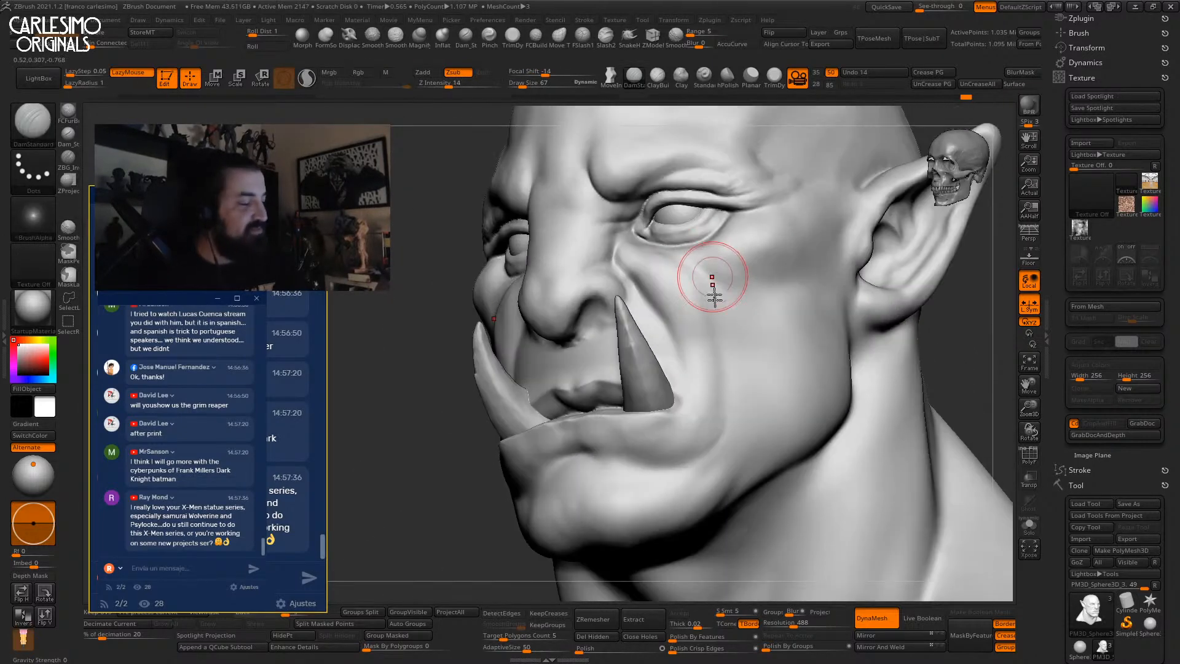
right_click_drag(738, 383, 703, 268)
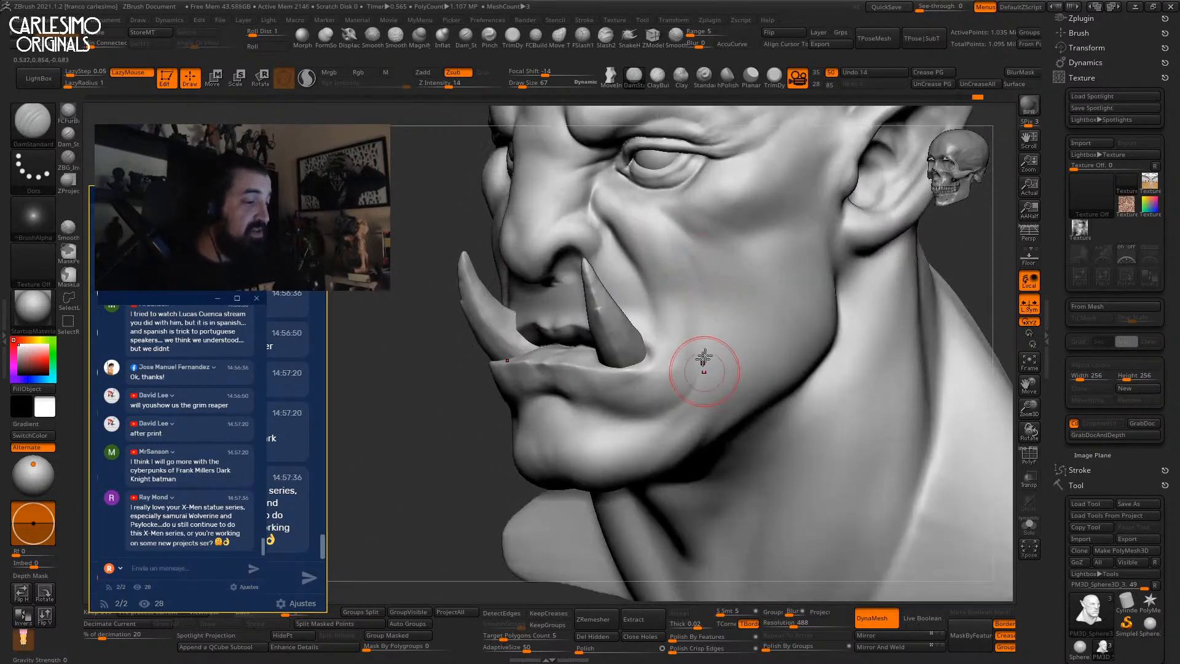
right_click_drag(713, 357, 711, 264)
right_click_drag(721, 320, 718, 286)
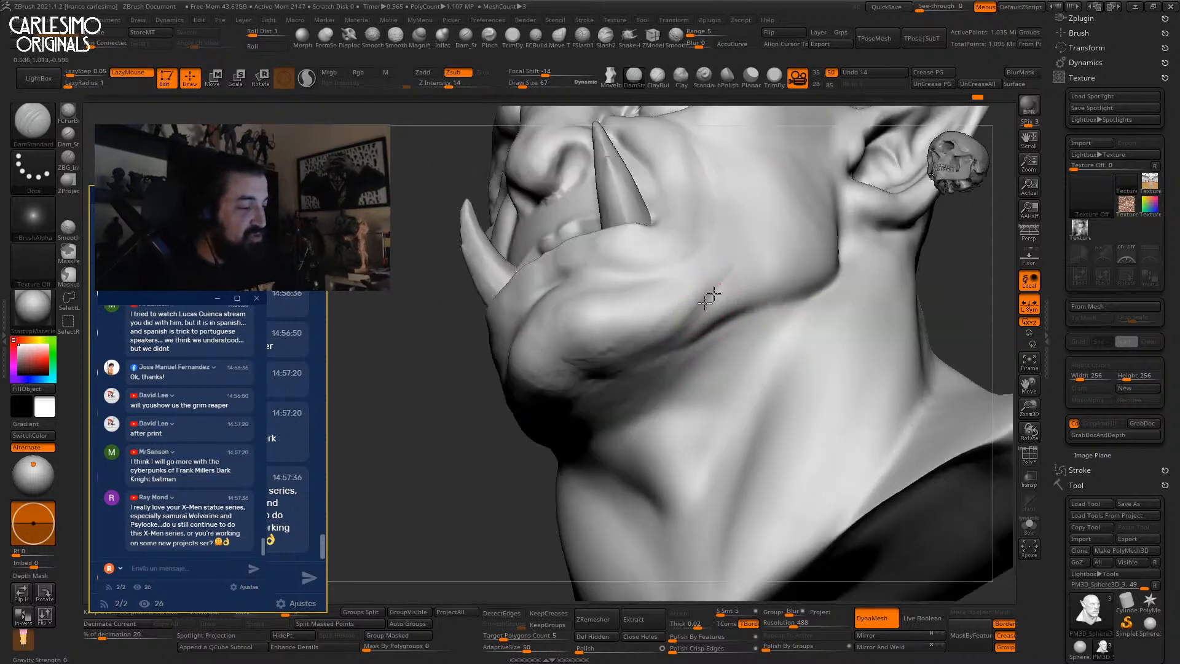
mouse_move(600, 372)
right_mouse_down()
mouse_move(717, 284)
mouse_move(695, 269)
mouse_move(713, 298)
right_mouse_up()
mouse_move(683, 349)
right_mouse_down()
mouse_move(705, 276)
mouse_move(690, 334)
mouse_move(717, 284)
mouse_move(708, 242)
mouse_move(700, 312)
mouse_move(625, 320)
mouse_move(606, 308)
right_mouse_up()
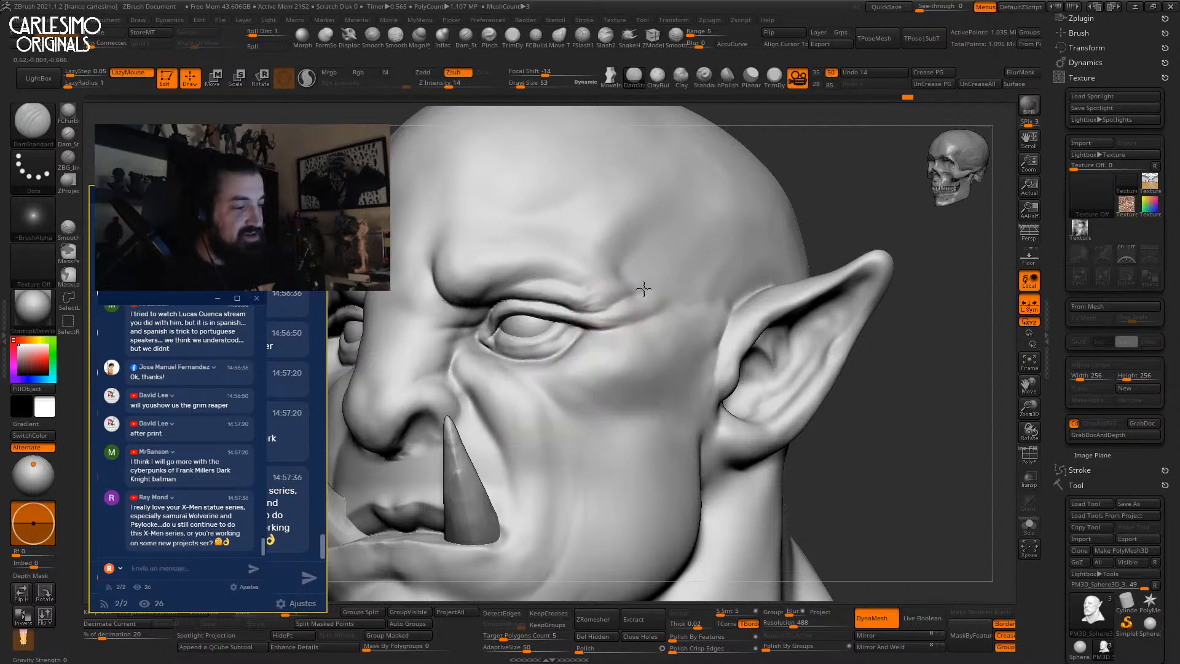
mouse_move(633, 269)
right_mouse_down()
mouse_move(605, 304)
mouse_move(697, 319)
right_mouse_up()
mouse_move(698, 344)
right_mouse_down("ctrl")
mouse_move(664, 232)
mouse_move(725, 203)
mouse_move(730, 221)
mouse_move(707, 245)
mouse_move(690, 237)
mouse_move(697, 224)
mouse_move(682, 219)
mouse_move(677, 234)
right_mouse_up("ctrl")
Switch from Move at size 82 to ClayBuildup at size 26 for eye detail.
key("b")
key("m")
key("v")
key("space")
key("b")
key("c")
key("b")
key("space")
key("space")
left_click(676, 228)
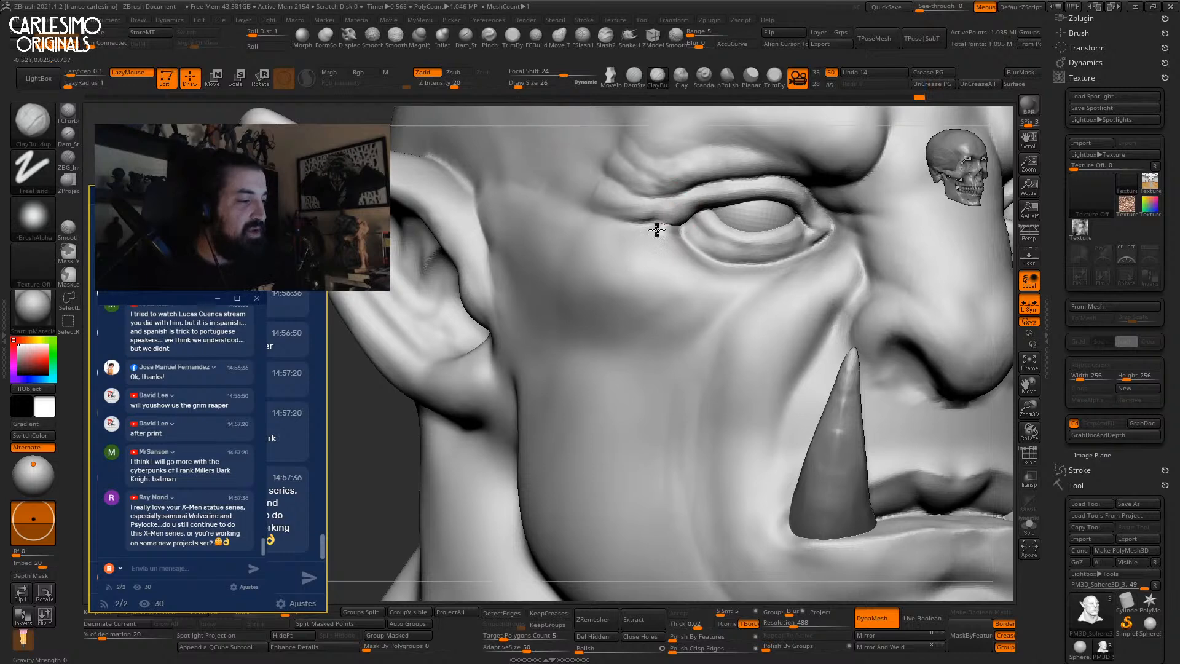
Reshape the eyelids with the Move brush enlarged to size 82.
mouse_move(661, 270)
right_mouse_down("ctrl")
mouse_move(713, 227)
mouse_move(798, 189)
mouse_move(809, 242)
mouse_move(793, 217)
mouse_move(824, 239)
mouse_move(826, 222)
mouse_move(797, 272)
right_mouse_up("ctrl")
key("b")
key("m")
key("v")
key("space")
left_click(802, 209)
mouse_move(798, 273)
right_mouse_down("ctrl")
mouse_move(791, 264)
mouse_move(754, 329)
mouse_move(760, 347)
mouse_move(713, 237)
mouse_move(762, 283)
mouse_move(745, 261)
right_mouse_up("ctrl")
left_click_drag(745, 261, 746, 258)
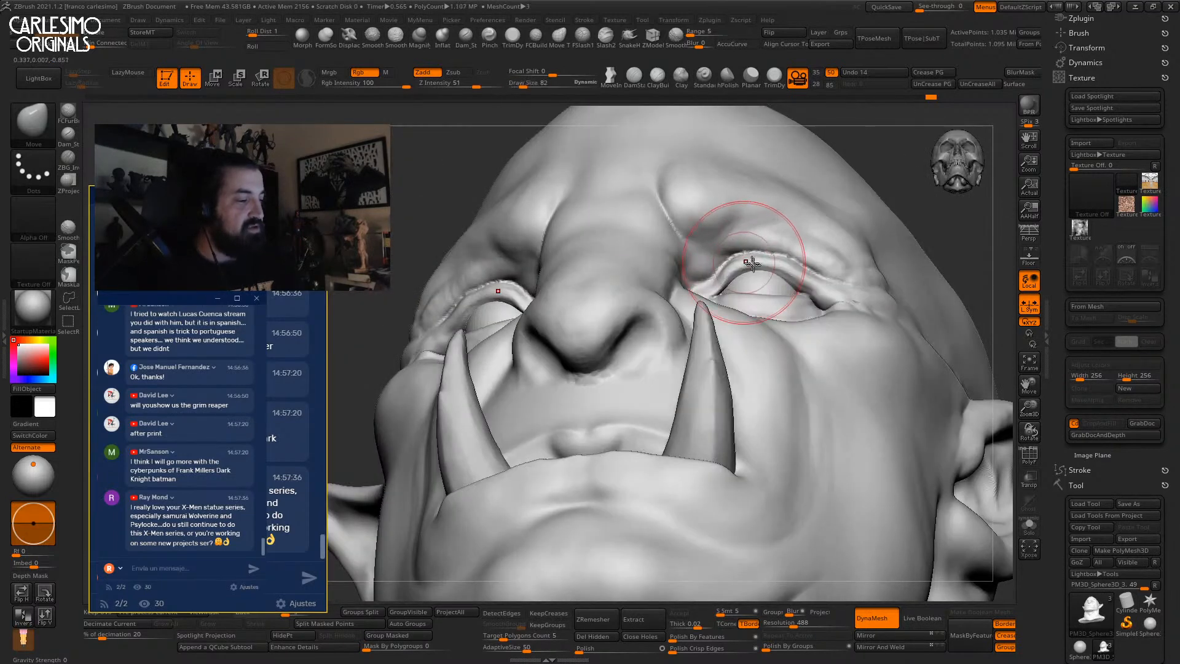
Nudge the eyelid, then orbit out to a three-quarter view of the head.
right_click_drag(746, 259, 779, 283)
left_click_drag(781, 284, 783, 275)
mouse_move(782, 275)
right_mouse_down("ctrl")
mouse_move(762, 306)
mouse_move(734, 208)
right_mouse_up("ctrl")
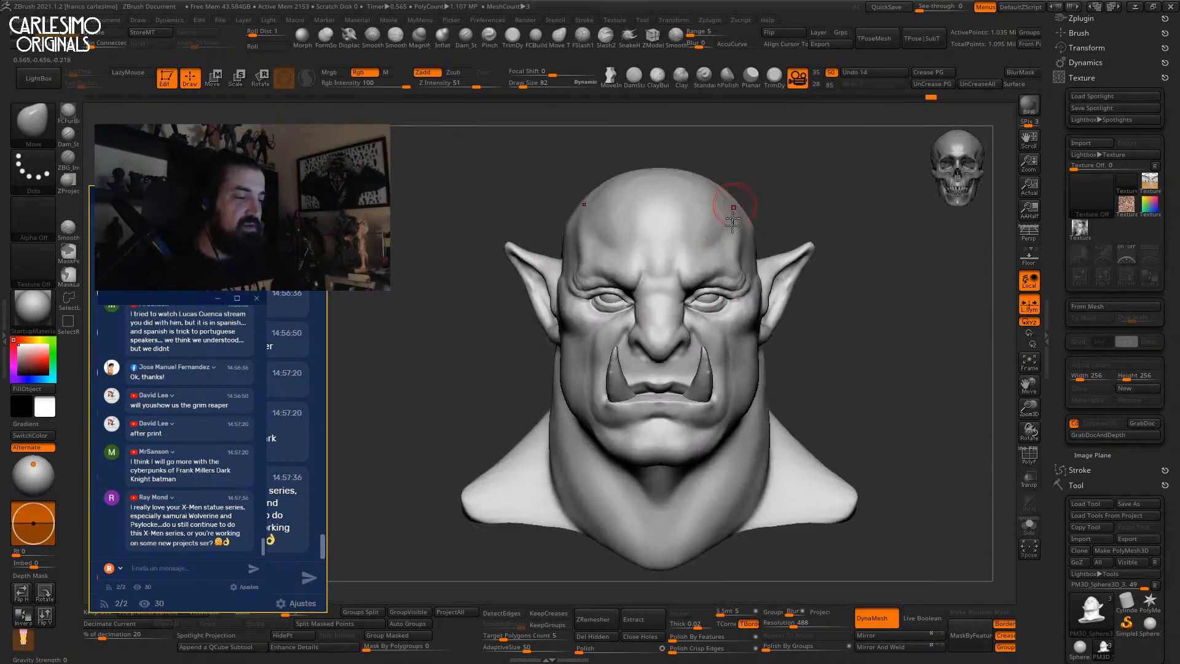
mouse_move(728, 307)
right_mouse_down()
mouse_move(680, 398)
mouse_move(693, 430)
mouse_move(725, 369)
mouse_move(677, 329)
mouse_move(619, 343)
mouse_move(653, 311)
mouse_move(620, 268)
right_mouse_up()
Switch to the Move brush and nudge the lip corner outward.
key("b")
key("c")
key("b")
key("b")
key("m")
key("v")
right_click(617, 268)
left_click_drag(606, 279, 609, 286)
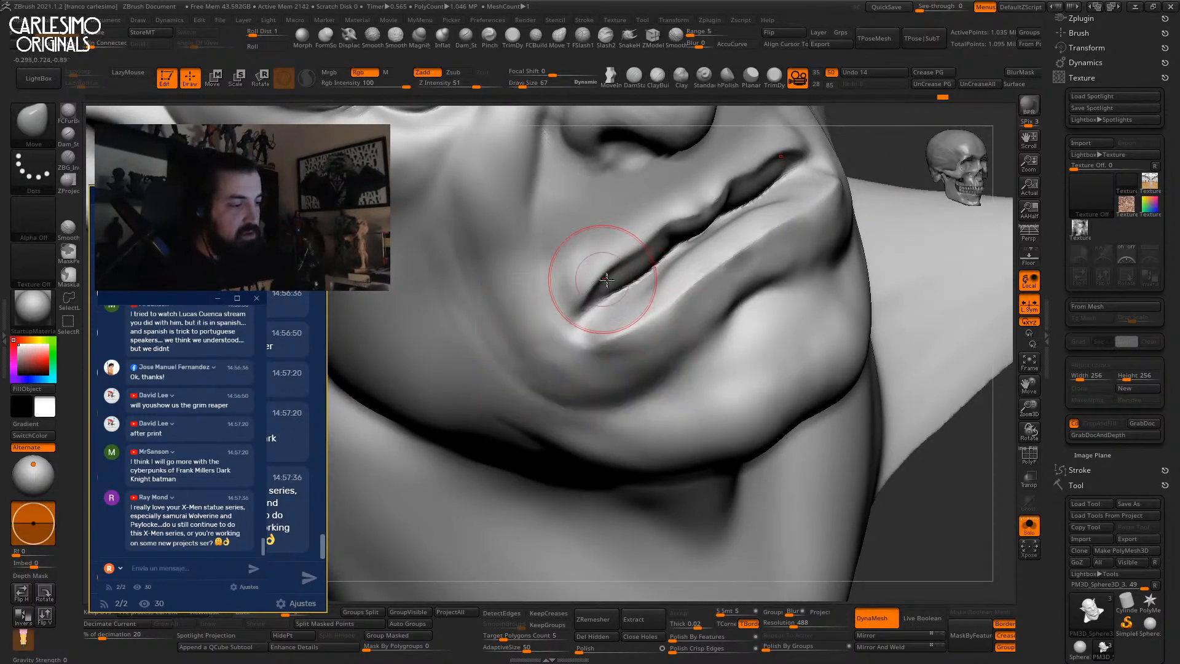
mouse_move(640, 242)
right_mouse_down()
mouse_move(627, 271)
mouse_move(670, 233)
mouse_move(596, 284)
right_mouse_up()
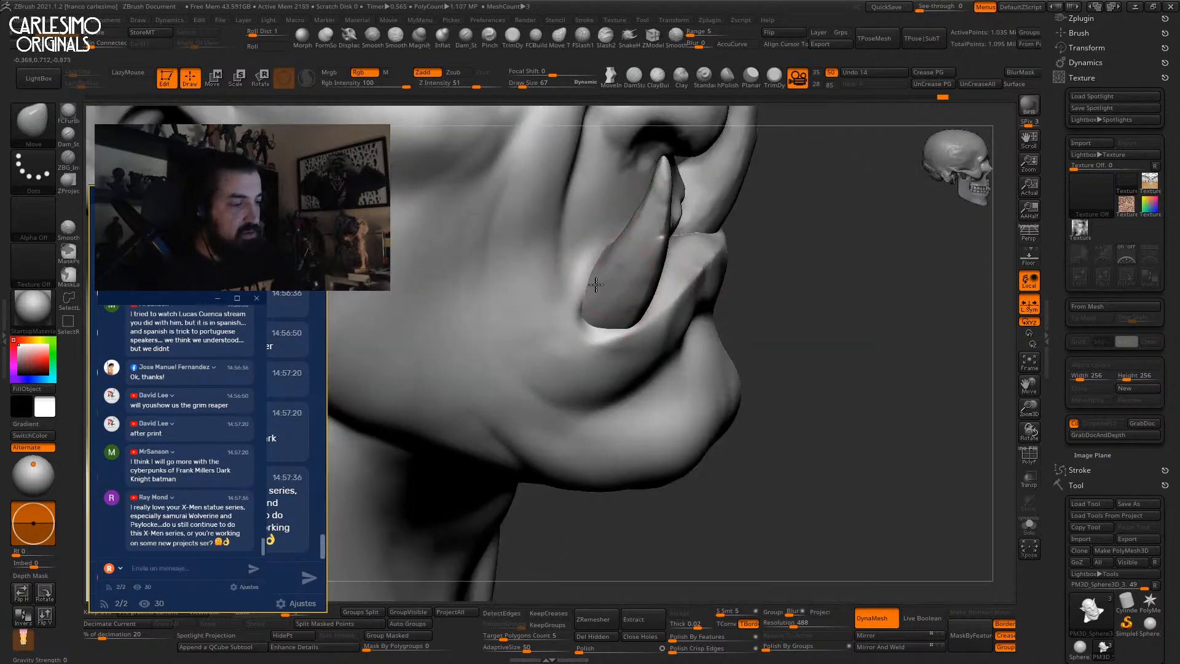
Build up the upper lip near the mouth corner with ClayBuildup.
key("o")
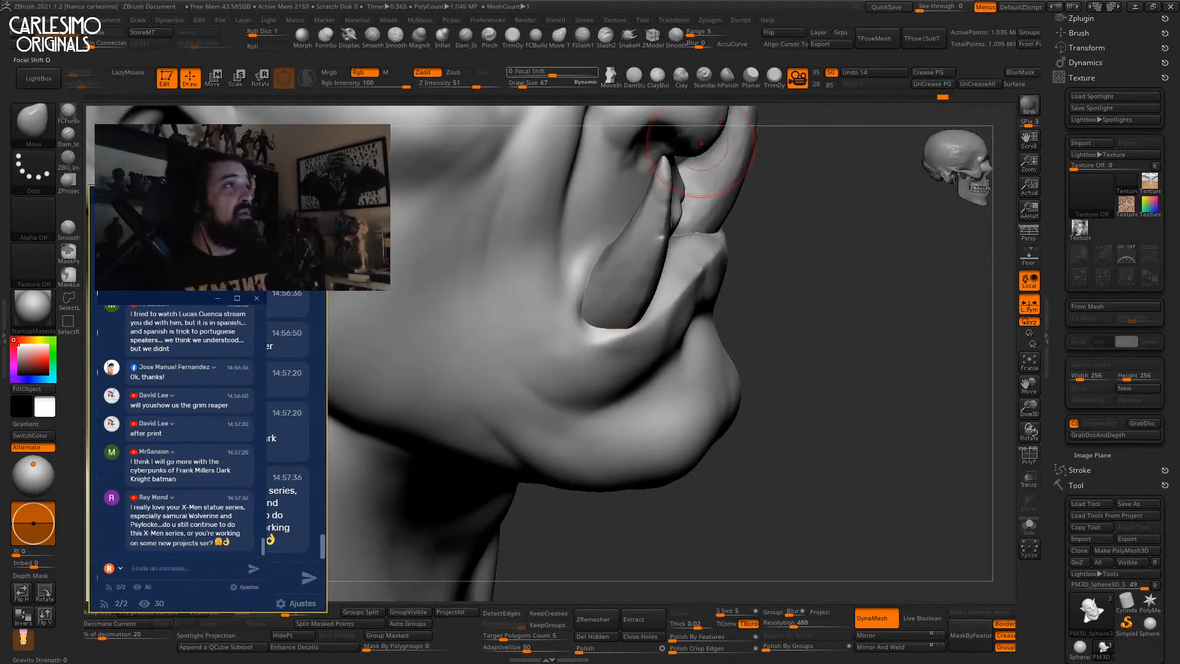
key("b")
key("c")
key("b")
mouse_move(701, 143)
right_mouse_down()
mouse_move(593, 245)
mouse_move(593, 275)
mouse_move(580, 281)
mouse_move(590, 237)
mouse_move(614, 239)
right_mouse_up()
mouse_move(634, 254)
left_mouse_down()
mouse_move(586, 285)
mouse_move(637, 257)
mouse_move(605, 260)
mouse_move(643, 253)
left_mouse_up()
mouse_move(641, 252)
right_mouse_down()
mouse_move(673, 211)
mouse_move(574, 252)
mouse_move(610, 269)
right_mouse_up()
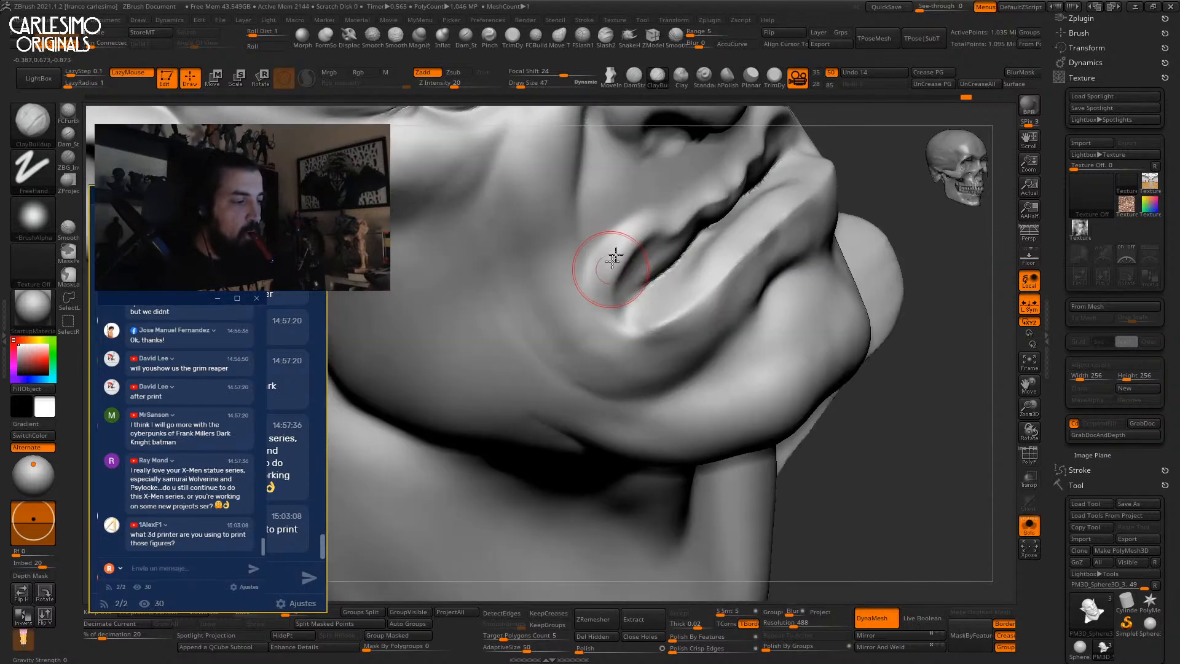
mouse_move(725, 179)
right_mouse_down()
mouse_move(684, 178)
mouse_move(724, 179)
right_mouse_up()
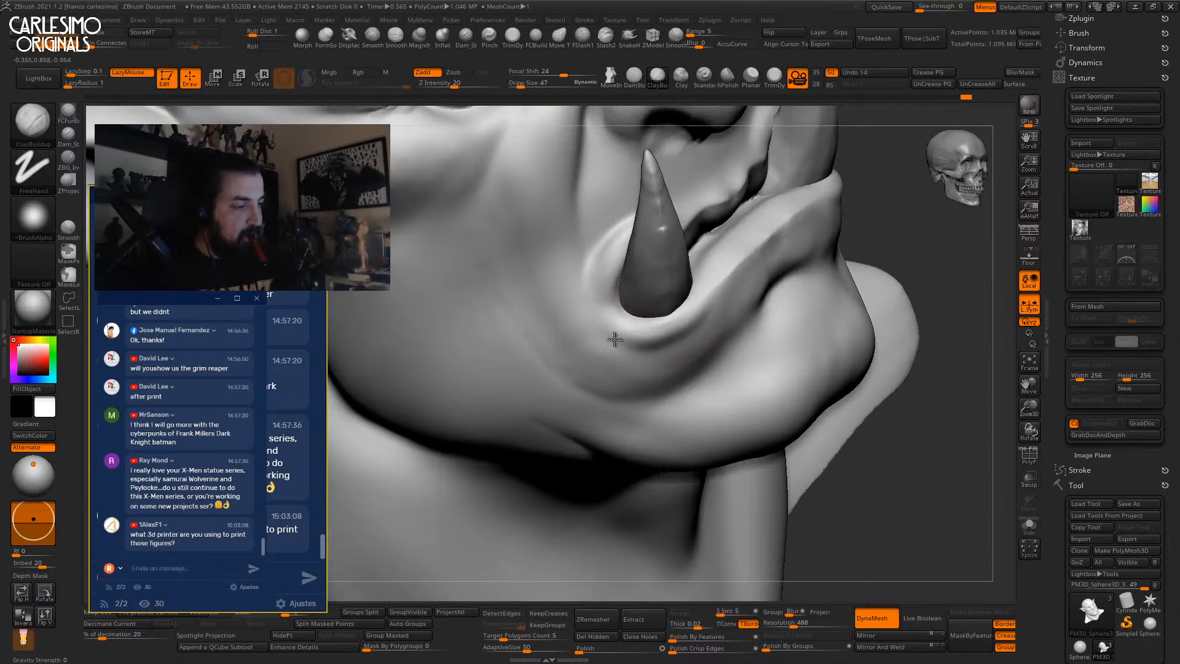
right_click_drag(677, 339, 690, 350)
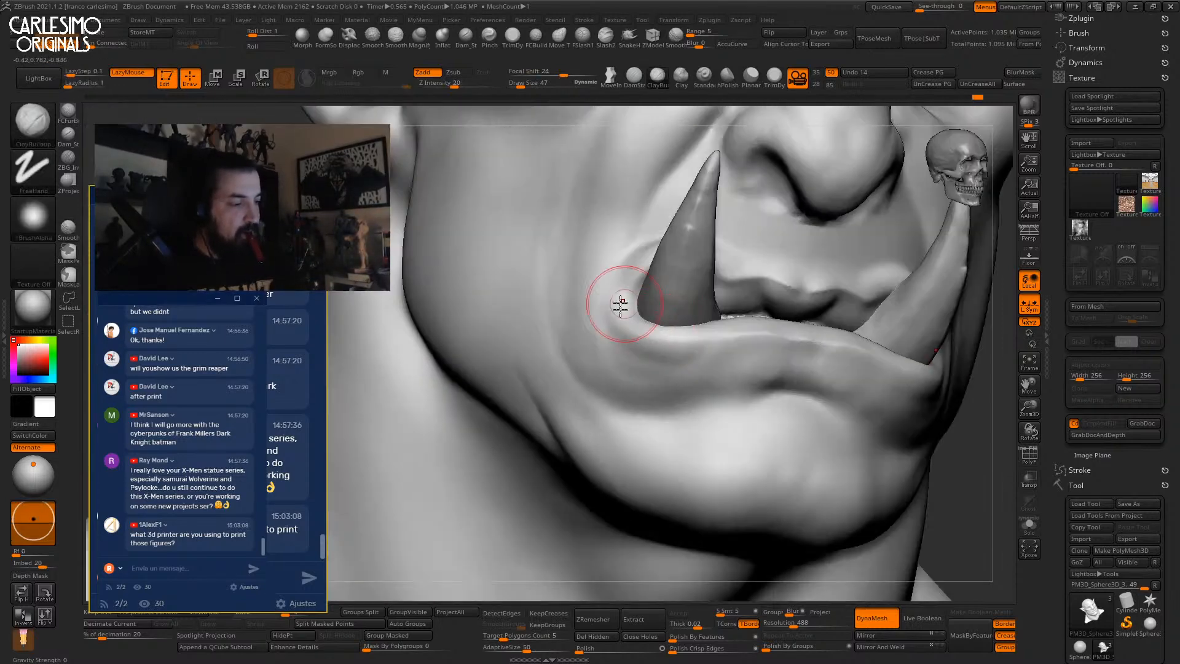
Frame the full front view of the head and enlarge the brush to size 60.
mouse_move(592, 342)
right_mouse_down()
mouse_move(698, 408)
mouse_move(680, 348)
mouse_move(684, 254)
mouse_move(670, 265)
right_mouse_up()
key("f")
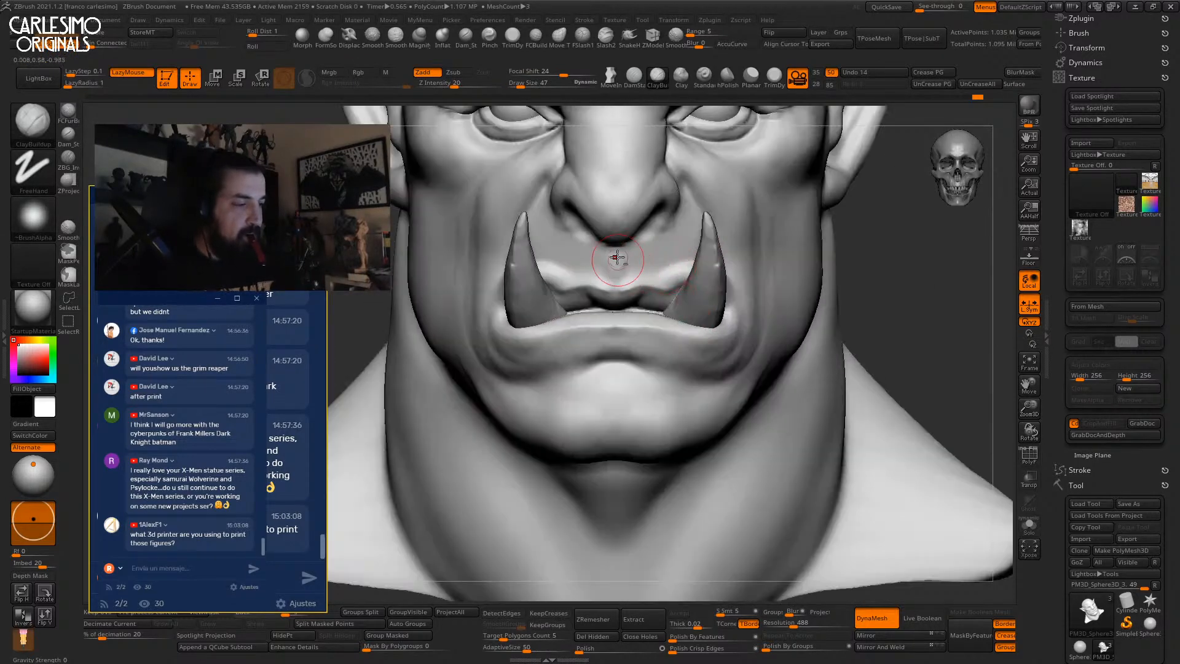
key("space")
mouse_move(637, 292)
right_mouse_down()
mouse_move(616, 296)
mouse_move(608, 271)
mouse_move(632, 296)
right_mouse_up()
left_click(636, 289)
Reduce the brush size to 53 and switch back to a plain Clay brush.
key("b")
key("m")
key("v")
key("bracketleft")
key("b")
key("c")
key("l")
key("space")
left_click(656, 264)
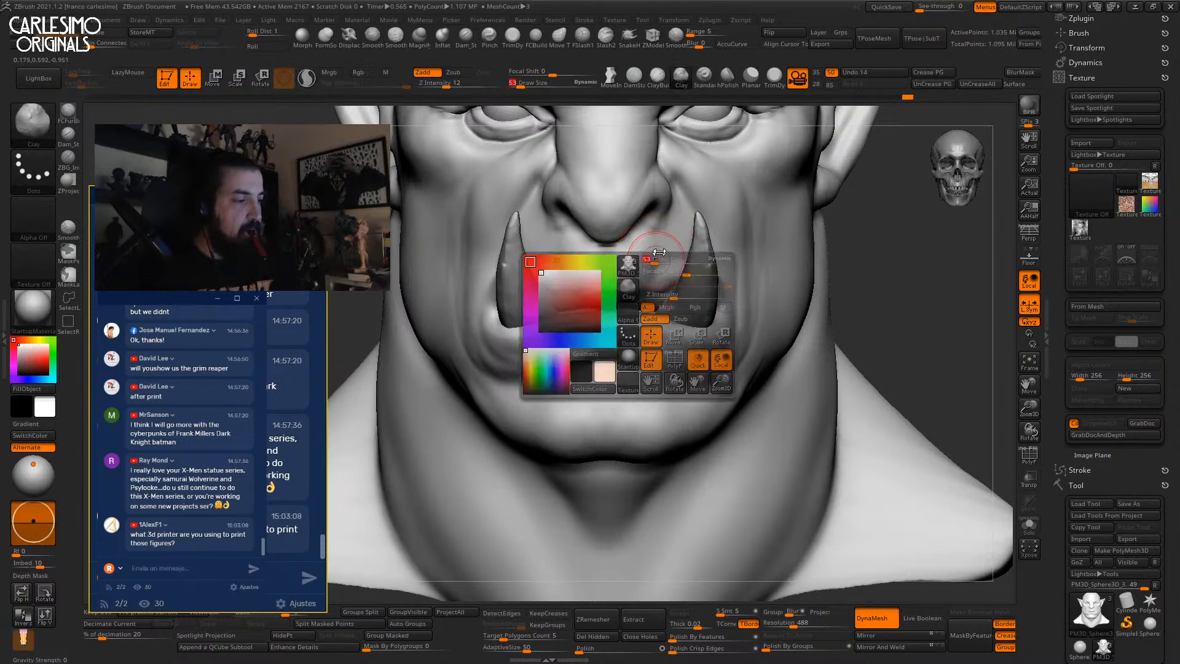
Toggle Solo, then frame the whole bust from the front, zoomed out and shifted slightly left.
mouse_move(657, 206)
right_mouse_down("alt")
mouse_move(639, 273)
mouse_move(637, 253)
right_mouse_up("alt")
key("b")
key("d")
key("s")
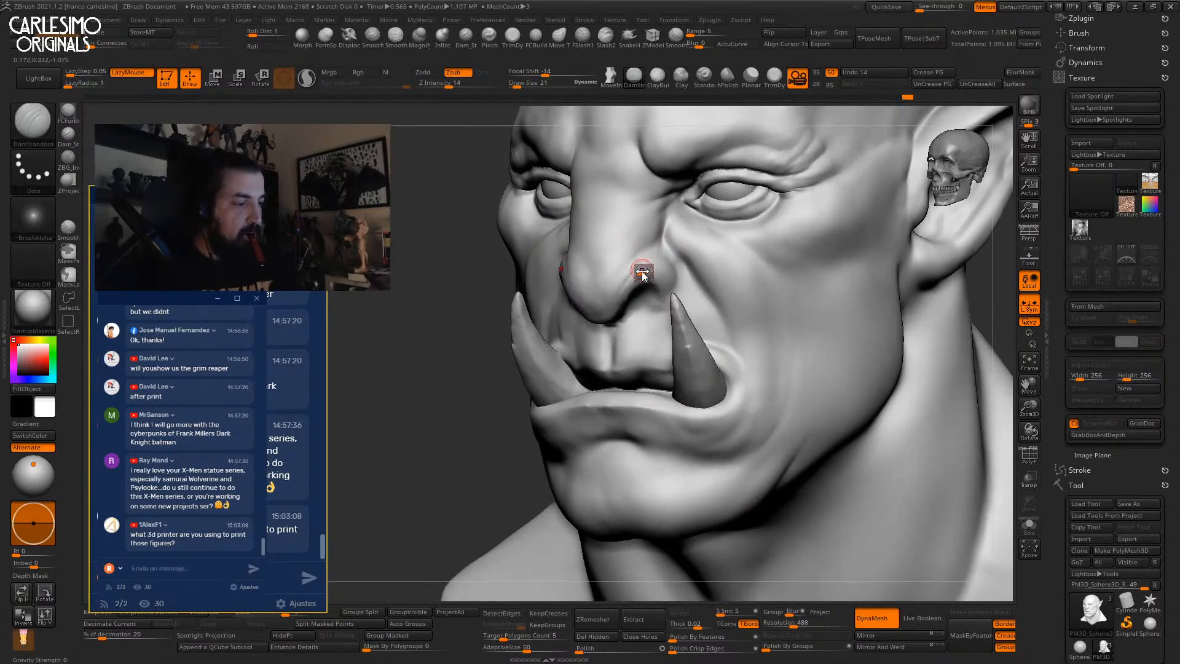
key("b")
key("c")
key("b")
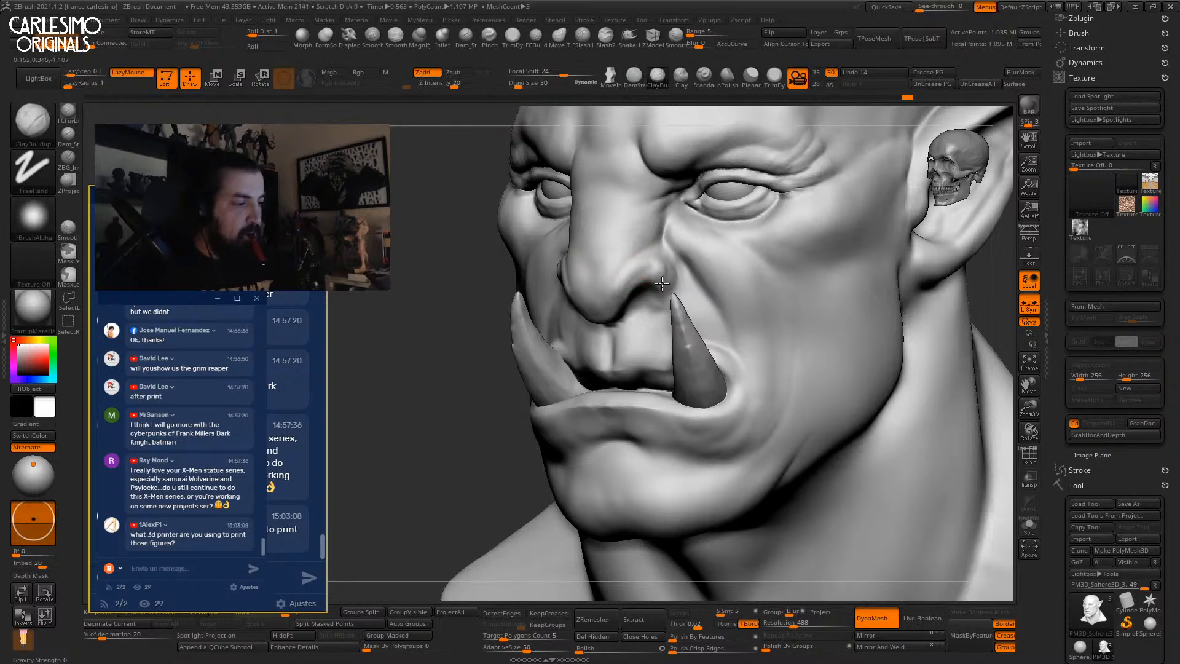
key("alt+s")
mouse_move(663, 278)
right_mouse_down()
mouse_move(653, 315)
mouse_move(617, 295)
mouse_move(666, 364)
right_mouse_up()
key("f")
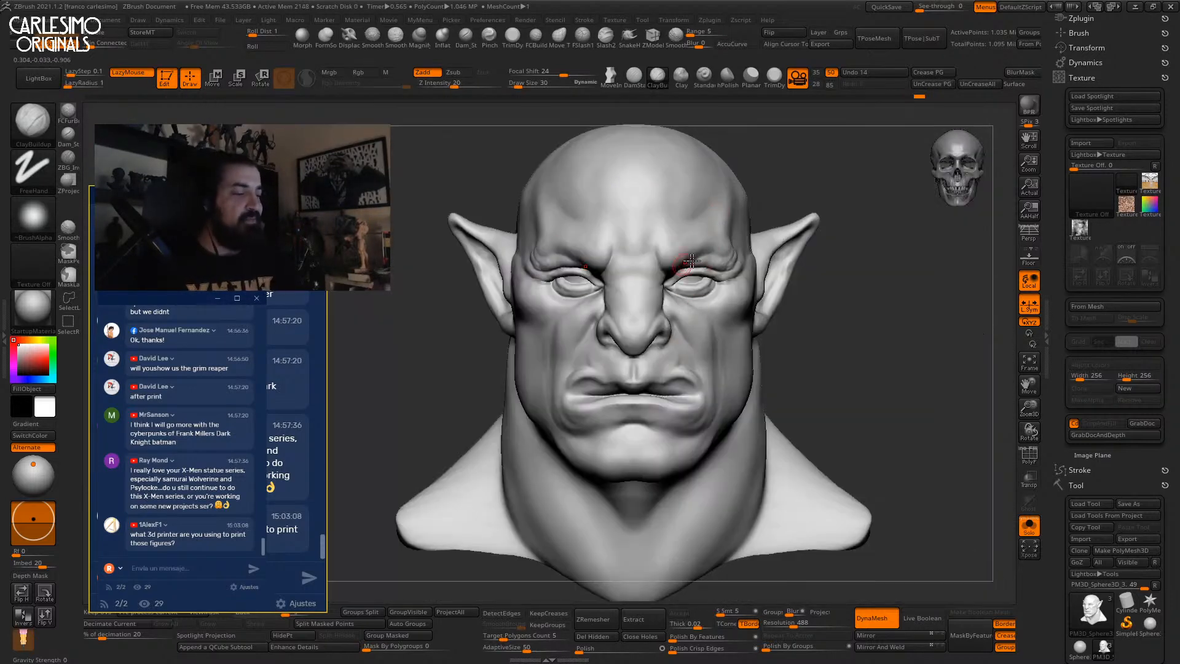
right_click_drag(713, 289, 706, 240, "ctrl")
right_click_drag(797, 222, 748, 234, "alt")
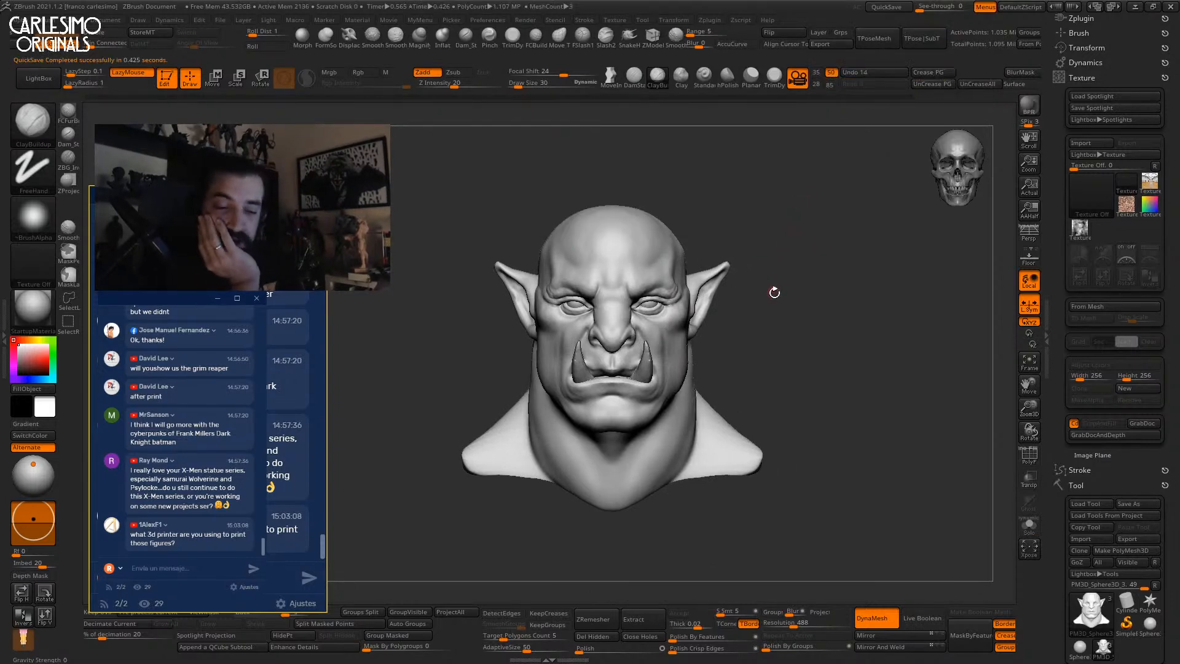
Sculpt the underside of the ear lobe at brush size 60, undoing a first stroke.
mouse_move(789, 215)
right_mouse_down()
mouse_move(785, 255)
mouse_move(816, 262)
right_mouse_up()
right_click_drag(595, 375, 601, 322, "ctrl")
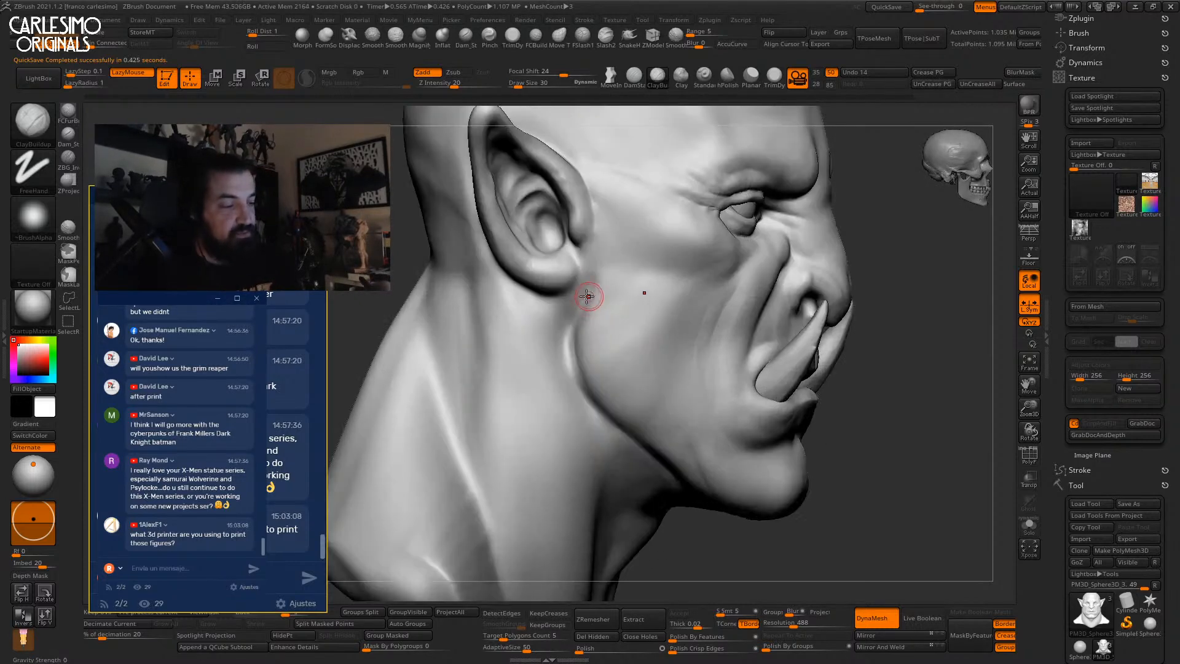
left_click_drag(571, 351, 577, 321)
key("ctrl+z")
mouse_move(583, 287)
right_mouse_down()
mouse_move(573, 279)
mouse_move(607, 330)
right_mouse_up()
right_click(606, 329)
key("bracketright")
key("bracketright")
key("bracketright")
right_click(586, 319)
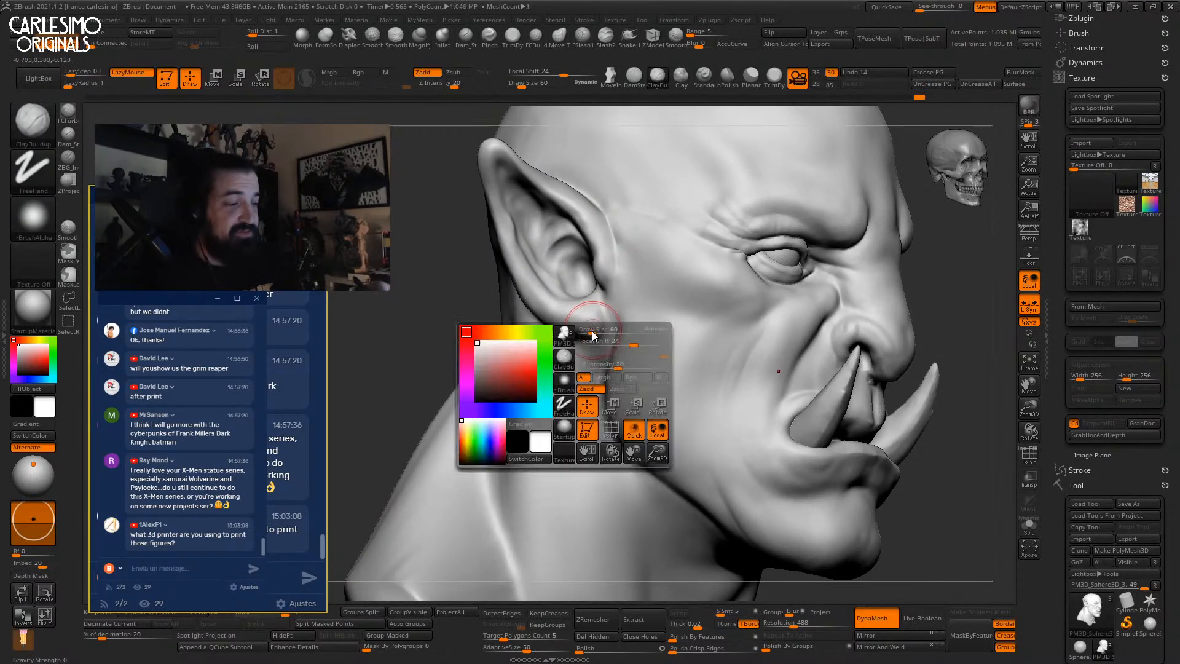
mouse_move(591, 334)
right_mouse_down()
mouse_move(591, 313)
mouse_move(584, 367)
mouse_move(583, 350)
right_mouse_up()
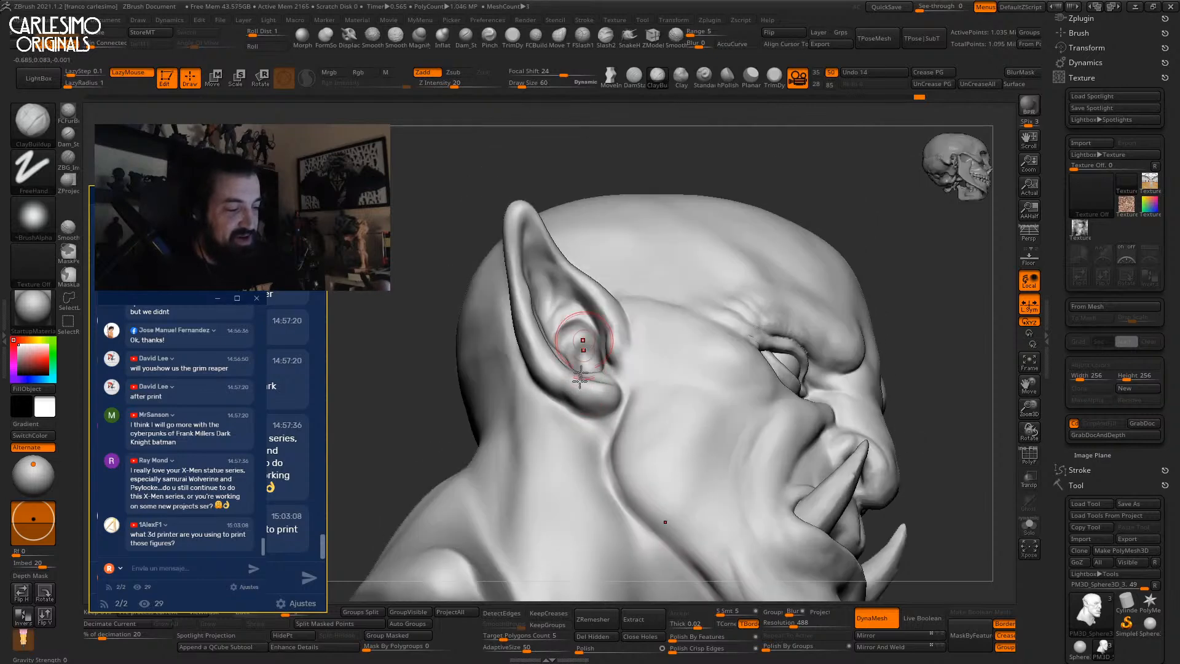
left_click_drag(605, 404, 552, 367)
mouse_move(552, 366)
right_mouse_down()
mouse_move(630, 400)
mouse_move(631, 274)
mouse_move(733, 286)
mouse_move(653, 290)
right_mouse_up()
mouse_move(653, 290)
right_mouse_down("ctrl")
mouse_move(713, 326)
mouse_move(703, 348)
mouse_move(700, 305)
mouse_move(748, 326)
mouse_move(779, 301)
mouse_move(732, 315)
right_mouse_up("ctrl")
Switch to the Move brush at size 82 and check the bust's profile before framing it.
key("b")
key("m")
key("v")
key("bracketright")
key("bracketright")
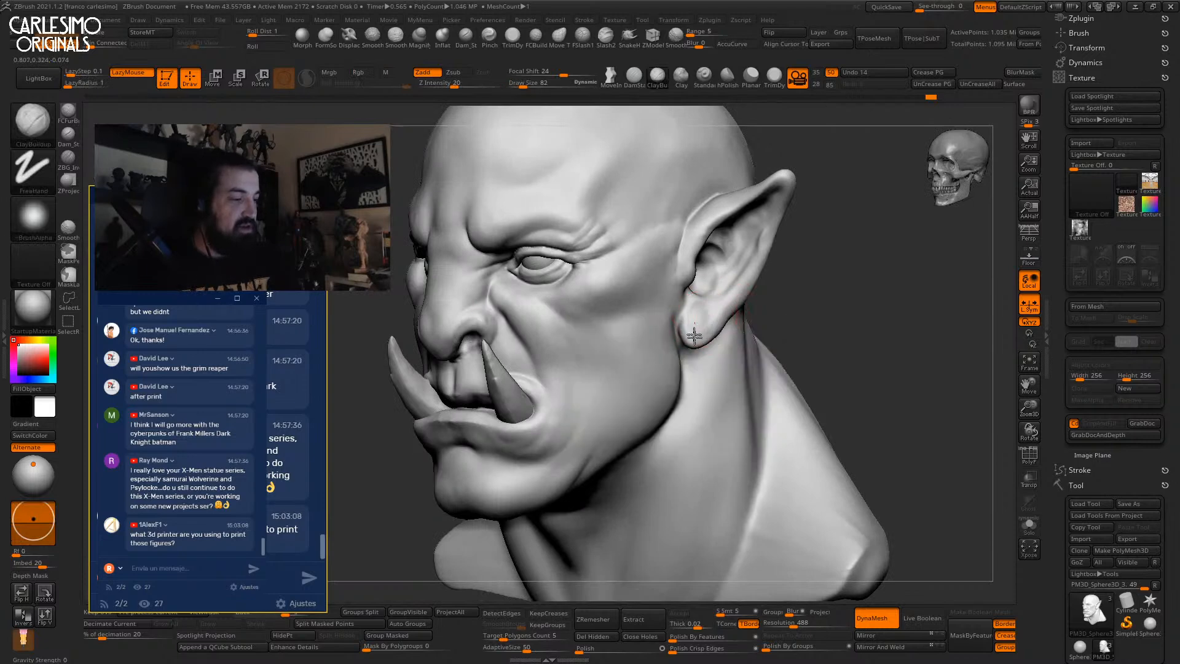
key("b")
key("m")
key("v")
mouse_move(716, 325)
right_mouse_down()
mouse_move(711, 303)
mouse_move(720, 315)
right_mouse_up()
right_click_drag(721, 314, 748, 264, "ctrl")
key("f")
Enlarge the Move brush to 280, zoom onto the face, and return to ClayBuildup.
key("space")
left_click_drag(700, 288, 713, 289)
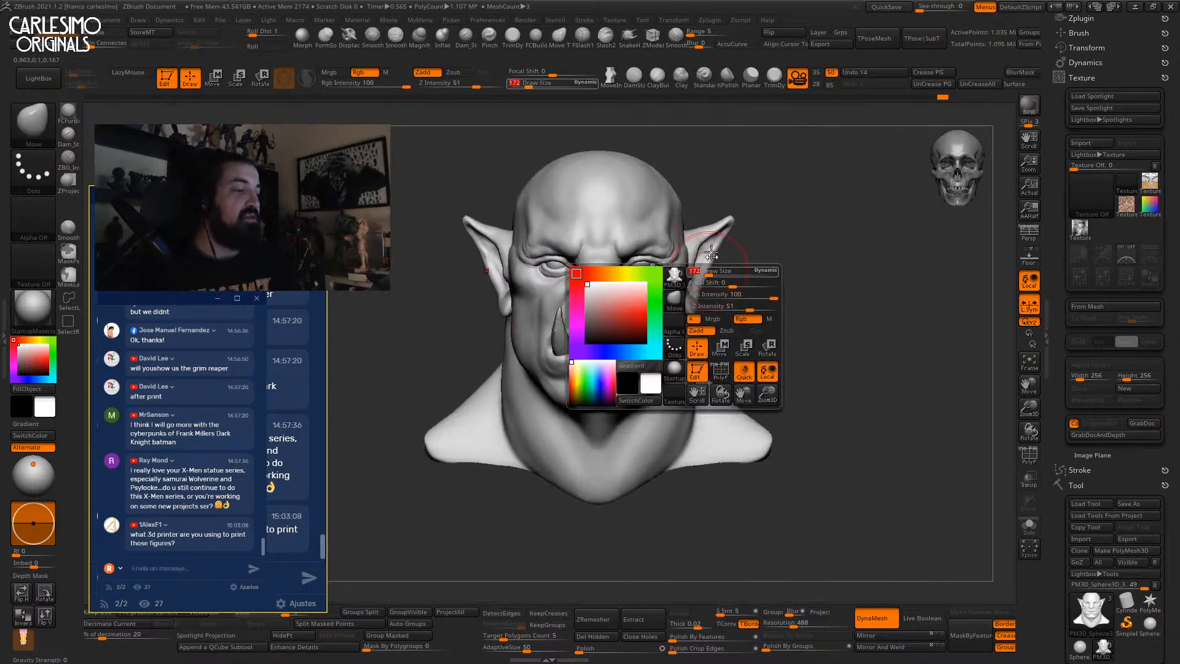
right_click_drag(712, 289, 714, 233, "ctrl")
mouse_move(682, 301)
right_mouse_down("ctrl")
mouse_move(632, 245)
mouse_move(632, 264)
right_mouse_up("ctrl")
key("b")
key("c")
key("b")
key("space")
left_click_drag(621, 286, 625, 286)
left_click_drag(1058, 313, 1060, 211)
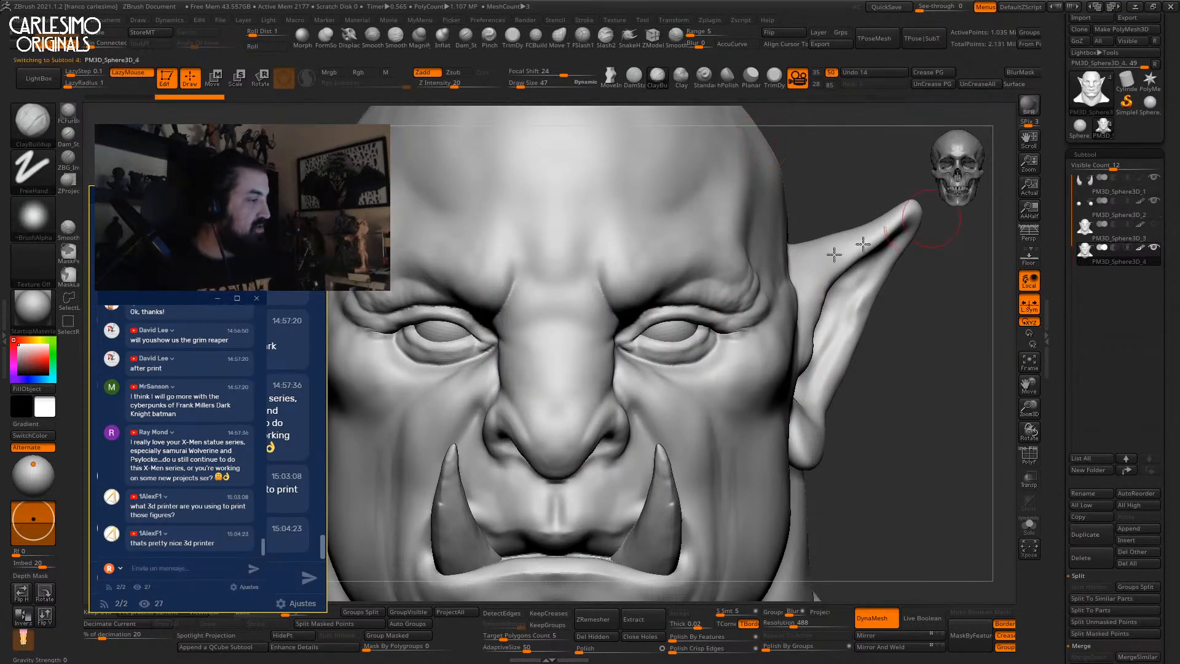
Deepen the brow crease, build up the right brow and sharpen the vertical creases between the brows.
mouse_move(632, 281)
right_mouse_down()
mouse_move(622, 258)
mouse_move(668, 252)
mouse_move(626, 311)
right_mouse_up()
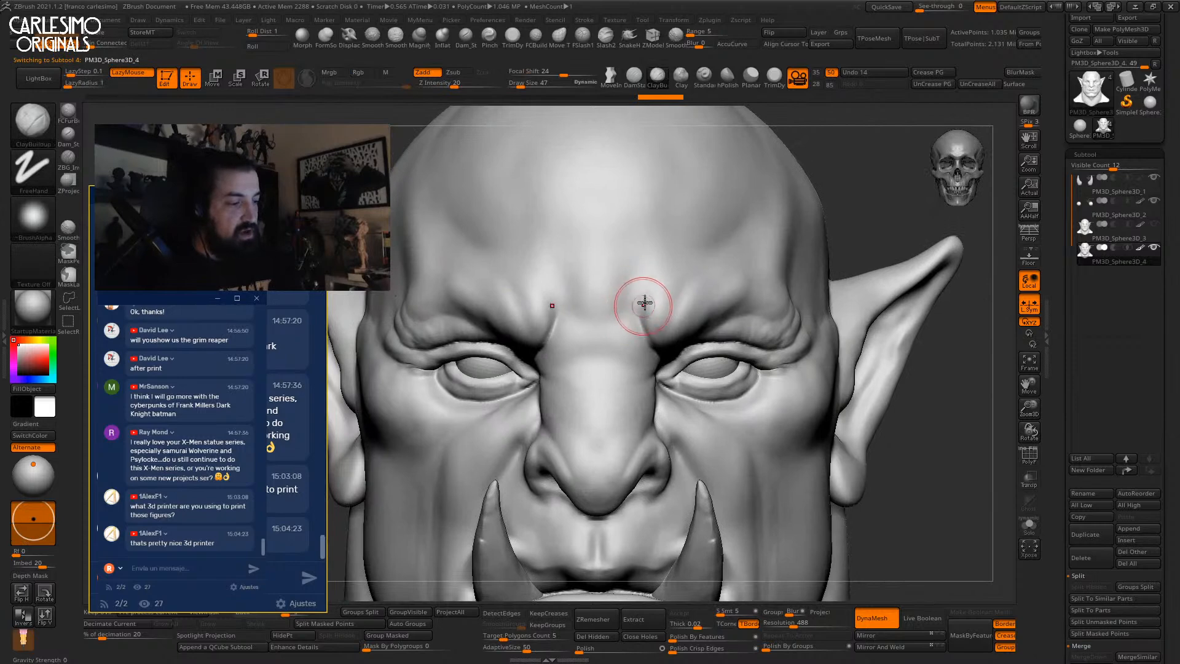
left_click_drag(641, 307, 649, 338)
mouse_move(649, 335)
right_mouse_down()
mouse_move(640, 310)
mouse_move(628, 311)
right_mouse_up()
mouse_move(638, 307)
left_mouse_down()
mouse_move(649, 345)
mouse_move(650, 327)
left_mouse_up()
right_click_drag(650, 327, 645, 299)
left_click_drag(647, 277, 637, 333)
mouse_move(639, 323)
left_mouse_down("shift")
mouse_move(643, 300)
mouse_move(630, 316)
left_mouse_up("shift")
left_click_drag(614, 265, 609, 327)
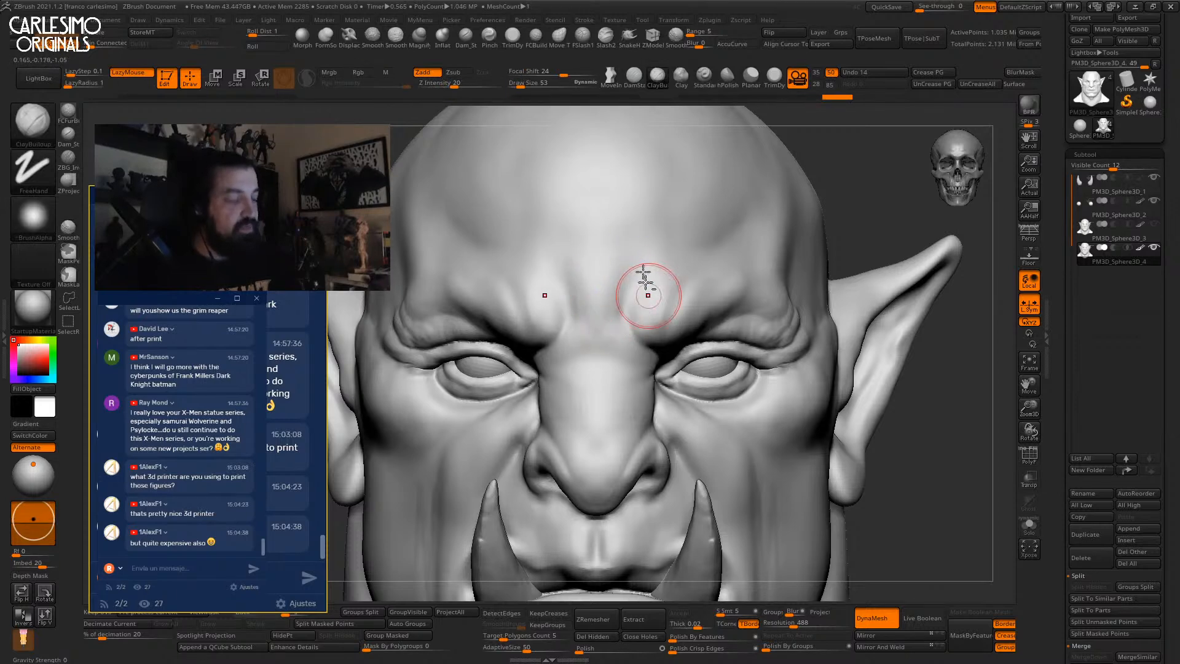
key("f")
Inspect the right eye from several angles and Shift-smooth the brow area.
right_click_drag(675, 221, 756, 164)
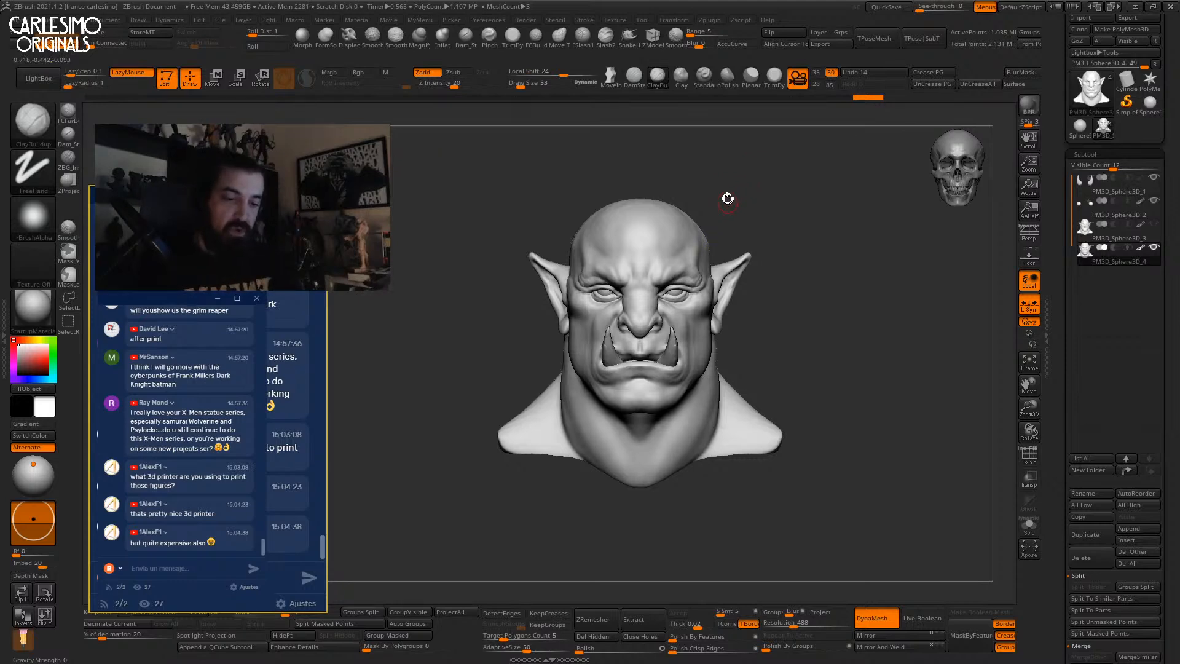
mouse_move(679, 322)
right_mouse_down("ctrl")
mouse_move(653, 294)
mouse_move(647, 318)
mouse_move(633, 311)
mouse_move(663, 297)
mouse_move(639, 318)
mouse_move(668, 356)
mouse_move(653, 256)
mouse_move(633, 255)
mouse_move(711, 211)
mouse_move(693, 282)
mouse_move(702, 298)
right_mouse_up("ctrl")
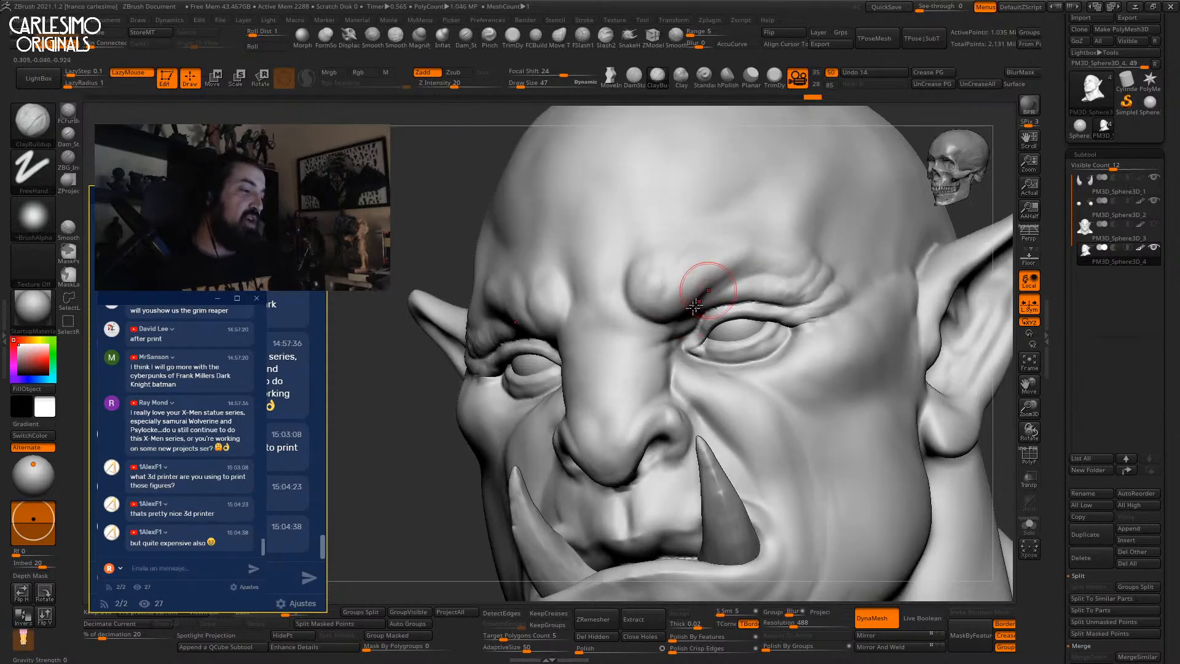
mouse_move(754, 162)
right_mouse_down()
mouse_move(785, 285)
mouse_move(779, 327)
mouse_move(607, 299)
mouse_move(724, 242)
mouse_move(692, 266)
mouse_move(793, 276)
mouse_move(811, 192)
mouse_move(811, 209)
right_mouse_up()
right_click_drag(736, 297, 783, 307, "ctrl")
mouse_move(783, 307)
right_mouse_down()
mouse_move(743, 306)
mouse_move(818, 329)
mouse_move(767, 314)
mouse_move(805, 285)
right_mouse_up()
key("shift")
mouse_move(731, 271)
right_mouse_down("ctrl")
mouse_move(746, 295)
mouse_move(724, 232)
right_mouse_up("ctrl")
Alternate DamStandard carving with Shift-smoothing on the brow, then light the sculpt from the front.
key("space")
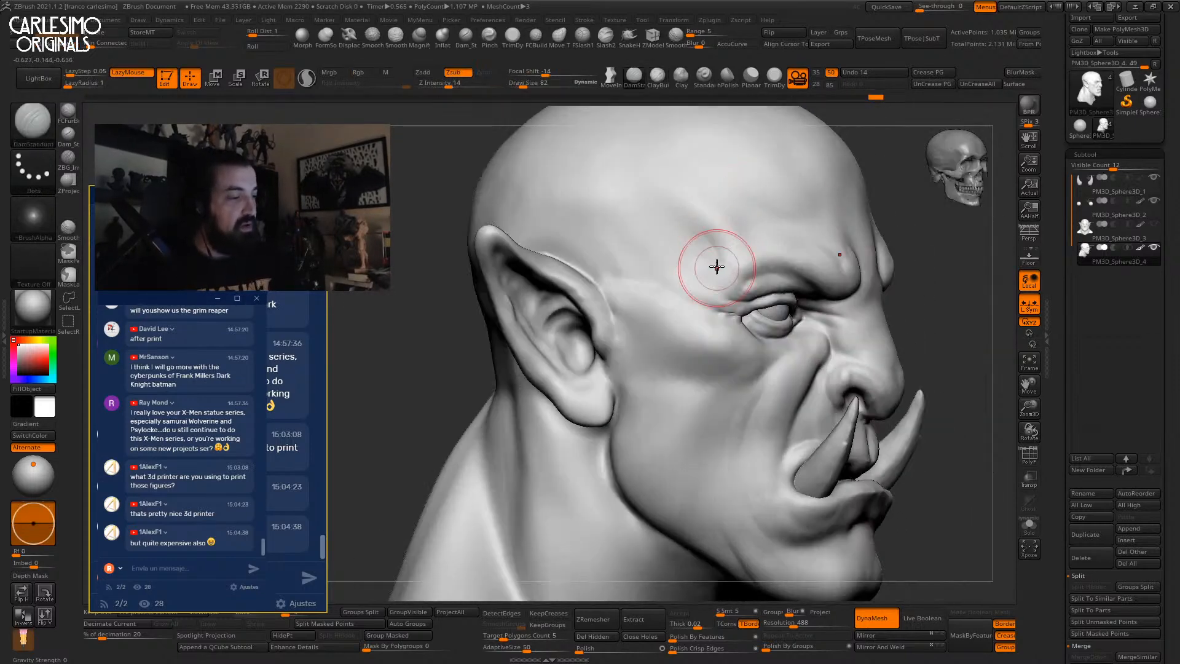
key("space")
key("shift")
mouse_move(712, 260)
right_mouse_down()
mouse_move(750, 230)
mouse_move(737, 260)
mouse_move(713, 261)
right_mouse_up()
right_click_drag(713, 261, 717, 270, "ctrl")
key("space")
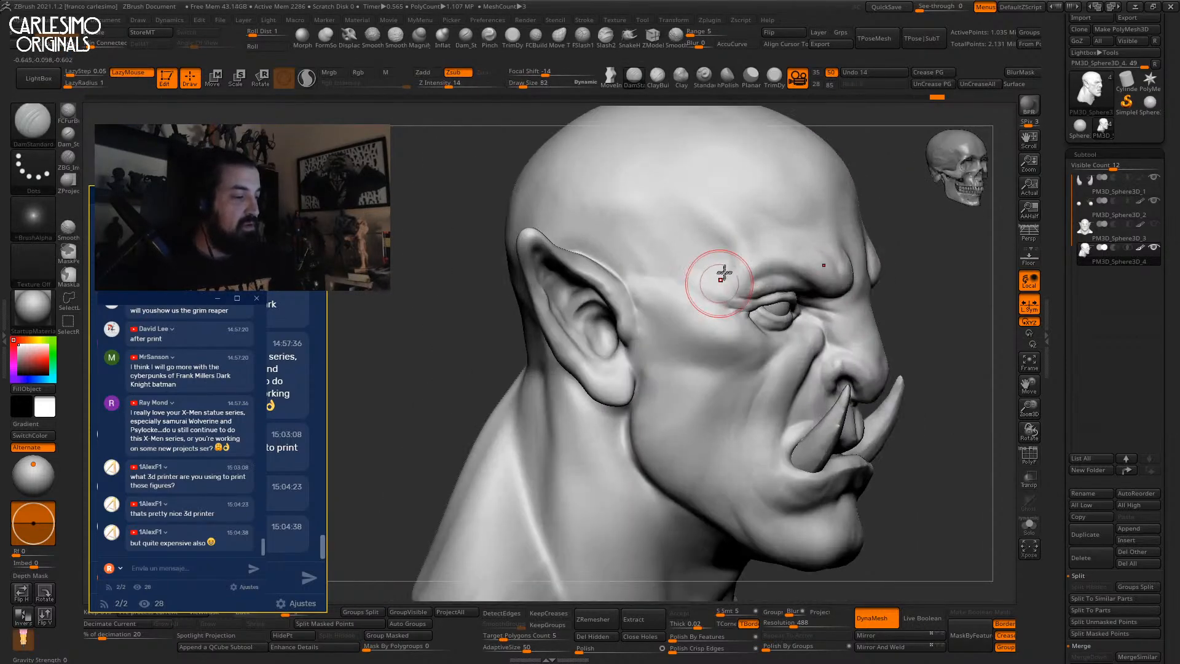
key("shift")
mouse_move(688, 295)
right_mouse_down()
mouse_move(661, 253)
mouse_move(716, 303)
mouse_move(772, 261)
mouse_move(692, 231)
right_mouse_up()
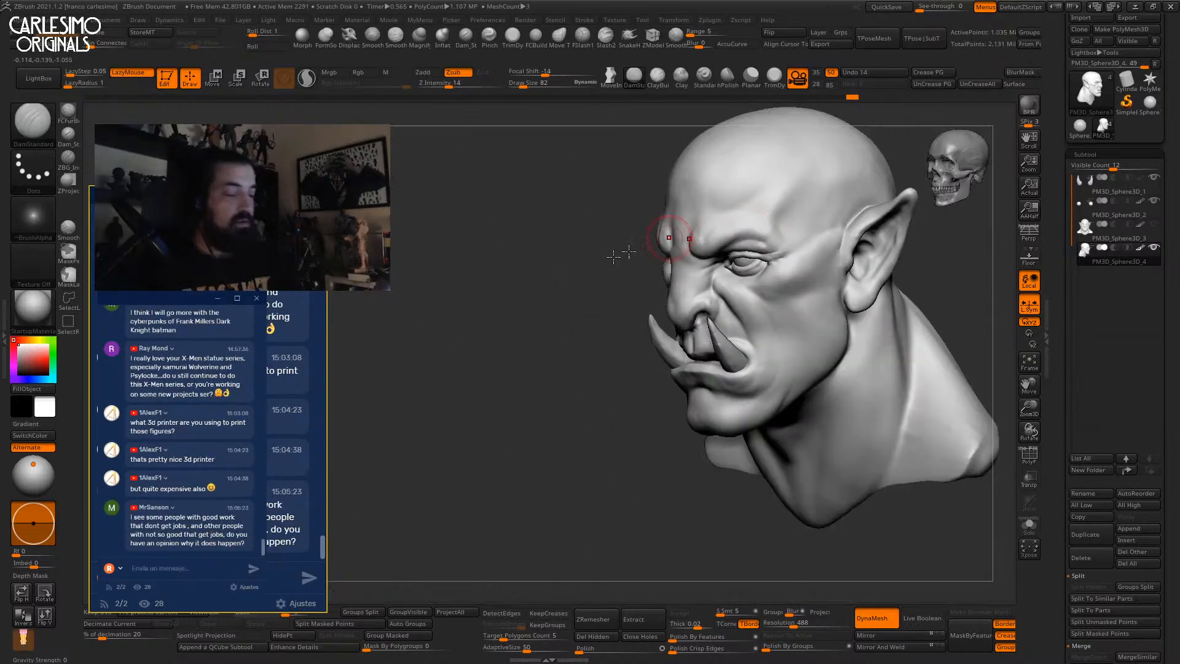
left_click(34, 479)
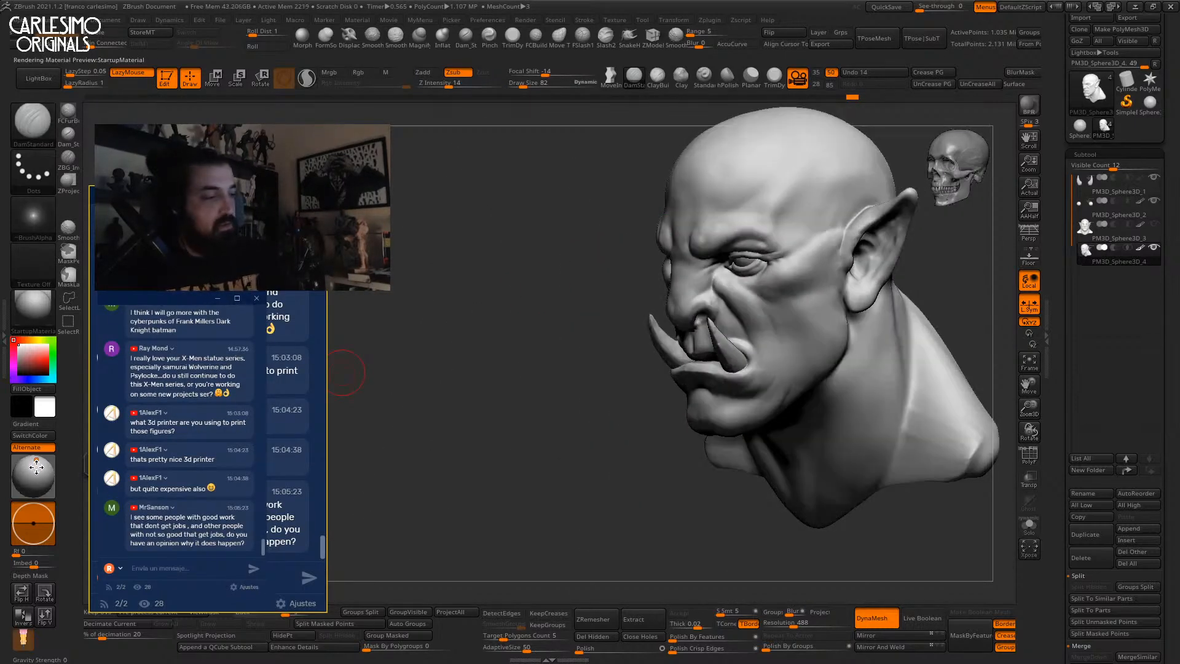
Relight the bust from the upper left and orbit to check the head.
left_click_drag(34, 479, 35, 458)
mouse_move(797, 257)
right_mouse_down("alt")
mouse_move(749, 246)
mouse_move(725, 332)
right_mouse_up("alt")
mouse_move(725, 332)
right_mouse_down()
mouse_move(639, 321)
mouse_move(642, 350)
right_mouse_up()
mouse_move(642, 351)
right_mouse_down()
mouse_move(698, 225)
mouse_move(724, 271)
mouse_move(760, 212)
right_mouse_up()
key("b")
key("c")
key("b")
mouse_move(761, 212)
right_mouse_down()
mouse_move(782, 227)
mouse_move(735, 243)
mouse_move(704, 302)
mouse_move(650, 302)
right_mouse_up()
With Dam_Standard at size 139, carve creases along the brow and up the cheek under the eye.
left_click(467, 40)
left_click_drag(667, 283, 632, 293)
key("]")
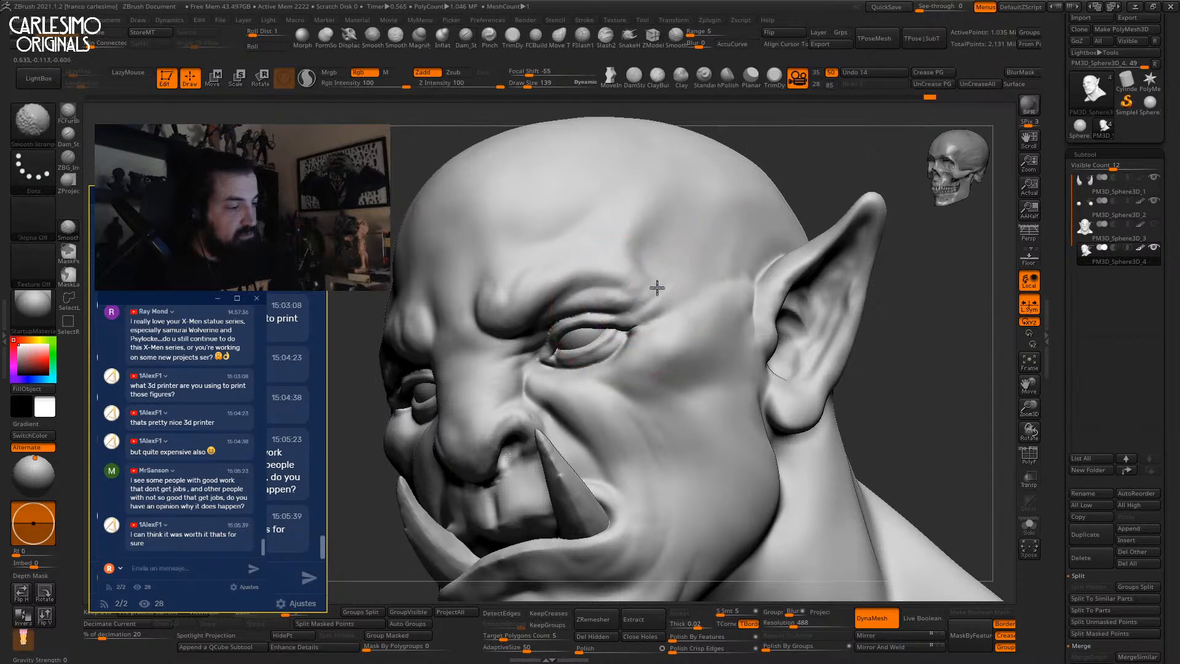
right_click_drag(641, 295, 644, 305)
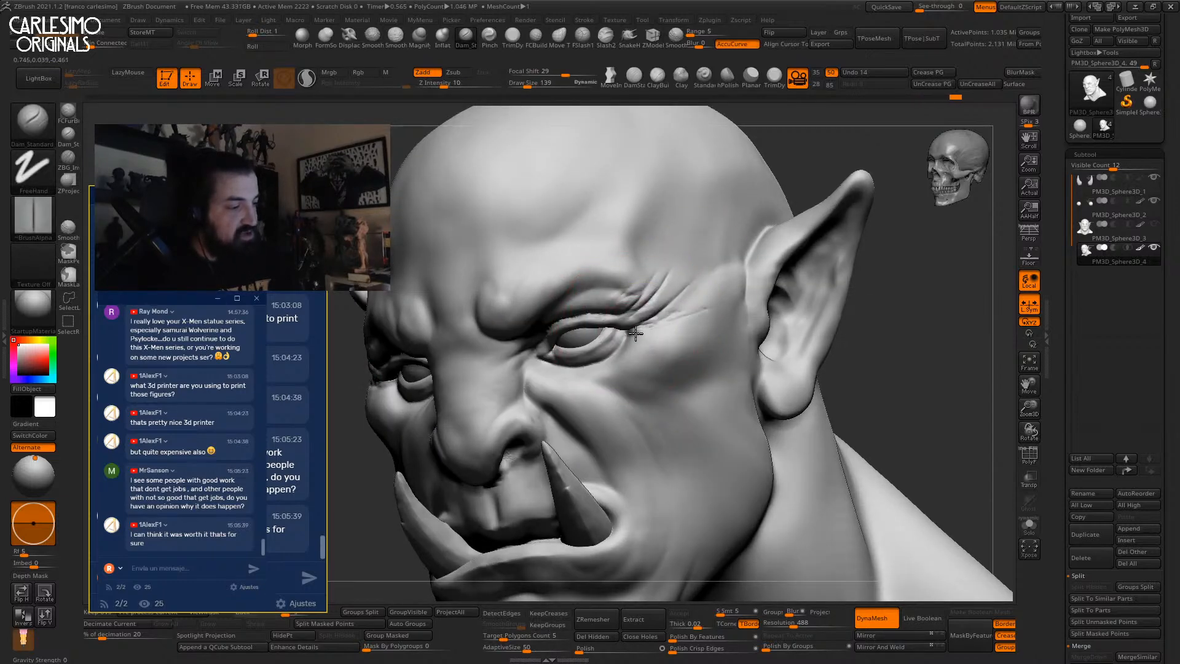
right_click_drag(655, 337, 605, 276)
left_click_drag(584, 307, 604, 278)
right_click_drag(610, 288, 621, 276)
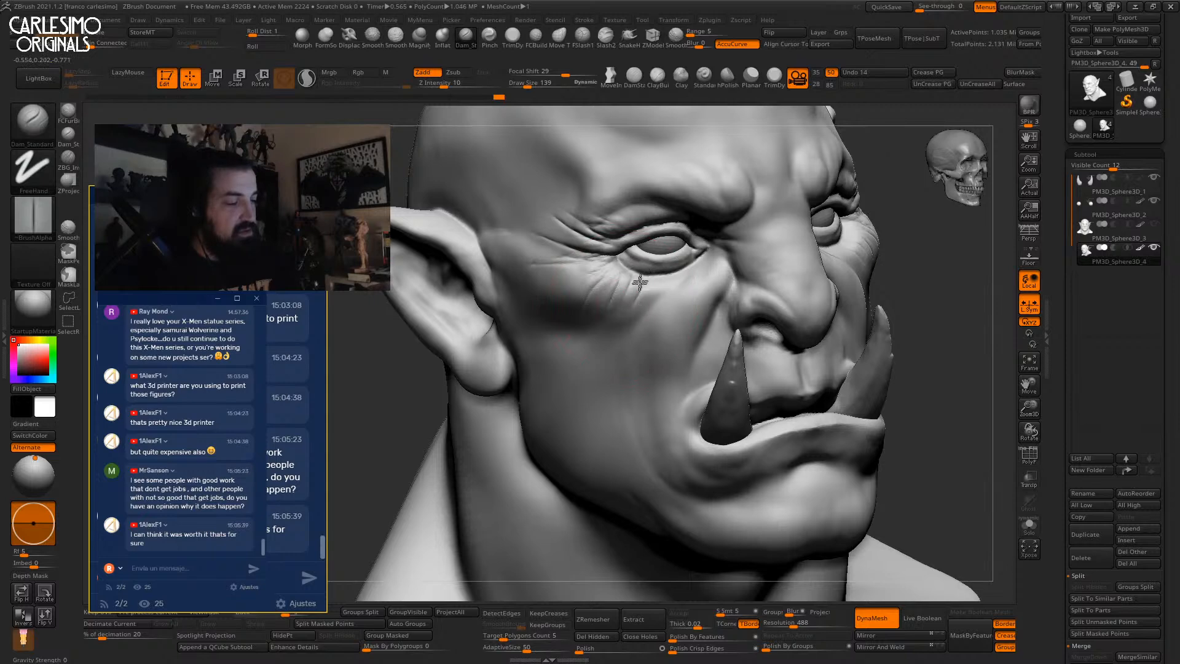
right_click_drag(608, 310, 663, 308)
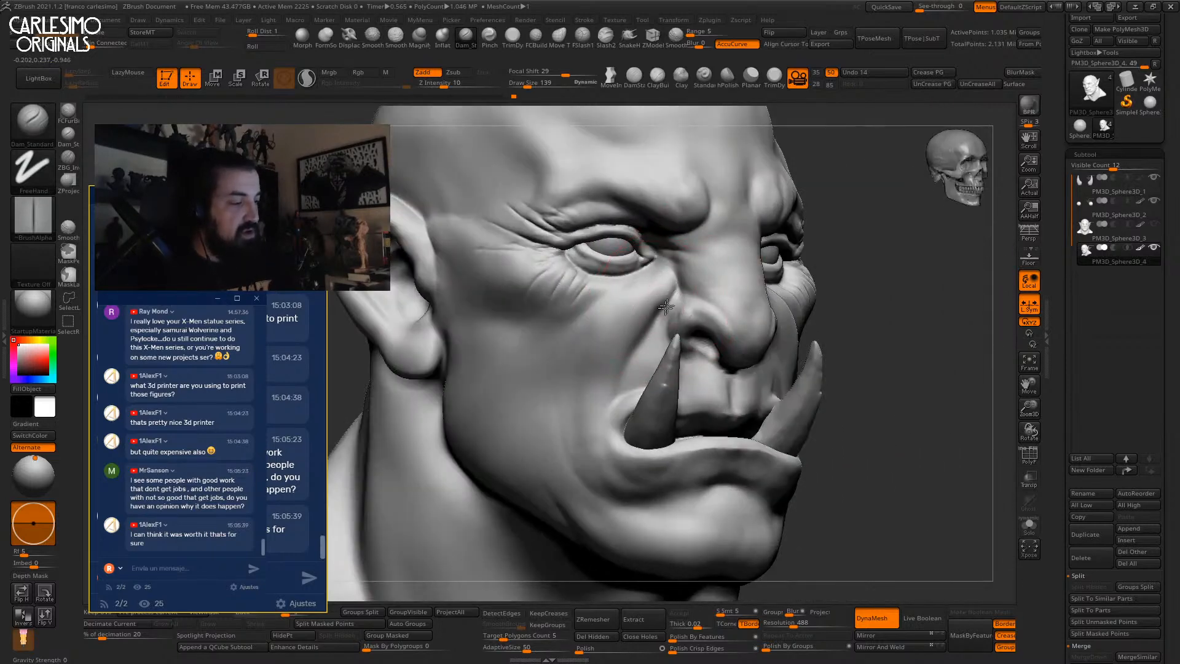
Carve creases at the mouth corner and under the lower lip.
left_click_drag(599, 418, 599, 434)
left_click_drag(609, 476, 618, 485)
right_click_drag(618, 485, 588, 376, "alt")
left_click_drag(571, 354, 621, 390)
right_click_drag(659, 424, 618, 359, "alt")
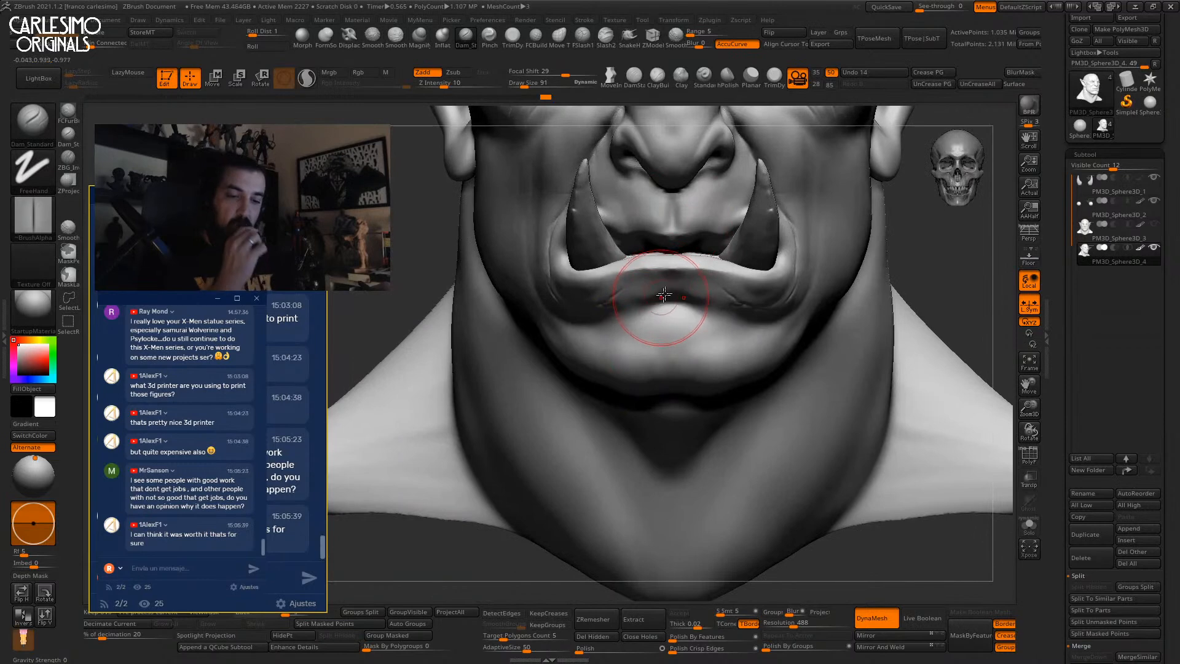
Carve a doubled crease under the lower lip and smooth it out.
right_click_drag(661, 278, 696, 272)
left_click_drag(696, 273, 660, 291)
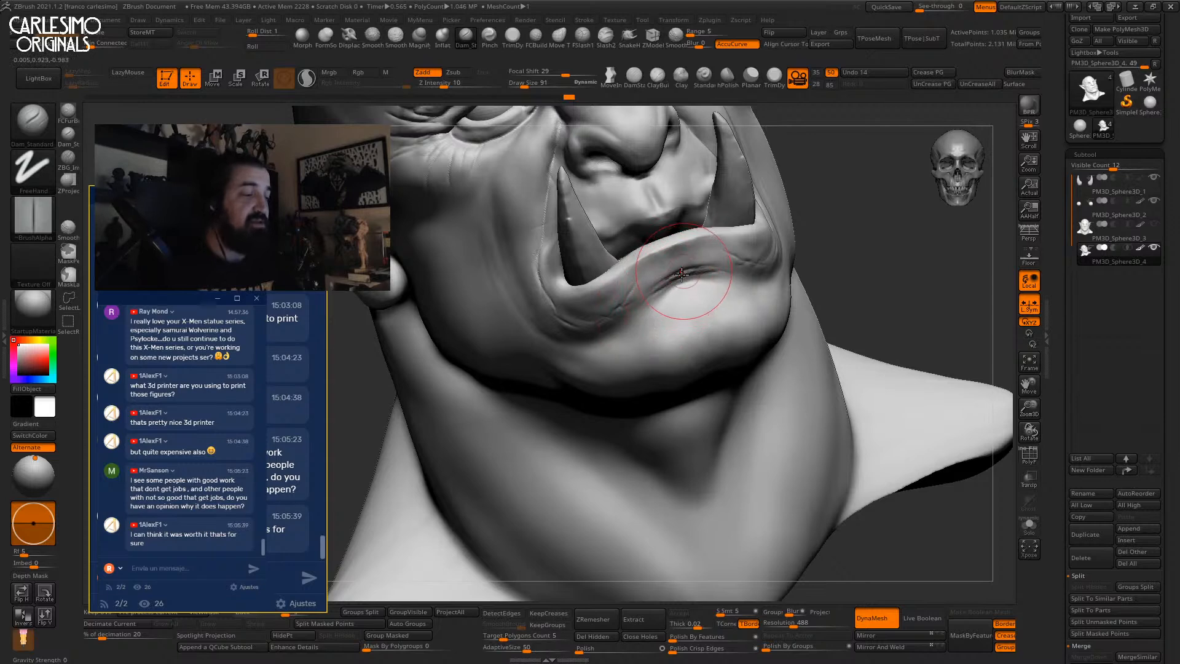
mouse_move(678, 279)
right_mouse_down("ctrl")
mouse_move(679, 292)
mouse_move(690, 279)
right_mouse_up("ctrl")
key("b")
key("d")
key("s")
left_click_drag(690, 279, 670, 286, "shift")
Sharpen the lower-lip crease from the front and deepen it under the lip corner with DamStandard.
mouse_move(642, 322)
right_mouse_down()
mouse_move(657, 285)
mouse_move(697, 261)
right_mouse_up()
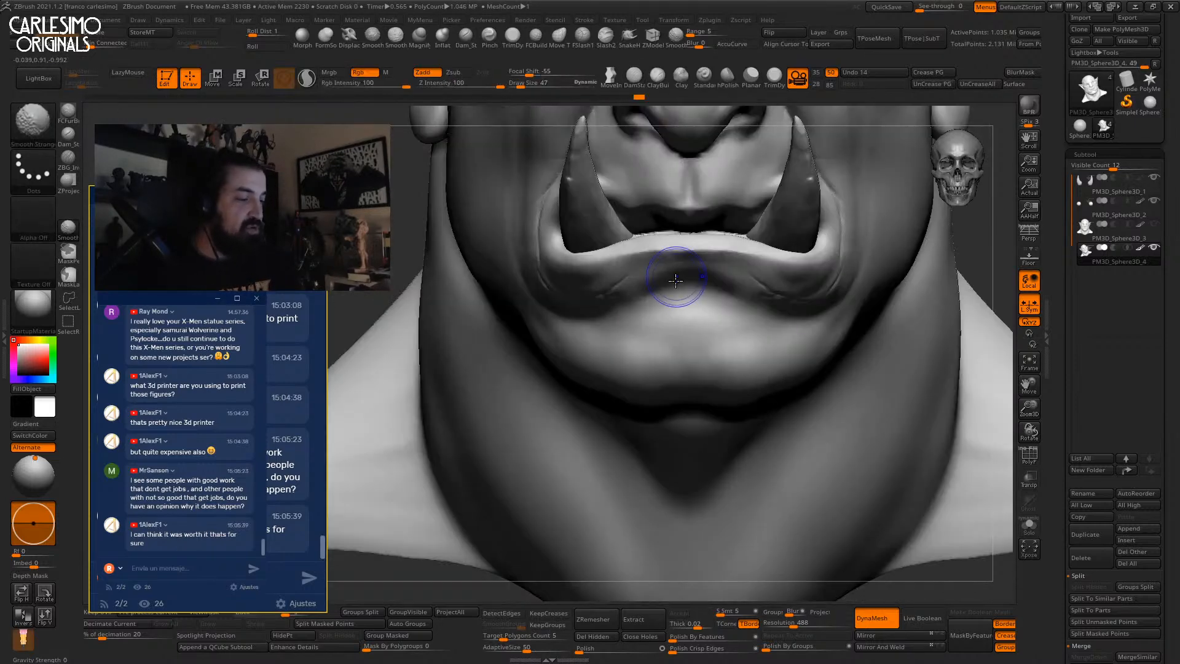
mouse_move(661, 283)
right_mouse_down("shift")
mouse_move(637, 302)
mouse_move(721, 248)
mouse_move(801, 153)
right_mouse_up("shift")
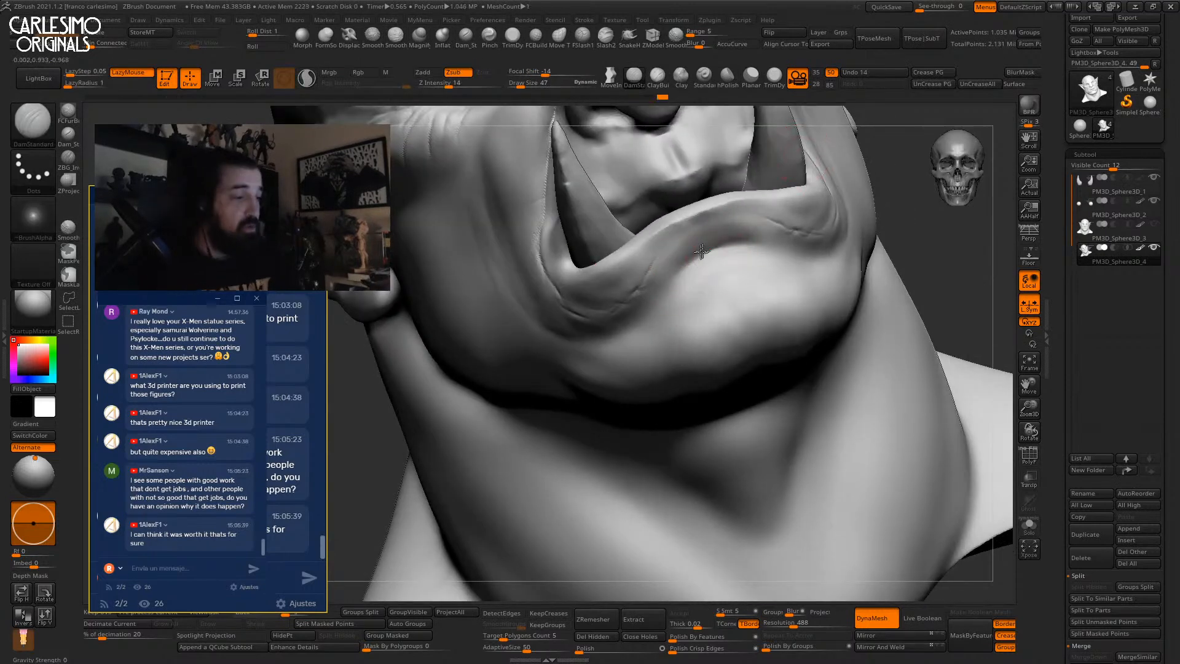
left_click_drag(714, 245, 717, 242)
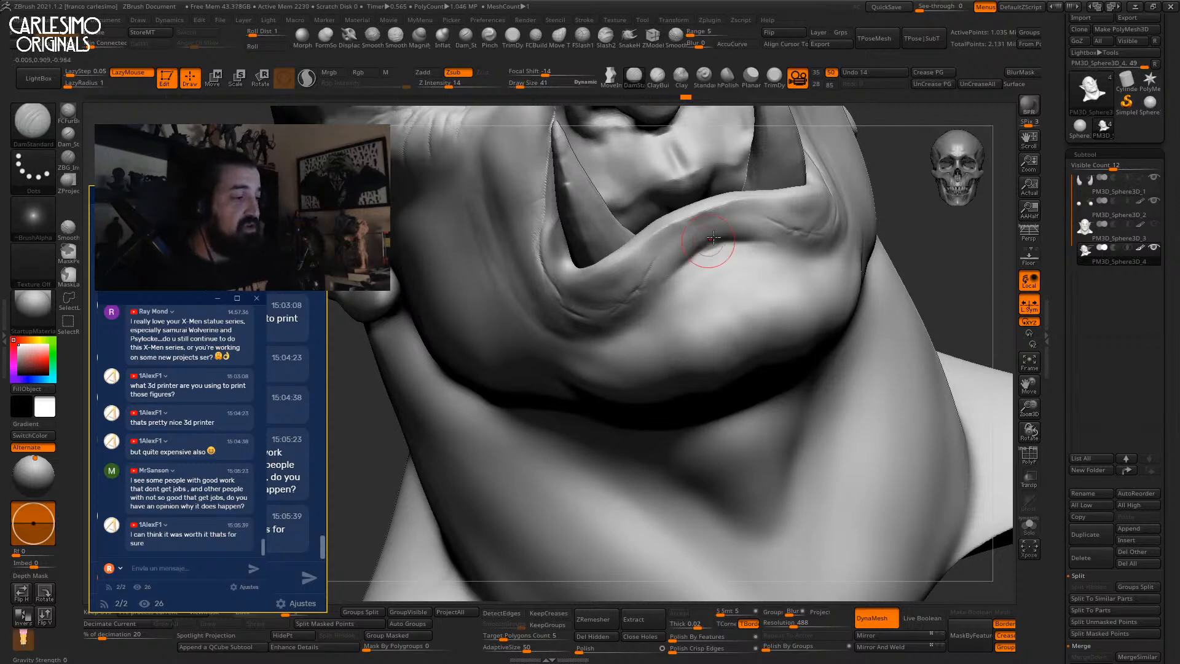
key("shift")
mouse_move(678, 266)
right_mouse_down()
mouse_move(713, 246)
mouse_move(653, 295)
mouse_move(674, 282)
mouse_move(684, 306)
right_mouse_up()
key("shift")
mouse_move(756, 306)
left_mouse_down()
mouse_move(798, 300)
mouse_move(821, 265)
left_mouse_up()
mouse_move(773, 326)
right_mouse_down()
mouse_move(703, 274)
mouse_move(695, 307)
mouse_move(686, 277)
mouse_move(725, 240)
mouse_move(693, 219)
right_mouse_up()
Build up the lower lip toward the tusk and the philtrum ridges with ClayBuildup.
key("b")
key("c")
key("b")
left_click_drag(686, 222, 610, 274)
left_click_drag(675, 238, 708, 210)
mouse_move(708, 211)
right_mouse_down("shift")
mouse_move(668, 298)
mouse_move(693, 232)
mouse_move(702, 249)
mouse_move(615, 332)
right_mouse_up("shift")
mouse_move(607, 304)
left_mouse_down()
mouse_move(587, 252)
mouse_move(610, 298)
left_mouse_up()
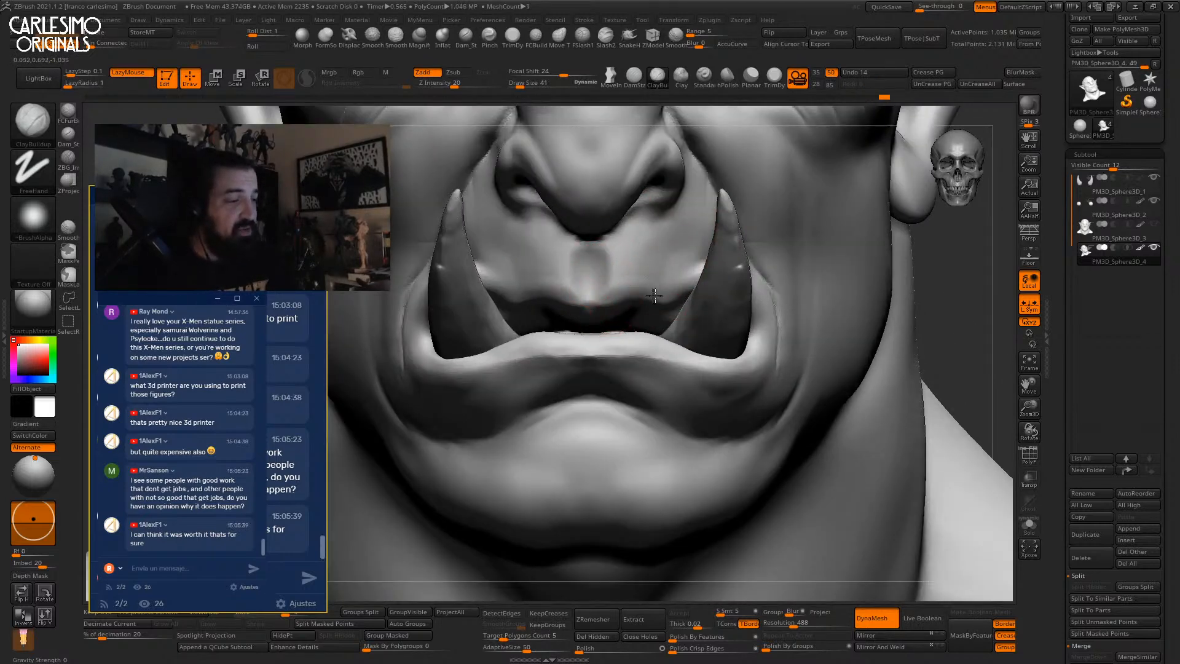
Set the brush size to 35 and intensity to 24, with colour painting turned off.
key("bracketleft")
key("bracketleft")
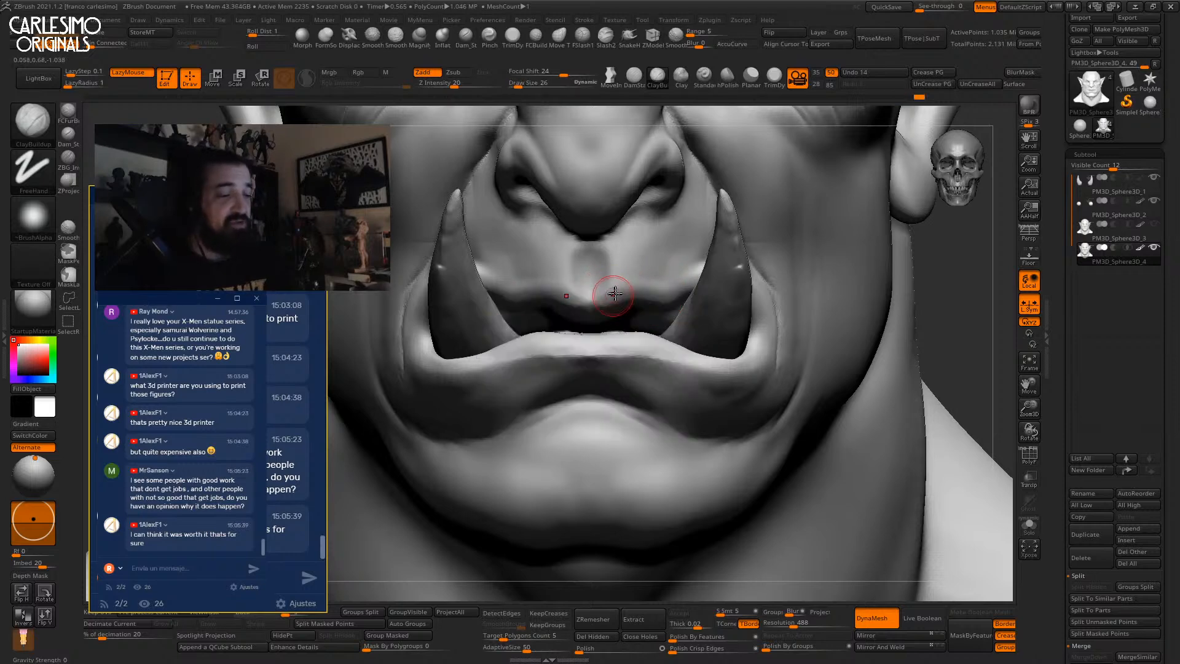
key("bracketright")
key("bracketright")
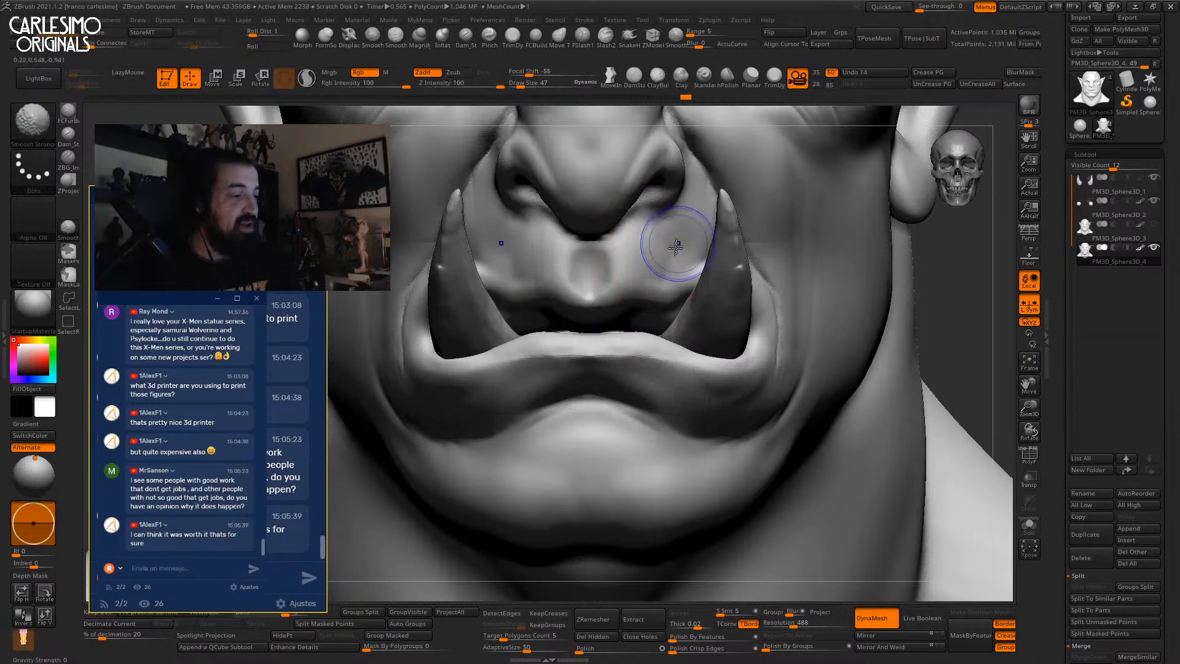
mouse_move(691, 208)
right_mouse_down()
mouse_move(725, 246)
mouse_move(601, 322)
right_mouse_up()
right_click_drag(491, 329, 511, 233, "ctrl")
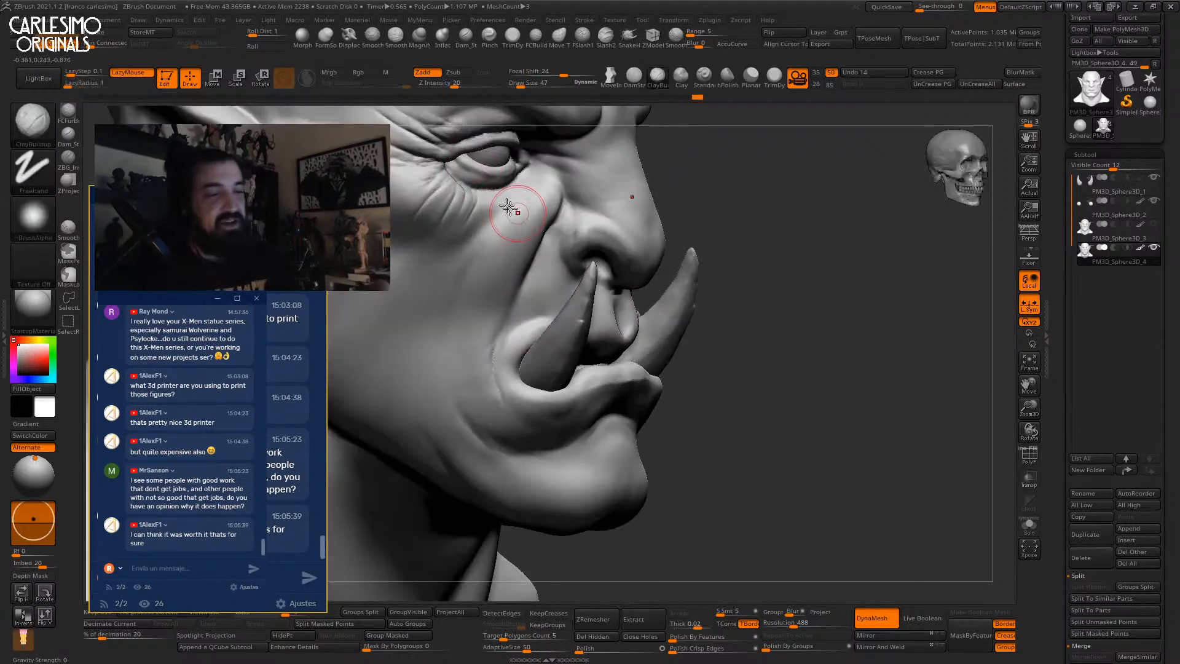
left_click(458, 85)
left_click(364, 73)
Build up clay on the cheek beside the tusk and smooth along the cheek surface.
mouse_move(495, 390)
right_mouse_down("ctrl")
mouse_move(541, 295)
mouse_move(625, 245)
mouse_move(738, 232)
mouse_move(652, 246)
mouse_move(664, 303)
mouse_move(676, 290)
mouse_move(682, 302)
mouse_move(548, 268)
mouse_move(505, 303)
mouse_move(516, 285)
right_mouse_up("ctrl")
right_click_drag(516, 285, 570, 238, "alt")
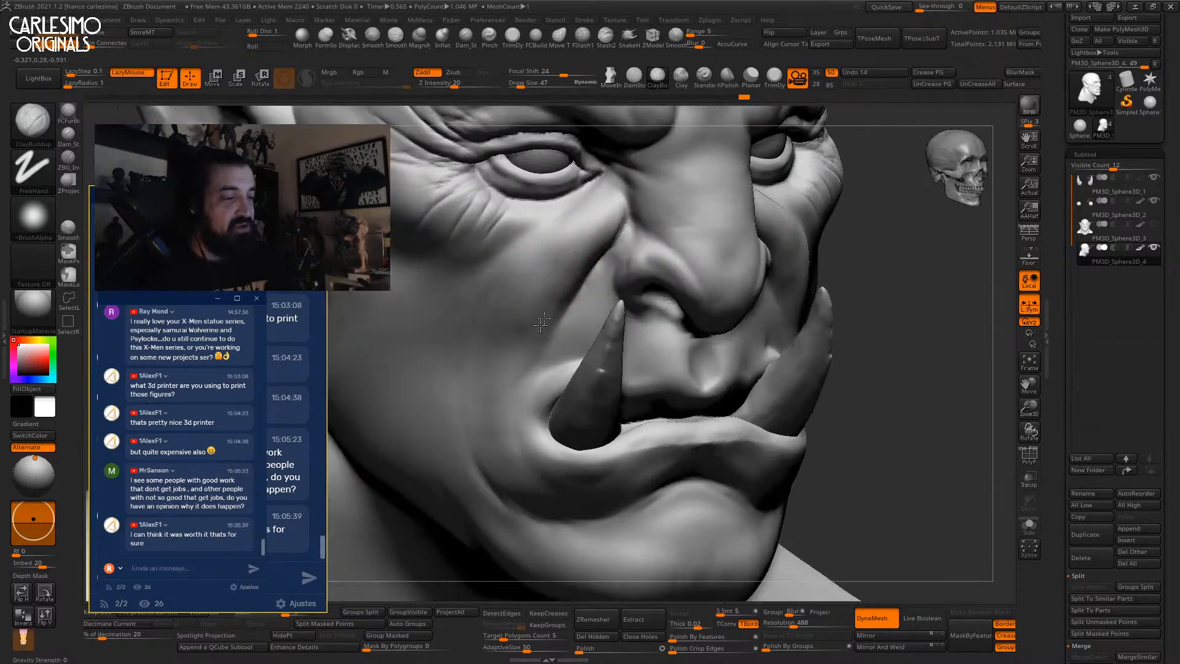
right_click_drag(563, 284, 566, 235)
mouse_move(516, 352)
right_mouse_down()
mouse_move(492, 344)
mouse_move(535, 313)
right_mouse_up()
left_click_drag(513, 307, 516, 370)
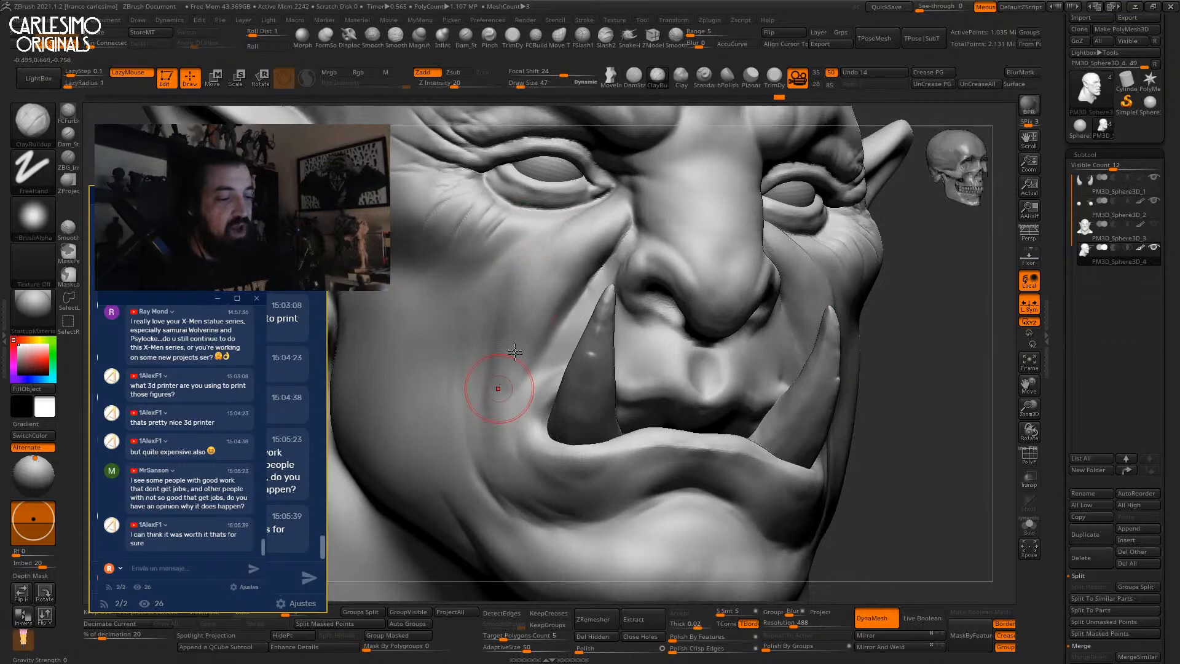
right_click_drag(515, 369, 495, 414)
key("shift")
mouse_move(489, 344)
right_mouse_down()
mouse_move(574, 271)
mouse_move(590, 328)
mouse_move(572, 387)
mouse_move(572, 303)
right_mouse_up()
mouse_move(571, 303)
left_mouse_down()
mouse_move(571, 430)
mouse_move(569, 415)
left_mouse_up()
Switch to DamStandard on the other side of the head and soften the carved cheek wrinkles.
right_click_drag(569, 414, 580, 276)
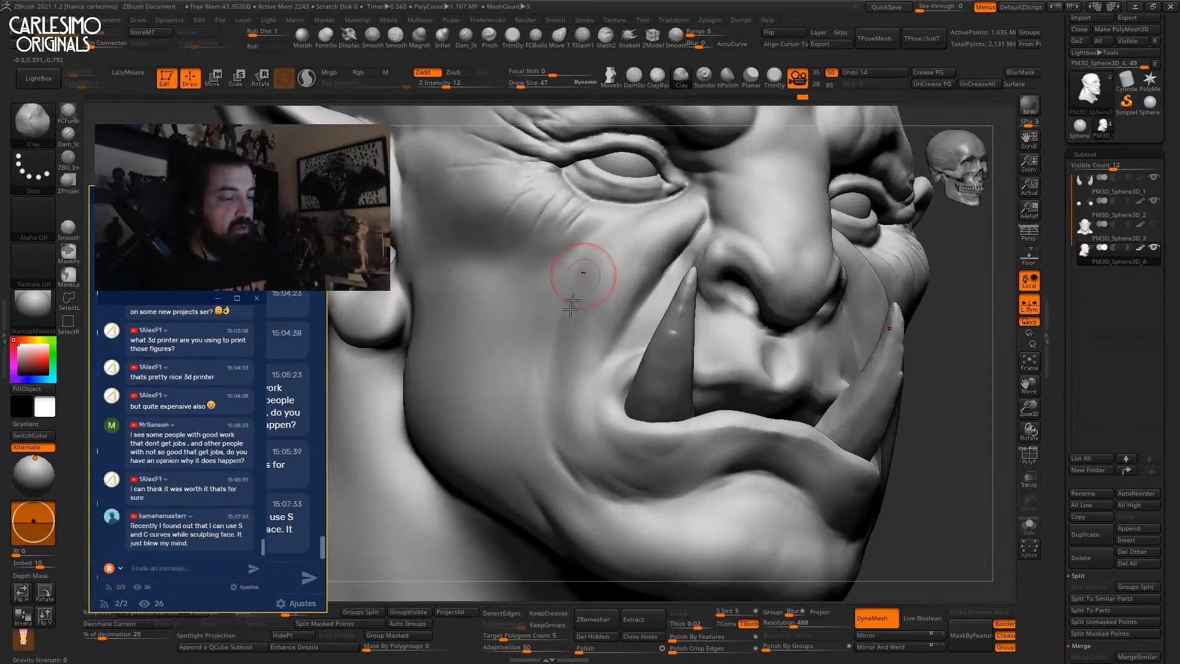
right_click_drag(780, 316, 599, 303)
mouse_move(897, 218)
right_mouse_down()
mouse_move(712, 186)
mouse_move(704, 220)
right_mouse_up()
key("b")
key("d")
key("s")
right_click_drag(734, 257, 657, 240)
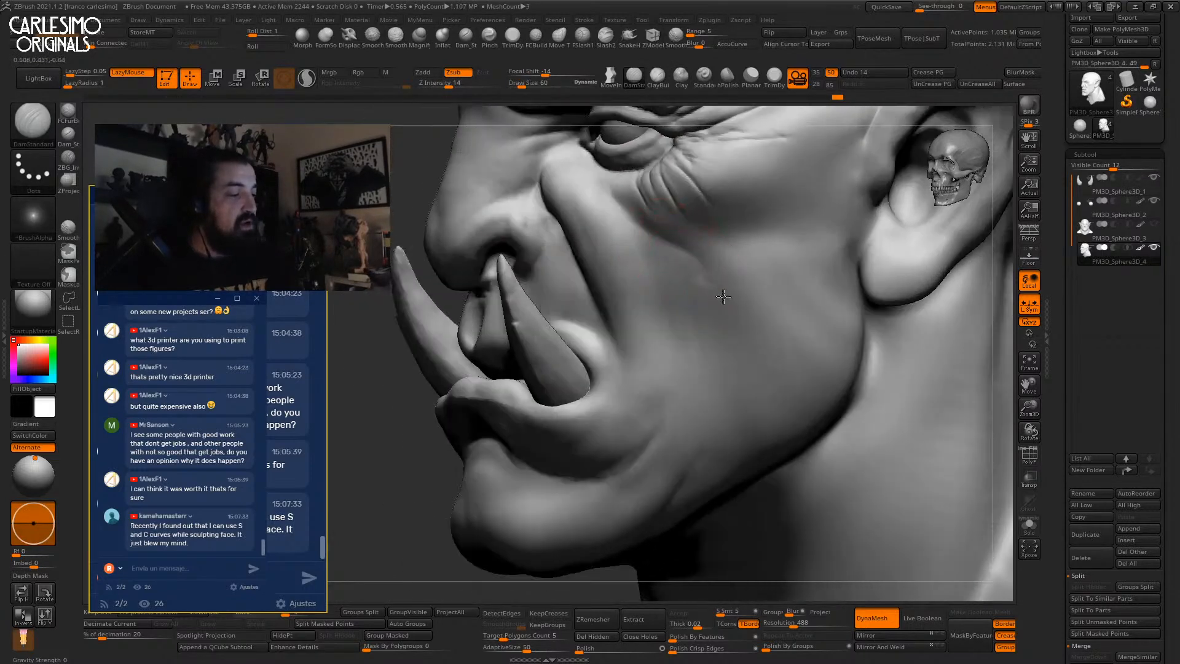
mouse_move(718, 290)
right_mouse_down()
mouse_move(646, 237)
mouse_move(663, 231)
right_mouse_up()
key("shift")
mouse_move(606, 288)
right_mouse_down()
mouse_move(694, 213)
mouse_move(577, 223)
right_mouse_up()
Smooth the wrinkles below the eye and across the cheek.
mouse_move(707, 200)
right_mouse_down()
mouse_move(652, 209)
mouse_move(698, 274)
mouse_move(701, 254)
mouse_move(716, 261)
right_mouse_up()
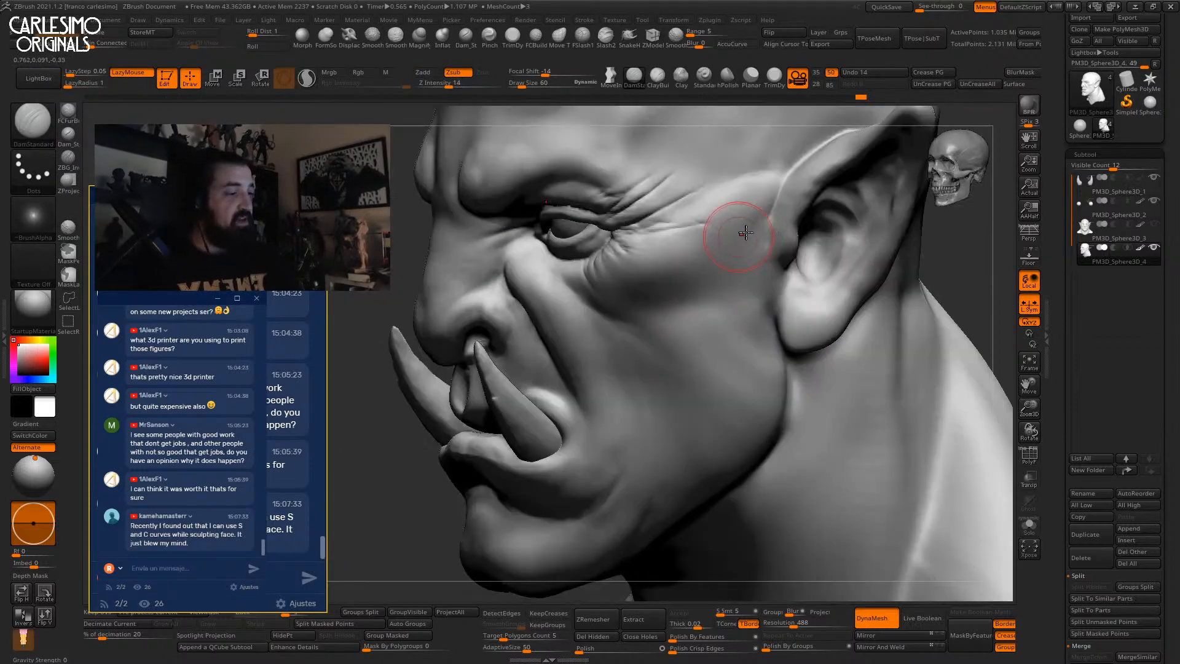
key("space")
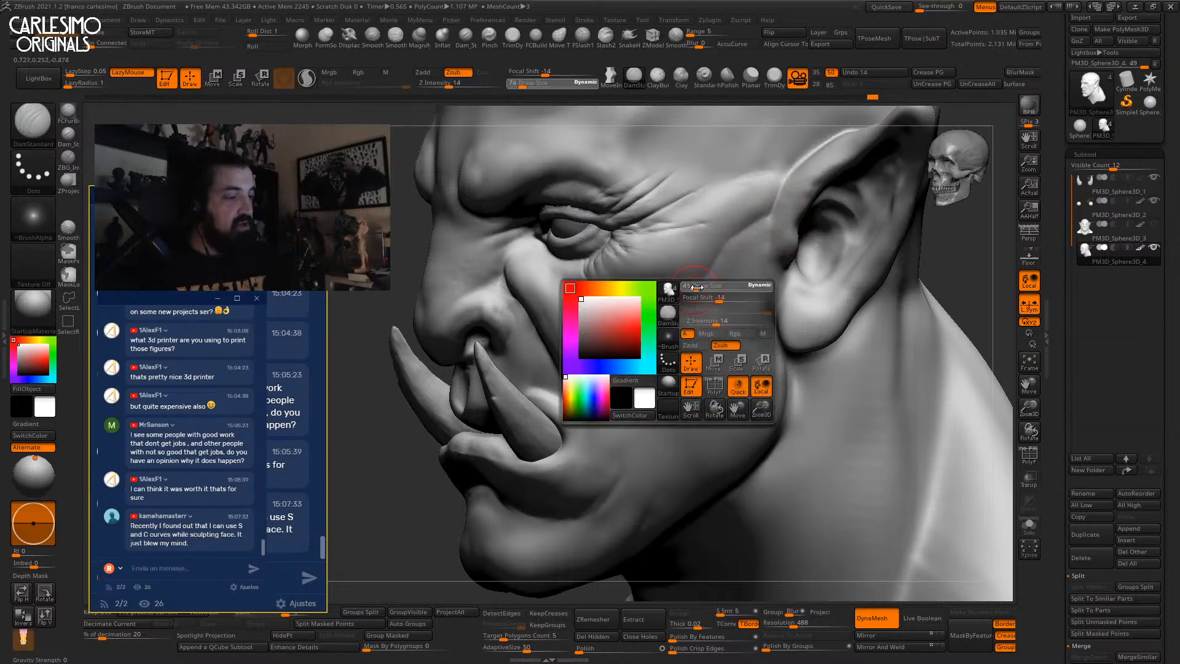
key("shift")
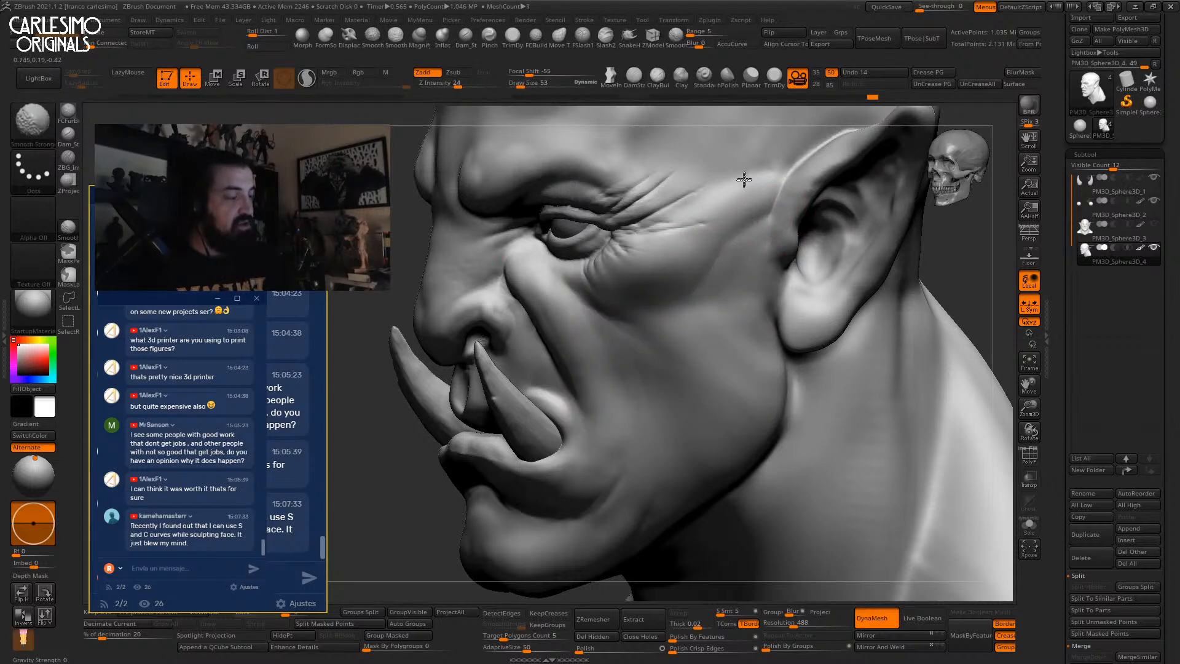
left_click_drag(749, 175, 725, 200, "shift")
right_click_drag(699, 275, 734, 238)
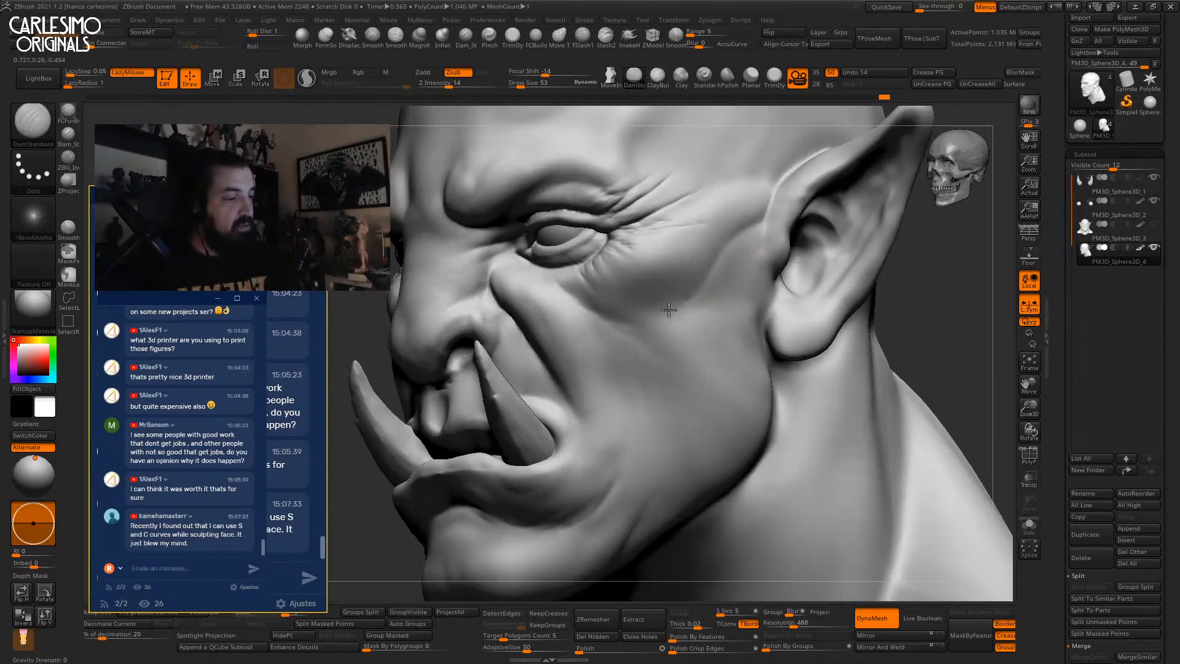
key("shift")
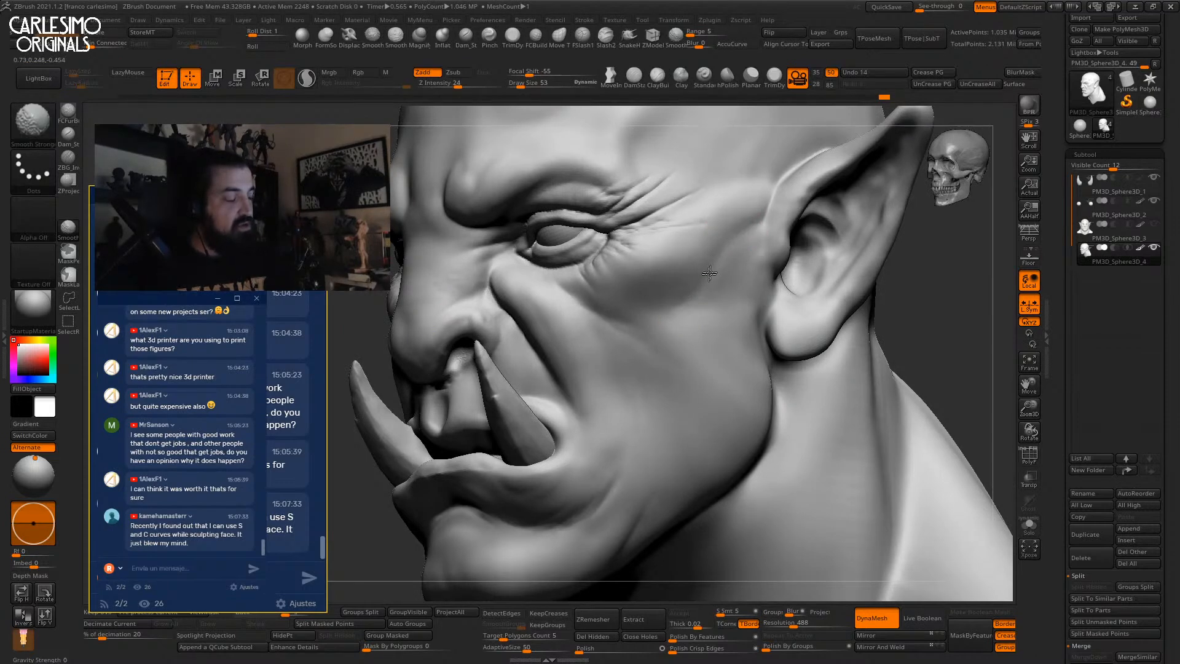
left_click_drag(737, 232, 757, 212, "shift")
right_click(688, 326)
mouse_move(777, 215)
right_mouse_down("alt")
mouse_move(691, 304)
mouse_move(695, 264)
mouse_move(760, 232)
mouse_move(766, 215)
mouse_move(686, 297)
mouse_move(724, 303)
mouse_move(615, 372)
right_mouse_up("alt")
Smooth the surface of the pointed ear.
mouse_move(653, 322)
right_mouse_down()
mouse_move(712, 256)
mouse_move(723, 260)
right_mouse_up()
left_click_drag(716, 260, 674, 274, "shift")
mouse_move(676, 272)
right_mouse_down()
mouse_move(690, 242)
mouse_move(657, 282)
right_mouse_up()
left_click_drag(657, 283, 628, 323, "shift")
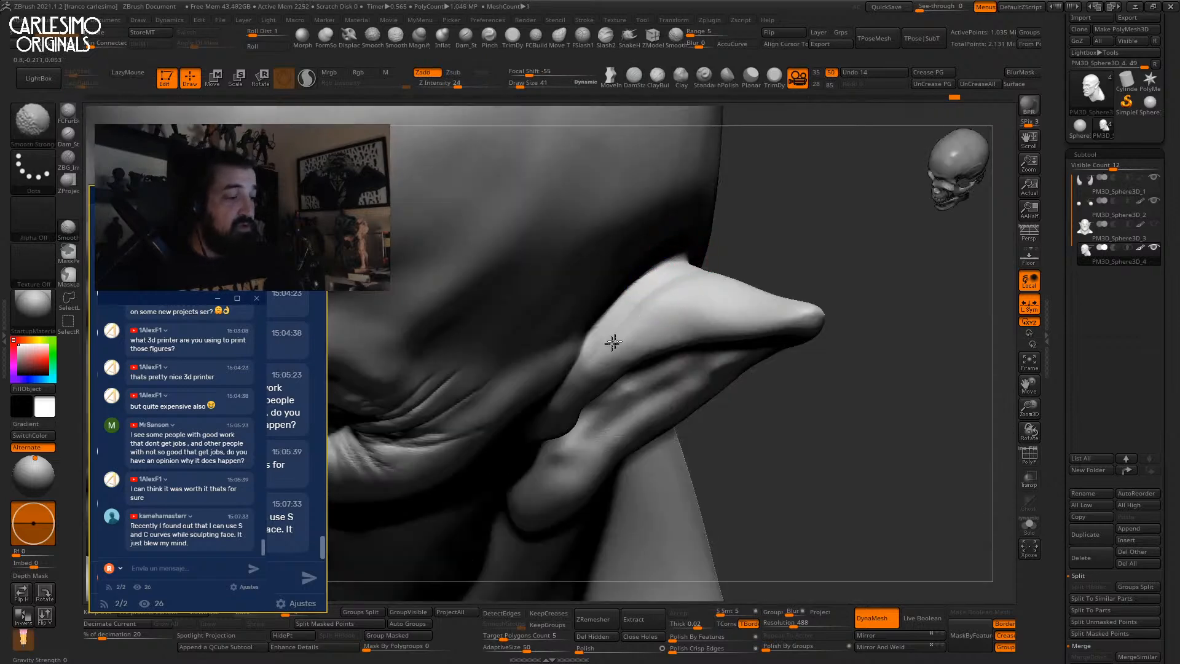
mouse_move(642, 307)
right_mouse_down("ctrl")
mouse_move(646, 274)
mouse_move(672, 274)
mouse_move(719, 242)
mouse_move(720, 254)
mouse_move(805, 264)
right_mouse_up("ctrl")
right_click_drag(619, 279, 617, 310, "ctrl")
right_click_drag(618, 310, 611, 282)
Pull the ear shape outward with the Move brush.
key("b")
key("m")
key("v")
right_click_drag(539, 296, 621, 255)
key("s")
left_click_drag(617, 258, 611, 272)
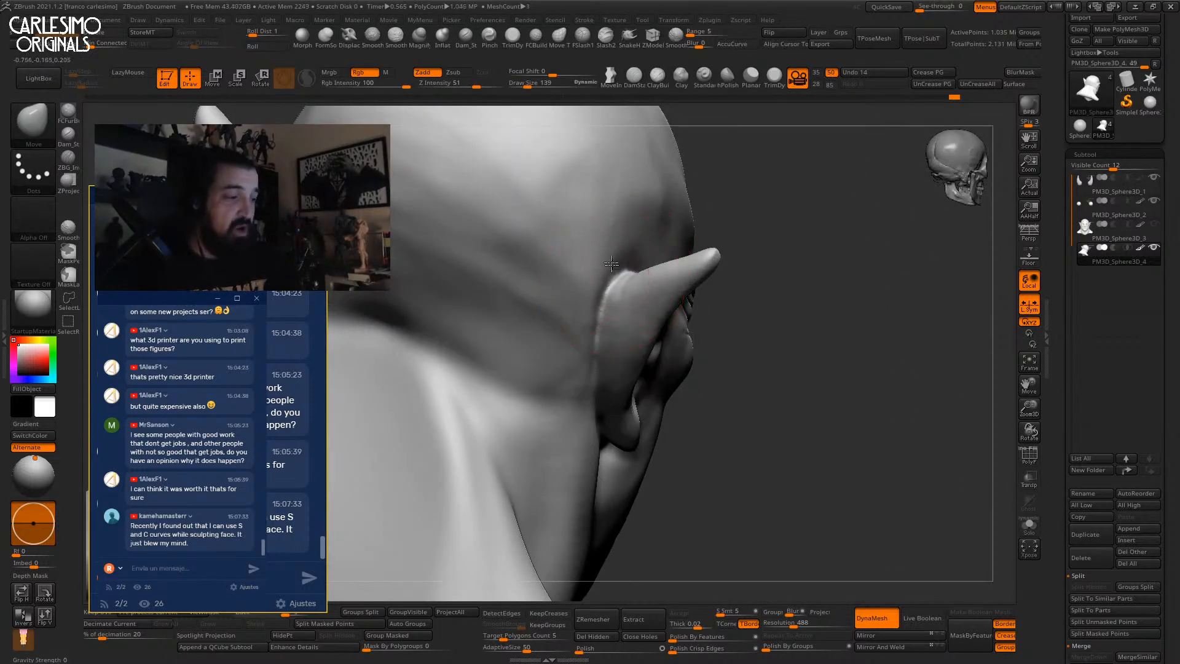
right_click_drag(612, 275, 607, 285)
left_click_drag(607, 285, 603, 280)
right_click_drag(604, 280, 556, 277)
mouse_move(614, 265)
right_mouse_down("ctrl")
mouse_move(621, 201)
mouse_move(668, 170)
right_mouse_up("ctrl")
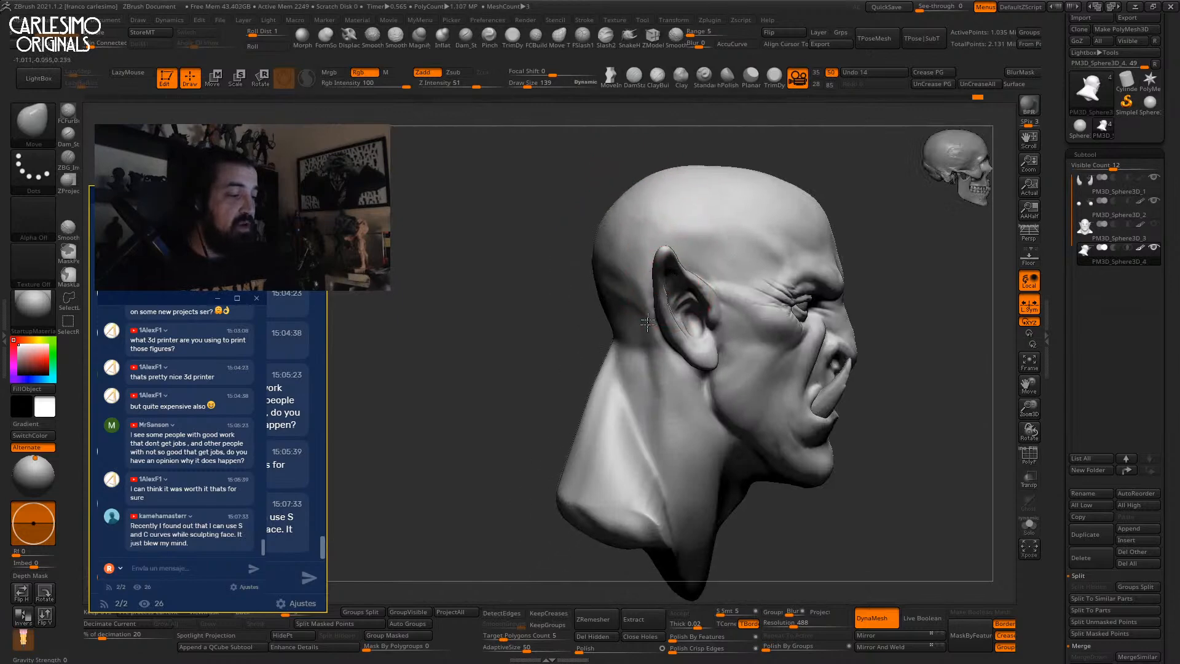
right_click_drag(654, 298, 658, 329, "ctrl")
Work Clay over the back of the head from a three-quarter back view.
key("b")
key("c")
key("l")
key("space")
mouse_move(571, 319)
right_mouse_down()
mouse_move(621, 333)
mouse_move(602, 280)
mouse_move(617, 309)
mouse_move(649, 318)
mouse_move(626, 309)
right_mouse_up()
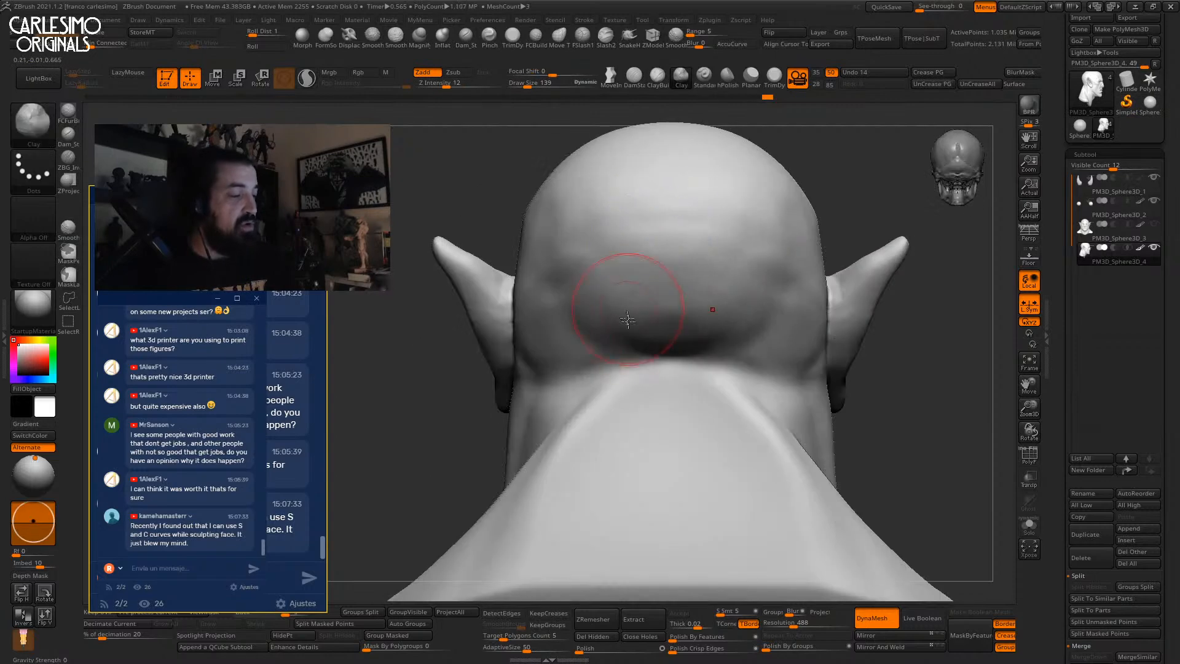
mouse_move(606, 246)
right_mouse_down()
mouse_move(647, 240)
mouse_move(645, 201)
mouse_move(619, 242)
mouse_move(650, 266)
right_mouse_up()
Nudge the ear outward with an enlarged Move brush, then reduce the brush size.
key("b")
key("m")
key("v")
key("space")
key("bracketright")
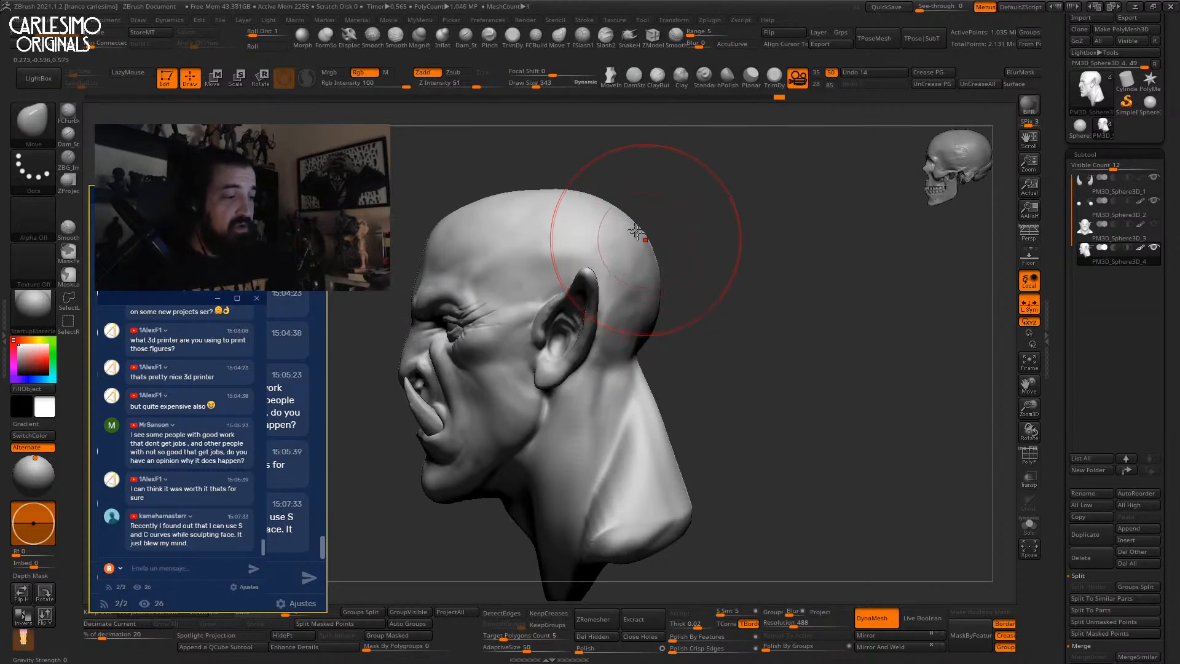
key("space")
left_click(656, 286)
right_click_drag(653, 255, 684, 271)
key("space")
left_click(685, 274)
left_click_drag(701, 282, 694, 266)
mouse_move(685, 264)
right_mouse_down("alt")
mouse_move(670, 239)
mouse_move(677, 263)
mouse_move(731, 162)
right_mouse_up("alt")
key("space")
key("space")
left_click(679, 266)
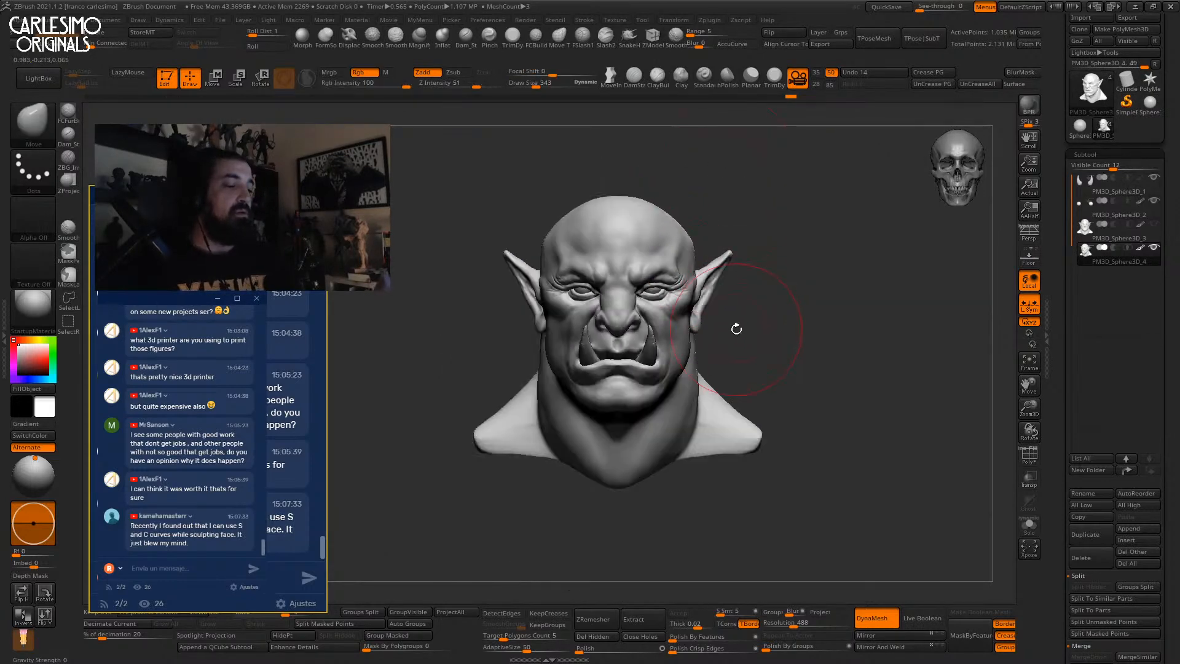
Move the Light Placement to brighten the head from the front and shrink the brush.
left_click_drag(37, 461, 33, 467)
right_click_drag(713, 263, 711, 287, "ctrl")
mouse_move(686, 284)
right_mouse_down()
mouse_move(707, 293)
mouse_move(685, 269)
right_mouse_up()
key("space")
right_click_drag(697, 252, 702, 269, "ctrl")
key("space")
left_click_drag(702, 270, 704, 269)
Nudge and smooth both ears symmetrically.
right_click_drag(704, 269, 716, 277)
left_click_drag(702, 266, 698, 261)
right_click_drag(715, 262, 702, 263)
left_click_drag(703, 261, 705, 251)
right_click_drag(706, 250, 708, 261)
key("space")
left_click_drag(708, 263, 705, 263)
mouse_move(731, 255)
right_mouse_down()
mouse_move(690, 262)
mouse_move(690, 297)
mouse_move(716, 270)
right_mouse_up()
Sculpt a crease along the inner ear rim with a small Clay brush.
key("b")
key("c")
key("b")
key("space")
left_click_drag(721, 280, 713, 281)
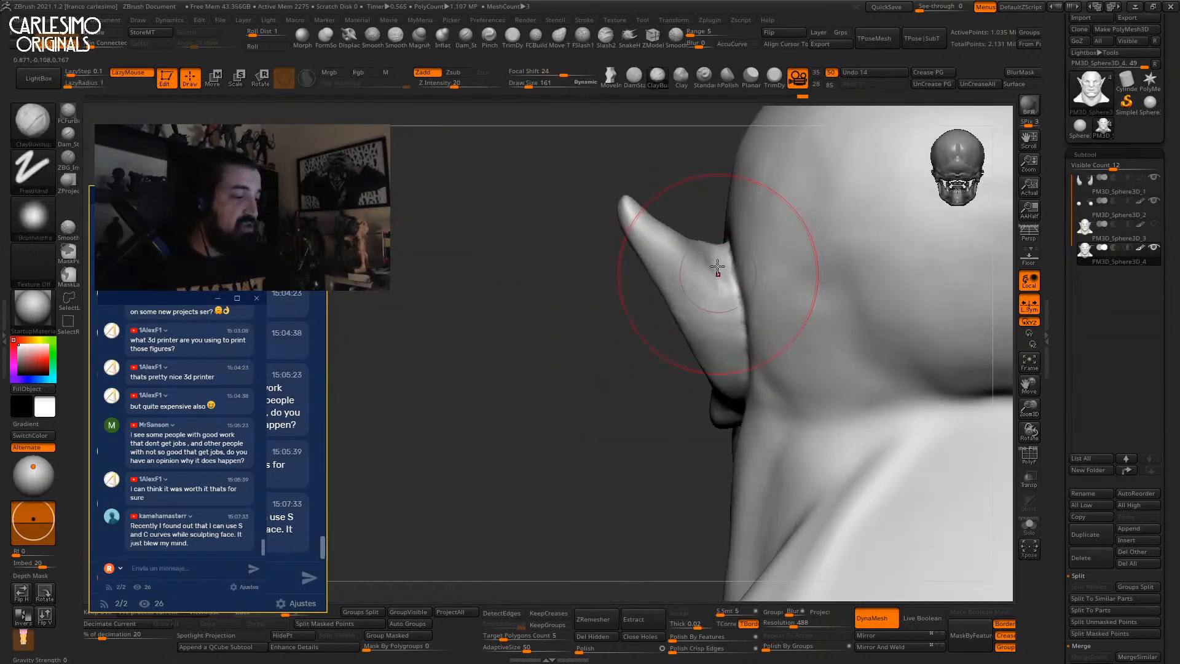
mouse_move(716, 286)
right_mouse_down()
mouse_move(722, 265)
mouse_move(707, 271)
right_mouse_up()
key("b")
key("c")
key("l")
left_click_drag(718, 311, 723, 274)
right_click_drag(699, 252, 706, 284)
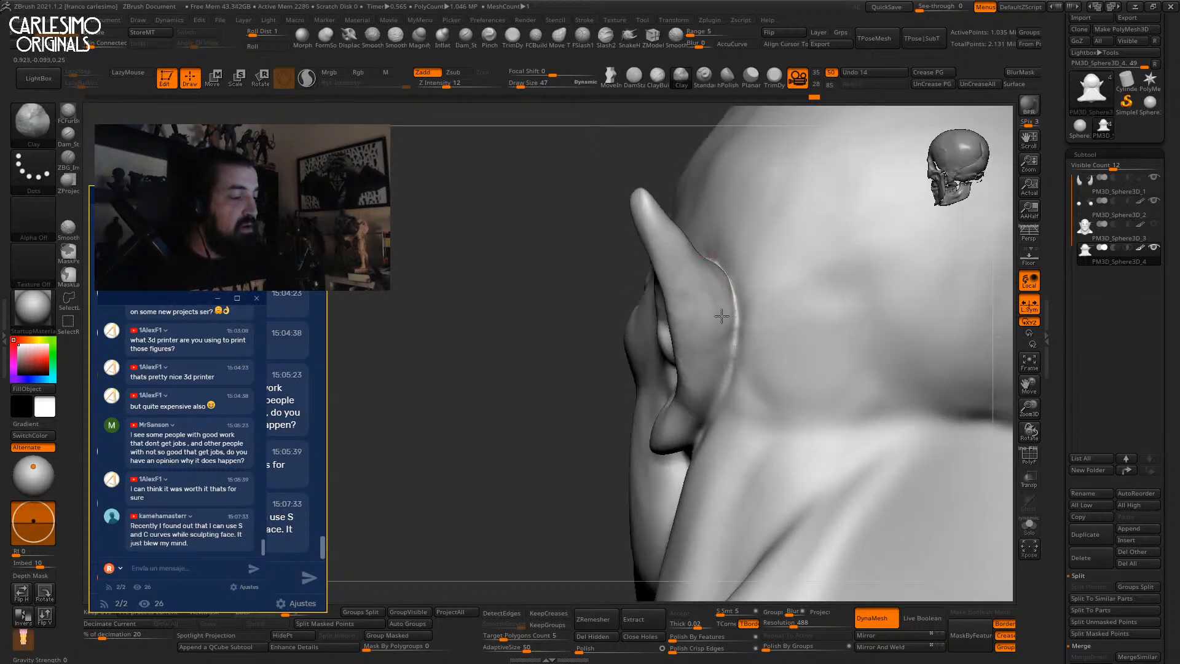
mouse_move(724, 352)
right_mouse_down()
mouse_move(780, 359)
mouse_move(676, 282)
mouse_move(707, 289)
right_mouse_up()
Shape the inner ear folds with light, smaller strokes.
left_click_drag(669, 292, 672, 320)
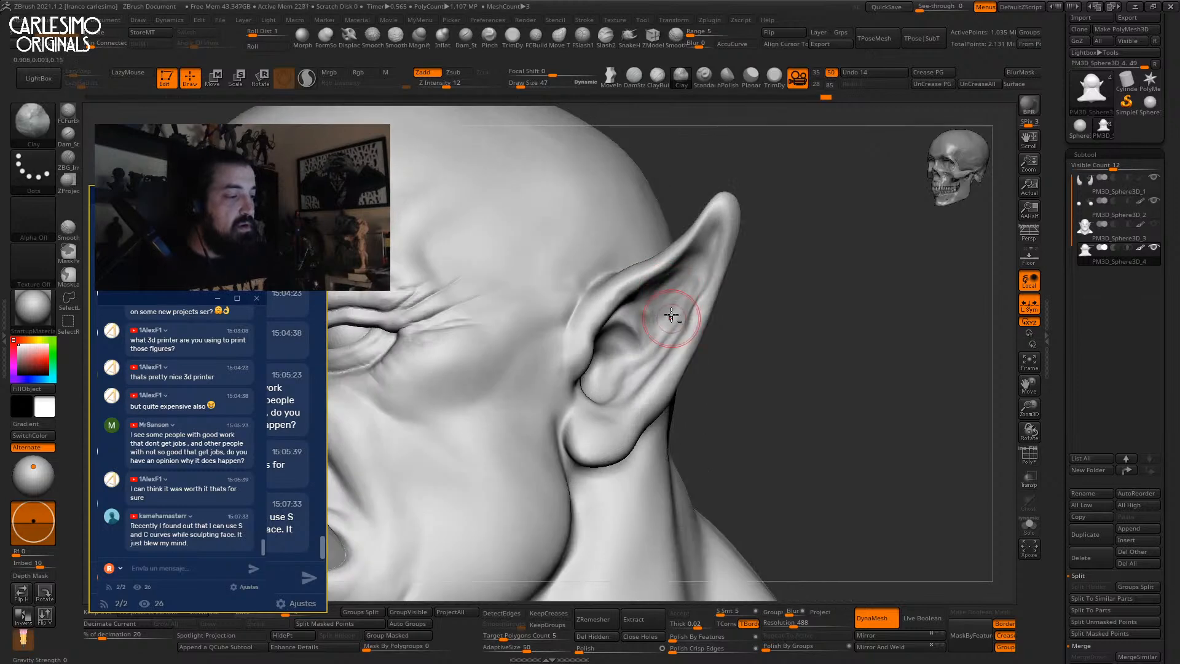
right_click_drag(672, 320, 660, 310)
key("space")
left_click_drag(661, 311, 666, 309)
mouse_move(668, 284)
right_mouse_down()
mouse_move(692, 263)
mouse_move(658, 287)
right_mouse_up()
left_click_drag(649, 322, 659, 295)
right_click_drag(659, 295, 681, 246)
Switch to ClayBuildup and orbit around the ear to review it from several angles.
key("b")
key("c")
key("b")
key("space")
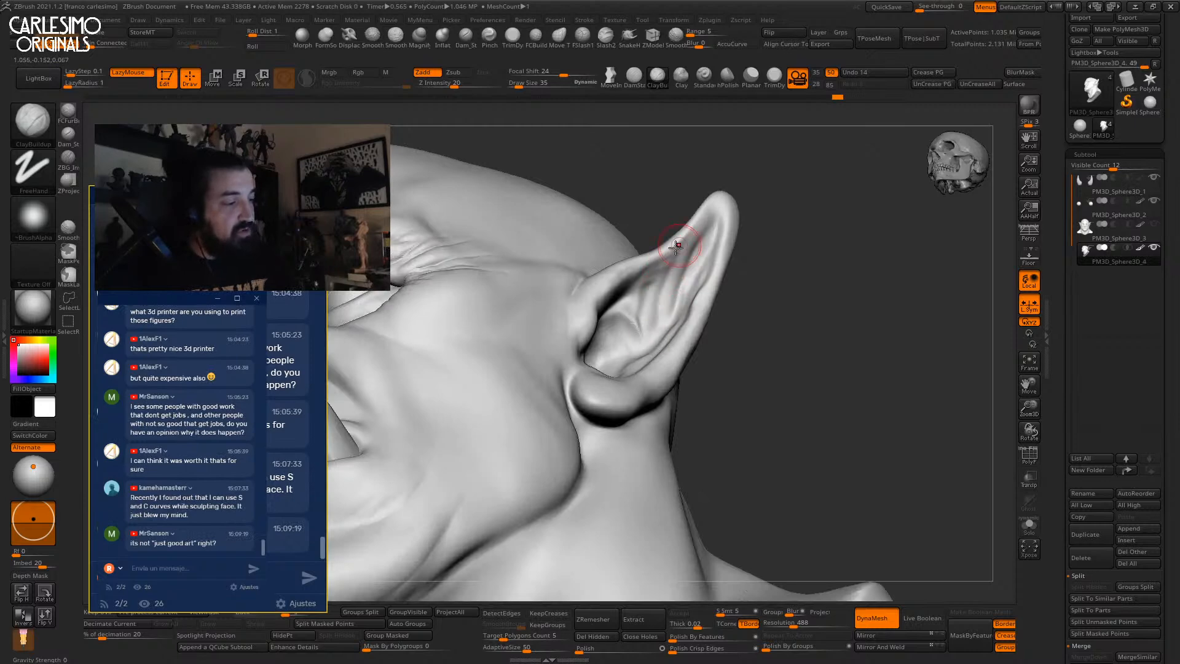
right_click_drag(653, 332, 652, 269)
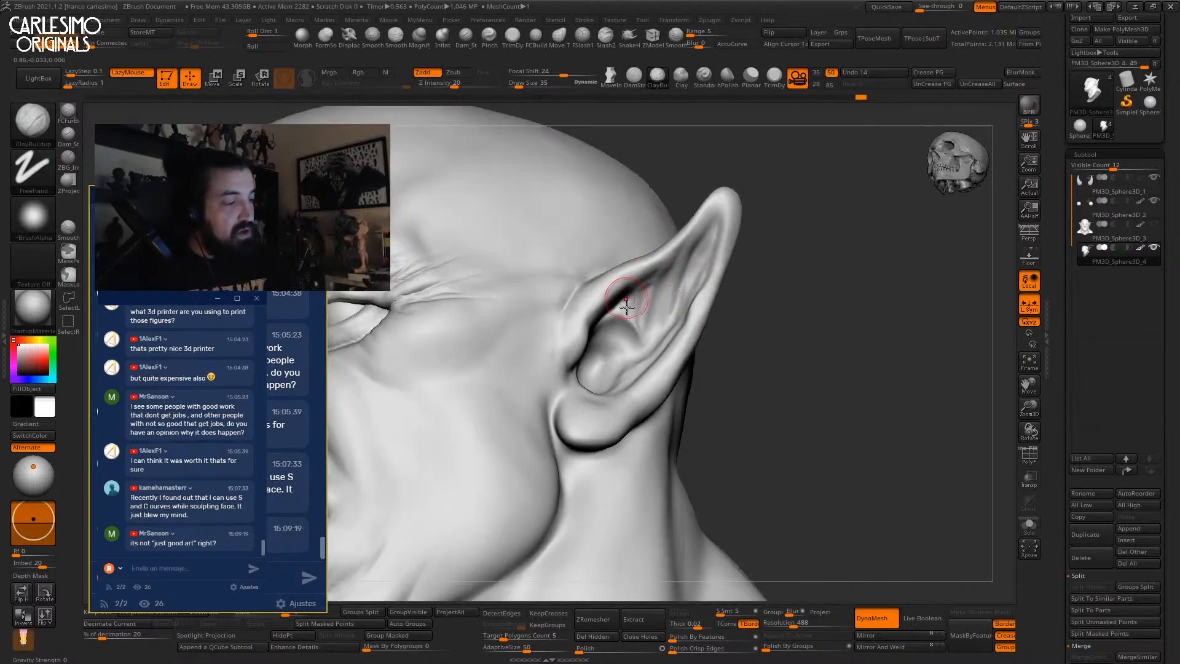
mouse_move(626, 357)
right_mouse_down()
mouse_move(637, 361)
mouse_move(622, 342)
mouse_move(580, 376)
mouse_move(648, 302)
mouse_move(703, 322)
mouse_move(618, 288)
mouse_move(643, 319)
right_mouse_up()
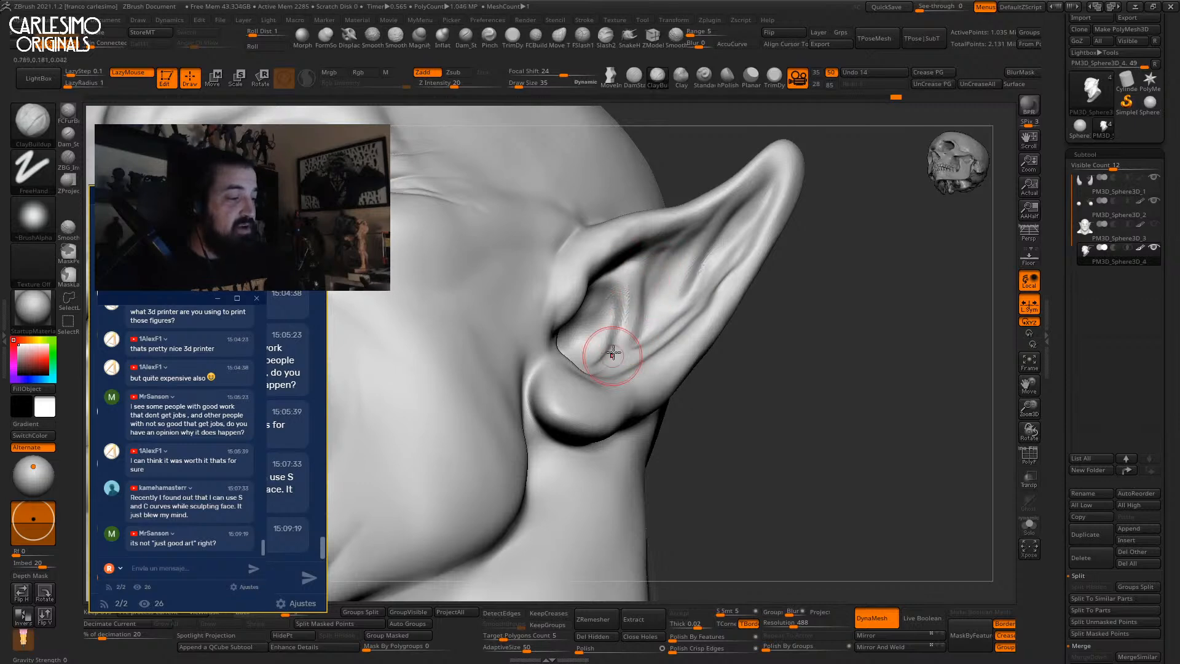
right_click_drag(624, 344, 629, 304)
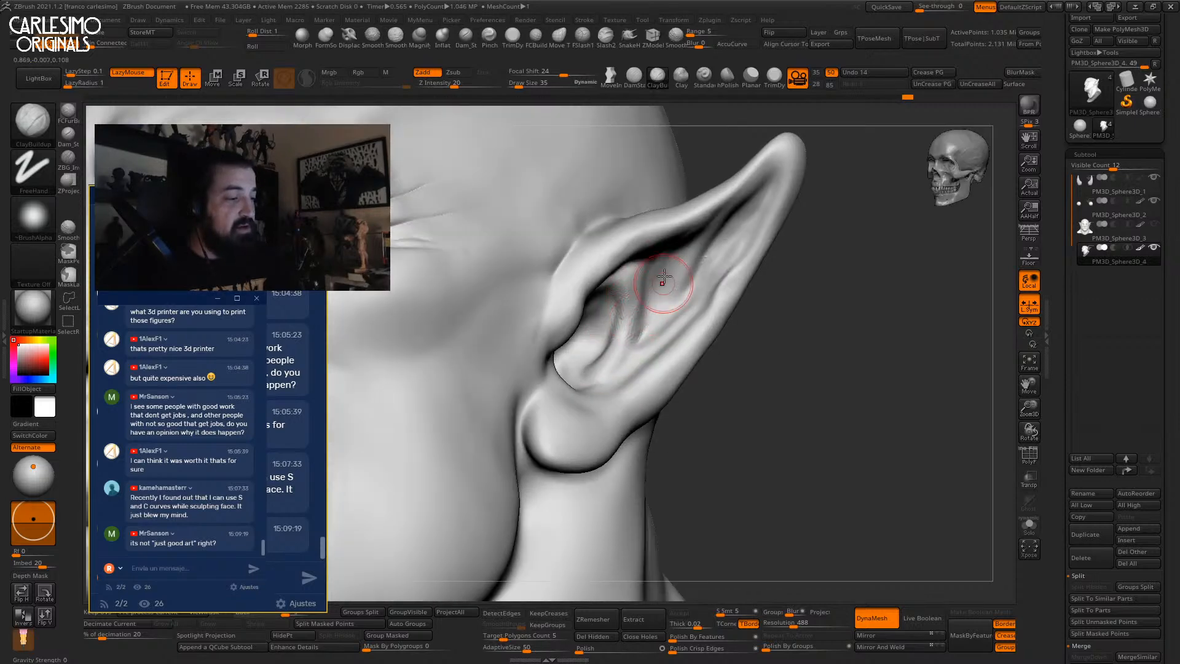
mouse_move(730, 244)
right_mouse_down()
mouse_move(748, 211)
mouse_move(718, 277)
right_mouse_up()
mouse_move(717, 276)
right_mouse_down("ctrl")
mouse_move(714, 253)
mouse_move(676, 271)
mouse_move(675, 299)
right_mouse_up("ctrl")
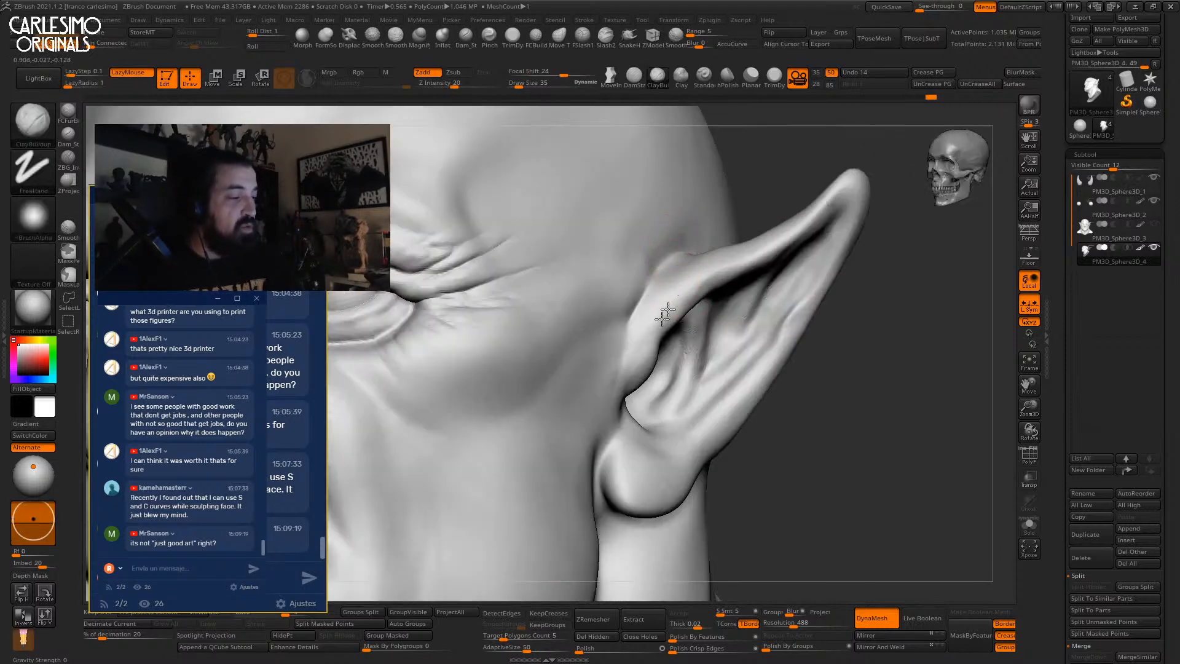
right_click_drag(644, 362, 651, 289)
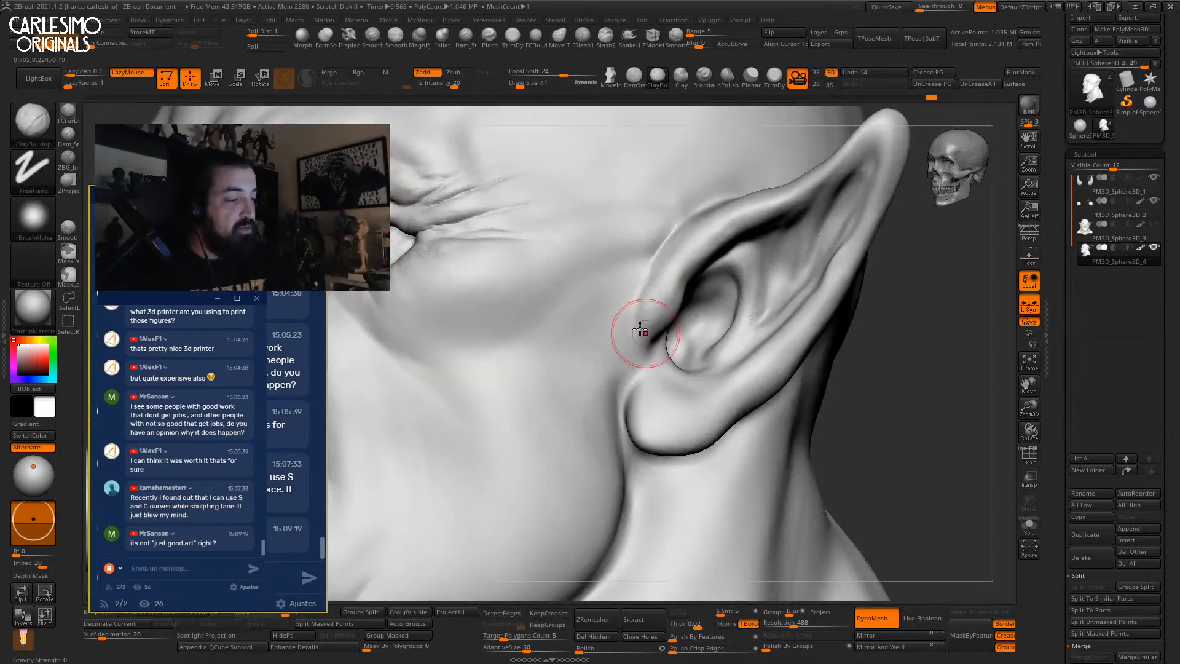
right_click_drag(645, 334, 638, 343)
mouse_move(650, 302)
right_mouse_down()
mouse_move(640, 315)
mouse_move(756, 297)
mouse_move(707, 295)
mouse_move(659, 315)
mouse_move(625, 308)
right_mouse_up()
right_click_drag(660, 343, 582, 308)
Mask the area around the right eye, after undoing trial masks on the forehead and cheek.
key("shift")
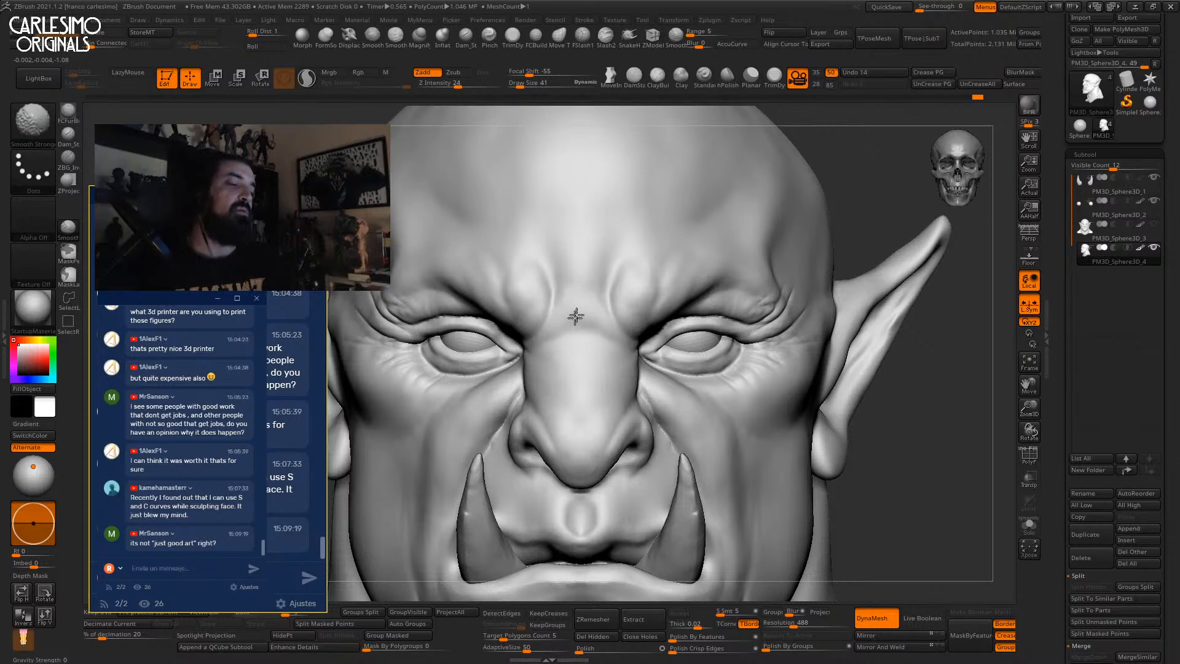
mouse_move(626, 200)
right_mouse_down("ctrl")
mouse_move(653, 345)
mouse_move(684, 295)
mouse_move(688, 344)
right_mouse_up("ctrl")
right_click_drag(688, 344, 644, 352)
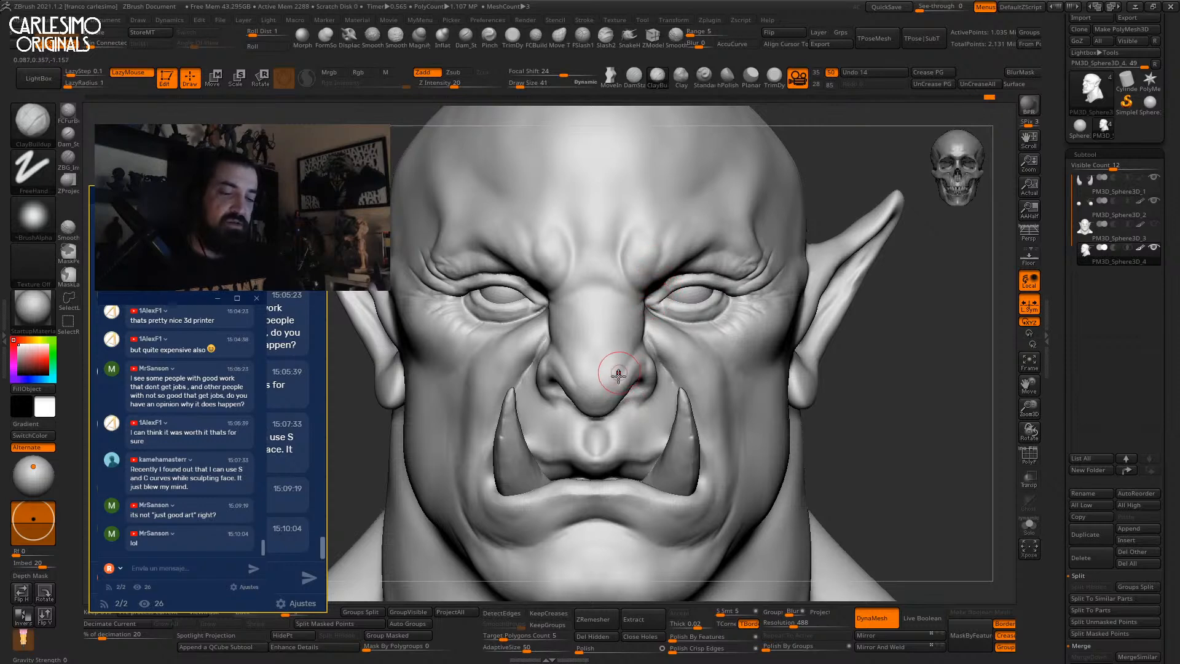
mouse_move(658, 303)
right_mouse_down("alt")
mouse_move(717, 243)
mouse_move(700, 212)
right_mouse_up("alt")
mouse_move(701, 209)
left_mouse_down("ctrl")
mouse_move(626, 245)
mouse_move(641, 478)
mouse_move(545, 484)
left_mouse_up("ctrl")
key("ctrl+z")
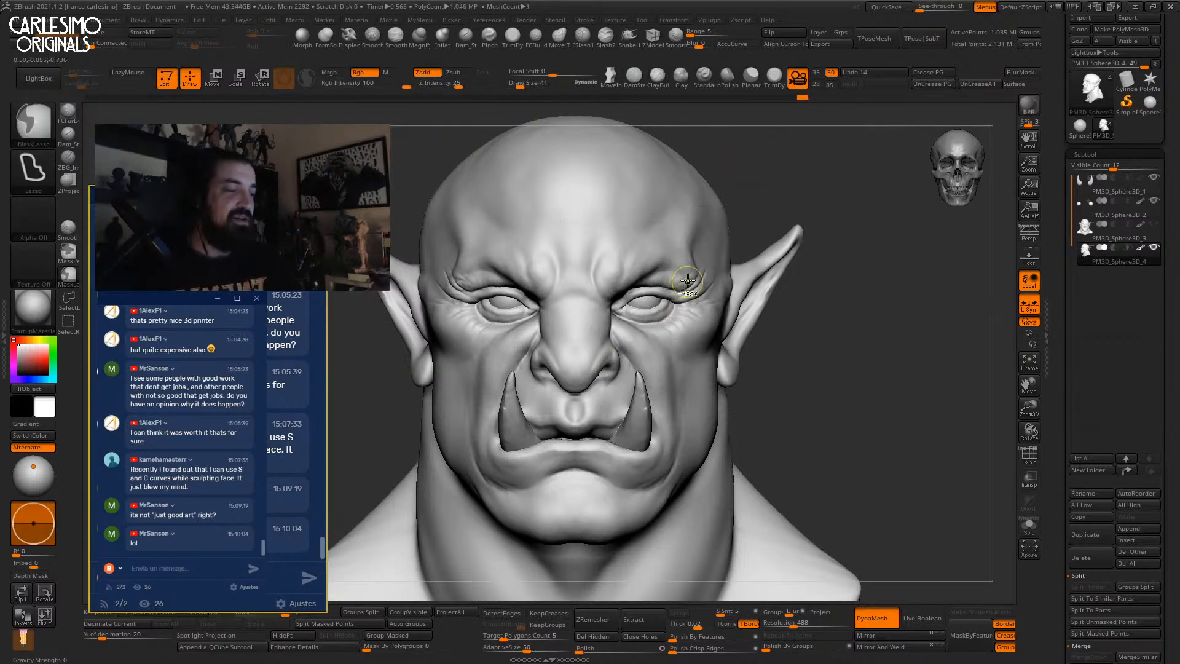
mouse_move(629, 278)
left_mouse_down("ctrl")
mouse_move(691, 368)
mouse_move(621, 463)
mouse_move(579, 455)
left_mouse_up("ctrl")
key("ctrl+z")
mouse_move(692, 281)
left_mouse_down("ctrl")
mouse_move(651, 279)
mouse_move(672, 342)
left_mouse_up("ctrl")
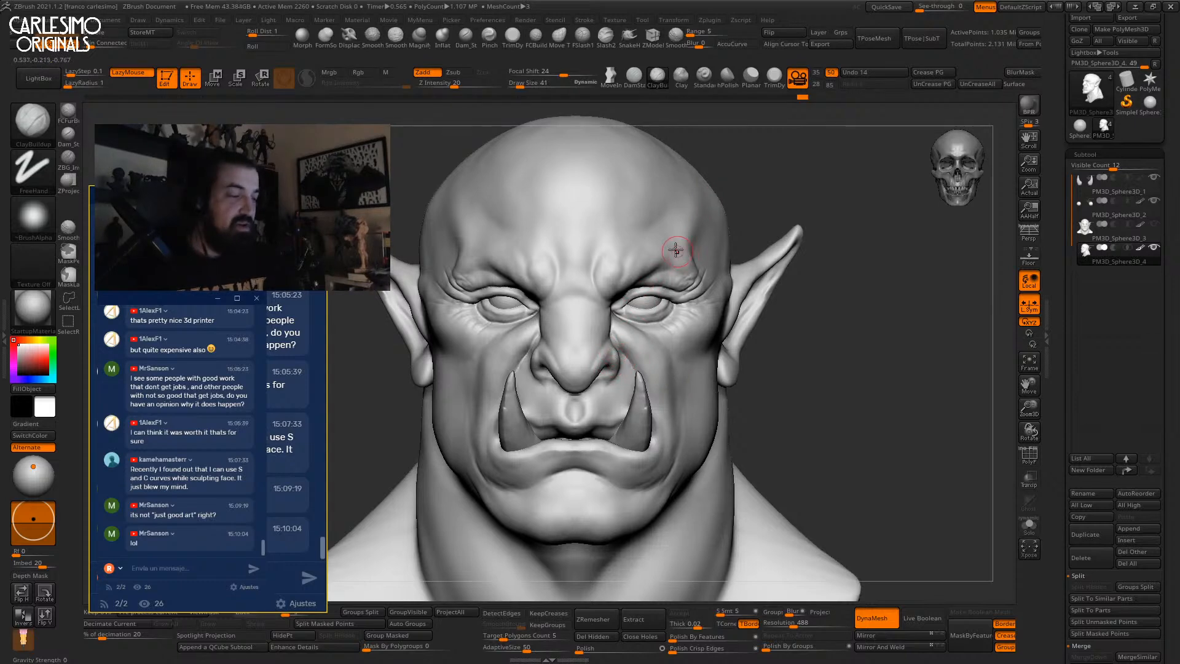
Deepen and lengthen the brow crease above the eye, checking three-quarter and front views.
right_click_drag(664, 255, 695, 225, "ctrl")
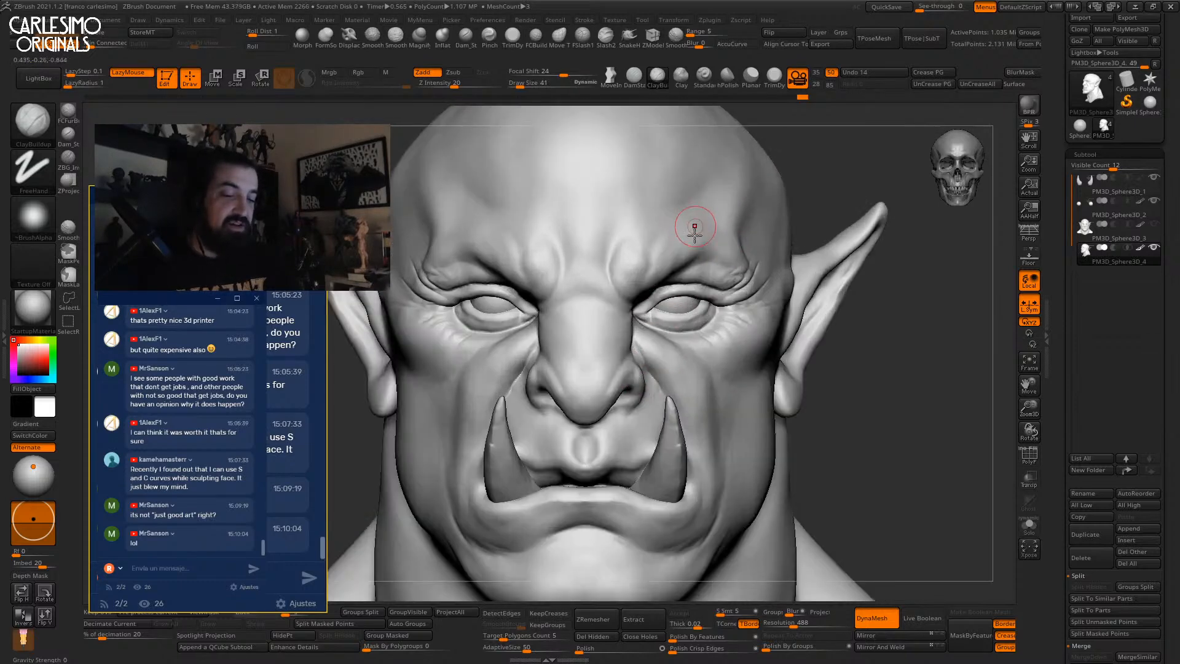
right_click_drag(675, 268, 605, 255)
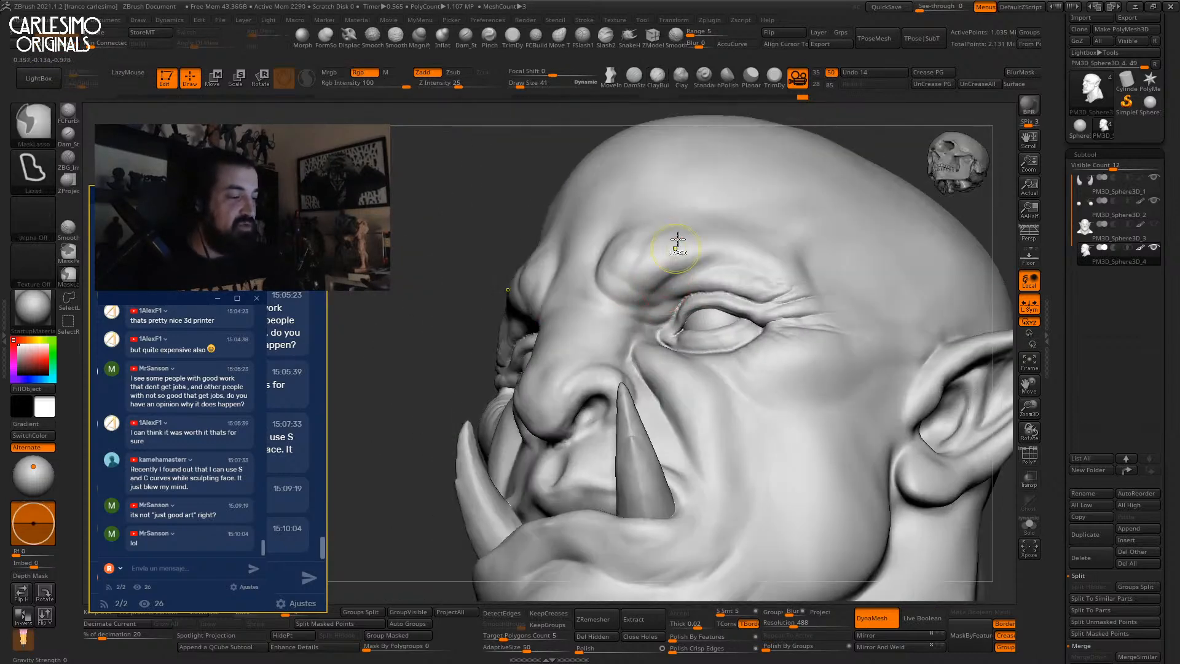
left_click_drag(681, 277, 642, 300)
right_click_drag(644, 293, 690, 262)
left_click_drag(698, 245, 646, 292)
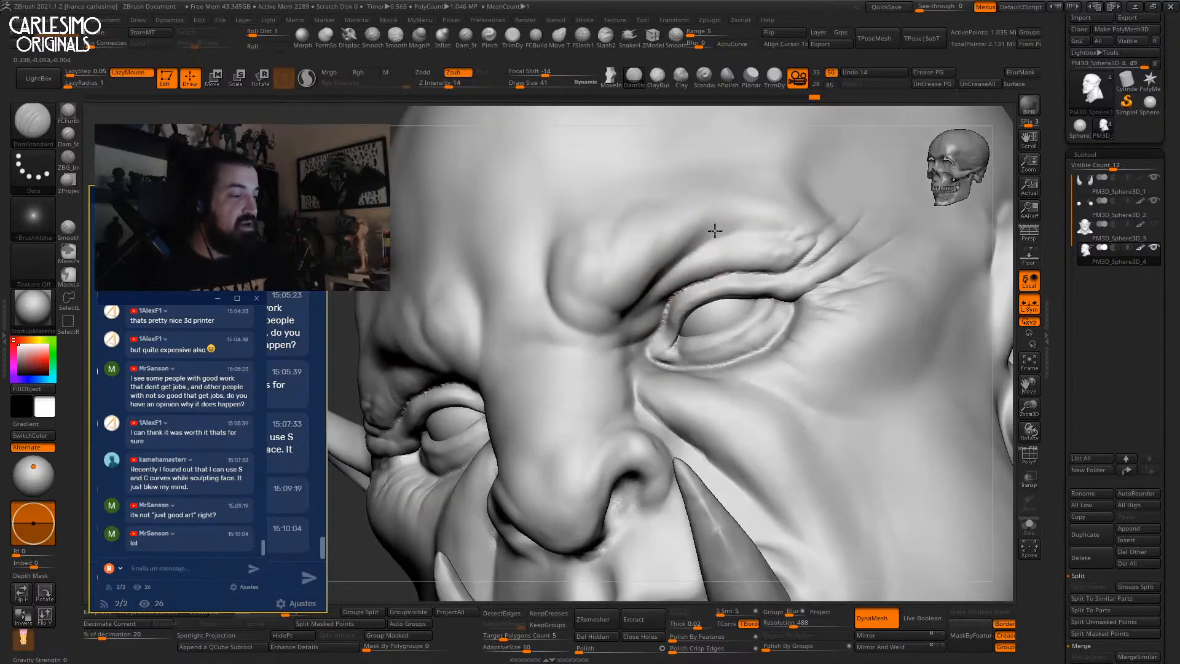
left_click_drag(716, 236, 762, 228)
mouse_move(774, 233)
right_mouse_down()
mouse_move(788, 237)
mouse_move(748, 163)
mouse_move(755, 242)
mouse_move(778, 203)
mouse_move(851, 198)
right_mouse_up()
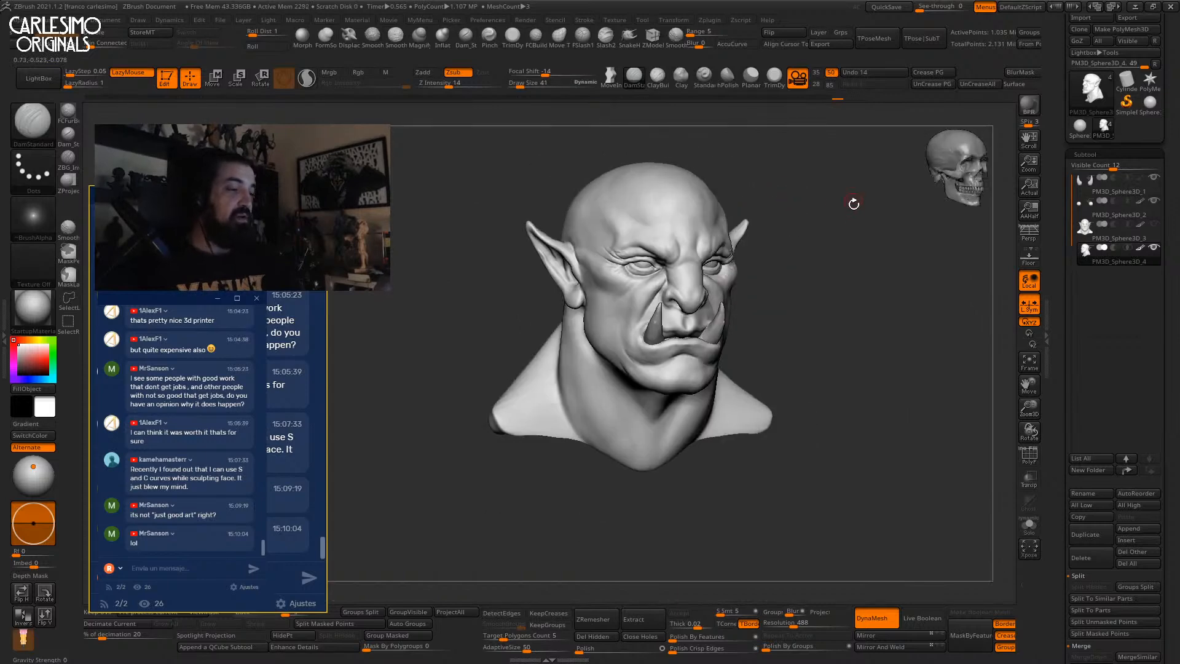
mouse_move(782, 245)
right_mouse_down()
mouse_move(691, 314)
mouse_move(676, 272)
mouse_move(717, 264)
right_mouse_up()
right_click_drag(643, 276, 654, 120)
Select the Displace brush with Alpha 37.
left_click(348, 37)
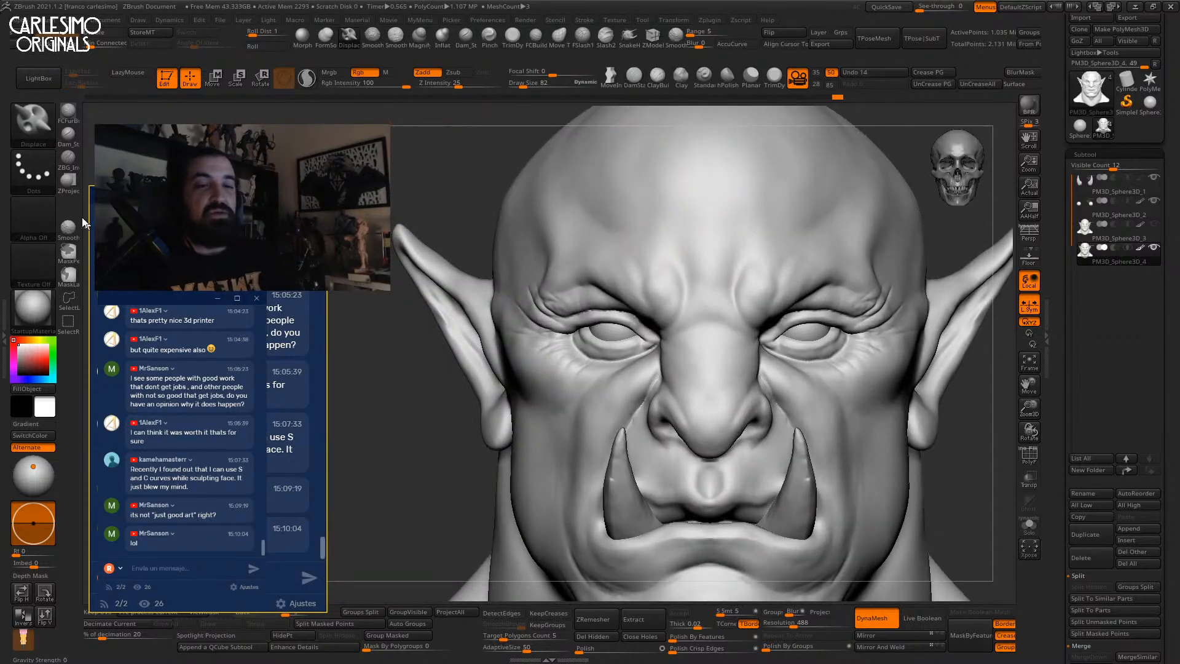
left_click(33, 216)
left_click_drag(253, 224, 359, 217)
left_click(143, 343)
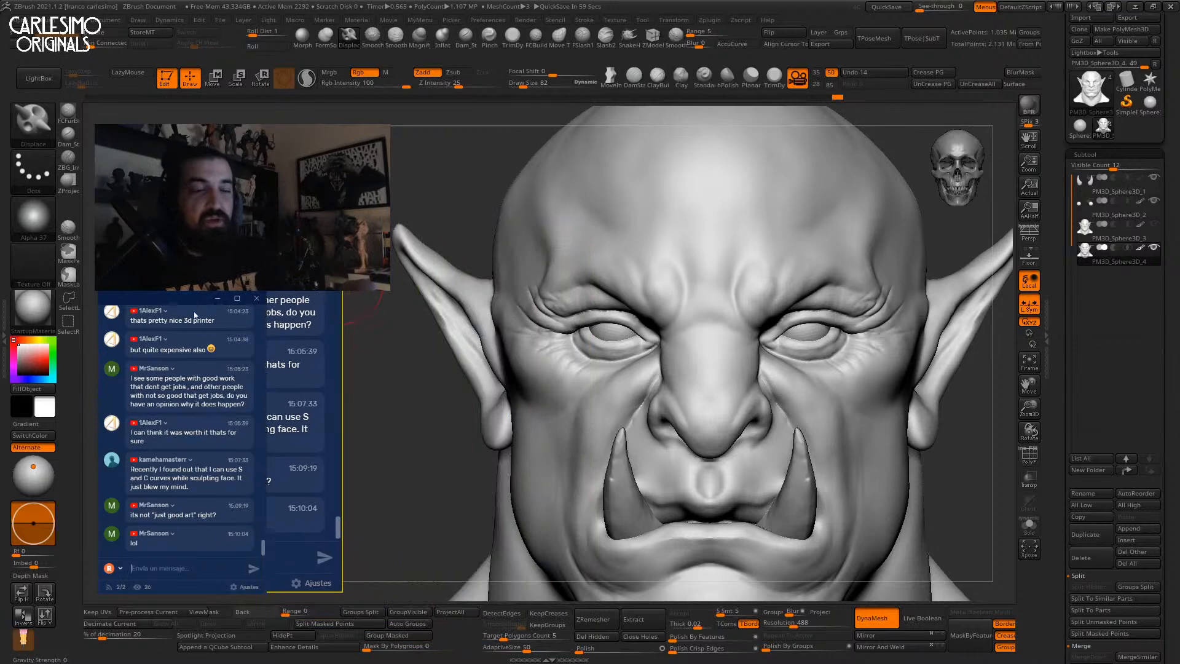
right_click_drag(789, 242, 627, 228, "alt")
Turn off Rgb, set Z Intensity to 6, and size the brush to 118, then 91.
left_click(365, 73)
left_click(437, 84)
right_click_drag(715, 304, 717, 316, "ctrl")
key("space")
left_click(718, 317)
mouse_move(821, 335)
right_mouse_down()
mouse_move(717, 321)
mouse_move(743, 303)
mouse_move(746, 318)
mouse_move(706, 263)
mouse_move(584, 264)
mouse_move(658, 276)
mouse_move(737, 233)
mouse_move(729, 270)
mouse_move(756, 319)
mouse_move(763, 197)
mouse_move(879, 341)
mouse_move(768, 251)
mouse_move(714, 289)
mouse_move(758, 302)
mouse_move(763, 279)
mouse_move(758, 297)
mouse_move(784, 279)
mouse_move(783, 294)
mouse_move(740, 294)
mouse_move(790, 274)
mouse_move(765, 300)
mouse_move(814, 197)
mouse_move(765, 264)
right_mouse_up()
key("space")
left_click(734, 316)
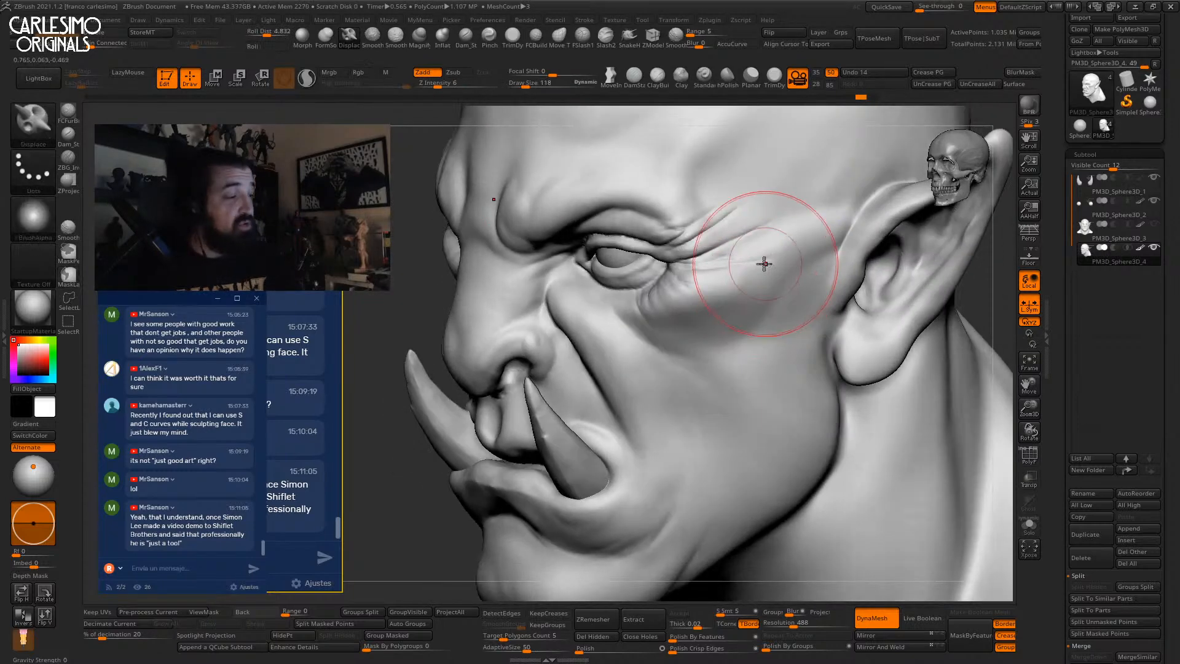
Shrink the brush to 82 and switch to the Move brush.
right_click_drag(823, 239, 827, 237)
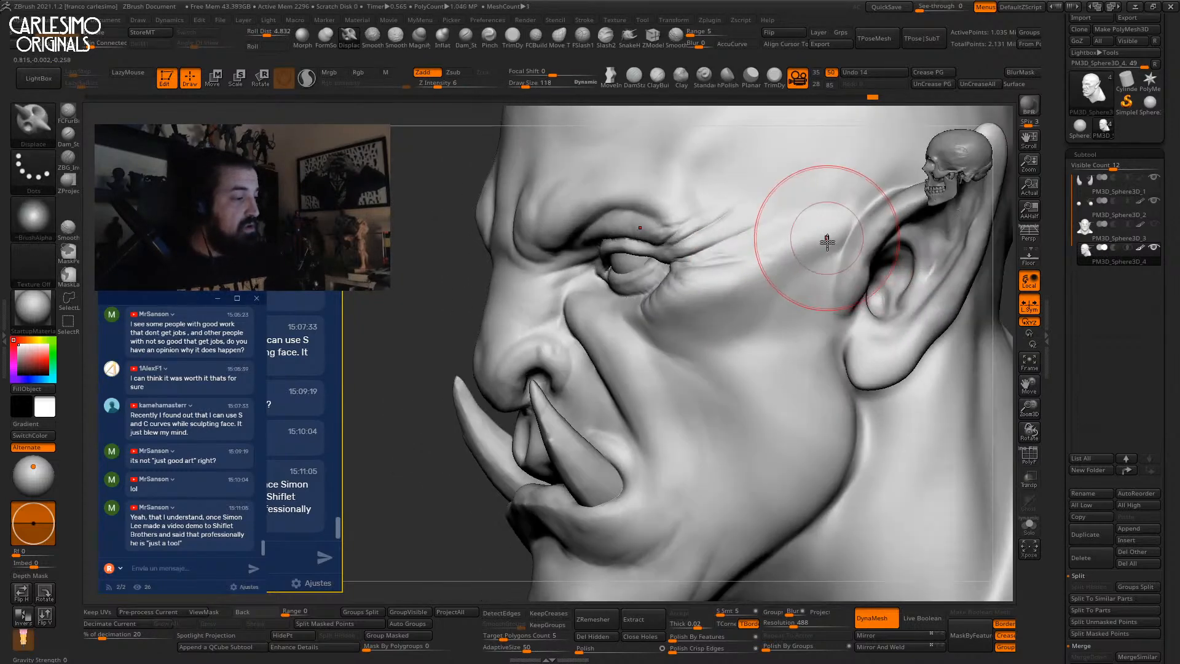
key("space")
left_click(843, 240)
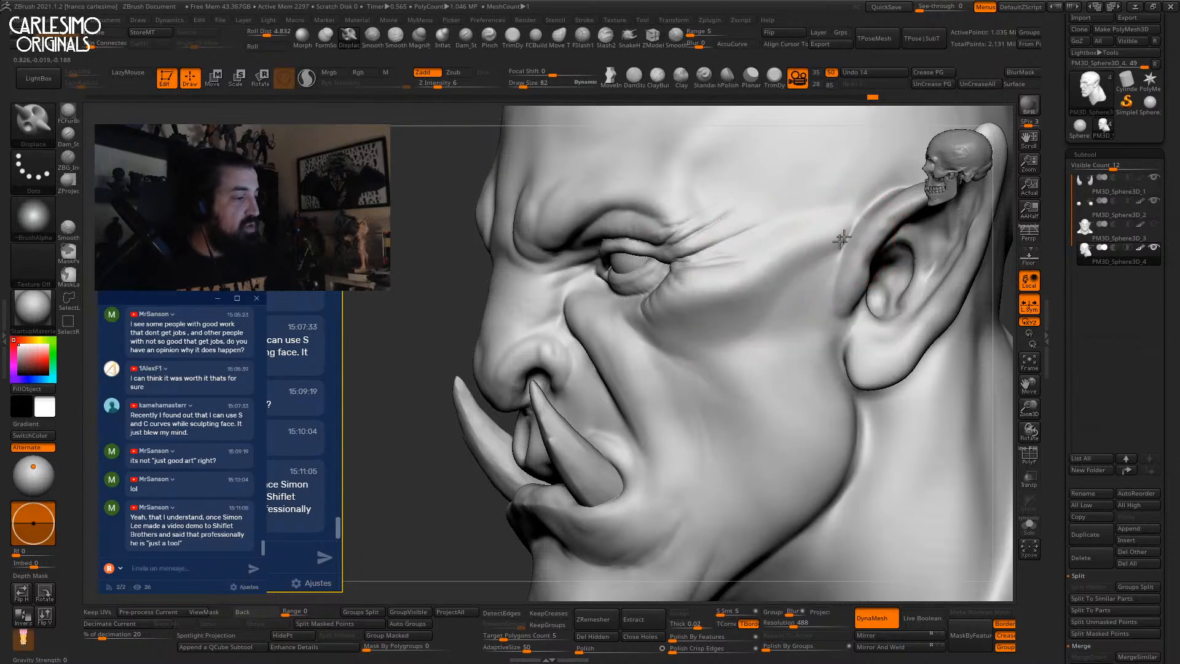
right_click_drag(809, 269, 842, 232)
key("b")
key("m")
key("v")
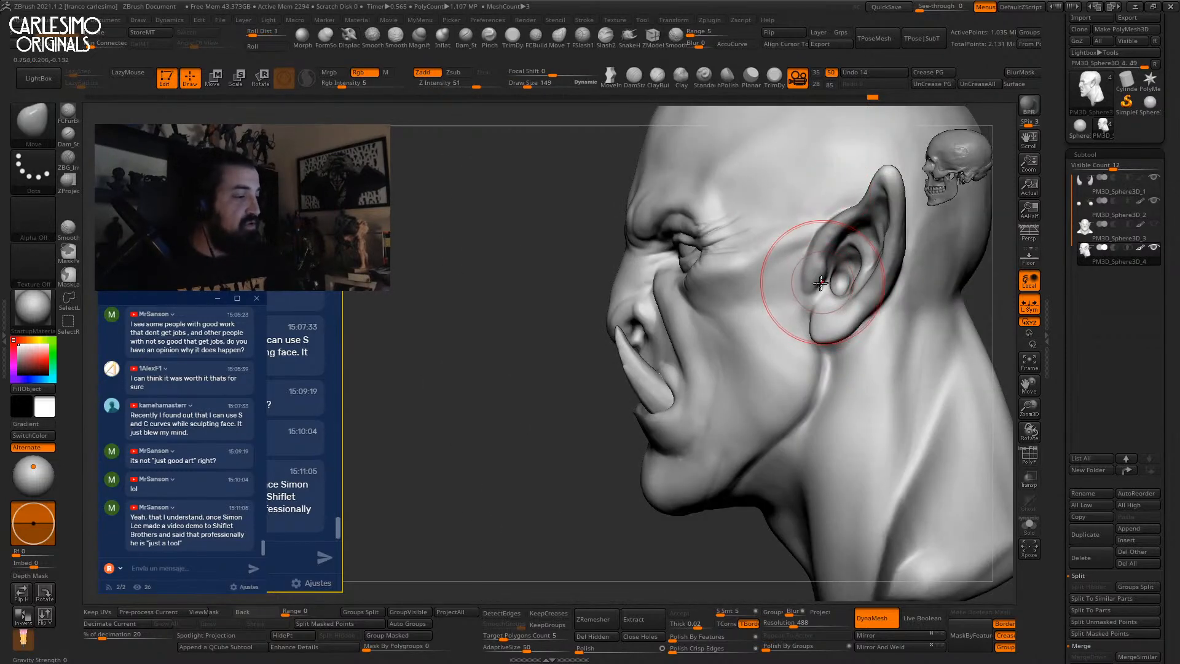
right_click_drag(813, 271, 777, 264)
Switch to ClayTubes at size 60 and work the eye area with smoothing and DamStandard creases.
key("b")
key("c")
key("t")
key("space")
left_click(784, 254)
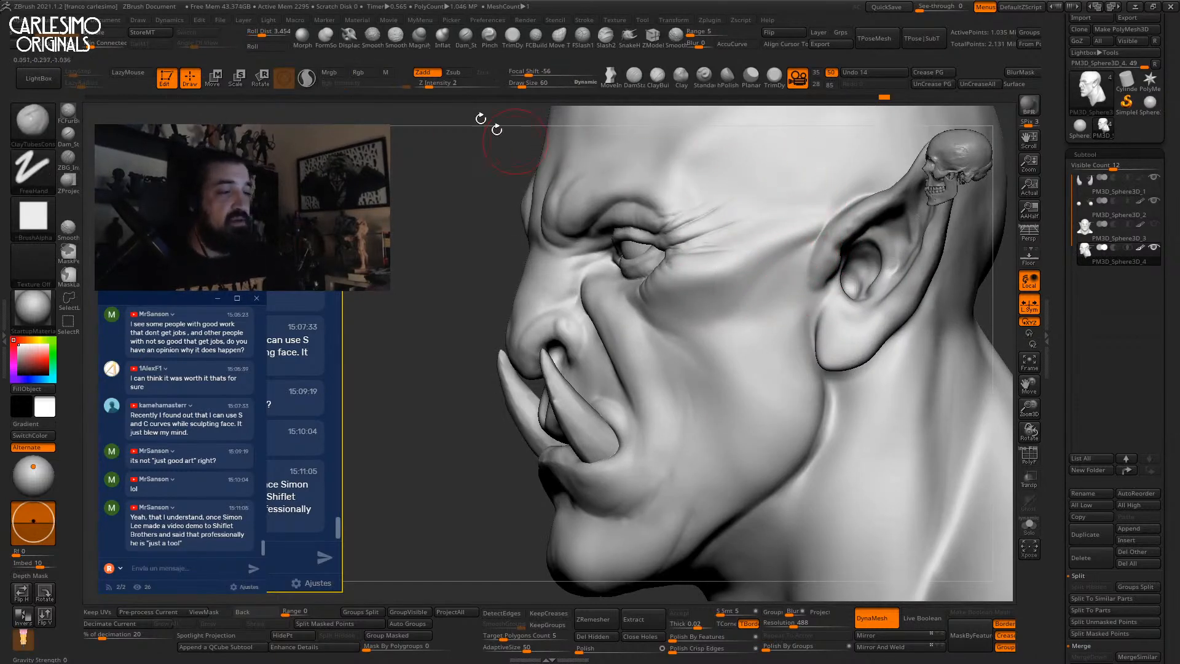
right_click_drag(778, 262, 804, 244)
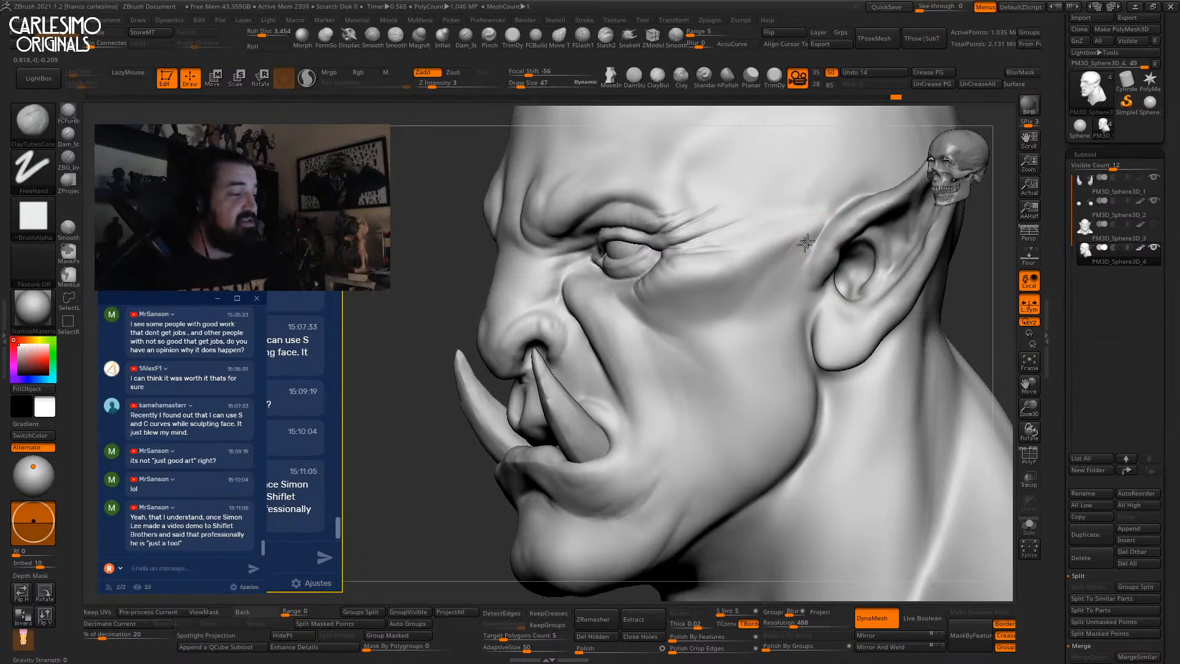
key("shift")
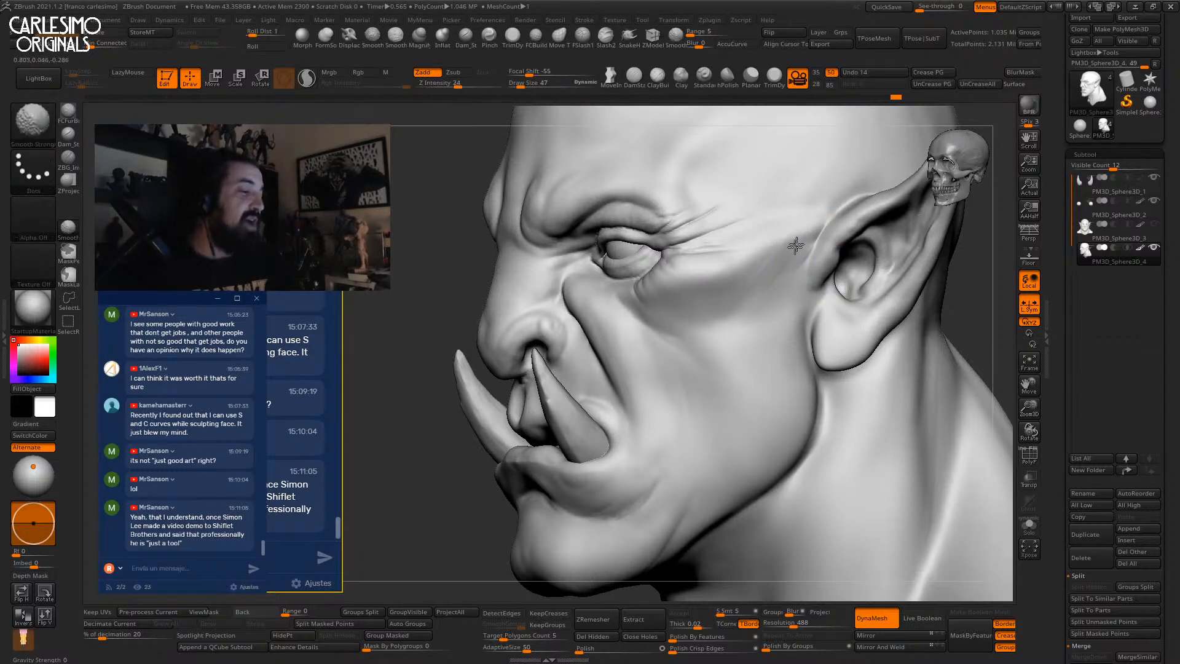
mouse_move(760, 284)
right_mouse_down()
mouse_move(795, 242)
mouse_move(790, 231)
mouse_move(772, 256)
mouse_move(784, 262)
mouse_move(750, 290)
mouse_move(731, 221)
right_mouse_up()
key("space")
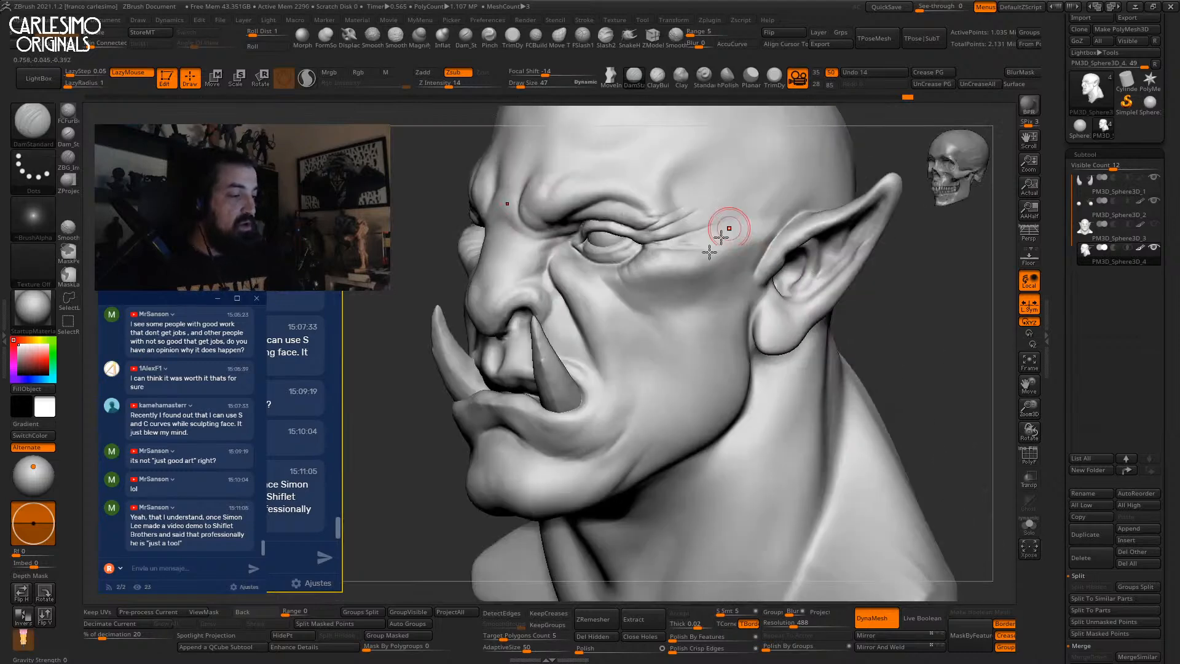
Return to clay strokes at size 60 and smooth the cheek surface.
key("1")
key("space")
left_click_drag(661, 298, 666, 298)
right_click_drag(598, 308, 645, 294)
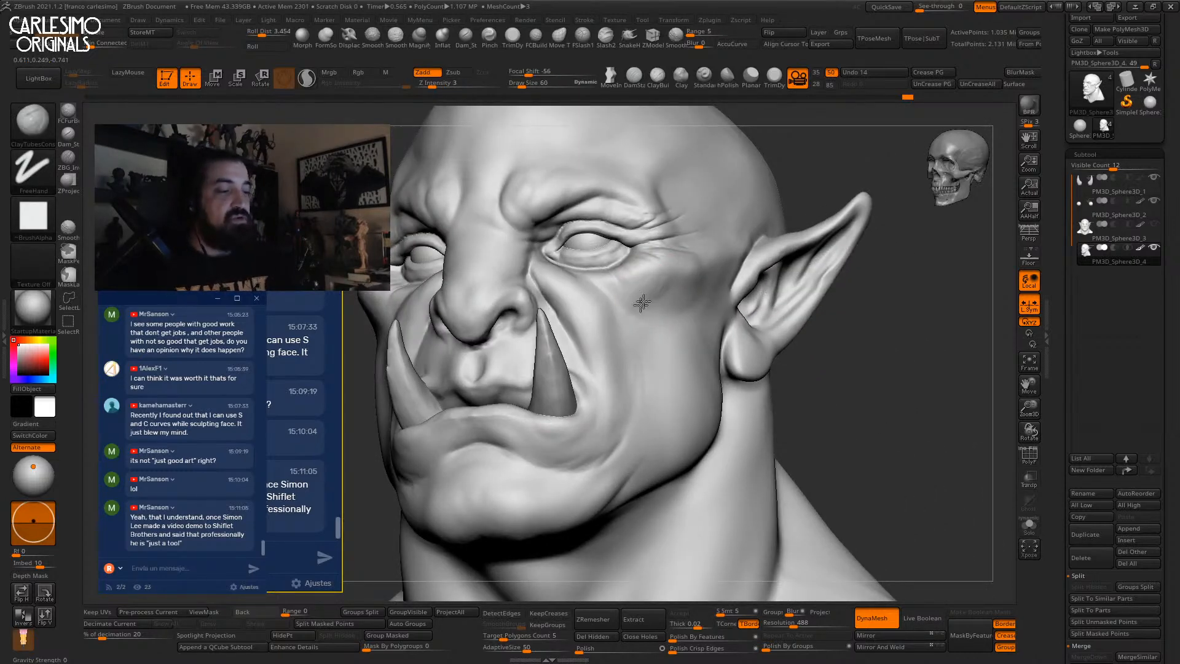
right_click_drag(664, 285, 648, 291)
left_click_drag(648, 291, 641, 295, "shift")
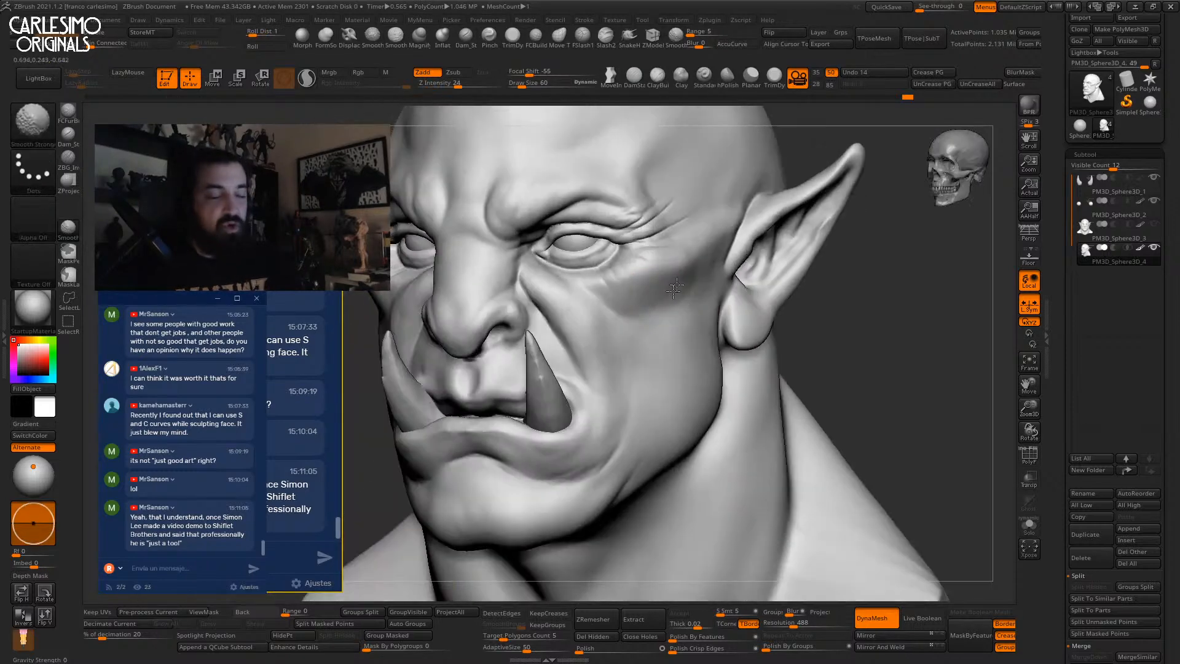
Enlarge the brush to 91 and sculpt detail into the cheek.
right_click_drag(661, 280, 721, 251)
key("space")
left_click_drag(682, 271, 688, 271)
mouse_move(717, 263)
right_mouse_down()
mouse_move(675, 280)
mouse_move(705, 295)
mouse_move(809, 203)
mouse_move(625, 284)
mouse_move(639, 310)
right_mouse_up()
left_click_drag(640, 309, 630, 312)
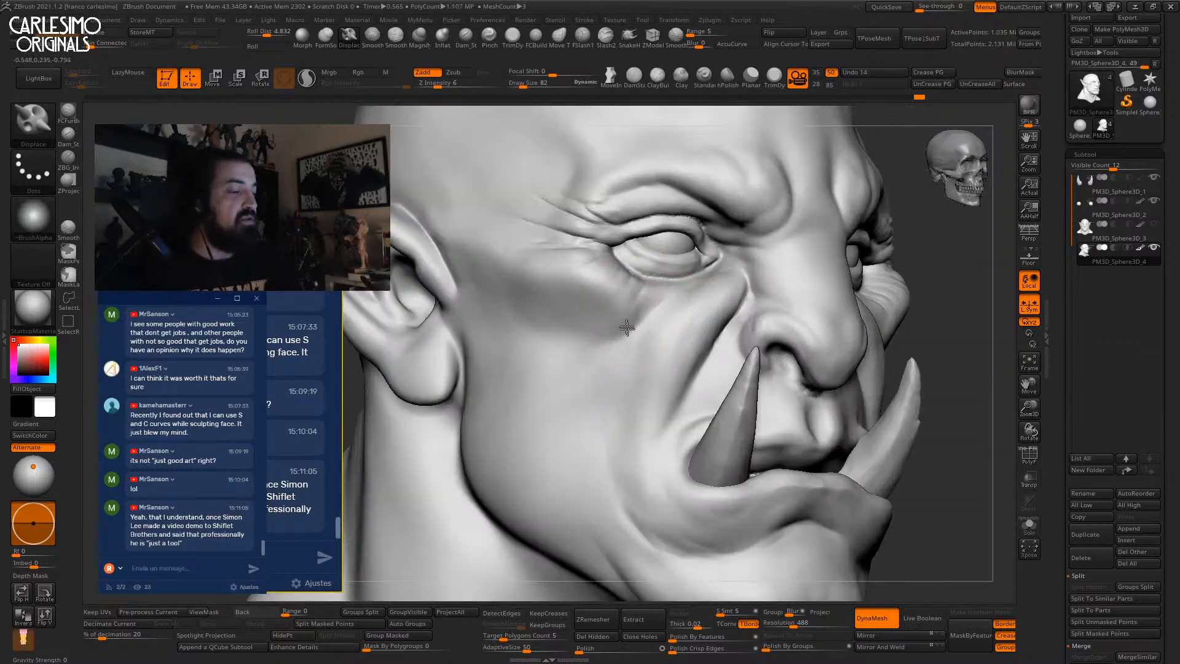
mouse_move(653, 300)
right_mouse_down()
mouse_move(716, 319)
mouse_move(628, 323)
mouse_move(729, 301)
mouse_move(735, 274)
mouse_move(705, 322)
mouse_move(721, 294)
mouse_move(774, 275)
mouse_move(745, 297)
mouse_move(758, 268)
mouse_move(734, 295)
mouse_move(726, 359)
mouse_move(677, 303)
right_mouse_up()
mouse_move(678, 303)
right_mouse_down("ctrl")
mouse_move(682, 331)
mouse_move(665, 322)
right_mouse_up("ctrl")
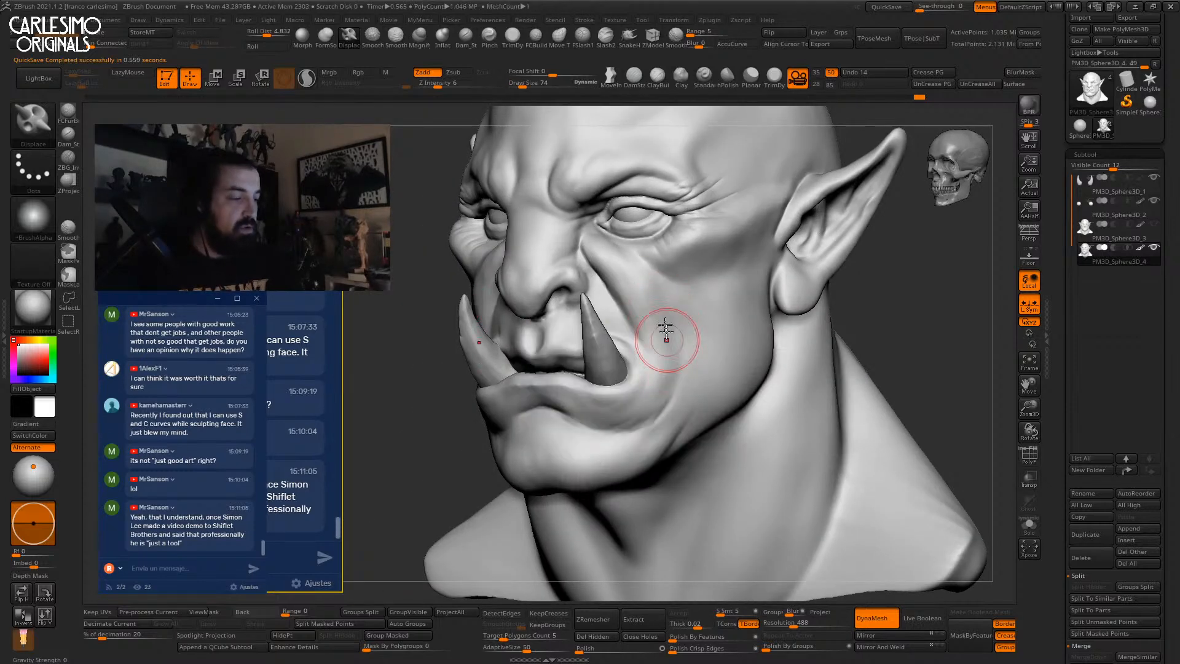
Adjust the stroke's roll distance setting and add a short detail stroke to the face.
mouse_move(679, 348)
right_mouse_down()
mouse_move(707, 348)
mouse_move(662, 352)
mouse_move(664, 295)
right_mouse_up()
left_click(271, 34)
mouse_move(672, 369)
right_mouse_down()
mouse_move(654, 349)
mouse_move(616, 359)
right_mouse_up()
left_click_drag(604, 353, 616, 342)
right_click_drag(660, 350, 651, 289, "ctrl")
mouse_move(692, 330)
right_mouse_down()
mouse_move(827, 289)
mouse_move(822, 274)
mouse_move(759, 281)
mouse_move(762, 319)
right_mouse_up()
Switch to the Move brush and resize it from 250 down to 172, then 149.
key("b")
key("m")
key("v")
key("space")
left_click_drag(746, 257, 759, 256)
right_click_drag(756, 256, 700, 258)
key("space")
left_click_drag(795, 261, 786, 261)
mouse_move(860, 255)
right_mouse_down()
mouse_move(811, 250)
mouse_move(782, 271)
right_mouse_up()
key("space")
left_click_drag(803, 274, 800, 274)
right_click_drag(800, 274, 745, 295, "alt")
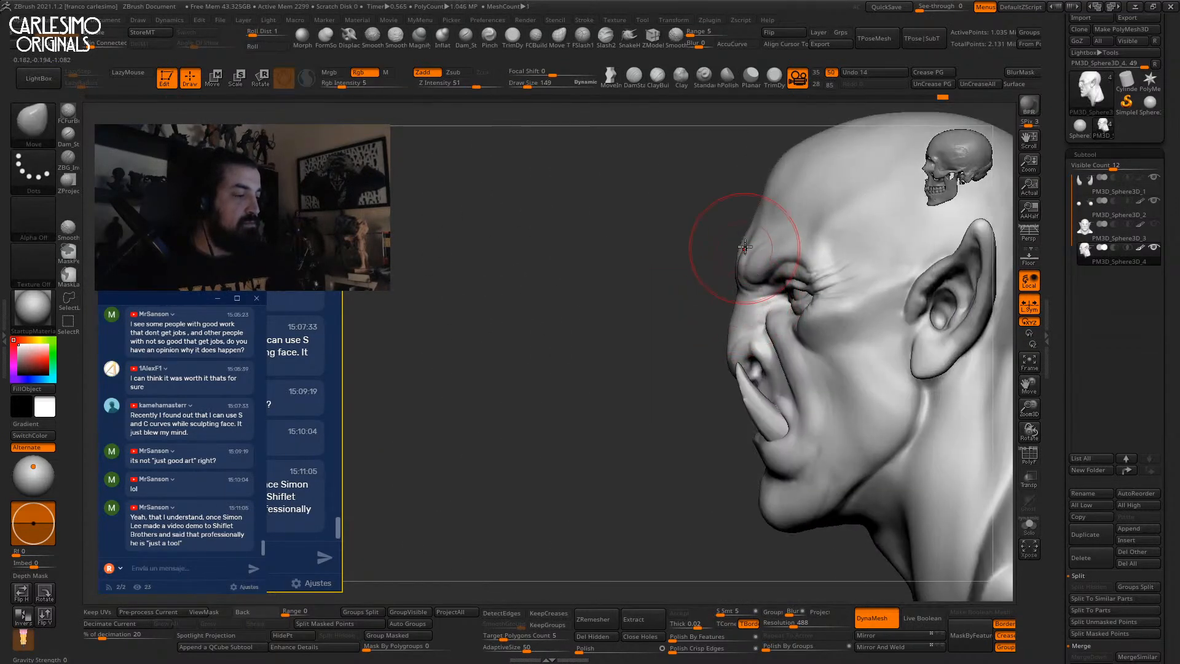
right_click_drag(752, 239, 851, 258, "ctrl")
right_click_drag(799, 264, 789, 239, "ctrl")
right_click_drag(701, 298, 717, 246)
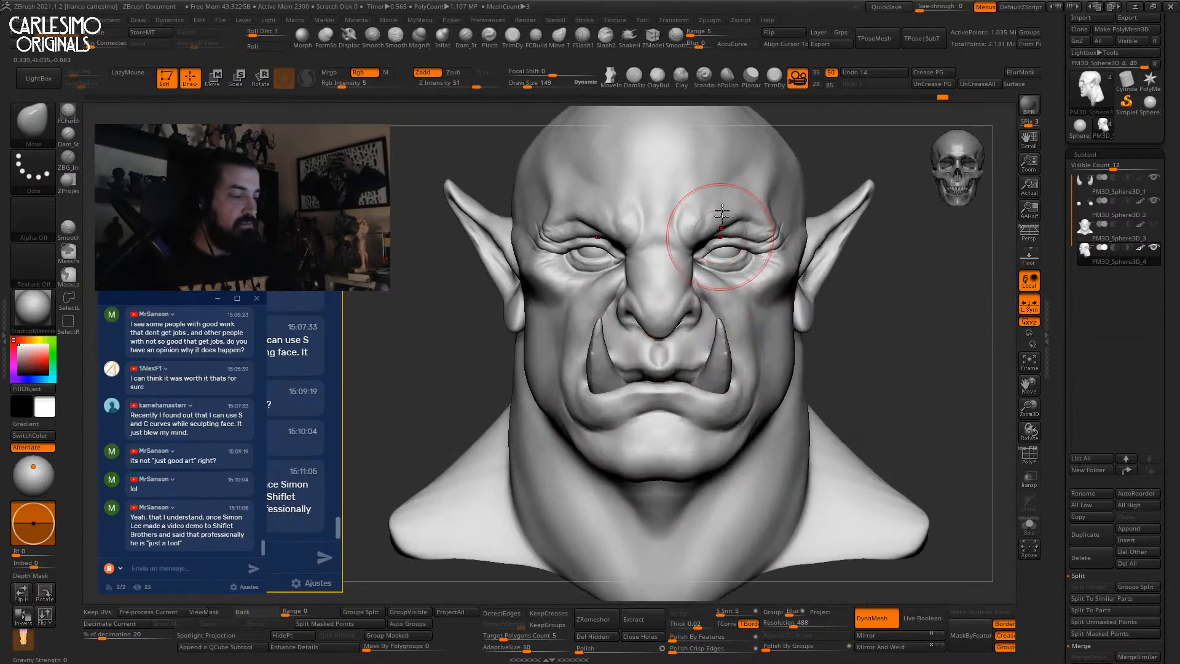
right_click_drag(873, 349, 838, 212, "ctrl")
right_click_drag(813, 287, 674, 316)
Solo the head, lasso-mask the upper lip at brush size 67, then show all parts again.
left_click(671, 298, "alt")
left_click(667, 325, "alt")
mouse_move(666, 271)
right_mouse_down("ctrl")
mouse_move(630, 316)
mouse_move(714, 303)
mouse_move(704, 281)
right_mouse_up("ctrl")
key("shift+s")
key("bracketleft")
right_click_drag(704, 282, 702, 270)
mouse_move(702, 270)
left_mouse_down("ctrl")
mouse_move(703, 258)
mouse_move(659, 275)
mouse_move(521, 284)
mouse_move(716, 182)
left_mouse_up("ctrl")
mouse_move(764, 253)
right_mouse_down()
mouse_move(721, 256)
mouse_move(682, 279)
right_mouse_up()
key("shift+s")
Enlarge the Move brush to 184 and nudge the lower lip into shape.
key("space")
left_click_drag(684, 287, 699, 288)
mouse_move(698, 284)
right_mouse_down("ctrl")
mouse_move(701, 297)
mouse_move(707, 278)
mouse_move(702, 287)
right_mouse_up("ctrl")
key("space")
left_click_drag(701, 287, 714, 302)
right_click_drag(714, 302, 787, 284, "ctrl")
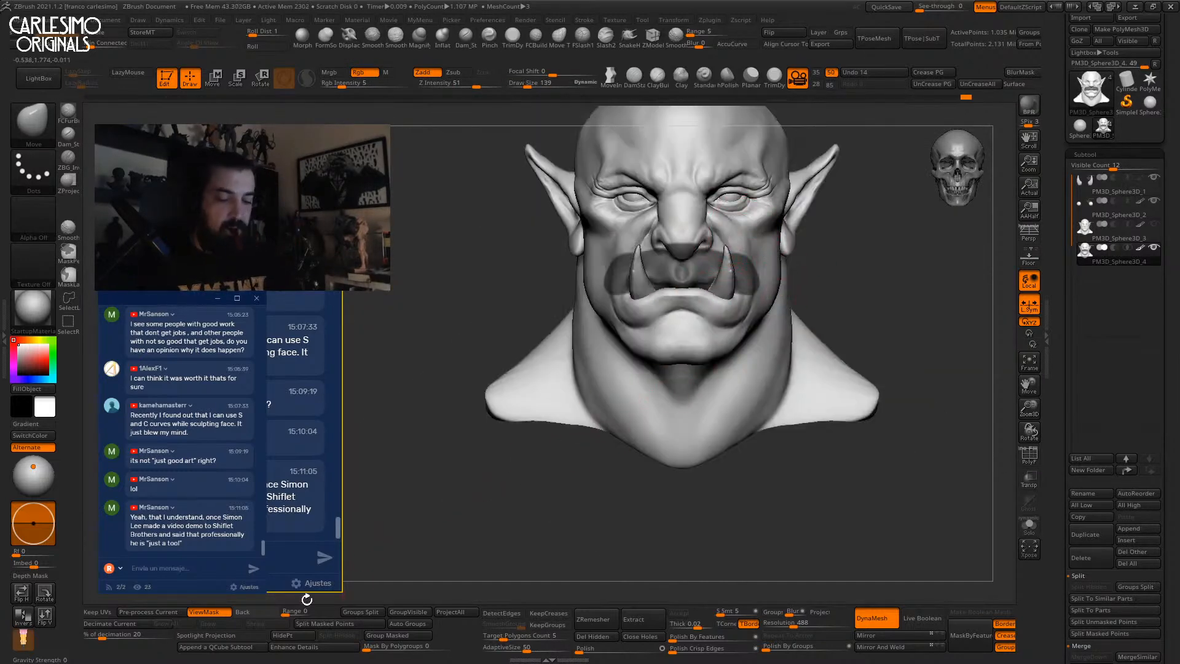
Hide the mouth mask display and turn on perspective view.
key("shift")
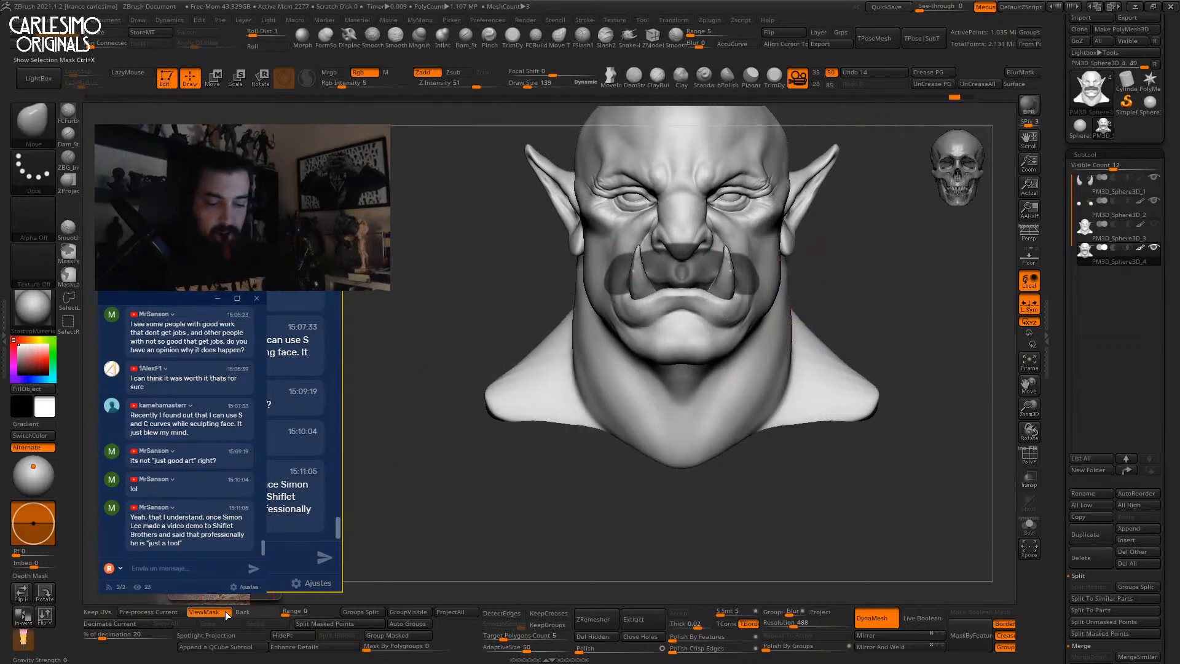
left_click_drag(199, 325, 201, 310)
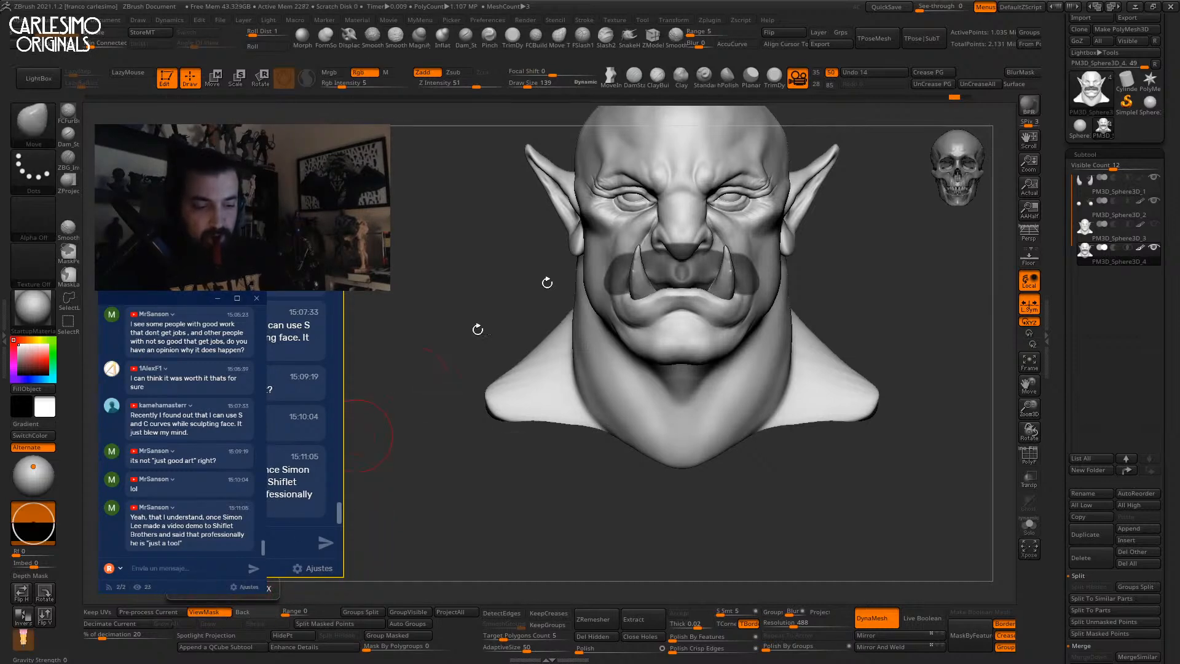
key("ctrl+h")
left_click_drag(850, 237, 803, 307)
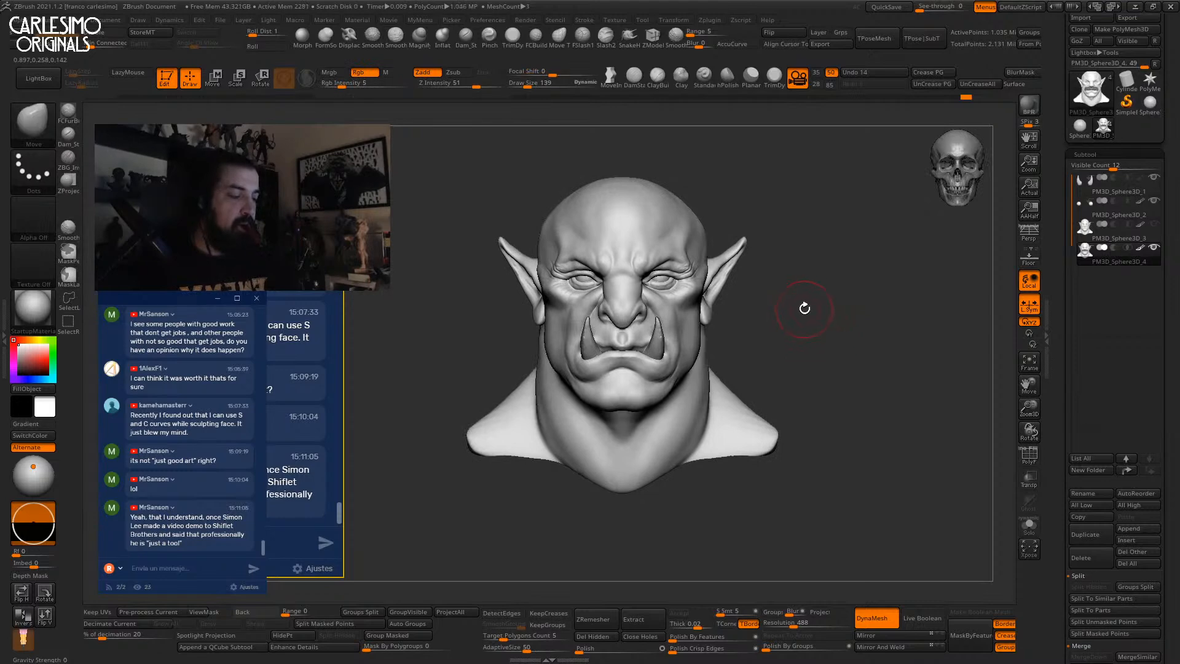
left_click_drag(816, 266, 791, 308)
key("p")
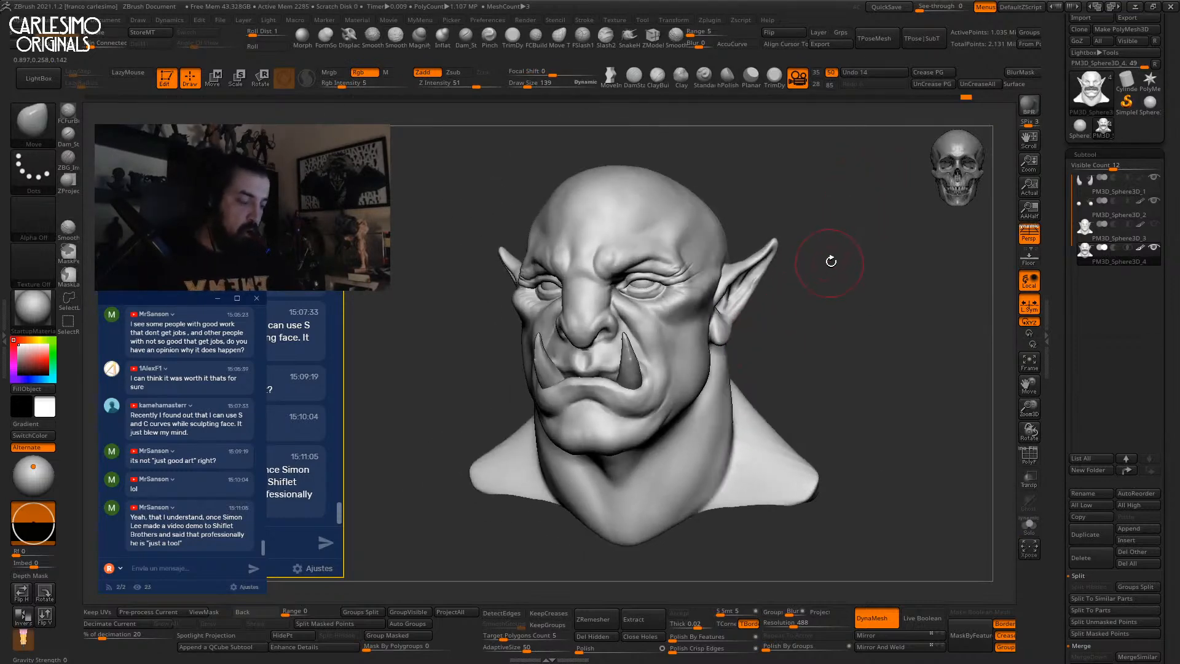
left_click_drag(824, 291, 1013, 226)
left_click_drag(837, 179, 782, 350)
mouse_move(711, 422)
right_mouse_down()
mouse_move(706, 371)
mouse_move(798, 342)
mouse_move(699, 350)
right_mouse_up()
Build up clay muscle forms down the neck and across the nape with ClayBuildup.
key("b")
key("c")
key("b")
left_click_drag(701, 321, 714, 381)
right_click_drag(713, 381, 701, 355)
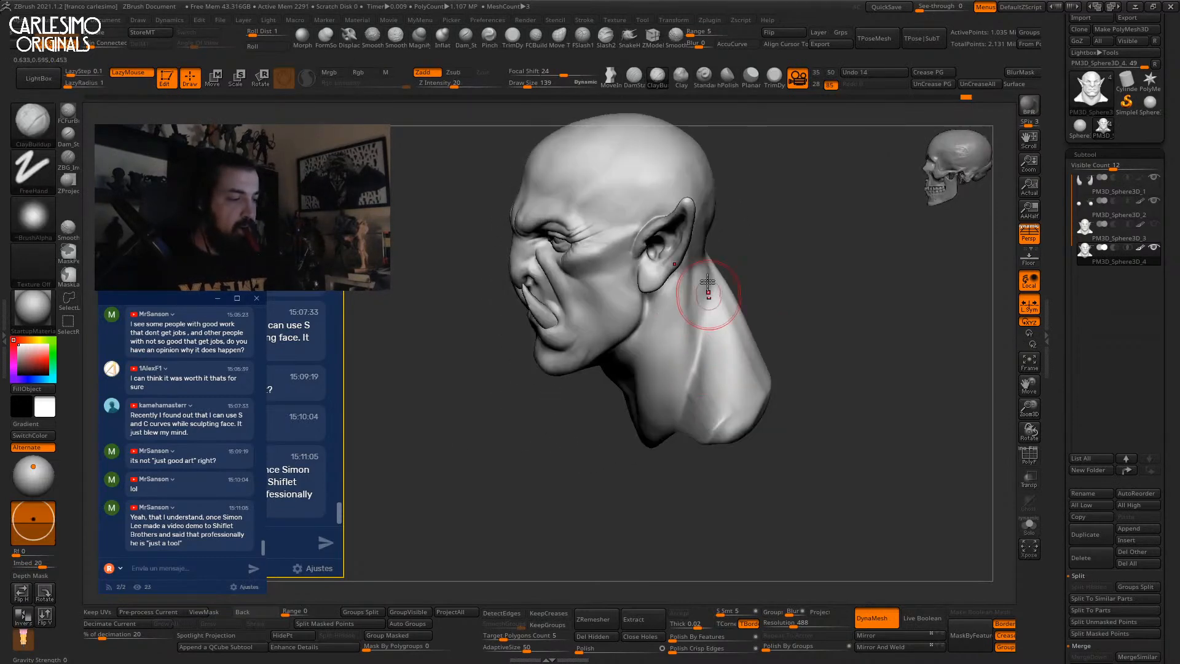
left_click_drag(706, 296, 716, 388)
right_click_drag(713, 330, 702, 344)
left_click_drag(725, 289, 730, 370)
right_click_drag(730, 370, 731, 319)
left_click_drag(753, 261, 740, 361)
right_click_drag(741, 361, 767, 308, "shift")
mouse_move(768, 295)
left_mouse_down()
mouse_move(766, 330)
mouse_move(817, 263)
mouse_move(775, 375)
mouse_move(808, 319)
mouse_move(795, 358)
mouse_move(817, 271)
mouse_move(715, 388)
left_mouse_up()
right_click_drag(715, 387, 753, 368)
right_click_drag(682, 403, 776, 229)
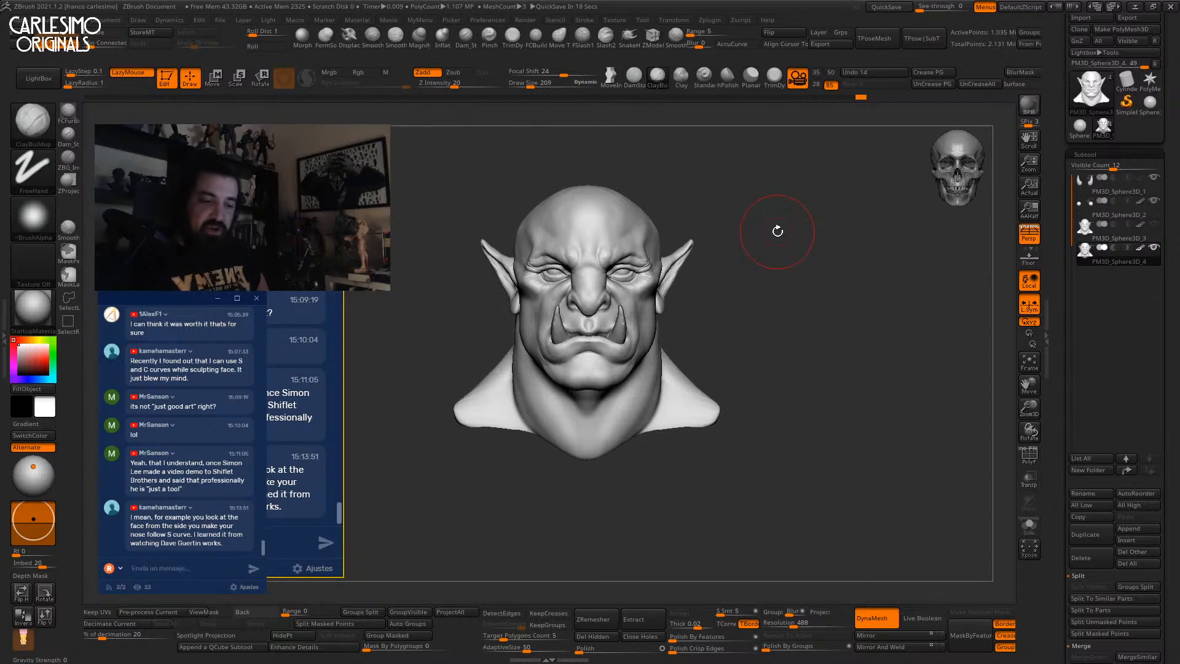
Switch to the Move brush and inspect the nose from the left profile.
left_click_drag(859, 374, 877, 423)
mouse_move(534, 272)
right_mouse_down("ctrl")
mouse_move(511, 299)
mouse_move(543, 289)
right_mouse_up("ctrl")
key("b")
key("m")
key("v")
right_click_drag(543, 289, 546, 201, "ctrl")
left_click_drag(831, 278, 846, 242, "alt")
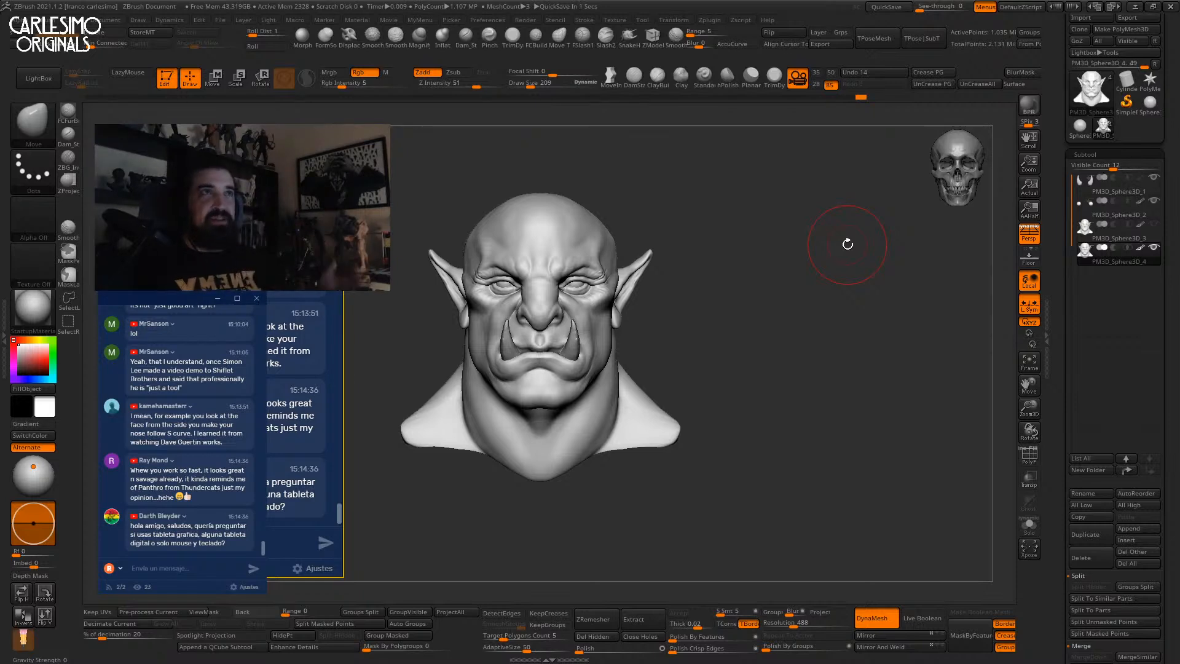
Add ClayBuildup strokes to thicken the neck and broaden the shoulders.
left_click_drag(793, 271, 721, 362)
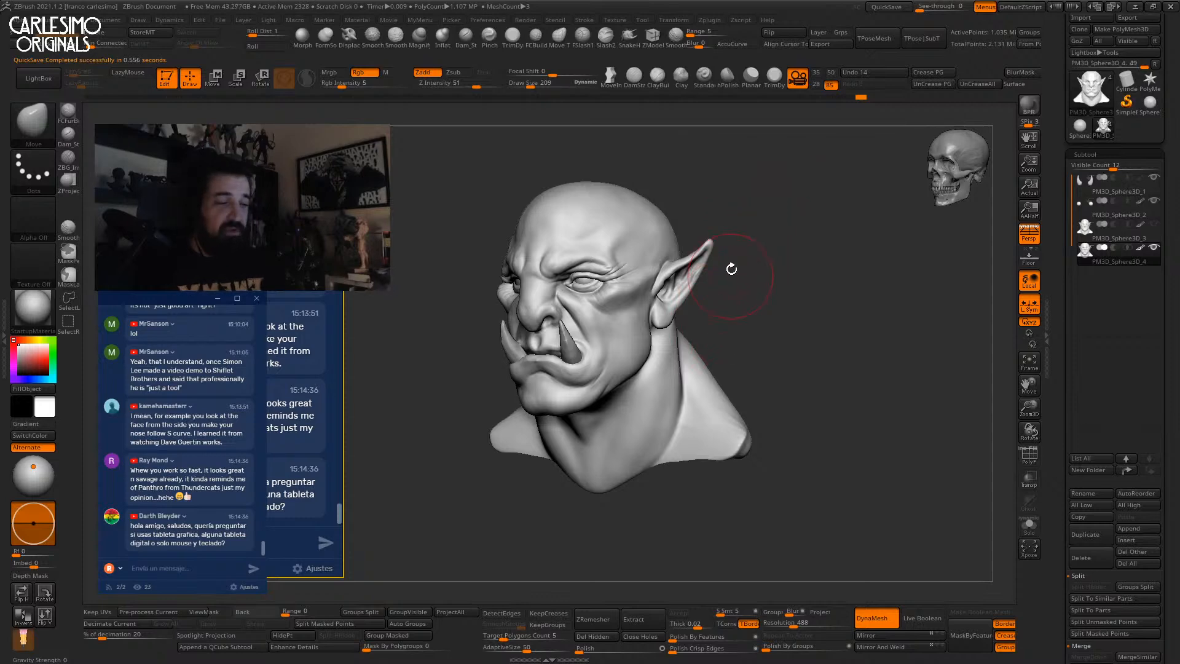
mouse_move(665, 312)
right_mouse_down()
mouse_move(634, 335)
mouse_move(650, 349)
mouse_move(646, 311)
mouse_move(670, 296)
mouse_move(655, 290)
right_mouse_up()
right_click_drag(655, 290, 669, 301, "ctrl")
key("b")
key("c")
key("b")
mouse_move(669, 379)
left_mouse_down()
mouse_move(661, 342)
mouse_move(667, 356)
left_mouse_up()
right_click_drag(667, 356, 693, 363)
left_click_drag(669, 408, 679, 387)
mouse_move(689, 369)
right_mouse_down()
mouse_move(732, 331)
mouse_move(740, 261)
right_mouse_up()
left_click_drag(662, 295, 689, 353)
right_click_drag(690, 353, 695, 313, "ctrl")
mouse_move(694, 314)
right_mouse_down()
mouse_move(661, 342)
mouse_move(685, 255)
mouse_move(734, 212)
mouse_move(724, 295)
mouse_move(669, 302)
right_mouse_up()
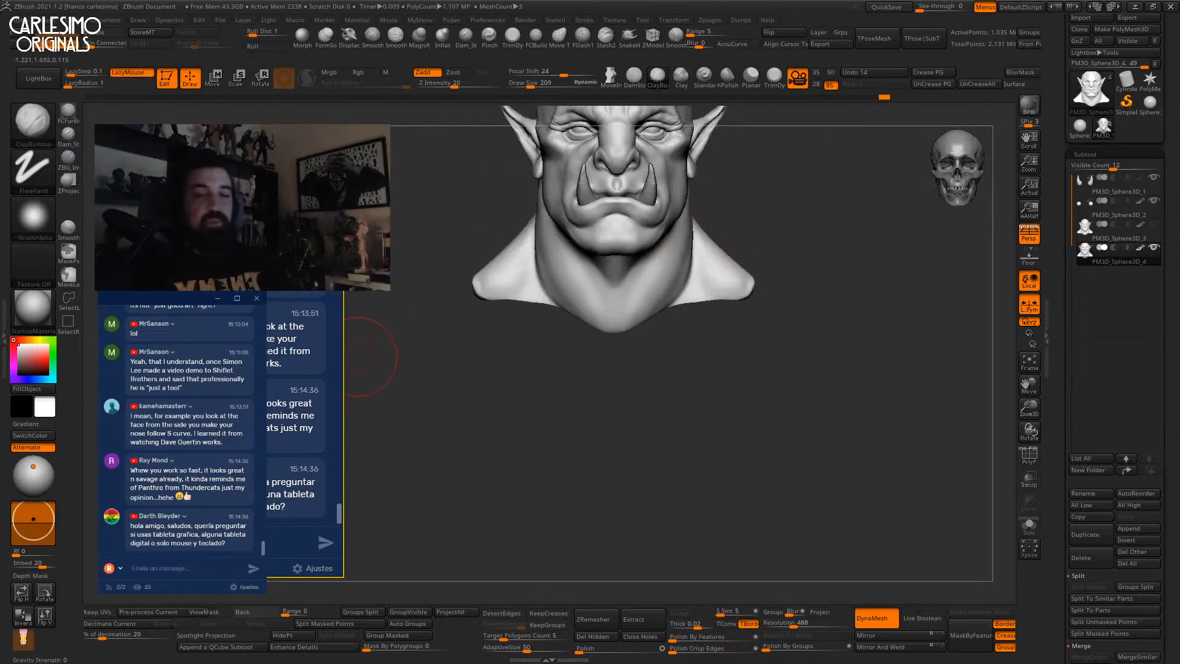
left_click(39, 131)
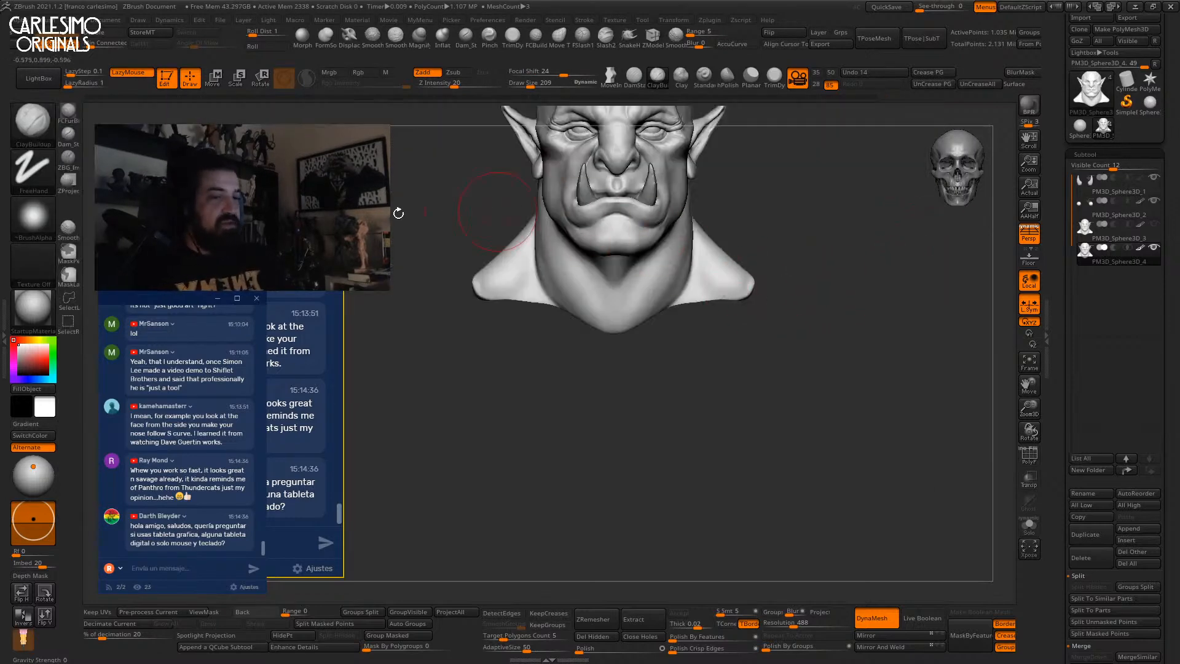
Draw a mirrored collar tube around the neck with a curve tube brush at size 74.
left_click(52, 145)
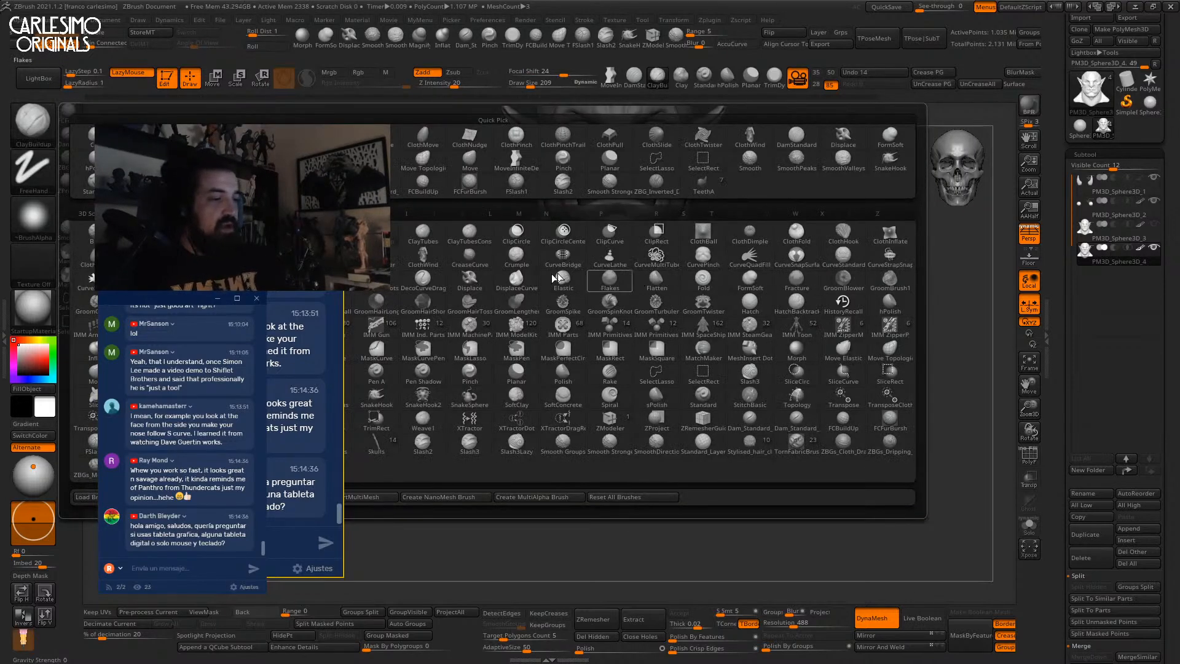
mouse_move(219, 155)
left_mouse_down()
mouse_move(286, 415)
mouse_move(192, 204)
left_mouse_up()
left_click(189, 280)
left_click_drag(687, 332, 621, 330, "alt")
key("s")
left_click_drag(820, 234, 750, 320)
left_click_drag(607, 338, 671, 305)
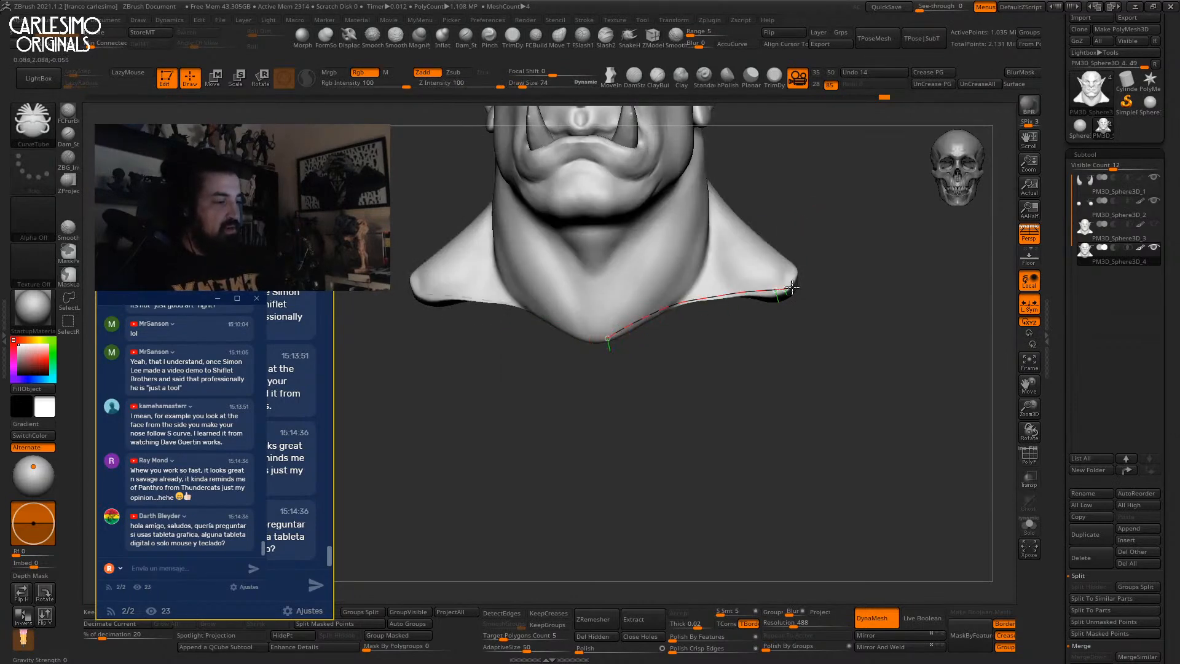
left_click_drag(788, 287, 787, 276)
Reshape the collar tube around the neck with the Move brush at size 343.
mouse_move(747, 329)
left_mouse_down()
mouse_move(764, 307)
mouse_move(777, 322)
mouse_move(740, 326)
mouse_move(793, 378)
left_mouse_up()
key("b")
key("m")
key("v")
key("s")
left_click_drag(714, 371, 678, 351)
mouse_move(680, 354)
left_mouse_down("shift")
mouse_move(691, 344)
mouse_move(676, 331)
mouse_move(649, 352)
left_mouse_up("shift")
right_click_drag(649, 351, 642, 378)
Invert the mask to protect the collar and smooth its right seam.
key("space")
left_click_drag(629, 376, 636, 382)
right_click_drag(645, 369, 664, 326, "shift")
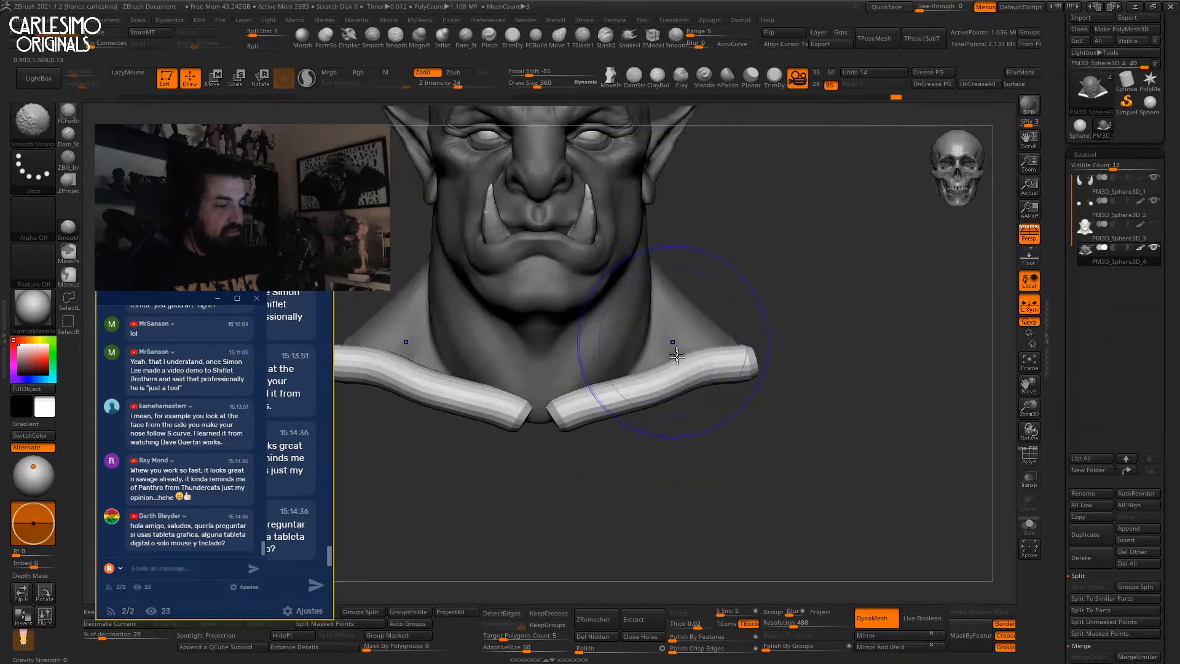
right_click_drag(698, 454, 673, 455, "alt")
left_click(673, 456, "ctrl")
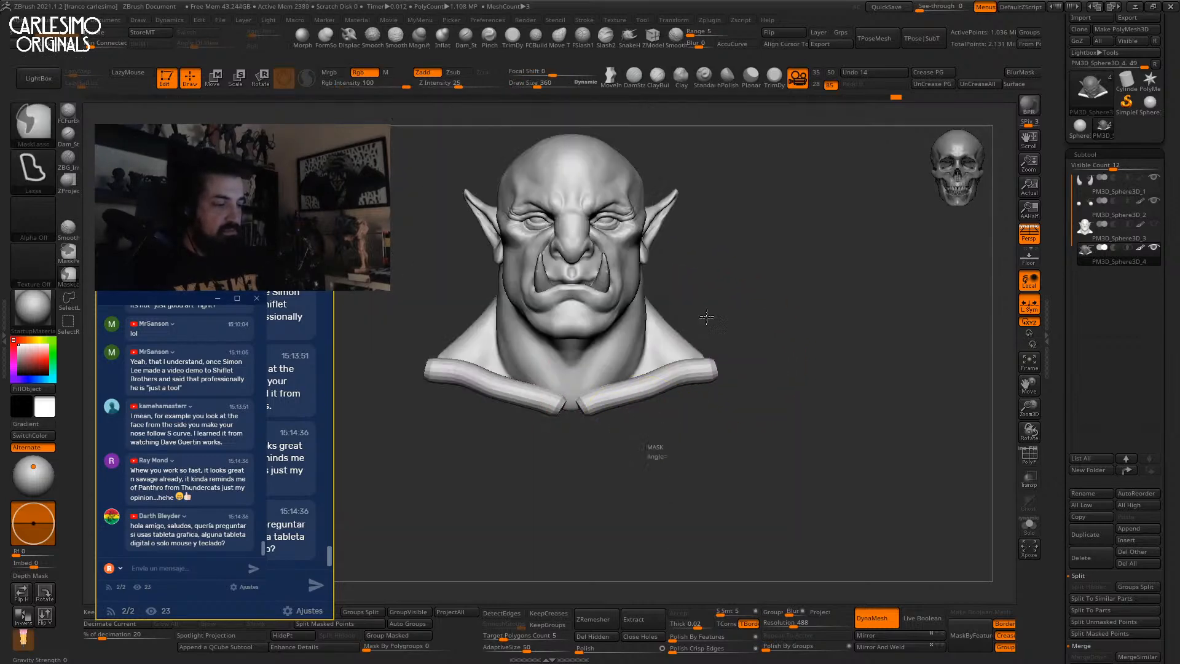
right_click_drag(613, 390, 602, 411, "alt")
left_click_drag(612, 384, 644, 398, "shift")
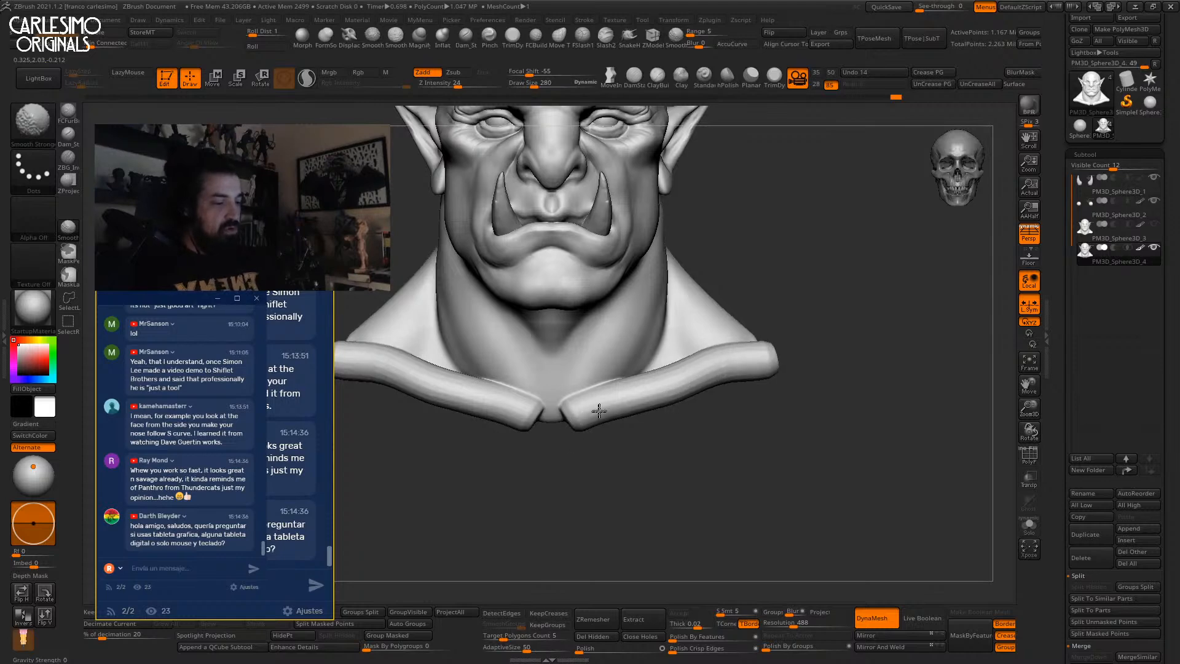
left_click_drag(625, 408, 638, 400, "shift")
mouse_move(633, 424)
right_mouse_down("alt")
mouse_move(631, 409)
mouse_move(600, 422)
mouse_move(621, 430)
right_mouse_up("alt")
Inflate and smooth the collar tips with a smaller Inflat brush.
left_click(442, 39)
key("s")
mouse_move(585, 424)
left_mouse_down()
mouse_move(575, 424)
mouse_move(627, 358)
left_mouse_up()
mouse_move(626, 357)
right_mouse_down("ctrl")
mouse_move(624, 347)
mouse_move(557, 360)
mouse_move(535, 387)
right_mouse_up("ctrl")
right_click_drag(535, 387, 650, 394, "shift")
mouse_move(650, 394)
right_mouse_down("ctrl")
mouse_move(645, 368)
mouse_move(662, 342)
right_mouse_up("ctrl")
right_click_drag(662, 341, 651, 374, "ctrl")
left_click_drag(561, 390, 564, 382)
left_click_drag(564, 382, 564, 390, "shift")
Build up clay between the collar tips and smooth the pocket closed.
right_click_drag(564, 387, 570, 424, "ctrl")
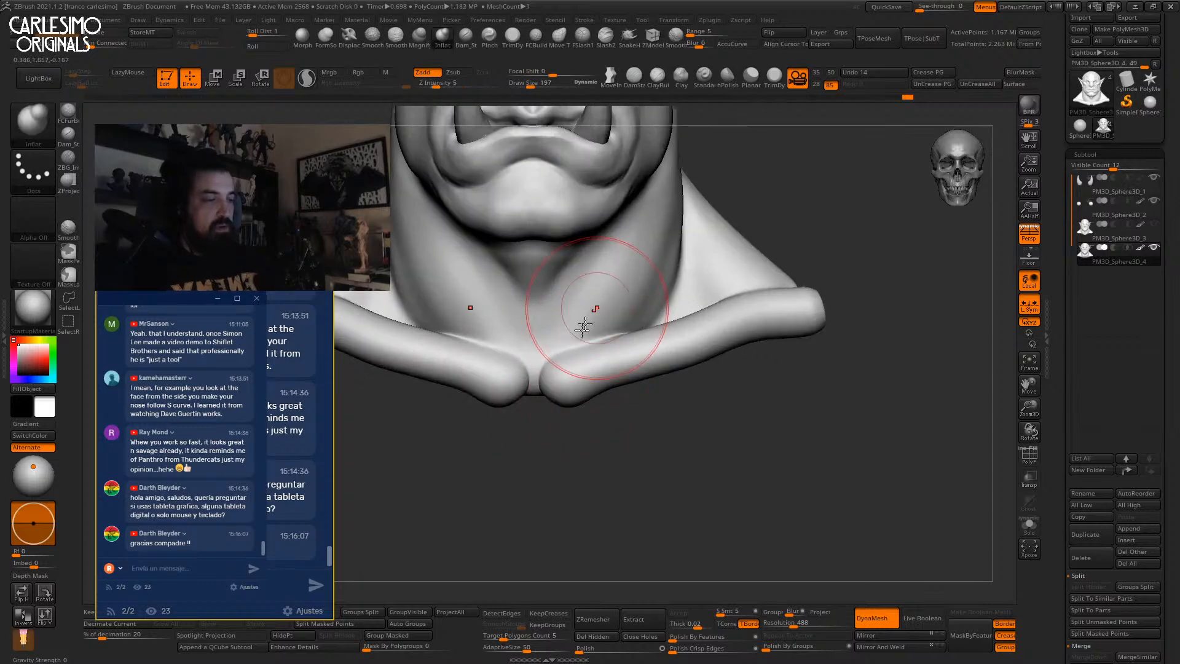
key("b")
key("c")
key("b")
left_click_drag(540, 382, 537, 386)
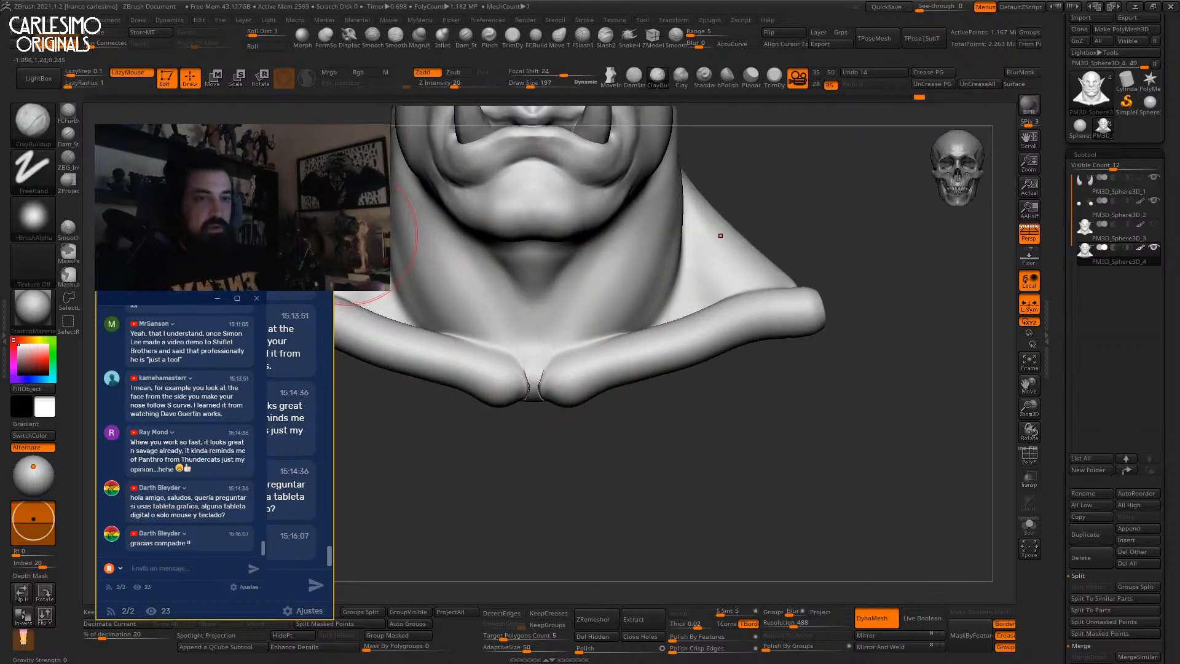
key("ctrl")
left_click_drag(539, 369, 538, 392, "shift")
right_click_drag(569, 382, 556, 289, "ctrl")
Draw a CurveLathe spindle down the side of the neck, redrawing the curve once.
key("b")
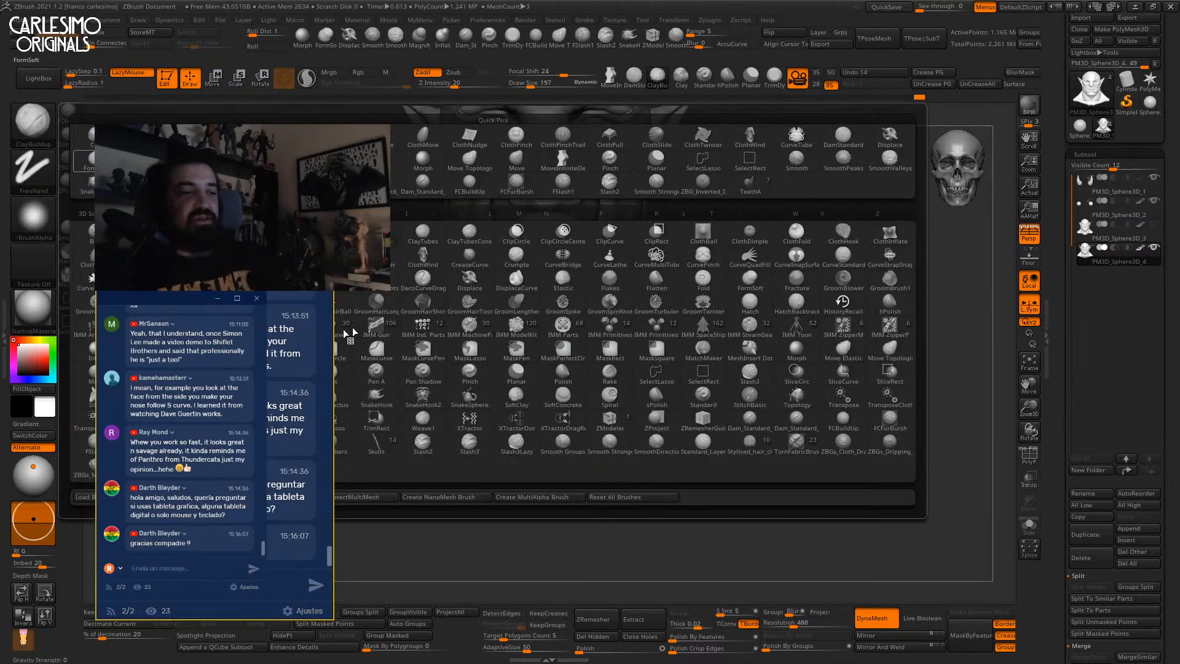
left_click(617, 260)
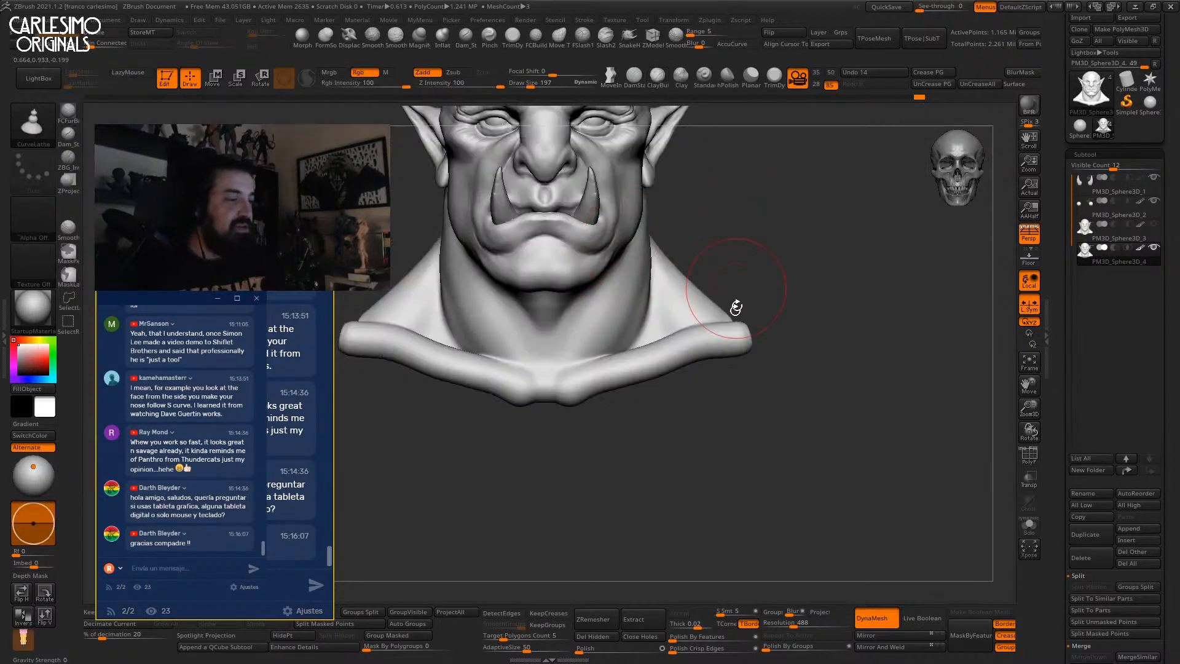
right_click_drag(737, 291, 666, 301)
mouse_move(660, 255)
right_mouse_down("alt")
mouse_move(673, 311)
mouse_move(655, 285)
right_mouse_up("alt")
left_click_drag(653, 263, 672, 451)
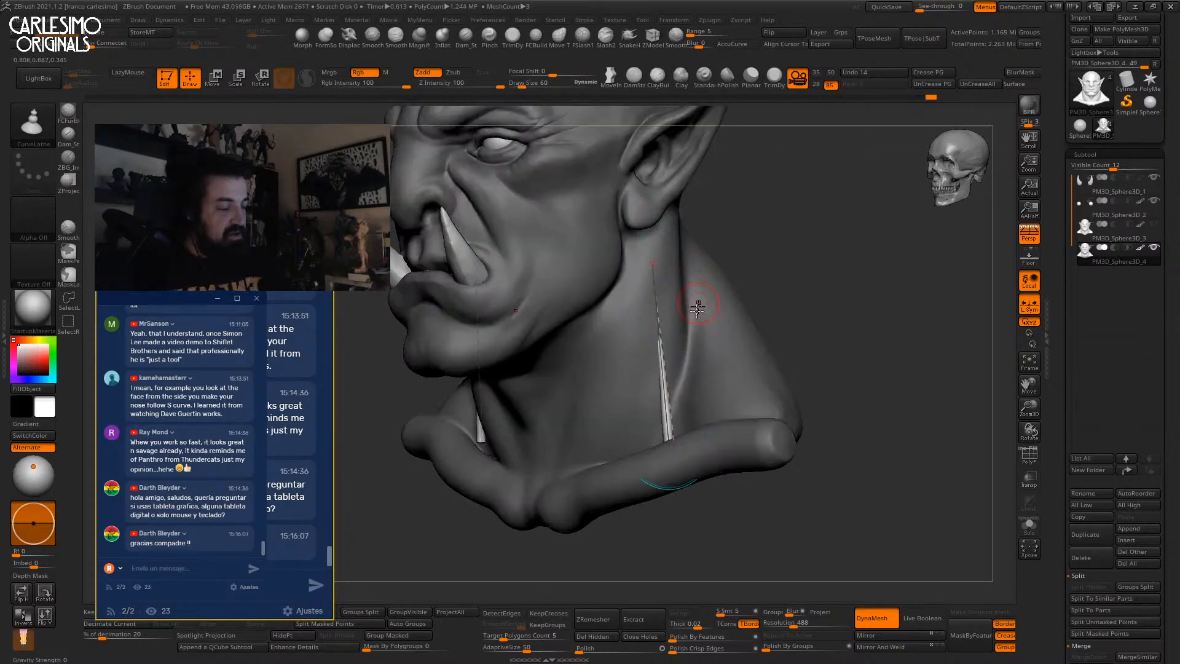
key("ctrl+z")
left_click_drag(652, 263, 664, 374)
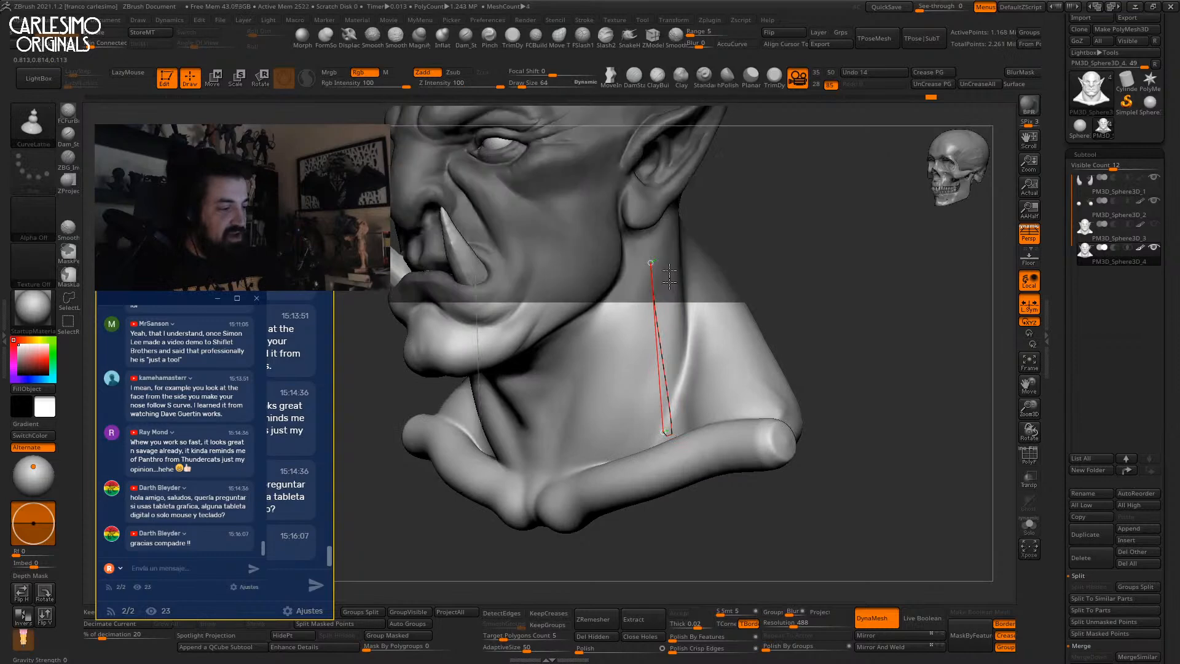
left_click(655, 346)
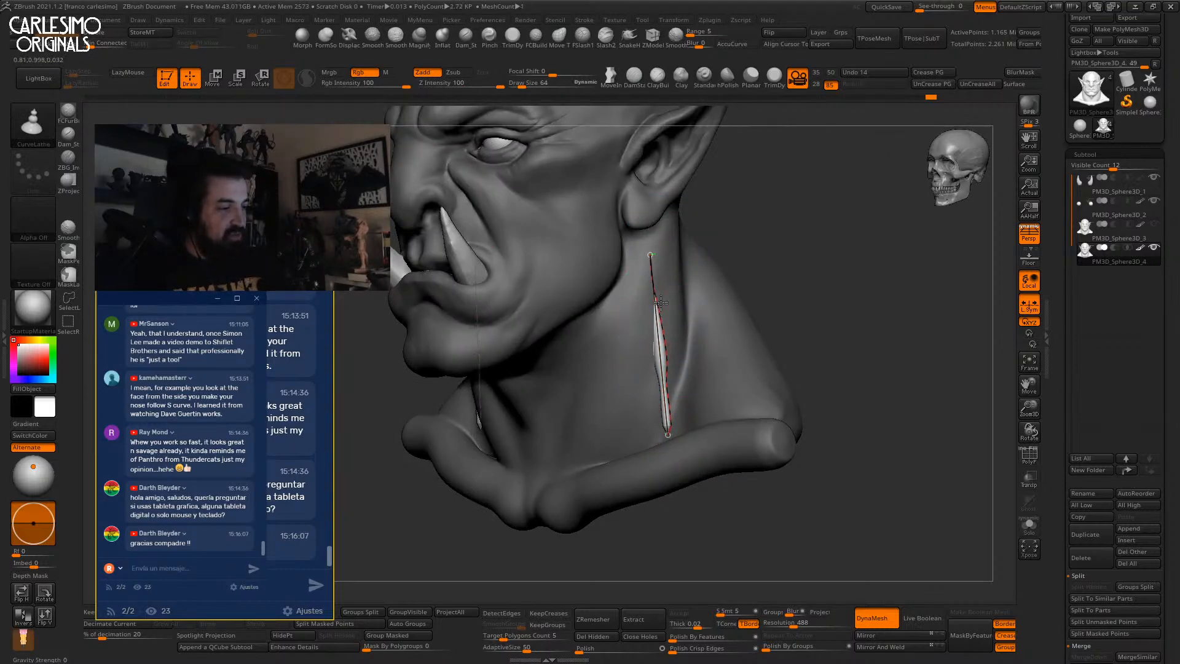
Thicken the neck spindle with a larger Inflat brush.
key("b")
key("m")
key("v")
key("space")
mouse_move(663, 307)
left_mouse_down()
mouse_move(674, 309)
mouse_move(657, 310)
mouse_move(665, 374)
left_mouse_up()
left_click(442, 38)
key("space")
right_click_drag(667, 378, 719, 382)
left_click_drag(673, 384, 686, 423)
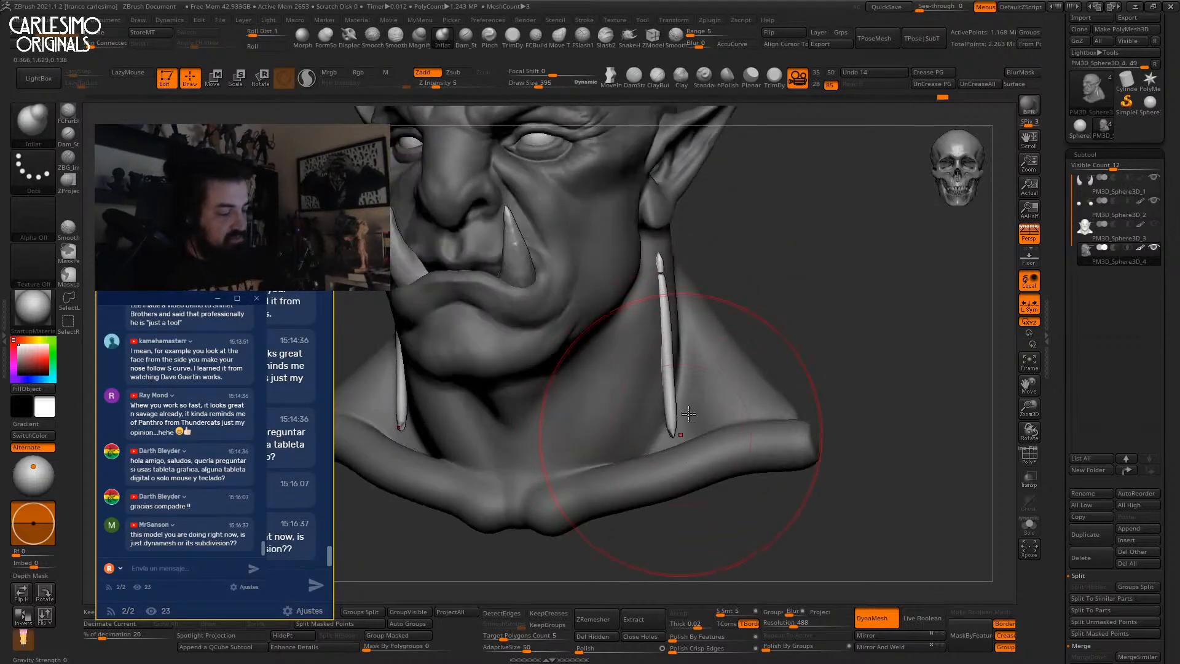
right_click_drag(663, 423, 679, 420)
Shape the spindle with a smaller Move brush, pushing its upper part inward.
key("b")
key("m")
key("v")
key("space")
left_click_drag(677, 420, 681, 420)
right_click_drag(677, 419, 677, 376, "alt")
key("space")
left_click_drag(677, 376, 673, 376)
right_click_drag(677, 372, 669, 265, "shift")
left_click_drag(669, 241, 667, 241)
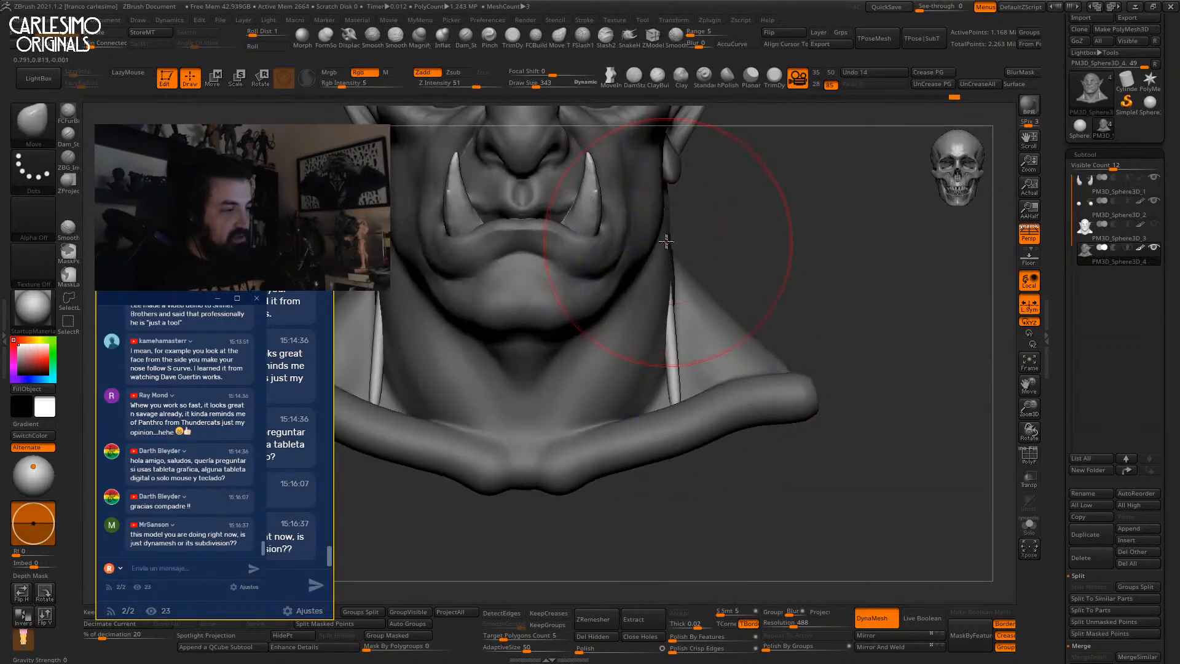
mouse_move(645, 289)
right_mouse_down()
mouse_move(676, 344)
mouse_move(725, 307)
mouse_move(695, 374)
mouse_move(671, 279)
mouse_move(676, 363)
right_mouse_up()
Push the spindle's lower edge outward, then mask the spindle and invert the mask.
key("ctrl")
key("space")
mouse_move(678, 362)
left_mouse_down()
mouse_move(646, 340)
mouse_move(699, 368)
left_mouse_up()
right_click_drag(676, 321, 681, 280, "ctrl")
mouse_move(693, 373)
right_mouse_down()
mouse_move(680, 324)
mouse_move(657, 424)
right_mouse_up()
key("space")
left_click_drag(655, 434, 676, 434)
left_click(770, 254, "ctrl")
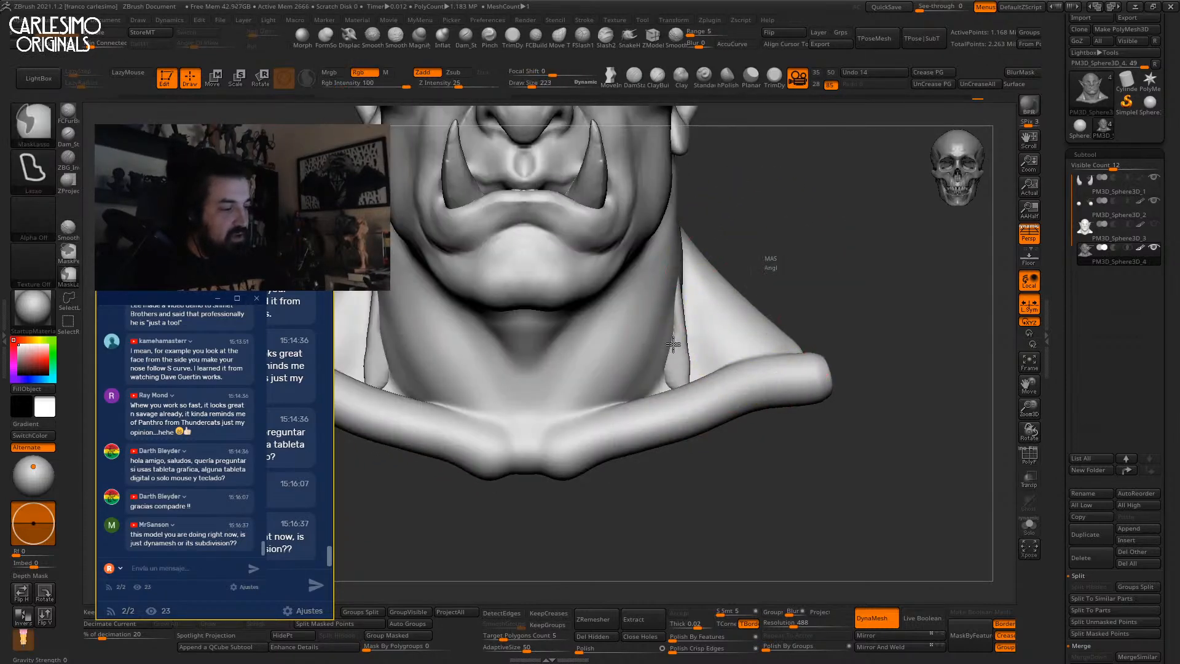
Smooth the neck along both sides of the spindle to blend it in.
right_click_drag(673, 341, 639, 353)
left_click_drag(678, 326, 680, 352)
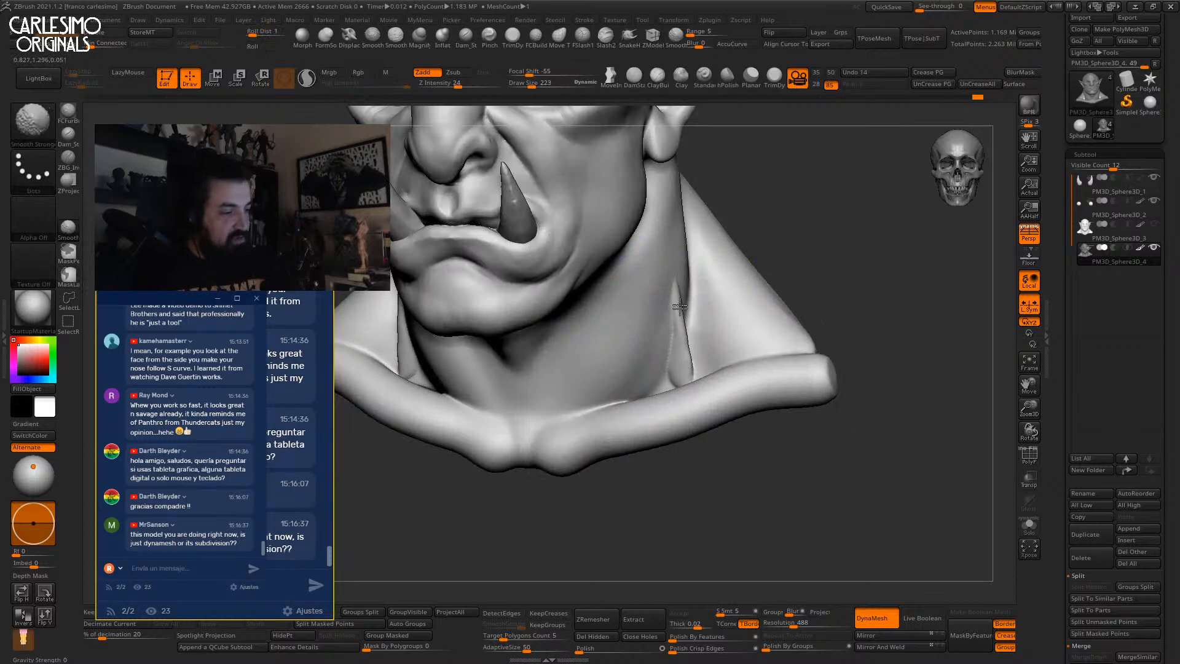
left_click_drag(676, 357, 672, 325, "shift")
mouse_move(672, 324)
right_mouse_down()
mouse_move(702, 321)
mouse_move(700, 277)
right_mouse_up()
right_click_drag(700, 277, 642, 281)
left_click_drag(687, 296, 683, 314, "shift")
right_click_drag(679, 312, 699, 344)
Draw a CurveLathe spike from below the ear down to the collarbone, smoothing its kink.
key("b")
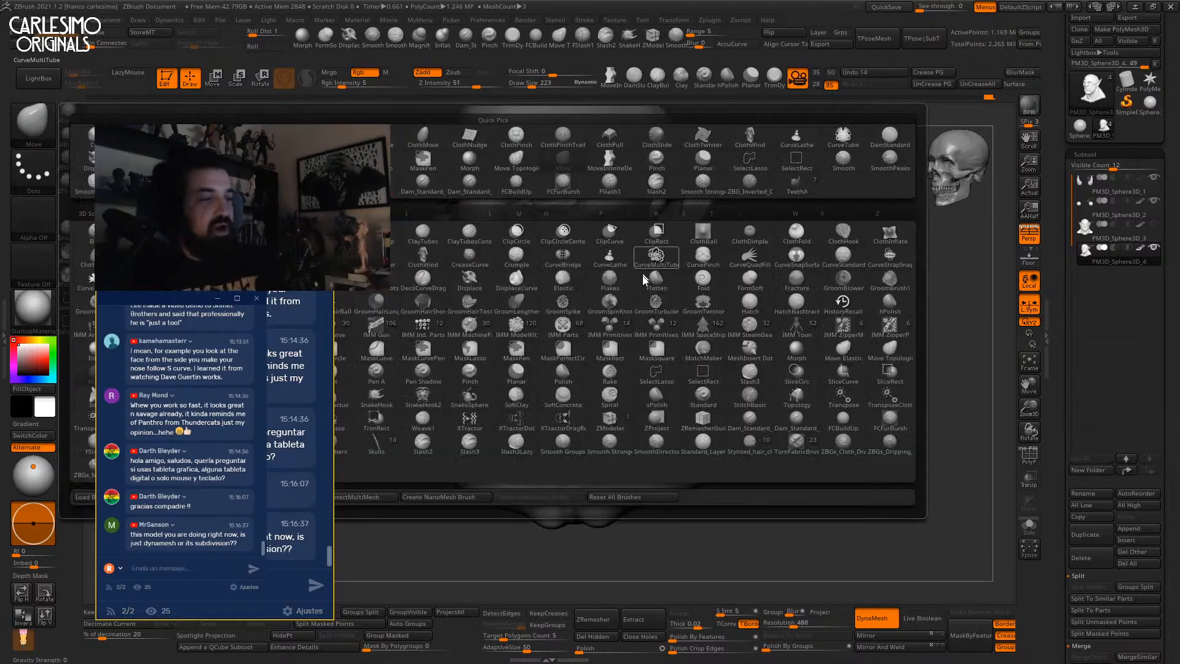
left_click(609, 258)
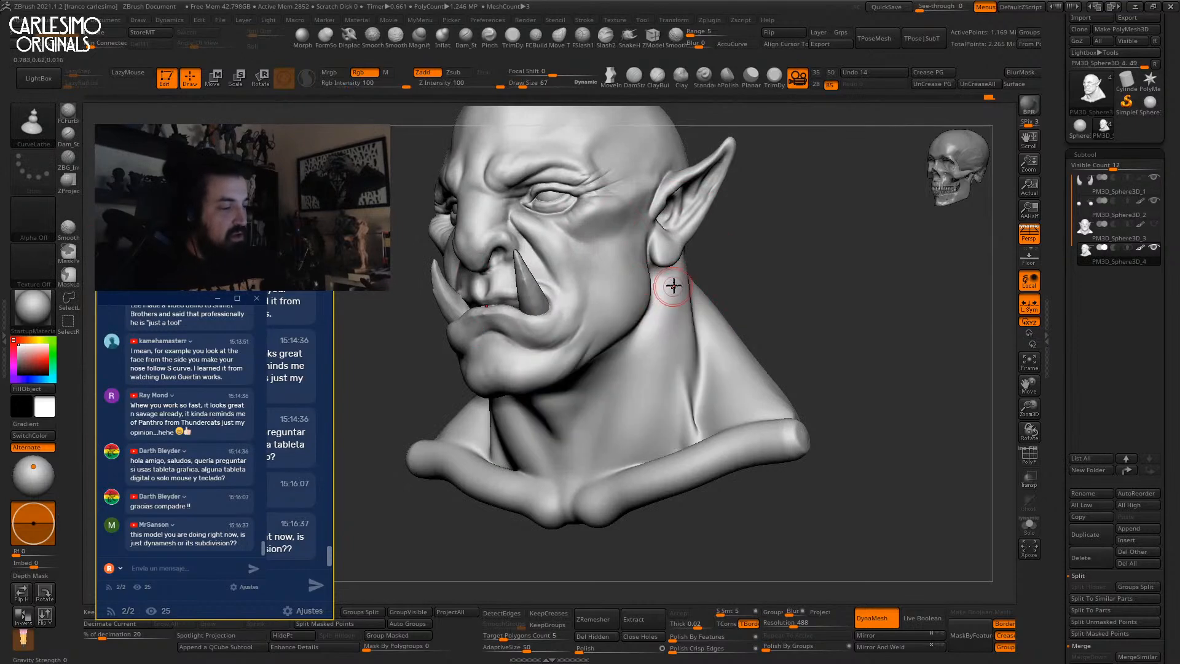
left_click_drag(674, 268, 619, 430)
left_click_drag(598, 470, 588, 488)
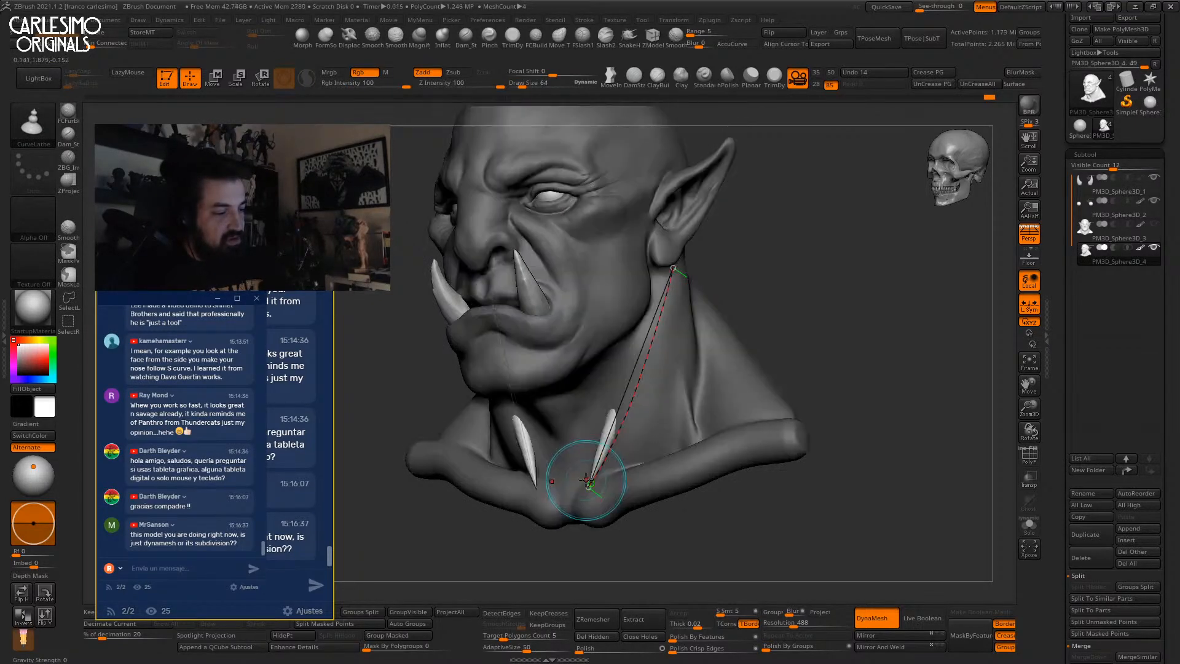
left_click(638, 390)
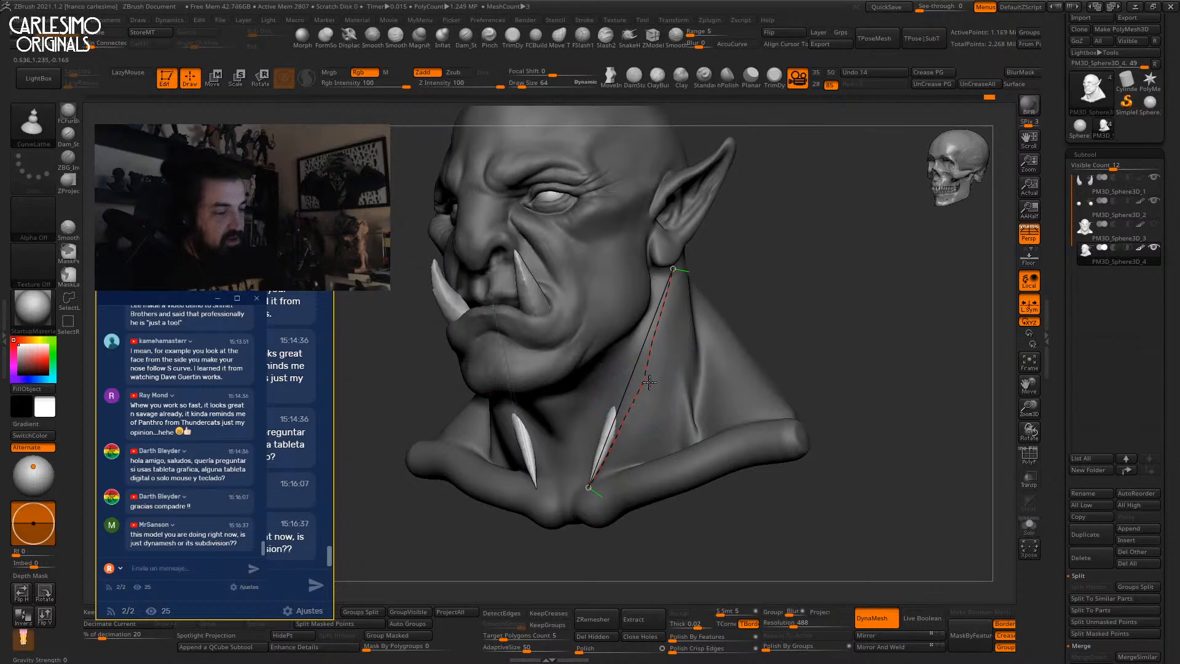
mouse_move(627, 347)
right_mouse_down()
mouse_move(657, 342)
mouse_move(638, 342)
right_mouse_up()
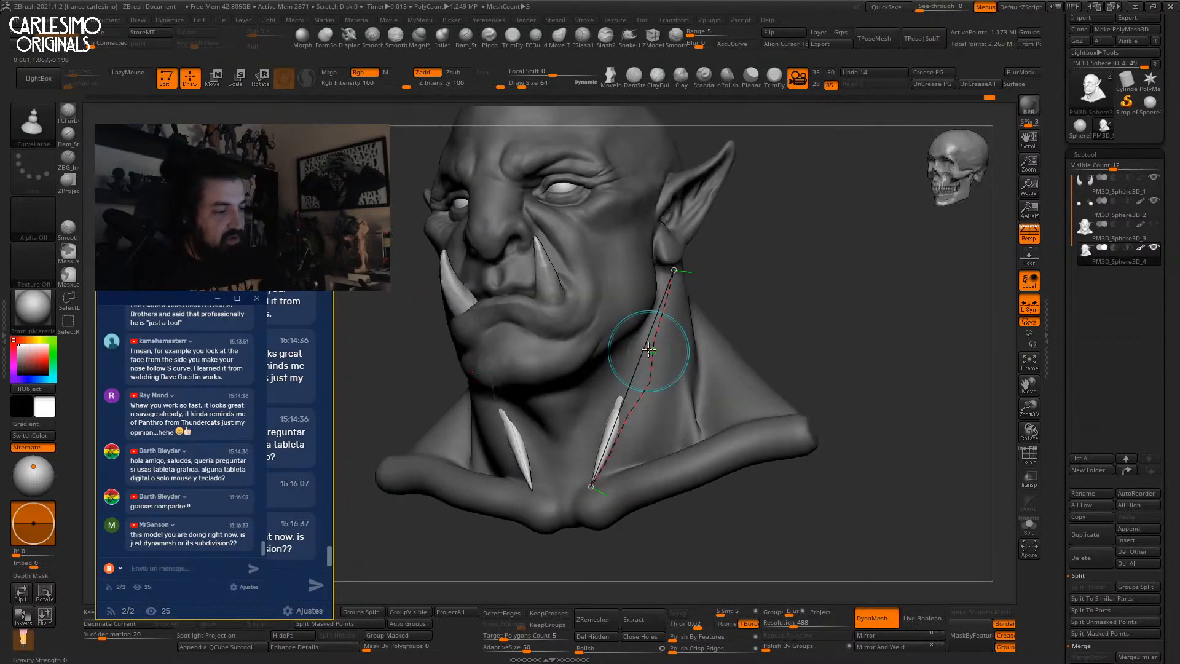
left_click(656, 346)
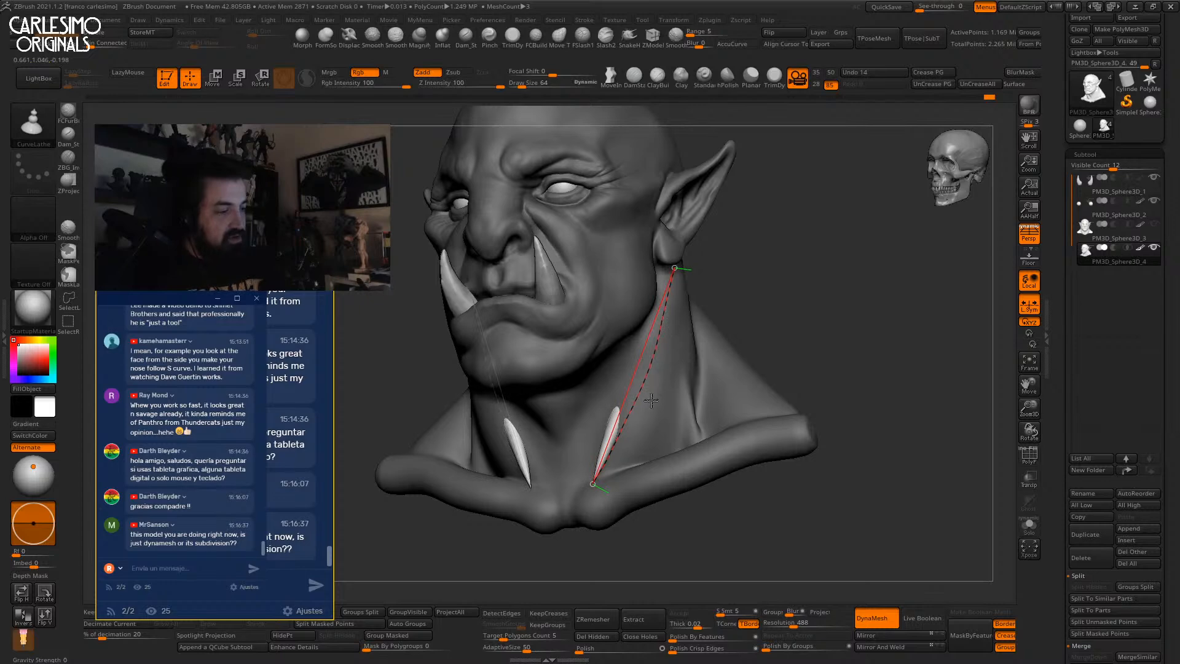
Shift the spikes right with the Move gizmo, toggle their visibility and reselect the bust.
key("w")
key("q")
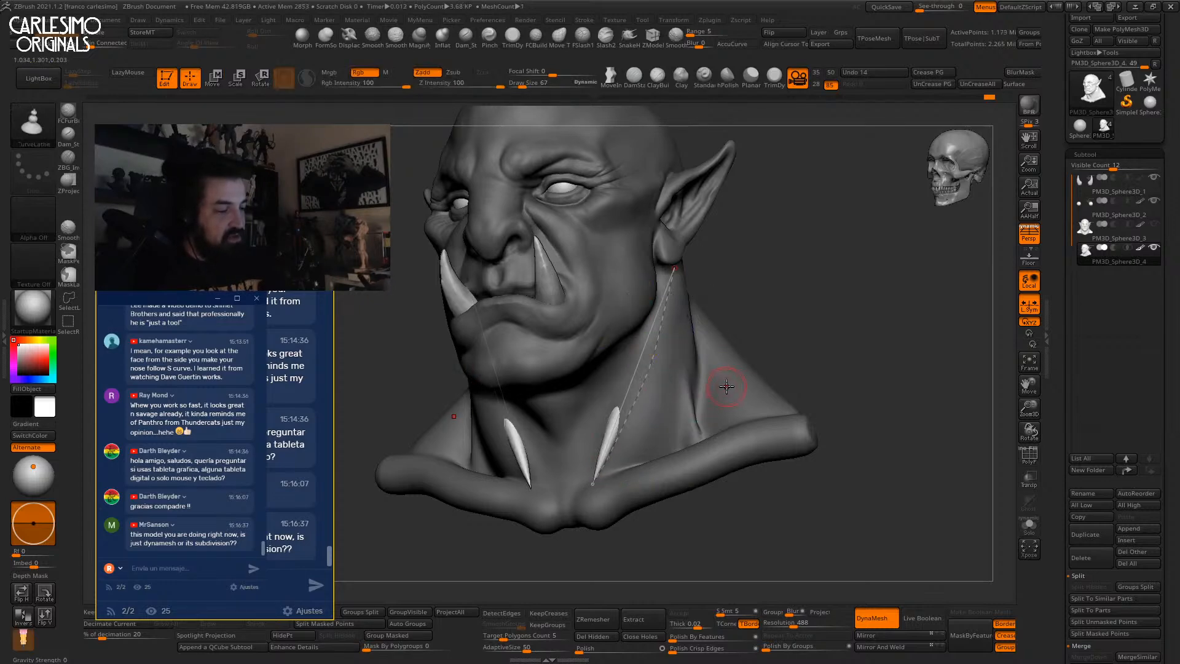
right_click_drag(716, 379, 737, 361)
key("w")
left_click_drag(729, 325, 760, 315)
right_click_drag(761, 315, 706, 329)
key("q")
mouse_move(771, 309)
right_mouse_down("ctrl")
mouse_move(743, 324)
mouse_move(761, 386)
mouse_move(737, 323)
mouse_move(771, 327)
right_mouse_up("ctrl")
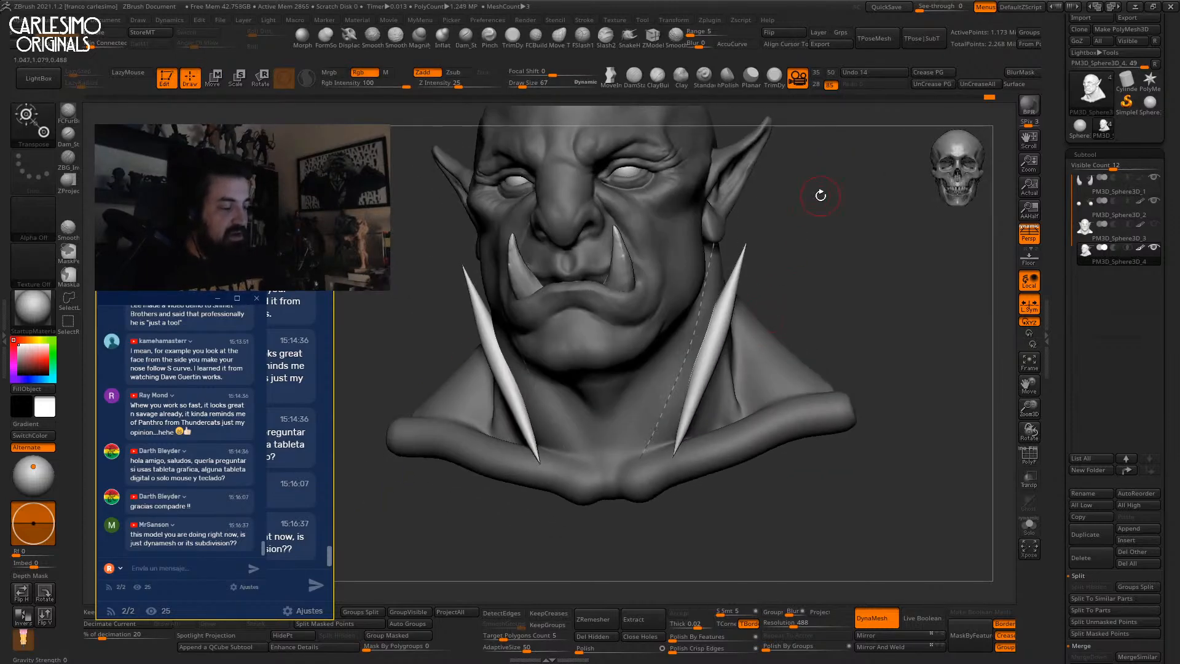
left_click_drag(768, 328, 761, 312, "ctrl+shift")
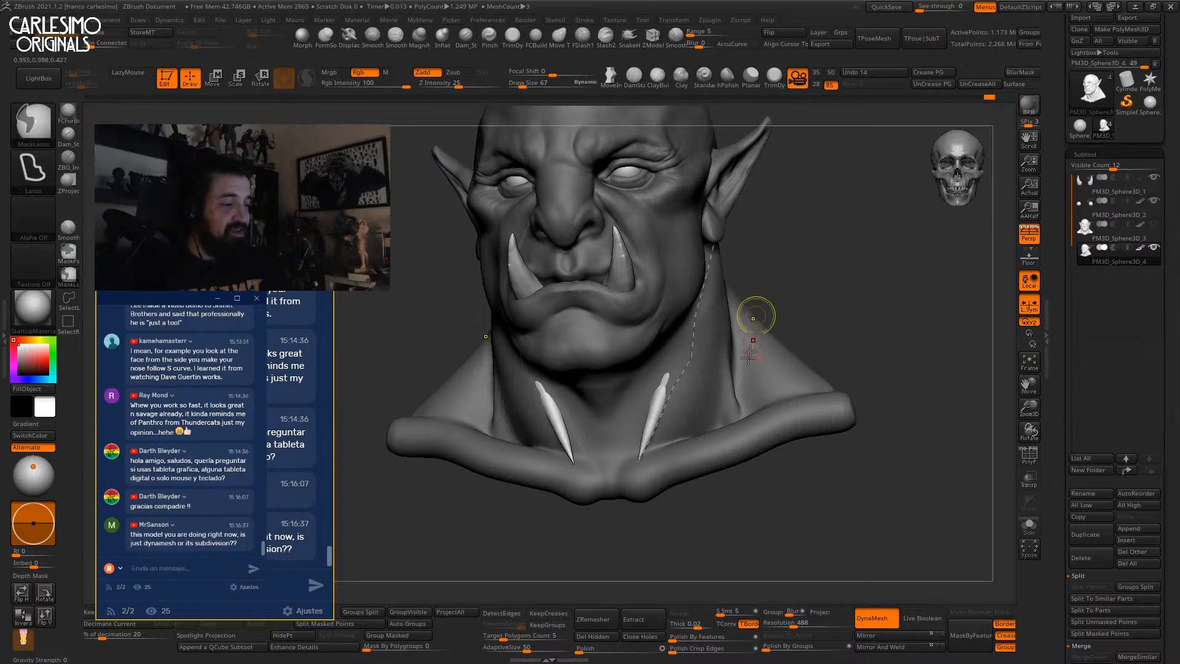
key("w")
left_click(727, 333)
mouse_move(807, 254)
right_mouse_down()
mouse_move(725, 327)
mouse_move(727, 315)
right_mouse_up()
key("q")
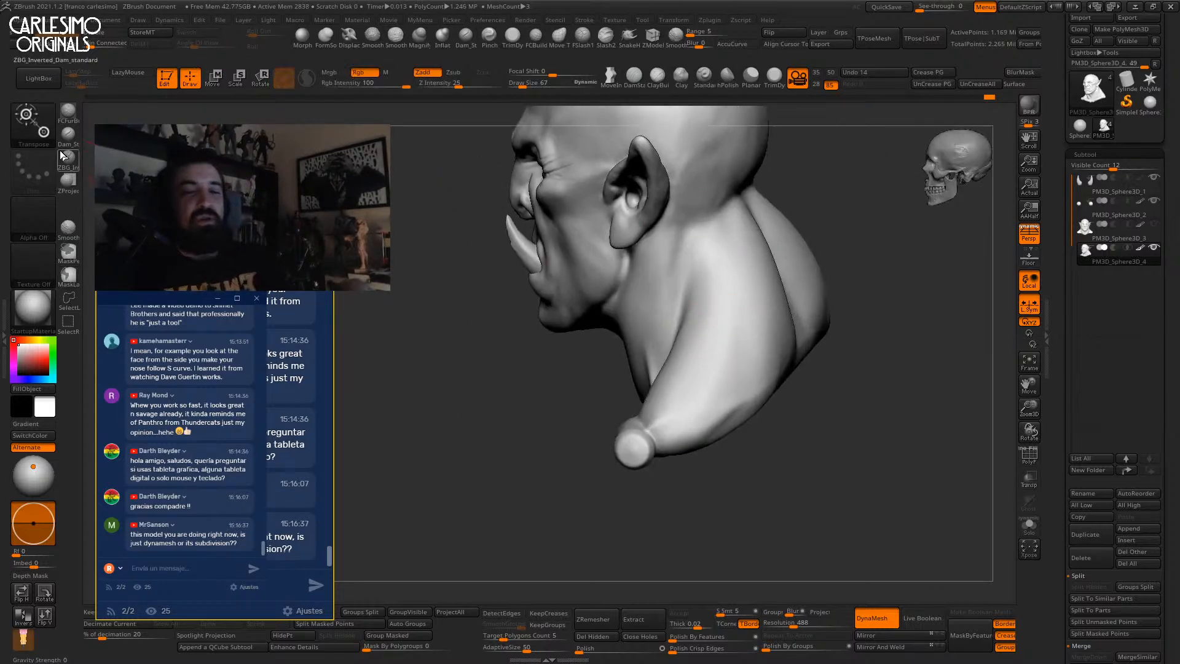
key("b")
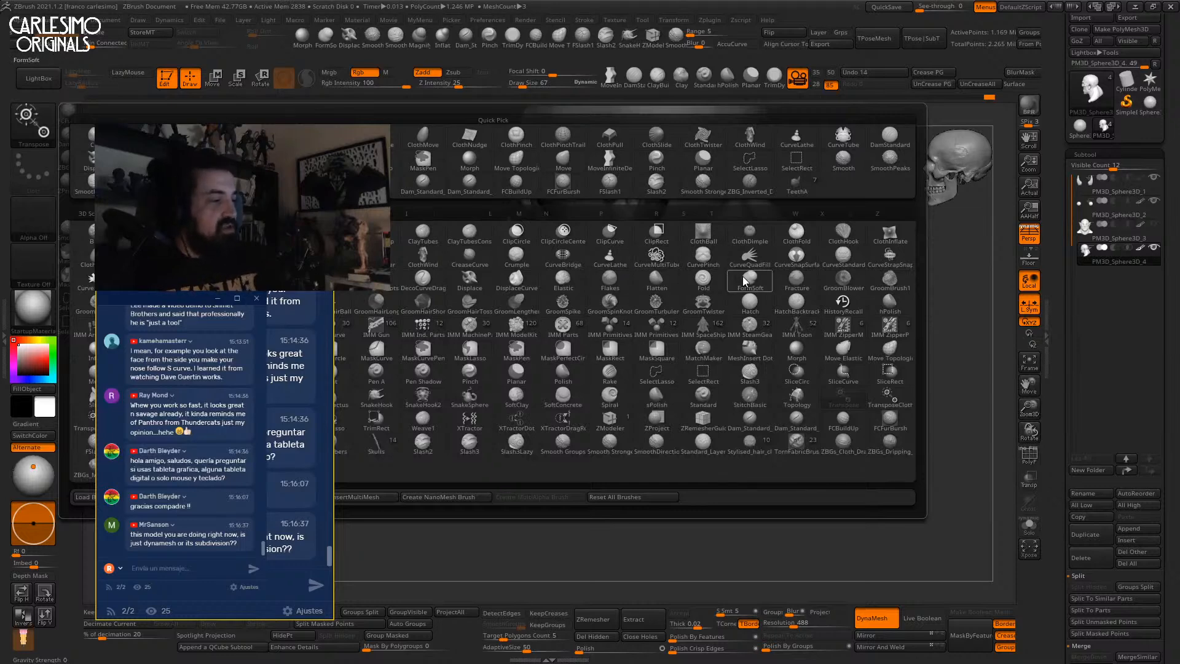
left_click(617, 262)
mouse_move(729, 276)
right_mouse_down()
mouse_move(711, 338)
mouse_move(758, 334)
mouse_move(674, 387)
right_mouse_up()
right_click_drag(637, 373, 639, 378)
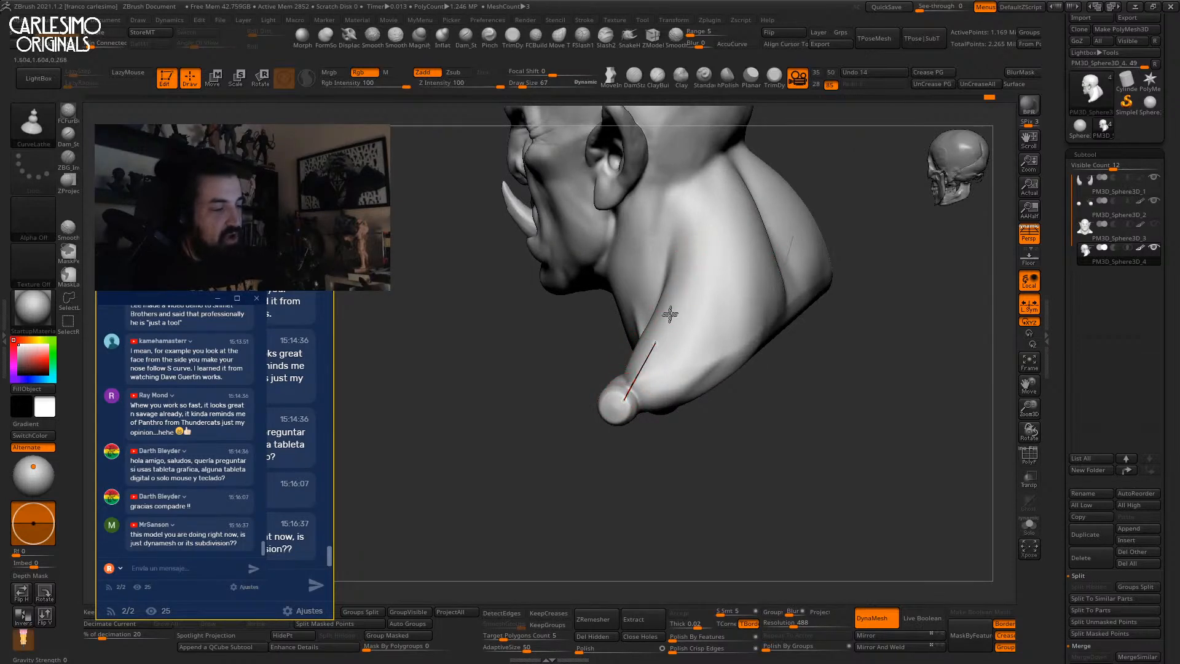
left_click_drag(683, 264, 685, 265)
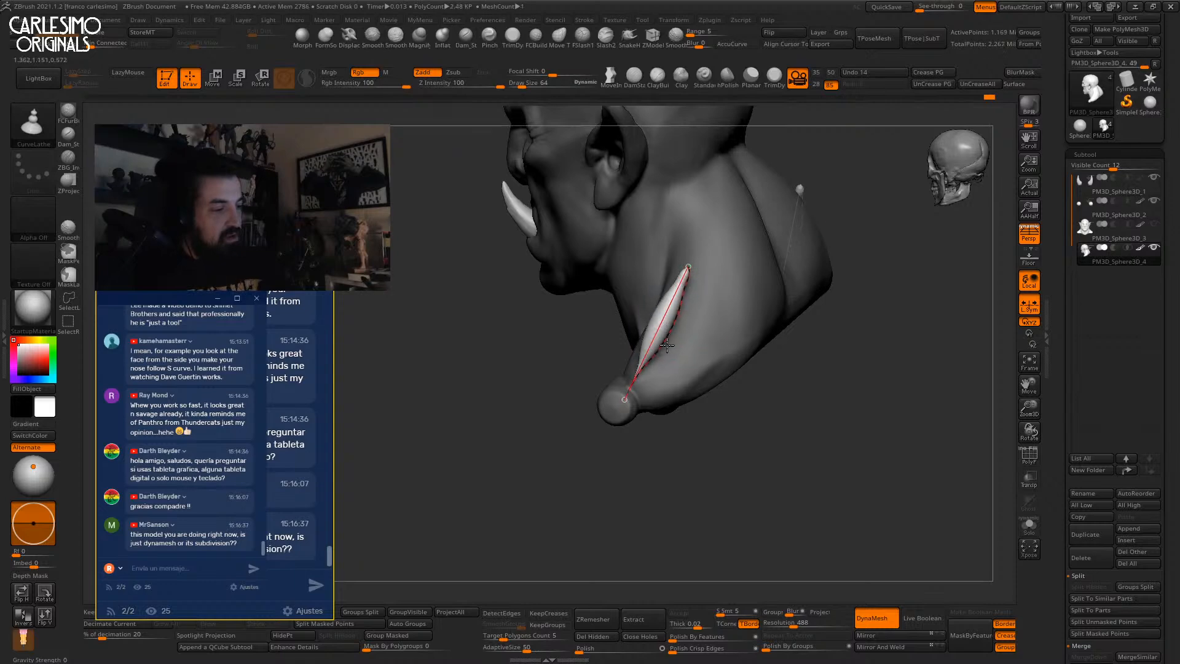
left_click(692, 352)
right_click_drag(706, 337, 747, 344)
key("ctrl+z")
key("ctrl+z")
key("ctrl+z")
key("ctrl+z")
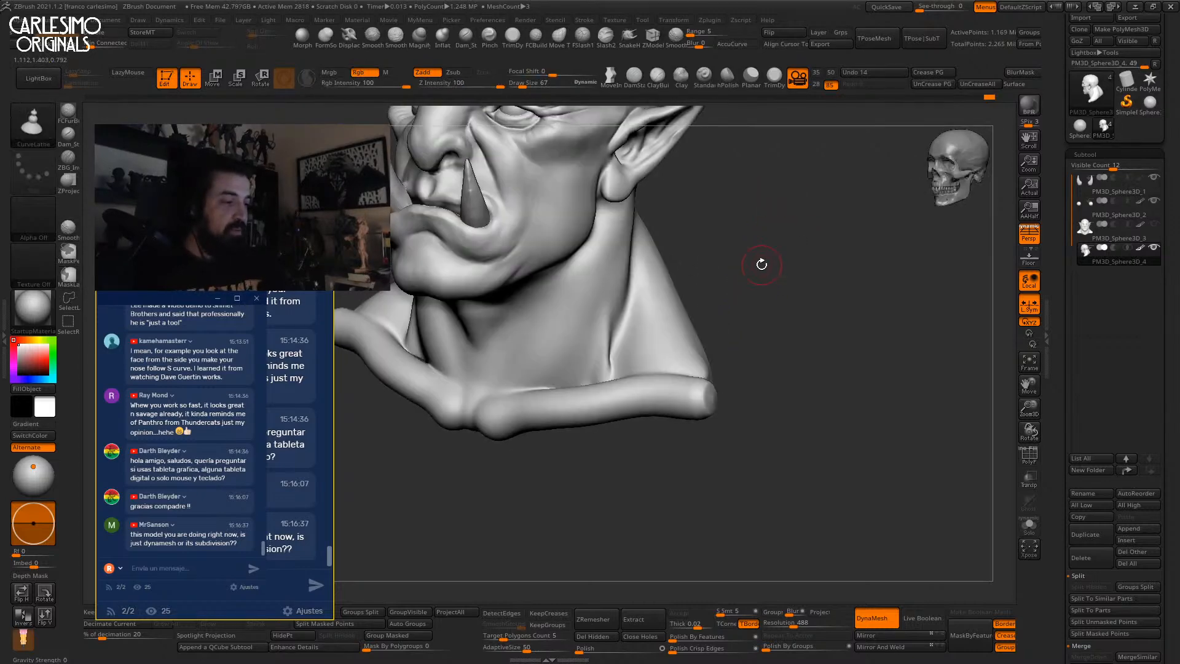
From the front view, enlarge the brush and build up clay near the clavicles with ClayBuildup.
right_click_drag(762, 264, 710, 325, "shift")
key("b")
key("m")
key("v")
key("space")
mouse_move(678, 353)
left_mouse_down()
mouse_move(664, 321)
mouse_move(665, 373)
mouse_move(621, 414)
left_mouse_up()
right_click_drag(621, 414, 643, 352, "alt")
key("b")
key("c")
key("b")
mouse_move(606, 352)
left_mouse_down()
mouse_move(582, 381)
mouse_move(621, 317)
mouse_move(599, 375)
mouse_move(621, 316)
mouse_move(616, 363)
mouse_move(602, 358)
mouse_move(632, 325)
left_mouse_up()
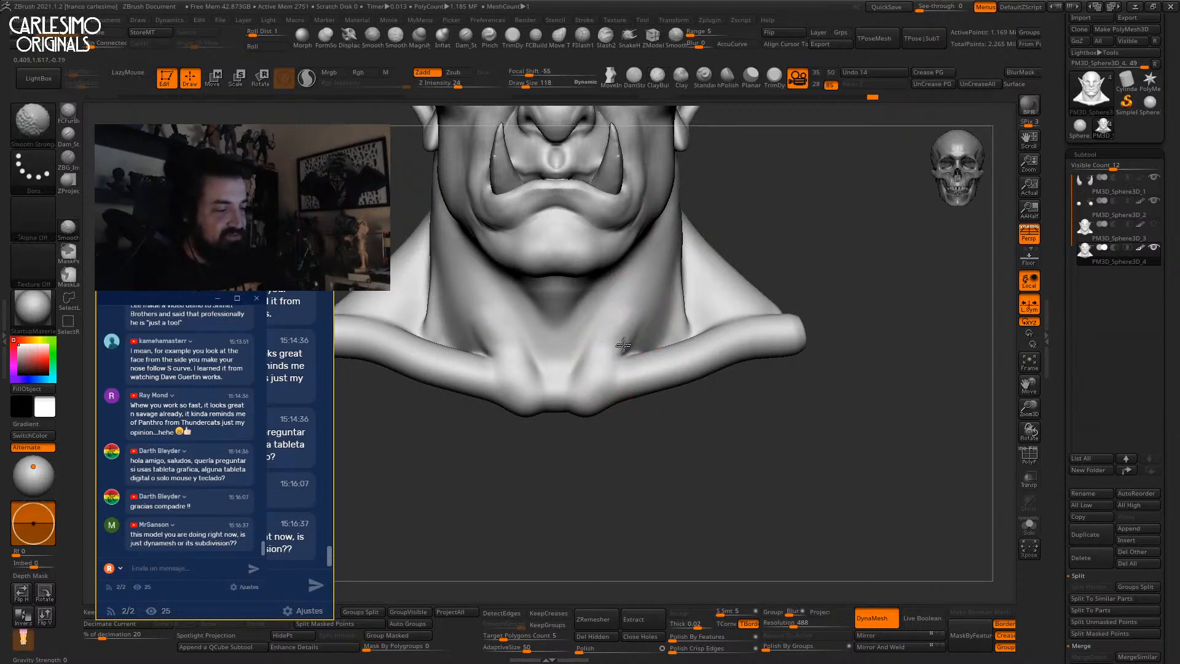
Build up the neck muscle down to the clavicle and smooth along it.
right_click_drag(651, 321, 632, 318)
left_click_drag(633, 316, 635, 292)
mouse_move(635, 286)
right_mouse_down("alt")
mouse_move(615, 343)
mouse_move(593, 338)
right_mouse_up("alt")
left_click_drag(651, 276, 581, 418)
left_click_drag(632, 310, 572, 430, "shift")
right_click_drag(572, 430, 597, 376, "shift")
Load the Standard brush with Alpha 46, smooth the lower neck creases, and turn on PolyF.
left_click(703, 77)
left_click(33, 216)
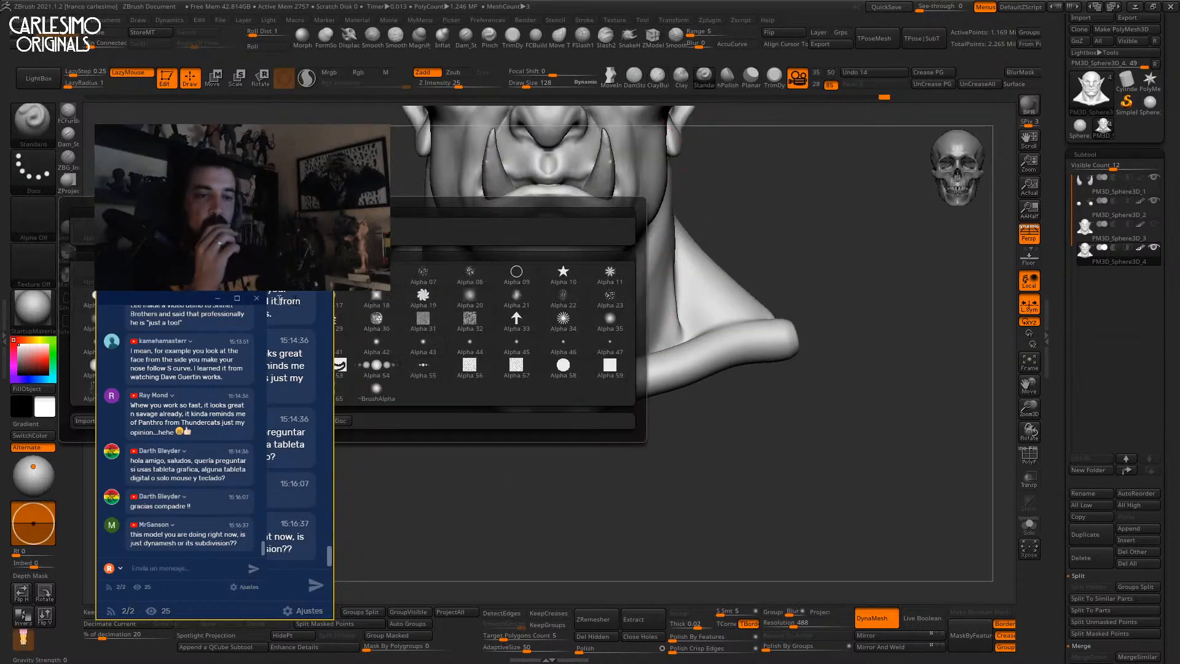
left_click(569, 347)
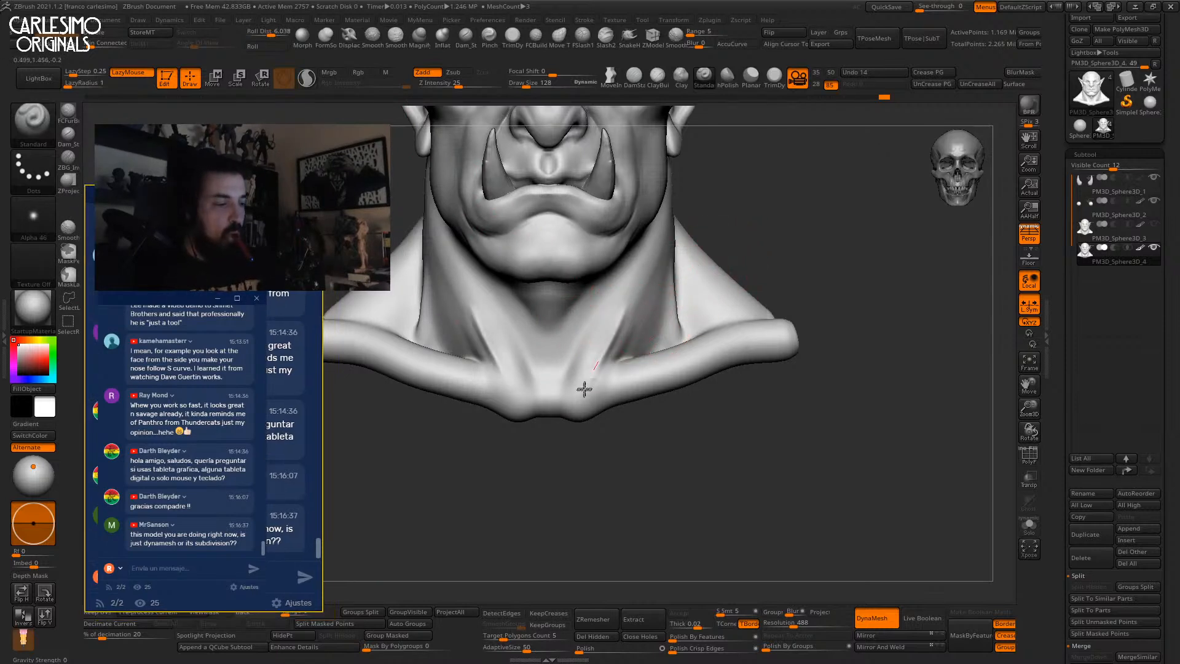
key("shift")
mouse_move(605, 354)
left_mouse_down("shift")
mouse_move(621, 324)
mouse_move(608, 363)
left_mouse_up("shift")
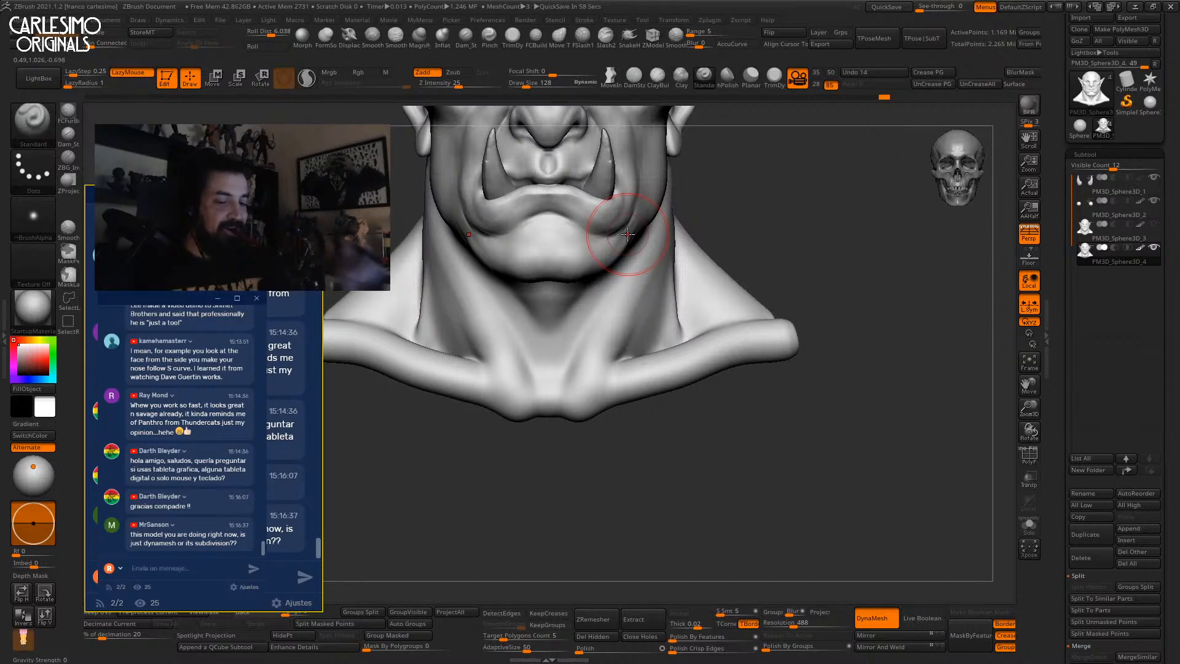
key("shift+f")
left_click_drag(750, 301, 764, 411, "alt")
left_click_drag(860, 264, 758, 248)
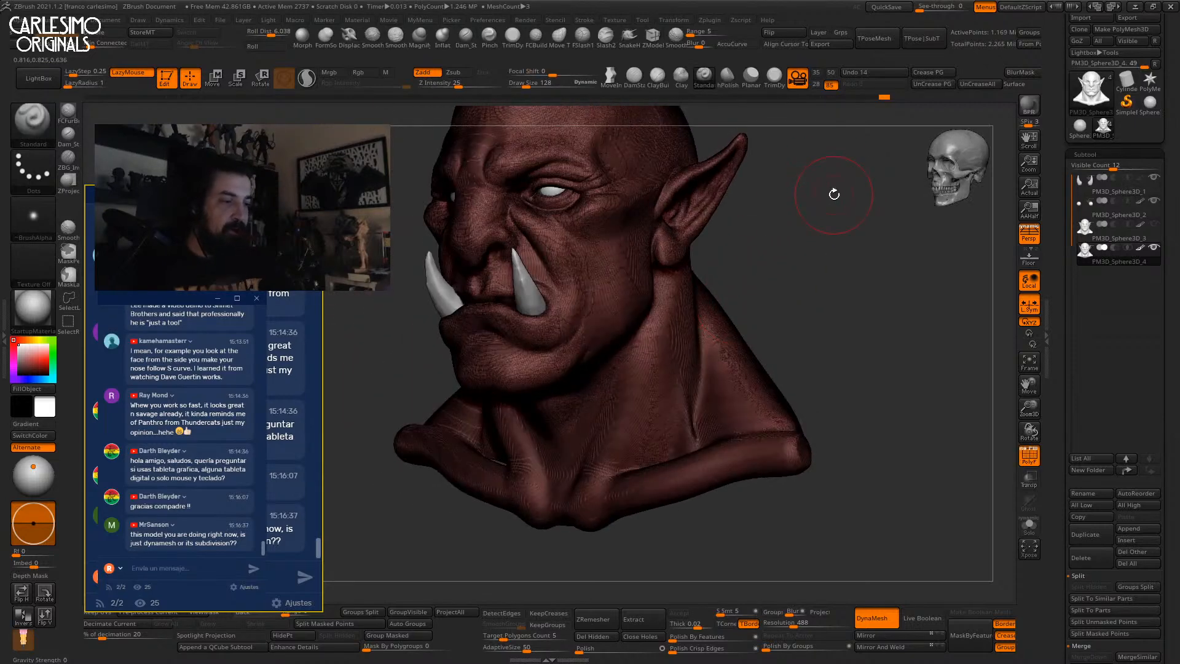
Reframe the full bust and switch sculpting brushes, ending on the Inflate brush.
key("shift+f")
left_click_drag(787, 293, 833, 201)
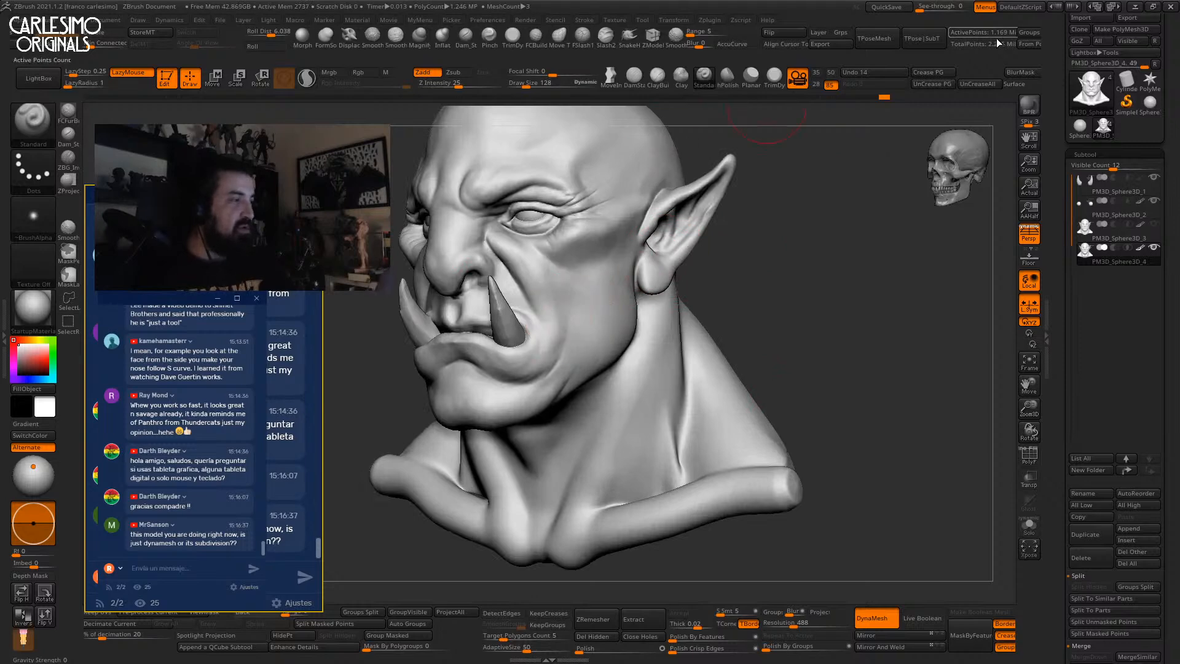
mouse_move(777, 242)
left_mouse_down("alt")
mouse_move(808, 320)
mouse_move(789, 301)
mouse_move(783, 270)
mouse_move(829, 301)
left_mouse_up("alt")
left_click_drag(799, 265, 804, 368, "alt")
key("shift+f")
key("shift+f")
mouse_move(616, 321)
right_mouse_down("ctrl")
mouse_move(630, 381)
mouse_move(678, 283)
mouse_move(745, 321)
mouse_move(673, 301)
mouse_move(713, 328)
mouse_move(703, 334)
right_mouse_up("ctrl")
key("b")
key("c")
key("t")
key("b")
key("i")
key("n")
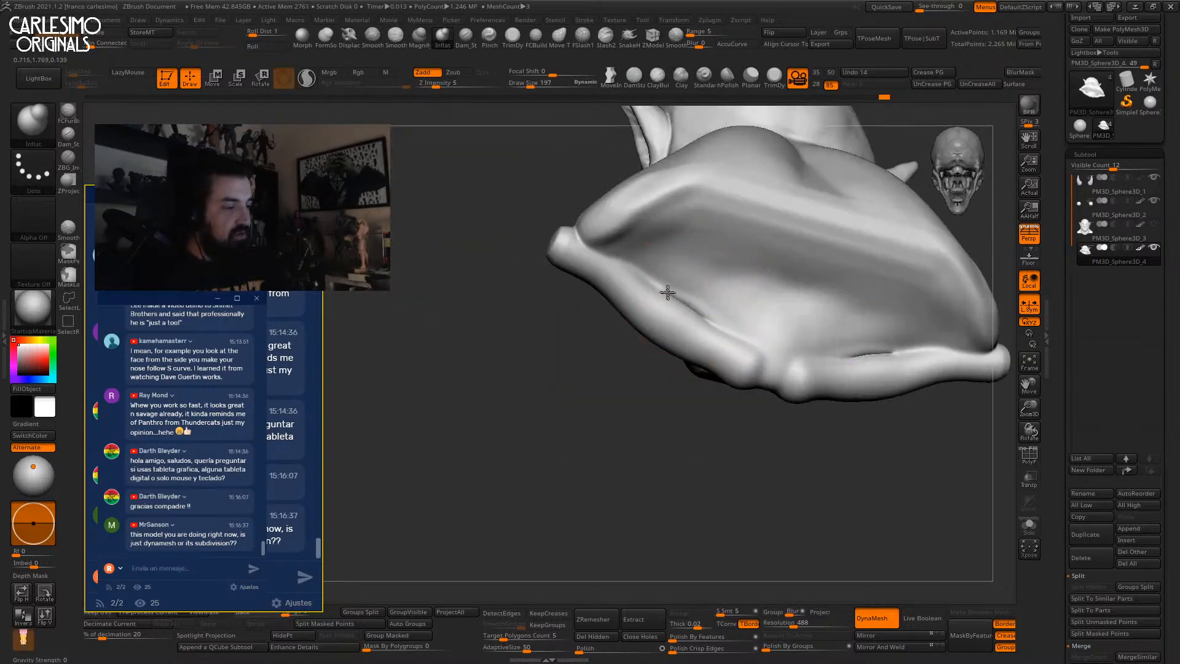
Carve a deeper collarbone crease on both sides of the neck.
mouse_move(688, 273)
right_mouse_down()
mouse_move(783, 263)
mouse_move(711, 263)
right_mouse_up()
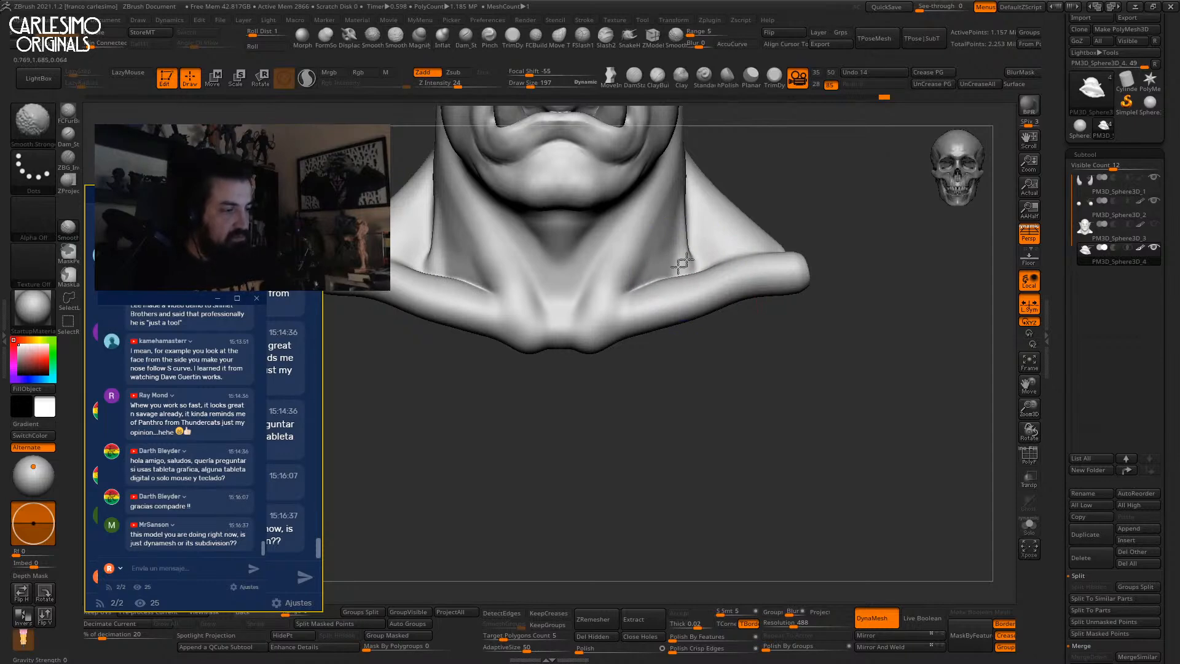
mouse_move(666, 285)
right_mouse_down()
mouse_move(676, 334)
mouse_move(676, 268)
right_mouse_up()
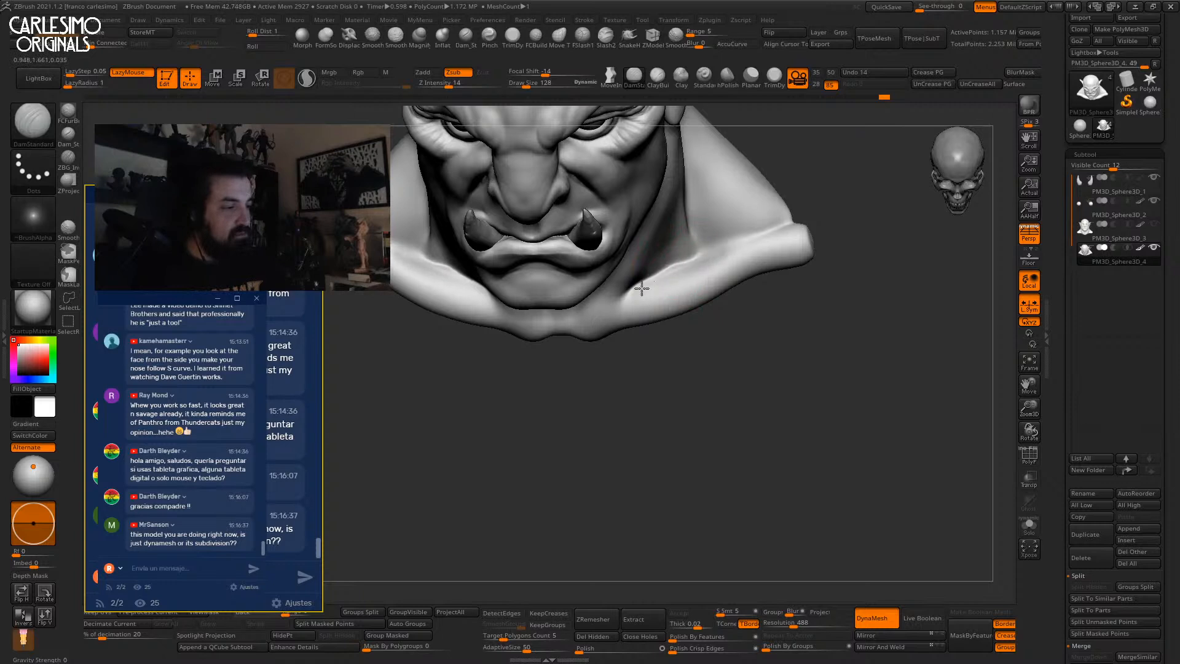
left_click_drag(645, 286, 695, 258)
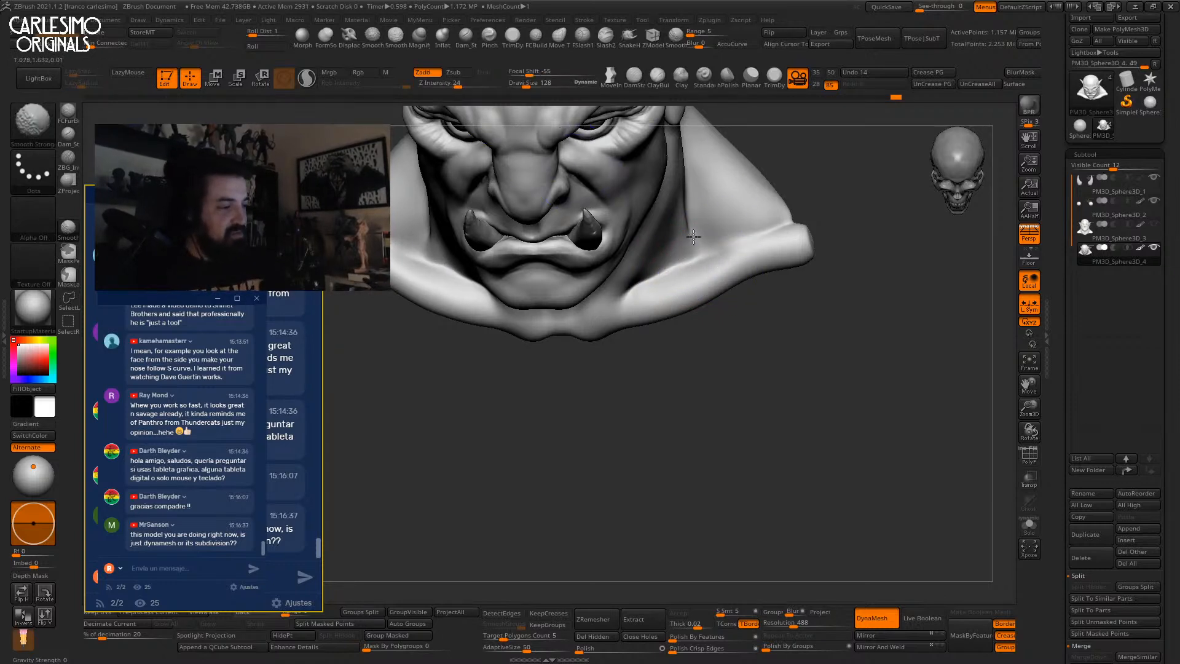
mouse_move(697, 244)
right_mouse_down()
mouse_move(737, 219)
mouse_move(728, 282)
mouse_move(724, 256)
right_mouse_up()
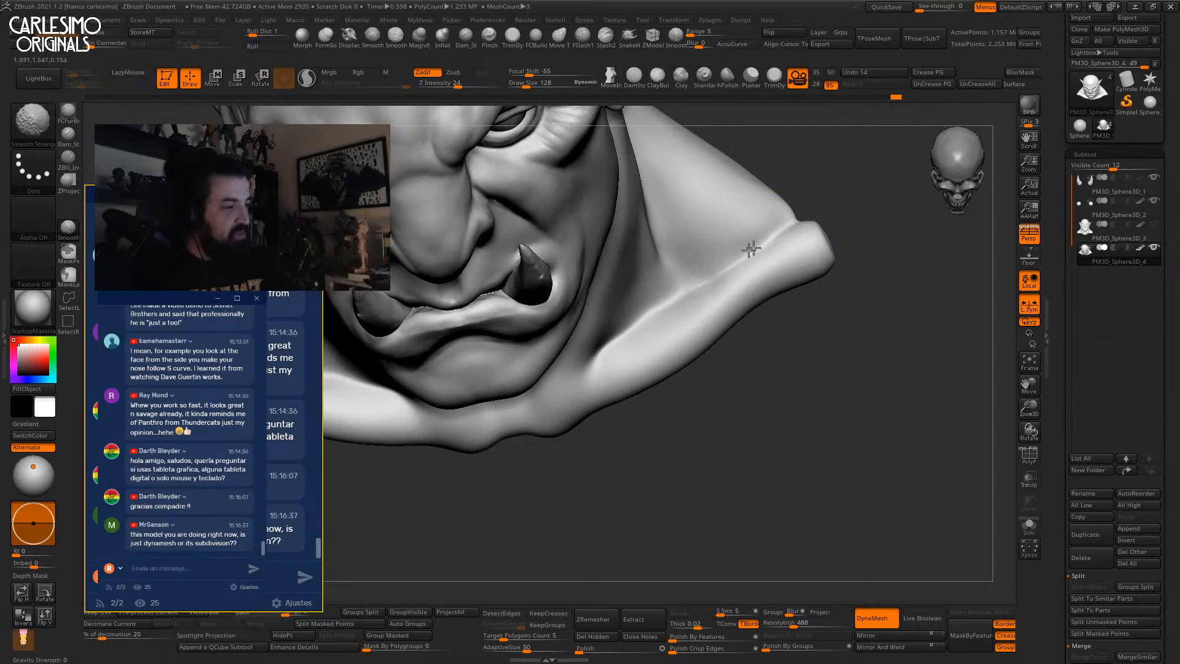
mouse_move(651, 320)
right_mouse_down("shift")
mouse_move(676, 258)
mouse_move(658, 322)
right_mouse_up("shift")
Enlarge the brush to 295, reframe the bust at three-quarter view, then shrink it to 149.
key("space")
left_click_drag(604, 306, 613, 306)
left_click_drag(593, 307, 601, 301)
right_click_drag(616, 306, 619, 274, "ctrl")
right_click_drag(616, 344, 618, 264, "alt")
right_click_drag(680, 303, 602, 301)
right_click_drag(676, 295, 687, 340, "ctrl")
key("bracketleft")
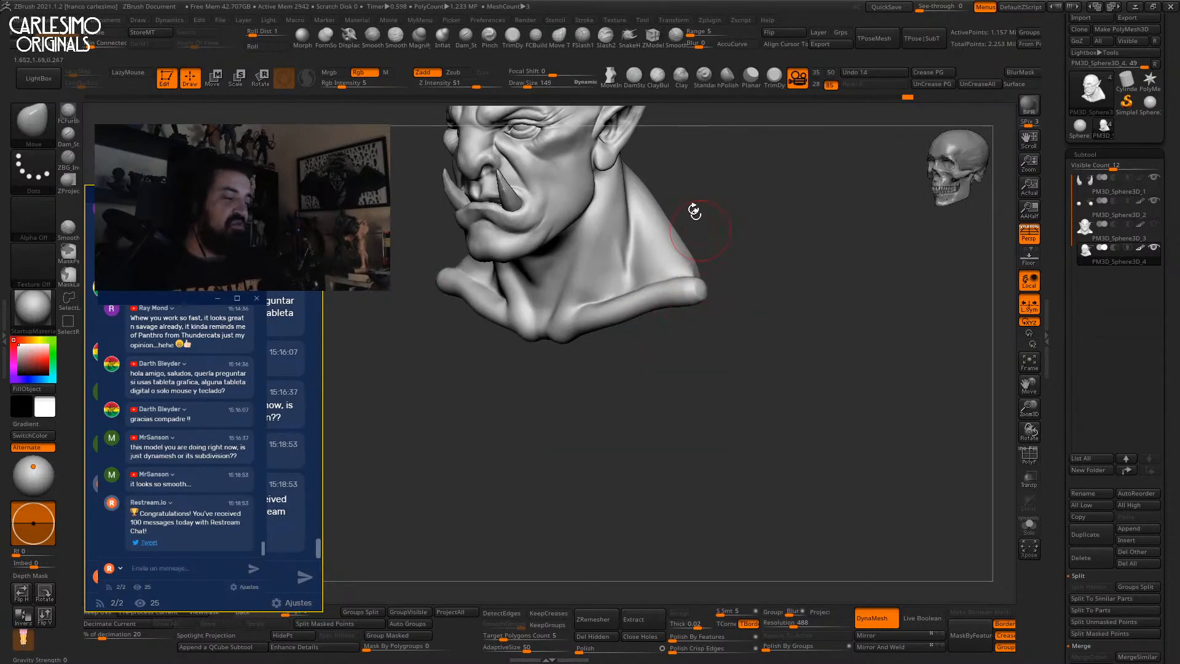
Orbit around the shoulder and back of the head and select the hPolish brush.
left_click(442, 38)
mouse_move(695, 245)
right_mouse_down("ctrl")
mouse_move(711, 303)
mouse_move(701, 284)
right_mouse_up("ctrl")
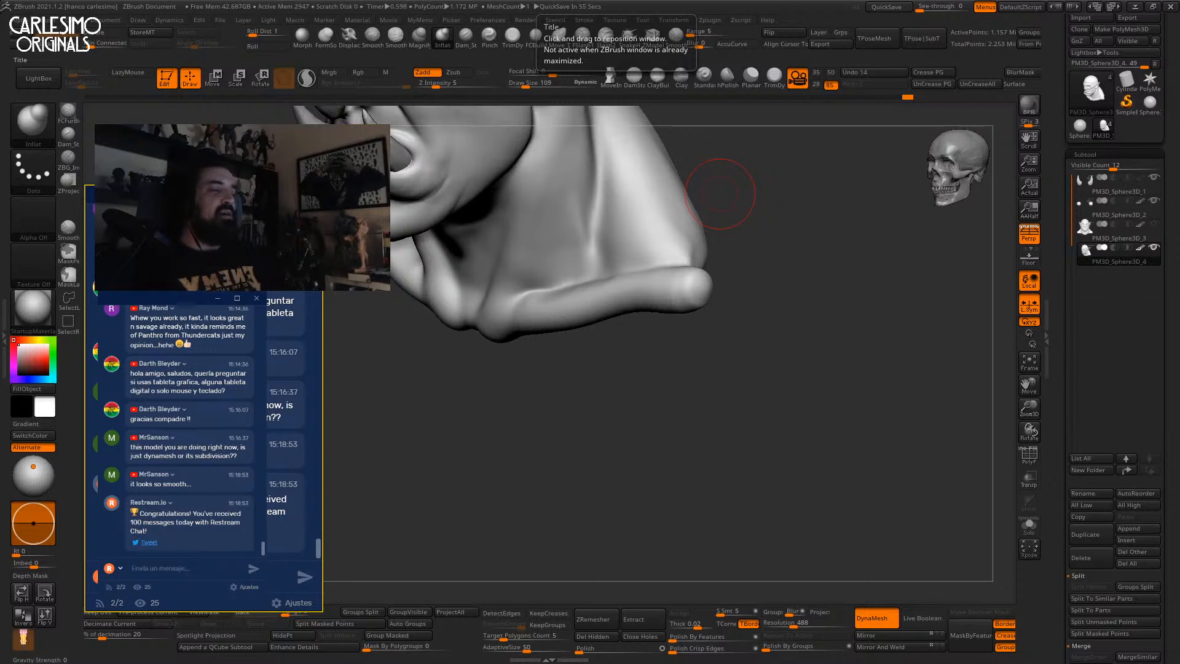
left_click_drag(716, 264, 678, 366)
mouse_move(677, 366)
right_mouse_down()
mouse_move(682, 355)
mouse_move(664, 361)
mouse_move(677, 337)
mouse_move(724, 316)
mouse_move(615, 305)
right_mouse_up()
key("b")
key("c")
key("b")
left_click(733, 79)
Flatten and polish the hollow underside of the base, including its upper and lower tips.
right_click_drag(712, 395, 674, 339, "alt")
mouse_move(639, 289)
right_mouse_down()
mouse_move(615, 332)
mouse_move(632, 376)
mouse_move(571, 294)
right_mouse_up()
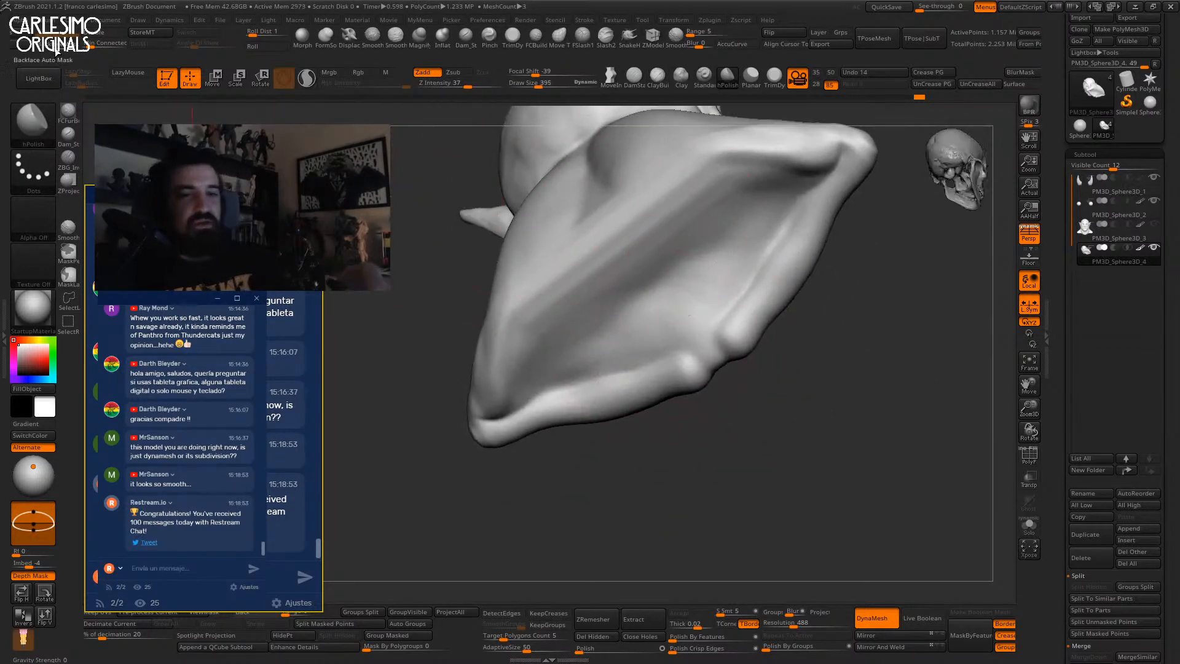
mouse_move(601, 249)
left_mouse_down()
mouse_move(676, 290)
mouse_move(735, 240)
mouse_move(641, 311)
mouse_move(654, 289)
left_mouse_up()
right_click_drag(655, 289, 697, 246)
mouse_move(698, 245)
left_mouse_down()
mouse_move(600, 335)
mouse_move(755, 215)
mouse_move(611, 334)
mouse_move(676, 269)
mouse_move(623, 322)
left_mouse_up()
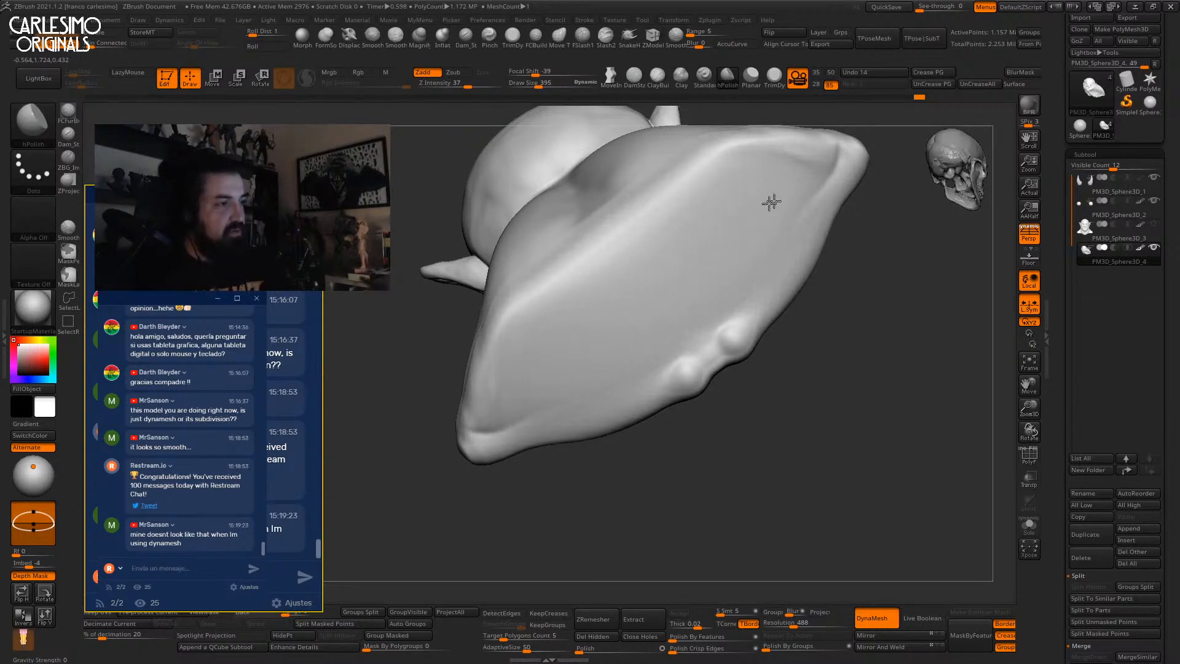
mouse_move(718, 235)
right_mouse_down()
mouse_move(743, 255)
mouse_move(671, 289)
mouse_move(712, 320)
mouse_move(687, 356)
mouse_move(656, 371)
mouse_move(748, 298)
mouse_move(695, 236)
right_mouse_up()
left_click_drag(713, 189, 613, 465)
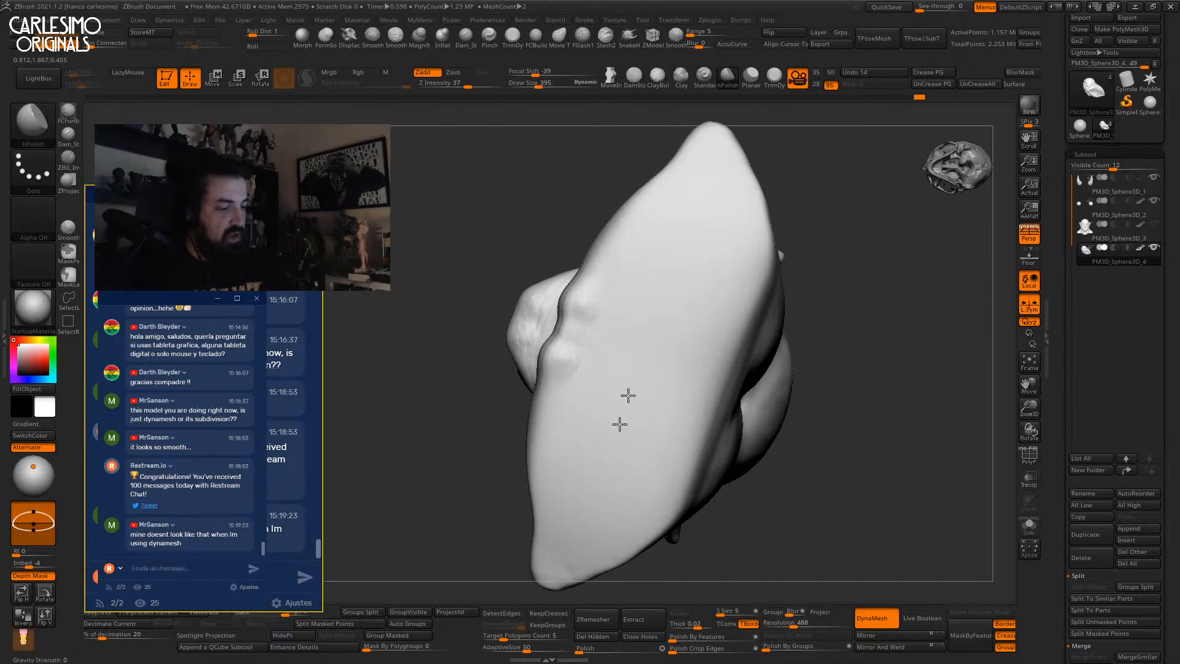
mouse_move(674, 271)
right_mouse_down()
mouse_move(689, 340)
mouse_move(760, 298)
mouse_move(706, 311)
mouse_move(740, 382)
mouse_move(750, 316)
mouse_move(732, 350)
mouse_move(764, 297)
right_mouse_up()
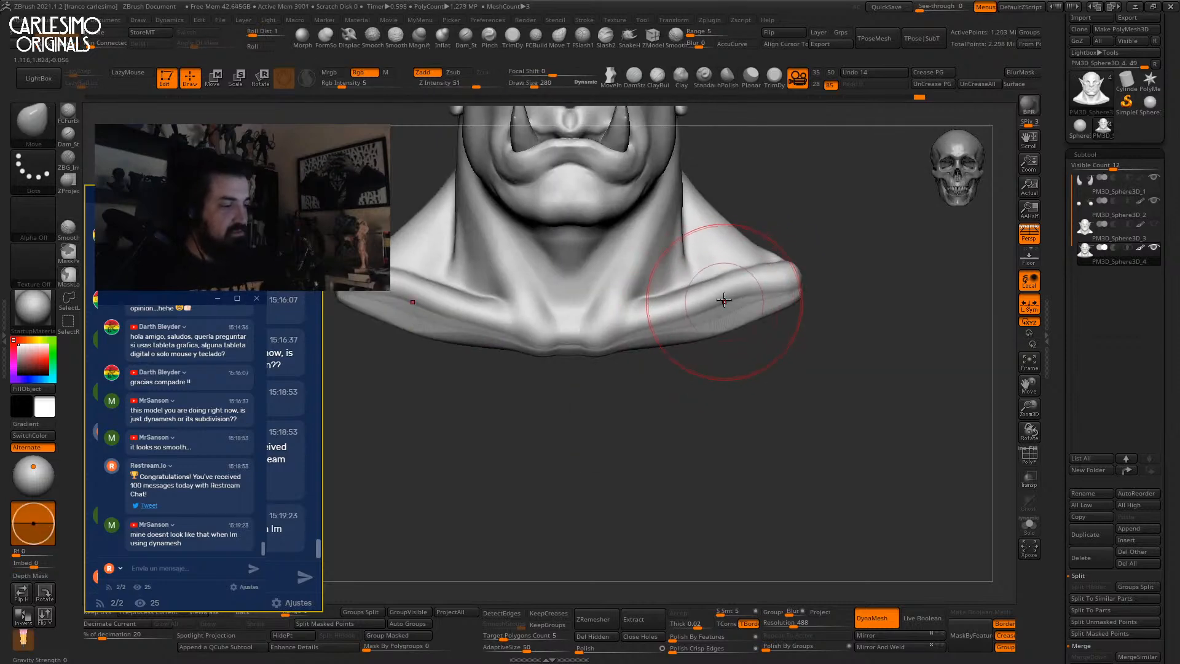
Reshape the collarbone ridge on both sides, then set a clay brush to size 128.
left_click_drag(730, 290, 688, 338)
mouse_move(688, 338)
right_mouse_down()
mouse_move(745, 329)
mouse_move(738, 311)
mouse_move(720, 350)
mouse_move(738, 302)
mouse_move(684, 387)
mouse_move(710, 245)
mouse_move(699, 293)
mouse_move(729, 258)
right_mouse_up()
key("1")
key("space")
left_click(689, 306)
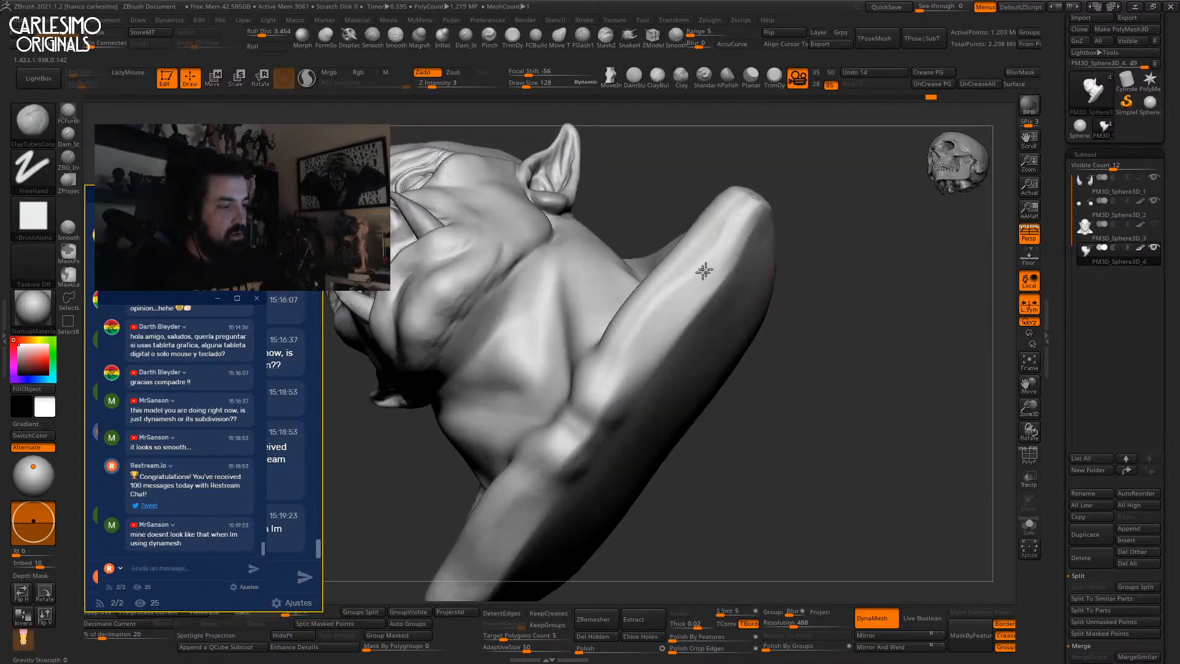
Smooth the shoulder edge, enlarging the brush to 209 partway through.
right_click_drag(730, 275, 729, 266, "shift")
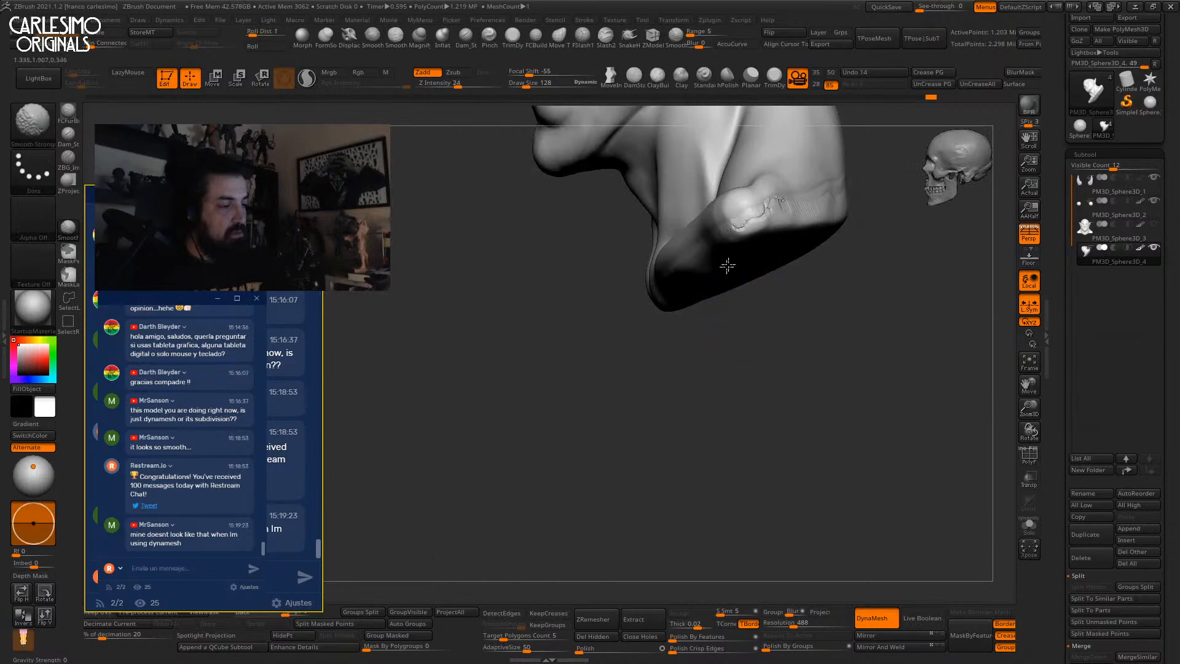
left_click_drag(768, 222, 821, 202, "shift")
right_click_drag(829, 206, 720, 302)
key("space")
left_click(716, 316)
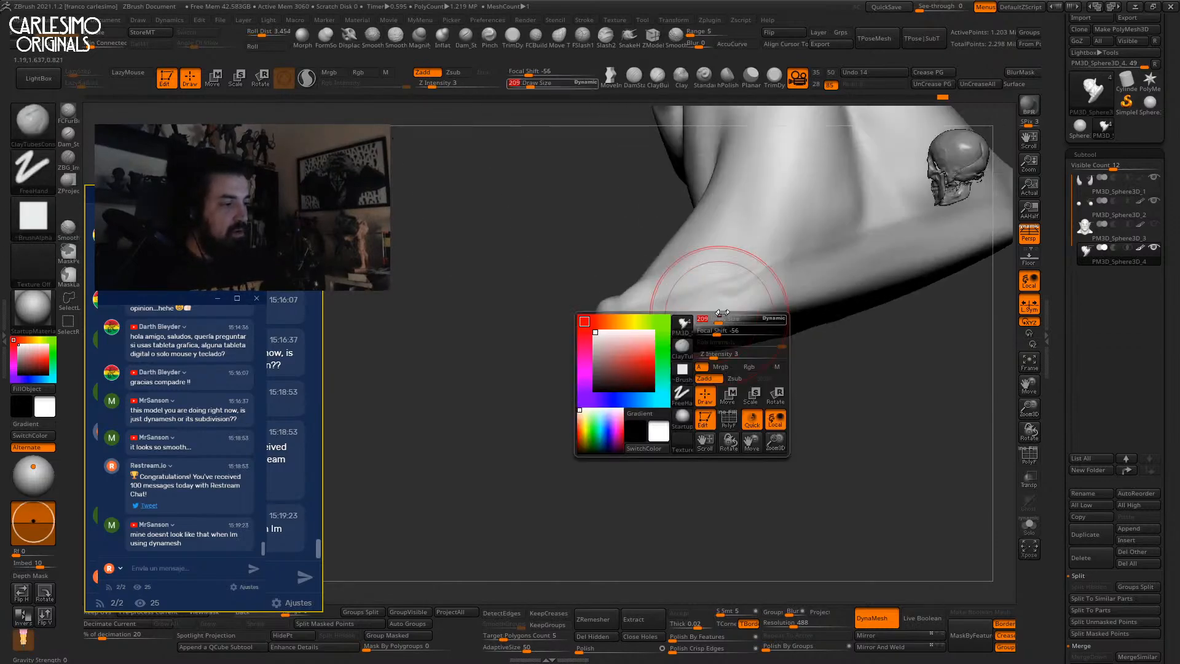
left_click_drag(780, 265, 727, 300, "shift")
mouse_move(790, 266)
right_mouse_down()
mouse_move(834, 231)
mouse_move(746, 258)
mouse_move(780, 306)
right_mouse_up()
mouse_move(819, 348)
right_mouse_down()
mouse_move(785, 297)
mouse_move(748, 300)
right_mouse_up()
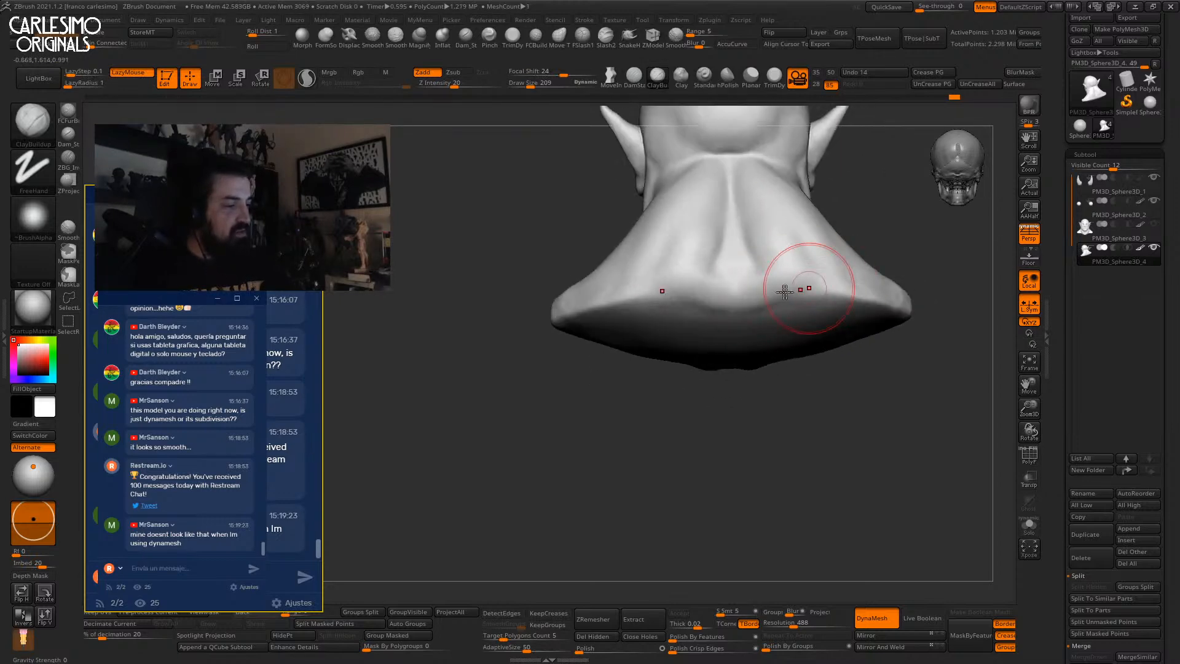
mouse_move(850, 282)
right_mouse_down()
mouse_move(745, 282)
mouse_move(742, 321)
right_mouse_up()
Smooth the back of the neck and build up clay on the neck and shoulder.
left_click_drag(783, 225, 751, 264)
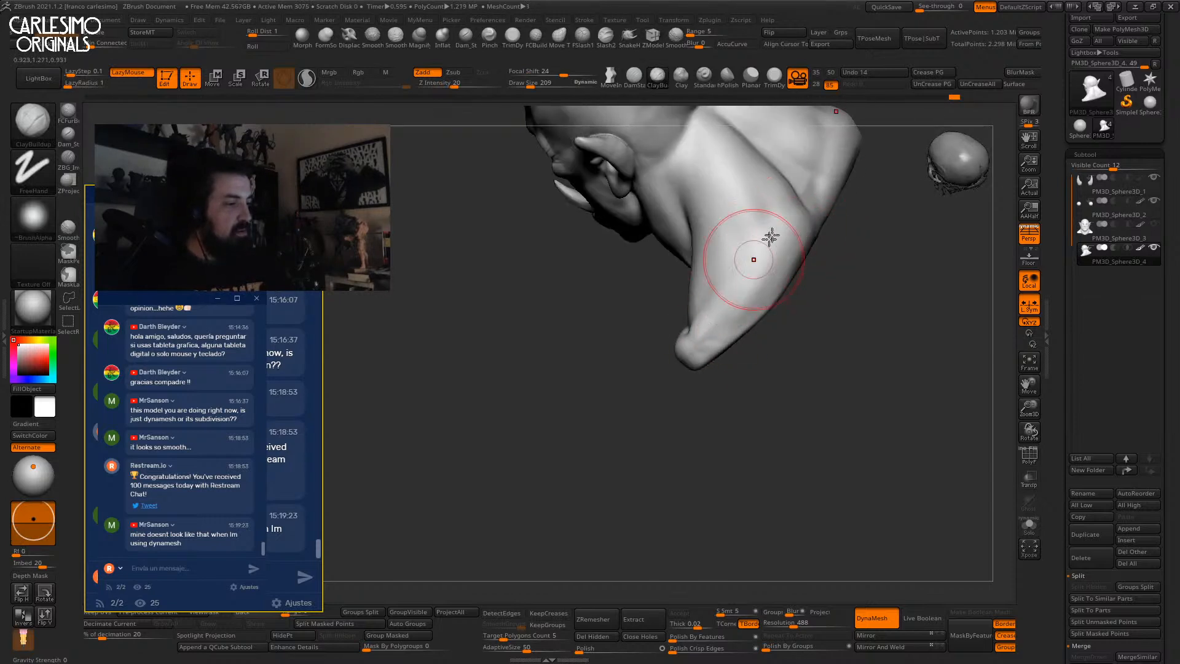
right_click_drag(750, 264, 764, 266)
left_click_drag(764, 266, 750, 271)
right_click_drag(750, 271, 737, 253)
mouse_move(788, 205)
left_mouse_down()
mouse_move(735, 255)
mouse_move(742, 274)
left_mouse_up()
left_click_drag(766, 223, 732, 239, "shift")
left_click_drag(693, 295, 698, 289, "shift")
mouse_move(698, 289)
right_mouse_down()
mouse_move(745, 268)
mouse_move(790, 219)
mouse_move(767, 339)
right_mouse_up()
right_click_drag(767, 339, 769, 372, "ctrl")
right_click_drag(770, 372, 779, 392, "alt")
Pull both ears outward symmetrically with the Move brush.
key("b")
key("m")
key("v")
mouse_move(708, 269)
left_mouse_down()
mouse_move(721, 276)
mouse_move(714, 268)
left_mouse_up()
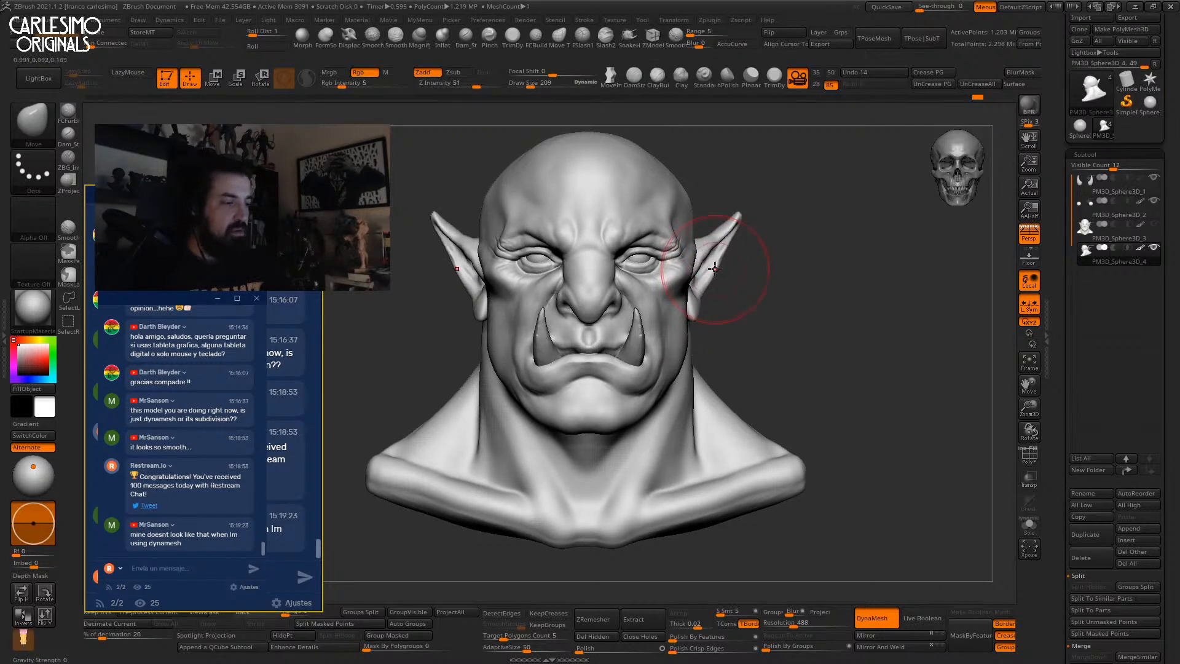
Duplicate the orc head subtool and select the copy, showing its wireframe.
left_click(1084, 532)
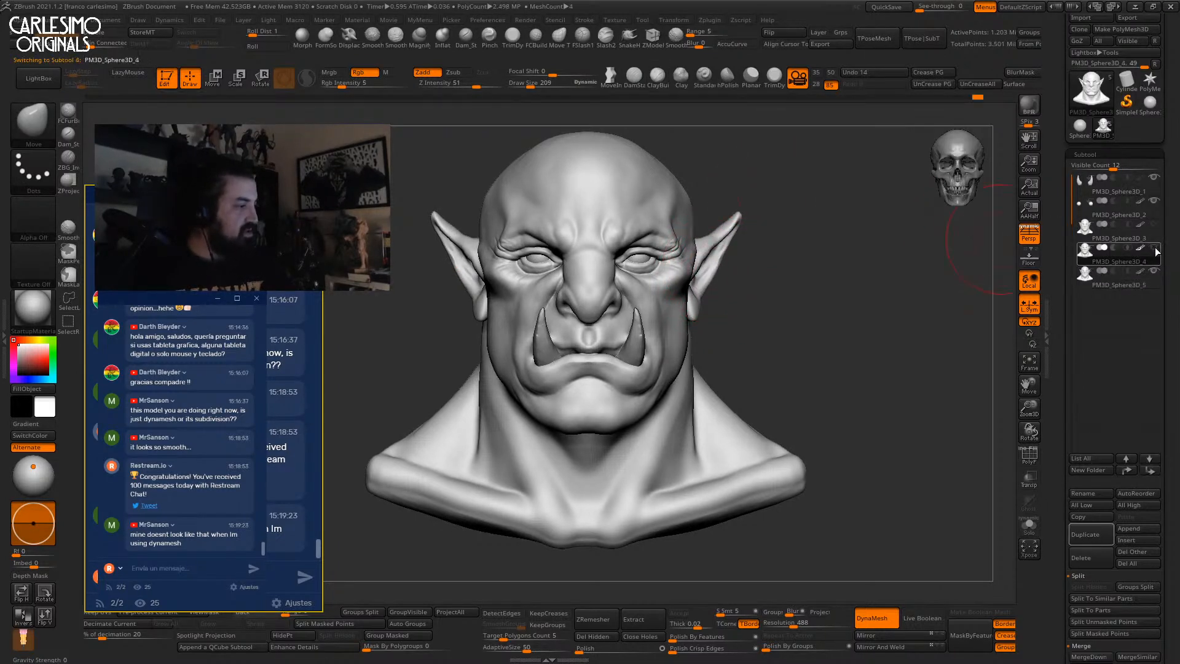
left_click(1119, 285)
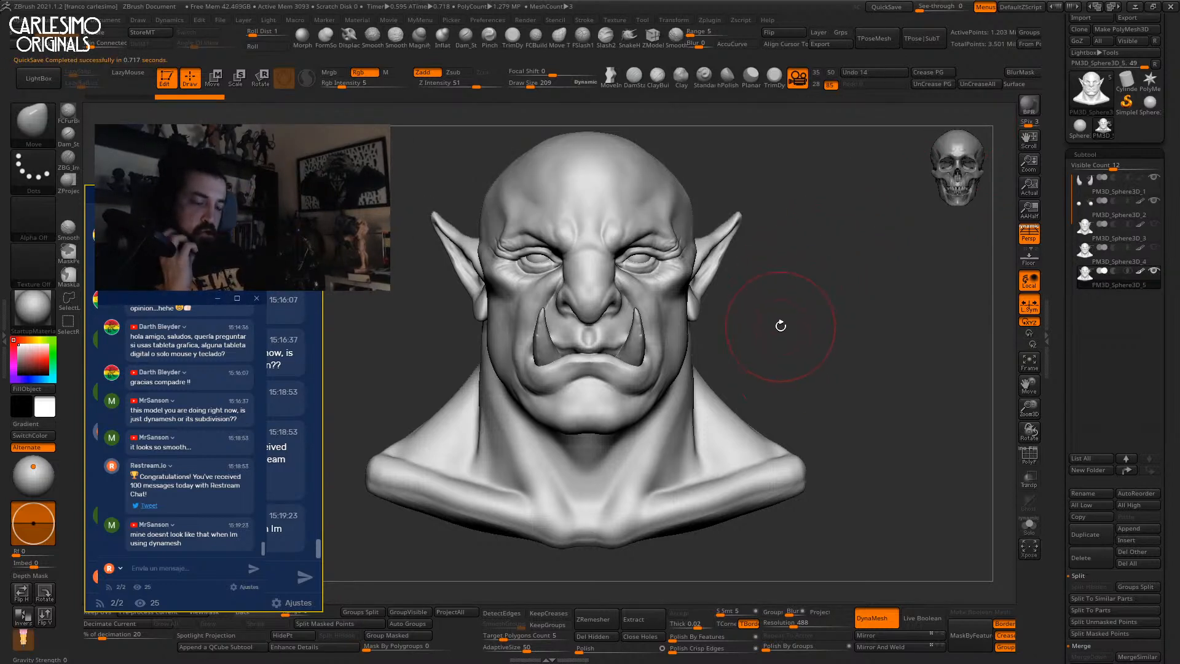
left_click_drag(799, 363, 813, 424)
key("shift+f")
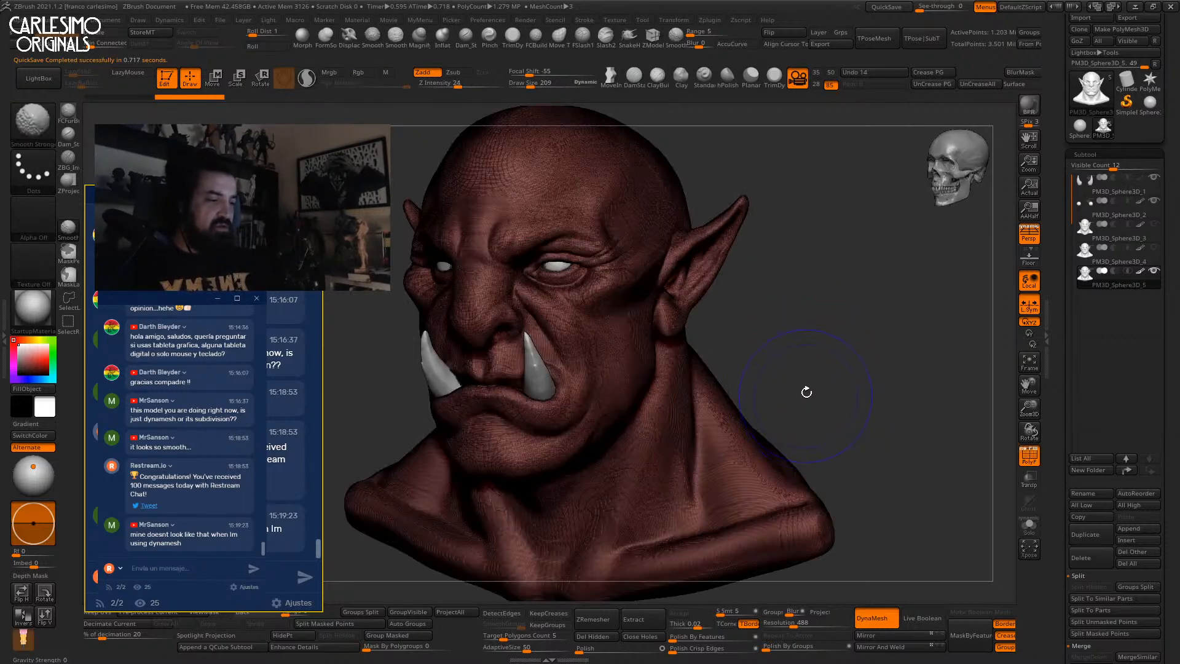
key("shift+f")
left_click_drag(753, 393, 879, 388, "alt")
key("shift+f")
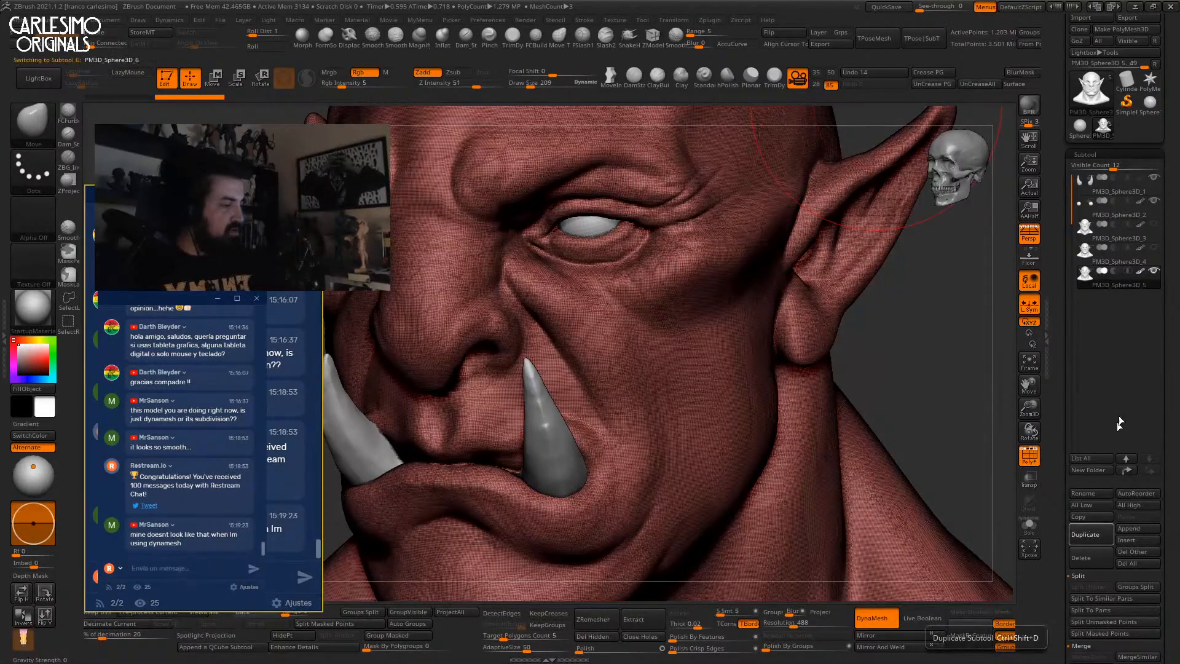
DynaMesh the copy at resolution 304 after undoing a too-coarse resolution 40 attempt.
left_click_drag(777, 625, 765, 625)
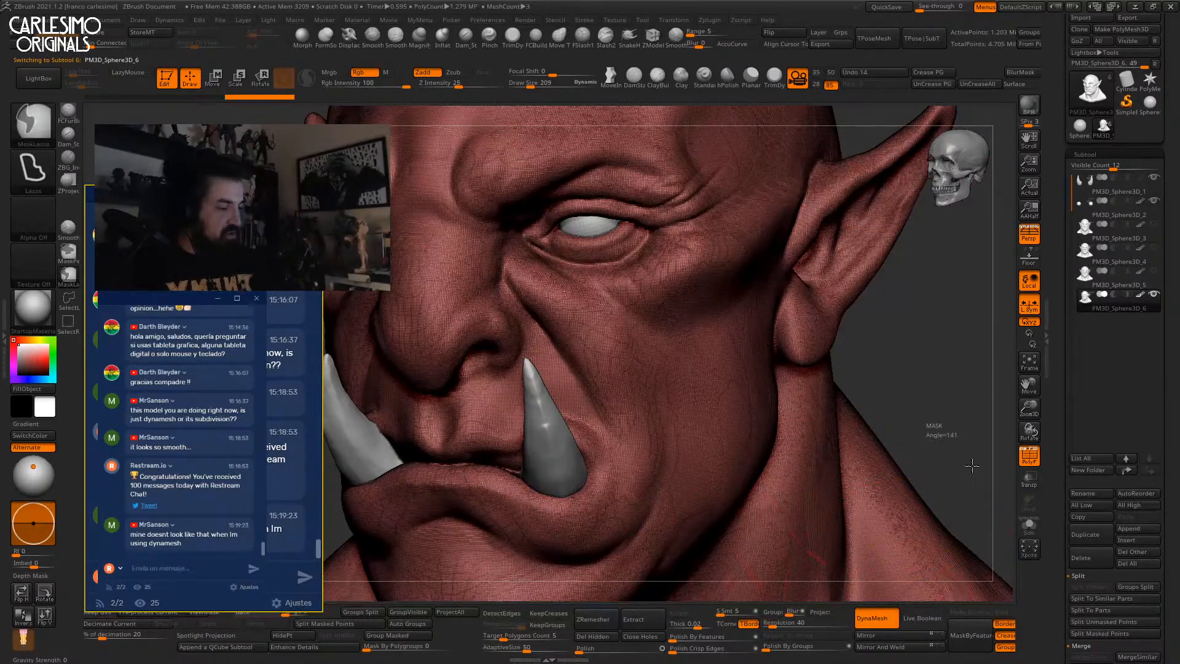
left_click_drag(967, 464, 972, 470, "ctrl")
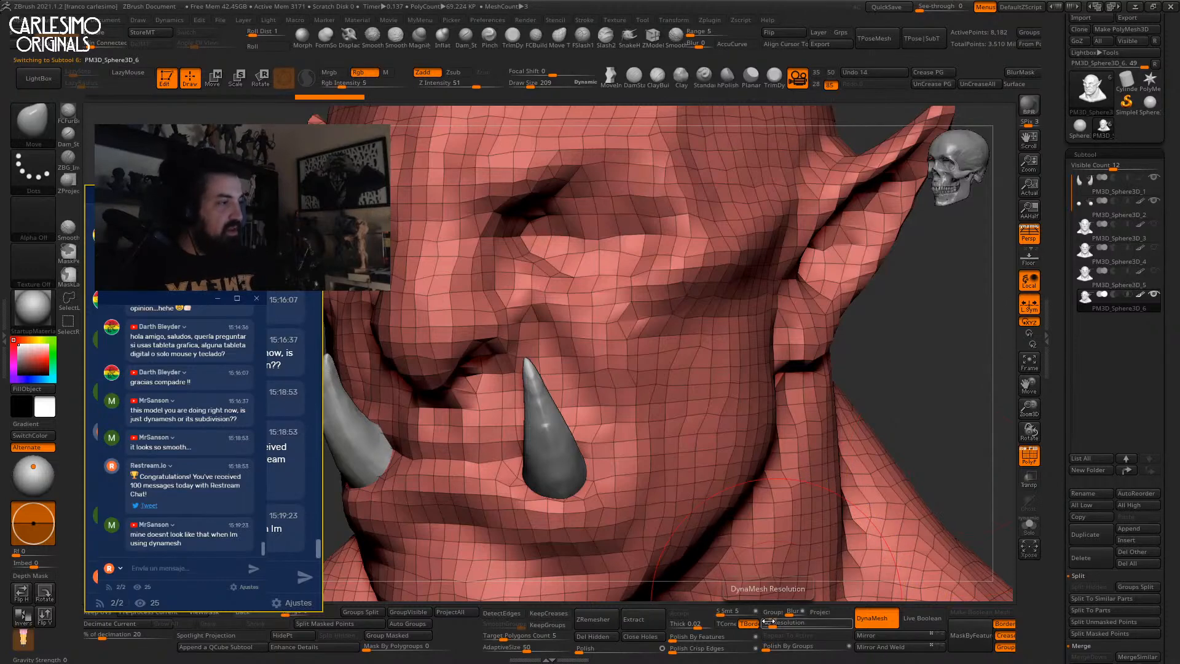
key("ctrl+z")
left_click_drag(776, 625, 787, 625)
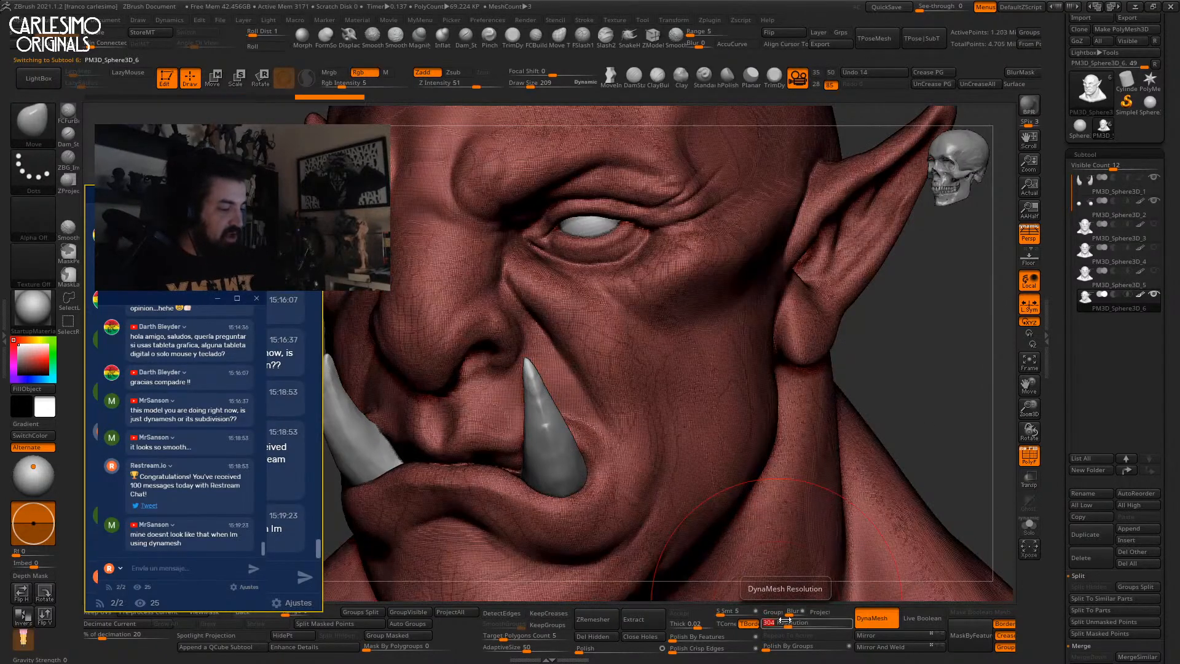
left_click_drag(940, 399, 943, 403, "ctrl")
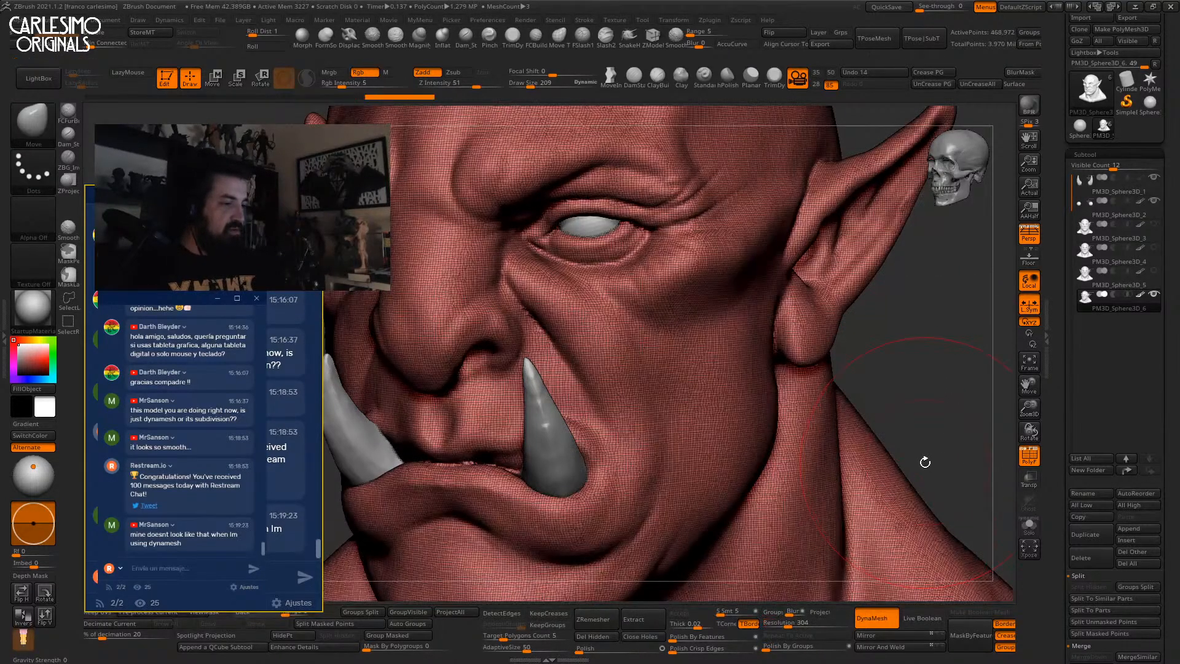
Frame the bust and toggle between the original and remeshed heads to compare them.
key("shift+f")
key("f")
left_click_drag(799, 288, 823, 297, "shift")
left_click_drag(894, 185, 864, 229)
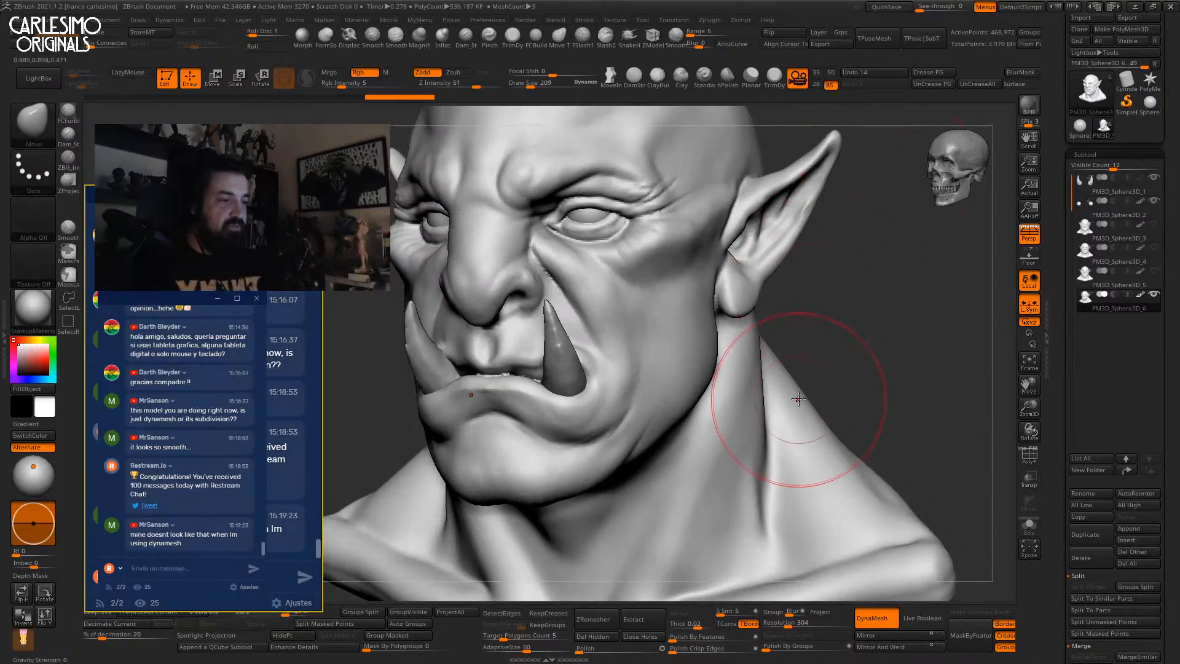
key("Up")
left_click(1148, 303)
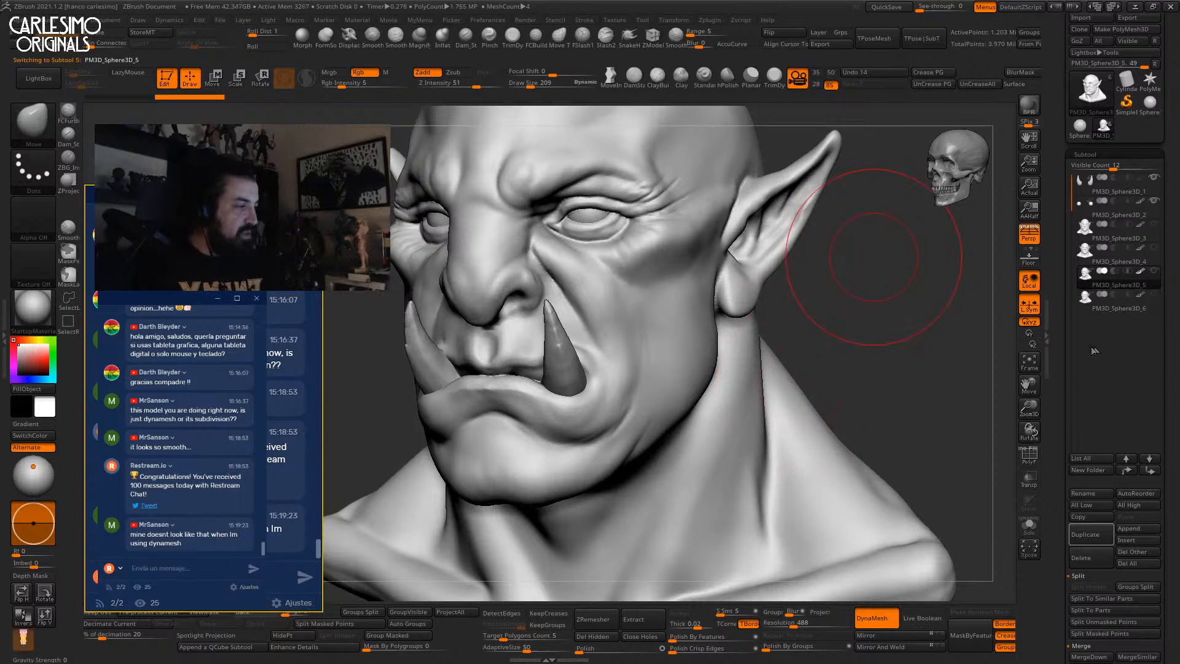
Compare the original and remeshed heads by stepping between PM3D_Sphere3D_5 and PM3D_Sphere3D_6.
key("Down")
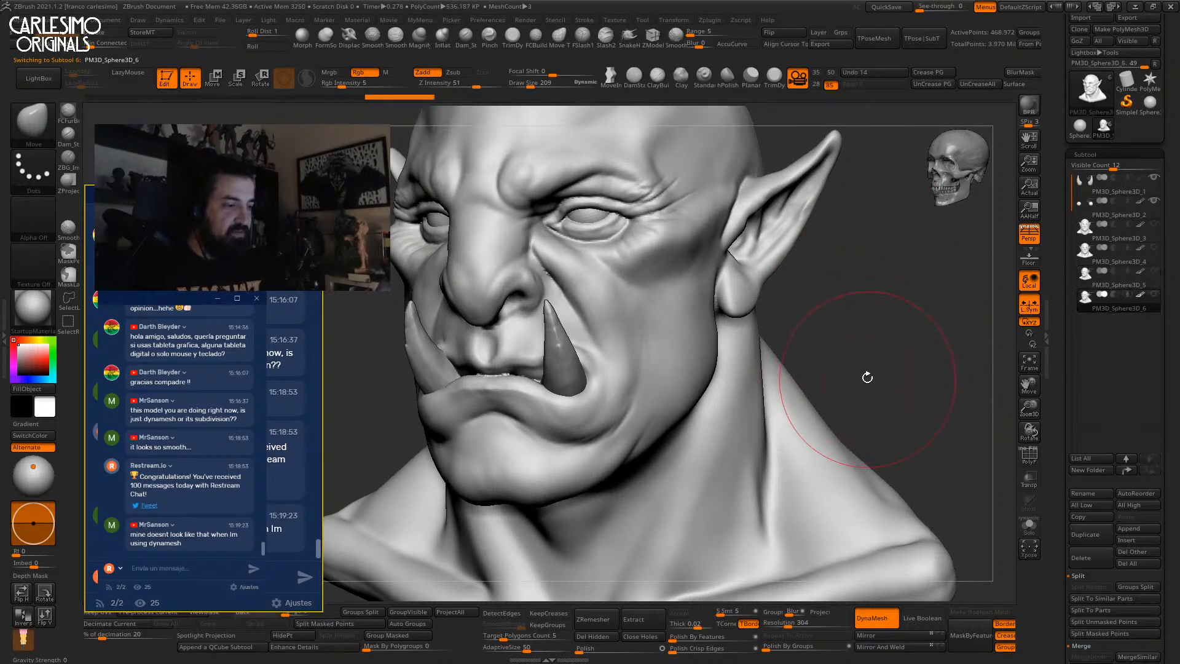
key("Up")
key("Down")
key("Up")
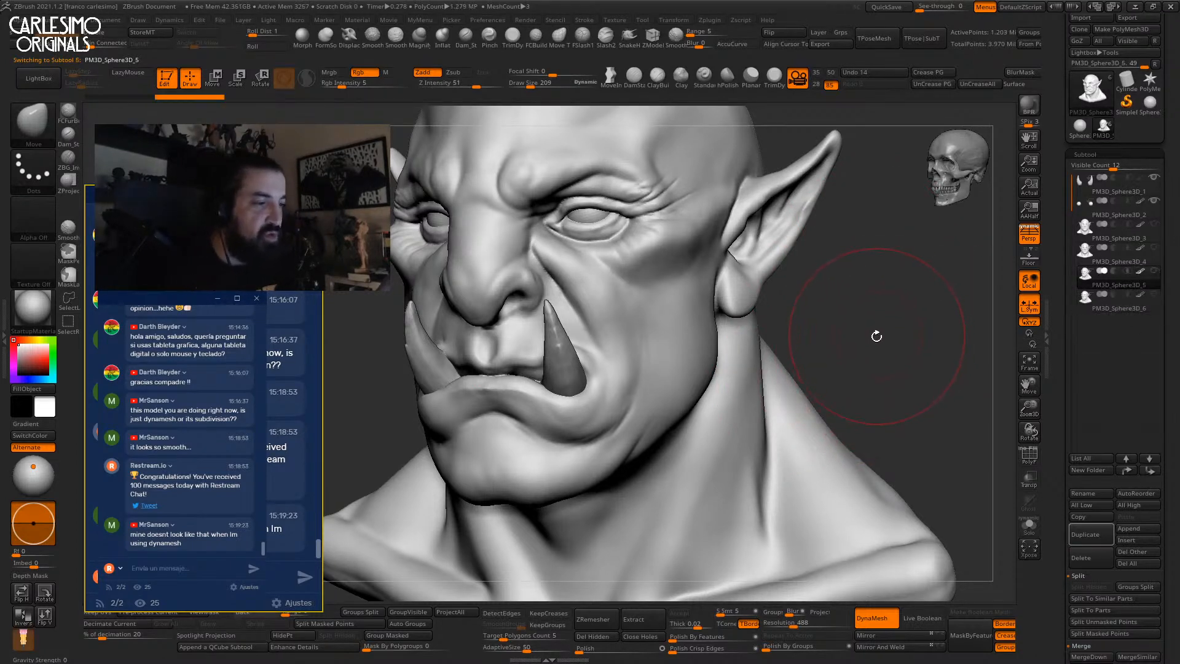
key("Down")
mouse_move(879, 298)
left_mouse_down()
mouse_move(848, 314)
mouse_move(890, 293)
left_mouse_up()
key("Up")
key("Down")
key("Up")
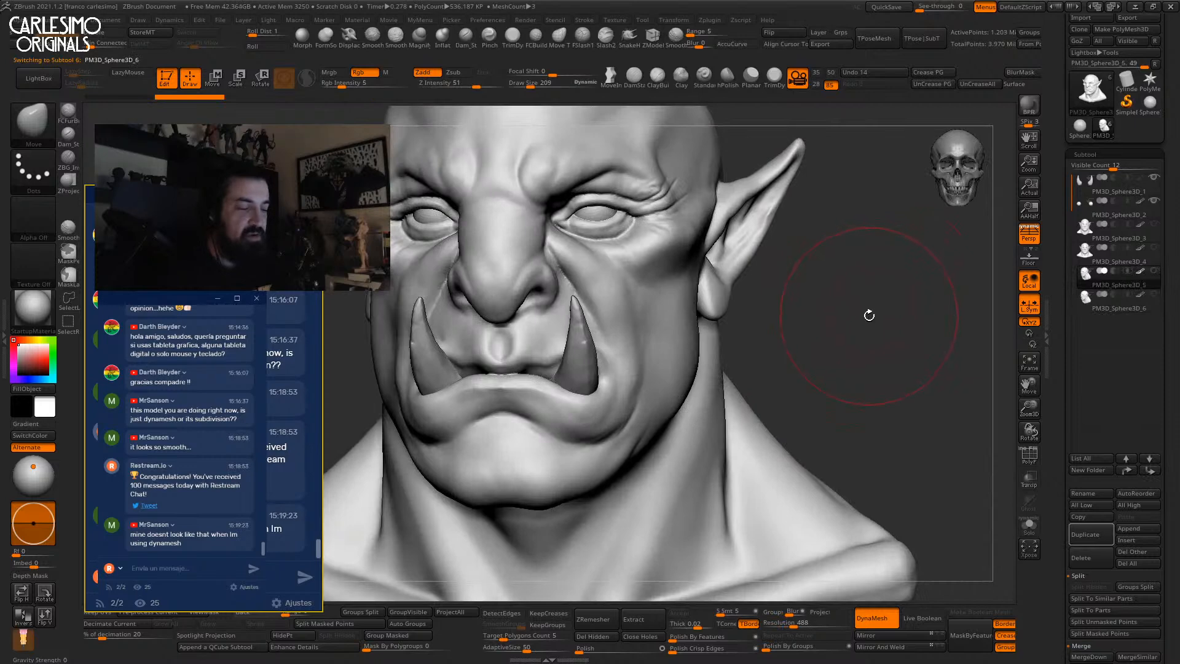
key("Down")
left_click_drag(860, 363, 877, 324)
Select PM3D_Sphere3D_5, switch to PM3D_Sphere3D_6 and check its polygroup wireframe from the front.
left_click(1091, 289)
left_click_drag(916, 284, 890, 313)
key("shift+f")
key("shift+f")
key("shift+f")
key("shift+f")
key("alt+Down")
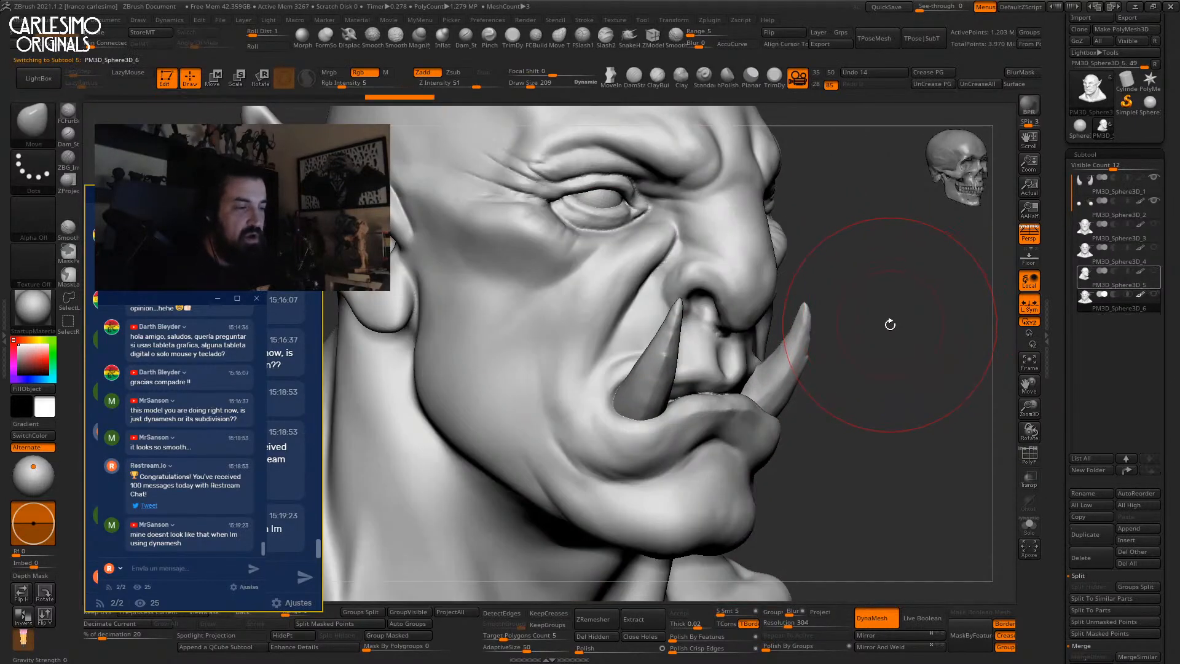
key("shift+f")
key("shift+f")
mouse_move(891, 306)
left_mouse_down("alt")
mouse_move(879, 287)
mouse_move(896, 313)
mouse_move(851, 307)
mouse_move(882, 342)
mouse_move(866, 295)
left_mouse_up("alt")
key("shift+f")
key("shift+f")
left_click(943, 166)
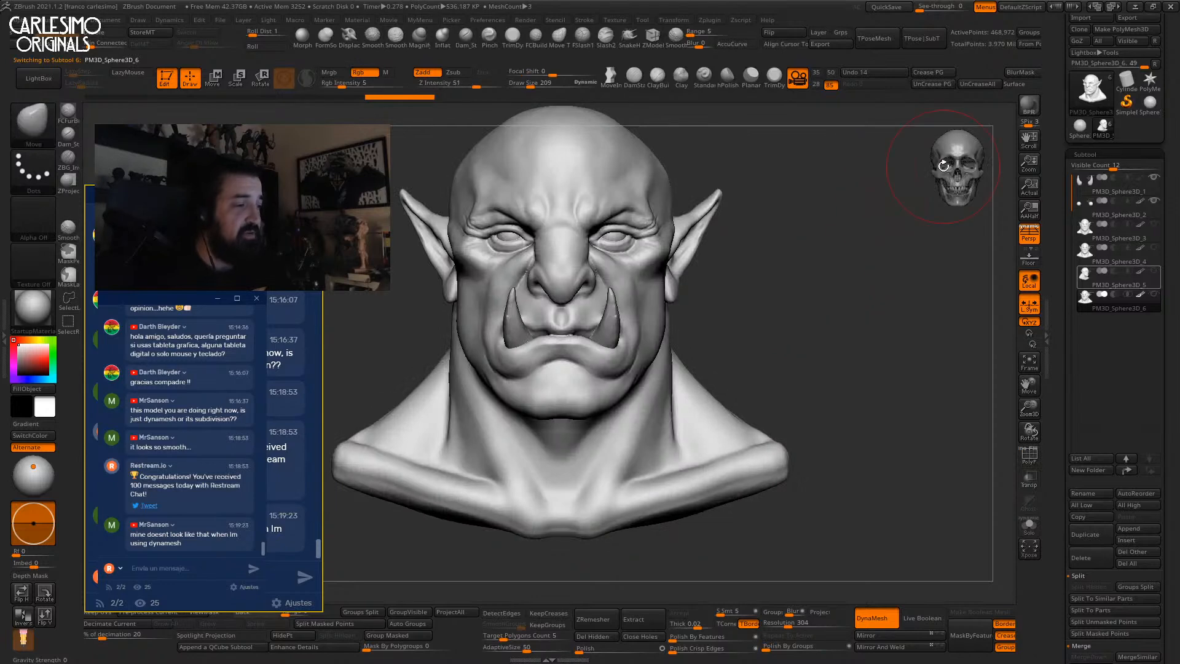
Move PM3D_Sphere3D_5 below PM3D_Sphere3D_6, swap PM3D_Sphere3D_4 with _6, and unhide _5.
left_click(1135, 280)
left_click(1150, 470)
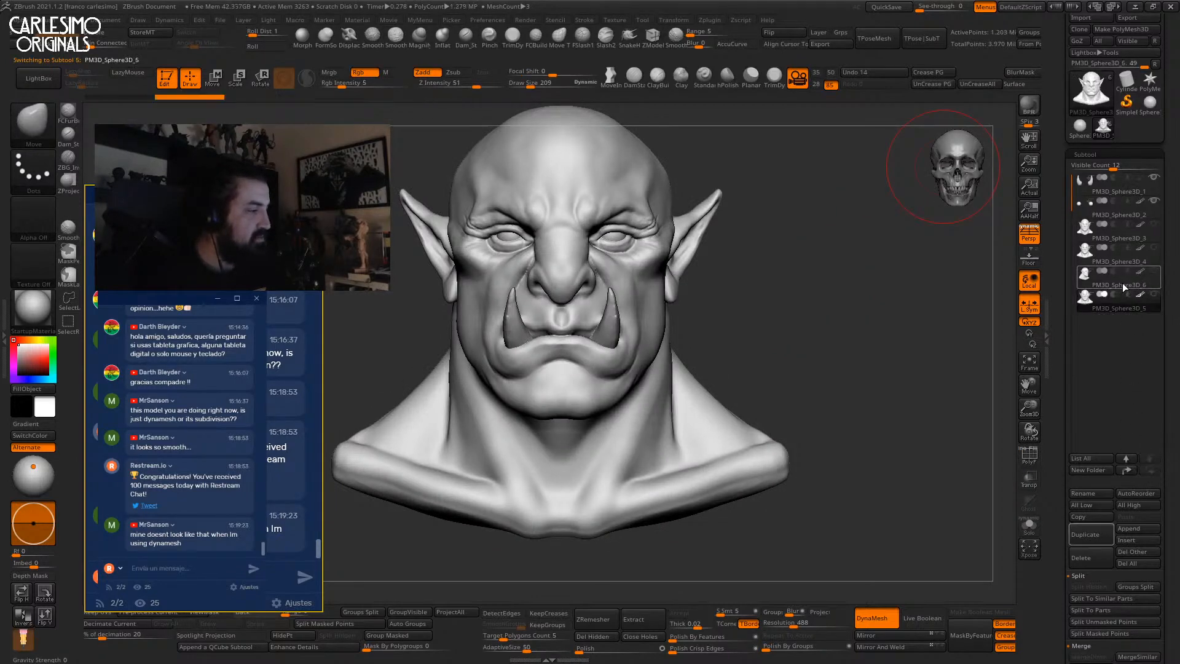
left_click_drag(1113, 245, 1119, 259)
left_click(1153, 294)
Turn off perspective and lasso-mask the top of the skull above the brow.
mouse_move(814, 325)
left_mouse_down()
mouse_move(795, 319)
mouse_move(816, 287)
mouse_move(809, 324)
left_mouse_up()
left_click_drag(719, 311, 702, 333, "alt")
right_click_drag(702, 333, 704, 273)
right_click_drag(704, 273, 743, 296, "alt")
left_click(1030, 243)
key("ctrl")
mouse_move(596, 217)
left_mouse_down("ctrl")
mouse_move(544, 303)
mouse_move(626, 288)
mouse_move(675, 302)
mouse_move(706, 287)
mouse_move(822, 321)
mouse_move(780, 137)
mouse_move(828, 218)
left_mouse_up("ctrl")
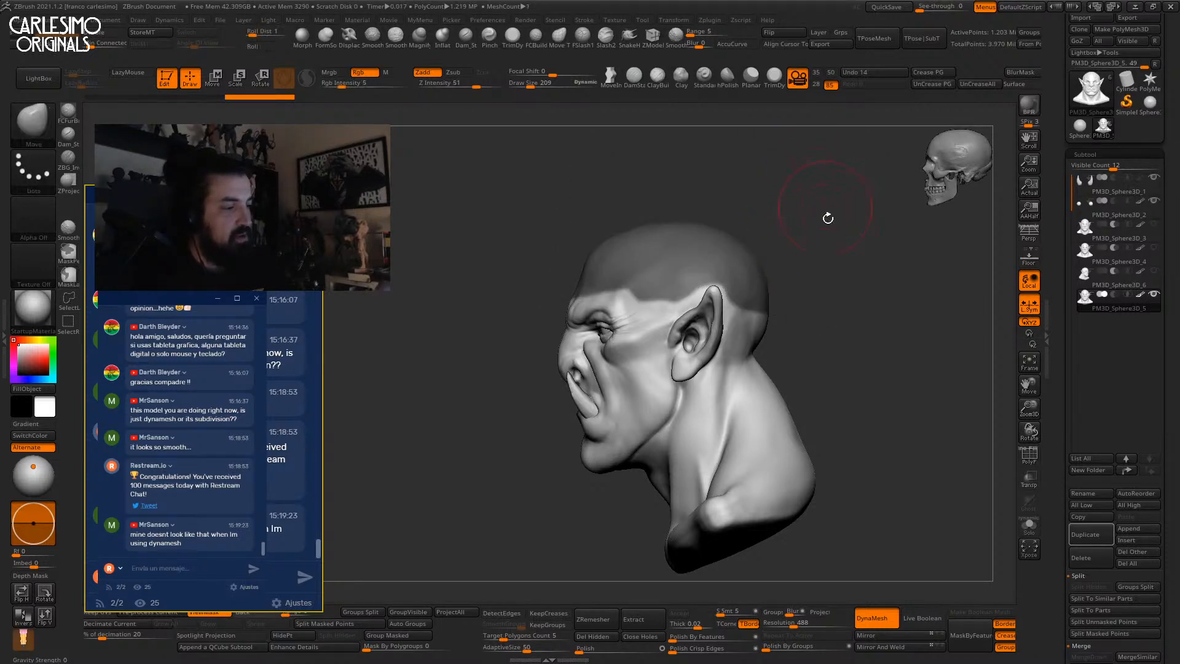
Extract the masked scalp into a new Extract0 subtool, clear both masks, and select it.
left_click(640, 620)
left_click(679, 613)
left_click_drag(832, 366, 838, 305, "ctrl")
left_click(748, 388, "alt")
left_click(750, 283, "alt")
Hide and delete the ear-tip fragments so Extract0 keeps only the cap shell.
key("w")
right_click_drag(751, 279, 747, 275)
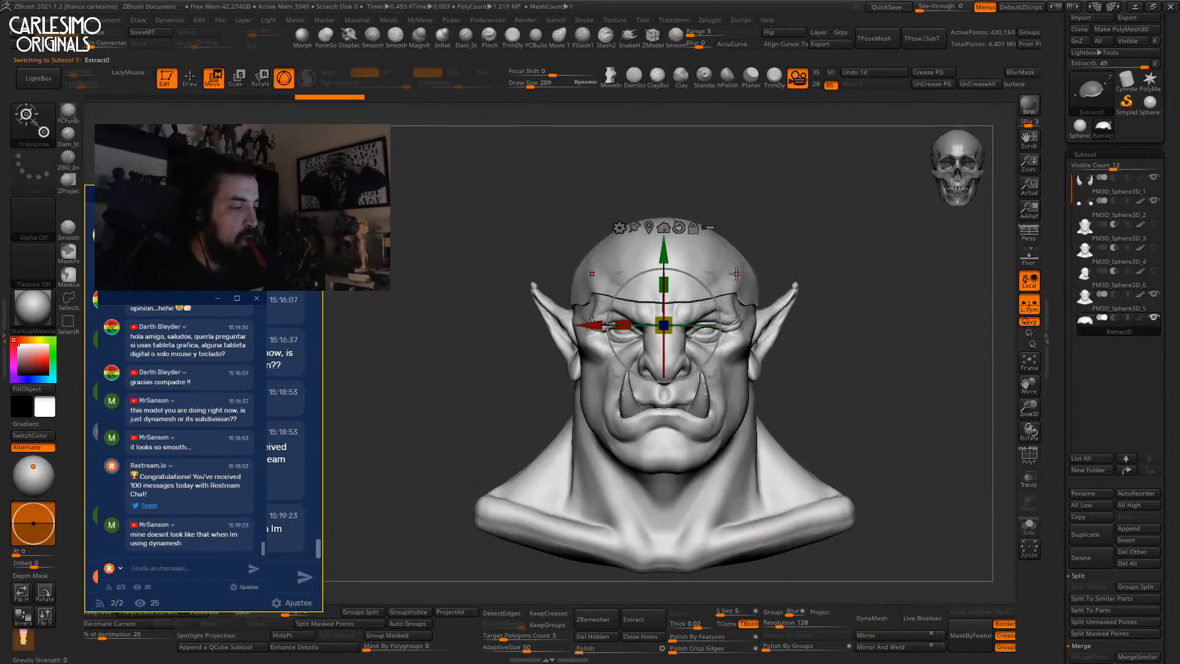
left_click_drag(667, 330, 676, 346)
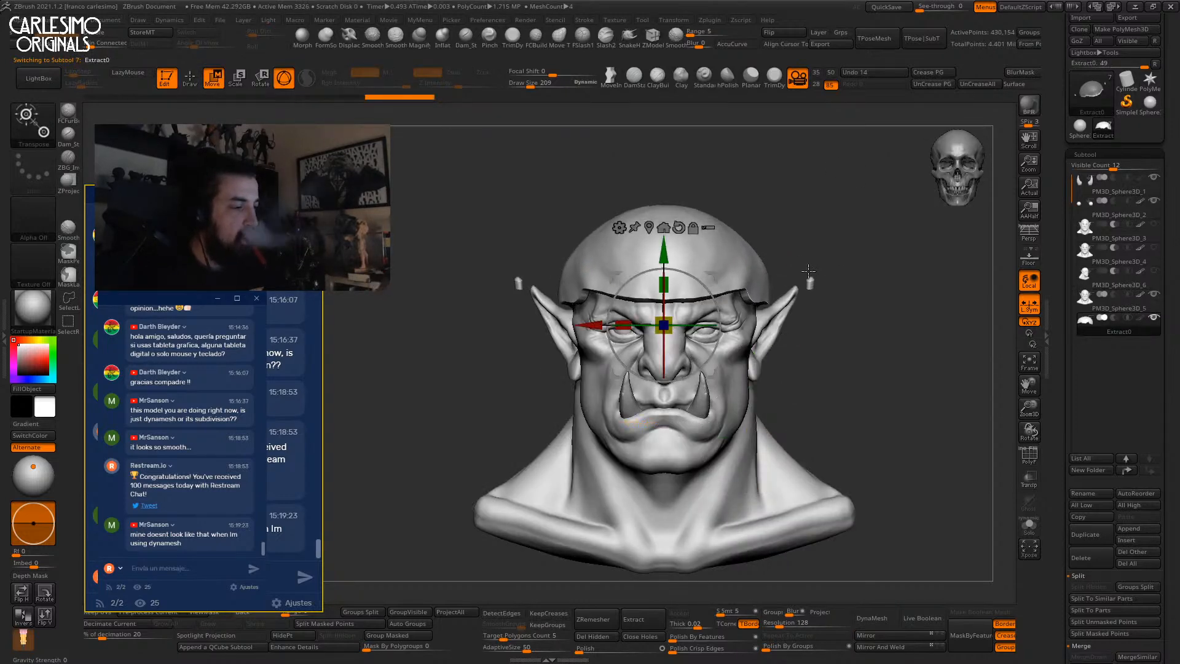
key("ctrl+z")
left_click_drag(844, 232, 771, 340, "ctrl+shift")
left_click(585, 636)
Smooth the cap's front rim, then view it solo with polygroup colours.
left_click_drag(788, 244, 725, 320)
key("q")
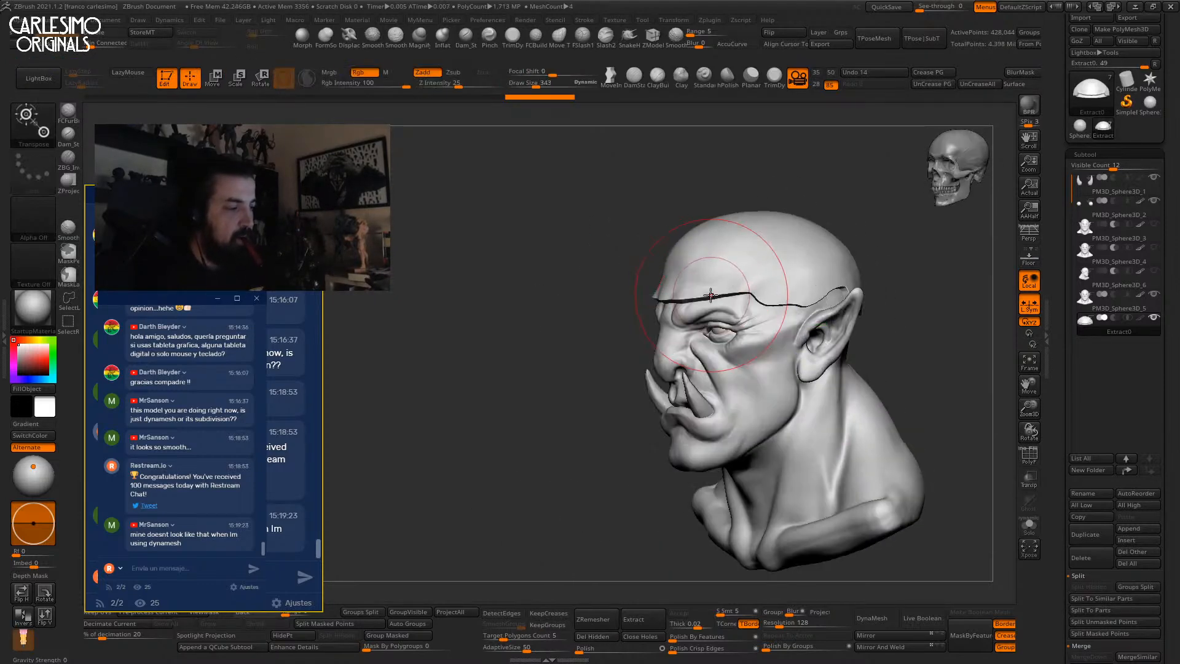
mouse_move(664, 277)
left_mouse_down()
mouse_move(759, 269)
mouse_move(725, 292)
left_mouse_up()
key("alt+s")
mouse_move(740, 308)
right_mouse_down()
mouse_move(731, 255)
mouse_move(706, 344)
mouse_move(709, 267)
mouse_move(691, 383)
right_mouse_up()
key("shift+f")
right_click_drag(690, 384, 697, 320, "ctrl")
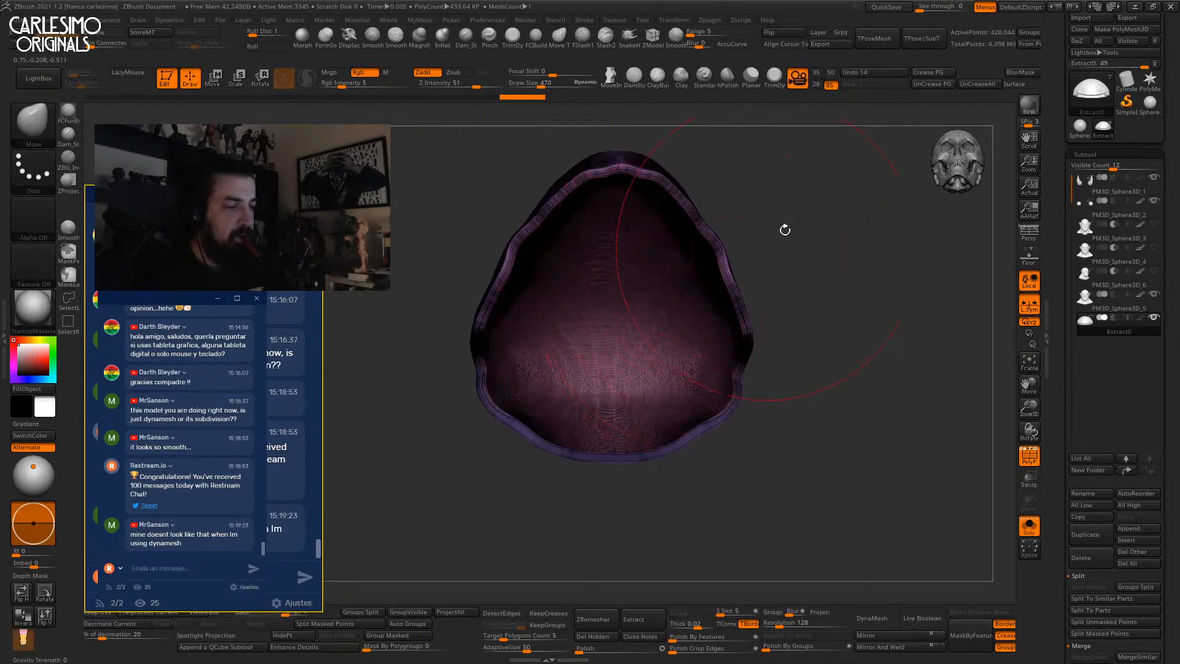
ZRemesh the cap with KeepGroups and DetectEdges enabled.
left_click(547, 624)
left_click(501, 613)
left_click(593, 620)
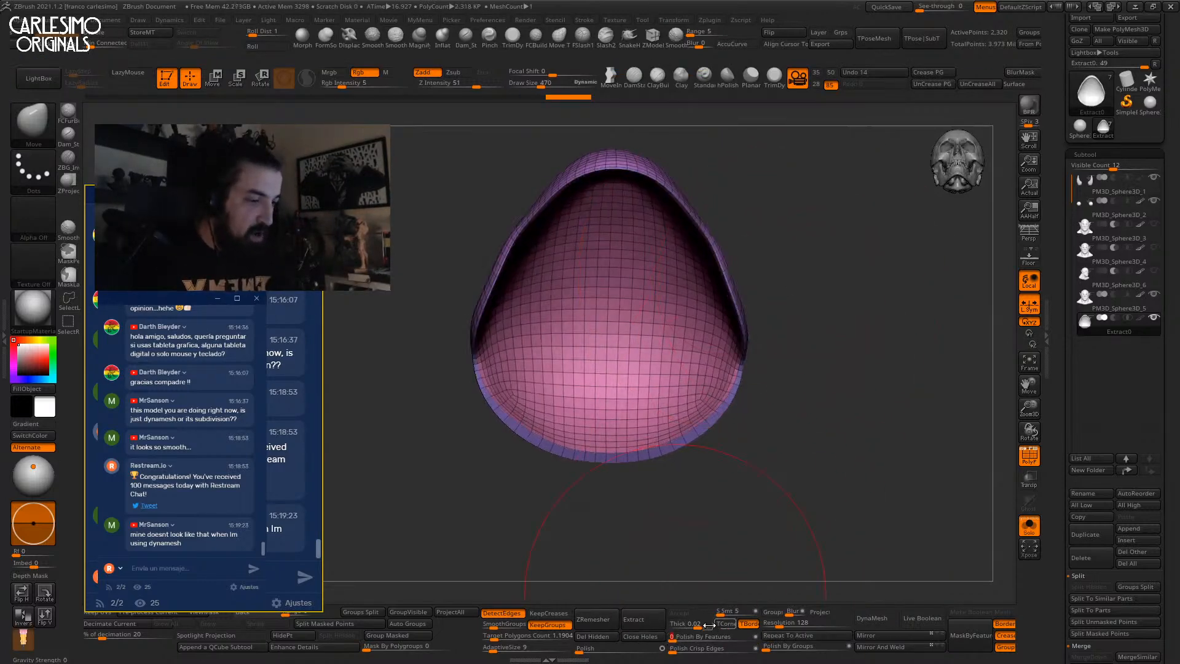
Mask the cap's inner polygroup so only the outer shell stays unmasked.
right_click_drag(714, 267, 680, 295, "shift")
left_click(758, 246, "ctrl+shift")
left_click(670, 415, "ctrl")
left_click(672, 428, "ctrl+shift")
left_click(671, 429, "ctrl")
right_click_drag(673, 406, 720, 300, "shift")
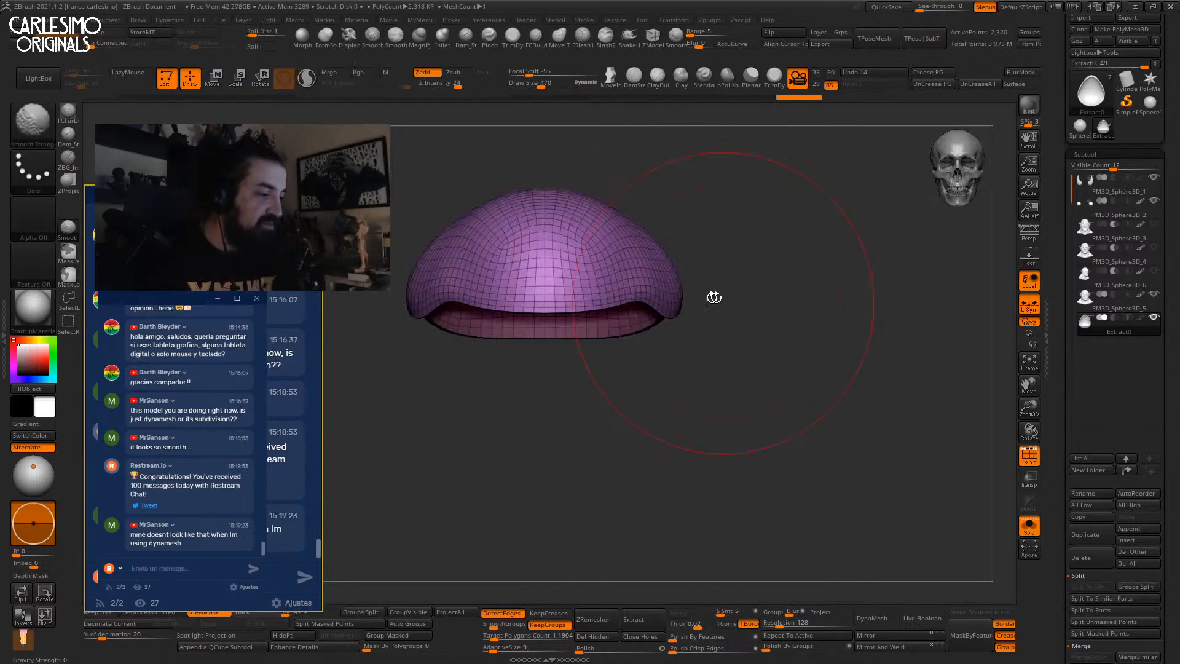
Scale the outer shell up slightly and raise it, then clear the mask.
key("w")
left_click_drag(544, 349, 549, 343)
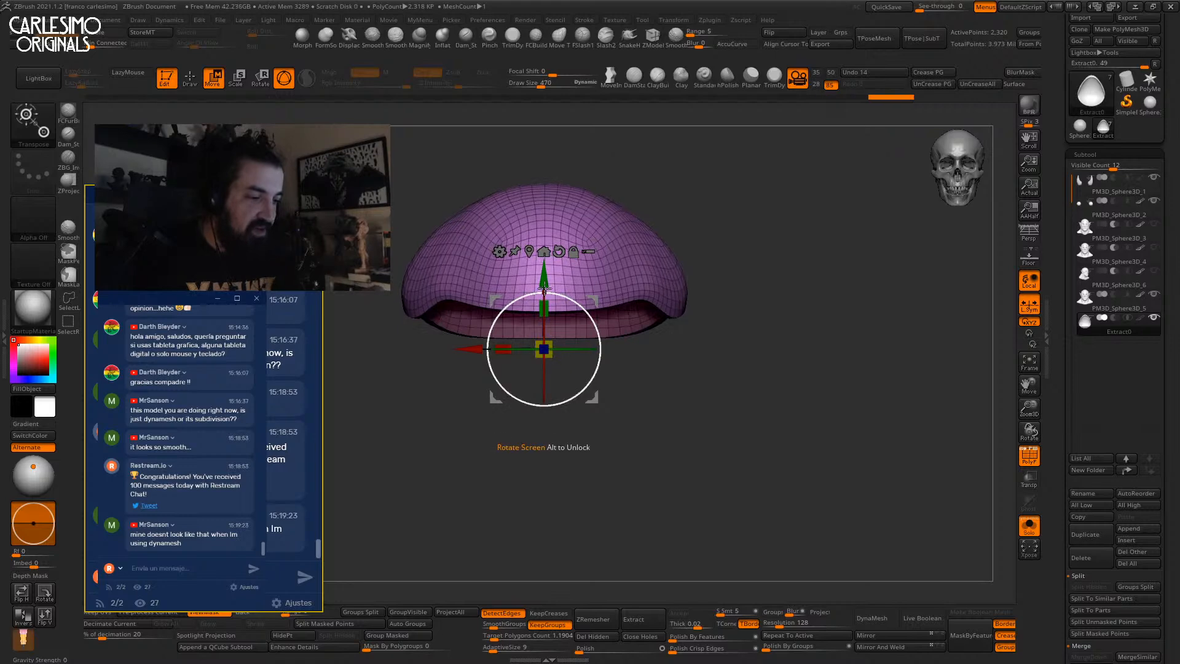
left_click_drag(543, 275, 544, 272)
left_click_drag(704, 259, 720, 281, "ctrl")
Turn on Dynamic Subdiv and show the full orc bust without polygroup colours.
key("d")
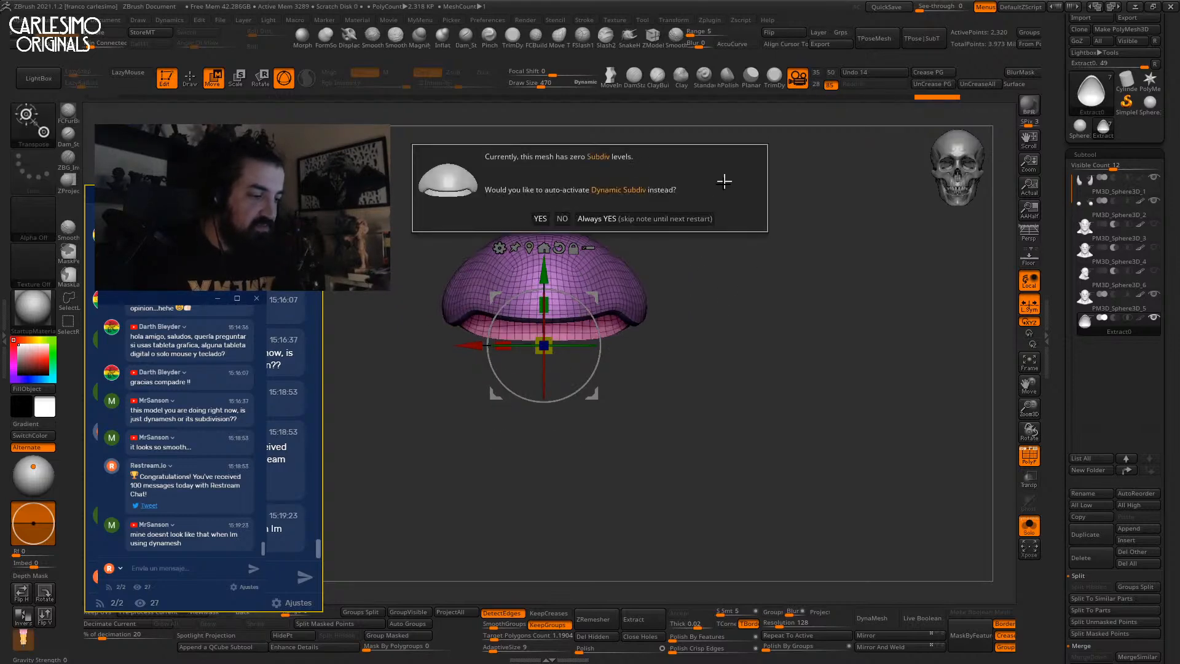
left_click(669, 220)
key("shift+f")
key("alt+s")
key("q")
Select the MoveInfiniteDepth brush for reshaping the cap.
mouse_move(693, 271)
right_mouse_down()
mouse_move(664, 303)
mouse_move(674, 293)
mouse_move(654, 287)
mouse_move(793, 145)
right_mouse_up()
key("q")
key("b")
key("m")
key("i")
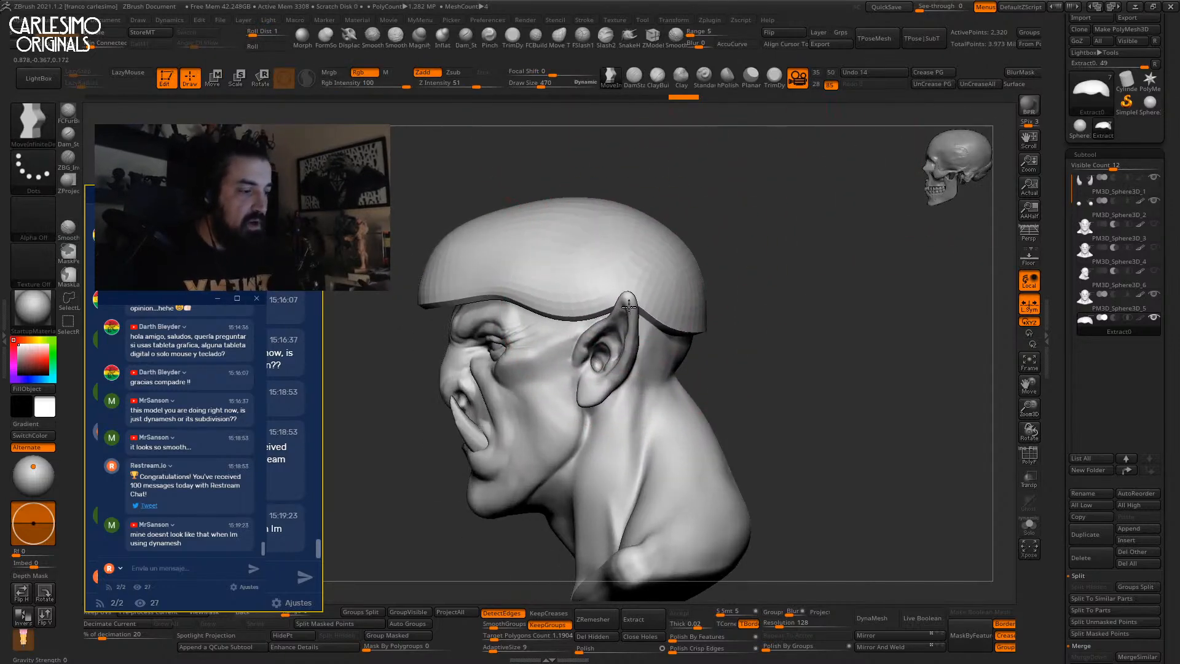
left_click(618, 85)
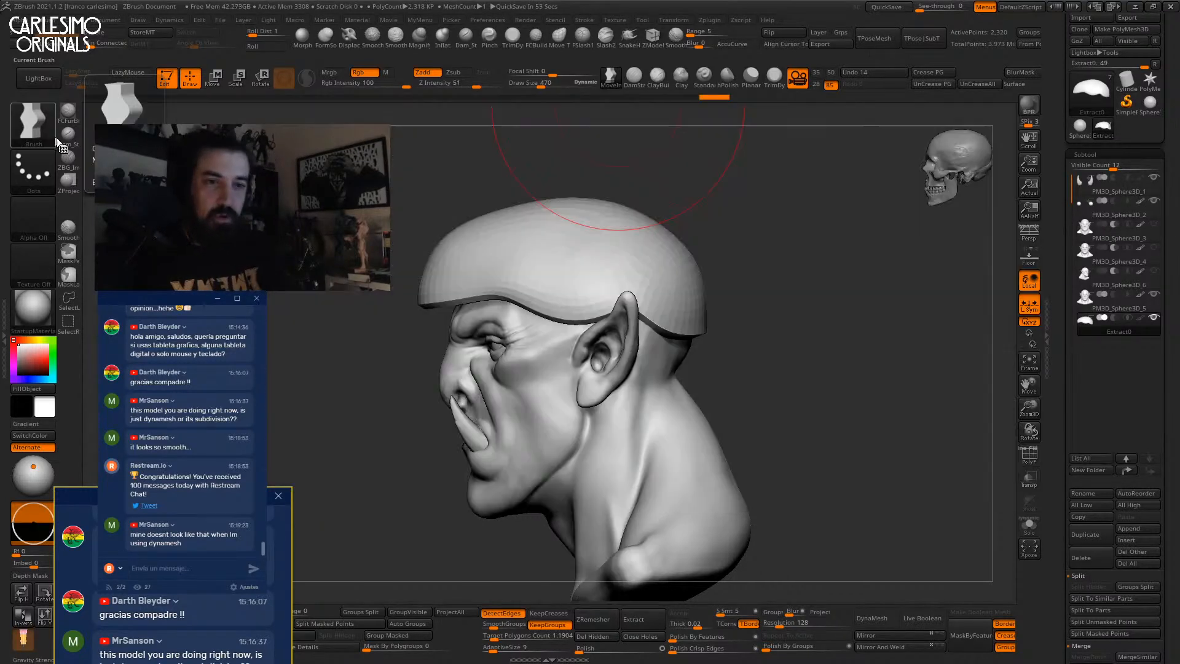
key("b")
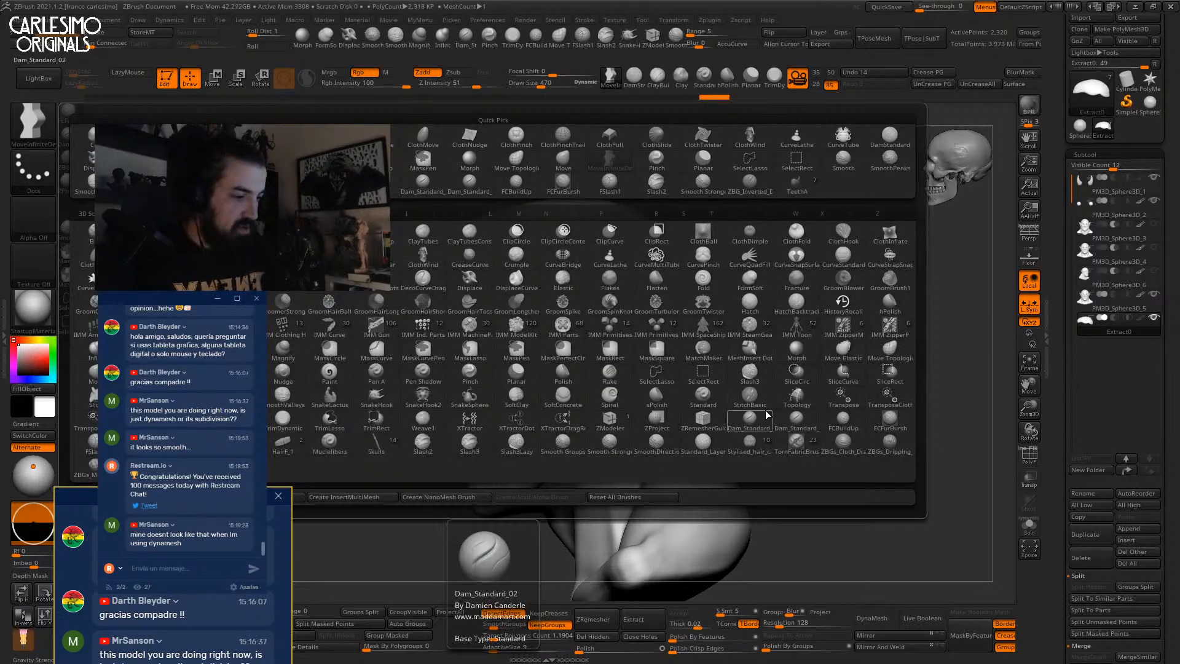
key("m")
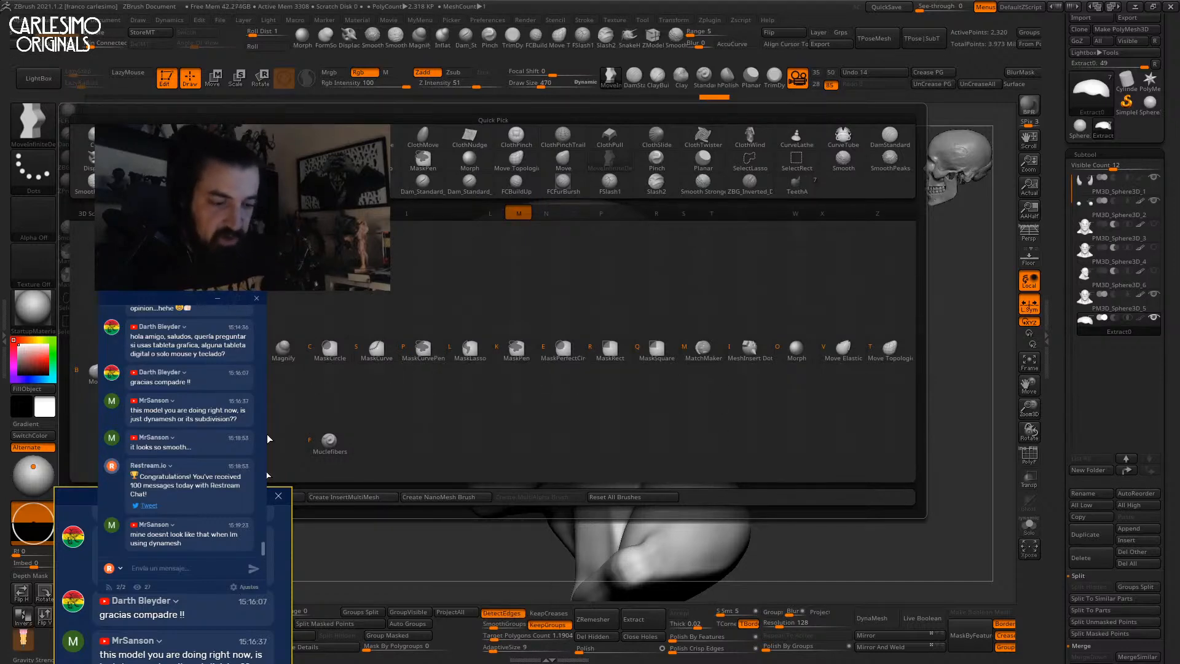
key("comma")
key("comma")
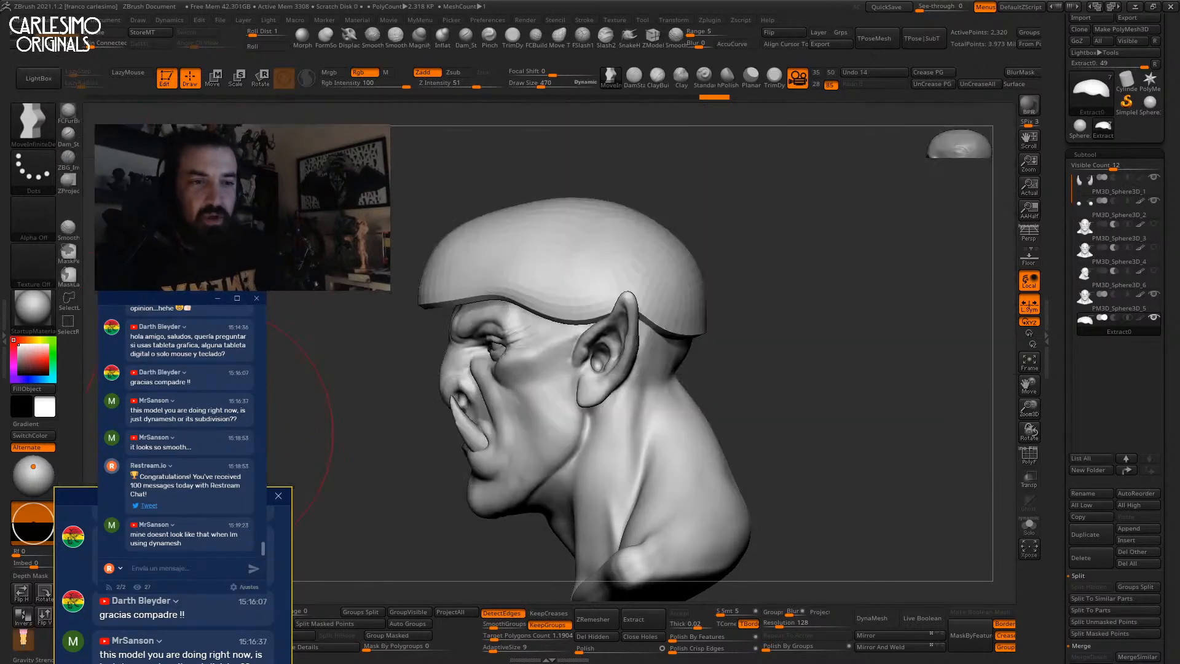
Isolate the cap and inspect it from several angles, undoing a stray edge deformation.
key("alt+s")
left_click_drag(671, 351, 680, 390, "alt")
mouse_move(730, 342)
left_mouse_down()
mouse_move(706, 369)
mouse_move(639, 399)
mouse_move(660, 378)
left_mouse_up()
key("ctrl")
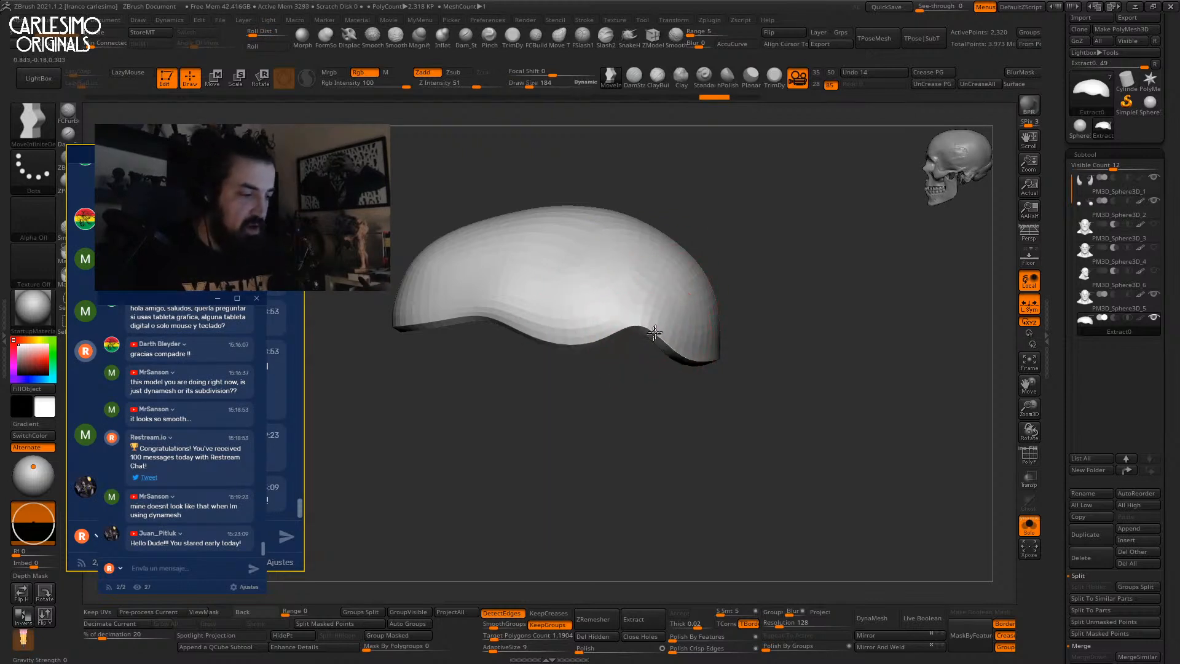
left_click_drag(668, 389, 658, 343)
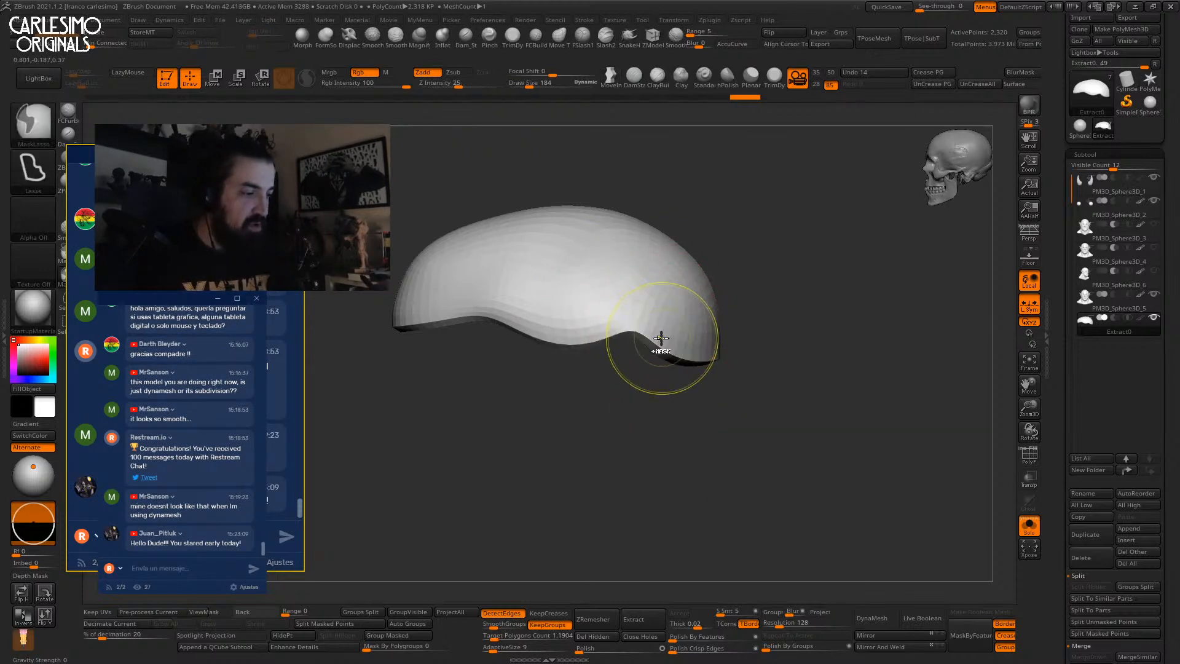
left_click_drag(669, 300, 649, 336)
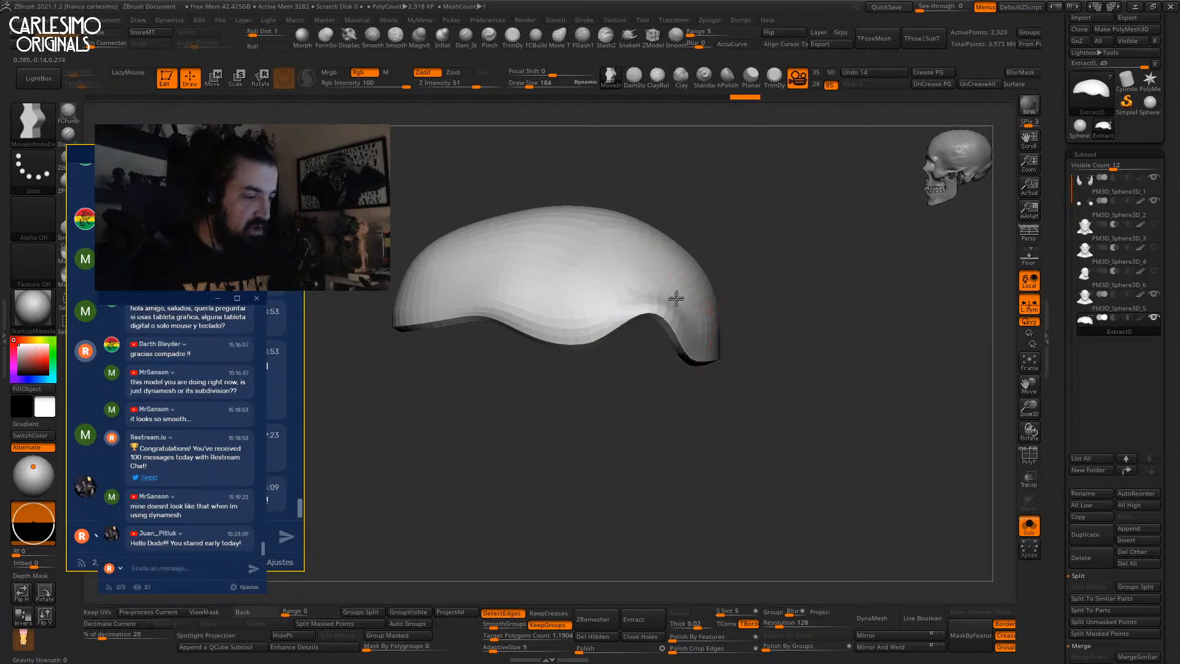
left_click_drag(690, 267, 689, 332)
mouse_move(701, 268)
right_mouse_down()
mouse_move(669, 297)
mouse_move(700, 297)
right_mouse_up()
key("ctrl+z")
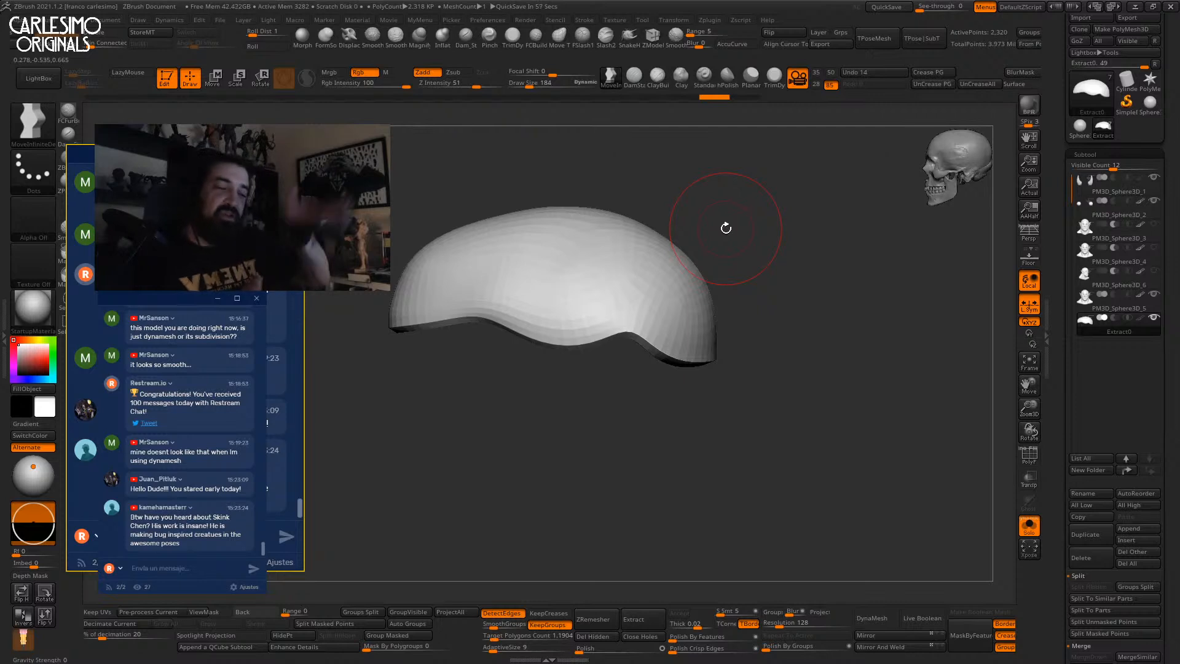
Switch to the Move brush and pull the cap's rim up on both sides.
key("b")
key("m")
key("v")
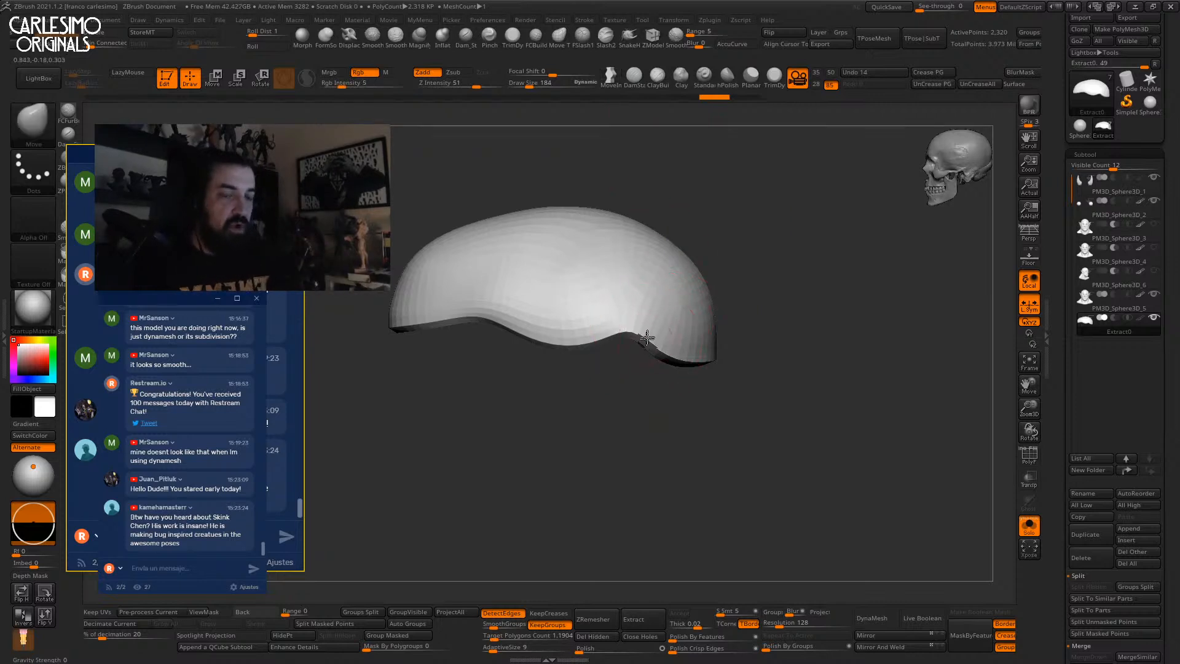
key("ctrl+z")
key("x")
key("space")
left_click_drag(651, 338, 676, 293)
right_click_drag(670, 322, 816, 305)
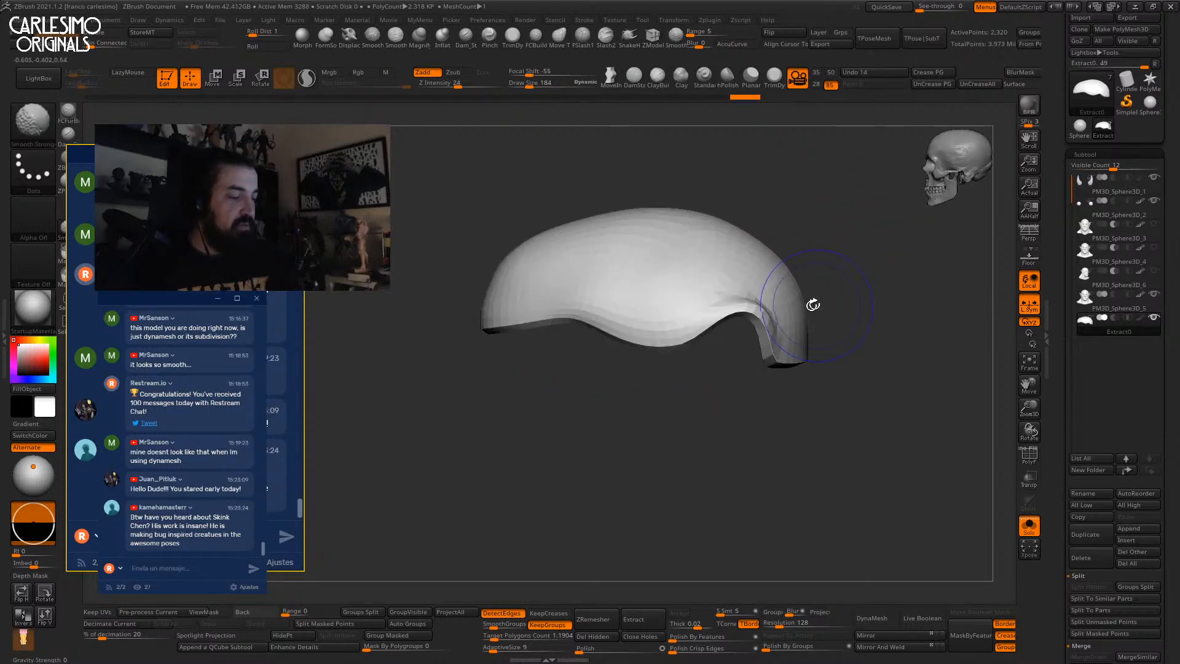
With brush size 250, pull the cap's edge down near the ear.
key("shift+ctrl+s")
key("bracketright")
key("ctrl+shift+s")
left_click_drag(721, 342, 725, 356)
key("ctrl+shift+s")
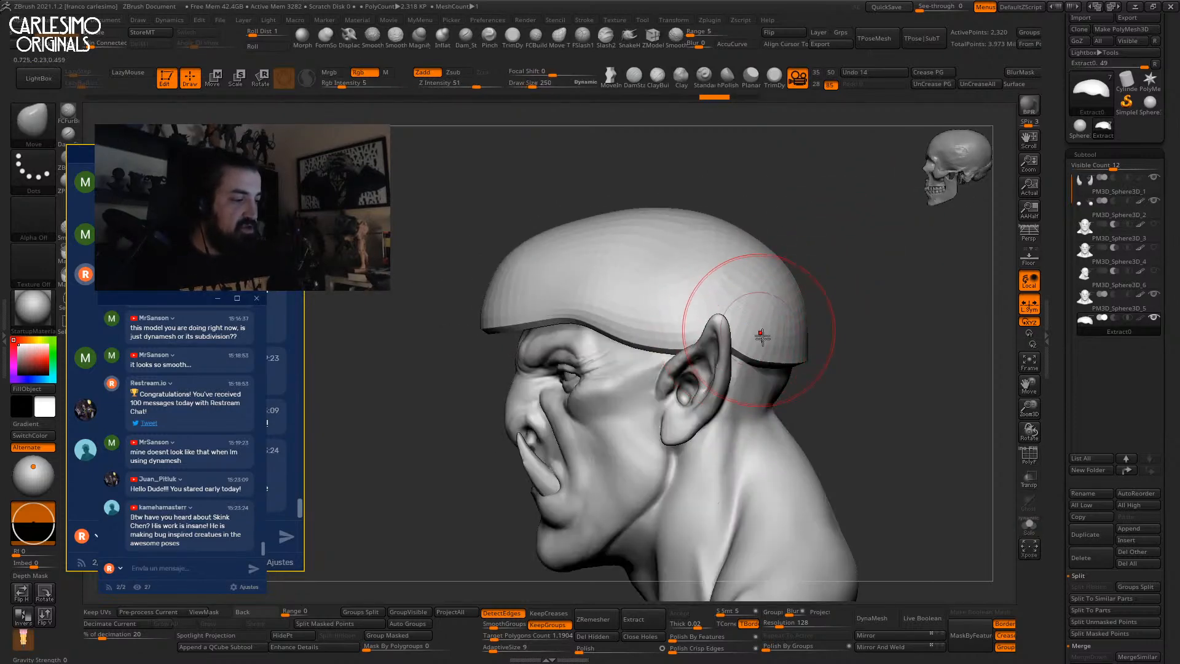
Enlarge the Move brush to 530 and pull the cap's top upward into a dome.
key("bracketright")
right_click_drag(751, 296, 731, 243, "alt")
key("bracketright")
key("bracketright")
left_click_drag(703, 265, 706, 242)
right_click_drag(745, 246, 692, 282, "shift")
Carve a crease up the cap and over its crown with DamStandard at size 343.
key("b")
key("d")
key("s")
key("space")
left_click_drag(687, 308, 667, 309)
key("ctrl")
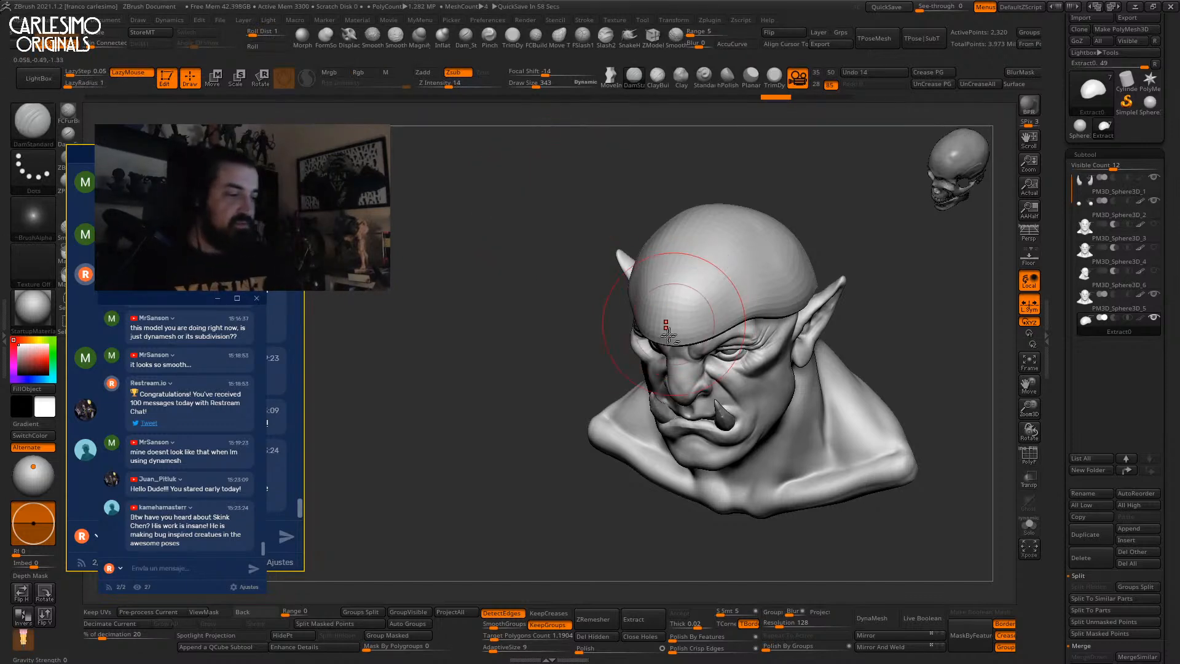
right_click_drag(653, 298, 633, 332)
left_click_drag(621, 366, 656, 258)
right_click_drag(657, 258, 632, 316)
left_click_drag(632, 316, 710, 201)
mouse_move(709, 202)
right_mouse_down()
mouse_move(684, 266)
mouse_move(676, 252)
right_mouse_up()
left_click_drag(676, 245, 782, 163)
mouse_move(672, 250)
right_mouse_down()
mouse_move(632, 289)
mouse_move(690, 295)
right_mouse_up()
Switch back to the Move brush and bring more of the neck into view.
key("b")
key("m")
key("v")
right_click_drag(685, 367, 701, 214)
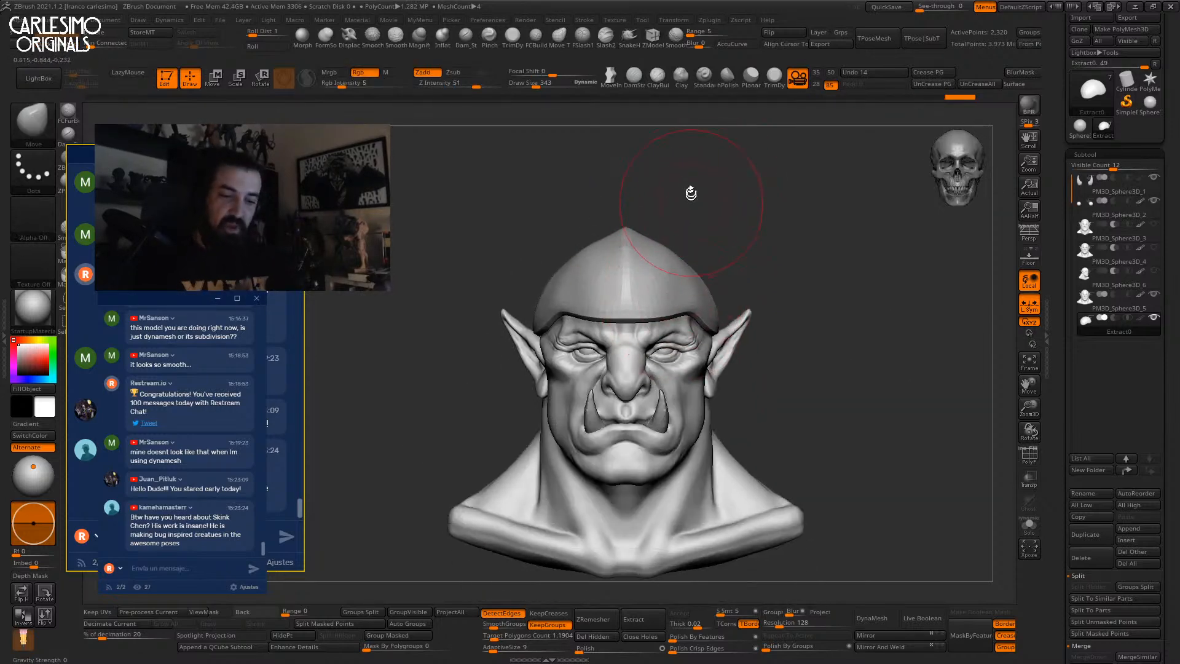
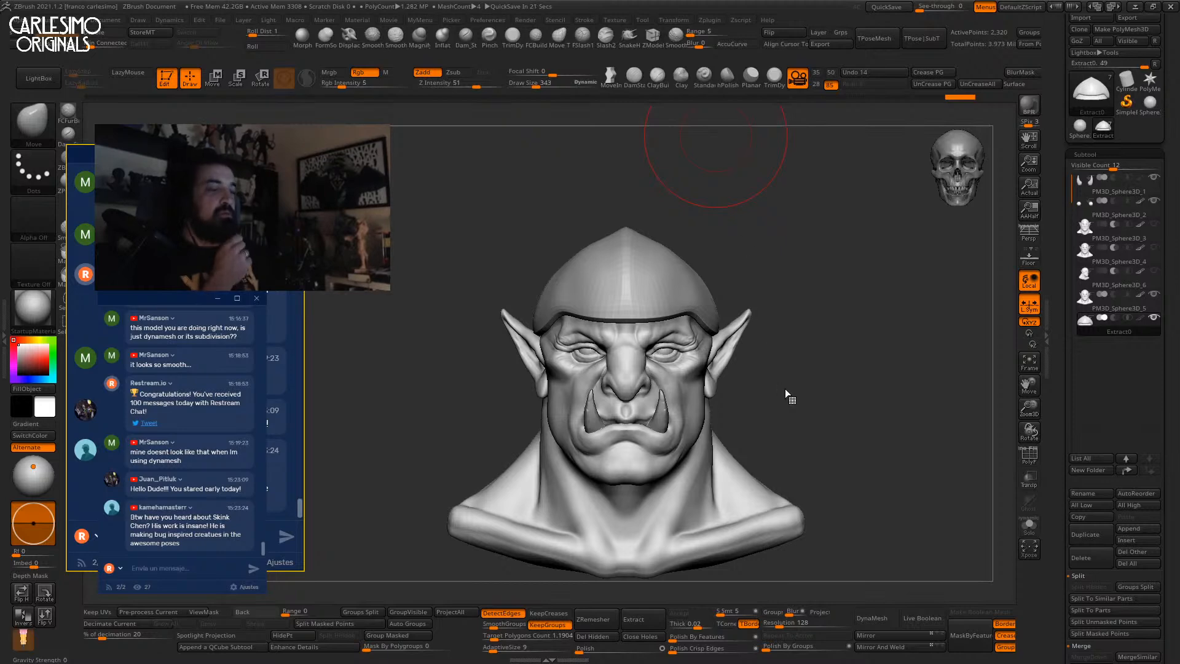
Resize the Move brush and reshape the helmet surface from side and three-quarter views.
left_click_drag(737, 270, 721, 283)
key("bracketright")
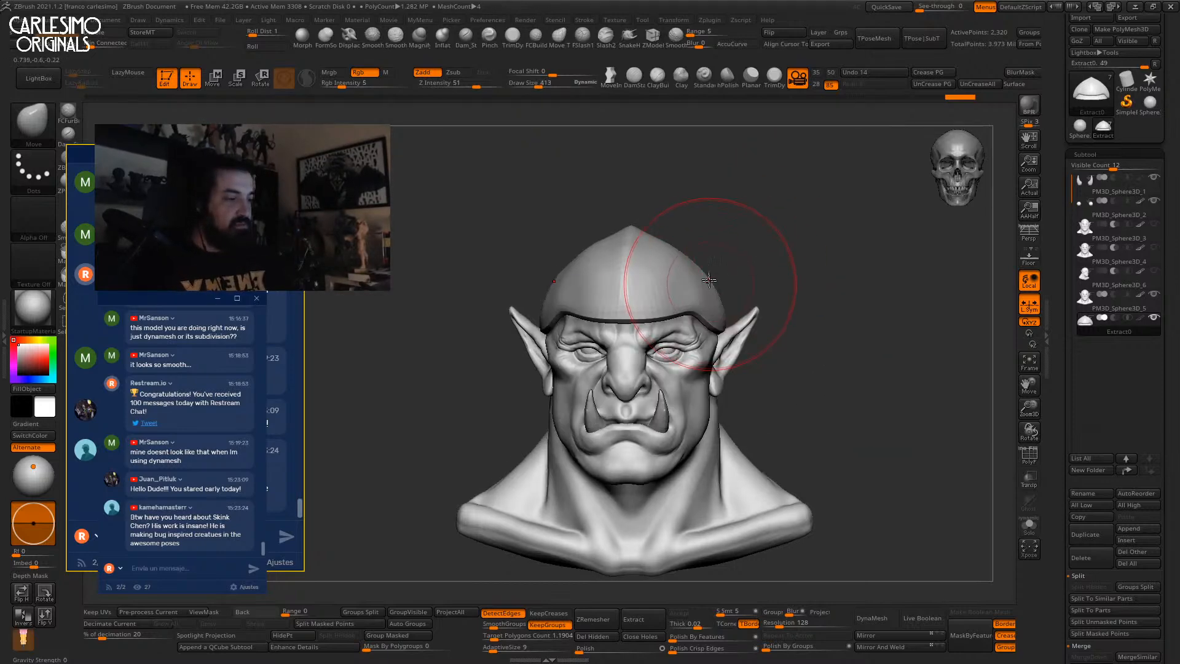
mouse_move(706, 227)
left_mouse_down()
mouse_move(692, 263)
mouse_move(614, 295)
mouse_move(682, 314)
mouse_move(633, 337)
left_mouse_up()
right_click(609, 300)
key("space")
right_click_drag(686, 332, 615, 330)
key("space")
left_click_drag(636, 331, 644, 331)
right_click_drag(669, 331, 642, 333)
key("space")
left_click_drag(639, 334, 615, 335)
key("ctrl+z")
mouse_move(615, 336)
right_mouse_down()
mouse_move(600, 336)
mouse_move(639, 334)
right_mouse_up()
key("space")
left_click_drag(634, 334, 649, 310)
key("space")
right_click_drag(712, 300, 679, 290)
key("space")
left_click_drag(677, 289, 685, 286)
Pull the helmet brim down over the orc's brow with a larger Move brush.
right_click_drag(667, 270, 693, 260, "shift")
left_click_drag(659, 253, 668, 247)
mouse_move(682, 250)
right_mouse_down()
mouse_move(658, 254)
mouse_move(729, 201)
right_mouse_up()
right_click_drag(731, 254, 757, 257)
mouse_move(757, 257)
right_mouse_down("ctrl")
mouse_move(754, 234)
mouse_move(817, 242)
right_mouse_up("ctrl")
right_click_drag(737, 258, 680, 308, "ctrl")
key("space")
left_click_drag(645, 330, 648, 328)
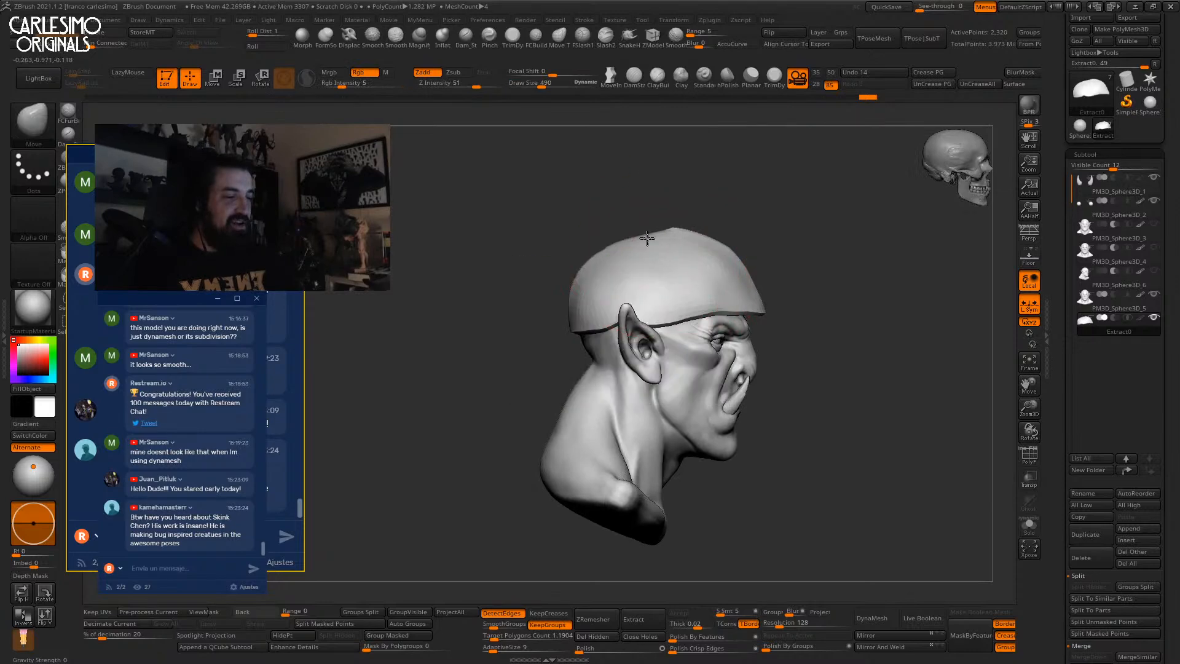
right_click_drag(763, 317, 735, 296)
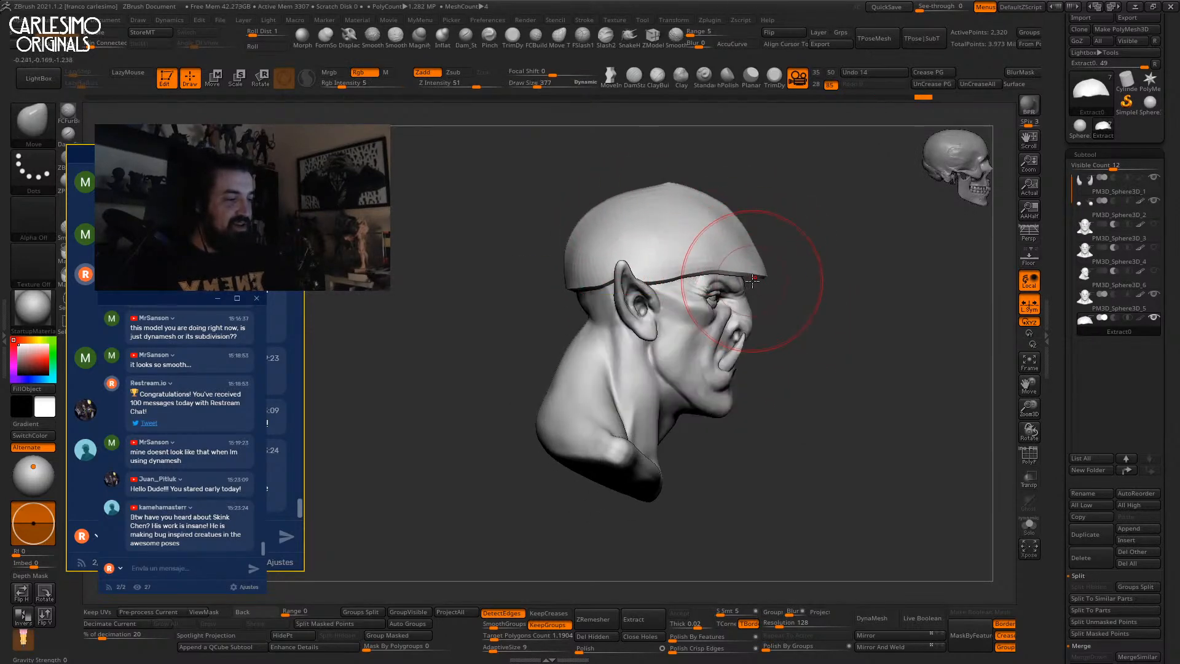
left_click_drag(764, 291, 769, 311)
key("space")
left_click_drag(764, 361, 768, 361)
left_click_drag(748, 287, 752, 301)
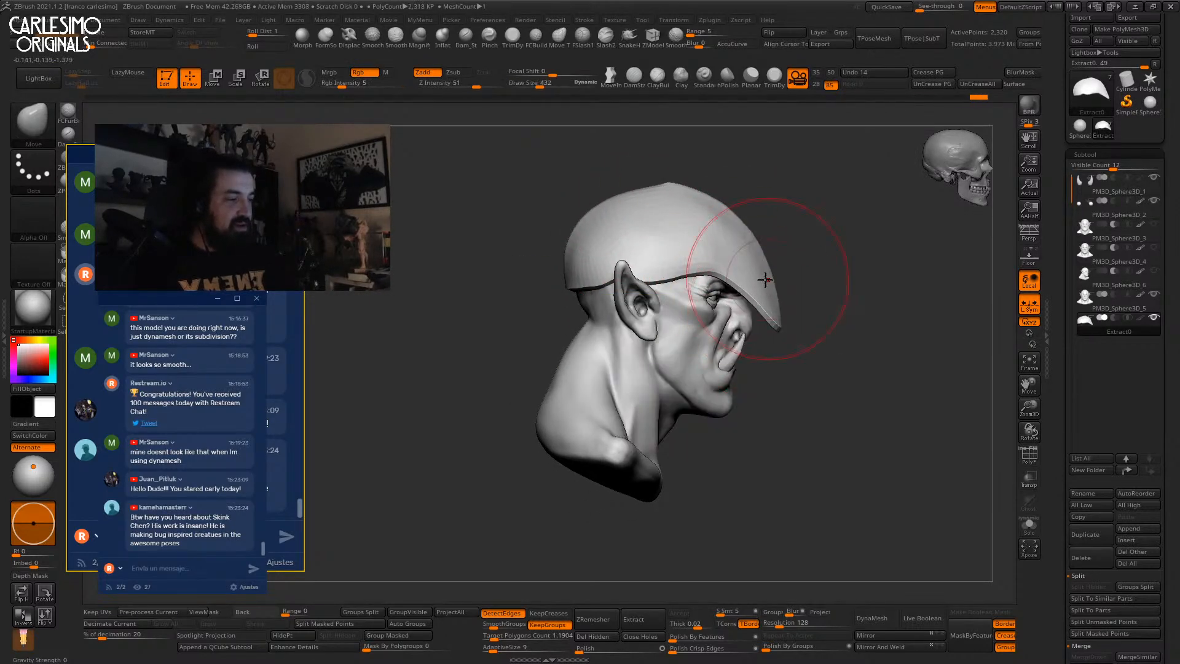
Shape the helmet's back edge, pointed top and front edge from several angles.
right_click_drag(730, 285, 758, 289)
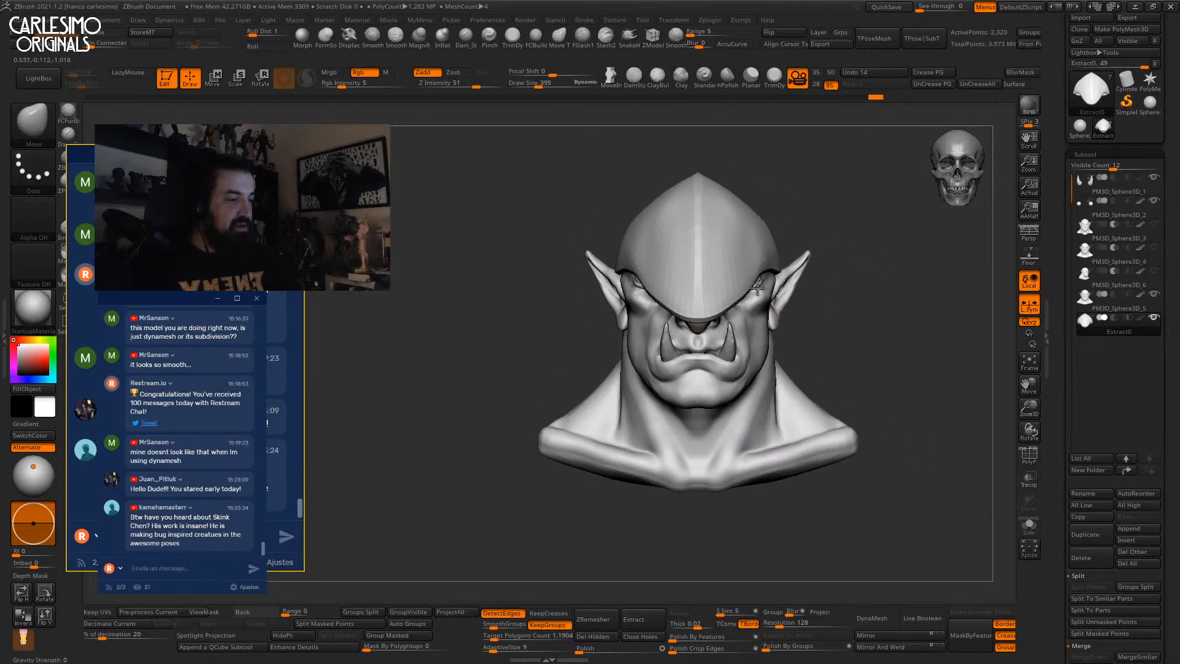
right_click_drag(714, 324, 723, 327)
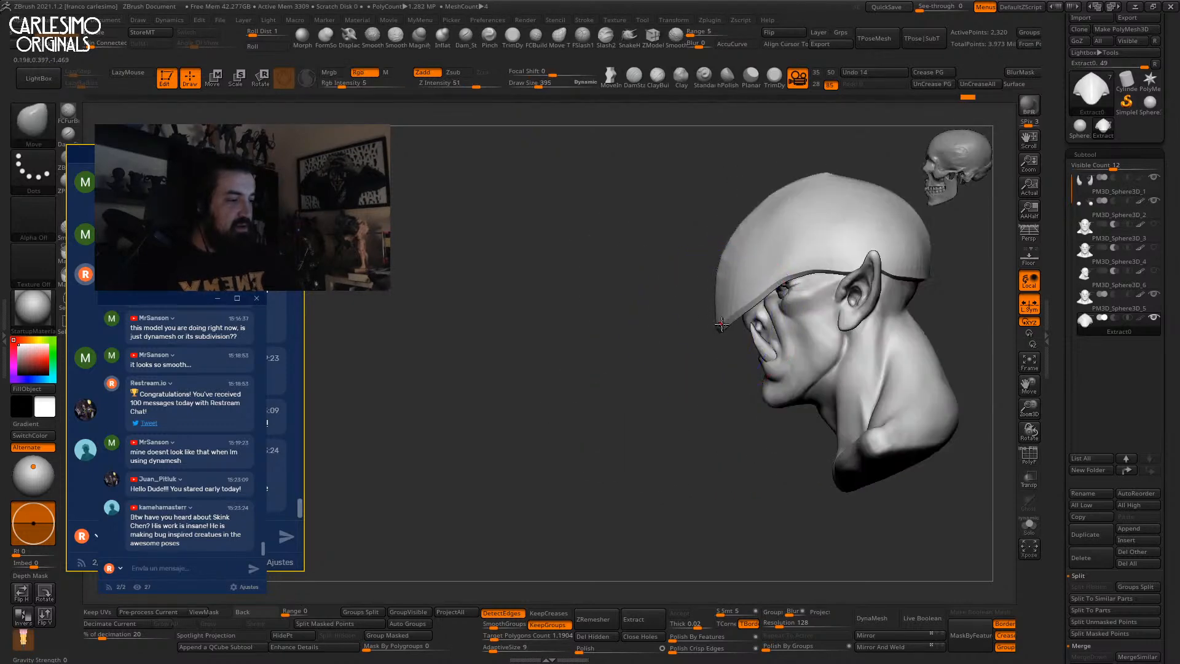
right_click_drag(730, 261, 797, 293)
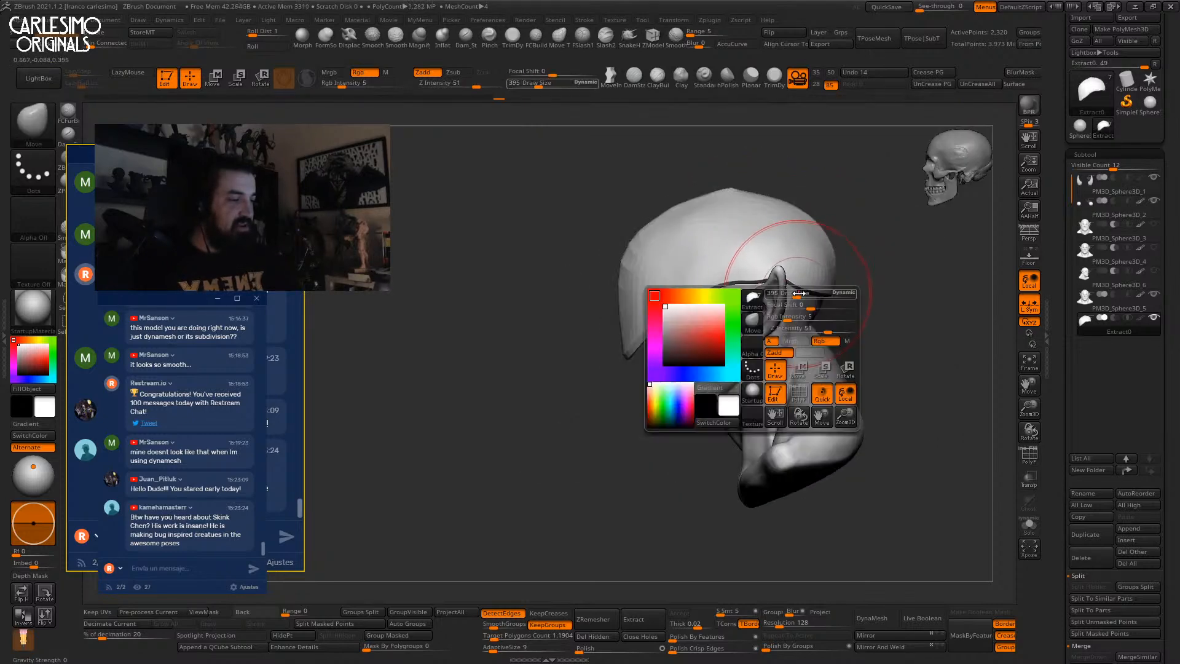
left_click_drag(820, 282, 819, 289)
right_click_drag(822, 290, 785, 296, "alt")
right_click(732, 307)
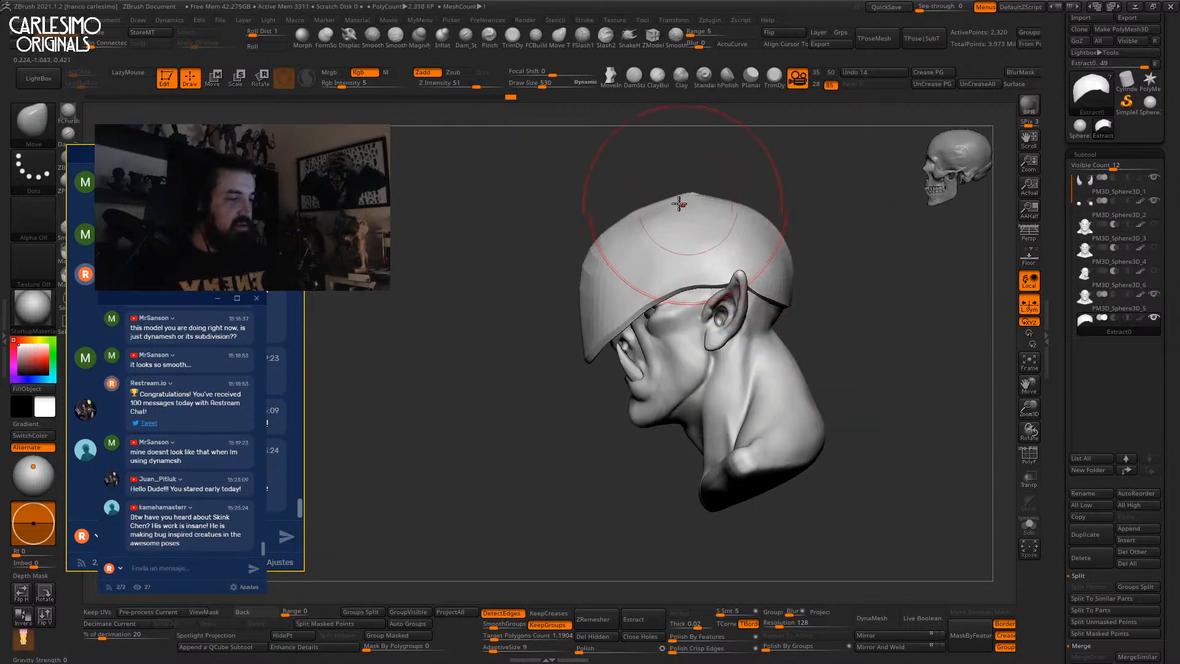
left_click_drag(682, 204, 661, 205)
left_click_drag(593, 320, 601, 344)
mouse_move(605, 332)
right_mouse_down("shift")
mouse_move(640, 291)
mouse_move(603, 312)
right_mouse_up("shift")
Solo the helmet subtool and turn on PolyF to inspect its wireframe.
key("shift+s")
left_click_drag(603, 312, 621, 230)
key("shift+f")
mouse_move(599, 313)
right_mouse_down("alt")
mouse_move(632, 309)
mouse_move(634, 327)
mouse_move(651, 278)
right_mouse_up("alt")
key("space")
left_click(655, 310)
right_click_drag(627, 323, 620, 335, "alt")
Duplicate the helmet subtool, DynaMesh it at Resolution 288 and polish the surface.
key("space")
left_click(623, 337)
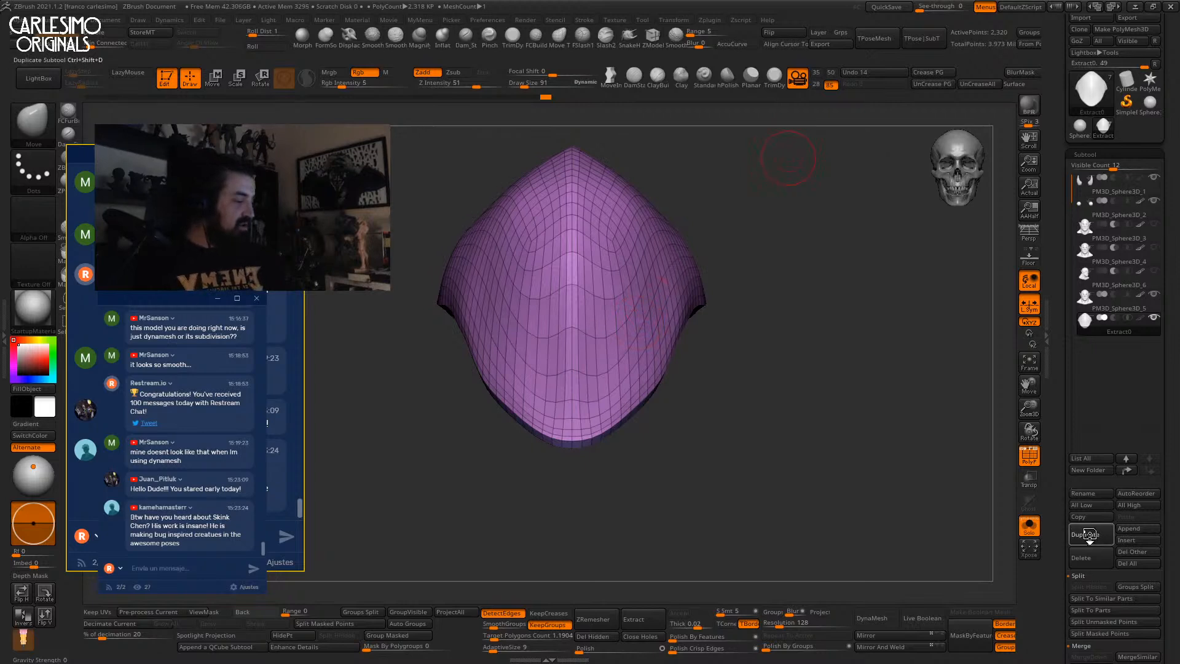
left_click(1087, 539)
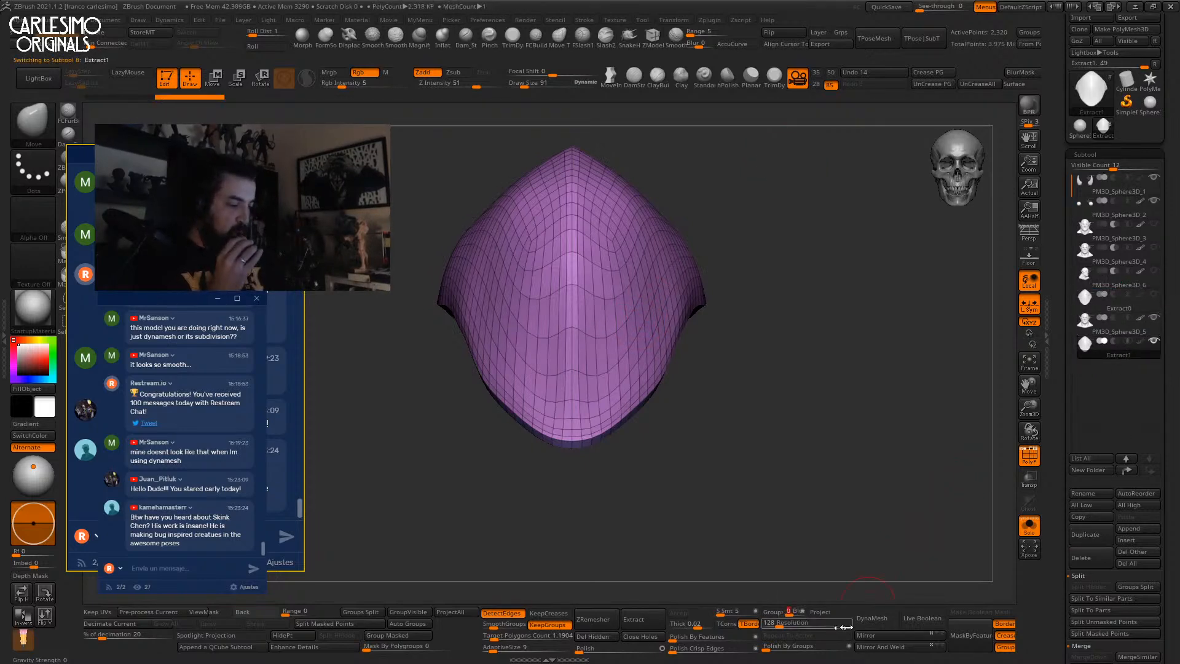
left_click(872, 617)
key("ctrl+z")
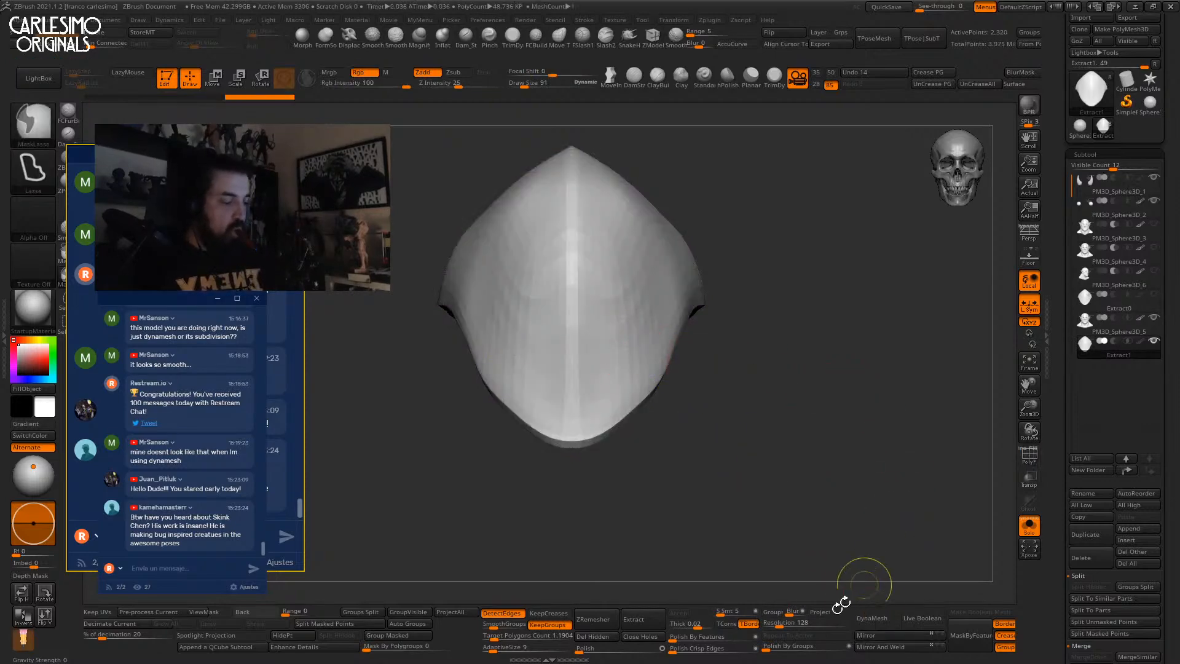
left_click(787, 624)
left_click(867, 618)
left_click(698, 649)
left_click(698, 637)
mouse_move(617, 339)
left_mouse_down("shift")
mouse_move(631, 287)
mouse_move(639, 377)
left_mouse_up("shift")
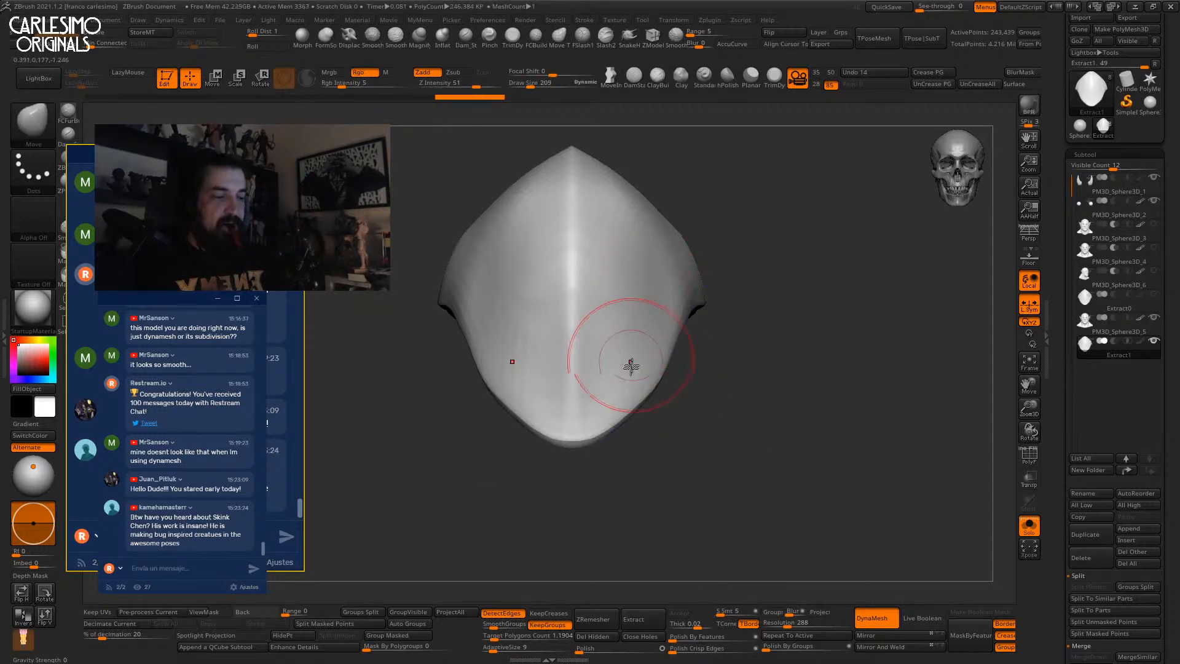
Insert mirrored IMM cylinders at the eyes and position them through the mask with the gizmo.
mouse_move(653, 306)
right_mouse_down()
mouse_move(669, 302)
mouse_move(657, 321)
mouse_move(633, 277)
right_mouse_up()
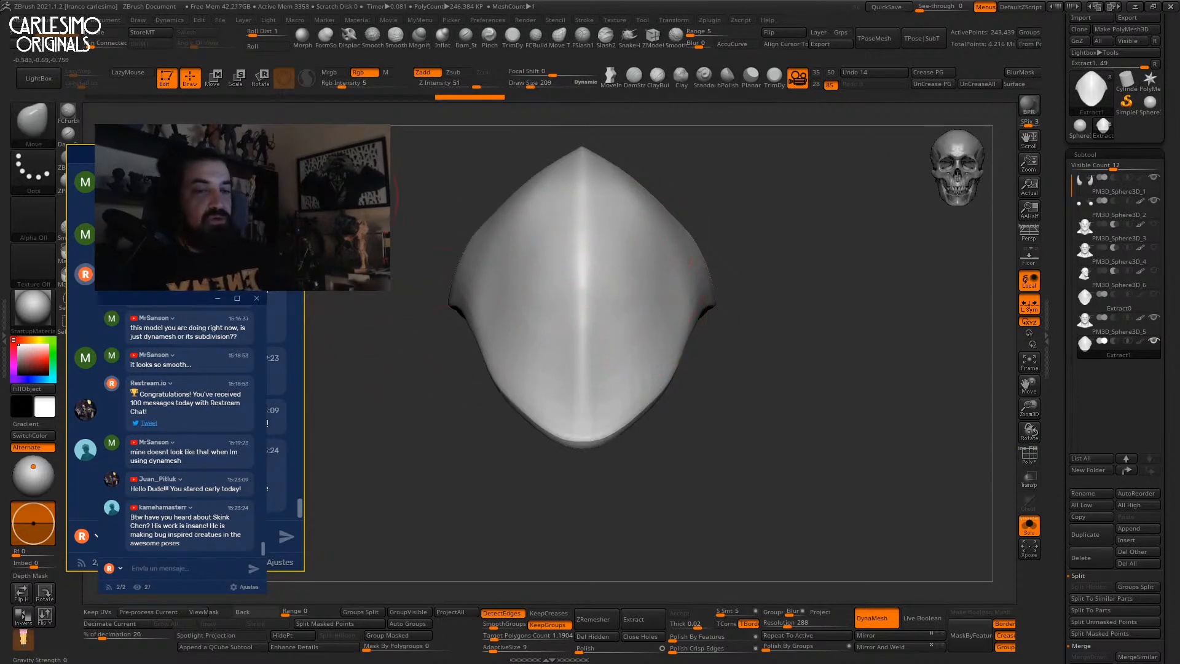
key("b")
left_click(611, 324)
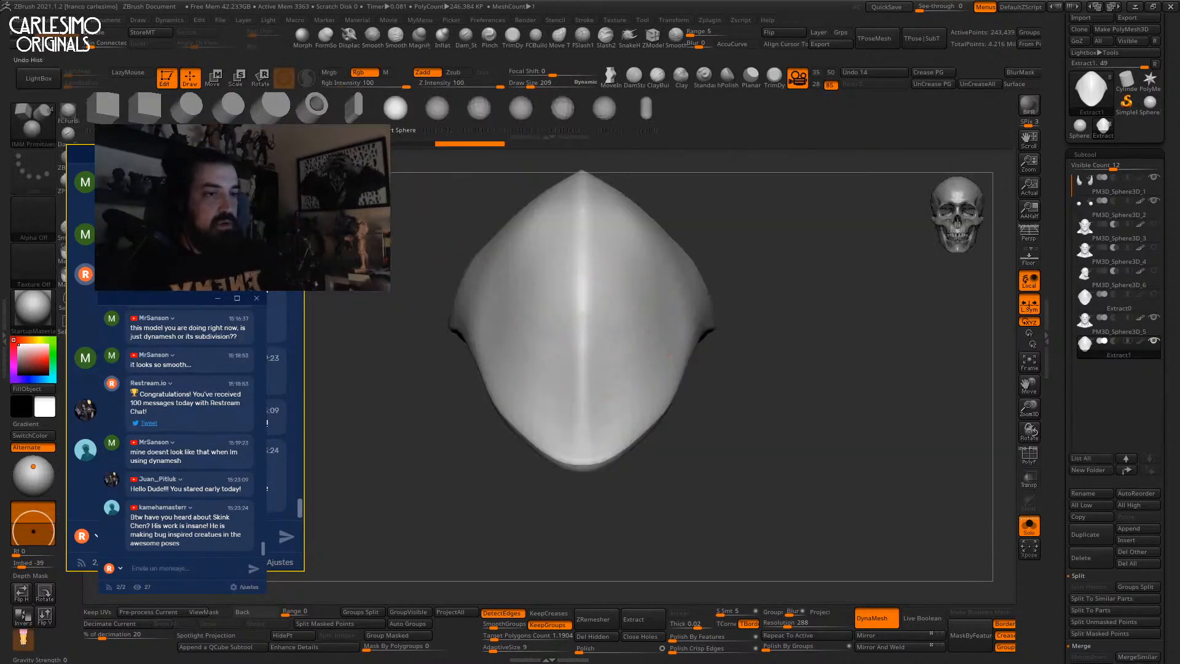
key("bracketleft")
key("bracketleft")
key("bracketleft")
key("bracketleft")
right_click_drag(617, 358, 628, 329, "alt")
mouse_move(628, 329)
left_mouse_down()
mouse_move(642, 330)
mouse_move(618, 333)
left_mouse_up()
key("shift+f")
key("w")
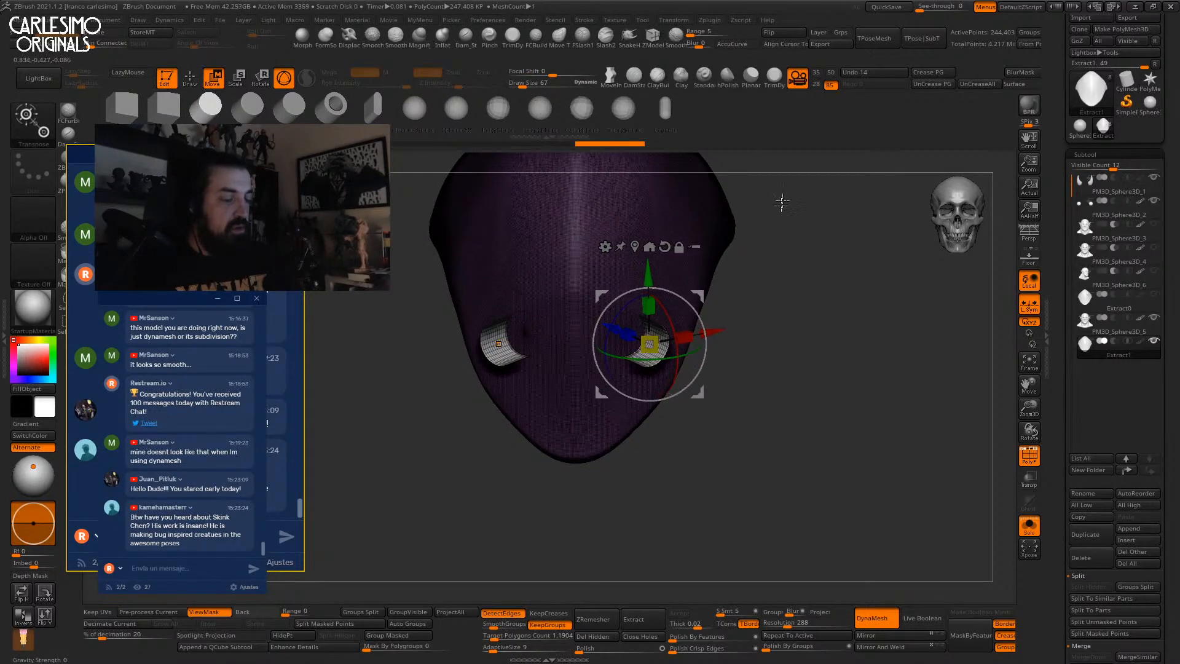
left_click_drag(743, 288, 680, 337)
left_click_drag(707, 295, 704, 277)
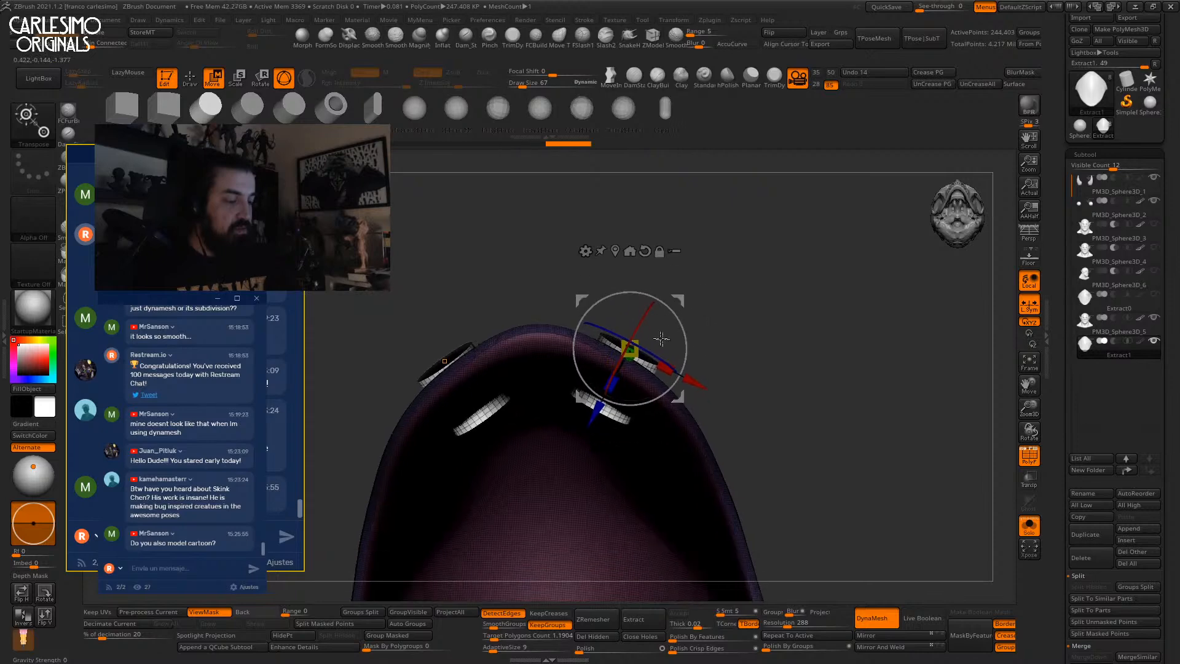
left_click_drag(610, 384, 598, 407)
left_click_drag(628, 365, 635, 355)
left_click_drag(690, 313, 692, 482)
Preview the boolean, then DynaMesh to subtract the cylinders as two eye holes.
left_click(921, 618)
key("shift+f")
left_click_drag(808, 413, 829, 487)
left_click(921, 618)
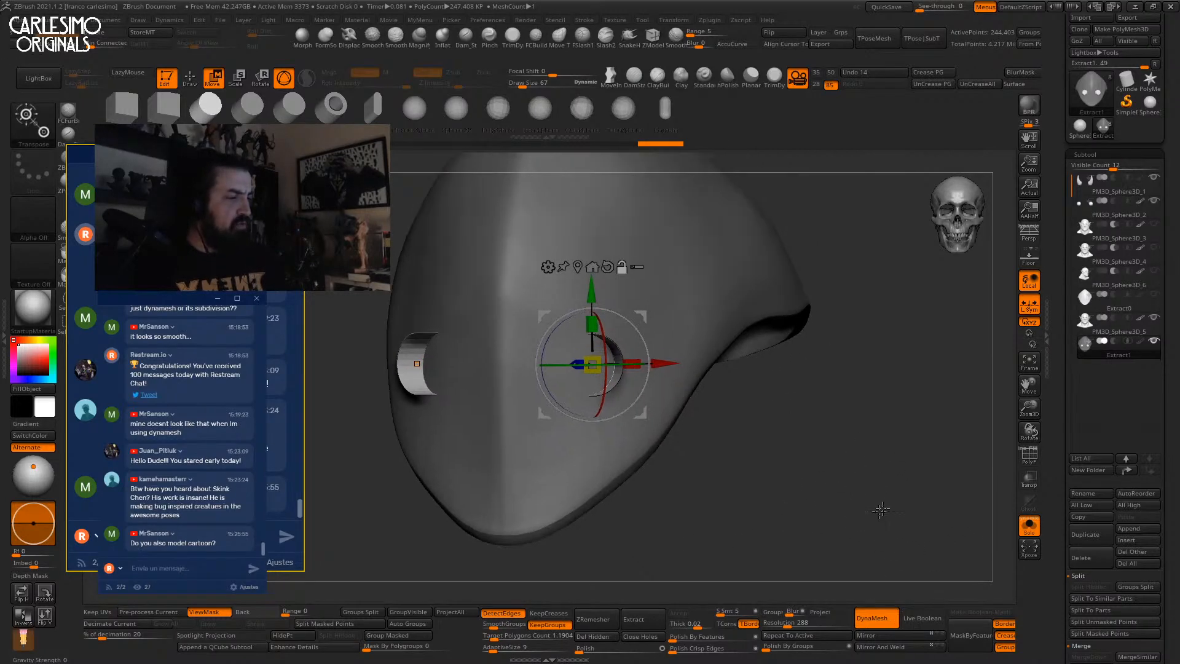
key("shift+f")
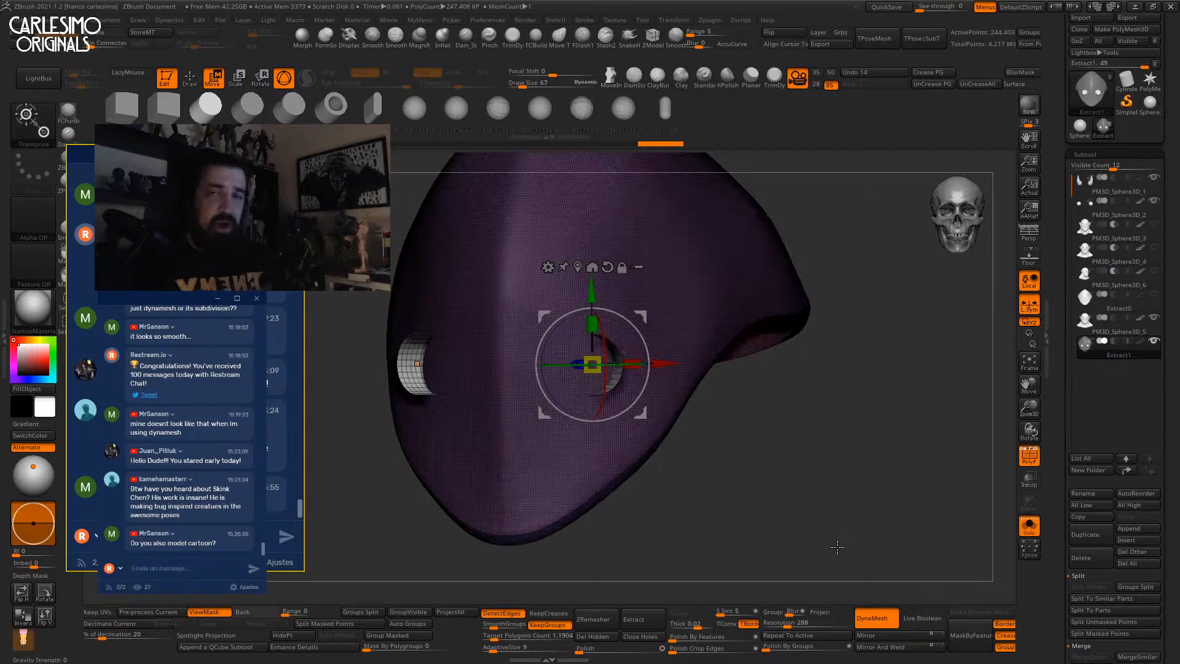
left_click_drag(821, 544, 856, 464)
left_click_drag(888, 467, 956, 522, "ctrl")
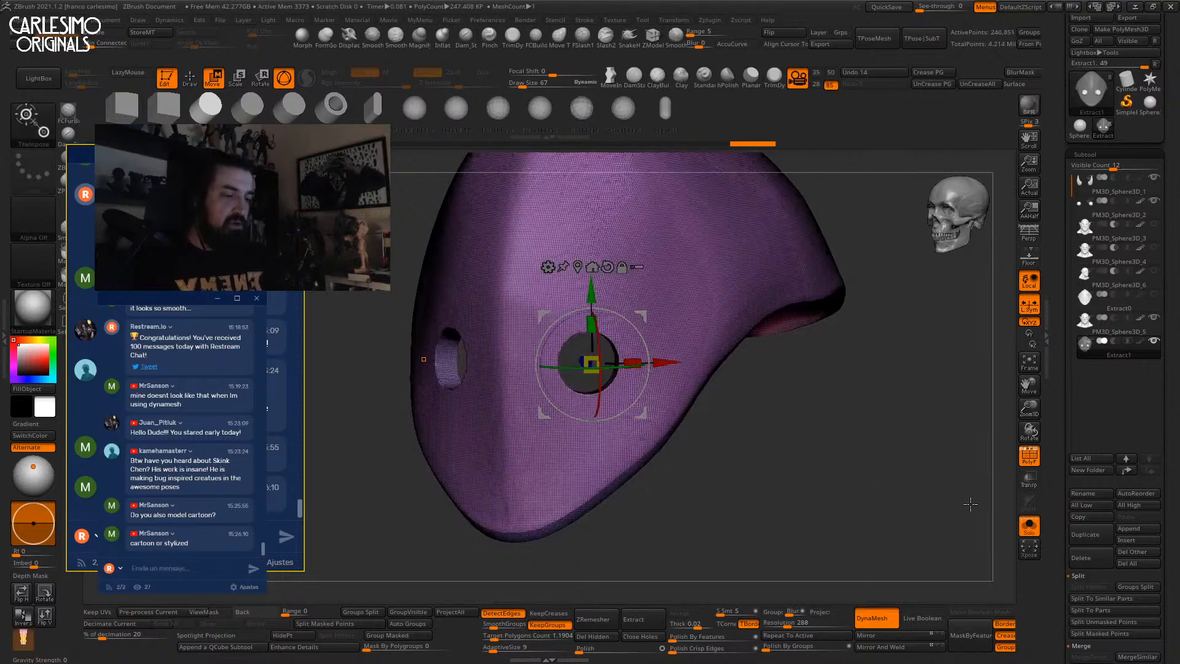
left_click_drag(799, 435, 829, 338, "shift")
key("shift+f")
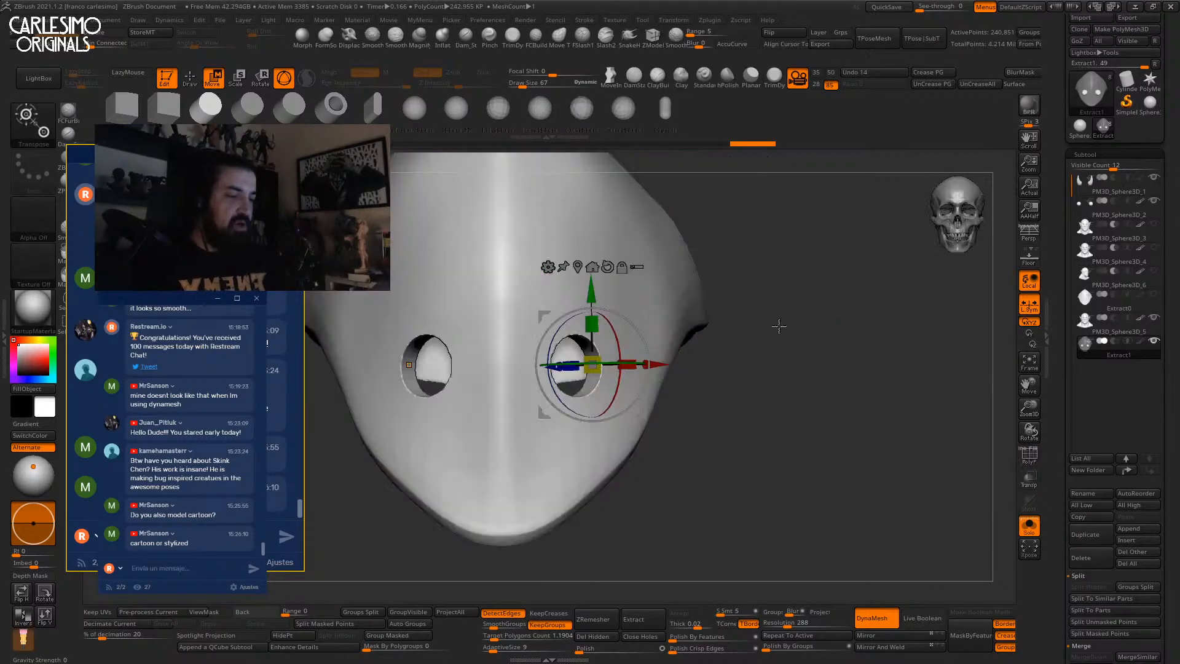
Return to sculpting, show the whole bust again, and select the Move brush.
key("q")
key("f")
key("alt+s")
left_click_drag(745, 334, 788, 324, "alt")
key("b")
key("m")
key("v")
key("space")
left_click_drag(642, 340, 649, 339)
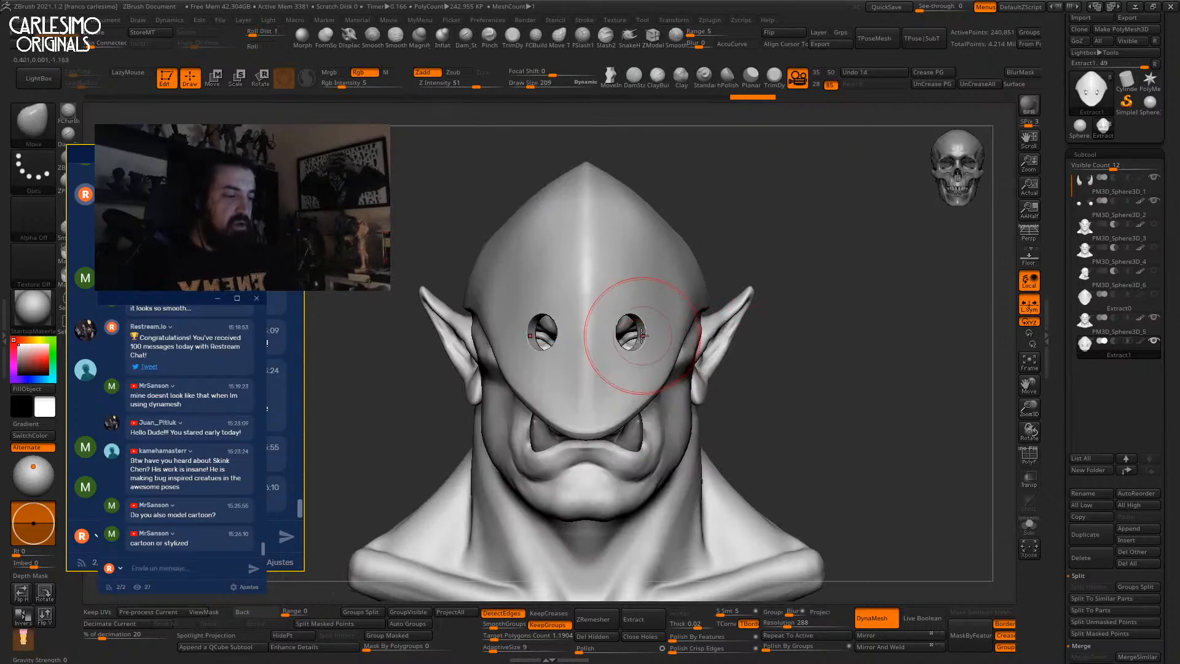
Pull the mask's pointed tip down with the Move brush from the side profile.
right_click_drag(626, 338, 640, 336, "ctrl")
key("space")
left_click_drag(630, 338, 636, 338)
mouse_move(605, 303)
right_mouse_down()
mouse_move(622, 371)
mouse_move(612, 379)
mouse_move(604, 363)
mouse_move(635, 366)
right_mouse_up()
key("space")
Reshape the mask's front surface and pull the eye-hole edges inward.
key("space")
left_click_drag(635, 366, 632, 366)
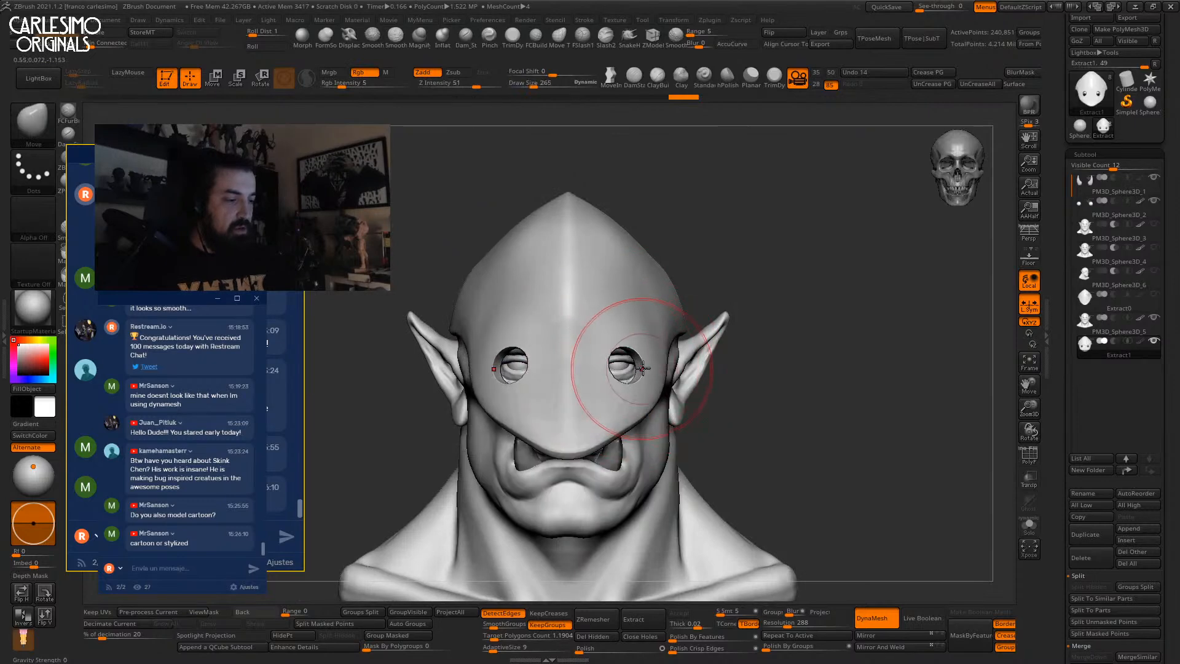
right_click_drag(641, 369, 630, 374)
right_click_drag(624, 452, 620, 405, "alt")
key("]")
left_click_drag(621, 410, 632, 424)
right_click_drag(651, 358, 668, 351)
left_click_drag(669, 359, 662, 364)
key("space")
left_click_drag(662, 367, 623, 369)
key("space")
right_click_drag(622, 321, 610, 322)
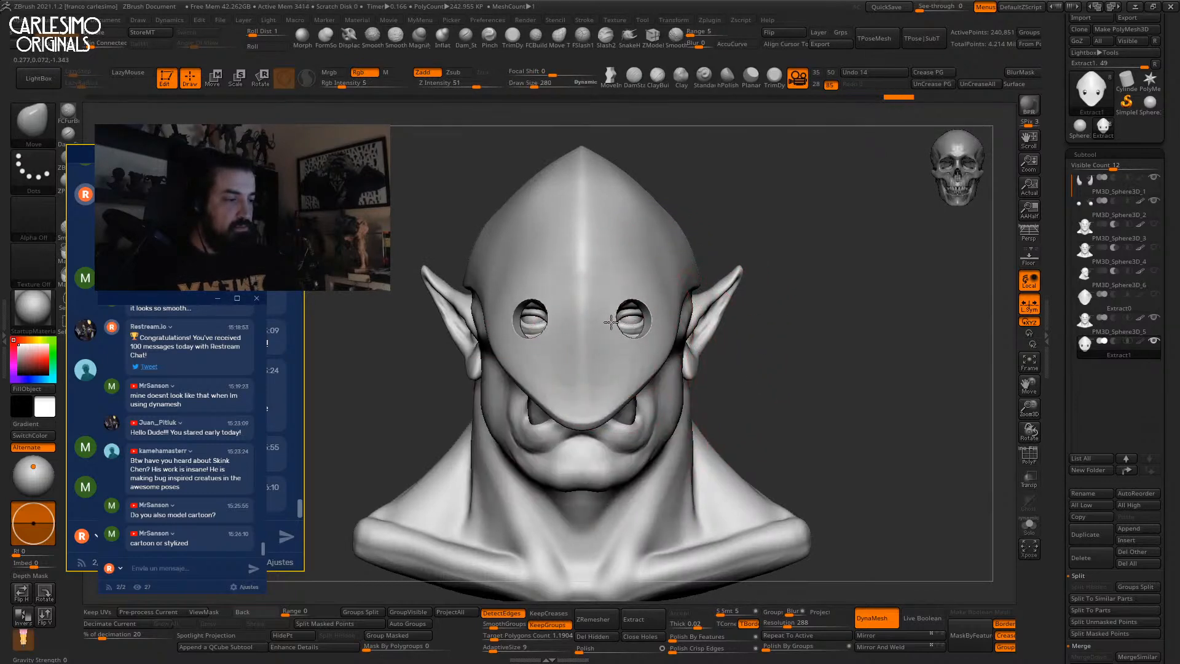
key("space")
key("space")
left_click_drag(616, 324, 613, 323)
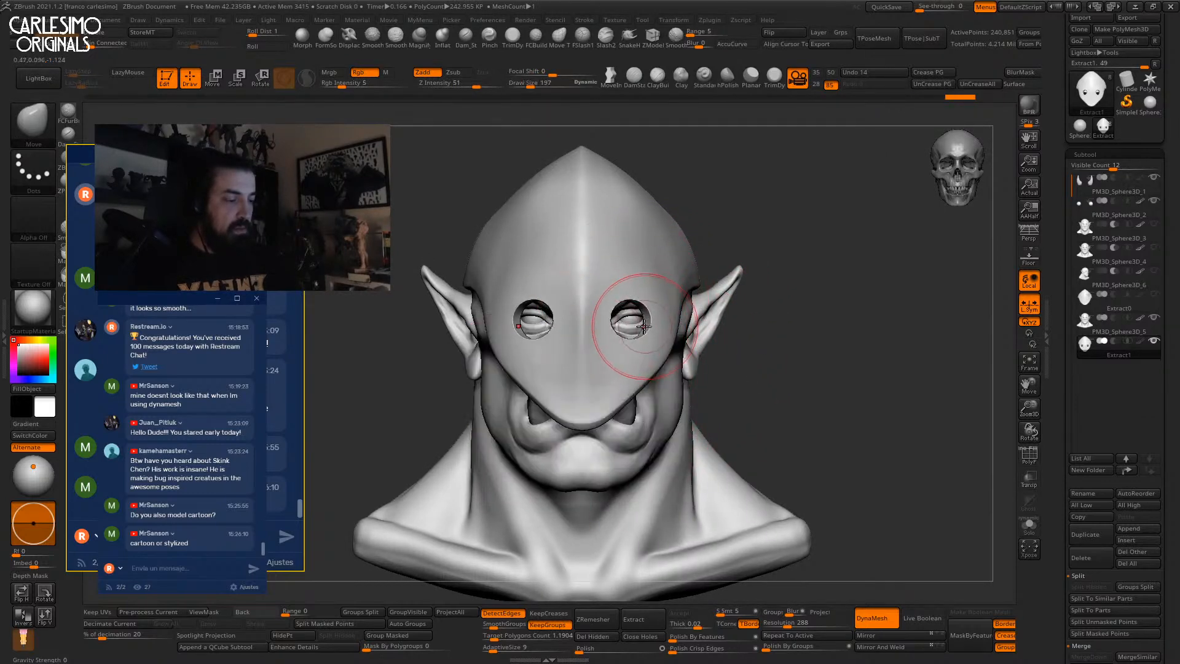
right_click_drag(631, 357, 605, 404, "alt")
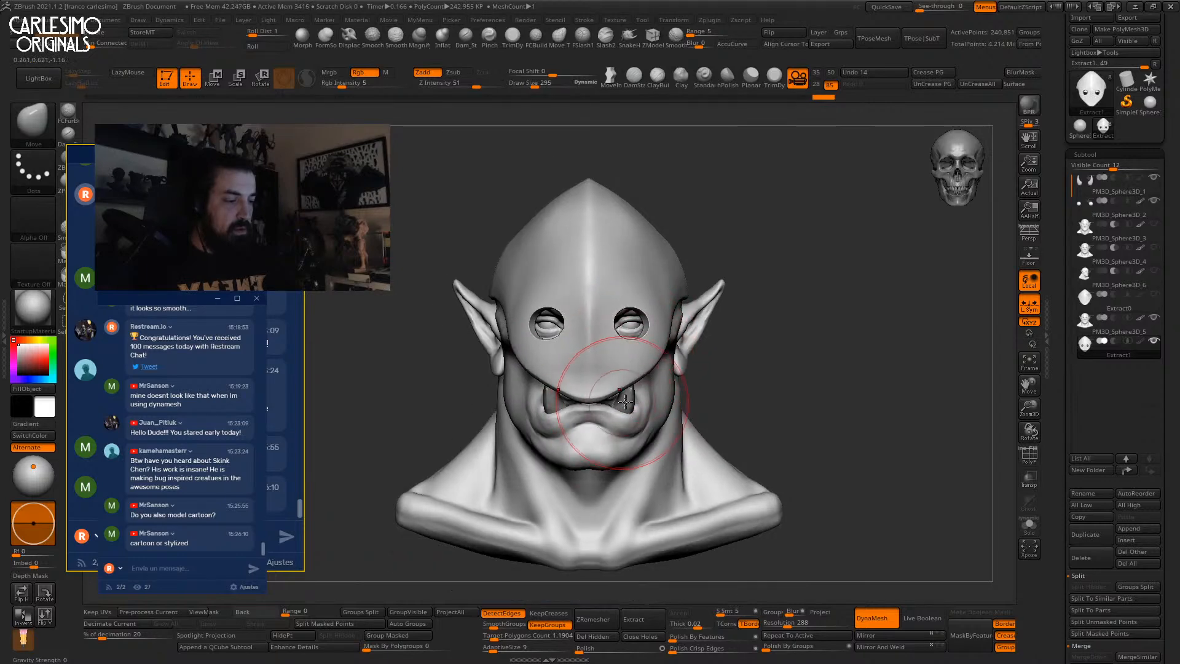
mouse_move(616, 403)
right_mouse_down()
mouse_move(607, 395)
mouse_move(637, 379)
mouse_move(608, 365)
mouse_move(635, 335)
mouse_move(631, 307)
right_mouse_up()
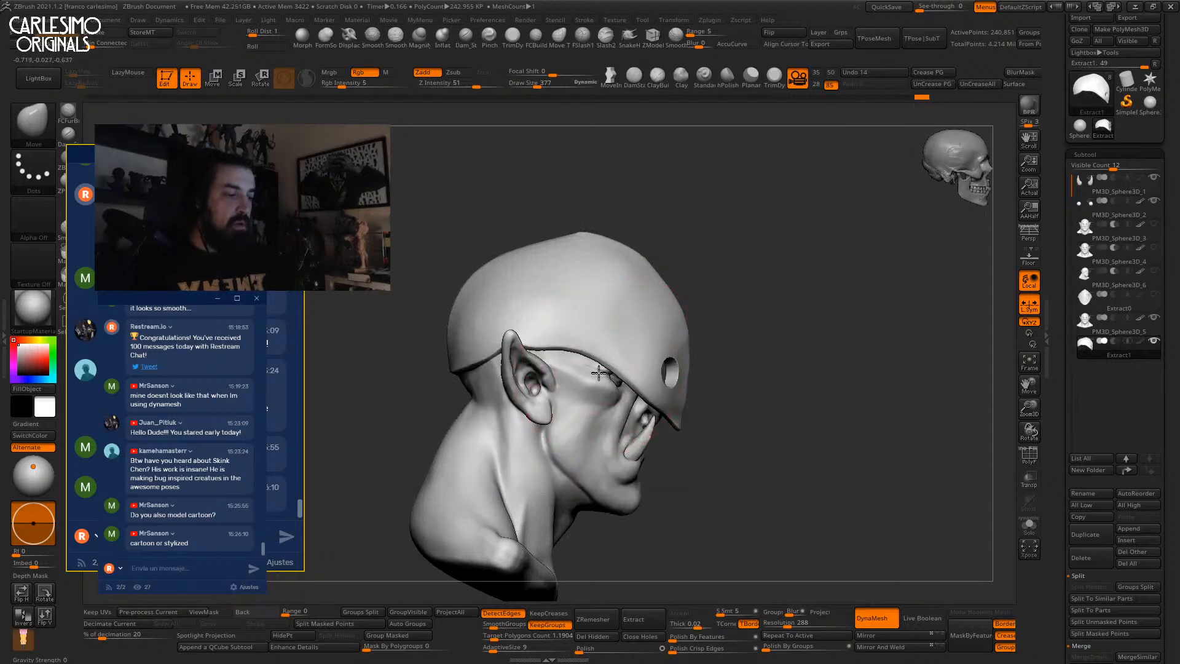
right_click_drag(599, 372, 580, 353, "shift")
mouse_move(759, 264)
right_mouse_down("alt")
mouse_move(690, 260)
mouse_move(679, 345)
right_mouse_up("alt")
Smooth the mask and pull its lower edges and eye-hole rims inward.
key("b")
key("d")
key("s")
right_click_drag(675, 290, 623, 248)
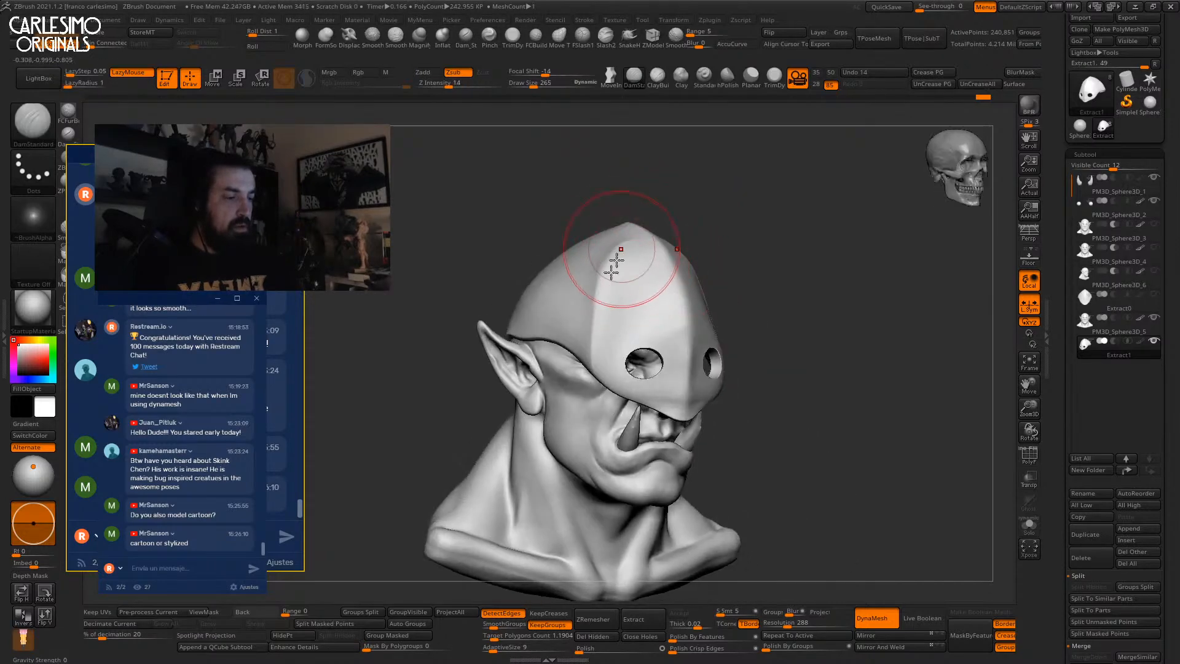
key("shift")
mouse_move(600, 314)
right_mouse_down()
mouse_move(619, 275)
mouse_move(725, 254)
mouse_move(694, 260)
mouse_move(727, 282)
mouse_move(685, 225)
right_mouse_up()
key("space")
key("space")
mouse_move(695, 303)
right_mouse_down()
mouse_move(650, 307)
mouse_move(677, 302)
right_mouse_up()
left_click(679, 338)
left_click_drag(677, 301, 658, 287)
key("space")
left_click(664, 294)
Pull the mask's forehead outward in profile, then select the TrimDynamic brush.
right_click_drag(660, 285, 639, 295, "ctrl")
right_click_drag(639, 308, 671, 309)
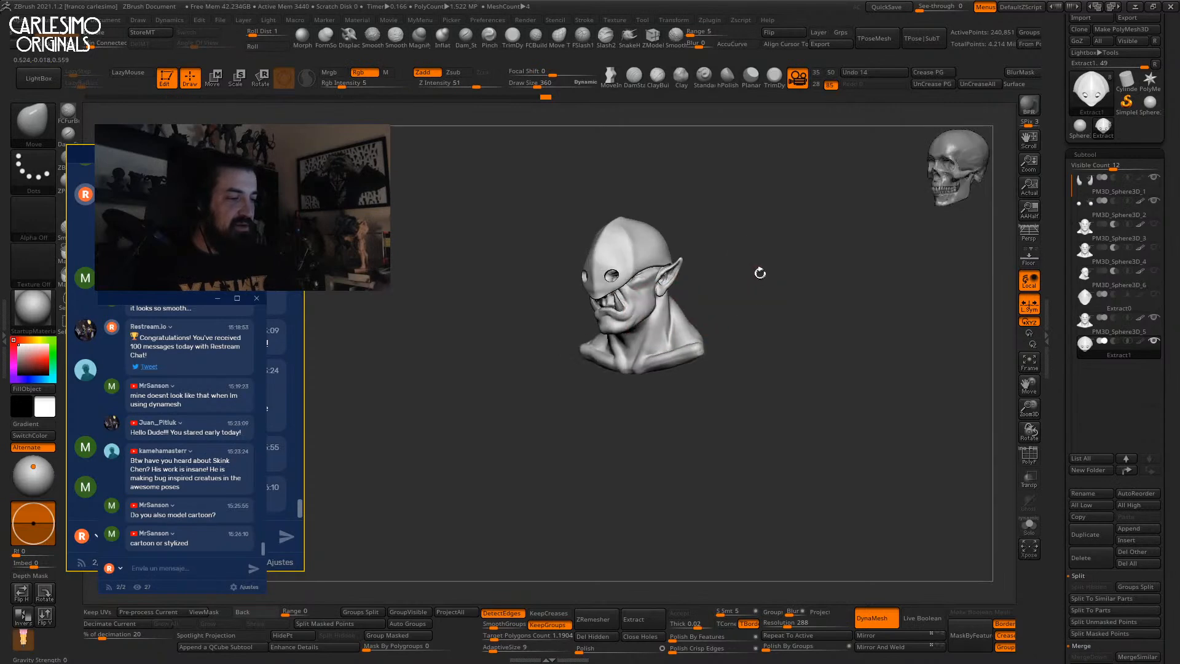
right_click_drag(760, 276, 752, 330, "ctrl")
right_click_drag(713, 279, 762, 270)
right_click_drag(649, 249, 676, 335, "alt")
mouse_move(676, 335)
right_mouse_down()
mouse_move(639, 332)
mouse_move(617, 363)
right_mouse_up()
left_click_drag(682, 270, 664, 243)
mouse_move(668, 237)
right_mouse_down()
mouse_move(711, 231)
mouse_move(645, 275)
mouse_move(656, 264)
mouse_move(676, 275)
mouse_move(647, 284)
mouse_move(690, 249)
mouse_move(640, 266)
mouse_move(655, 239)
mouse_move(608, 250)
mouse_move(621, 295)
mouse_move(606, 290)
mouse_move(641, 287)
mouse_move(648, 237)
mouse_move(650, 268)
right_mouse_up()
key("b")
key("t")
key("d")
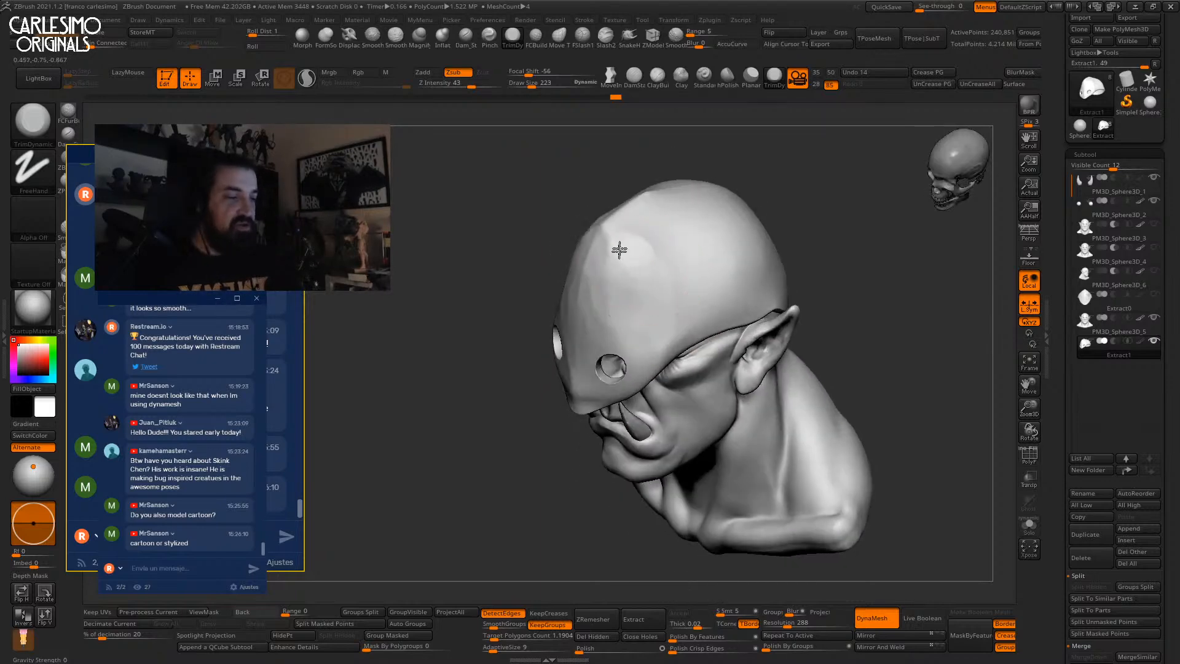
Solo the mask piece and flatten the bump on its inner side.
mouse_move(610, 234)
right_mouse_down("shift")
mouse_move(618, 242)
mouse_move(606, 275)
mouse_move(619, 219)
mouse_move(607, 226)
right_mouse_up("shift")
key("alt+shift+s")
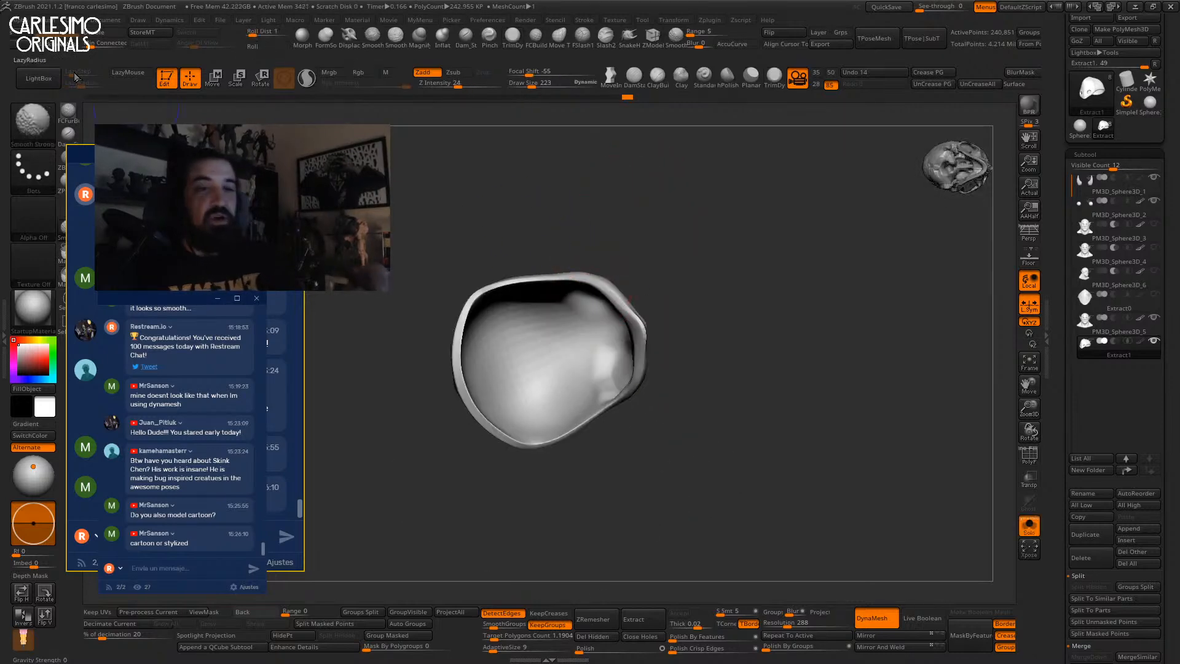
mouse_move(558, 367)
right_mouse_down()
mouse_move(604, 360)
mouse_move(621, 370)
right_mouse_up()
left_click_drag(626, 372, 616, 370)
right_click_drag(616, 370, 632, 374)
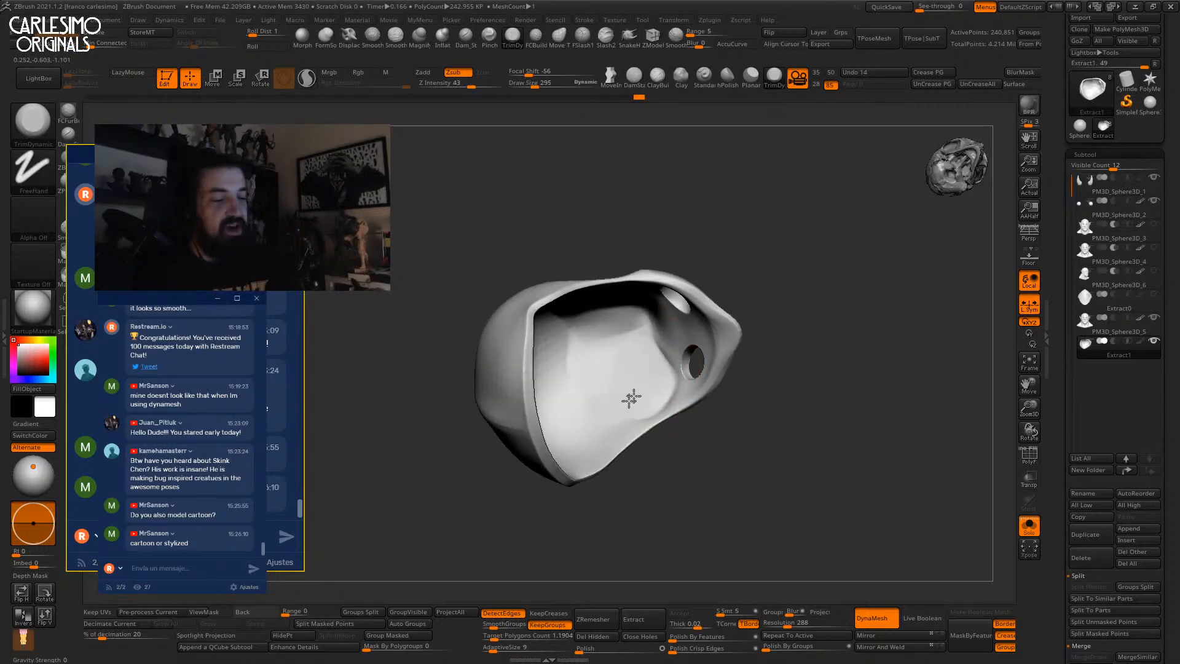
right_click_drag(607, 372, 650, 374)
key("alt+s")
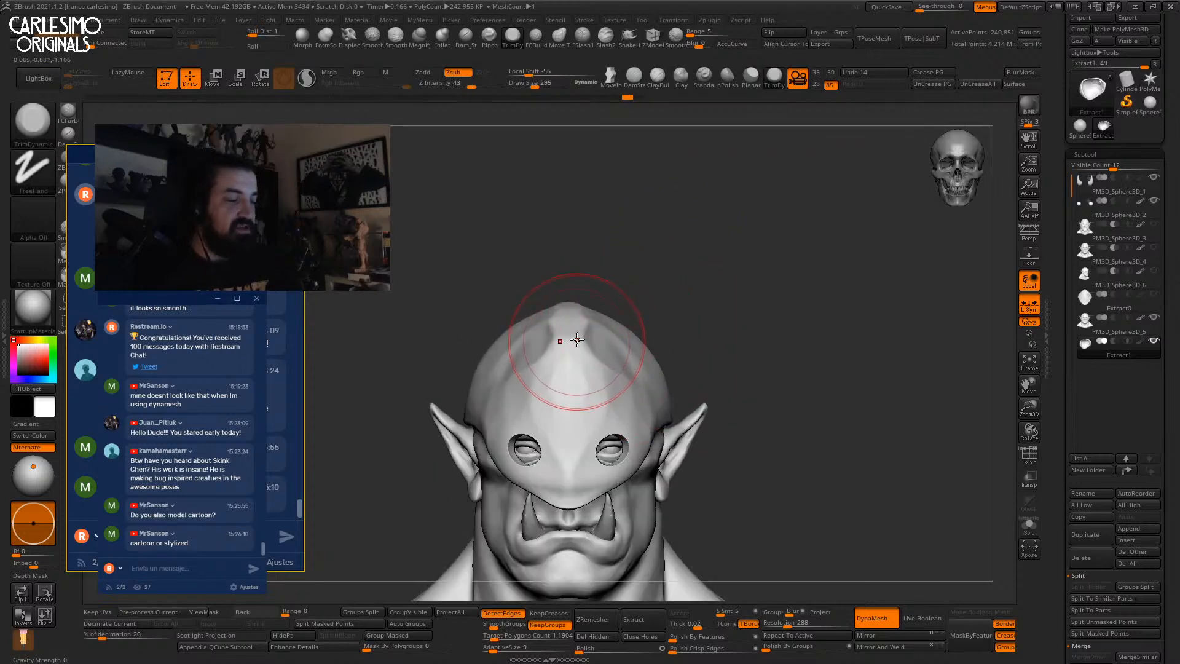
Smooth the top of the mask cap from a front view.
right_click_drag(584, 320, 589, 314)
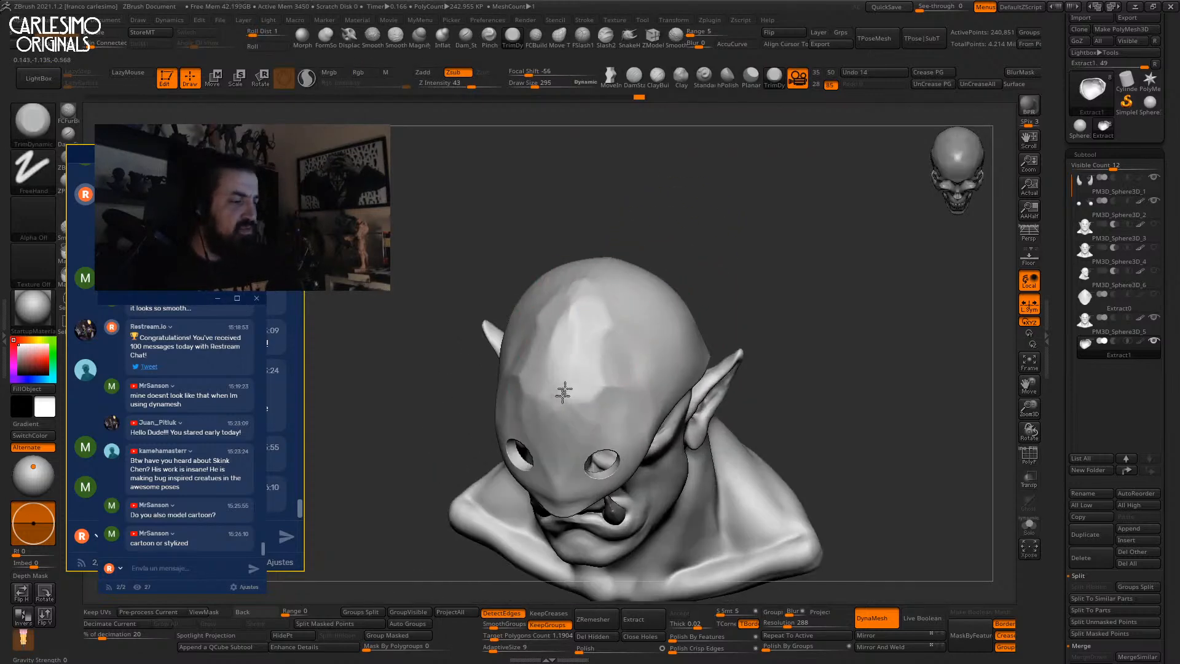
right_click_drag(558, 402, 584, 363)
mouse_move(690, 232)
right_mouse_down()
mouse_move(653, 263)
mouse_move(703, 279)
right_mouse_up()
mouse_move(713, 319)
right_mouse_down("ctrl")
mouse_move(698, 293)
mouse_move(663, 350)
right_mouse_up("ctrl")
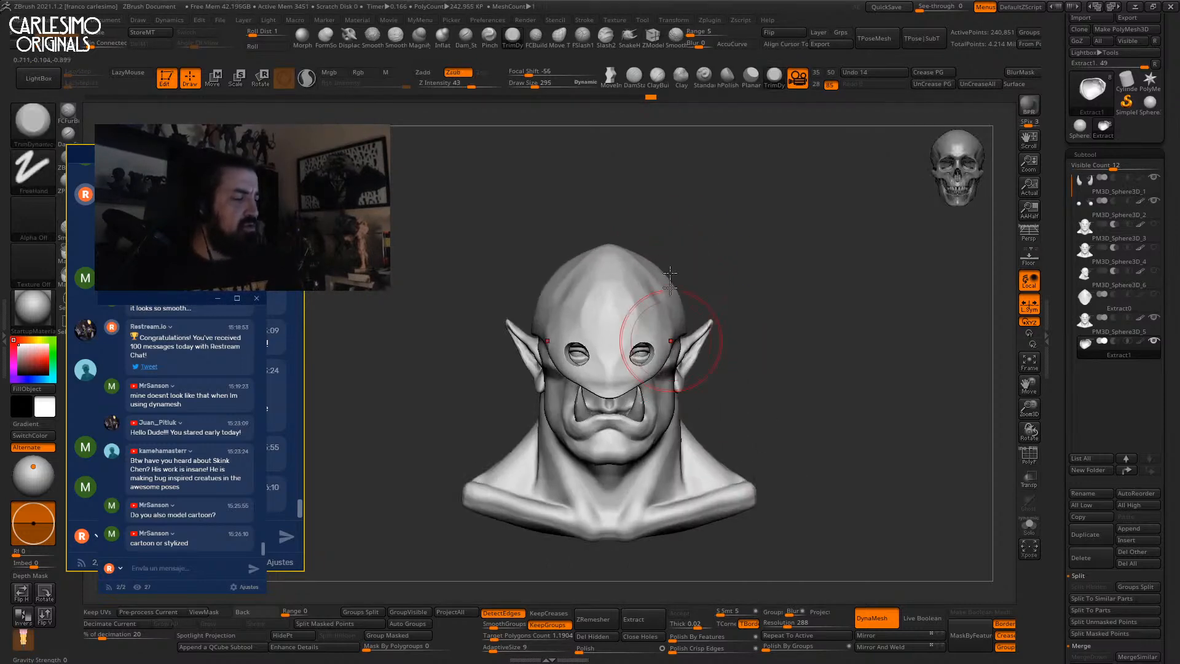
key("b")
key("m")
key("v")
left_click_drag(664, 274, 624, 259, "shift")
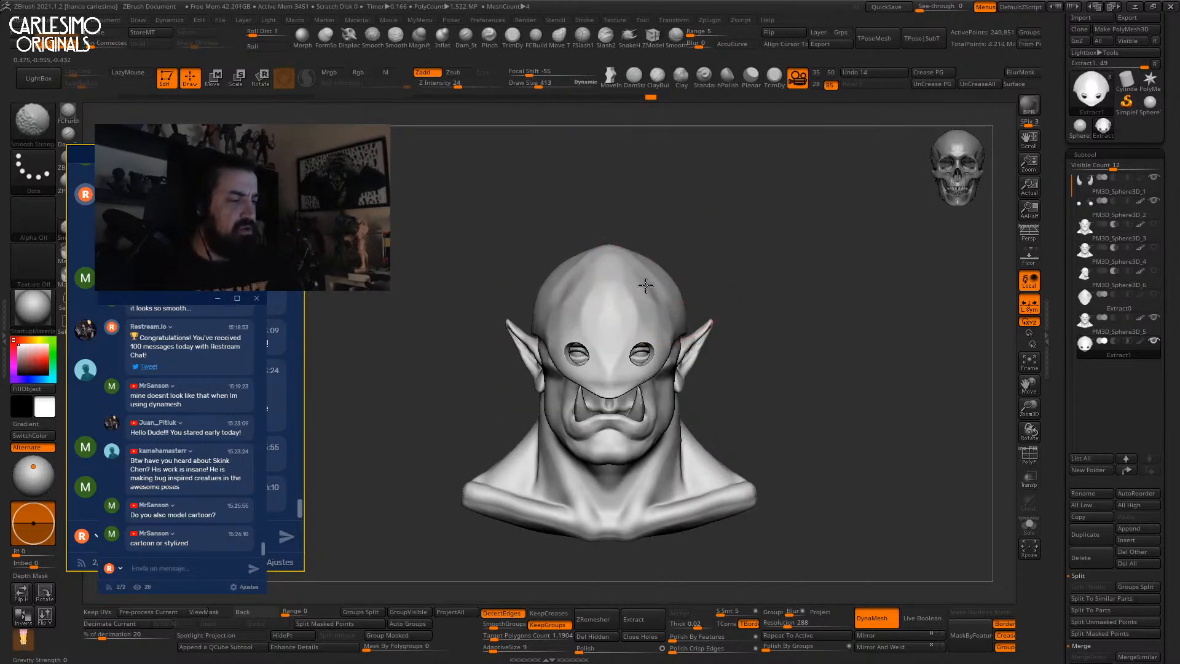
right_click_drag(644, 280, 691, 190, "ctrl")
right_click_drag(817, 263, 770, 272)
right_click_drag(658, 286, 634, 307, "ctrl")
right_click_drag(634, 307, 630, 276)
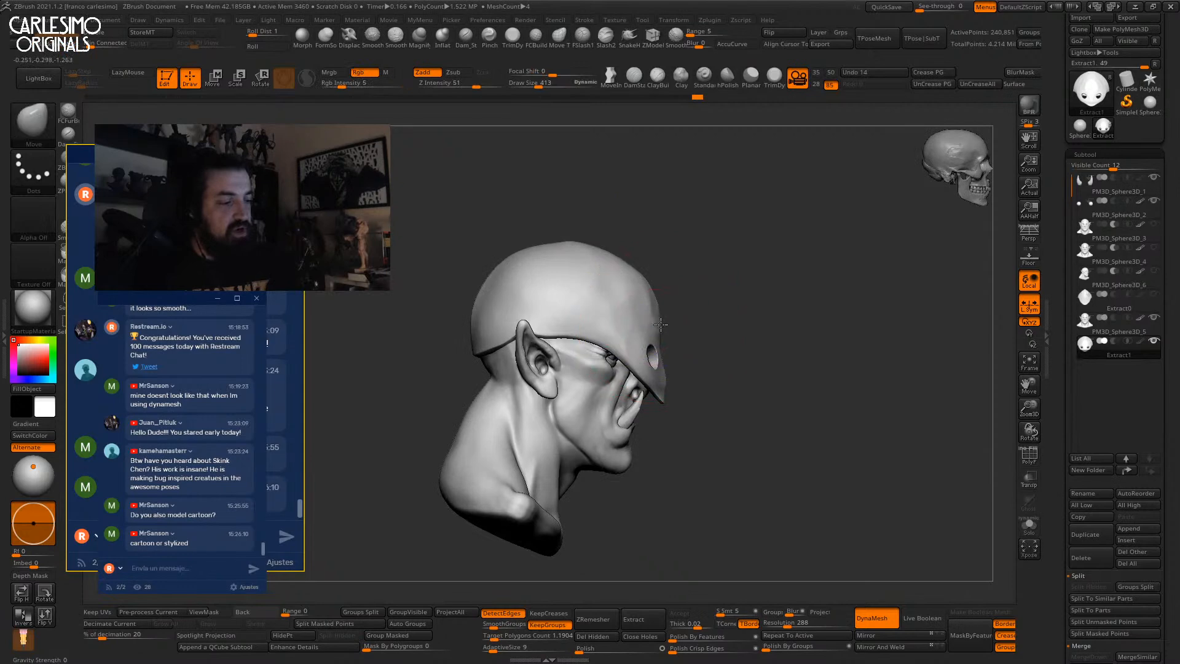
Hide the mask's right portion with rectangles and delete the hidden geometry.
right_click_drag(675, 366, 807, 209)
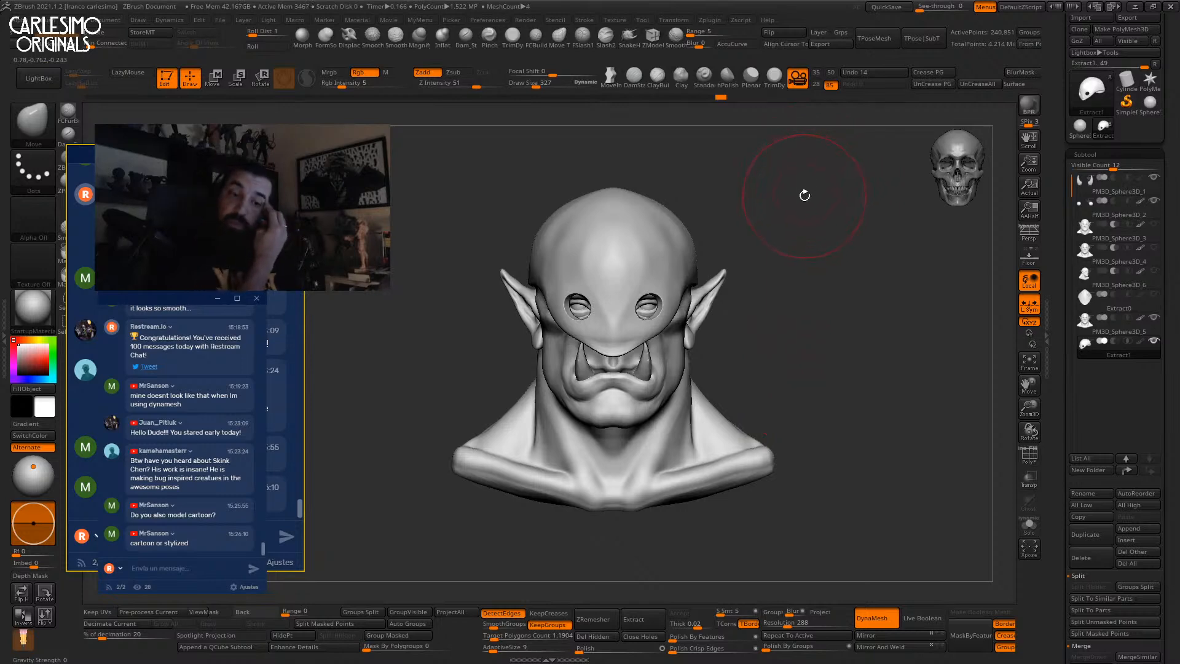
mouse_move(784, 252)
right_mouse_down()
mouse_move(739, 298)
mouse_move(761, 237)
right_mouse_up()
mouse_move(790, 191)
left_mouse_down("ctrl+shift")
mouse_move(667, 429)
mouse_move(656, 473)
left_mouse_up("ctrl+shift")
right_click_drag(667, 430, 781, 277, "shift")
right_click_drag(782, 278, 725, 233)
left_click_drag(768, 173, 647, 407, "ctrl+alt+shift")
right_click_drag(651, 406, 745, 221)
left_click(592, 636)
Undo the speckled fill, solo the mask, and inflate its inner forehead and rim.
key("ctrl+z")
key("alt+s")
right_click_drag(664, 266, 666, 297, "ctrl")
left_click(441, 40)
mouse_move(656, 284)
left_mouse_down()
mouse_move(650, 274)
mouse_move(694, 265)
left_mouse_up()
left_click(839, 238, "ctrl+shift")
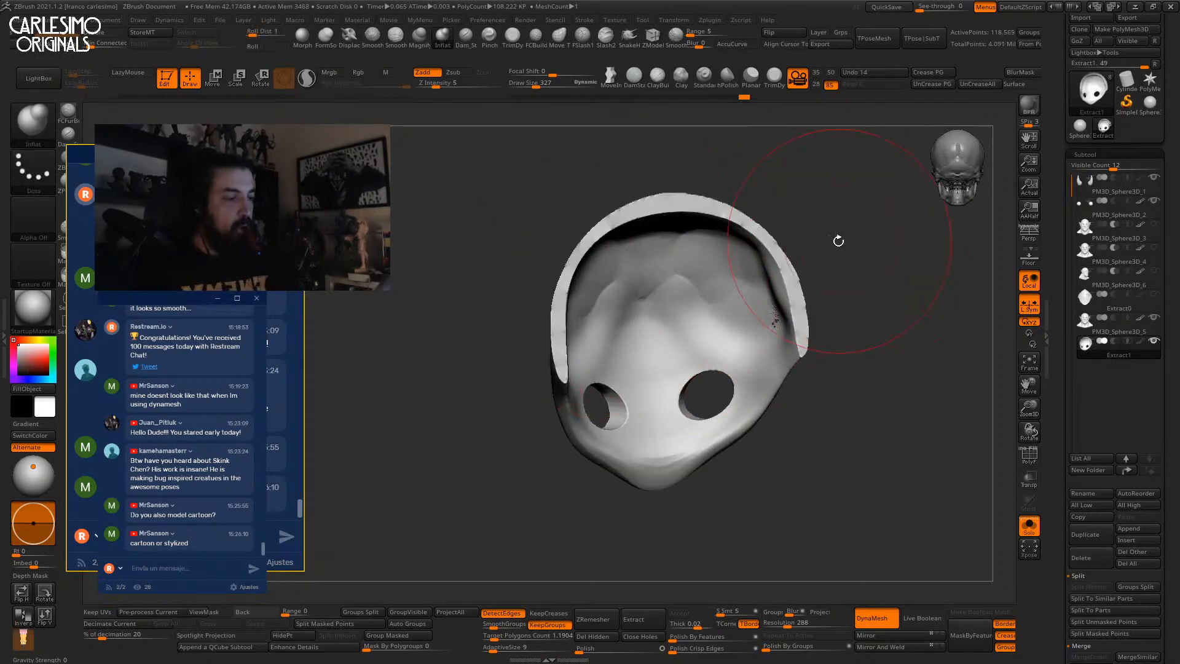
mouse_move(770, 259)
left_mouse_down()
mouse_move(779, 311)
mouse_move(764, 261)
left_mouse_up()
left_click_drag(835, 264, 851, 280, "ctrl")
Smooth the mask's inner forehead and its sides out to the edge near the ear.
left_click_drag(757, 291, 657, 242, "shift")
mouse_move(657, 264)
right_mouse_down()
mouse_move(703, 311)
mouse_move(733, 308)
right_mouse_up()
right_click_drag(733, 307, 730, 263, "ctrl")
key("alt+shift+s")
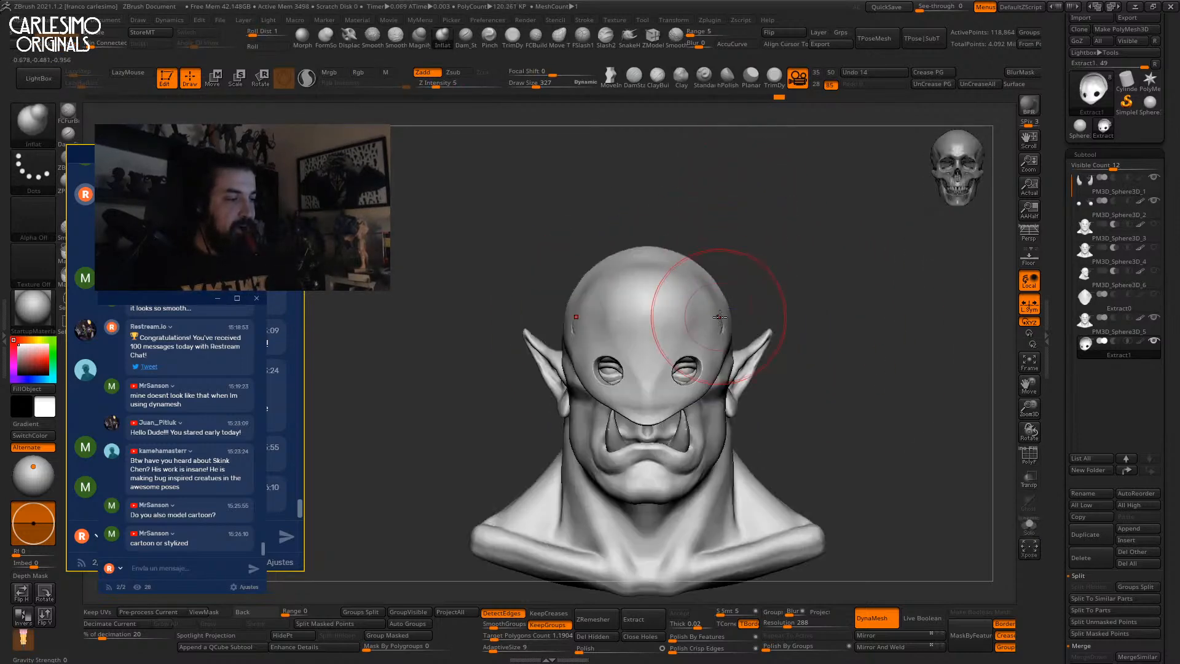
left_click_drag(723, 329, 727, 308)
left_click_drag(792, 255, 806, 271, "ctrl")
right_click_drag(736, 330, 689, 313)
left_click_drag(695, 295, 724, 334, "shift")
mouse_move(733, 286)
right_mouse_down("shift")
mouse_move(764, 282)
mouse_move(713, 210)
right_mouse_up("shift")
Set up the Displace brush with Alpha 38.
left_click(372, 38)
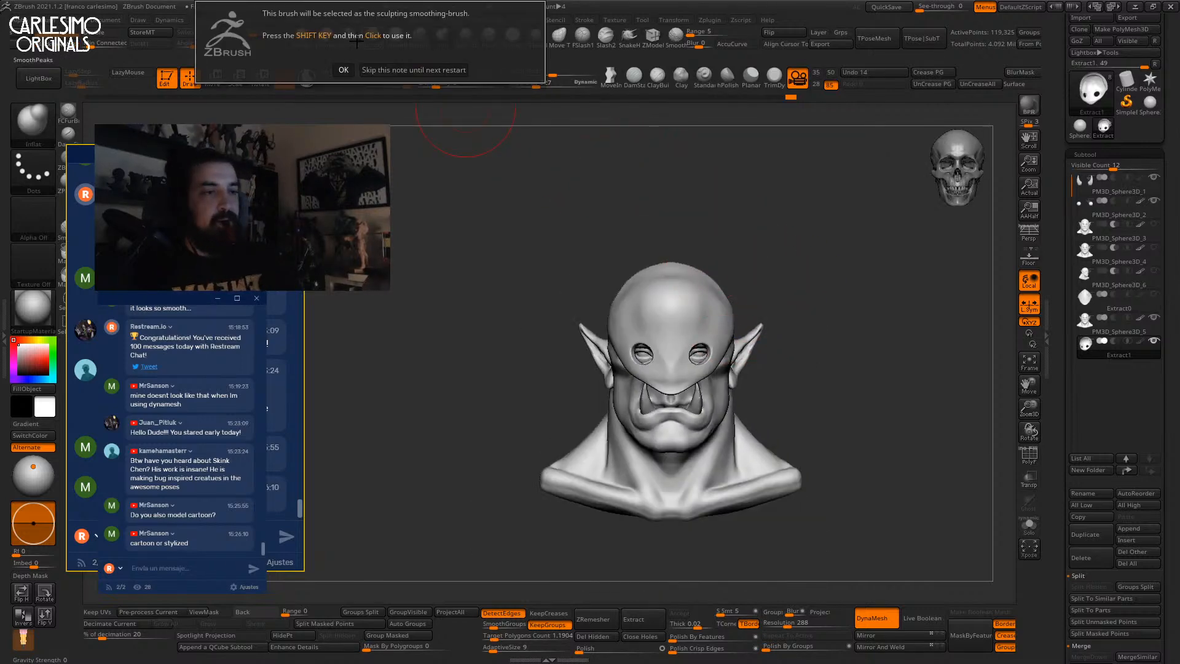
left_click(343, 69)
left_click(349, 35)
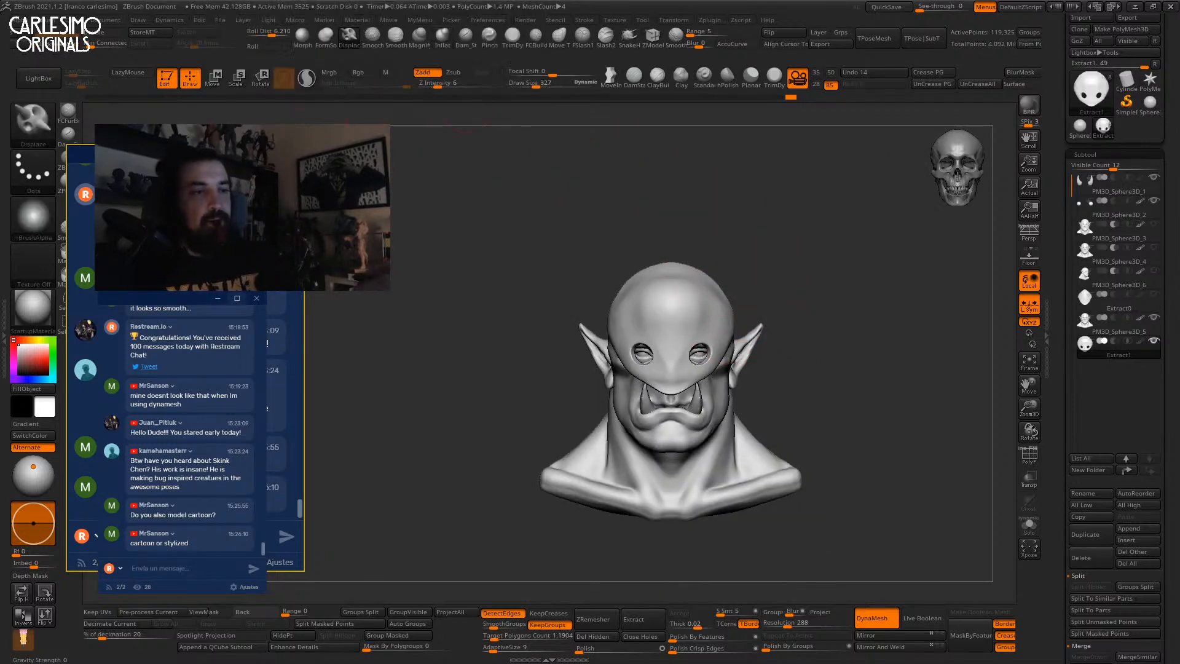
left_click(48, 224)
left_click(189, 344)
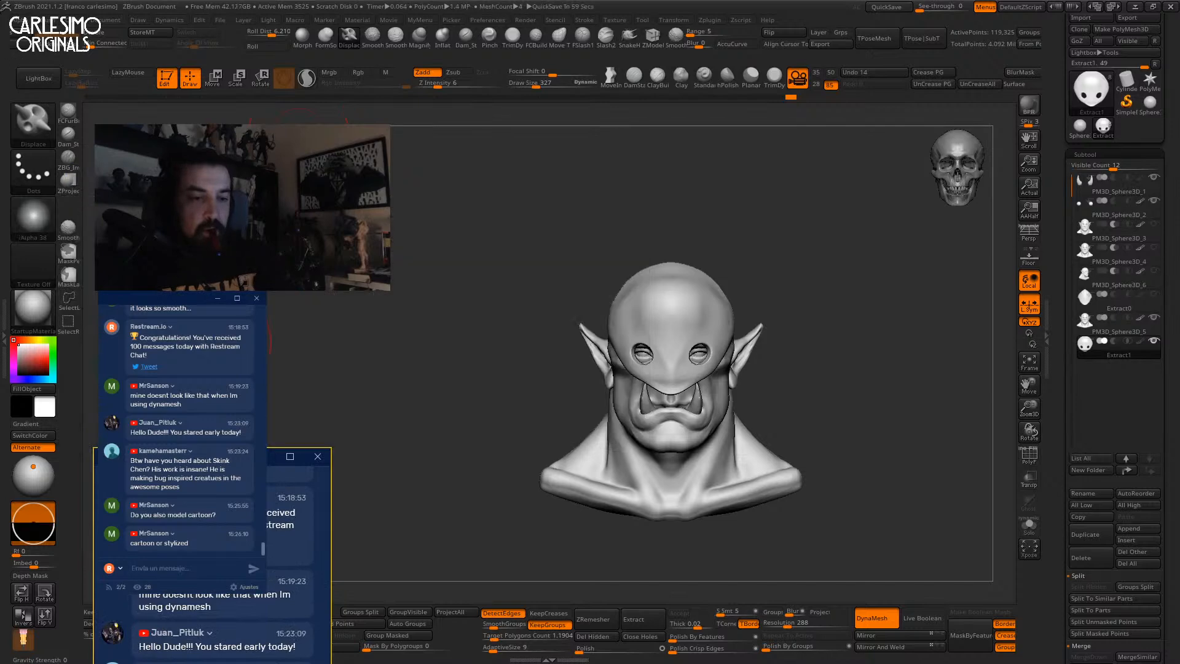
Shrink the Displace brush and raise its intensity while checking the bust from several angles.
left_click_drag(719, 263, 674, 279)
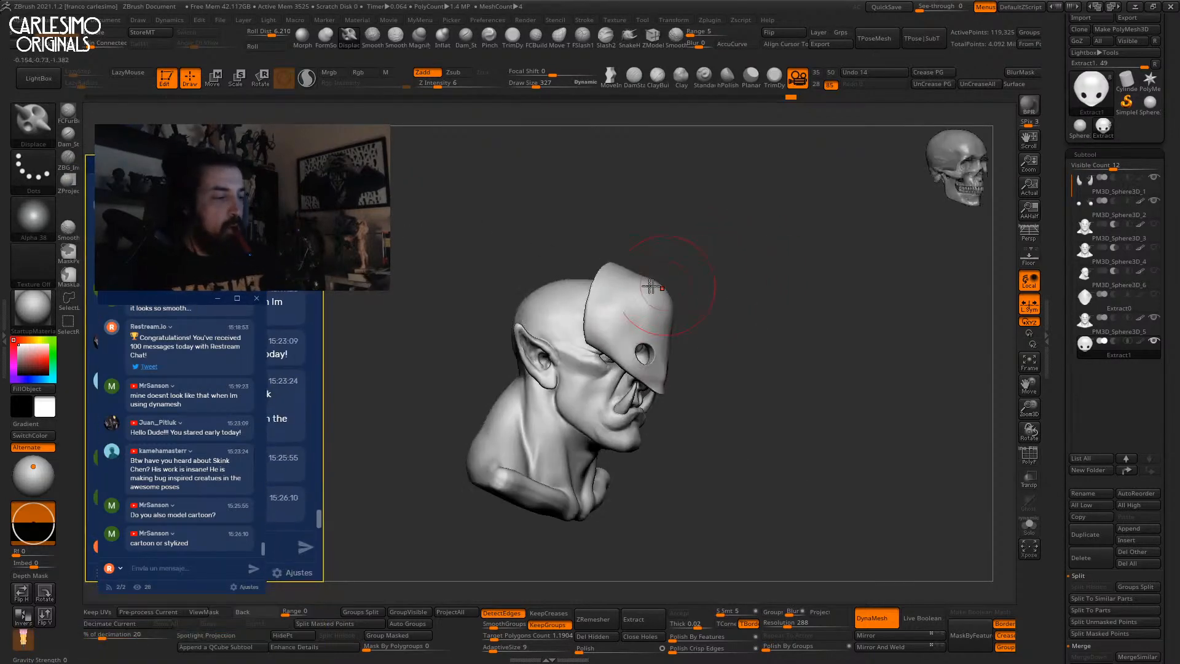
mouse_move(603, 279)
right_mouse_down()
mouse_move(592, 337)
mouse_move(590, 289)
mouse_move(603, 326)
right_mouse_up()
key("space")
mouse_move(603, 326)
left_mouse_down()
mouse_move(606, 298)
mouse_move(628, 323)
left_mouse_up()
key("space")
right_click_drag(600, 234, 593, 264)
key("space")
left_click_drag(611, 297, 605, 297)
mouse_move(599, 270)
right_mouse_down()
mouse_move(594, 239)
mouse_move(588, 319)
right_mouse_up()
right_click_drag(599, 237, 537, 223)
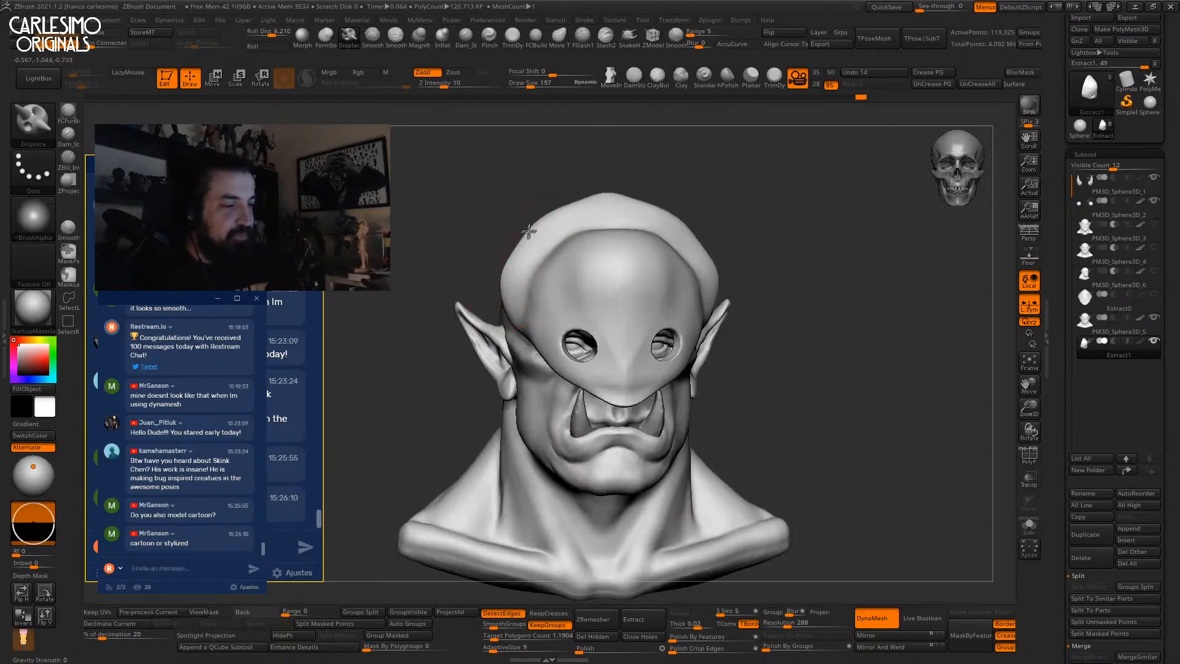
right_click_drag(639, 148, 645, 131, "shift")
right_click(645, 200)
right_click_drag(643, 191, 640, 117, "ctrl")
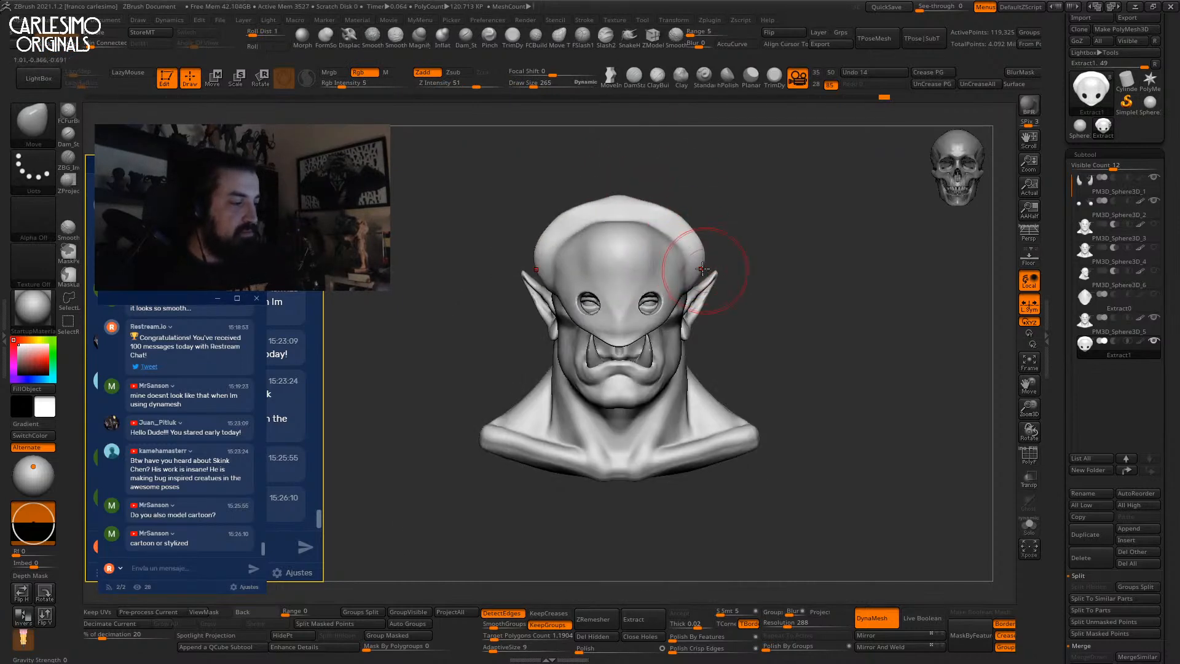
key("s")
left_click_drag(640, 205, 635, 203)
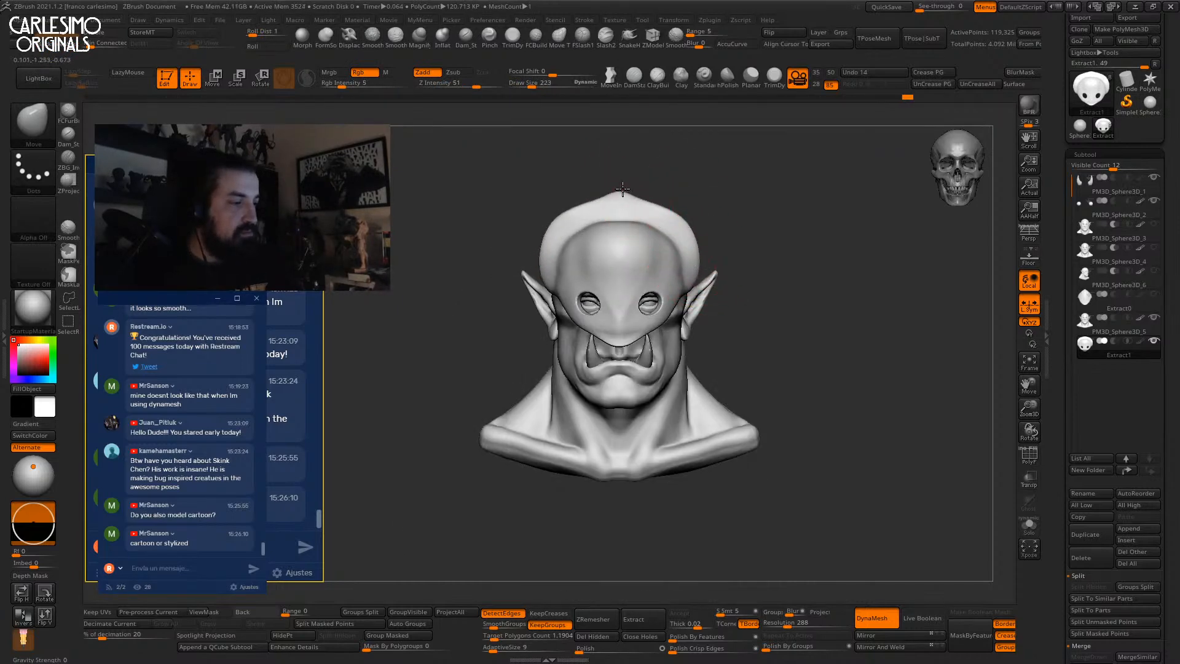
right_click(653, 203)
mouse_move(662, 181)
right_mouse_down()
mouse_move(605, 190)
mouse_move(617, 209)
right_mouse_up()
right_click(654, 225)
right_click(583, 245)
left_click_drag(584, 245, 593, 245)
right_click_drag(592, 247, 599, 246, "shift")
key("f")
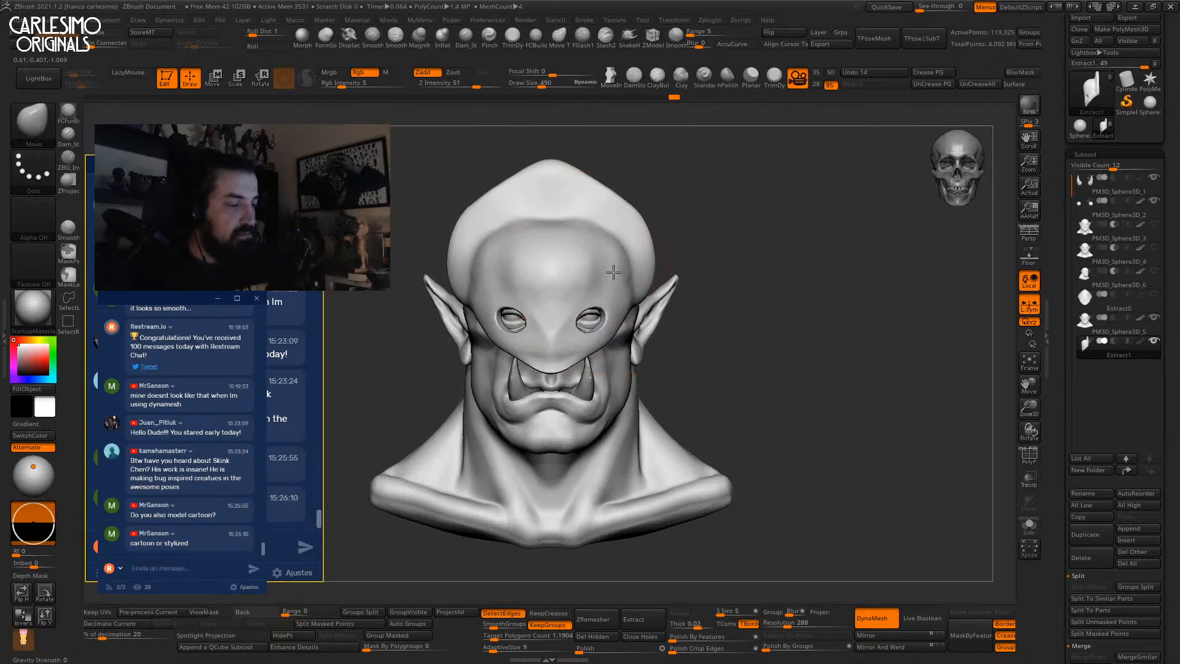
key("[")
right_click_drag(590, 302, 613, 284, "alt")
key("space")
left_click_drag(613, 284, 602, 280)
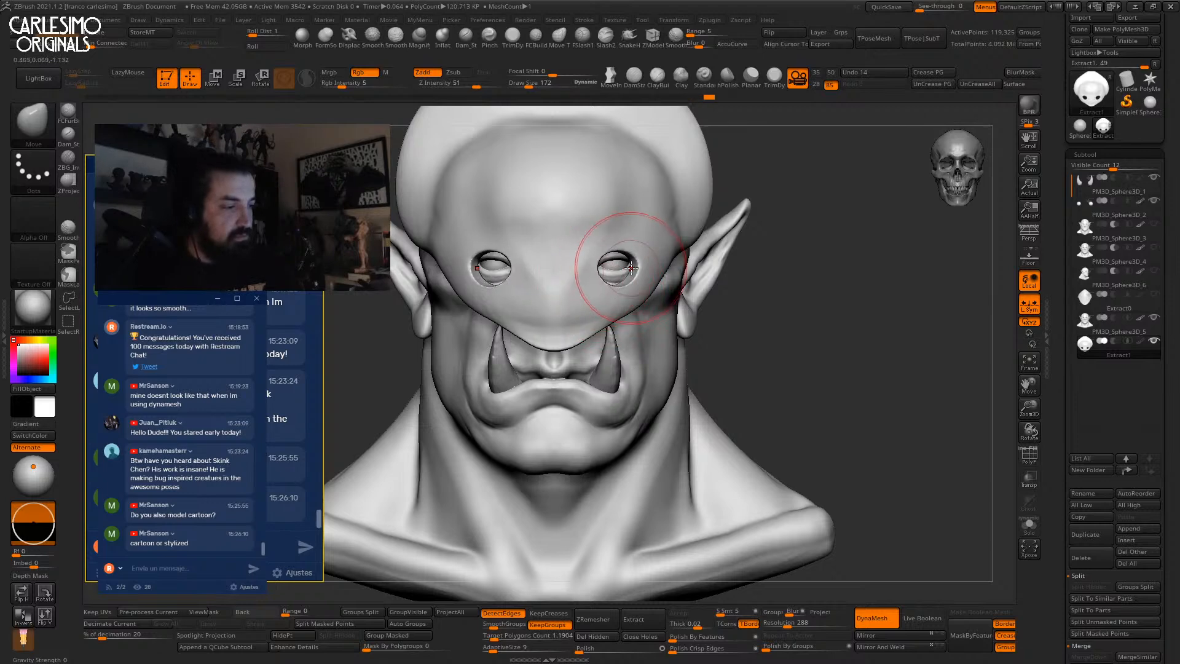
mouse_move(634, 260)
right_mouse_down()
mouse_move(711, 274)
mouse_move(597, 314)
mouse_move(605, 274)
mouse_move(622, 282)
right_mouse_up()
key("space")
left_click_drag(621, 283, 627, 284)
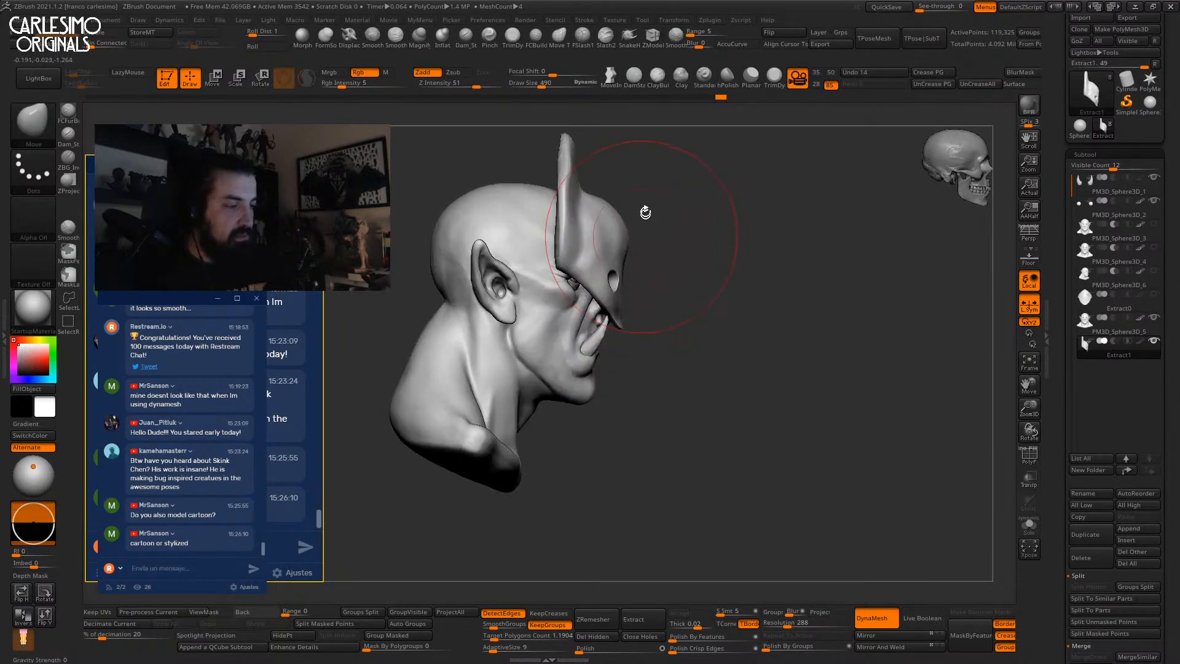
key("w")
Tilt the mask slightly on the head with the Transpose gizmo.
left_click(686, 223, "alt")
left_click(624, 277, "alt")
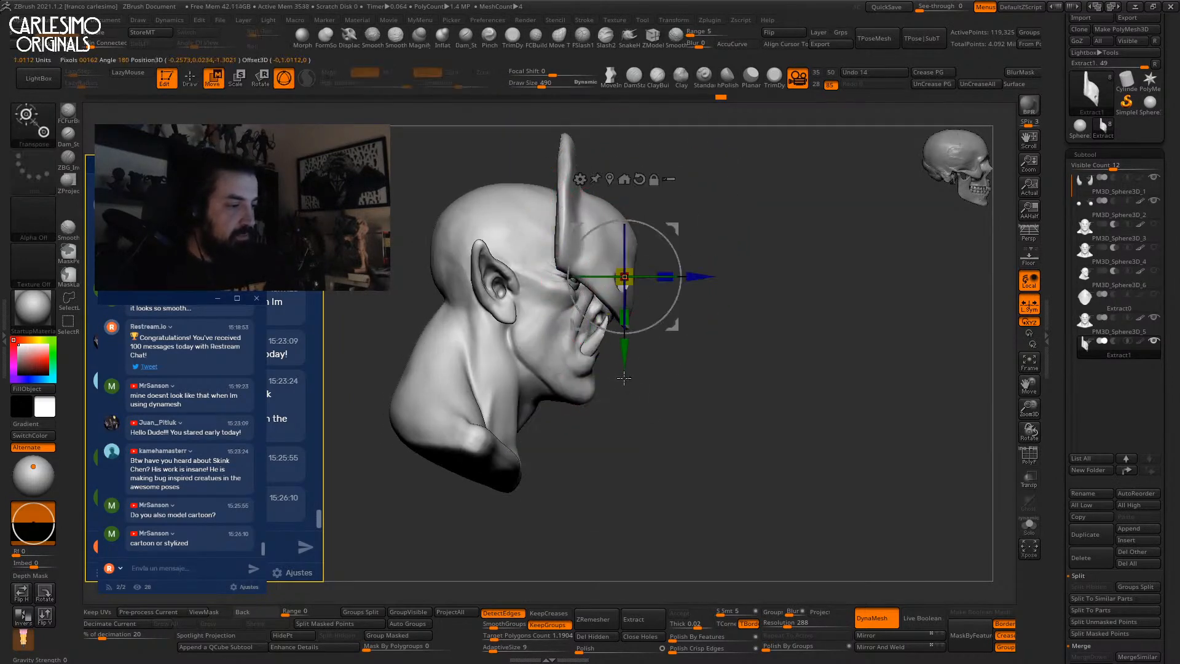
right_click_drag(680, 258, 683, 285, "ctrl")
mouse_move(685, 282)
left_mouse_down()
mouse_move(645, 283)
mouse_move(675, 293)
mouse_move(652, 312)
left_mouse_up()
mouse_move(774, 236)
right_mouse_down("shift")
mouse_move(698, 219)
mouse_move(762, 258)
mouse_move(733, 304)
right_mouse_up("shift")
key("q")
Switch to the TrimDynamic flattening brush and shrink it well below size 236.
mouse_move(684, 362)
right_mouse_down("ctrl")
mouse_move(651, 301)
mouse_move(575, 352)
mouse_move(651, 345)
mouse_move(599, 332)
mouse_move(639, 273)
mouse_move(656, 282)
mouse_move(642, 245)
mouse_move(622, 306)
mouse_move(589, 330)
mouse_move(623, 310)
right_mouse_up("ctrl")
right_click(615, 347)
key("bracketleft")
key("shift")
left_click(773, 77)
key("bracketleft")
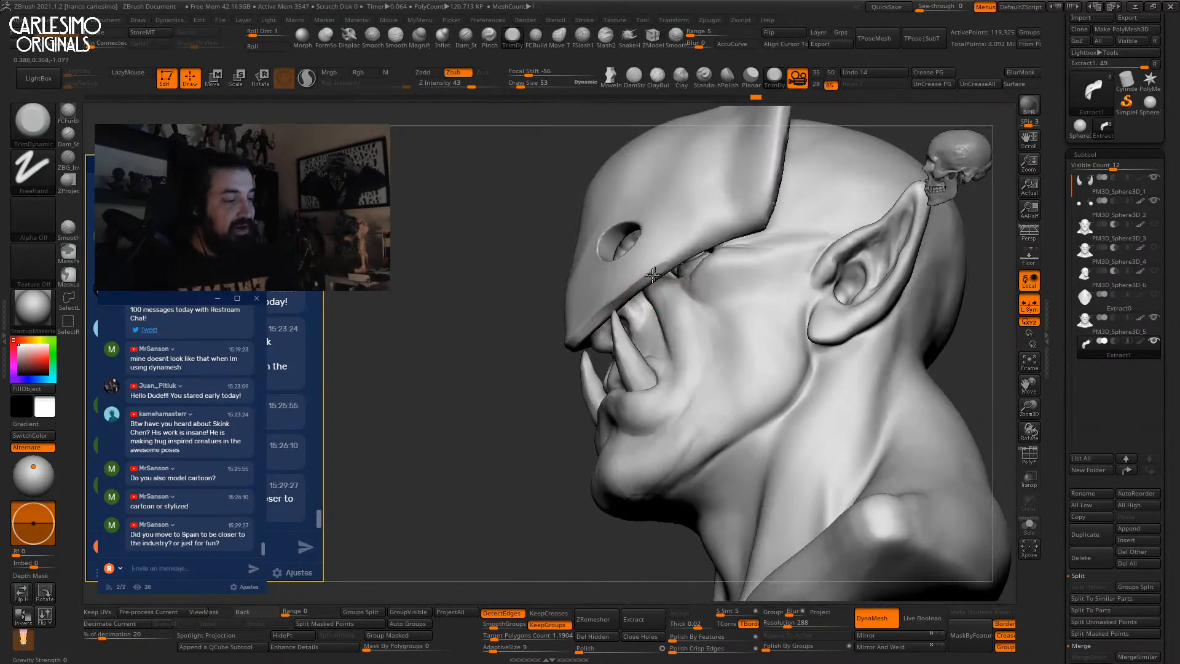
Flatten and smooth the mask's top rim from above.
right_click_drag(745, 229, 670, 295)
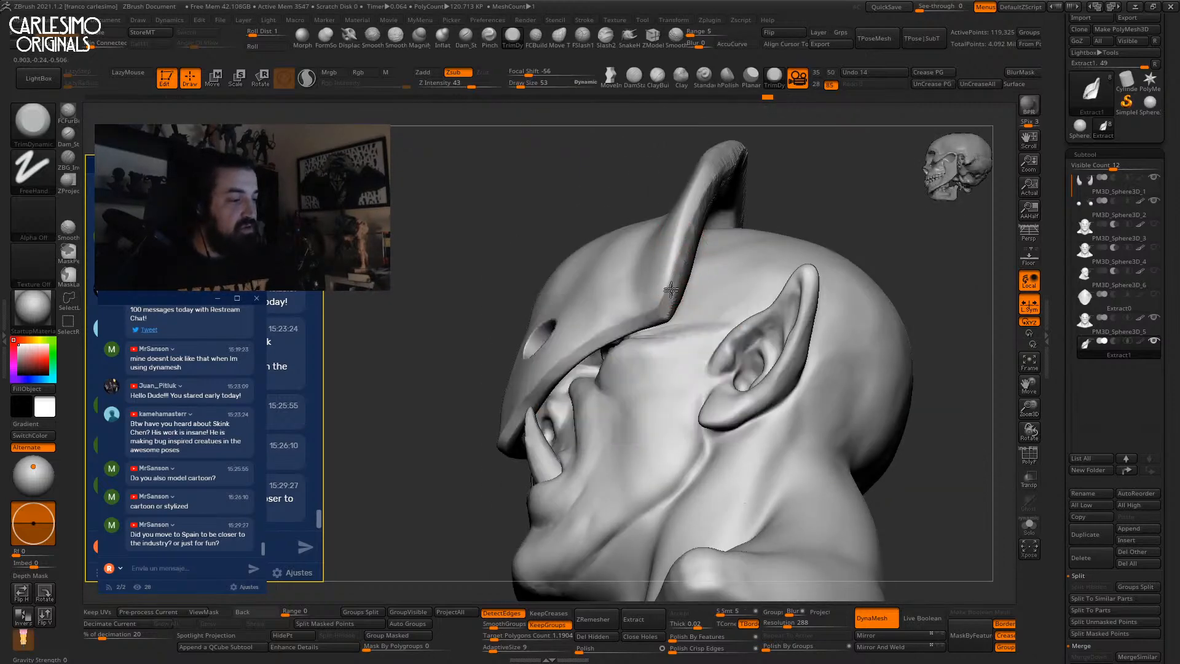
right_click_drag(688, 238, 645, 320)
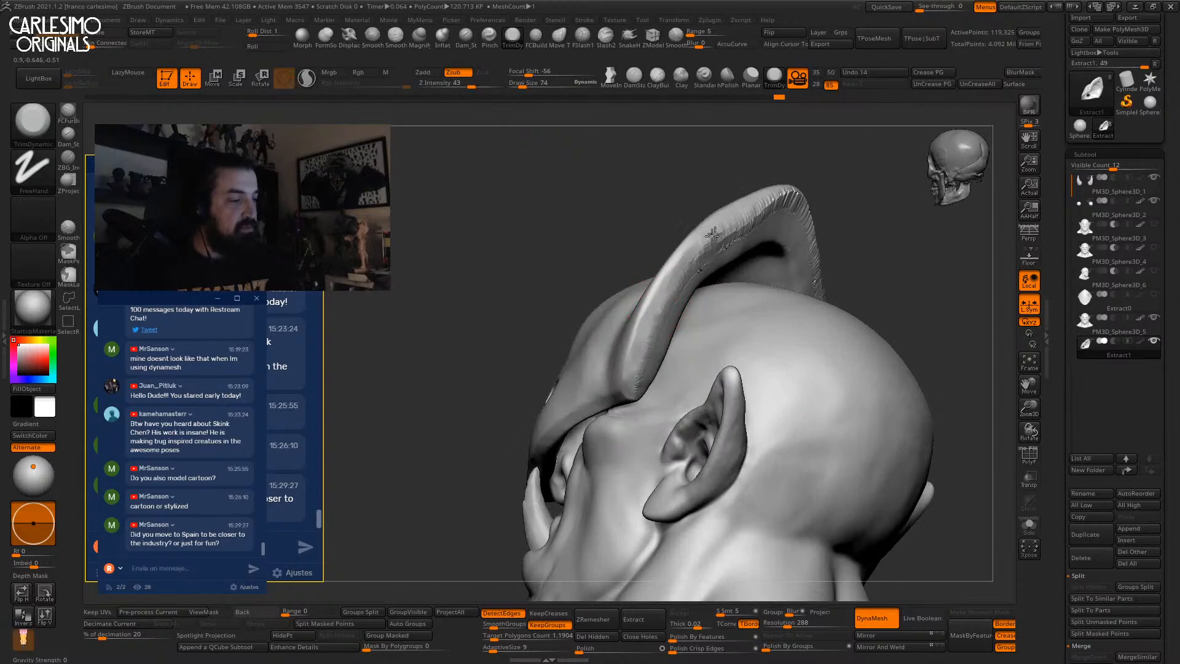
mouse_move(761, 202)
right_mouse_down()
mouse_move(805, 185)
mouse_move(733, 216)
mouse_move(772, 190)
mouse_move(793, 203)
right_mouse_up()
left_click_drag(763, 223, 756, 234, "shift")
right_click_drag(756, 234, 737, 278)
right_click_drag(769, 318, 736, 282, "alt")
On the solo mask, build up the small hole with Clay and Inflat, then smooth it flush.
key("alt+shift+s")
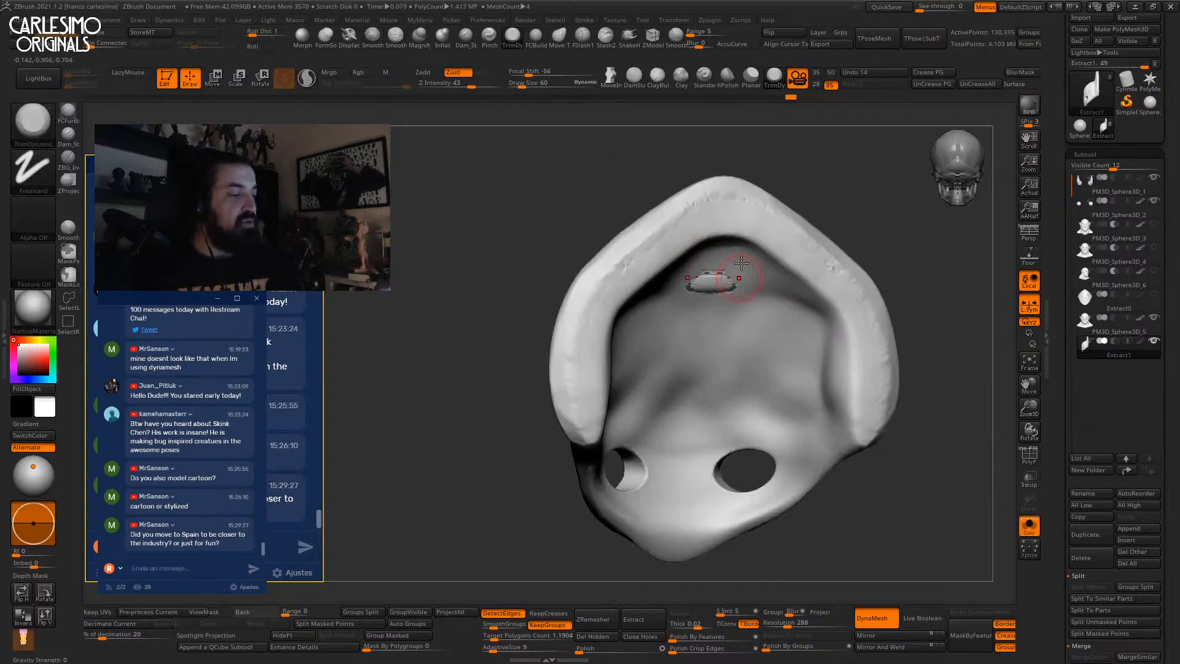
left_click(680, 76)
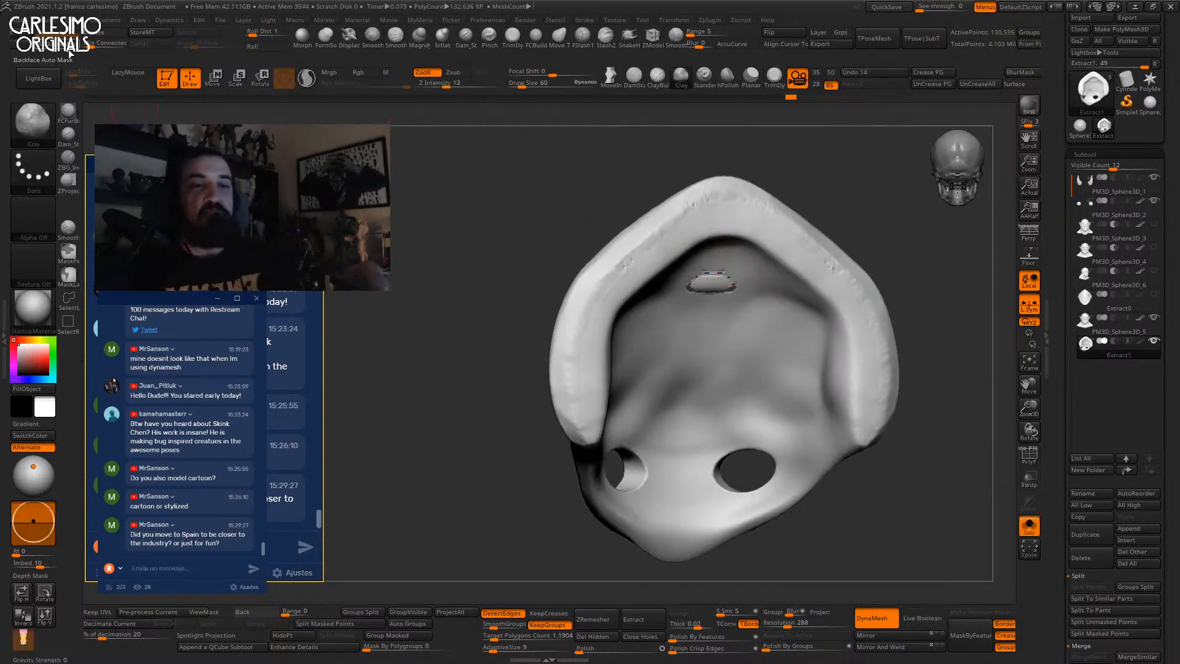
key("space")
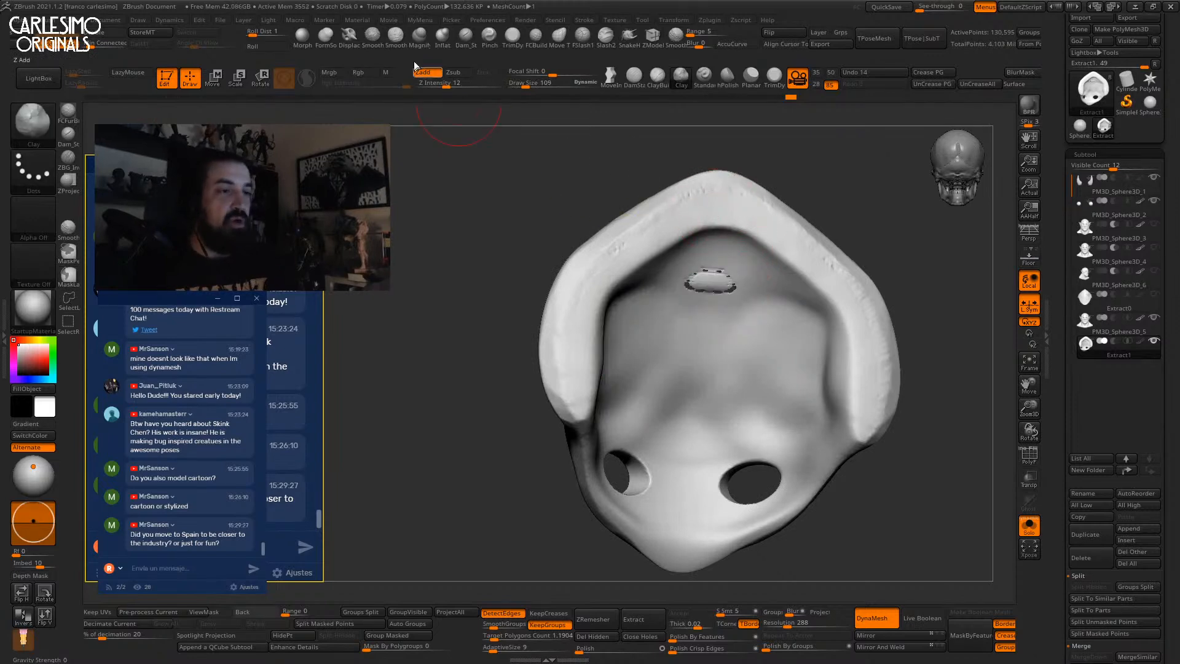
left_click(440, 44)
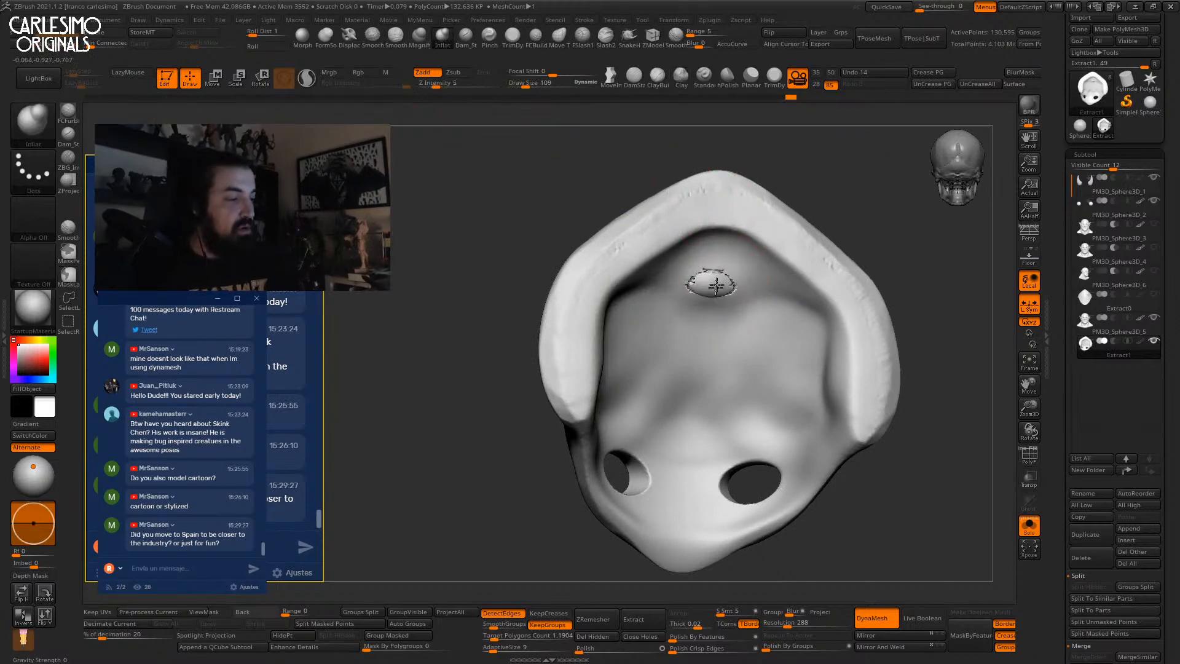
left_click_drag(705, 295, 701, 285, "shift")
mouse_move(697, 286)
right_mouse_down()
mouse_move(861, 286)
mouse_move(600, 266)
right_mouse_up()
left_click_drag(603, 268, 611, 279, "shift")
Show the whole orc bust again and select the head subtool in profile.
right_click_drag(638, 284, 662, 212, "ctrl")
key("alt+s")
right_click_drag(755, 251, 740, 246, "ctrl")
right_click_drag(680, 328, 621, 289)
right_click_drag(660, 228, 626, 308, "alt")
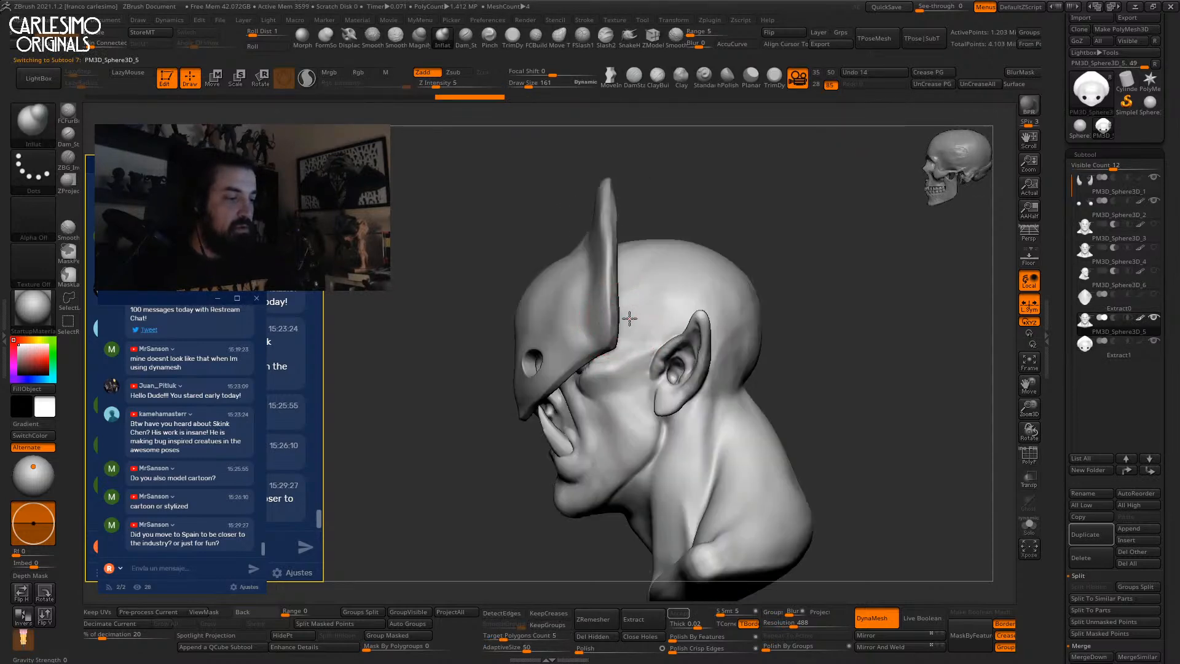
Solo the head, shrink the brush to 67, and mask a band across the forehead.
key("alt+s")
key("s")
left_click_drag(702, 318, 695, 319)
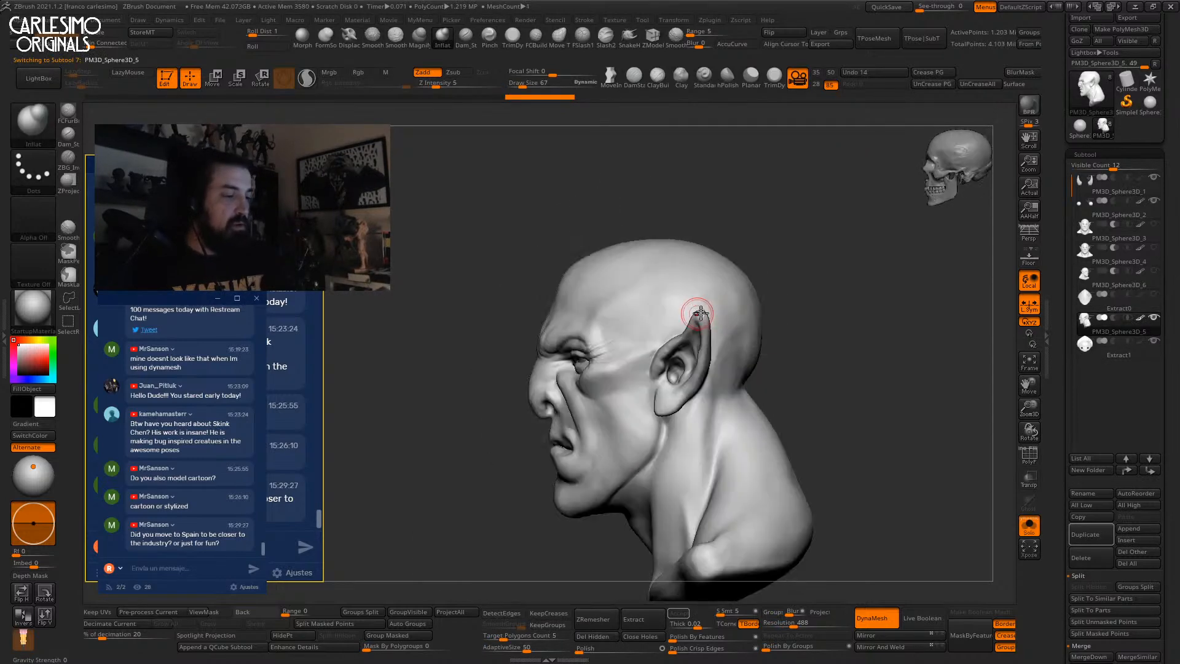
right_click_drag(696, 314, 729, 301, "shift")
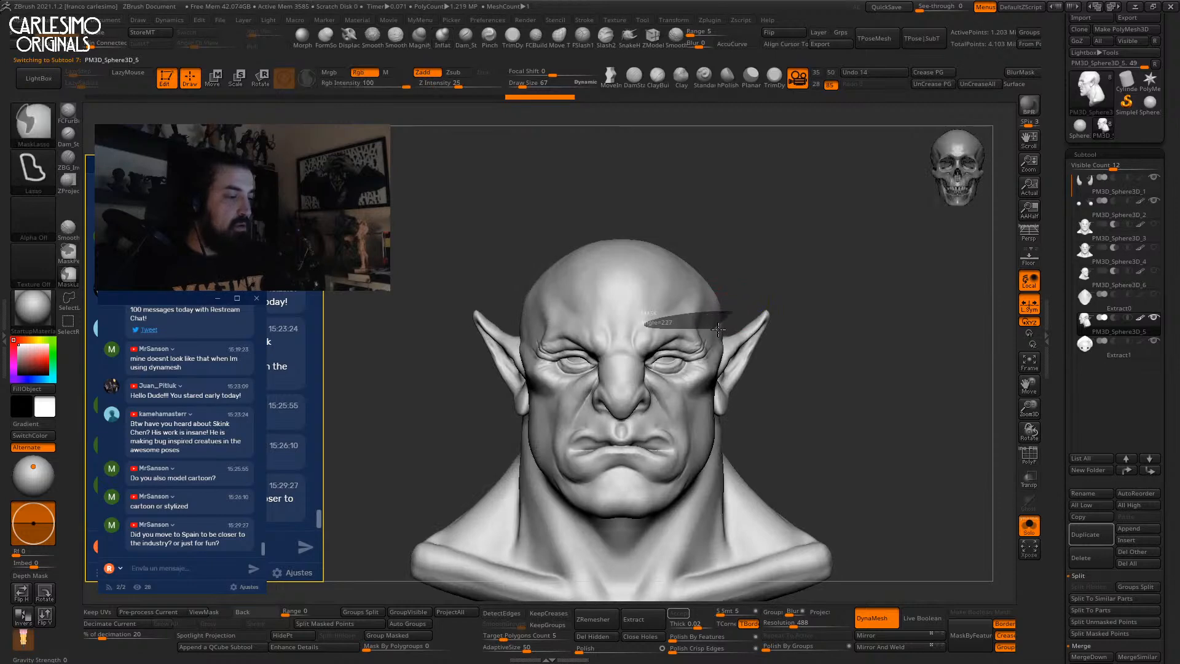
left_click_drag(714, 329, 735, 324, "ctrl")
right_click_drag(795, 284, 662, 273)
left_click(33, 125, "ctrl")
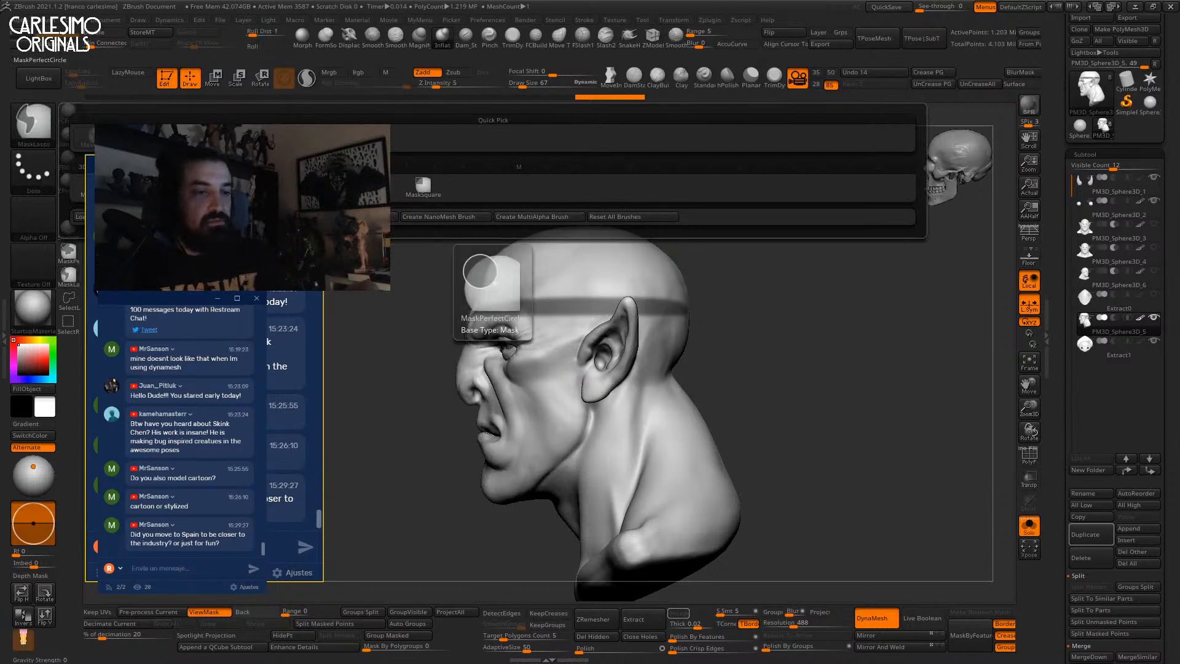
left_click(280, 187)
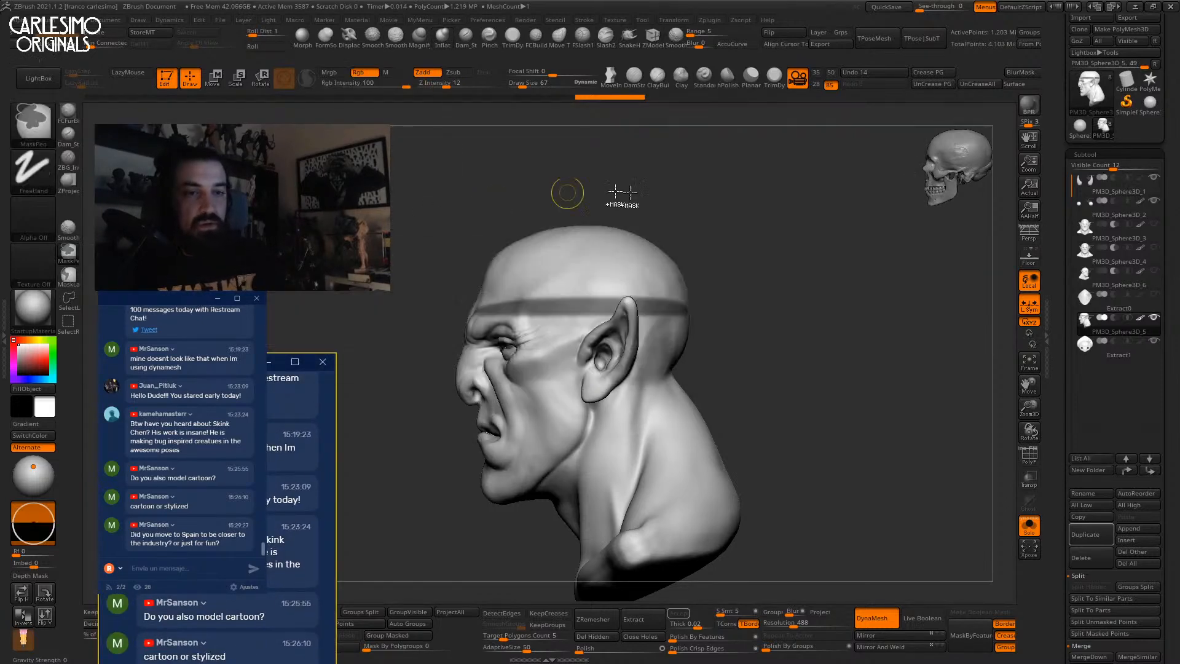
Redo the mask with brush size 60, then extract and accept it as a new piece.
mouse_move(735, 333)
left_mouse_down()
mouse_move(640, 338)
mouse_move(750, 305)
mouse_move(687, 299)
mouse_move(695, 293)
mouse_move(611, 317)
left_mouse_up()
key("s")
left_click(702, 298)
key("ctrl+z")
key("ctrl+z")
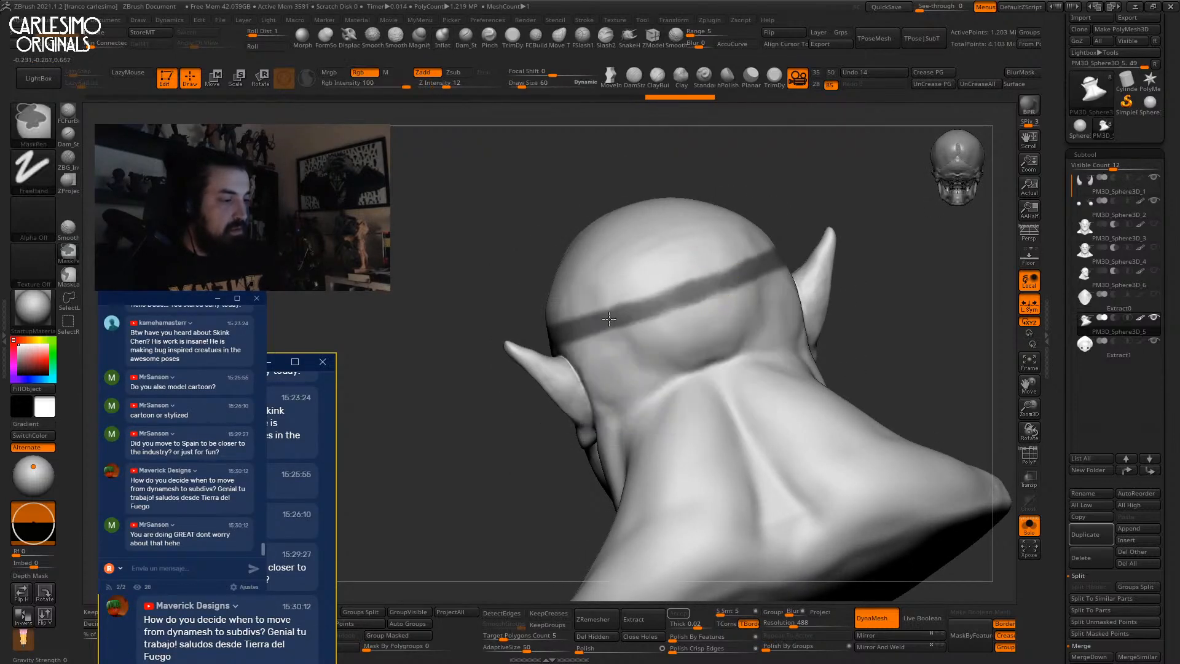
right_click_drag(619, 361, 715, 372)
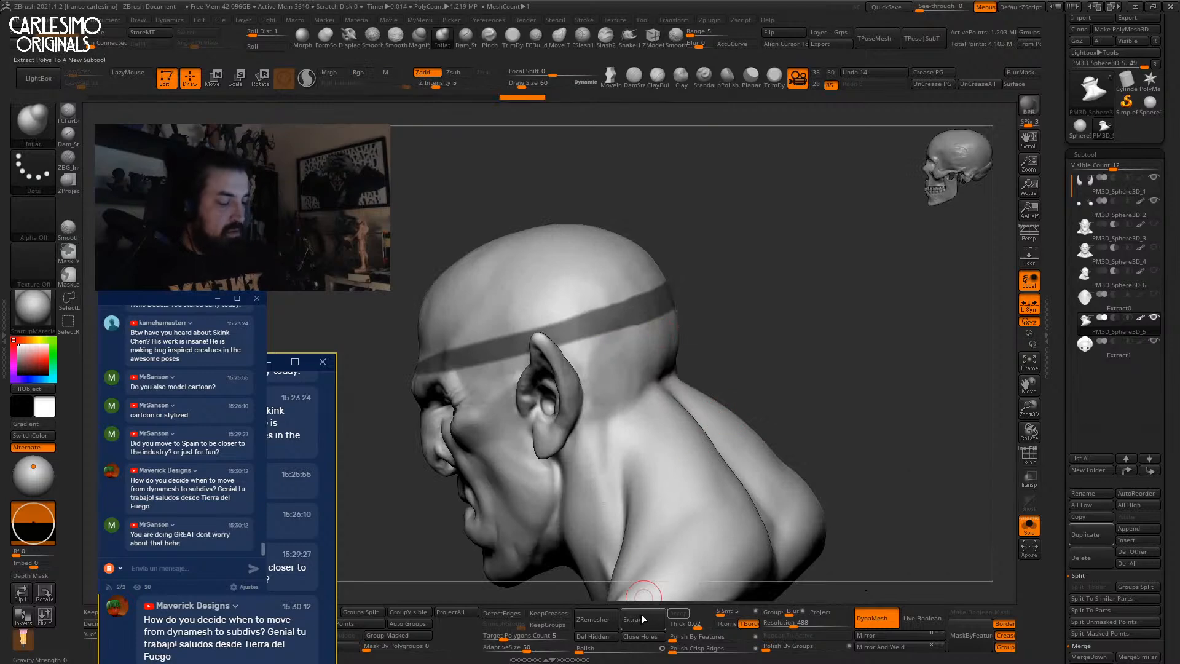
left_click(640, 623)
left_click(680, 614)
left_click_drag(747, 440, 629, 299, "ctrl")
Smooth the extracted cap with the brush enlarged to 413.
key("alt+s")
key("space")
left_click(625, 329)
right_click_drag(621, 334, 600, 342)
key("space")
left_click(613, 339)
left_click_drag(661, 329, 636, 330, "shift")
mouse_move(635, 330)
right_mouse_down()
mouse_move(640, 289)
mouse_move(756, 290)
right_mouse_up()
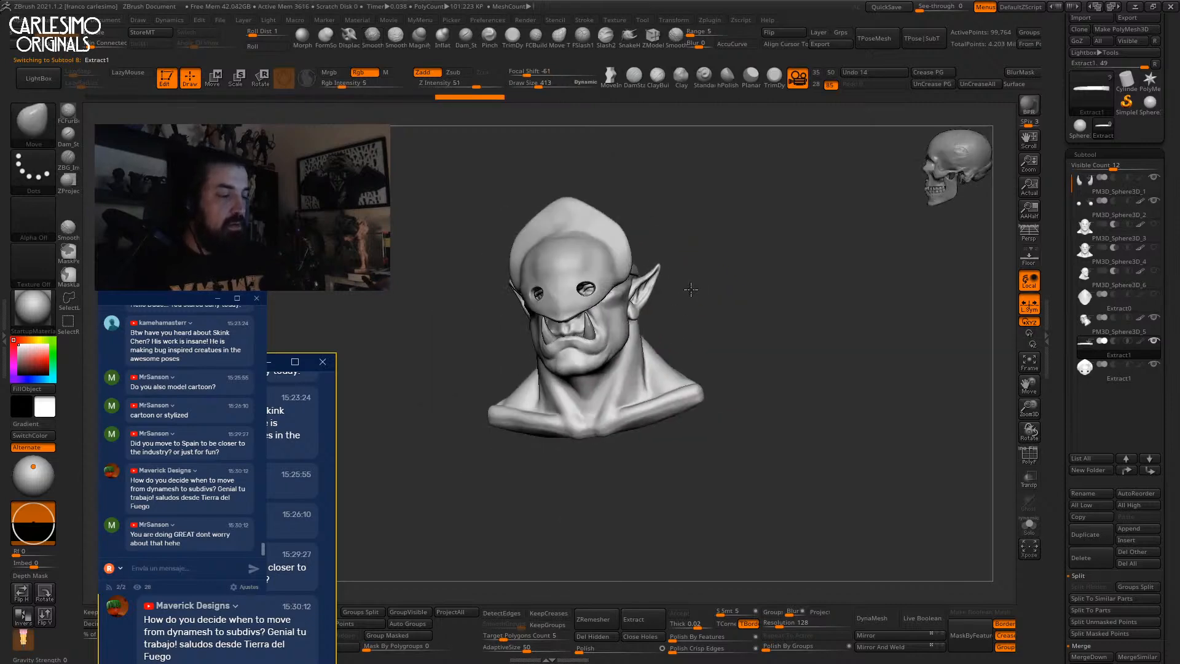
left_click_drag(226, 358, 219, 184)
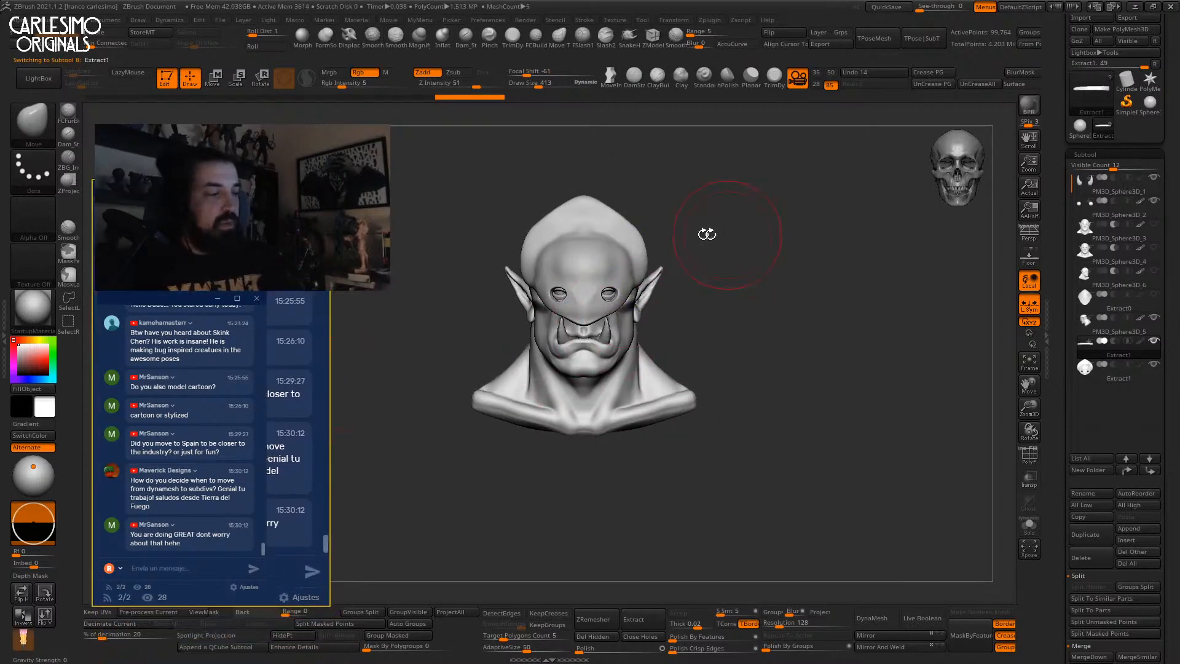
right_click_drag(632, 263, 645, 196, "ctrl")
Select the PM3D_Sphere3D_5 head, nudge both ears, and push the face side inward.
left_click(649, 279, "alt")
key("f")
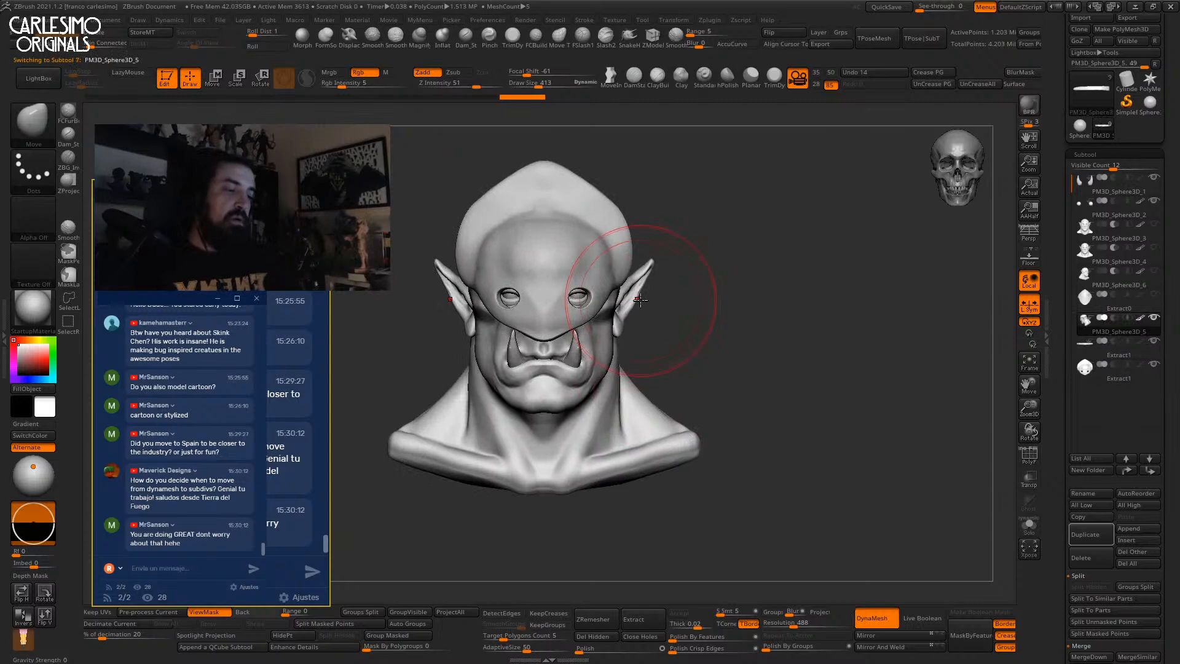
left_click_drag(649, 280, 644, 296)
mouse_move(641, 316)
right_mouse_down("alt")
mouse_move(680, 295)
mouse_move(685, 259)
mouse_move(651, 332)
right_mouse_up("alt")
left_click_drag(657, 307, 653, 305)
mouse_move(652, 247)
right_mouse_down("alt")
mouse_move(650, 278)
mouse_move(682, 253)
right_mouse_up("alt")
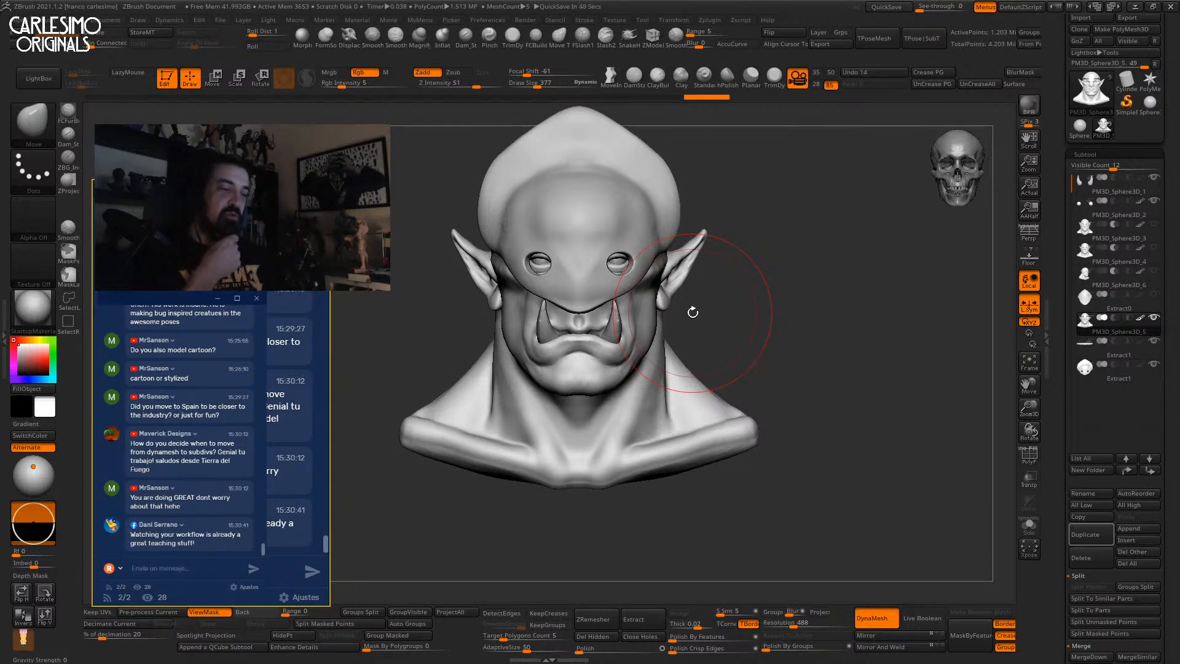
Select Extract1 and reshape its sides with the Move brush at size 250, focal shift 1.
left_click(580, 227, "alt")
mouse_move(739, 250)
left_mouse_down("alt")
mouse_move(735, 266)
mouse_move(661, 269)
left_mouse_up("alt")
left_click_drag(737, 274, 652, 273)
key("space")
left_click(651, 270)
left_click(554, 73)
key("space")
left_click(651, 271)
right_click_drag(653, 271, 644, 262, "shift")
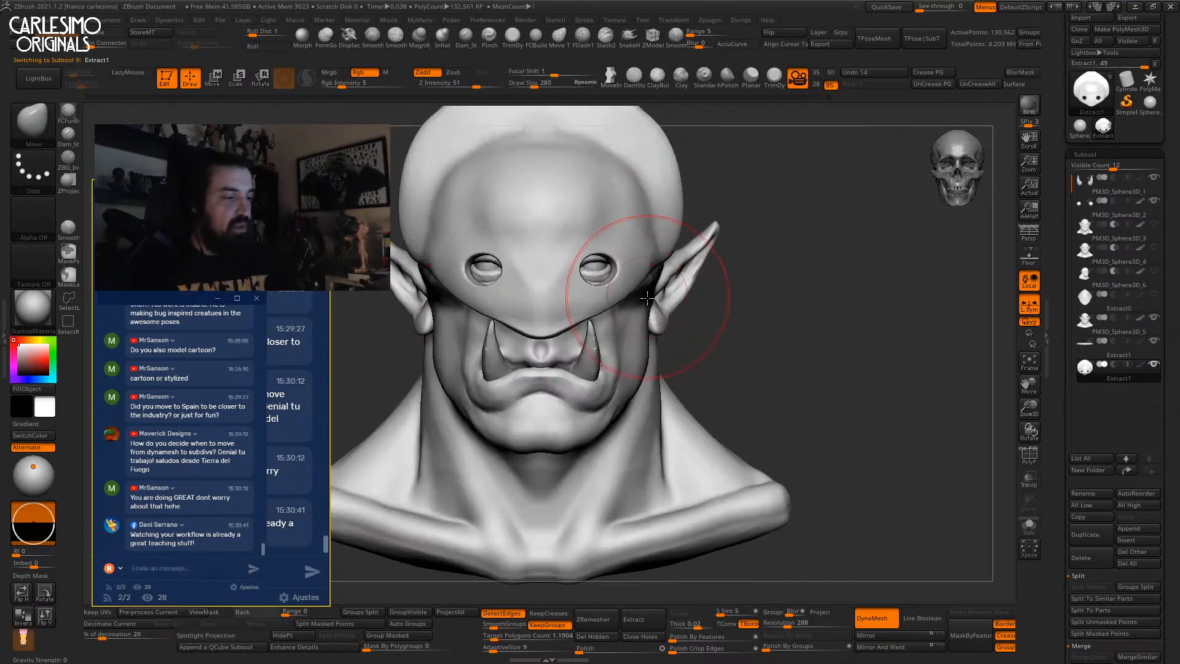
scroll(651, 280, "down", 3)
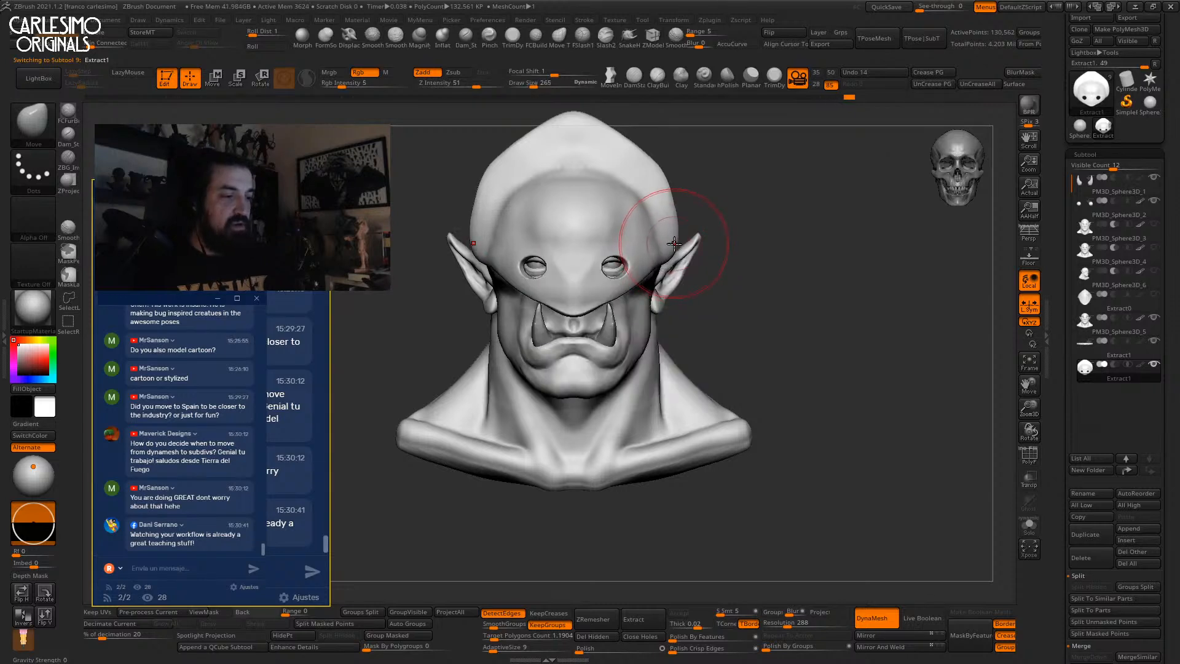
right_click_drag(621, 245, 651, 264)
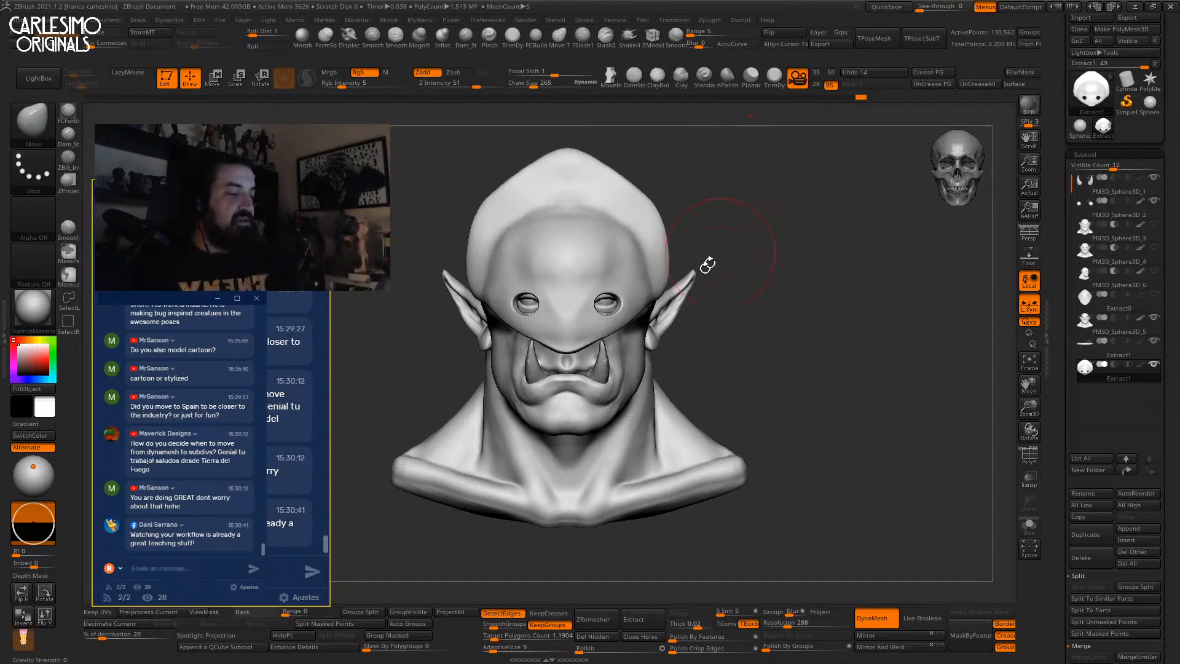
Reselect the head and clear the mask on the forehead.
left_click(643, 349, "alt")
right_click_drag(643, 349, 651, 295, "alt")
left_click_drag(711, 282, 725, 302, "ctrl")
right_click_drag(676, 308, 728, 289)
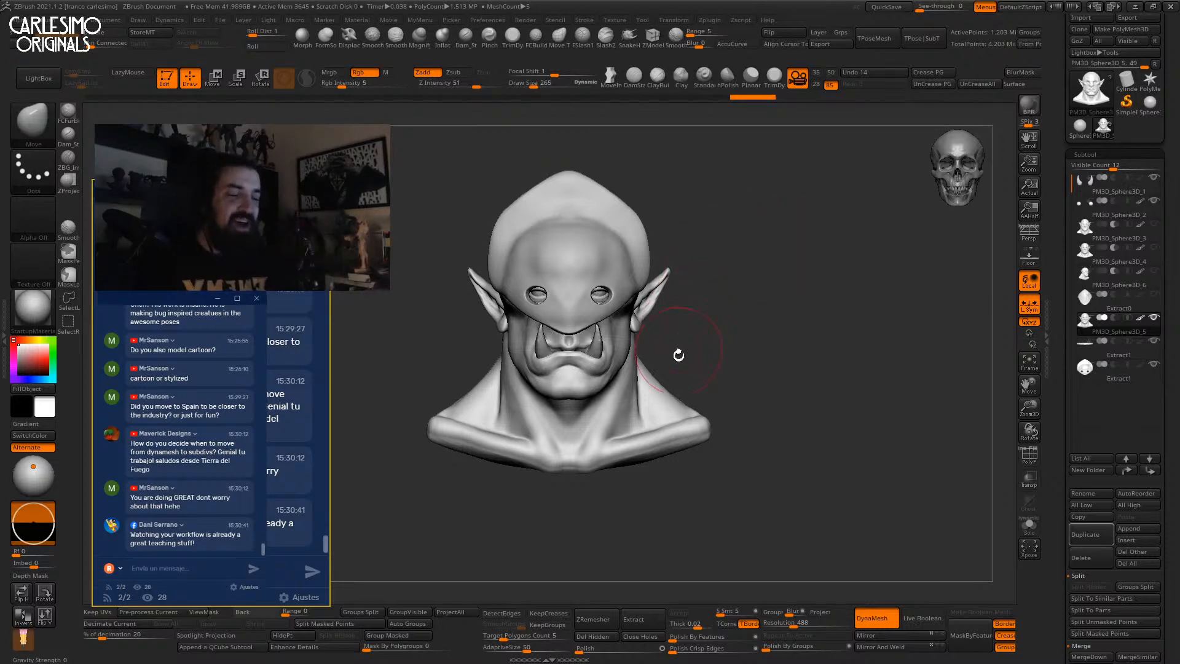
Solo the head, smooth the temple area and re-DynaMesh the head for even topology.
key("alt+s")
key("f")
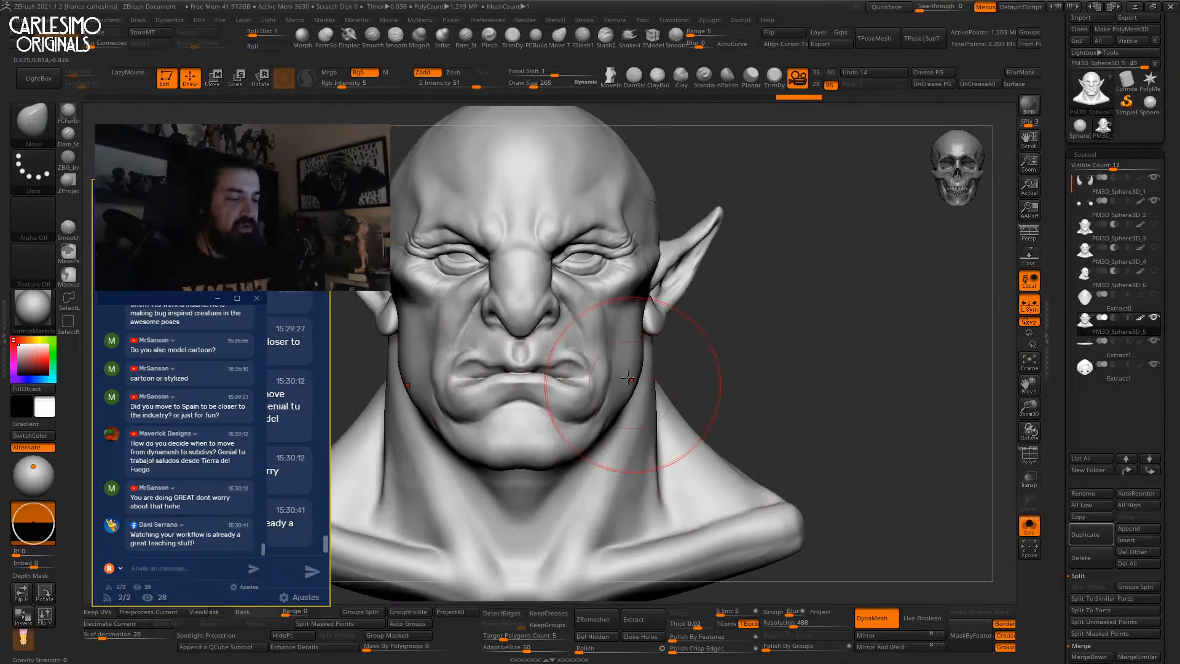
left_click_drag(774, 381, 703, 376)
mouse_move(605, 320)
right_mouse_down("alt")
mouse_move(632, 316)
mouse_move(638, 246)
right_mouse_up("alt")
left_click_drag(653, 224, 644, 261, "shift")
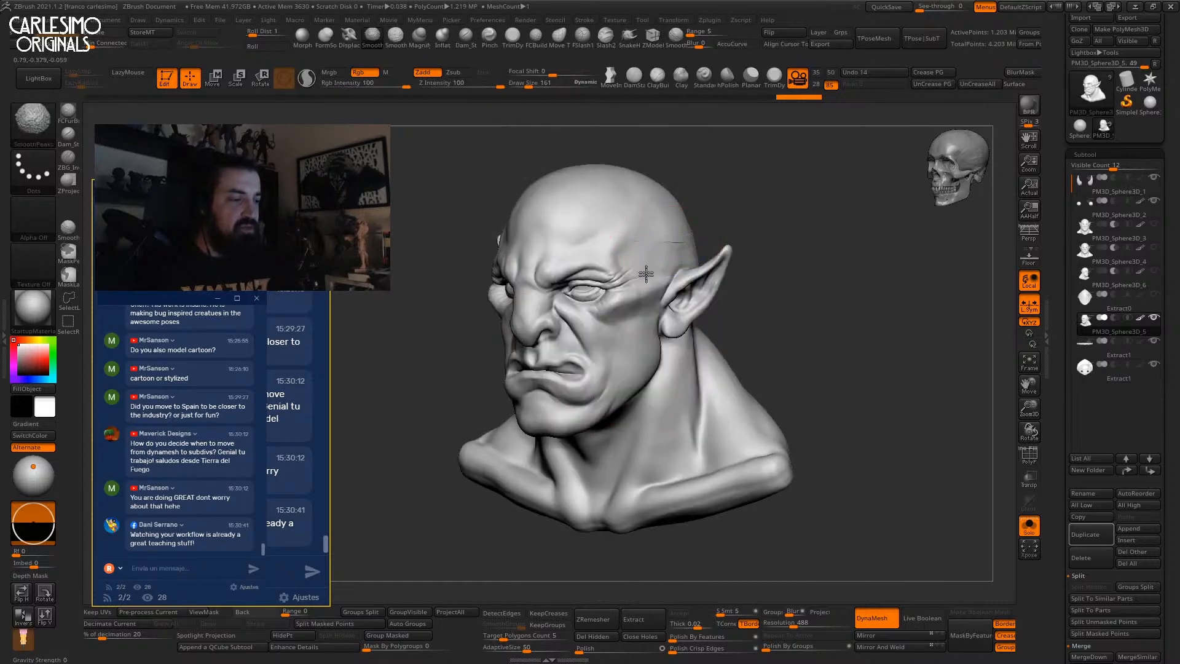
mouse_move(731, 228)
right_mouse_down()
mouse_move(666, 216)
mouse_move(715, 226)
right_mouse_up()
mouse_move(716, 226)
right_mouse_down("alt")
mouse_move(706, 268)
mouse_move(746, 246)
right_mouse_up("alt")
key("shift+f")
key("shift+f")
left_click_drag(820, 208, 803, 287, "ctrl")
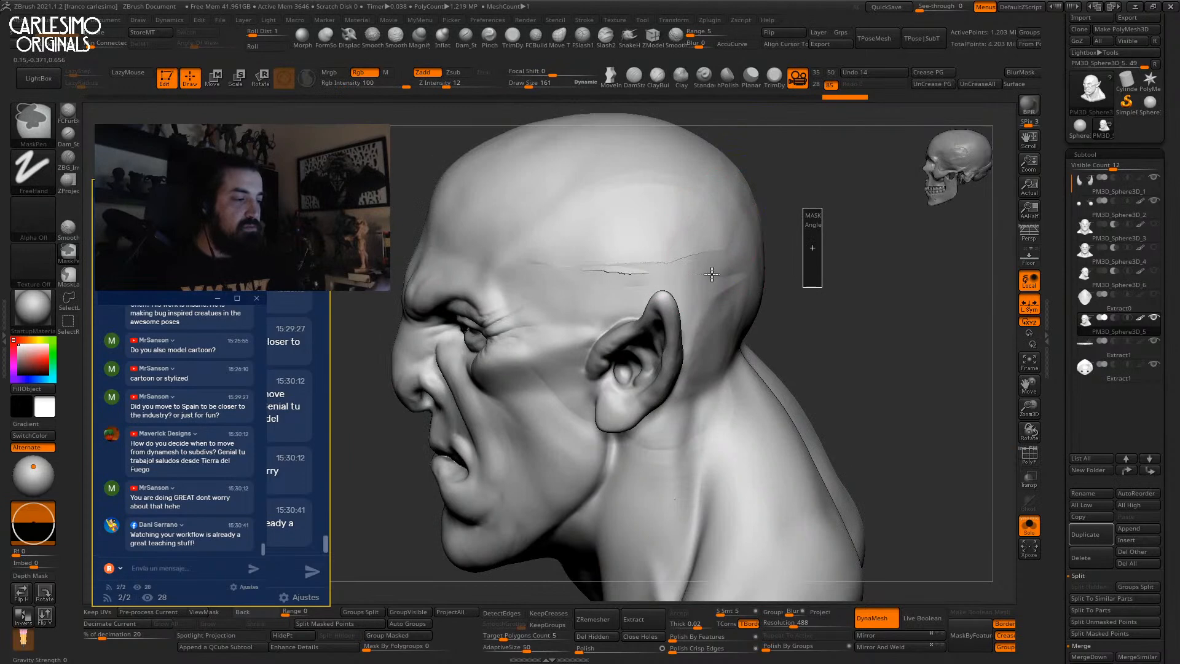
Smooth away the forehead crease on the front and side of the brow.
right_click_drag(657, 249, 684, 256)
left_click_drag(684, 256, 636, 256, "shift")
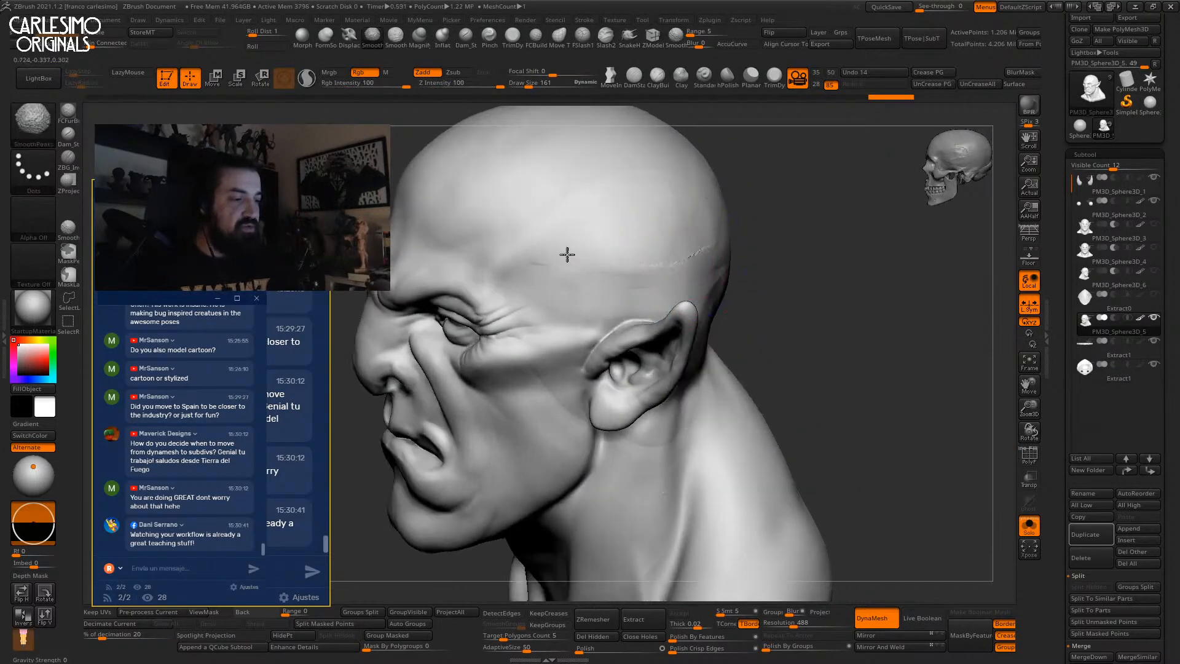
right_click_drag(695, 263, 710, 231)
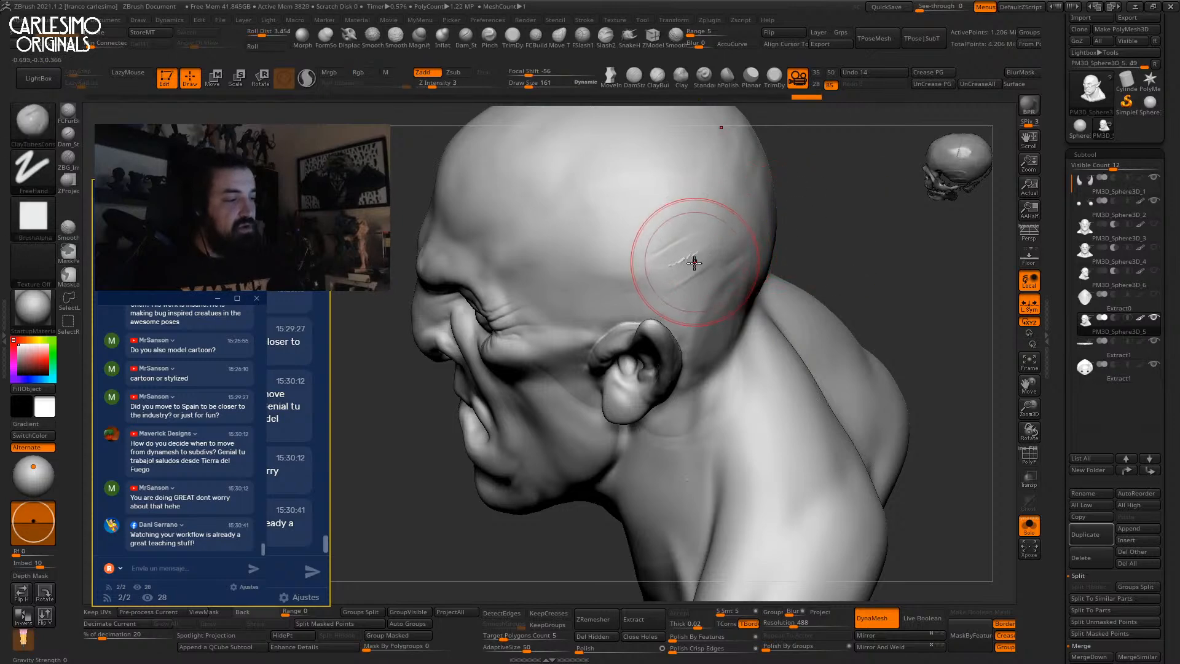
left_click_drag(706, 250, 684, 253, "shift")
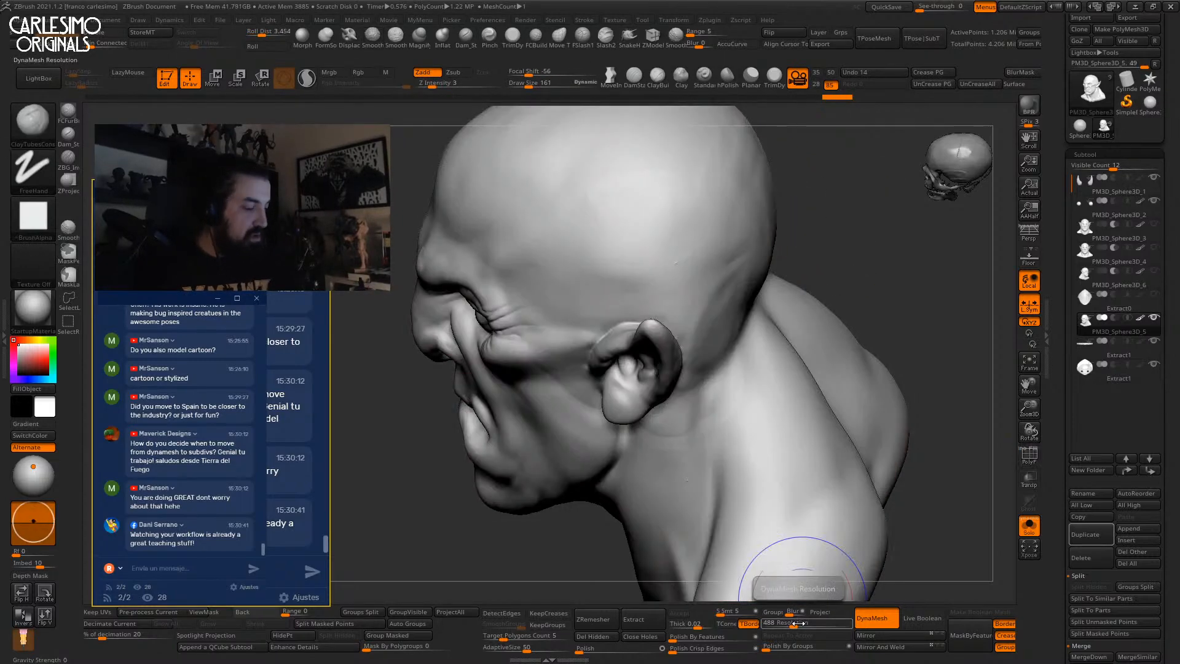
Build up clay on the skull and smooth it in.
left_click_drag(713, 253, 737, 221)
right_click_drag(737, 221, 716, 252)
left_click_drag(717, 252, 729, 275, "shift")
mouse_move(730, 276)
right_mouse_down()
mouse_move(711, 268)
mouse_move(720, 326)
mouse_move(766, 348)
mouse_move(725, 361)
right_mouse_up()
With the ClayBuildup brush, sculpt and smooth the skull back and the area around the ear.
key("b")
key("d")
key("s")
key("b")
key("c")
key("b")
right_click_drag(774, 298, 790, 356)
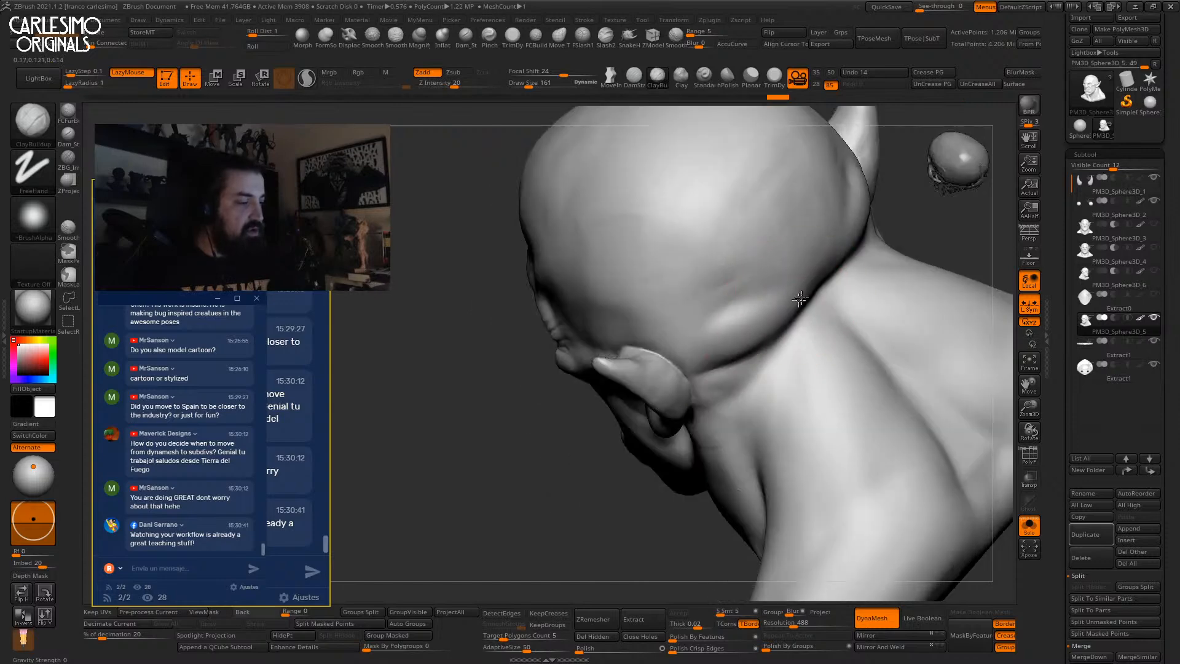
mouse_move(716, 311)
right_mouse_down("shift")
mouse_move(784, 234)
mouse_move(721, 293)
right_mouse_up("shift")
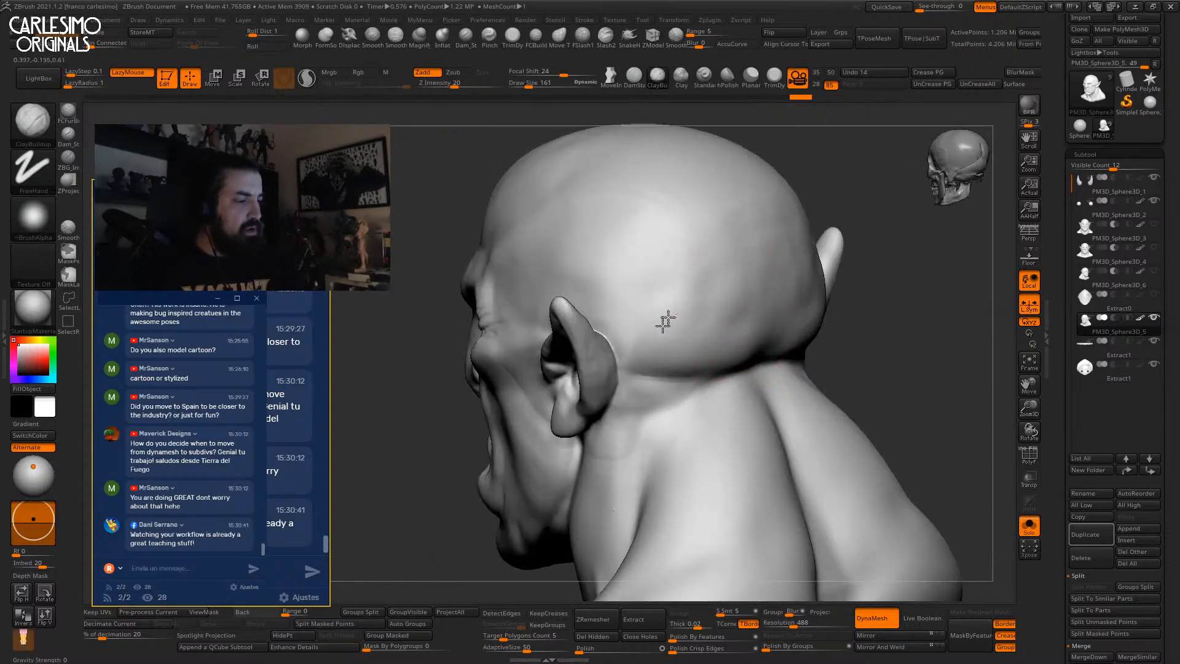
right_click_drag(660, 337, 637, 347)
left_click_drag(615, 312, 650, 310, "shift")
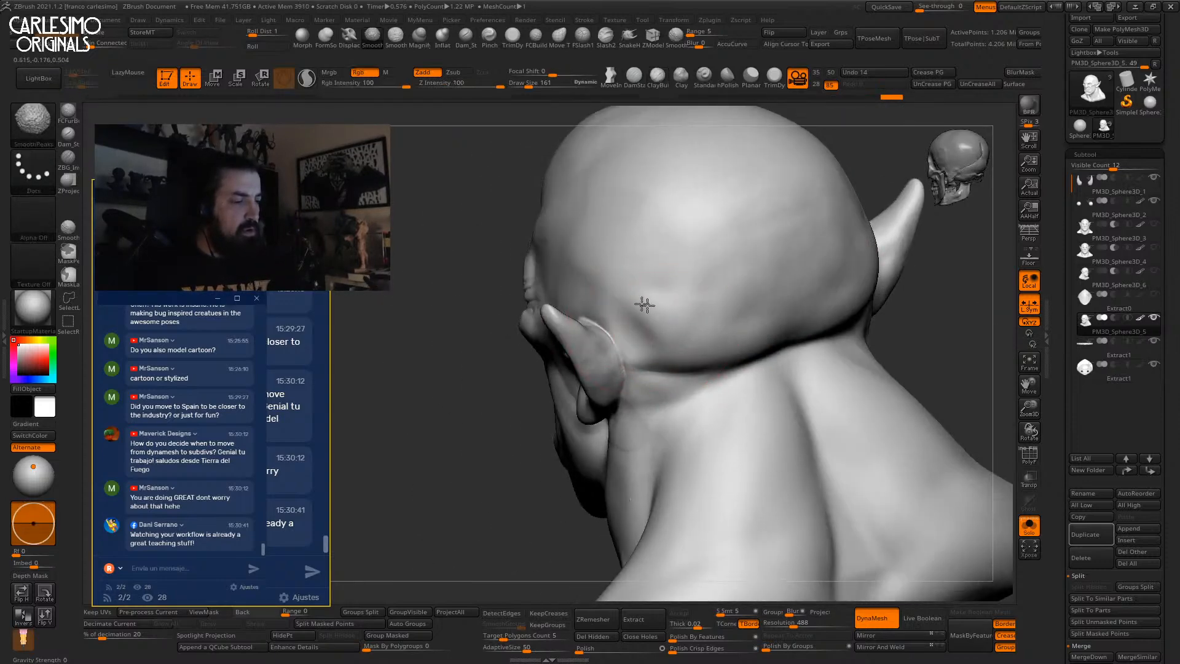
right_click_drag(701, 305, 665, 361)
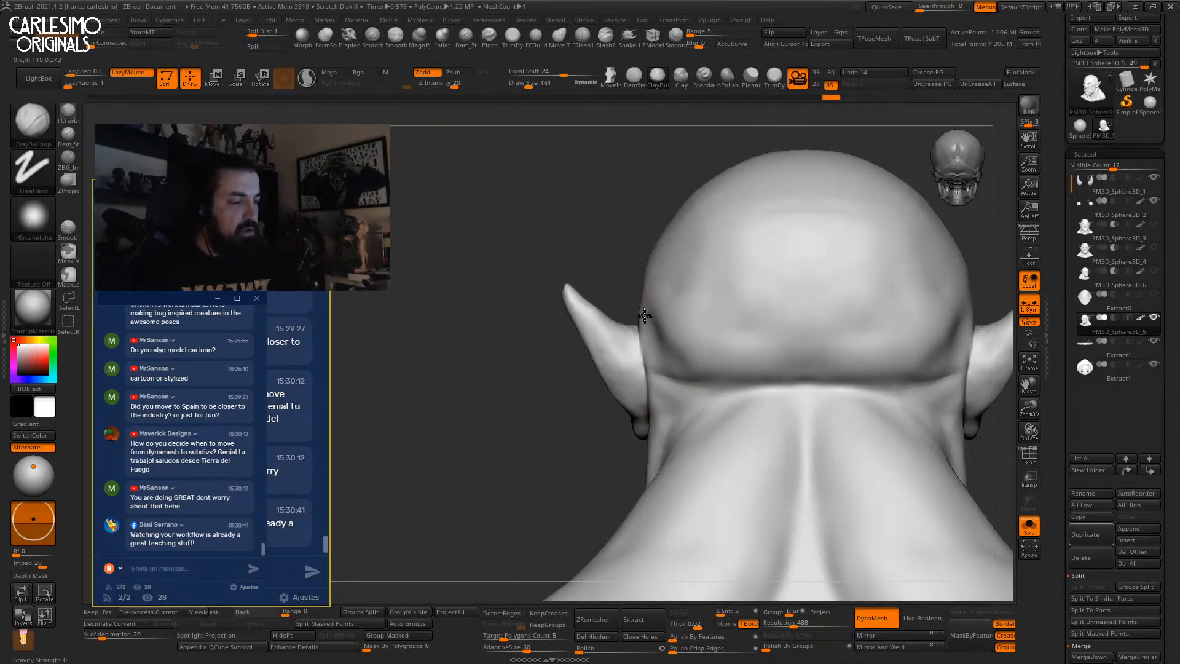
right_click_drag(746, 263, 731, 268)
Switch to the Move brush and turn Solo off so the cap reappears.
key("b")
key("m")
key("v")
key("space")
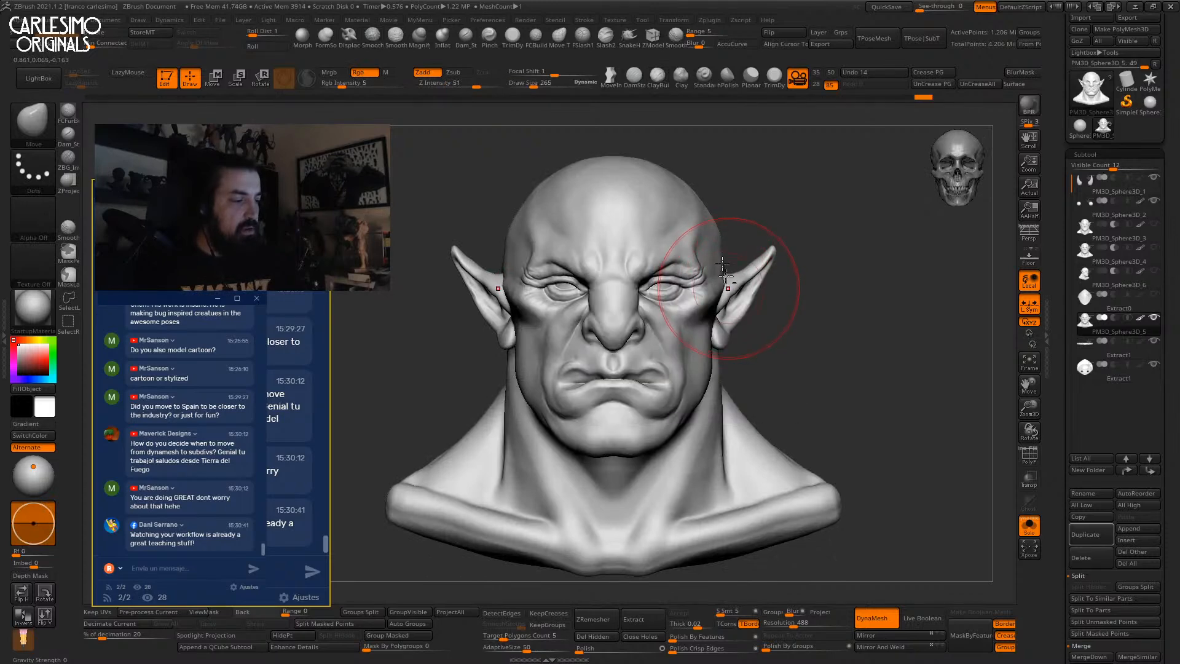
key("f")
mouse_move(807, 270)
right_mouse_down()
mouse_move(749, 308)
mouse_move(713, 359)
mouse_move(721, 407)
mouse_move(743, 350)
mouse_move(719, 292)
mouse_move(810, 242)
mouse_move(761, 265)
mouse_move(783, 243)
right_mouse_up()
key("alt+s")
key("alt+s")
key("alt+s")
key("alt+s")
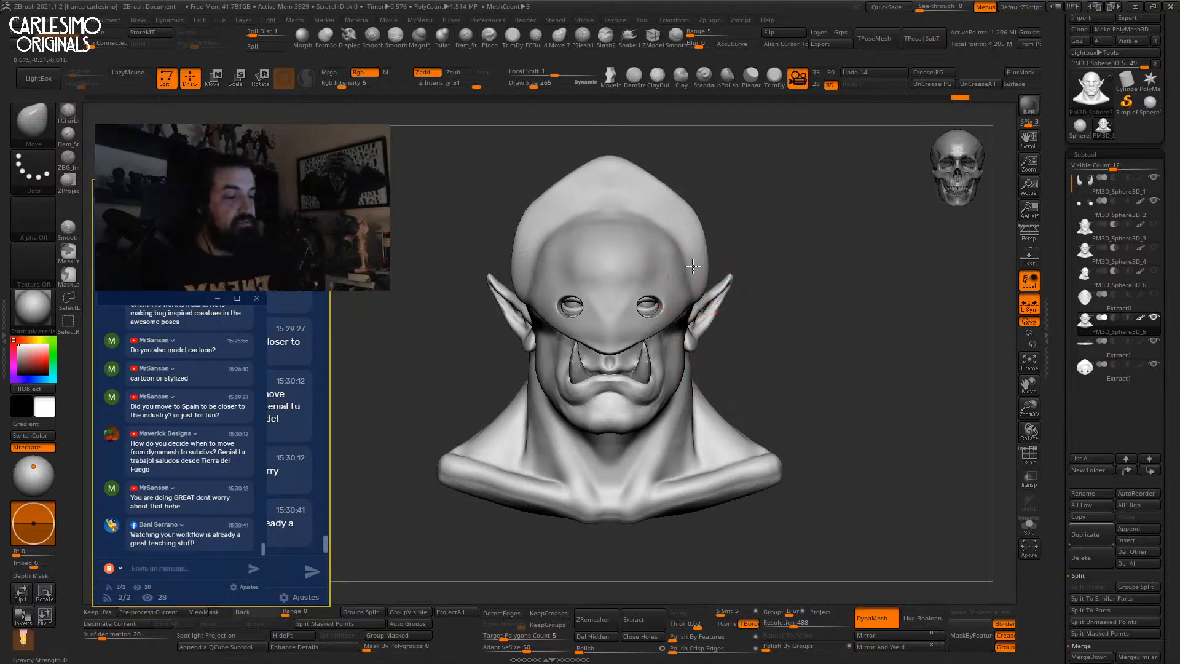
Select the Extract1 cap and push its sides inward with a 377-size Move brush.
right_click_drag(692, 266, 708, 217, "ctrl")
right_click_drag(692, 266, 710, 274, "ctrl")
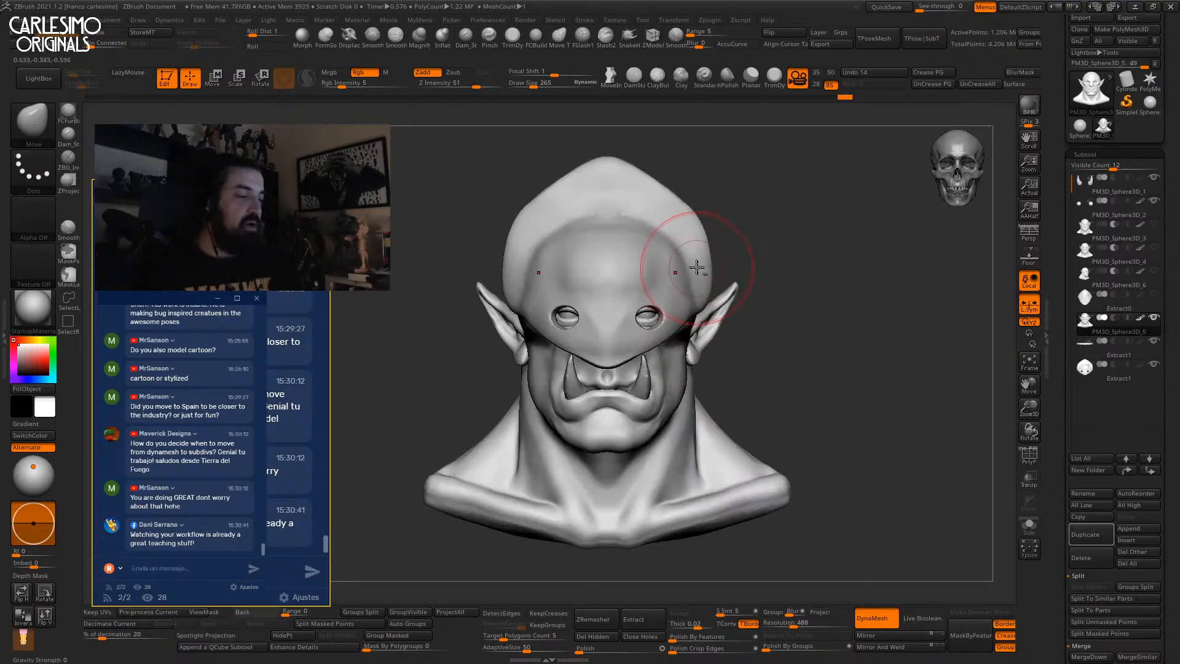
left_click(710, 273, "alt")
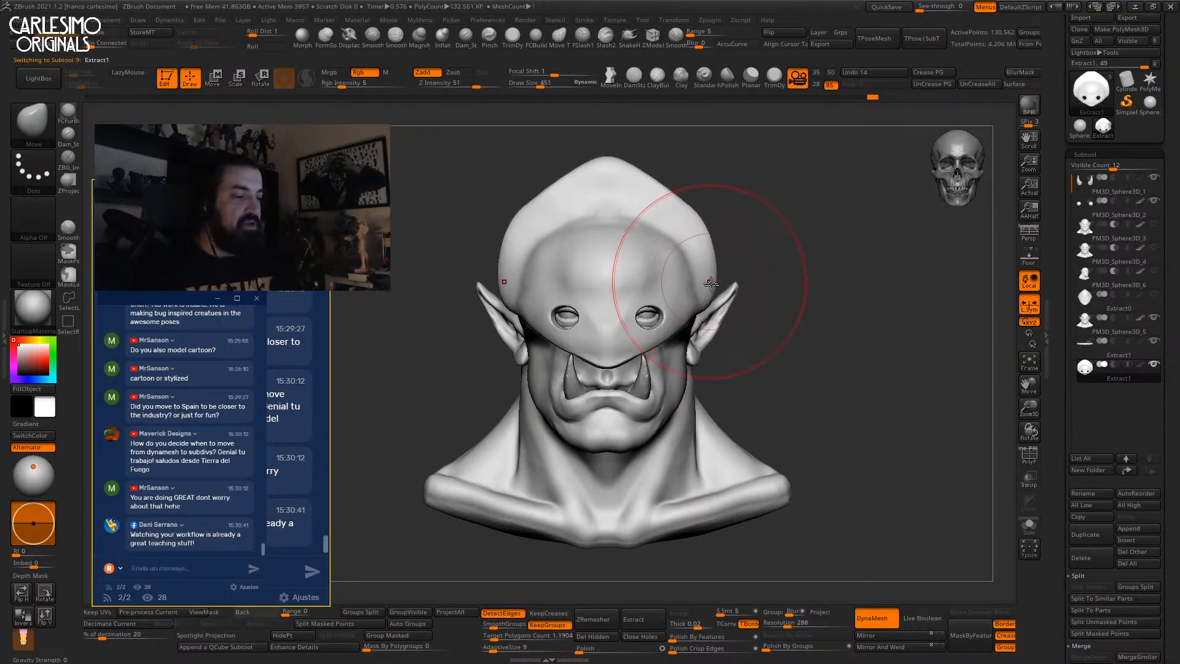
key("ctrl+z")
key("bracketleft")
left_click_drag(701, 295, 696, 293)
left_click_drag(682, 248, 675, 253)
right_click_drag(699, 261, 733, 293, "alt")
left_click_drag(701, 251, 676, 266)
key("ctrl+z")
right_click(646, 281)
mouse_move(687, 260)
right_mouse_down()
mouse_move(746, 263)
mouse_move(714, 271)
mouse_move(711, 256)
mouse_move(648, 295)
mouse_move(635, 307)
mouse_move(675, 338)
mouse_move(624, 359)
right_mouse_up()
Solo the cap, pick hPolish, re-DynaMesh the cap, then show all pieces again.
key("shift+s")
left_click(727, 77)
right_click(639, 345)
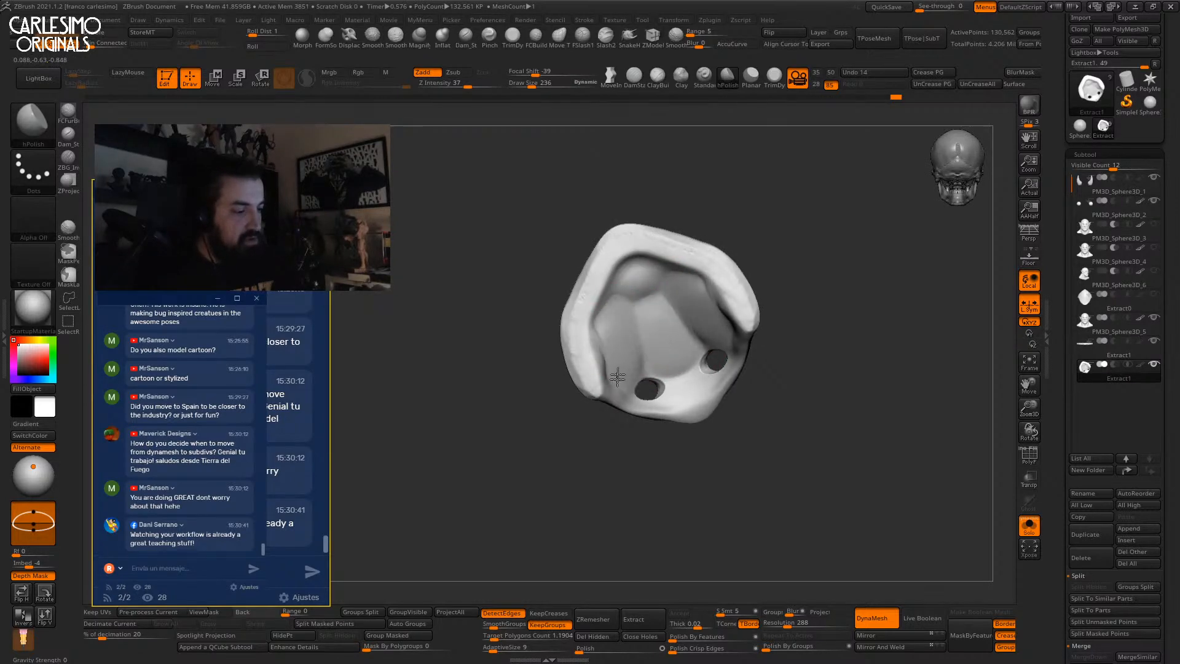
right_click_drag(682, 399, 679, 371)
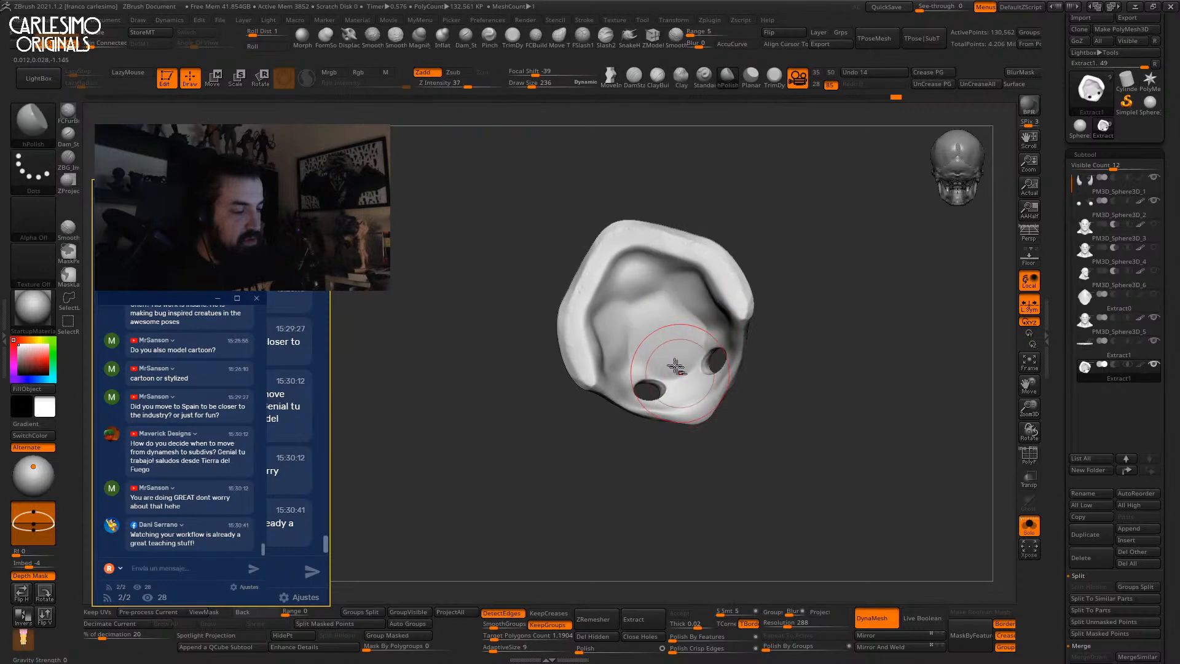
left_click_drag(821, 213, 803, 231, "ctrl")
mouse_move(687, 318)
right_mouse_down()
mouse_move(768, 275)
mouse_move(699, 309)
mouse_move(685, 351)
mouse_move(639, 363)
right_mouse_up()
key("shift+alt+s")
Polish the cap's surface with the brush shrunk to 139.
right_click(639, 363)
mouse_move(680, 295)
left_mouse_down()
mouse_move(664, 331)
mouse_move(632, 332)
left_mouse_up()
right_click_drag(618, 319, 645, 345)
left_click_drag(639, 338, 608, 322)
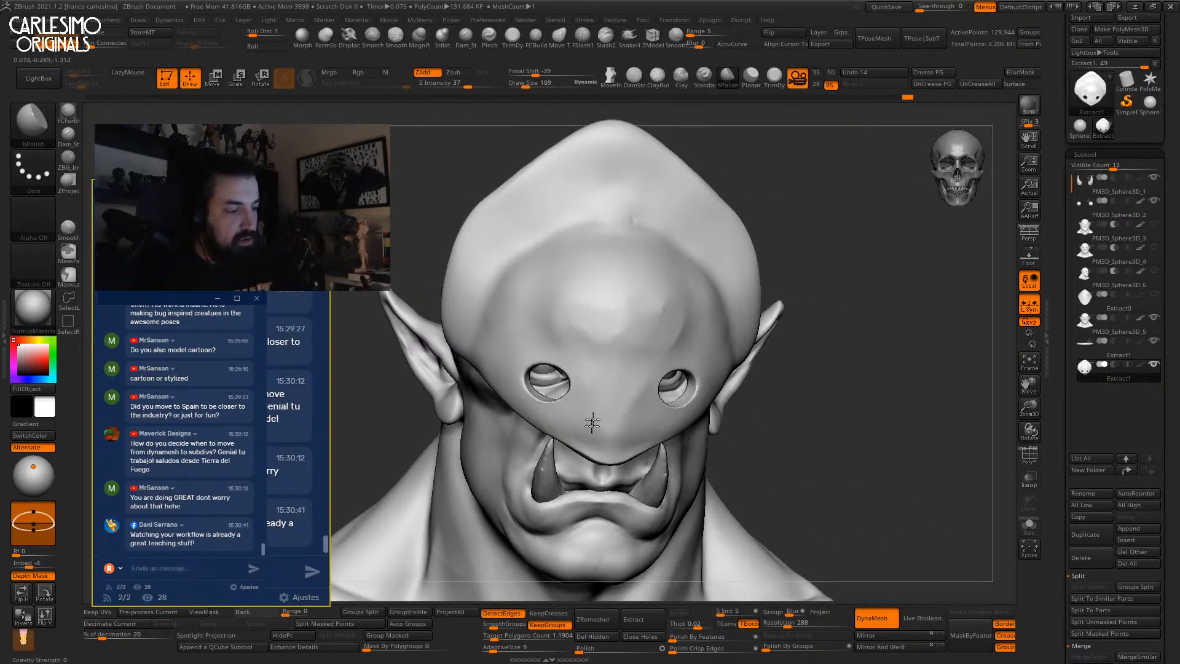
mouse_move(683, 296)
right_mouse_down()
mouse_move(702, 348)
mouse_move(690, 308)
right_mouse_up()
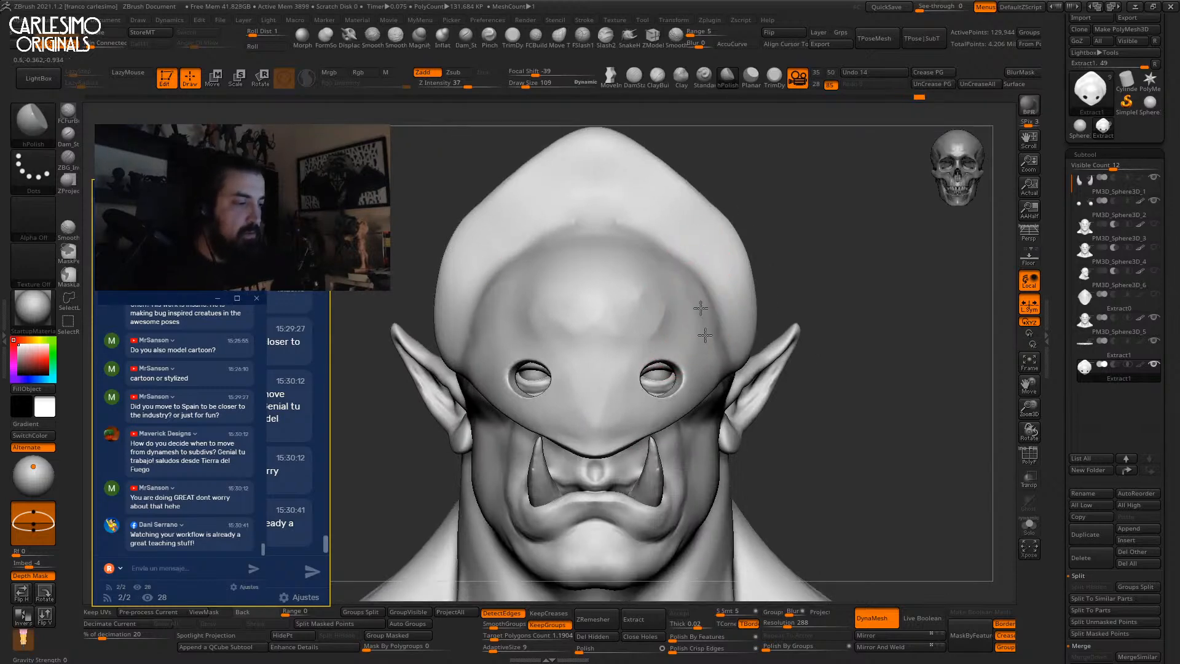
Reshape the cap's upper sides with the Move brush, sized 432 then 327.
key("b")
key("m")
key("v")
mouse_move(727, 231)
left_mouse_down()
mouse_move(739, 222)
mouse_move(692, 172)
left_mouse_up()
right_click_drag(708, 203, 699, 192, "ctrl")
key("space")
left_click_drag(653, 177, 664, 175)
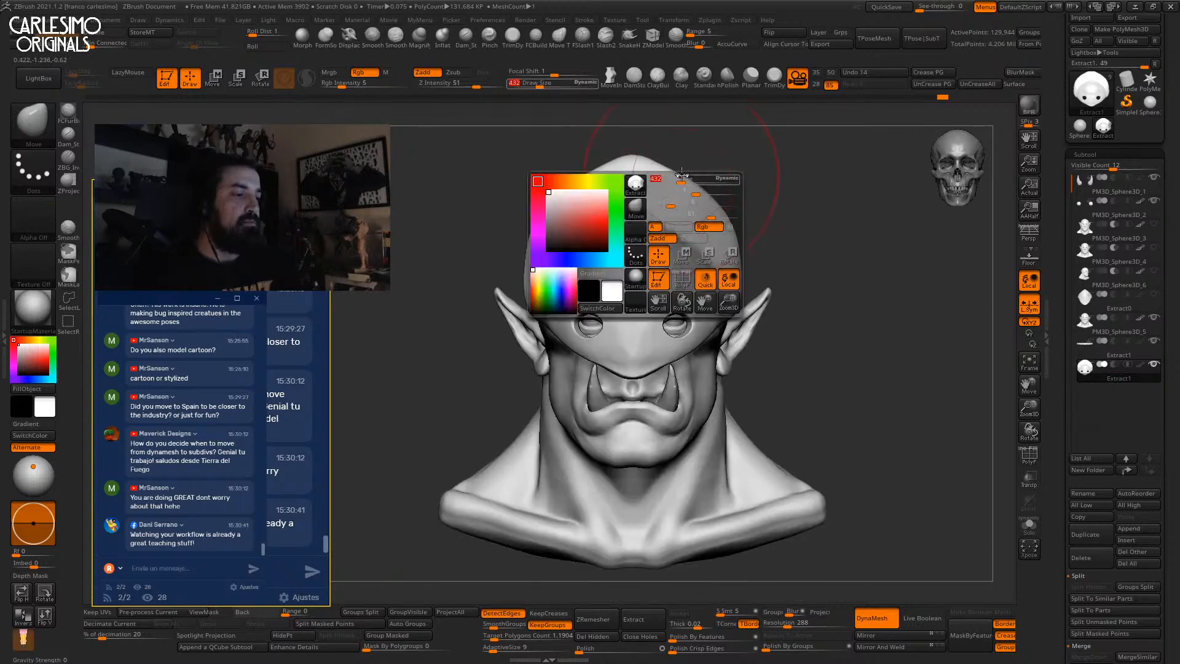
key("bracketleft")
key("bracketleft")
left_click_drag(721, 211, 733, 195)
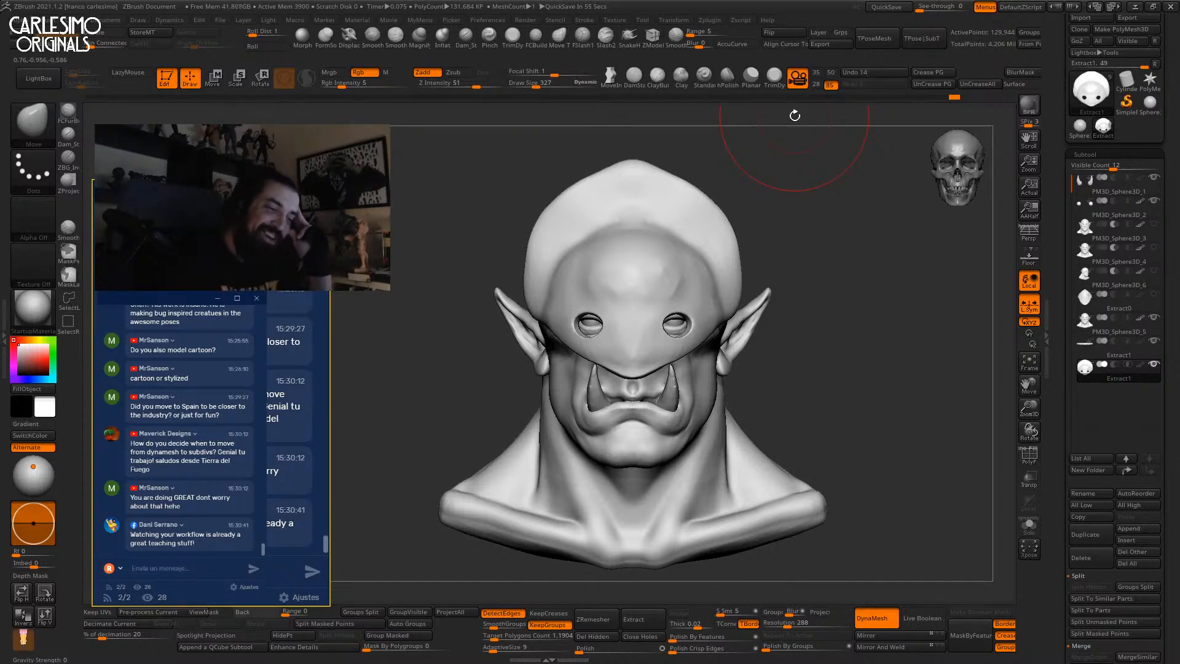
Select the head, lower the brush size from 223 to 184, and nudge the ear into shape.
left_click_drag(791, 224, 786, 226)
mouse_move(737, 244)
right_mouse_down()
mouse_move(718, 295)
mouse_move(700, 273)
right_mouse_up()
left_click(725, 288, "alt")
right_click_drag(700, 273, 758, 187, "ctrl")
key("space")
left_click_drag(716, 275, 707, 280)
key("space")
right_click_drag(721, 274, 765, 284)
right_click_drag(766, 284, 761, 269, "ctrl")
left_click_drag(761, 269, 753, 274)
mouse_move(753, 274)
right_mouse_down("shift")
mouse_move(729, 326)
mouse_move(687, 318)
mouse_move(683, 386)
mouse_move(680, 336)
right_mouse_up("shift")
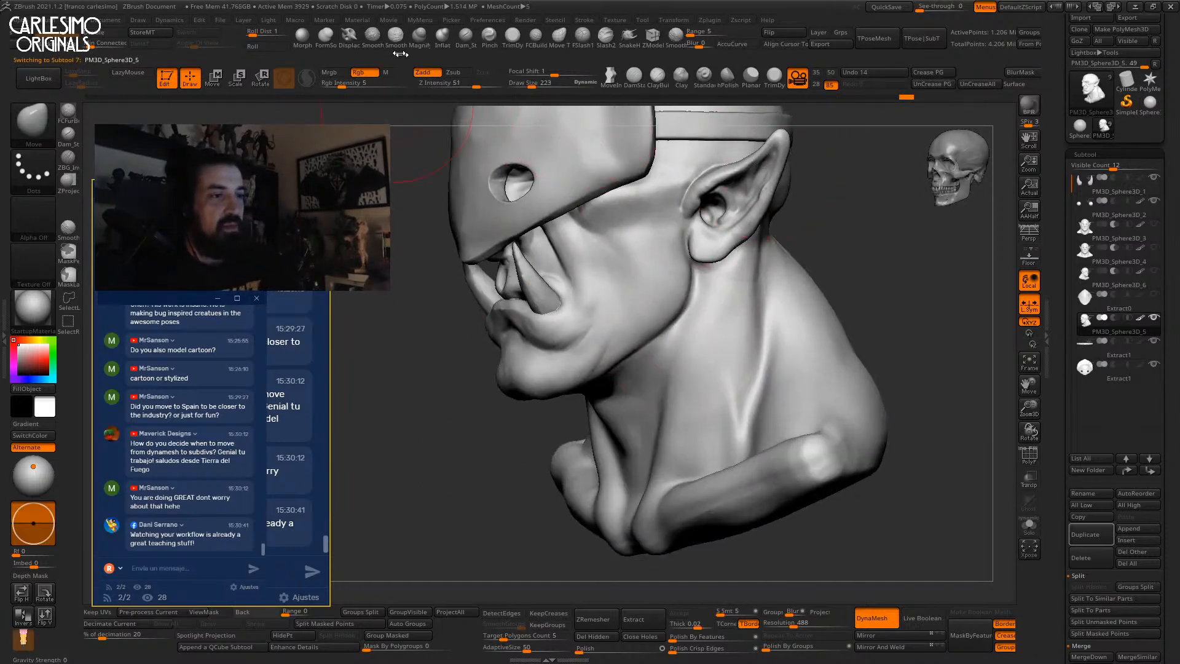
Carve wrinkle creases along the jaw with Dam_Standard and soften them.
left_click(466, 44)
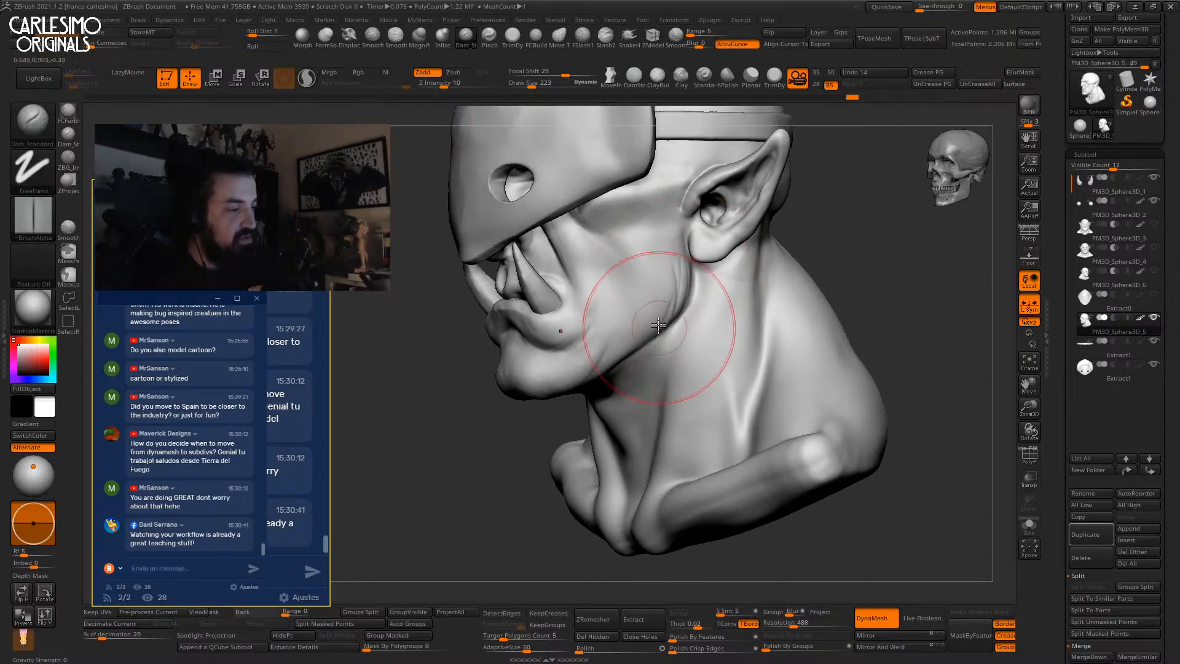
right_click_drag(650, 345, 663, 282)
left_click_drag(663, 282, 672, 253, "shift")
right_click_drag(665, 258, 693, 221)
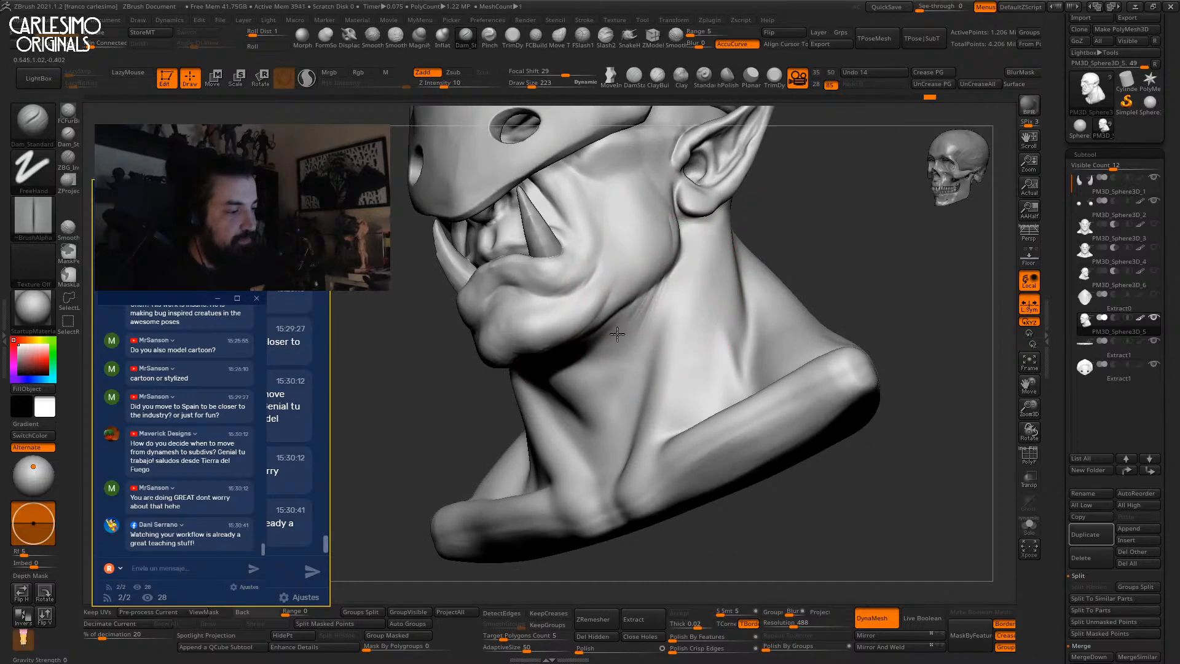
Orbit to the front and make the Extract1 face mask the active subtool.
mouse_move(637, 322)
right_mouse_down()
mouse_move(690, 308)
mouse_move(661, 344)
mouse_move(666, 307)
mouse_move(711, 319)
mouse_move(689, 333)
right_mouse_up()
right_click_drag(689, 334, 651, 270, "ctrl")
right_click_drag(796, 288, 771, 326)
left_click(646, 262, "alt")
mouse_move(781, 236)
right_mouse_down()
mouse_move(774, 255)
mouse_move(775, 223)
right_mouse_up()
scroll(1059, 327, "down", 1)
scroll(1059, 327, "down", 2)
Hide Extract1 with its eye icon, then drop Draw Size from 118 to 30.
left_click(1132, 271)
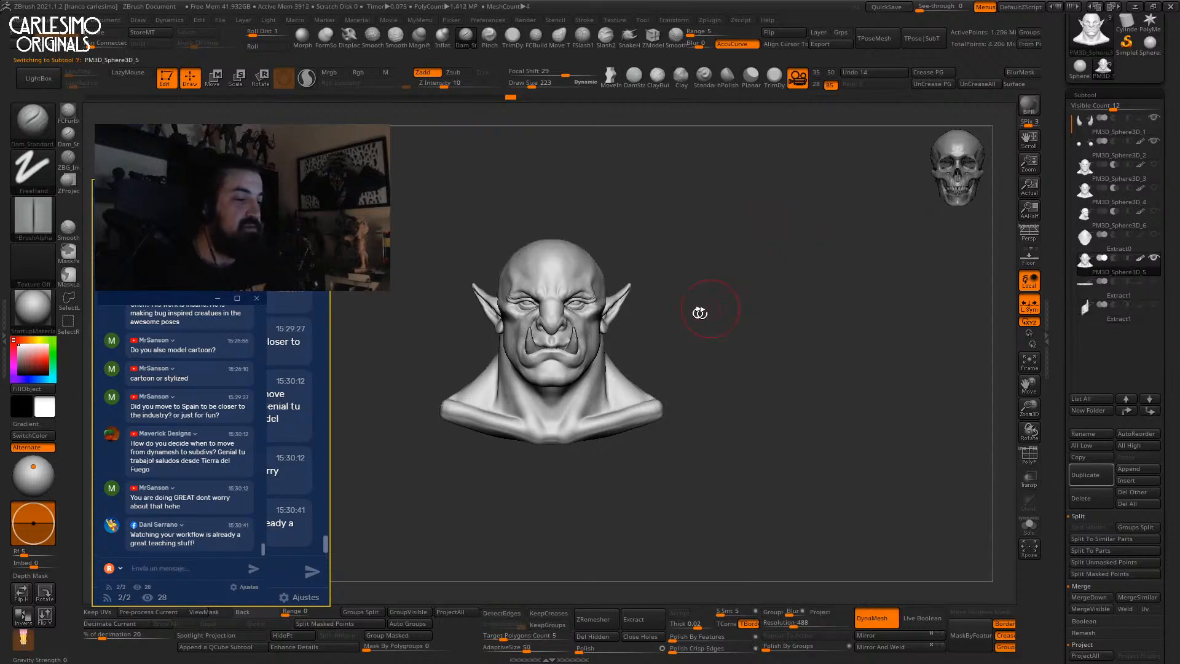
right_click_drag(703, 311, 740, 288)
right_click_drag(647, 314, 627, 359, "ctrl")
key("space")
left_click_drag(653, 313, 646, 312)
mouse_move(658, 304)
right_mouse_down("alt")
mouse_move(641, 333)
mouse_move(715, 165)
right_mouse_up("alt")
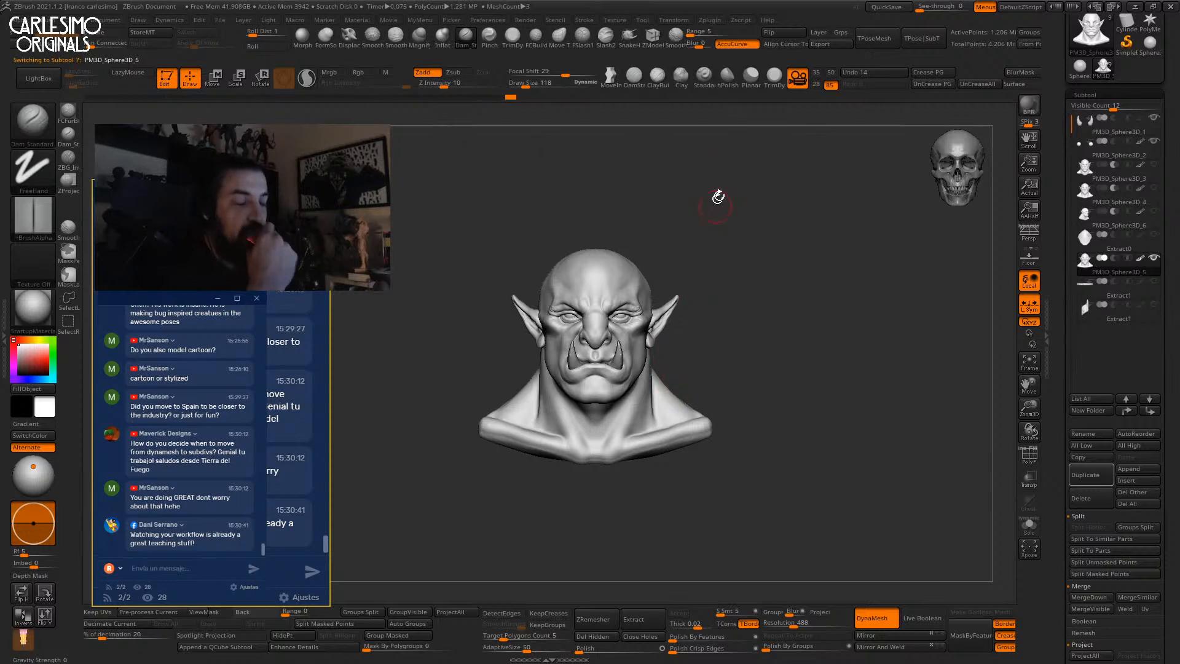
right_click_drag(731, 267, 702, 260)
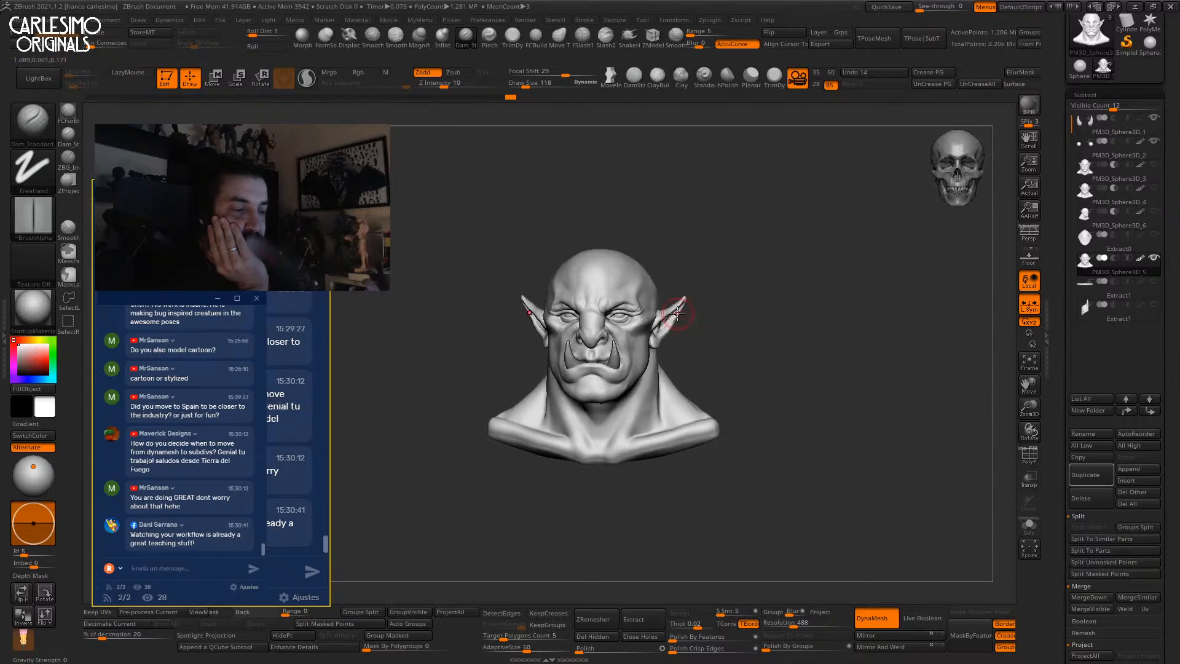
mouse_move(676, 314)
right_mouse_down()
mouse_move(621, 388)
mouse_move(705, 279)
right_mouse_up()
key("space")
left_click(664, 338)
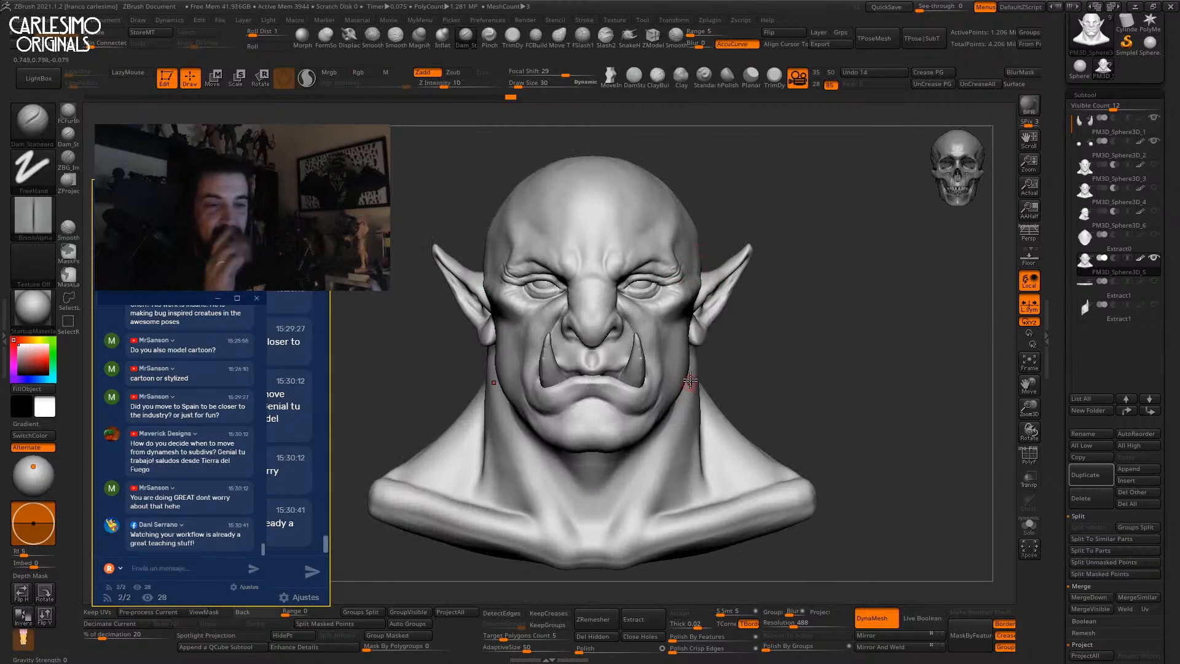
Append a QCube, flatten it into a thin plane and move it onto the face at eye level.
left_click(252, 646)
key("w")
right_click_drag(680, 293, 673, 253, "shift")
left_click_drag(631, 283, 523, 312)
left_click_drag(667, 278, 792, 279)
left_click_drag(719, 239, 727, 339)
left_click_drag(717, 204, 716, 184)
left_click_drag(757, 258, 679, 257)
Size the plate with Transpose: shorter, thinner, lowered over the eyes and widened across both.
right_click_drag(686, 255, 665, 241, "shift")
left_click_drag(739, 250, 747, 295)
left_click_drag(736, 209, 736, 228)
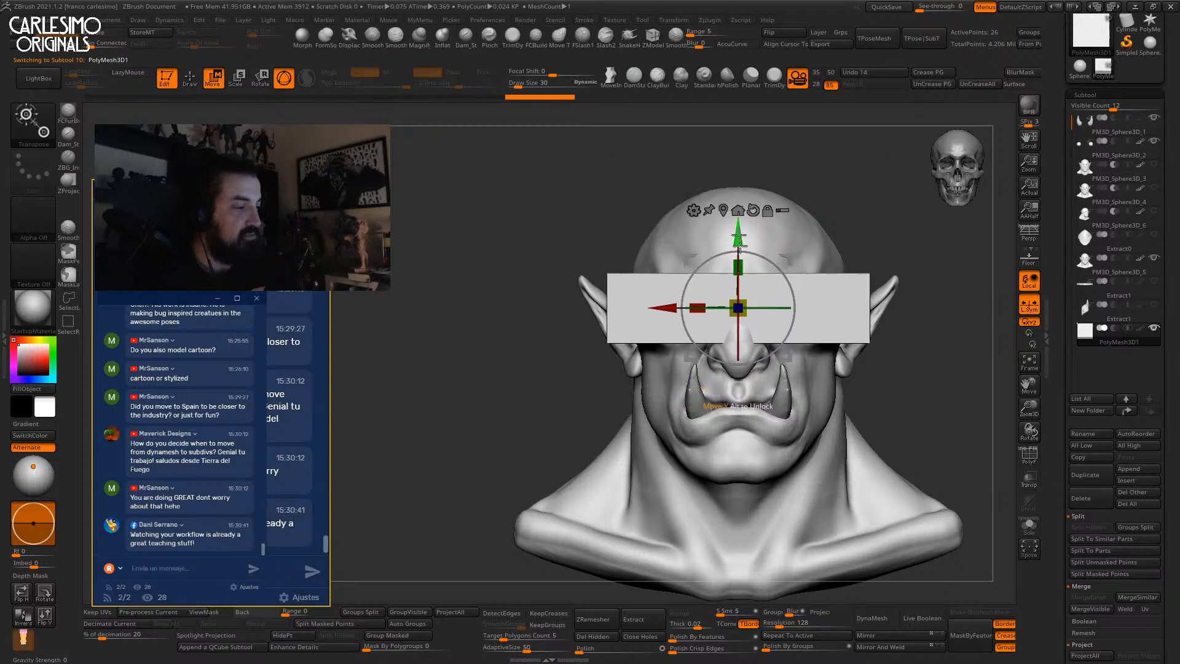
right_click_drag(736, 228, 769, 289, "shift")
left_click_drag(756, 312, 747, 312)
right_click_drag(750, 308, 712, 291, "shift")
mouse_move(668, 312)
left_mouse_down()
mouse_move(686, 313)
mouse_move(676, 313)
left_mouse_up()
right_click_drag(744, 257, 697, 229, "alt")
right_click_drag(697, 229, 700, 219, "ctrl")
Solo the plate and DynaMesh it at resolution 1120.
key("alt+s")
key("shift+f")
key("q")
right_click_drag(690, 374, 655, 417, "alt")
right_click_drag(655, 417, 663, 333, "ctrl")
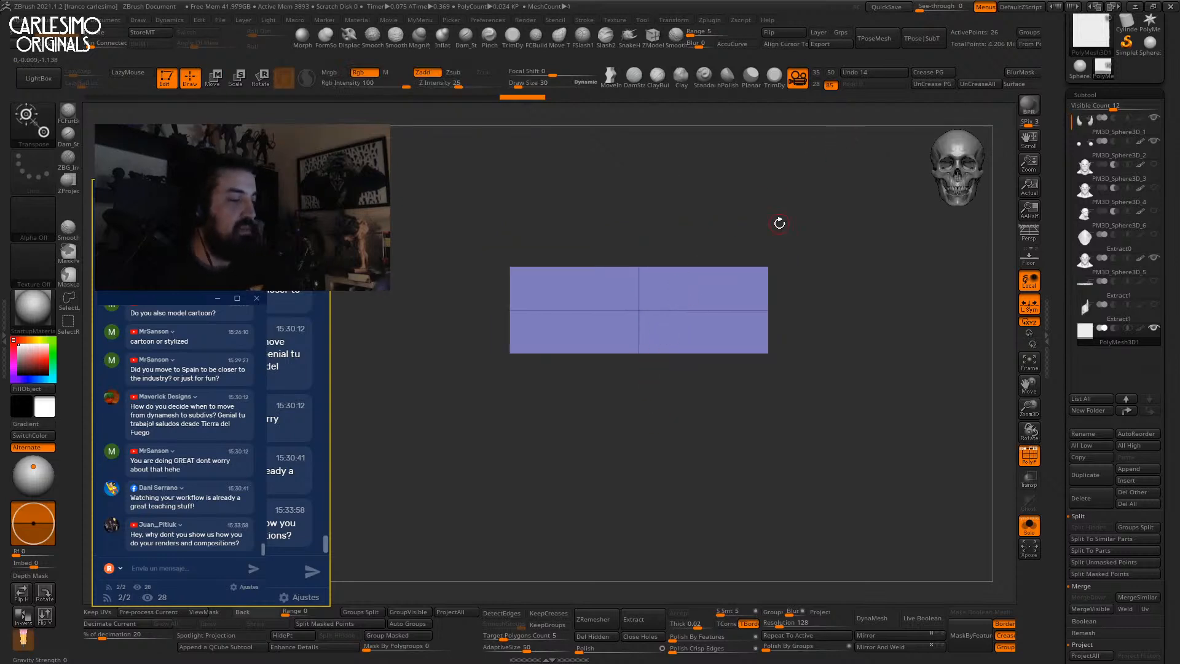
left_click(807, 623)
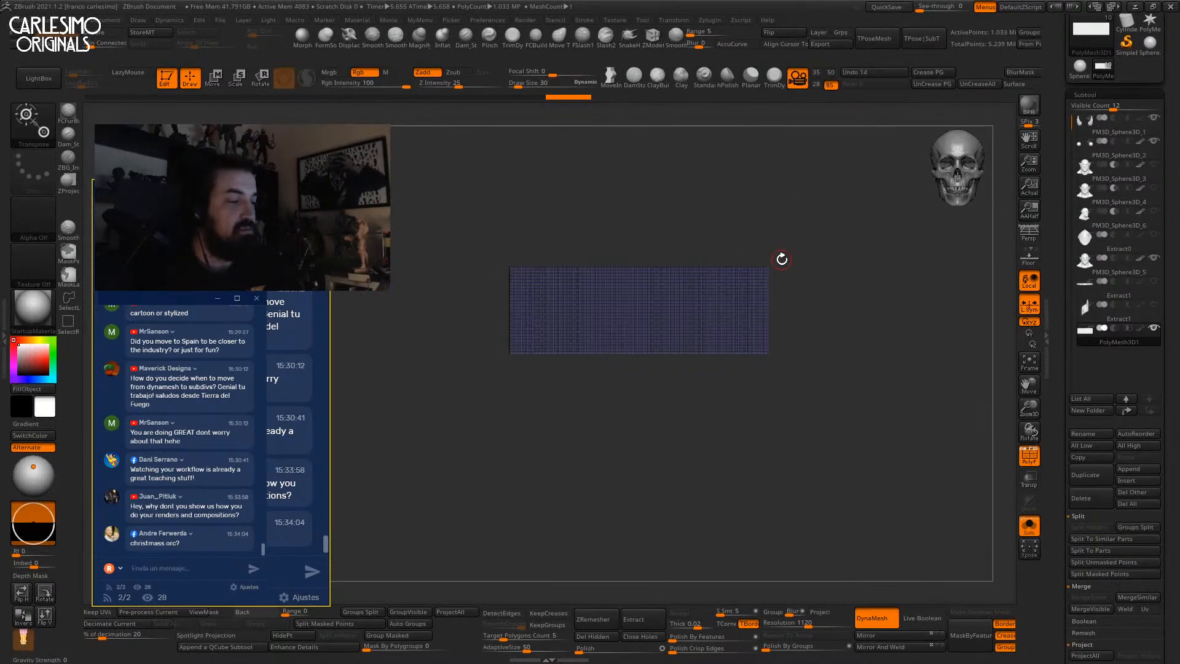
left_click_drag(811, 236, 773, 312, "alt")
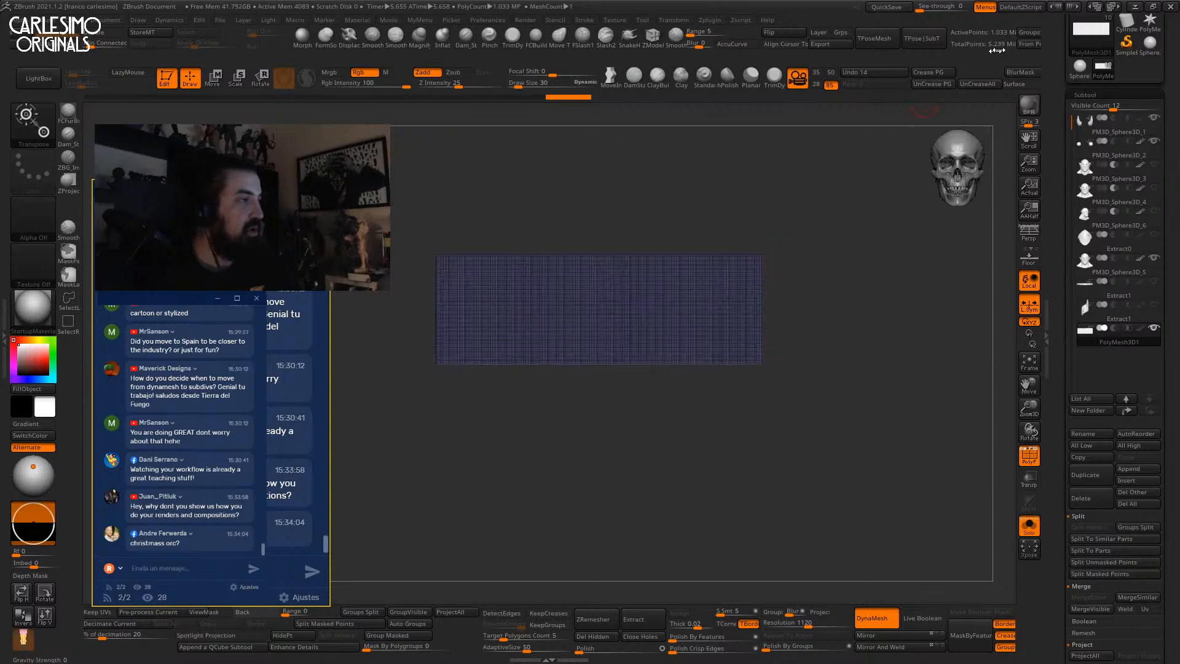
Insert a cylinder through the plate's lower edge and Ctrl-drag to subtract the nose notch.
key("ctrl+shift")
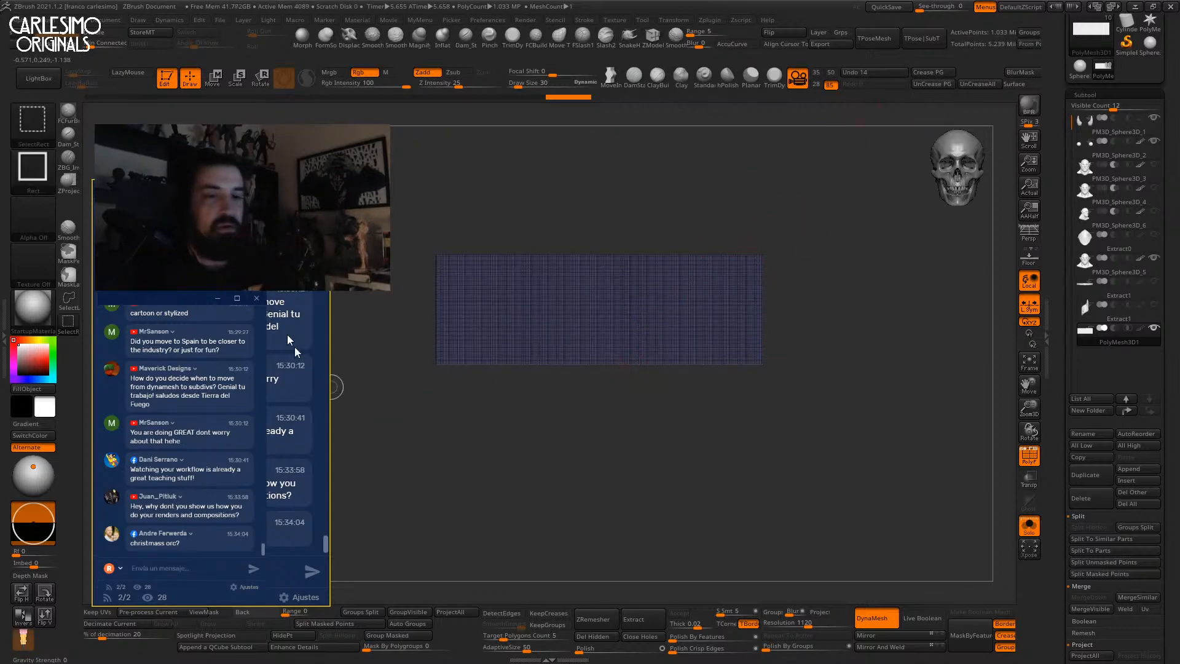
left_click(33, 125)
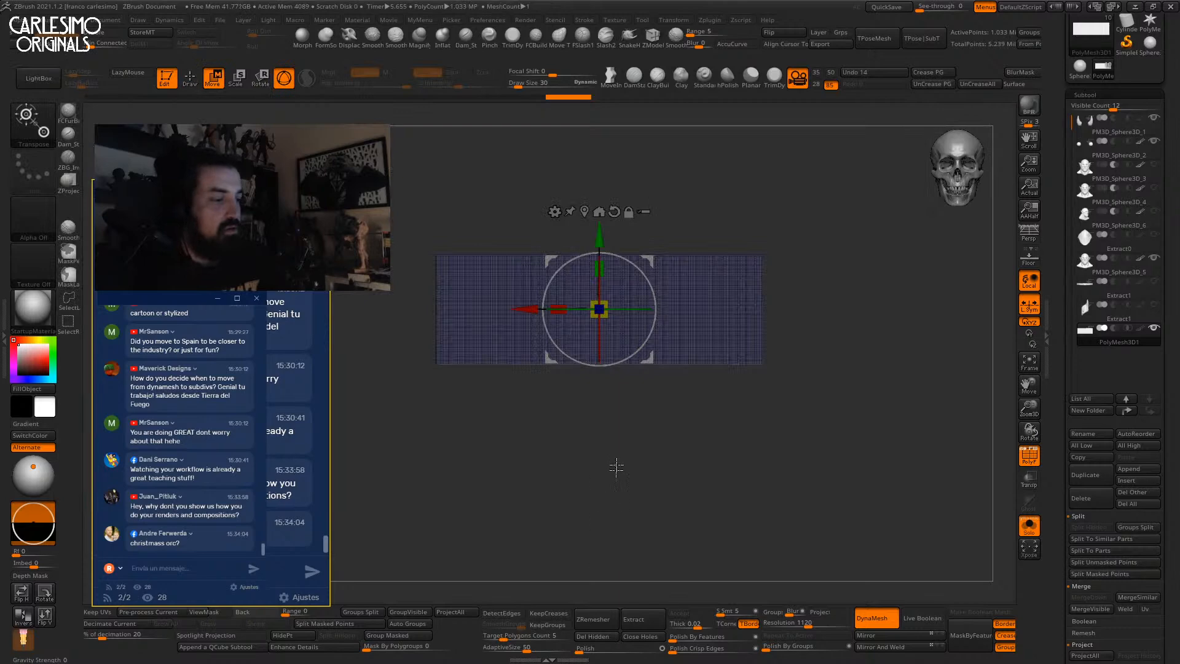
key("q")
left_click(34, 123)
left_click(639, 350)
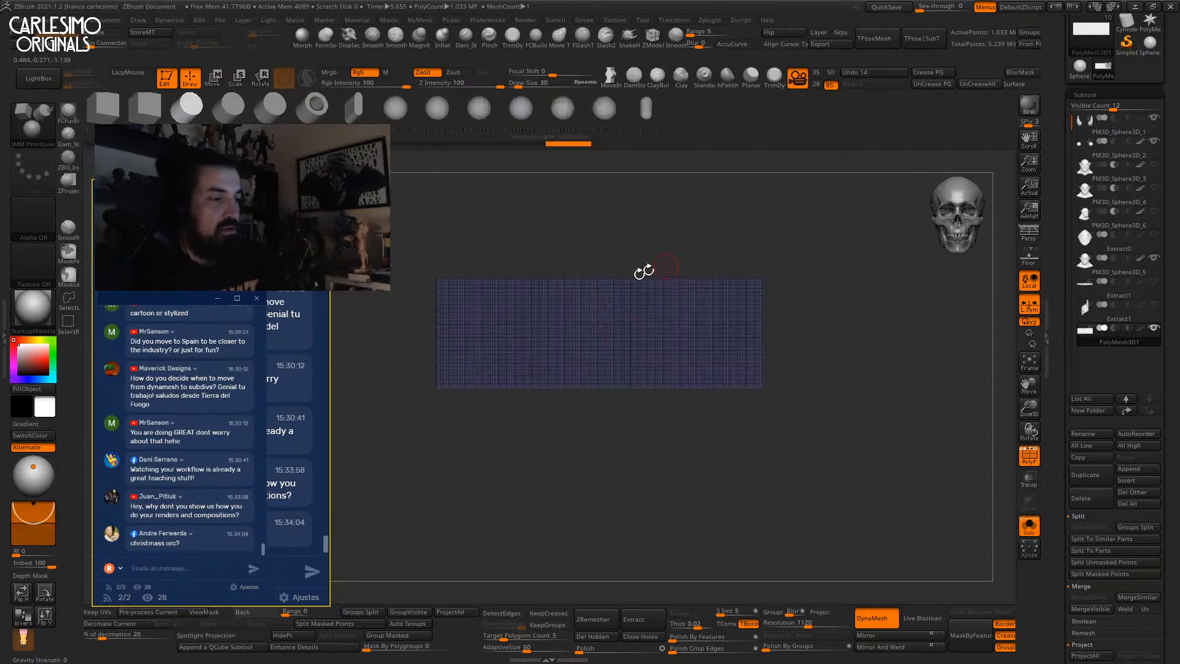
mouse_move(594, 385)
left_mouse_down()
mouse_move(601, 430)
mouse_move(645, 444)
mouse_move(653, 430)
left_mouse_up()
key("w")
left_click_drag(521, 389, 567, 385)
left_click_drag(601, 382, 583, 383)
mouse_move(731, 328)
left_mouse_down("ctrl")
mouse_move(765, 322)
mouse_move(697, 317)
left_mouse_up("ctrl")
left_click_drag(844, 335, 865, 244, "ctrl")
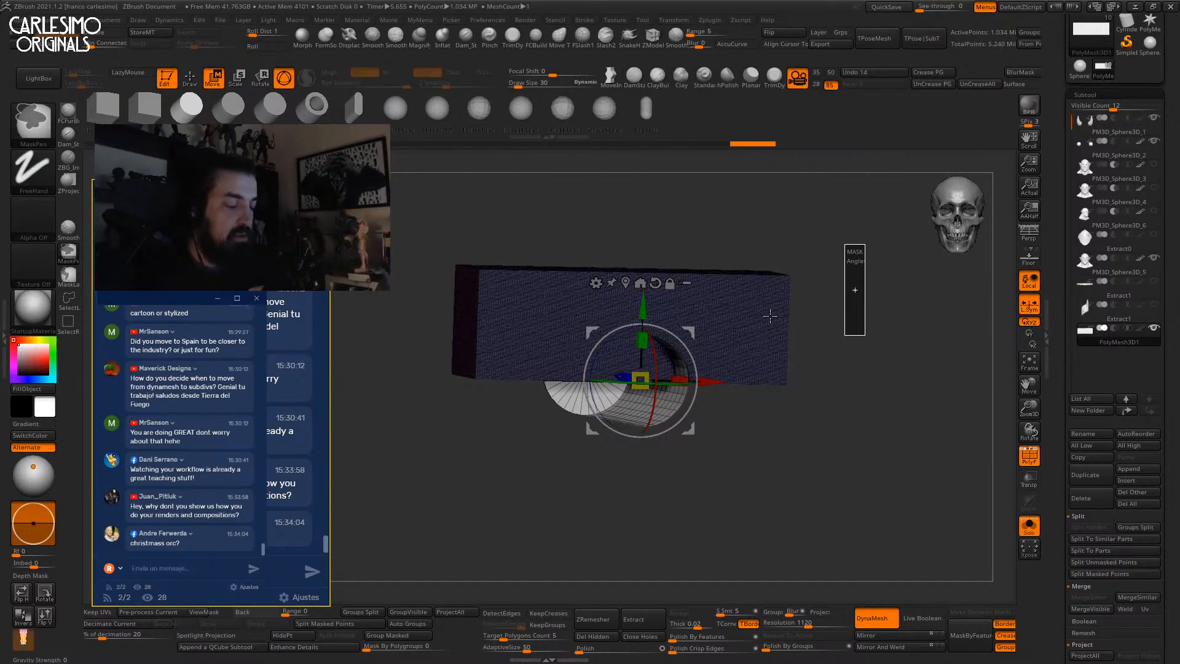
key("shift+f")
Return to the Move brush at size 184 with the orc head visible.
key("q")
key("alt+s")
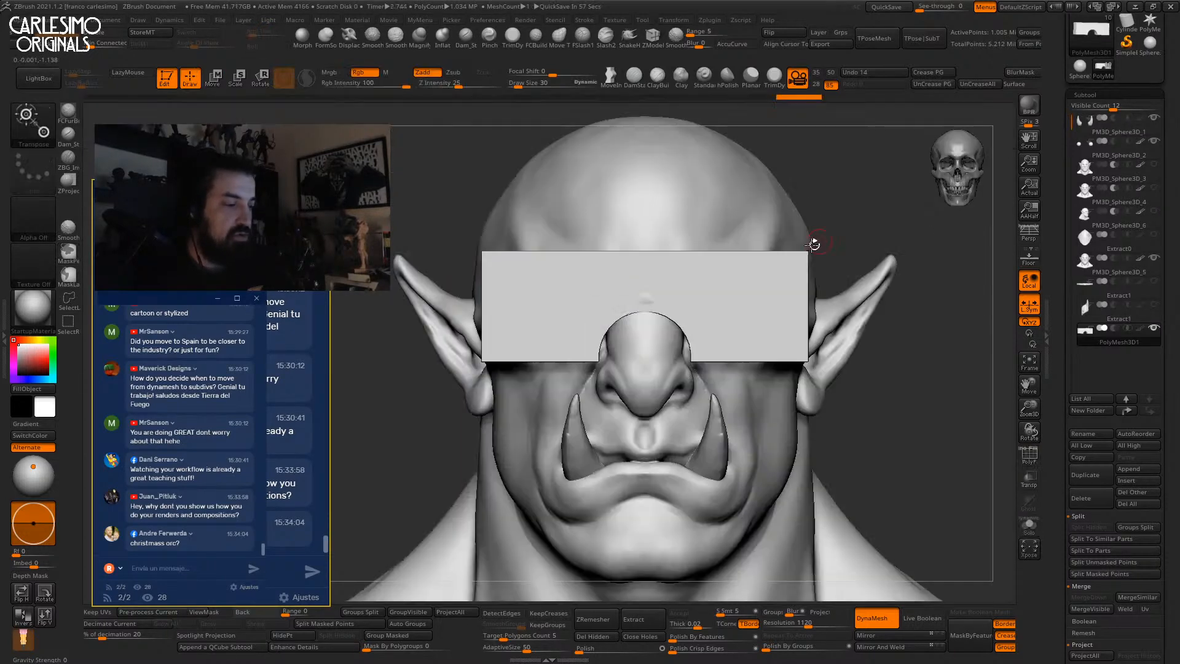
key("b")
key("m")
key("v")
key("space")
left_click(659, 308)
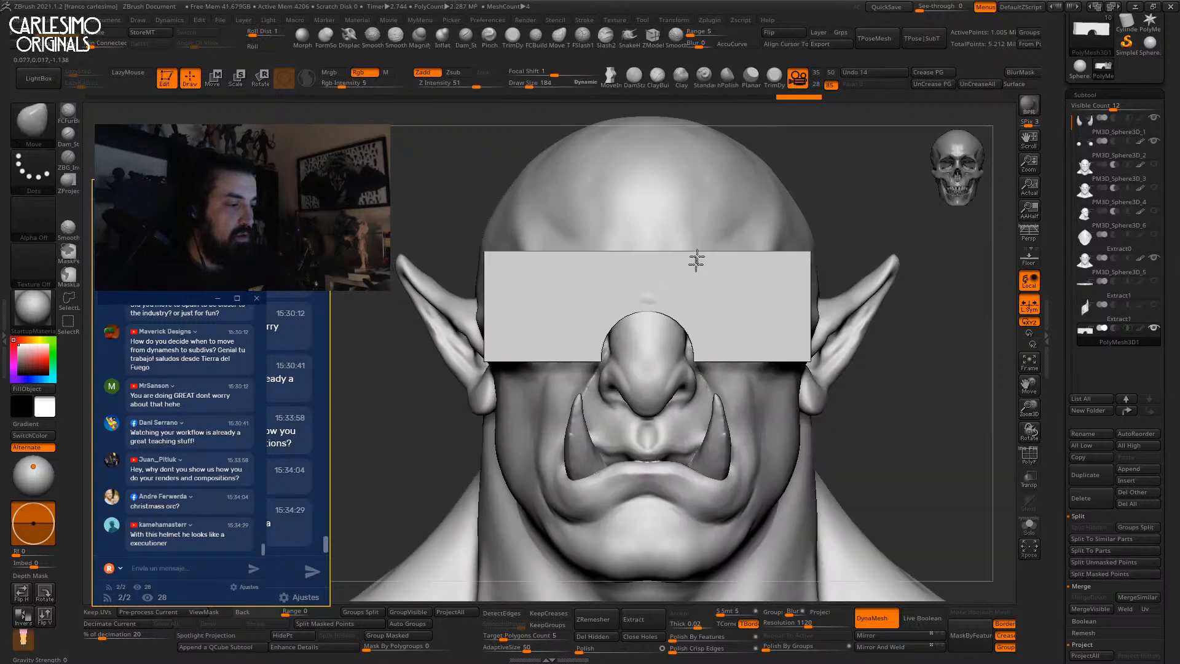
Isolate the eye plate and remesh it with DynaMesh at resolution 432.
key("w")
key("alt+s")
left_click_drag(696, 337, 760, 187, "shift")
key("shift+f")
left_click_drag(808, 624, 792, 623)
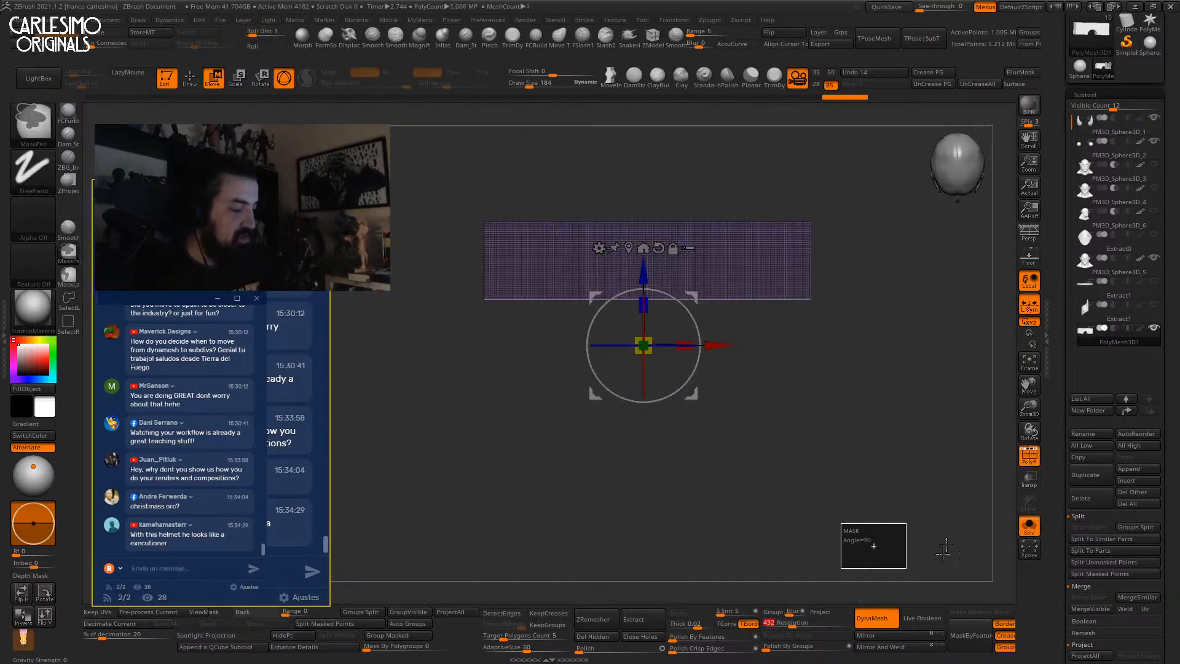
right_click_drag(755, 244, 727, 300, "alt")
left_click_drag(875, 216, 870, 254, "ctrl")
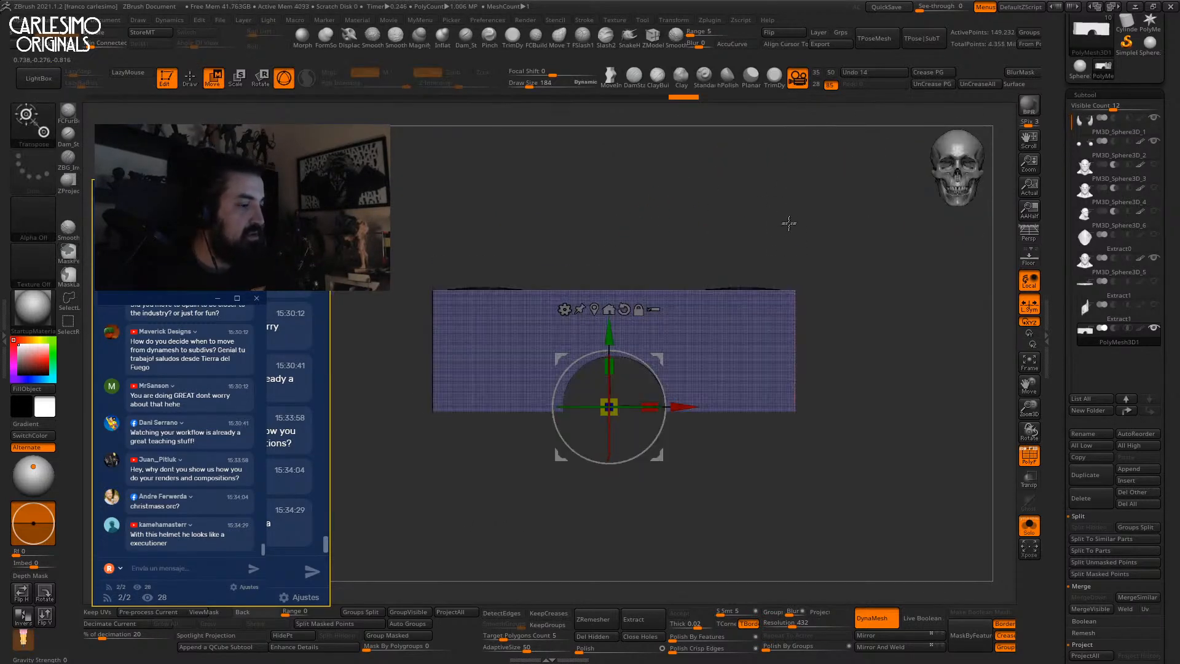
key("shift+f")
key("q")
Reposition the gizmo on the plate and test squashing its height.
mouse_move(790, 237)
left_mouse_down()
mouse_move(798, 314)
mouse_move(782, 222)
mouse_move(726, 424)
left_mouse_up()
key("w")
left_click_drag(736, 319, 731, 464, "shift")
left_click_drag(741, 362, 736, 403)
right_click_drag(736, 403, 769, 321, "ctrl")
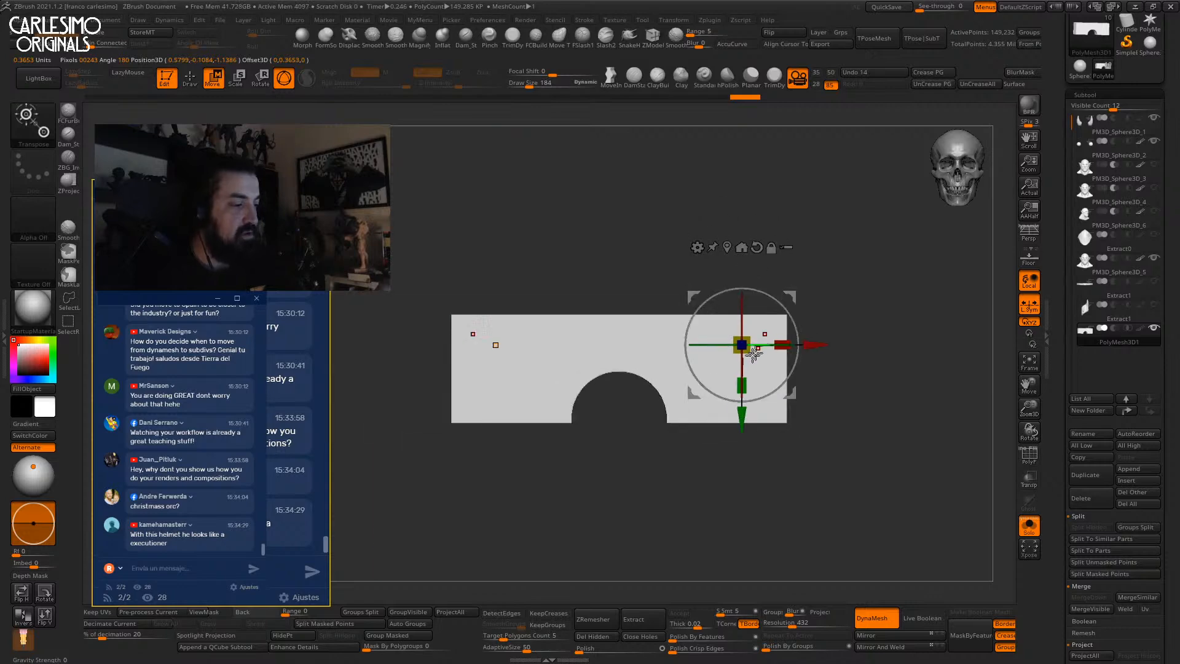
left_click(816, 190)
Angle the gizmo about -35 degrees to clip the plate's corners, then remesh.
left_click_drag(784, 329, 802, 292)
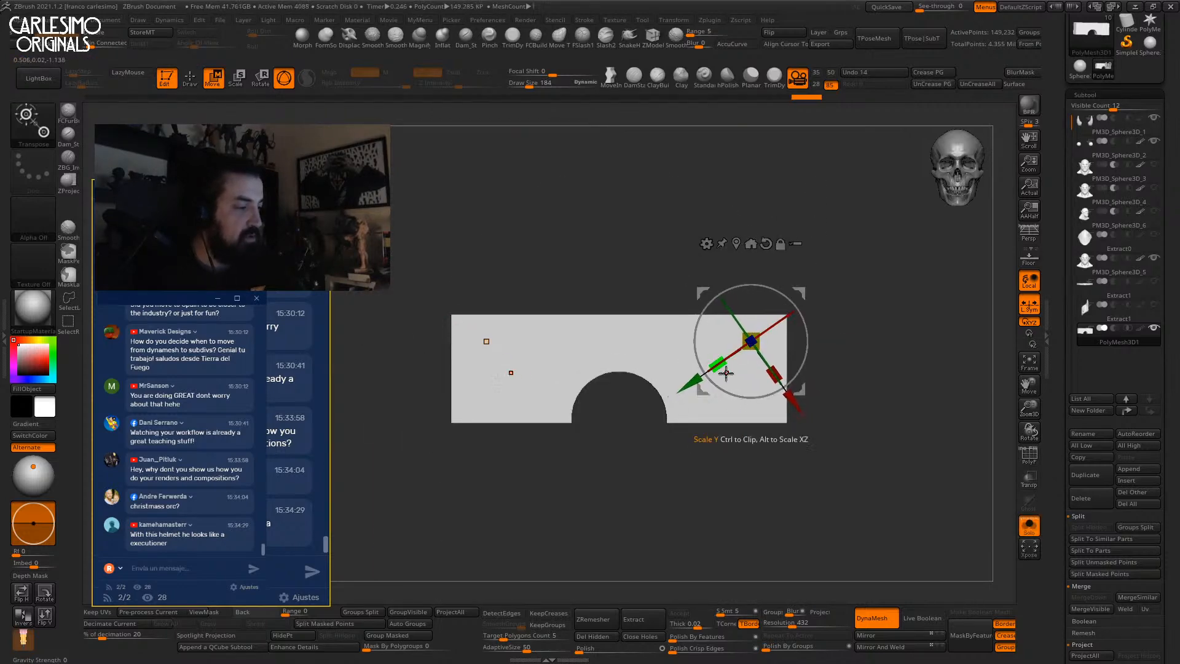
left_click_drag(694, 391, 687, 398, "alt")
left_click_drag(801, 352, 772, 283, "alt")
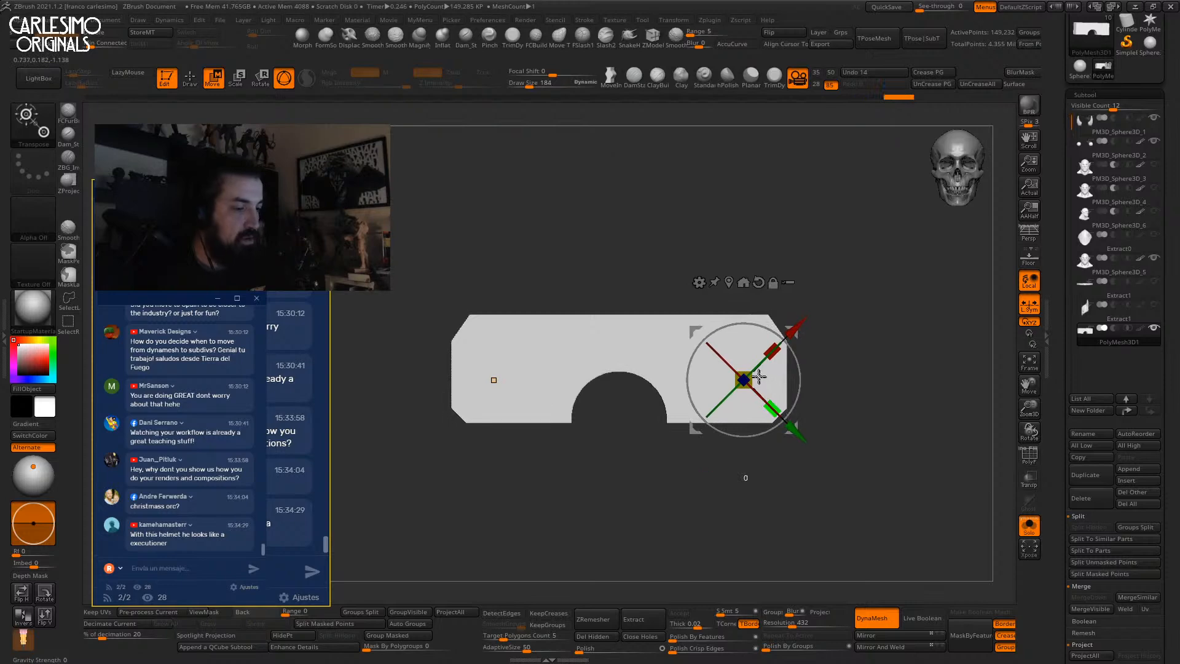
left_click_drag(823, 304, 837, 321, "ctrl")
key("alt+s")
left_click_drag(835, 274, 802, 316)
left_click(720, 264)
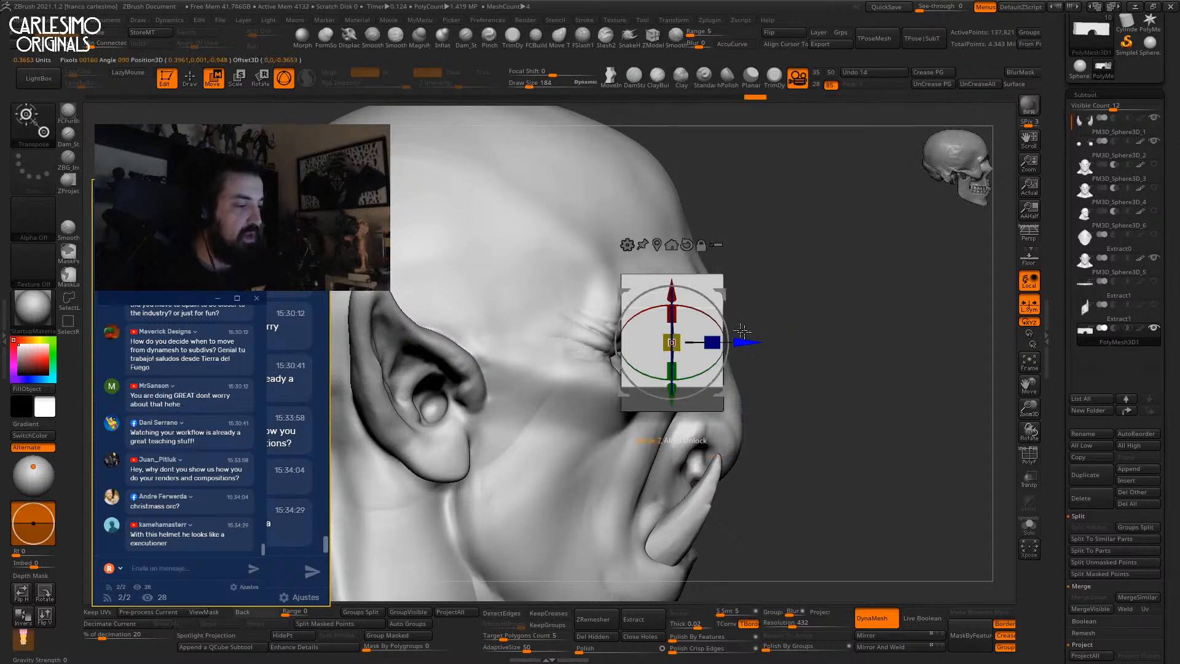
Move the plate onto the face along Z and make it thinner front to back.
left_click(678, 246)
left_click_drag(745, 342, 827, 343)
key("ctrl+z")
left_click_drag(728, 343, 788, 342)
mouse_move(842, 316)
right_mouse_down("shift")
mouse_move(711, 281)
mouse_move(713, 234)
right_mouse_up("shift")
key("q")
Zoom out to review the plate on the whole head and call up the brush palette.
right_click_drag(714, 292, 736, 301, "alt")
mouse_move(685, 257)
right_mouse_down("ctrl")
mouse_move(700, 318)
mouse_move(764, 159)
right_mouse_up("ctrl")
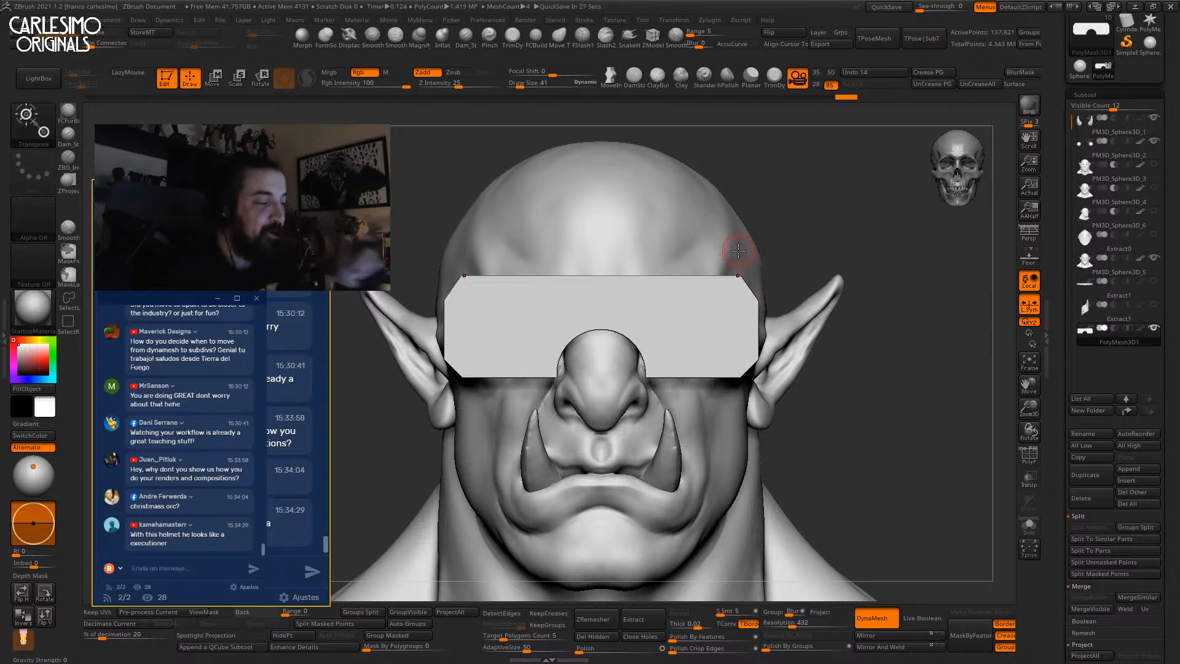
left_click_drag(859, 218, 853, 219)
mouse_move(684, 319)
right_mouse_down("ctrl")
mouse_move(695, 293)
mouse_move(661, 333)
right_mouse_up("ctrl")
key("w")
key("q")
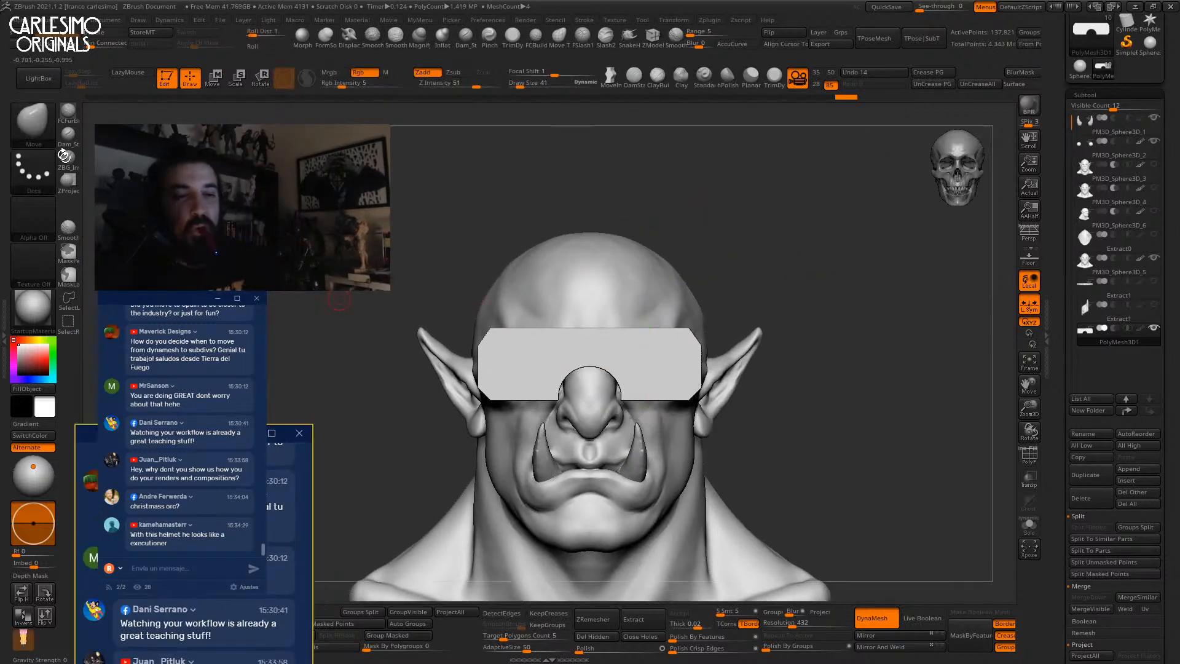
key("b")
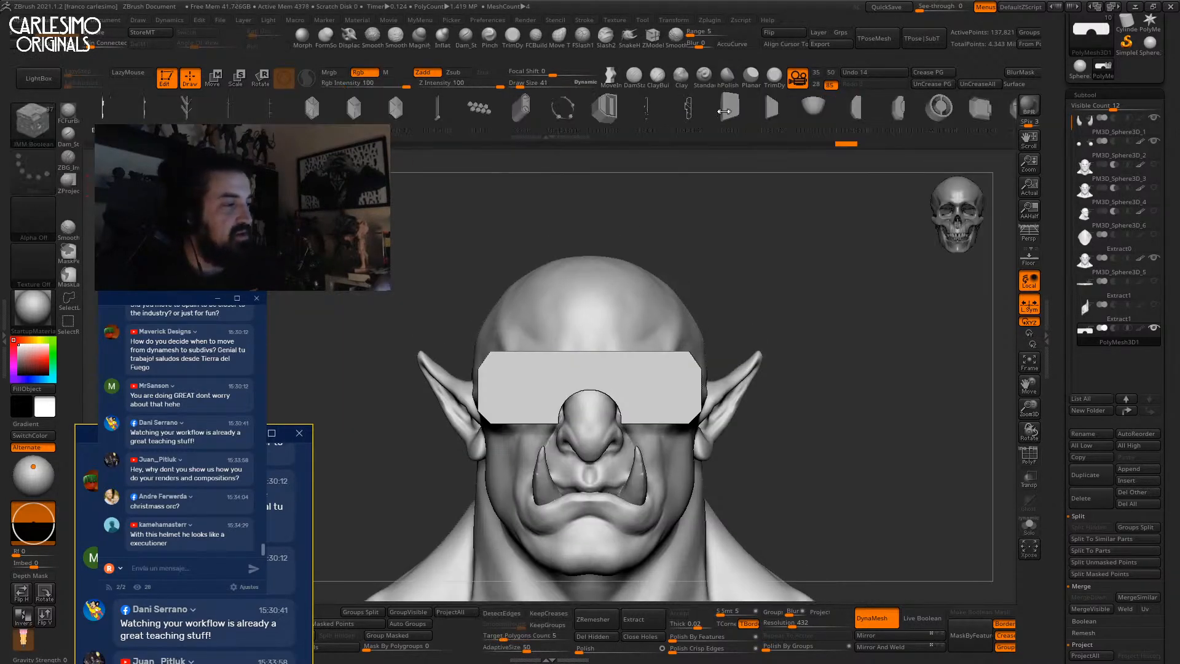
Insert mirrored IMM Panel02 hexagon panels onto the isolated goggle plate.
left_click_drag(605, 111, 697, 111)
left_click(447, 112)
right_click_drag(646, 394, 638, 321, "alt")
key("alt+s")
left_click_drag(654, 286, 654, 356)
key("shift+f")
right_click_drag(700, 202, 668, 270)
key("shift+f")
key("ctrl+z")
key("ctrl+shift+z")
Rotate, squash and sink the hexagon panels, then DynaMesh them into the plate.
key("w")
mouse_move(658, 383)
left_mouse_down()
mouse_move(659, 458)
mouse_move(670, 315)
left_mouse_up()
right_click_drag(670, 315, 719, 321, "shift")
left_click_drag(719, 321, 704, 323)
left_click_drag(682, 420, 706, 455, "ctrl")
left_click_drag(702, 437, 740, 488, "ctrl")
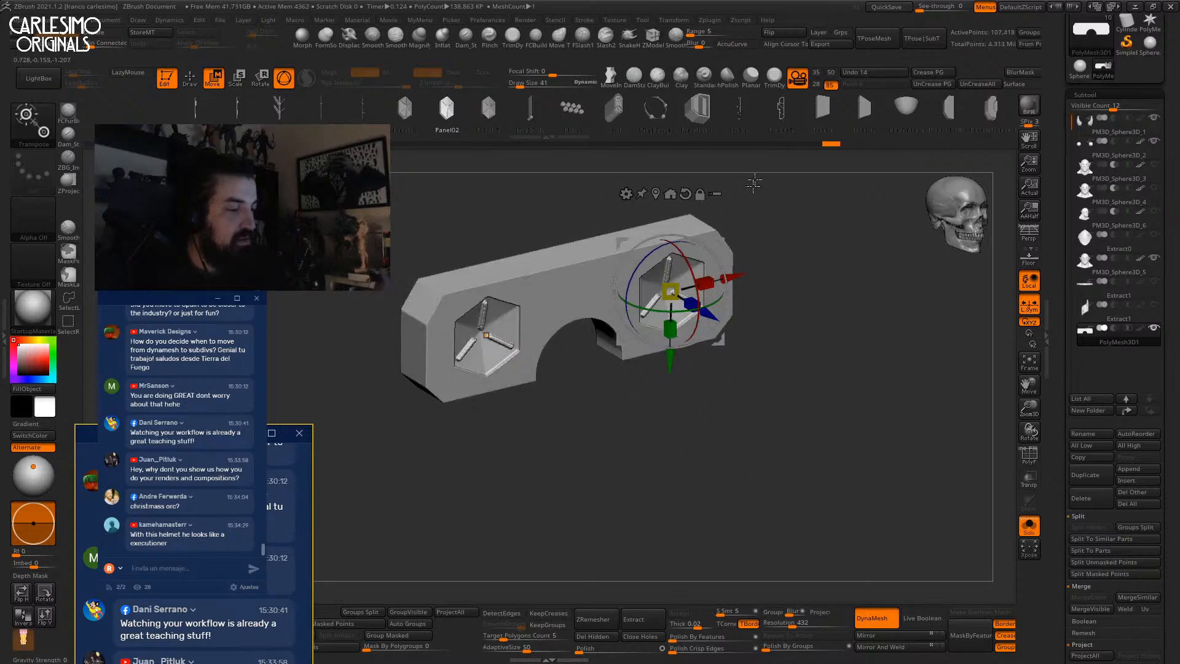
right_click_drag(761, 161, 776, 266, "shift")
key("q")
Duplicate the goggle subtool and solo the copy.
key("alt+s")
right_click_drag(785, 308, 778, 209, "alt")
key("f")
key("shift+f")
key("shift+f")
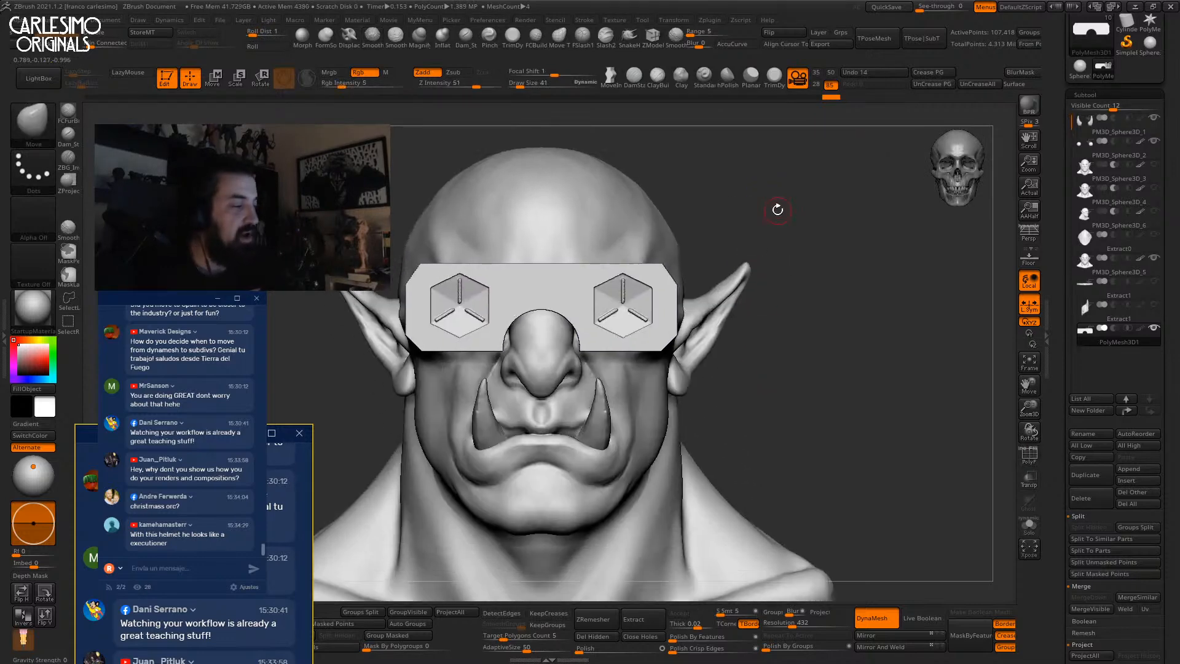
scroll(1061, 309, "down", 3)
left_click(1091, 395)
key("alt+s")
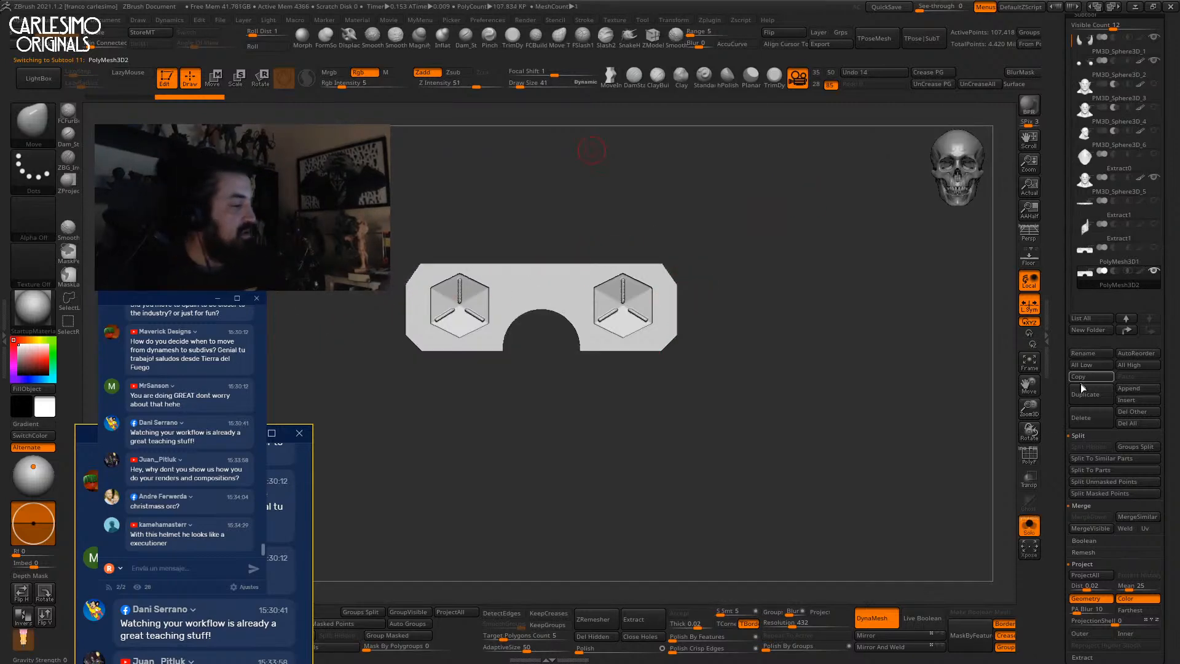
Insert mirrored rows of Holes between the lenses with the IMM Boolean brush.
key("b")
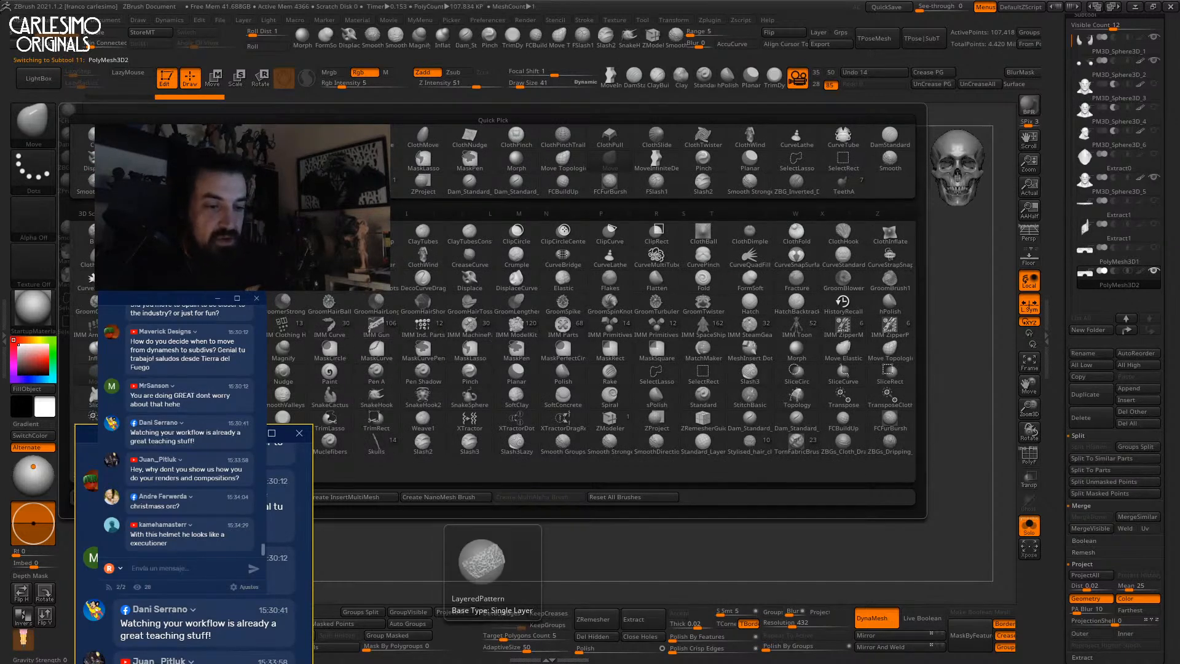
left_click(392, 195)
left_click(484, 112)
right_click_drag(569, 338, 573, 319, "alt")
left_click_drag(570, 312, 574, 337)
key("shift+f")
right_click_drag(590, 305, 509, 384)
key("shift+f")
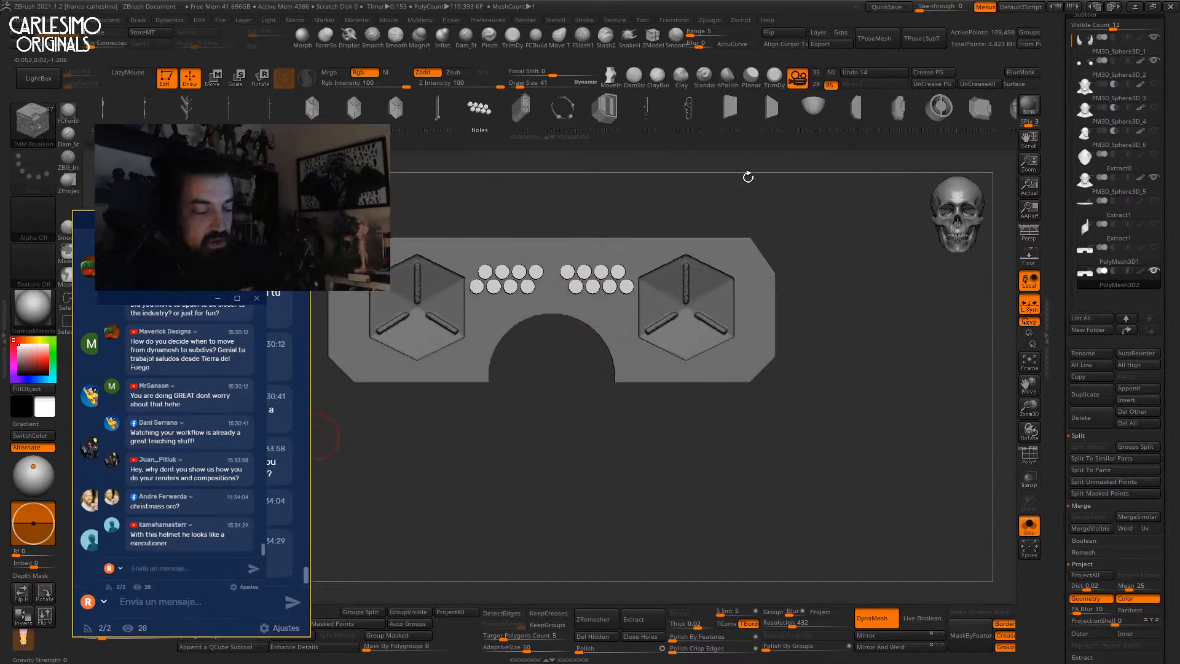
Turn on Live Boolean, split the holes into their own subtool and move it up.
left_click(925, 618)
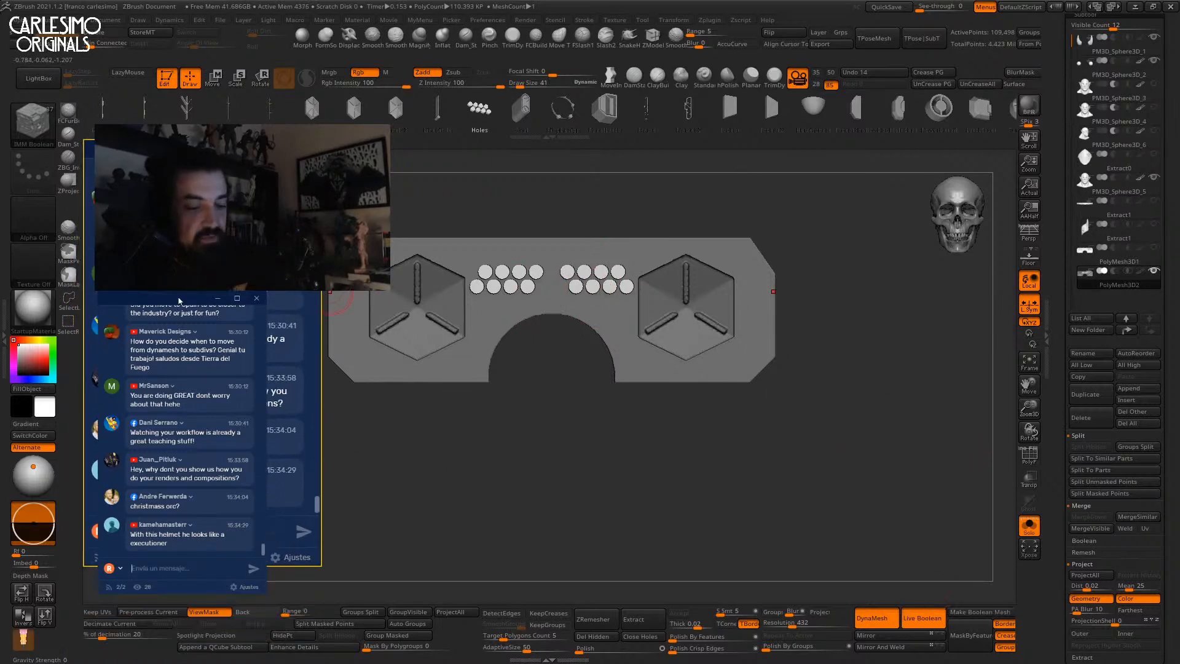
left_click(333, 625)
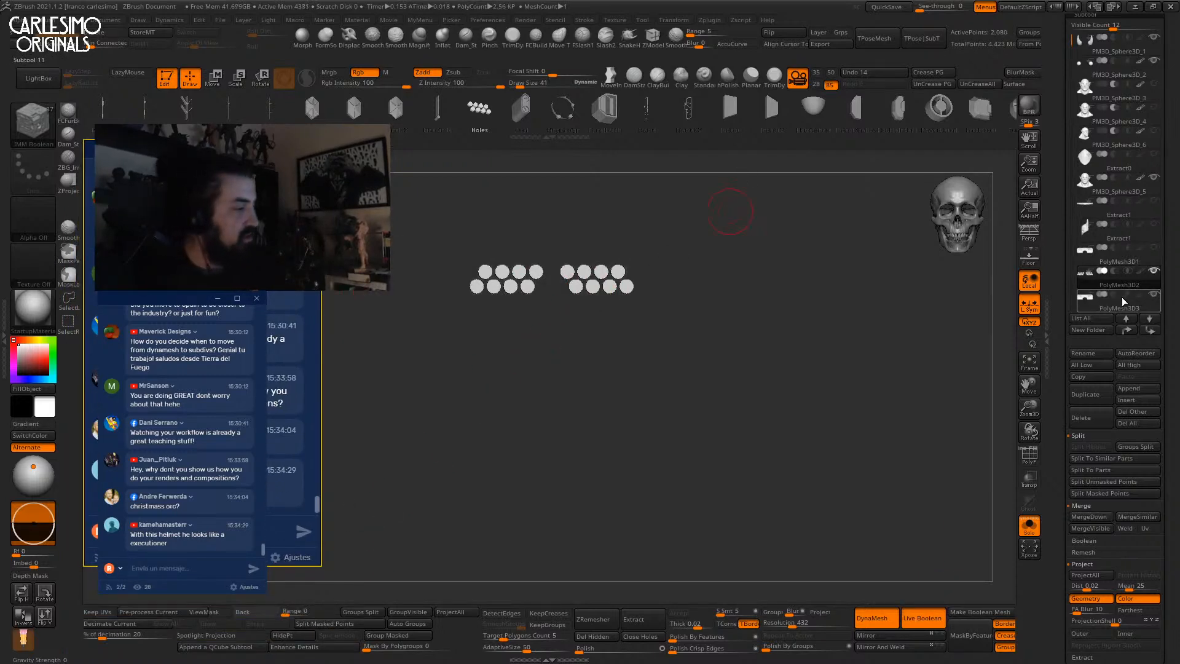
left_click(1126, 317)
mouse_move(1128, 285)
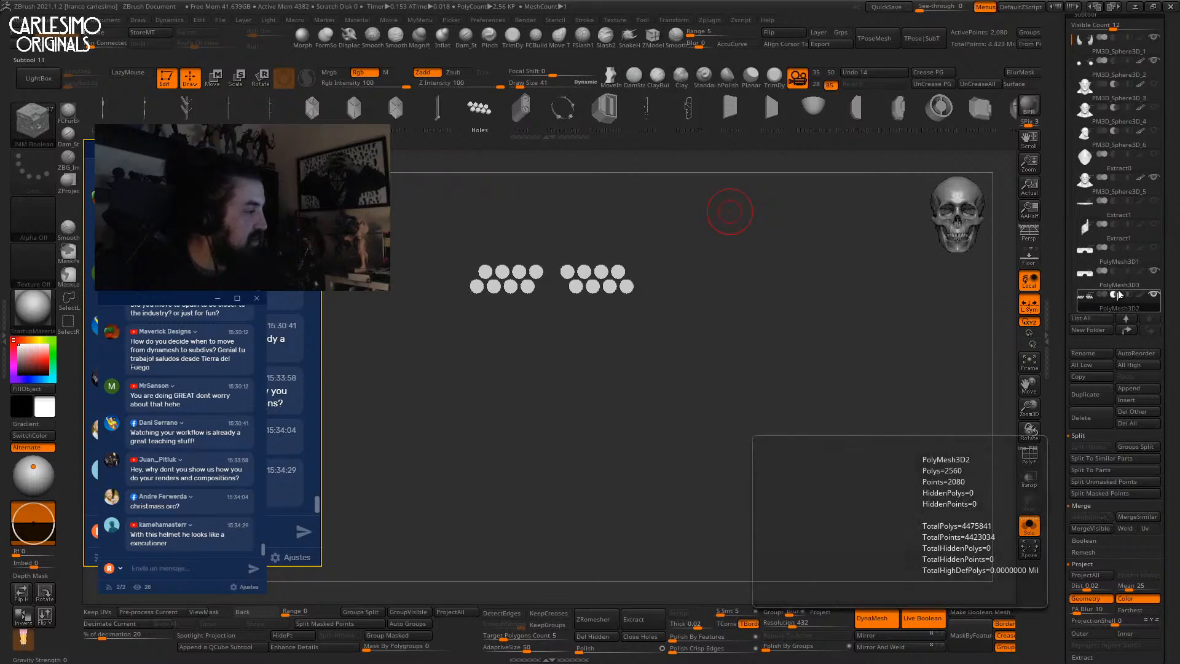
key("shift+s")
Reposition the hole rows higher and inward on the goggle plate.
key("w")
right_click_drag(645, 324, 746, 332)
left_click_drag(615, 215, 615, 229)
right_click_drag(623, 237, 651, 238, "shift")
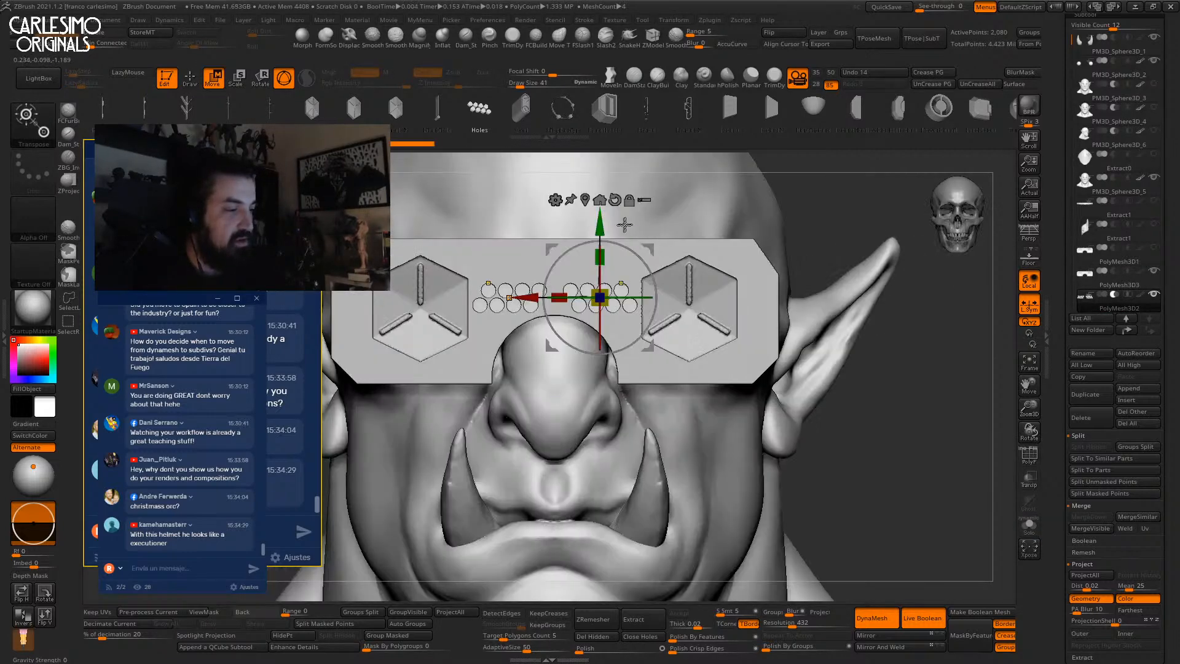
left_click_drag(599, 226, 599, 197)
left_click_drag(527, 268, 520, 268)
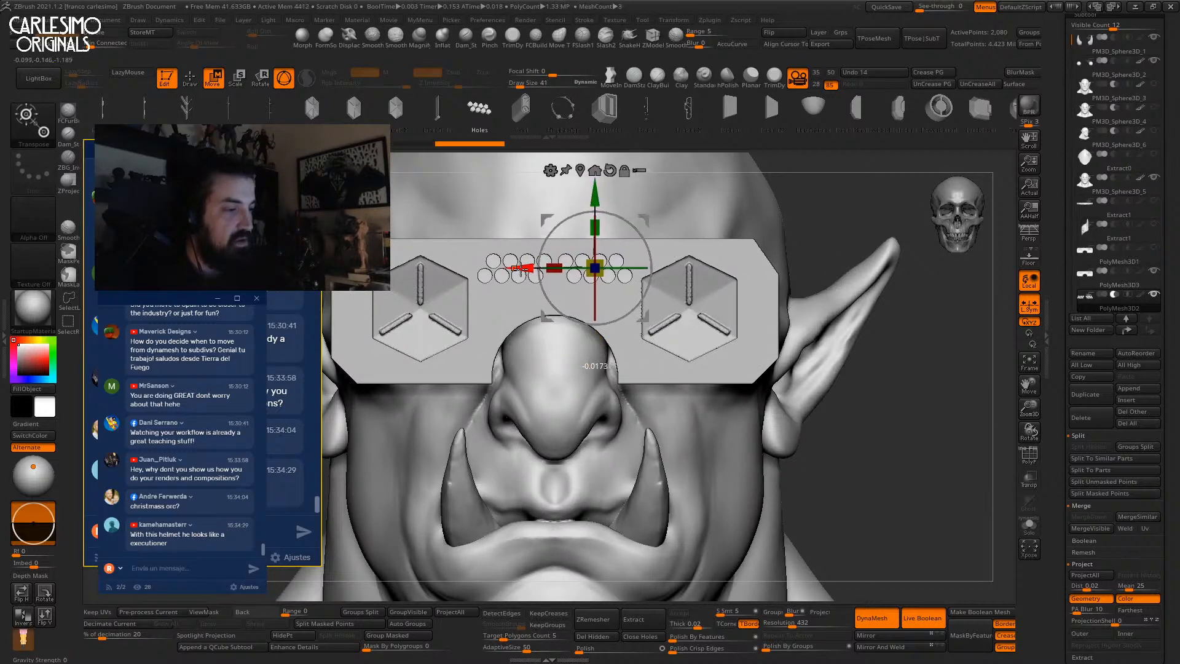
key("q")
key("f")
right_click_drag(729, 209, 726, 291, "alt")
Rotate the hole rows 90° into vertical columns and shift them right and down.
key("w")
left_click_drag(674, 268, 585, 256)
left_click_drag(690, 260, 710, 290)
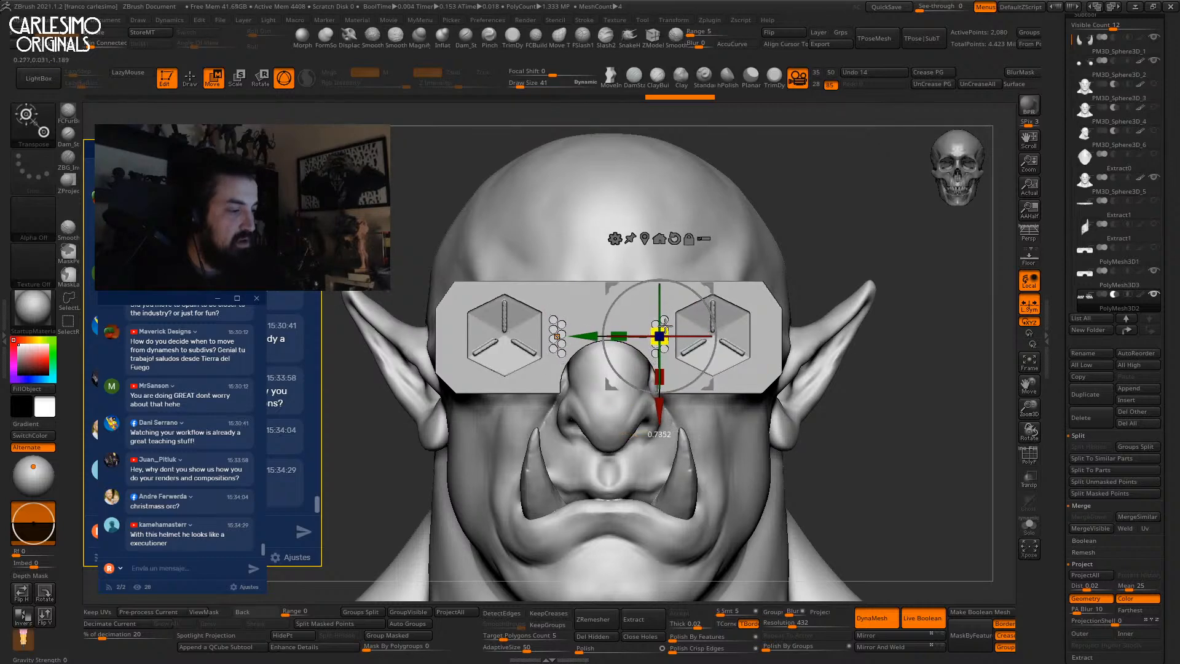
key("q")
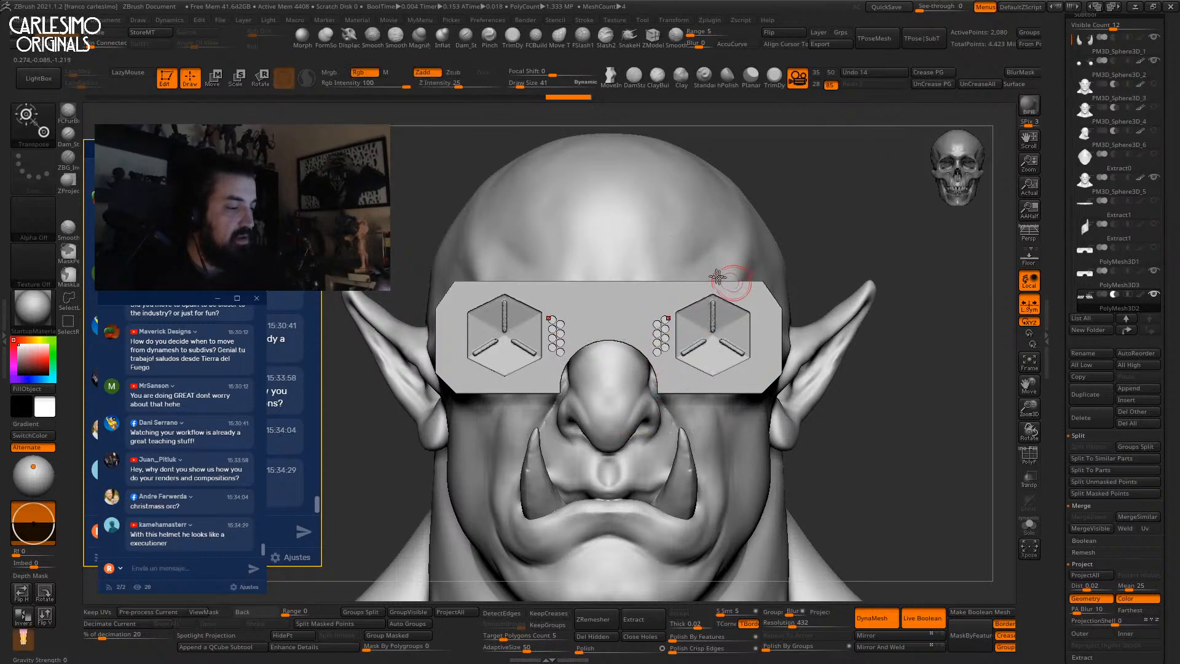
right_click_drag(729, 282, 701, 274, "alt")
Copy the hole columns outward beside each lens, rotate the copies 180°, and start a new folder.
key("w")
left_click_drag(552, 328, 663, 352, "ctrl")
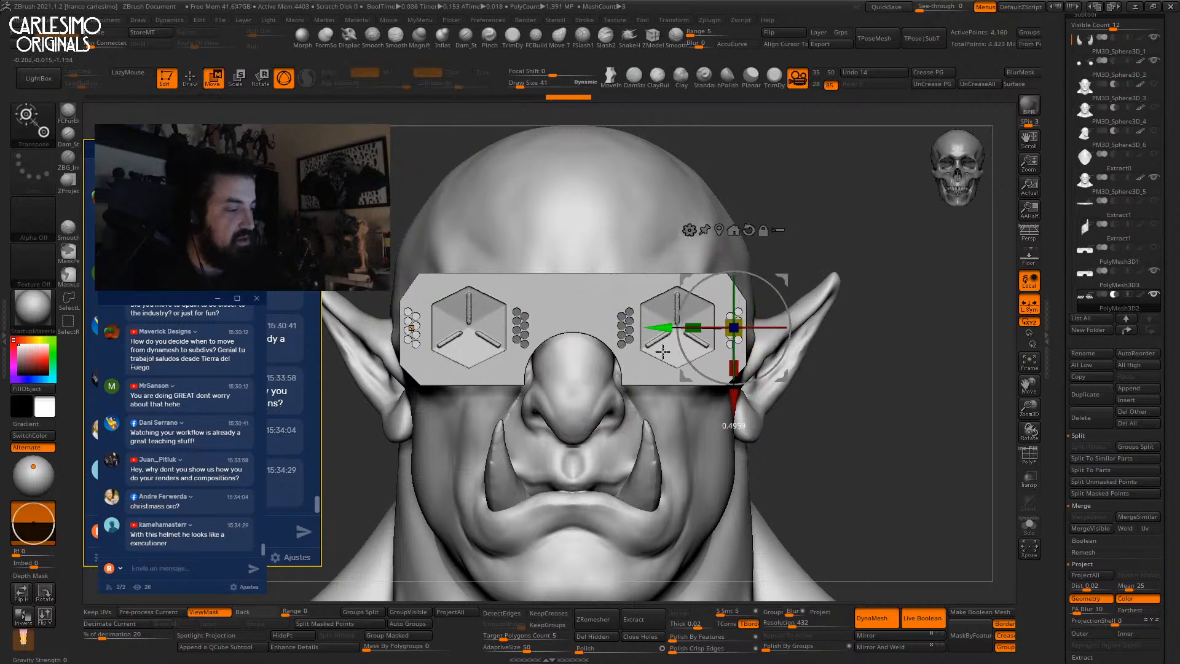
key("q")
key("w")
left_click_drag(769, 288, 700, 360)
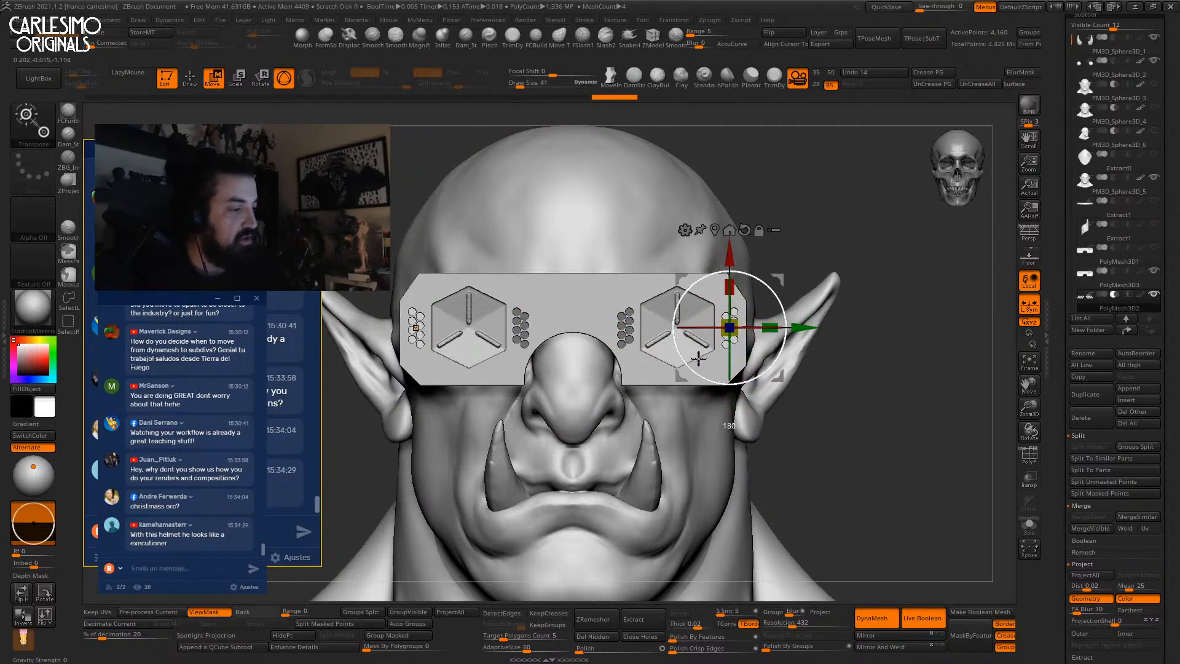
key("ctrl+h")
key("q")
key("f")
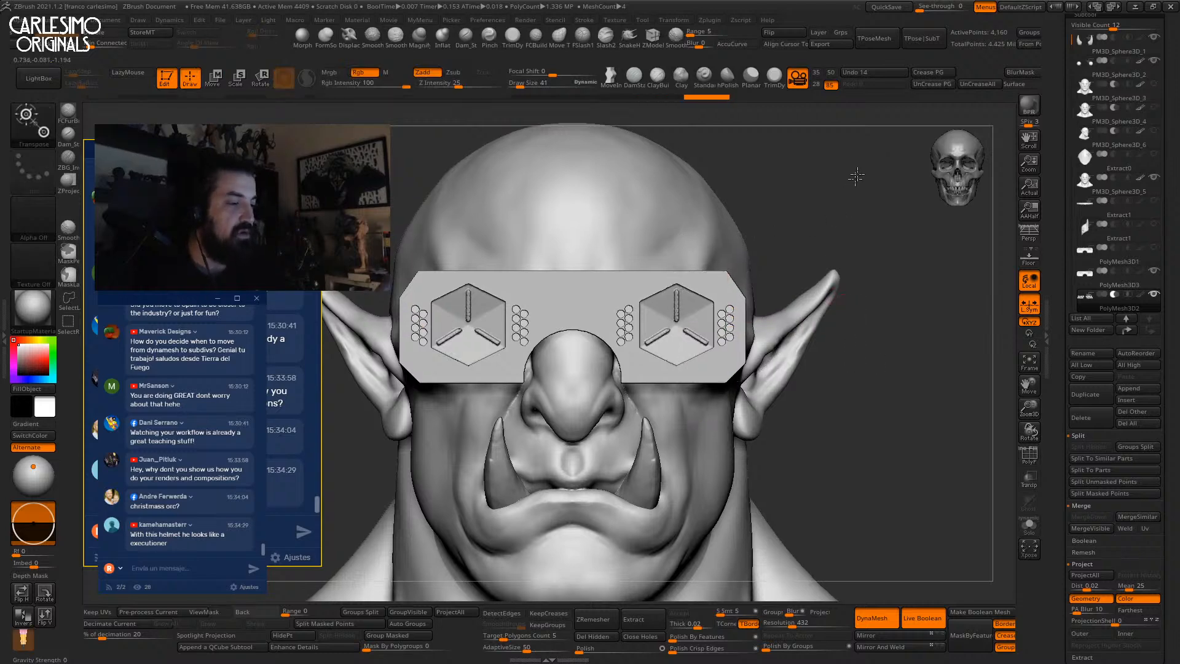
left_click(1109, 269)
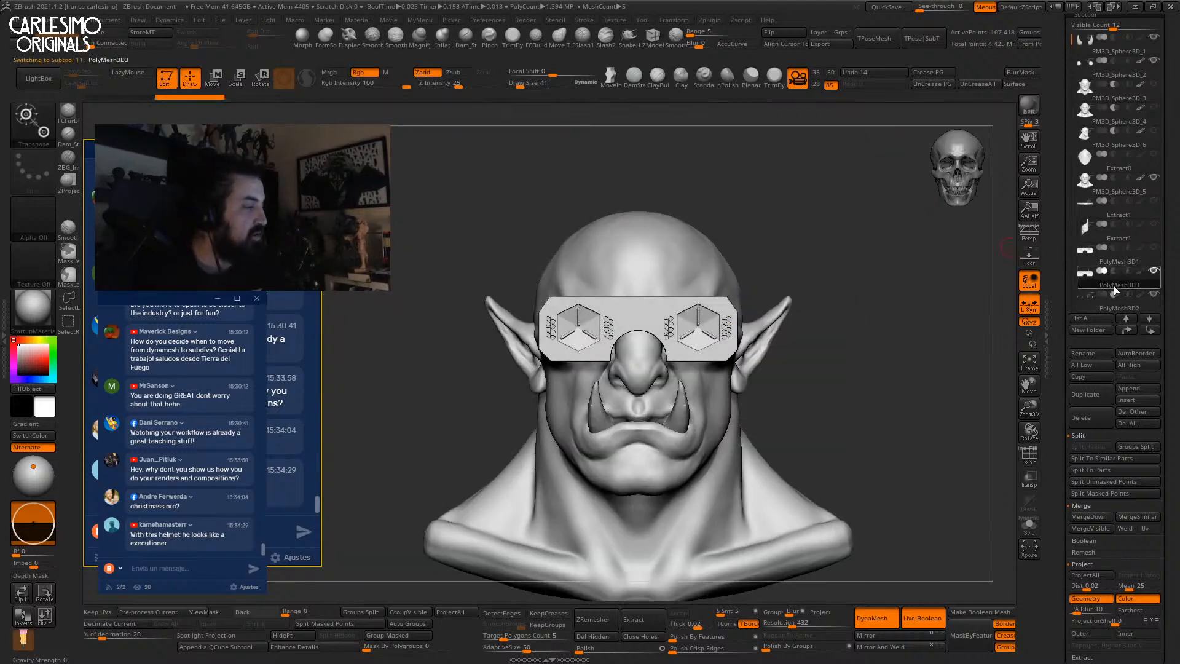
left_click(1094, 330)
Confirm the folder and Boolean it into the combined UMesh_PolyMesh3D3 mesh.
key("Return")
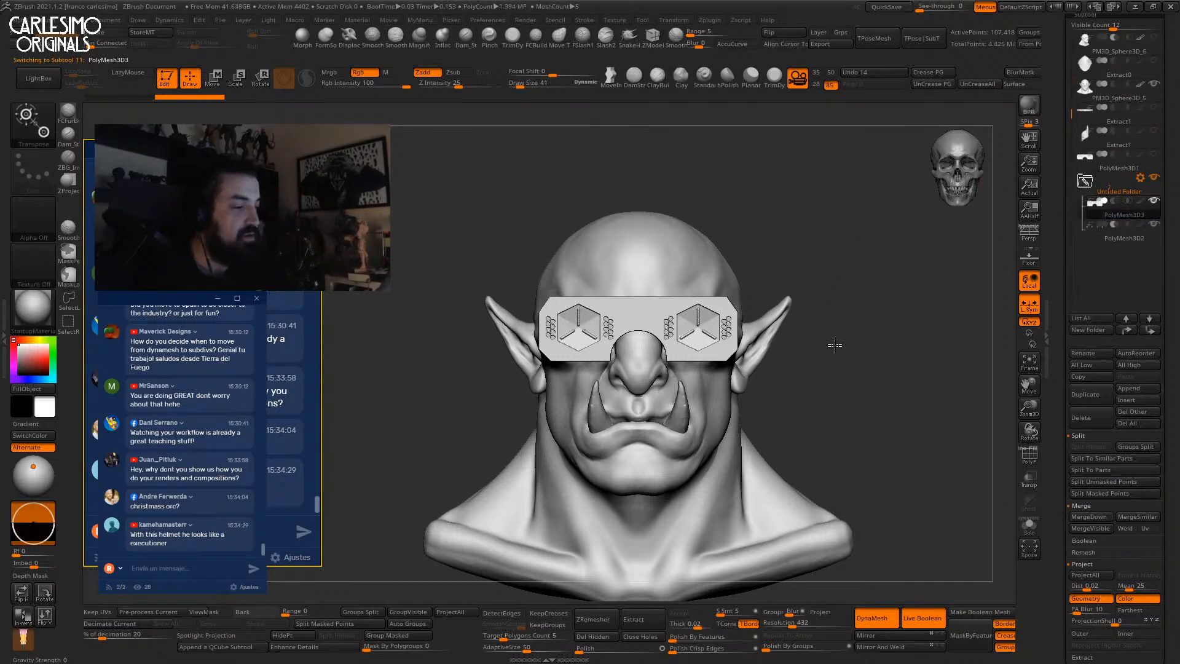
left_click(1140, 177)
left_click(1100, 297)
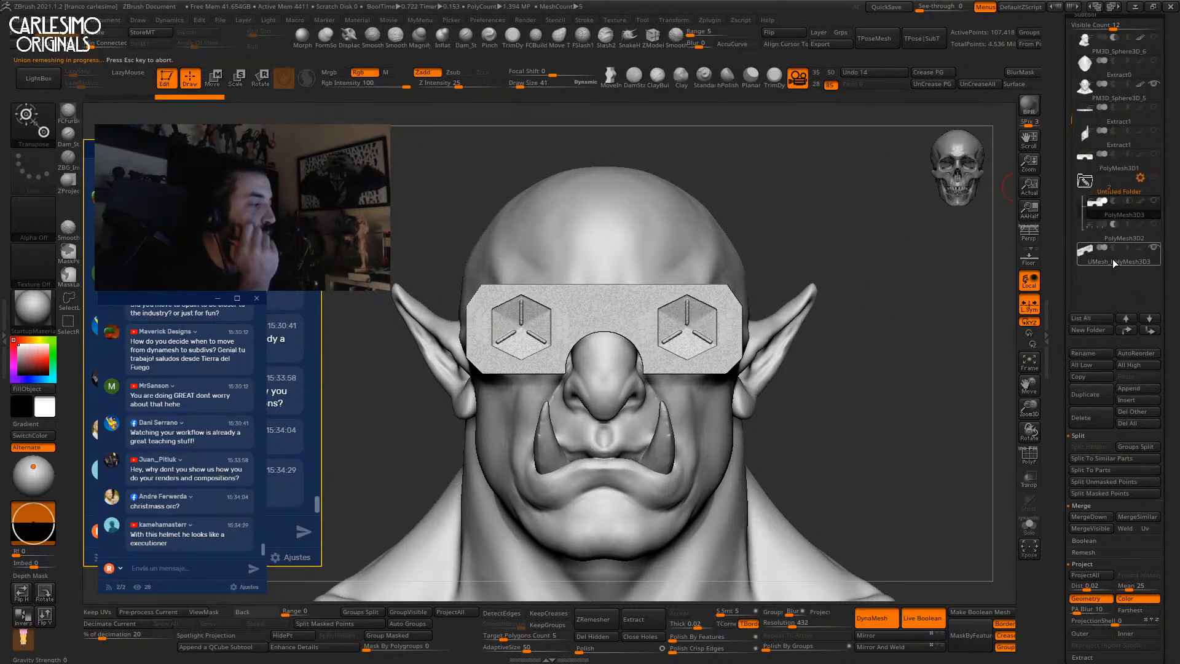
left_click(1113, 262)
Inspect the isolated combined goggles and check their fit on the head.
left_click_drag(919, 257, 856, 261)
key("alt+s")
key("f")
key("shift+f")
key("shift+f")
left_click_drag(858, 313, 848, 289, "shift")
key("w")
left_click_drag(800, 264, 865, 151, "alt")
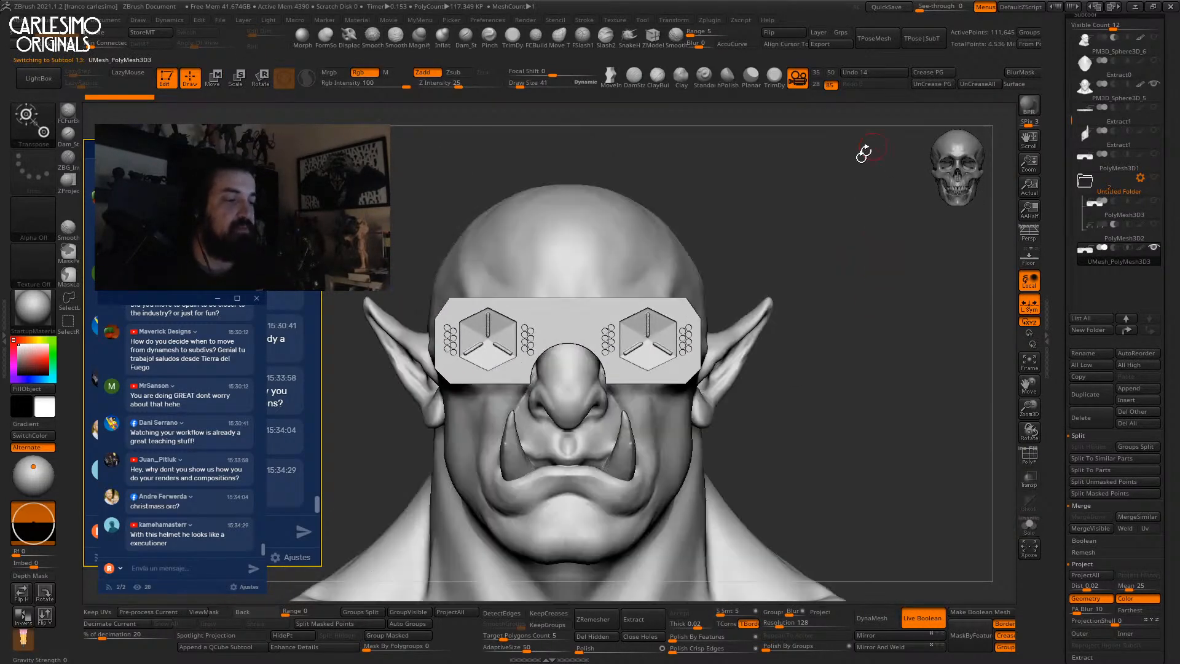
left_click(42, 131)
mouse_move(215, 150)
left_mouse_down()
mouse_move(227, 513)
mouse_move(208, 207)
left_mouse_up()
Draw mirrored IMM Boolean CylinderCutIn inserts on the goggle plate.
left_click(190, 325)
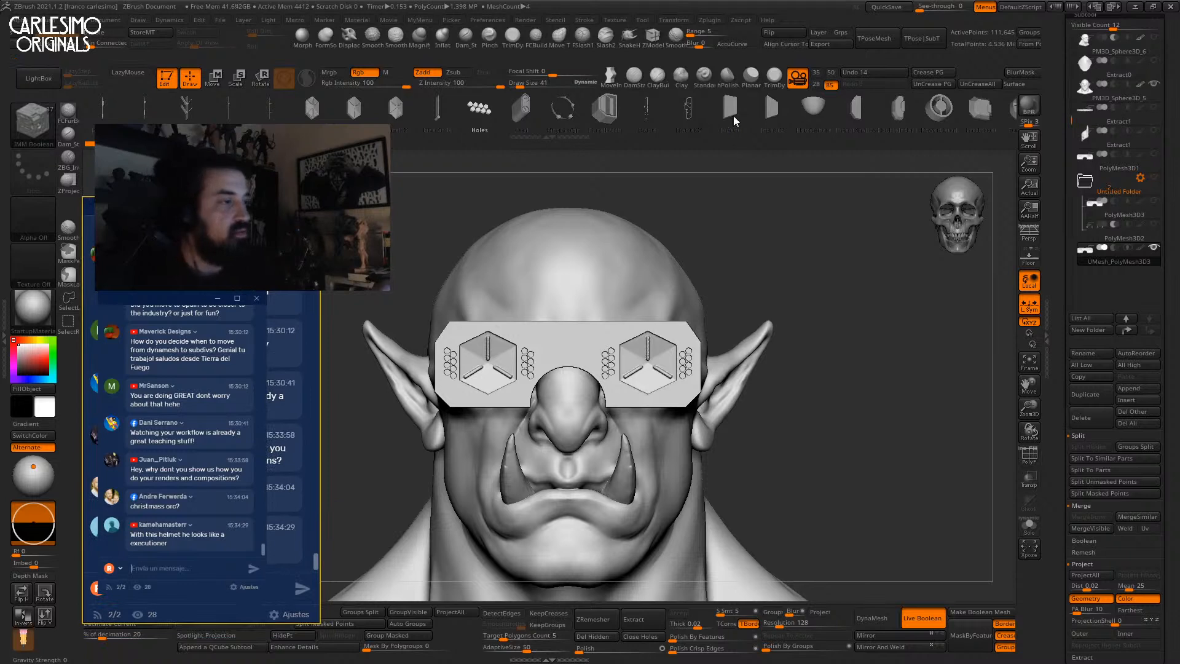
left_click_drag(674, 127, 633, 132)
left_click_drag(884, 120, 647, 132)
left_click(683, 119)
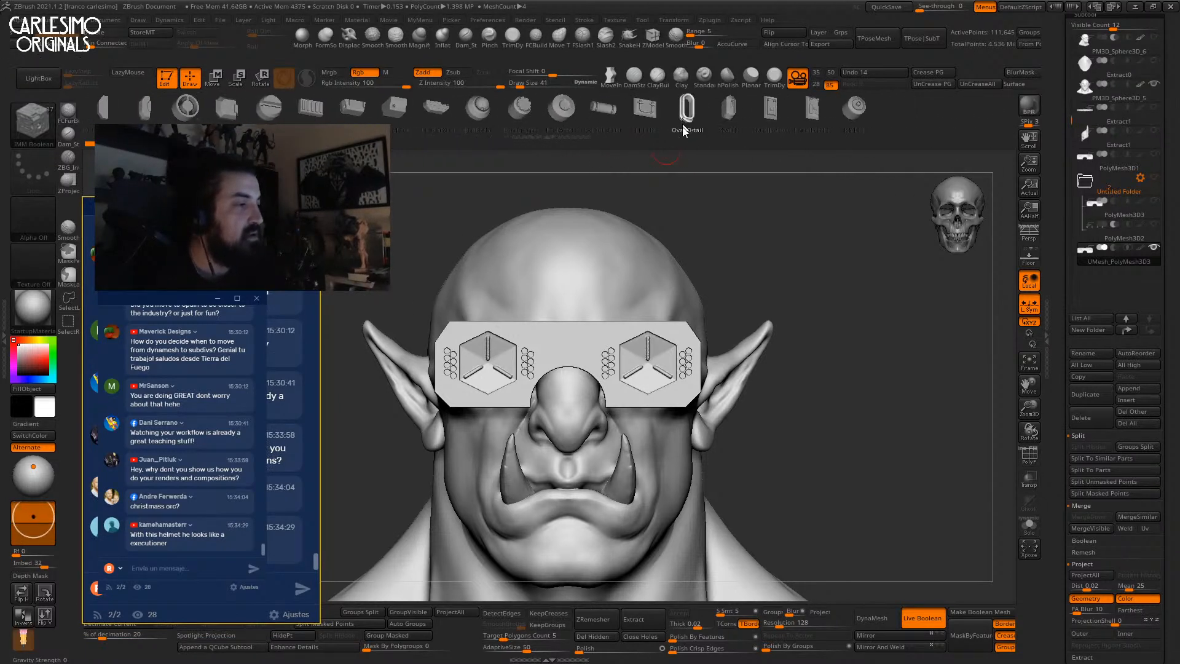
left_click_drag(636, 118, 723, 119)
left_click(703, 117)
right_click_drag(582, 319, 584, 337, "ctrl")
left_click_drag(592, 327, 593, 374)
Split the cylinders into a Subtract subtool and stretch them along the plate.
key("w")
left_click_drag(645, 275, 695, 262)
left_click(417, 613)
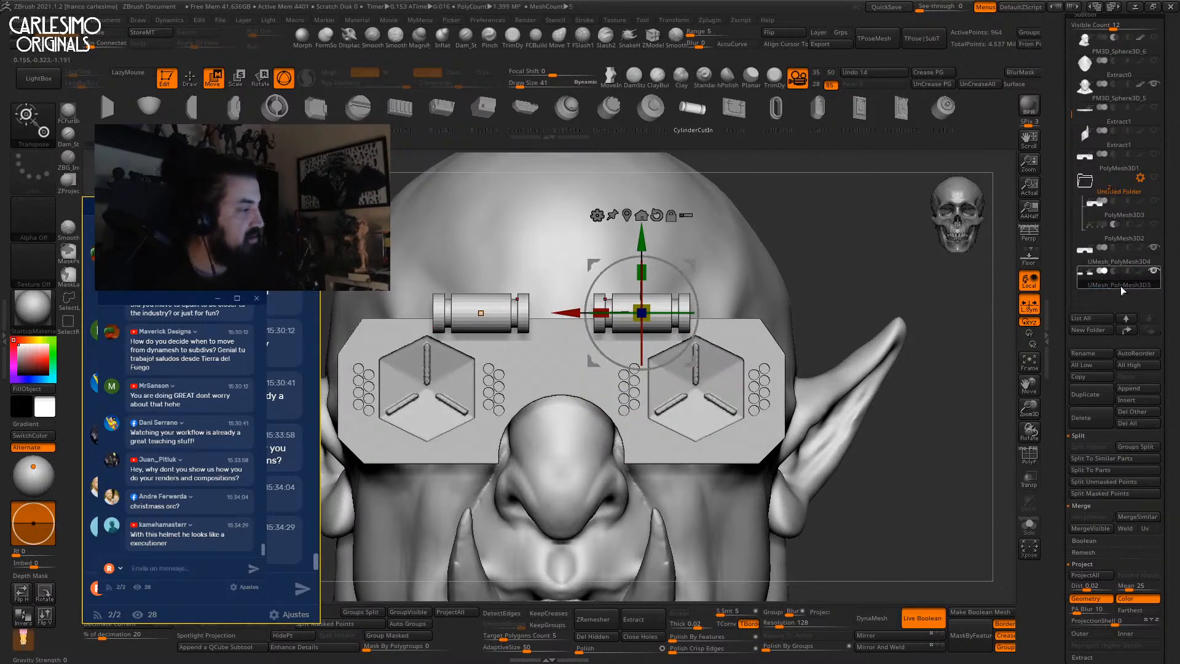
left_click(1114, 271)
right_click_drag(573, 325, 606, 368)
left_click_drag(597, 343, 523, 405)
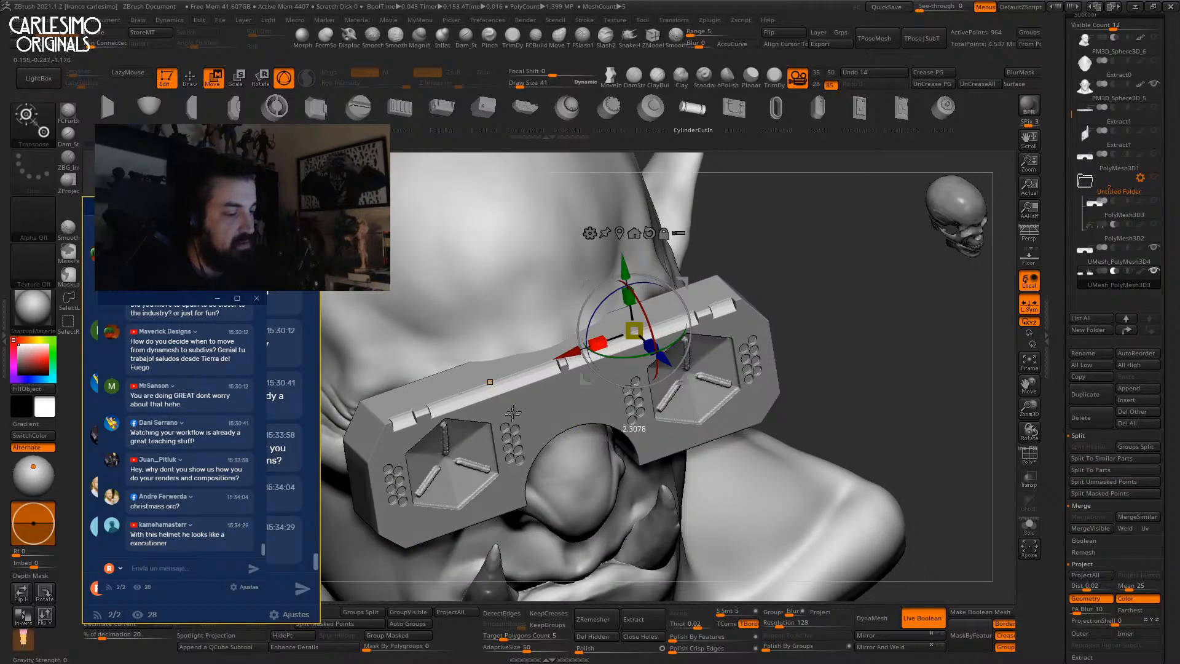
left_click_drag(564, 356, 583, 351)
Lower the cut-in cylinders onto the plate's top edge and nudge them into place.
right_click_drag(769, 277, 744, 267)
right_click_drag(693, 324, 682, 266, "alt")
left_click_drag(658, 219, 664, 373)
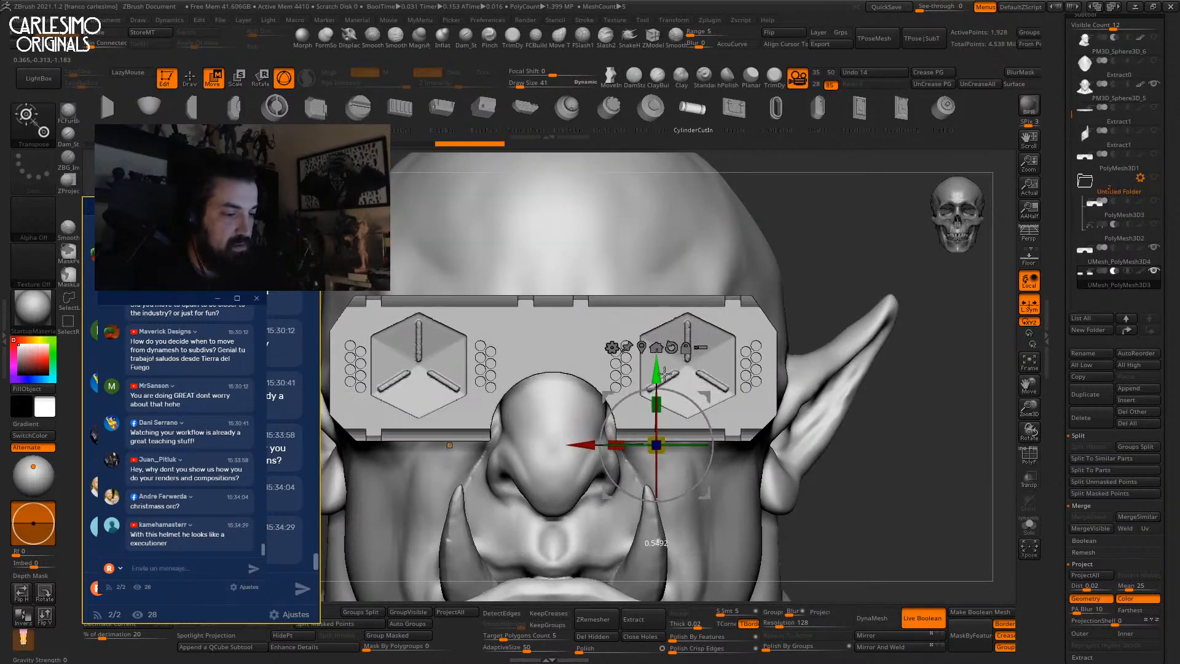
right_click_drag(700, 326, 686, 266, "alt")
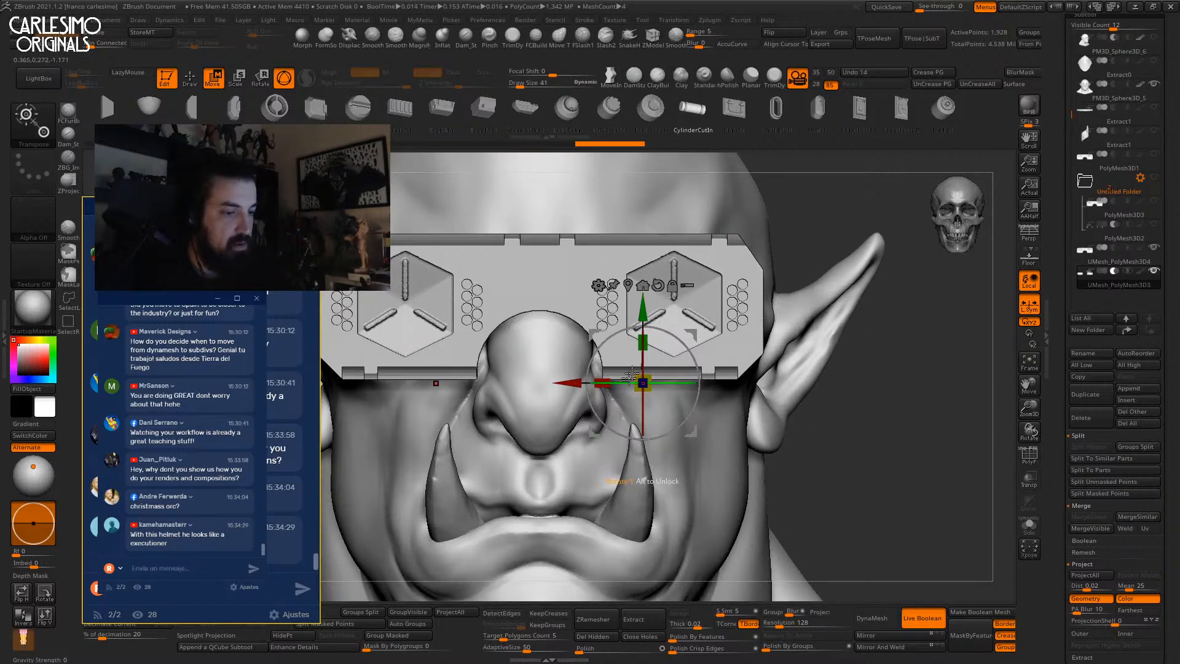
right_click_drag(726, 175, 669, 352, "ctrl")
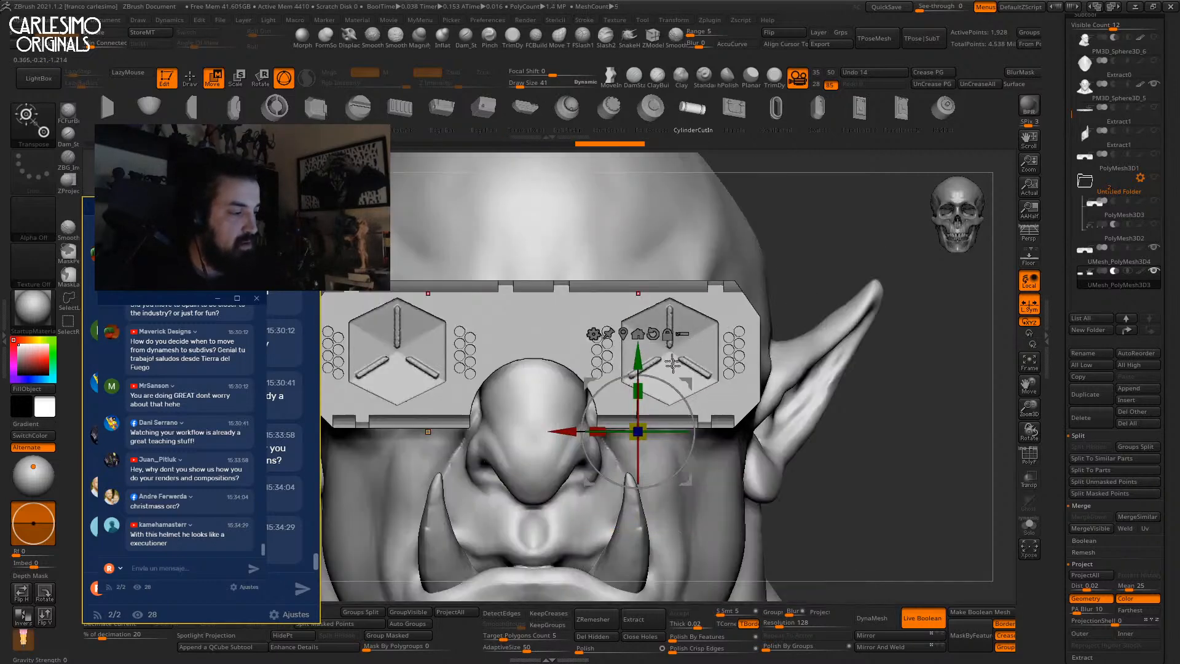
left_click_drag(638, 358, 638, 352)
left_click_drag(594, 428, 579, 421)
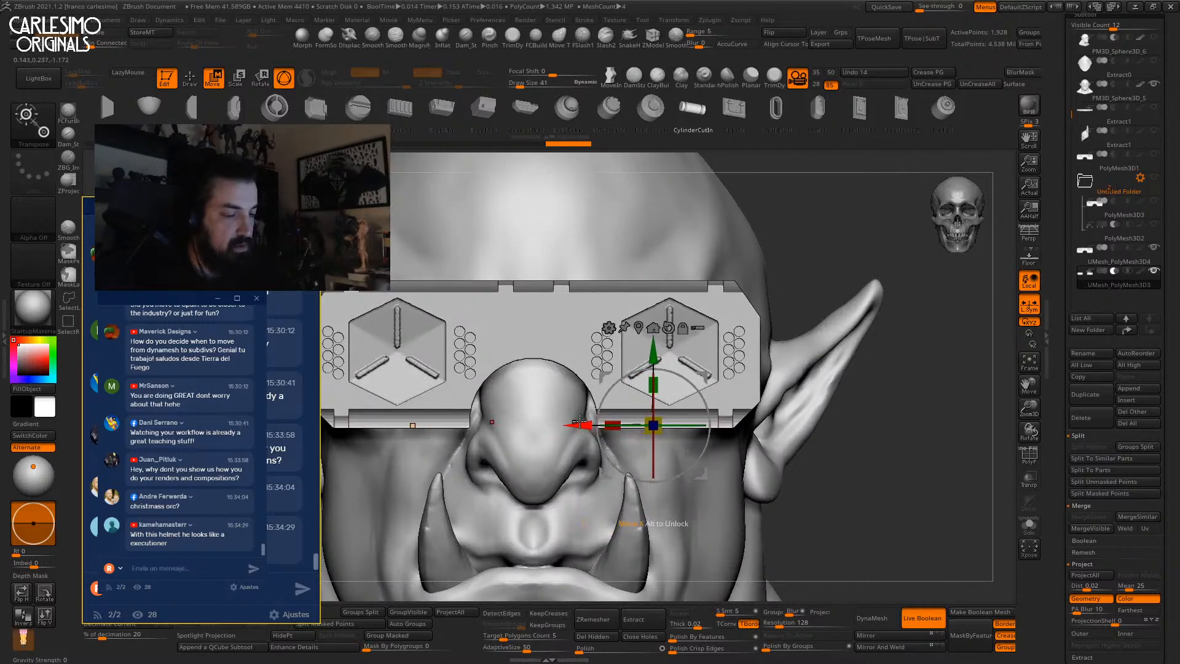
mouse_move(831, 156)
right_mouse_down("ctrl")
mouse_move(848, 256)
mouse_move(824, 295)
mouse_move(808, 234)
mouse_move(815, 295)
mouse_move(842, 190)
mouse_move(880, 302)
right_mouse_up("ctrl")
Inspect the cylinders isolated with wireframe, then exit the transform gizmo.
key("shift+f")
key("alt+s")
key("shift+f")
key("alt+s")
key("q")
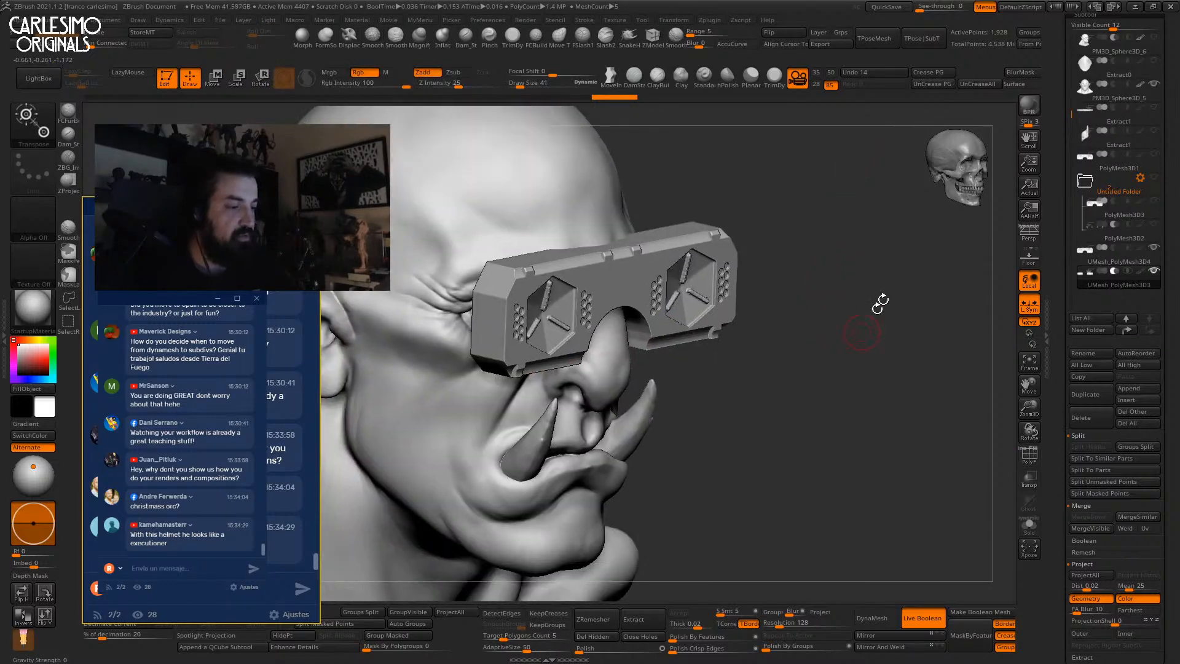
Put the cylinders subtool into a new folder.
left_click(1122, 266)
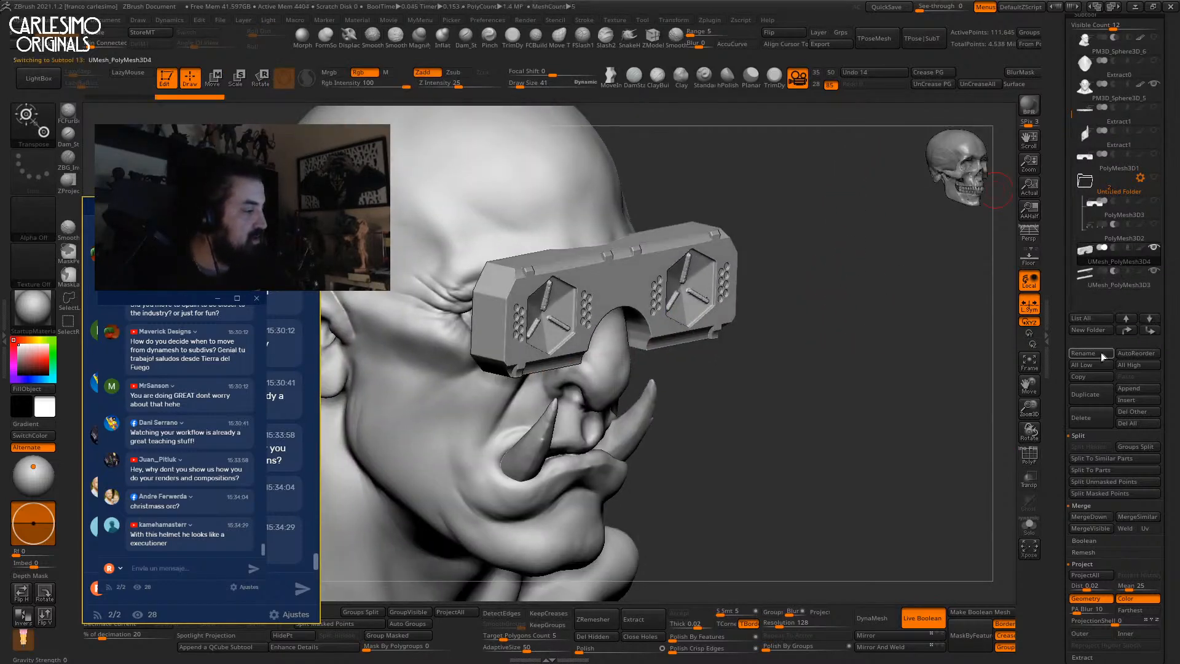
left_click(1101, 331)
key("Return")
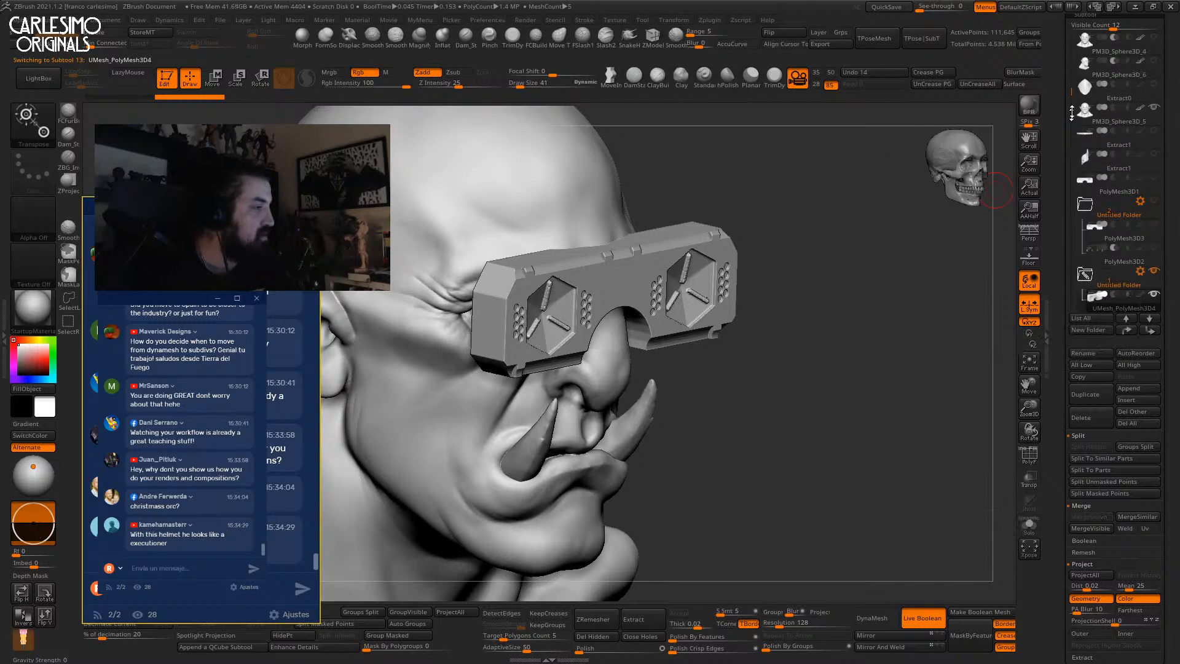
Combine the second folder into one boolean mesh and select the result.
left_click_drag(1113, 26, 1127, 27)
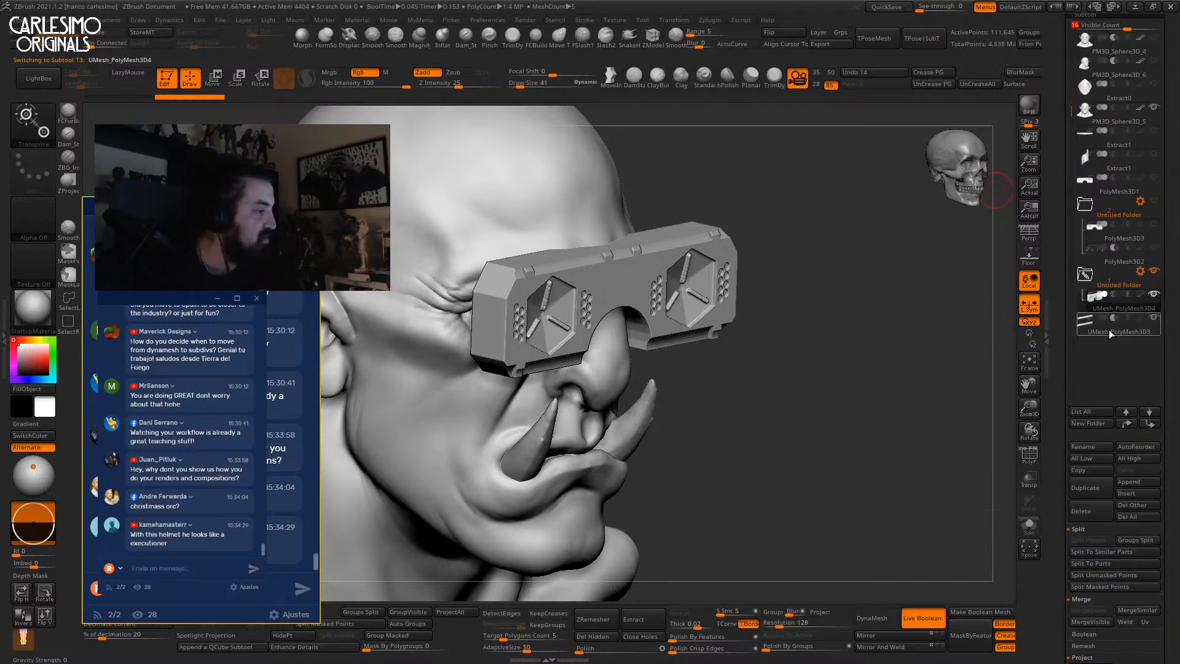
left_click(1140, 271)
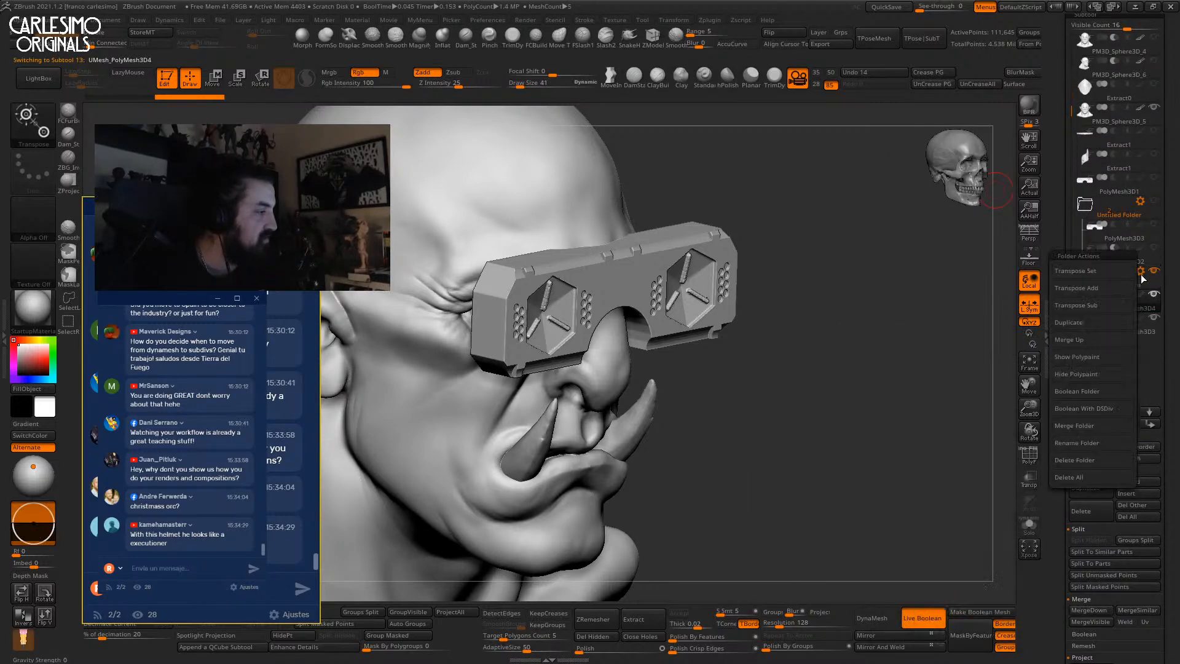
left_click(1091, 390)
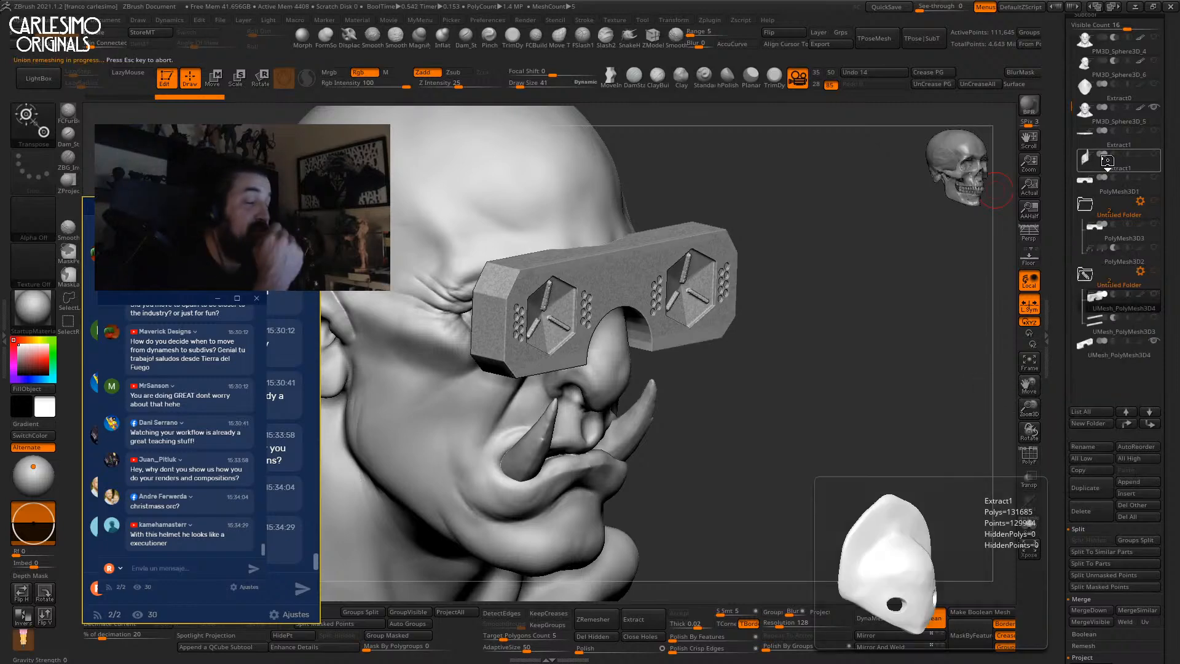
left_click(1115, 355)
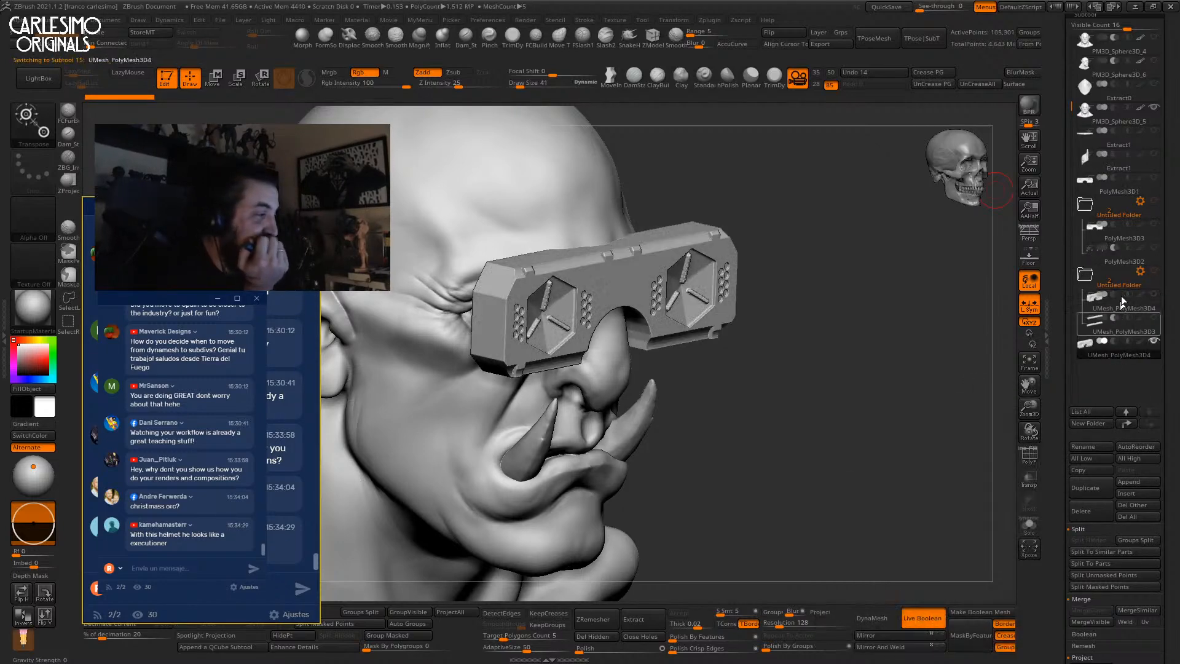
Delete the second folder's contents, then the remaining folder with all its subtools.
left_click(1140, 271)
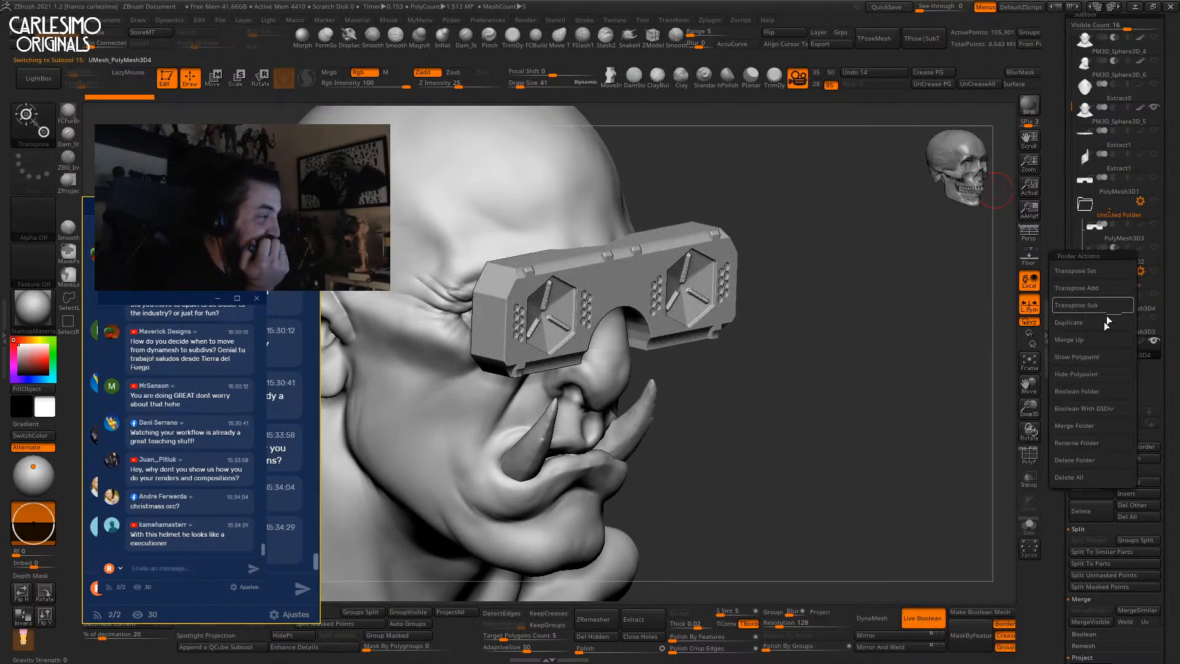
left_click(1082, 478)
left_click(975, 500)
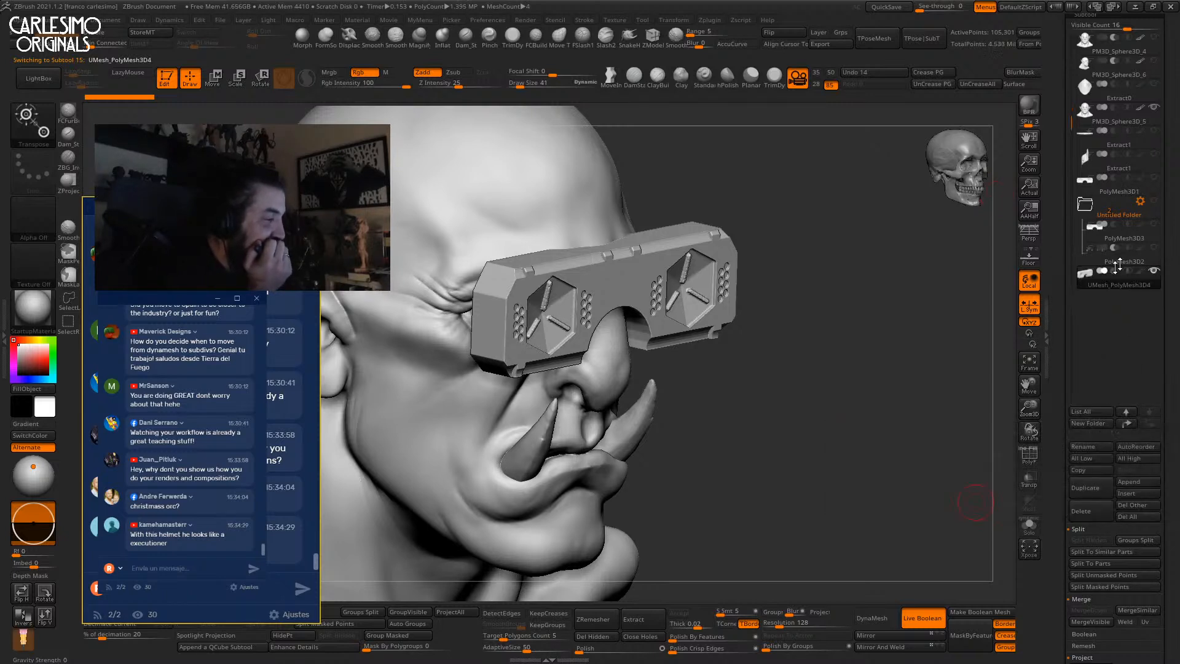
left_click(1140, 202)
left_click(1083, 408)
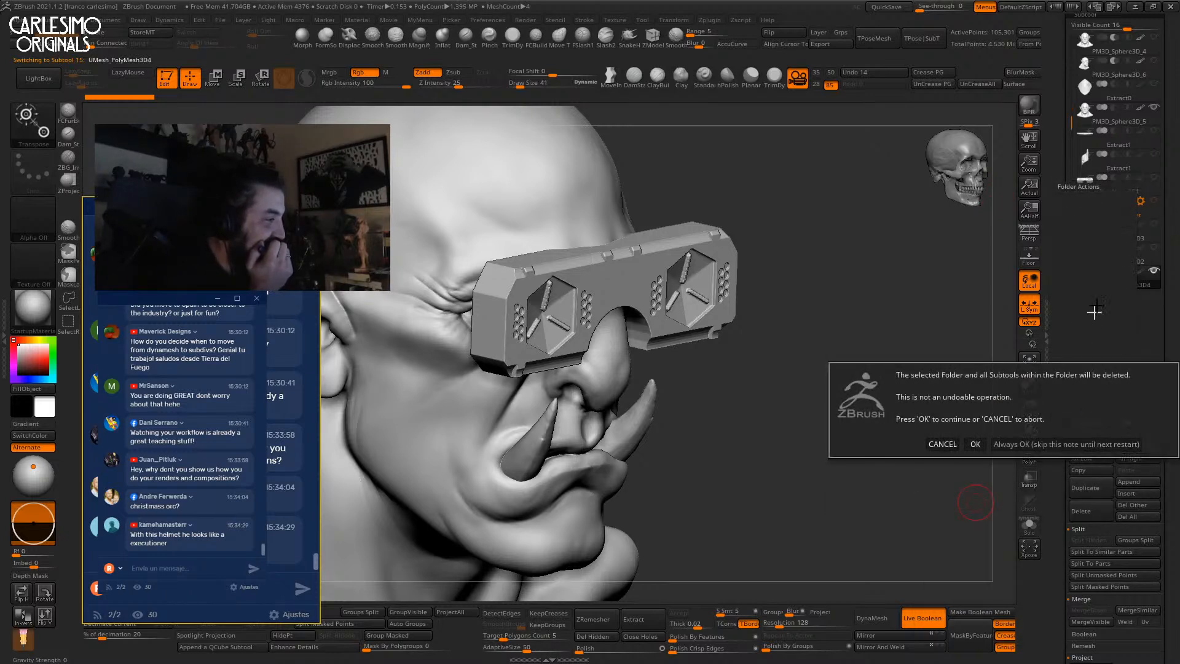
left_click(975, 441)
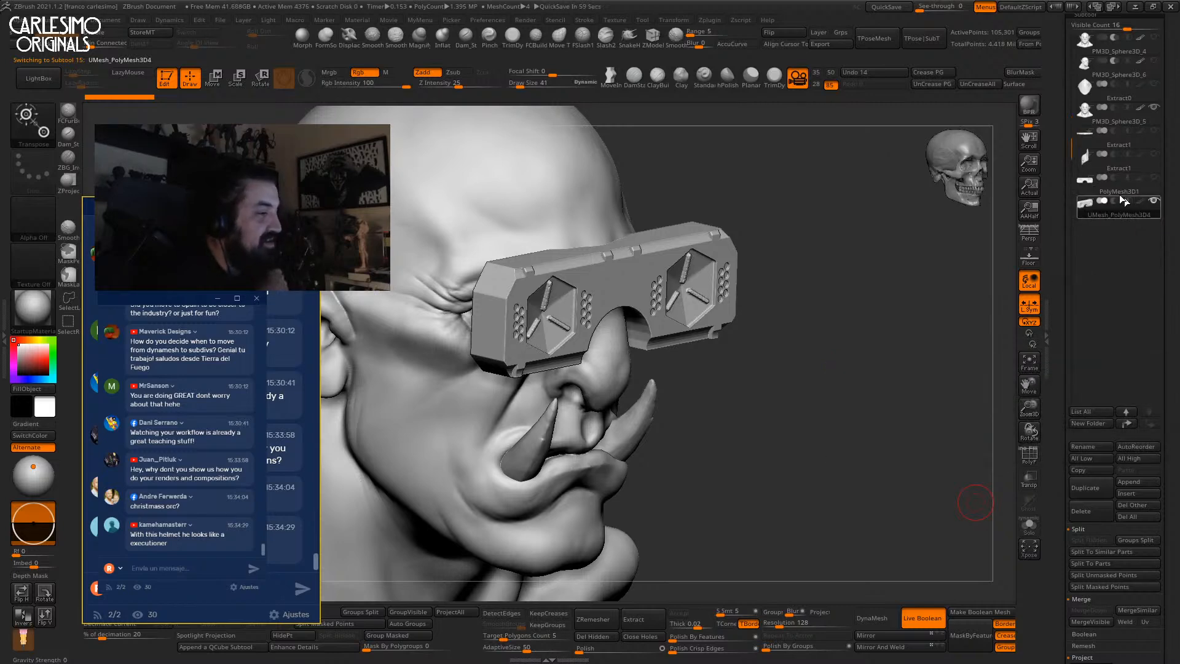
Isolate the goggles and show their polygroups with wireframe.
left_click_drag(832, 301, 705, 389)
key("shift+s")
key("shift+f")
DynaMesh the goggles at resolution 472 into one solid mesh and turn off Live Boolean.
key("w")
key("shift+f")
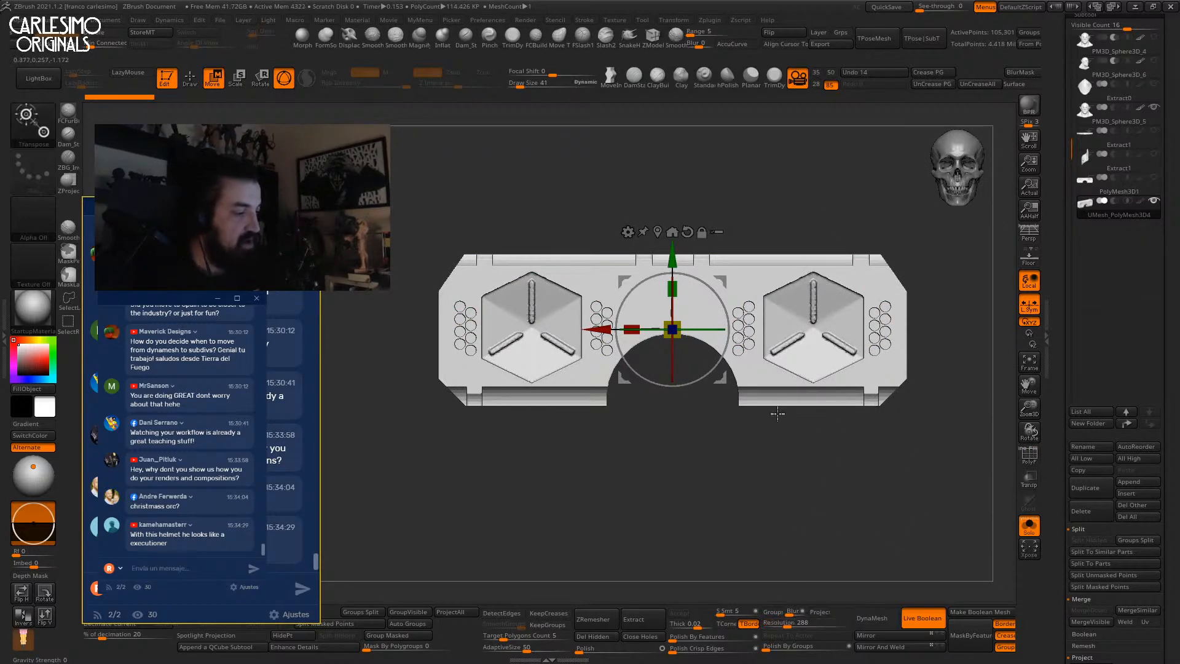
left_click_drag(780, 375, 780, 442, "alt")
key("shift+f")
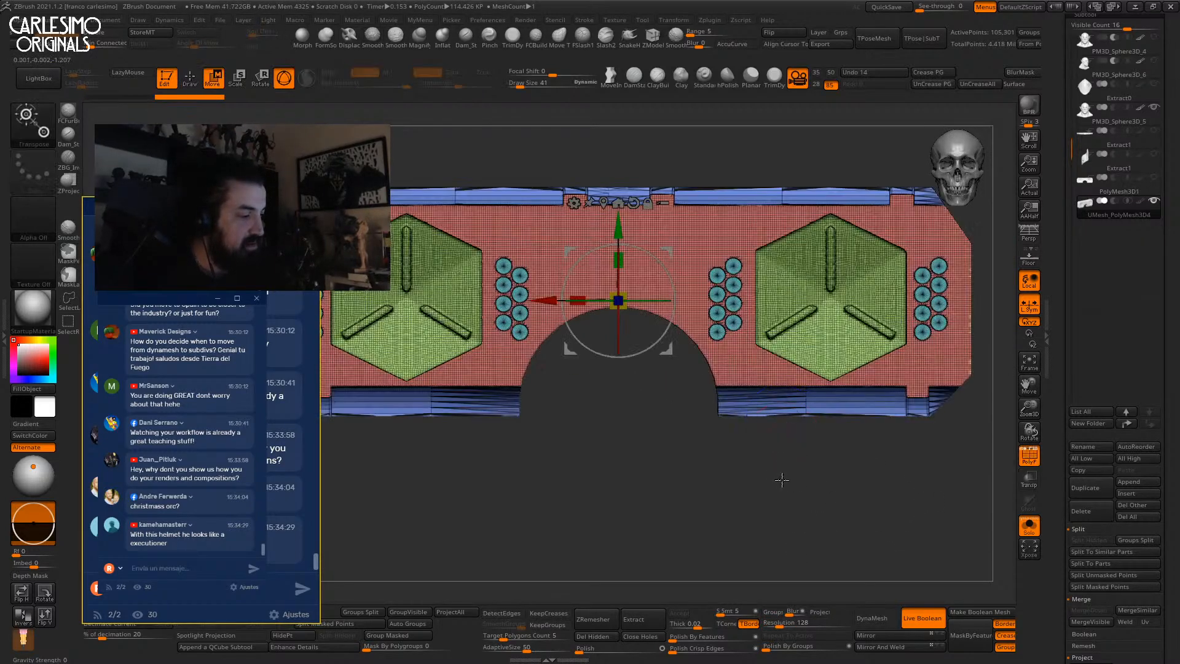
left_click_drag(777, 626, 782, 625)
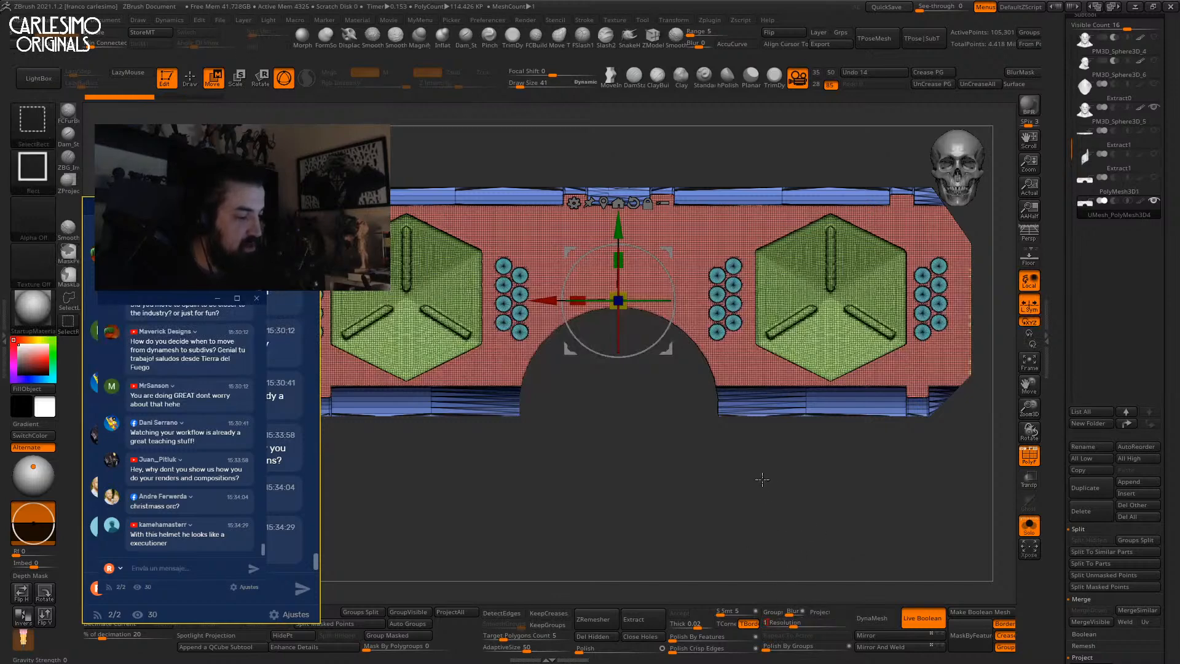
key("q")
key("b")
key("m")
key("v")
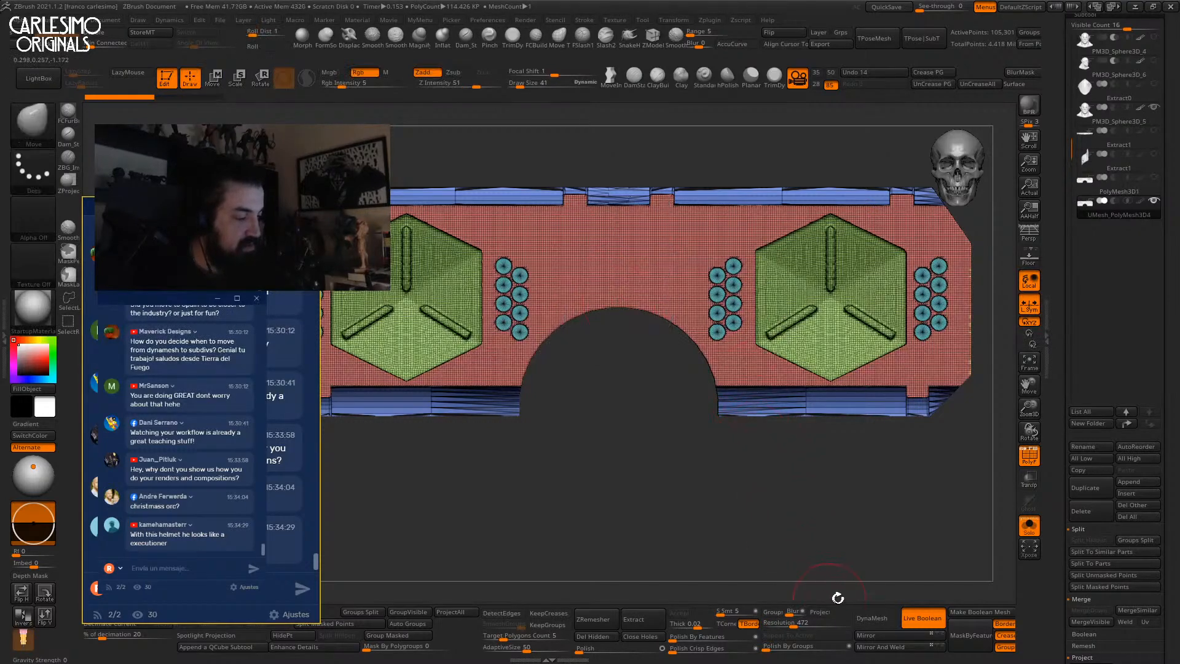
left_click(873, 620)
left_click(919, 617)
key("shift+f")
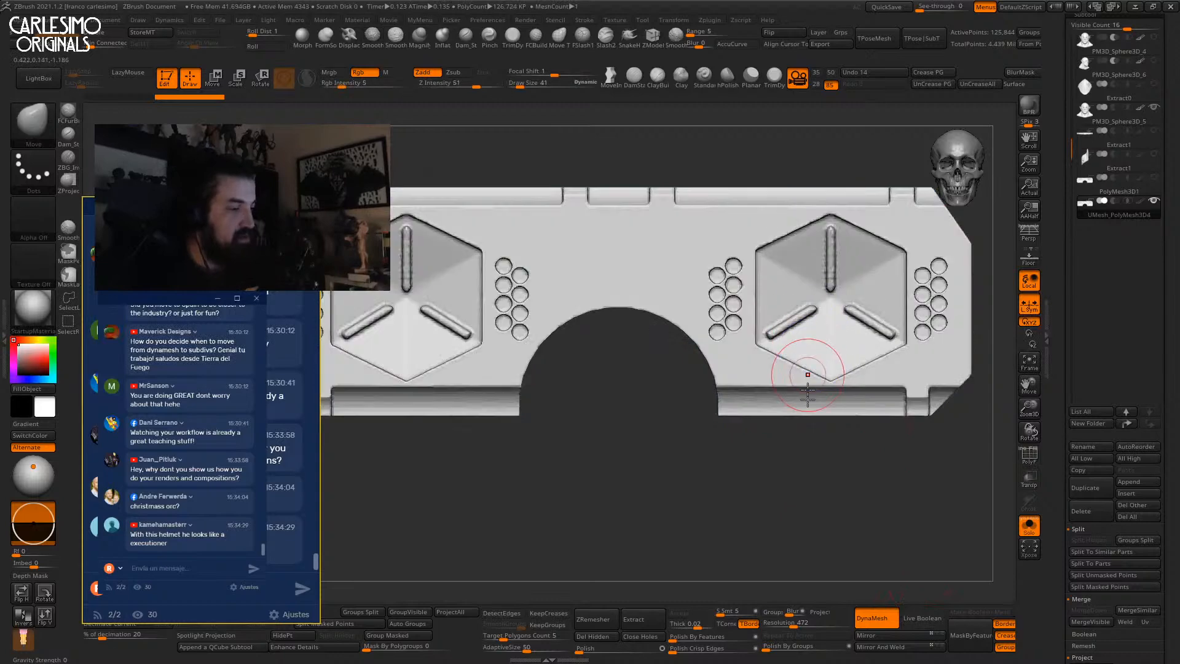
Bring back the orc head, then push the goggles back, shrink them and lower them toward the eyes.
key("alt+s")
key("f")
left_click_drag(811, 292, 762, 280)
key("w")
left_click_drag(762, 209, 766, 283, "shift")
left_click_drag(611, 343, 712, 343, "alt")
left_click_drag(787, 342, 773, 355)
left_click_drag(787, 269, 787, 287)
From side and front views, move the two goggle halves closer together and tilt them.
left_click_drag(940, 194, 861, 307)
left_click_drag(926, 326, 765, 319, "alt")
left_click_drag(829, 339, 618, 355, "alt")
mouse_move(474, 366)
left_mouse_down("shift")
mouse_move(643, 343)
mouse_move(576, 339)
left_mouse_up("shift")
mouse_move(670, 384)
right_mouse_down("ctrl")
mouse_move(684, 359)
mouse_move(692, 408)
right_mouse_up("ctrl")
key("q")
key("w")
mouse_move(676, 326)
left_mouse_down()
mouse_move(683, 347)
mouse_move(674, 332)
left_mouse_up()
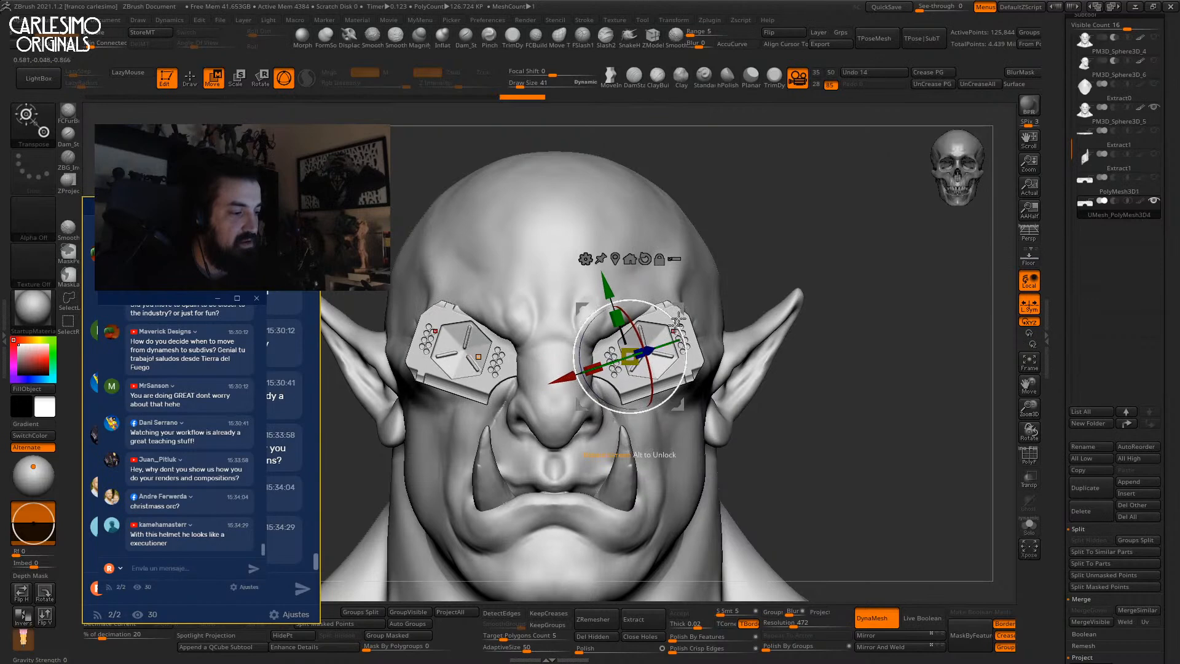
Fine-tune the goggles' rotation to about -22, checking from top and front views.
left_click(1029, 526)
right_click_drag(732, 387, 697, 462)
left_click_drag(630, 381, 630, 408, "alt")
right_click_drag(676, 421, 680, 356, "shift")
left_click_drag(655, 327, 674, 312)
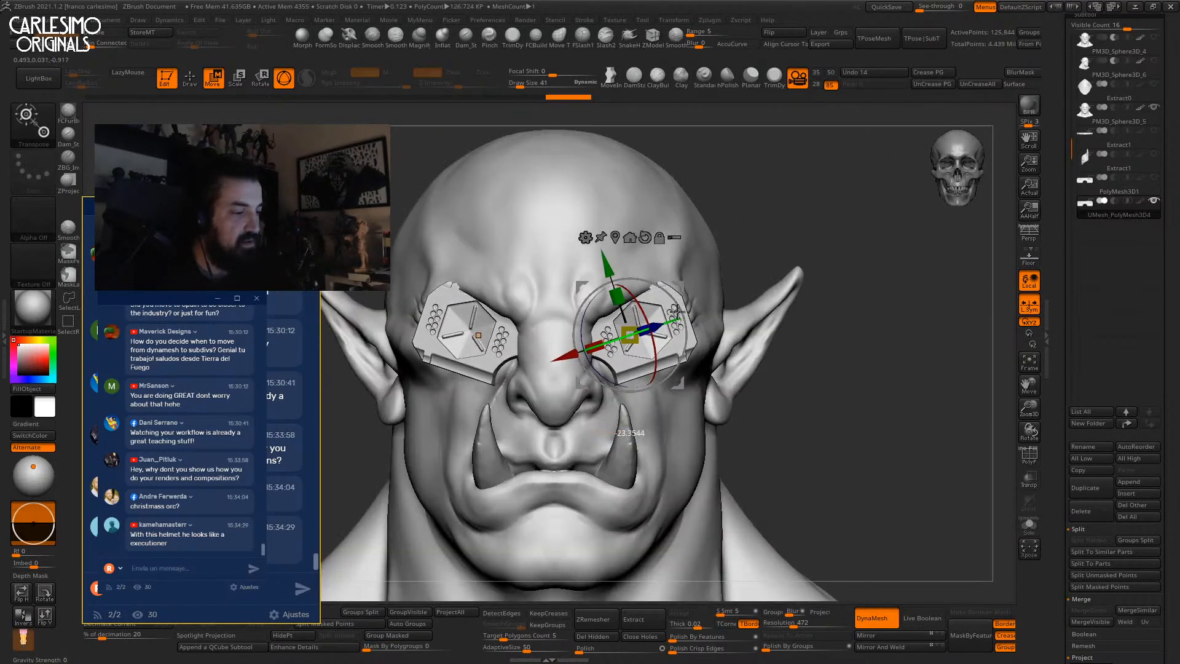
right_click_drag(676, 320, 725, 216)
right_click_drag(805, 279, 787, 319)
Hide the goggles and make the orc head the active subtool.
key("q")
right_click_drag(890, 319, 909, 269, "alt")
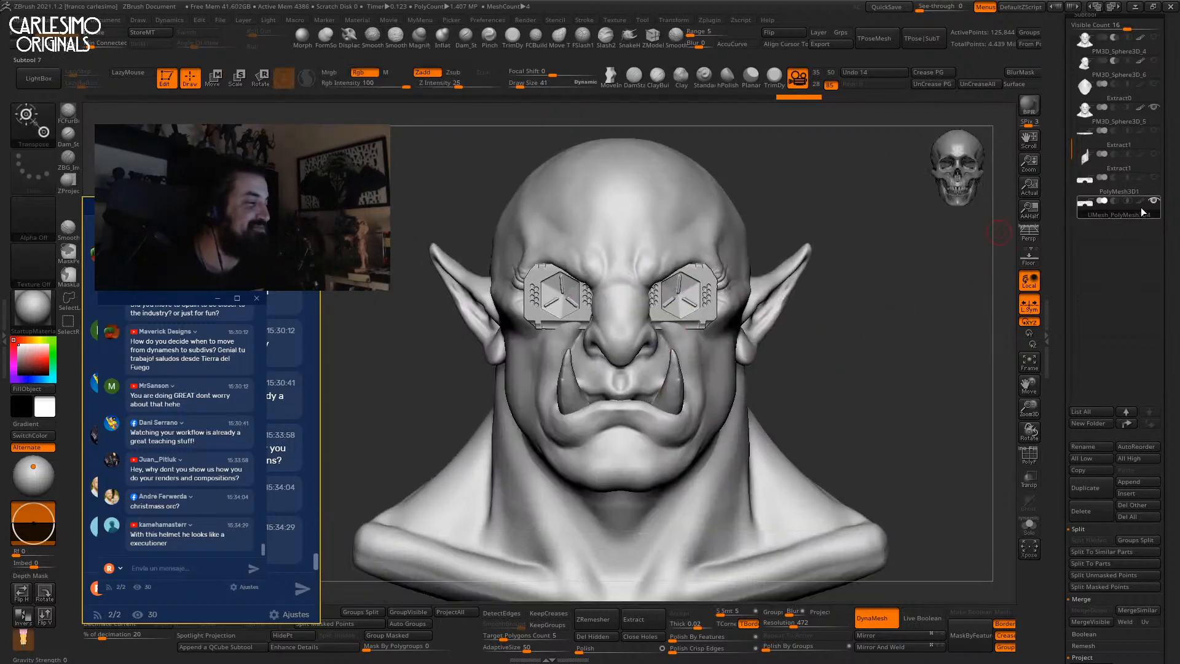
left_click(1119, 116)
right_click_drag(712, 331, 759, 274, "ctrl")
right_click_drag(771, 281, 751, 298, "alt")
Turn on perspective and DynaMesh the head at a higher resolution of 744.
key("p")
right_click_drag(826, 282, 778, 321)
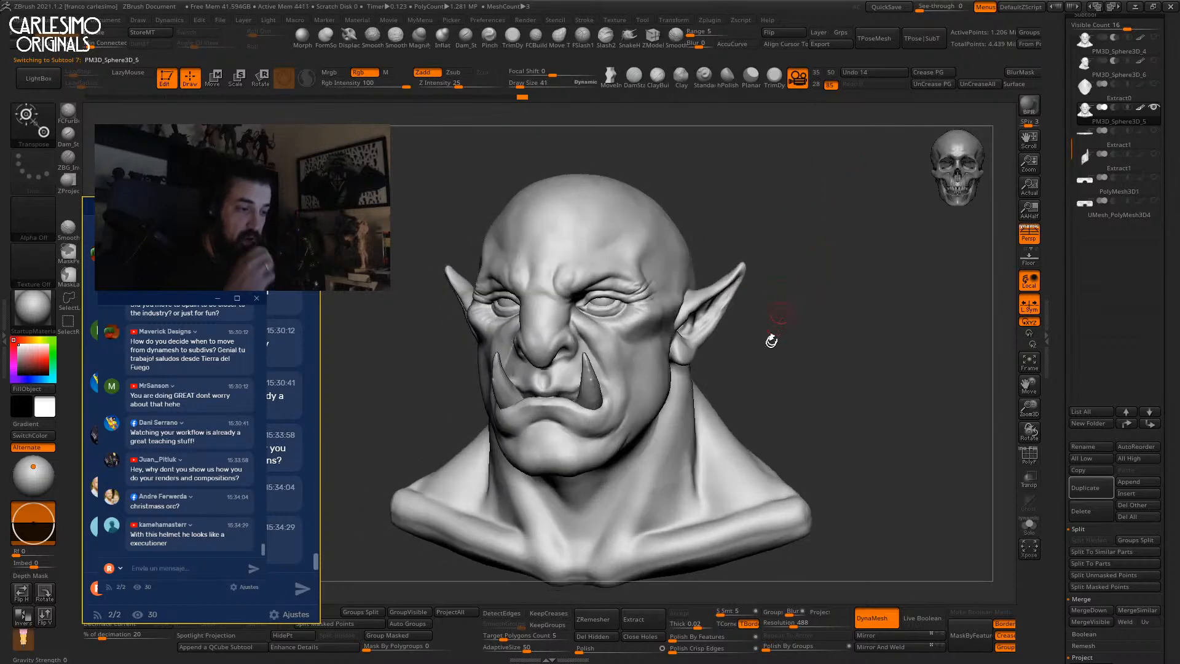
left_click_drag(288, 294, 293, 276)
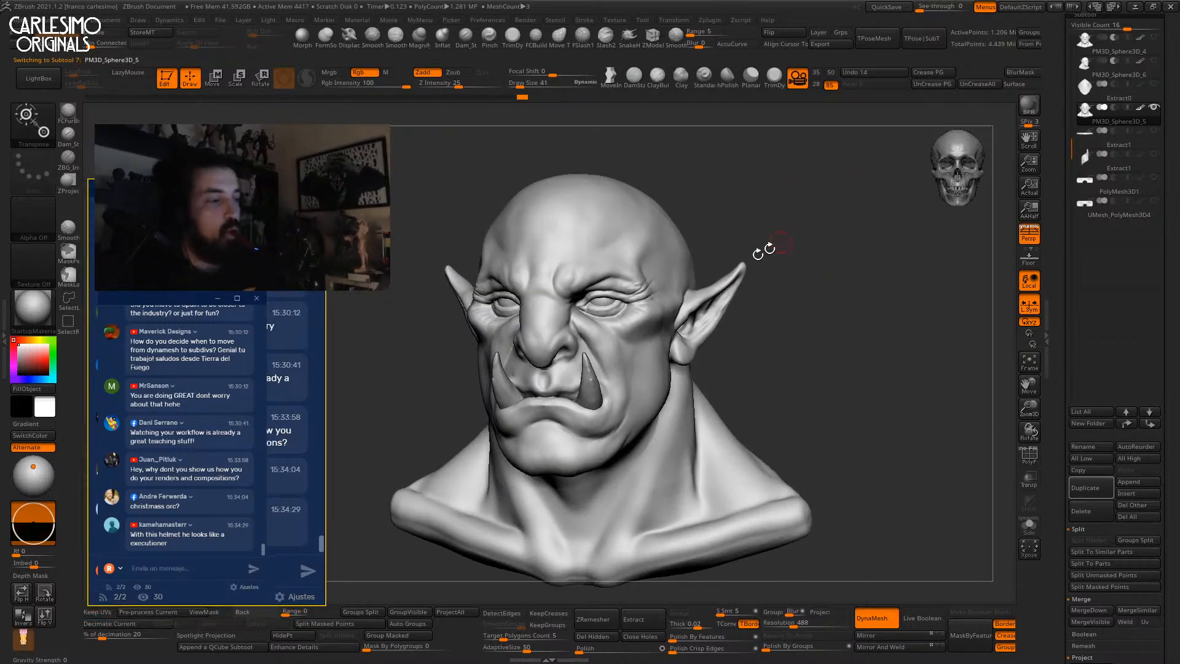
left_click_drag(1059, 276, 1058, 274)
right_click_drag(652, 375, 649, 337, "alt")
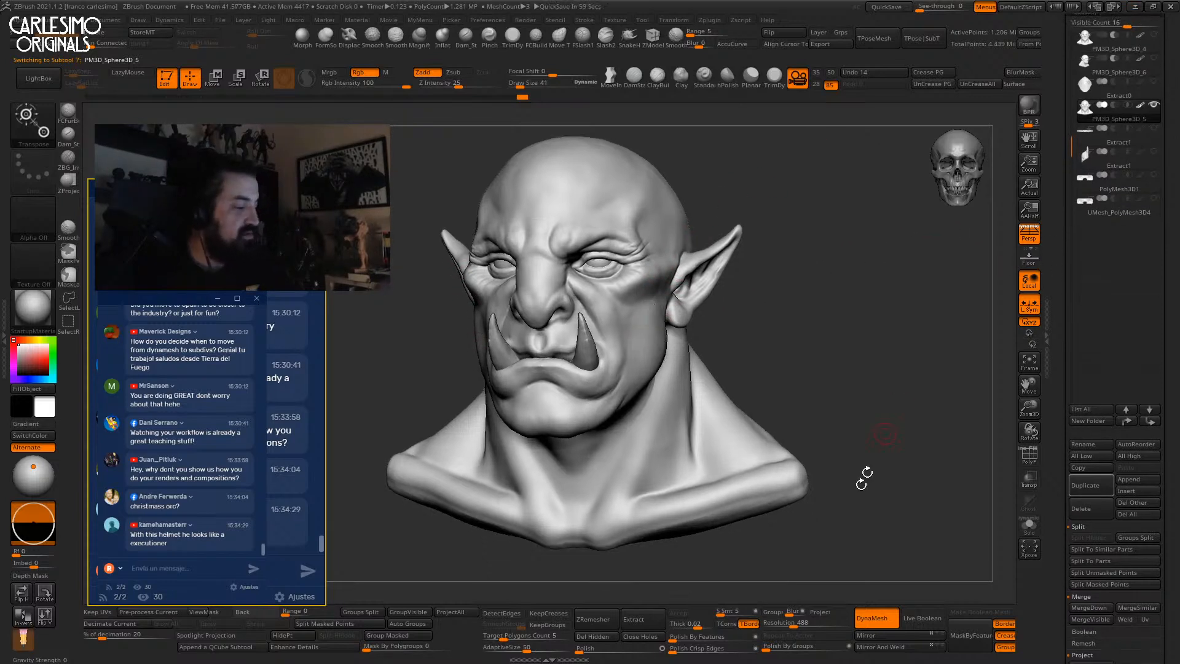
left_click_drag(795, 623, 803, 622)
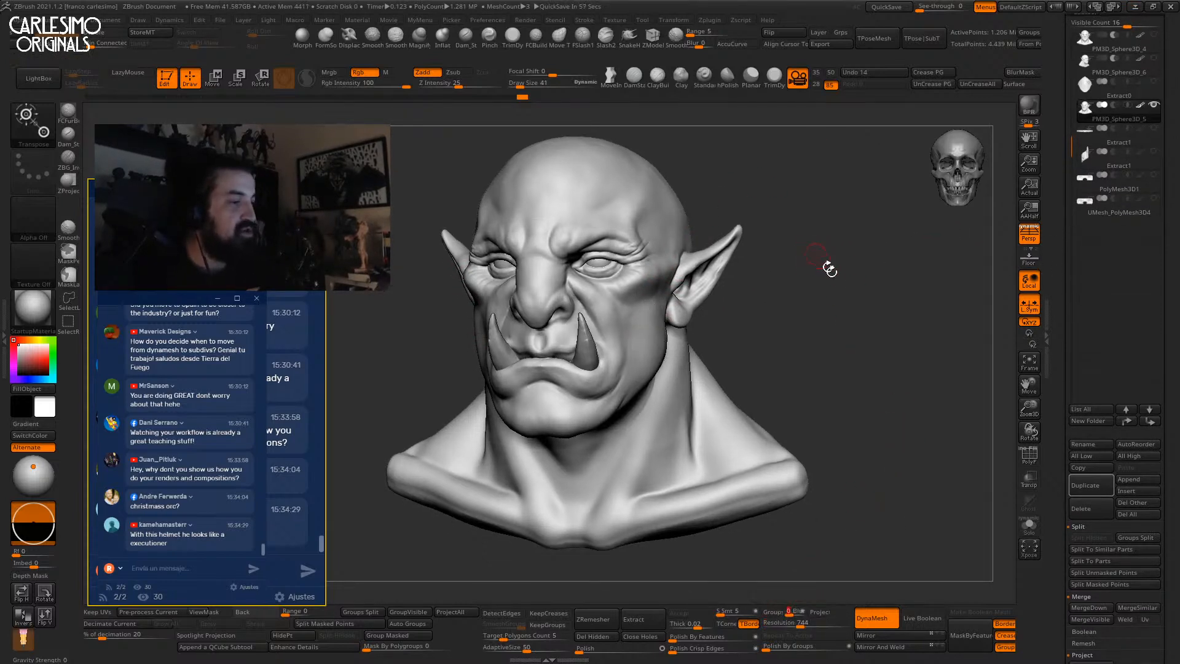
left_click_drag(844, 272, 887, 377, "ctrl")
key("w")
key("q")
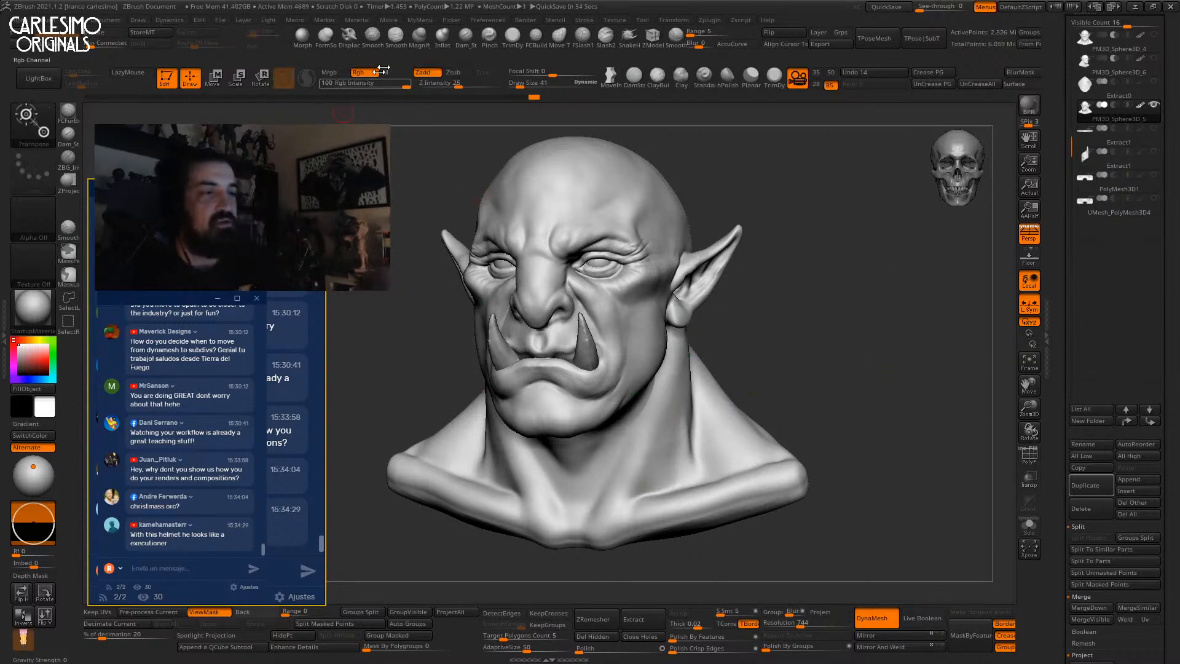
Select the Dam_Standard brush with a Color Spray stroke.
left_click(475, 40)
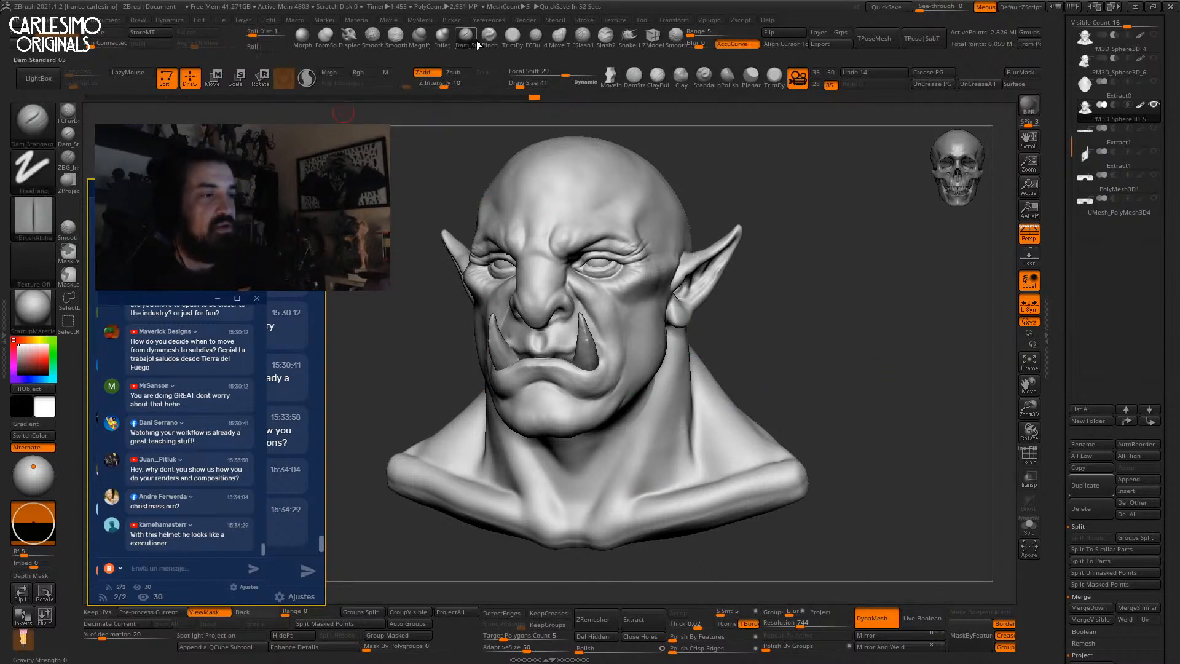
left_click(45, 179)
mouse_move(197, 188)
left_mouse_down()
mouse_move(194, 310)
mouse_move(190, 174)
left_mouse_up()
left_click(225, 179)
Scratch fine creases into the cheek and across the neck.
right_click_drag(637, 254, 652, 289, "alt")
right_click_drag(688, 270, 656, 258)
key("space")
left_click_drag(661, 254, 640, 276)
mouse_move(682, 274)
right_mouse_down()
mouse_move(660, 271)
mouse_move(695, 253)
right_mouse_up()
left_click_drag(688, 261, 714, 245)
left_click_drag(697, 265, 729, 258)
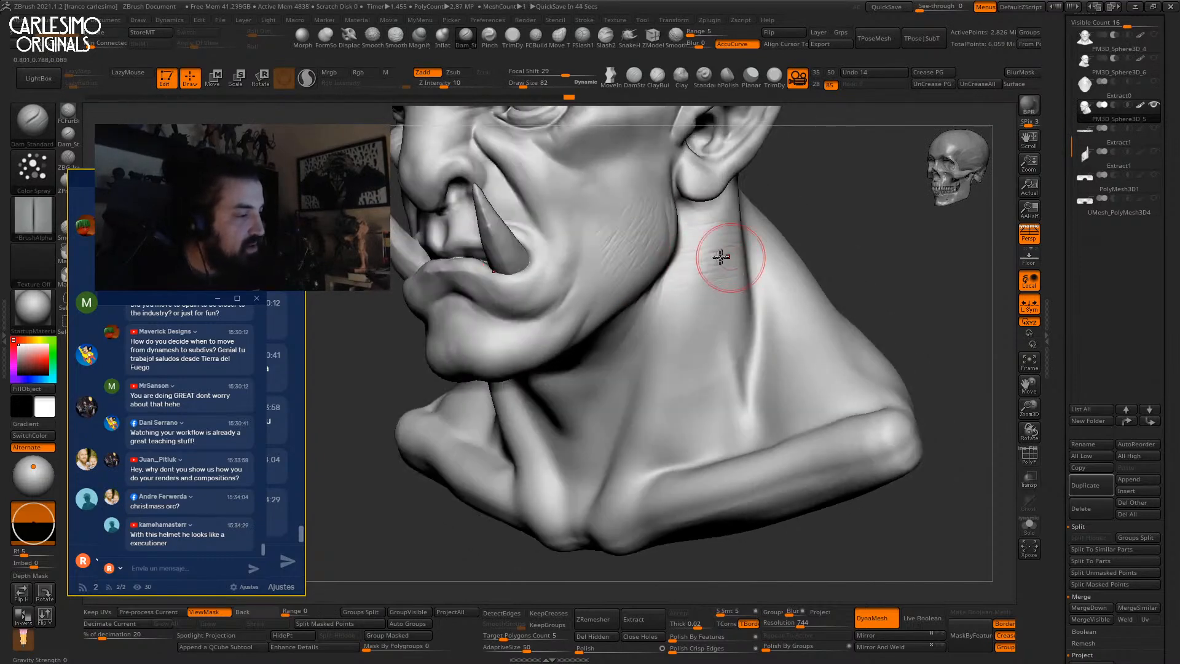
right_click_drag(729, 258, 700, 248)
left_click_drag(694, 240, 742, 228)
mouse_move(696, 280)
left_mouse_down()
mouse_move(728, 274)
mouse_move(724, 307)
left_mouse_up()
right_click_drag(710, 316, 666, 289)
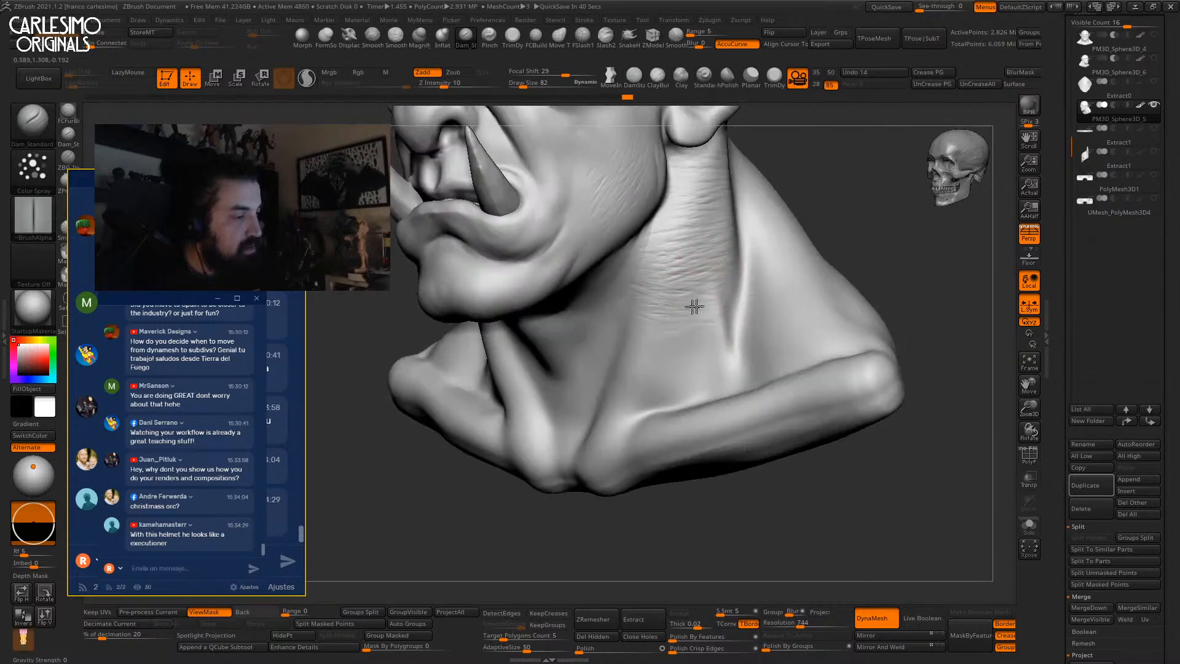
Set the brush stroke jitter to 0.0597.
scroll(1058, 301, "up", 10)
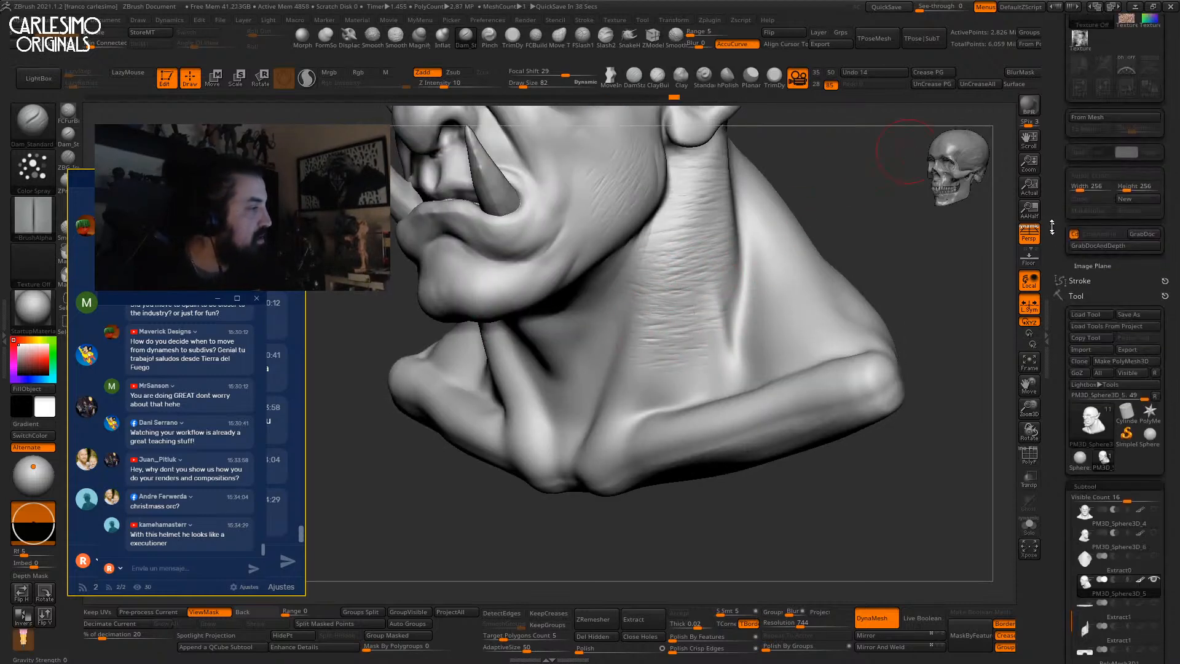
left_click(1083, 80)
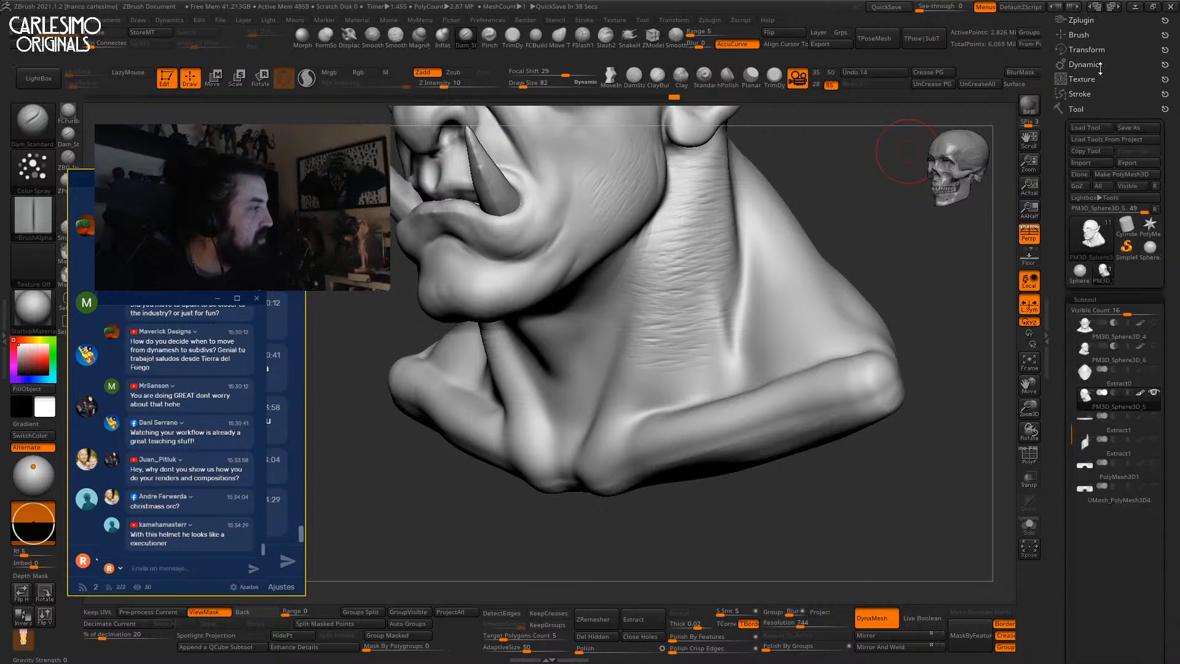
left_click(1080, 93)
left_click_drag(1082, 204, 1098, 204)
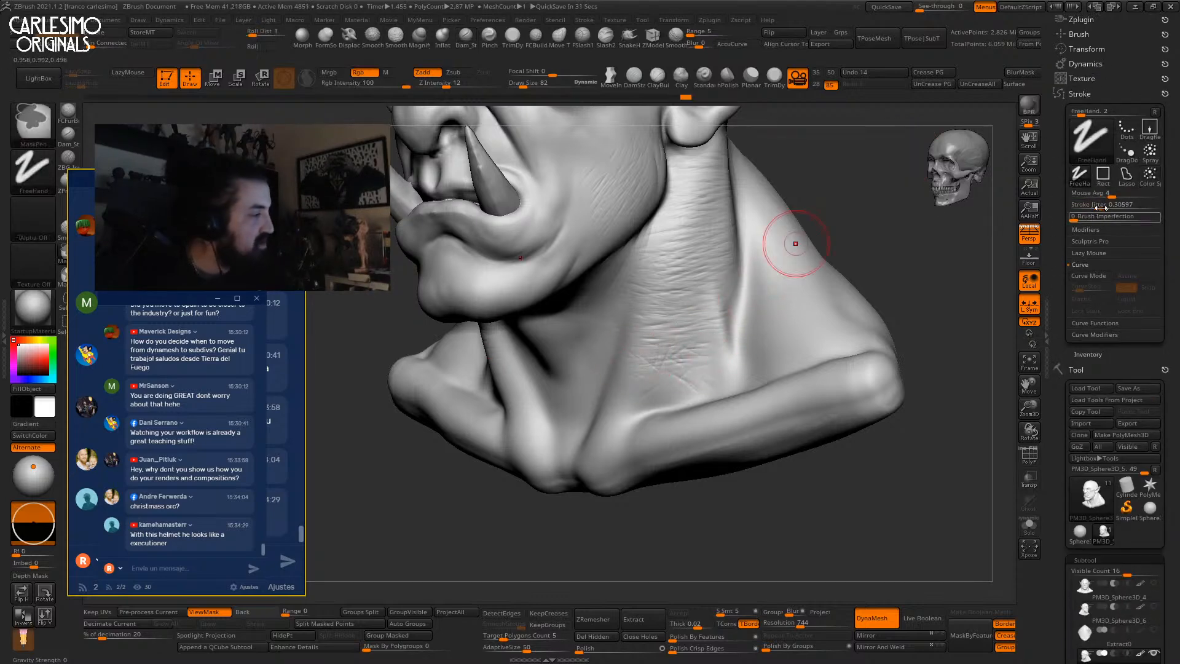
left_click_drag(1079, 208, 1079, 208)
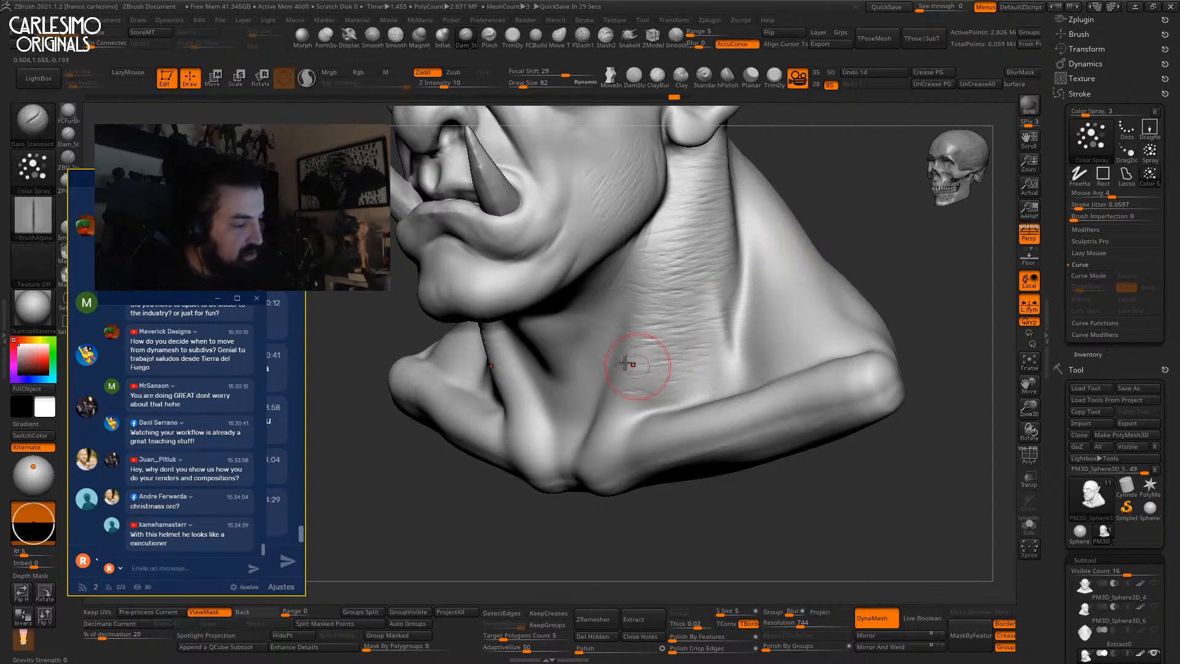
Try the FCFurBursh hair brush on the neck flap, undo it, and return to Dam_Standard.
right_click_drag(645, 363, 609, 349)
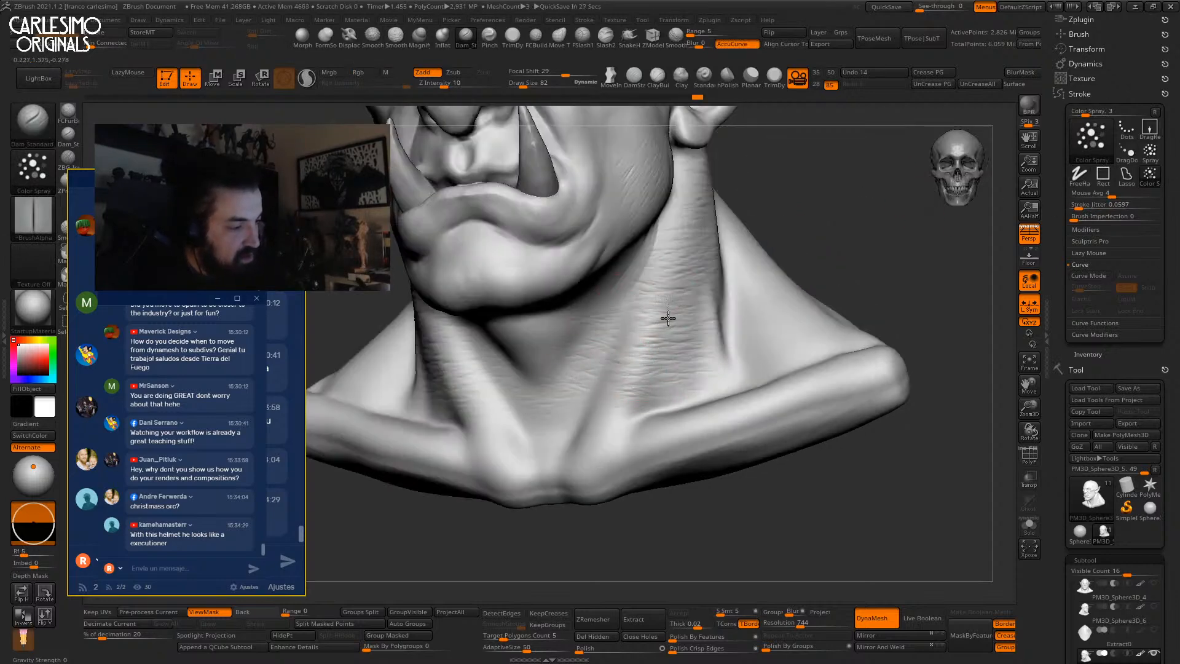
right_click_drag(650, 286, 630, 277)
mouse_move(724, 246)
right_mouse_down()
mouse_move(663, 264)
mouse_move(703, 297)
mouse_move(693, 326)
mouse_move(661, 311)
mouse_move(653, 242)
right_mouse_up()
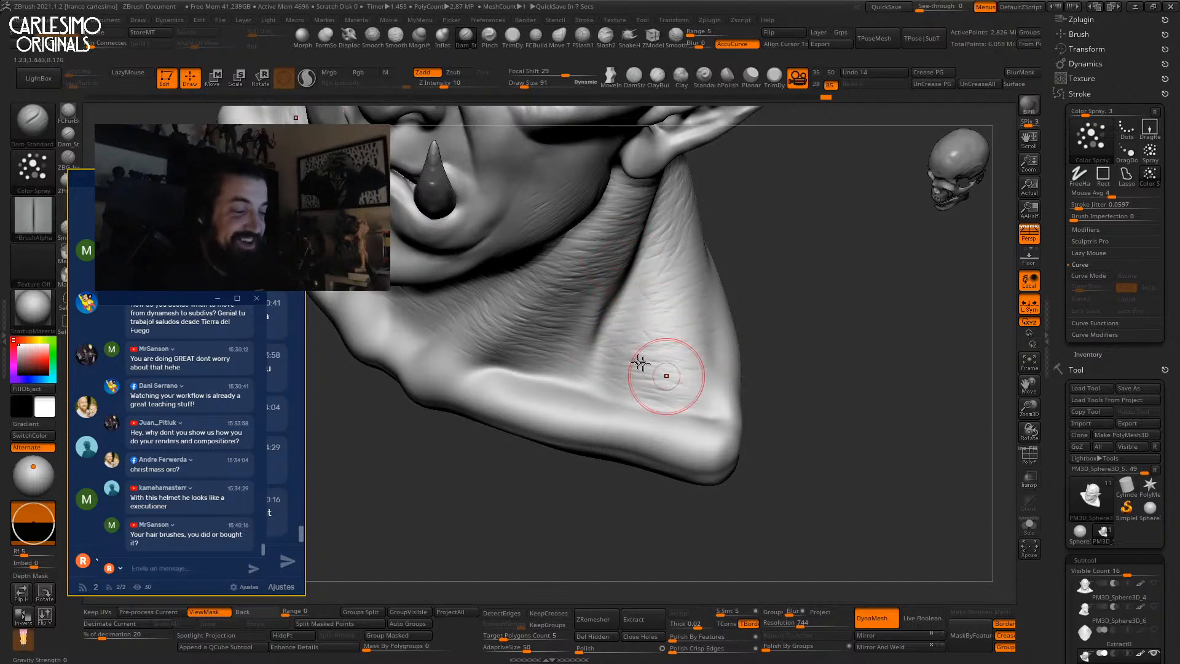
left_click(33, 120)
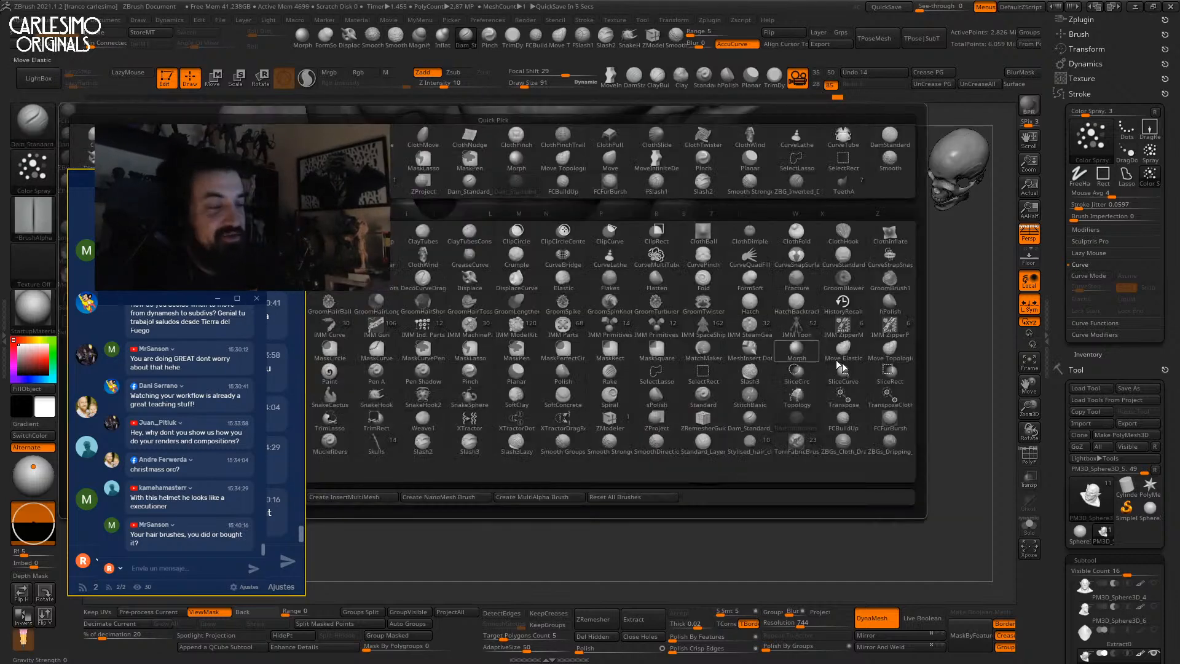
left_click(889, 424)
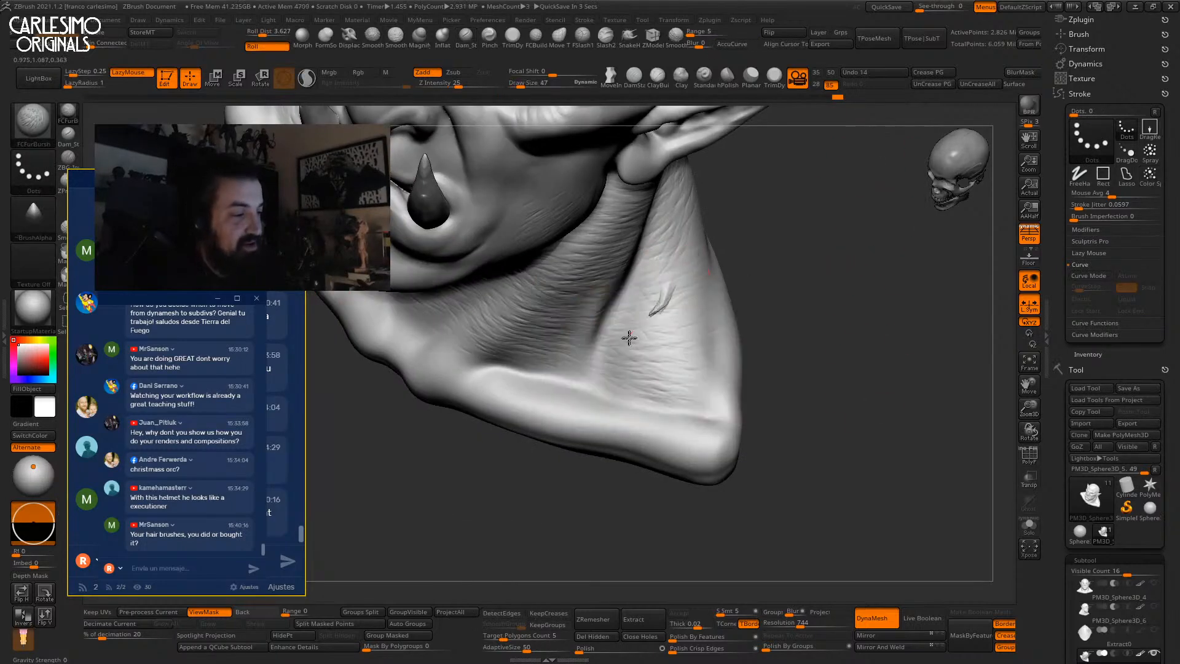
left_click_drag(681, 331, 655, 363)
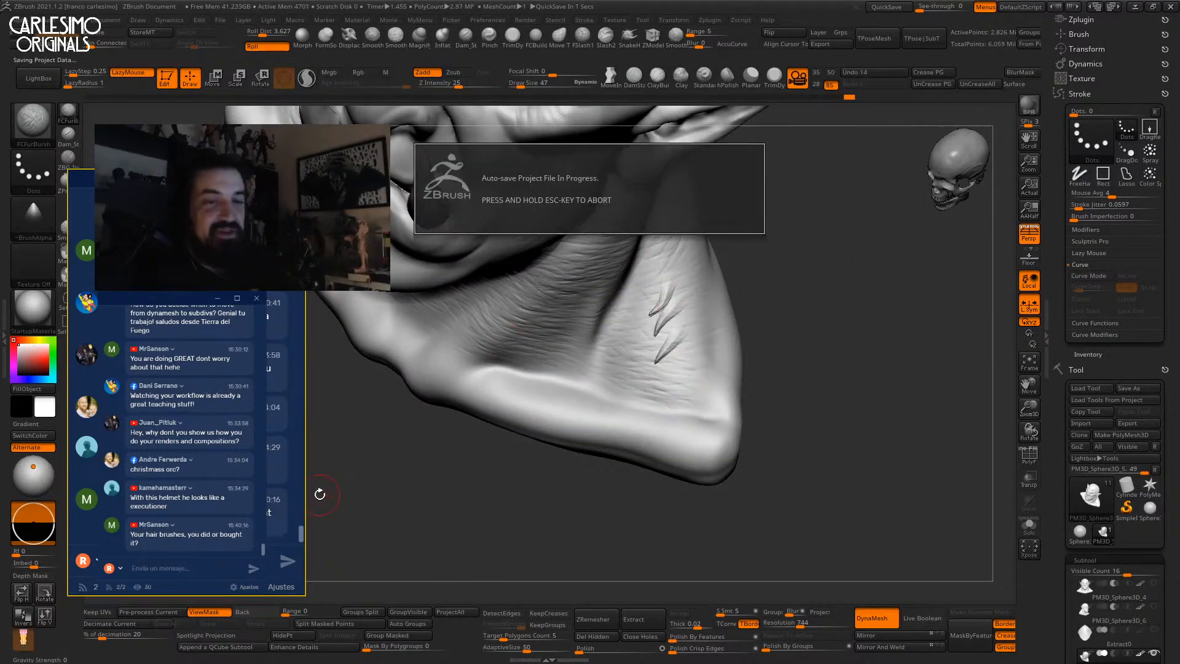
key("ctrl+z")
key("ctrl+z")
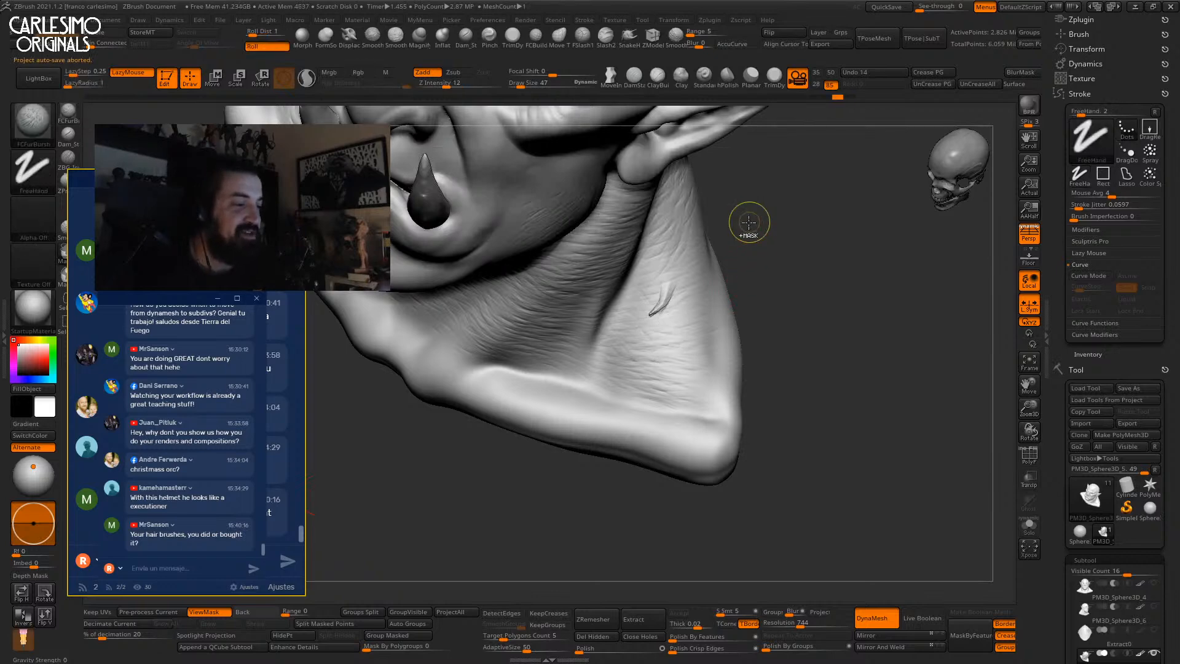
left_click(33, 123)
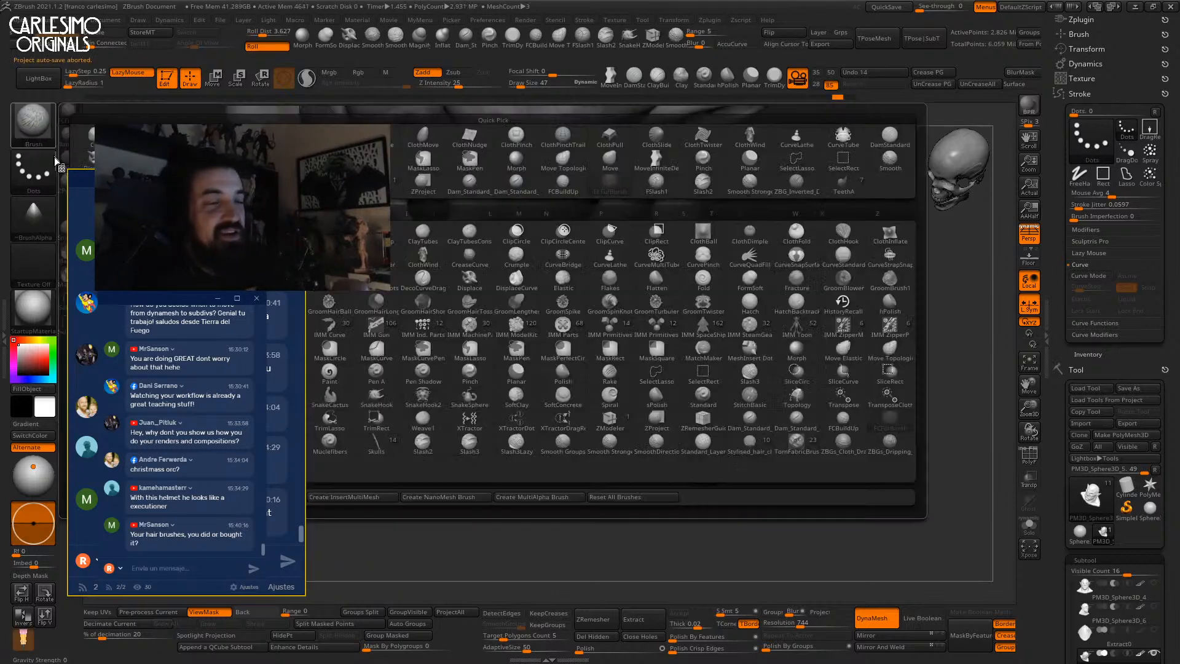
left_click(465, 37)
Enlarge the brush to size 74 and sculpt crease strokes on the neck and near the collar.
right_click_drag(659, 335, 679, 345)
key("space")
mouse_move(627, 335)
left_mouse_down()
mouse_move(658, 369)
mouse_move(648, 384)
left_mouse_up()
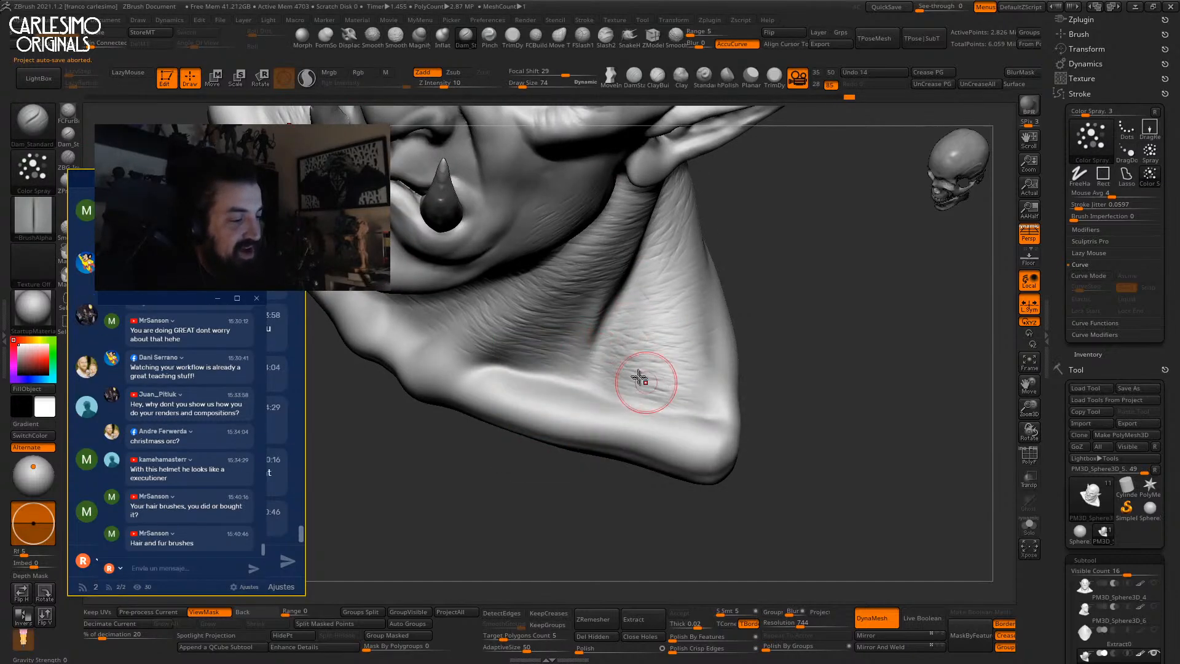
left_click_drag(526, 374, 575, 380)
mouse_move(575, 380)
right_mouse_down()
mouse_move(540, 384)
mouse_move(480, 344)
mouse_move(516, 349)
mouse_move(469, 378)
mouse_move(408, 387)
right_mouse_up()
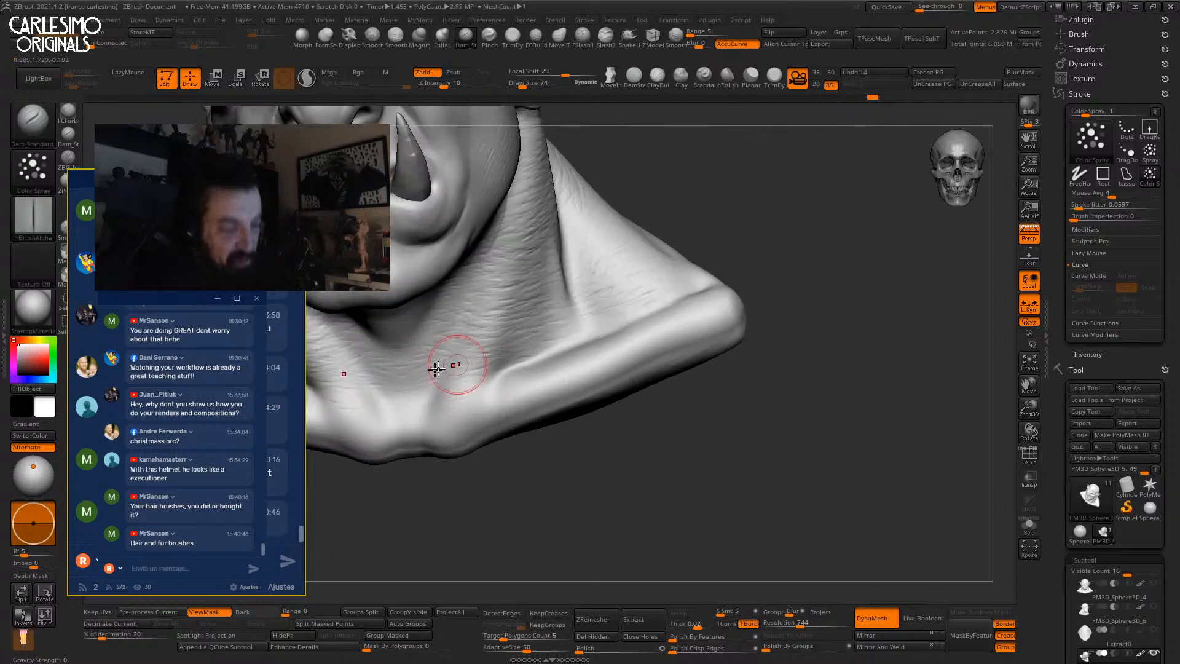
mouse_move(530, 385)
right_mouse_down()
mouse_move(533, 397)
mouse_move(579, 365)
right_mouse_up()
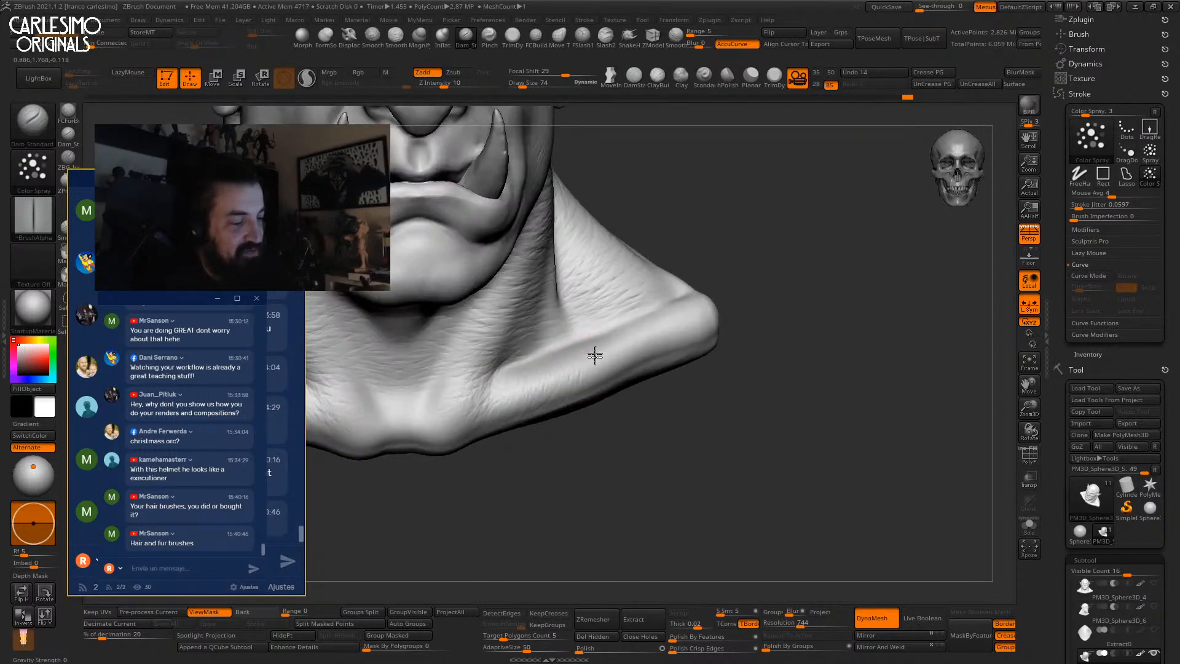
Add short detail strokes on the chin, then zoom out to frame the whole bust.
right_click_drag(550, 283, 768, 367, "alt")
right_click_drag(556, 314, 584, 274)
left_click_drag(615, 291, 584, 298)
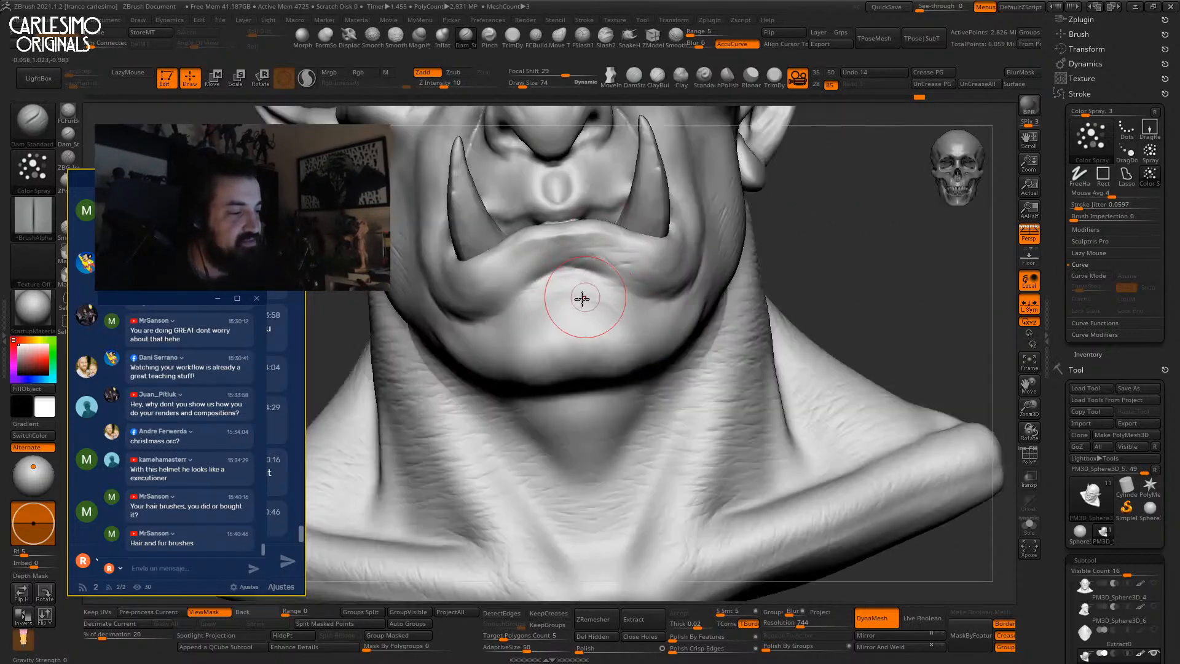
left_click_drag(1078, 207, 1069, 208)
right_click_drag(564, 289, 574, 280)
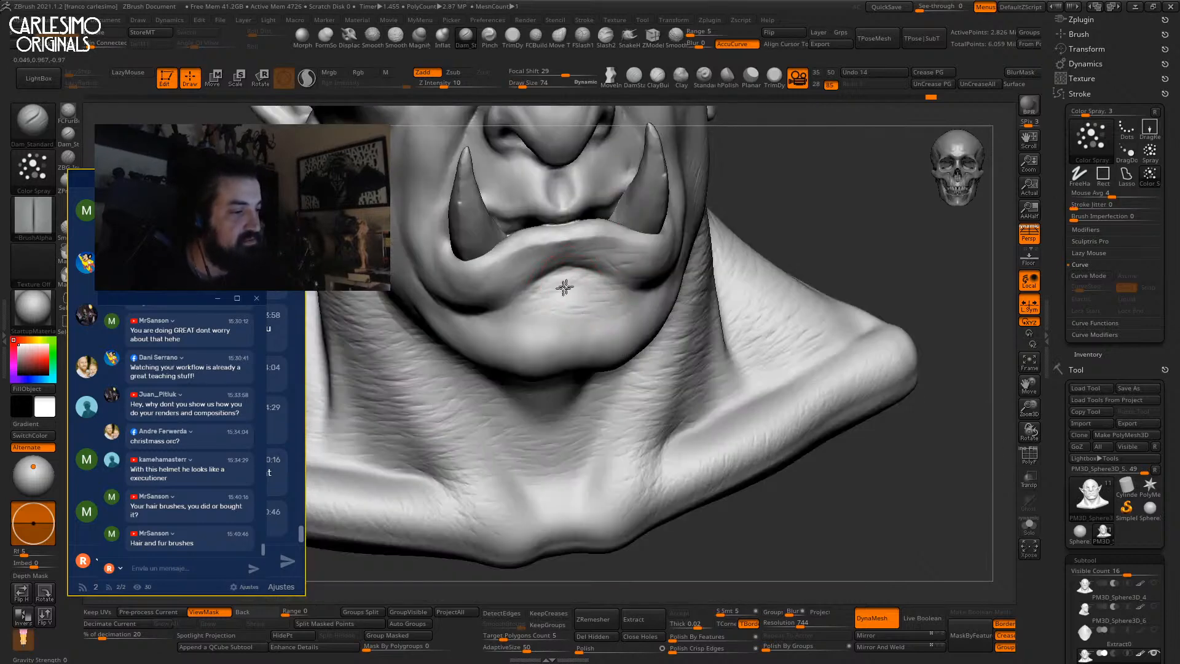
right_click_drag(586, 347, 558, 351)
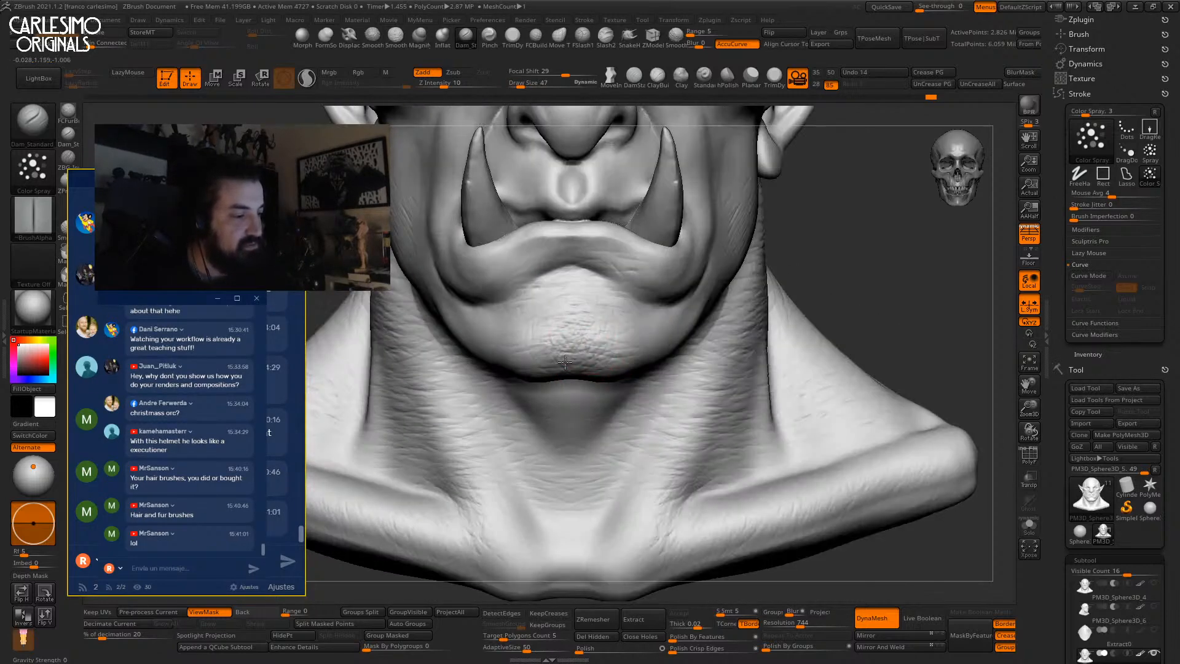
right_click_drag(608, 297, 621, 245, "ctrl")
left_click_drag(1060, 602, 1061, 184)
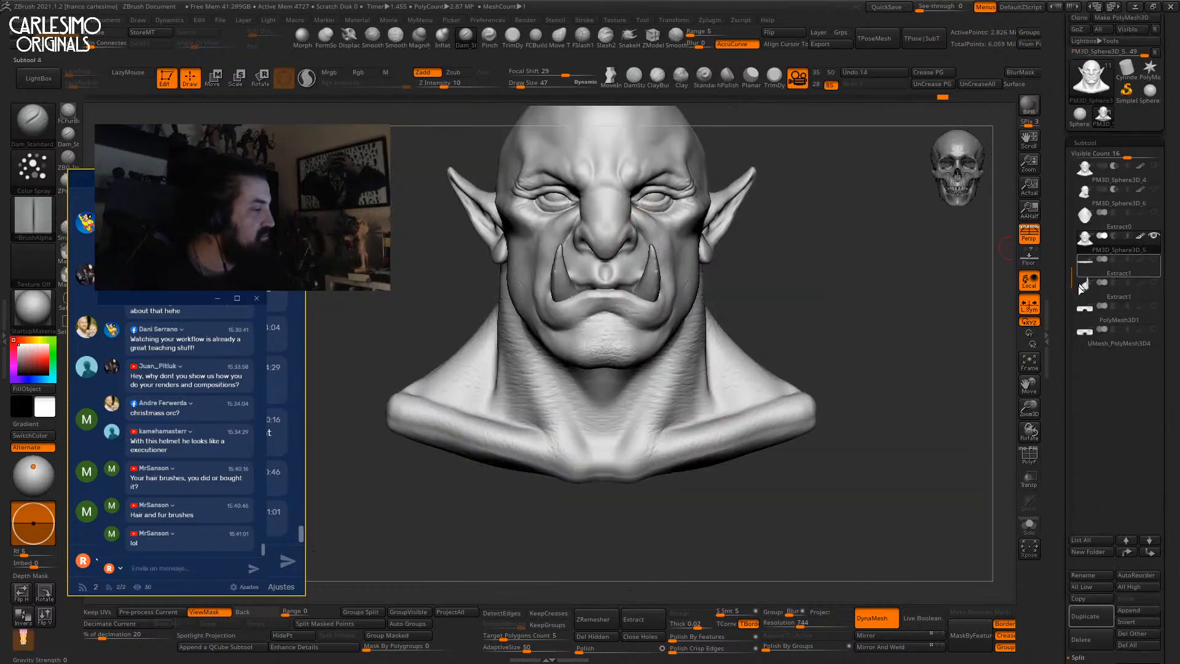
Make PM3D_Sphere3D_7 the active subtool and toggle its visibility.
mouse_move(1104, 233)
scroll(1084, 528, "down", 3)
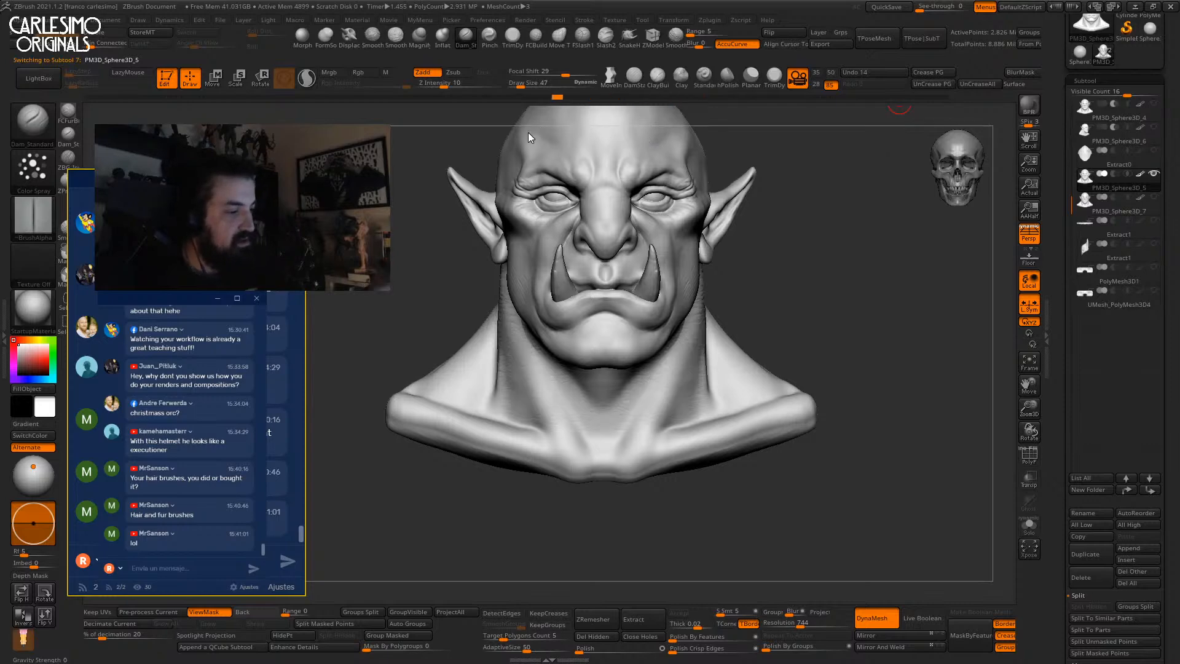
left_click_drag(867, 218, 888, 205)
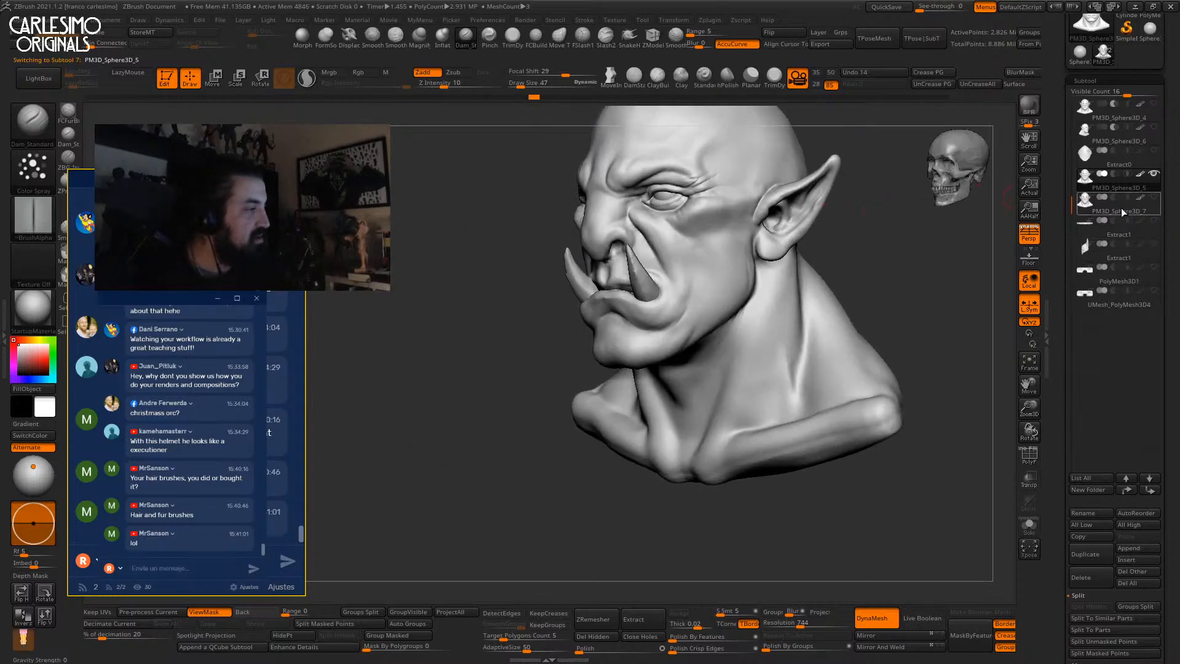
left_click(1153, 177)
left_click(1154, 198)
Sculpt a Dam_Standard stroke along the brow, orbiting around the bust to check it.
mouse_move(698, 244)
right_mouse_down("alt")
mouse_move(683, 275)
mouse_move(731, 277)
right_mouse_up("alt")
mouse_move(731, 278)
right_mouse_down("ctrl")
mouse_move(606, 286)
mouse_move(592, 271)
right_mouse_up("ctrl")
left_click_drag(592, 271, 624, 279)
right_click_drag(624, 279, 603, 281)
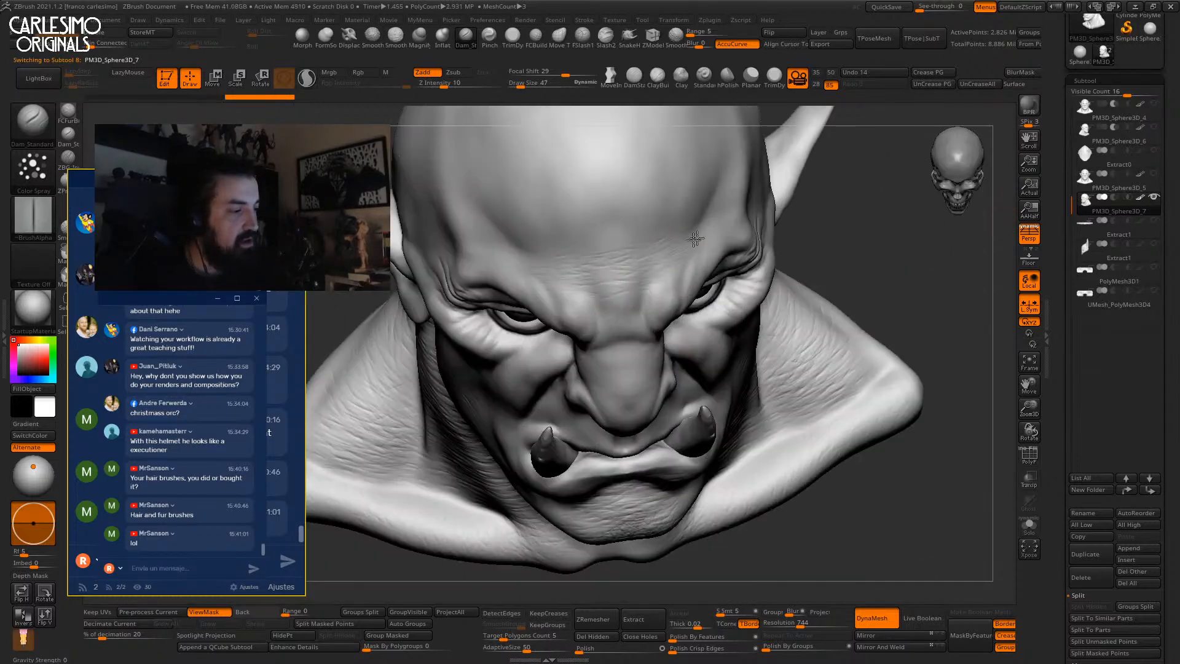
right_click_drag(624, 232, 654, 264)
right_click_drag(581, 326, 632, 242)
right_click_drag(542, 313, 563, 334)
right_click_drag(674, 290, 642, 382)
right_click_drag(652, 315, 697, 98)
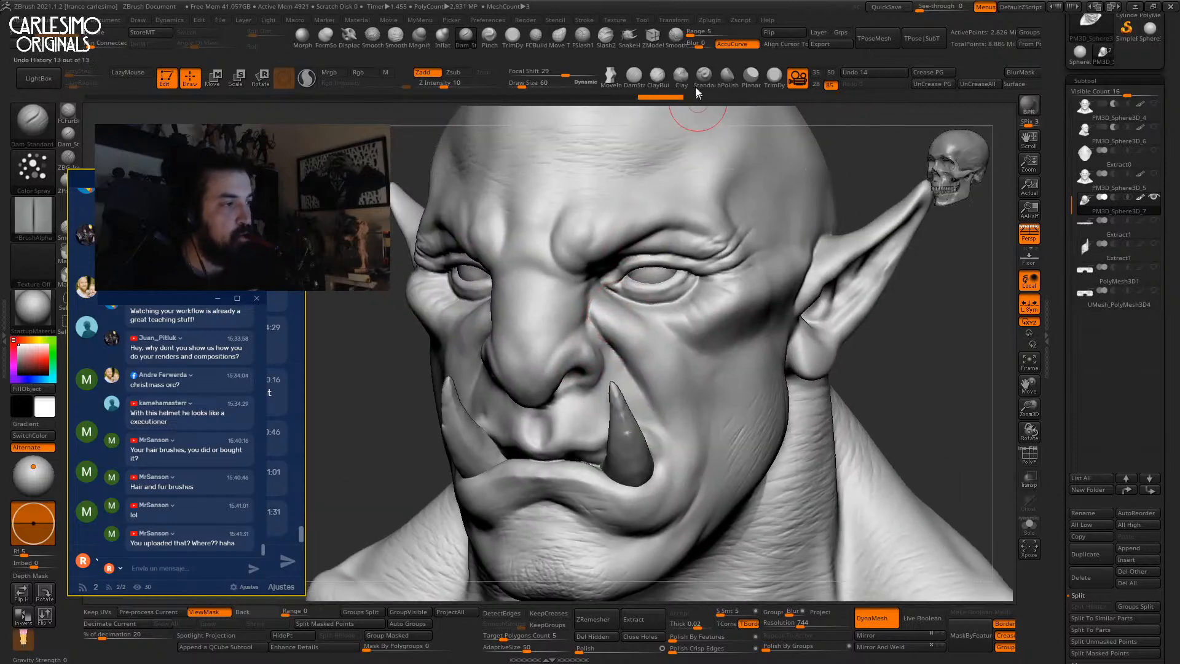
Set the Standard brush to a Color Spray stroke with focal shift -100, undoing the test bumps.
key("b")
key("s")
key("t")
left_click_drag(184, 178, 184, 309)
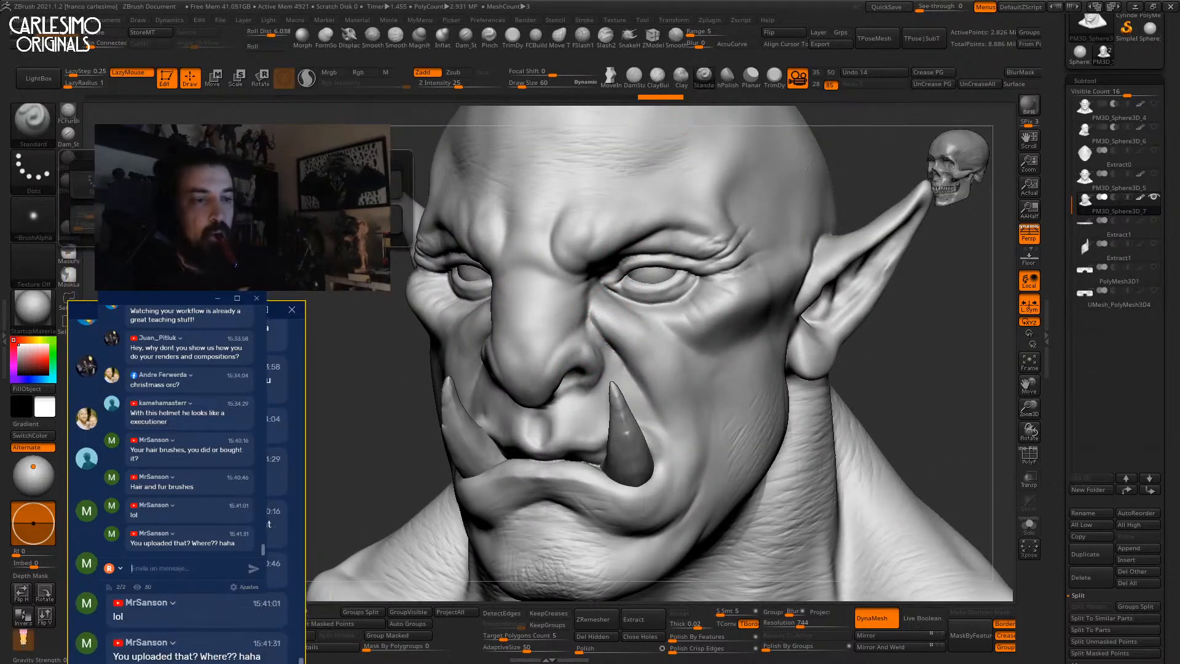
left_click(230, 198)
left_click(519, 73)
mouse_move(654, 334)
left_mouse_down()
mouse_move(632, 319)
mouse_move(646, 343)
left_mouse_up()
left_click_drag(458, 83, 429, 84)
left_click_drag(521, 73, 506, 73)
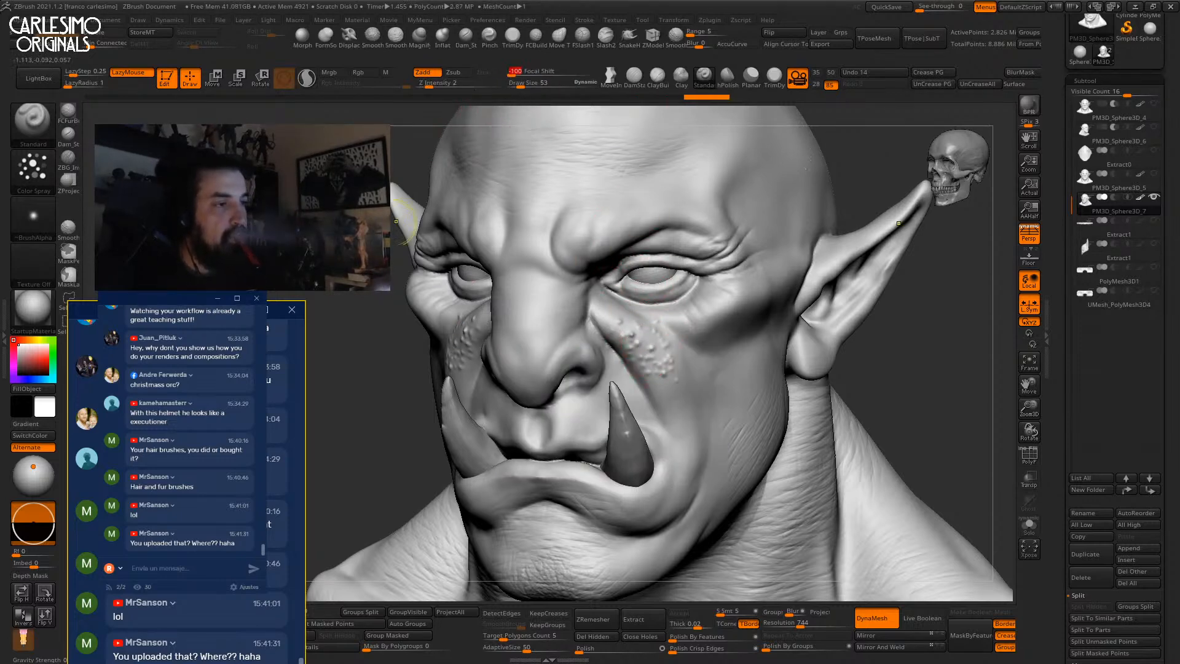
key("ctrl+z")
Switch the brush to Alpha 47 in Zsub mode with intensity 9.
left_click(33, 216)
left_click(187, 369)
key("space")
left_click_drag(641, 340, 644, 343)
Spray pore texture down the cheek and under the eye.
left_click_drag(429, 83, 443, 84)
right_click_drag(655, 335, 661, 424, "alt")
left_click_drag(621, 321, 671, 407)
left_click_drag(626, 332, 670, 399)
left_click_drag(620, 318, 680, 441)
right_click_drag(681, 441, 640, 352, "alt")
mouse_move(640, 353)
left_mouse_down()
mouse_move(668, 427)
mouse_move(669, 471)
left_mouse_up()
right_click_drag(661, 421, 660, 308)
mouse_move(659, 309)
left_mouse_down()
mouse_move(688, 443)
mouse_move(537, 219)
mouse_move(735, 237)
left_mouse_up()
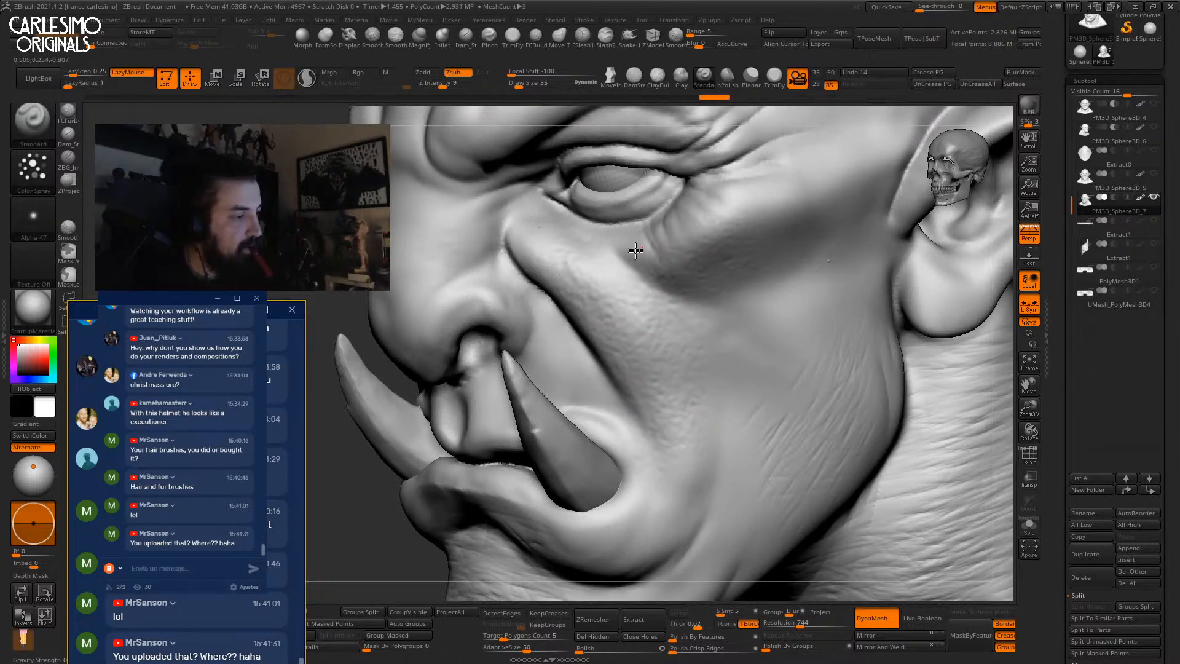
right_click_drag(821, 282, 808, 290, "alt")
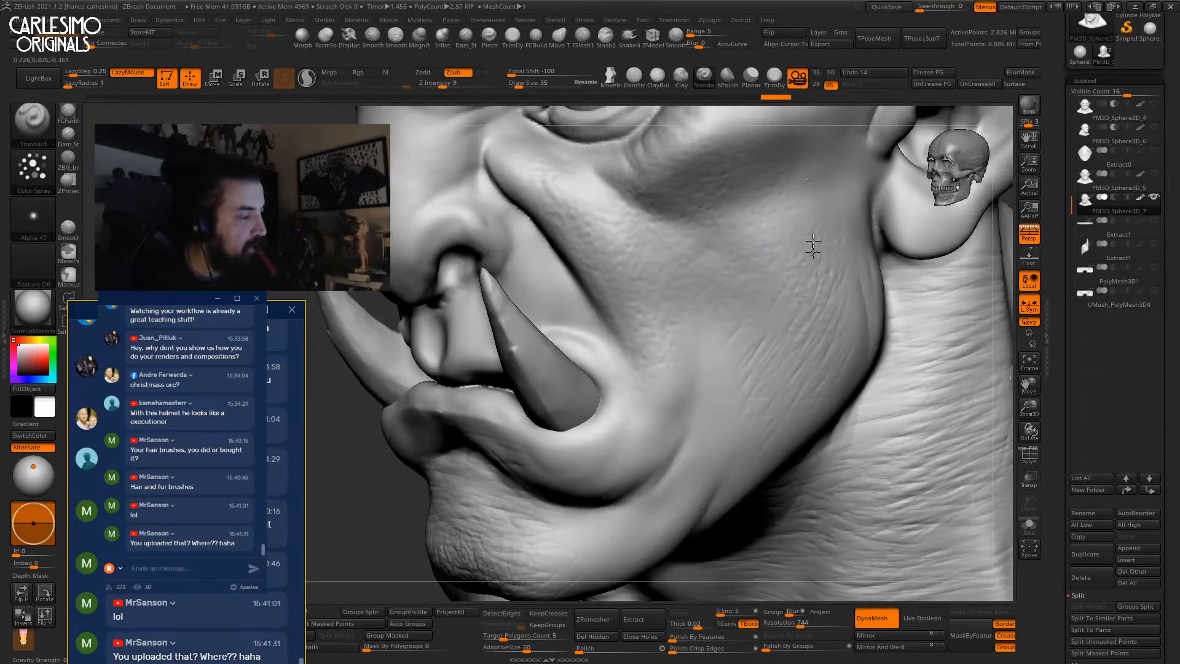
mouse_move(711, 424)
right_mouse_down("alt")
mouse_move(764, 279)
mouse_move(756, 287)
right_mouse_up("alt")
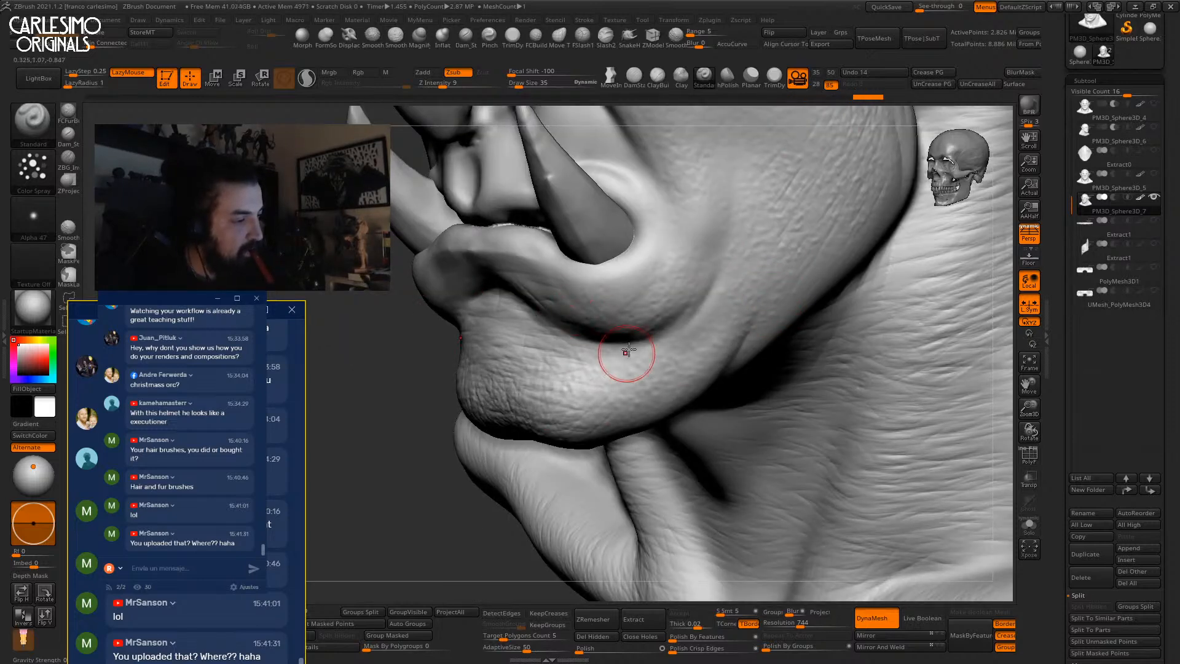
Add pores to the lower lip and nose, deepen the groove under the nose, and undo the nose-tip bumps.
right_click_drag(627, 351, 586, 303)
left_click_drag(466, 271, 428, 319)
right_click_drag(479, 261, 508, 482, "alt")
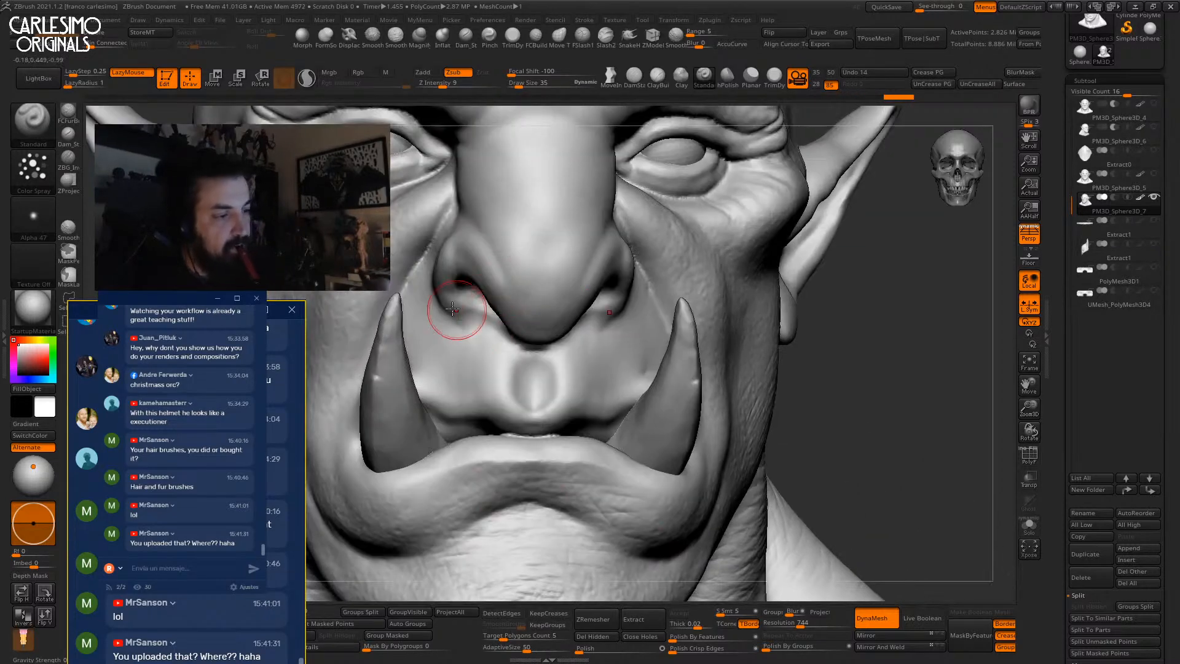
left_click_drag(535, 397, 535, 376)
left_click_drag(563, 305, 565, 313)
mouse_move(572, 242)
left_mouse_down()
mouse_move(567, 258)
mouse_move(605, 254)
left_mouse_up()
key("ctrl+z")
key("ctrl+z")
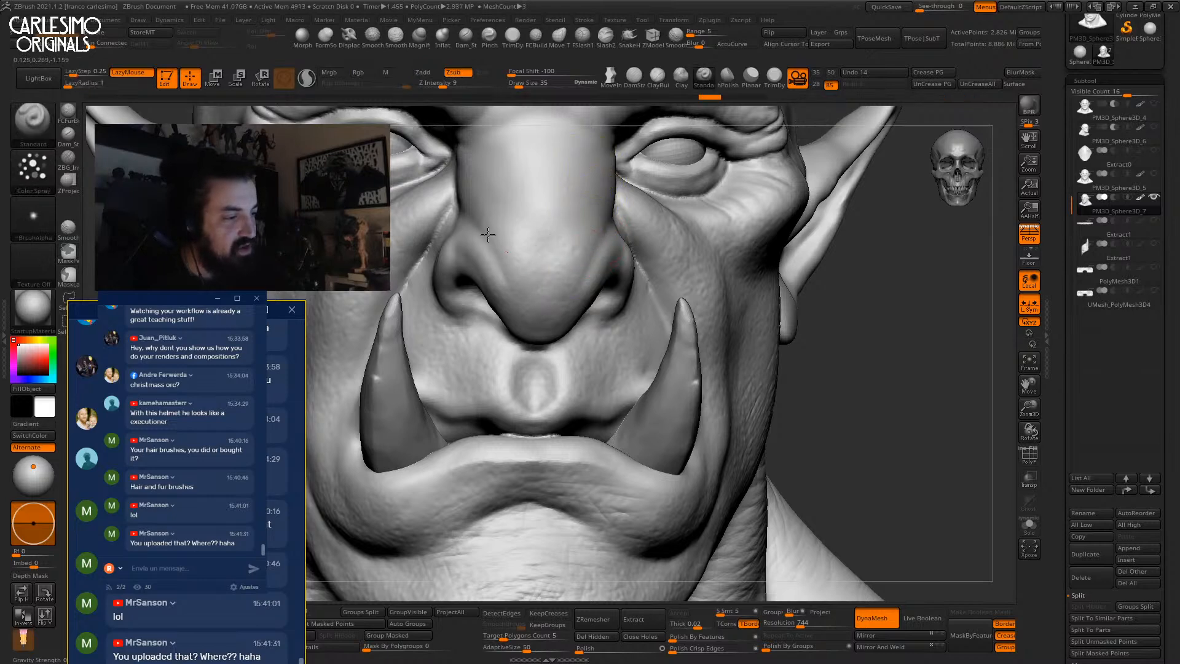
Add pore texture above the brow, working around the right eye and temple.
right_click_drag(546, 363, 537, 499, "alt")
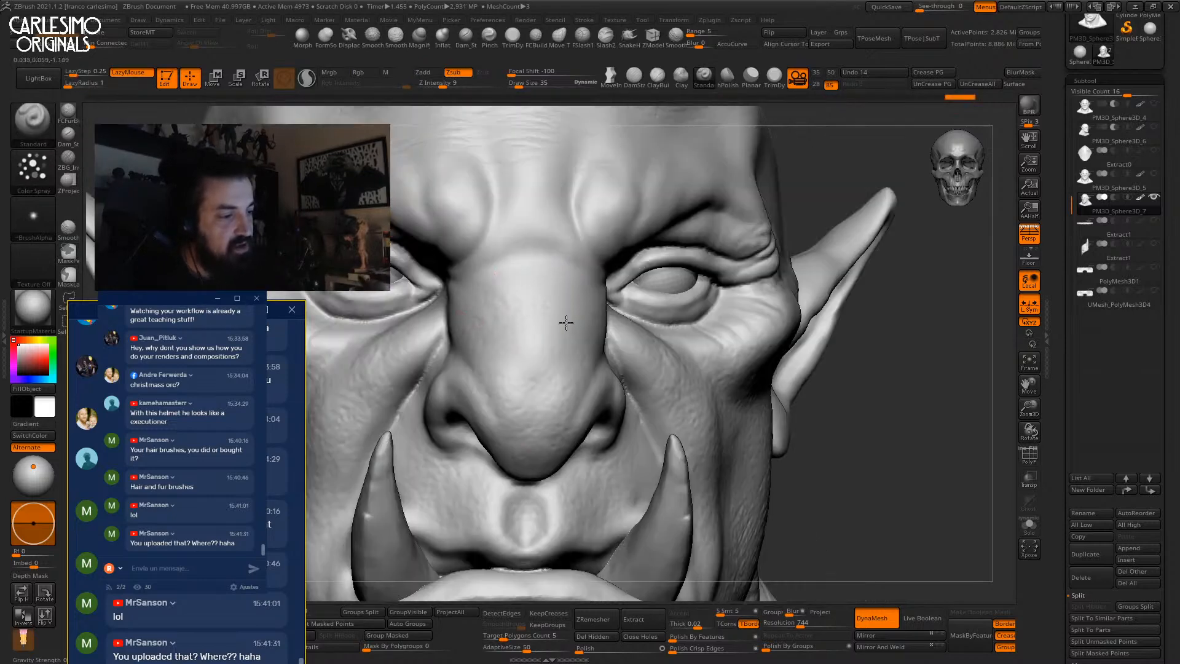
right_click_drag(587, 262, 587, 308)
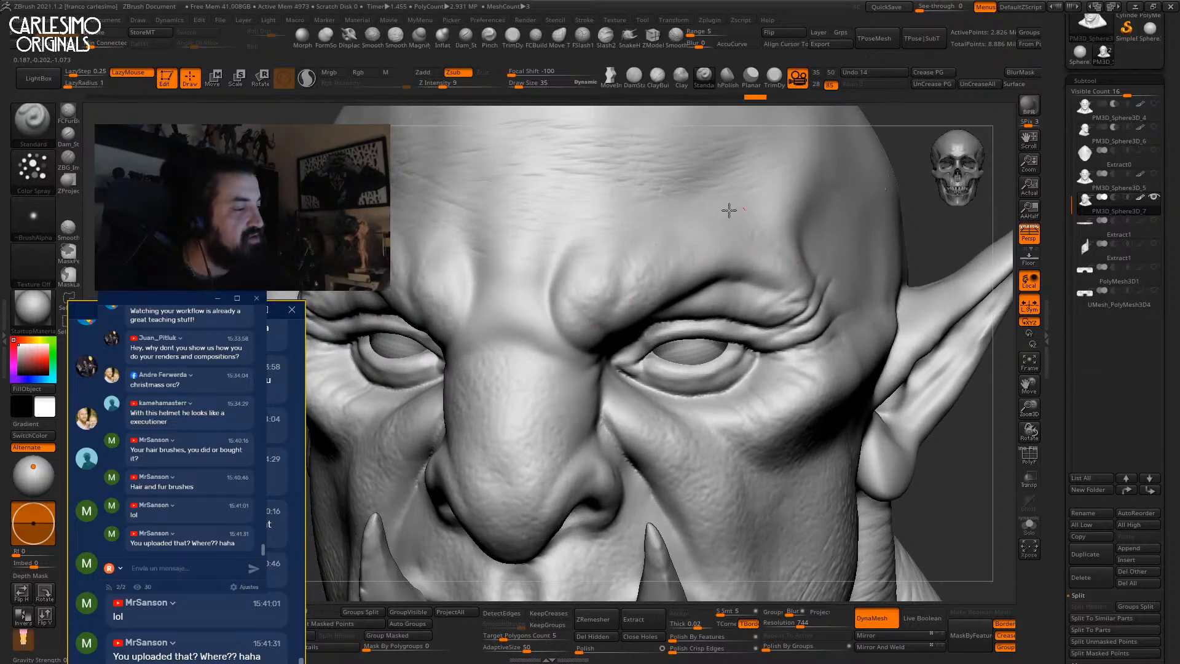
right_click_drag(534, 281, 517, 272)
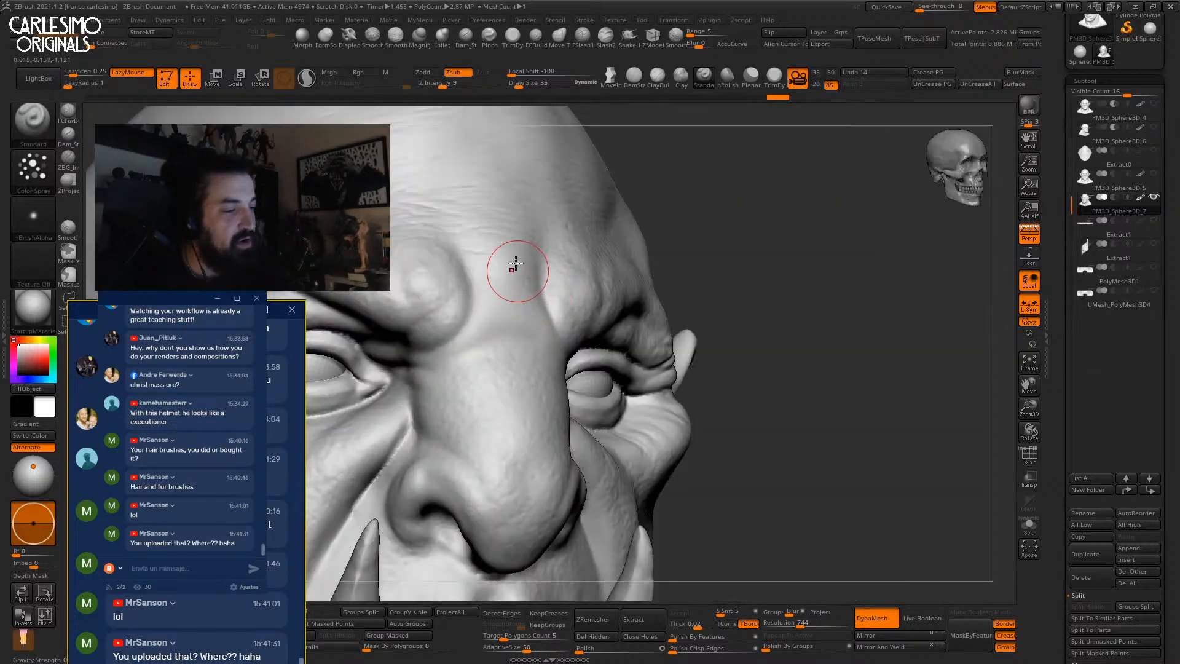
mouse_move(497, 313)
right_mouse_down()
mouse_move(596, 272)
mouse_move(553, 291)
right_mouse_up()
mouse_move(434, 325)
right_mouse_down()
mouse_move(516, 322)
mouse_move(584, 343)
mouse_move(550, 338)
mouse_move(535, 304)
right_mouse_up()
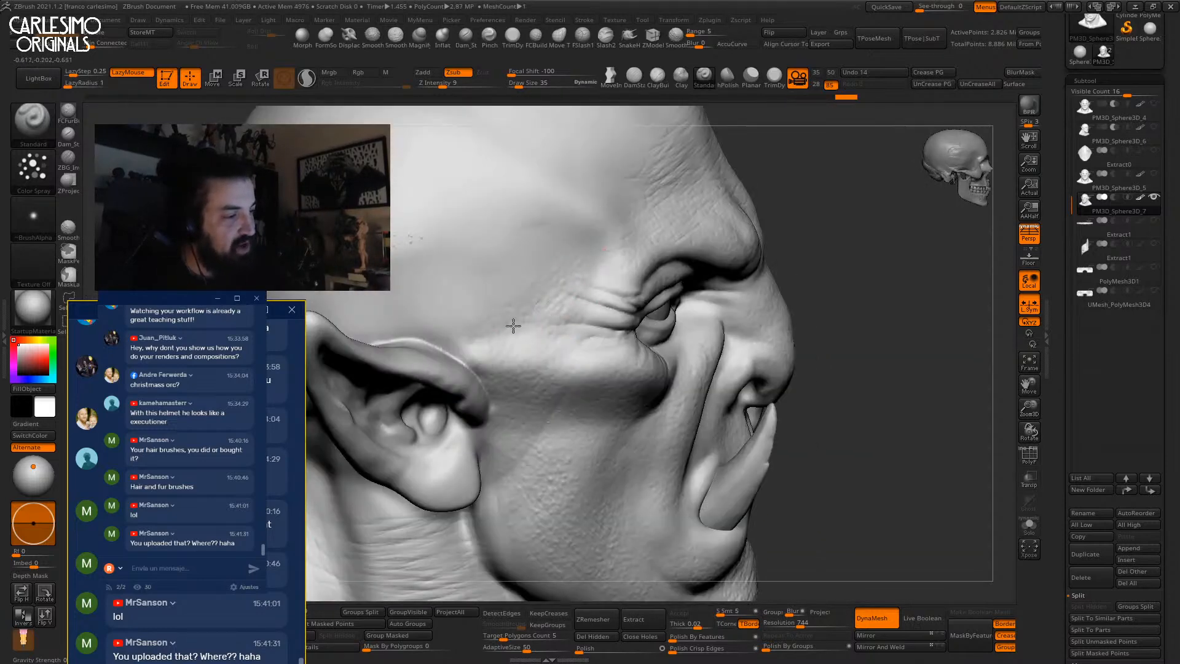
right_click_drag(598, 222, 590, 329, "alt")
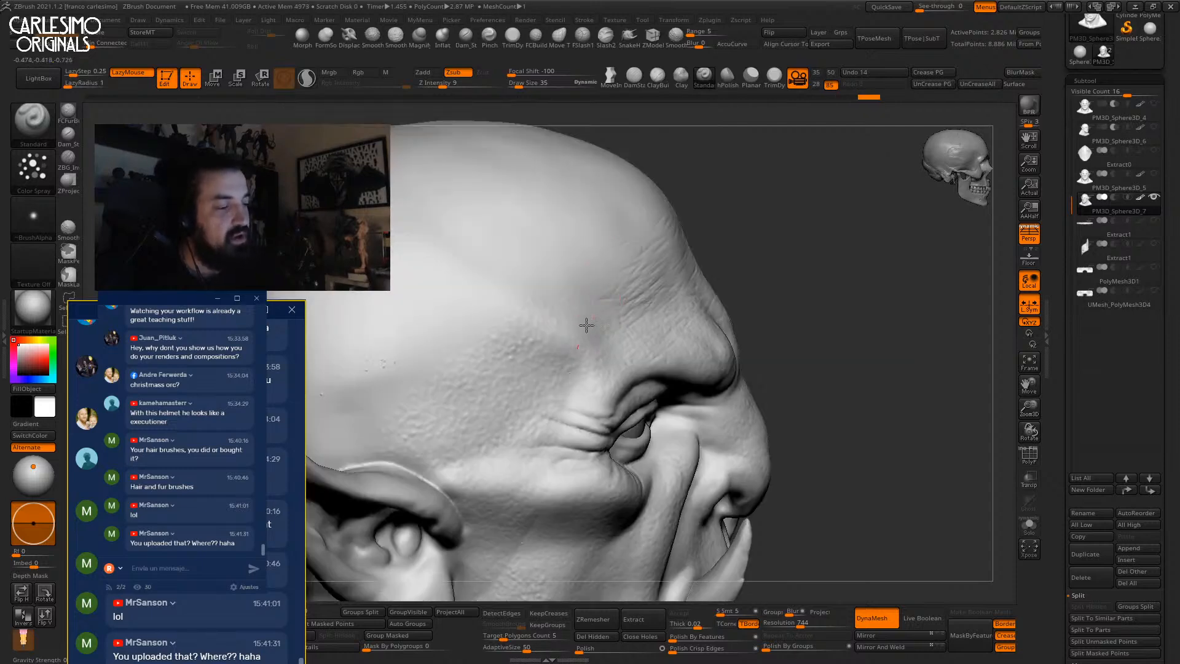
right_click_drag(604, 288, 612, 258, "ctrl")
right_click_drag(612, 258, 590, 300)
left_click_drag(616, 252, 596, 277)
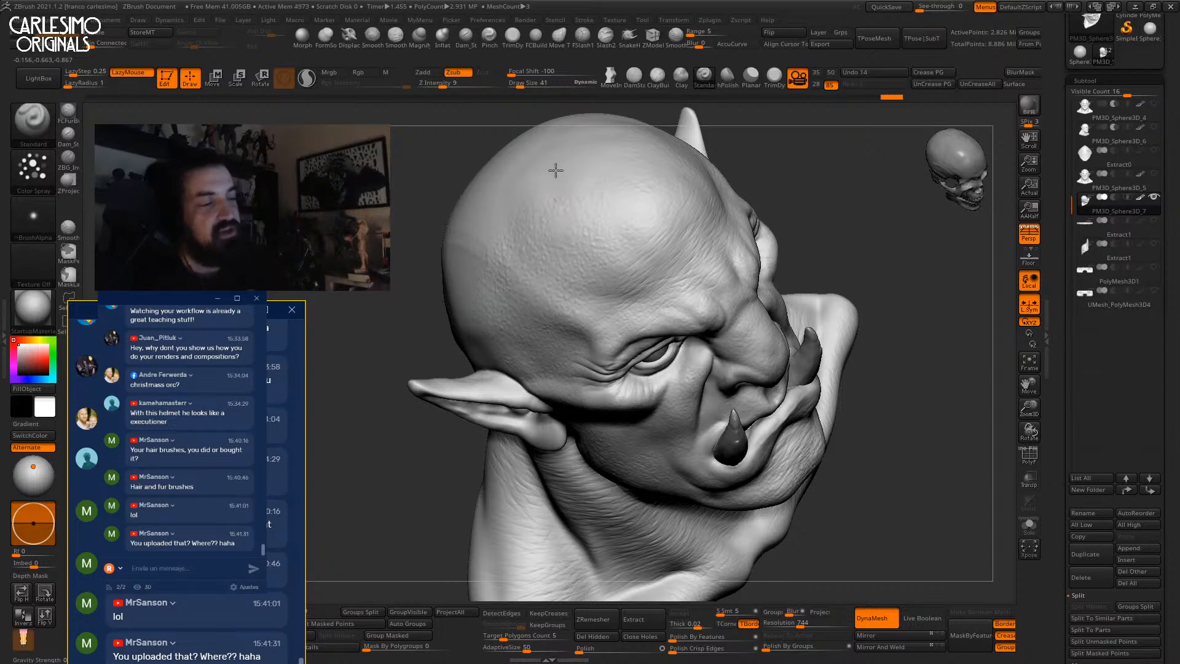
Spray pore texture onto the neck below the ear and tusk.
mouse_move(511, 232)
right_mouse_down()
mouse_move(574, 190)
mouse_move(580, 266)
mouse_move(525, 297)
right_mouse_up()
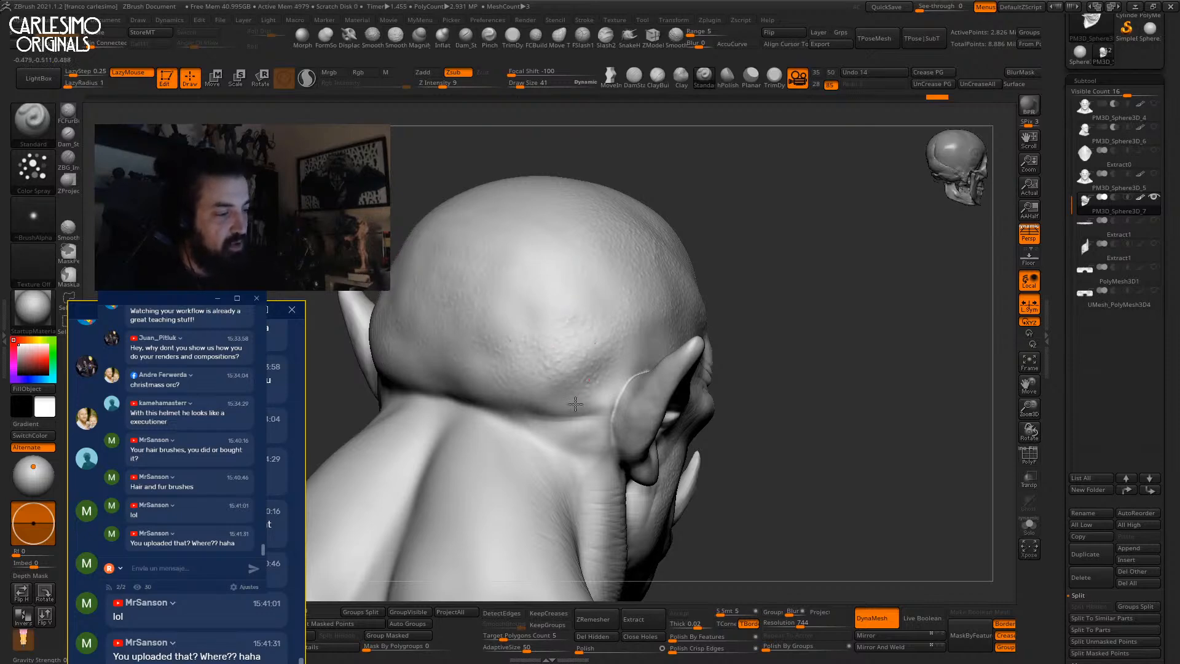
right_click_drag(520, 373, 519, 253)
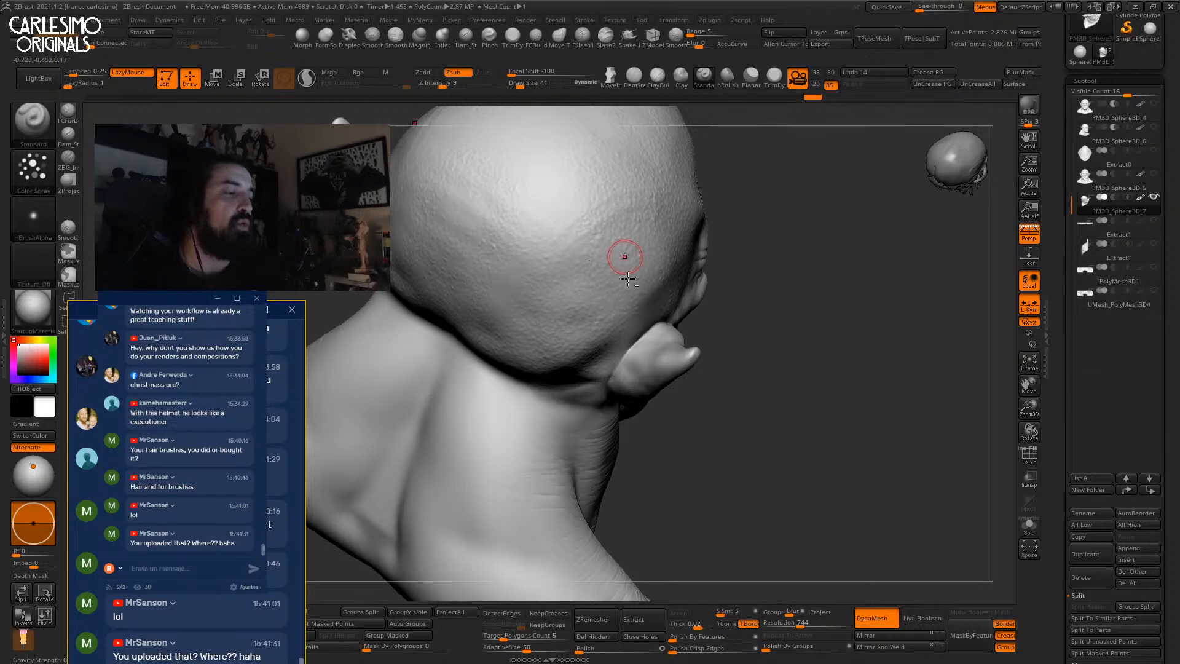
mouse_move(575, 259)
right_mouse_down()
mouse_move(572, 311)
mouse_move(558, 247)
mouse_move(606, 242)
right_mouse_up()
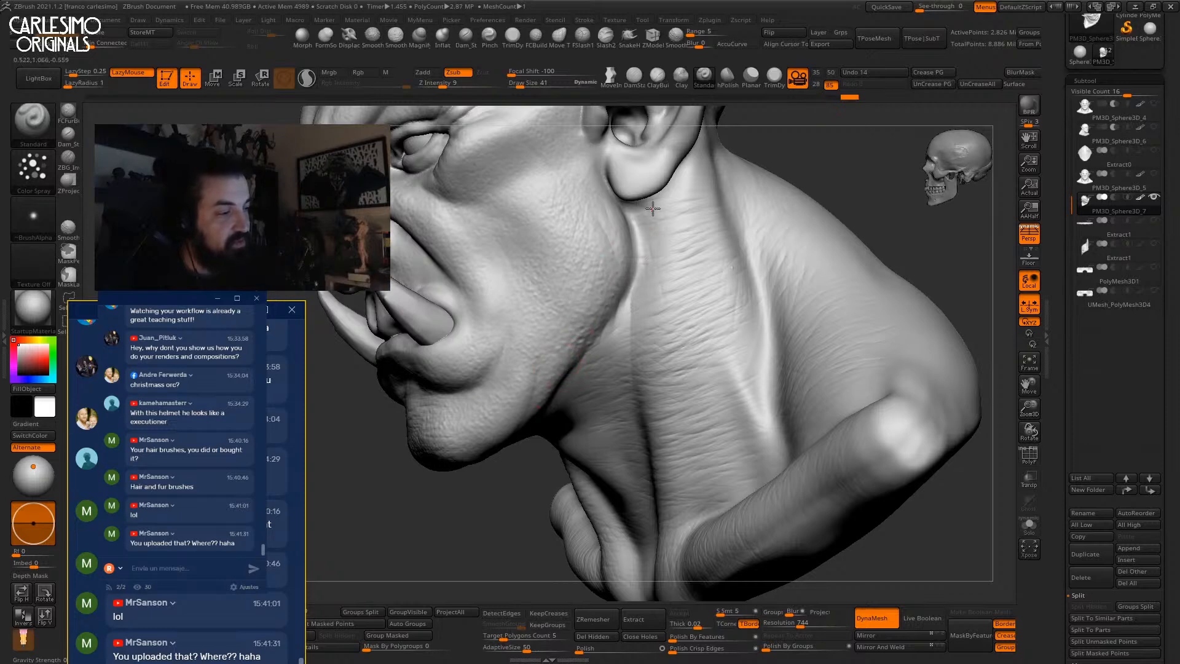
right_click_drag(711, 382, 684, 408)
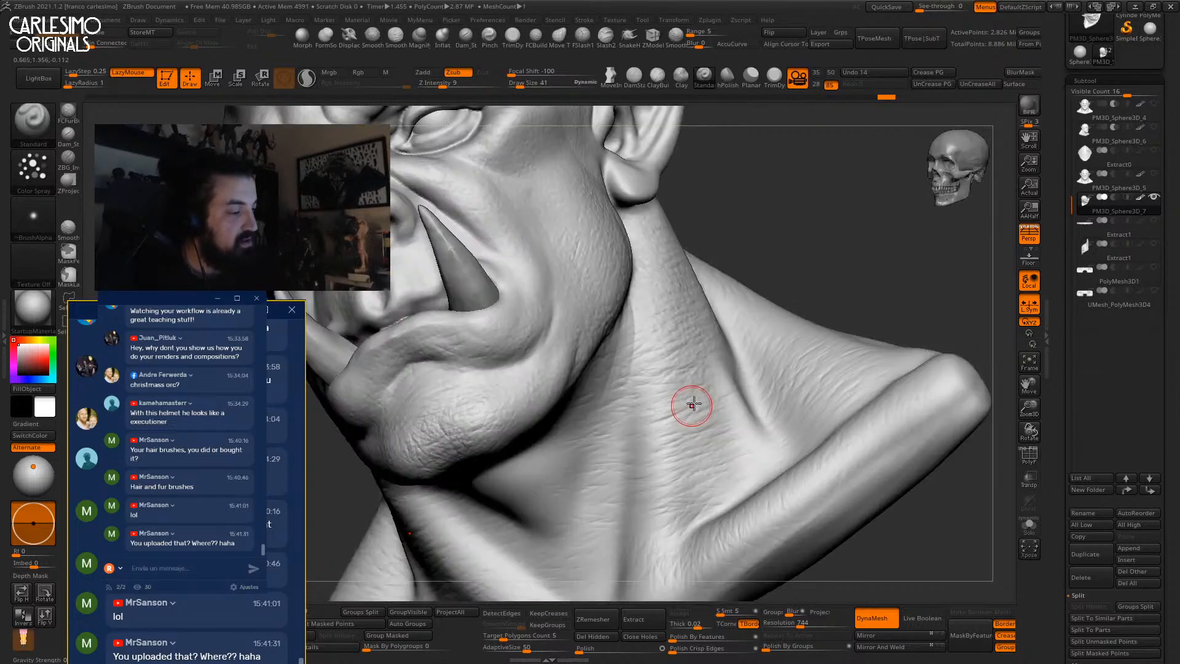
right_click_drag(569, 461, 605, 372)
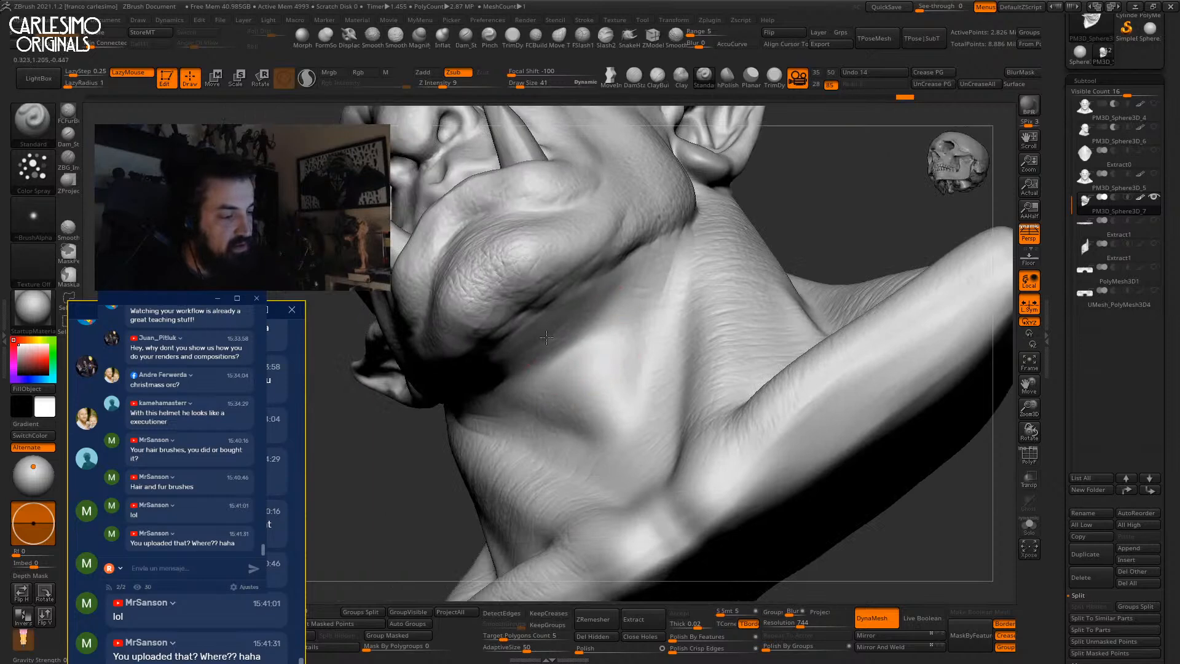
left_click_drag(664, 356, 628, 502)
Review the whole bust from three-quarter and front views and frame the face.
mouse_move(657, 406)
right_mouse_down("ctrl")
mouse_move(645, 294)
mouse_move(741, 295)
right_mouse_up("ctrl")
right_click_drag(741, 295, 753, 247)
right_click_drag(753, 247, 666, 212, "ctrl")
right_click_drag(666, 212, 659, 255, "ctrl")
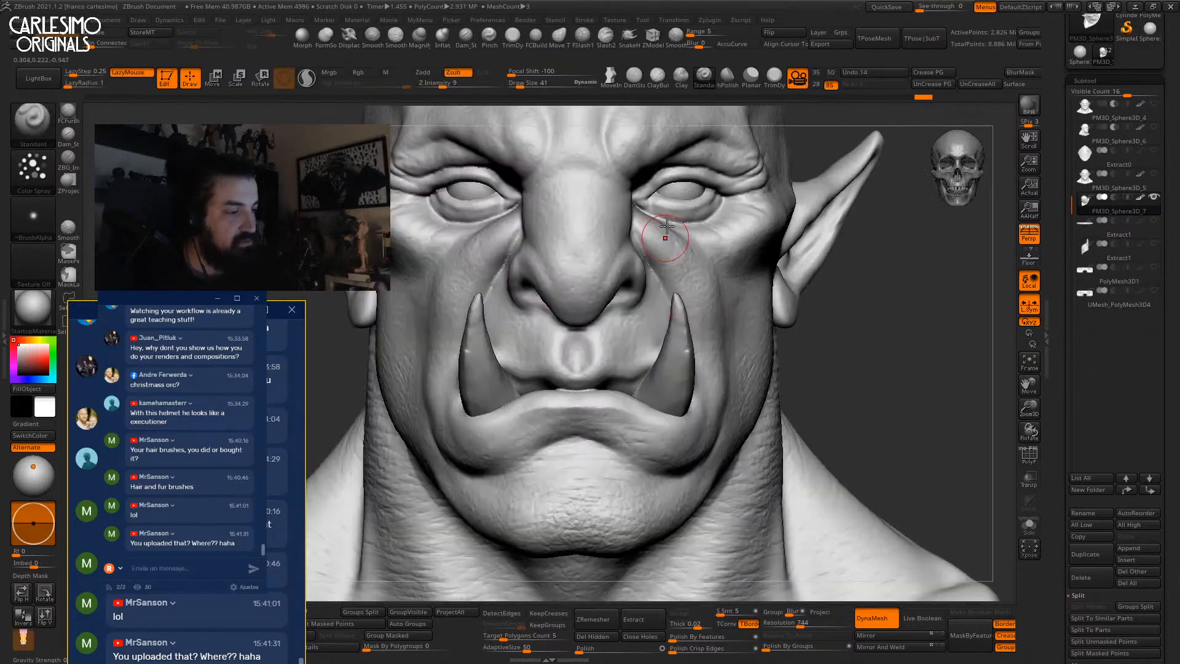
right_click_drag(553, 184, 566, 240, "alt")
left_click(34, 215)
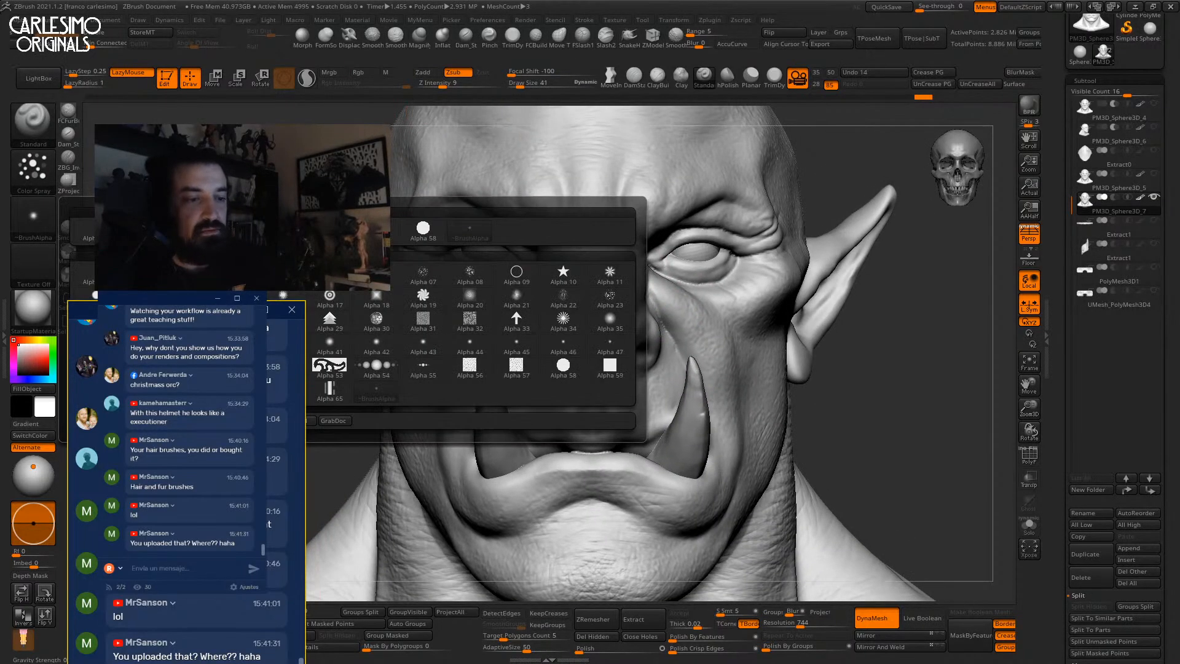
Switch the brush to Alpha 60 at size 91 with intensity 7.
left_click_drag(169, 310, 165, 201)
left_click(95, 390)
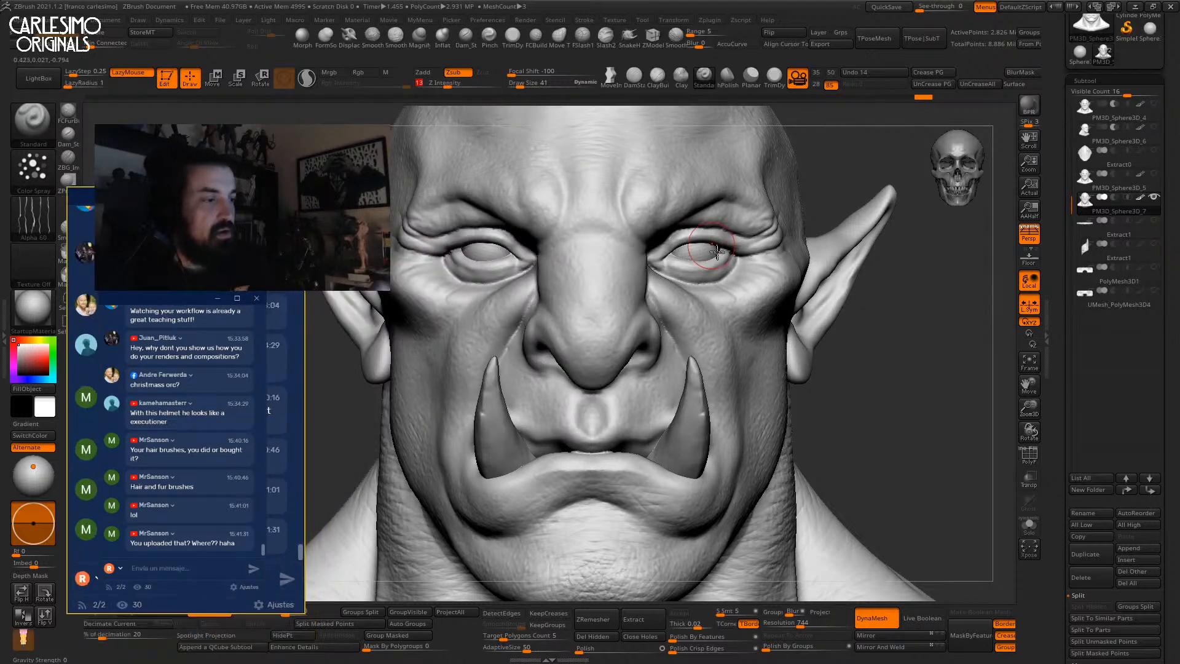
right_click_drag(669, 156, 579, 245, "alt")
key("bracketright")
key("bracketright")
key("bracketright")
key("bracketright")
key("bracketright")
mouse_move(645, 197)
right_mouse_down()
mouse_move(595, 252)
mouse_move(629, 240)
mouse_move(625, 283)
right_mouse_up()
key("space")
left_click(631, 314)
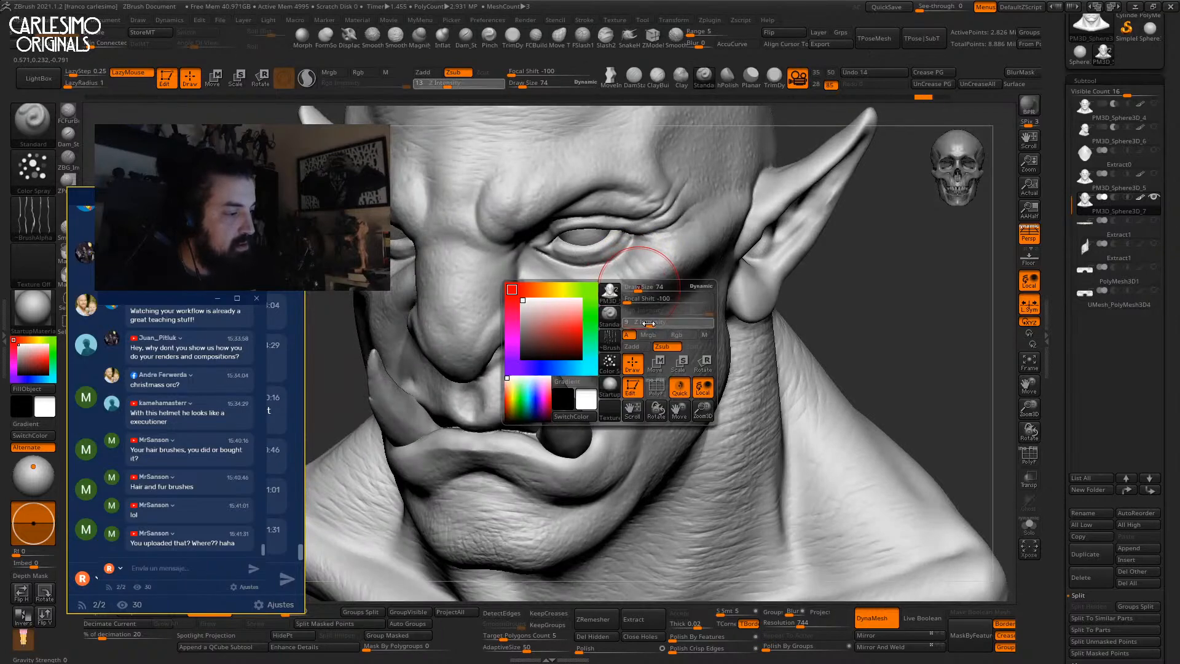
Turn the head to a three-quarter view, enlarge the brush, and select Dam_Standard.
right_click_drag(625, 278, 637, 263)
right_click_drag(715, 263, 716, 257)
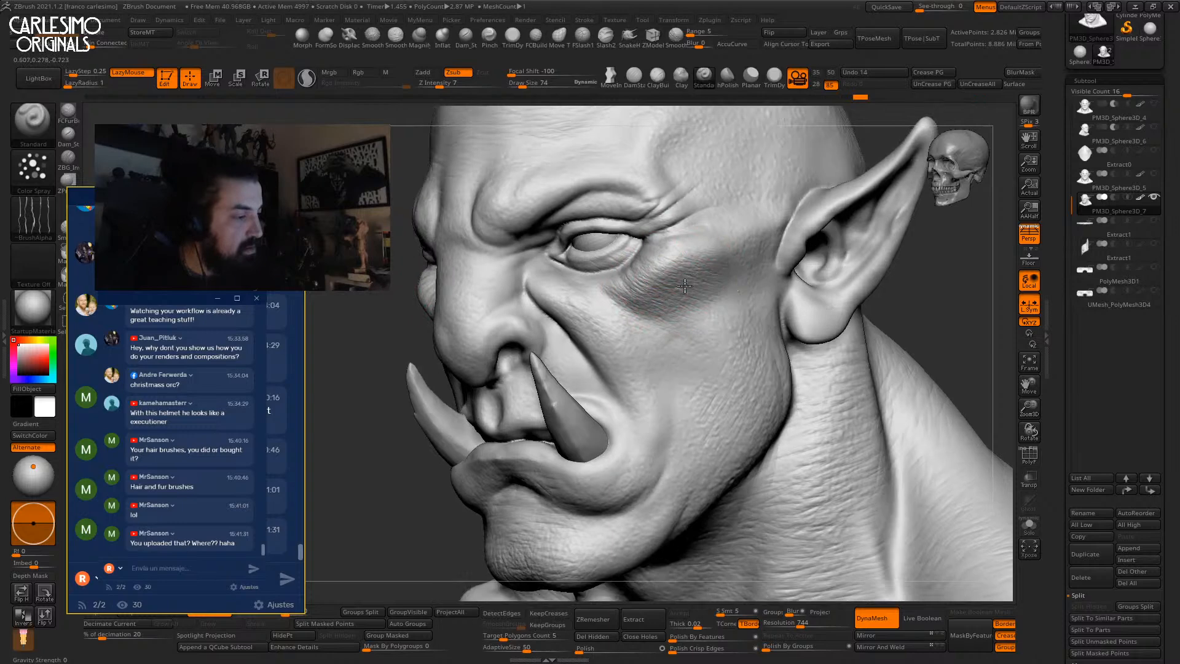
key("bracketright")
key("bracketright")
mouse_move(690, 329)
right_mouse_down()
mouse_move(612, 301)
mouse_move(566, 260)
mouse_move(707, 252)
mouse_move(646, 230)
mouse_move(574, 263)
mouse_move(610, 139)
mouse_move(467, 116)
right_mouse_up()
left_click(464, 42)
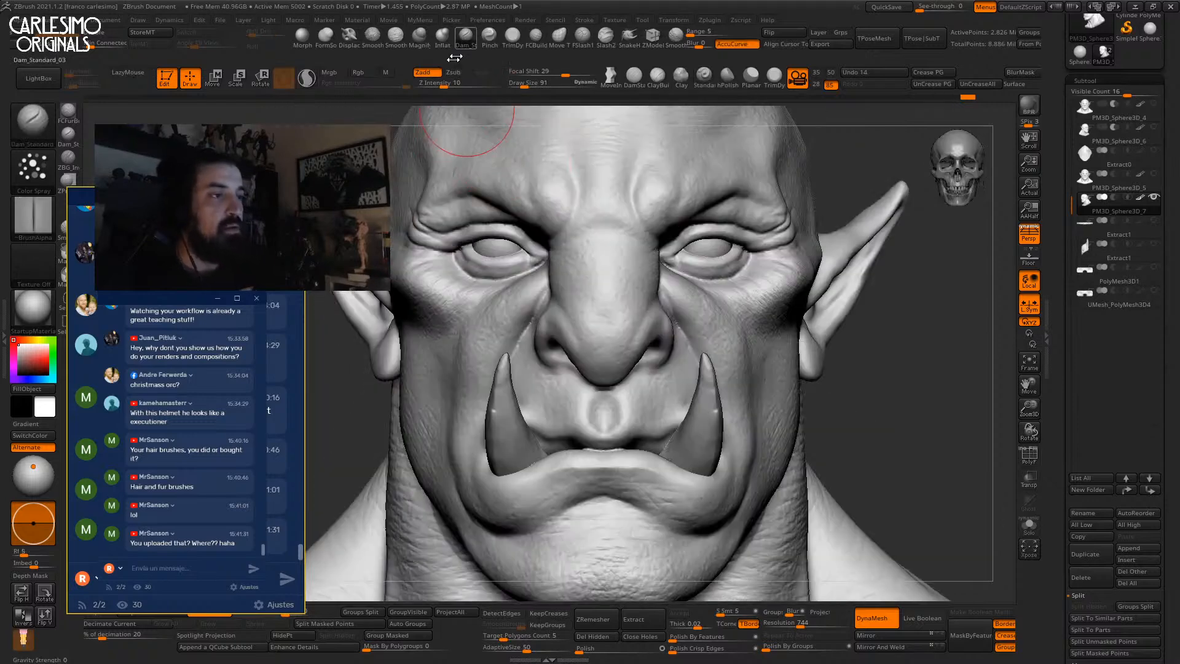
Frame the face from the front and carve a short crease by the nostril.
mouse_move(614, 263)
right_mouse_down()
mouse_move(654, 284)
mouse_move(663, 269)
right_mouse_up()
right_click(652, 270)
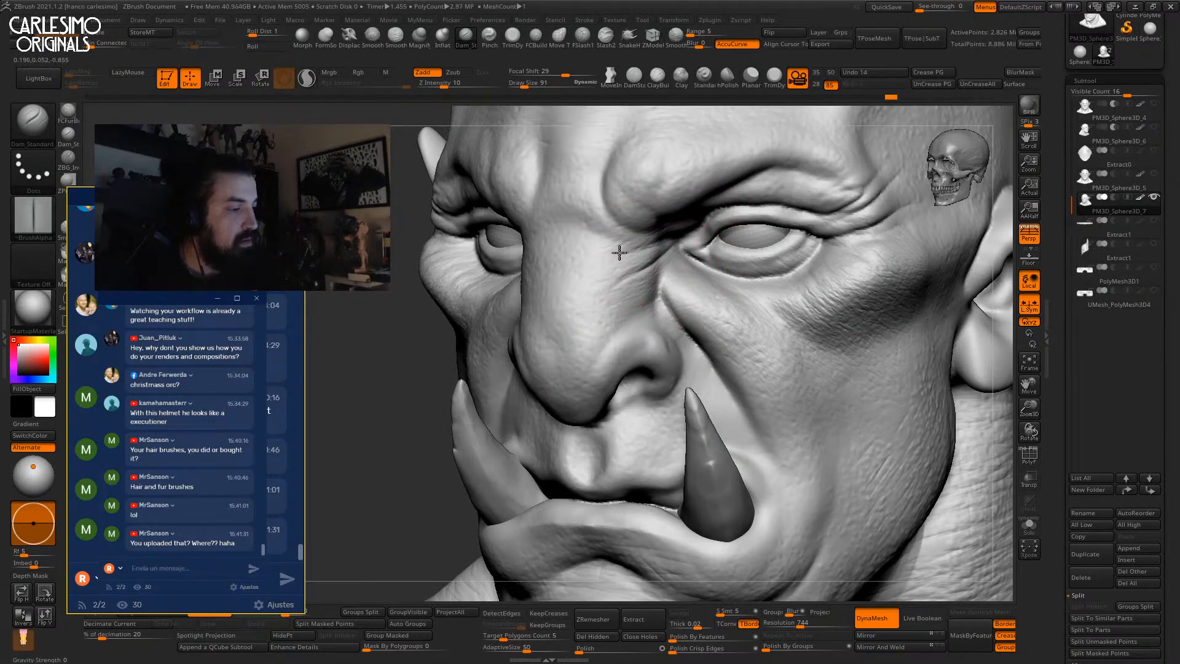
right_click_drag(651, 286, 551, 231)
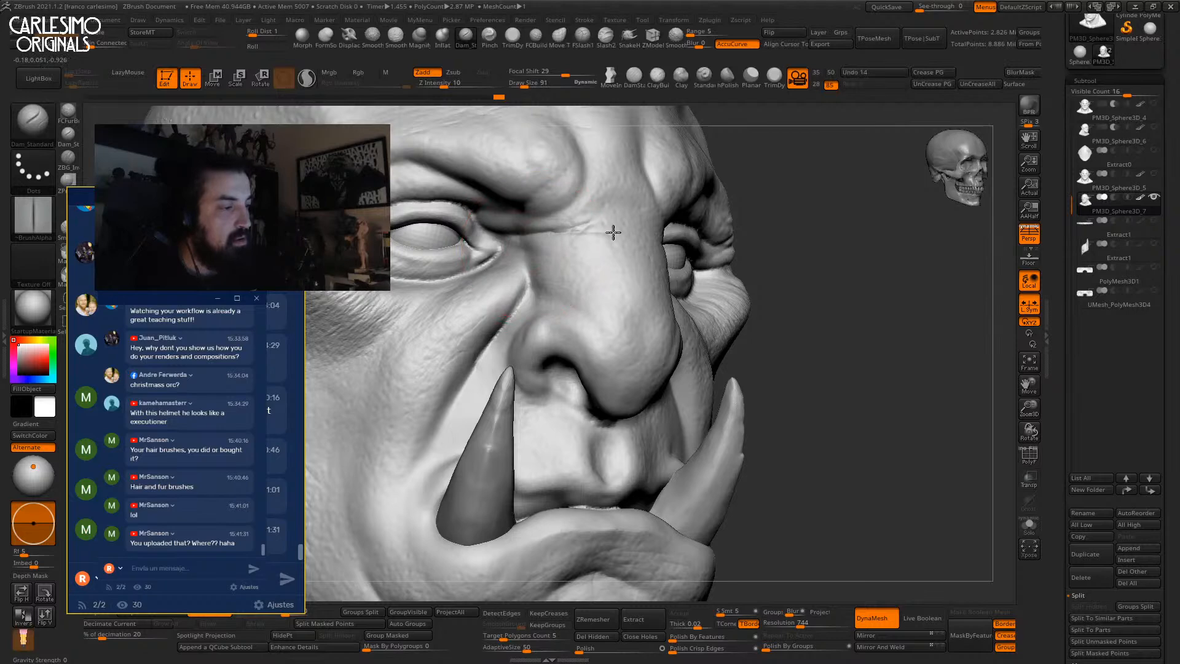
mouse_move(519, 264)
right_mouse_down("shift")
mouse_move(564, 268)
mouse_move(611, 205)
mouse_move(653, 232)
mouse_move(692, 232)
right_mouse_up("shift")
left_click_drag(698, 231, 713, 241)
Select the DamStandard brush and toggle Solo to hide and re-show the tusks.
left_click_drag(1060, 188, 1062, 220)
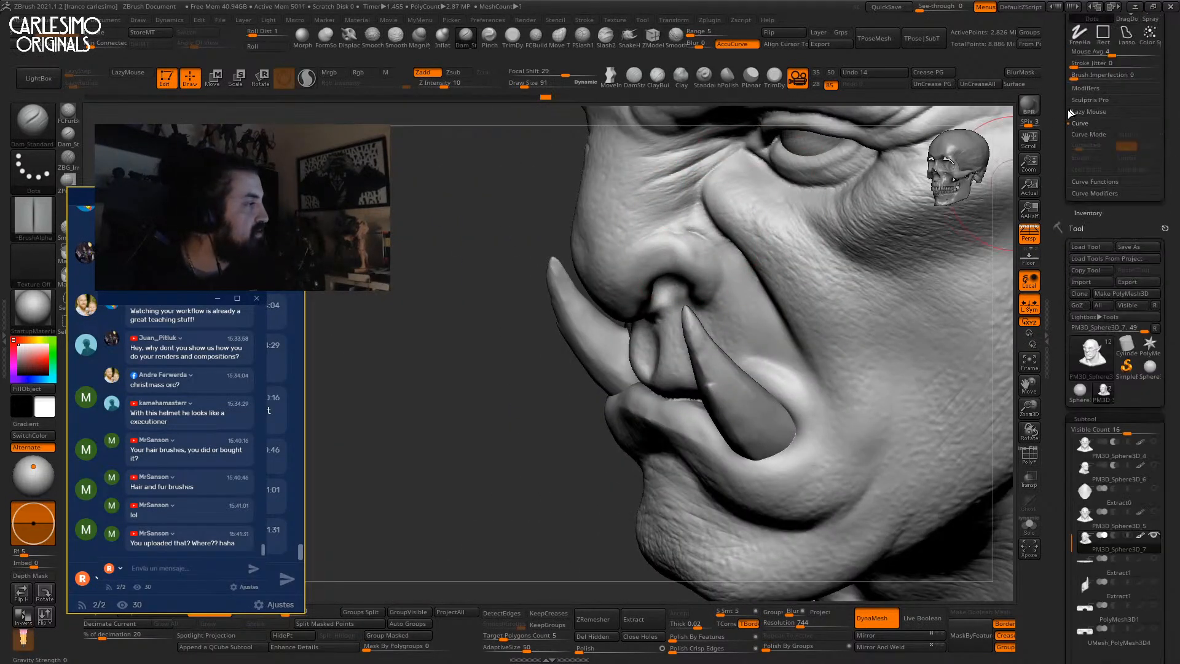
key("b")
key("d")
key("s")
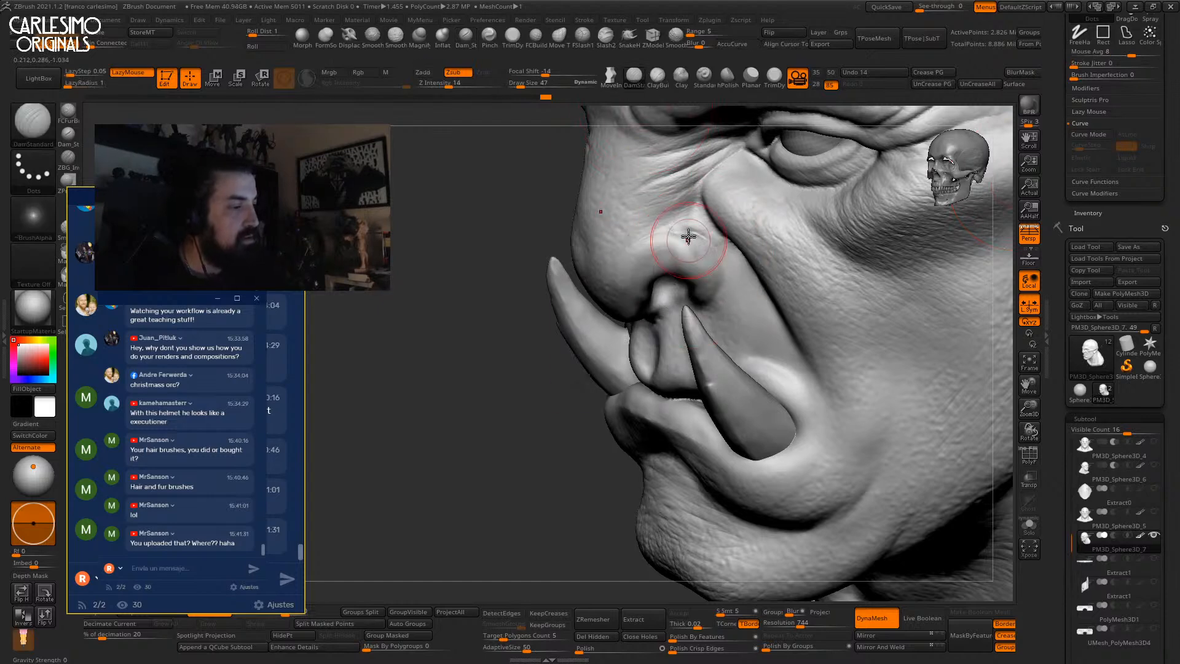
right_click_drag(716, 252, 793, 269)
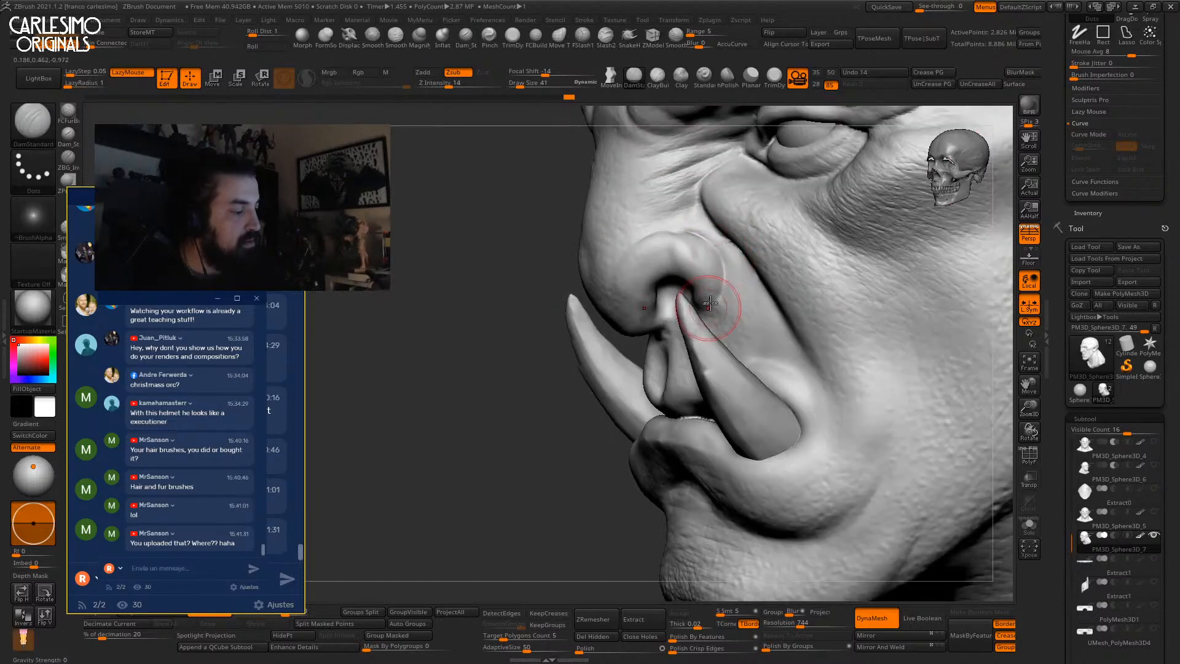
right_click_drag(707, 310, 783, 315)
key("alt+s")
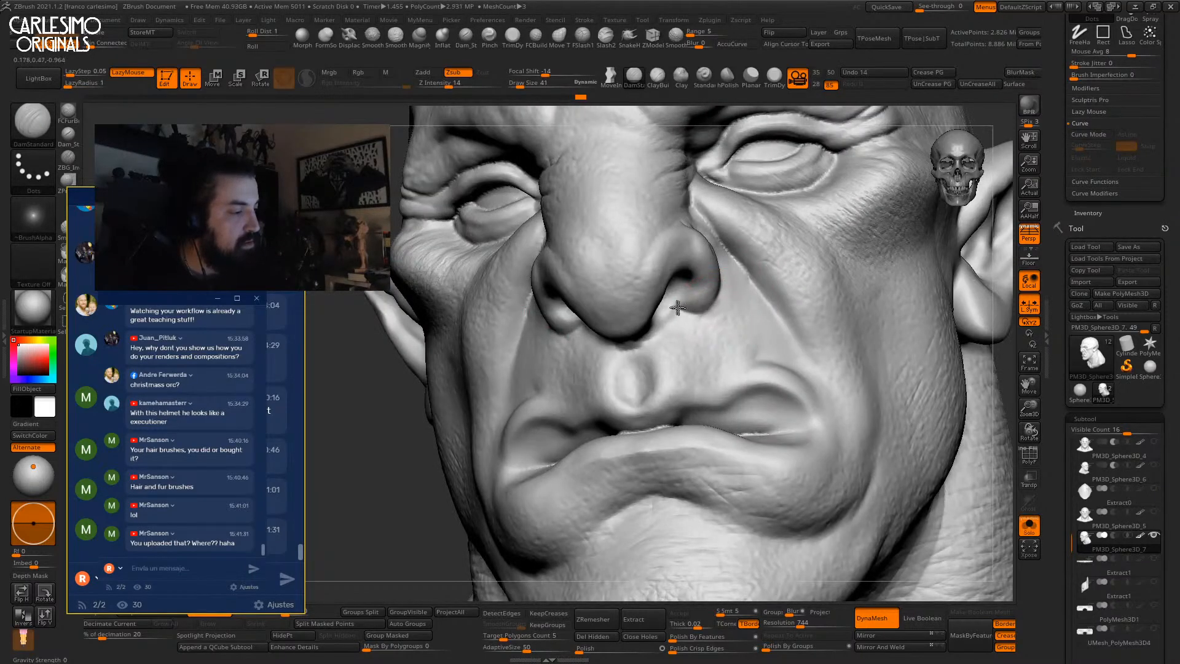
mouse_move(670, 314)
right_mouse_down()
mouse_move(672, 329)
mouse_move(658, 322)
right_mouse_up()
key("alt+s")
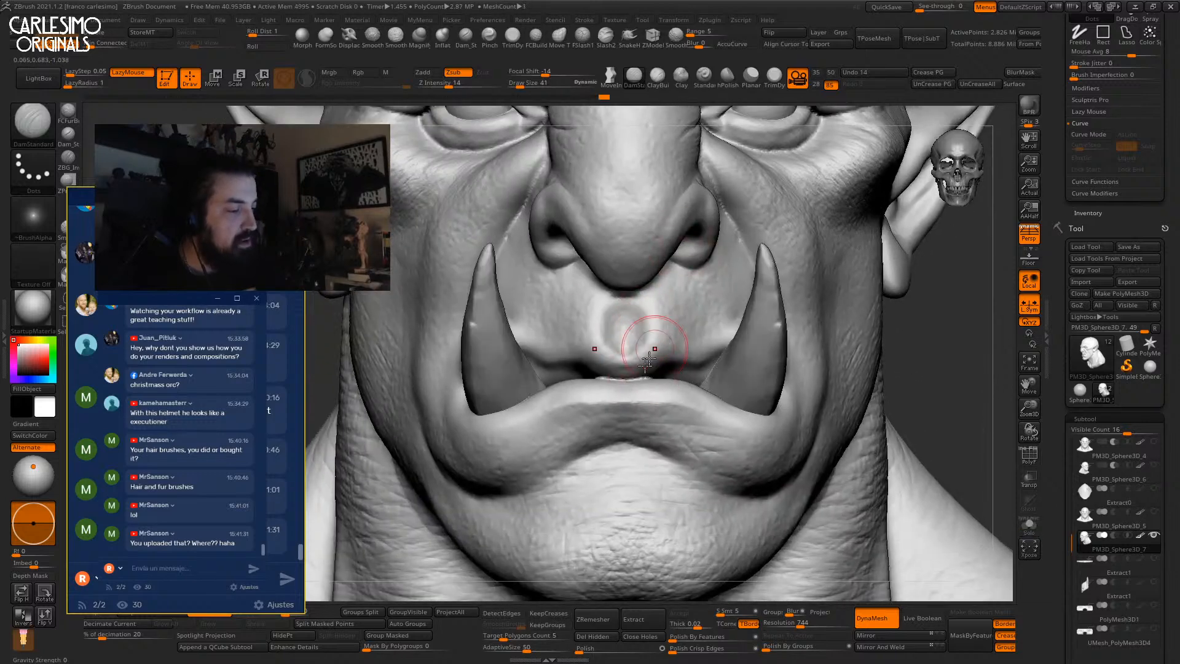
Carve creases along the lower lip and below the tusk.
mouse_move(690, 356)
right_mouse_down()
mouse_move(750, 390)
mouse_move(627, 395)
right_mouse_up()
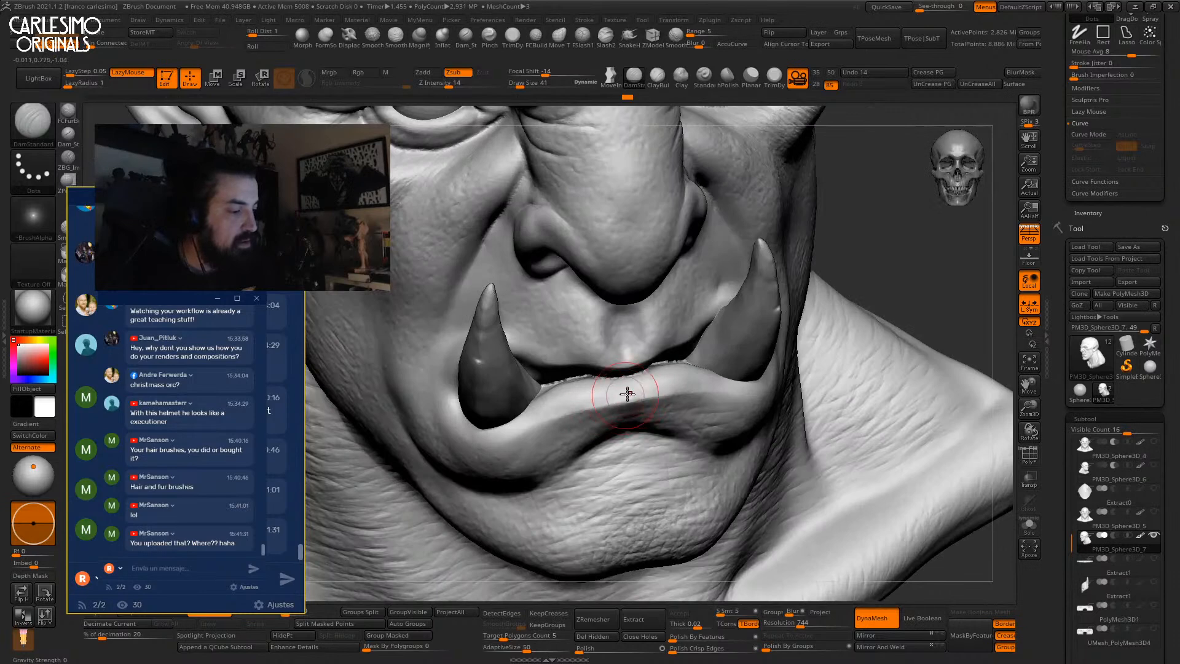
left_click_drag(642, 395, 522, 429)
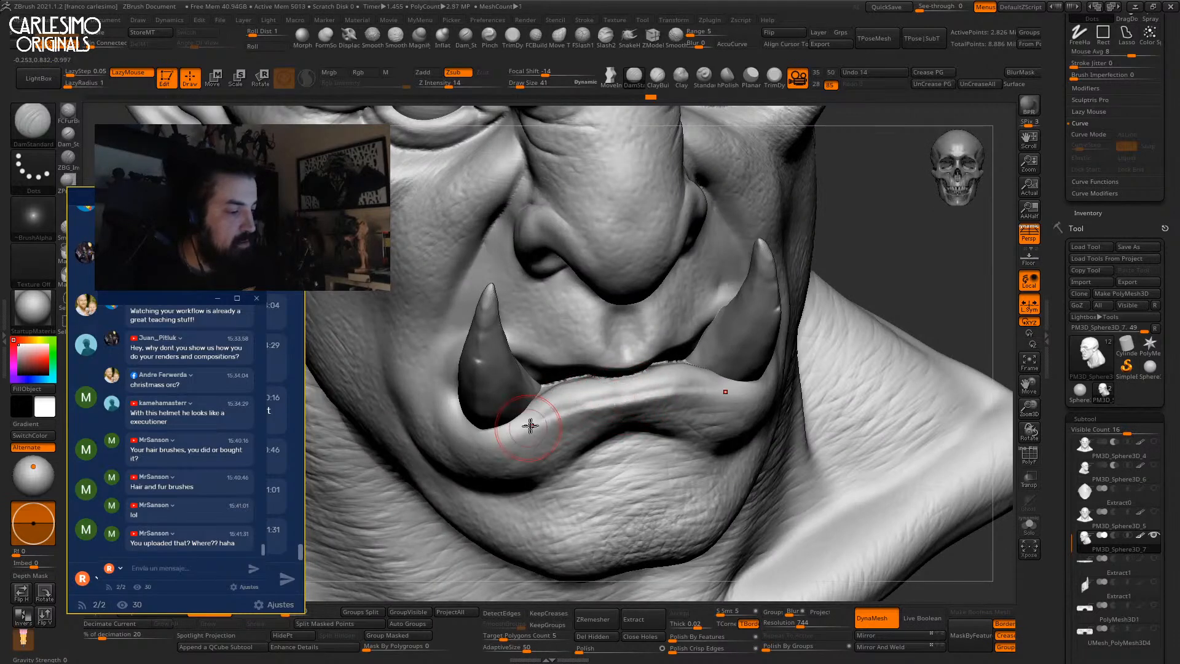
right_click_drag(522, 429, 523, 435)
left_click_drag(474, 438, 450, 416)
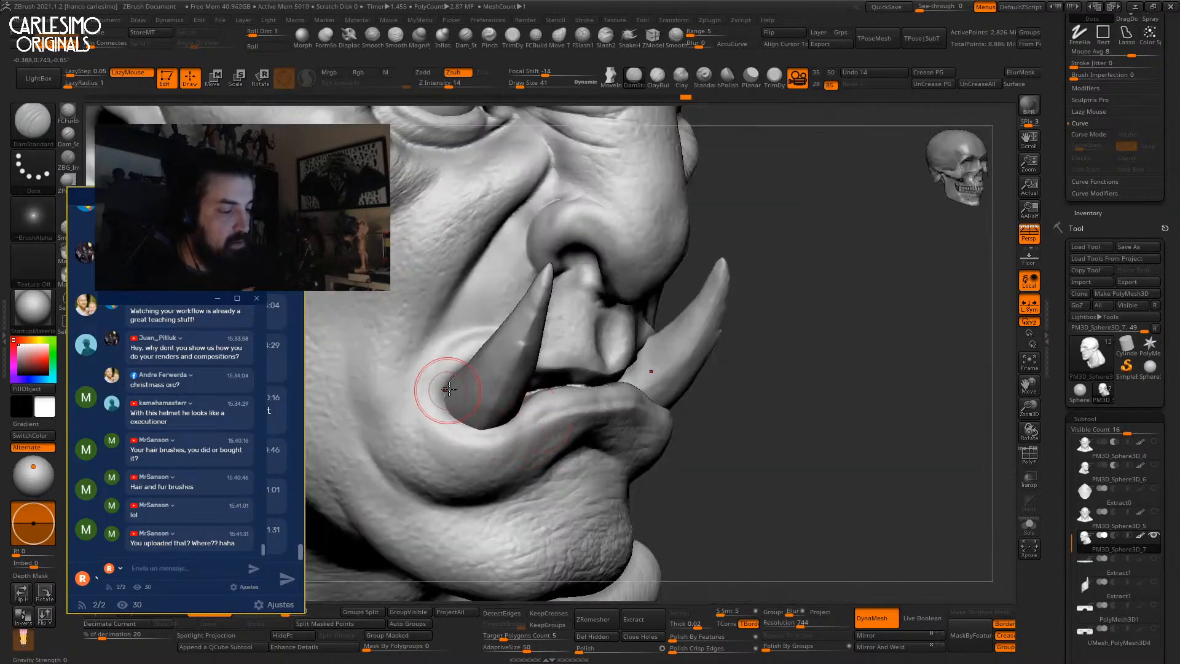
With the tusks hidden, carve creases in the cheek beside the tusk and beside the nose.
key("alt+s")
key("alt+s")
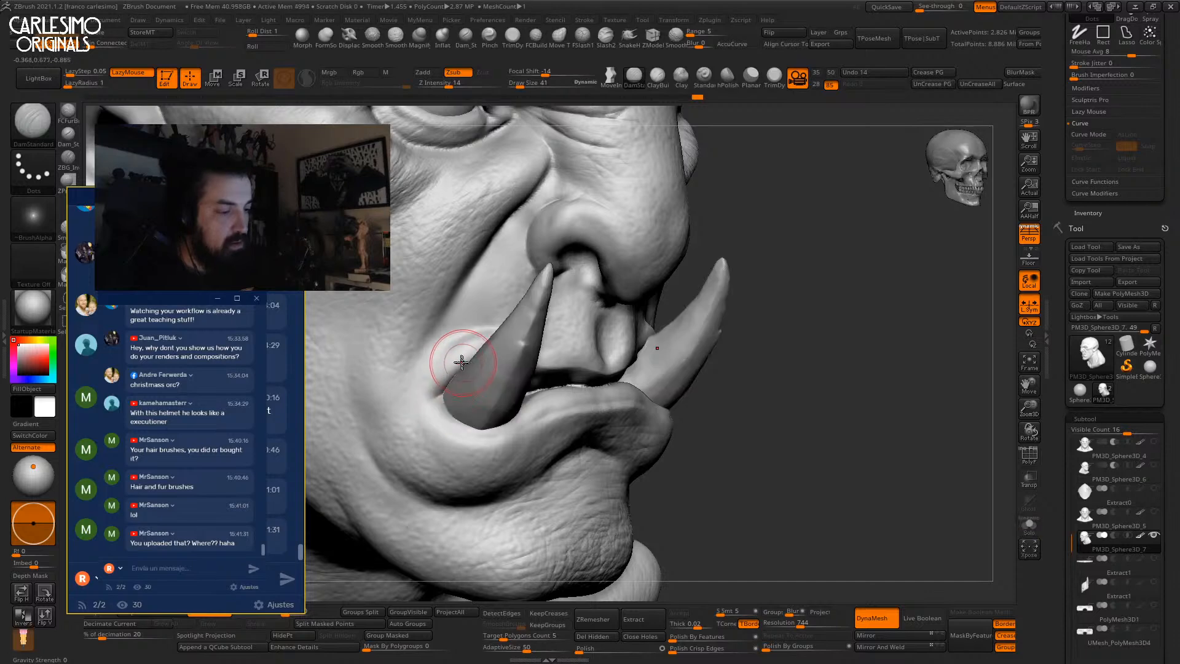
mouse_move(464, 353)
right_mouse_down("shift")
mouse_move(571, 294)
mouse_move(551, 284)
mouse_move(664, 281)
right_mouse_up("shift")
right_click(469, 266)
left_click_drag(467, 270, 412, 363)
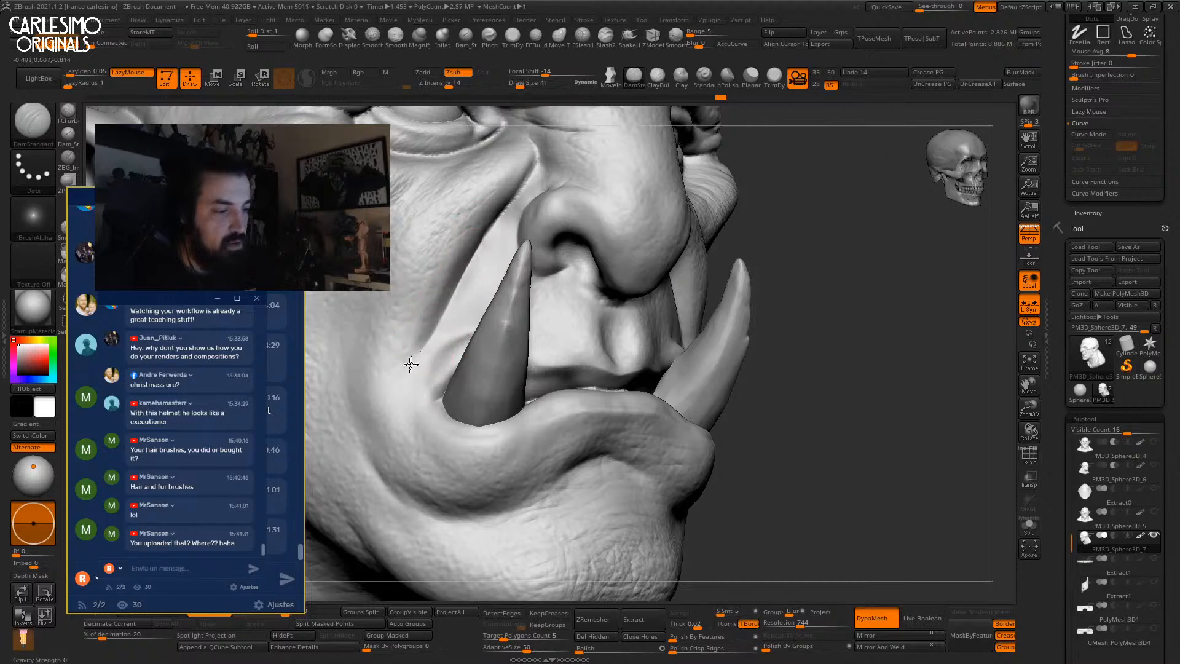
left_click_drag(409, 421, 410, 423)
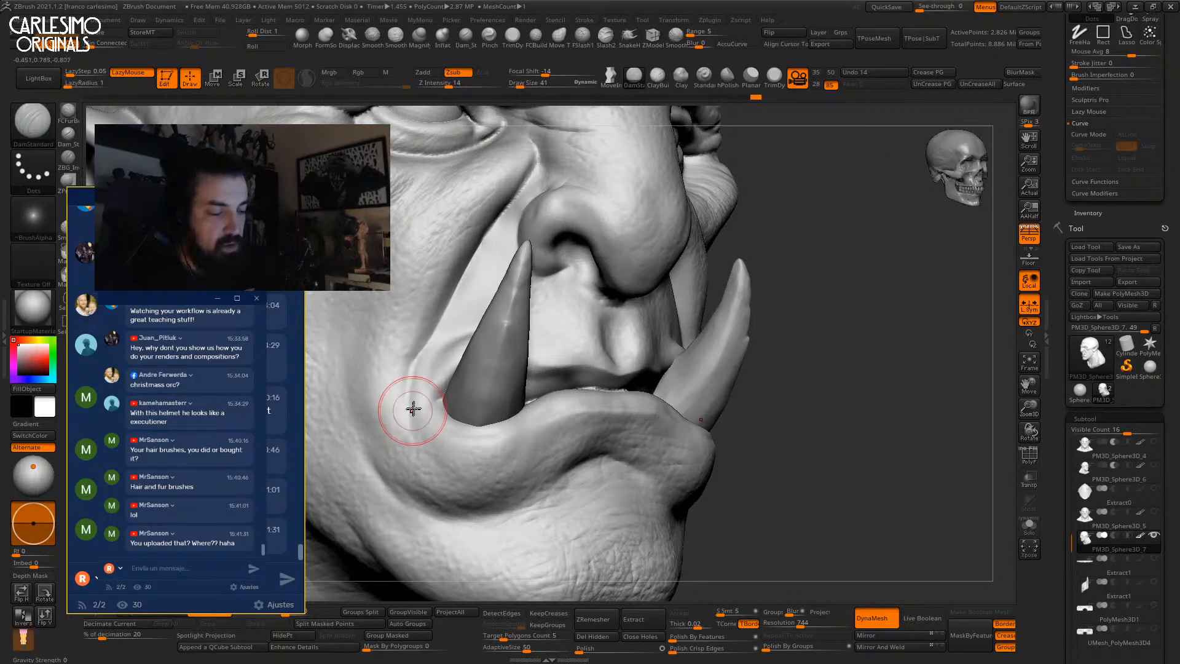
right_click_drag(444, 282, 424, 365, "alt")
left_click_drag(488, 287, 517, 241)
right_click_drag(523, 250, 538, 243)
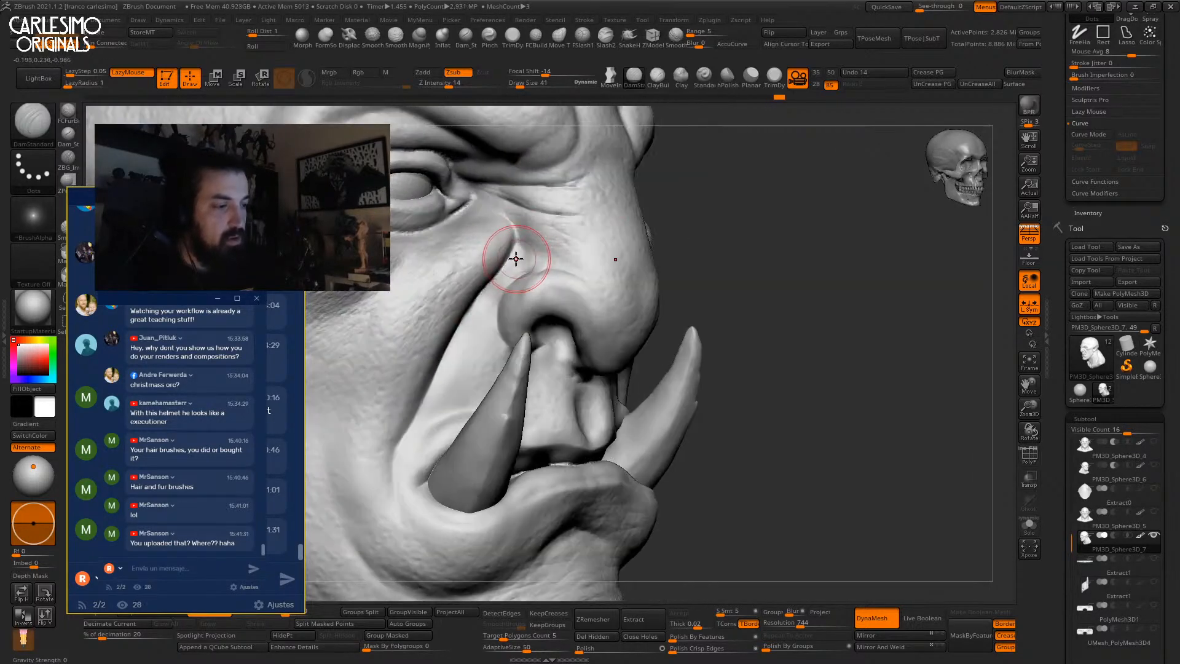
Switch to the ClayBuildup brush and smooth the surface while orbiting to the front.
key("b")
key("c")
key("b")
key("b")
key("c")
key("l")
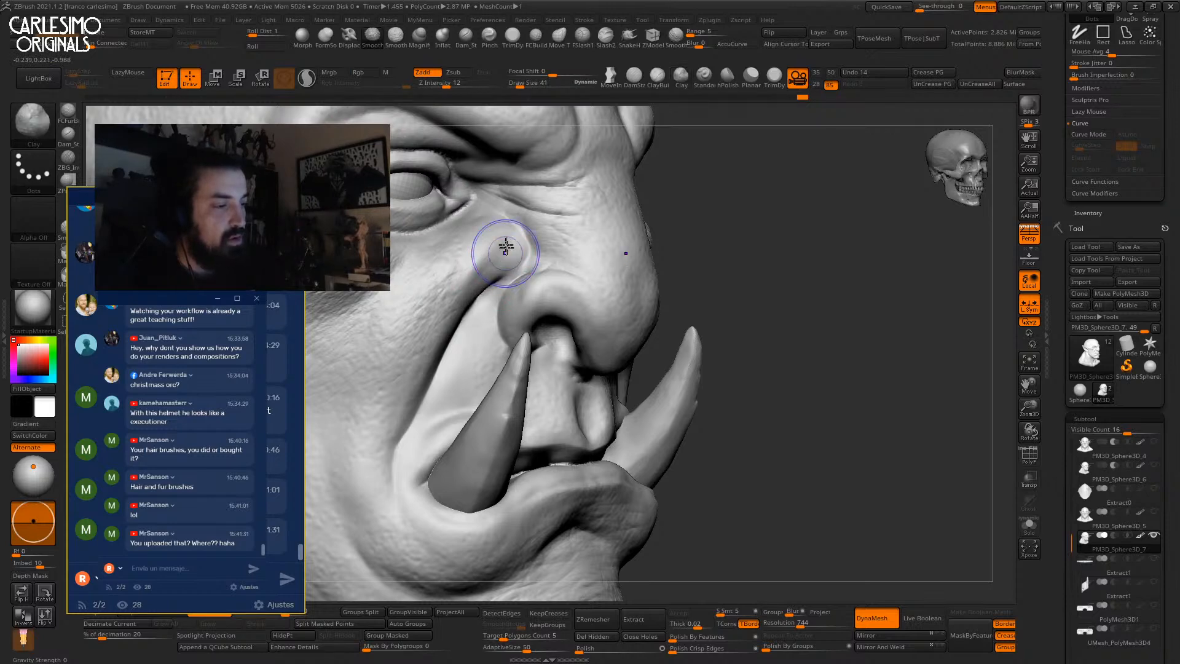
mouse_move(817, 264)
left_mouse_down()
mouse_move(700, 257)
mouse_move(701, 266)
left_mouse_up()
key("b")
key("c")
key("b")
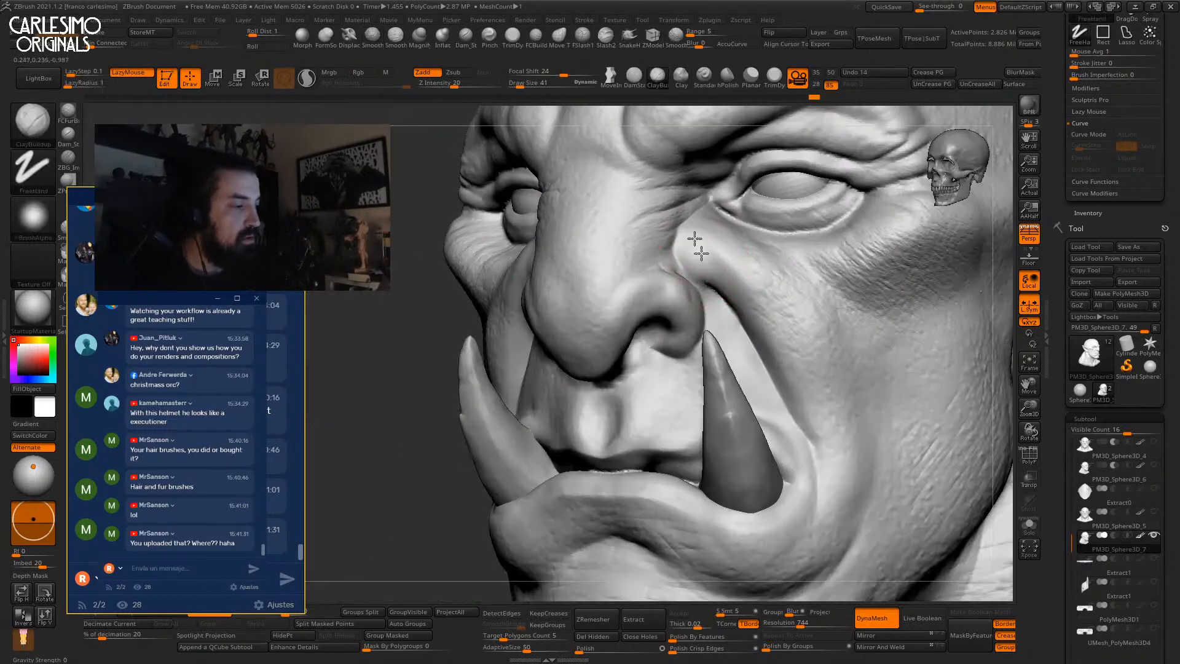
key("shift")
mouse_move(711, 250)
right_mouse_down()
mouse_move(741, 253)
mouse_move(714, 316)
mouse_move(865, 191)
right_mouse_up()
Add faint fine marks beside the nose with the Standard brush.
left_click(704, 78)
mouse_move(456, 261)
right_mouse_down()
mouse_move(507, 259)
mouse_move(522, 350)
right_mouse_up()
mouse_move(529, 252)
left_mouse_down()
mouse_move(541, 267)
mouse_move(435, 290)
mouse_move(477, 350)
left_mouse_up()
right_click_drag(454, 383, 519, 356, "ctrl")
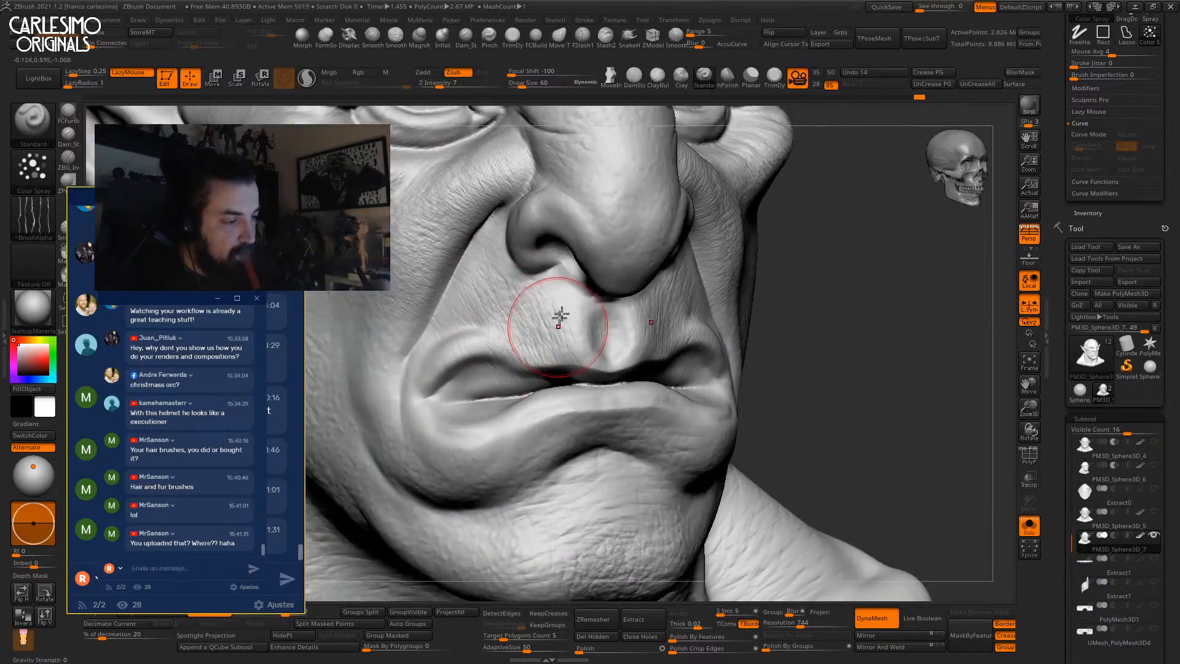
Stipple Alpha 47 skin texture over the nose at intensity 17.
left_click(34, 218)
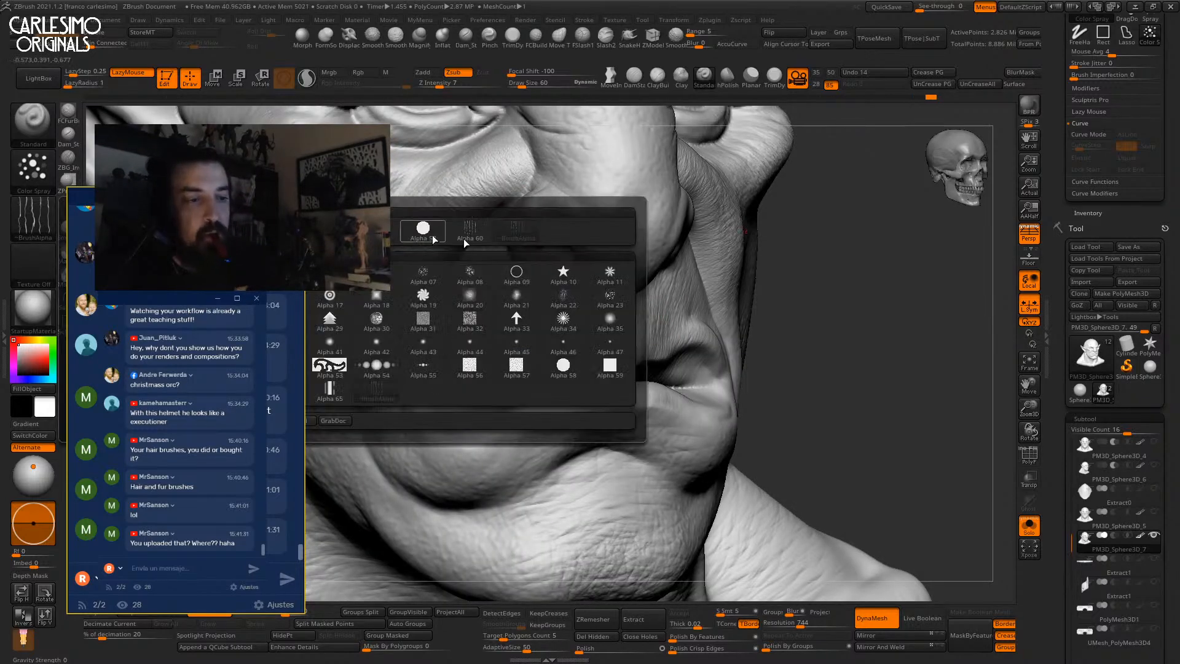
left_click(609, 341)
key("space")
key("space")
left_click_drag(483, 253, 492, 253)
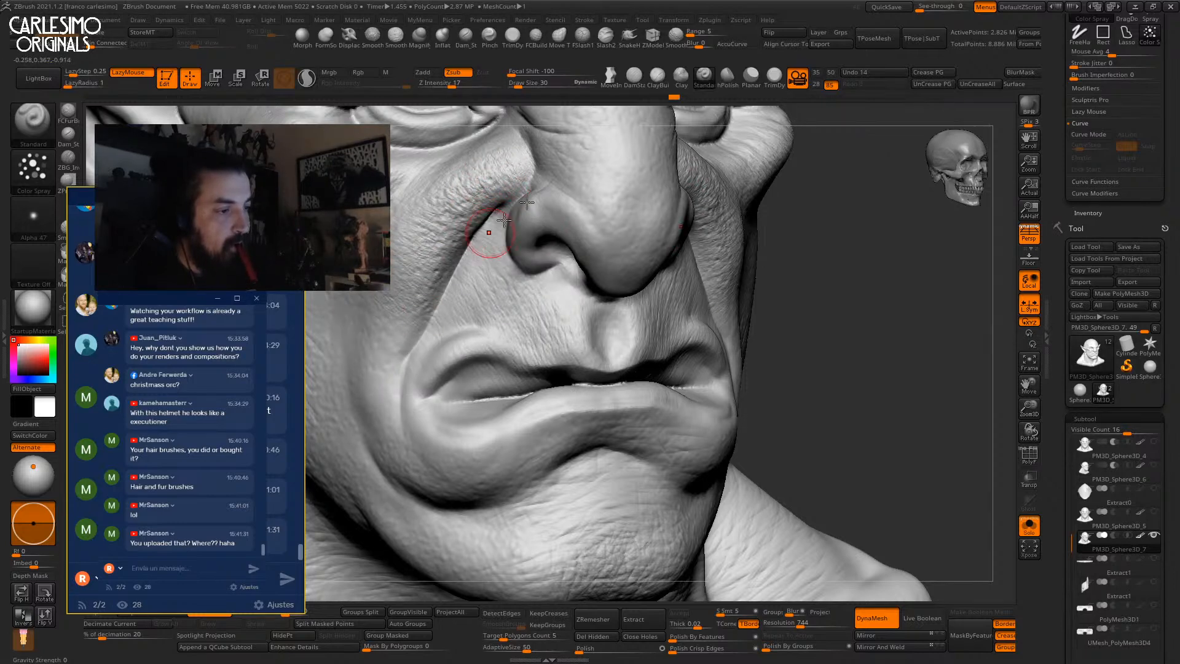
right_click_drag(616, 200, 578, 210)
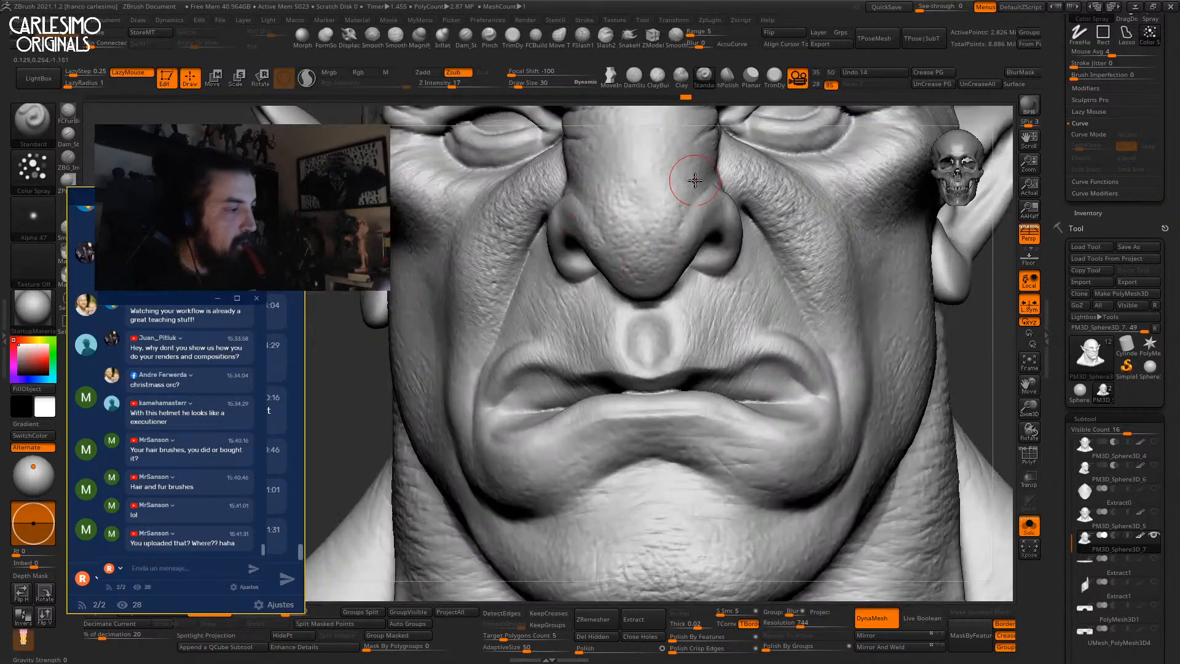
mouse_move(679, 200)
right_mouse_down()
mouse_move(631, 263)
mouse_move(665, 157)
right_mouse_up()
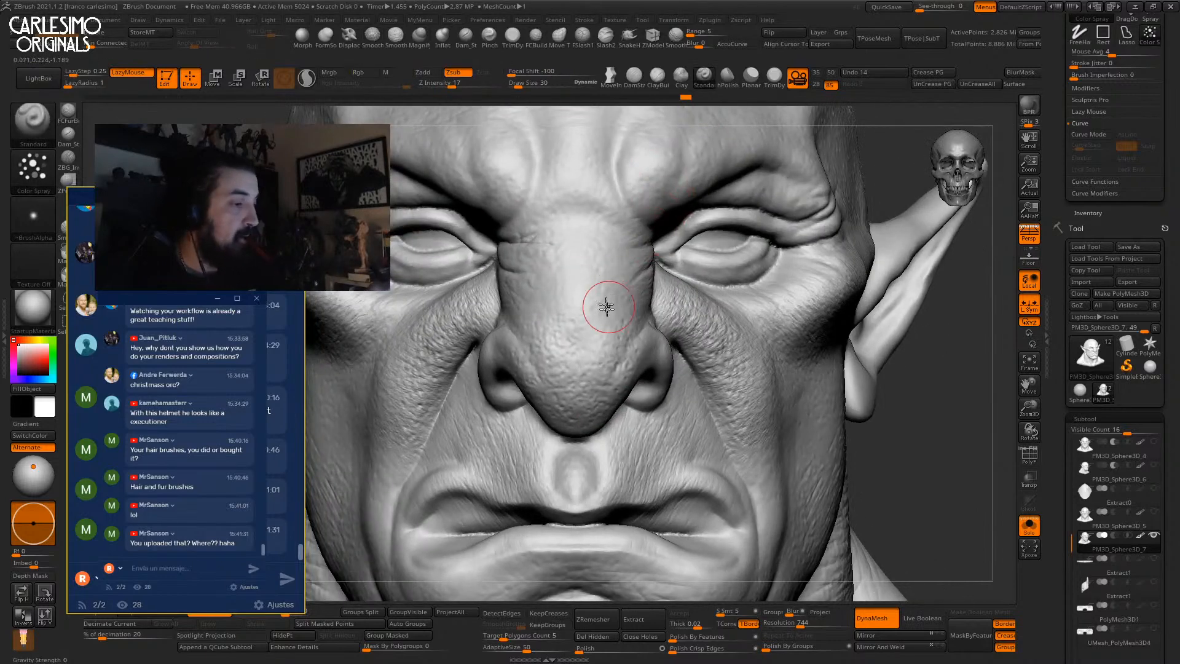
mouse_move(590, 332)
left_mouse_down()
mouse_move(566, 348)
mouse_move(542, 341)
left_mouse_up()
right_click_drag(583, 312, 593, 237, "ctrl")
Frame the cheek near the ear and shrink the brush to size 21.
mouse_move(633, 277)
right_mouse_down("alt")
mouse_move(603, 211)
mouse_move(623, 209)
right_mouse_up("alt")
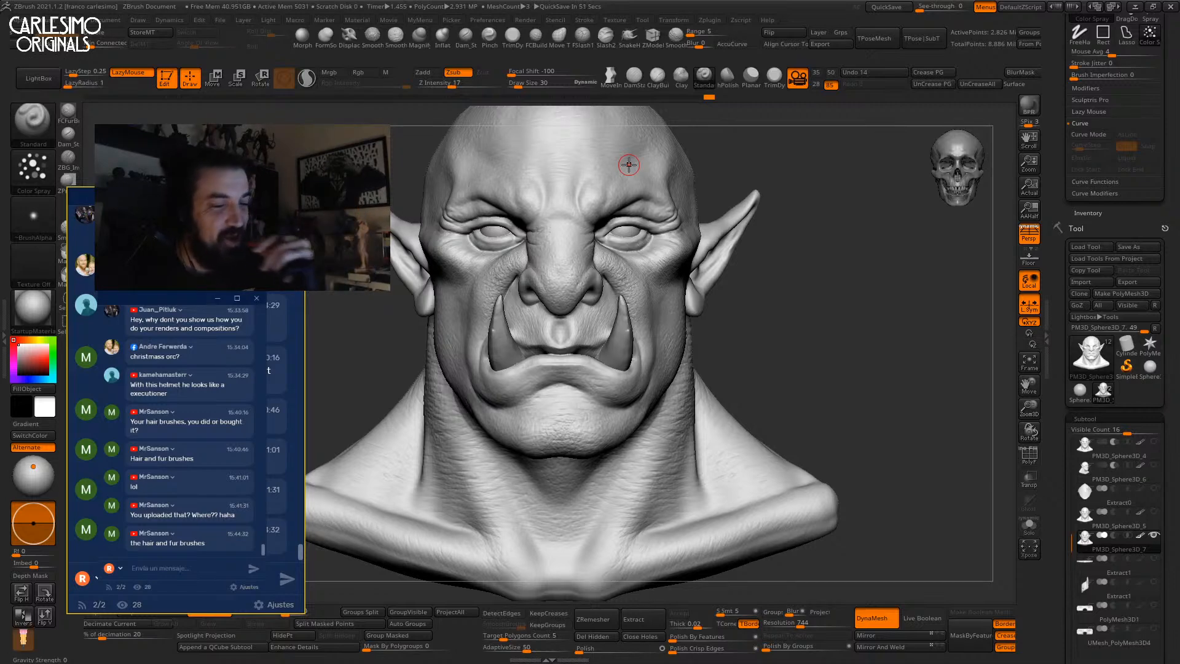
left_click_drag(783, 282, 634, 259)
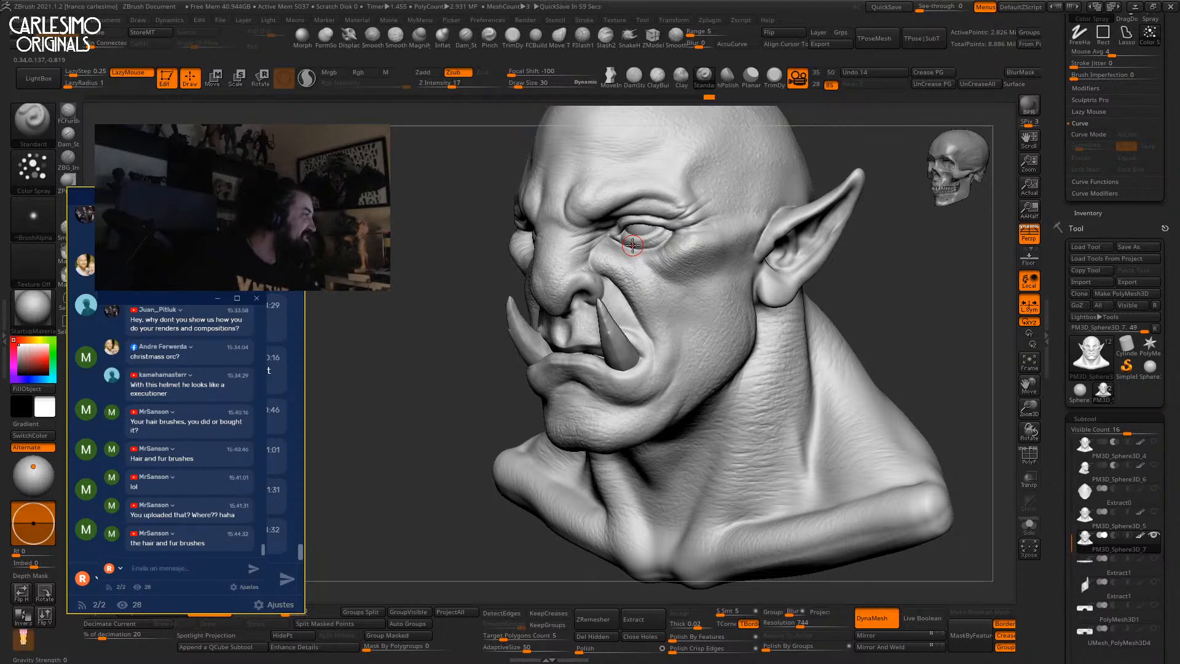
mouse_move(632, 244)
right_mouse_down()
mouse_move(647, 367)
mouse_move(660, 305)
mouse_move(690, 308)
mouse_move(716, 241)
right_mouse_up()
right_click_drag(866, 282, 962, 177)
left_click_drag(1059, 333, 1060, 83)
right_click_drag(903, 274, 824, 298, "alt")
right_click_drag(648, 277, 555, 285, "ctrl")
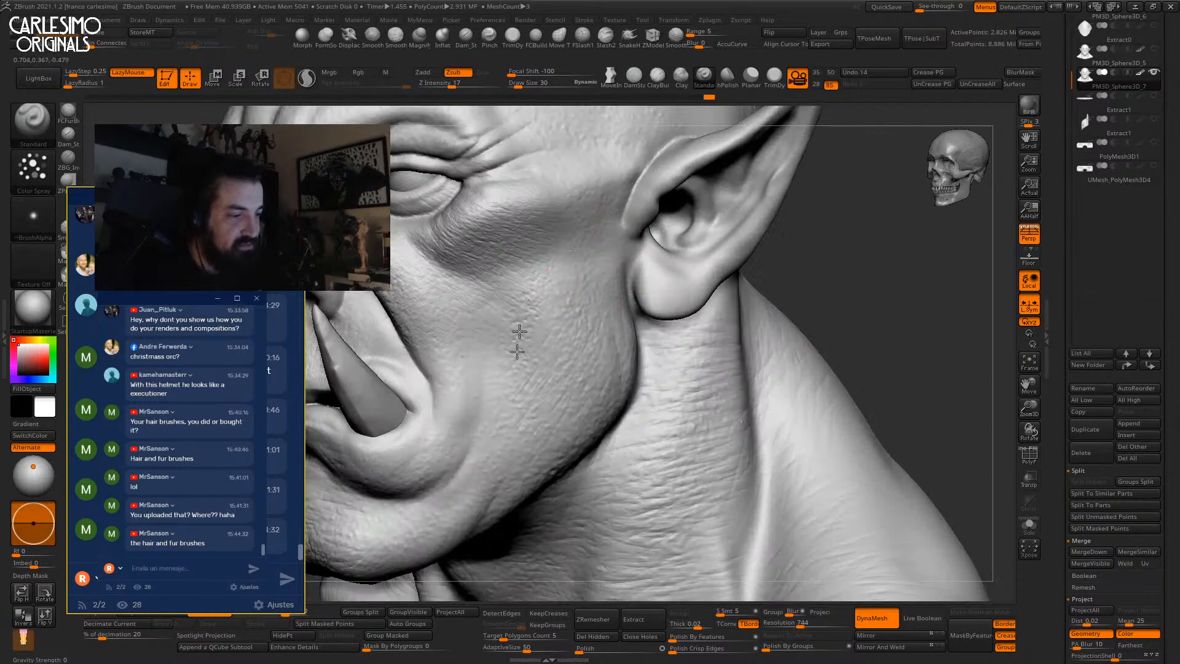
right_click_drag(529, 339, 595, 297, "alt")
key("space")
left_click_drag(589, 296, 594, 295)
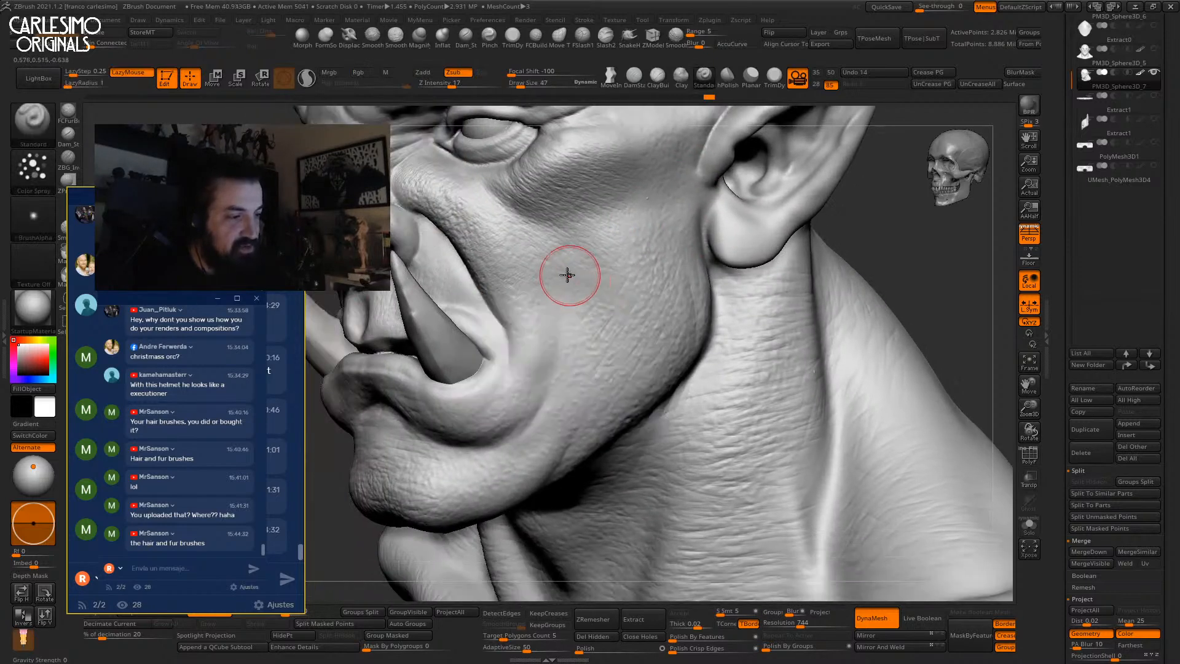
key("bracketleft")
key("bracketleft")
key("bracketleft")
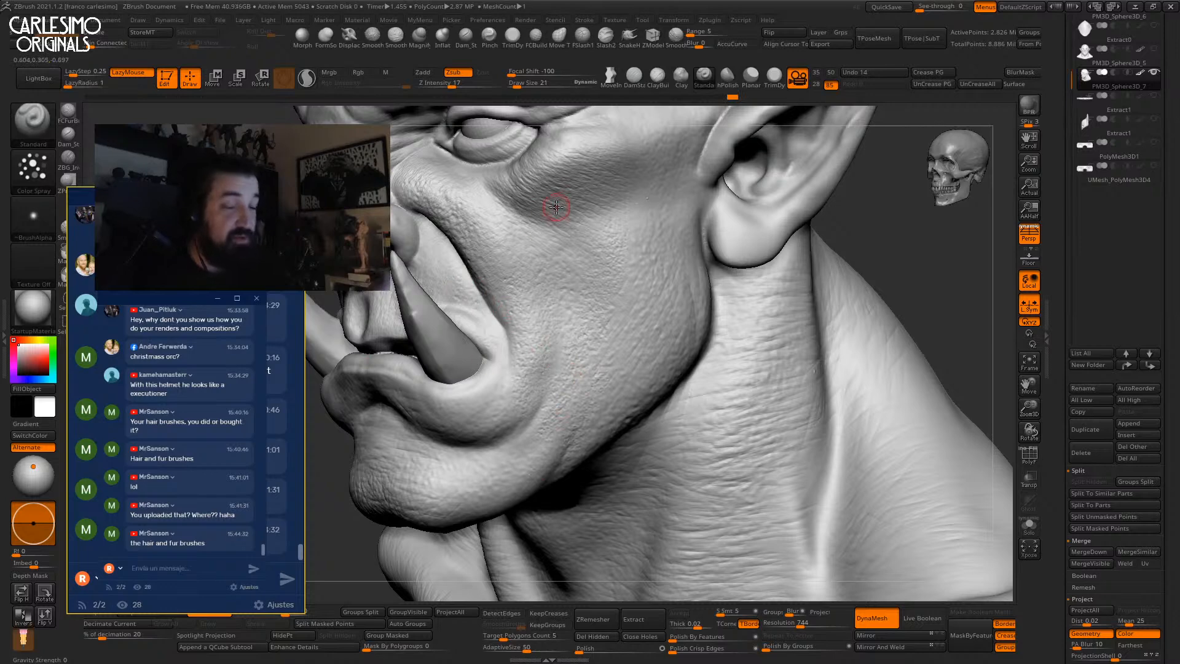
left_click_drag(1063, 305, 1065, 217)
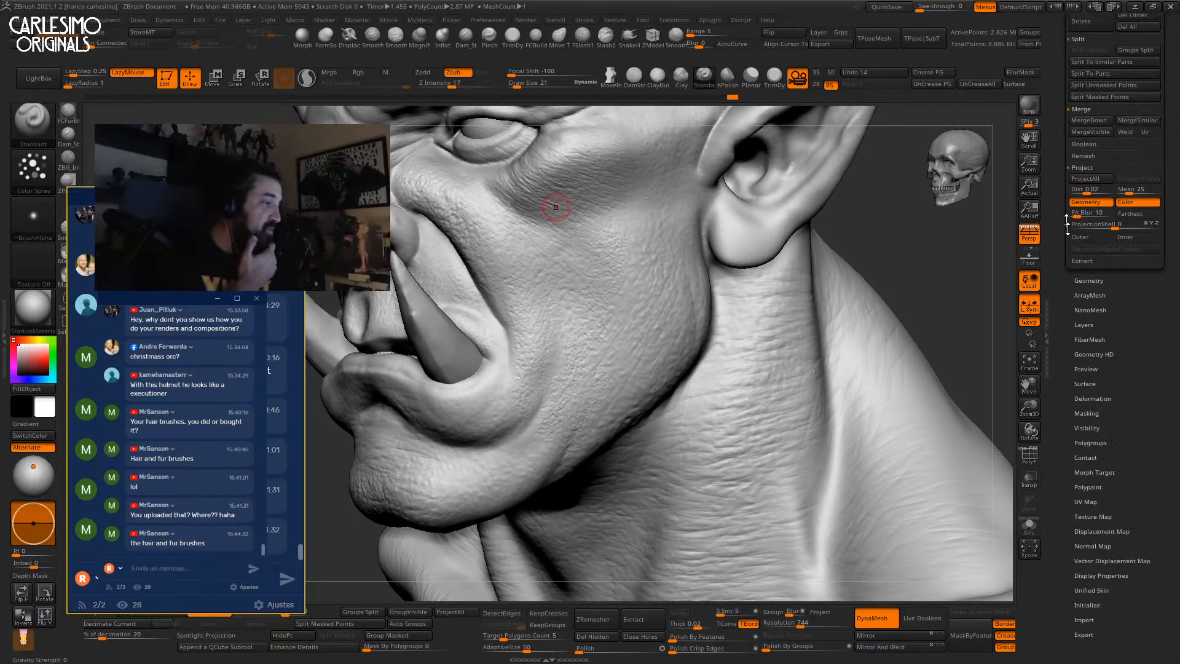
Apply Mask By Cavity to the orc's skin, invert it, and turn off ViewMask.
left_click_drag(1060, 346, 1067, 277)
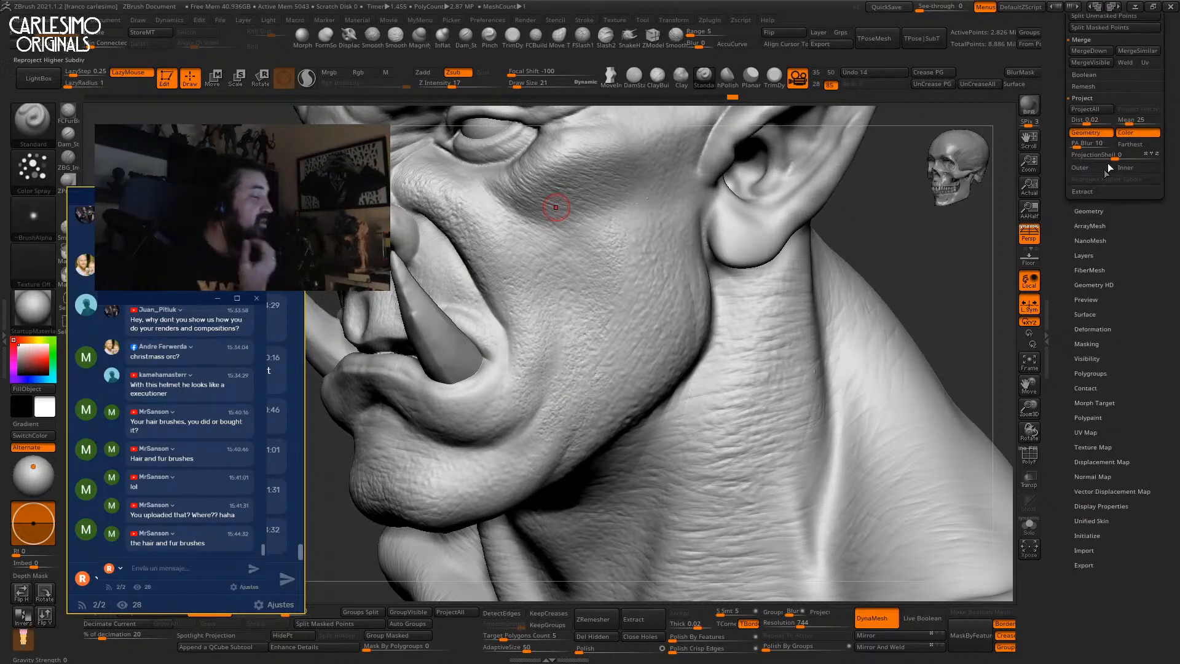
left_click(1089, 342)
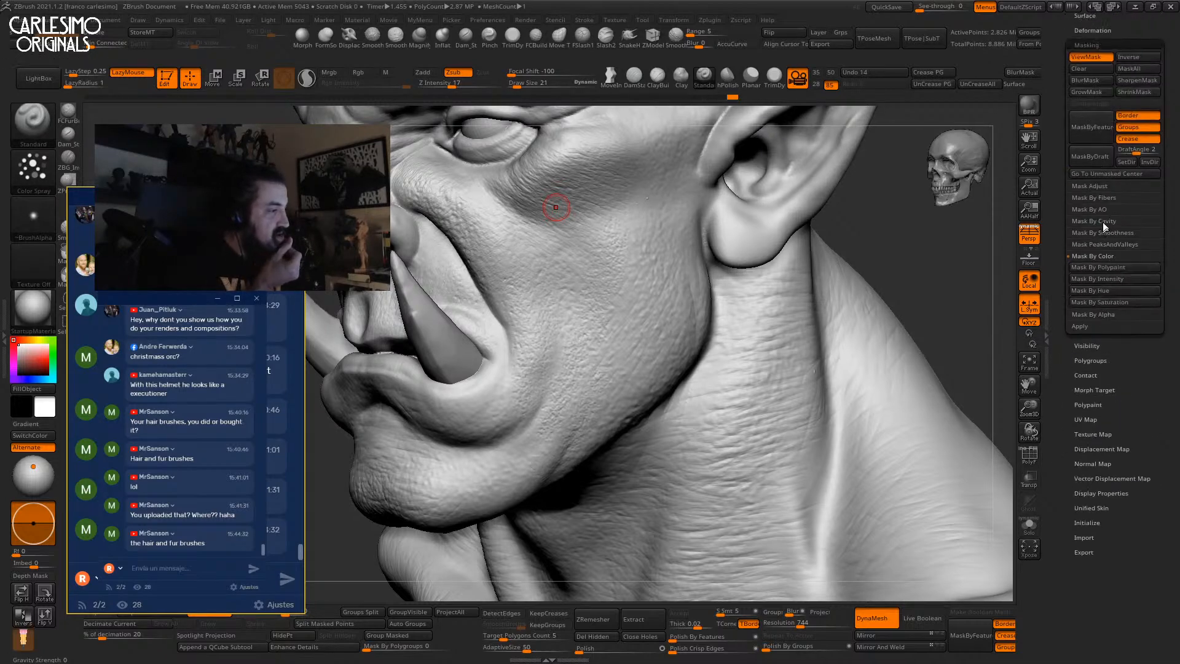
left_click(1103, 223)
left_click(1114, 234)
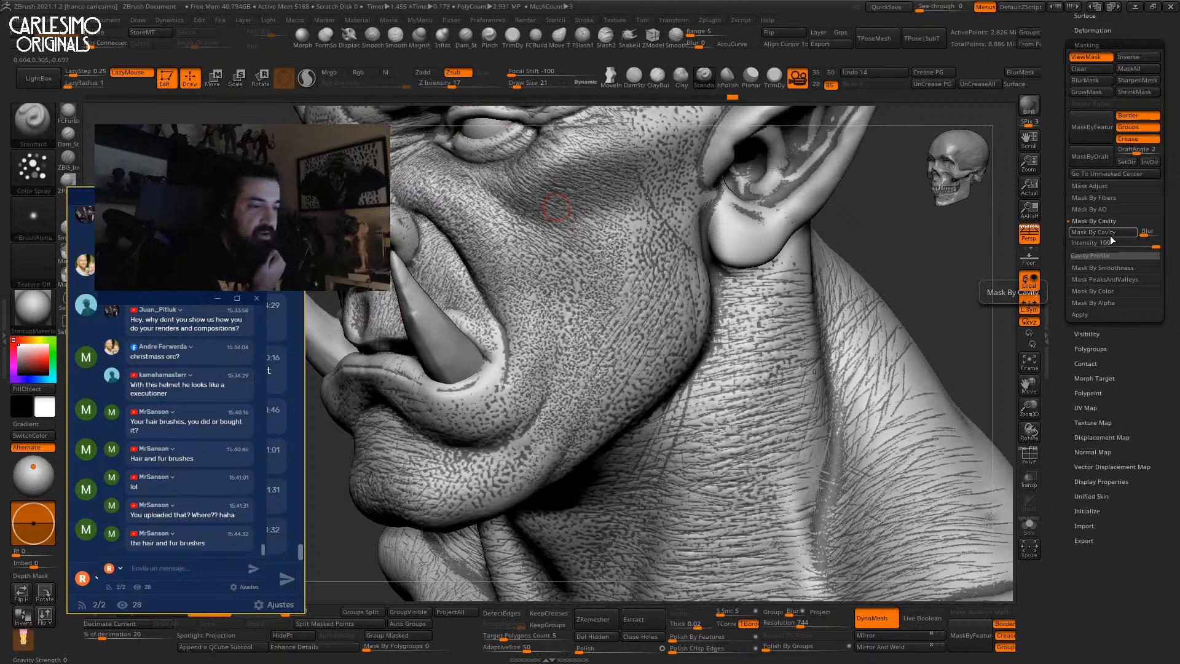
mouse_move(914, 284)
left_mouse_down()
mouse_move(839, 311)
mouse_move(904, 325)
left_mouse_up()
scroll(1053, 227, "up", 3)
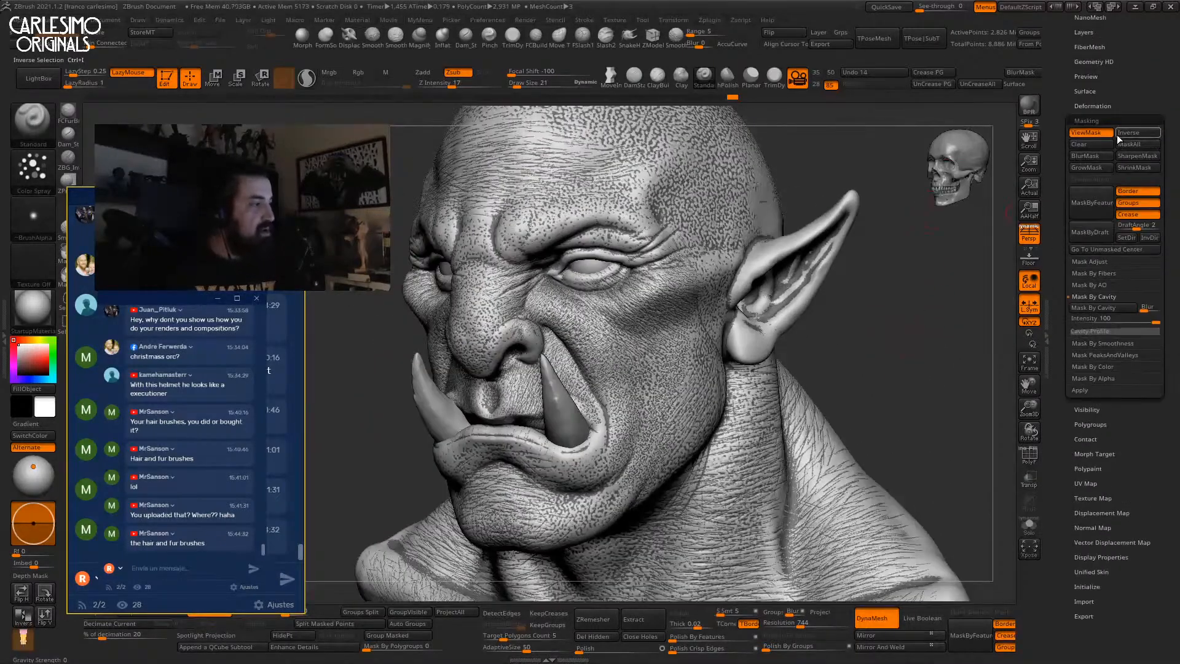
left_click(1115, 134)
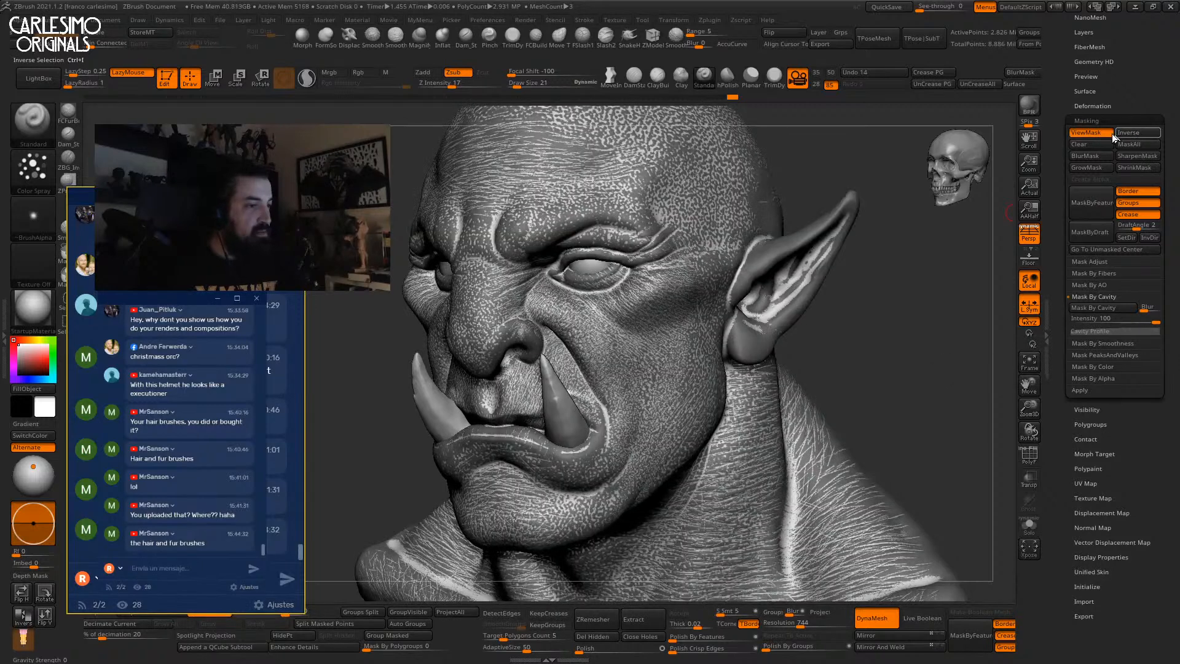
left_click(1091, 134)
scroll(1106, 246, "down", 4)
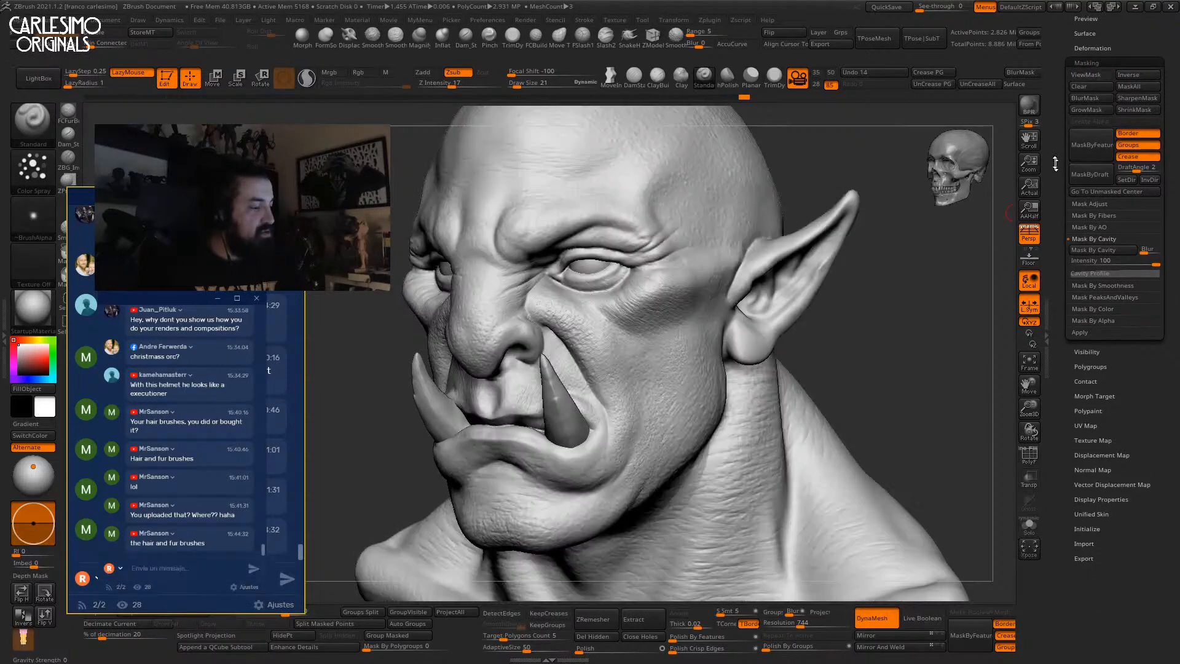
Push the unmasked cheek skin with the Move gizmo to sharpen the pore relief.
right_click_drag(658, 368, 730, 337, "alt")
key("w")
left_click(729, 336, "alt")
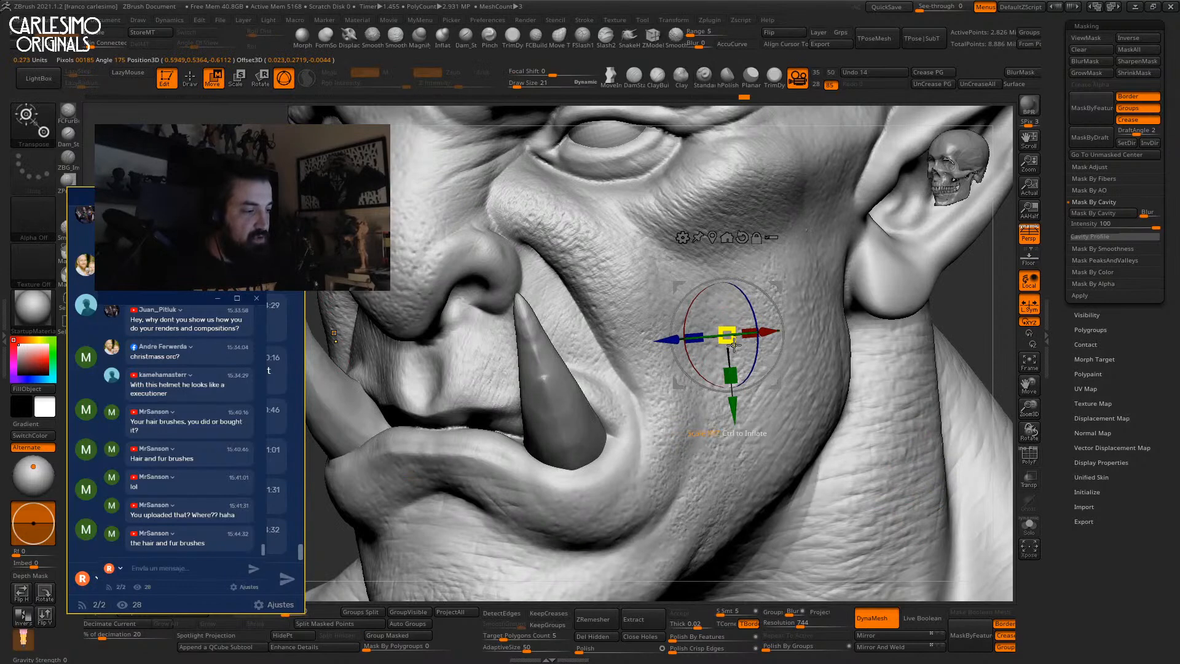
left_click_drag(733, 338, 735, 342)
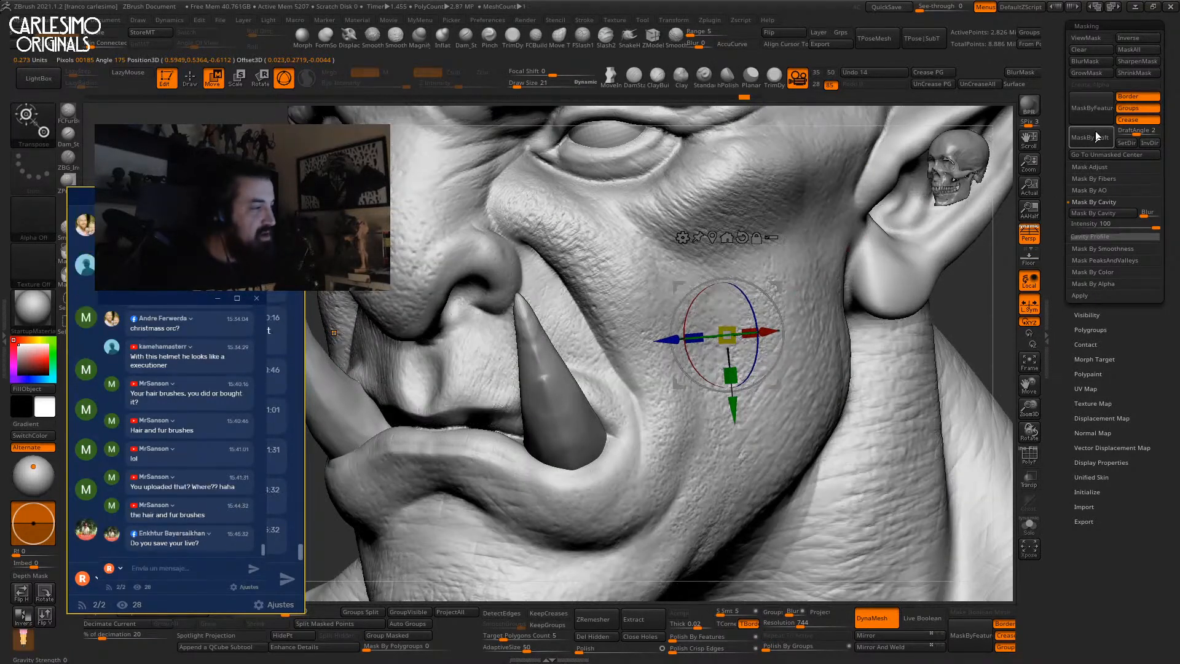
Check the cavity mask by toggling its display, then select the Inflat brush.
key("ctrl+h")
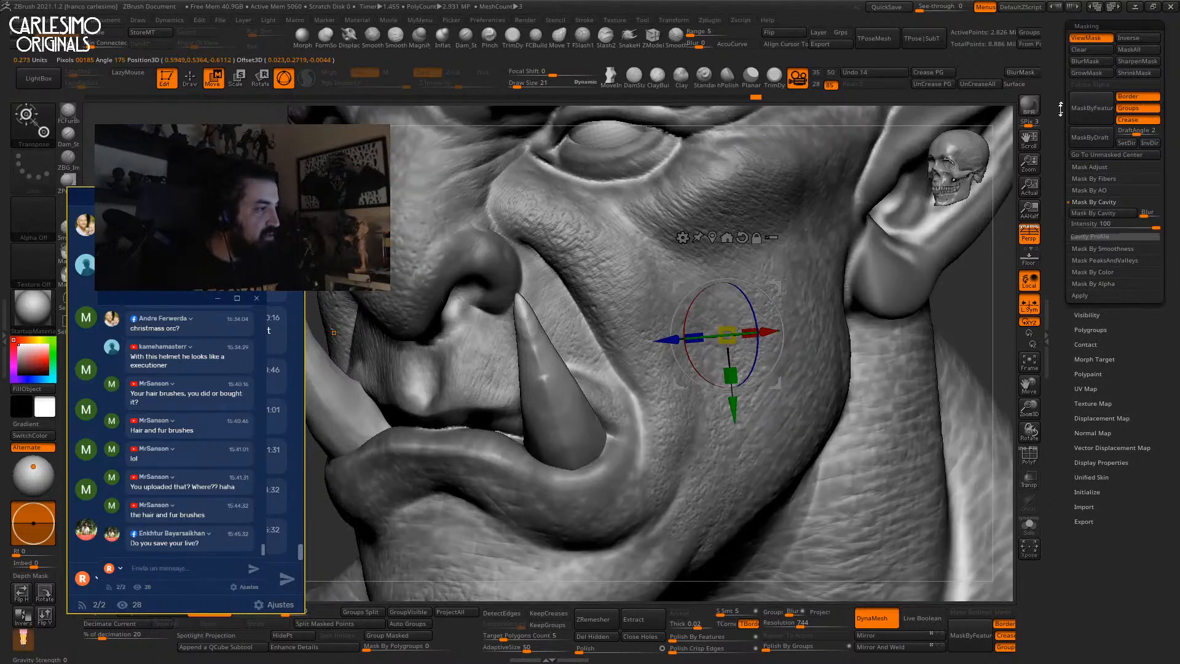
left_click_drag(1061, 105, 1061, 166)
left_click(1079, 101)
left_click(443, 41)
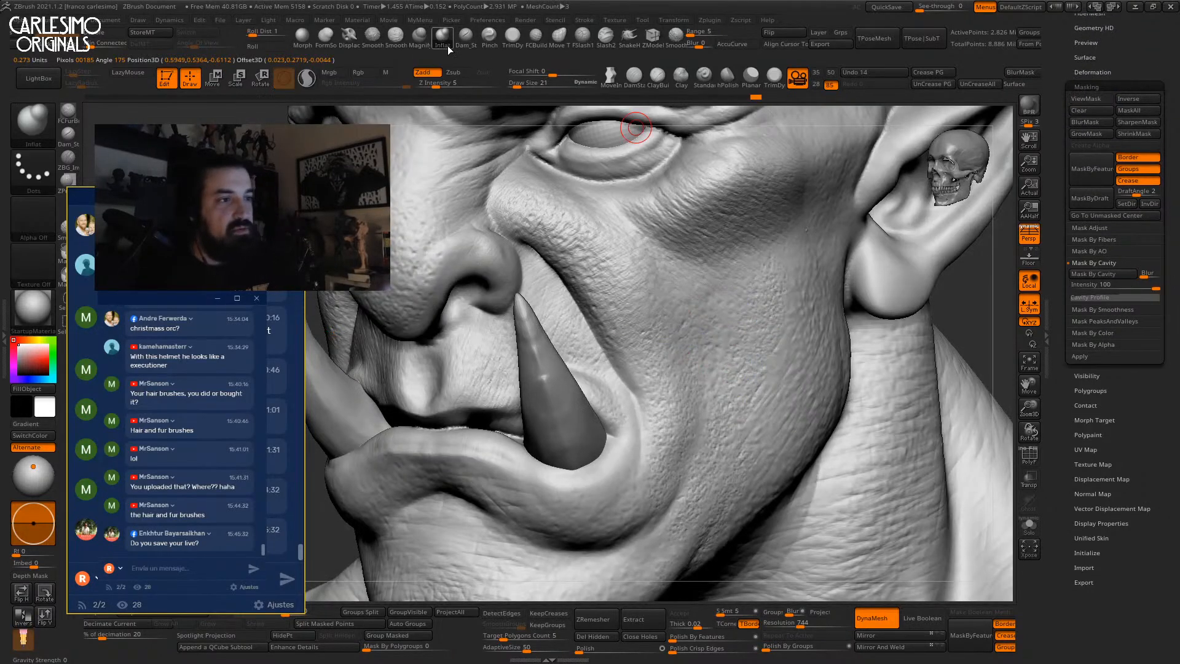
Raise Draw Size to 91 and inflate a light bump along the brow.
key("bracketright")
key("bracketright")
key("bracketright")
key("bracketright")
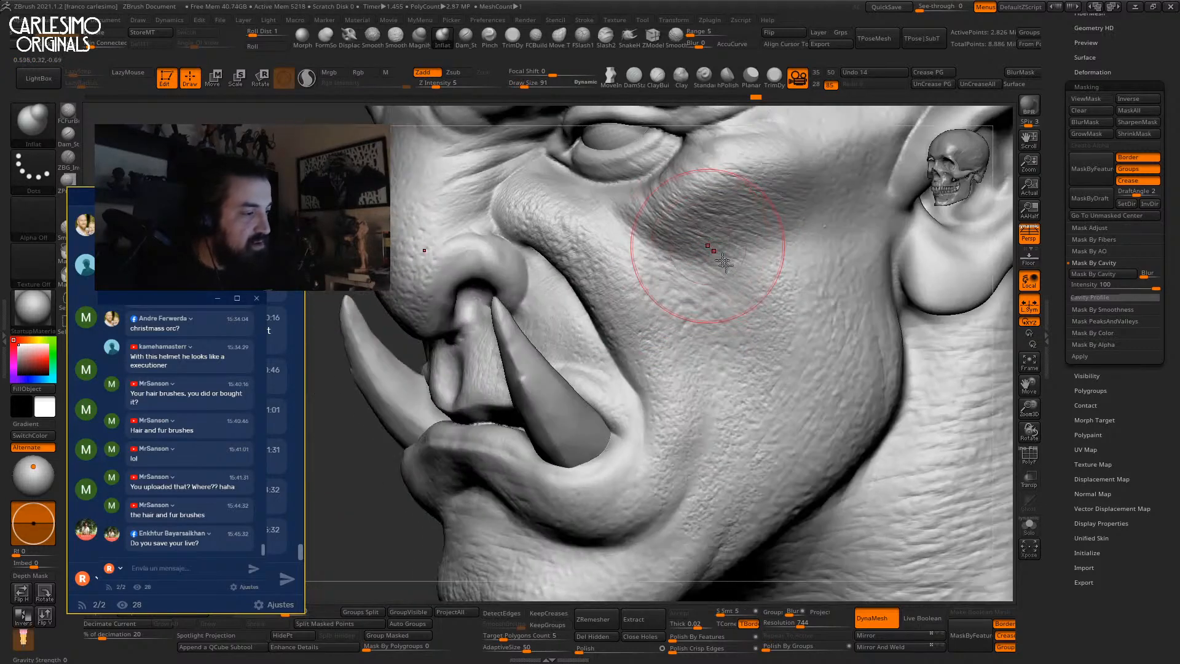
mouse_move(680, 284)
right_mouse_down()
mouse_move(698, 250)
mouse_move(737, 248)
right_mouse_up()
right_click_drag(763, 342, 686, 361)
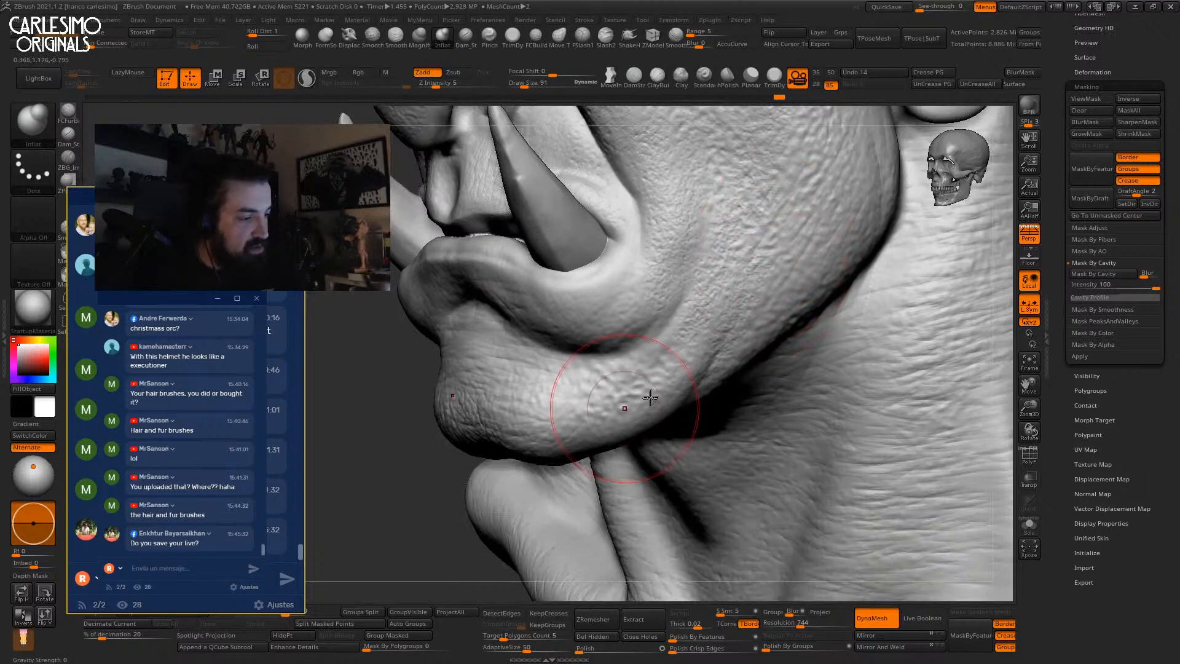
right_click_drag(566, 395, 527, 347)
right_click_drag(654, 243, 582, 413)
mouse_move(551, 298)
right_mouse_down()
mouse_move(574, 342)
mouse_move(551, 355)
mouse_move(610, 307)
right_mouse_up()
mouse_move(608, 223)
left_mouse_down()
mouse_move(619, 218)
mouse_move(580, 286)
left_mouse_up()
Switch the Inflat brush to Zsub for carving inward around the forehead.
right_click_drag(605, 200, 601, 268)
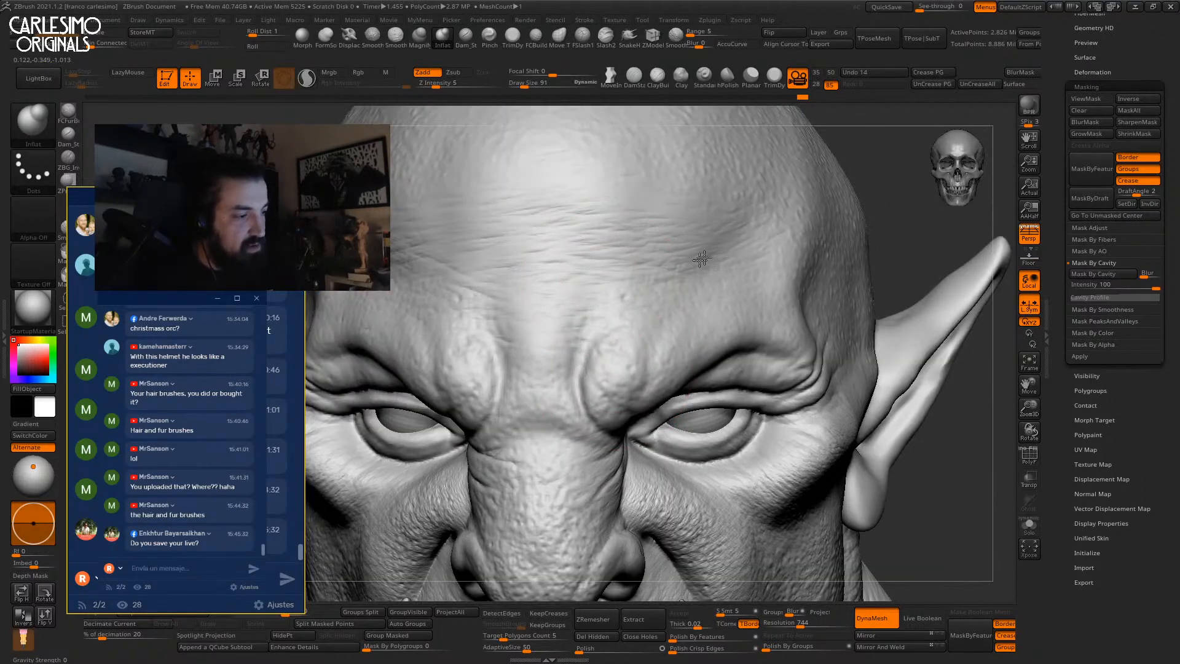
left_click(452, 73)
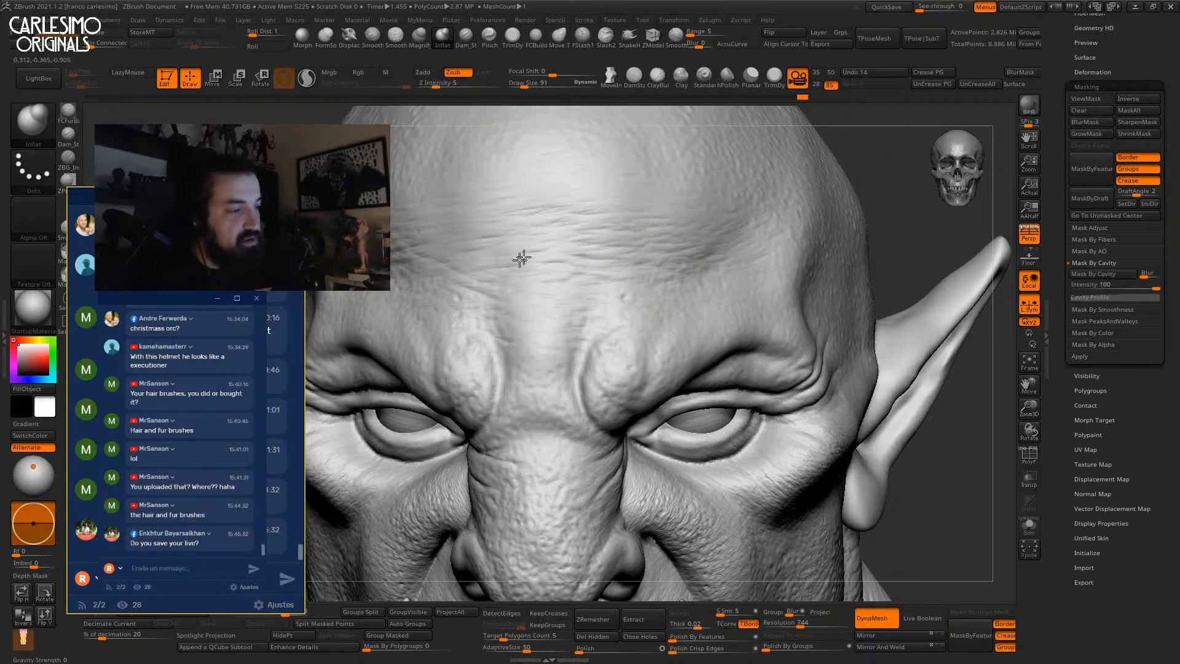
right_click_drag(748, 279, 777, 284)
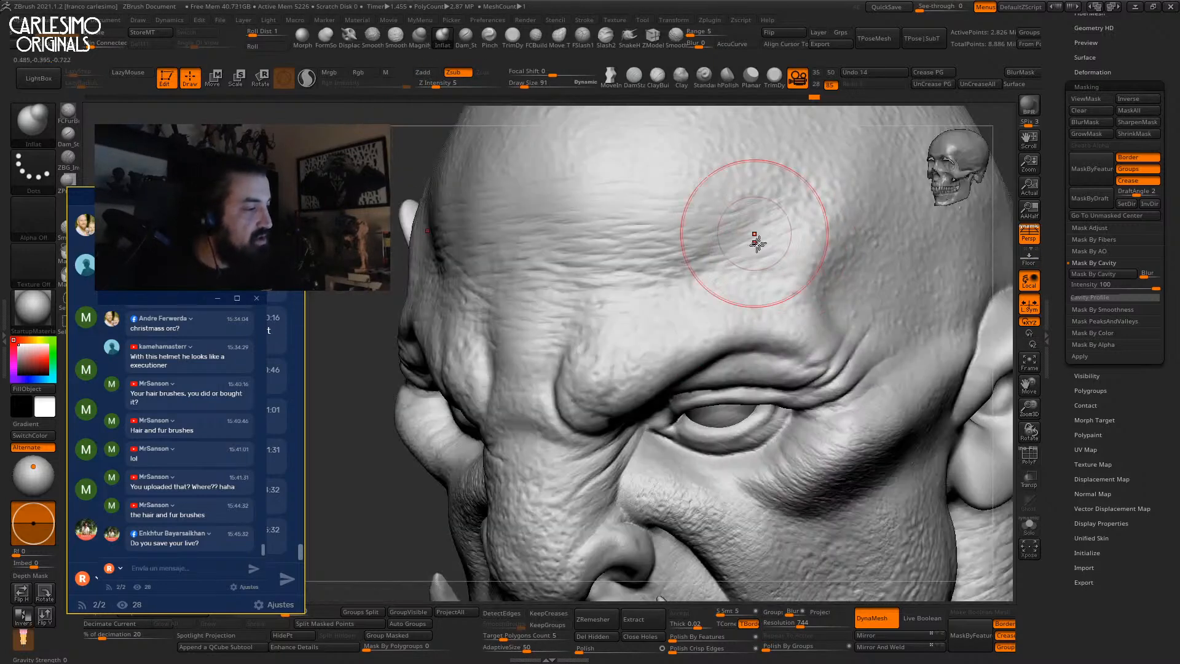
right_click_drag(753, 242, 750, 245)
right_click_drag(709, 295, 711, 264, "ctrl")
mouse_move(707, 418)
right_mouse_down()
mouse_move(654, 269)
mouse_move(713, 280)
right_mouse_up()
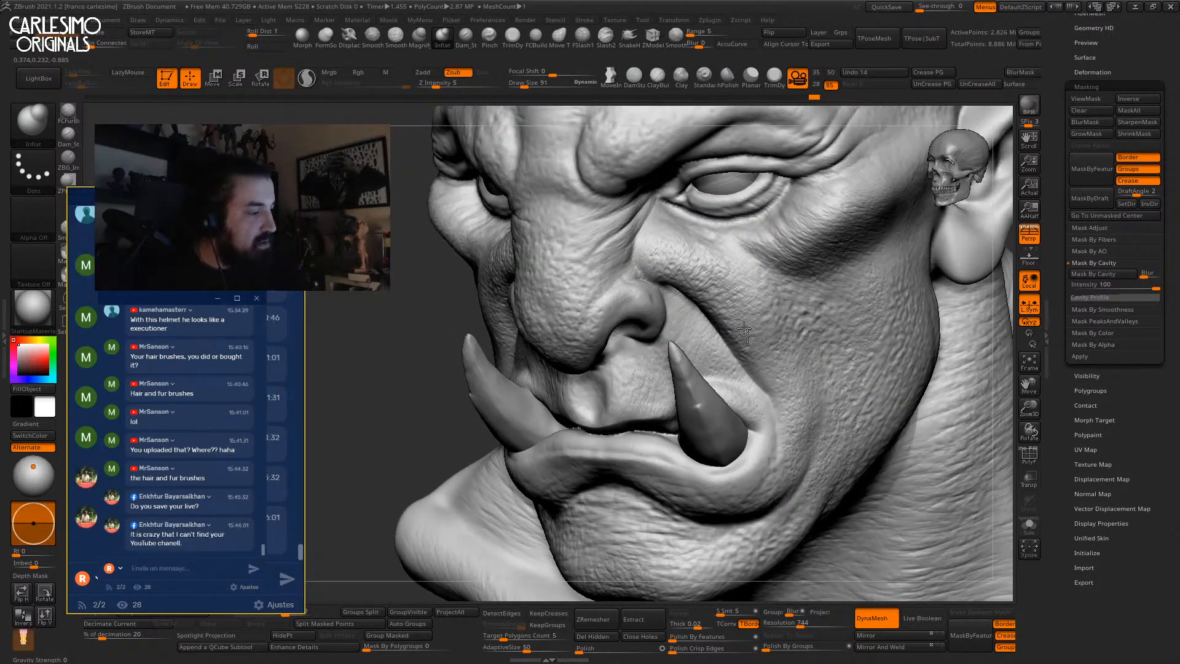
right_click_drag(771, 369, 817, 344)
right_click_drag(768, 399, 757, 368, "ctrl")
right_click_drag(868, 192, 916, 134)
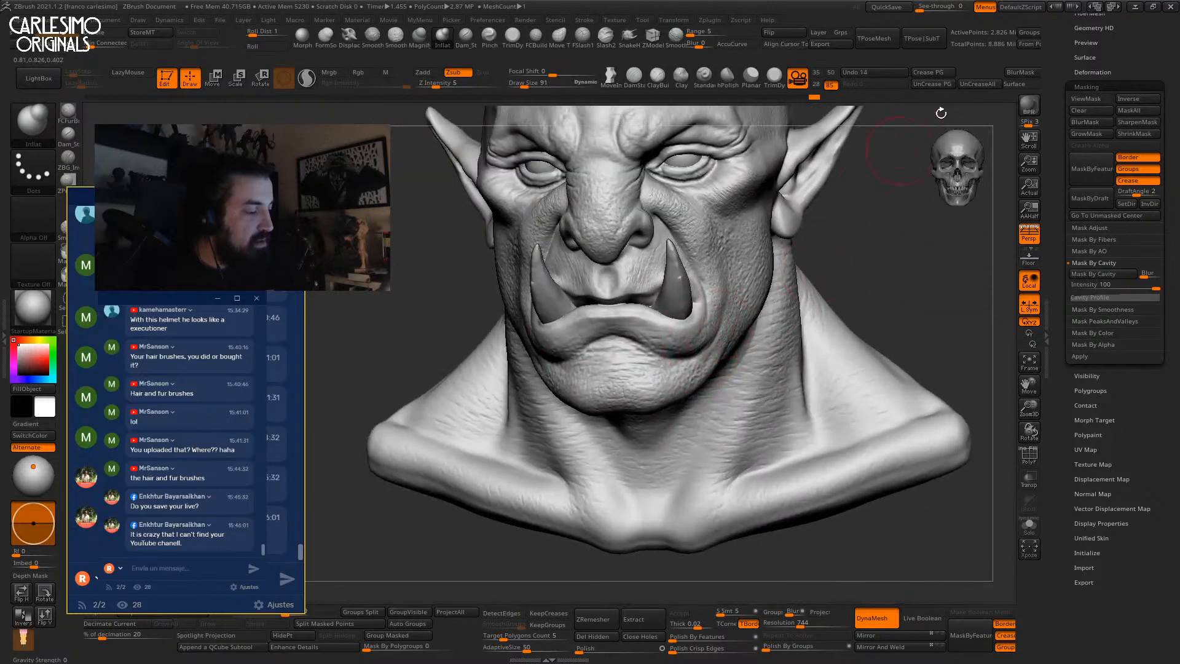
Return the brush to Zadd and add bumpy skin texture on the temple.
left_click(1100, 102)
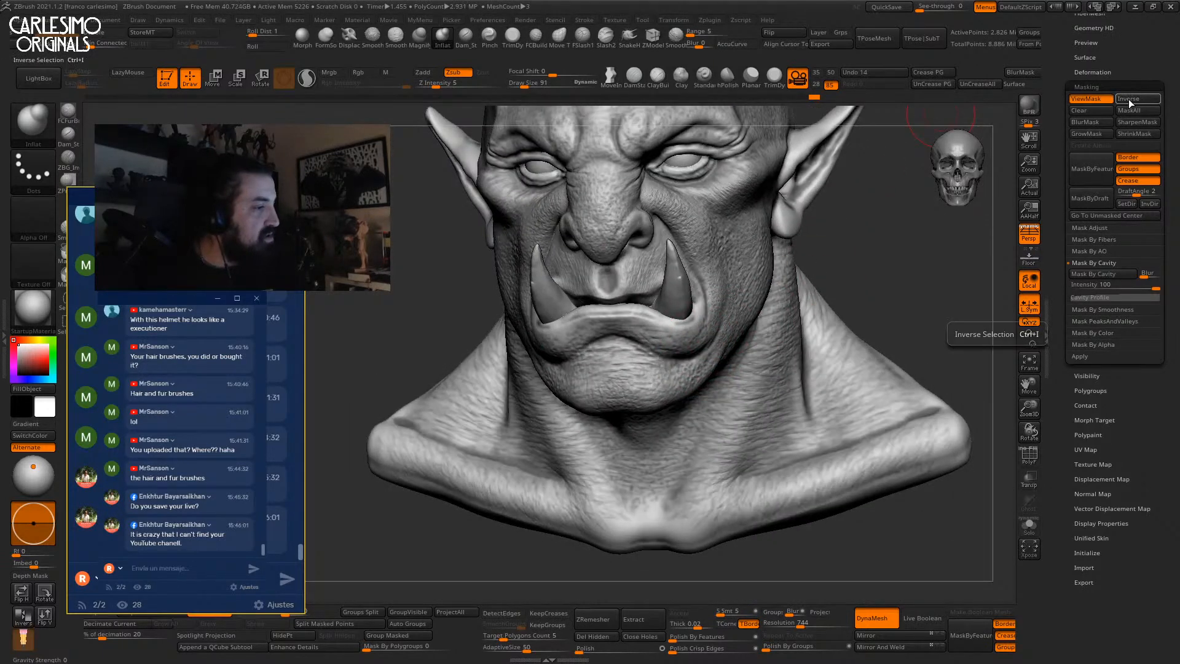
left_click(1088, 103)
left_click(428, 74)
right_click_drag(702, 245, 752, 182, "ctrl")
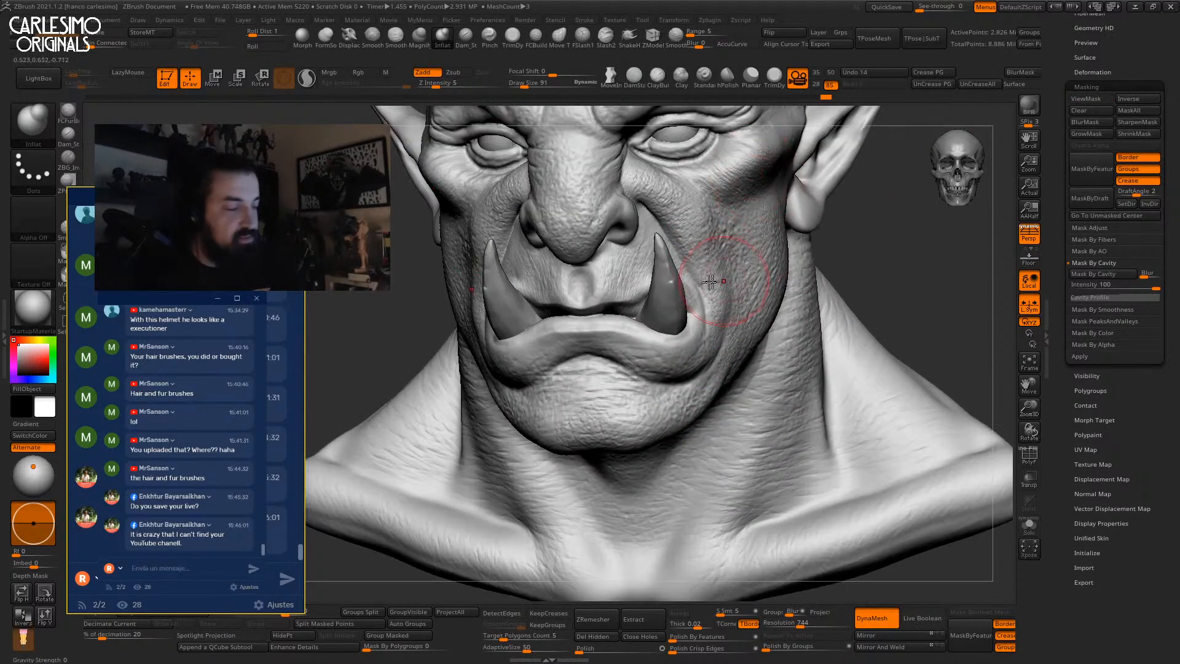
right_click_drag(716, 281, 721, 276)
right_click_drag(748, 235, 713, 265)
right_click_drag(764, 197, 750, 264, "ctrl")
left_click_drag(749, 264, 728, 263)
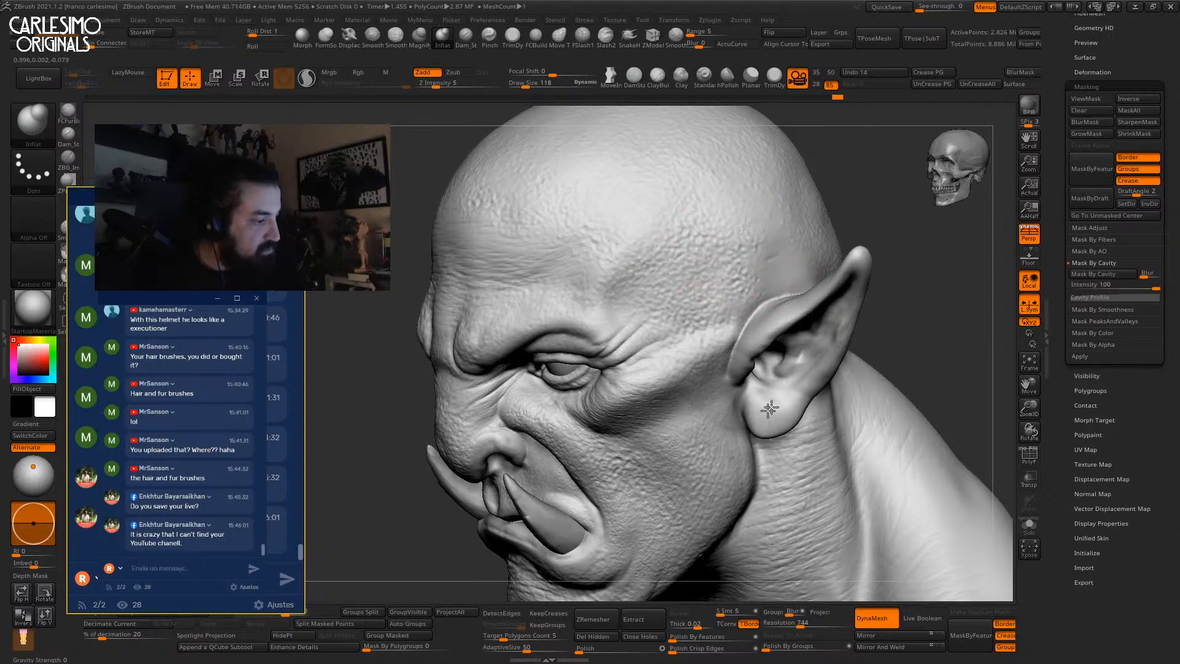
Refine the lower lip and chin surface with subtle inflate strokes.
mouse_move(755, 271)
right_mouse_down()
mouse_move(714, 303)
mouse_move(775, 323)
right_mouse_up()
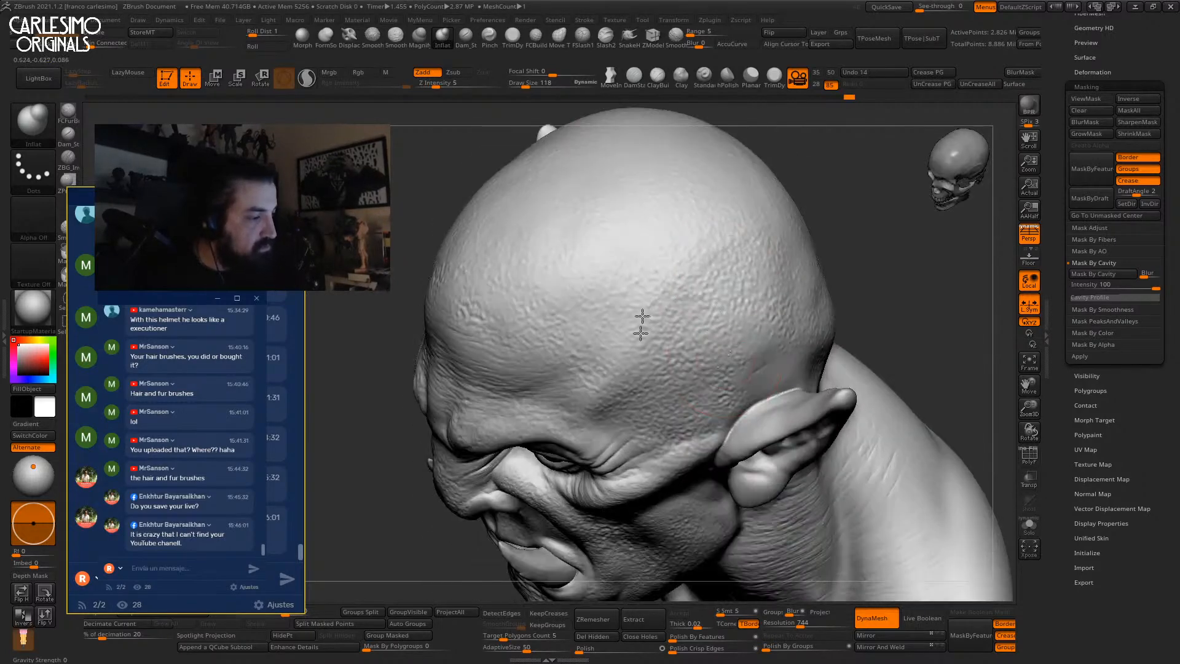
right_click_drag(559, 317, 467, 280)
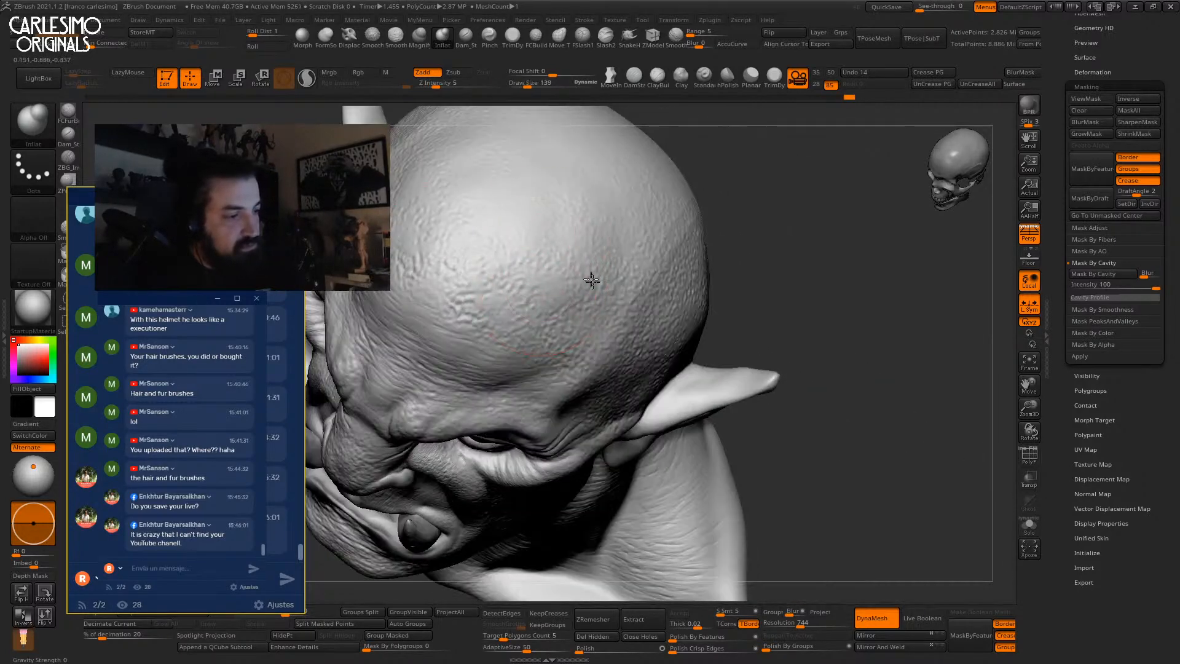
mouse_move(562, 238)
right_mouse_down()
mouse_move(672, 271)
mouse_move(608, 209)
mouse_move(590, 224)
mouse_move(638, 217)
mouse_move(617, 258)
mouse_move(626, 292)
right_mouse_up()
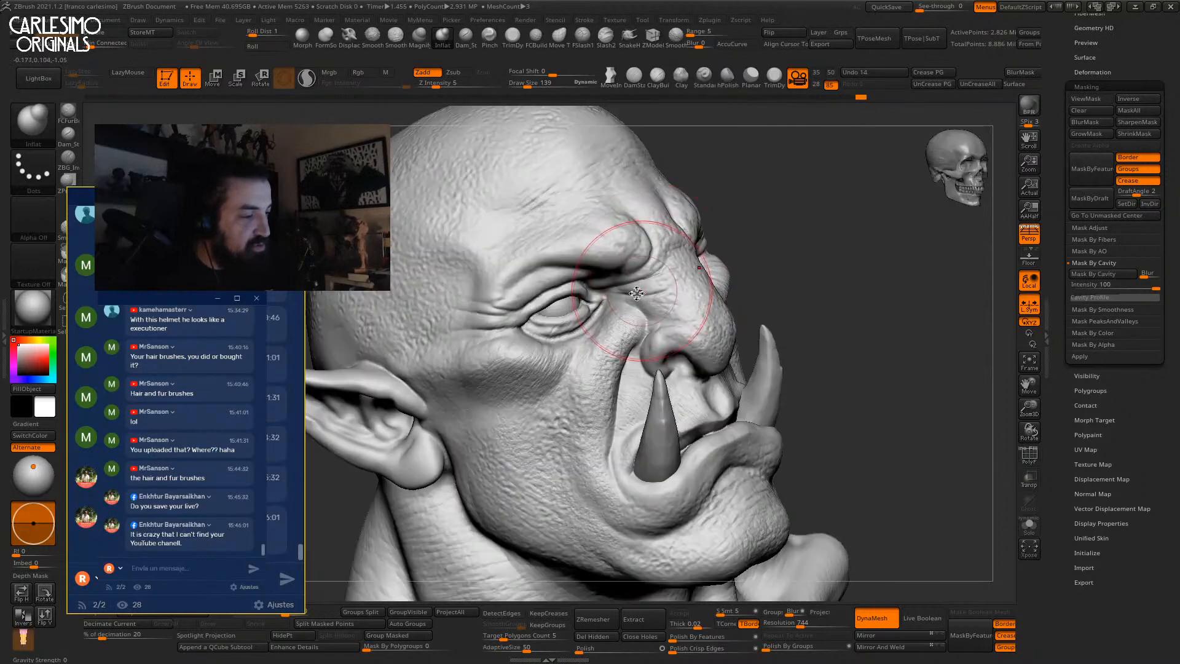
right_click_drag(552, 356, 569, 312)
right_click_drag(503, 499, 555, 324, "alt")
mouse_move(692, 510)
right_mouse_down()
mouse_move(725, 498)
mouse_move(687, 379)
right_mouse_up()
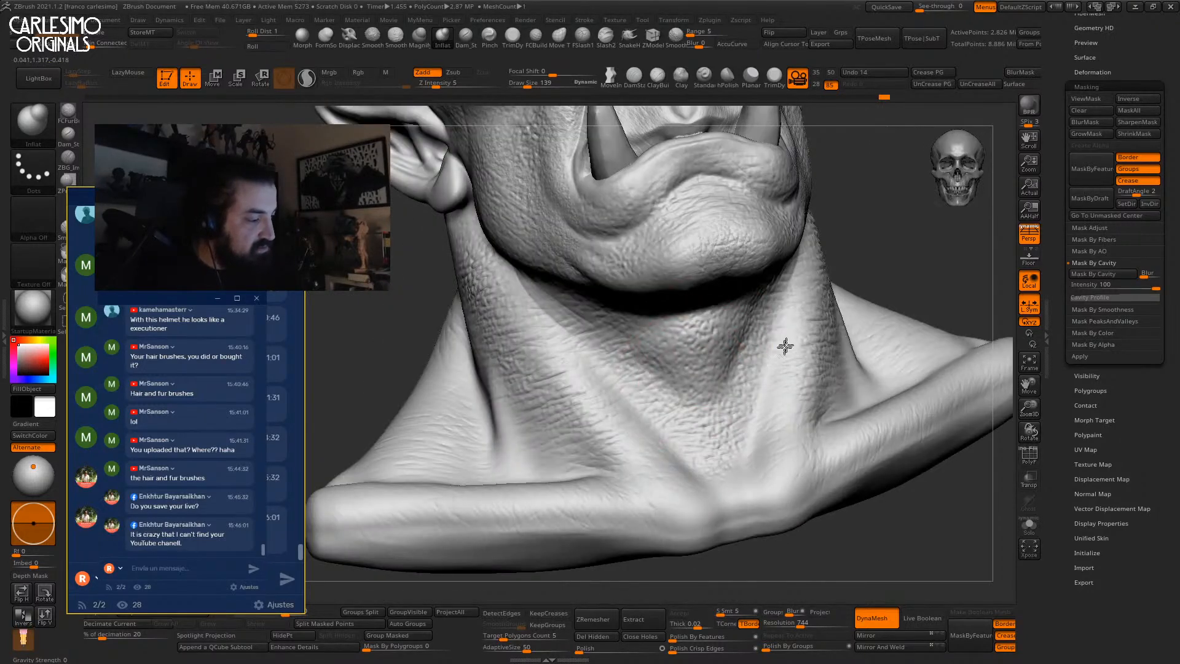
right_click_drag(773, 419, 682, 375)
left_click_drag(610, 333, 589, 330)
Orbit and zoom out to review the whole bust from the front.
right_click_drag(685, 348, 692, 327)
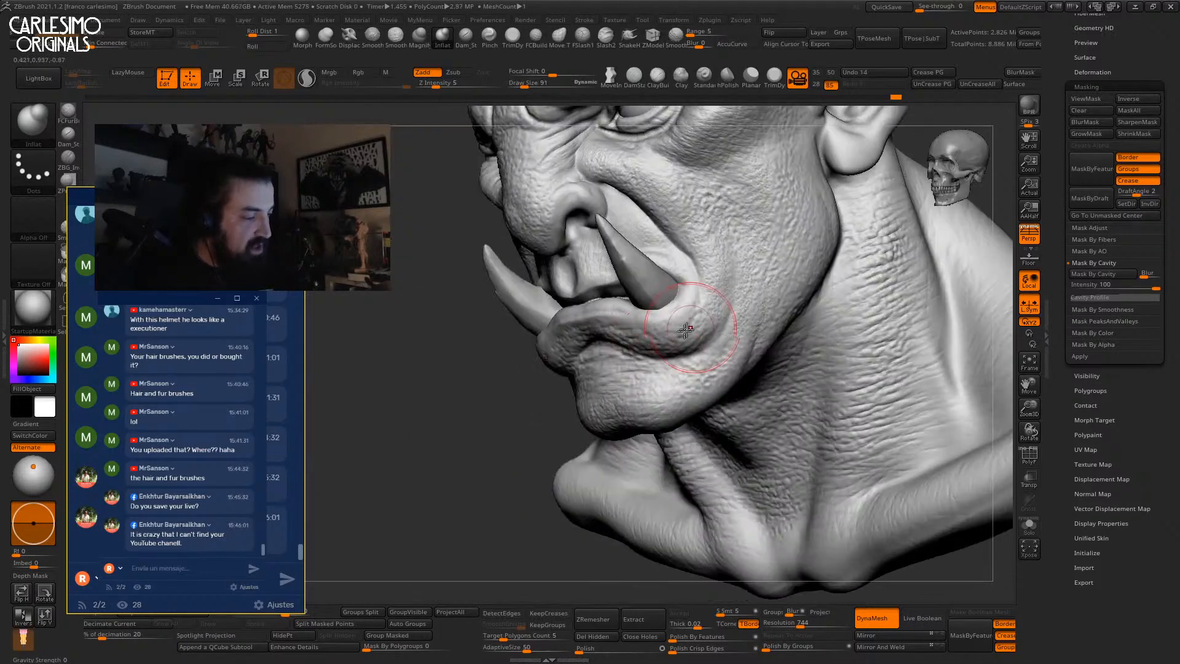
right_click_drag(699, 280, 648, 215)
mouse_move(768, 307)
right_mouse_down("ctrl")
mouse_move(850, 190)
mouse_move(777, 325)
mouse_move(843, 289)
mouse_move(882, 313)
mouse_move(868, 292)
mouse_move(926, 302)
right_mouse_up("ctrl")
right_click_drag(926, 302, 872, 148, "ctrl")
right_click_drag(833, 268, 896, 397)
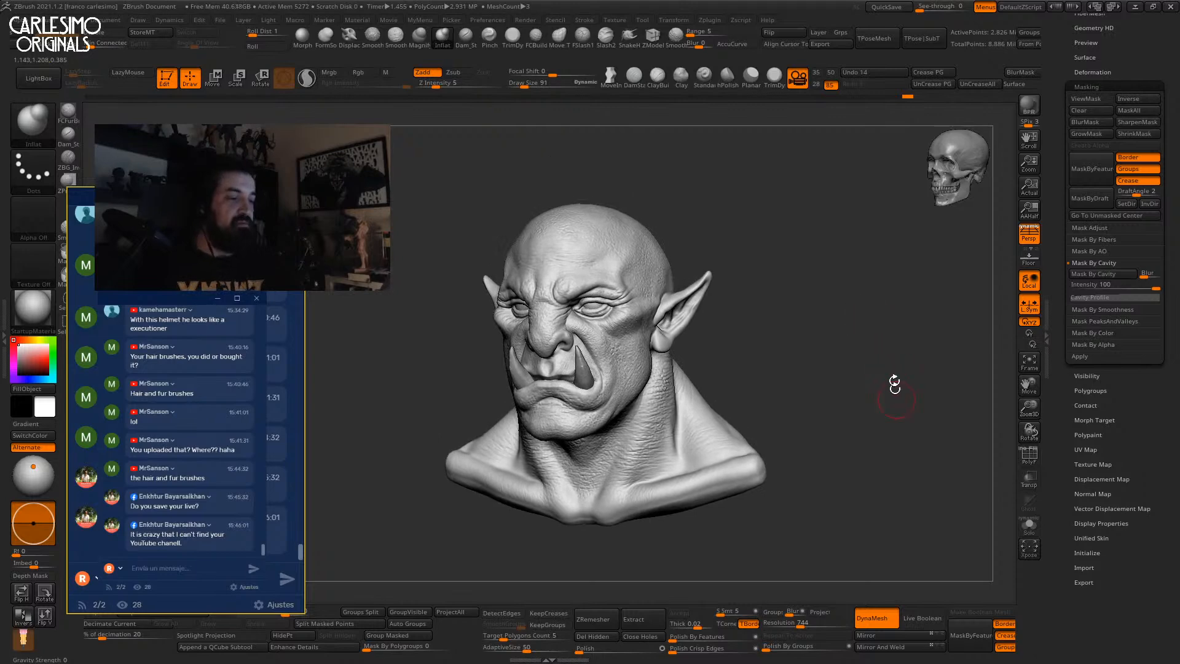
right_click_drag(872, 304, 880, 332, "ctrl")
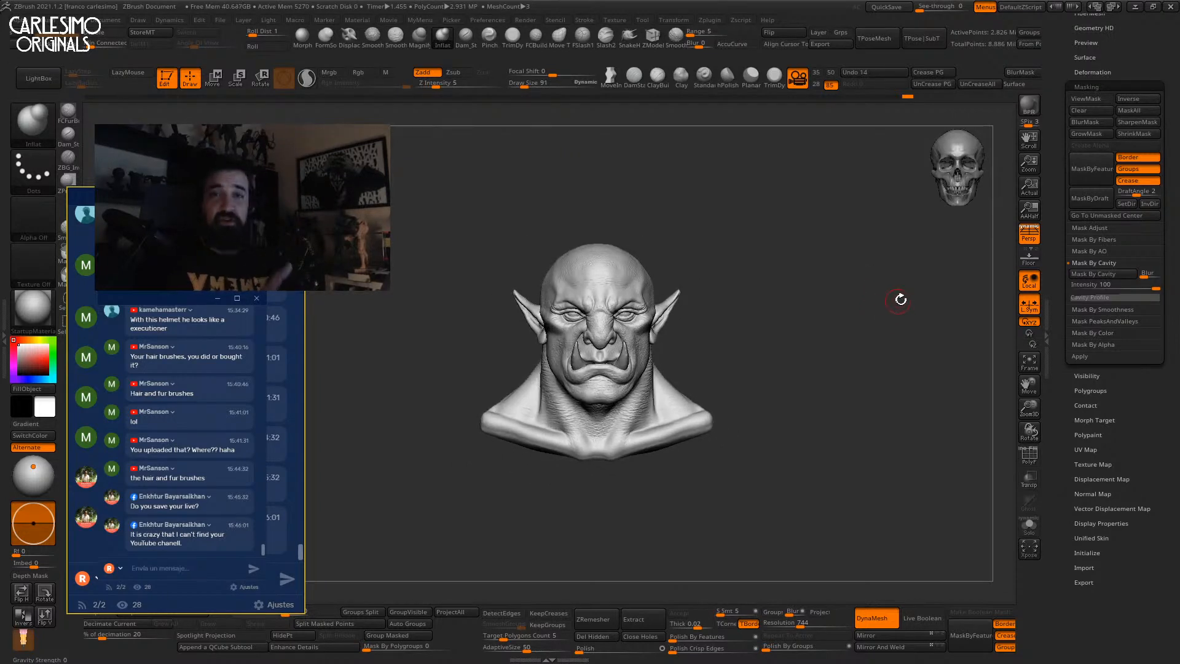
right_click_drag(895, 303, 906, 368)
right_click_drag(880, 262, 847, 290)
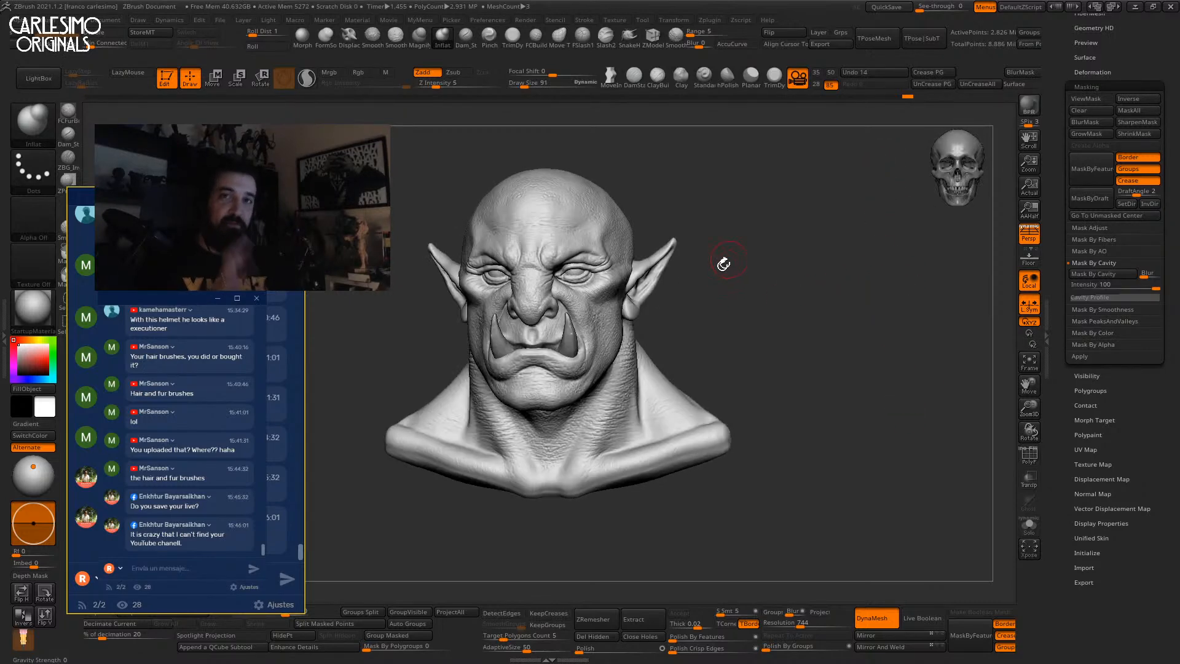
right_click_drag(666, 317, 688, 284)
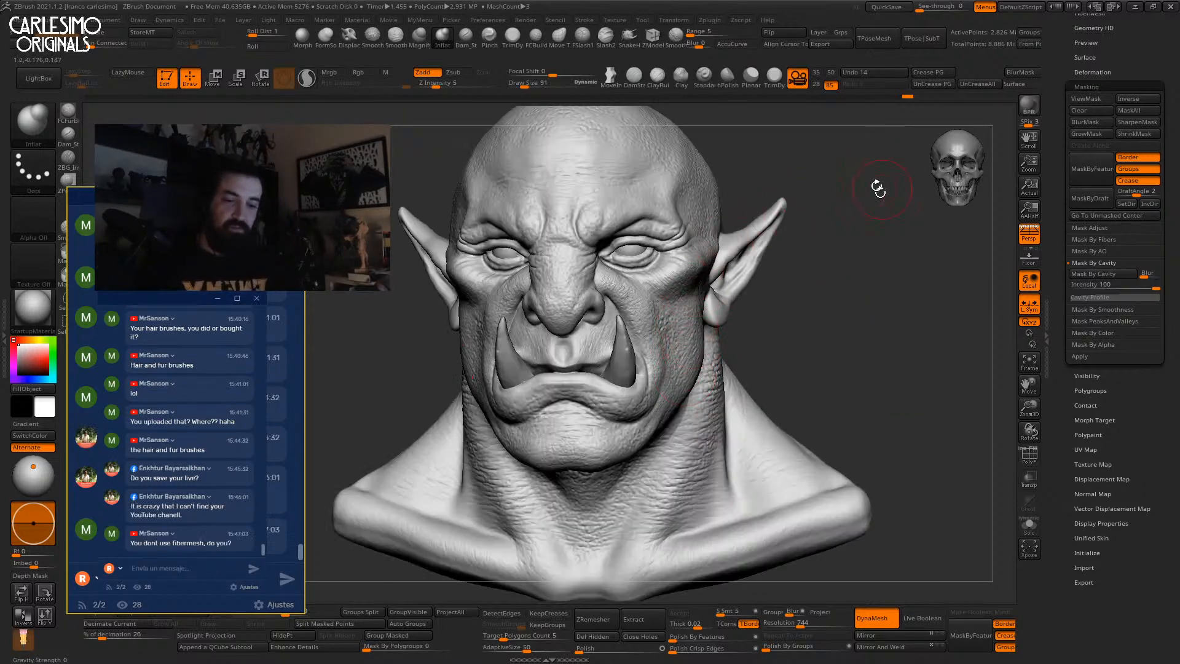
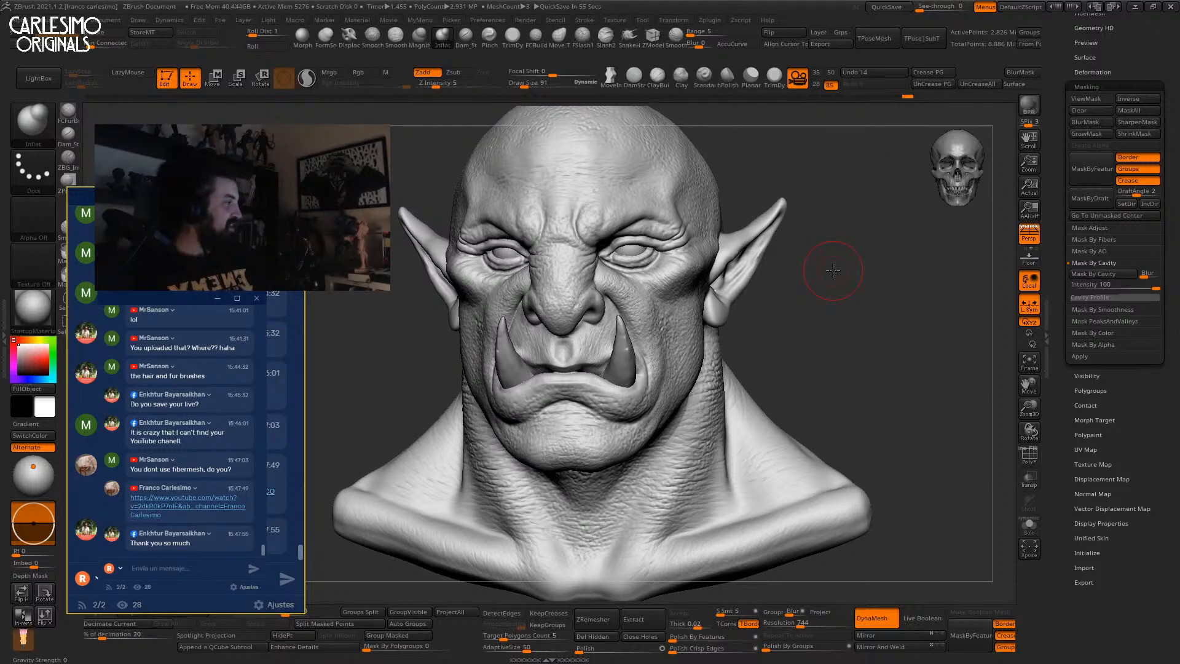
Duplicate the orc head subtool as PM3D_Sphere3D_8 and toggle the copy's visibility.
right_click_drag(833, 270, 747, 295)
right_click_drag(672, 324, 866, 307)
left_click_drag(1060, 212, 1059, 642)
left_click(1081, 372)
left_click_drag(1059, 388, 1053, 277)
left_click(1085, 455)
left_click(1154, 122)
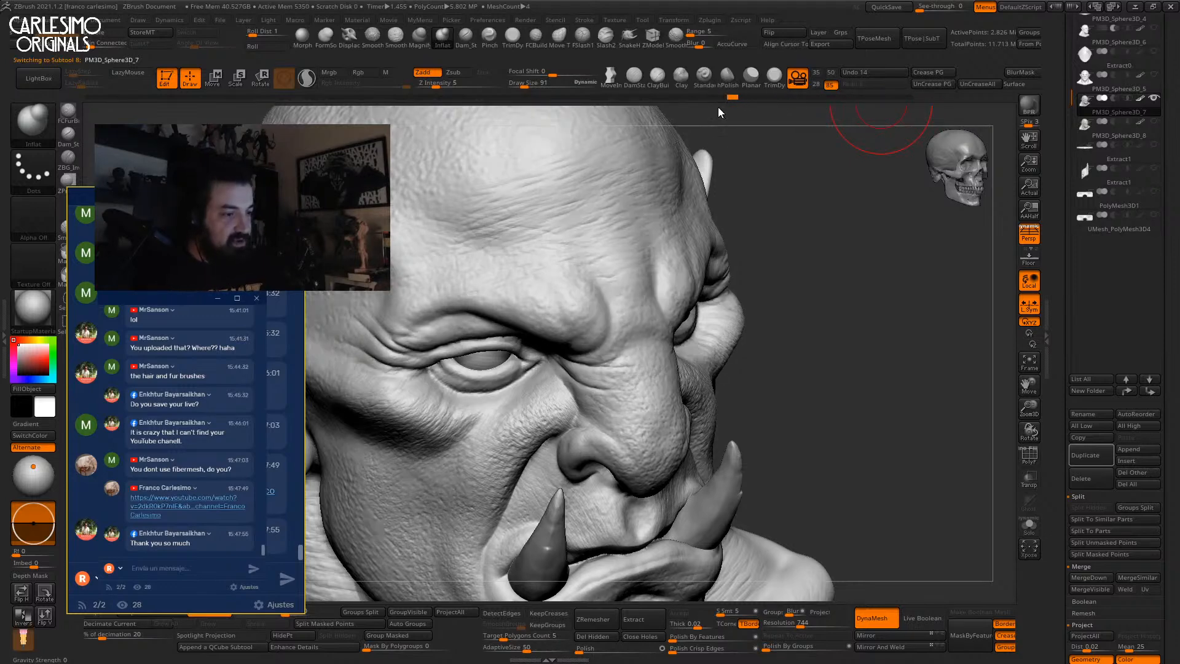
Scrub through the undo history, then select the Move brush with B-M-V.
mouse_move(761, 101)
left_mouse_down()
mouse_move(779, 100)
mouse_move(727, 102)
left_mouse_up()
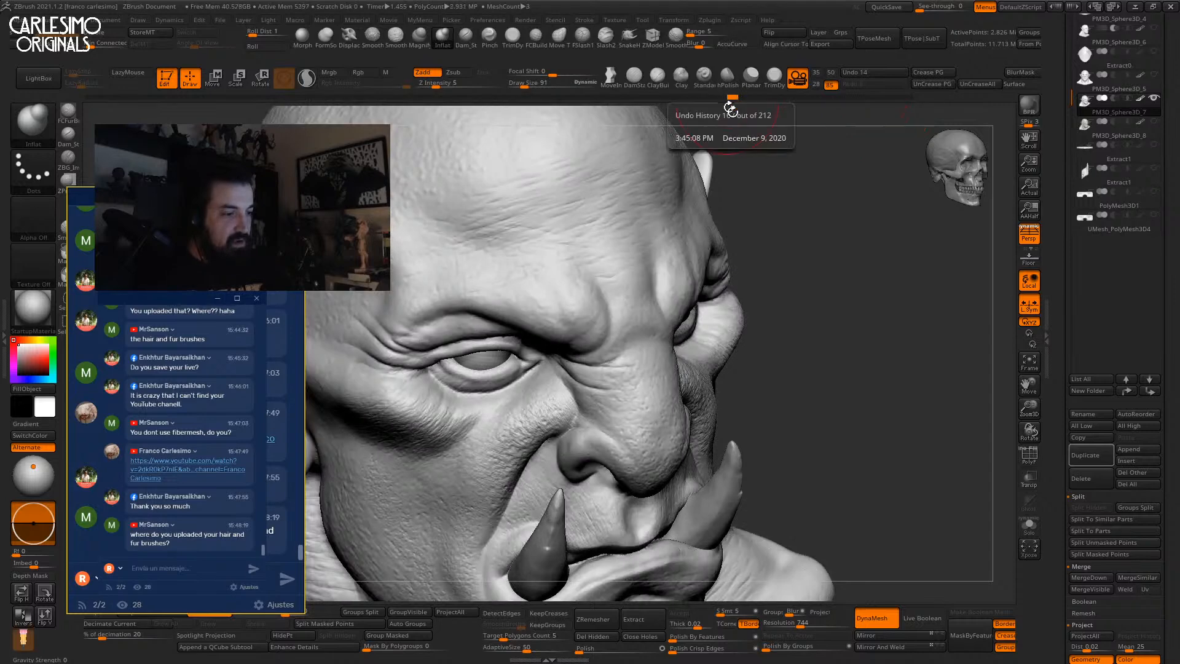
mouse_move(842, 269)
left_mouse_down("shift")
mouse_move(856, 284)
mouse_move(789, 228)
left_mouse_up("shift")
key("b")
key("m")
key("v")
Compare PM3D_Sphere3D_7 and PM3D_Sphere3D_8 by switching between them, ending on PM3D_Sphere3D_8.
left_click_drag(841, 330, 809, 232)
left_click_drag(876, 296, 932, 282, "shift")
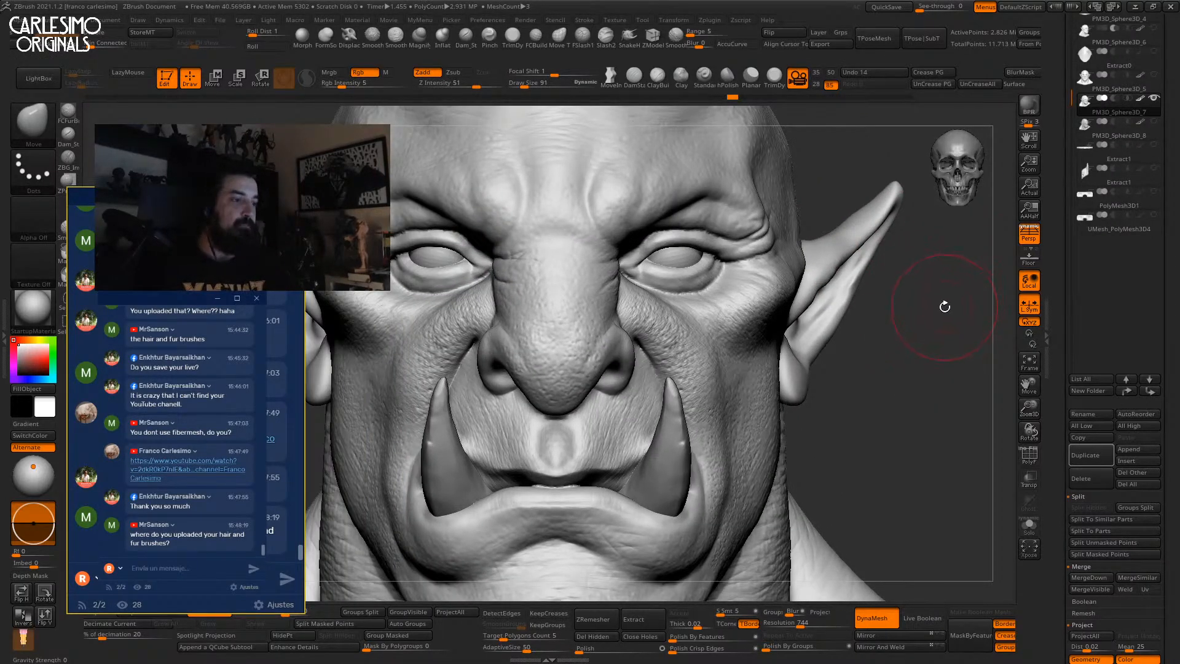
key("alt+Down")
left_click_drag(915, 289, 893, 340)
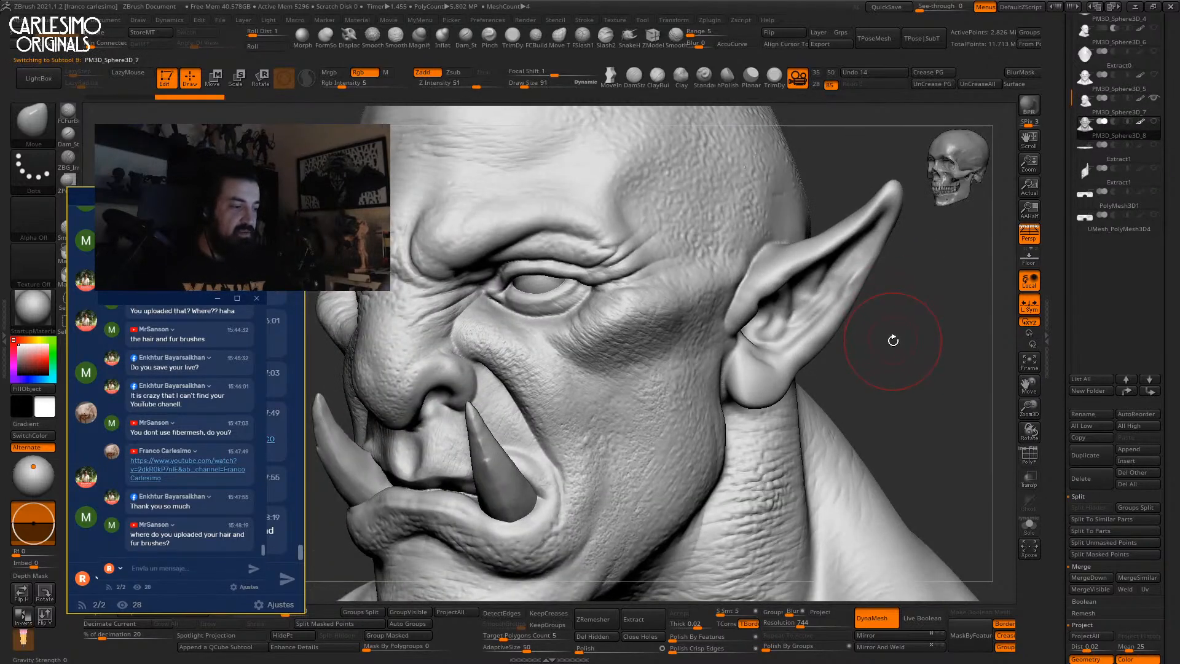
key("alt+Up")
key("alt+Down")
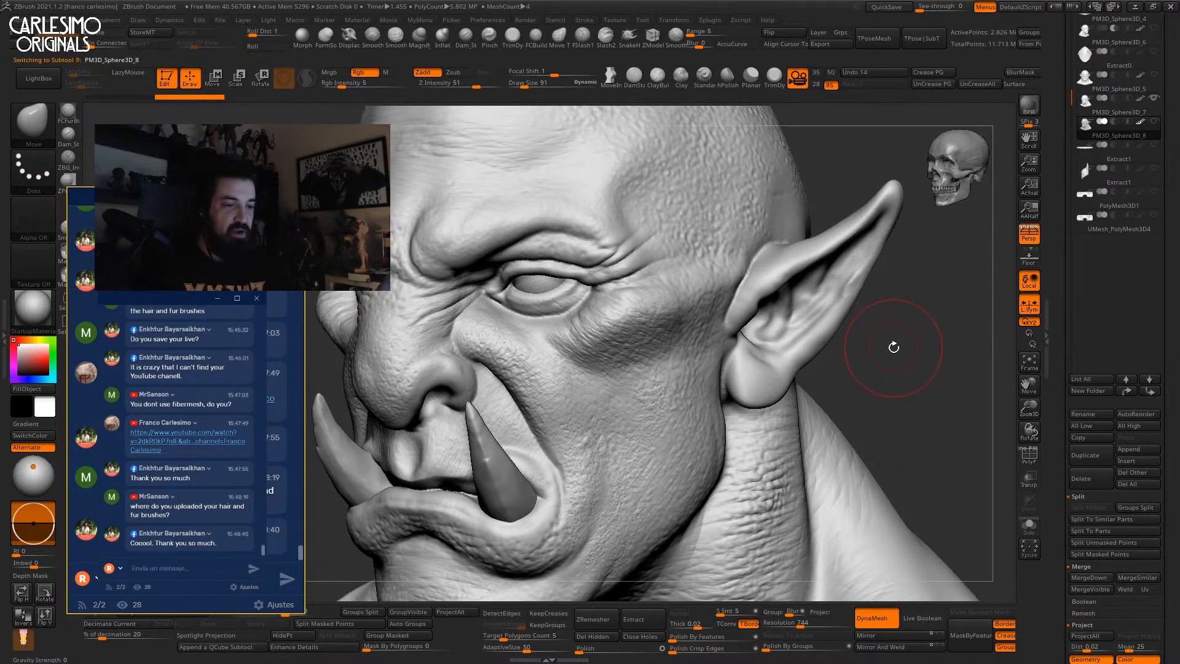
key("alt+Up")
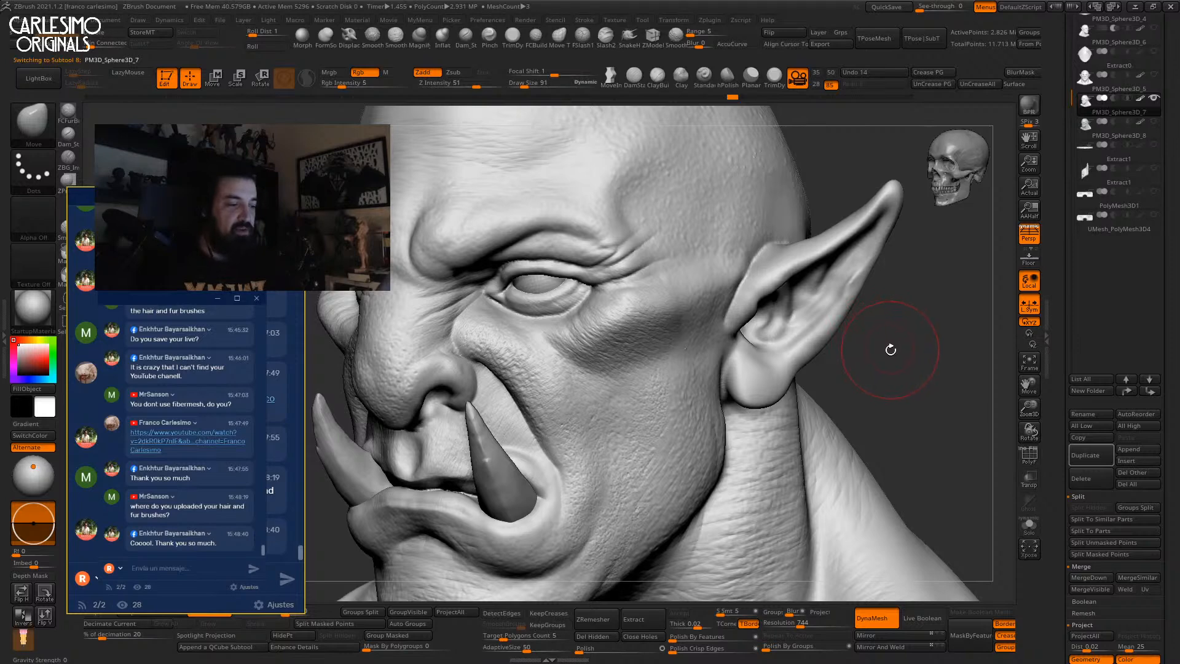
key("alt+Down")
key("alt+Up")
left_click_drag(896, 342, 901, 322)
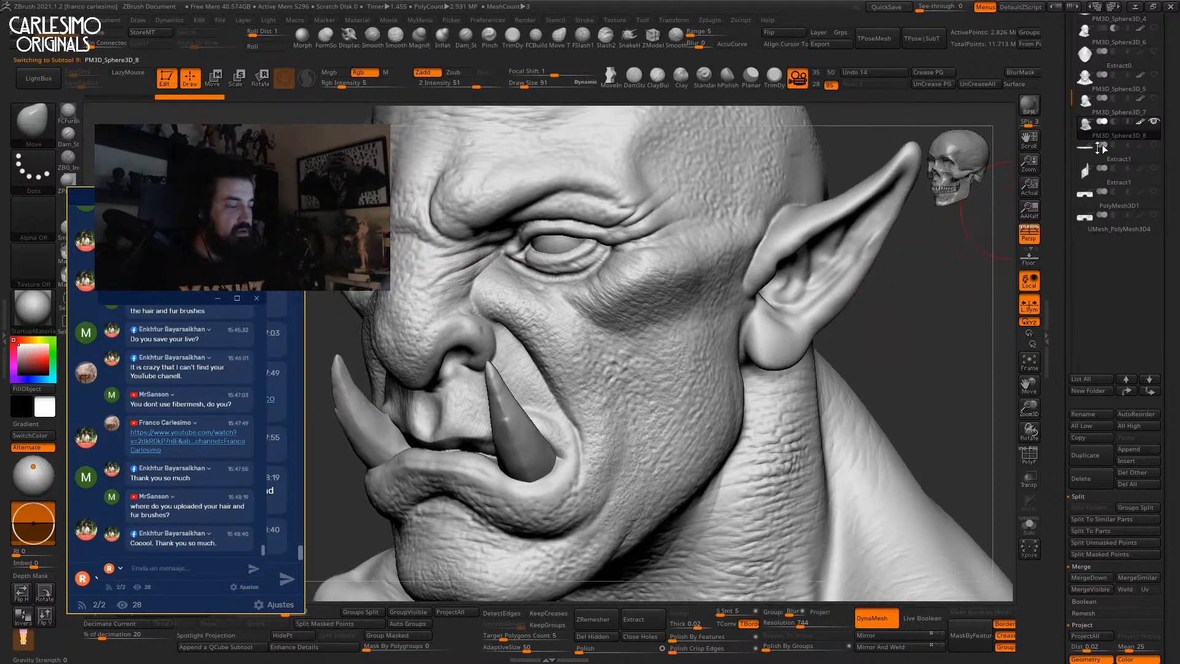
key("alt+Down")
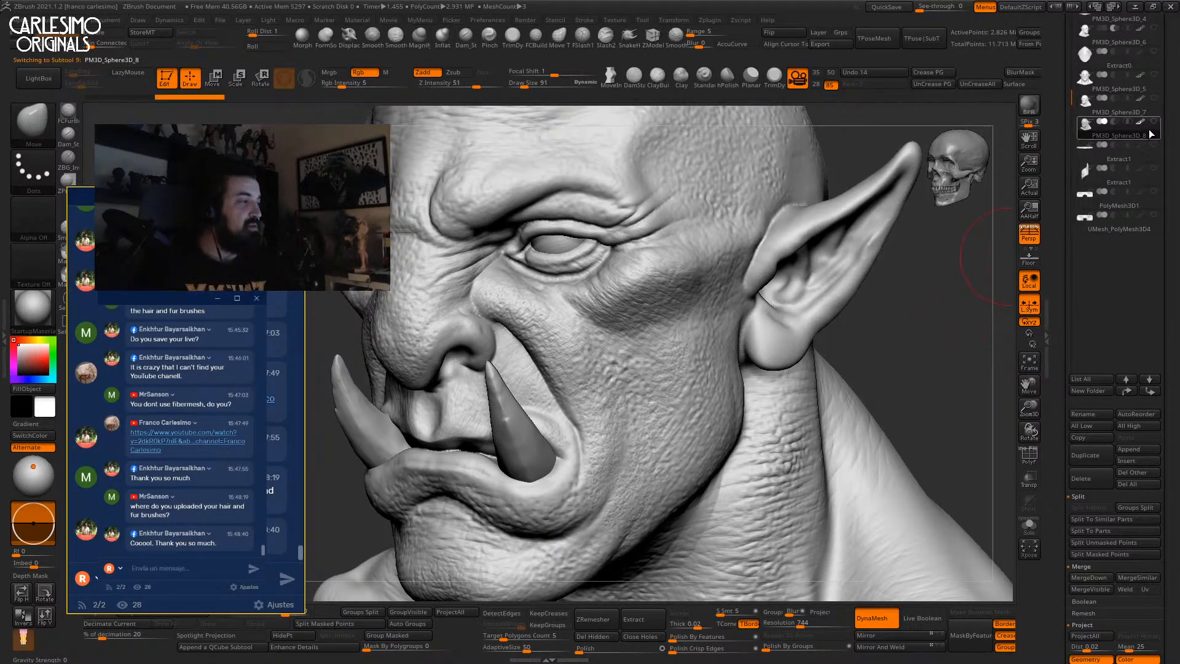
View the whole bust from the front and bring up the brush picker.
left_click_drag(935, 340, 772, 337, "shift")
mouse_move(821, 295)
left_mouse_down("alt")
mouse_move(780, 271)
mouse_move(771, 184)
left_mouse_up("alt")
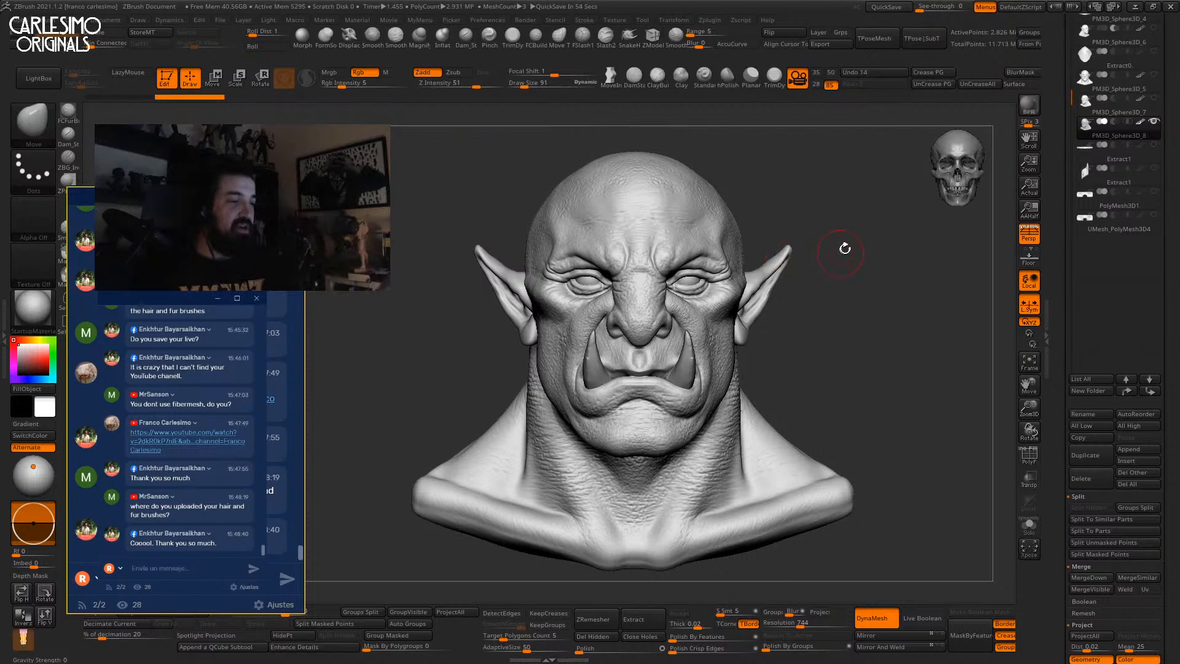
key("b")
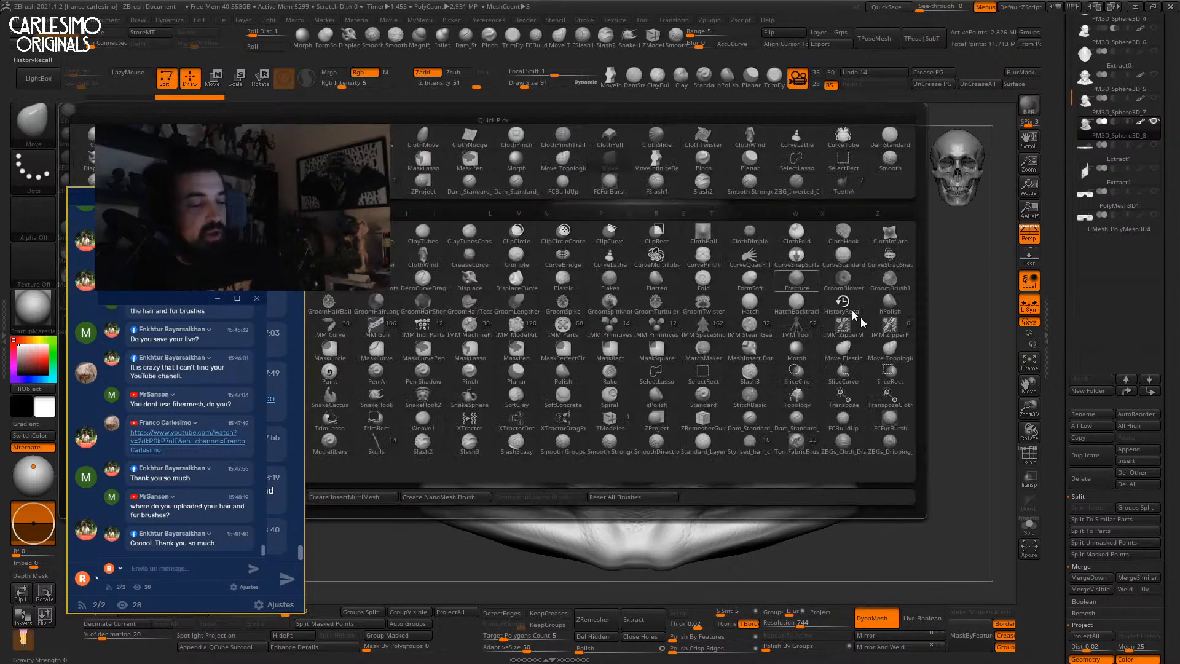
Pick the FCFurBrush at Draw Size 17 and paint mirrored fur strokes at the inner brows.
left_click(889, 424)
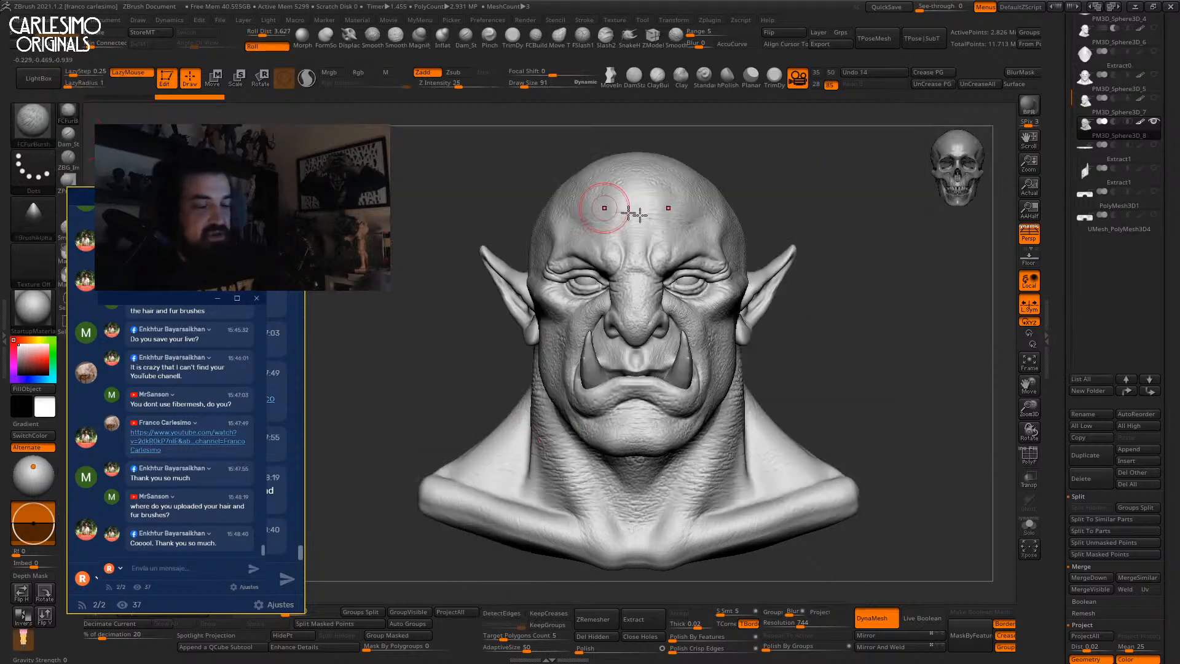
right_click_drag(821, 244, 797, 237)
right_click_drag(689, 234, 660, 256, "ctrl")
key("s")
left_click_drag(658, 255, 650, 270)
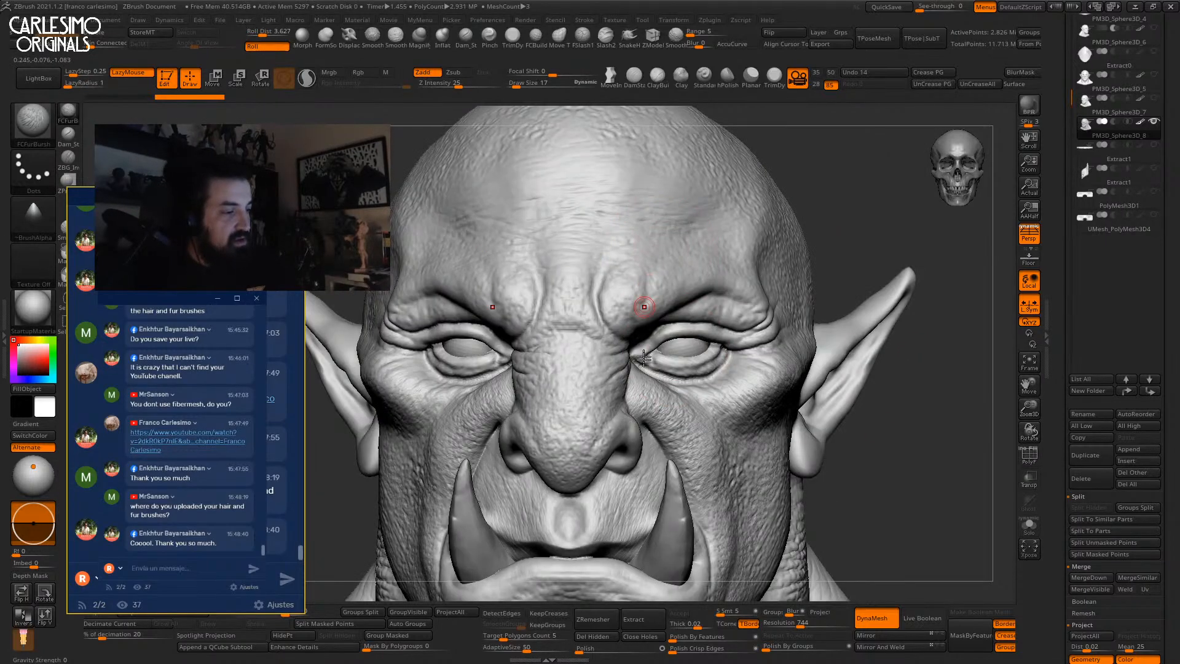
right_click_drag(643, 342, 639, 367, "ctrl")
right_click_drag(632, 255, 619, 298)
mouse_move(628, 327)
left_mouse_down()
mouse_move(634, 300)
mouse_move(651, 301)
left_mouse_up()
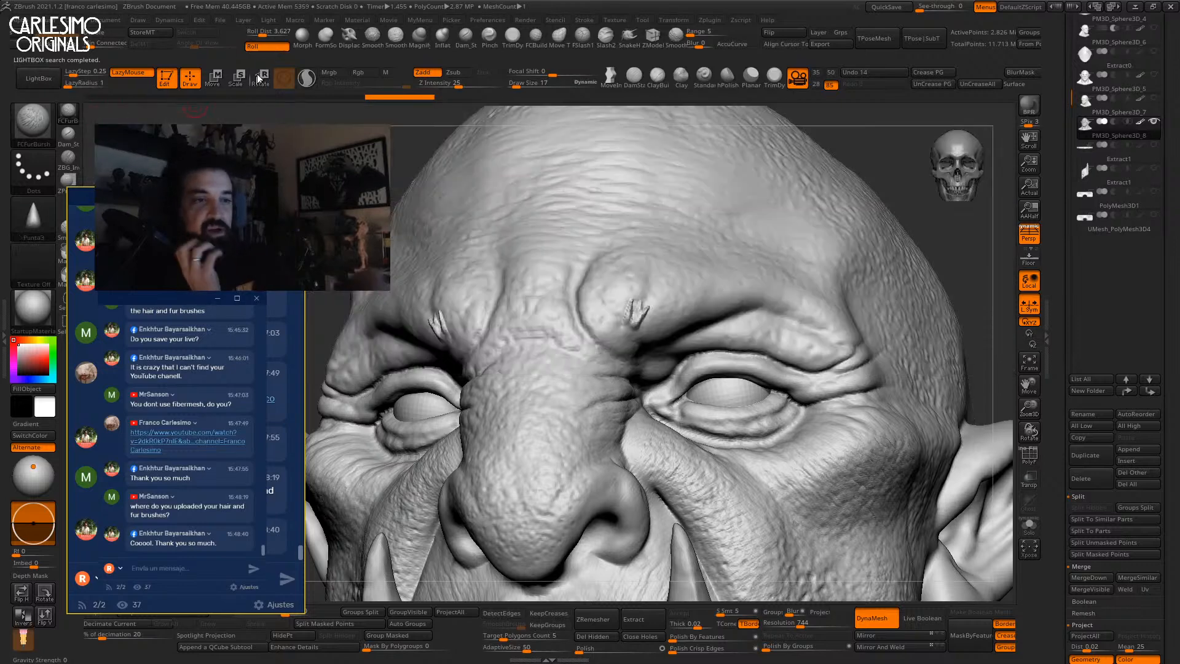
Raise Roll Dist to 4.143 and stroke hair along the brows out to their outer ends.
left_click_drag(263, 33, 264, 33)
mouse_move(642, 325)
left_mouse_down()
mouse_move(661, 299)
mouse_move(688, 300)
left_mouse_up()
left_click_drag(668, 320, 701, 292)
right_click_drag(700, 292, 620, 295)
left_click_drag(665, 321, 700, 285)
mouse_move(695, 319)
left_mouse_down()
mouse_move(725, 290)
mouse_move(719, 282)
mouse_move(798, 295)
left_mouse_up()
mouse_move(799, 300)
right_mouse_down()
mouse_move(737, 308)
mouse_move(733, 271)
right_mouse_up()
left_click_drag(724, 269, 800, 308)
left_click_drag(798, 285, 811, 311)
Add more hair at the outer brow and short strokes at the inner brow.
mouse_move(830, 268)
right_mouse_down()
mouse_move(885, 263)
mouse_move(762, 274)
right_mouse_up()
left_click_drag(771, 279, 816, 309)
right_click_drag(811, 298, 872, 290)
mouse_move(630, 335)
left_mouse_down()
mouse_move(636, 324)
mouse_move(617, 319)
left_mouse_up()
right_click_drag(607, 335, 609, 255, "ctrl")
right_click_drag(725, 330, 701, 245, "ctrl")
mouse_move(674, 316)
right_mouse_down("ctrl")
mouse_move(667, 457)
mouse_move(618, 351)
right_mouse_up("ctrl")
left_click_drag(646, 370, 652, 356)
mouse_move(651, 355)
right_mouse_down()
mouse_move(639, 358)
mouse_move(680, 330)
right_mouse_up()
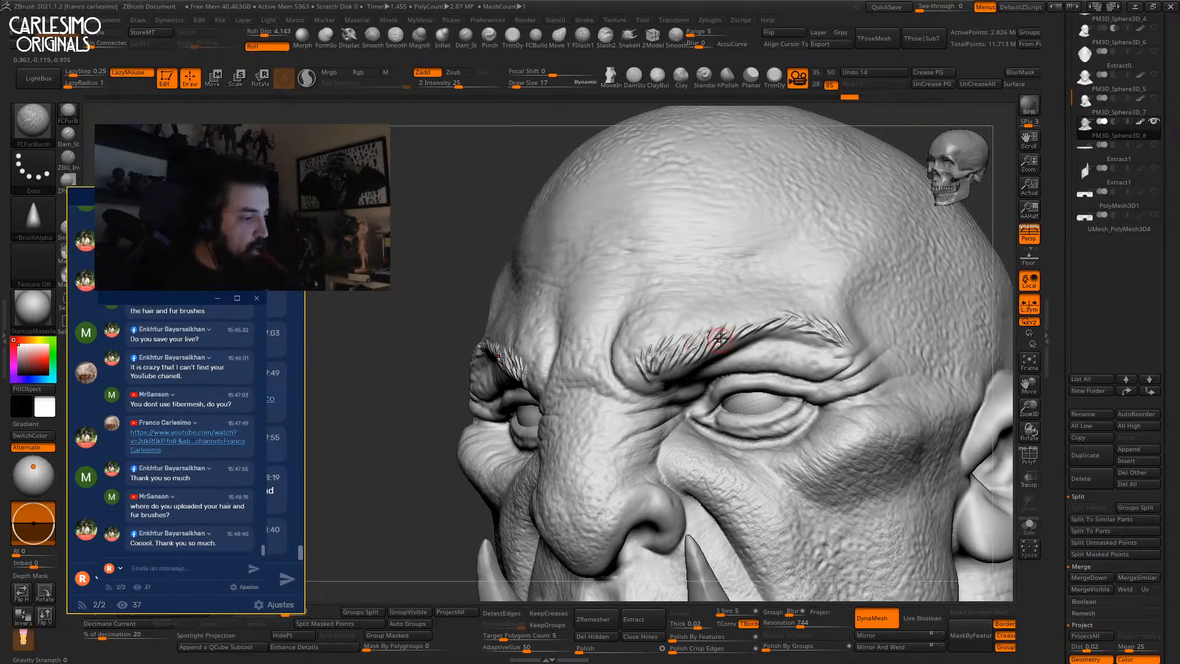
Switch to the Displace brush and enlarge it to Draw Size 82.
left_click(348, 35)
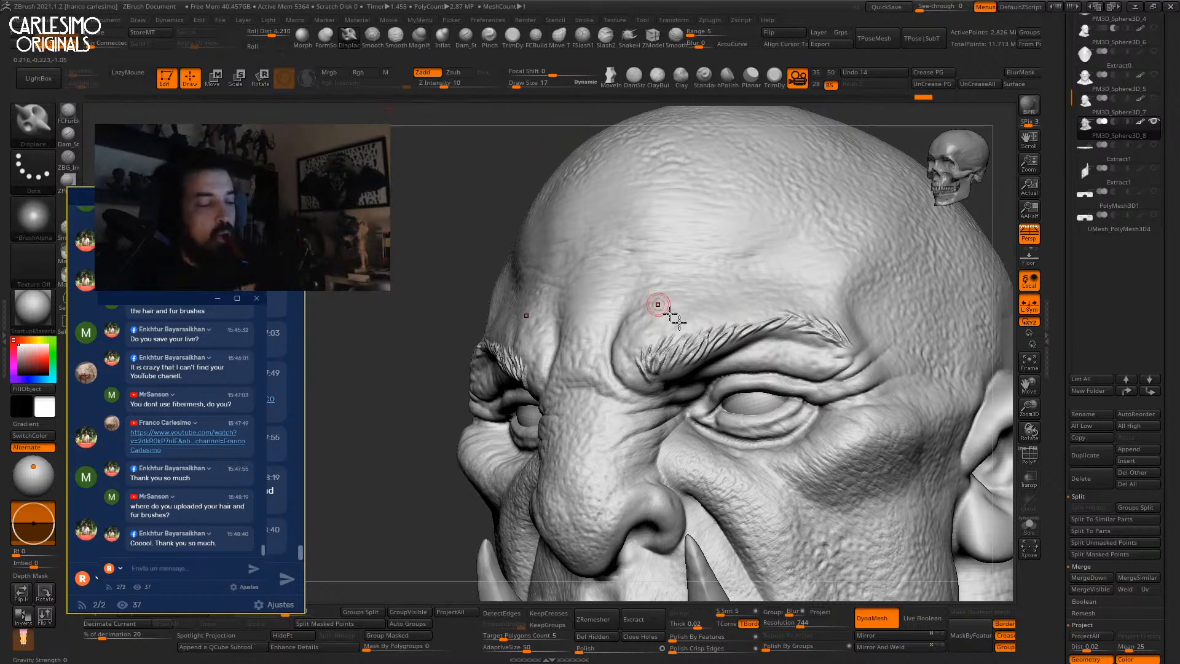
key("bracketright")
key("bracketright")
key("bracketright")
left_click_drag(681, 357, 673, 356)
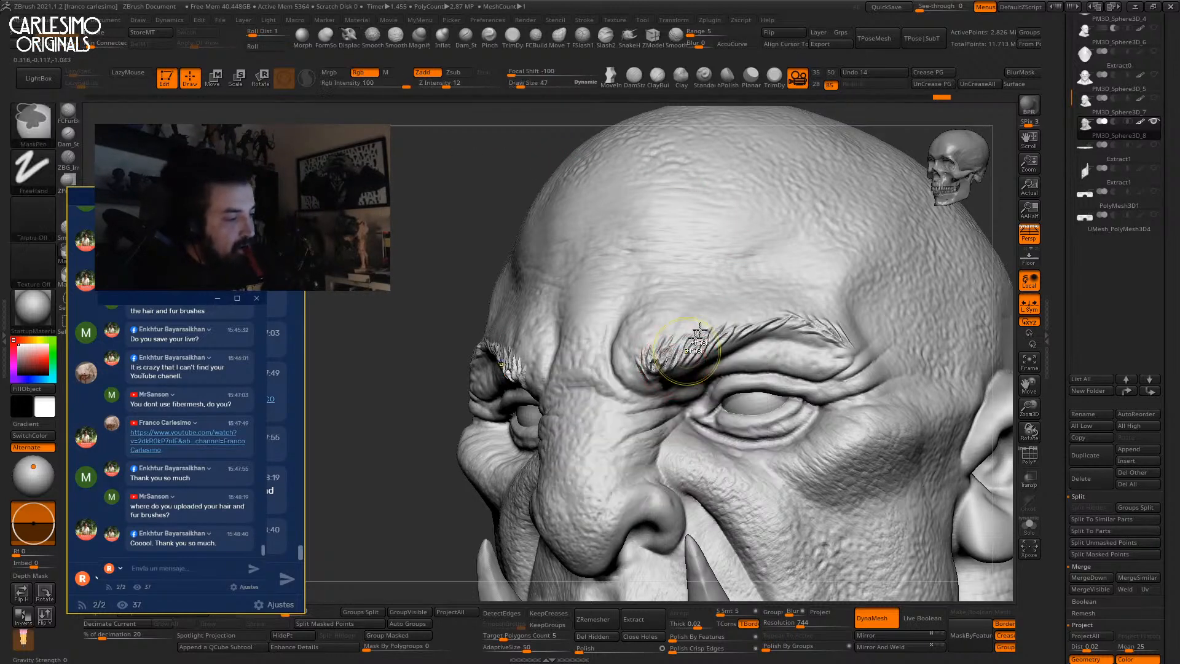
right_click_drag(670, 374, 654, 357)
key("ctrl+z")
key("bracketright")
key("bracketright")
key("bracketright")
left_click_drag(674, 353, 669, 383)
Deepen the inner brow hairs with Displace at size 67, undoing and redoing strokes.
right_click_drag(669, 383, 670, 362)
key("bracketleft")
key("bracketleft")
key("bracketleft")
left_click_drag(658, 353, 675, 360)
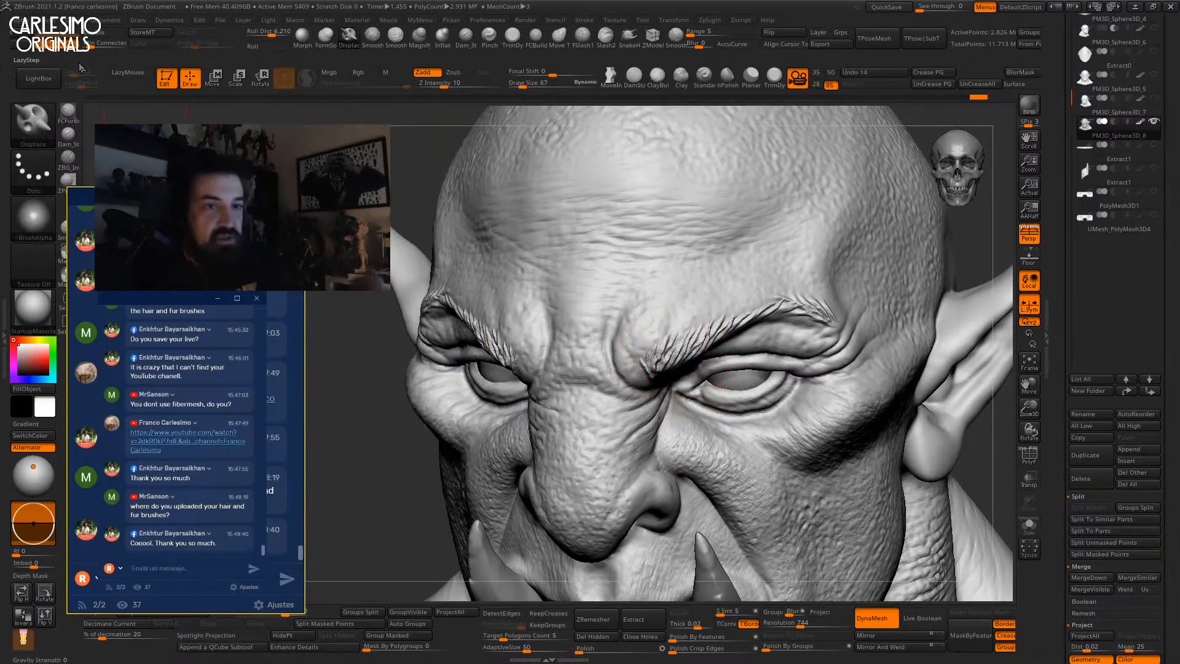
right_click_drag(669, 344, 660, 366)
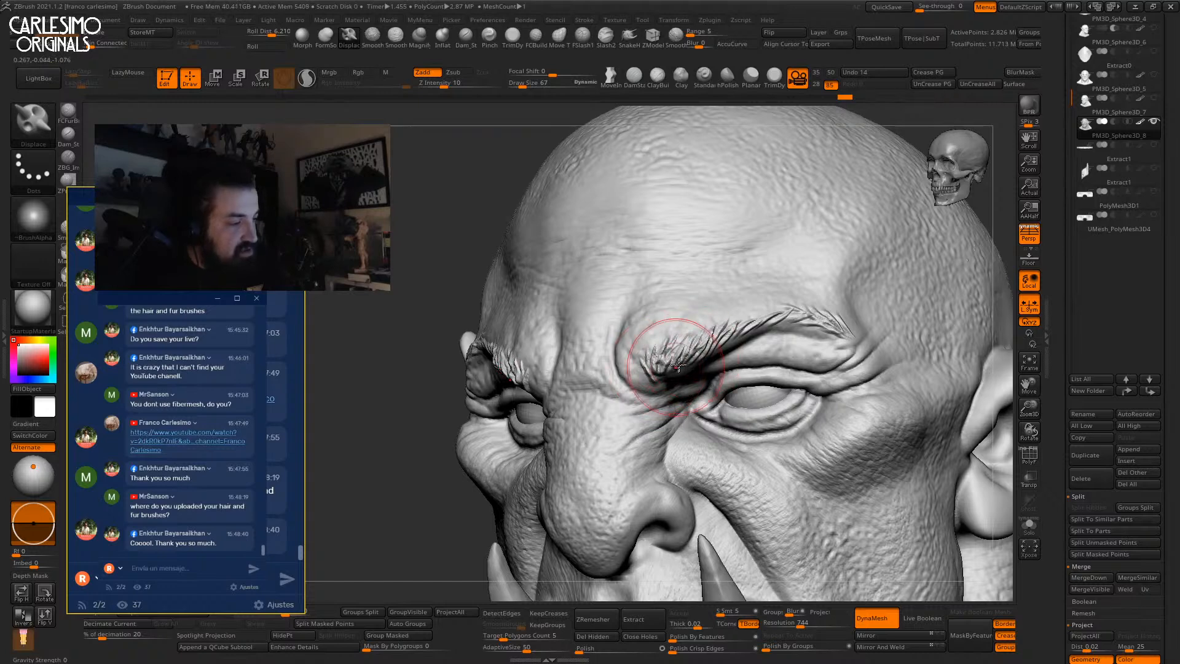
key("ctrl+z")
key("ctrl+z")
key("ctrl+shift+z")
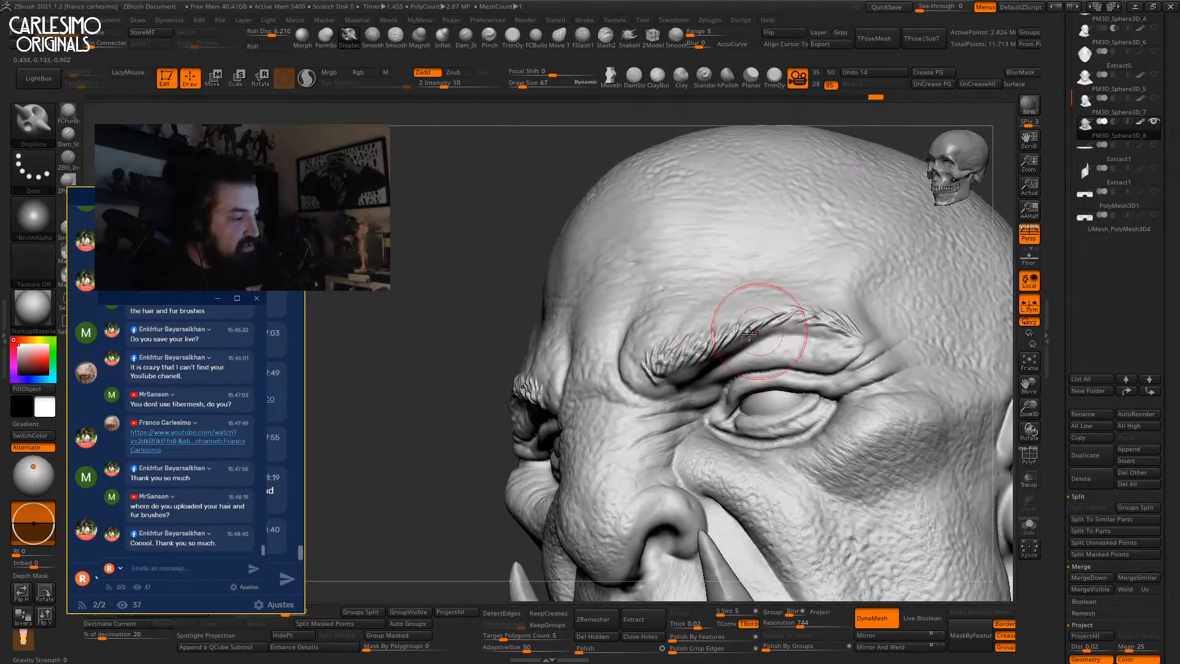
key("ctrl+shift+z")
key("ctrl+shift+z")
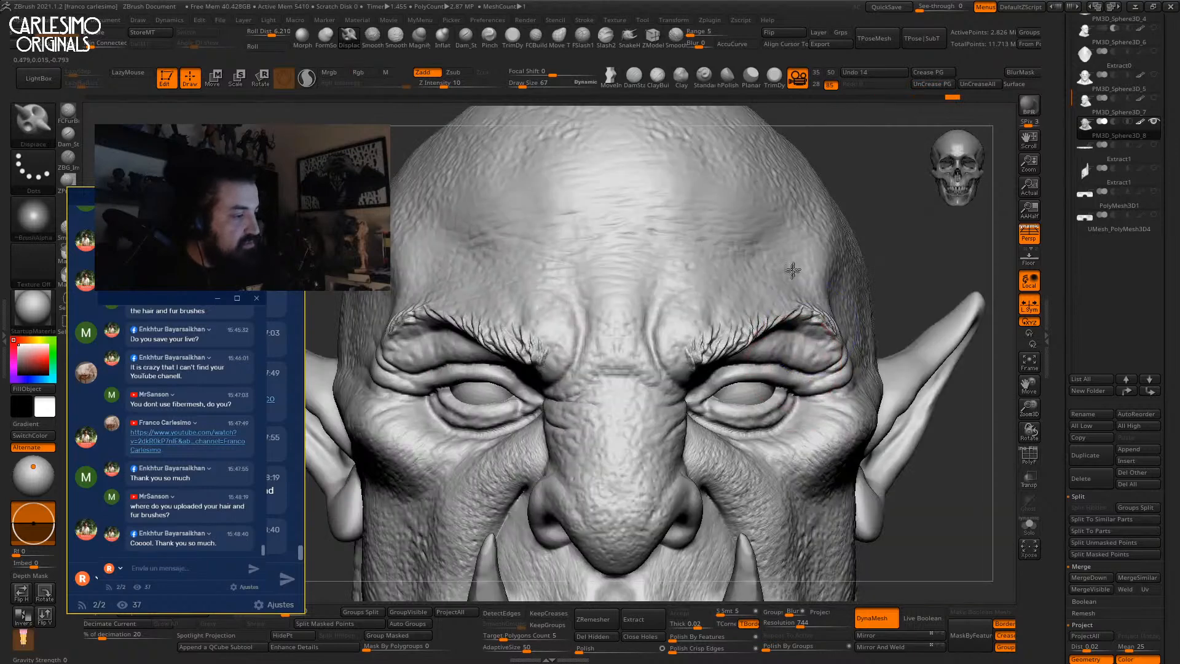
key("space")
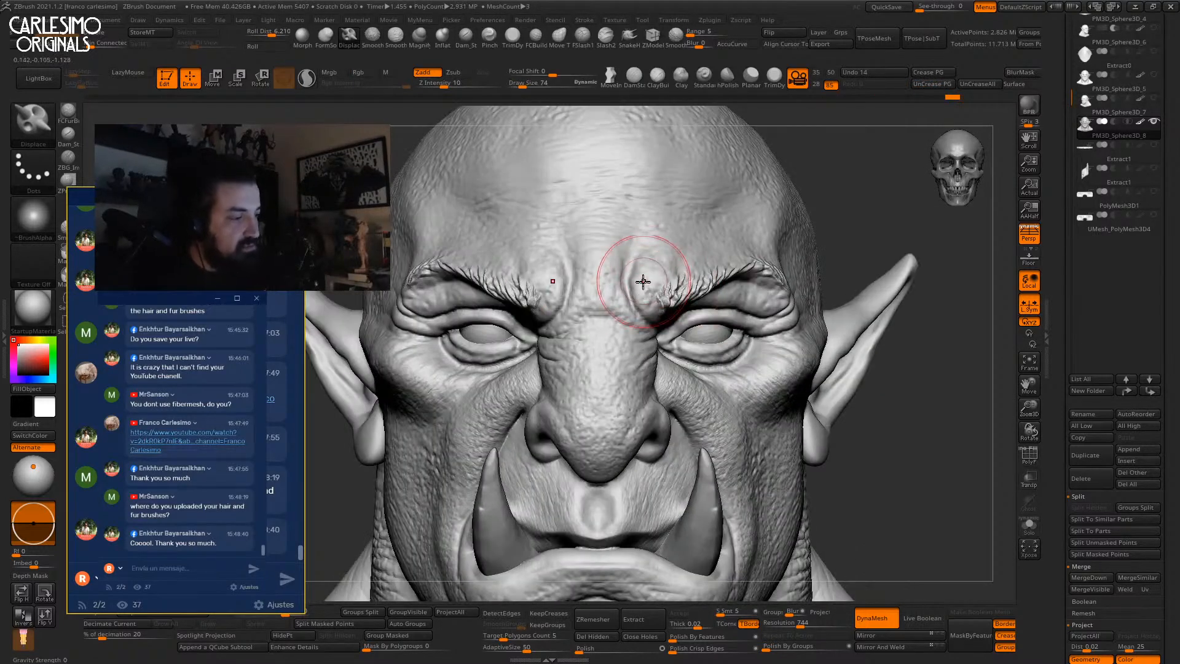
Toggle ViewMask on and off, then reshape the inner brows symmetrically.
key("ctrl+z")
key("ctrl+z")
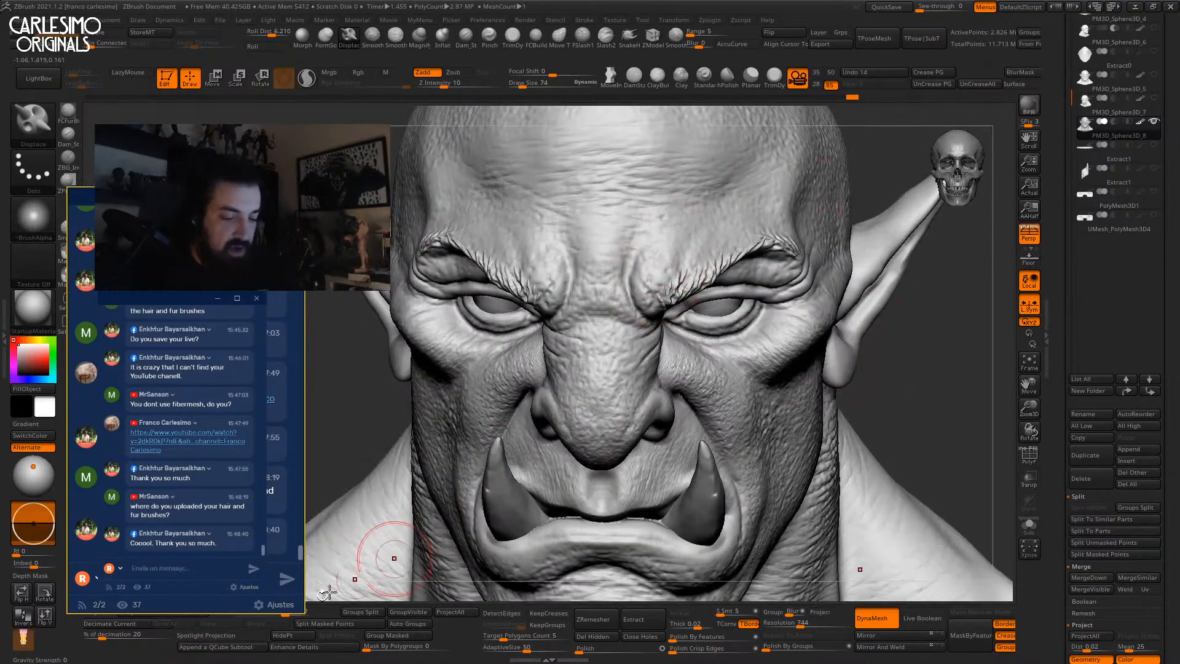
left_click(207, 614)
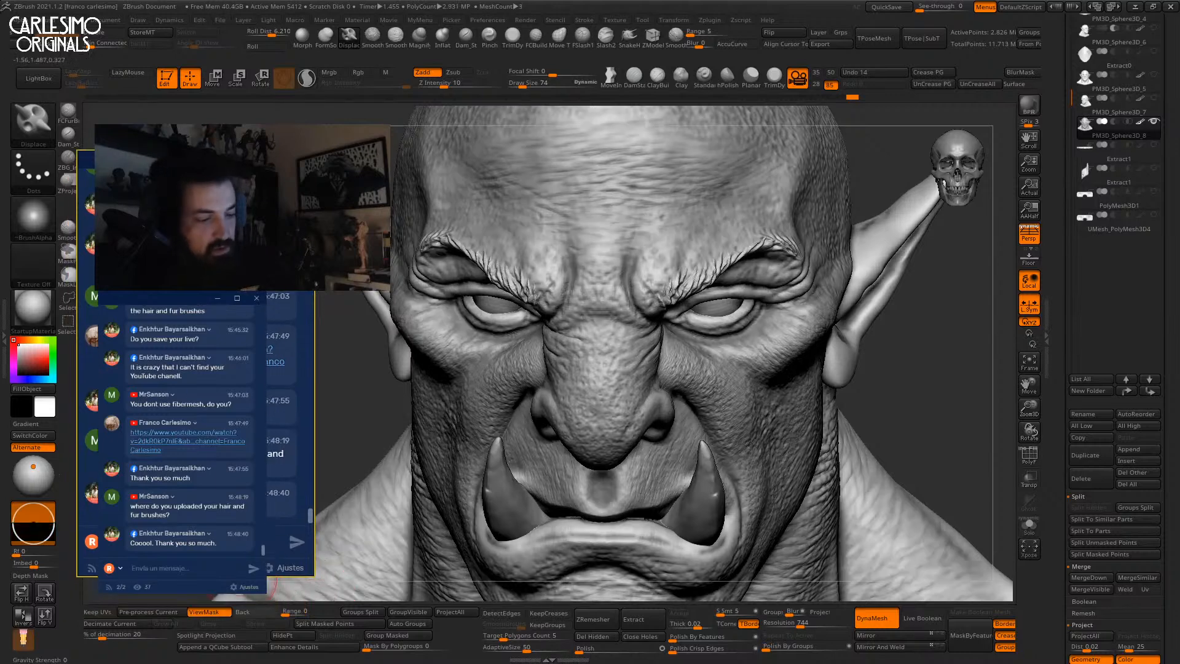
left_click(217, 612)
left_click_drag(660, 271, 649, 281)
Displace along the inner brows, reducing the brush to size 60 and then 47.
mouse_move(651, 280)
right_mouse_down()
mouse_move(596, 252)
mouse_move(682, 289)
right_mouse_up()
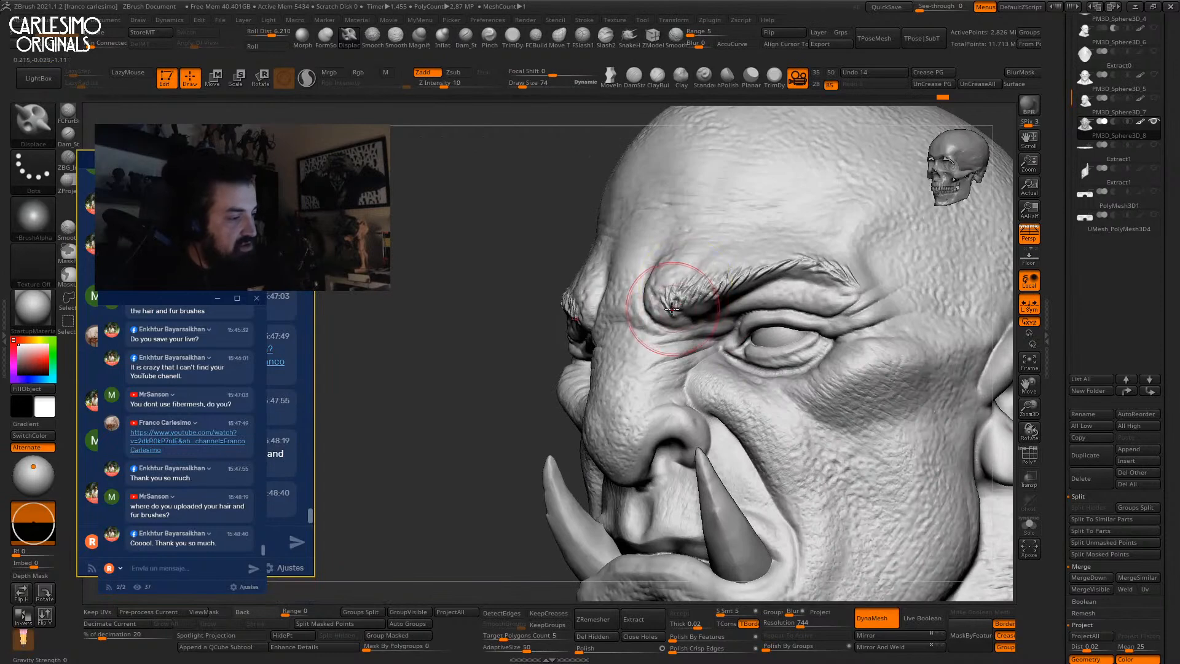
right_click_drag(738, 255, 621, 255)
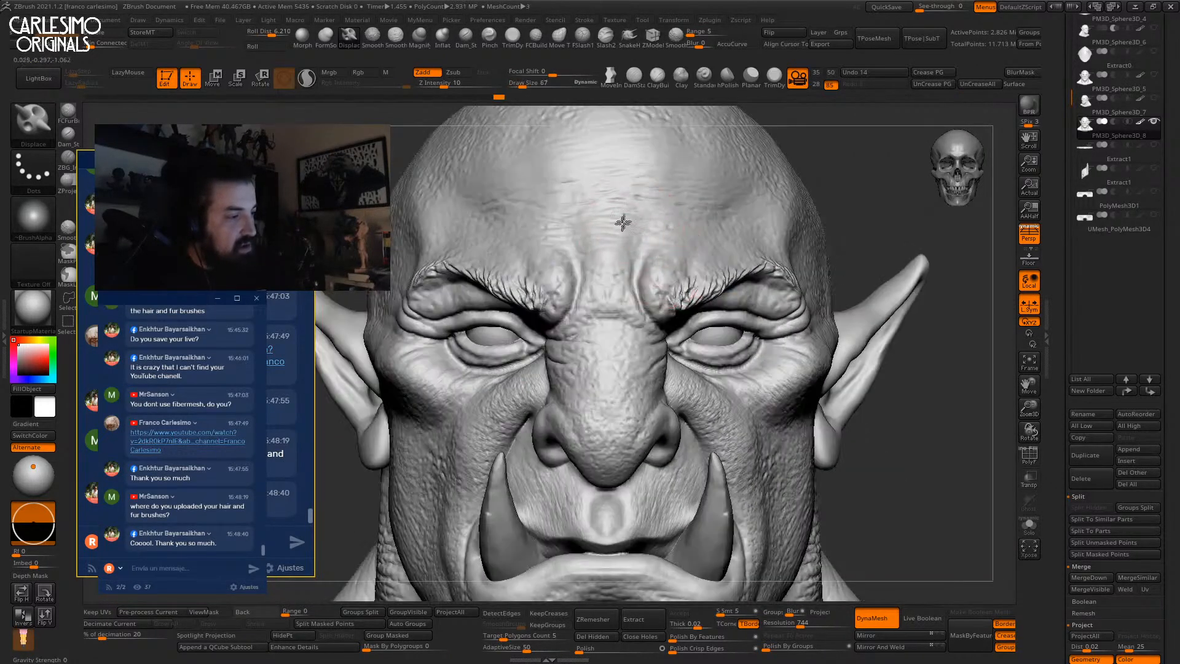
mouse_move(660, 219)
left_mouse_down()
mouse_move(648, 247)
mouse_move(650, 237)
mouse_move(759, 243)
mouse_move(764, 254)
left_mouse_up()
mouse_move(768, 242)
right_mouse_down()
mouse_move(717, 264)
mouse_move(711, 292)
right_mouse_up()
key("space")
left_click_drag(712, 261, 708, 260)
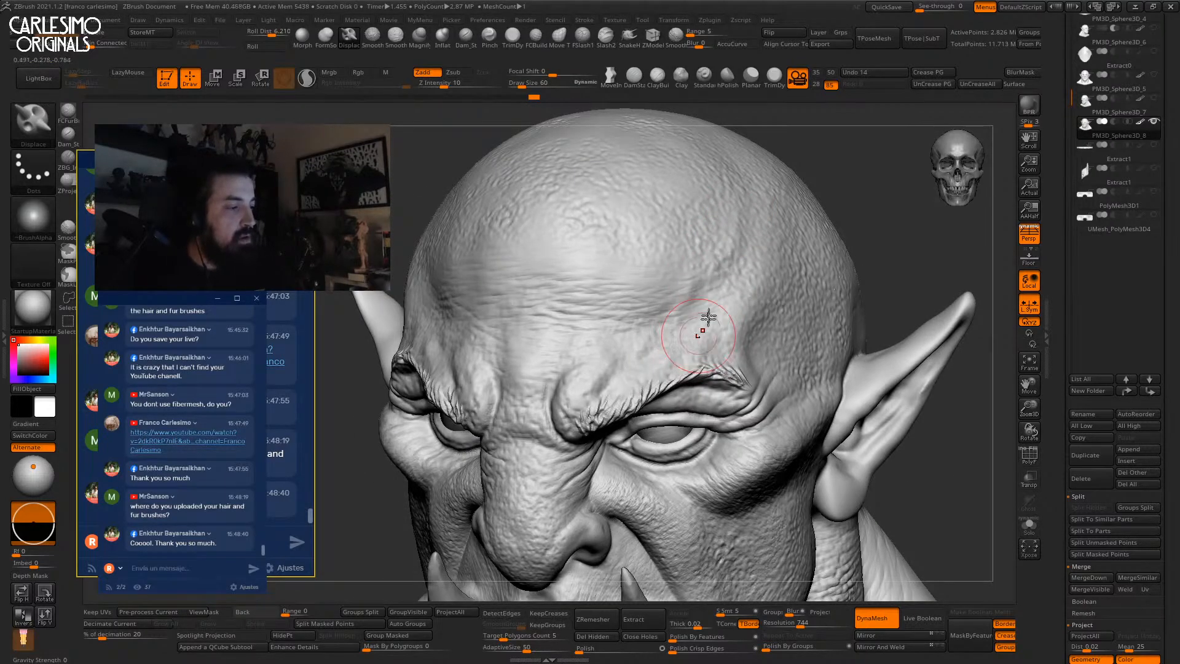
right_click_drag(701, 334, 668, 274)
mouse_move(775, 261)
right_mouse_down()
mouse_move(708, 302)
mouse_move(669, 267)
right_mouse_up()
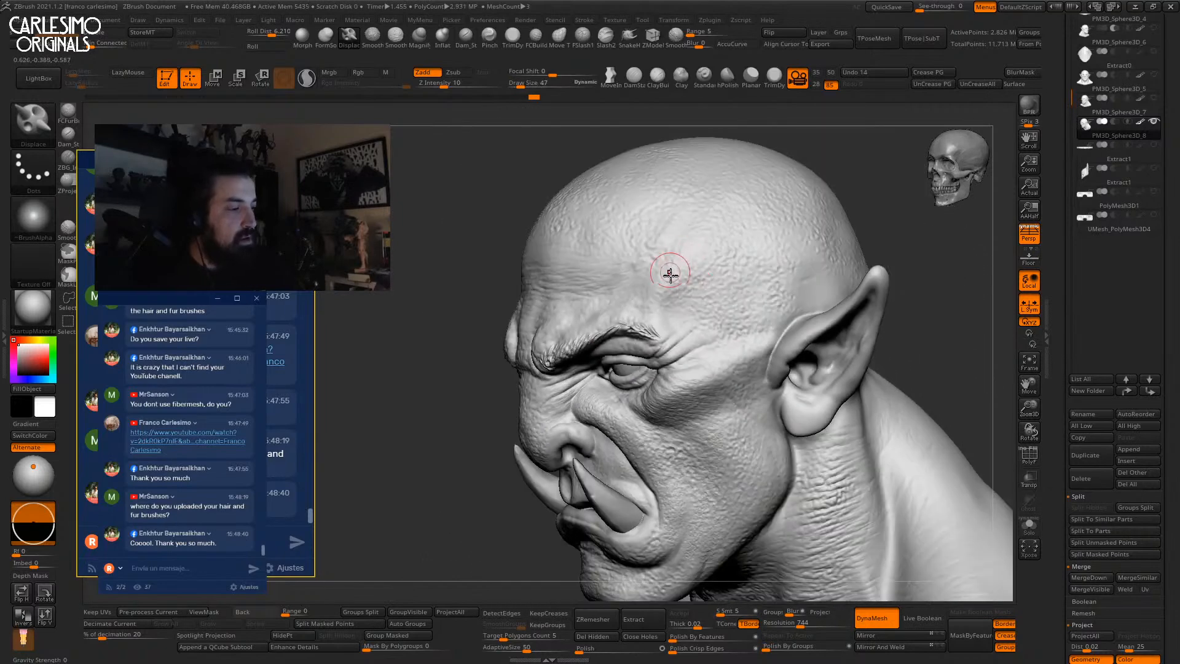
Orbit to both sides of the face, then frame the whole bust from the front.
right_click_drag(769, 256, 706, 319)
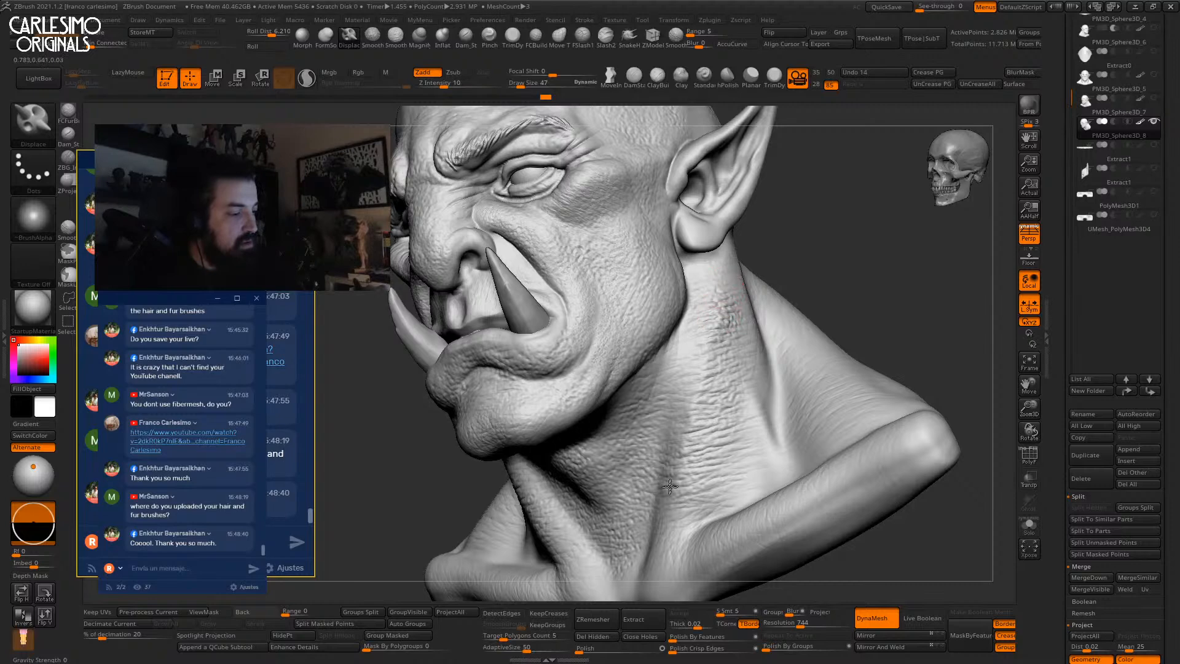
right_click_drag(699, 494, 408, 299)
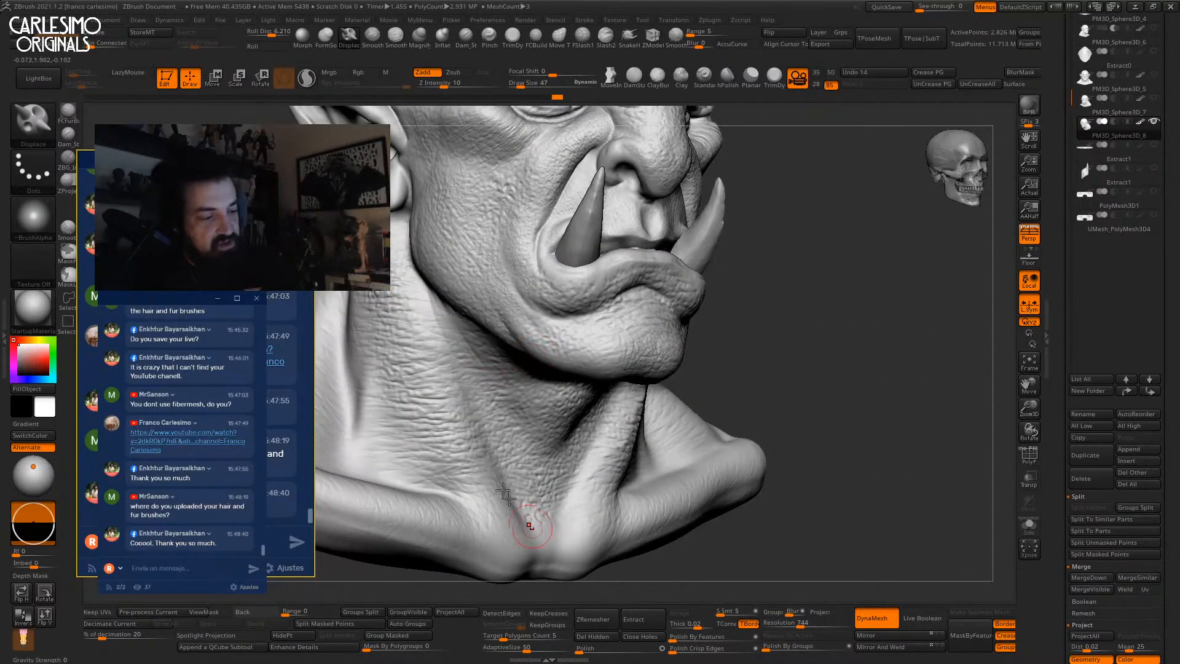
right_click_drag(540, 353, 439, 231)
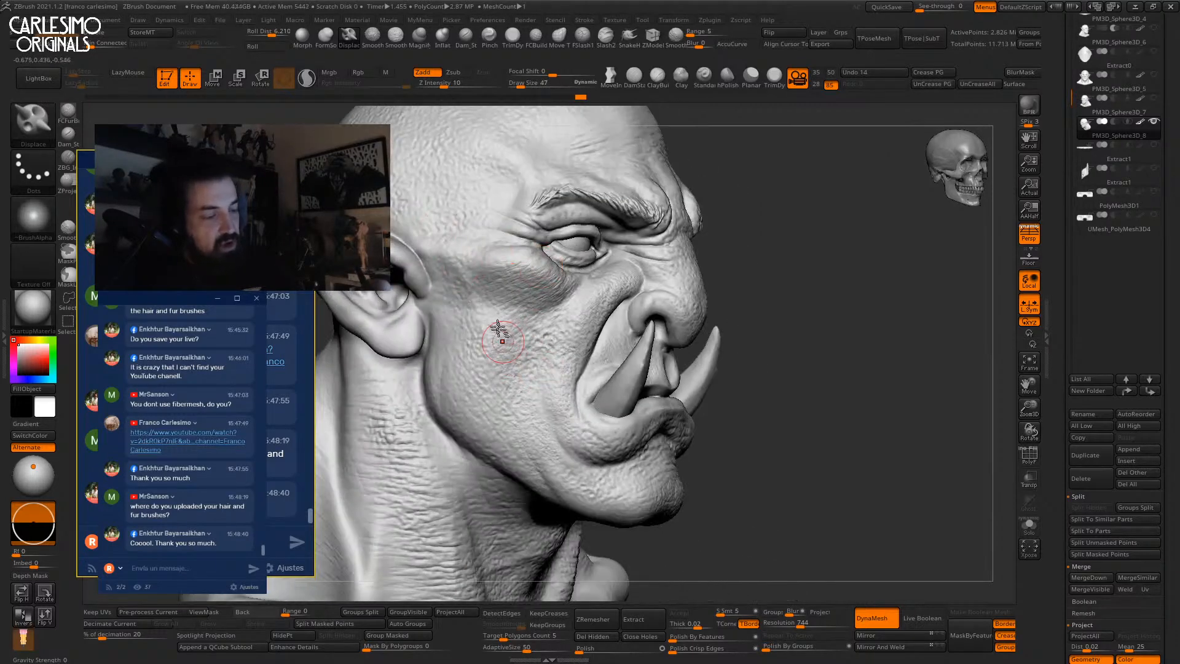
key("f")
left_click_drag(740, 288, 764, 291, "shift")
left_click_drag(798, 318, 826, 163, "alt")
left_click_drag(867, 292, 889, 191)
left_click_drag(964, 335, 918, 345)
key("alt+Up")
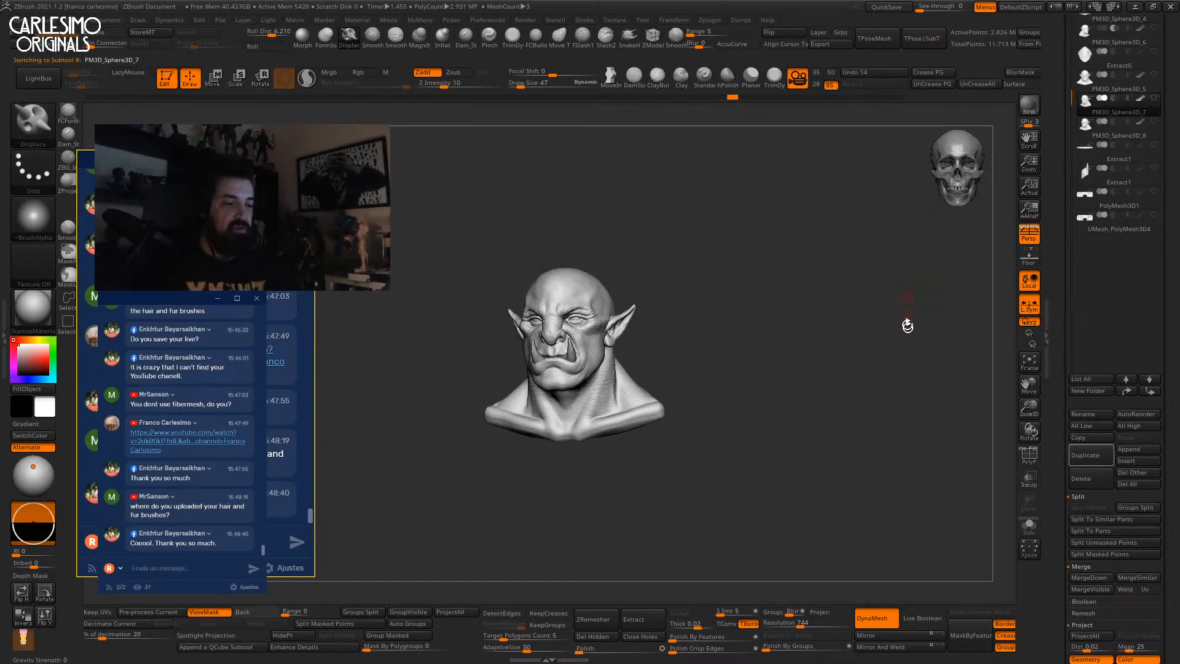
Make PM3D_Sphere3D_8 active and zoom in on the brow from the front.
key("alt+Down")
key("alt+Down")
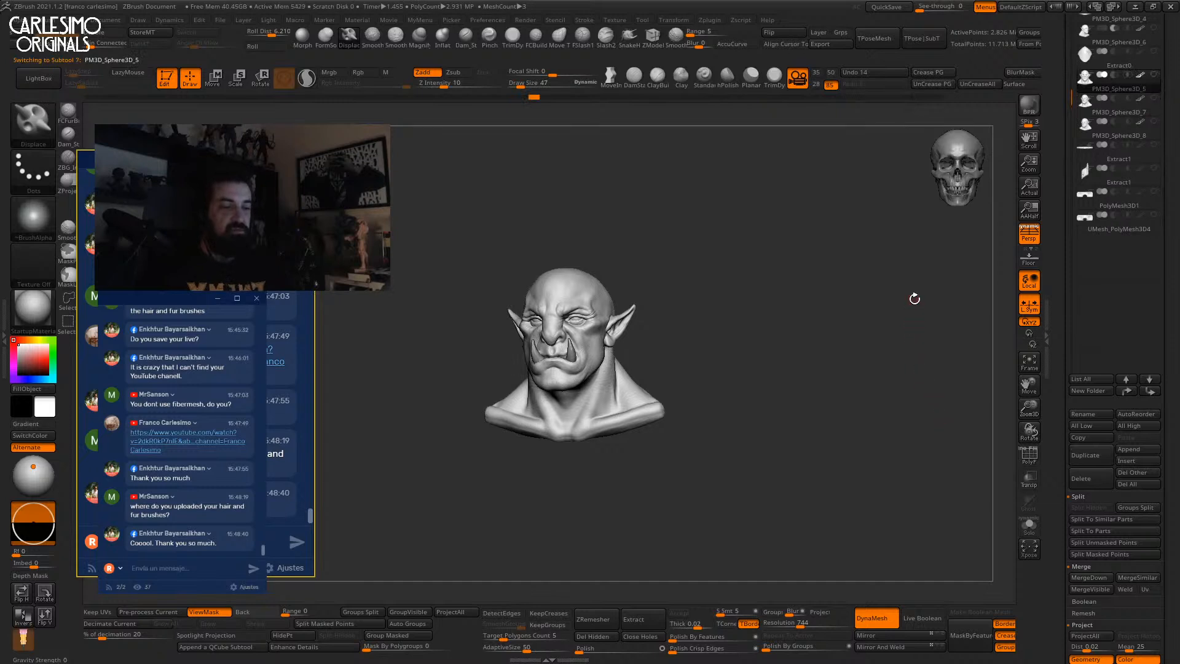
key("alt+Up")
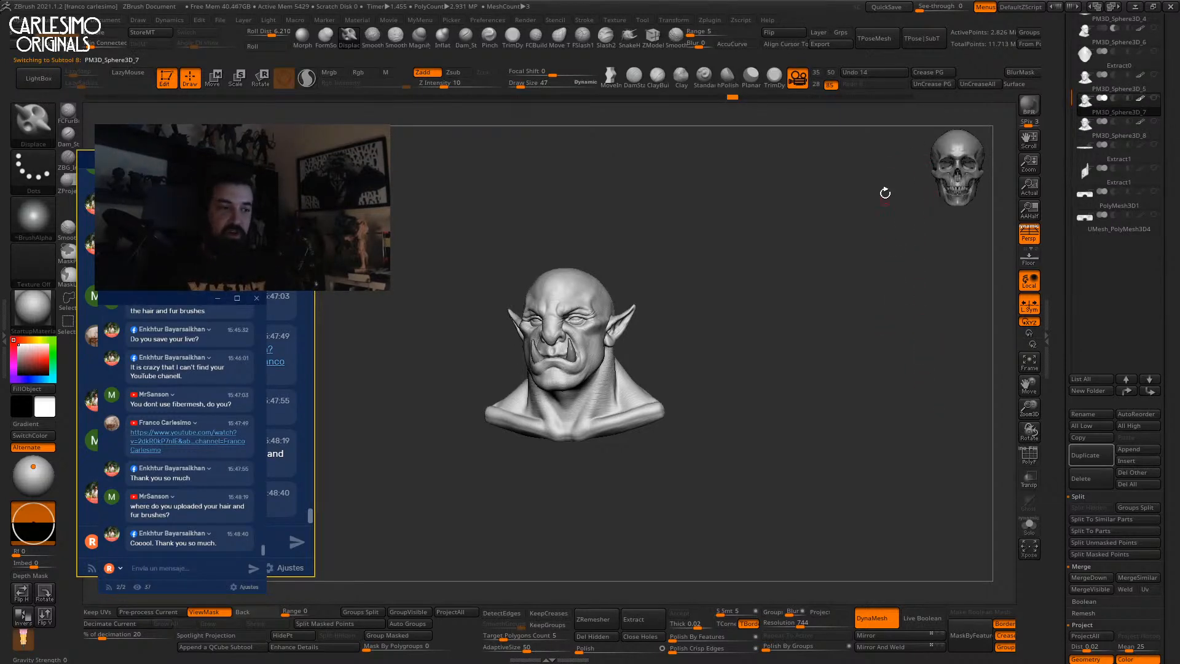
key("alt+Down")
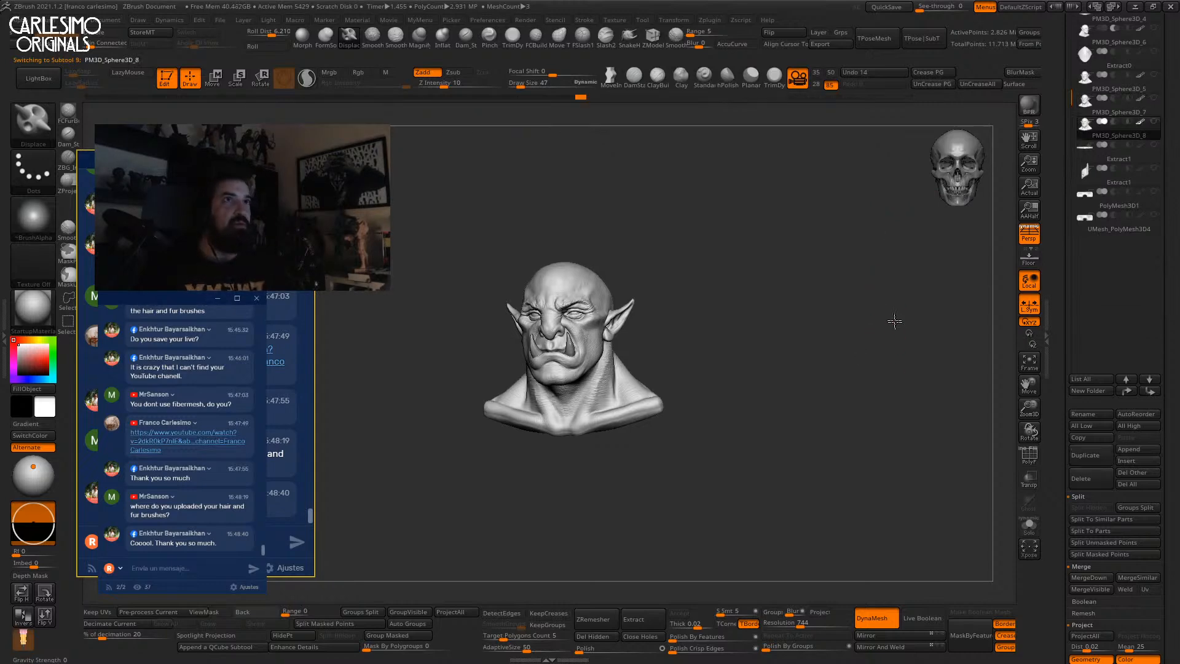
key("f")
right_click_drag(860, 267, 843, 267, "shift")
mouse_move(657, 229)
right_mouse_down("alt")
mouse_move(659, 262)
mouse_move(629, 337)
right_mouse_up("alt")
Carve the crease beside the brow deeper with the DamStandard brush.
key("b")
key("d")
key("s")
left_click_drag(626, 349, 618, 313)
right_click_drag(645, 254, 648, 236, "shift")
Build up clay beside and between the brows and fill the nose bridge with ClayBuildup.
key("b")
key("c")
key("b")
left_click_drag(637, 317, 616, 336)
mouse_move(618, 314)
right_mouse_down()
mouse_move(625, 334)
mouse_move(666, 232)
right_mouse_up()
mouse_move(630, 324)
left_mouse_down()
mouse_move(628, 349)
mouse_move(609, 364)
left_mouse_up()
right_click_drag(600, 353, 580, 381, "ctrl")
mouse_move(574, 369)
left_mouse_down()
mouse_move(556, 402)
mouse_move(595, 373)
mouse_move(572, 384)
mouse_move(602, 403)
mouse_move(607, 387)
mouse_move(620, 408)
left_mouse_up()
mouse_move(638, 292)
right_mouse_down()
mouse_move(601, 350)
mouse_move(651, 325)
mouse_move(700, 325)
right_mouse_up()
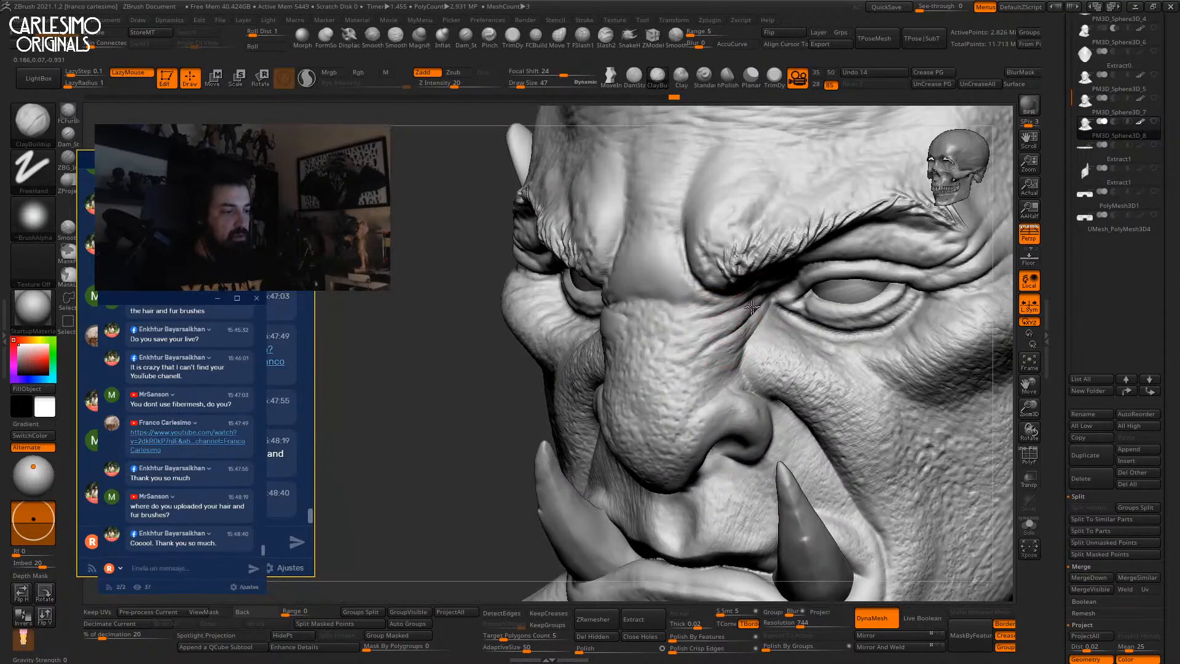
Shrink the brush from 47 to 11 and shape the nostril from front and side views.
key("space")
key("space")
left_click_drag(722, 334, 716, 334)
key("space")
key("ctrl")
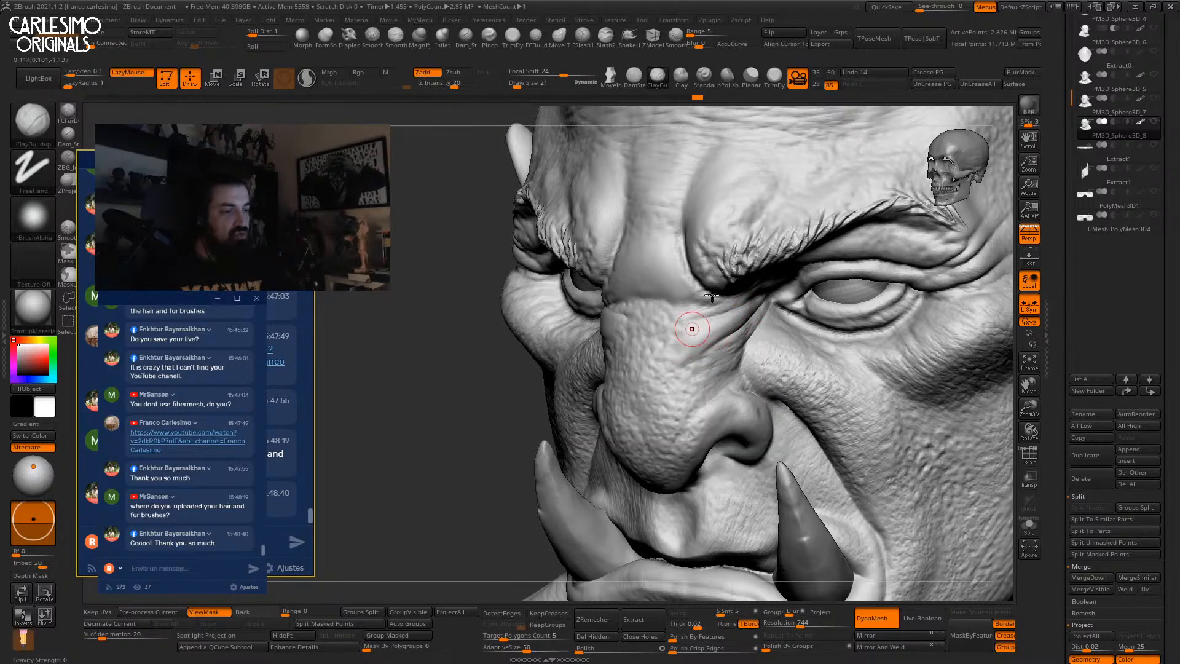
right_click_drag(713, 298, 678, 321, "shift")
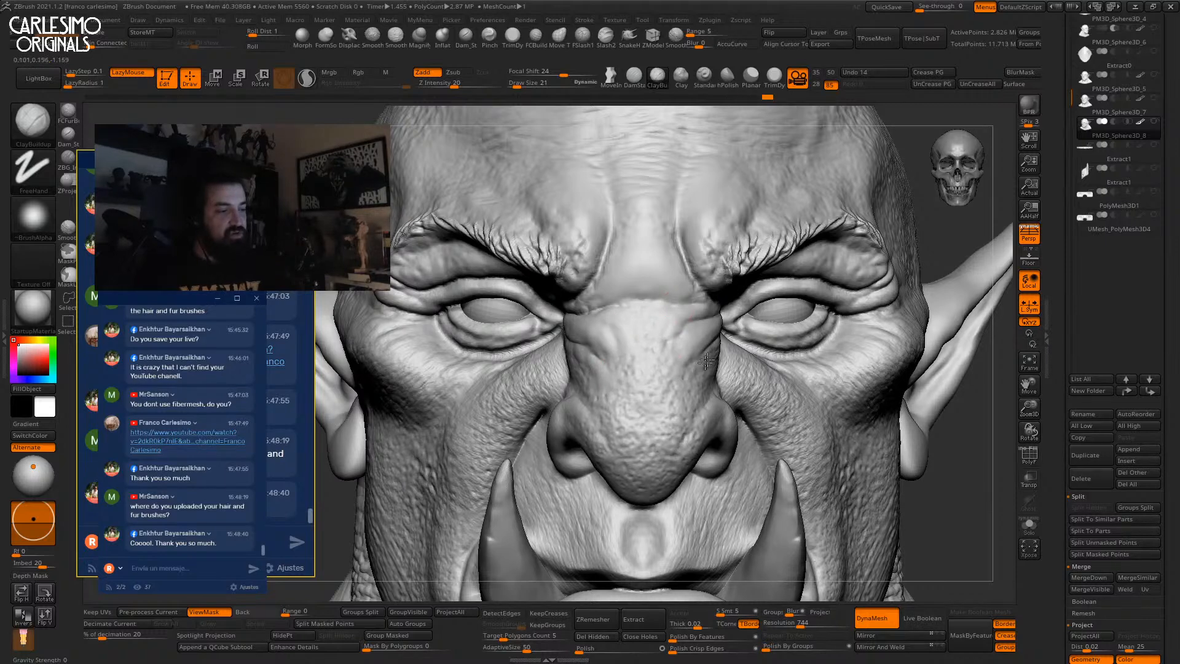
right_click_drag(705, 365, 720, 400)
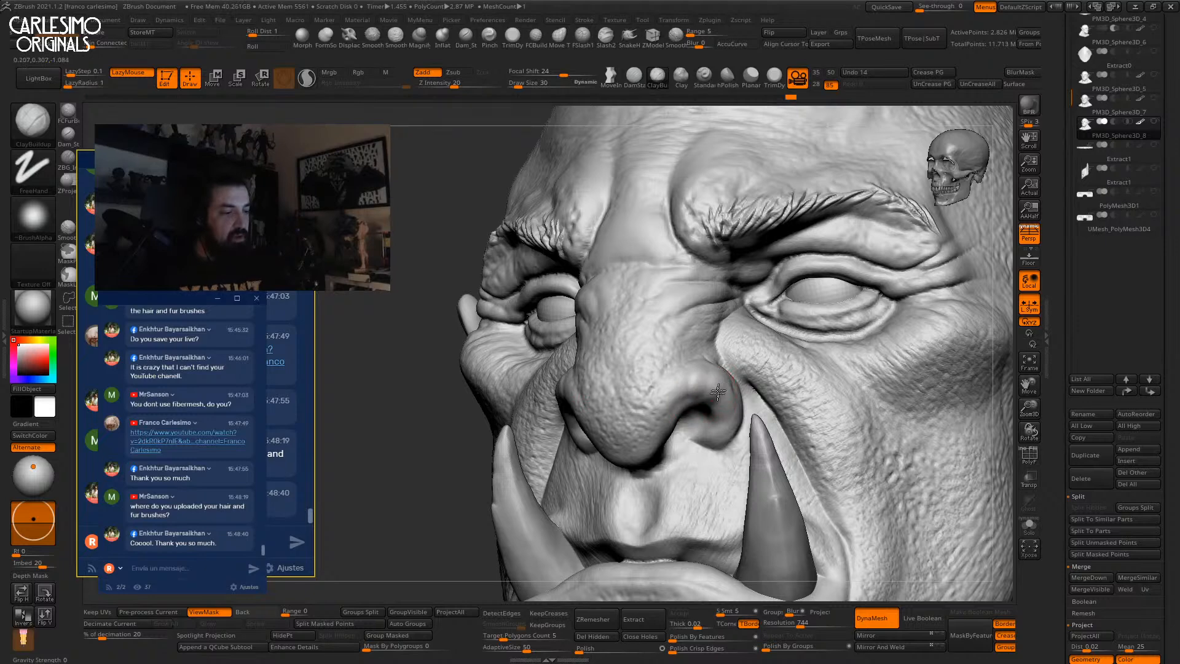
left_click_drag(686, 394, 666, 405)
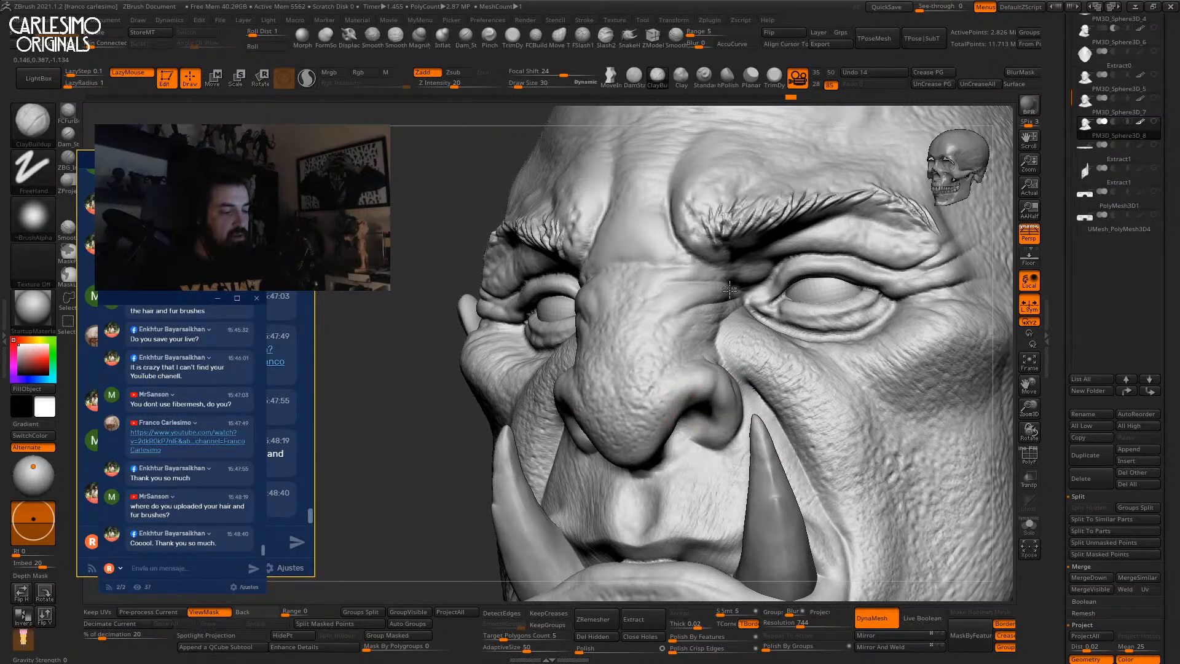
right_click_drag(669, 400, 707, 384, "shift")
Switch to the Move brush and resize it to keep reshaping the nose area.
key("b")
key("m")
key("v")
right_click_drag(717, 424, 706, 403)
key("space")
left_click_drag(703, 408, 705, 407)
mouse_move(737, 393)
right_mouse_down()
mouse_move(706, 387)
mouse_move(728, 369)
mouse_move(716, 411)
right_mouse_up()
Alternate between ClayBuildup at size 53, Move and Clay around the nose and mouth.
key("b")
key("c")
key("b")
mouse_move(710, 369)
right_mouse_down()
mouse_move(719, 376)
mouse_move(688, 418)
right_mouse_up()
key("b")
key("m")
key("v")
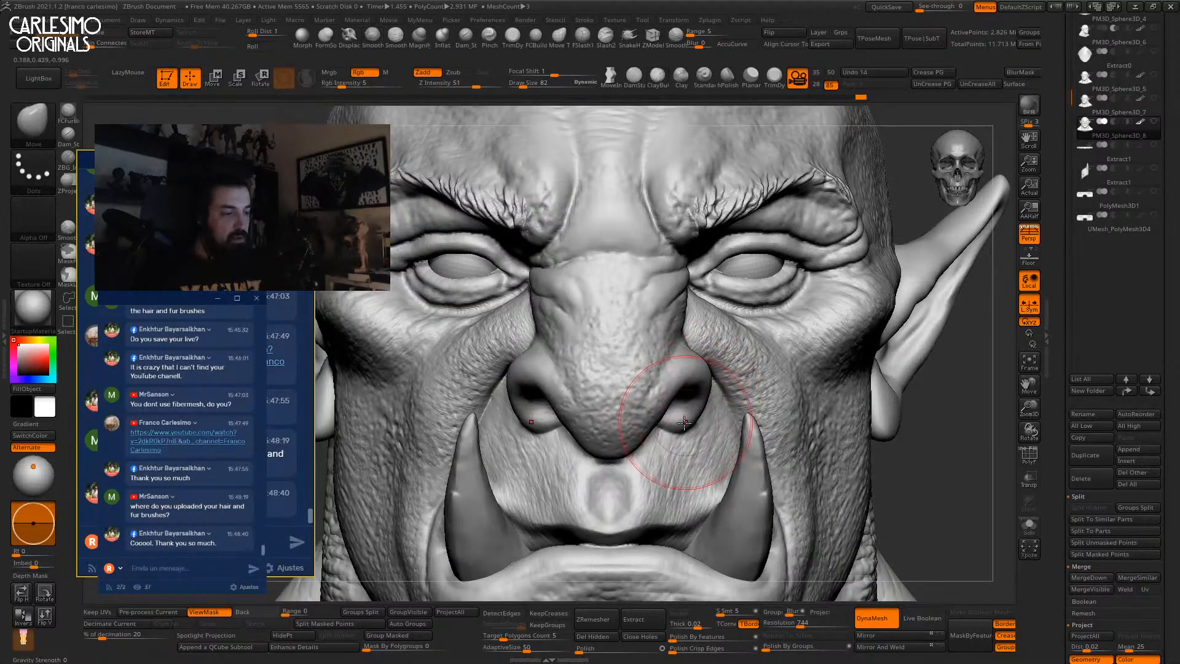
mouse_move(687, 429)
right_mouse_down("ctrl")
mouse_move(689, 351)
mouse_move(695, 376)
right_mouse_up("ctrl")
key("b")
key("c")
key("l")
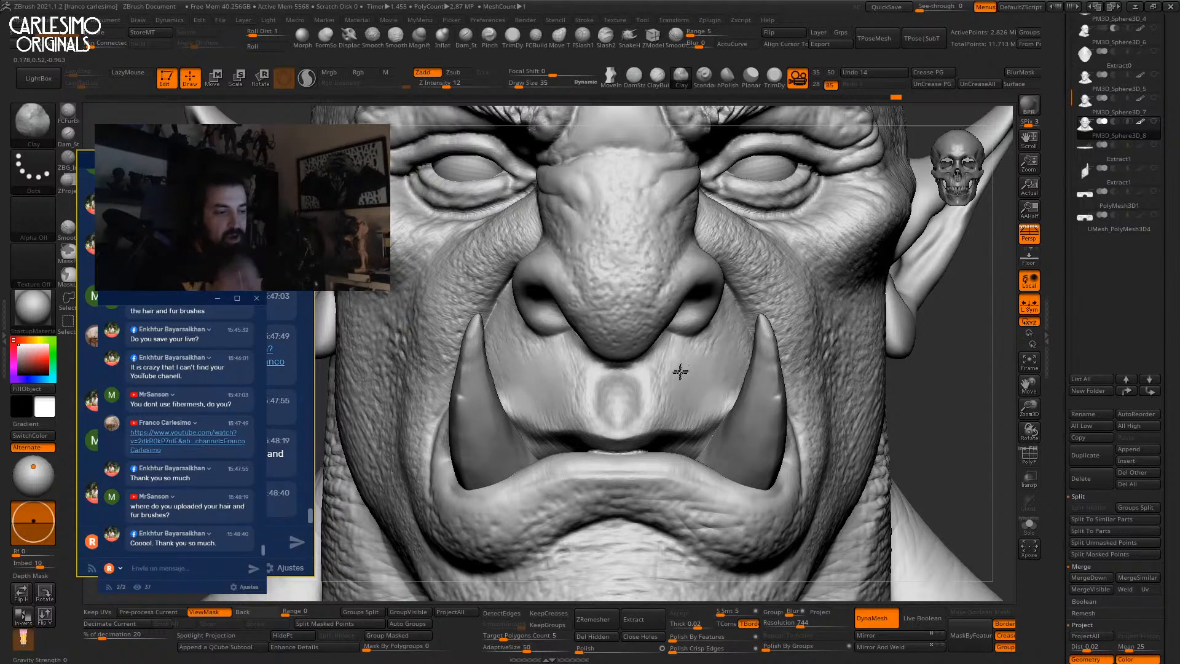
Build up the cheek fold and the fold beside and under the mouth corner with ClayBuildup.
right_click_drag(697, 363, 711, 374)
right_click_drag(644, 341, 609, 393)
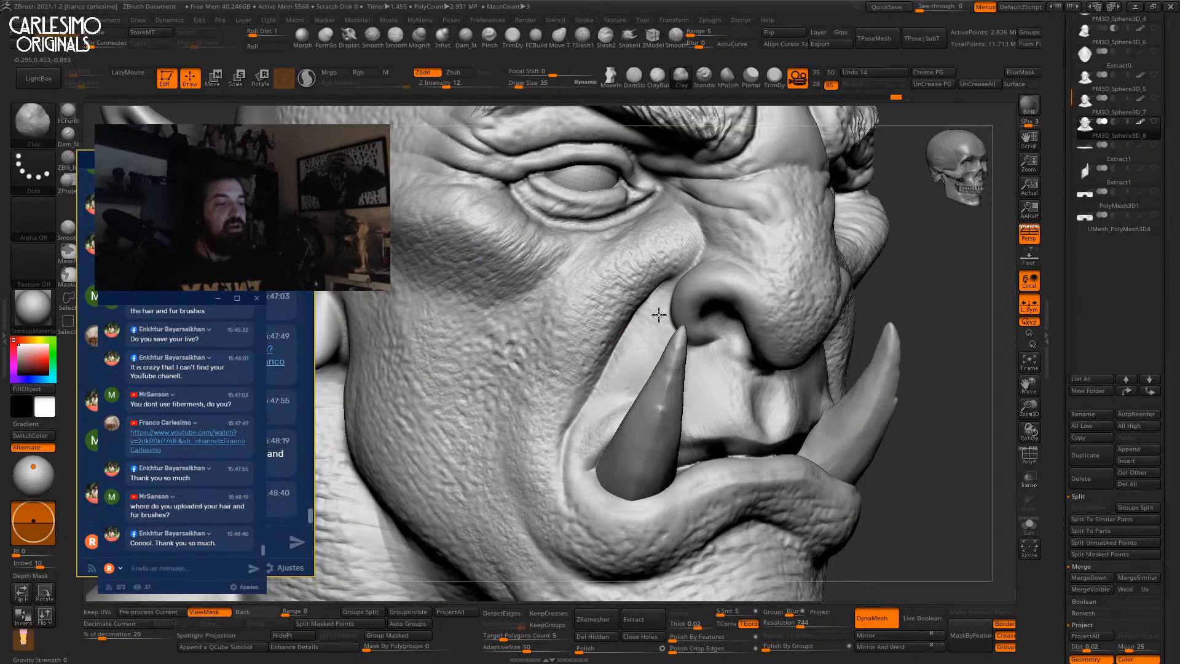
mouse_move(651, 335)
right_mouse_down()
mouse_move(725, 274)
mouse_move(692, 360)
mouse_move(698, 324)
right_mouse_up()
key("b")
key("c")
key("b")
left_click_drag(697, 324, 753, 280)
key("space")
mouse_move(629, 416)
right_mouse_down()
mouse_move(640, 449)
mouse_move(648, 392)
mouse_move(658, 421)
right_mouse_up()
left_click_drag(628, 411, 665, 518)
mouse_move(607, 459)
left_mouse_down()
mouse_move(648, 530)
mouse_move(693, 534)
mouse_move(707, 515)
mouse_move(741, 510)
left_mouse_up()
mouse_move(736, 479)
right_mouse_down()
mouse_move(630, 333)
mouse_move(615, 367)
right_mouse_up()
Soften the crease under the lower lip and add clay to the nose.
left_click_drag(693, 335, 733, 327)
mouse_move(694, 346)
left_mouse_down()
mouse_move(758, 335)
mouse_move(783, 361)
left_mouse_up()
right_click_drag(782, 360, 668, 286)
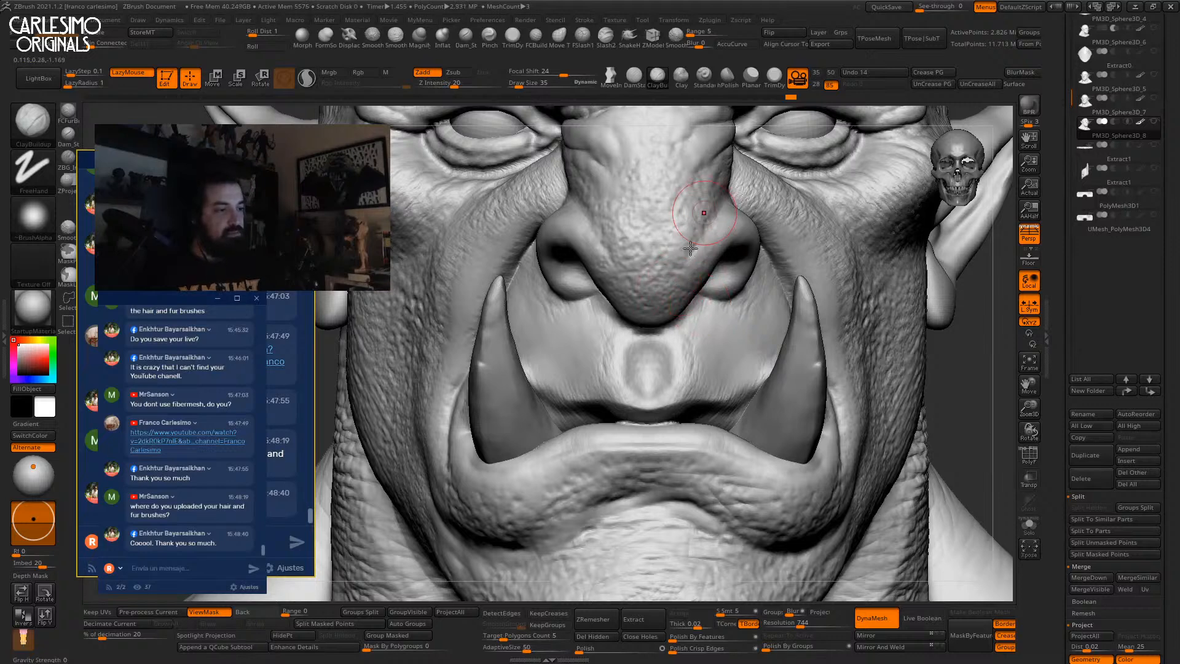
right_click_drag(702, 221, 676, 296, "alt")
mouse_move(691, 268)
left_mouse_down()
mouse_move(656, 315)
mouse_move(648, 363)
left_mouse_up()
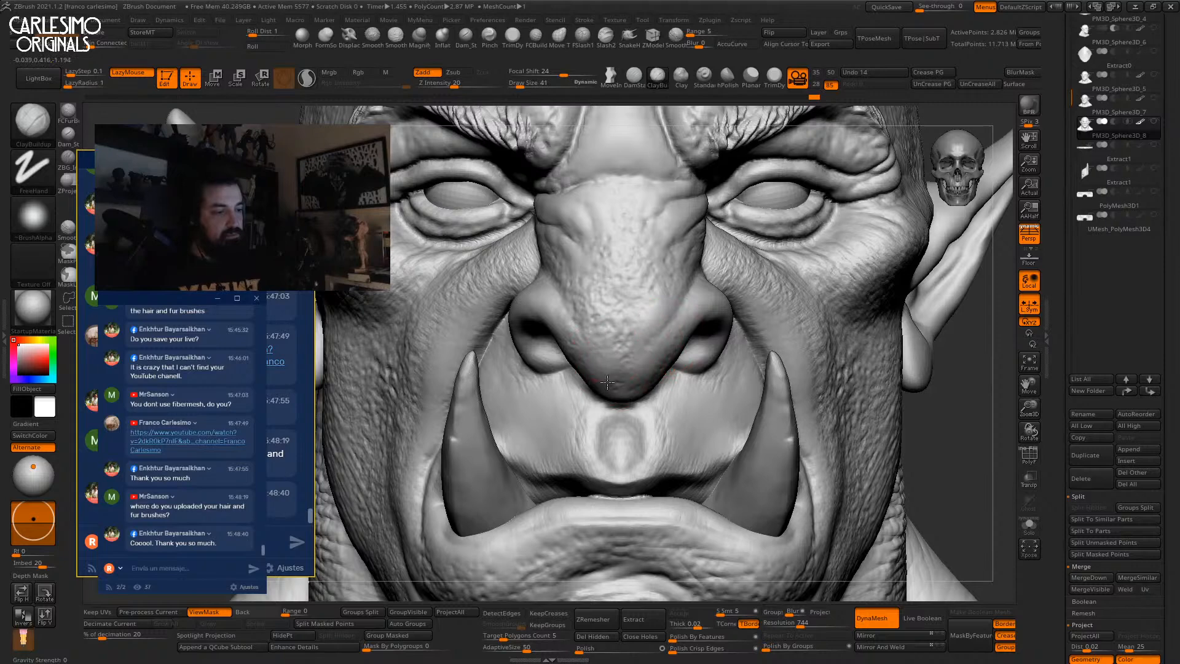
Reshape the upper lip below the nose and beside the right tusk, refining with a dotted clay brush.
right_click_drag(643, 370, 624, 268, "alt")
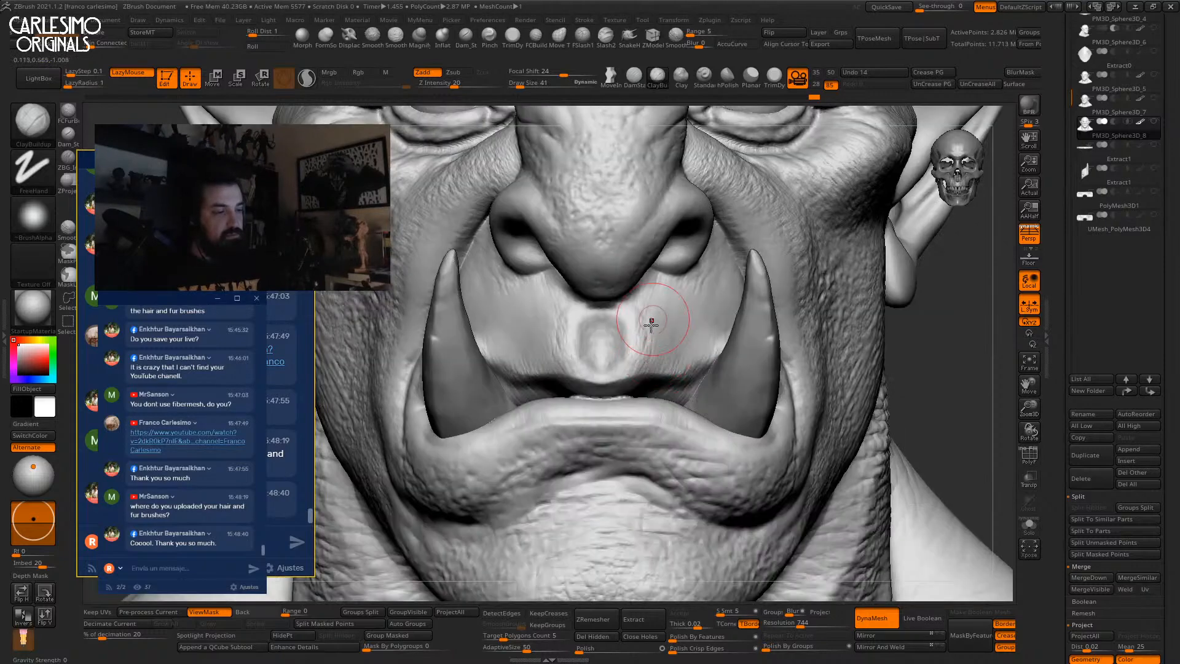
left_click_drag(648, 354, 640, 332)
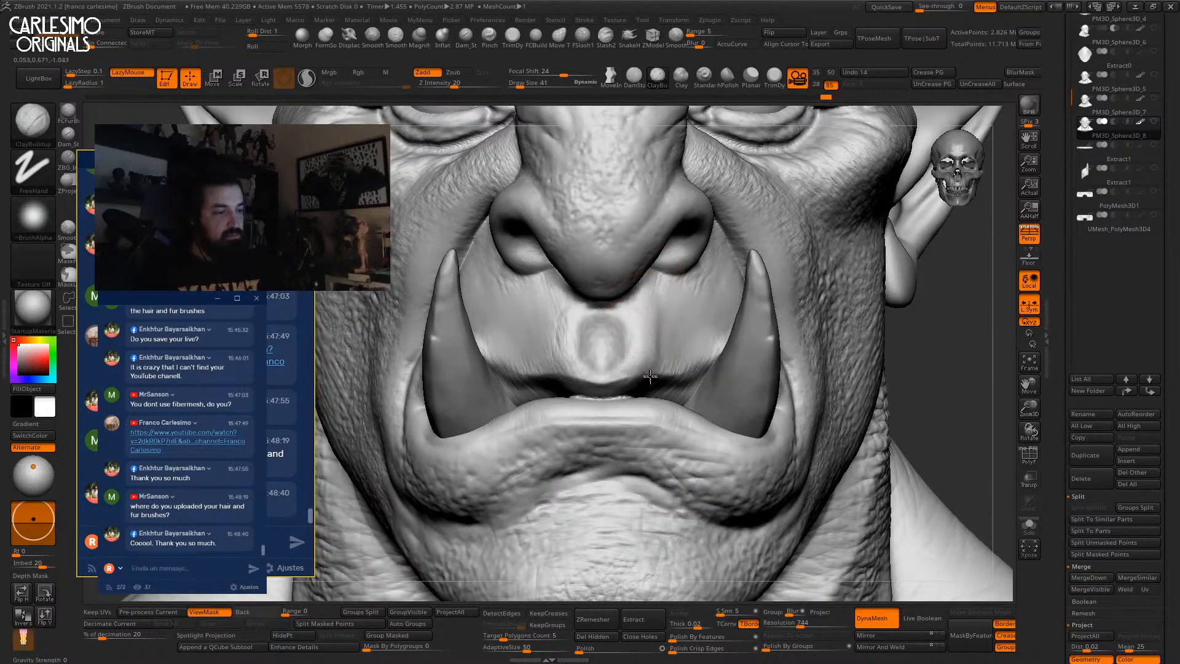
left_click_drag(688, 369, 655, 316)
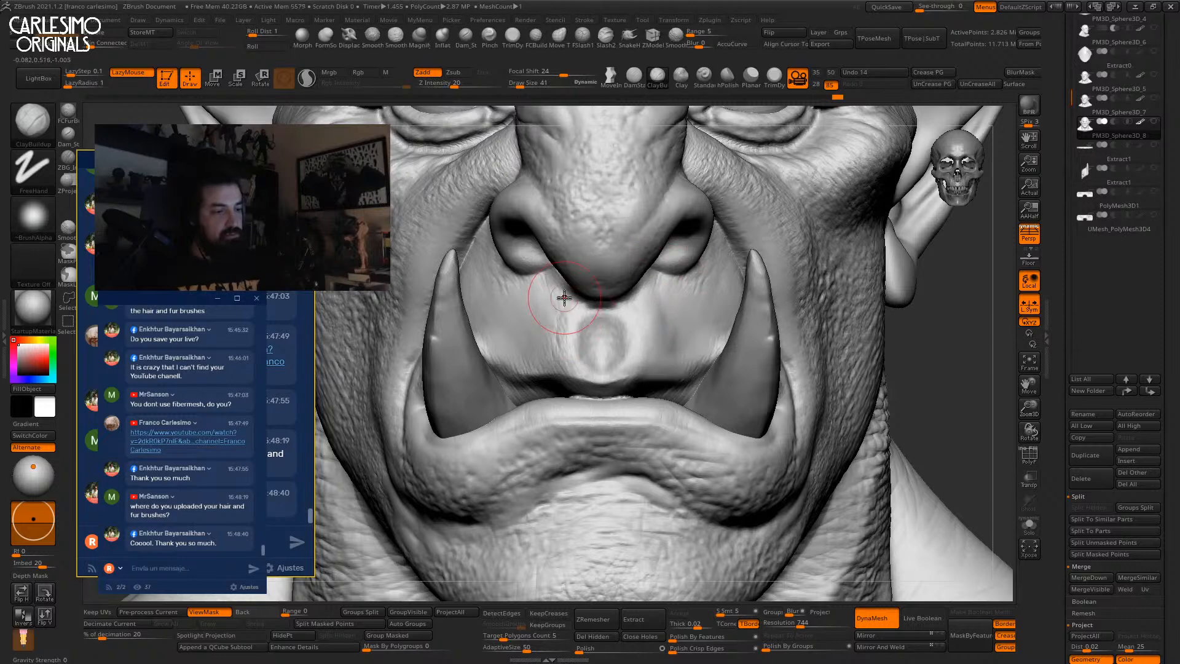
left_click(680, 83)
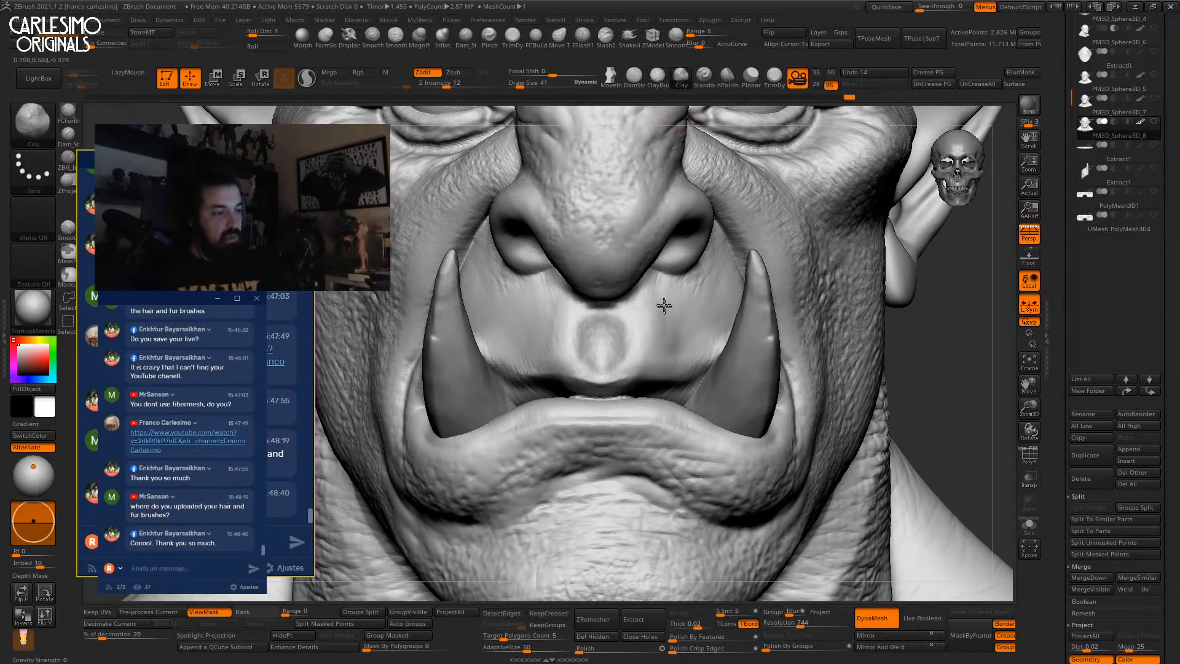
left_click_drag(590, 356, 554, 331)
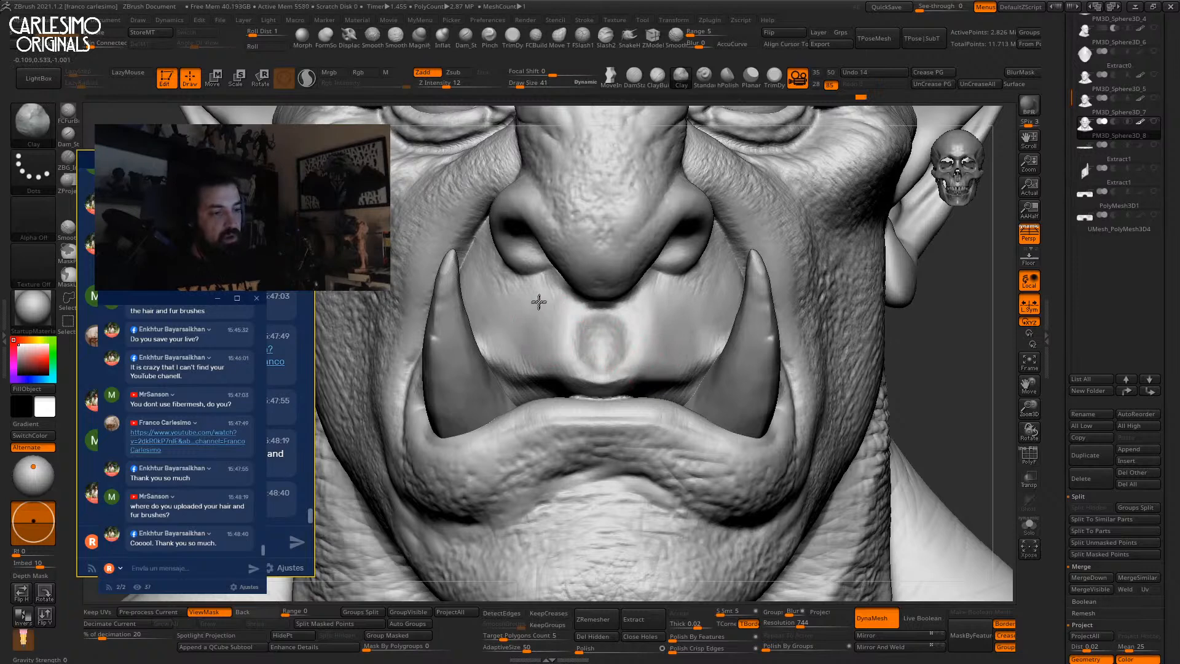
left_click_drag(616, 123, 644, 434, "alt")
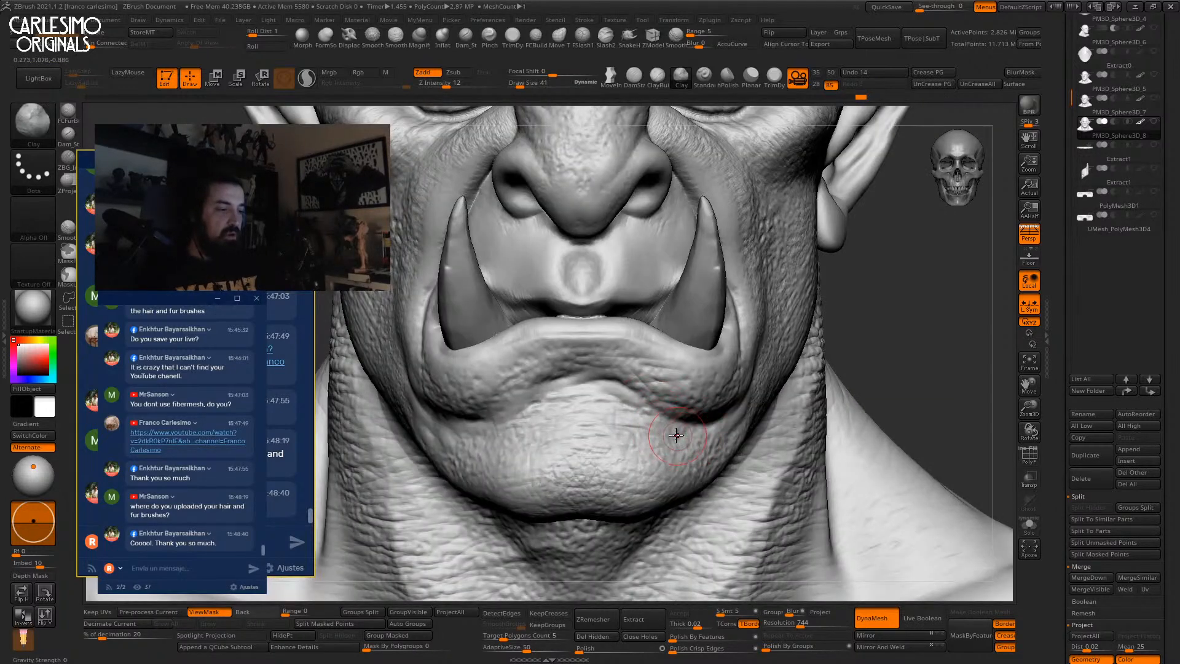
Soften the creases under the chin with the Displace brush, then view the whole bust.
key("b")
key("c")
key("b")
right_click_drag(708, 416, 684, 344, "alt")
right_click_drag(621, 443, 609, 274)
left_click(350, 38)
mouse_move(535, 265)
right_mouse_down()
mouse_move(621, 283)
mouse_move(619, 301)
right_mouse_up()
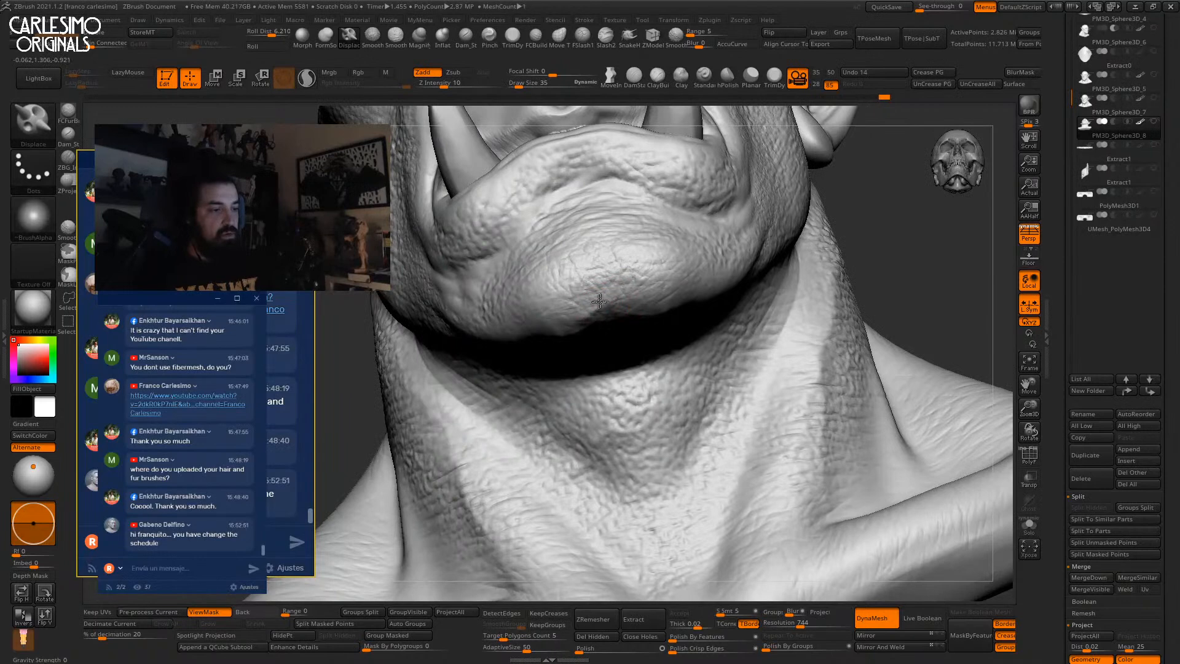
left_click_drag(626, 289, 587, 310, "shift")
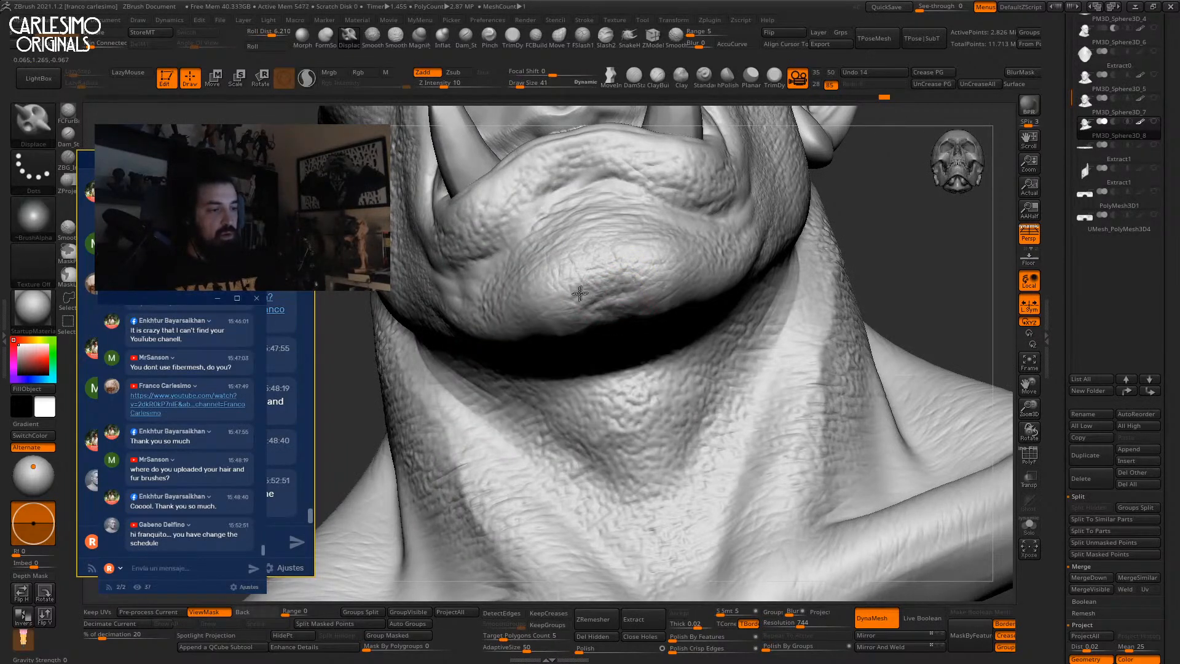
right_click_drag(613, 186, 621, 145, "ctrl")
right_click_drag(737, 166, 715, 381)
right_click_drag(715, 381, 674, 254)
Reshape both cheek folds symmetrically with a large Move brush, then reduce it to 99.
right_click_drag(673, 254, 652, 299, "alt")
key("b")
key("m")
key("v")
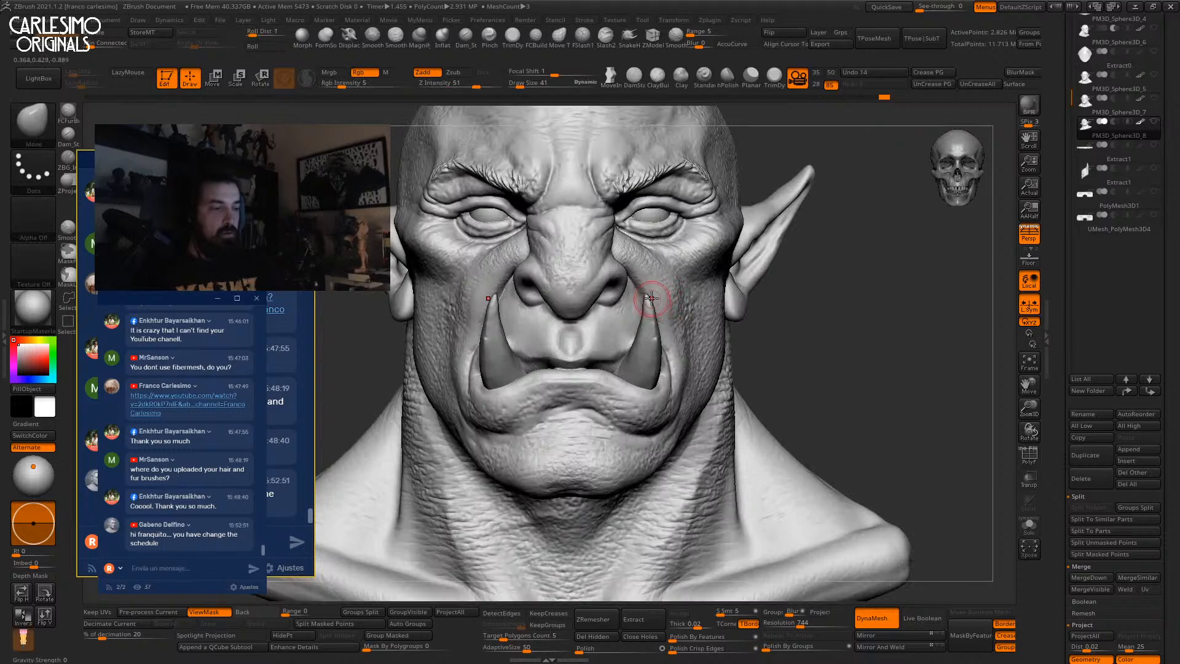
key("space")
left_click_drag(653, 291, 662, 297)
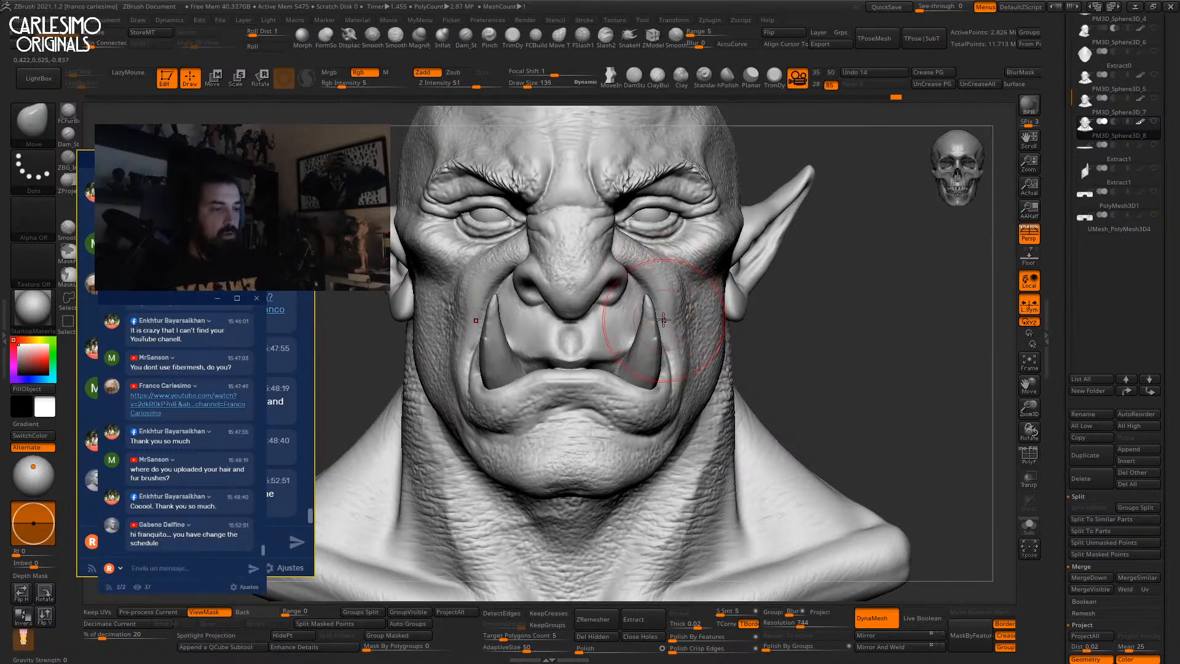
mouse_move(647, 233)
right_mouse_down("alt")
mouse_move(680, 250)
mouse_move(693, 237)
right_mouse_up("alt")
key("bracketleft")
key("bracketleft")
key("bracketleft")
key("bracketleft")
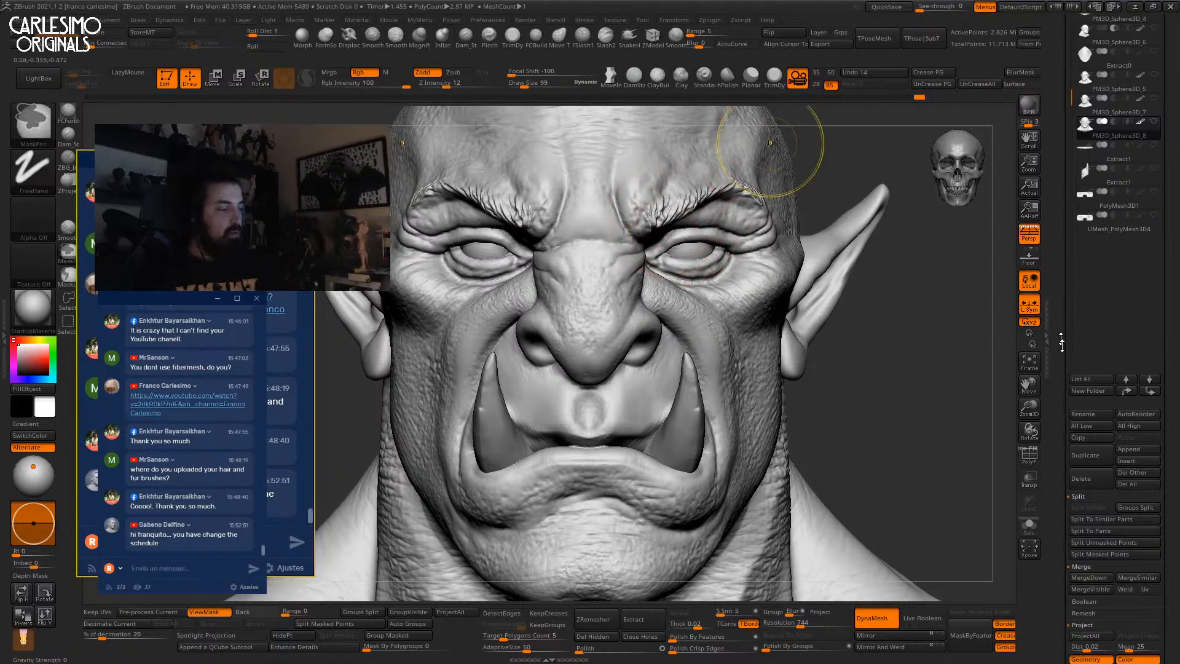
Duplicate the head subtool, then try an inner-brow push and undo it.
left_click(1082, 455)
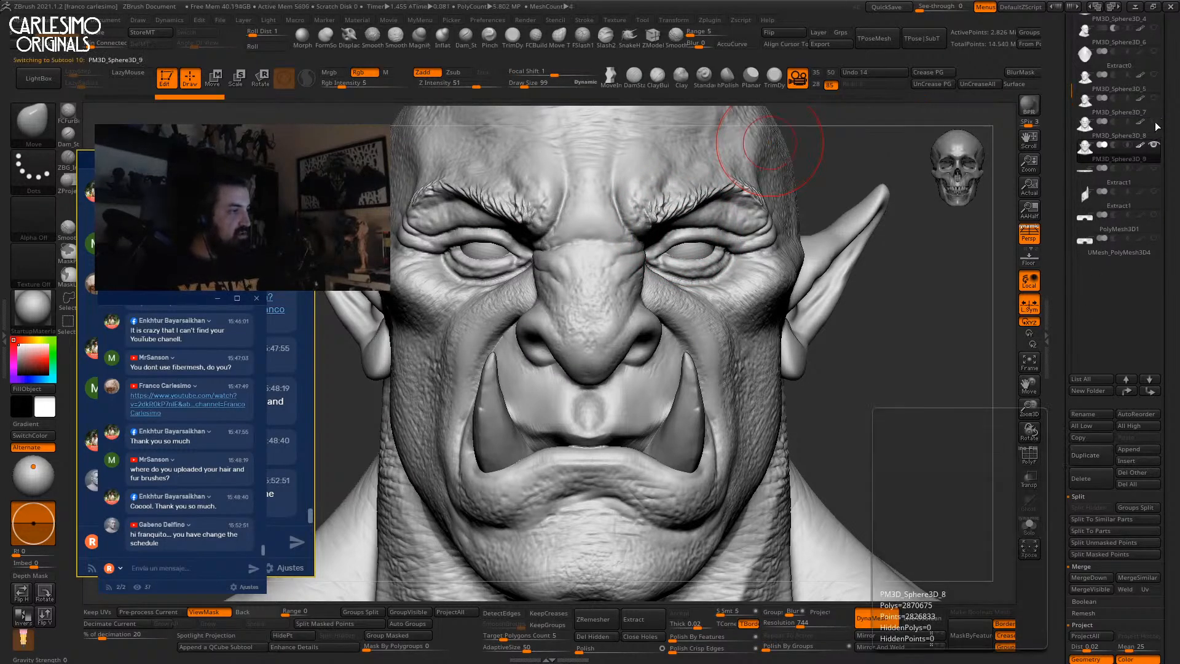
key("space")
left_click(682, 229)
left_click_drag(662, 232, 659, 241)
key("ctrl+z")
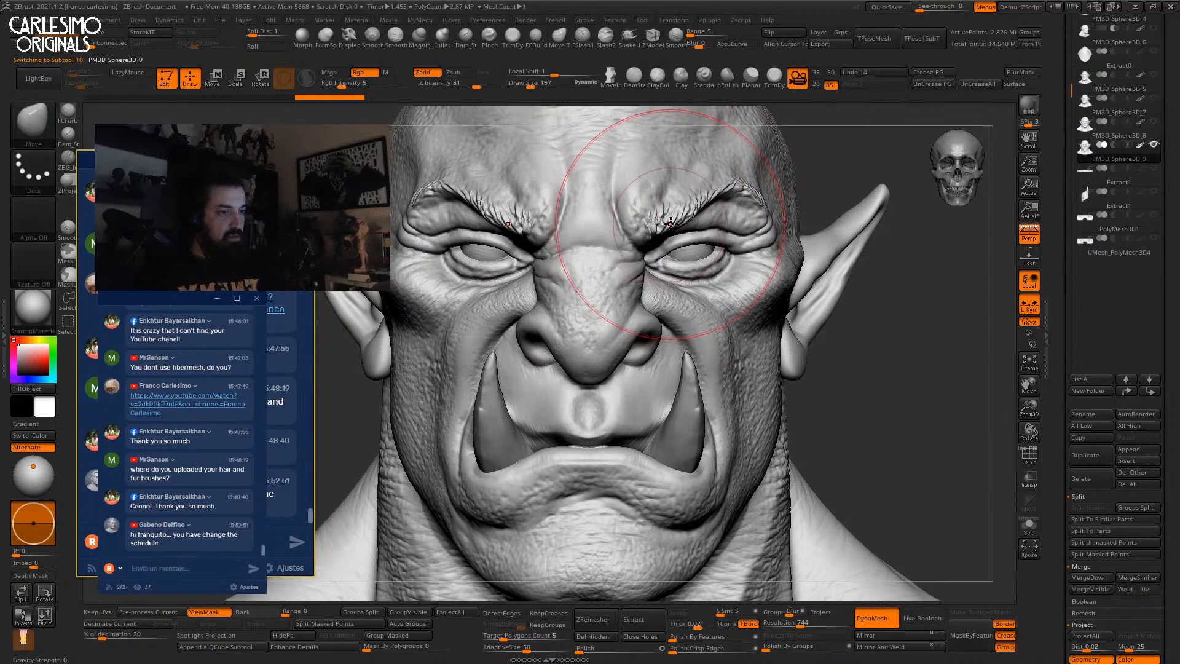
Reshape the upper eyelid and brow with the Move brush at size 67, then enlarge to 99.
right_click_drag(680, 218, 676, 269, "alt")
key("space")
left_click(668, 270)
key("space")
left_click(685, 302)
mouse_move(686, 293)
left_mouse_down()
mouse_move(681, 273)
mouse_move(729, 216)
left_mouse_up()
key("space")
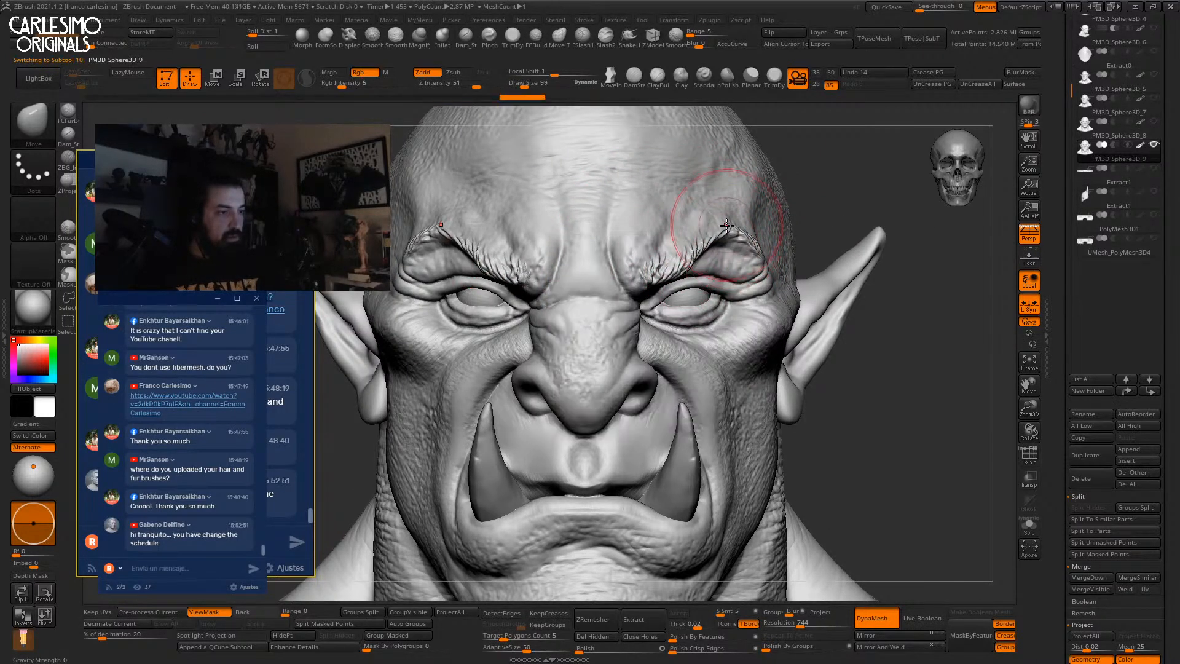
right_click_drag(730, 216, 646, 222)
key("space")
left_click(730, 227)
Nudge the brow into shape from three-quarter and frontal angles.
left_click_drag(737, 225, 751, 222)
right_click_drag(799, 230, 771, 229)
left_click_drag(772, 229, 769, 226)
right_click_drag(688, 229, 765, 232)
left_click_drag(762, 234, 755, 230)
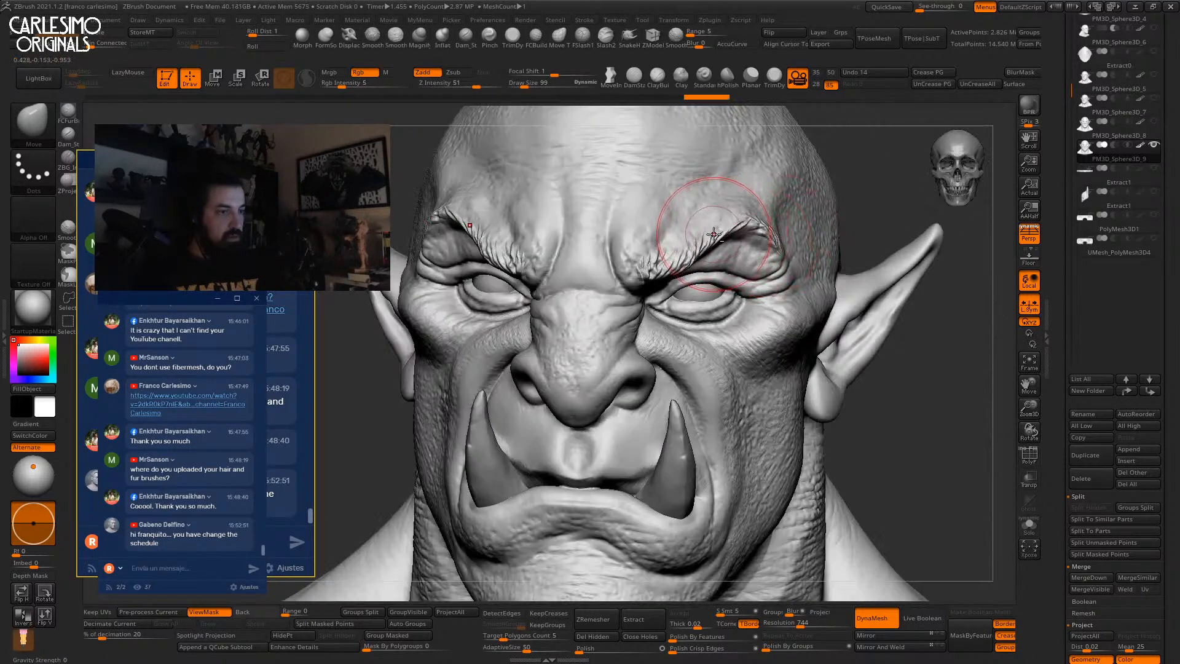
right_click_drag(745, 227, 723, 197)
Displace the brow surface with the Displace brush at size 53.
left_click(349, 35)
right_click_drag(679, 302, 674, 320)
key("s")
mouse_move(692, 298)
left_mouse_down()
mouse_move(676, 295)
mouse_move(706, 273)
left_mouse_up()
right_click_drag(724, 264, 710, 281)
left_click_drag(747, 258, 736, 259)
Switch to the Standard brush at size 60 and browse its stroke types.
left_click(727, 78)
left_click(705, 78)
key("space")
left_click(33, 169)
left_click_drag(139, 157, 148, 297)
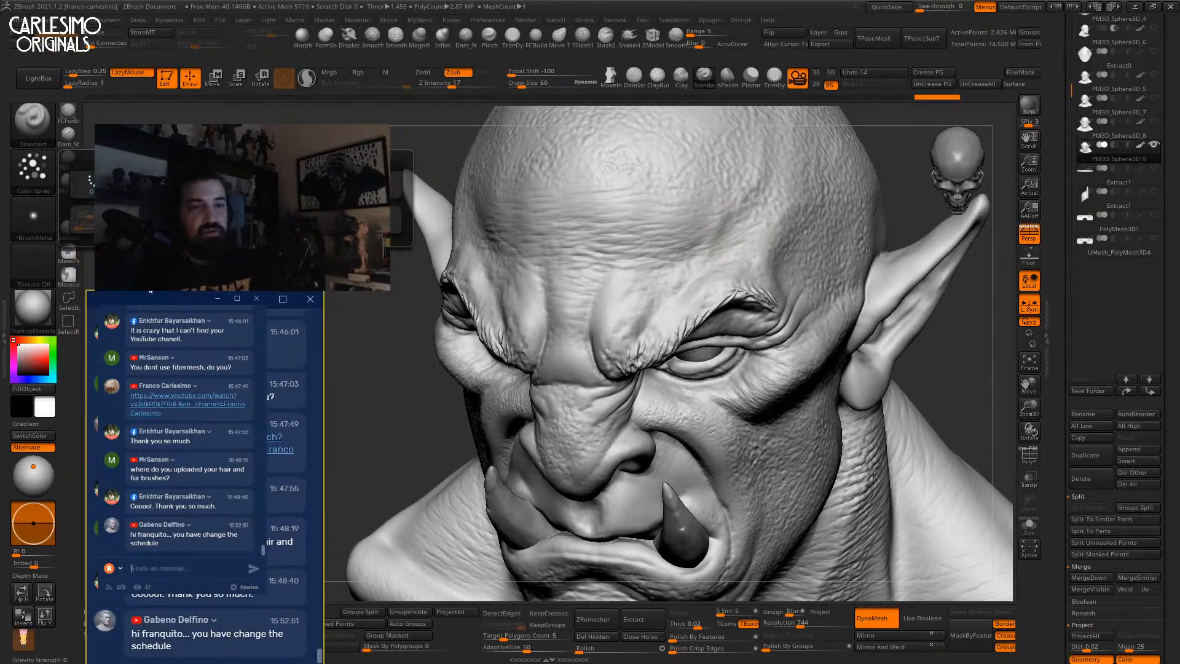
Set the Standard brush to Dots stroke with a new alpha, additive mode, and size 149.
left_click(92, 181)
left_click(46, 219)
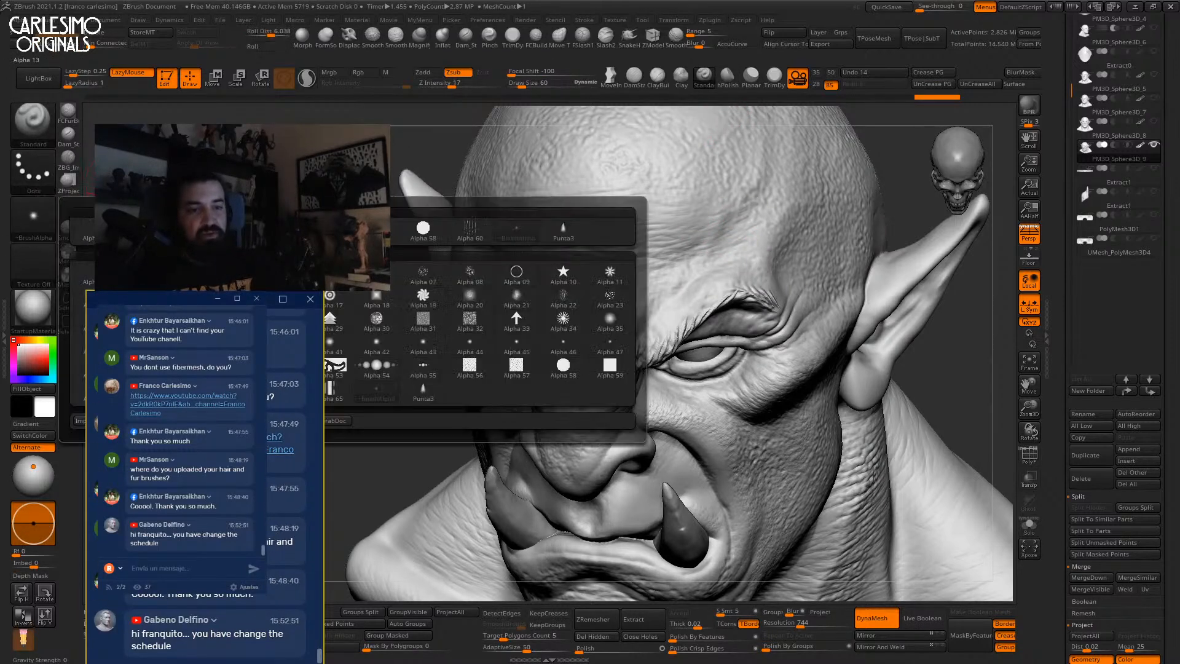
left_click_drag(184, 299, 181, 176)
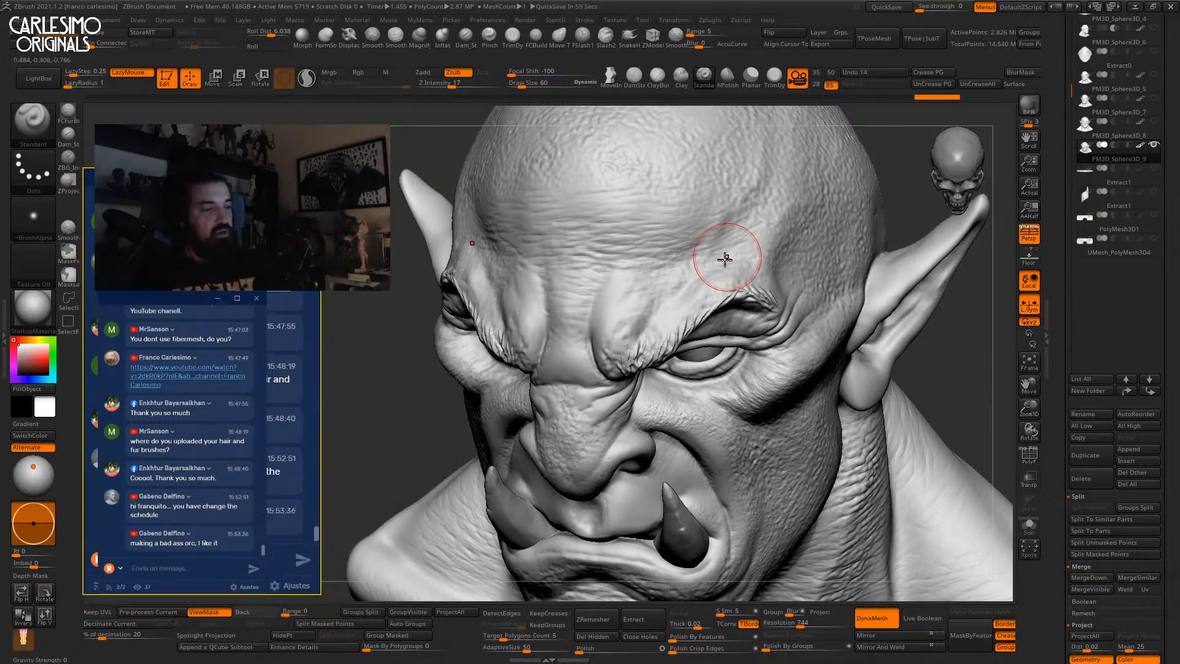
left_click(426, 75)
left_click_drag(692, 269, 675, 278)
key("space")
Deepen the brow crease and rework the forehead folds with Standard strokes.
left_click_drag(675, 274, 680, 274)
mouse_move(748, 246)
left_mouse_down()
mouse_move(685, 279)
mouse_move(745, 227)
mouse_move(648, 270)
left_mouse_up()
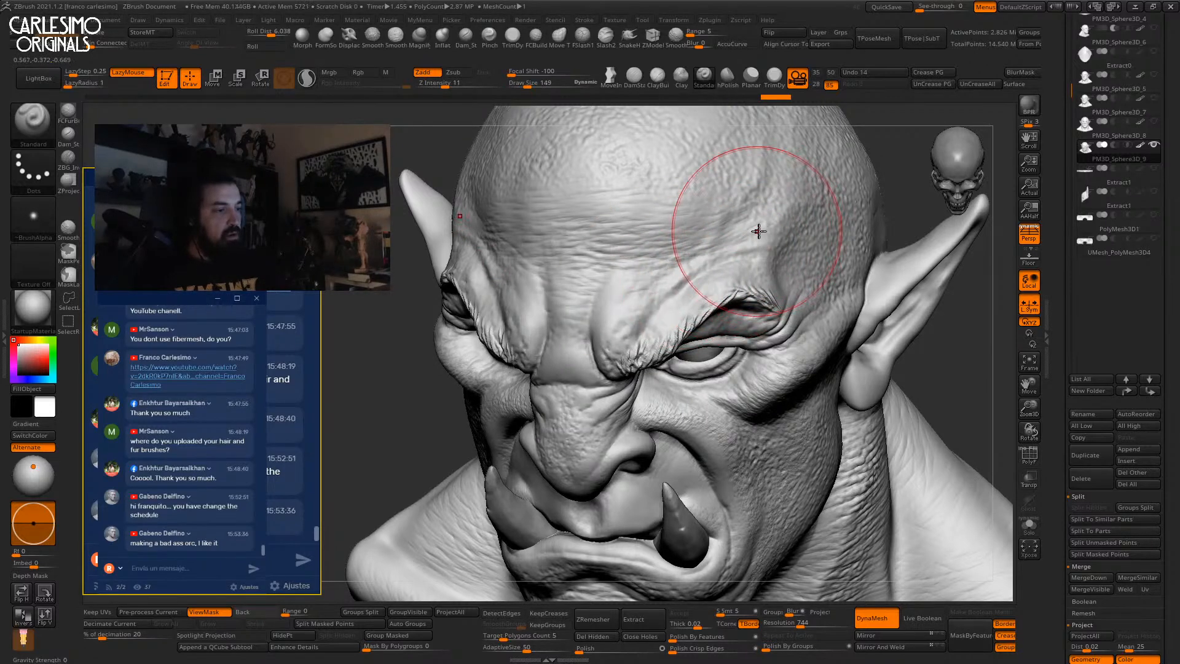
left_click_drag(730, 203, 713, 223)
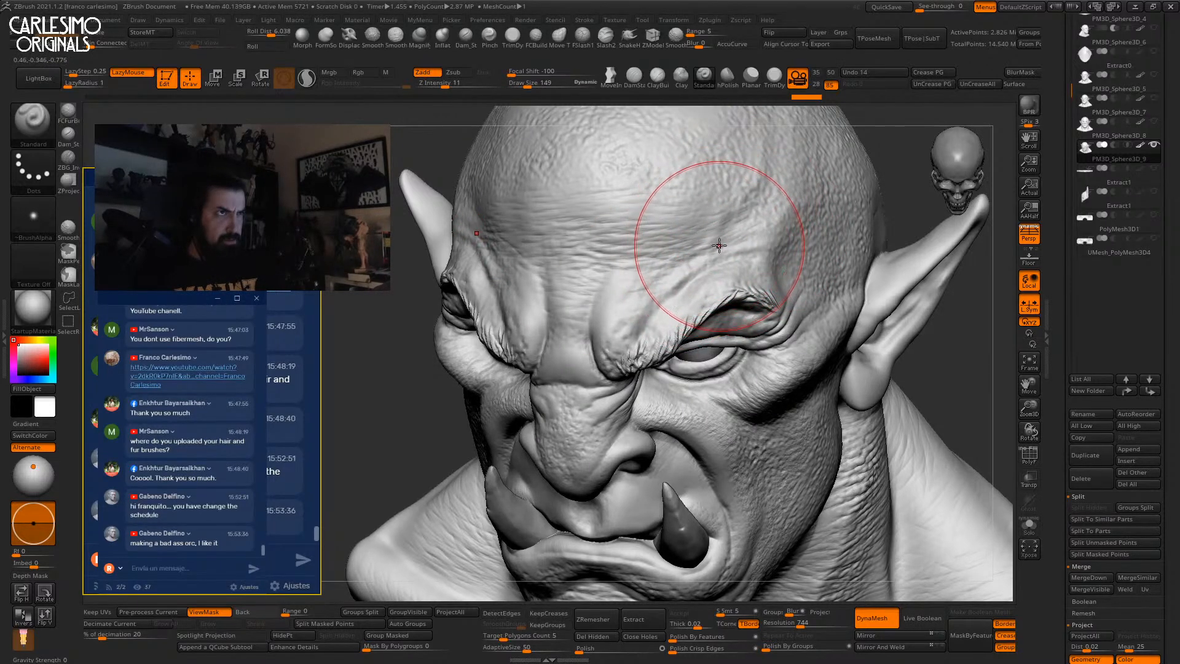
left_click_drag(739, 234, 662, 279)
mouse_move(671, 279)
right_mouse_down()
mouse_move(683, 284)
mouse_move(644, 313)
right_mouse_up()
Shrink the brush through 128 and 91 to 67 and sculpt further brow strokes.
key("space")
left_click_drag(664, 310, 663, 301)
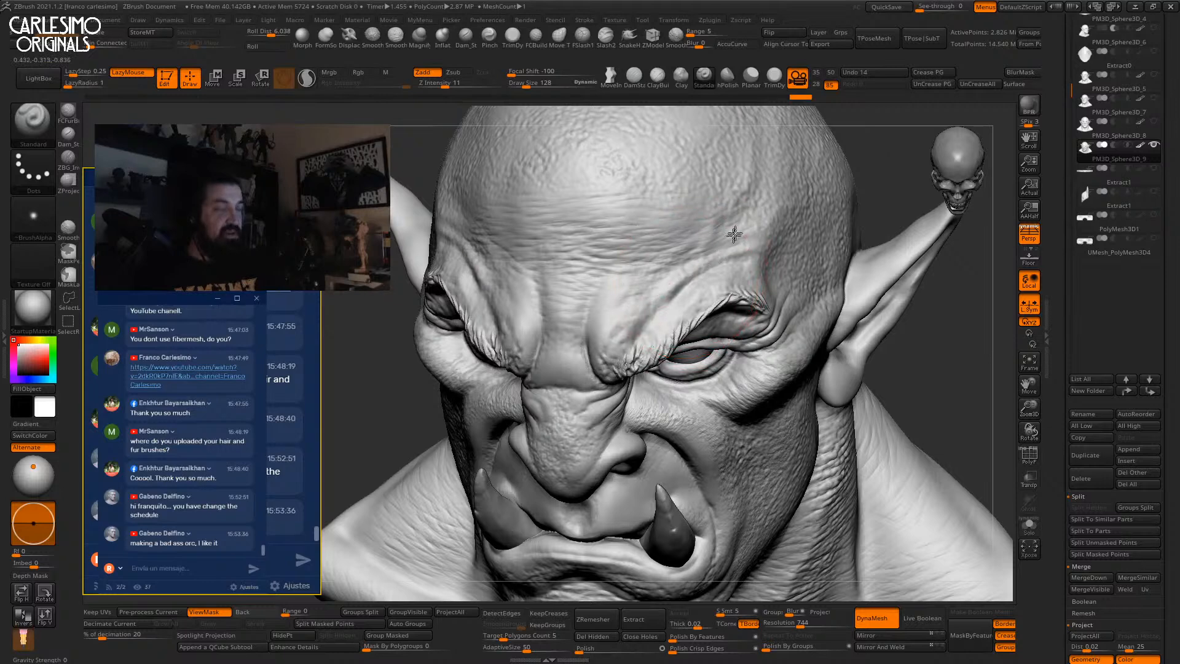
right_click_drag(671, 271, 685, 258)
key("space")
left_click_drag(685, 283, 682, 283)
right_click_drag(680, 277, 663, 306)
key("space")
left_click_drag(663, 307, 684, 277)
right_click_drag(668, 281, 682, 282)
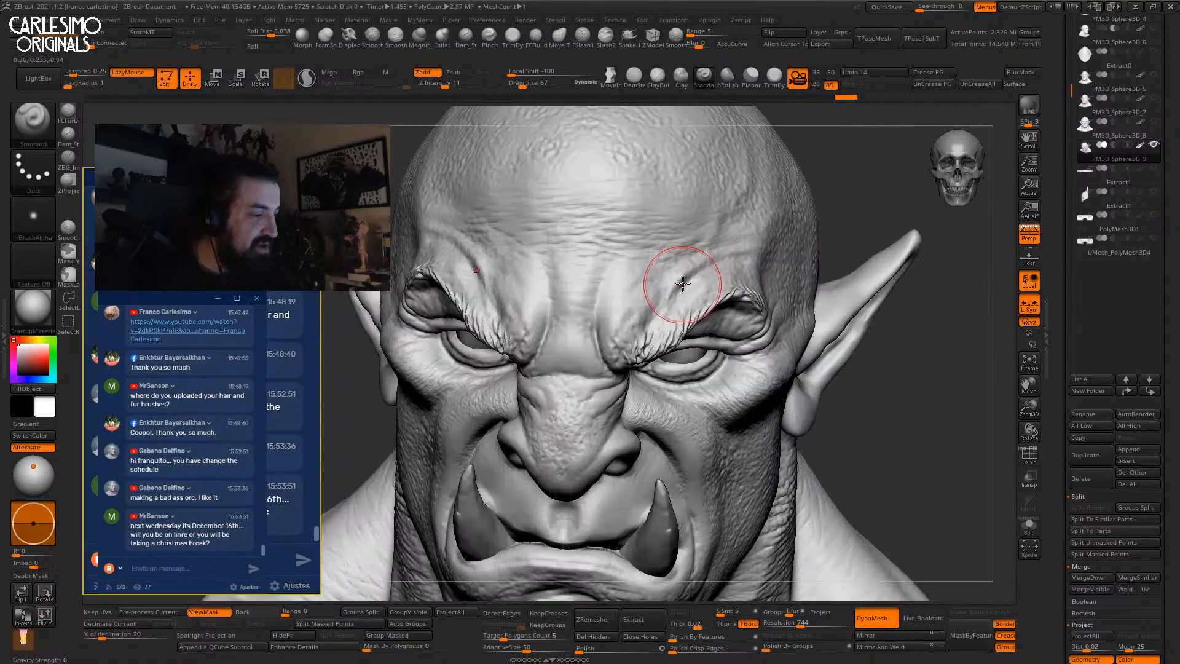
left_click_drag(694, 277, 704, 268)
right_click_drag(713, 268, 698, 267)
Build up the fold above the right brow with ClayBuildup.
key("2")
left_click_drag(661, 275, 776, 229)
left_click_drag(643, 290, 679, 274)
mouse_move(666, 280)
right_mouse_down("shift")
mouse_move(703, 277)
mouse_move(710, 331)
mouse_move(730, 332)
right_mouse_up("shift")
right_click_drag(730, 332, 707, 399, "alt")
Push the inner brow into a stronger frown with the Move brush at sizes 91 and 41.
key("1")
mouse_move(615, 338)
right_mouse_down()
mouse_move(584, 344)
mouse_move(614, 354)
right_mouse_up()
left_click_drag(605, 356, 620, 372)
right_click_drag(574, 344, 627, 338)
left_click_drag(605, 359, 597, 373)
right_click_drag(588, 371, 614, 364)
left_click_drag(619, 339, 625, 350)
mouse_move(593, 323)
right_mouse_down()
mouse_move(624, 319)
mouse_move(608, 313)
mouse_move(631, 289)
right_mouse_up()
key("space")
key("space")
left_click_drag(632, 290, 653, 234)
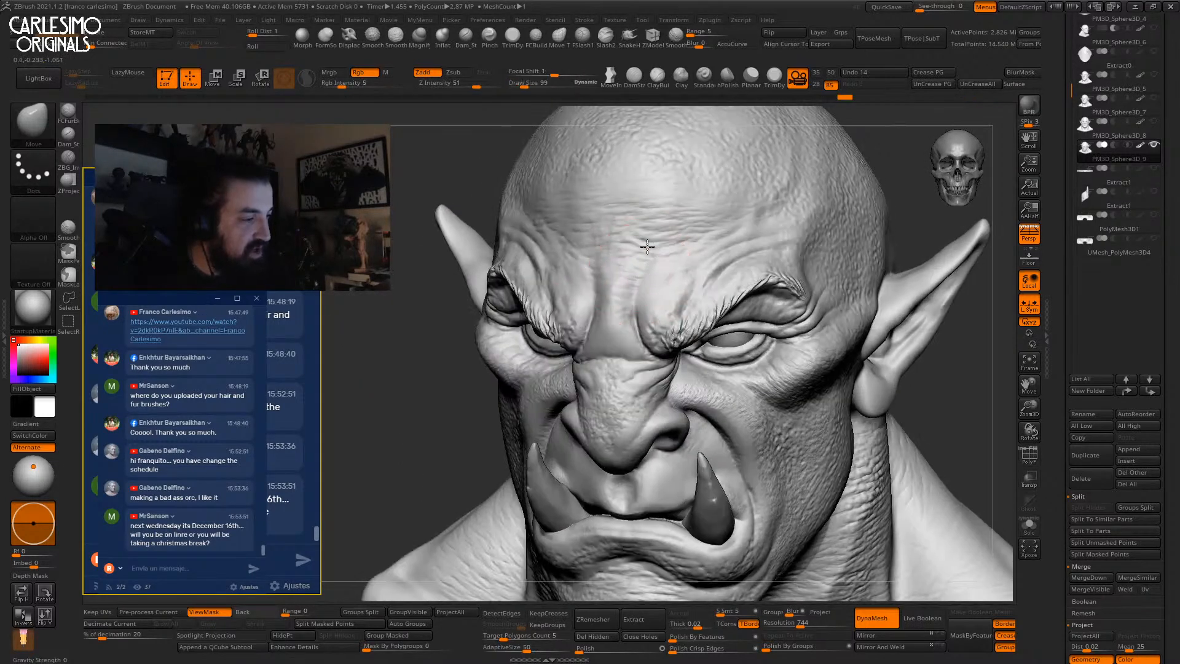
right_click_drag(653, 233, 648, 231, "shift")
Pick the Nudge brush from the brush library after filtering by N.
left_click(35, 125)
key("n")
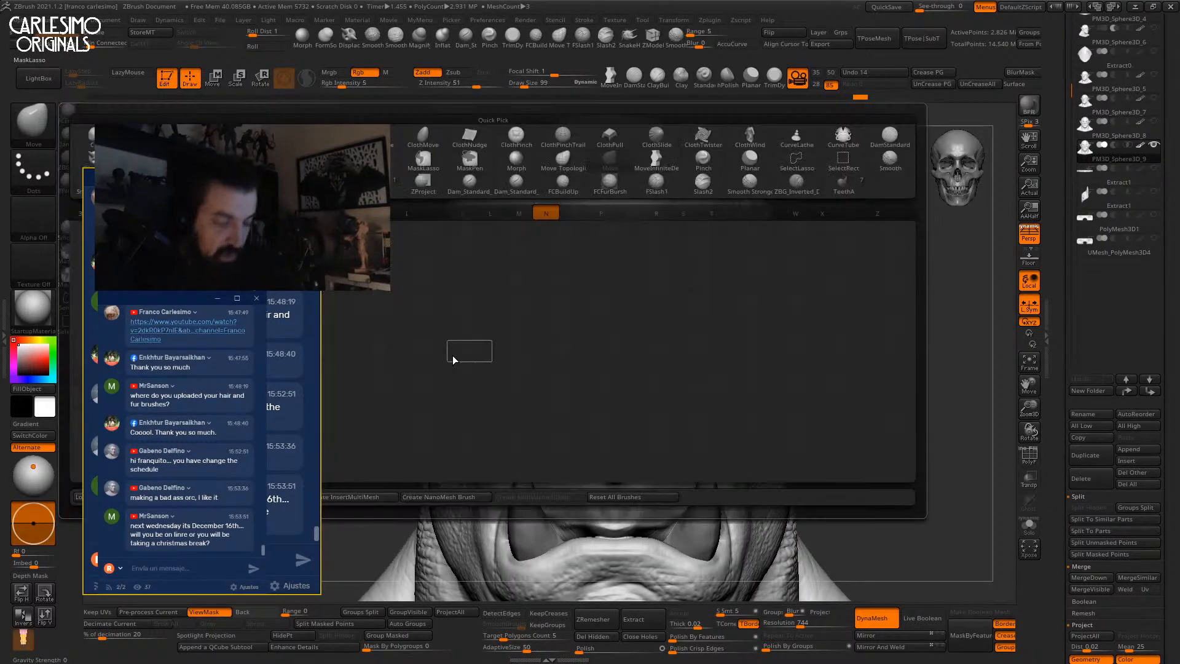
left_click_drag(205, 181, 226, 401)
left_click(282, 371)
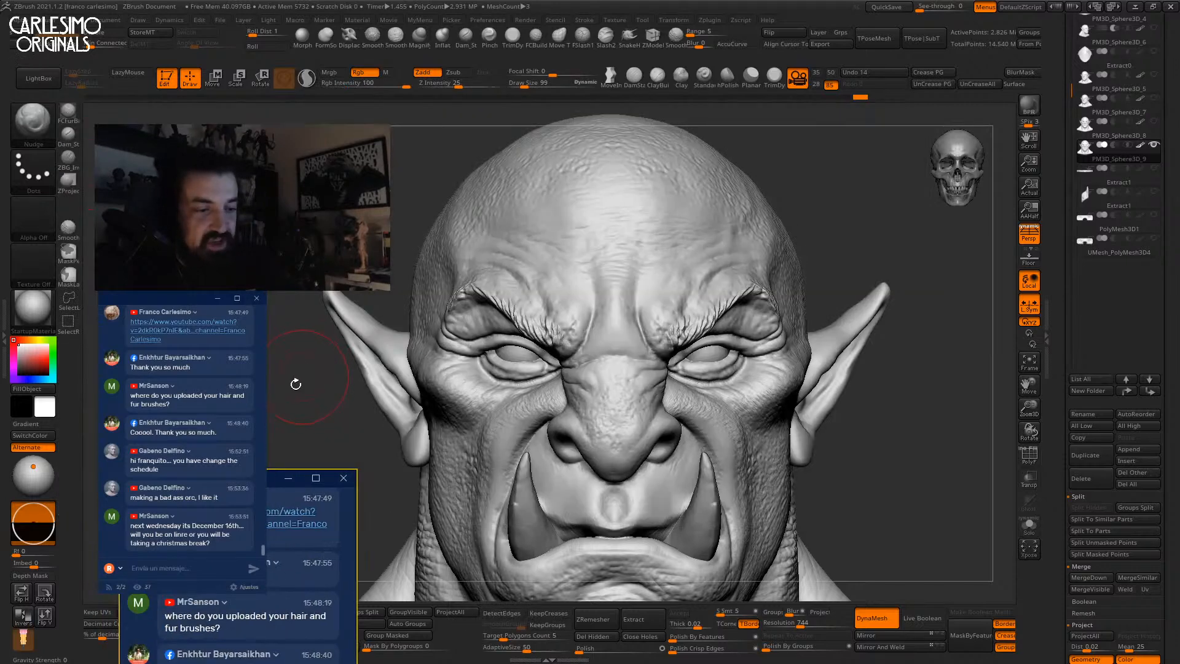
mouse_move(656, 277)
right_mouse_down()
mouse_move(614, 276)
mouse_move(639, 268)
mouse_move(636, 288)
mouse_move(639, 271)
mouse_move(627, 281)
mouse_move(622, 264)
mouse_move(619, 337)
right_mouse_up()
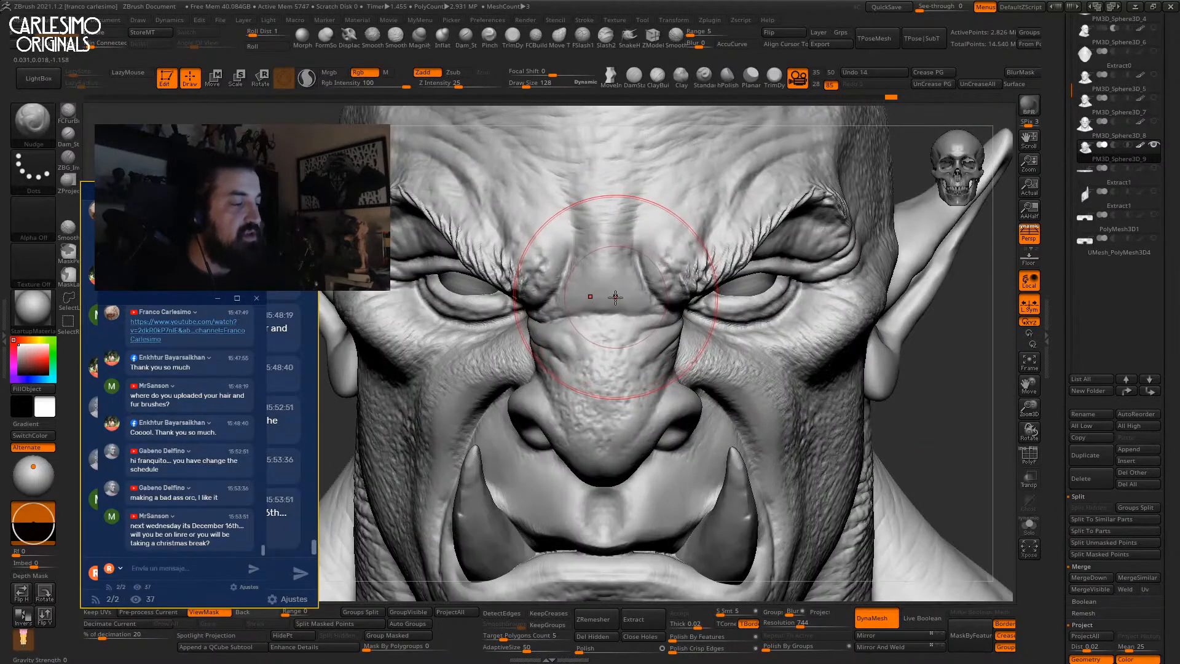
With ClayBuildup at size 47, deepen the crease across the nose bridge.
left_click(656, 77)
key("space")
left_click_drag(615, 306, 554, 312)
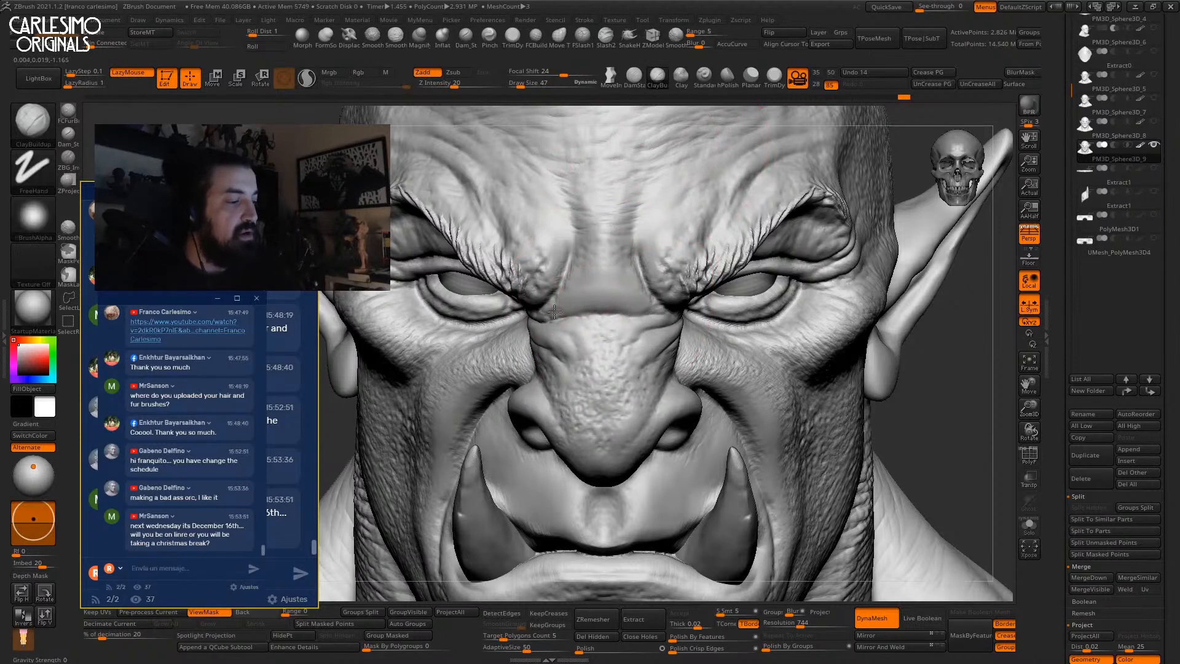
right_click_drag(606, 279, 568, 316)
left_click_drag(604, 279, 569, 314)
right_click_drag(592, 265, 588, 289)
left_click_drag(603, 270, 571, 306)
right_click_drag(592, 227, 600, 216)
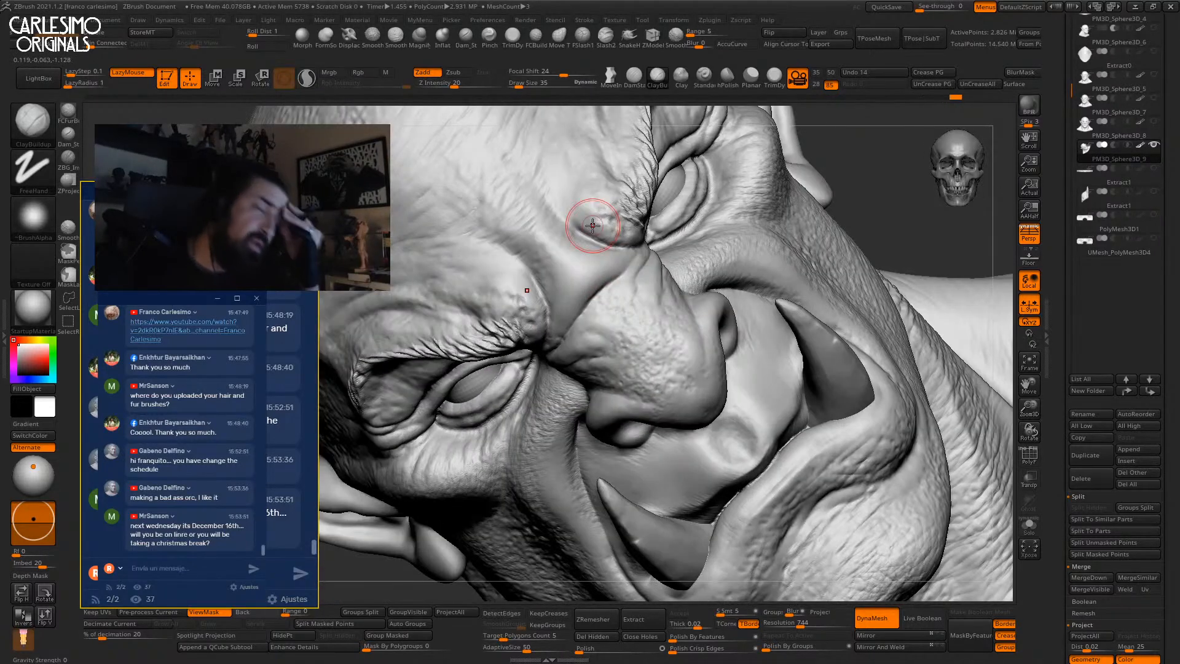
Switch to the Standard brush at size 82 and deepen the nose-bridge crease.
left_click(702, 77)
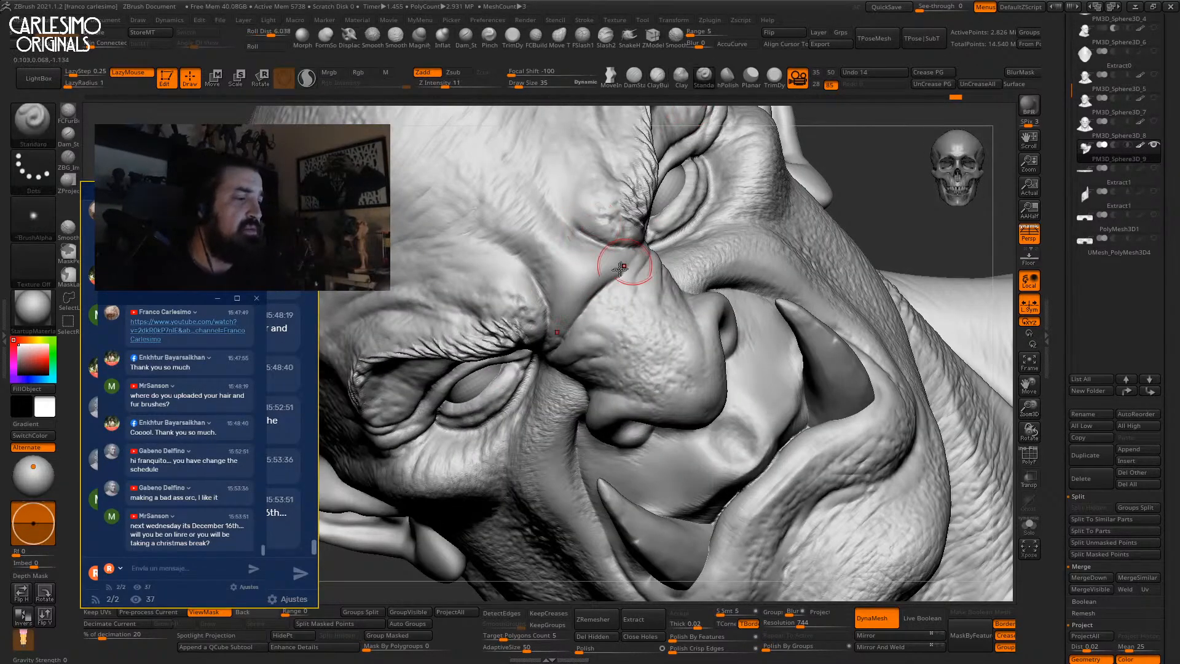
right_click_drag(594, 302, 658, 242)
key("bracketright")
key("bracketright")
key("bracketright")
key("bracketright")
left_click_drag(619, 266, 580, 301)
mouse_move(592, 284)
right_mouse_down()
mouse_move(605, 265)
mouse_move(600, 305)
right_mouse_up()
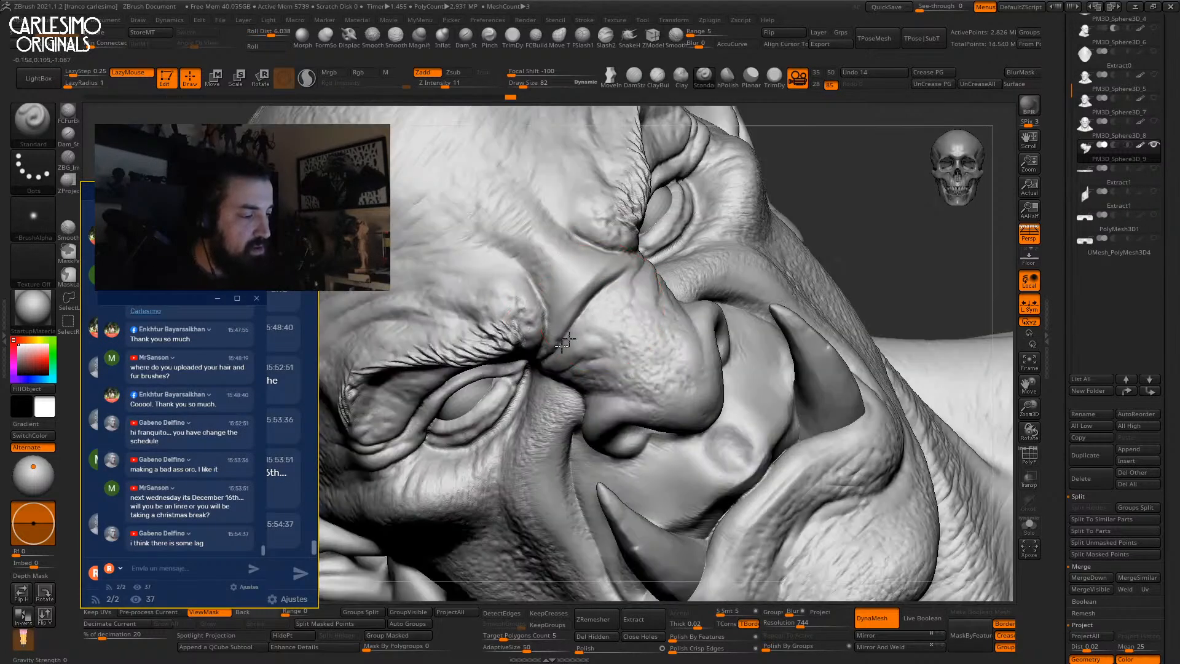
Return to ClayBuildup at size 30 and sculpt along the nose and brow crease.
key("b")
key("c")
key("b")
key("space")
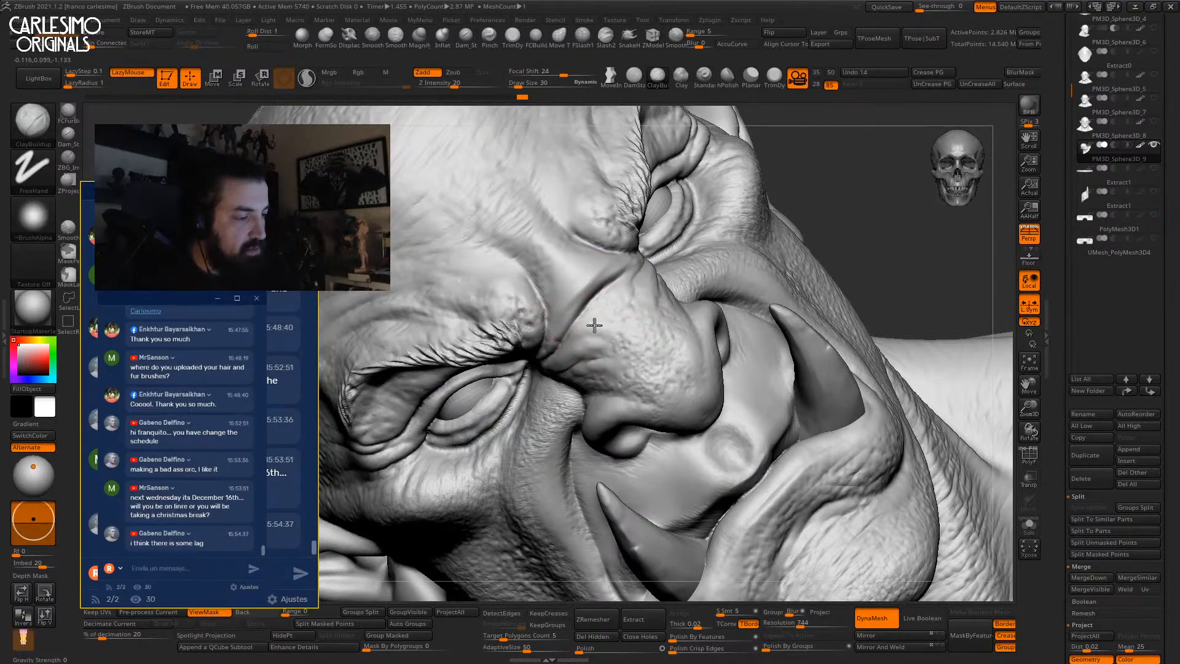
mouse_move(590, 338)
right_mouse_down()
mouse_move(676, 240)
mouse_move(621, 265)
right_mouse_up()
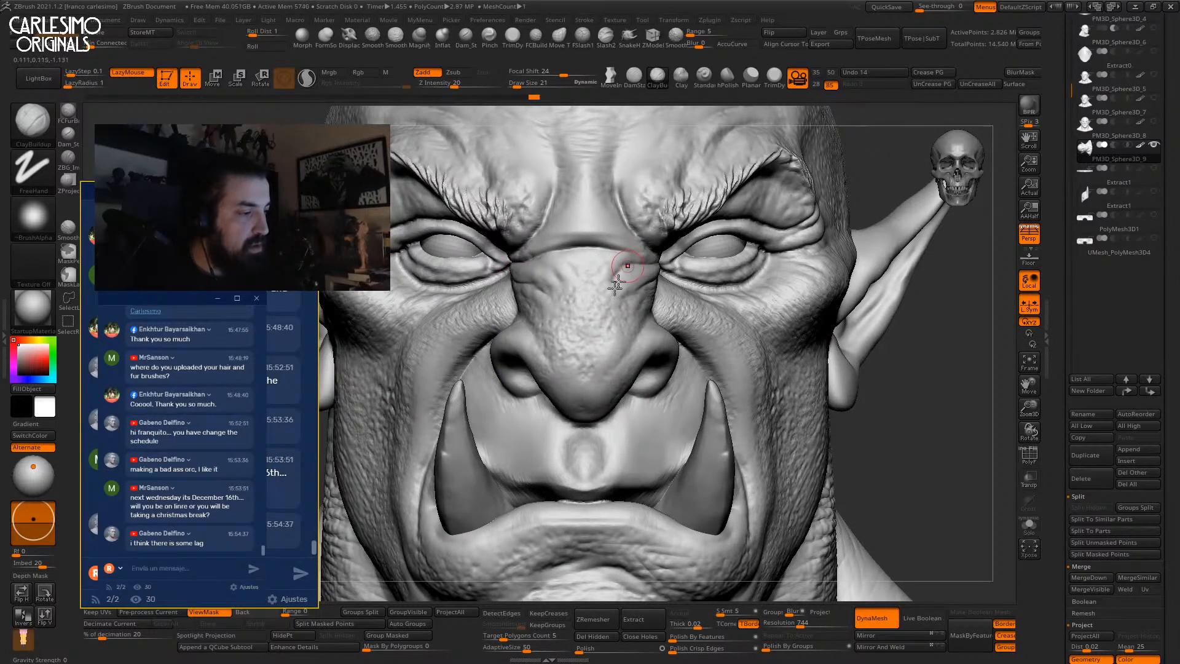
right_click_drag(624, 272, 616, 298)
key("space")
left_click_drag(634, 281, 658, 269)
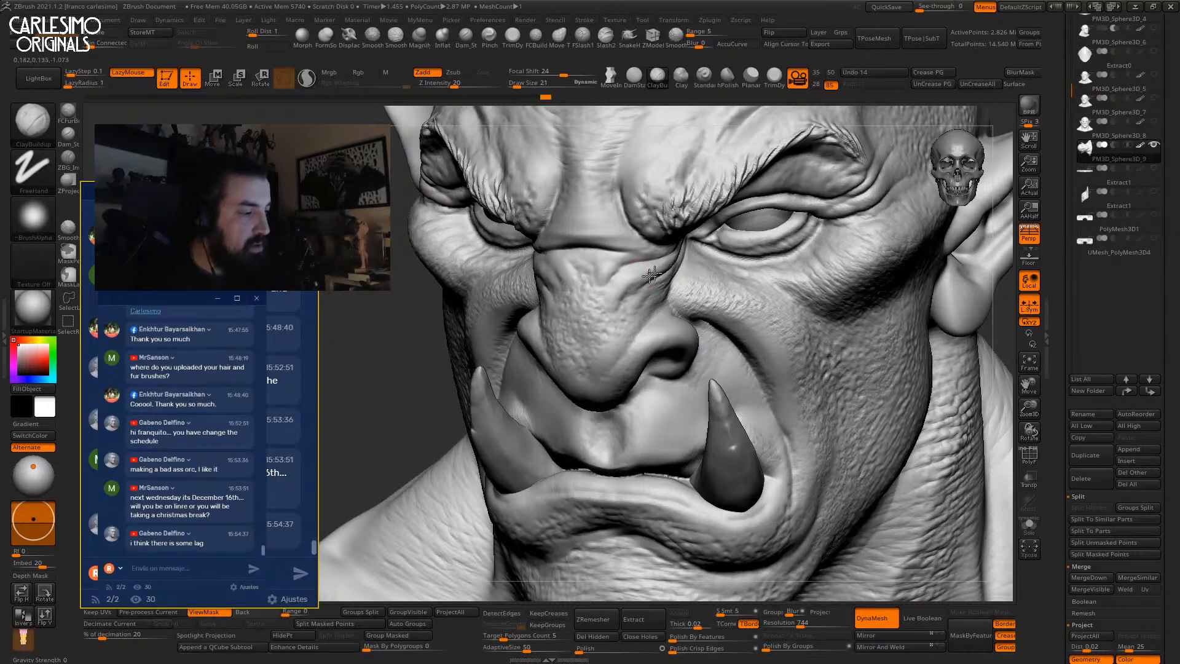
right_click_drag(643, 266, 624, 287, "shift")
left_click_drag(627, 344, 644, 345)
key("space")
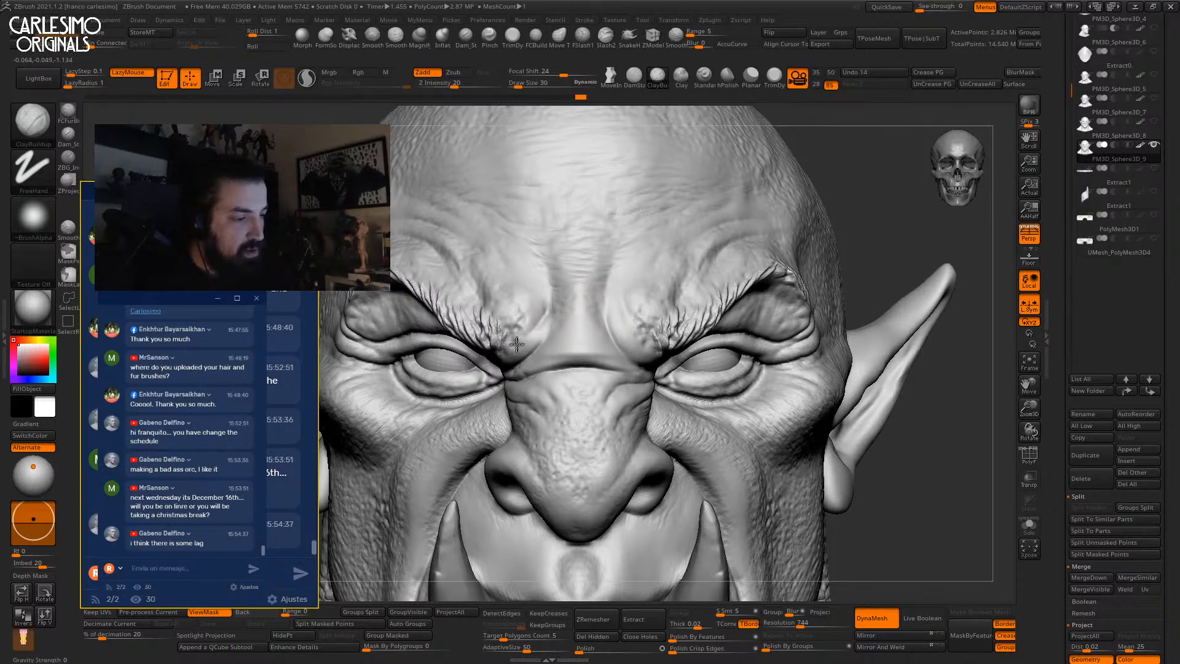
With the Move brush at size 60, push the brow into a new shape.
right_click_drag(517, 355, 698, 158, "ctrl")
right_click_drag(669, 249, 684, 276, "ctrl")
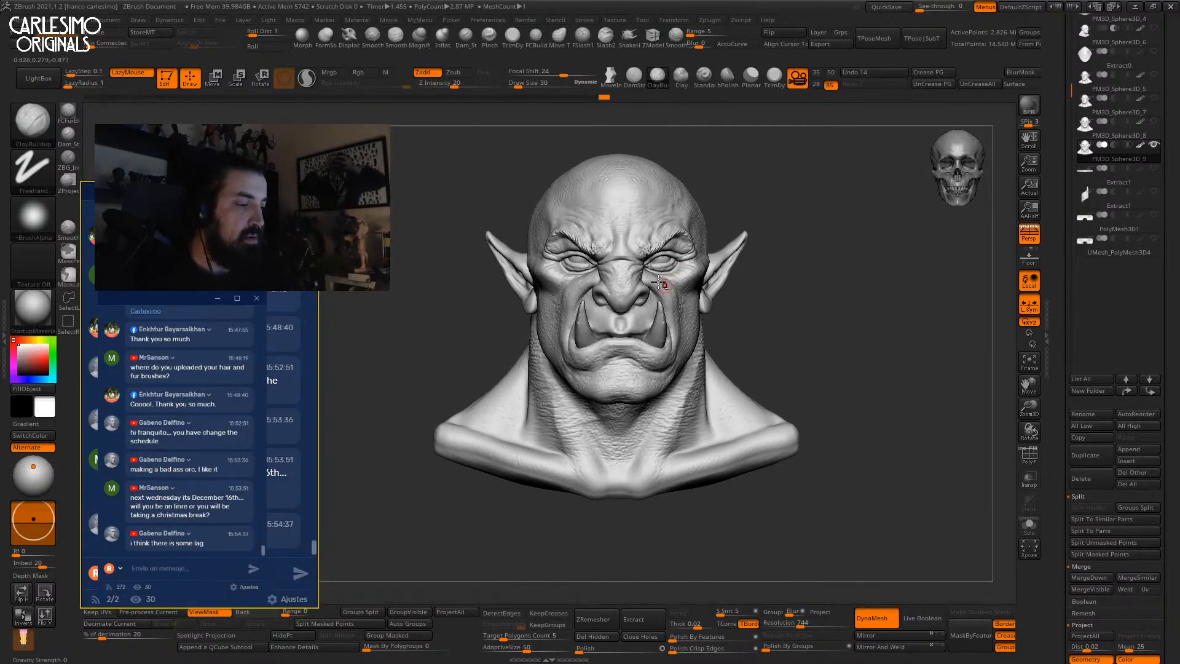
right_click_drag(651, 318, 620, 263, "ctrl")
key("space")
mouse_move(604, 259)
left_mouse_down()
mouse_move(612, 233)
mouse_move(611, 250)
left_mouse_up()
key("b")
key("m")
key("v")
key("space")
key("space")
mouse_move(633, 231)
right_mouse_down("alt")
mouse_move(611, 263)
mouse_move(621, 307)
right_mouse_up("alt")
Switch to the Slash brush at size 26 with the full head and neck in view.
key("b")
key("f")
key("s")
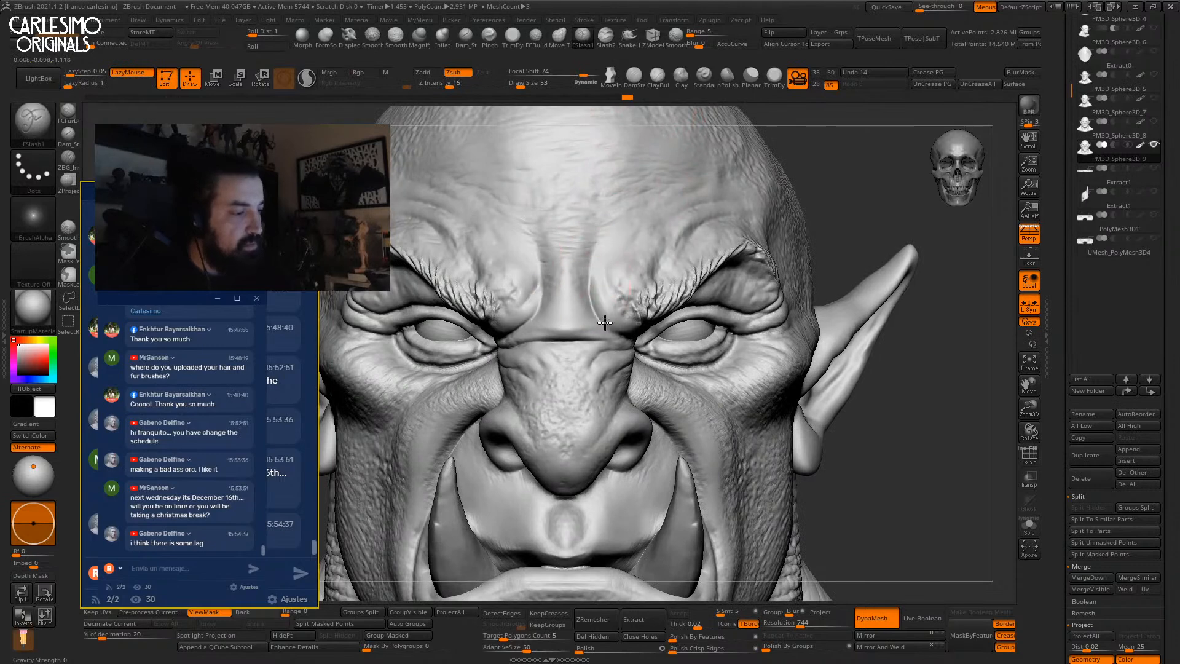
key("space")
left_click_drag(617, 328, 614, 335)
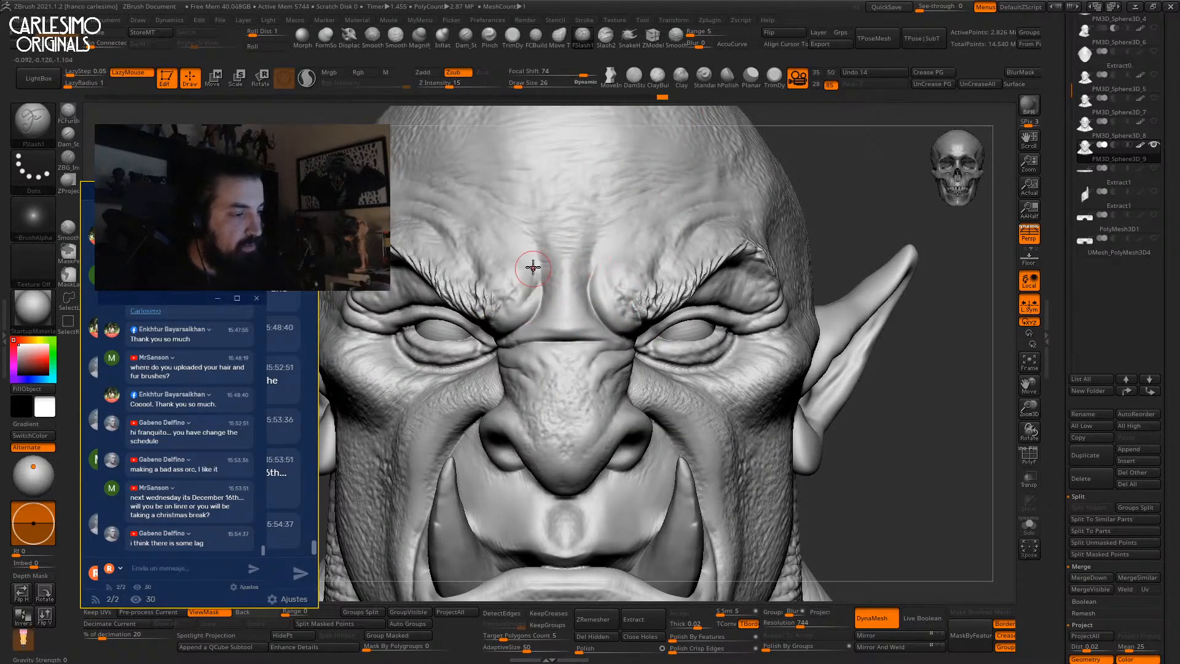
right_click_drag(586, 271, 612, 337, "ctrl")
Deepen the crease between the lips with ClayTubes at brush size 118.
key("b")
key("m")
key("v")
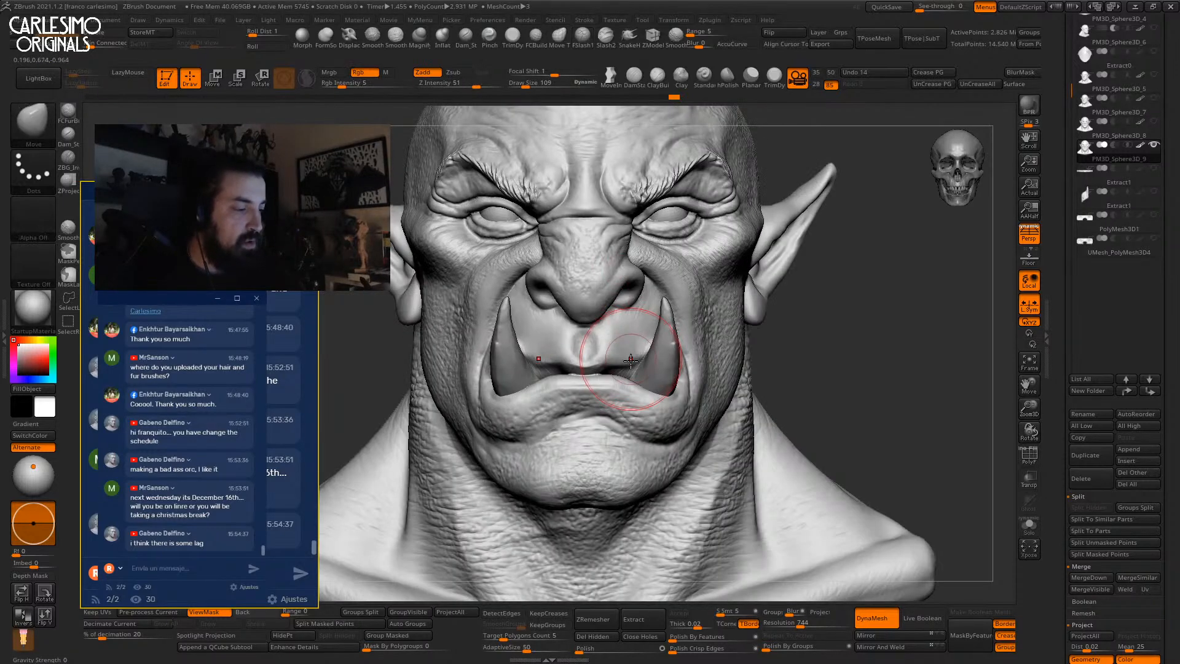
right_click_drag(633, 362, 658, 430)
right_click_drag(658, 430, 642, 346, "alt")
key("space")
right_click_drag(738, 345, 645, 323)
key("space")
mouse_move(728, 315)
right_mouse_down()
mouse_move(656, 319)
mouse_move(707, 310)
mouse_move(615, 271)
mouse_move(577, 316)
mouse_move(644, 253)
mouse_move(622, 295)
mouse_move(628, 271)
right_mouse_up()
key("2")
left_click_drag(628, 270, 642, 258)
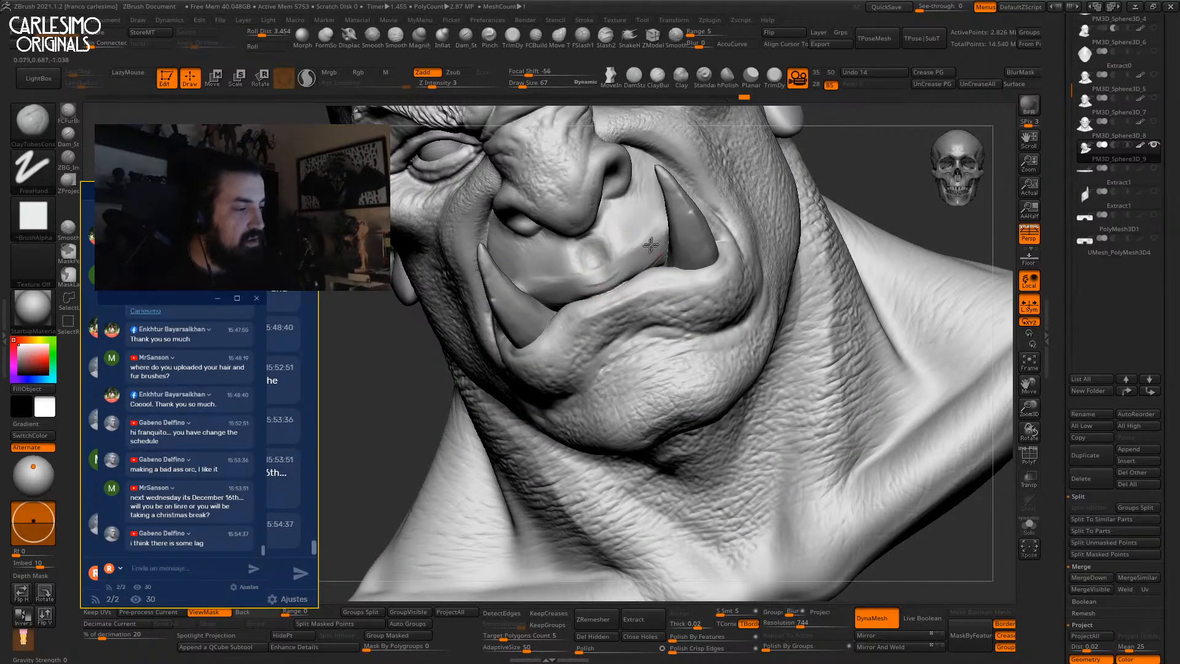
Smooth the upper lip, carve the philtrum deeper and add mirrored upper-lip creases.
right_click_drag(623, 251, 596, 264, "shift")
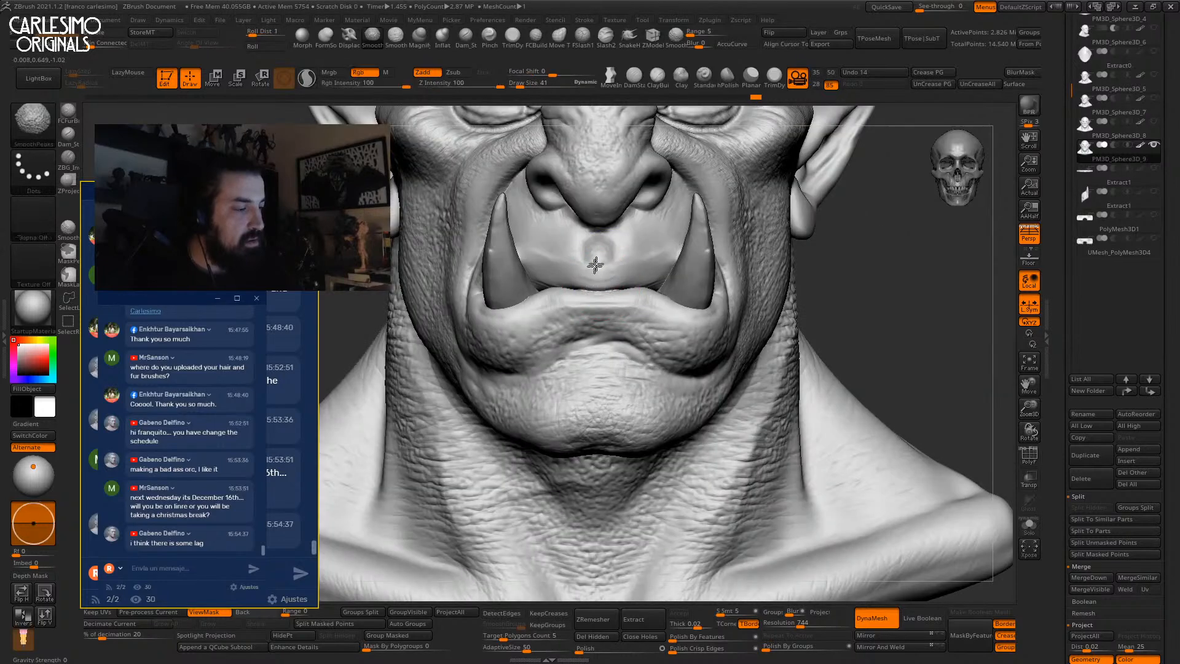
left_click_drag(589, 258, 599, 265, "shift")
right_click_drag(622, 277, 629, 215, "ctrl")
right_click_drag(630, 270, 711, 278)
right_click_drag(672, 312, 673, 393, "alt")
right_click_drag(679, 289, 600, 295)
right_click_drag(632, 332, 636, 347, "ctrl")
key("2")
mouse_move(722, 312)
left_mouse_down()
mouse_move(741, 302)
mouse_move(717, 306)
left_mouse_up()
Build clay onto the upper lip and philtrum, then activate the PM3D_Sphere3D_8 part.
key("1")
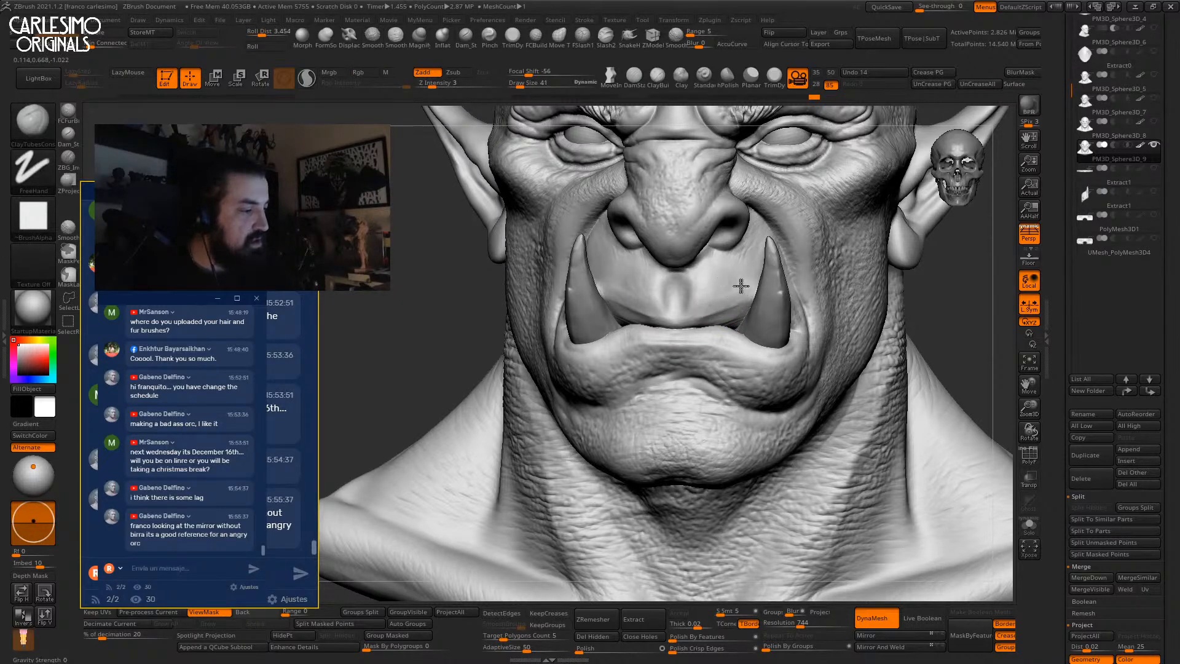
left_click_drag(715, 299, 712, 296)
right_click_drag(701, 298, 723, 292)
left_click_drag(676, 294, 676, 318)
key("2")
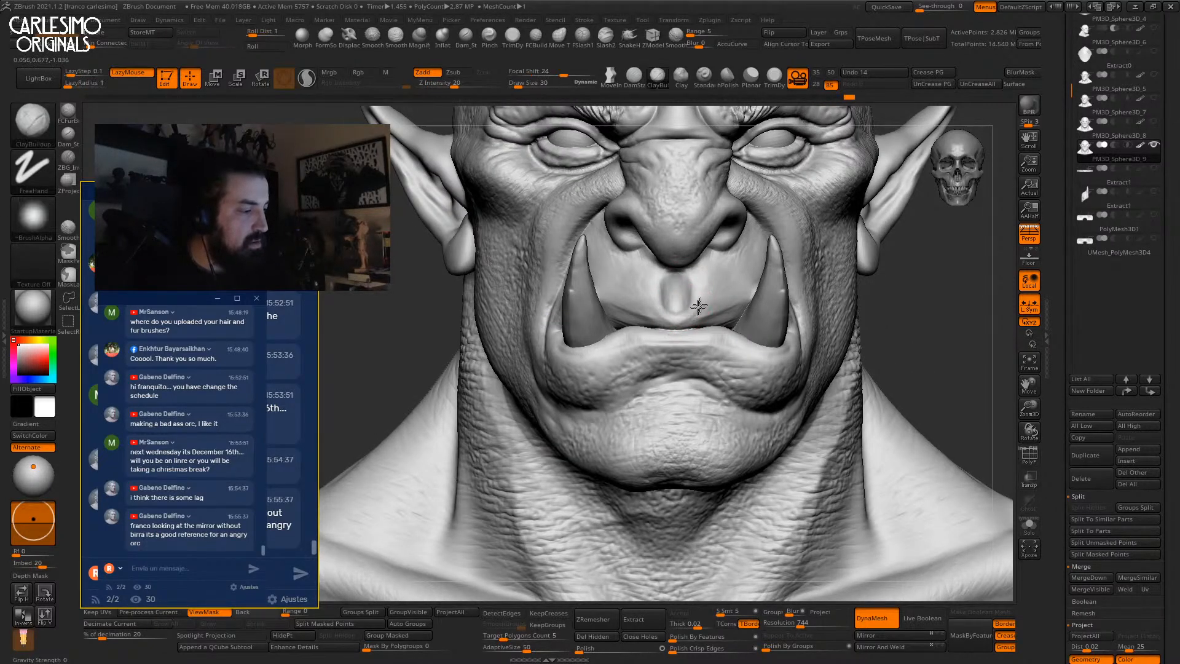
key("f")
left_click_drag(860, 305, 922, 314)
left_click(935, 164, "alt")
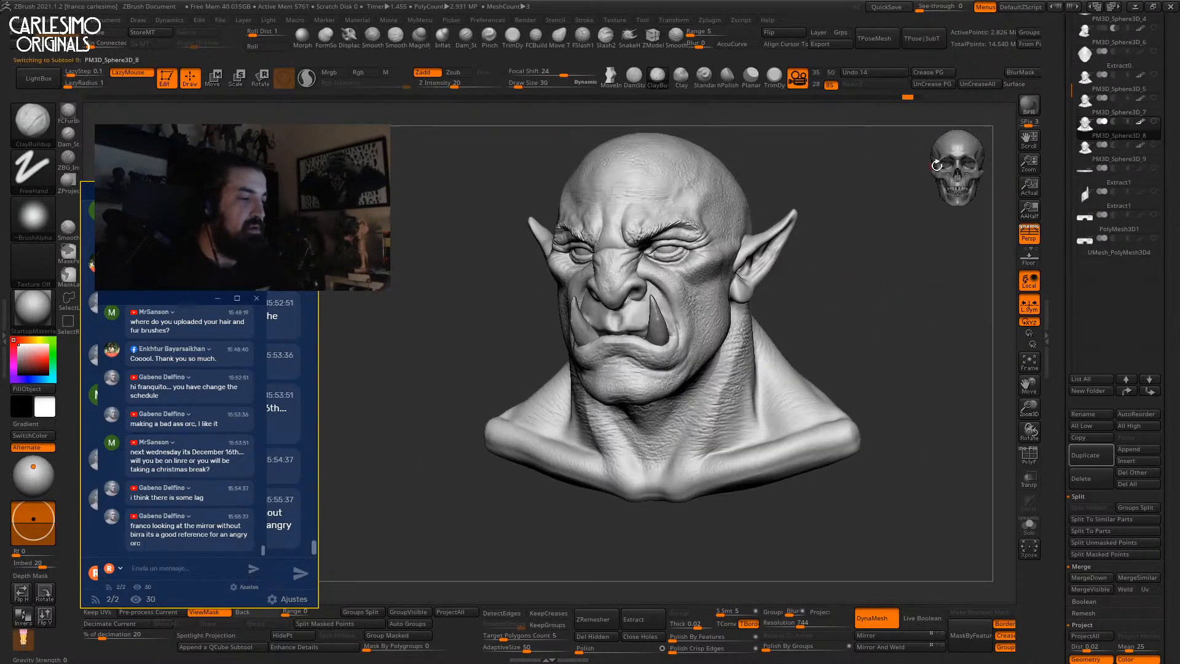
Compare sculpt versions, settling on PM3D_Sphere3D_9 and making it visible.
key("Down")
key("Up")
key("Down")
key("Up")
key("Down")
key("Up")
key("Down")
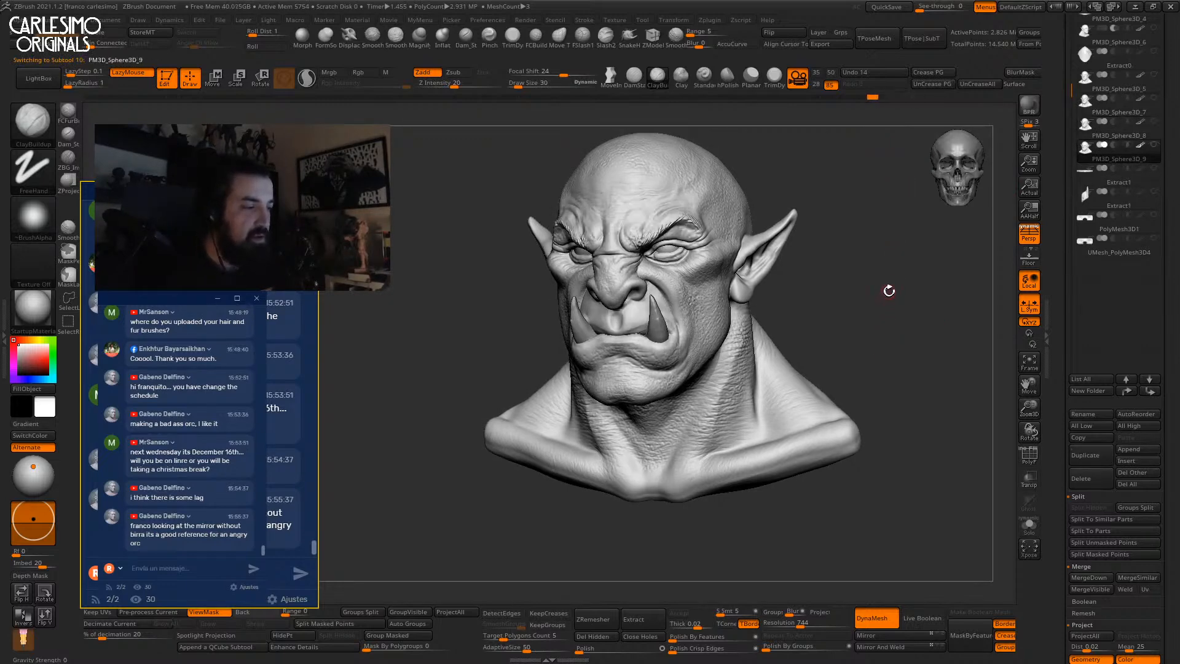
left_click(1155, 148)
mouse_move(737, 273)
right_mouse_down("ctrl")
mouse_move(671, 274)
mouse_move(682, 281)
mouse_move(713, 271)
mouse_move(664, 244)
mouse_move(674, 238)
right_mouse_up("ctrl")
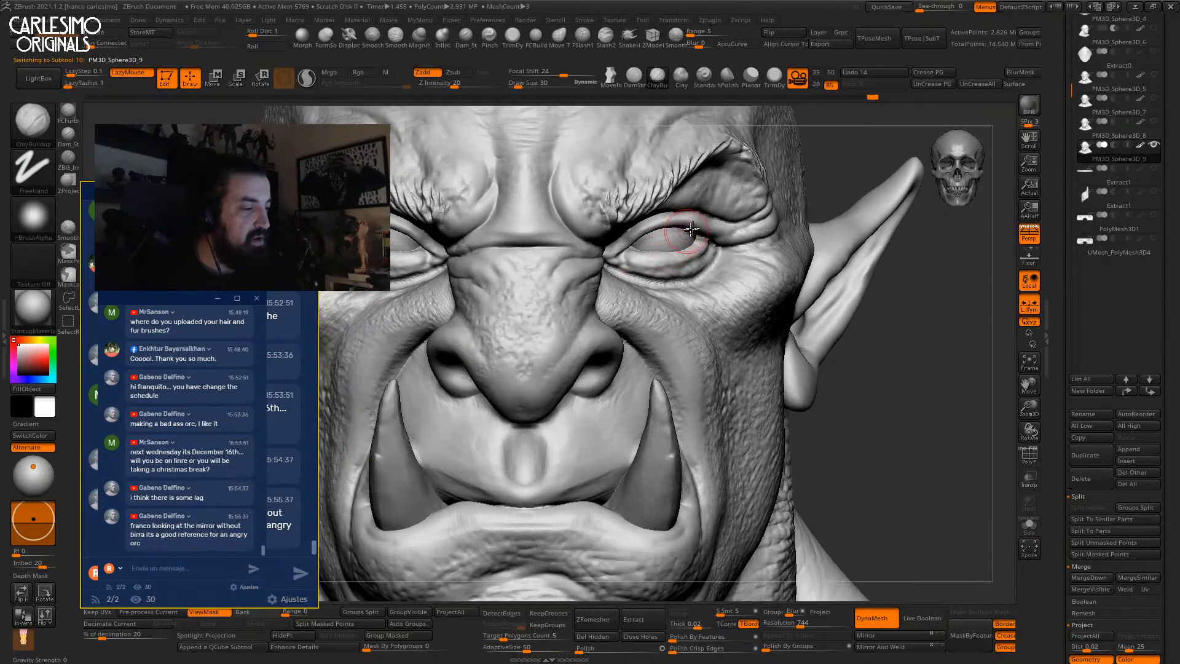
Set the mask falloff to -5 and mask the upper eyelid and brow fold.
left_click_drag(500, 83, 548, 77, "ctrl")
key("ctrl+z")
right_click_drag(681, 232, 655, 237)
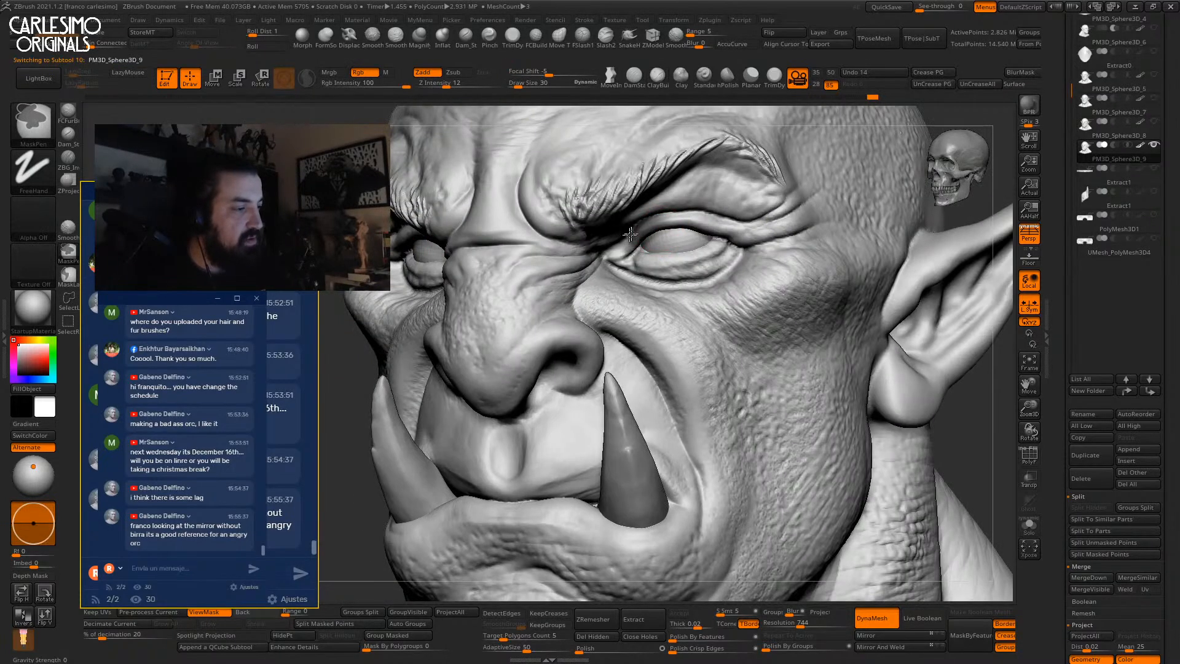
left_click_drag(756, 220, 638, 228, "ctrl")
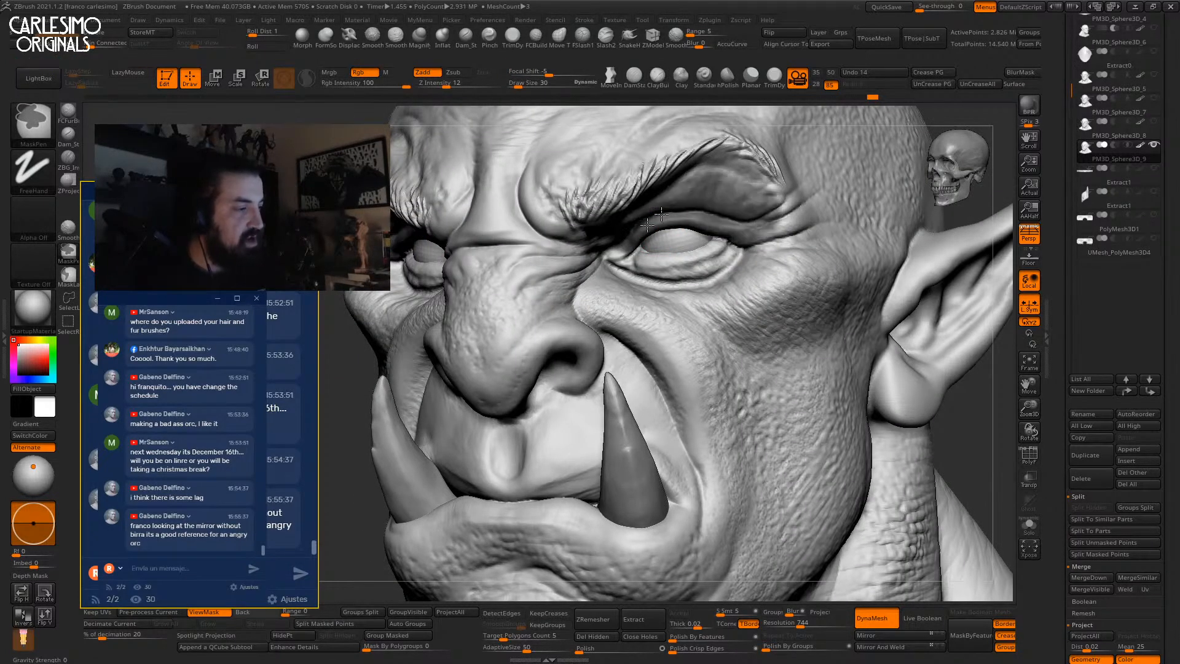
mouse_move(620, 249)
right_mouse_down("shift")
mouse_move(666, 253)
mouse_move(659, 280)
mouse_move(575, 344)
right_mouse_up("shift")
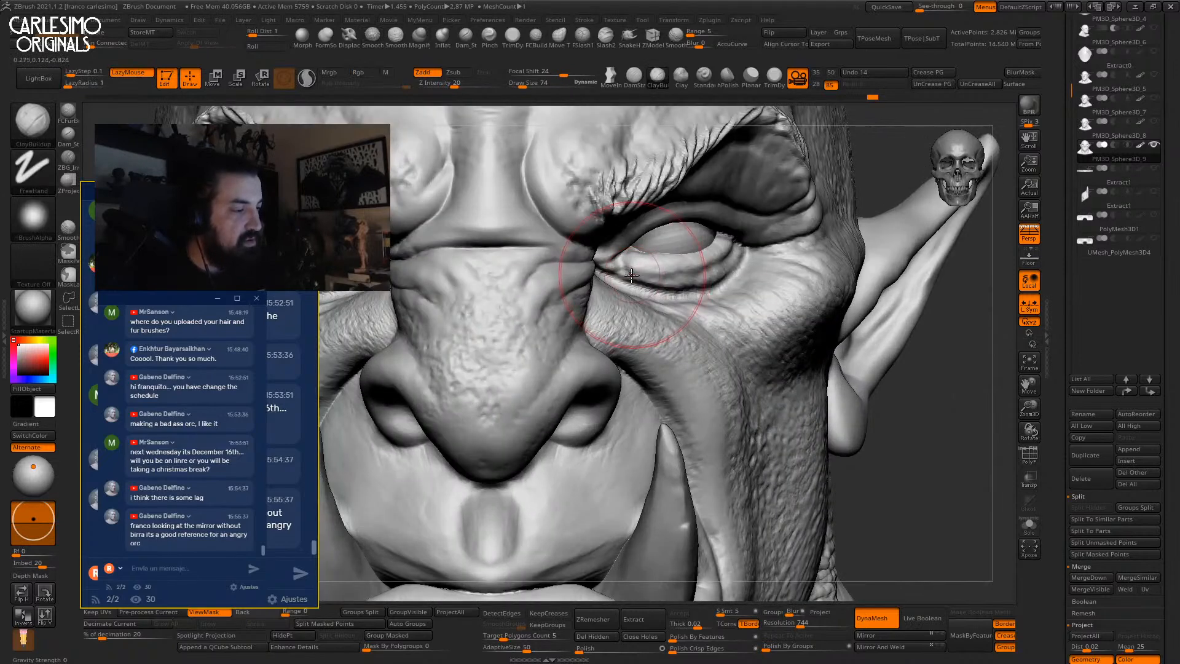
Nudge the lower eyelid into shape with the Move brush.
key("b")
key("m")
key("v")
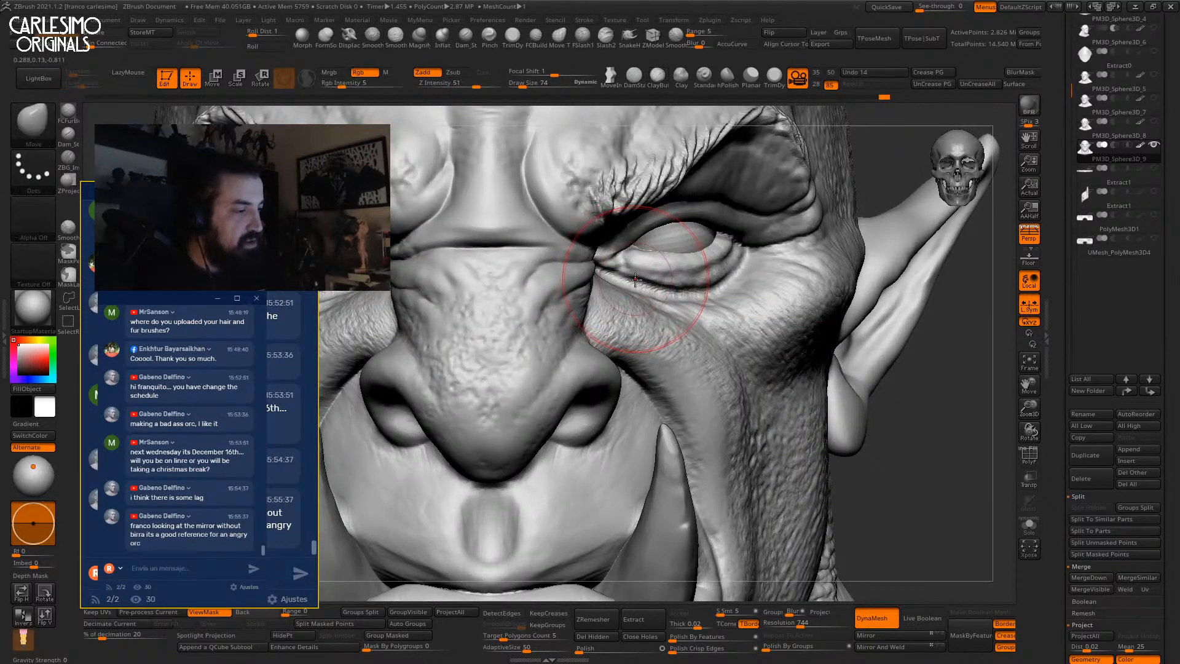
right_click_drag(655, 275, 700, 277)
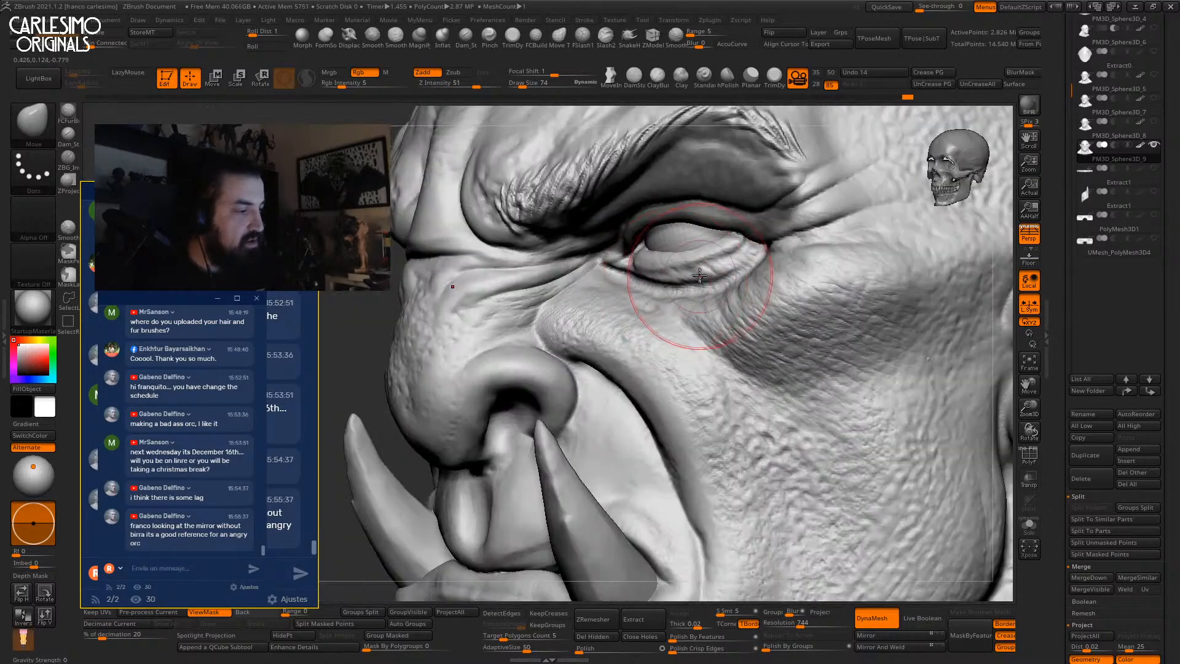
left_click_drag(696, 272, 708, 272)
right_click_drag(674, 281, 685, 277)
left_click_drag(686, 277, 685, 269)
right_click_drag(676, 264, 720, 260)
left_click_drag(706, 257, 707, 252)
Carve a crease along the lower eyelid with DamStandard at size 14.
key("b")
key("d")
key("s")
mouse_move(691, 212)
right_mouse_down()
mouse_move(617, 295)
mouse_move(649, 226)
mouse_move(575, 279)
right_mouse_up()
key("space")
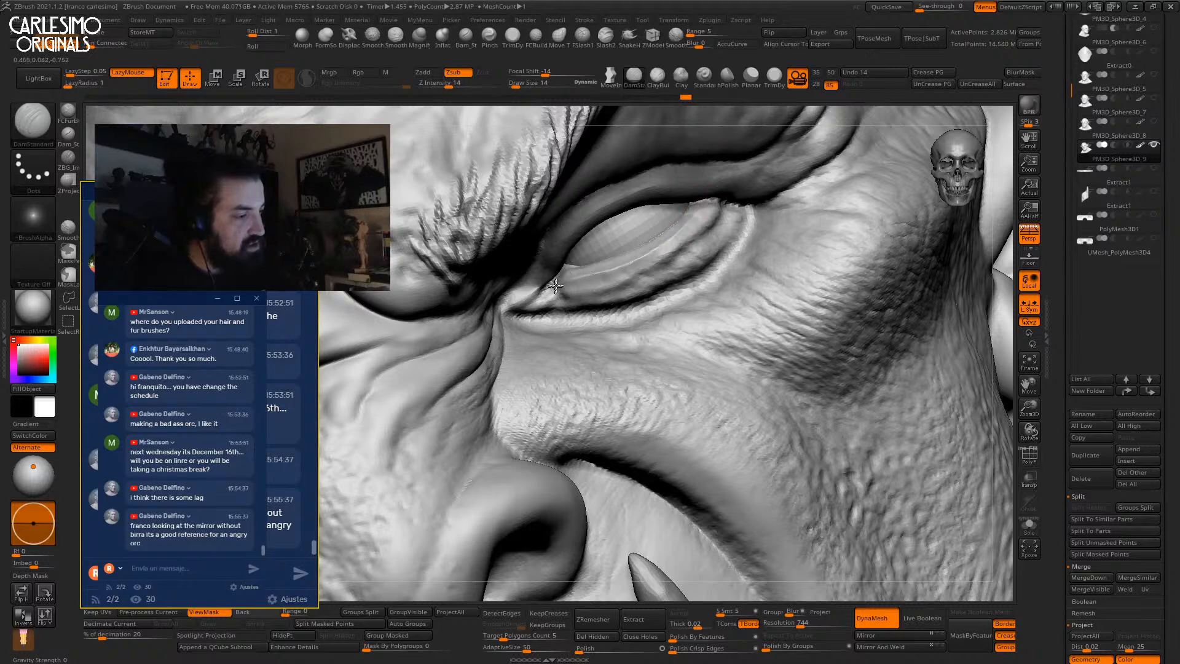
left_click_drag(559, 283, 556, 287)
right_click_drag(574, 307, 557, 281)
mouse_move(556, 228)
right_mouse_down()
mouse_move(632, 264)
mouse_move(530, 292)
right_mouse_up()
Invert the mask and deepen the upper eyelid crease with DamStandard at size 17.
right_click_drag(657, 227, 865, 161)
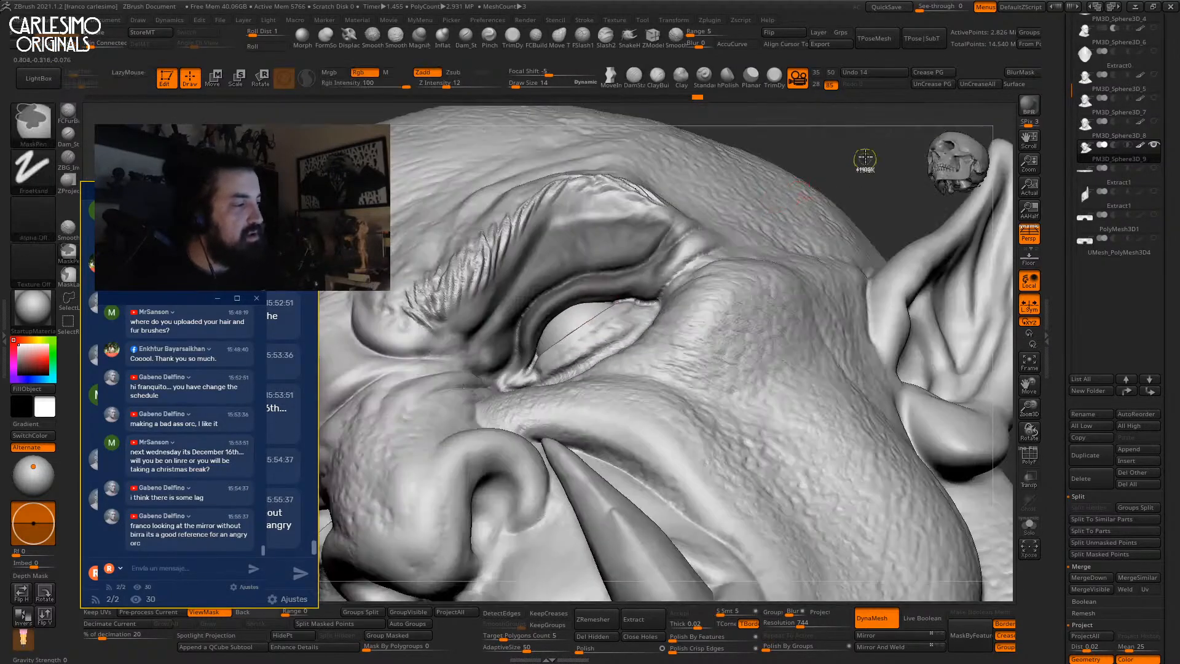
left_click(865, 161, "ctrl")
right_click_drag(592, 292, 528, 365, "ctrl")
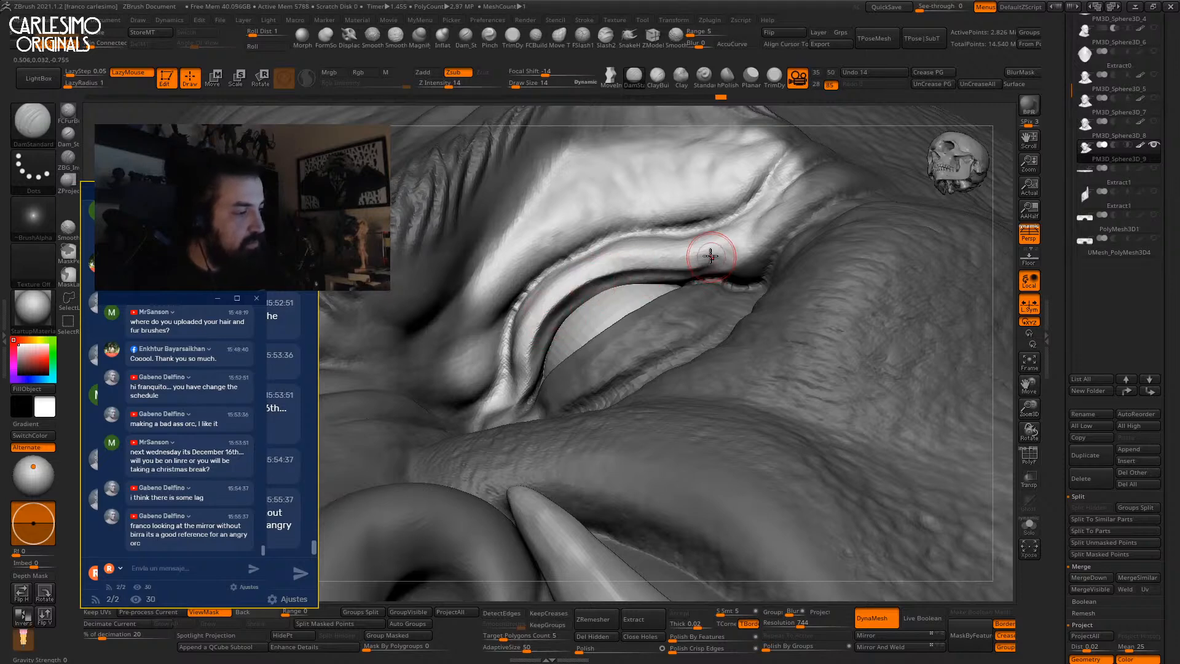
right_click_drag(692, 253, 674, 262)
key("space")
left_click_drag(675, 262, 676, 261)
mouse_move(540, 358)
right_mouse_down()
mouse_move(513, 317)
mouse_move(563, 347)
right_mouse_up()
mouse_move(558, 338)
left_mouse_down()
mouse_move(620, 293)
mouse_move(701, 287)
left_mouse_up()
mouse_move(700, 288)
right_mouse_down()
mouse_move(653, 319)
mouse_move(699, 271)
right_mouse_up()
right_click_drag(699, 210, 706, 158, "ctrl")
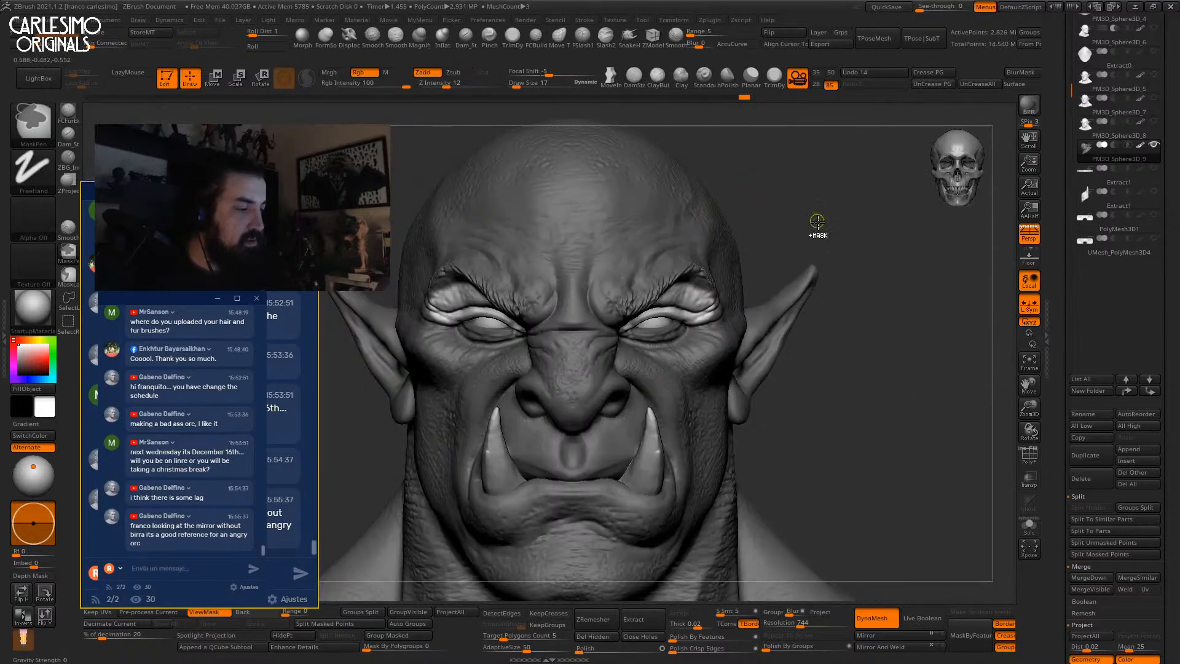
right_click_drag(757, 250, 700, 289, "ctrl")
Lift the upper eyelids with mirrored Move brush strokes, shrinking the brush to 30.
key("b")
key("m")
key("v")
left_click_drag(631, 326, 623, 312)
key("space")
left_click(846, 204, "ctrl")
key("bracketleft")
key("bracketleft")
left_click_drag(586, 352, 586, 358)
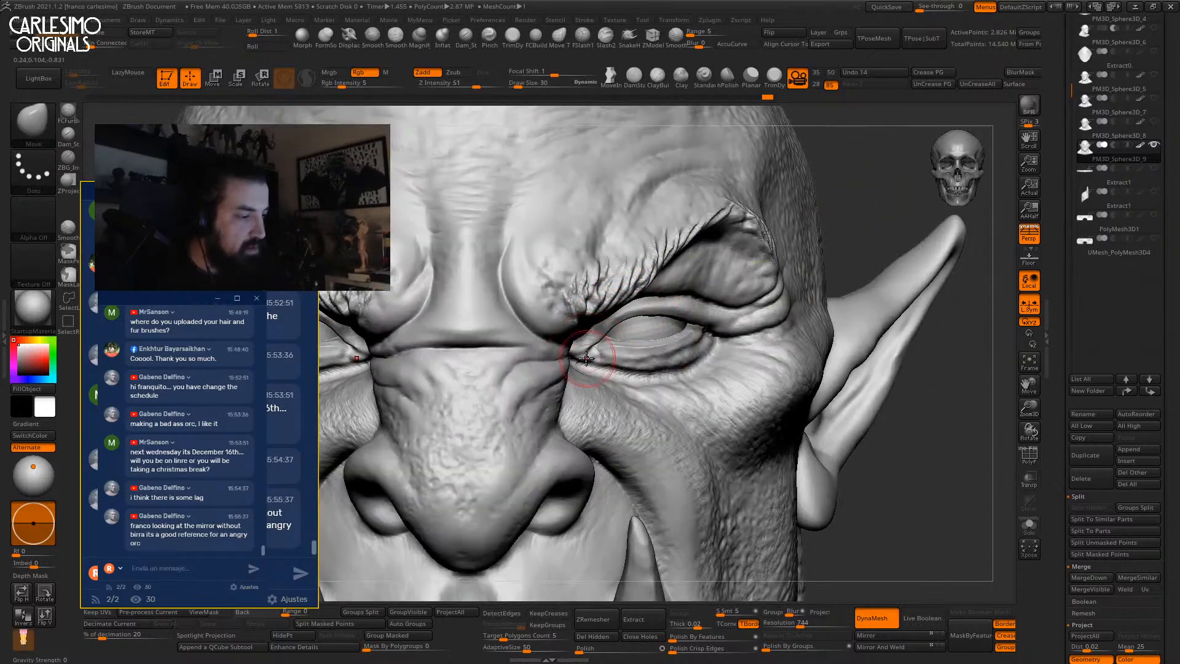
mouse_move(576, 363)
right_mouse_down()
mouse_move(543, 363)
mouse_move(556, 375)
mouse_move(583, 364)
mouse_move(513, 395)
mouse_move(547, 365)
mouse_move(569, 291)
right_mouse_up()
Build up clay at the inner eye corner with the ClayBuildup brush.
key("b")
key("c")
key("b")
key("space")
left_click_drag(560, 300, 547, 308)
mouse_move(584, 305)
right_mouse_down()
mouse_move(600, 320)
mouse_move(569, 333)
mouse_move(569, 289)
mouse_move(544, 334)
right_mouse_up()
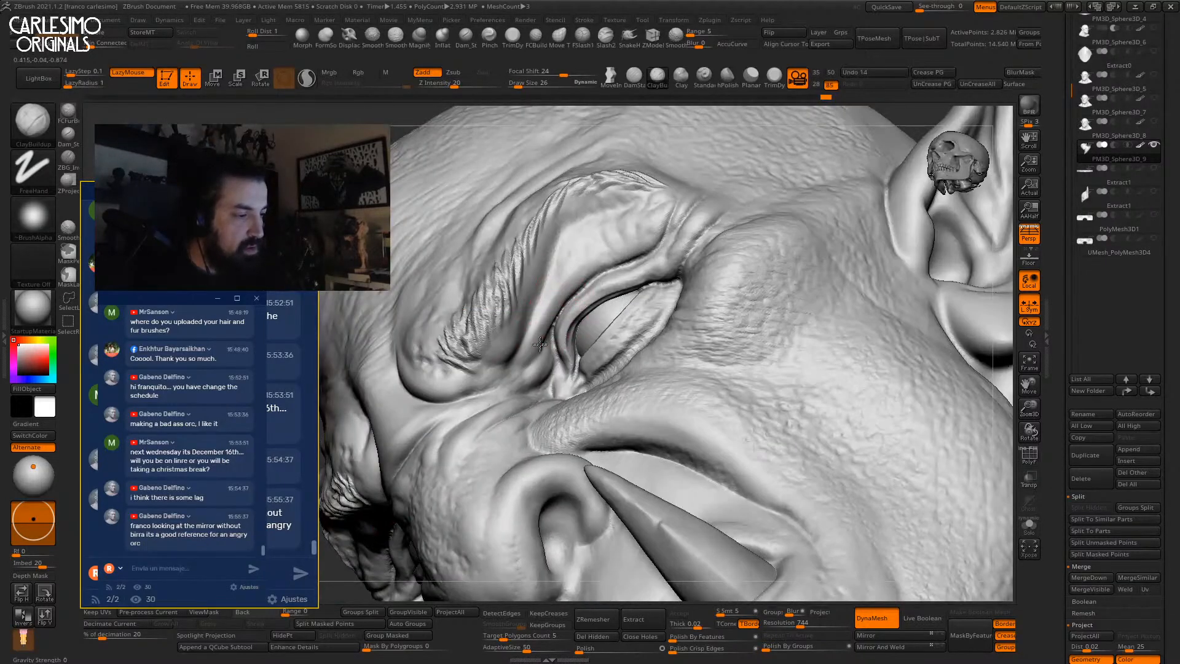
Deepen the eyelid crease using the Standard brush at size 26 and falloff 24.
left_click(704, 77)
key("space")
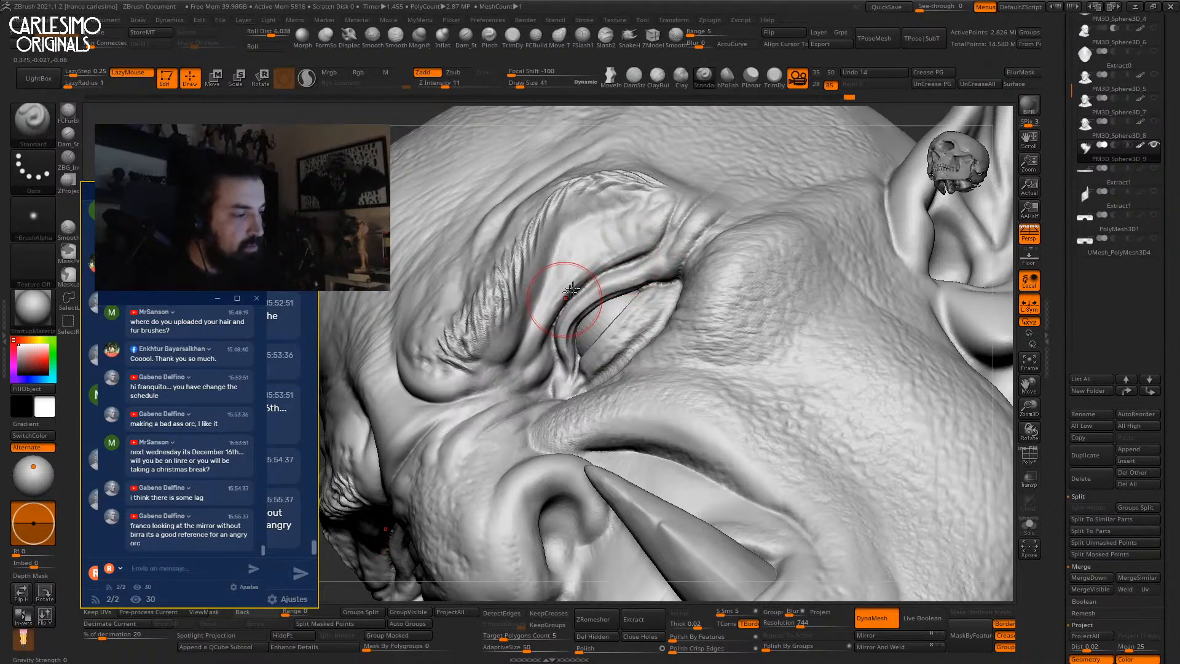
left_click(562, 74)
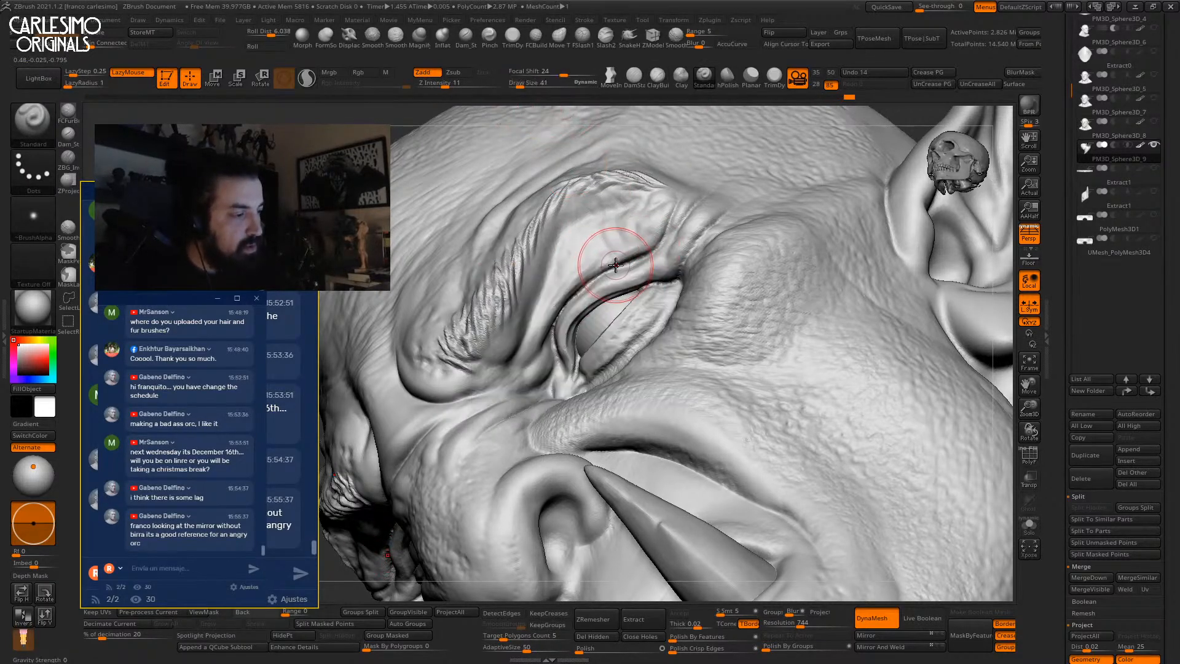
left_click_drag(557, 308, 556, 339, "alt")
key("space")
right_click_drag(593, 278, 639, 247)
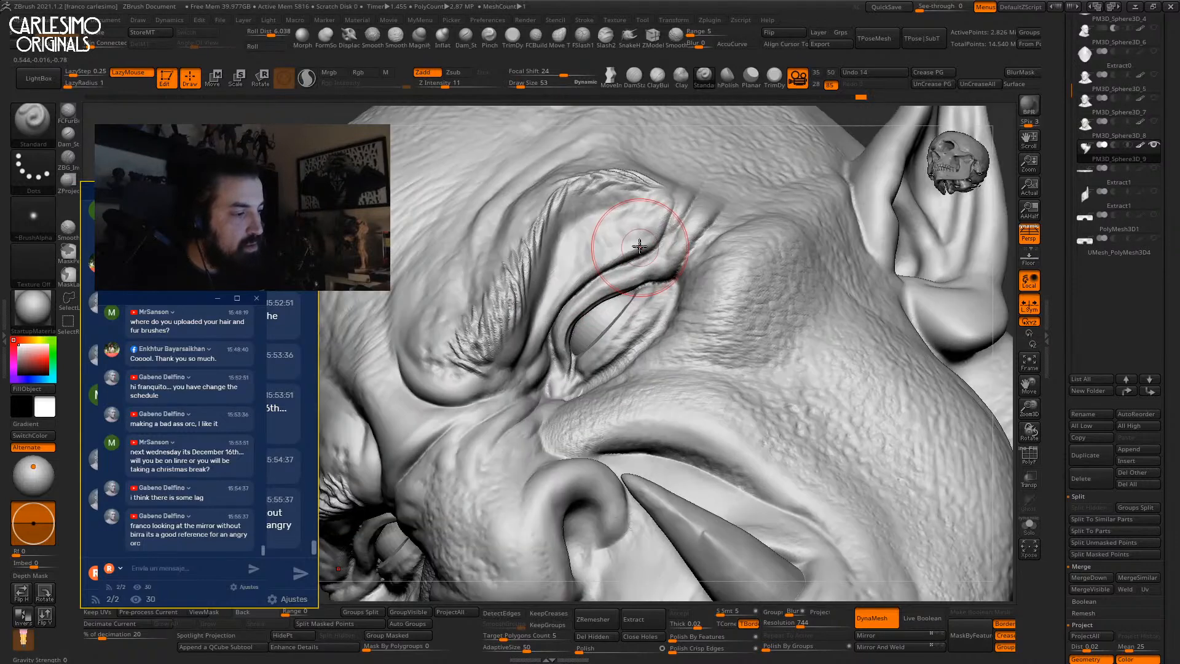
left_click_drag(551, 277, 559, 373)
mouse_move(559, 373)
right_mouse_down("shift")
mouse_move(584, 237)
mouse_move(691, 332)
mouse_move(644, 411)
mouse_move(694, 326)
right_mouse_up("shift")
mouse_move(694, 326)
right_mouse_down()
mouse_move(645, 329)
mouse_move(590, 246)
right_mouse_up()
Soften the forms around the eyes with the FormSoft brush at size 91.
key("b")
key("m")
key("v")
mouse_move(590, 245)
right_mouse_down()
mouse_move(707, 240)
mouse_move(569, 256)
mouse_move(603, 279)
mouse_move(652, 262)
right_mouse_up()
left_click(327, 44)
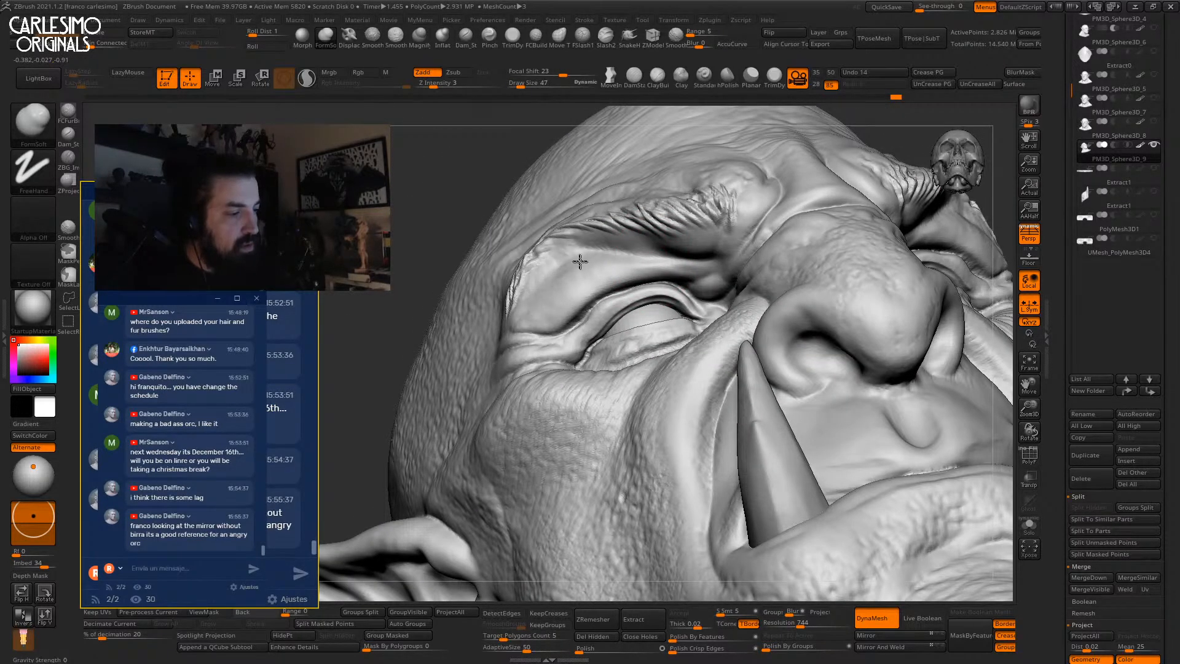
right_click_drag(578, 300, 682, 252, "shift")
key("space")
left_click_drag(702, 273, 708, 273)
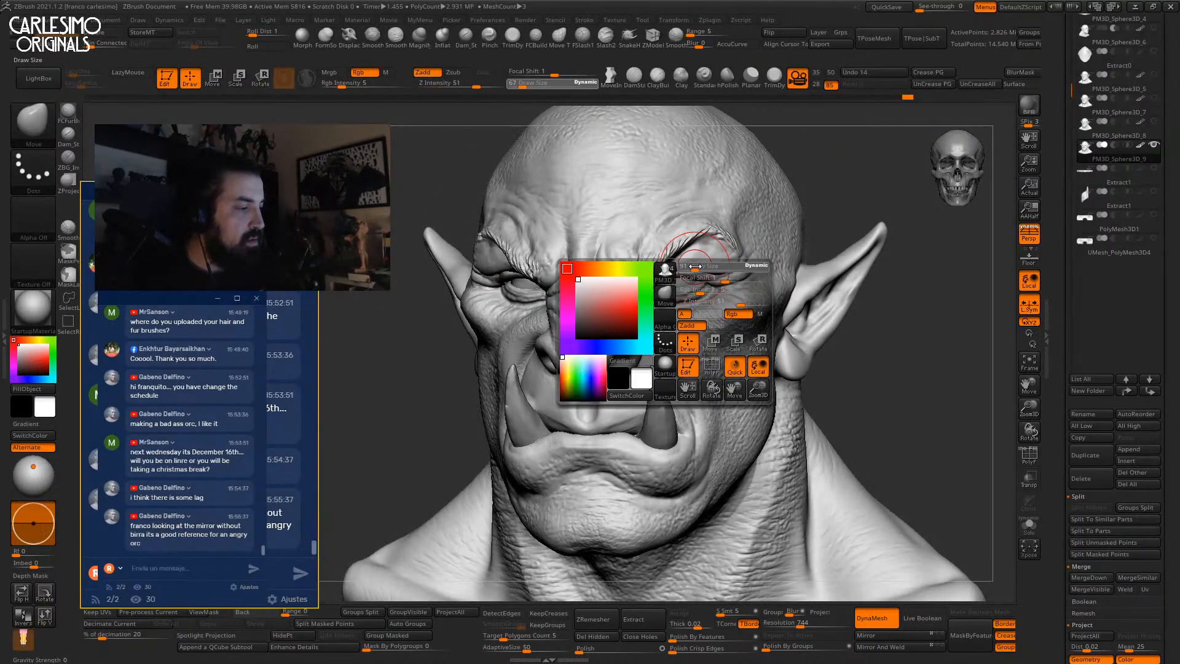
right_click_drag(652, 286, 682, 289)
key("space")
left_click_drag(682, 279, 680, 273)
mouse_move(680, 272)
right_mouse_down()
mouse_move(648, 288)
mouse_move(671, 259)
mouse_move(707, 247)
right_mouse_up()
Set up the FSlash1 crease brush at size 21 on the other eye.
mouse_move(498, 259)
right_mouse_down("ctrl")
mouse_move(522, 295)
mouse_move(556, 270)
right_mouse_up("ctrl")
left_click(582, 39)
key("space")
mouse_move(556, 255)
left_mouse_down()
mouse_move(541, 251)
mouse_move(519, 273)
left_mouse_up()
key("space")
key("space")
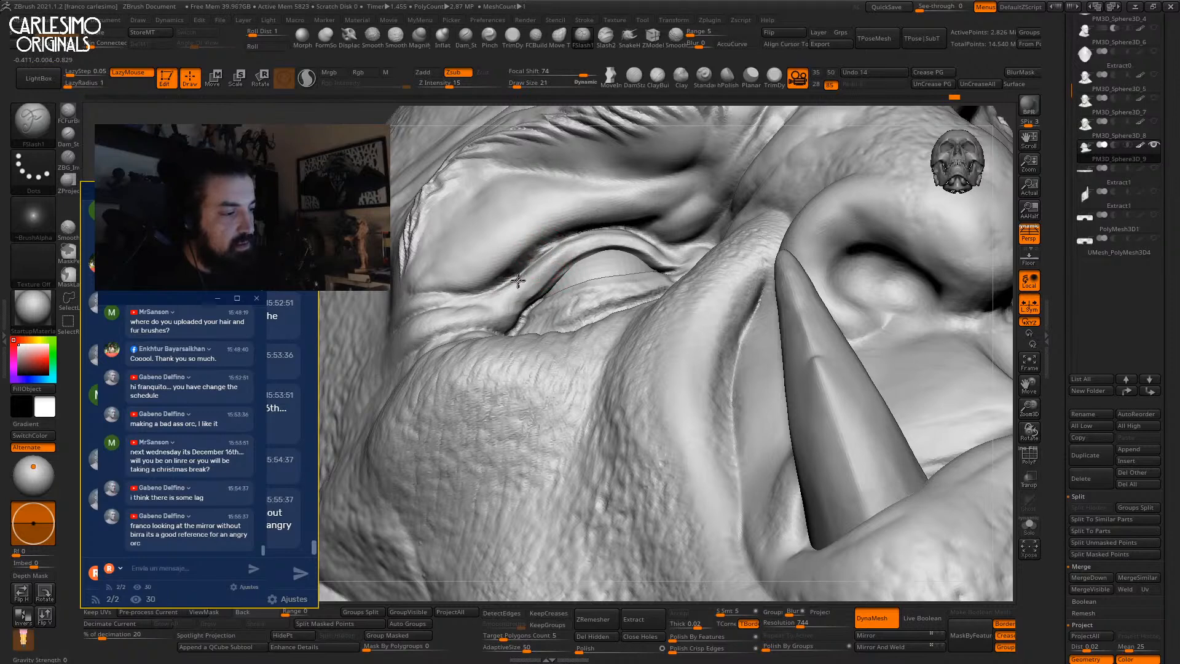
right_click_drag(547, 248, 593, 406)
right_click_drag(593, 406, 711, 197, "ctrl")
mouse_move(722, 313)
right_mouse_down("ctrl")
mouse_move(719, 303)
mouse_move(694, 375)
right_mouse_up("ctrl")
Select the Inflat brush and make the eyeball subtool PM3D_Sphere3D_2 current.
left_click(442, 38)
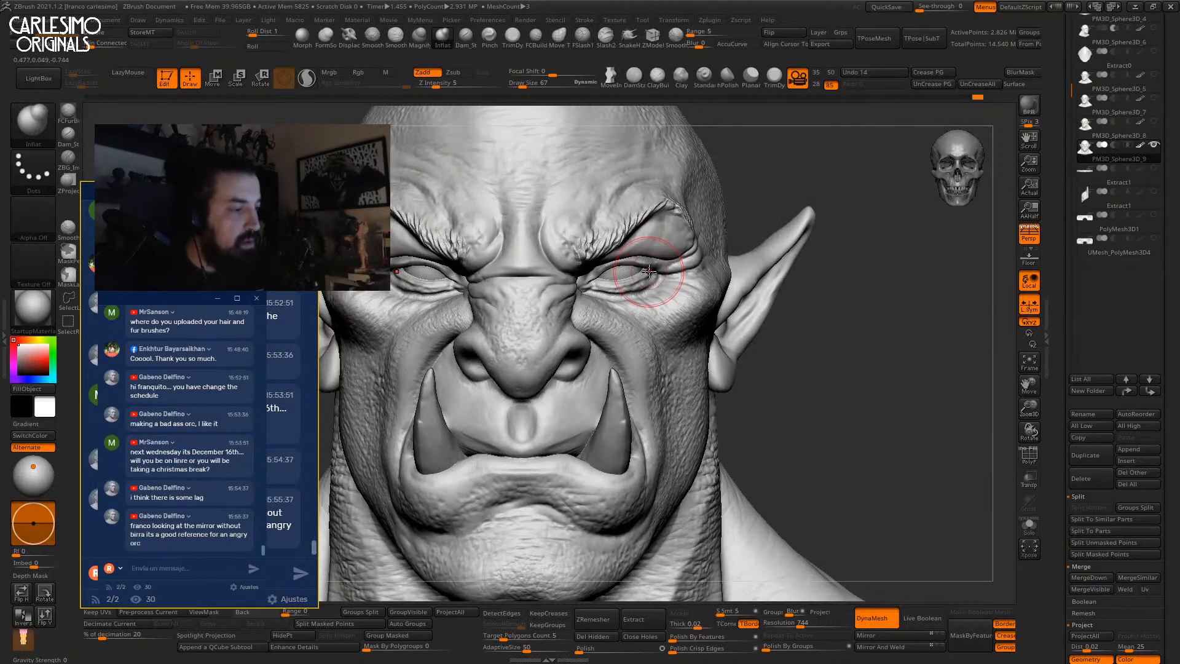
right_click_drag(618, 300, 564, 291)
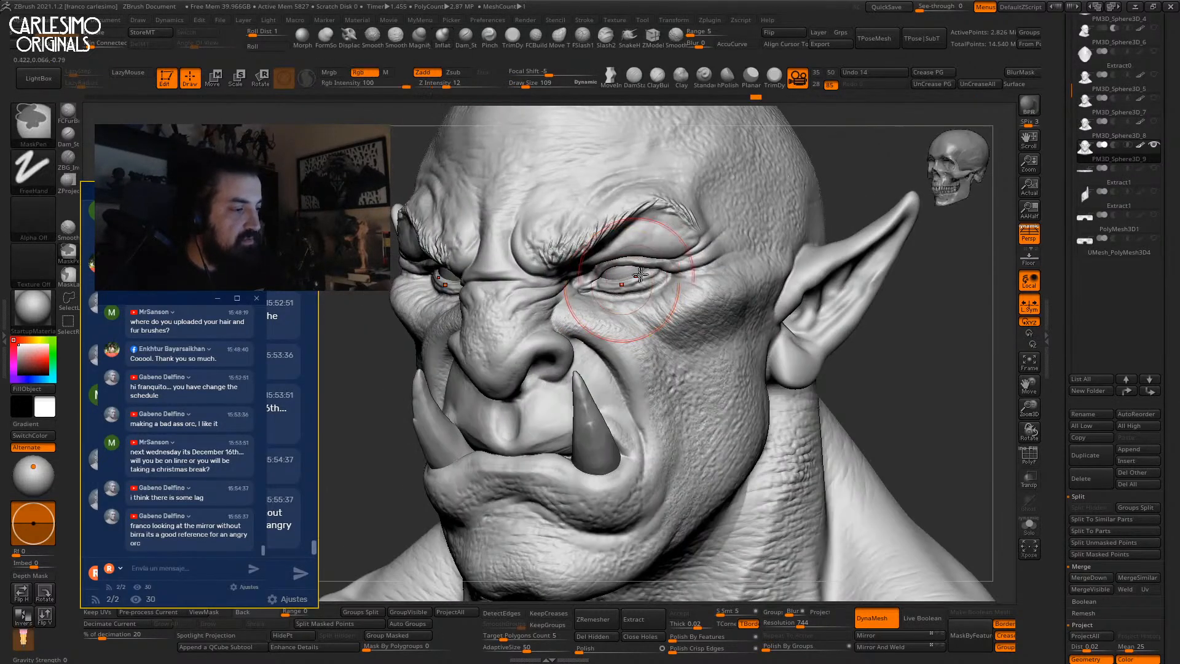
right_click_drag(635, 275, 618, 274)
left_click(618, 274, "alt")
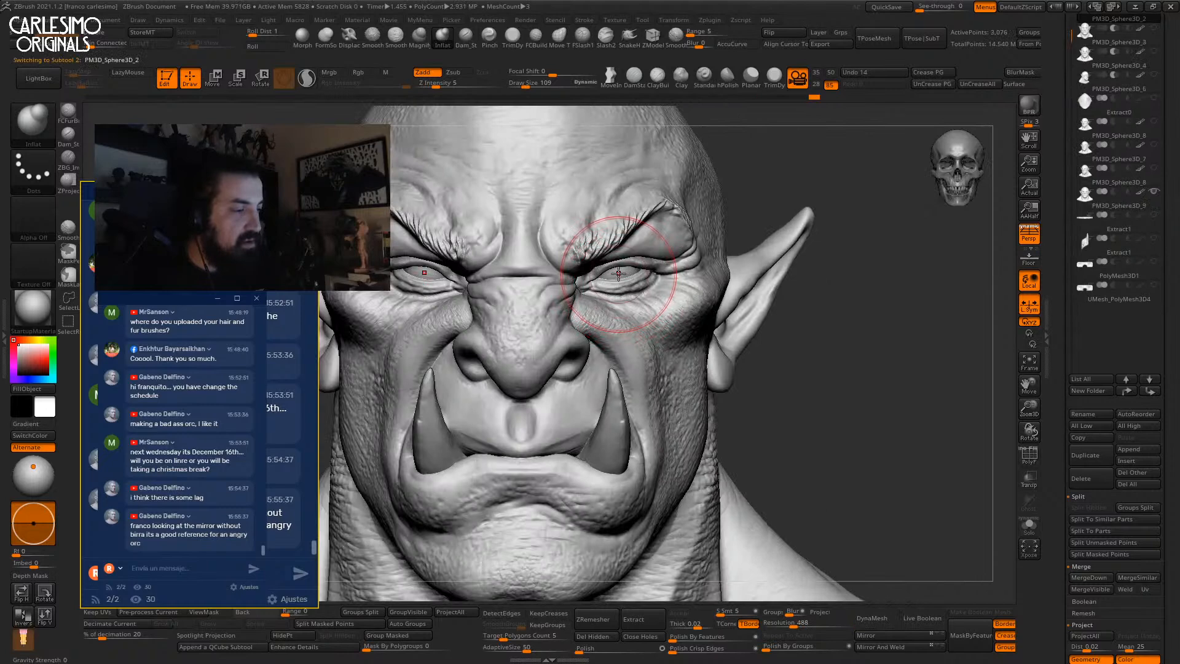
Turn on perspective view, QuickSave the project, and duplicate the current subtool.
key("f")
left_click(675, 339, "alt")
right_click_drag(676, 340, 735, 223)
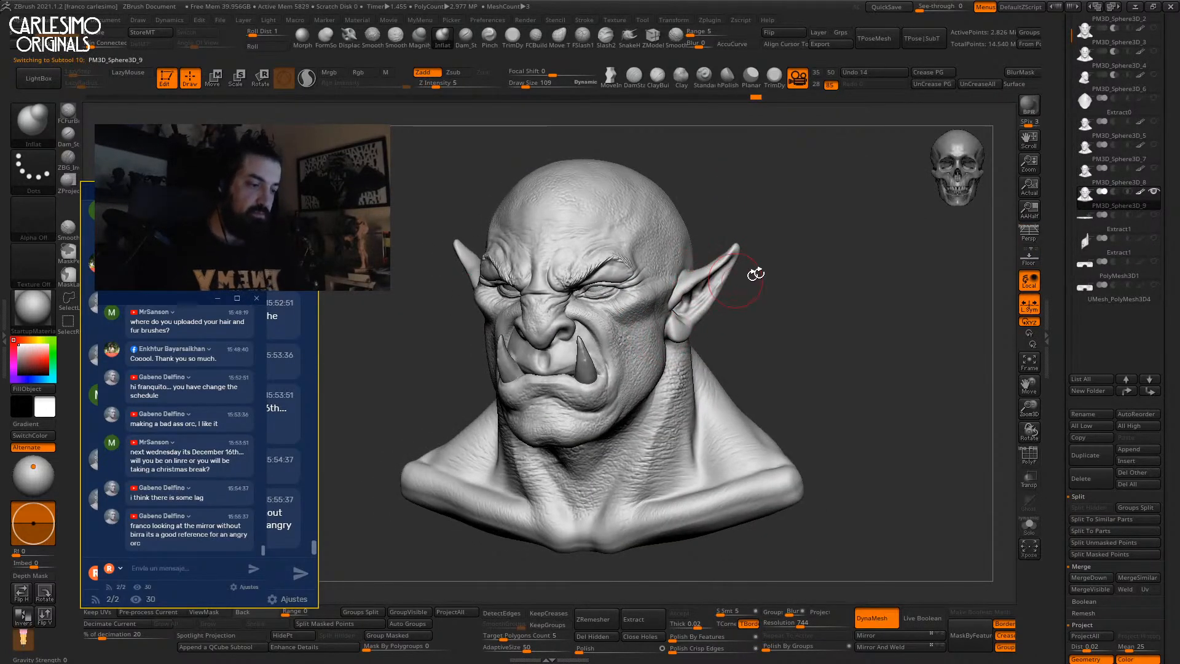
key("p")
left_click(887, 7)
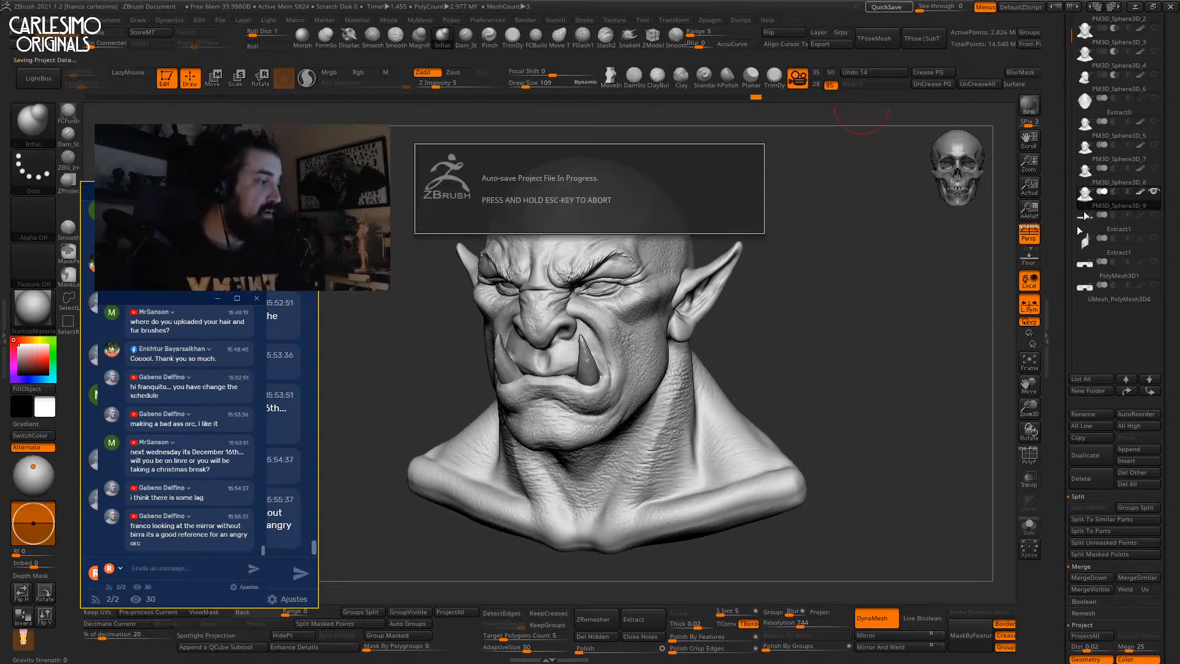
left_click(1086, 455)
Set the Standard brush to a Color Spray stroke with Alpha 07, Rgb on, Zadd off.
key("b")
key("s")
key("t")
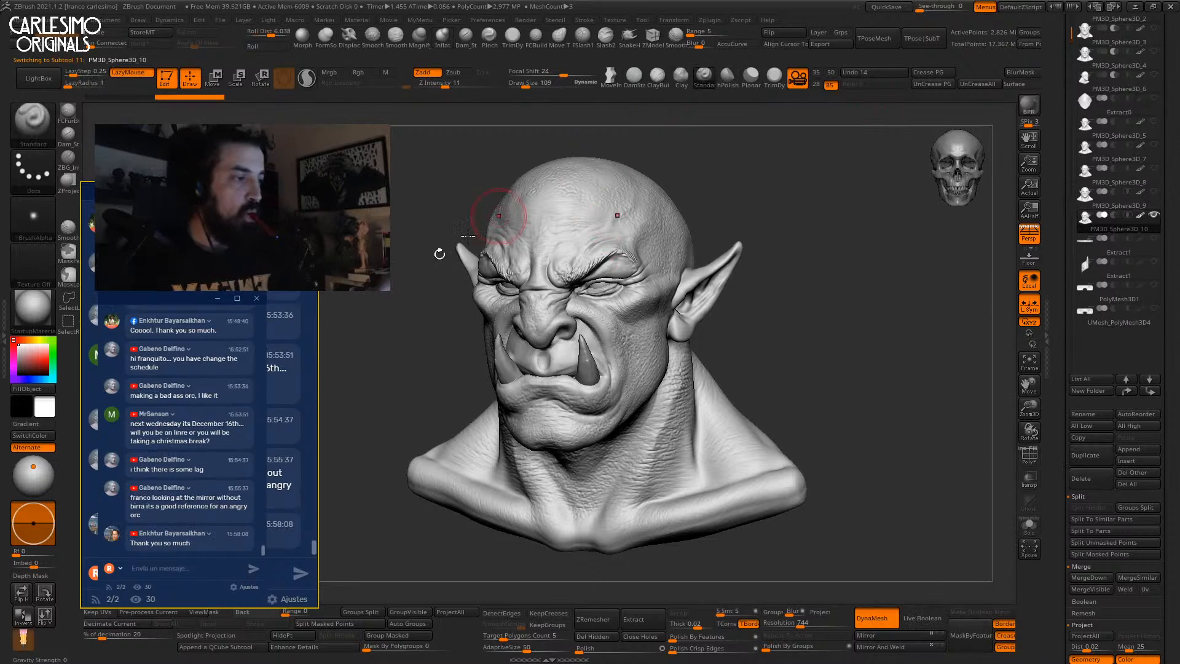
left_click(33, 173)
left_click_drag(185, 191, 187, 275)
left_click(223, 178)
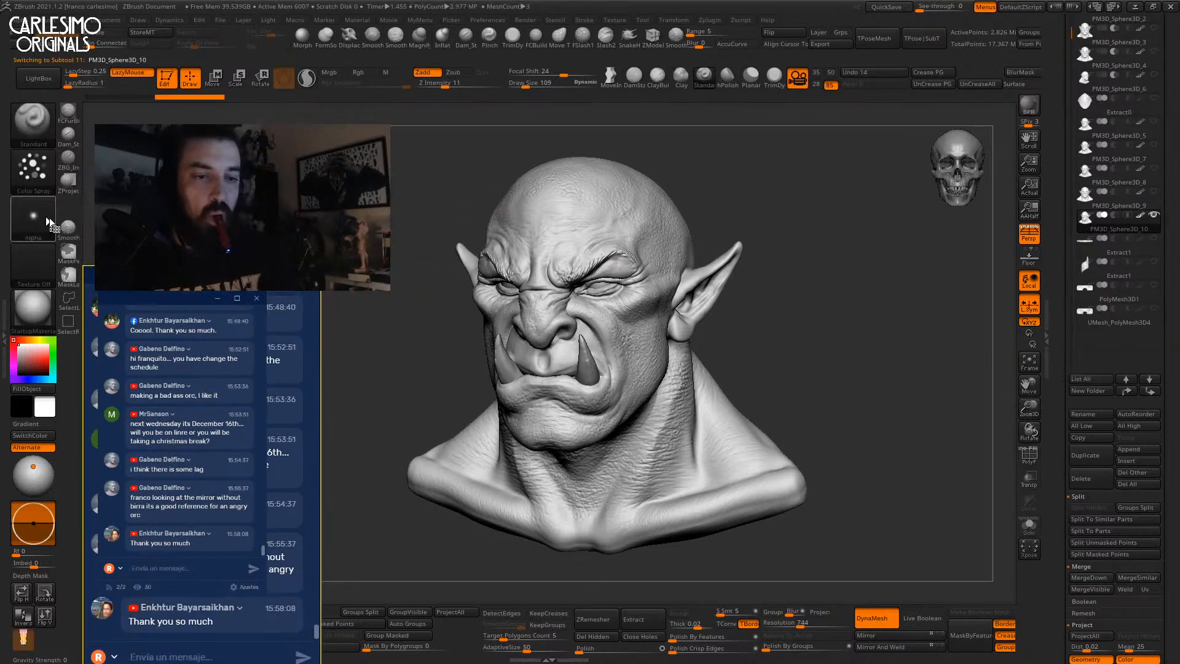
left_click(41, 217)
left_click(422, 272)
left_click(358, 72)
left_click(423, 71)
Pick a reddish-brown colour and fill the whole orc bust with it.
left_click(33, 362)
left_click(26, 340)
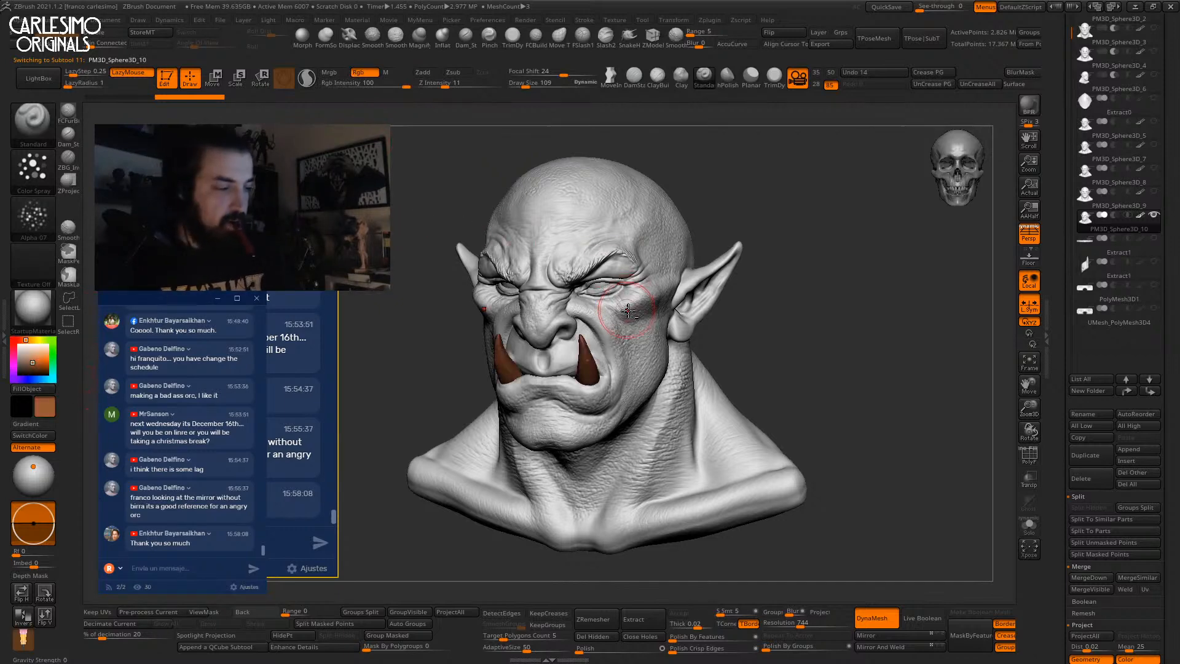
left_click(20, 339)
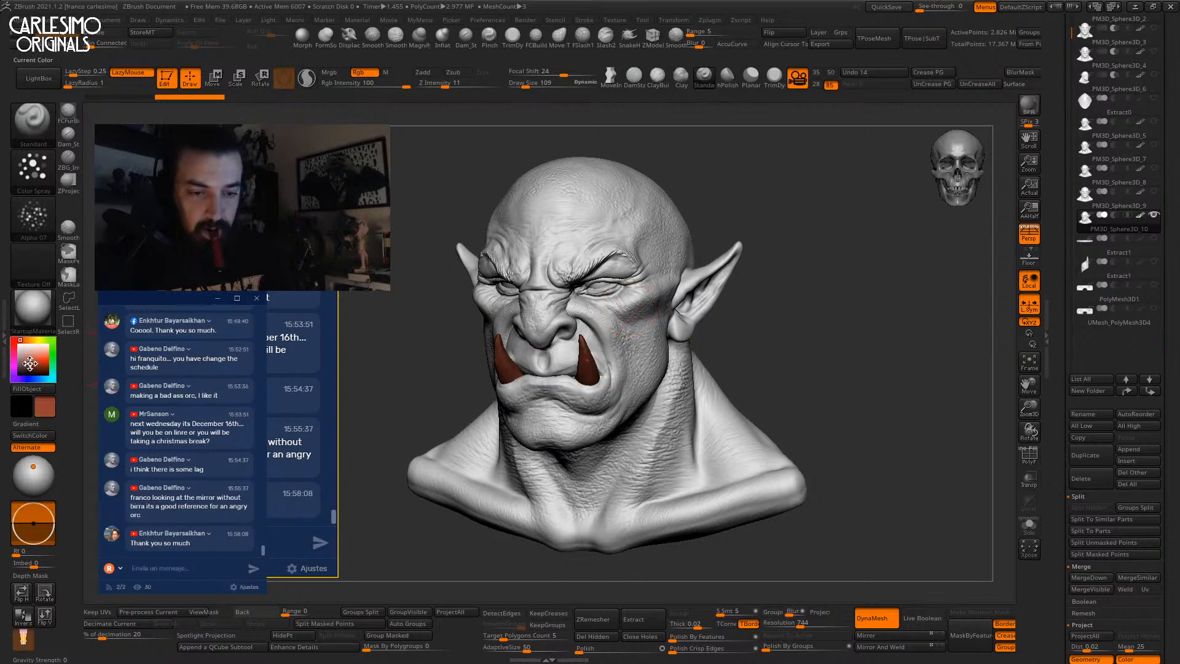
left_click(27, 389)
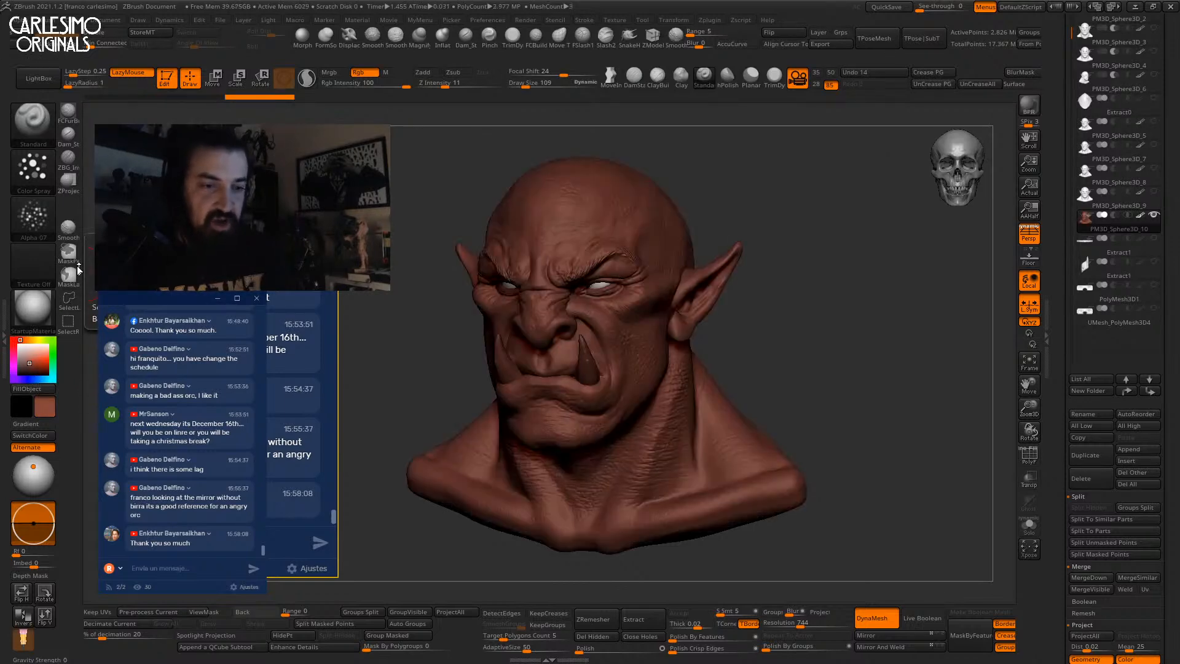
Try lighter pink and orange-red fills, ending with the tusks filled orange-red.
left_click(38, 362)
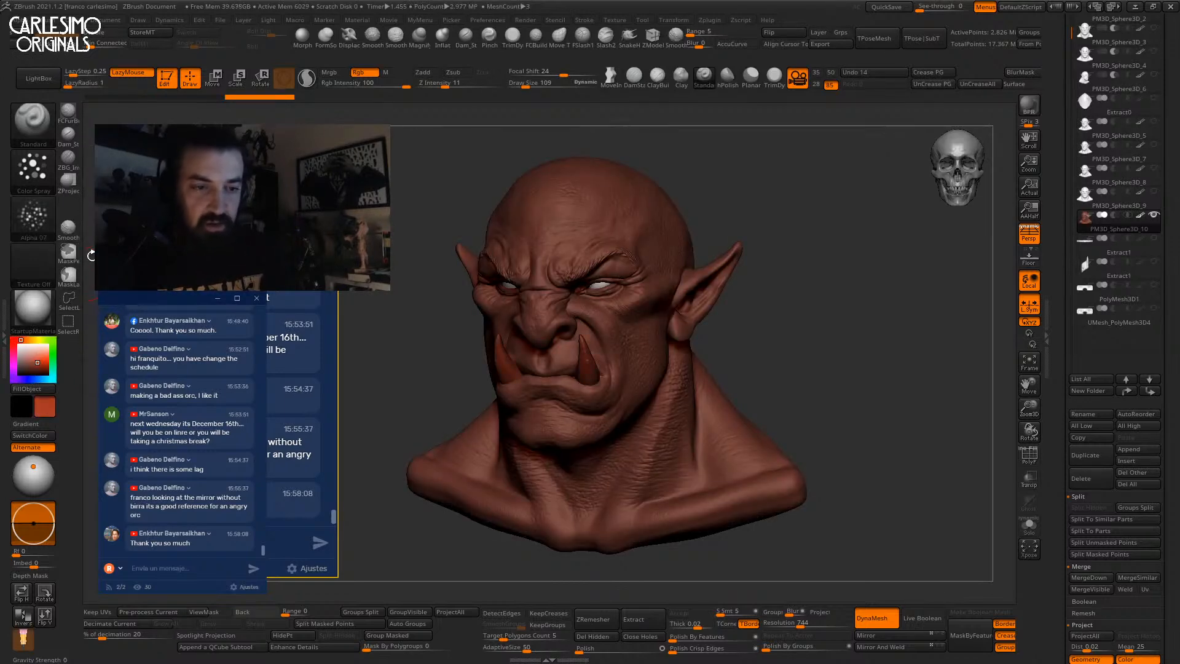
right_click_drag(635, 270, 634, 317, "ctrl")
left_click_drag(616, 326, 620, 324)
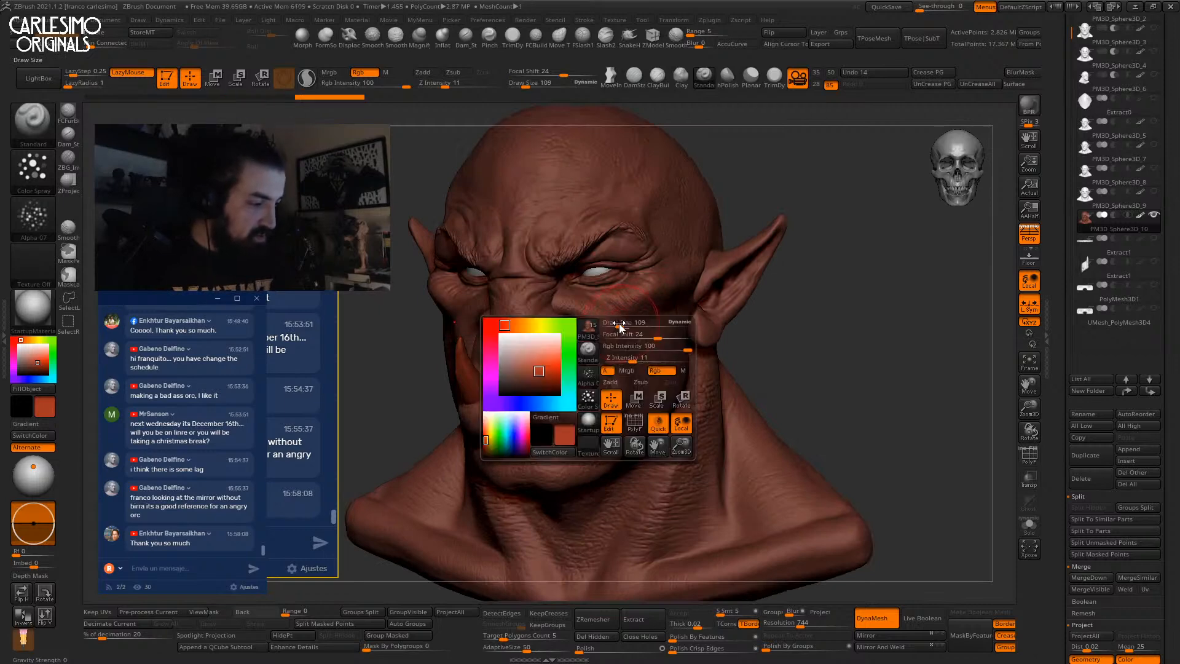
left_click(28, 362)
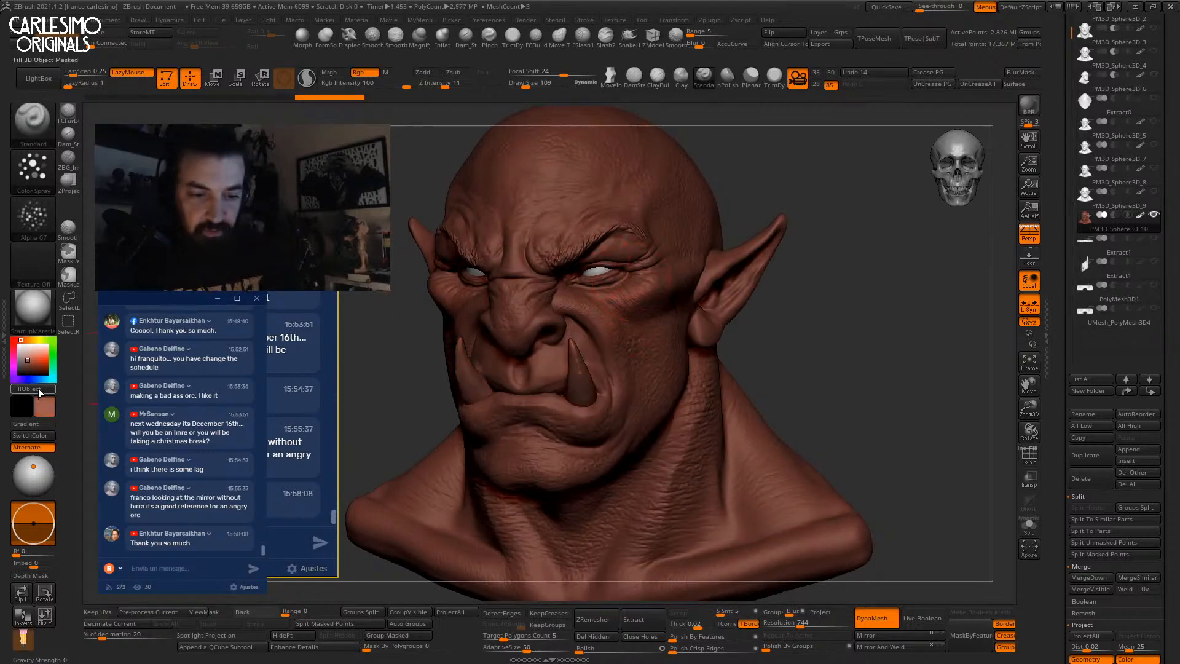
left_click(38, 390)
left_click(27, 355)
left_click(37, 361)
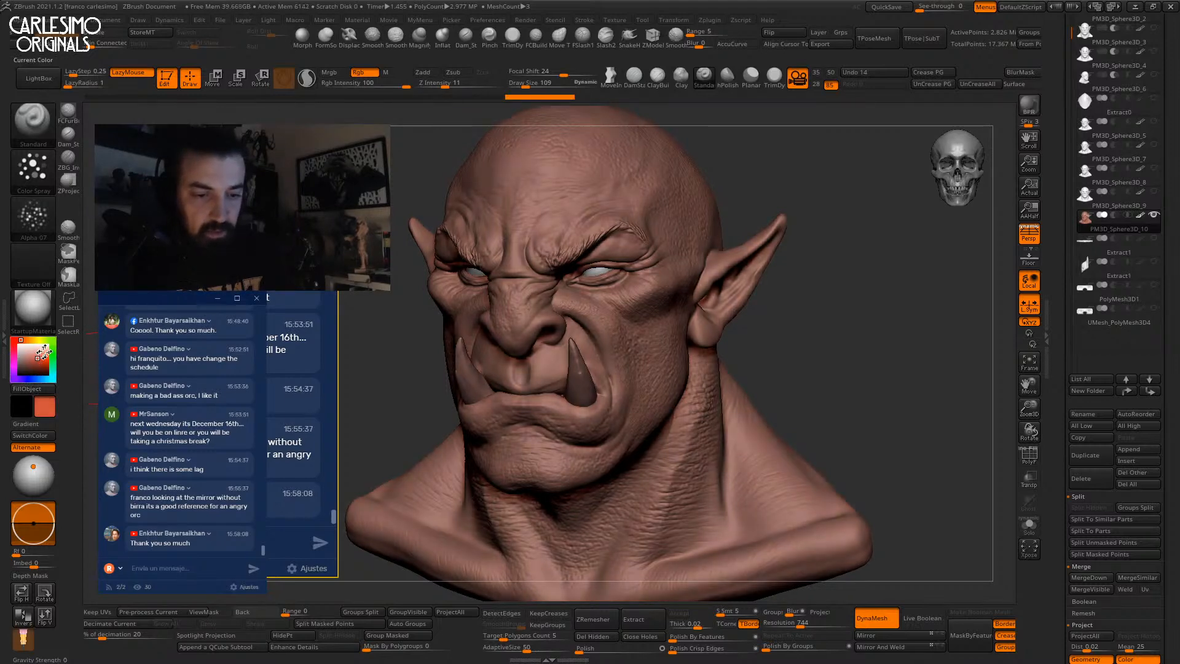
left_click(33, 388)
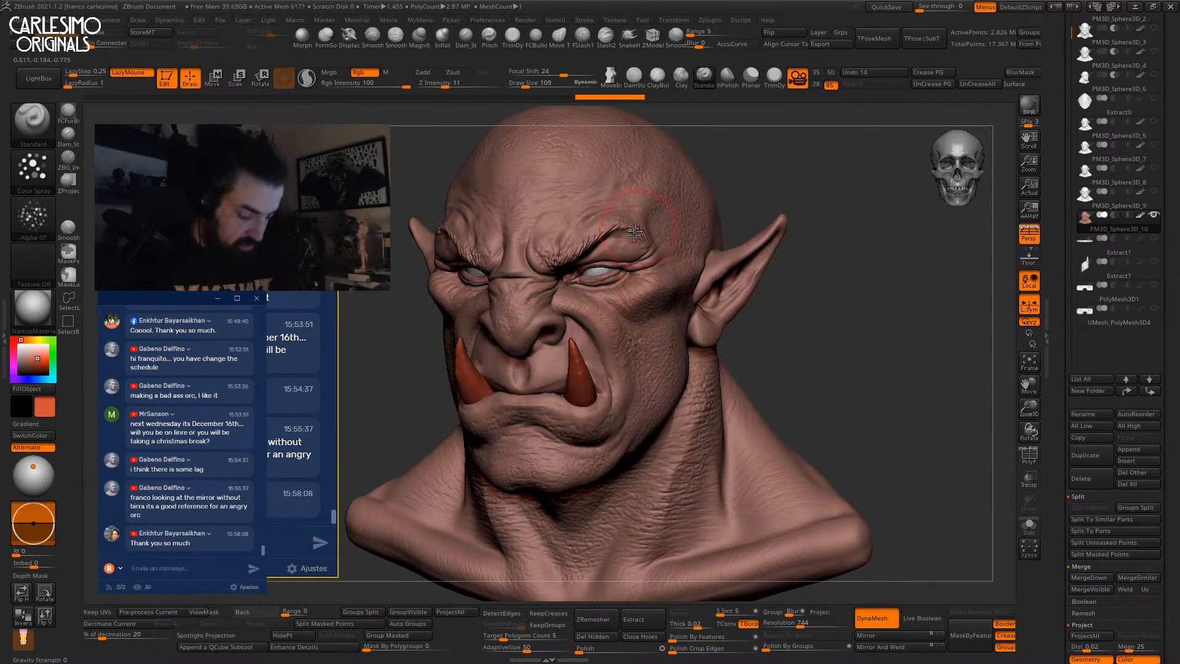
Spray red-orange colour onto both cheeks and the chin.
scroll(621, 314, "up", 3)
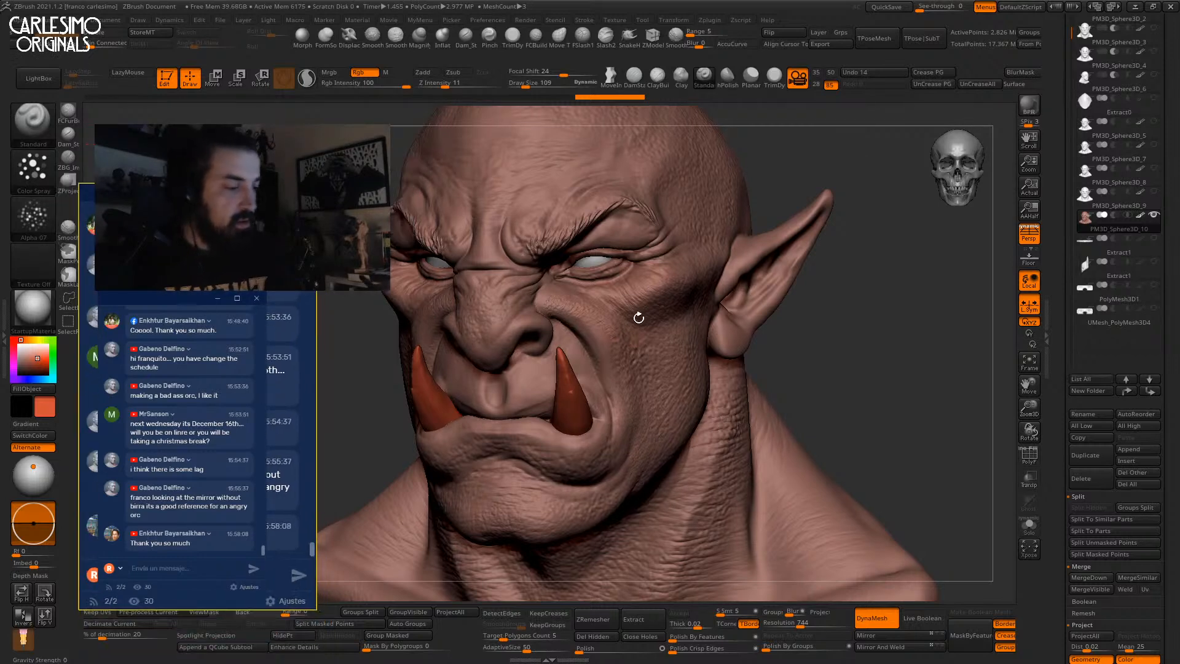
left_click_drag(653, 288, 621, 301)
key("bracketleft")
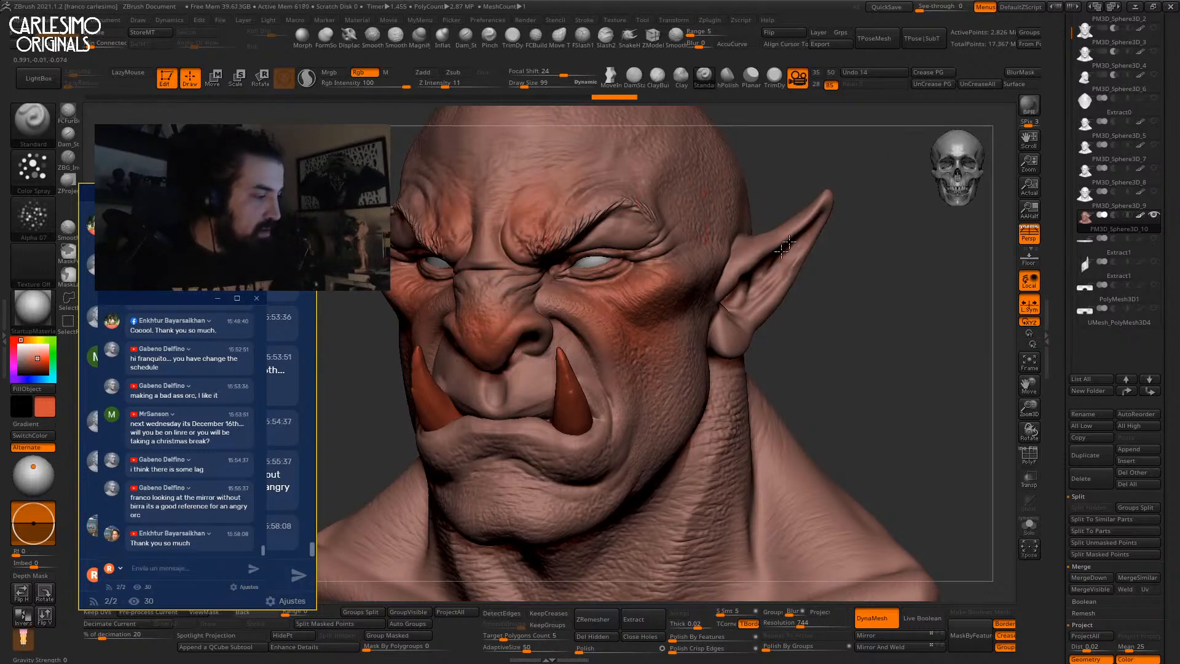
right_click_drag(511, 514, 589, 365, "alt")
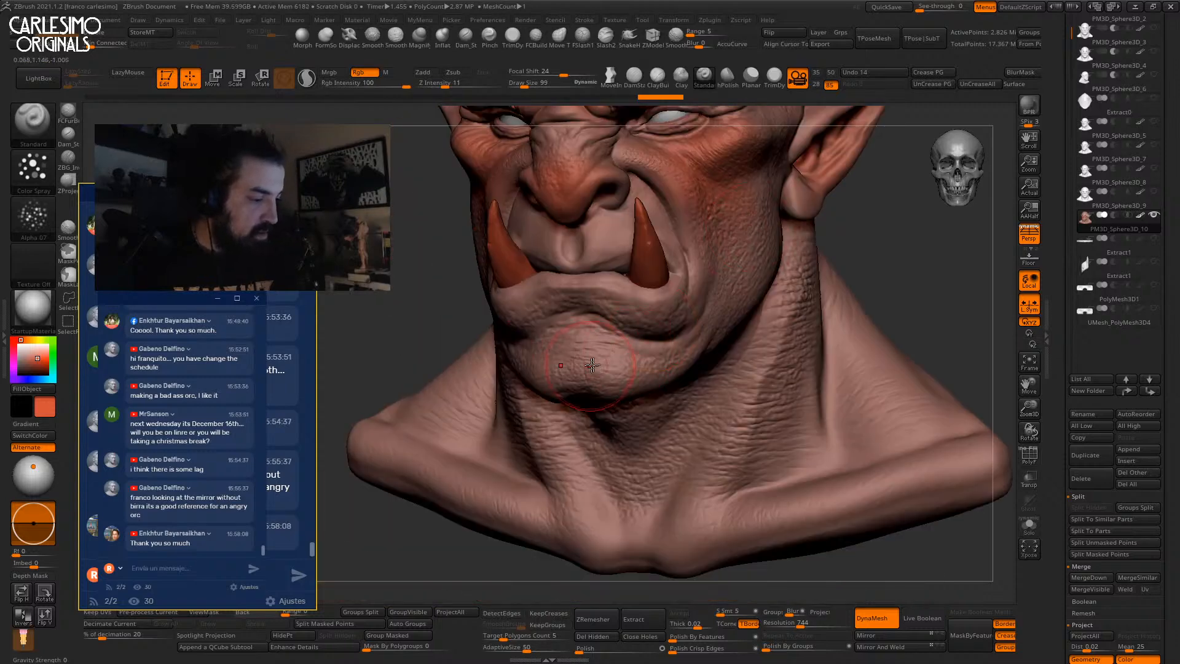
left_click_drag(599, 372, 597, 367)
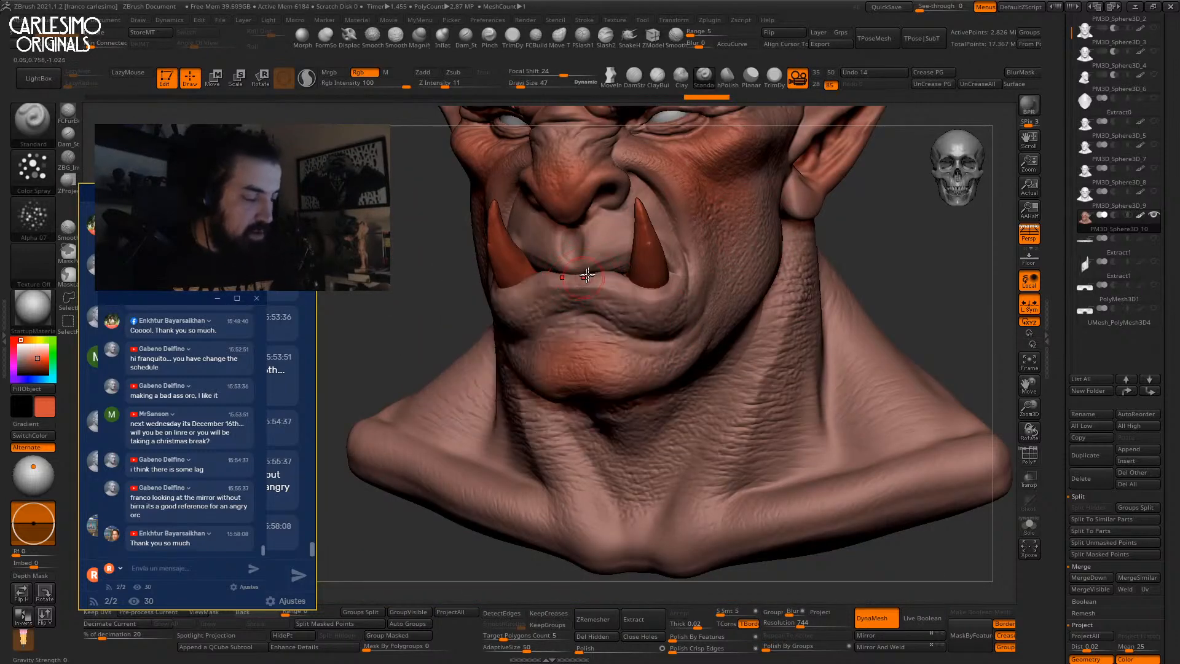
left_click_drag(28, 339, 30, 340)
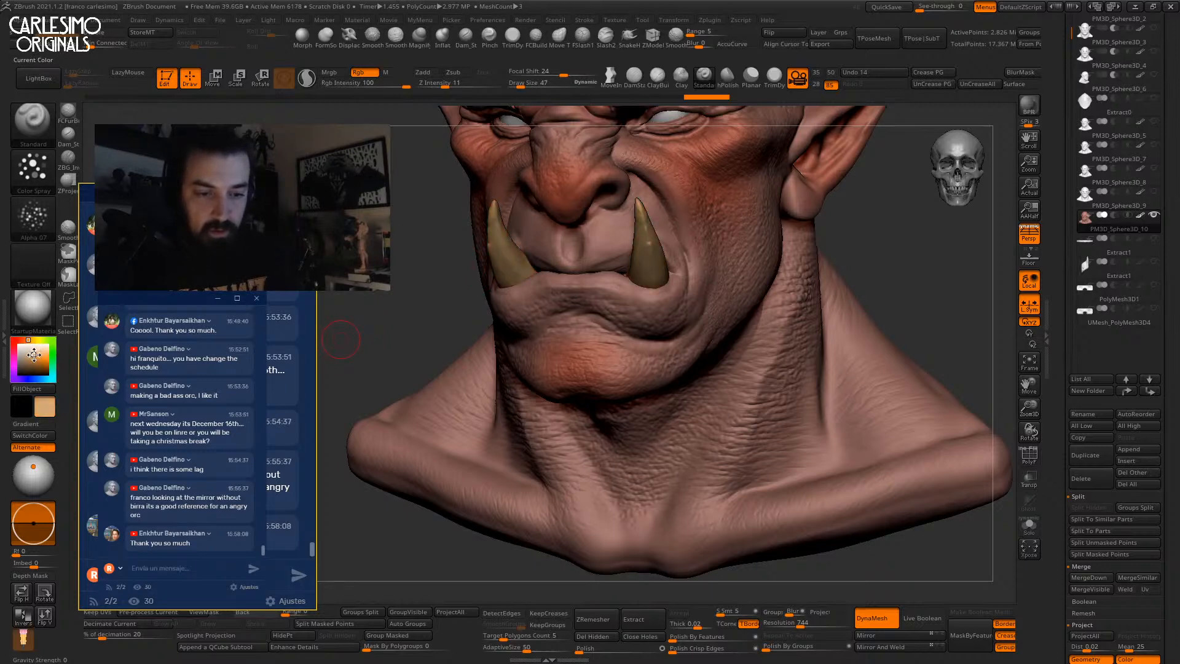
right_click_drag(657, 171, 608, 286, "alt")
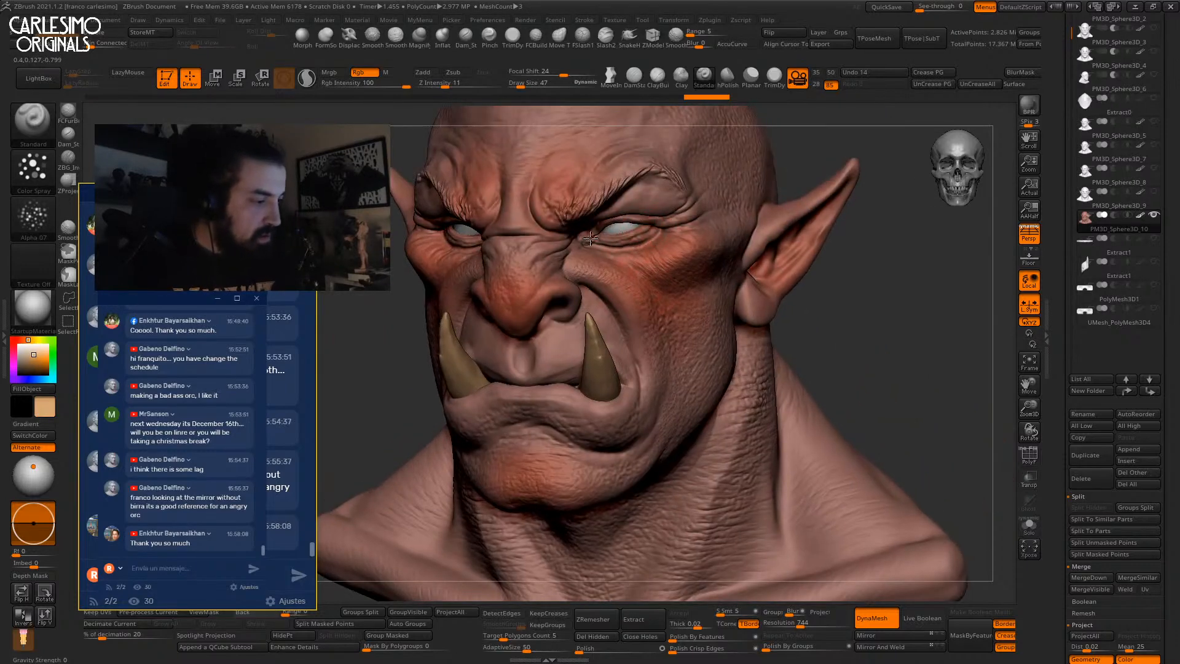
right_click_drag(584, 225, 545, 328, "alt")
key("bracketright")
key("bracketright")
right_click_drag(532, 213, 604, 241)
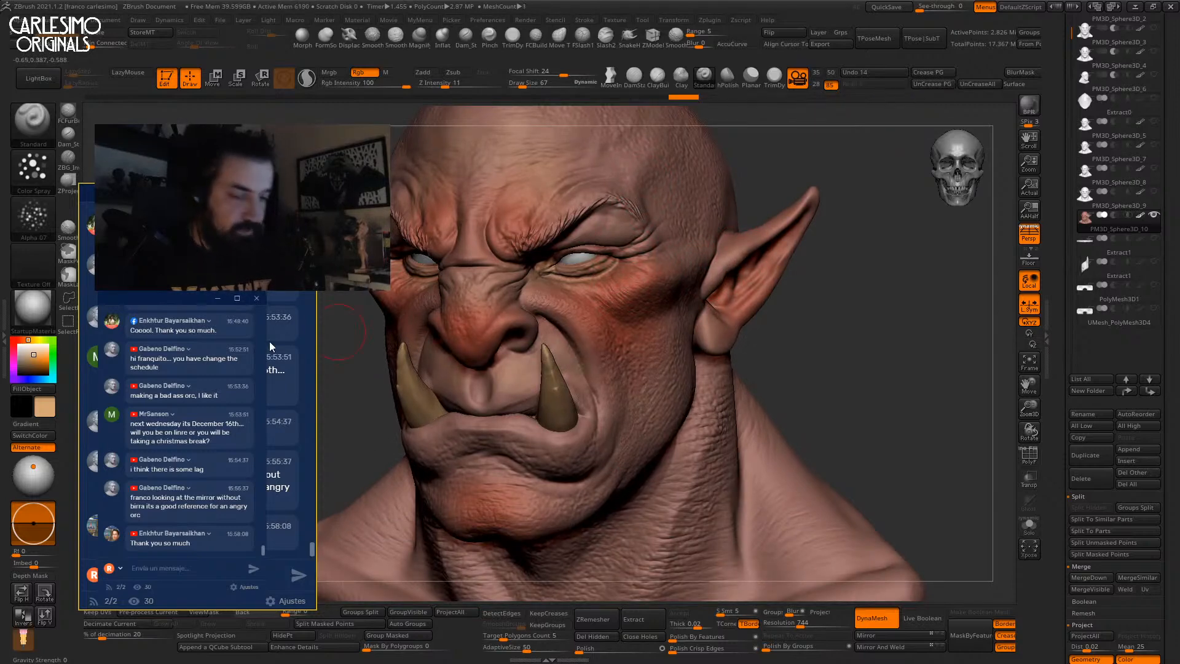
Paint a darker brown near the temple, then change the paint colour to green.
left_click_drag(33, 356, 24, 364)
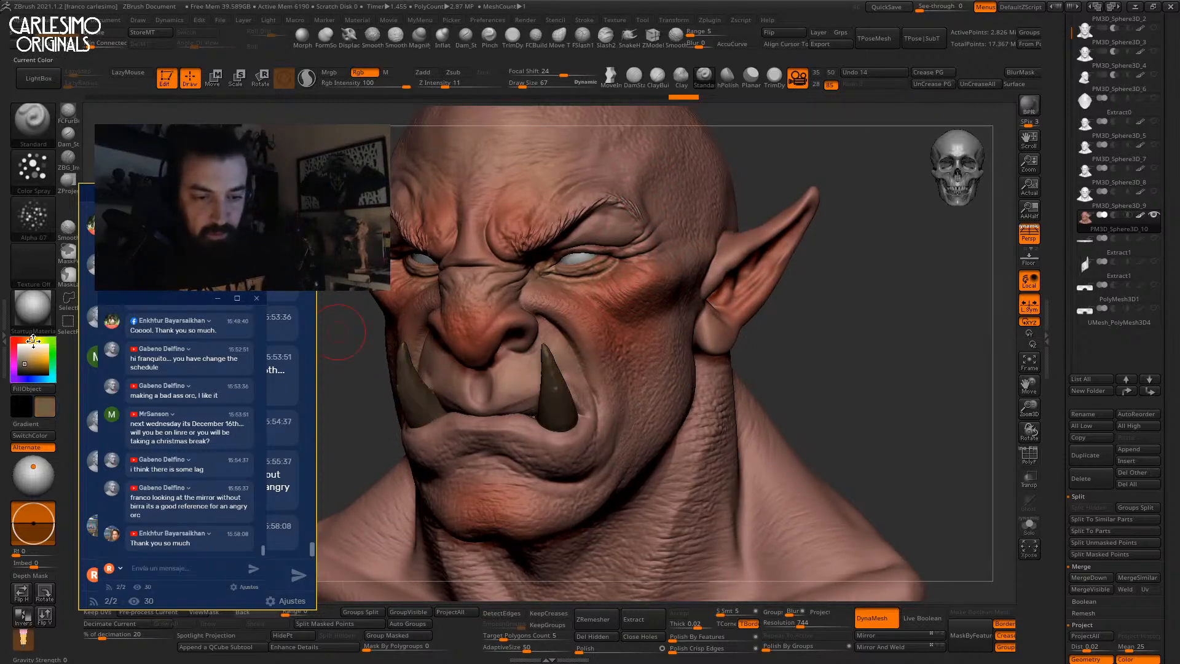
mouse_move(805, 374)
left_mouse_down()
mouse_move(662, 323)
mouse_move(654, 364)
left_mouse_up()
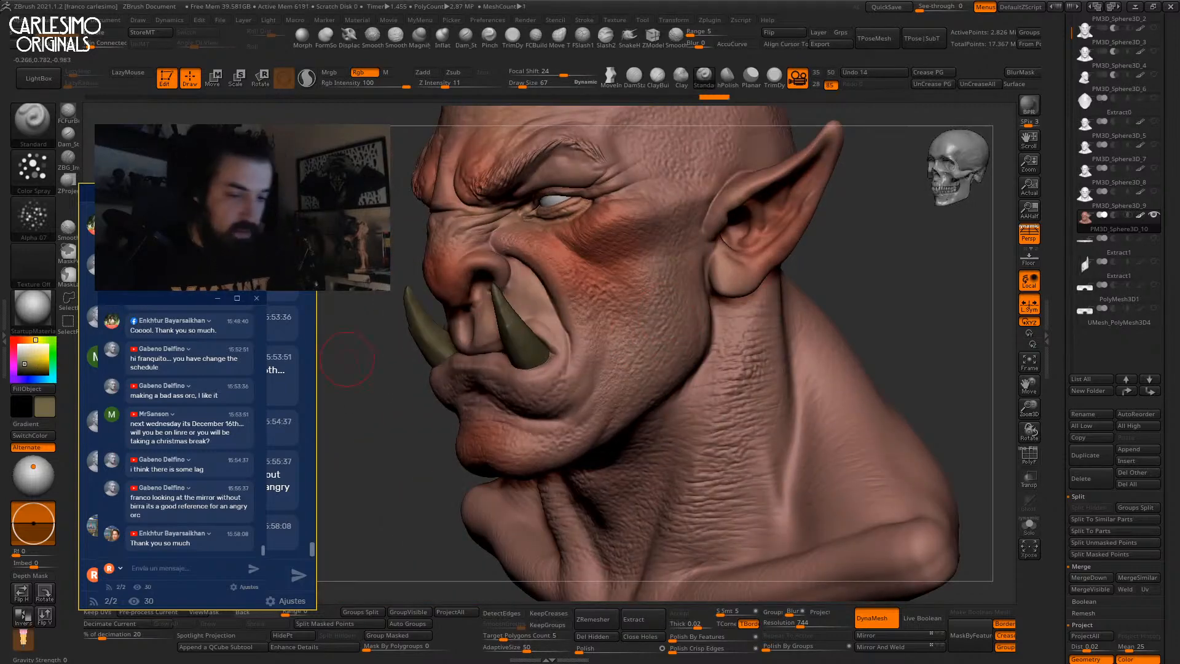
left_click(24, 368)
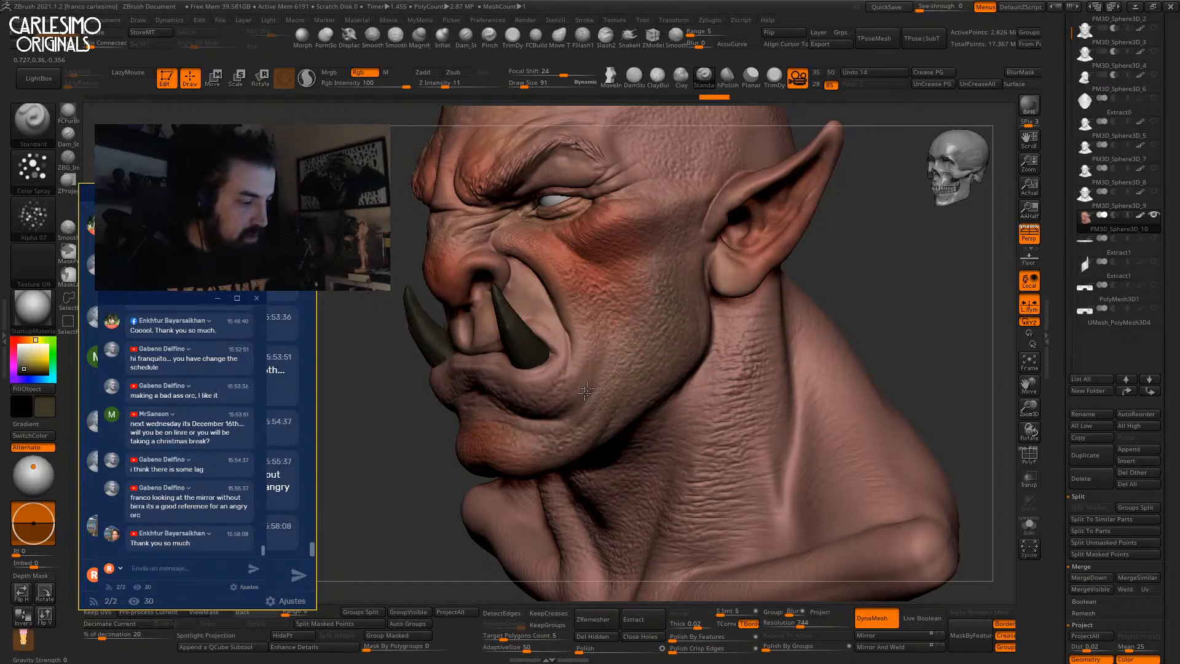
mouse_move(687, 215)
left_mouse_down()
mouse_move(684, 192)
mouse_move(660, 175)
left_mouse_up()
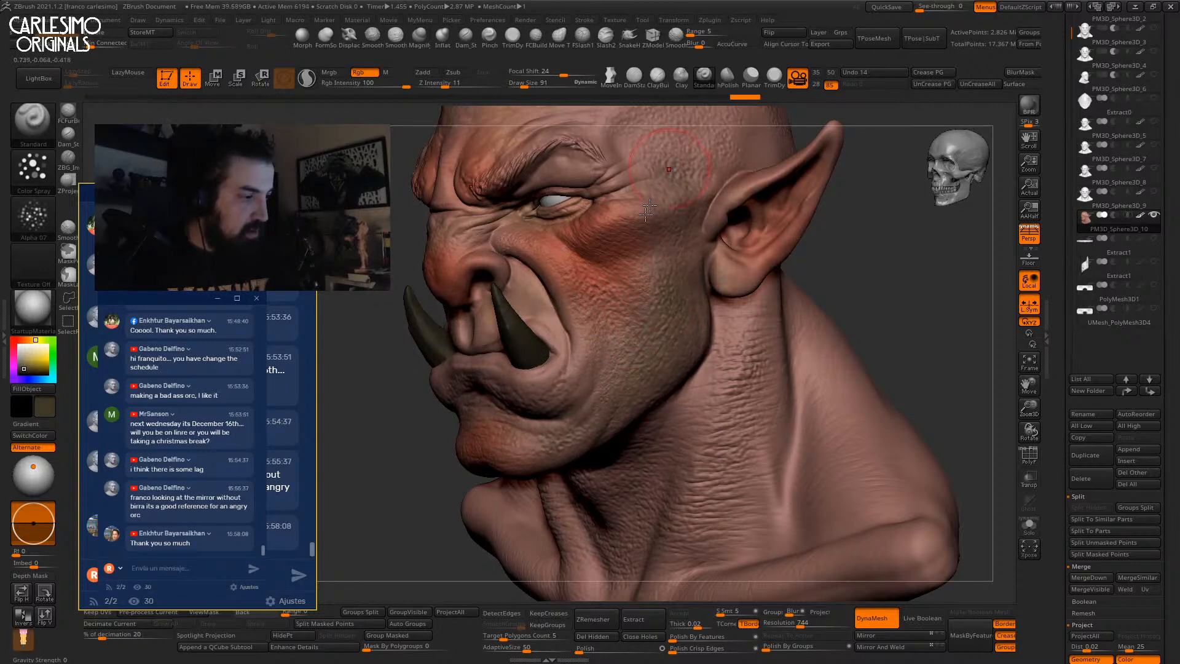
right_click_drag(658, 172, 633, 229, "alt")
left_click_drag(486, 220, 491, 210)
mouse_move(492, 210)
right_mouse_down()
mouse_move(603, 206)
mouse_move(505, 209)
mouse_move(559, 175)
right_mouse_up()
key("f")
key("f")
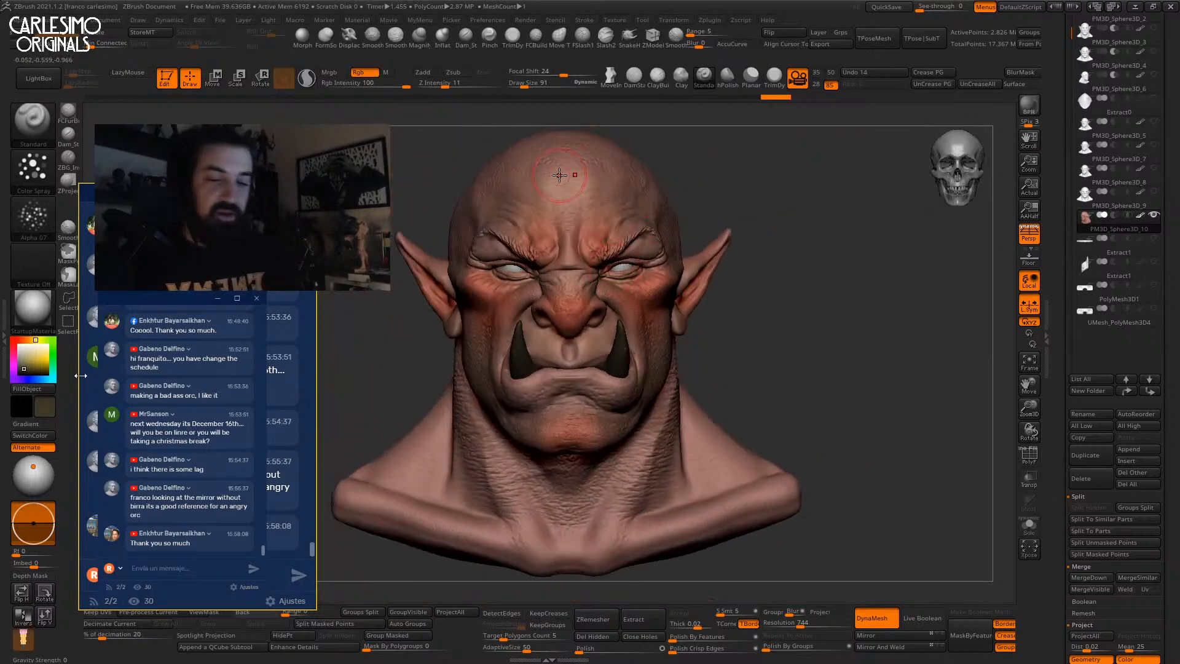
left_click(53, 341)
left_click_drag(31, 367, 29, 363)
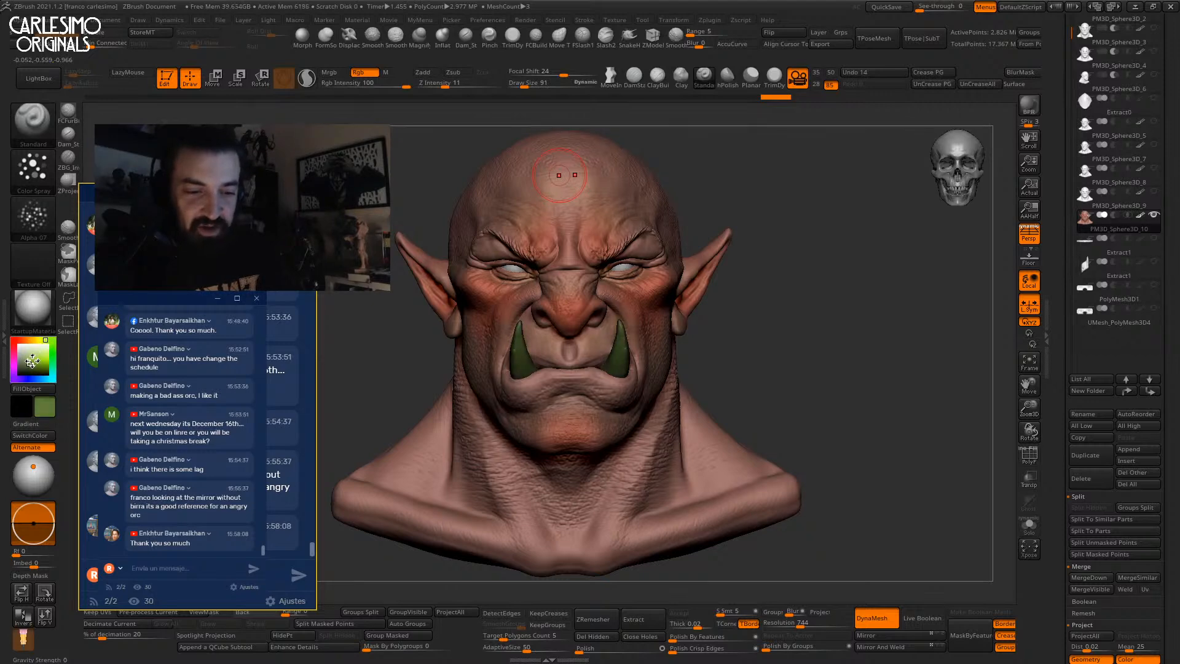
Undo the full-strength green fill, set Rgb Intensity to 7, and refill the head with faint green.
left_click_drag(27, 363, 27, 360)
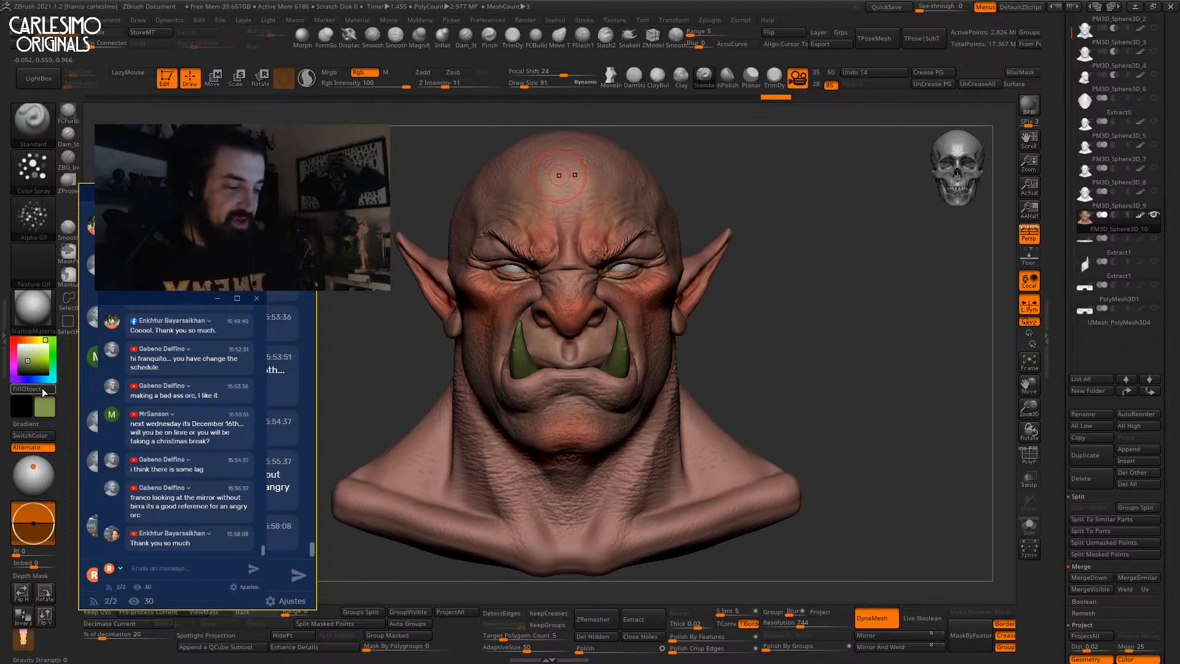
left_click(42, 387)
key("ctrl+z")
left_click(352, 84)
type("13")
left_click_drag(352, 85, 345, 85)
left_click_drag(826, 294, 853, 286, "alt")
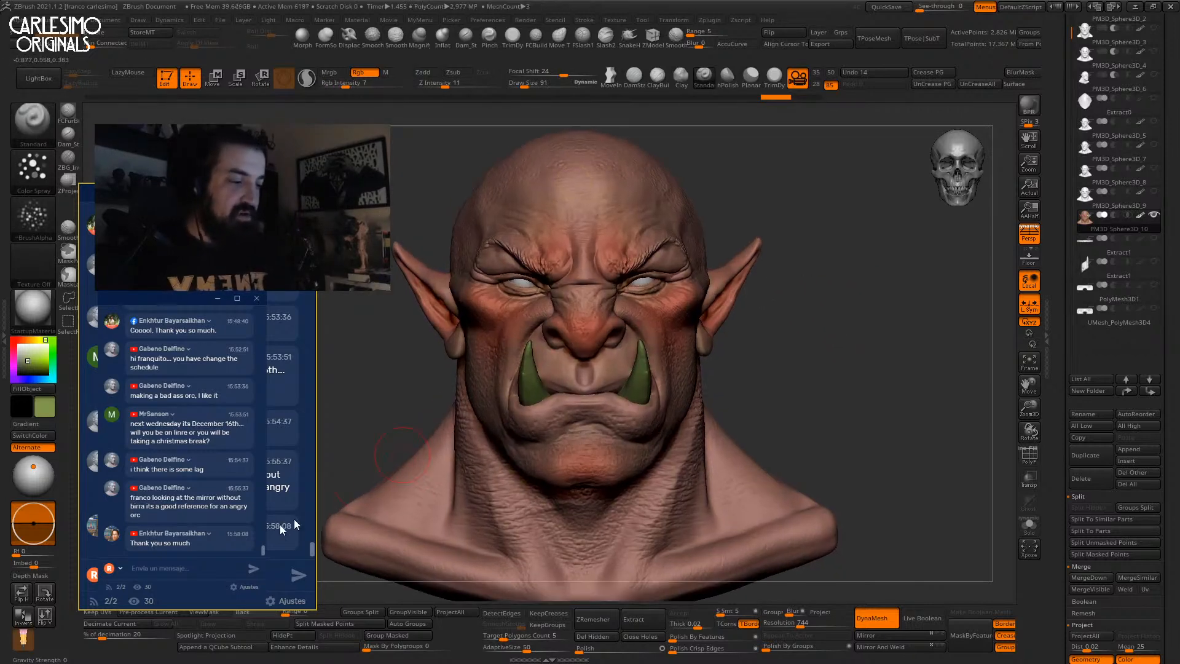
left_click(43, 389)
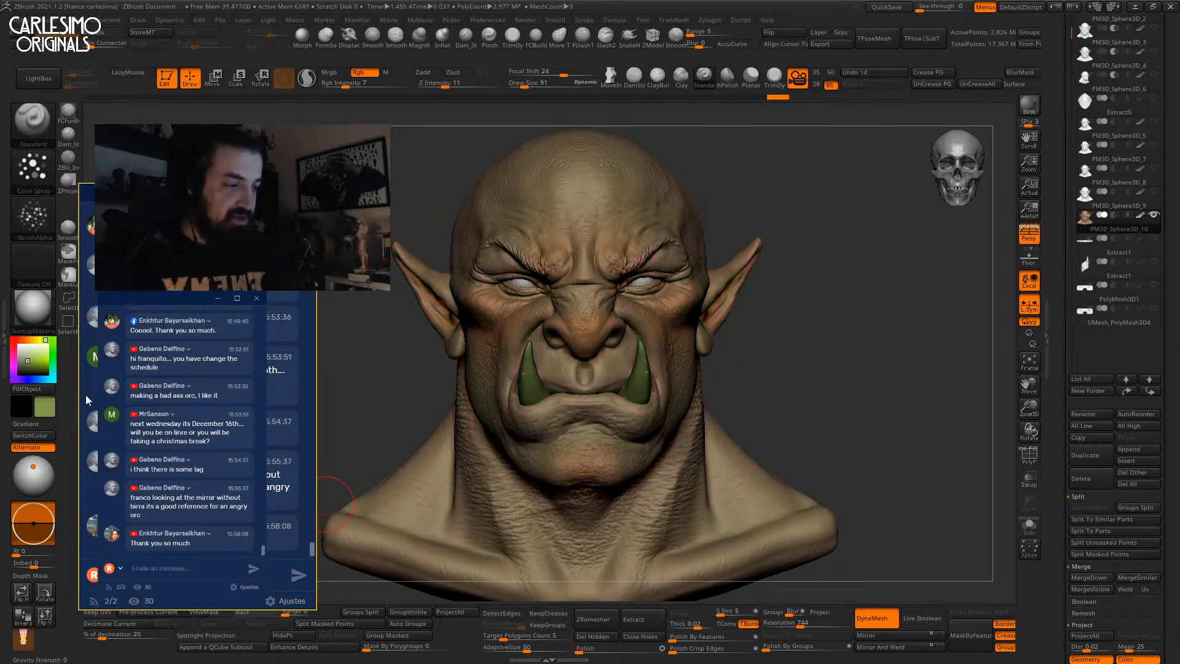
Solo the tusk subtool and fill it with a tan, bone-like colour.
key("f")
left_click_drag(806, 313, 921, 312)
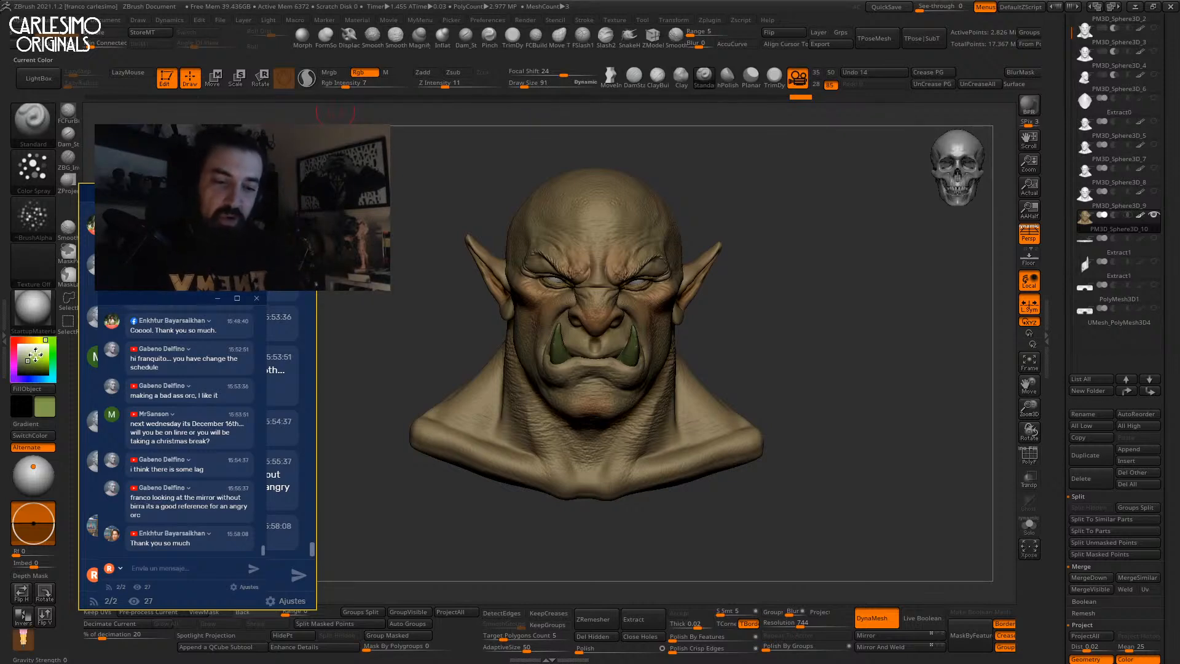
left_click_drag(931, 352, 873, 352)
left_click_drag(786, 395, 788, 333, "alt")
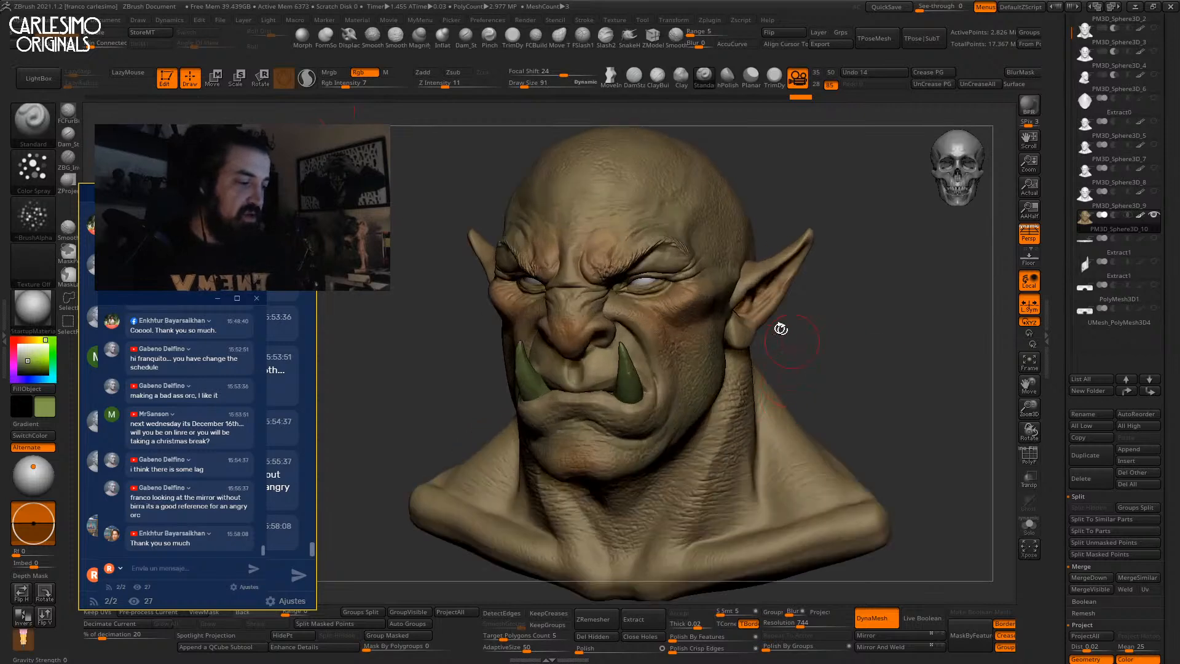
left_click_drag(821, 448, 776, 350, "alt")
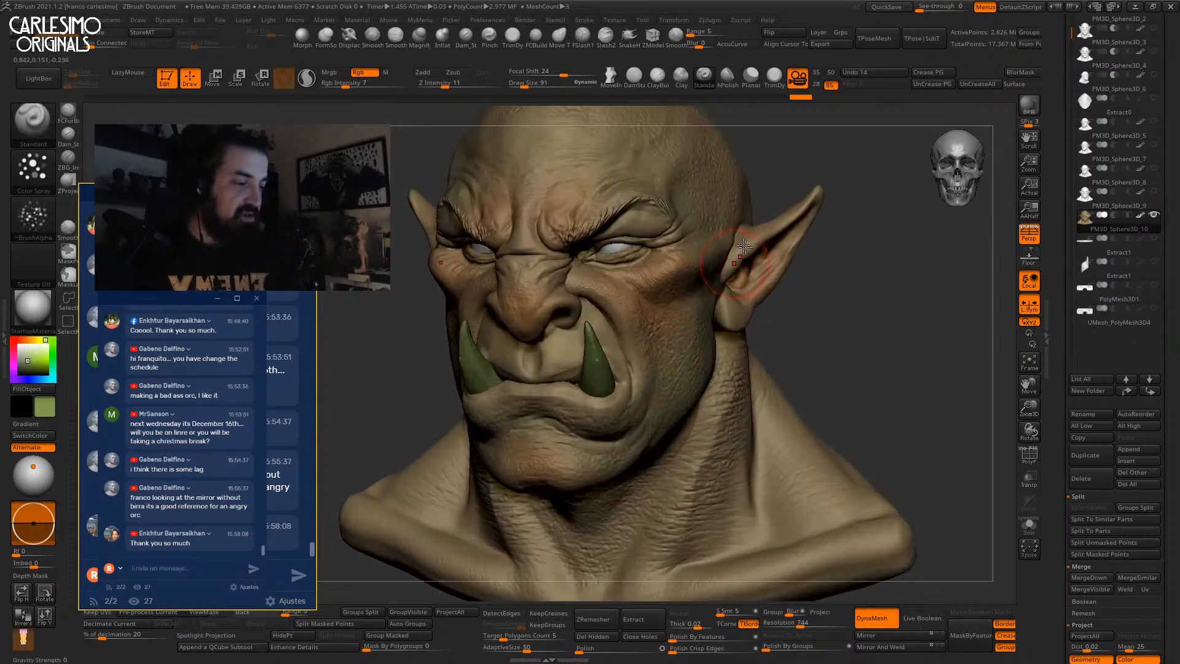
key("alt+s")
key("alt+s")
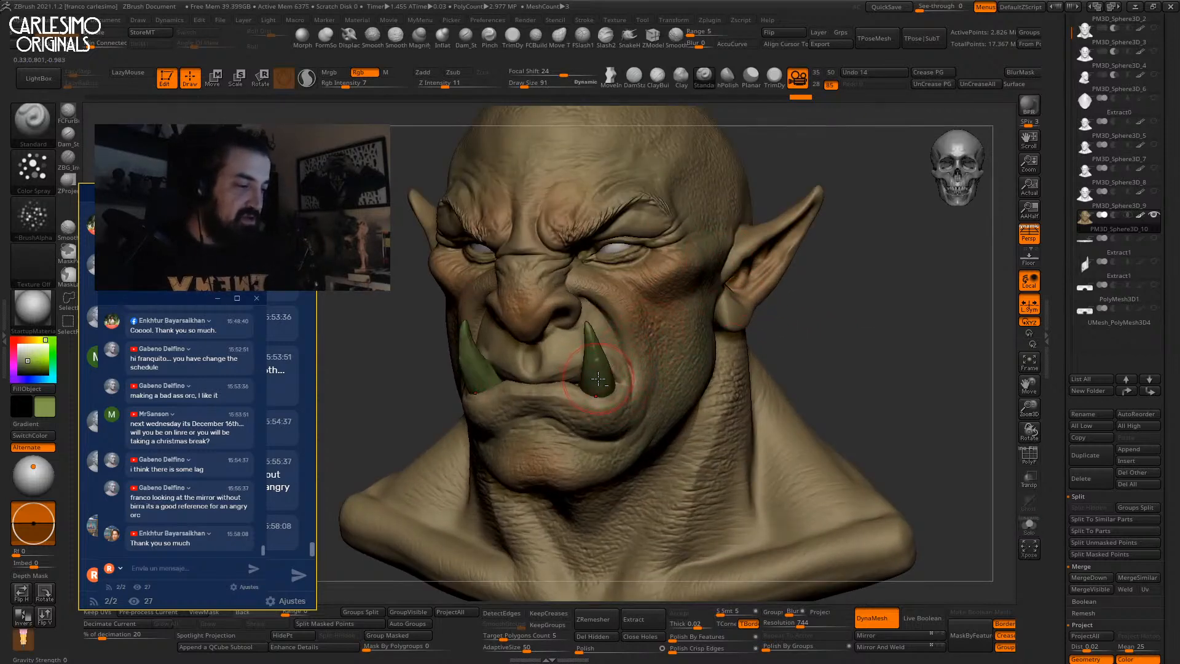
left_click(598, 379, "alt")
left_click(24, 357)
left_click(41, 388)
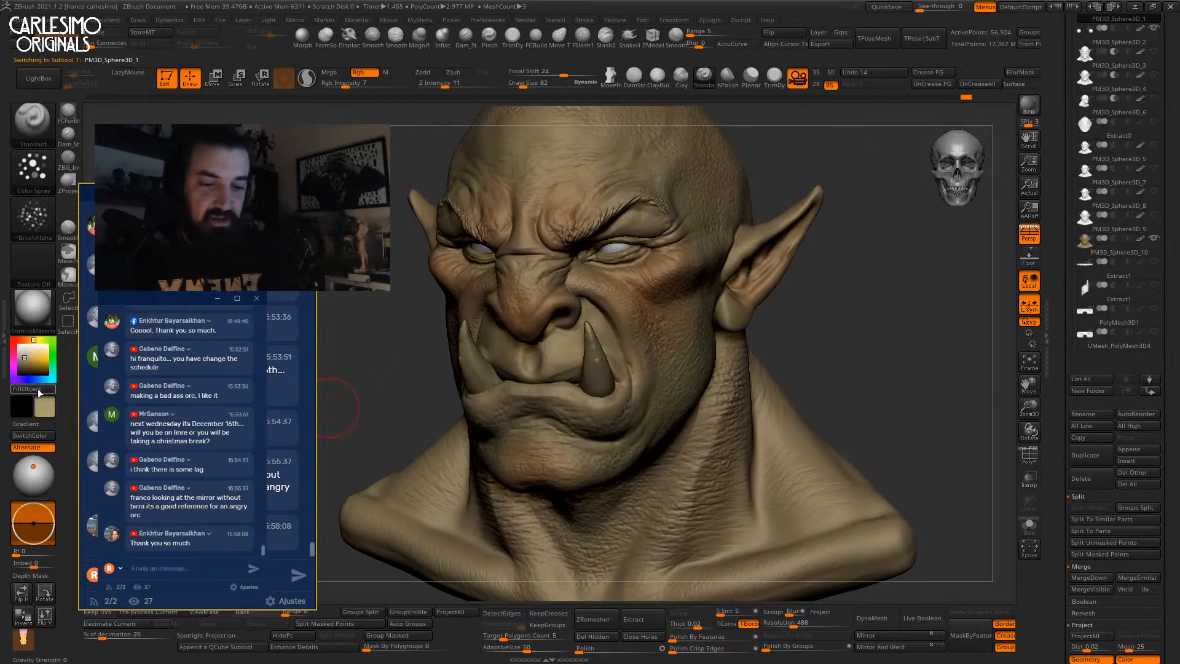
Refill the tusks with a pale white-grey, then pick a dark brown paint colour.
left_click(38, 392)
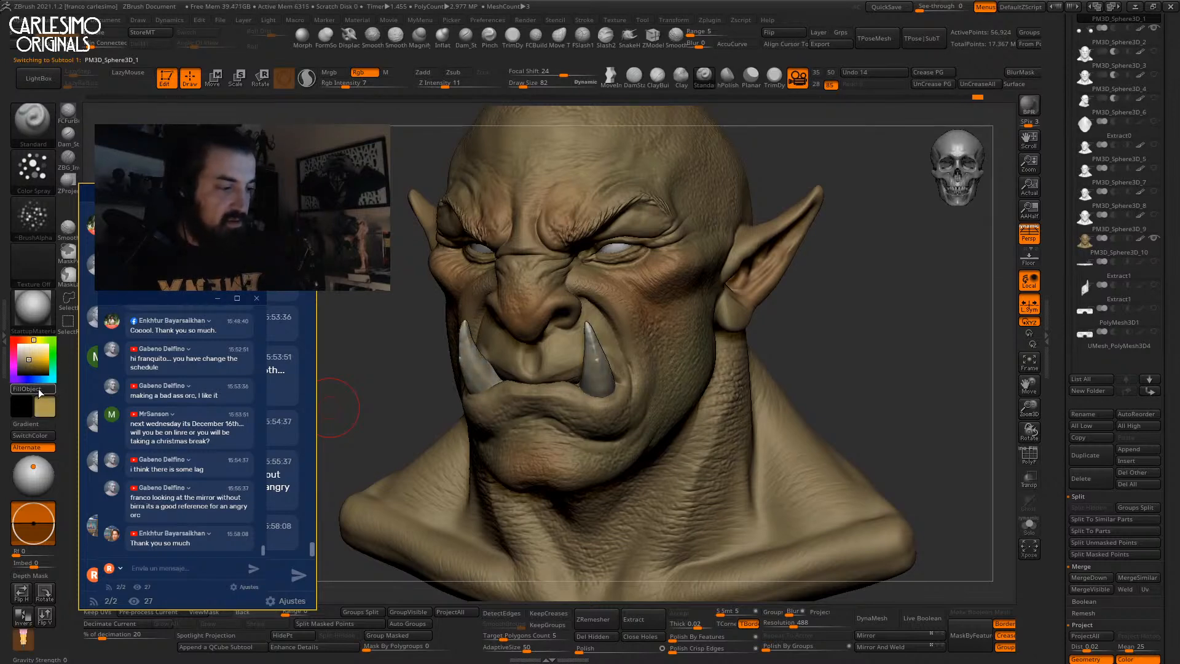
left_click_drag(29, 361, 33, 368)
right_click_drag(618, 391, 516, 395)
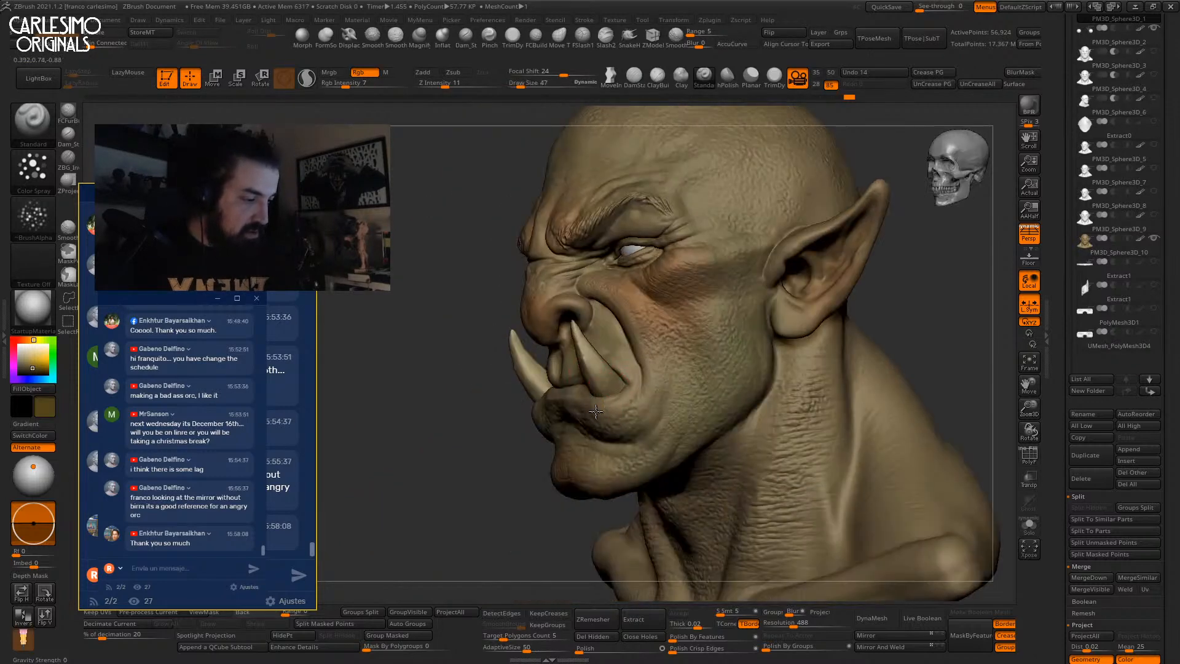
right_click_drag(598, 411, 639, 378)
Select the head skin subtool and apply Mask By Cavity to it.
left_click(639, 378, "alt")
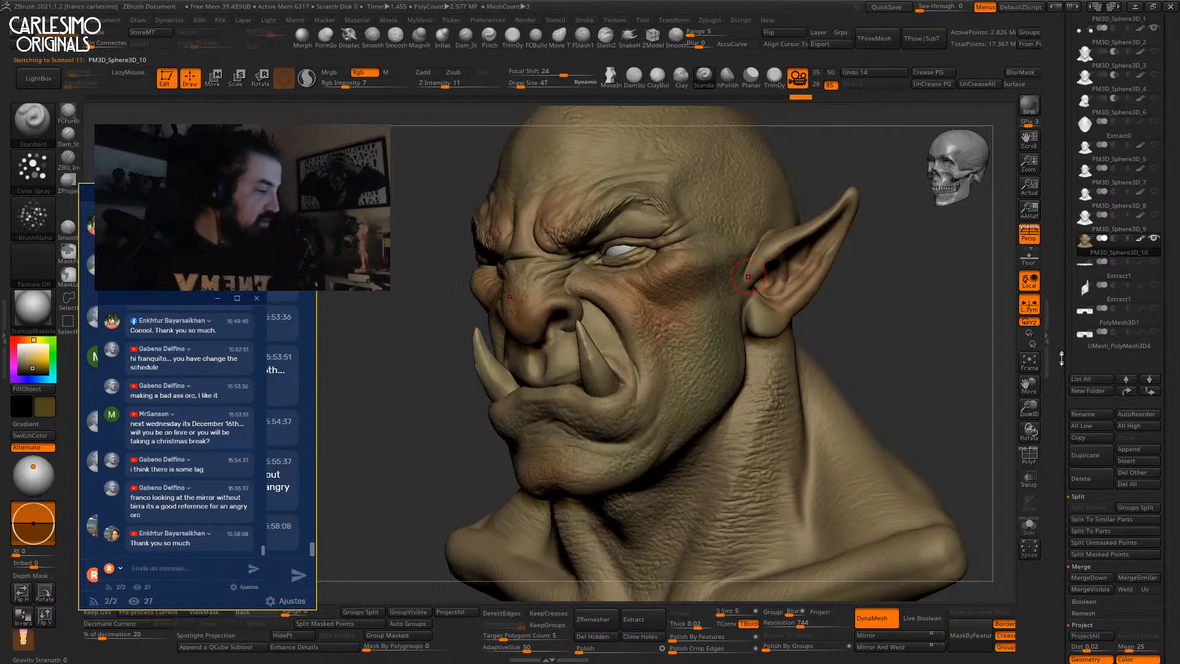
scroll(1060, 354, "down", 10)
scroll(1071, 354, "down", 5)
left_click(1090, 418)
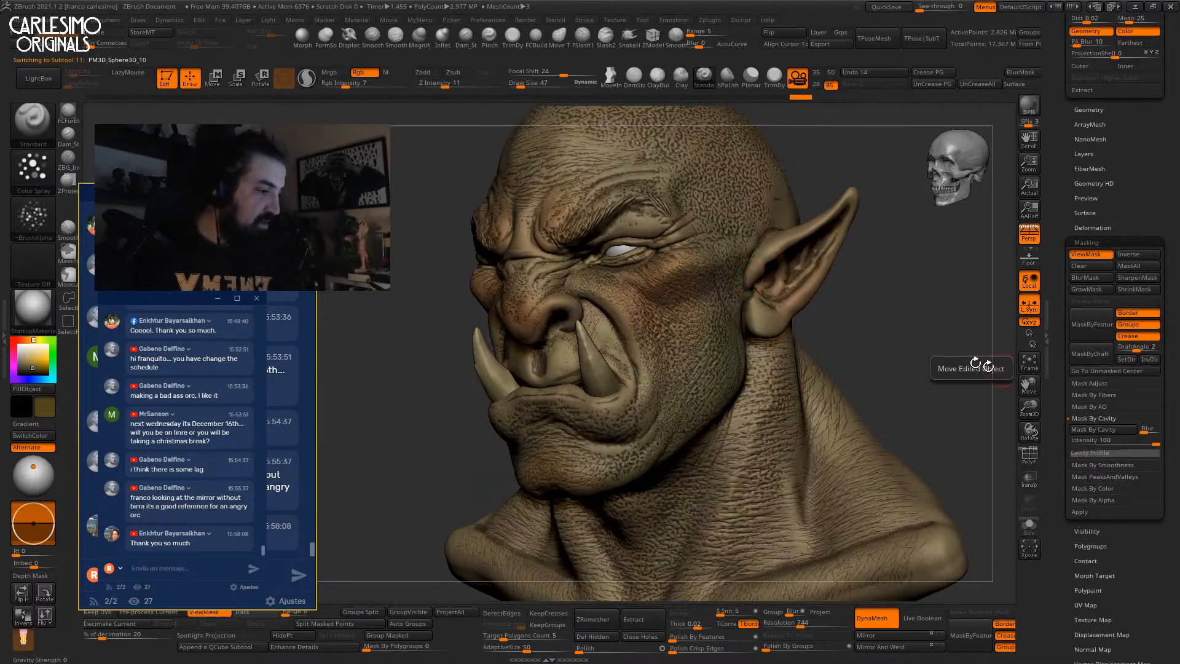
Invert and blur the cavity mask, then hide the mask display on the head.
right_click_drag(969, 319, 902, 394, "alt")
left_click(903, 387, "ctrl")
left_click(1093, 278)
left_click(1091, 257)
Raise the brush size to 82 and spray brown colour onto the orc's cheek.
right_click_drag(593, 289, 583, 344)
key("space")
left_click_drag(611, 279, 617, 272)
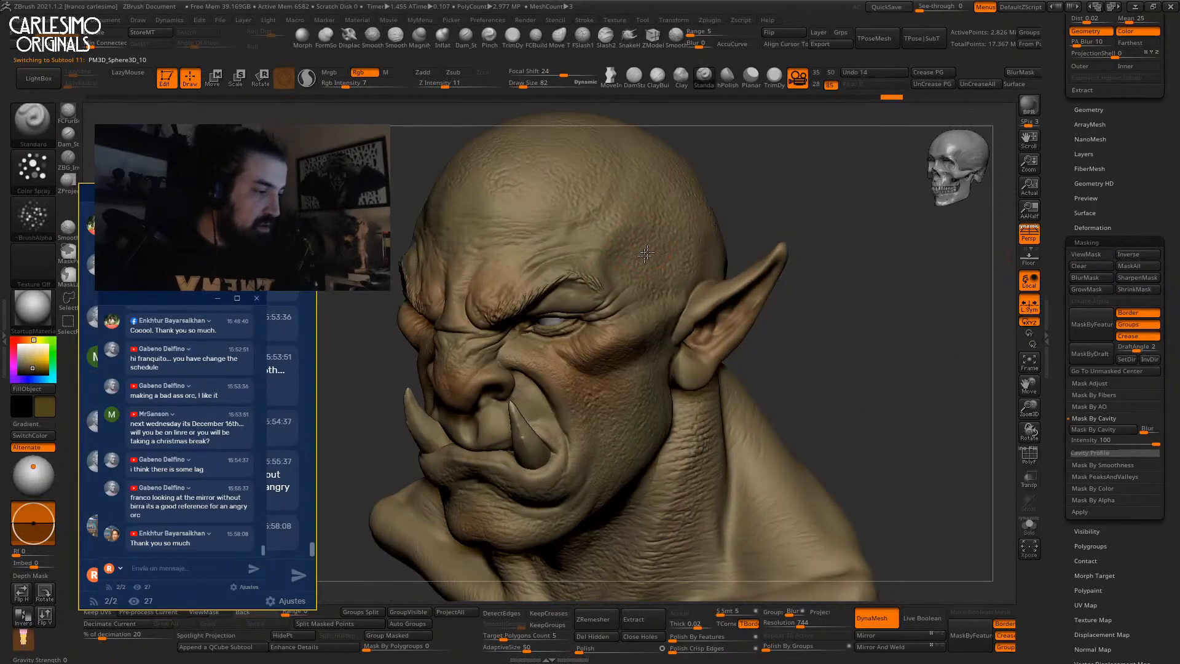
key("space")
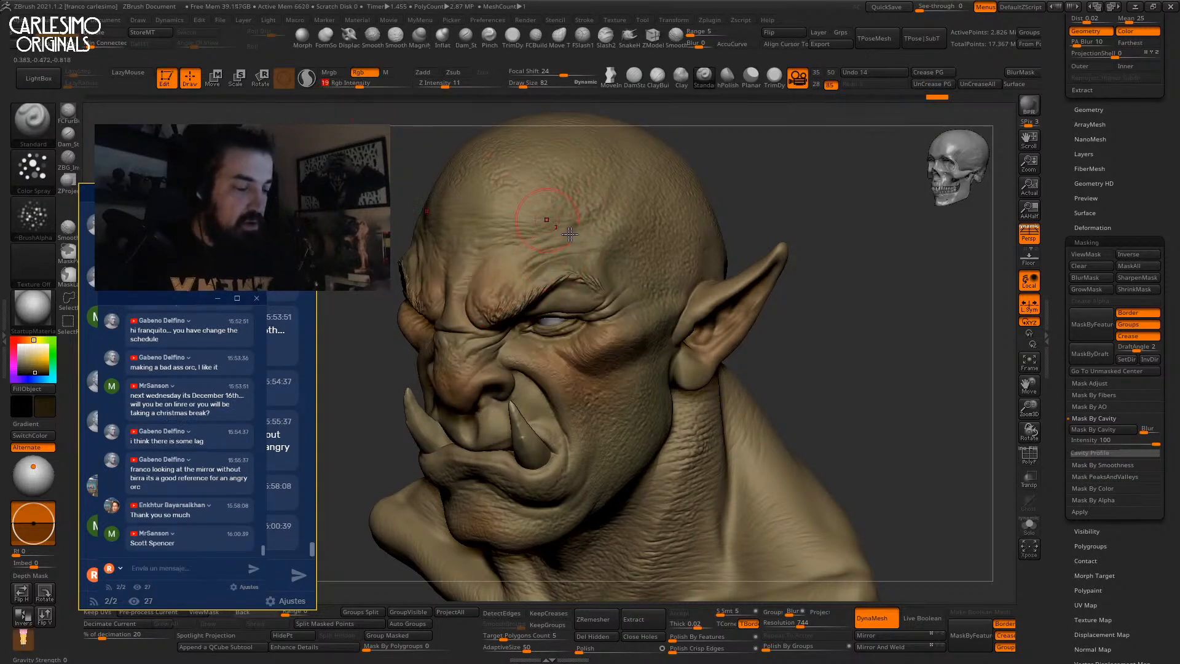
right_click_drag(481, 287, 477, 296)
right_click_drag(459, 357, 545, 282)
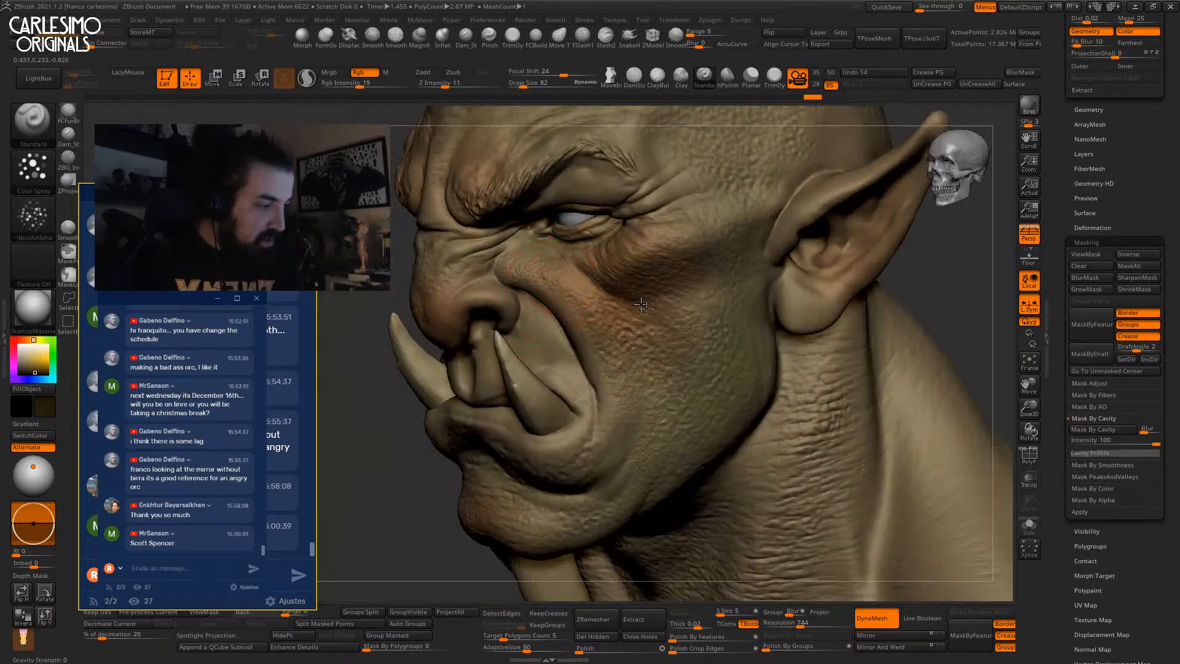
right_click_drag(636, 253, 704, 265)
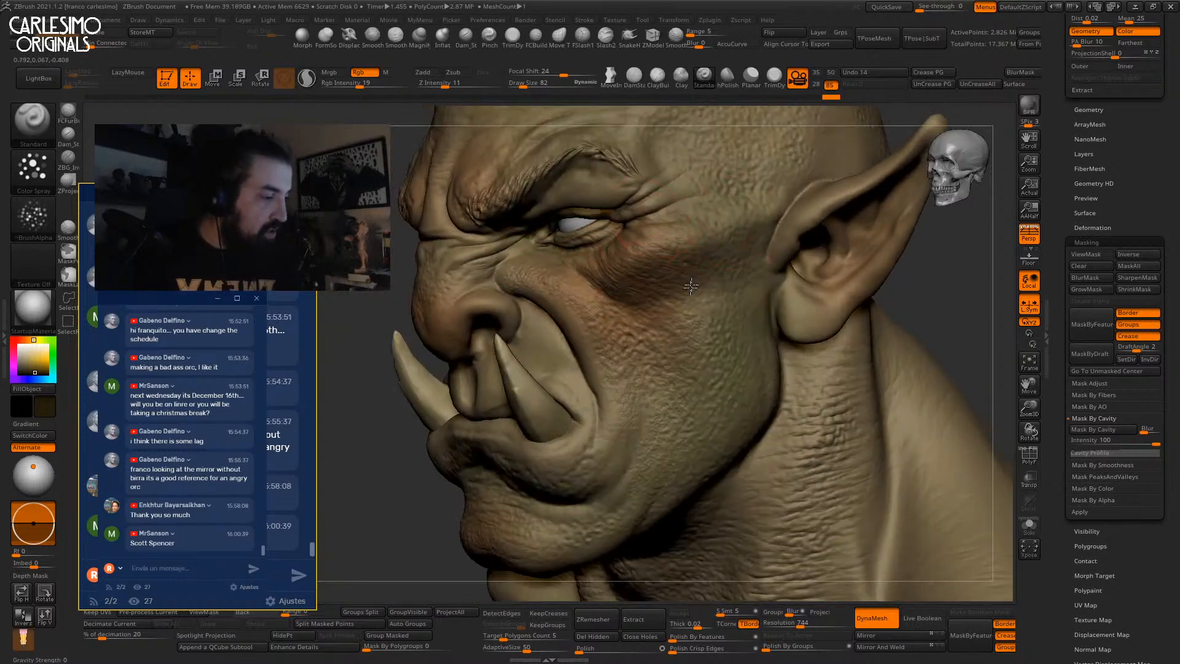
left_click_drag(633, 374, 613, 354)
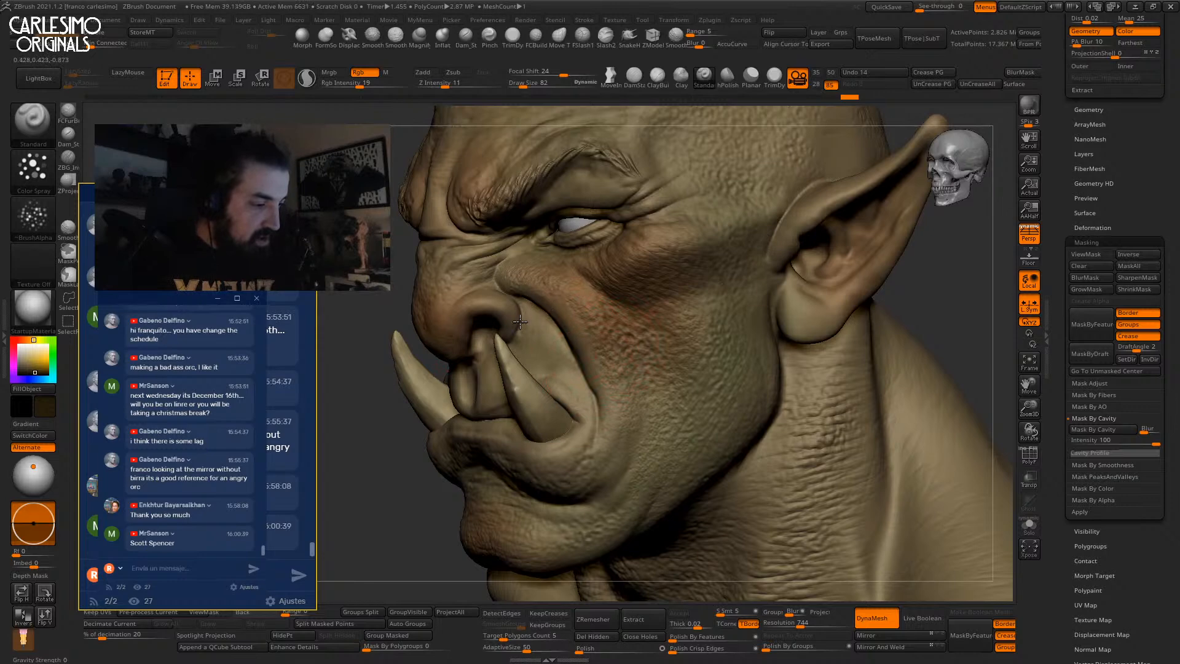
Spray brown over the chin and neck, then enlarge the brush to 99.
right_click_drag(586, 400, 492, 394, "shift")
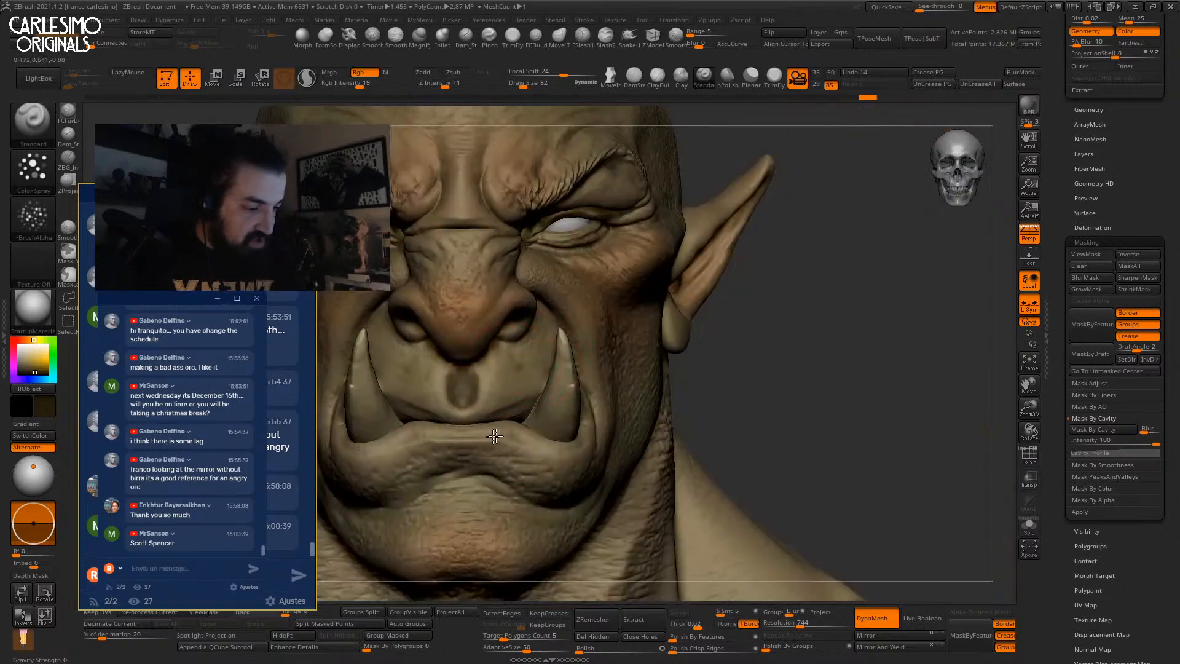
right_click_drag(485, 435, 556, 347, "alt")
left_click_drag(634, 348, 659, 403)
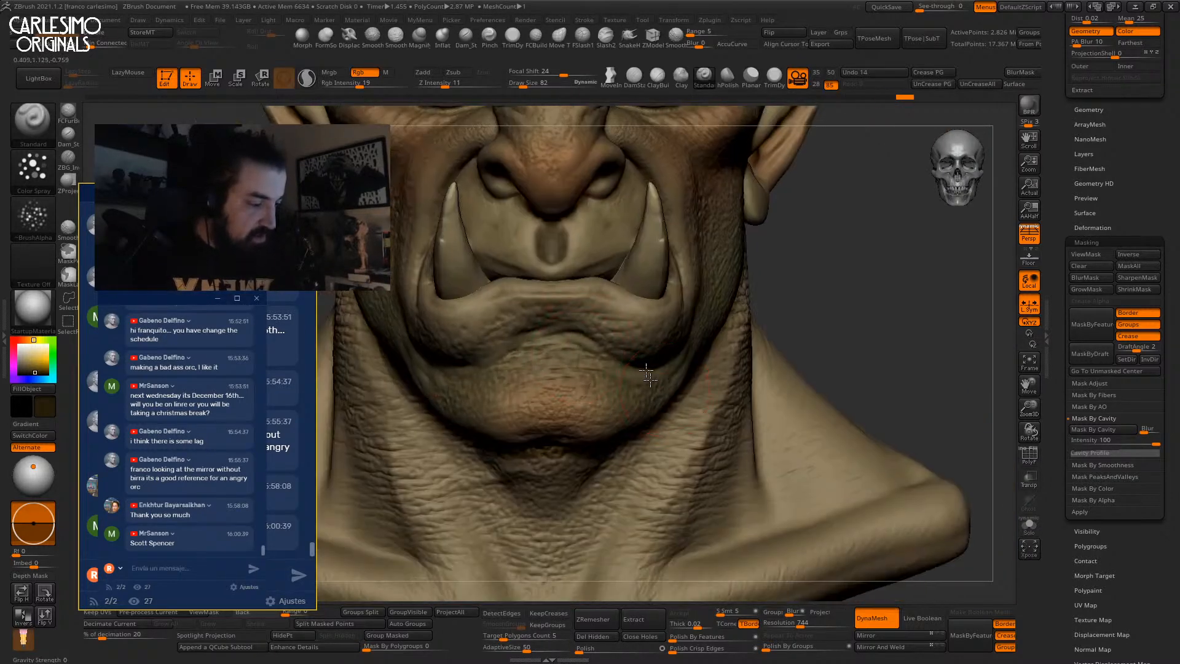
right_click_drag(659, 403, 676, 430, "ctrl")
right_click_drag(676, 430, 630, 456)
key("space")
left_click(657, 391)
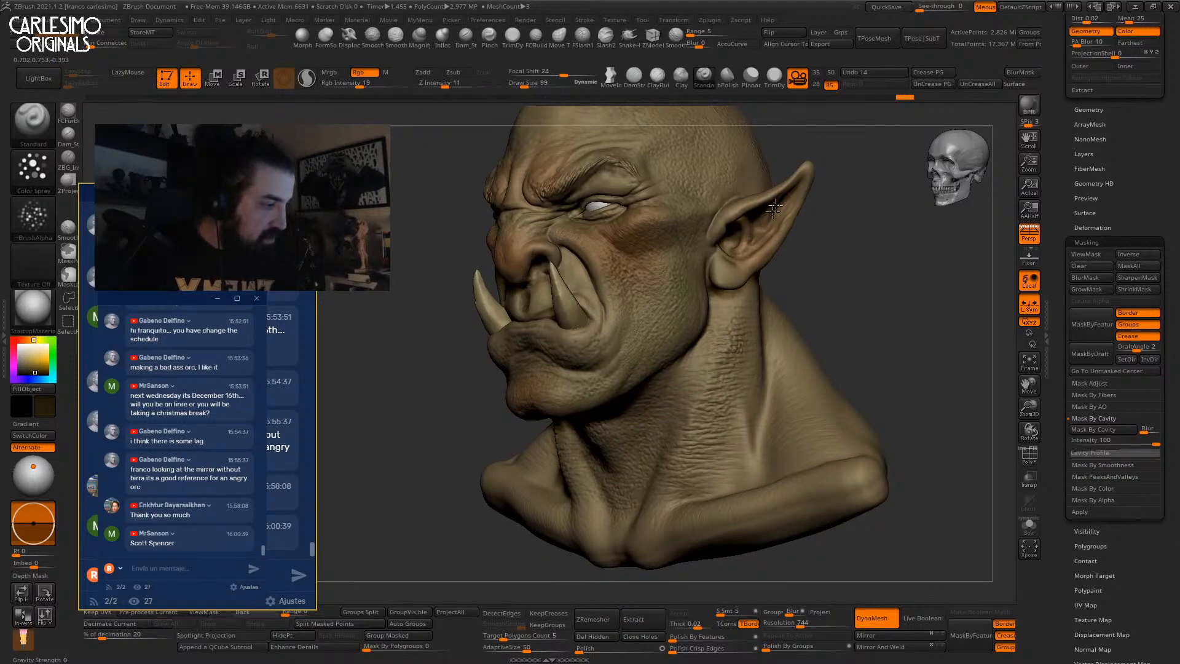
Paint a brown stroke across the front of the orc's face.
right_click_drag(653, 244, 547, 297)
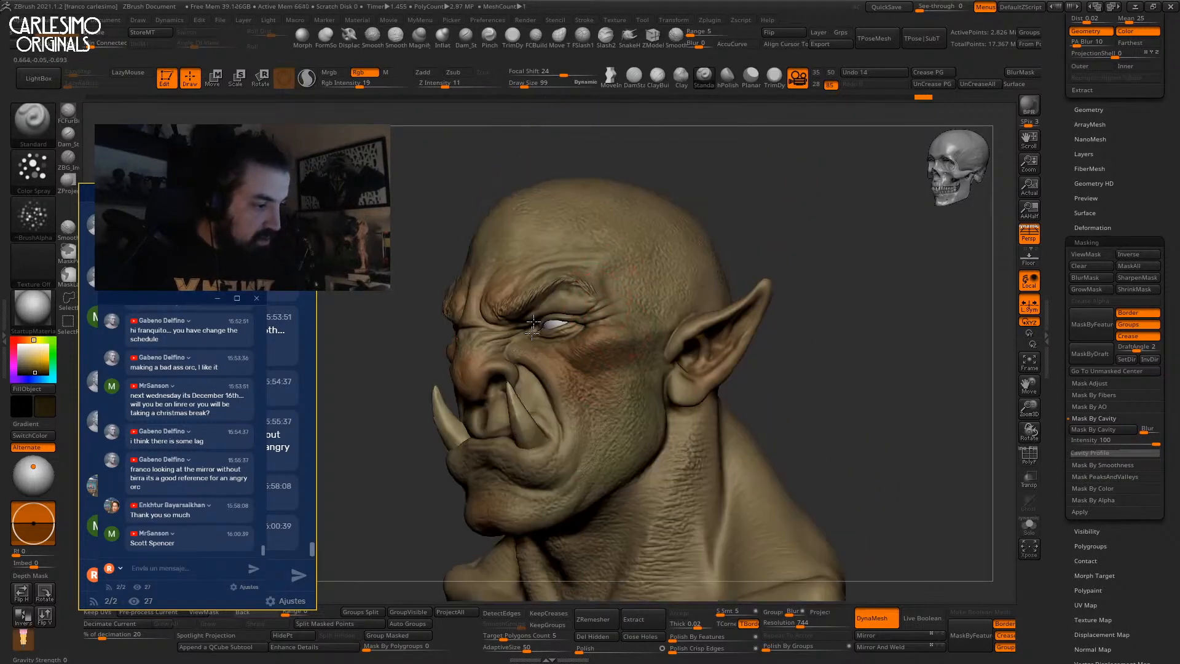
right_click_drag(545, 189, 481, 241)
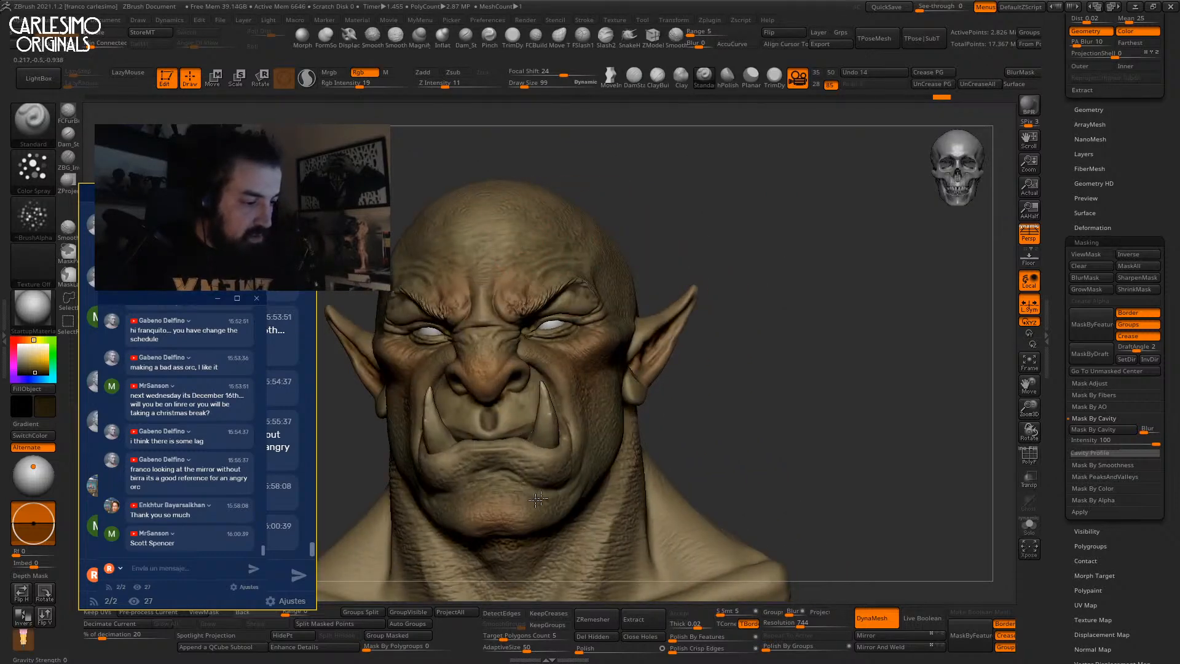
left_click_drag(537, 368, 545, 386)
mouse_move(623, 270)
right_mouse_down("alt")
mouse_move(621, 310)
mouse_move(819, 295)
right_mouse_up("alt")
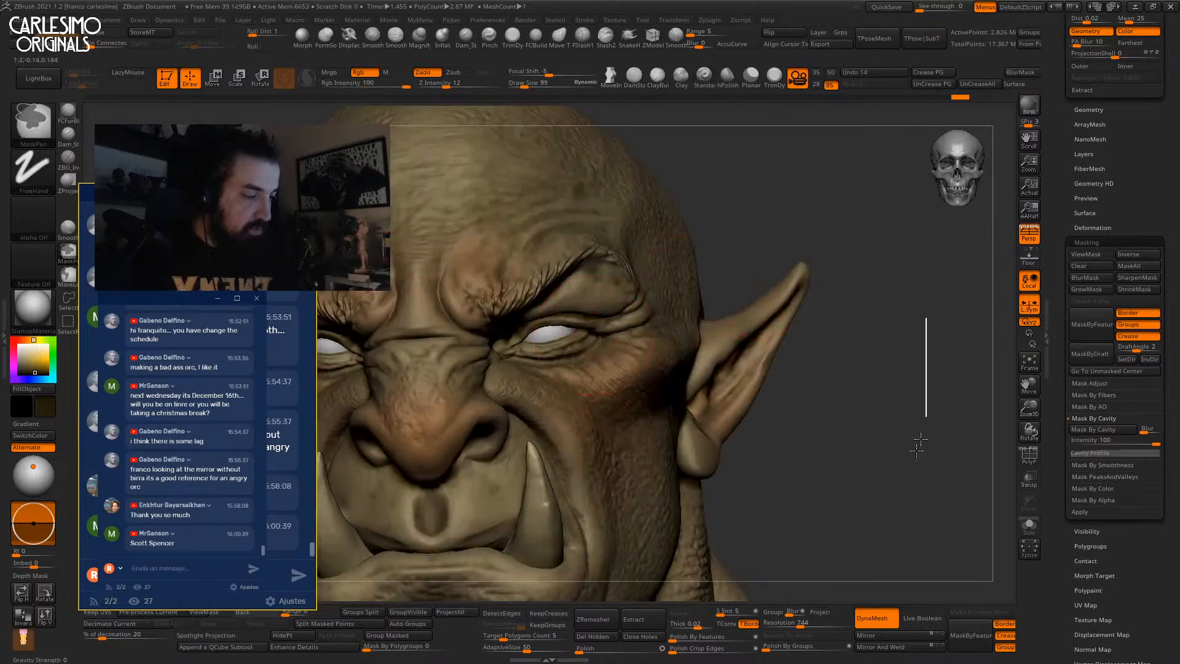
Choose a darker main paint colour with a brown-orange secondary shade.
key("space")
left_click_drag(506, 358, 517, 363)
left_click(496, 307)
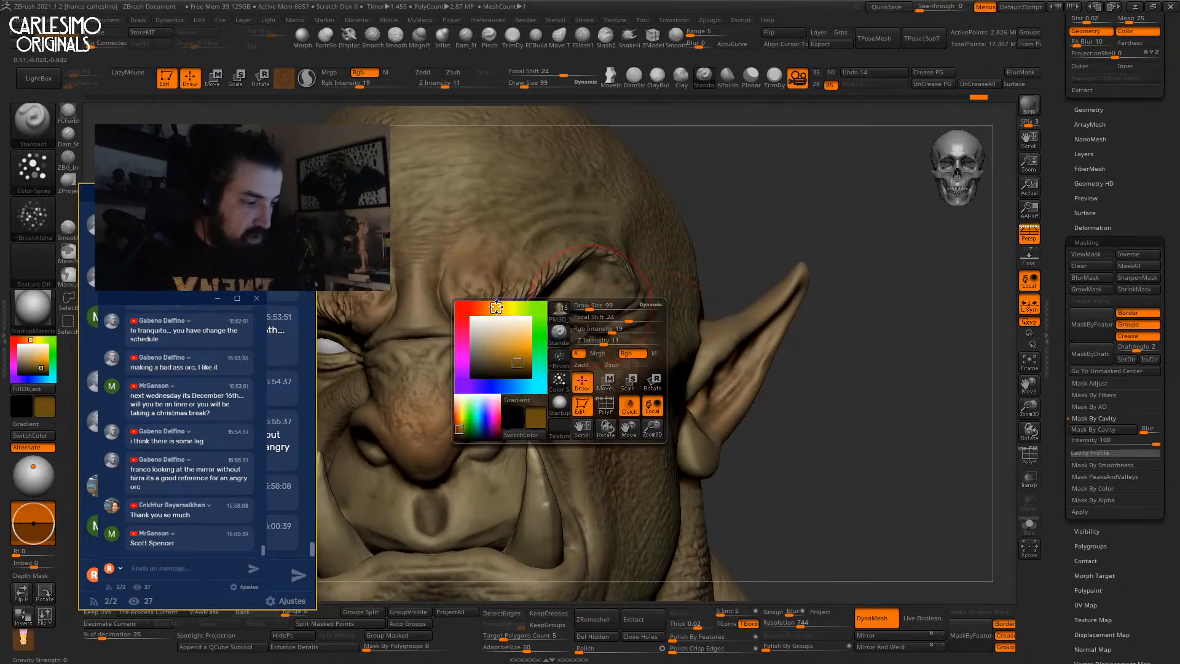
left_click(515, 369)
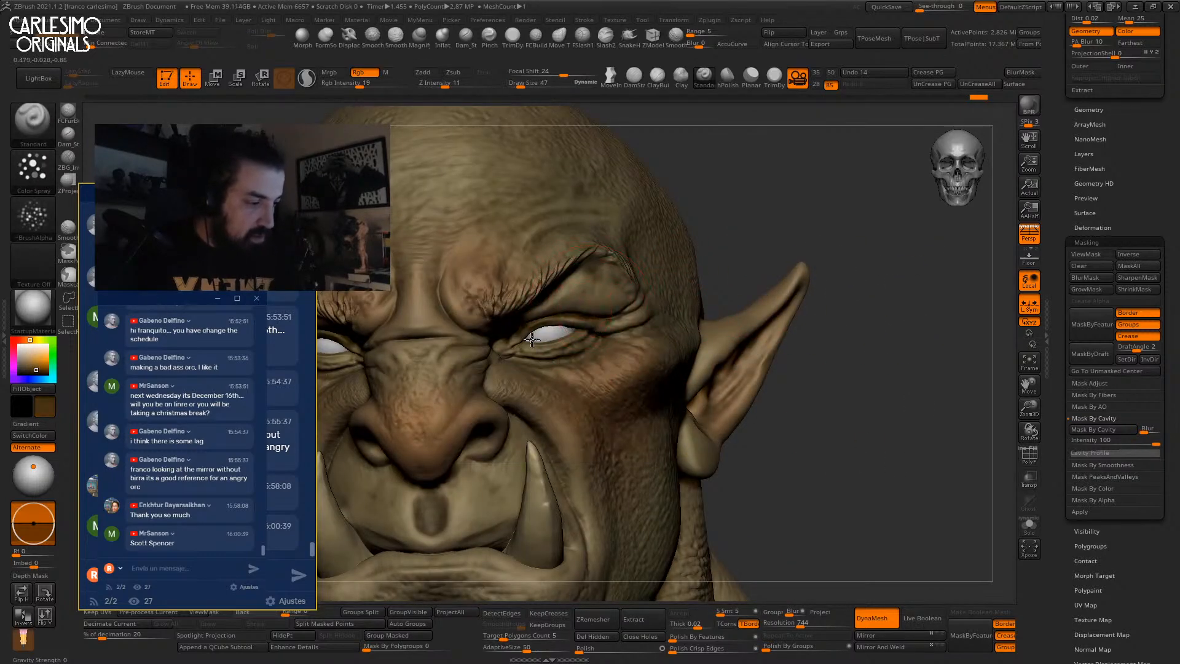
right_click_drag(529, 329, 569, 296)
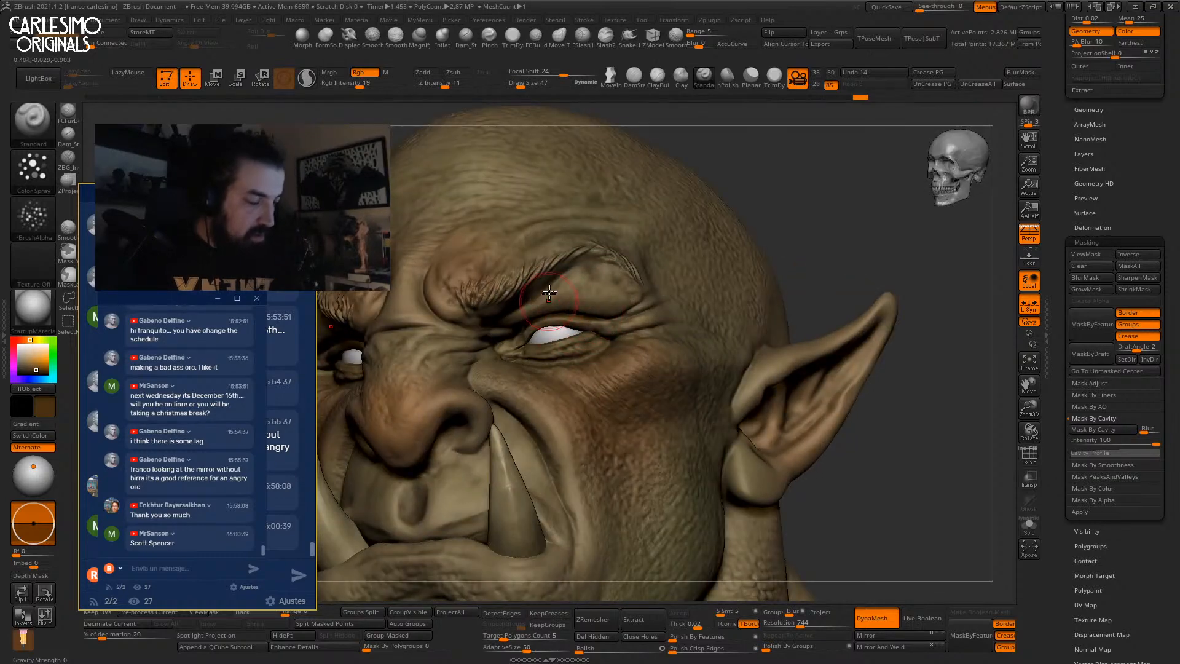
Switch to the Paint brush via B, P and zoom in on the brow.
key("b")
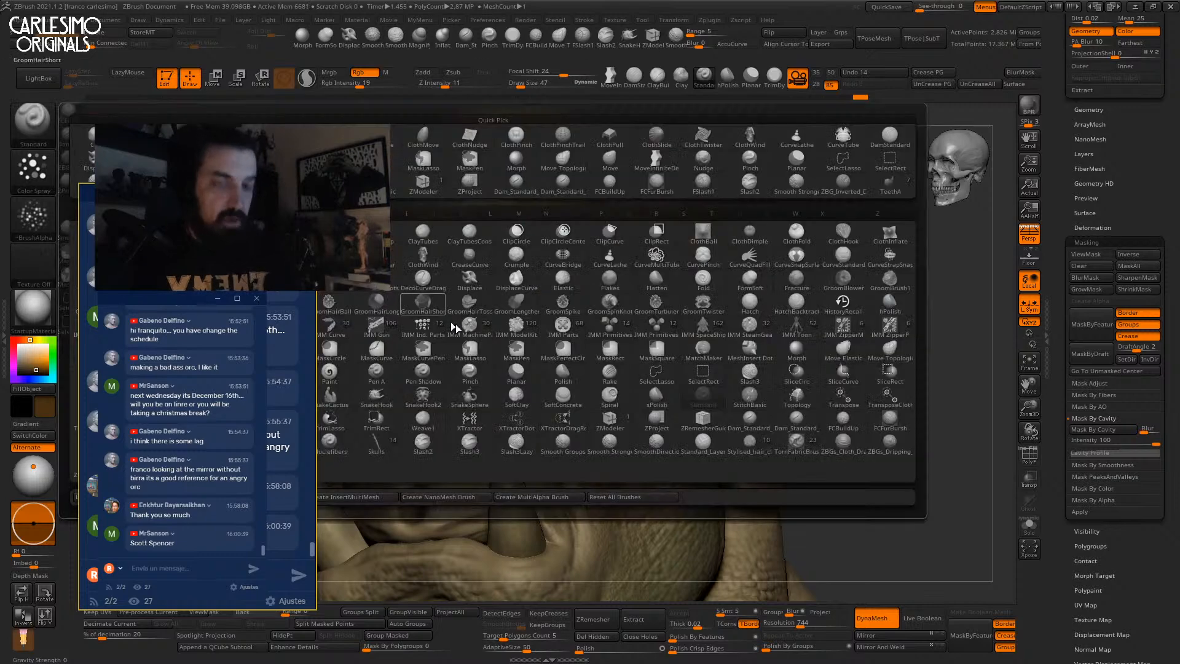
key("p")
left_click(336, 377)
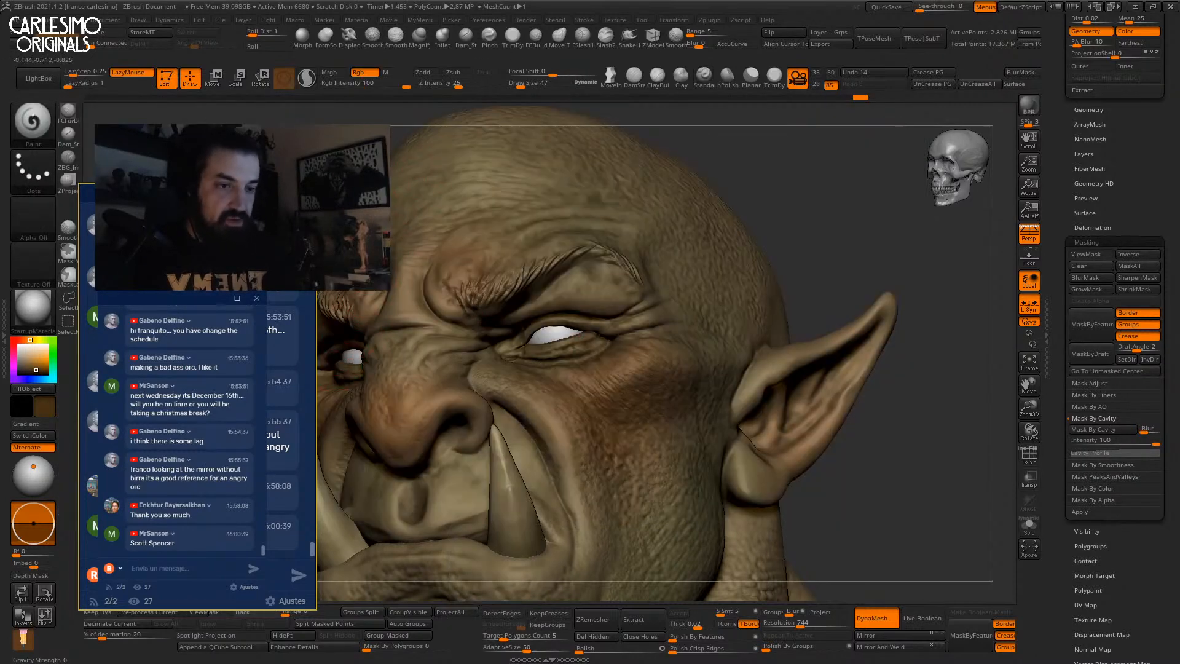
left_click(34, 363)
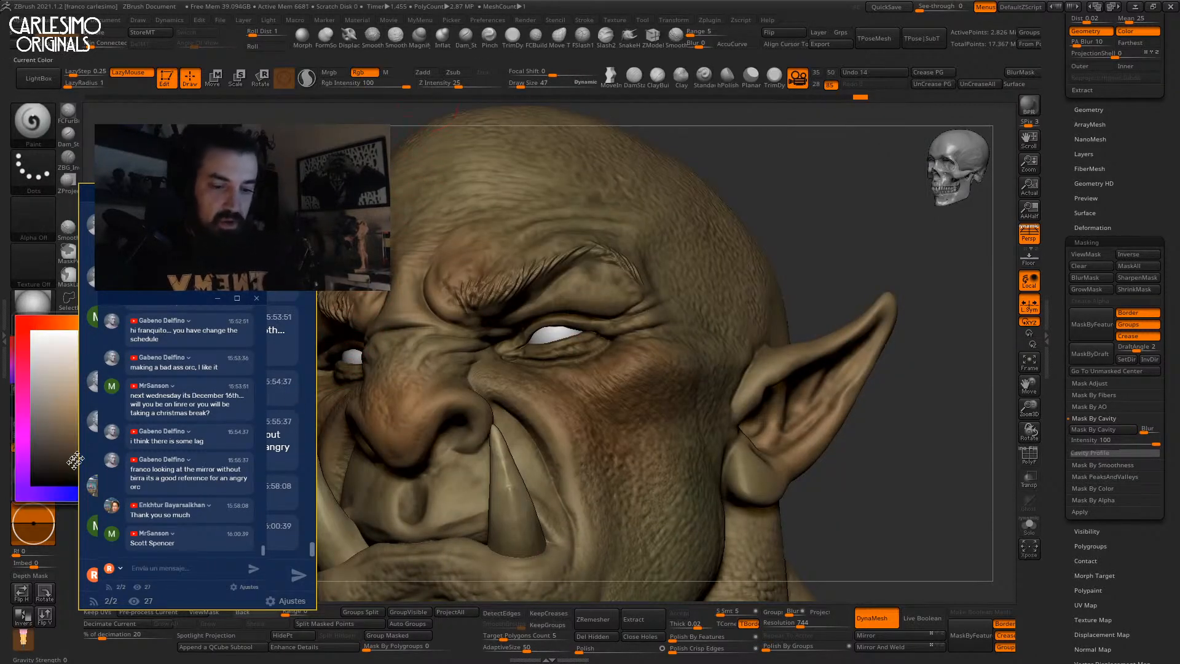
key("space")
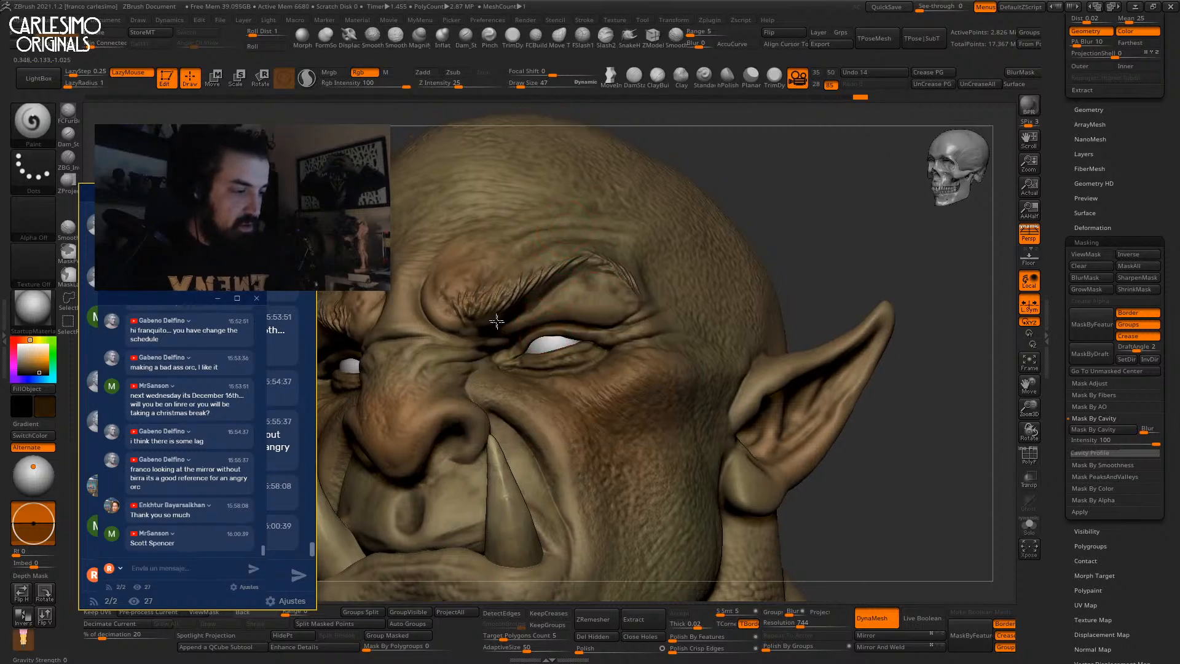
scroll(502, 330, "up", 3)
Paint dark hair strokes along the brow, then make the eye sphere the active subtool.
mouse_move(445, 303)
left_mouse_down()
mouse_move(469, 321)
mouse_move(510, 289)
mouse_move(597, 271)
left_mouse_up()
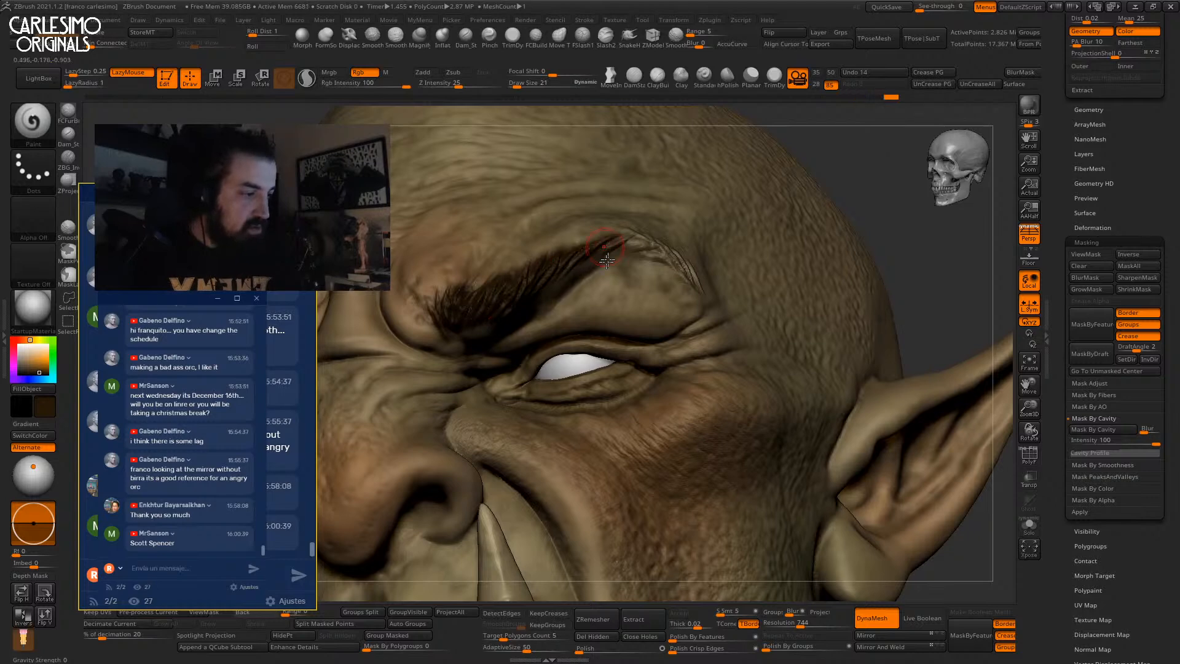
right_click_drag(633, 246, 614, 246)
mouse_move(642, 250)
left_mouse_down()
mouse_move(610, 243)
mouse_move(706, 280)
left_mouse_up()
left_click_drag(666, 239, 707, 283)
left_click_drag(619, 231, 632, 269)
left_click(585, 360, "alt")
mouse_move(594, 351)
right_mouse_down()
mouse_move(621, 266)
mouse_move(584, 354)
mouse_move(643, 315)
right_mouse_up()
Show only the eye sphere and switch to the Paint brush.
key("alt+s")
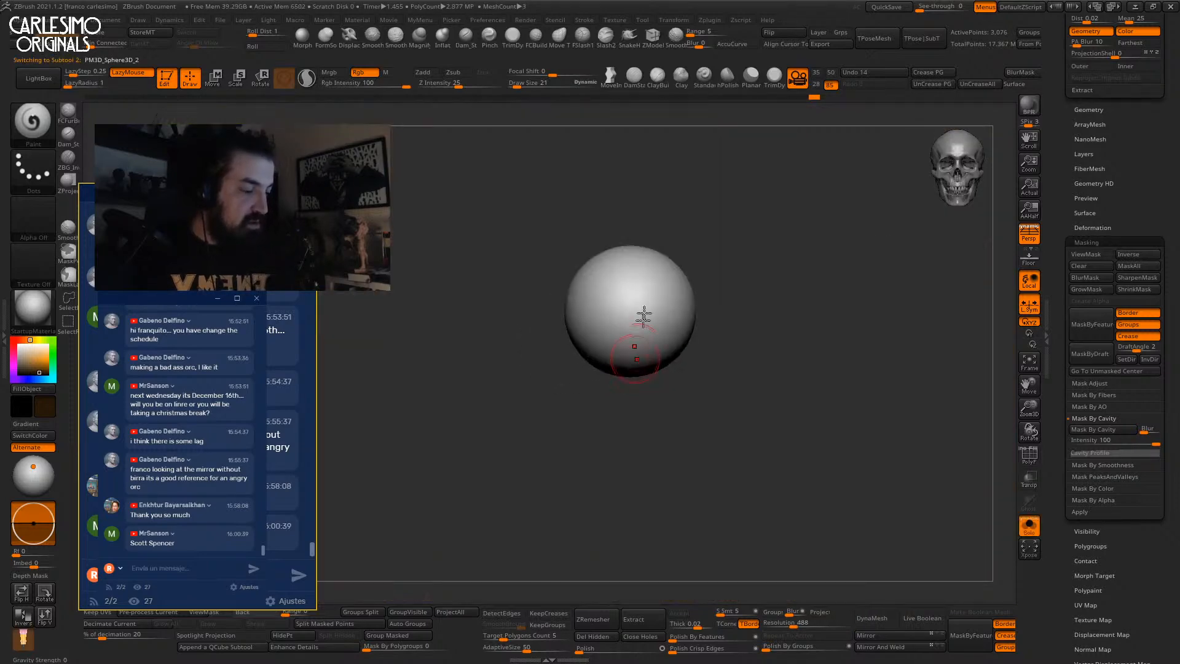
left_click(703, 77)
left_click(33, 121)
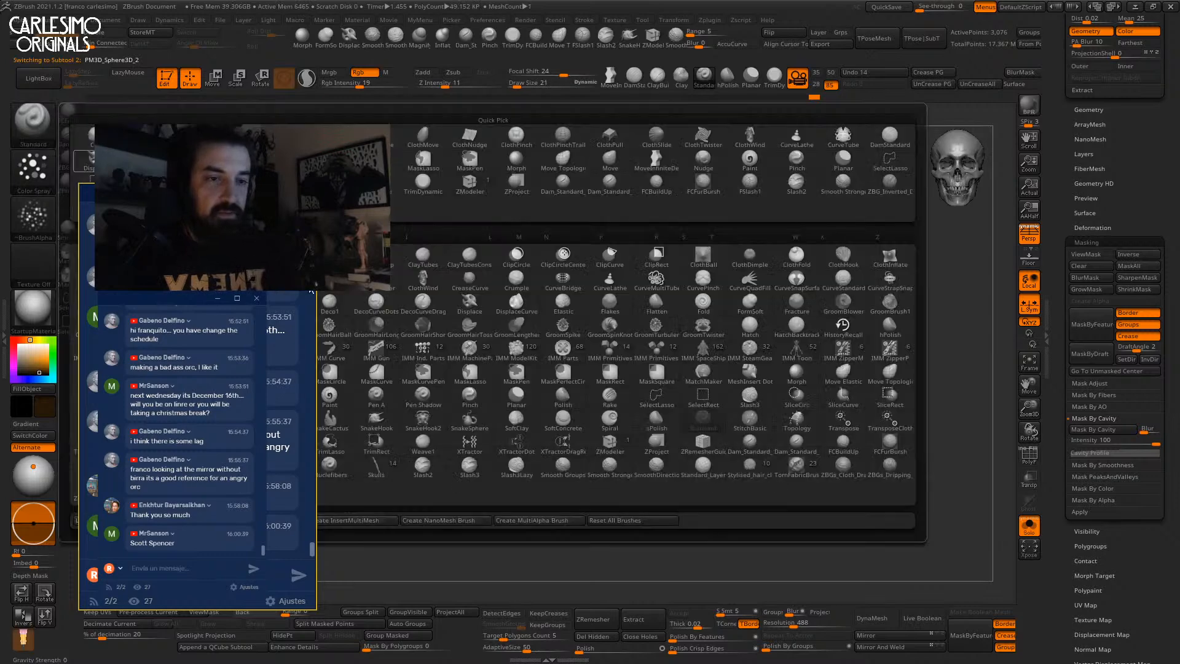
key("p")
left_click(333, 402)
key("shift+f")
key("shift+f")
key("ctrl")
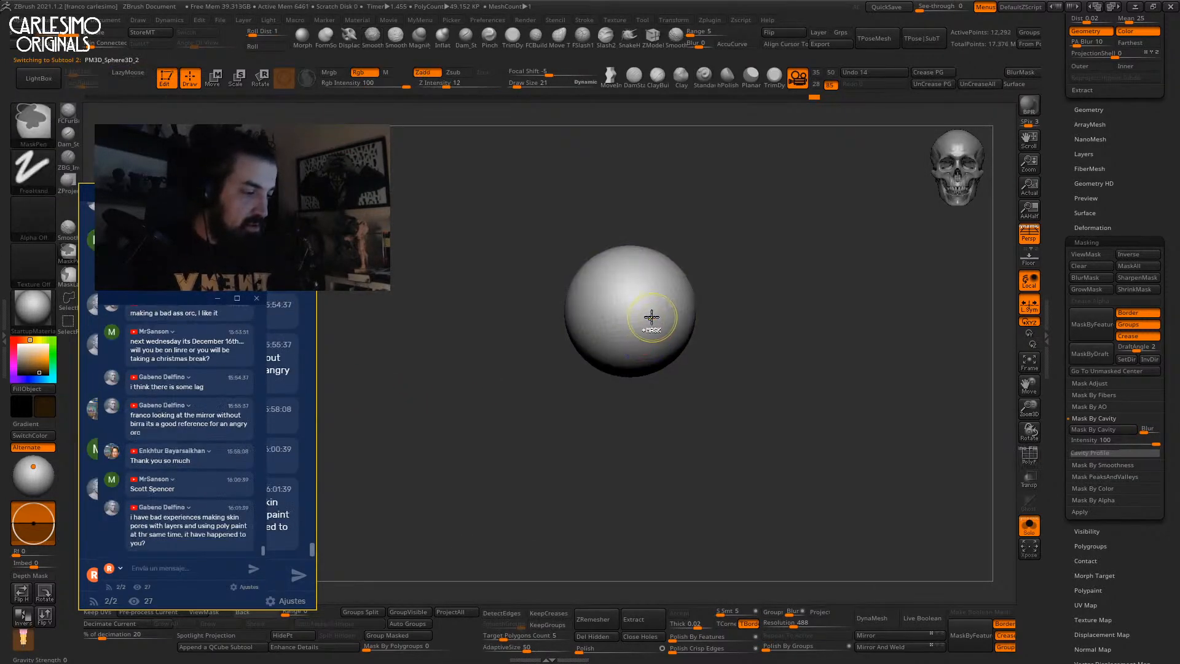
Subdivide the eye sphere once more and apply the ToyPlastic material.
key("ctrl+d")
left_click(33, 121)
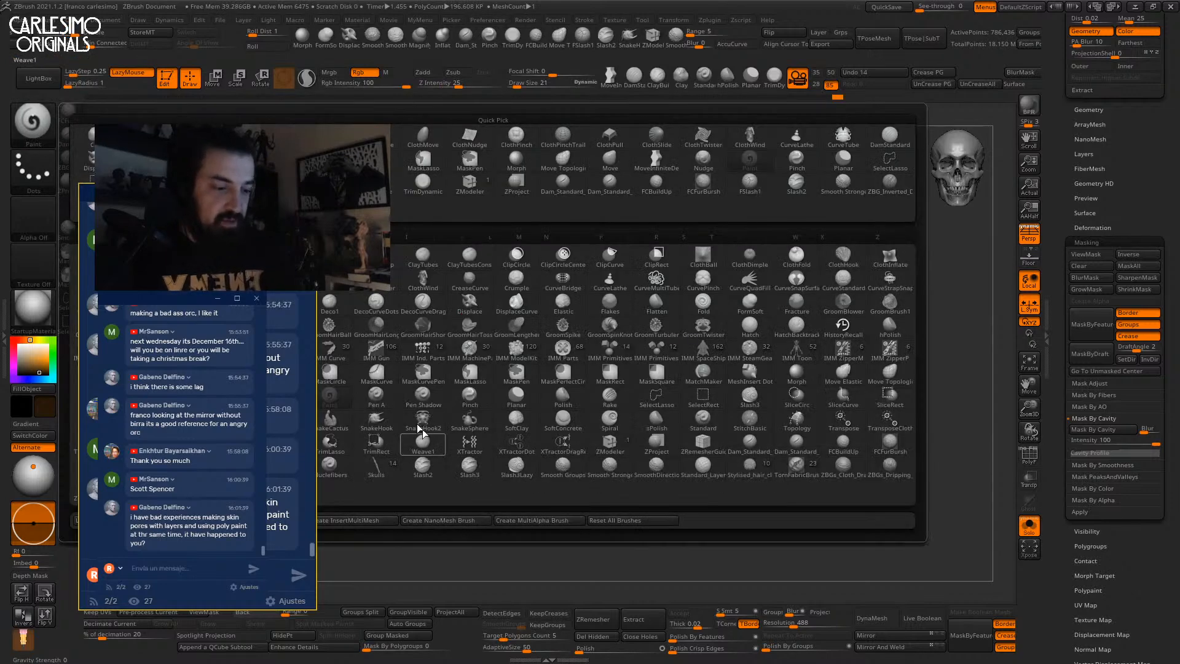
left_click_drag(91, 186, 630, 182)
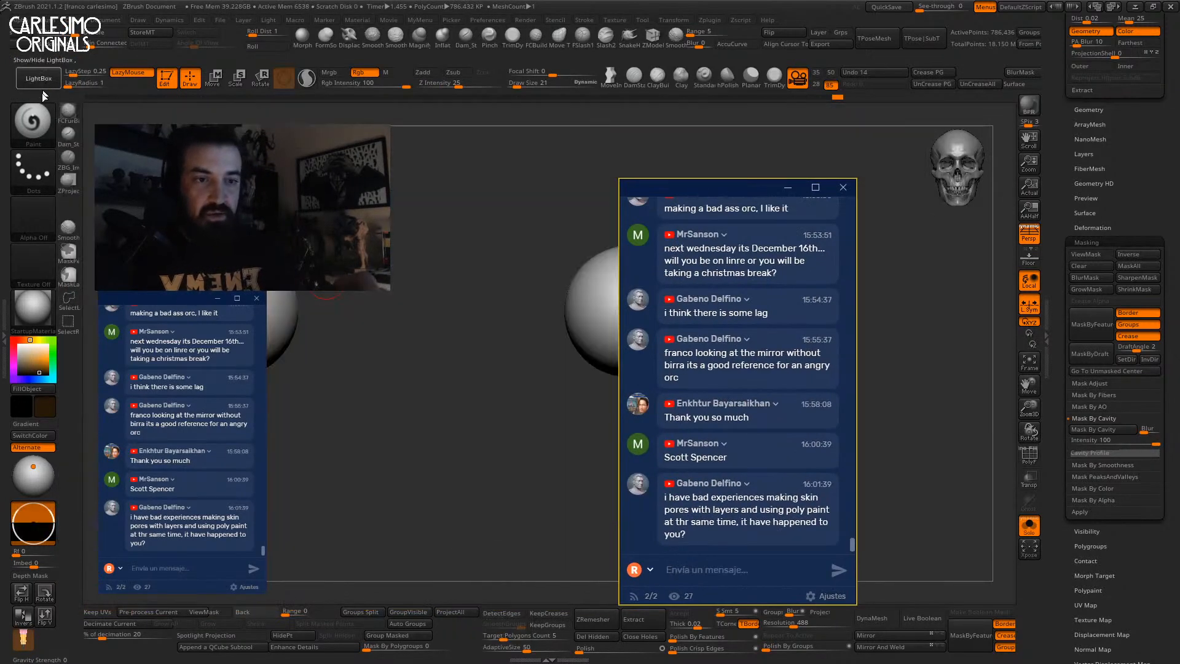
key("m")
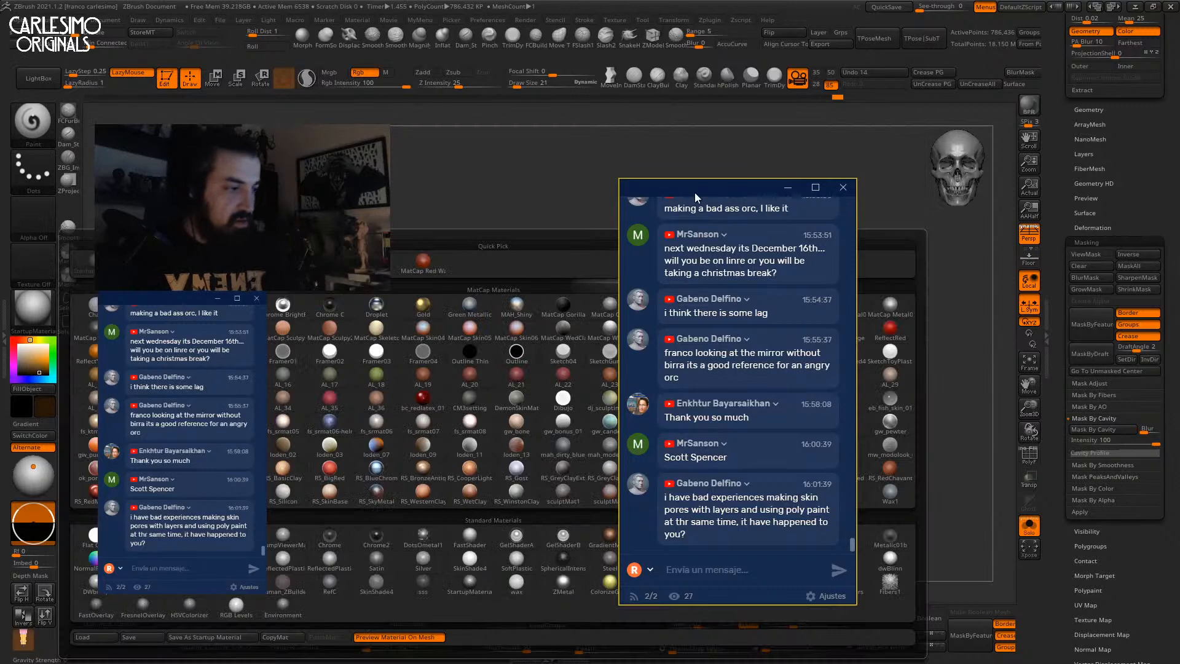
left_click(689, 570)
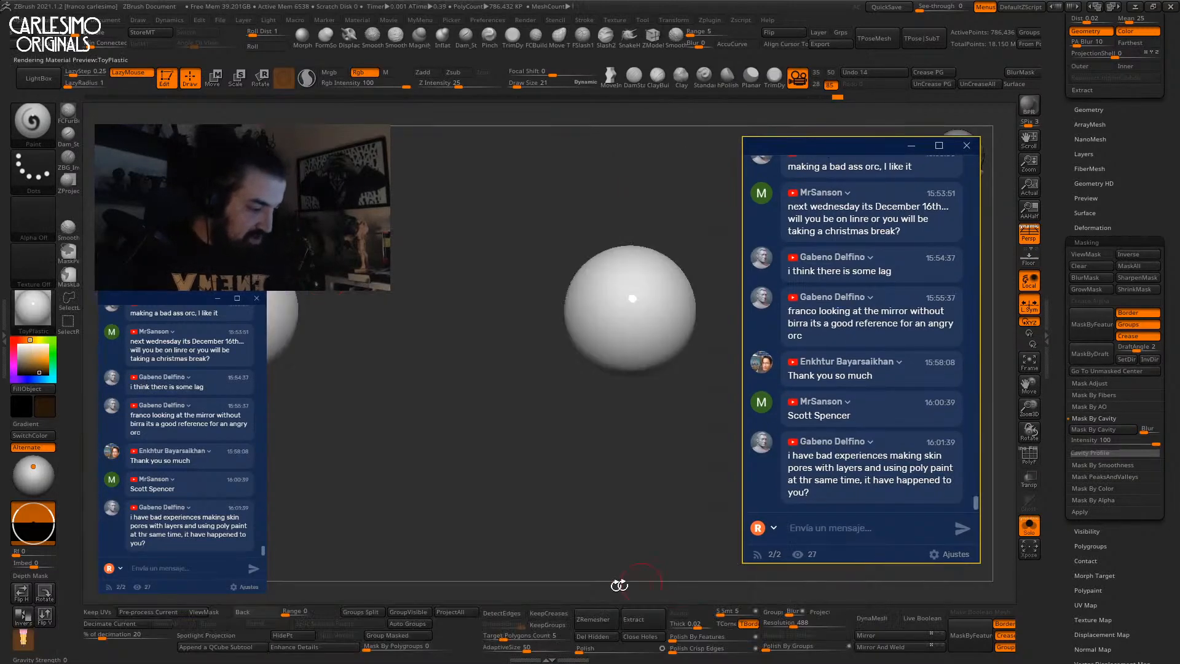
Fill the eye sphere with a flat light grey colour.
left_click(386, 72)
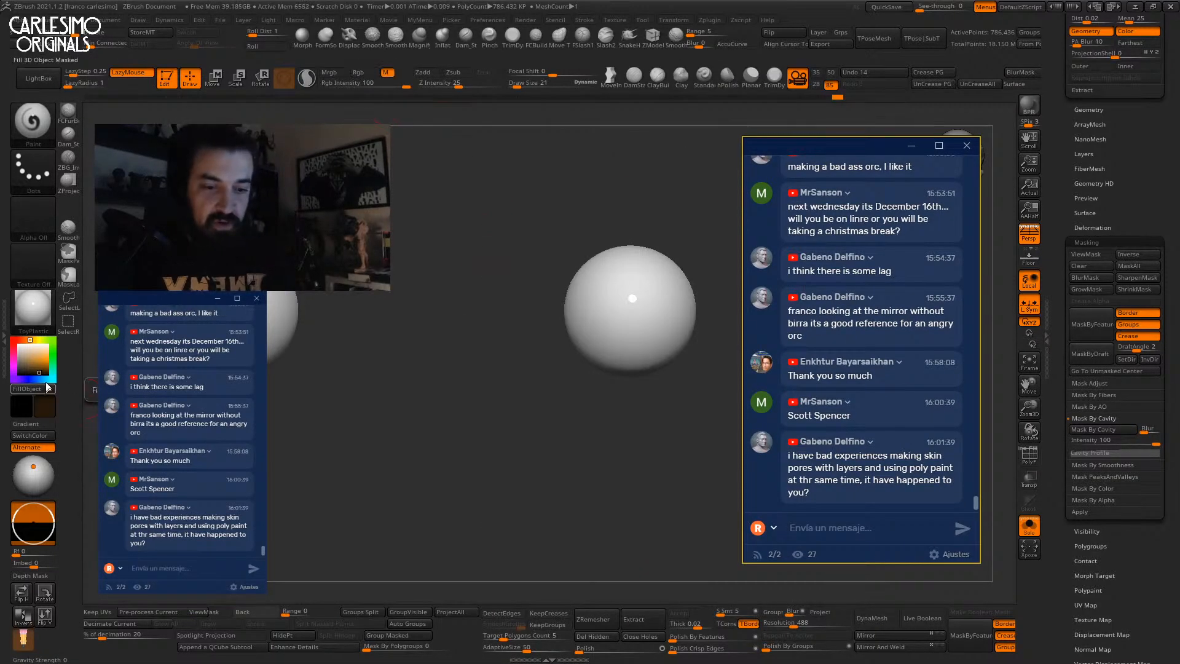
left_click(19, 354)
left_click(358, 72)
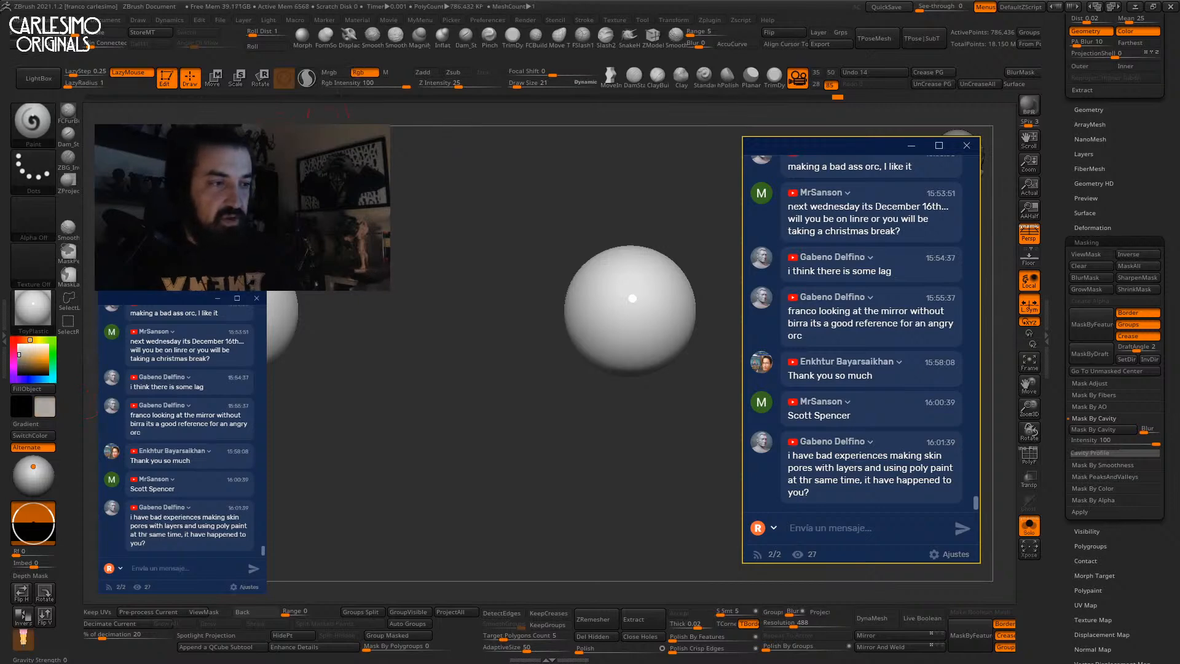
left_click(45, 387)
left_click_drag(39, 361, 18, 372)
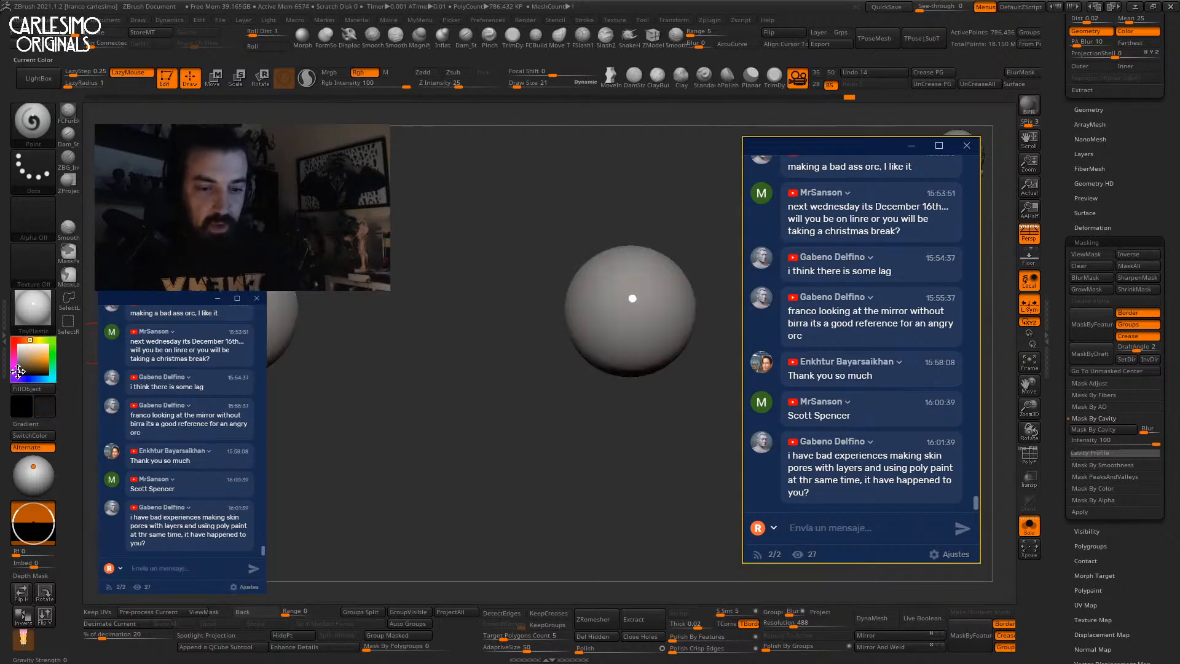
left_click_drag(811, 150, 217, 195)
Switch to StartupMaterial and turn Solo off to show the orc head around the eyes.
right_click_drag(643, 297, 748, 292, "alt")
key("alt+shift+s")
key("alt+shift+s")
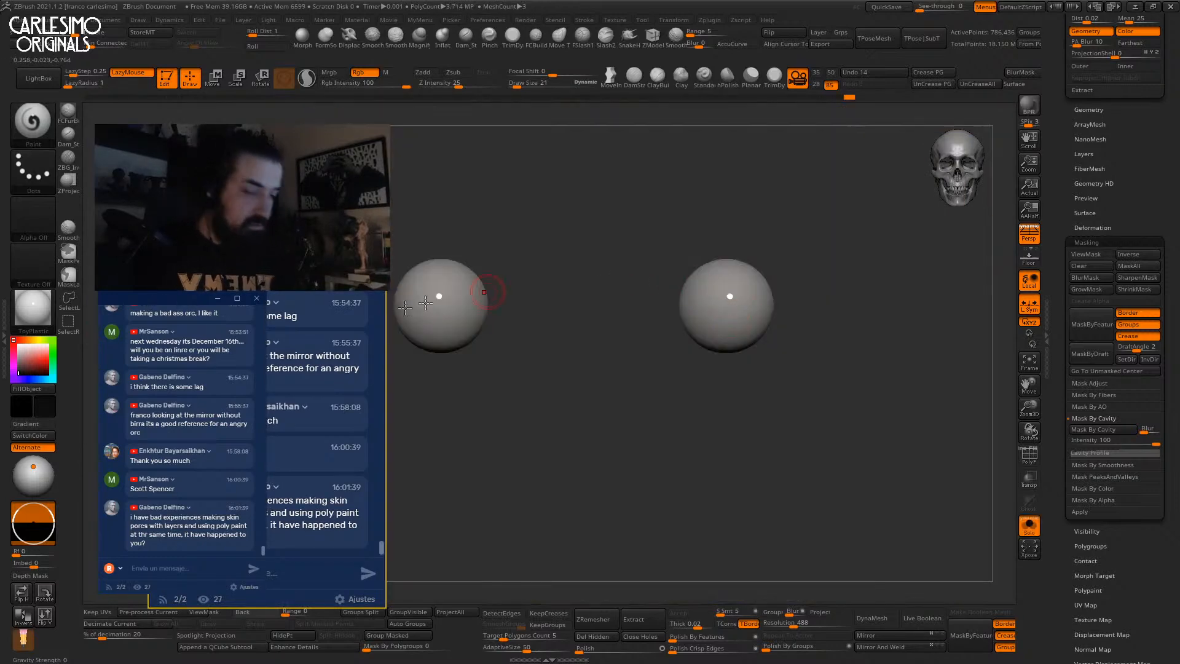
left_click(33, 305)
left_click(469, 580)
key("alt+shift+s")
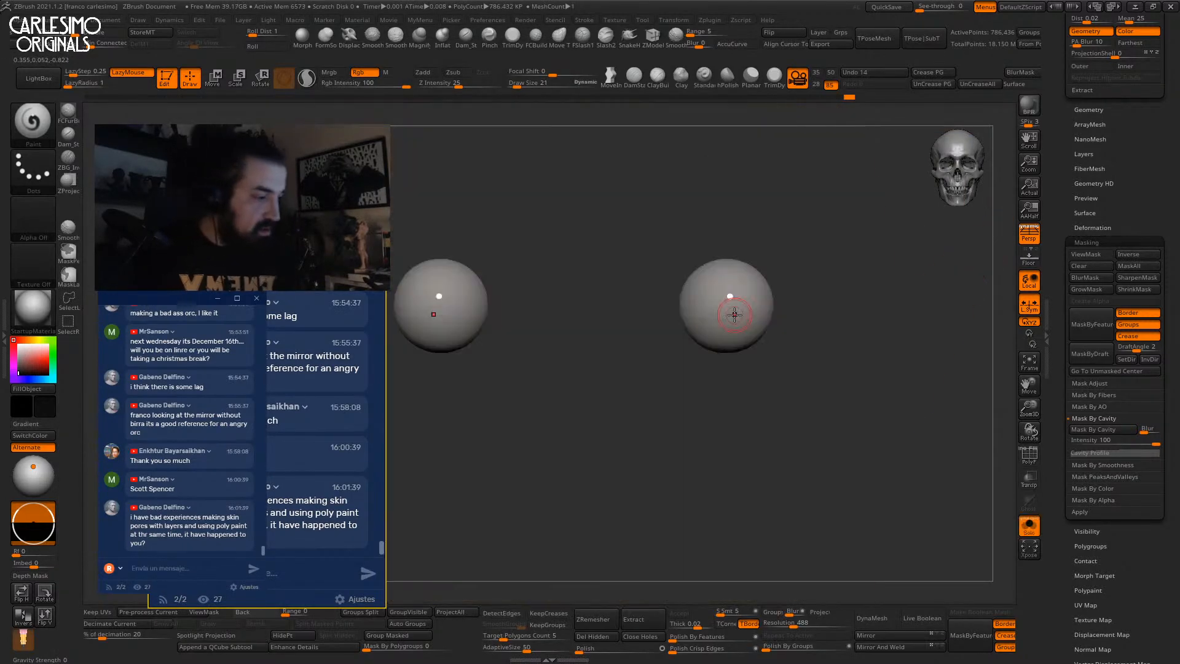
key("alt+shift+s")
key("w")
key("alt+shift+s")
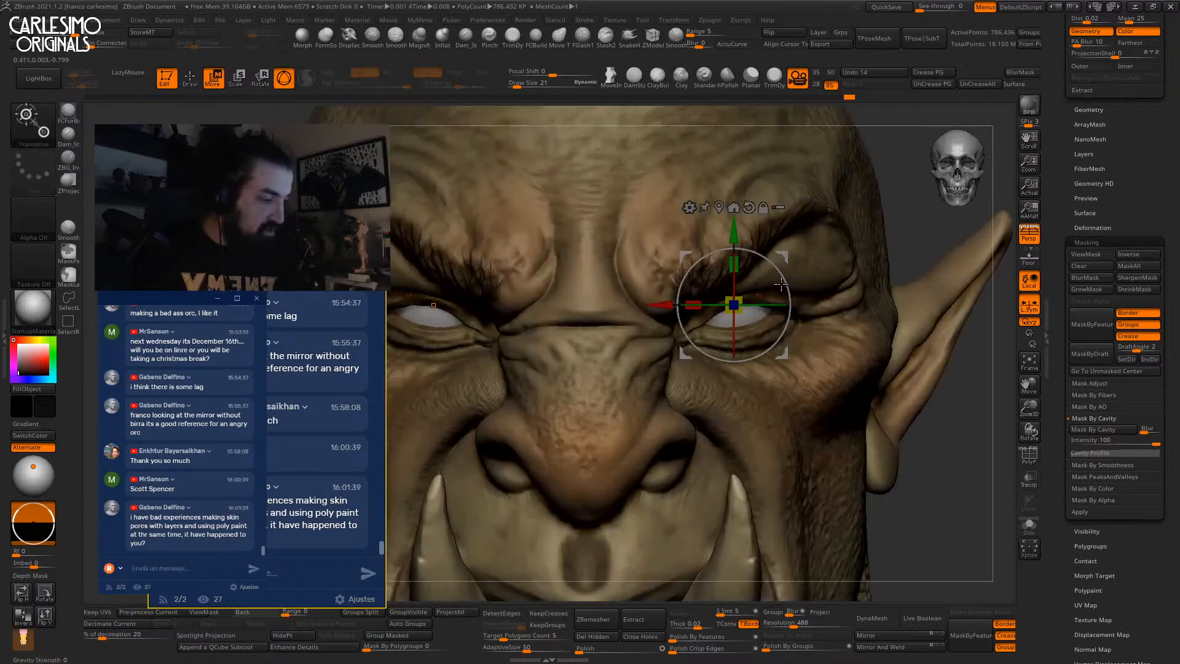
Nudge the eye spheres left, down and along the depth axis with the Move gizmo, then return to Draw.
left_click_drag(792, 271, 788, 273)
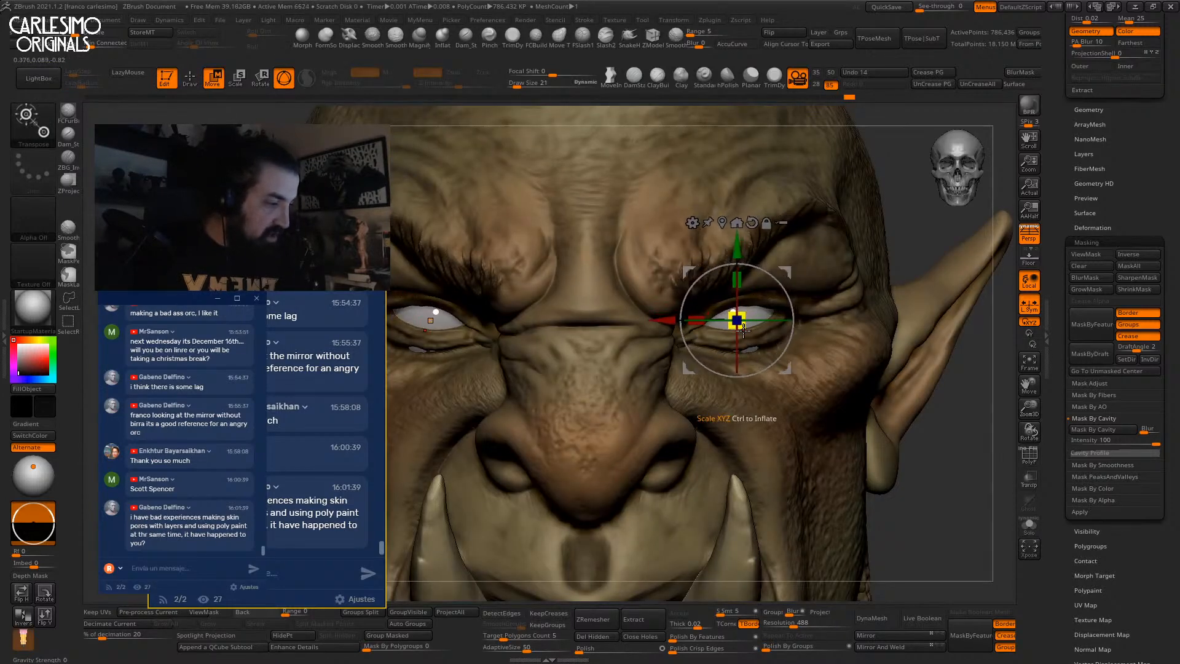
right_click_drag(741, 324, 733, 283)
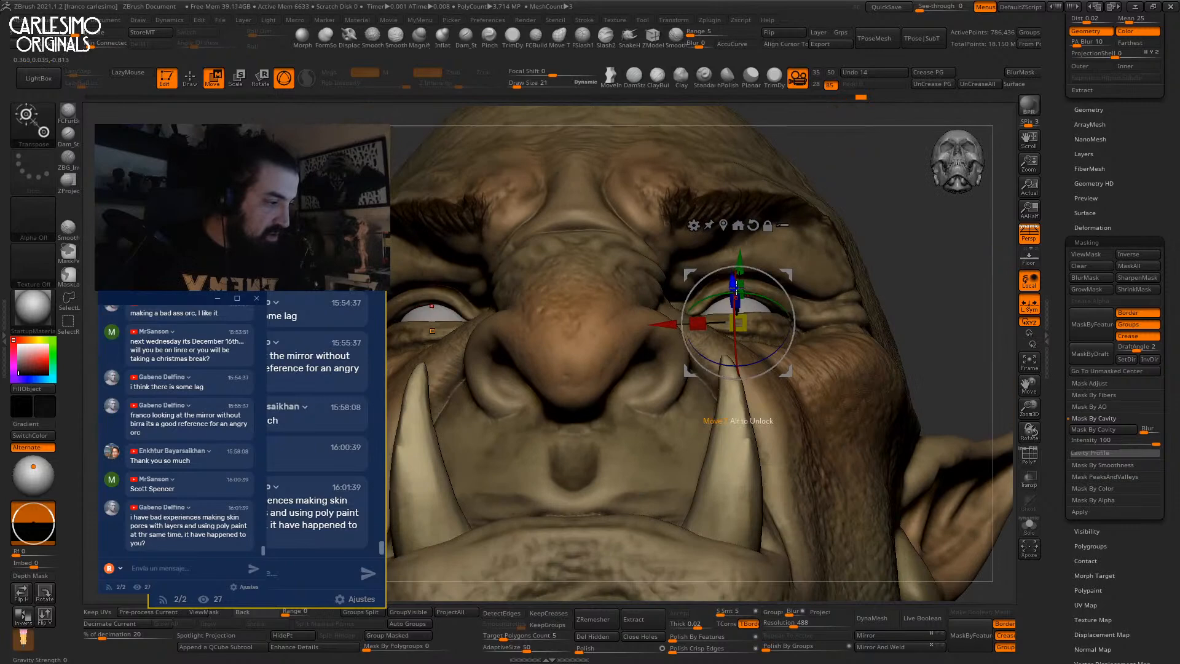
left_click_drag(734, 282, 734, 281)
right_click_drag(733, 282, 741, 330)
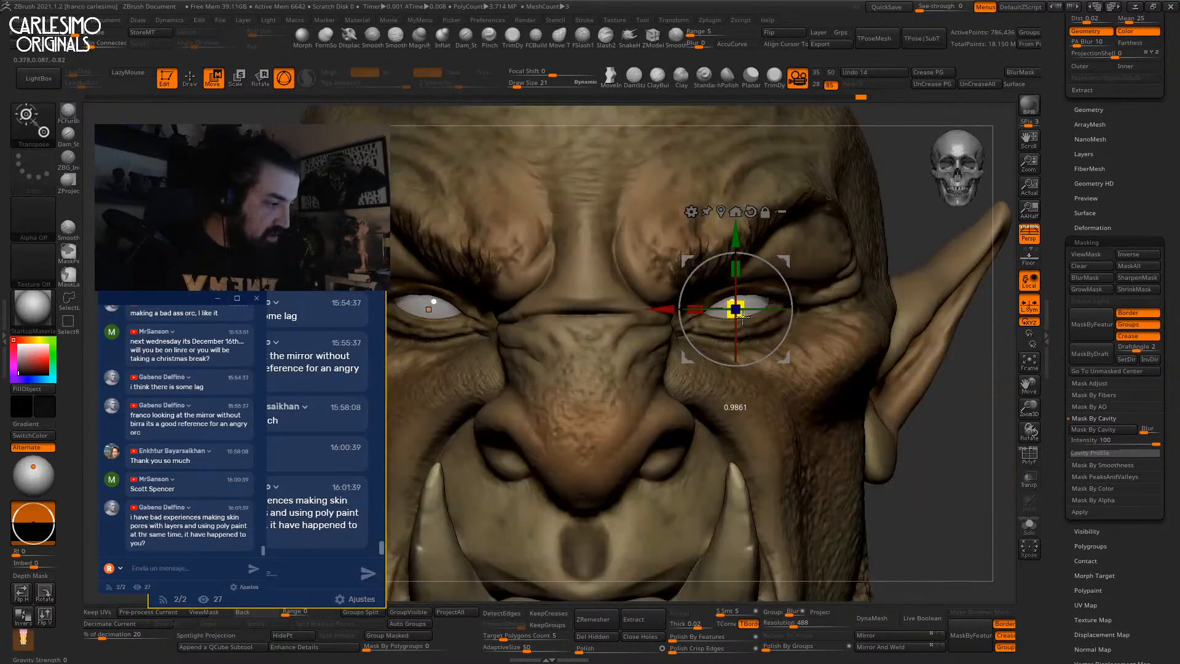
mouse_move(776, 271)
right_mouse_down()
mouse_move(810, 270)
mouse_move(792, 217)
mouse_move(700, 294)
right_mouse_up()
key("q")
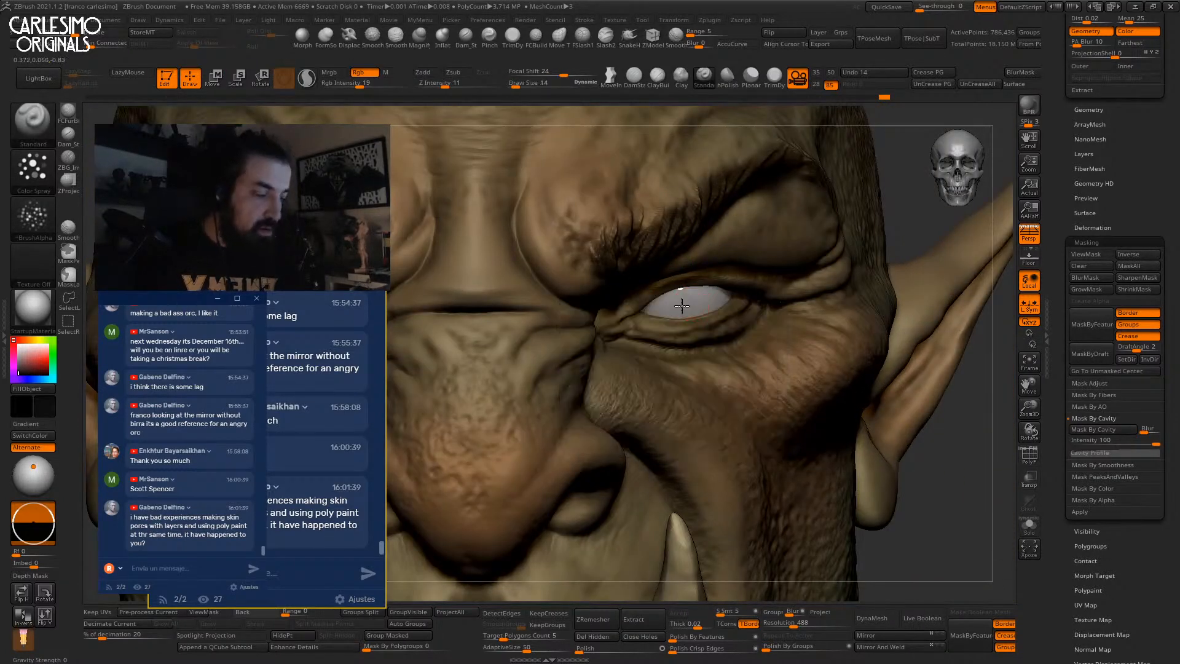
Switch to the Paint brush and check the whole head before painting the pupil.
left_click(37, 122)
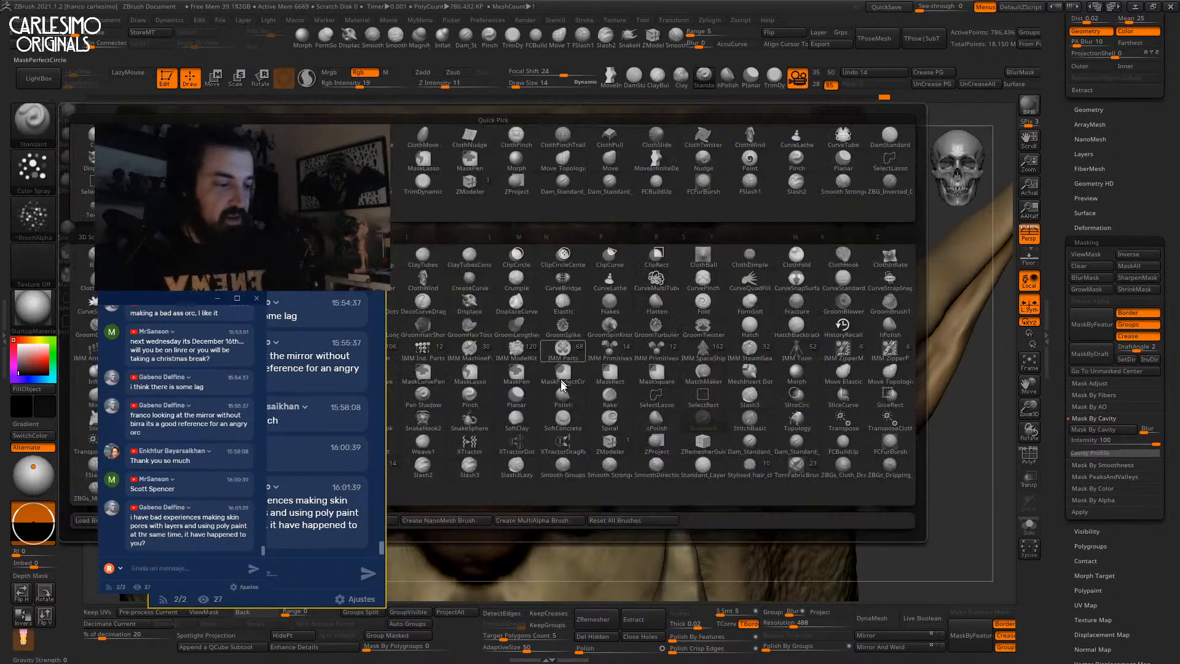
key("p")
mouse_move(277, 193)
left_mouse_down()
mouse_move(518, 396)
mouse_move(842, 160)
mouse_move(225, 164)
left_mouse_up()
left_click(330, 395)
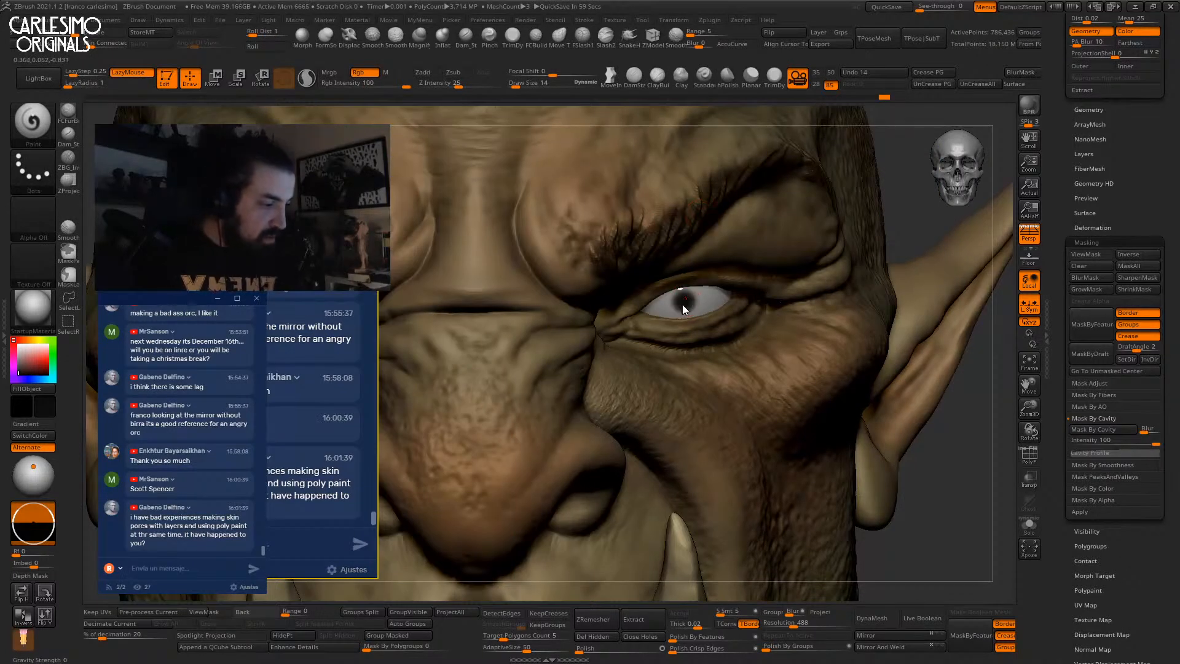
key("ctrl")
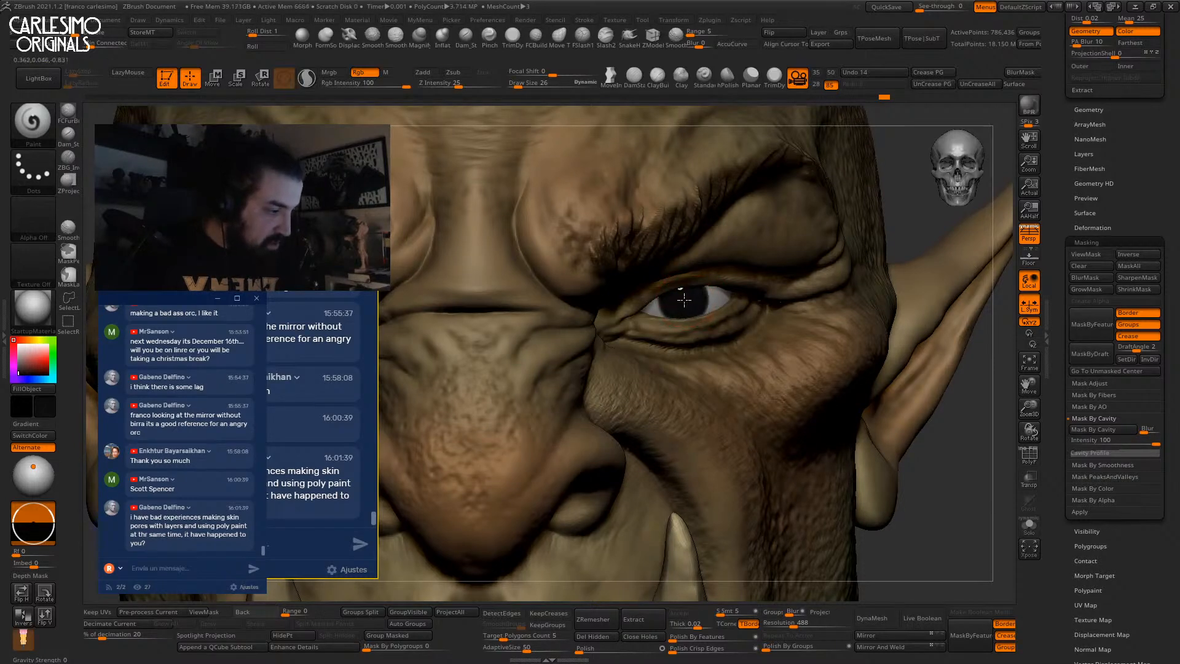
right_click_drag(680, 215, 672, 389, "ctrl")
Pick a yellow-green iris colour in the quick colour picker.
key("space")
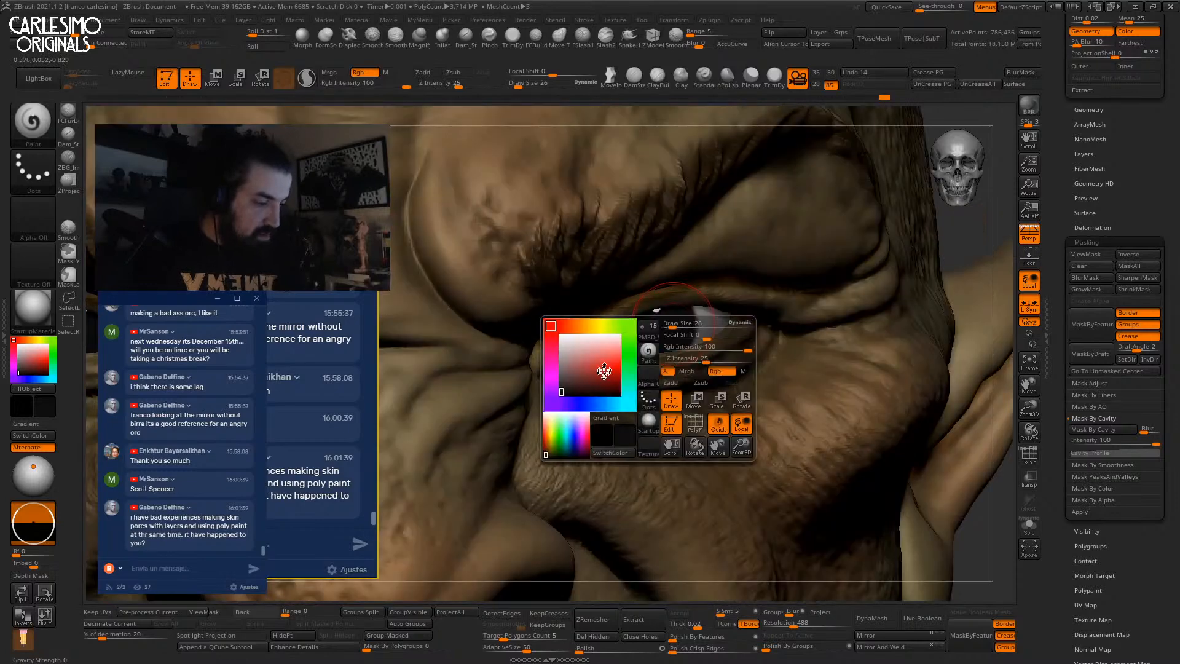
left_click(629, 363)
mouse_move(614, 365)
left_mouse_down()
mouse_move(603, 387)
mouse_move(583, 388)
left_mouse_up()
left_click_drag(630, 352, 628, 326)
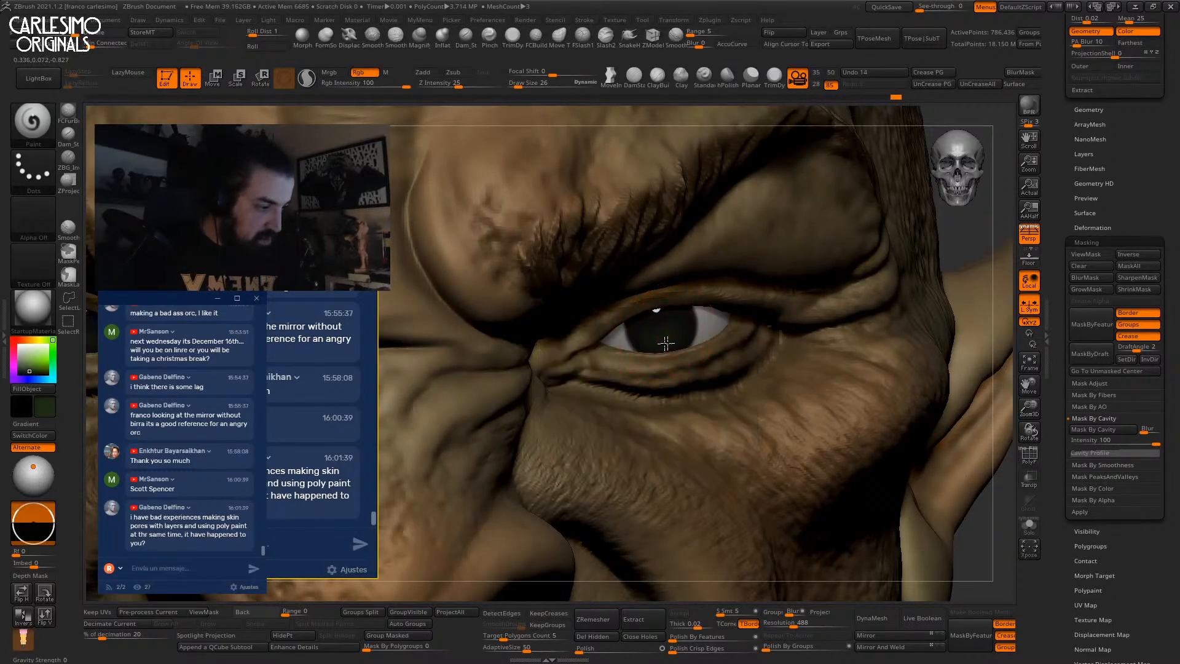
key("space")
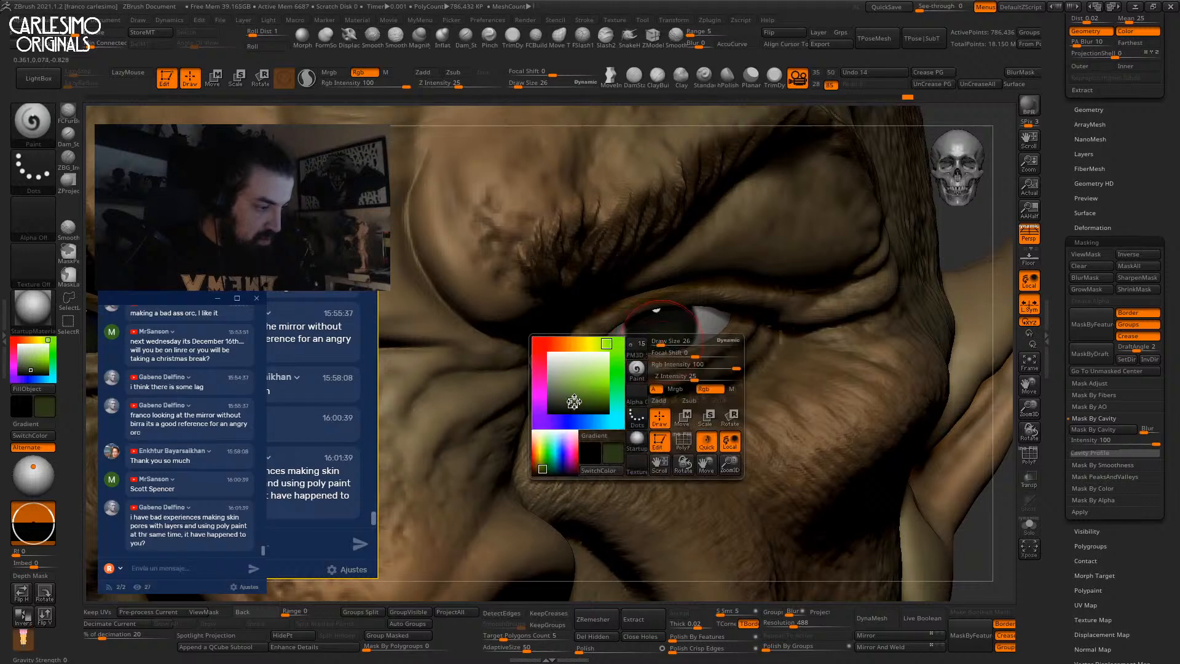
left_click(572, 403)
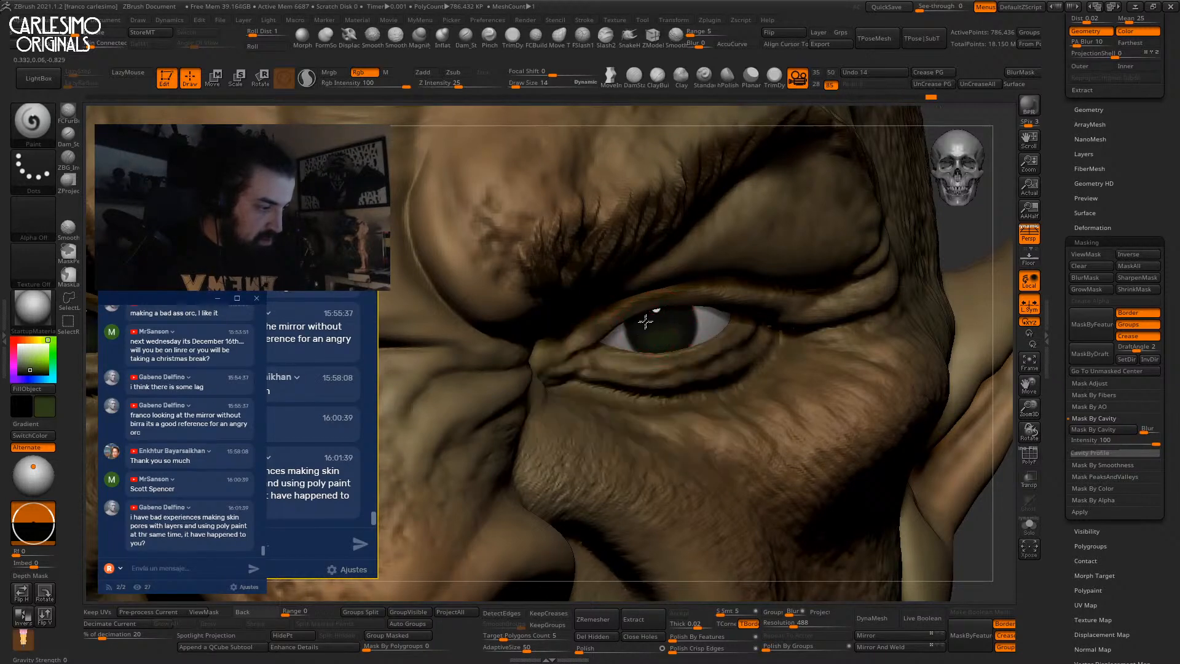
Shrink the brush size from 14 to 6 and choose a new iris colour.
key("space")
left_click_drag(674, 348, 644, 349)
key("space")
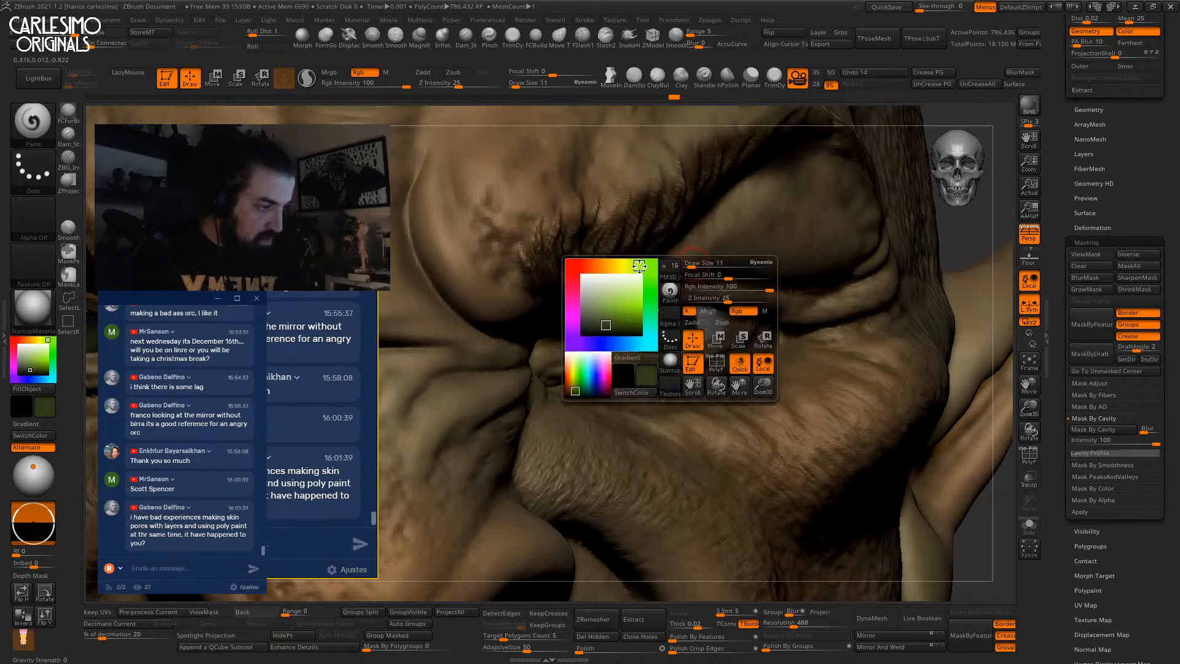
left_click(608, 324)
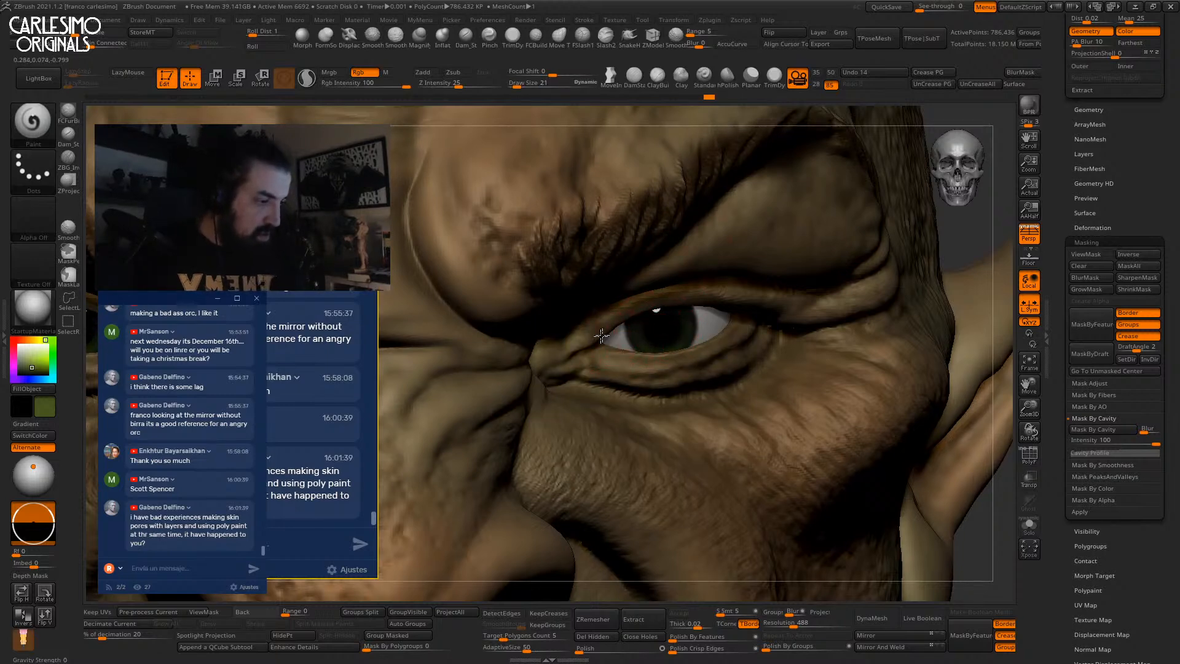
Check the painted eyes, then make the tusk subtool active and isolate it.
right_click_drag(746, 314, 742, 270, "ctrl")
mouse_move(743, 210)
right_mouse_down("ctrl")
mouse_move(736, 316)
mouse_move(730, 250)
mouse_move(617, 360)
mouse_move(620, 492)
right_mouse_up("ctrl")
left_click(614, 360, "alt")
key("space")
left_click_drag(602, 354, 610, 353)
key("space")
Pick a pale grey and lower the paint intensity to 9 for the tusk.
left_click(505, 396)
left_click_drag(494, 396, 492, 376)
left_click(523, 350)
left_click(489, 372)
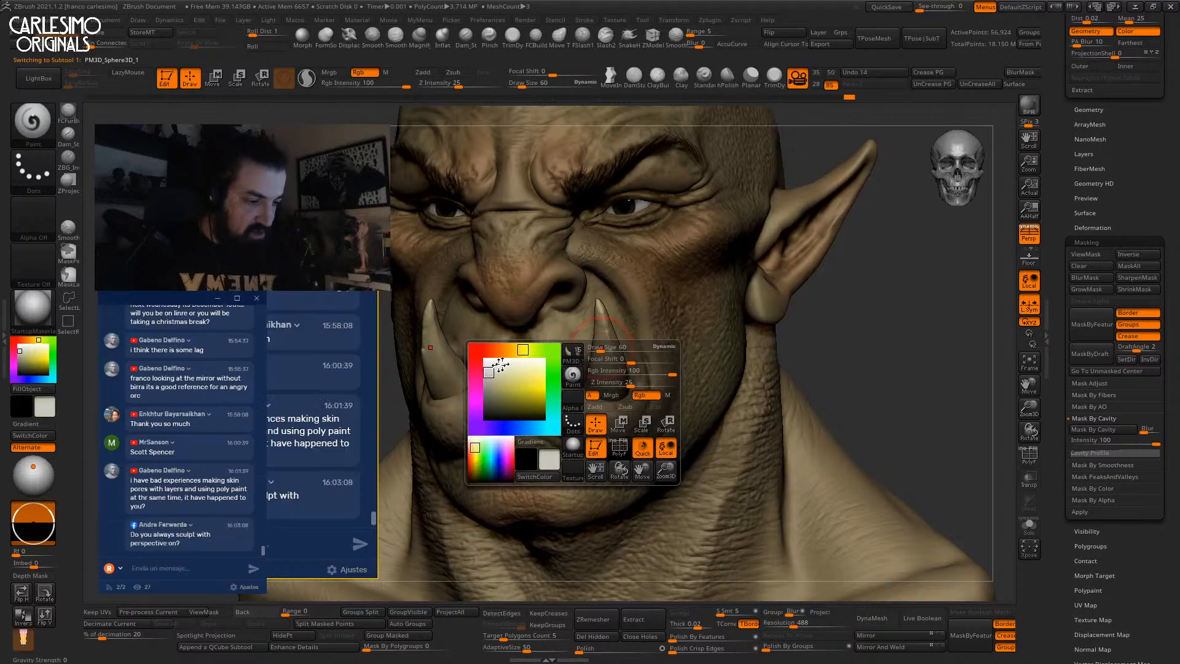
right_click_drag(603, 304, 607, 336, "ctrl")
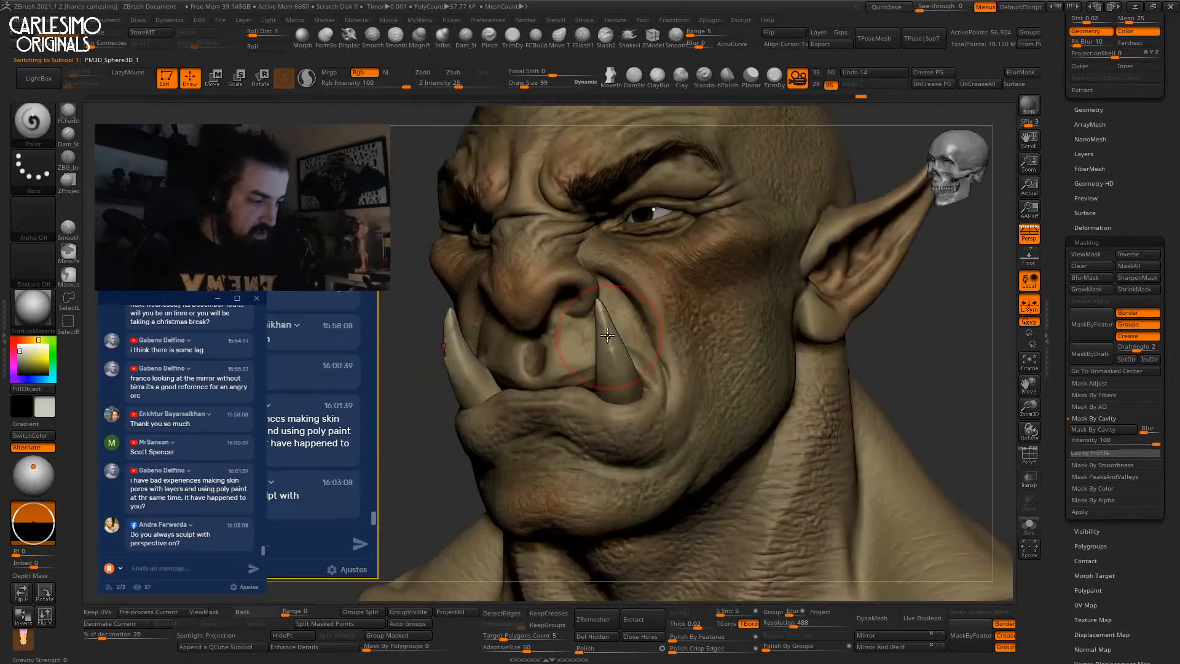
right_click(607, 336)
left_click_drag(622, 346, 598, 359)
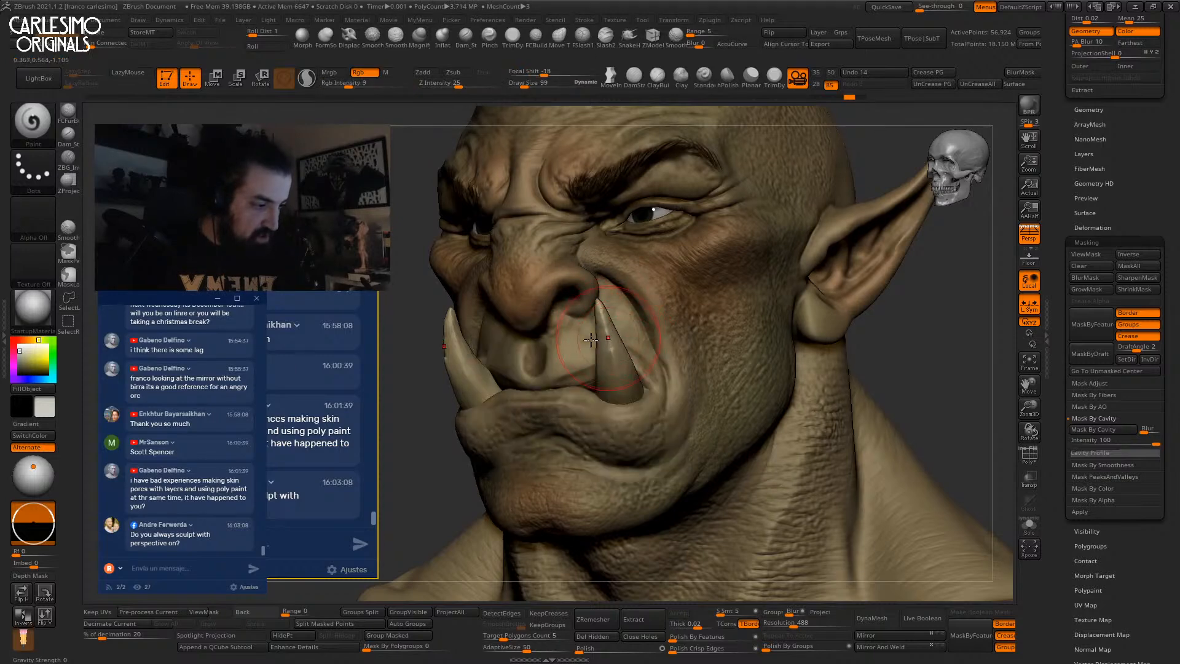
Return to subtool PM3D_Sphere3D_10 and sample the tan skin colour from the lip.
right_click_drag(594, 339, 626, 348)
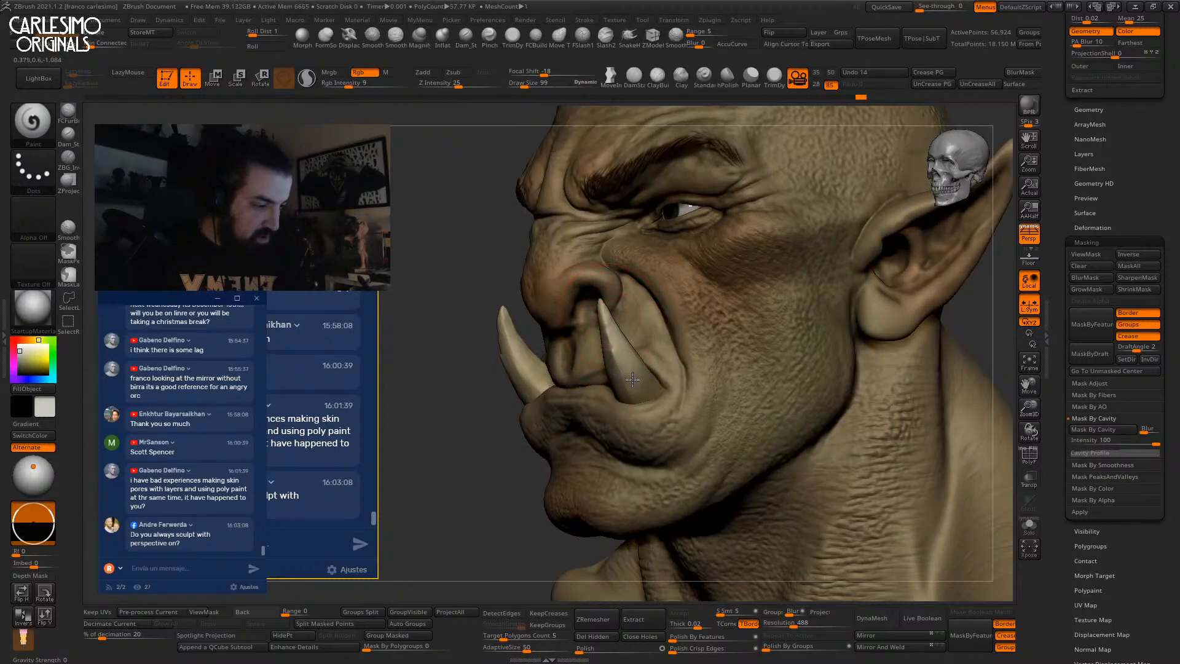
right_click_drag(670, 339, 549, 352)
left_click(546, 353, "alt")
key("space")
key("c")
key("c")
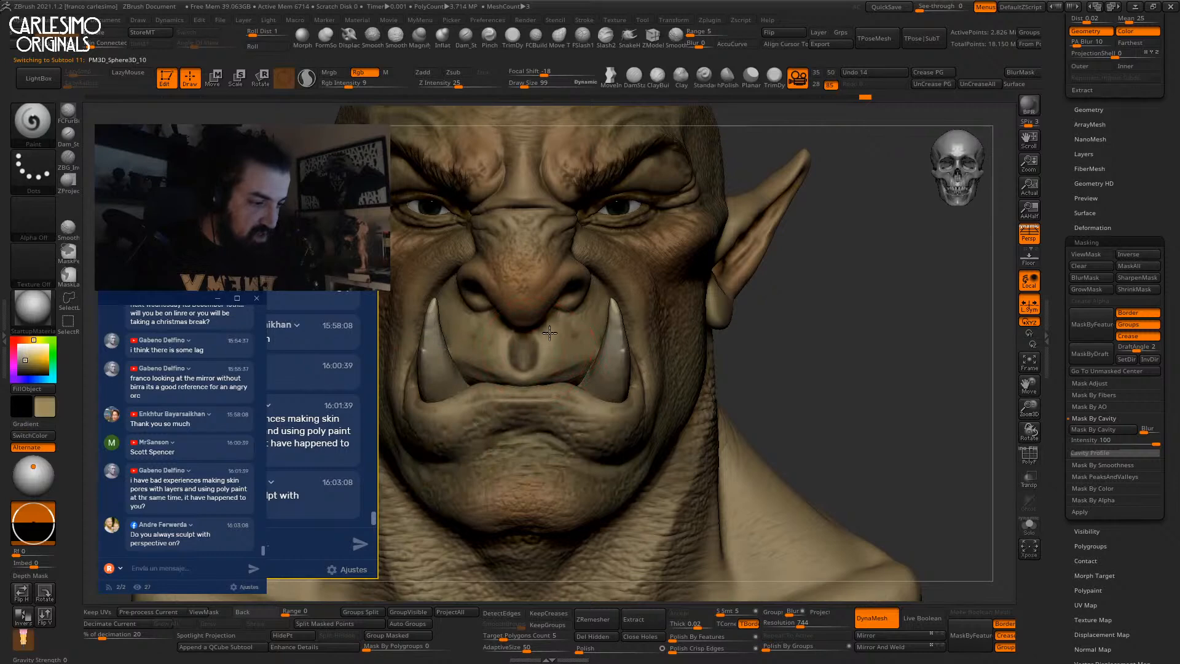
Enlarge the Move brush to 128 and push the brows slightly on both sides.
key("f")
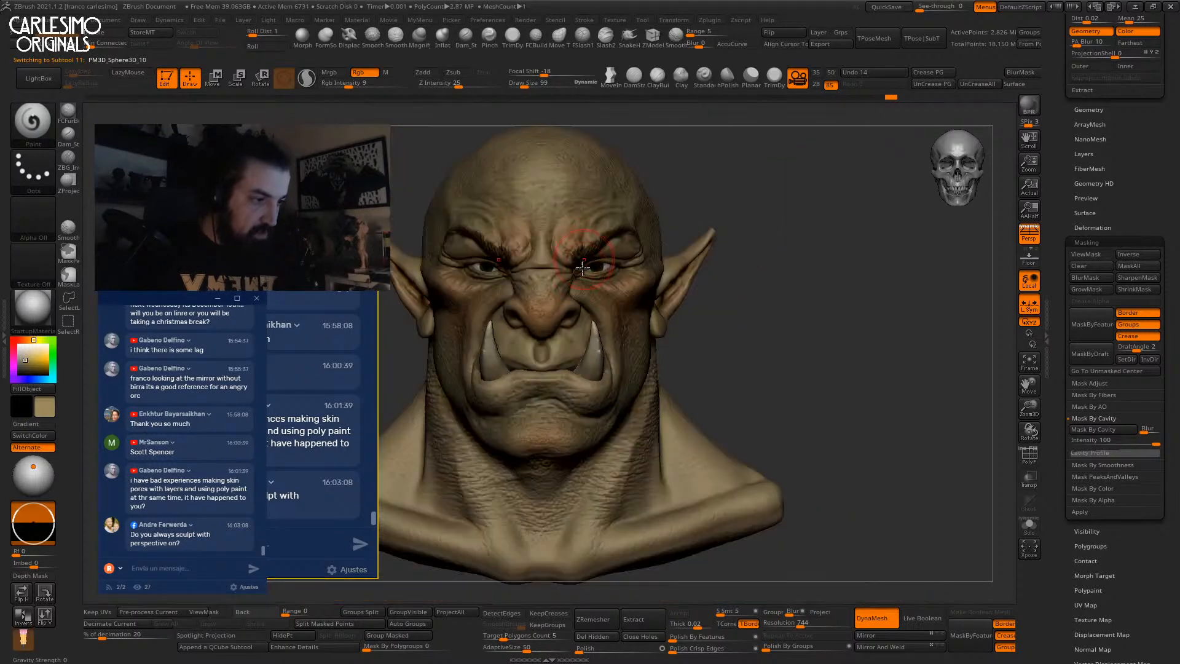
right_click_drag(576, 303, 572, 341, "alt")
mouse_move(628, 290)
right_mouse_down("ctrl")
mouse_move(614, 330)
mouse_move(649, 281)
right_mouse_up("ctrl")
key("b")
key("m")
key("v")
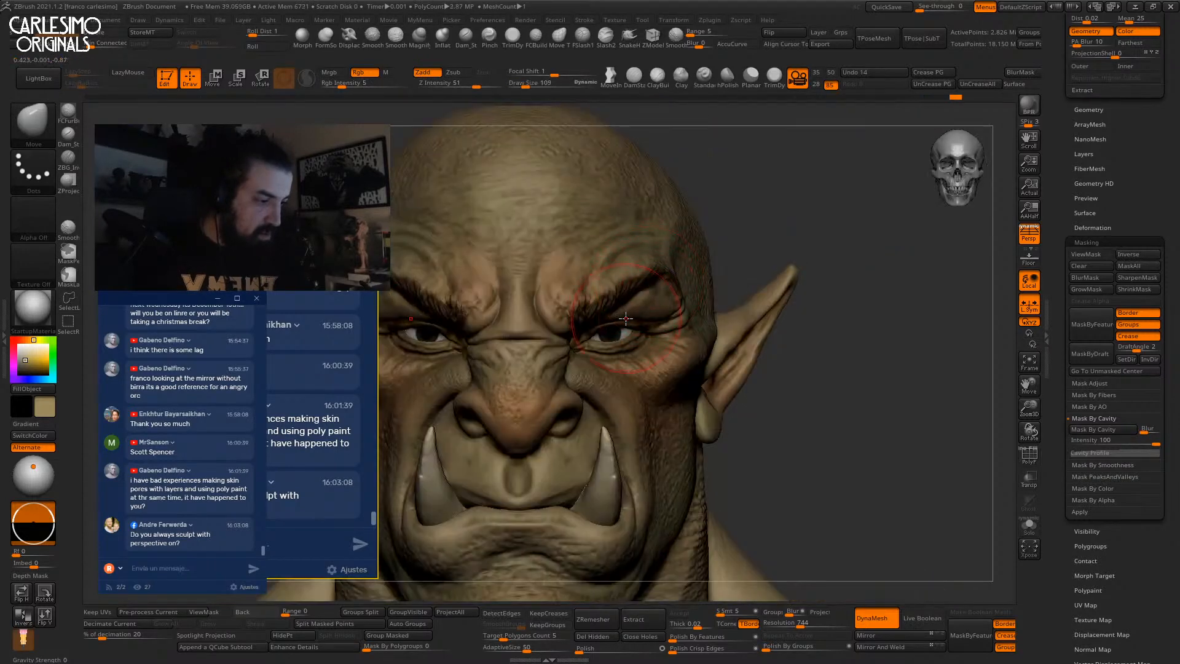
key("bracketright")
left_click_drag(619, 303, 604, 313)
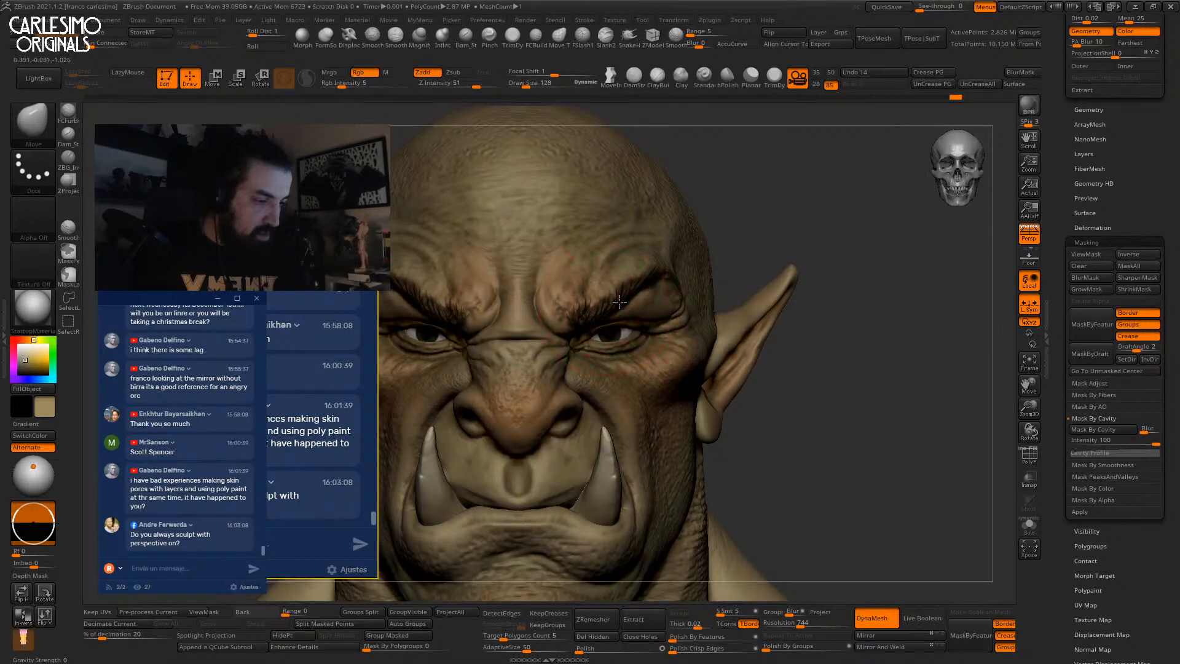
Frame the bust and toggle perspective off and back on while orbiting to a three-quarter view.
key("f")
key("p")
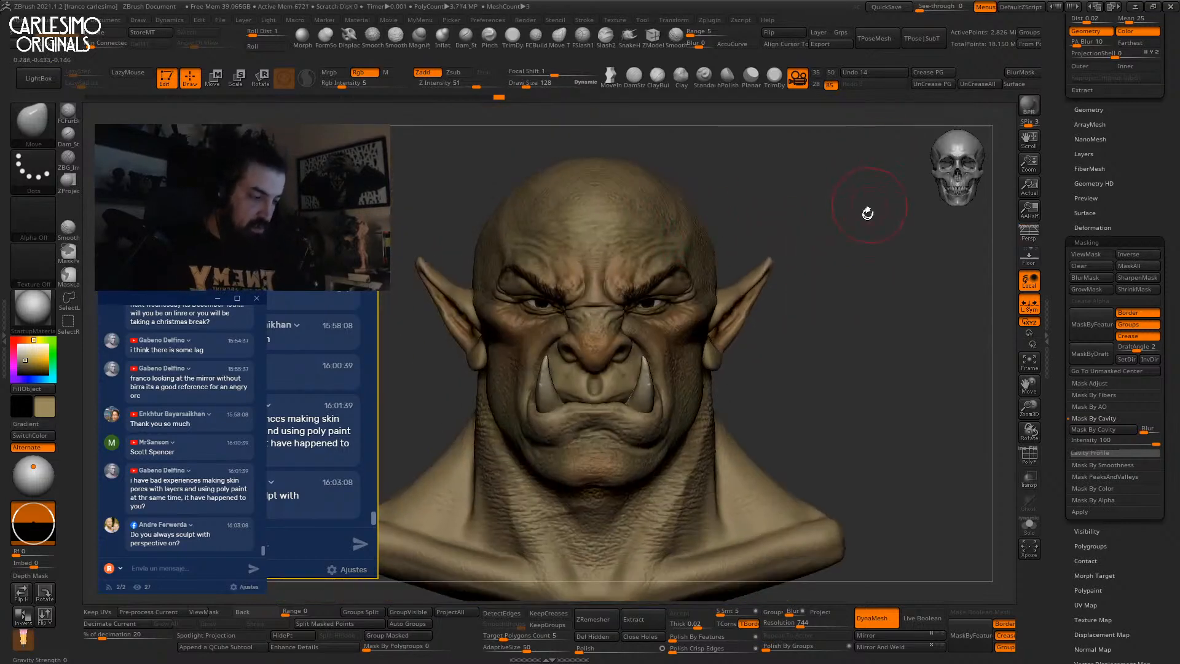
right_click_drag(873, 259, 839, 271)
right_click_drag(719, 356, 765, 347)
right_click_drag(765, 347, 771, 279, "ctrl")
right_click_drag(890, 314, 842, 314, "alt")
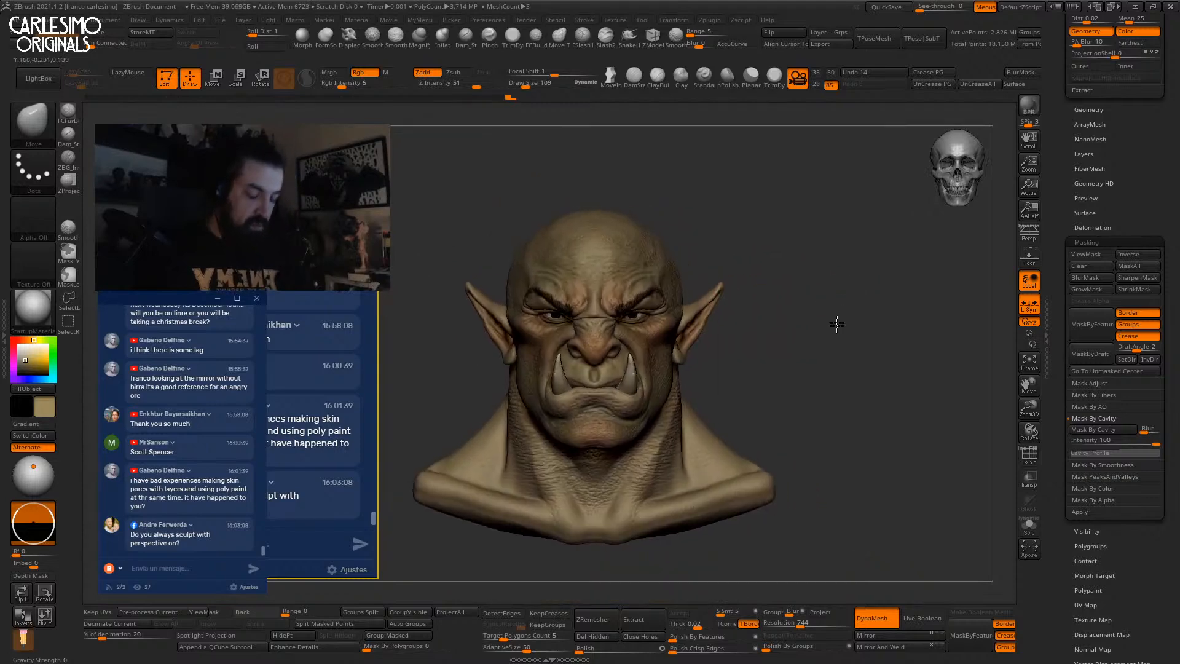
key("p")
right_click_drag(895, 276, 993, 188)
Run a quick BPR preview render of the orc bust.
left_click(1030, 110)
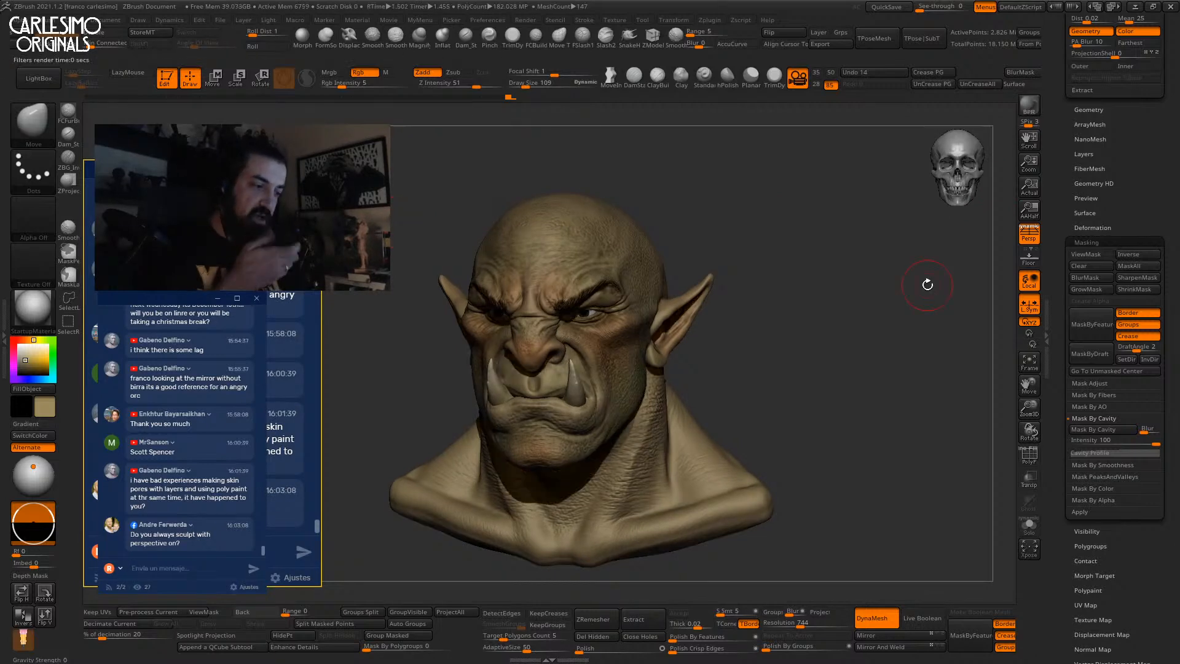
mouse_move(914, 232)
right_mouse_down()
mouse_move(890, 273)
mouse_move(856, 168)
right_mouse_up()
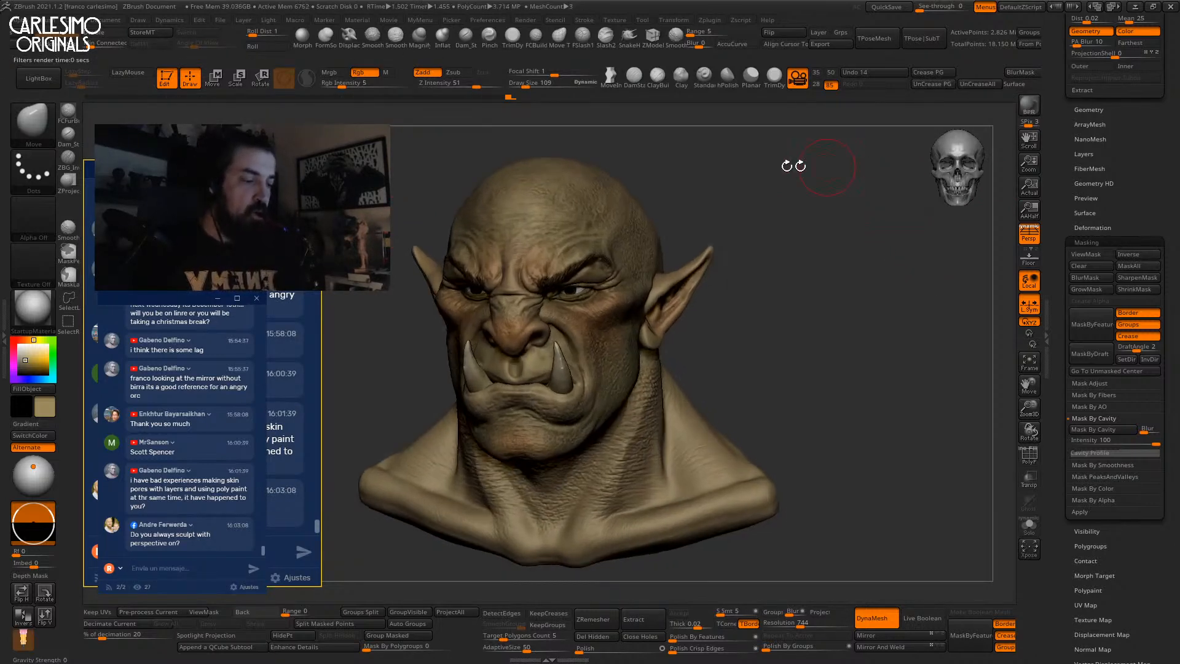
left_click(525, 20)
Set the BPR shadow angle to 20.9750.
left_click(564, 199)
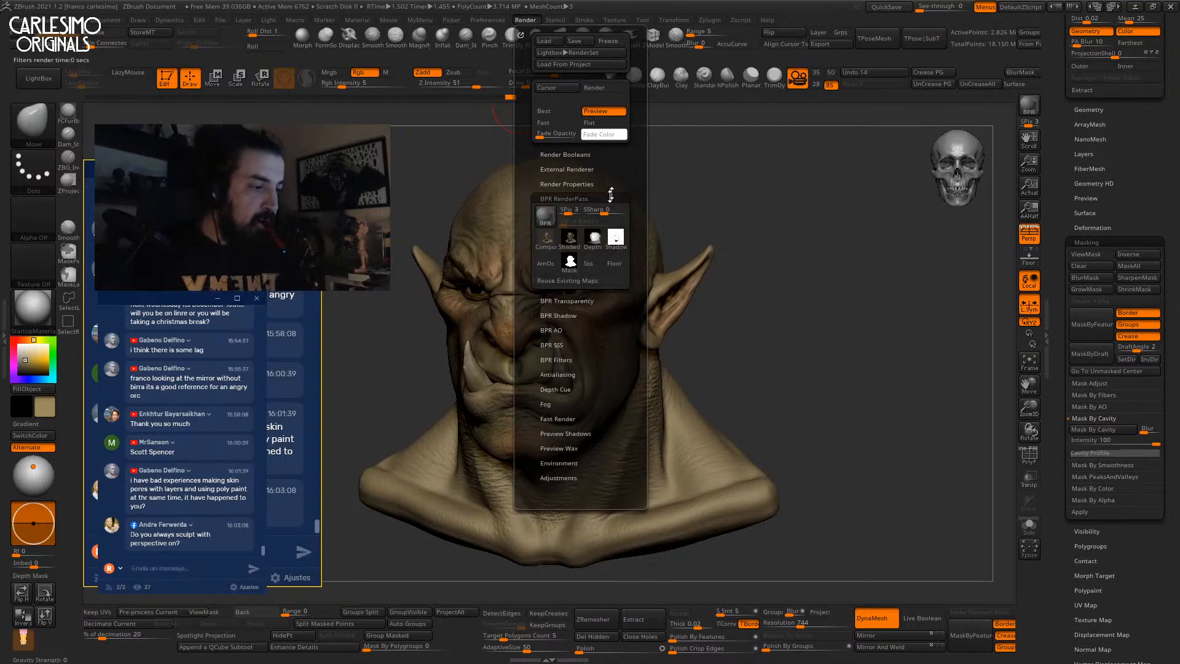
left_click(572, 198)
left_click(567, 227)
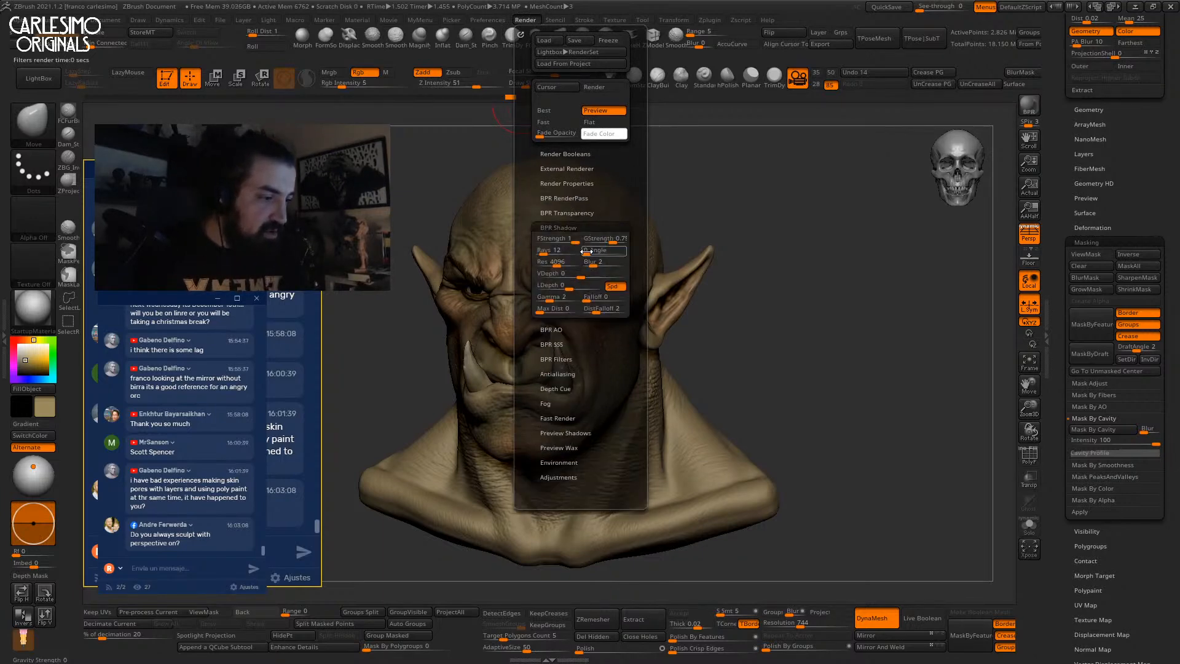
left_click_drag(594, 254, 600, 253)
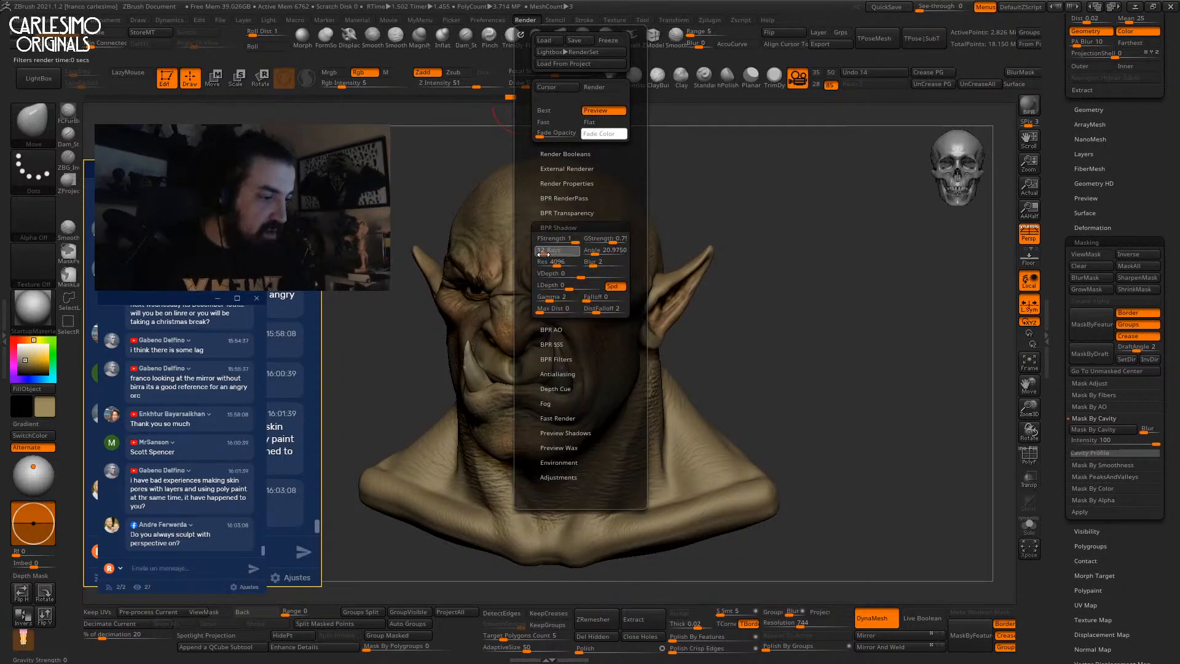
left_click(594, 253)
Shift the light direction slightly and make the document background black.
left_click_drag(816, 308, 820, 311)
left_click_drag(33, 466, 37, 463)
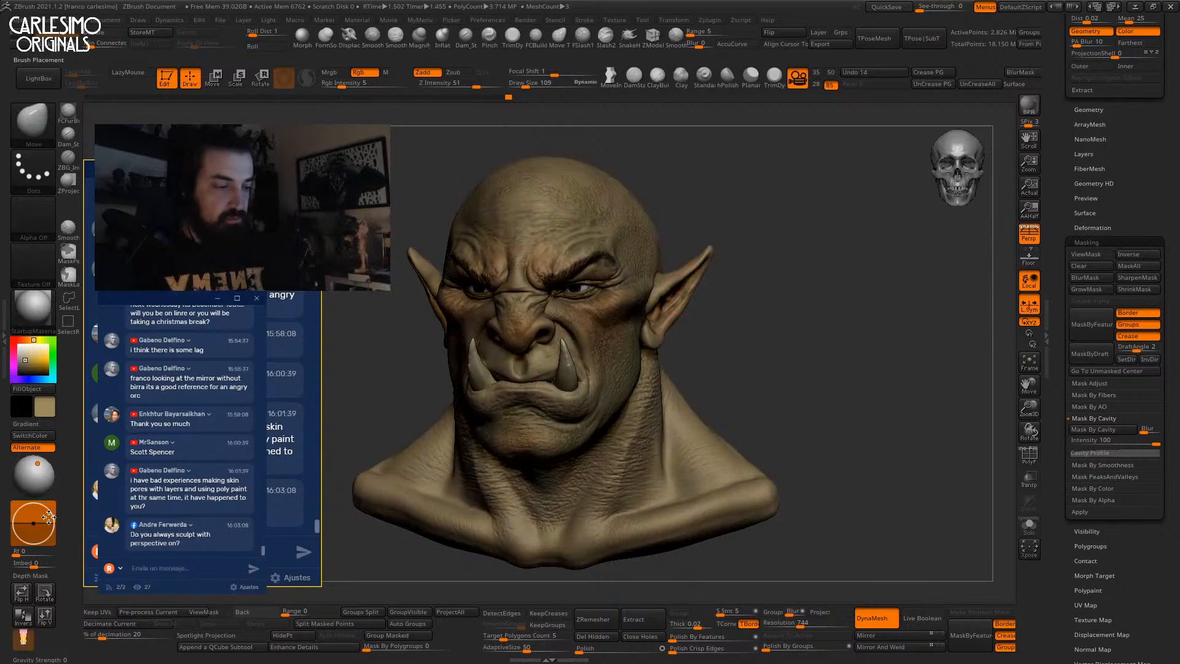
left_click_drag(257, 613, 22, 406)
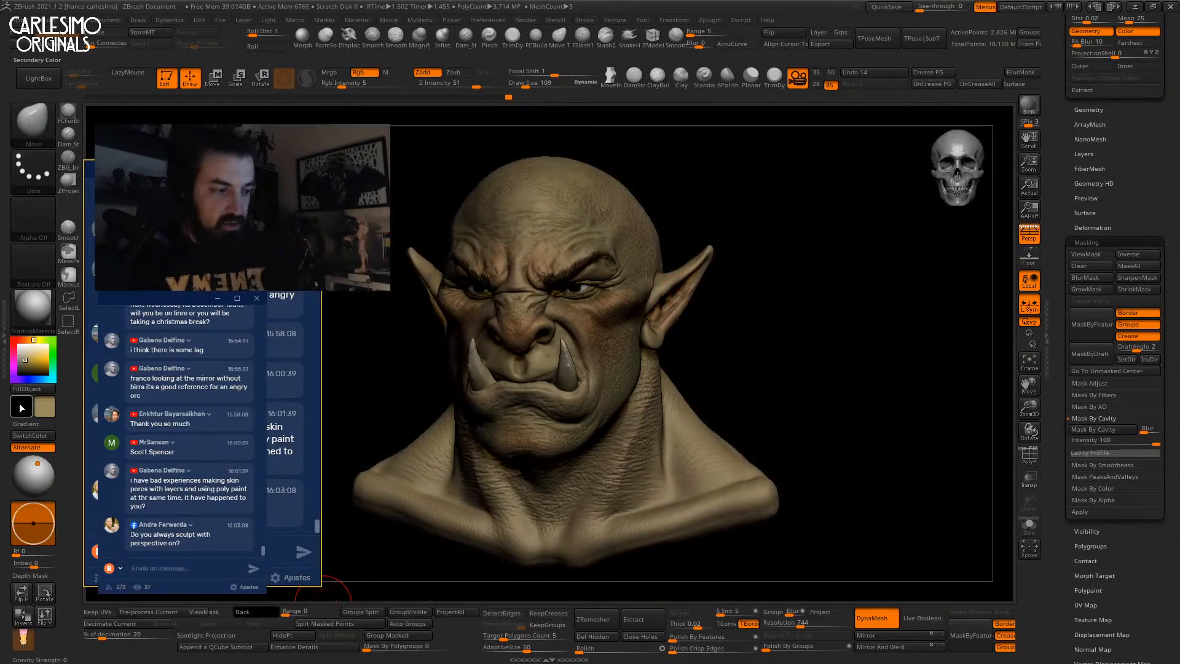
left_click(1029, 106)
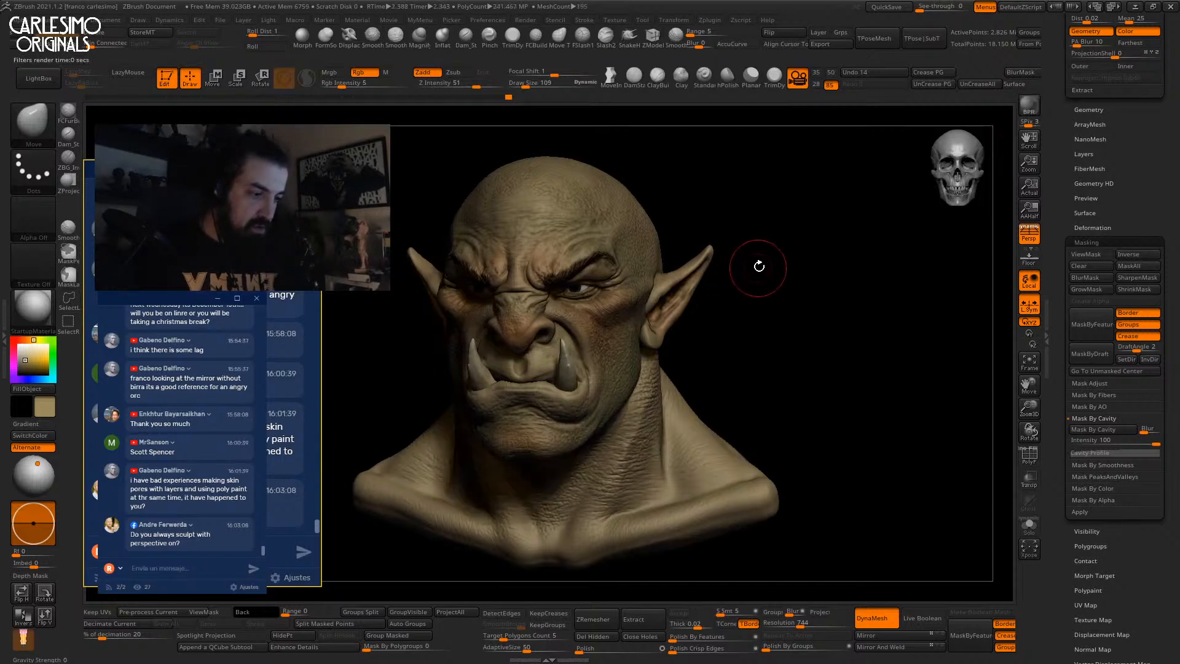
left_click_drag(758, 266, 786, 211, "shift")
Select the eyeballs subtool, solo it, and duplicate it in the Subtool palette.
left_click(603, 284, "alt")
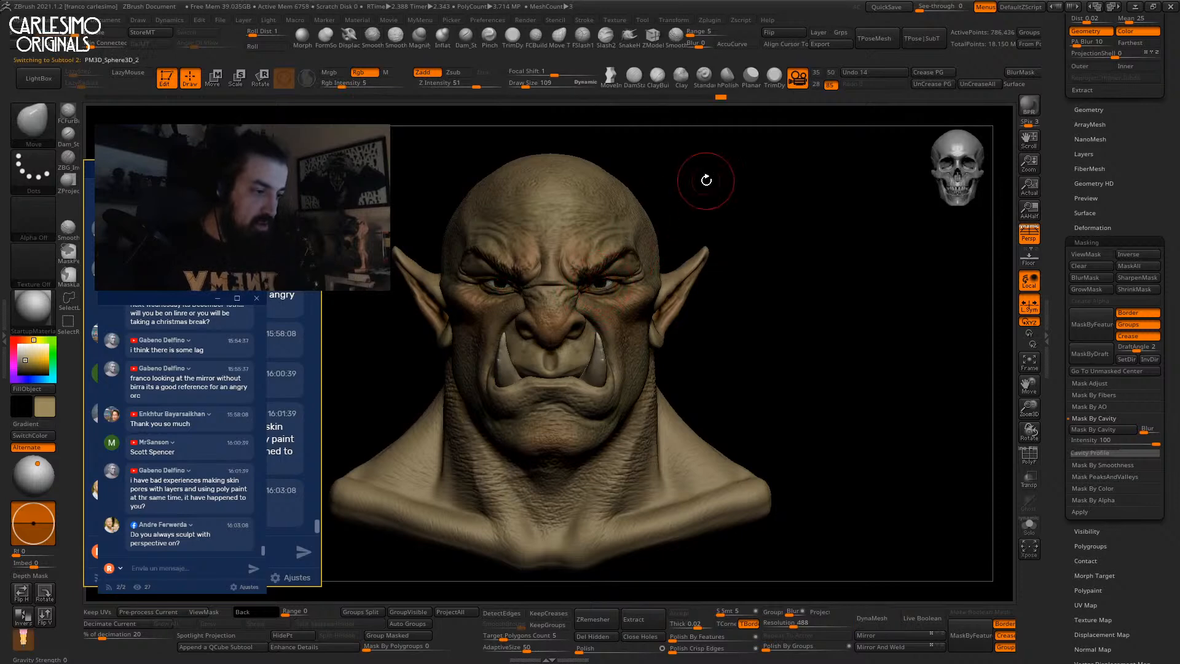
left_click(706, 180)
left_click_drag(1054, 208, 1097, 318)
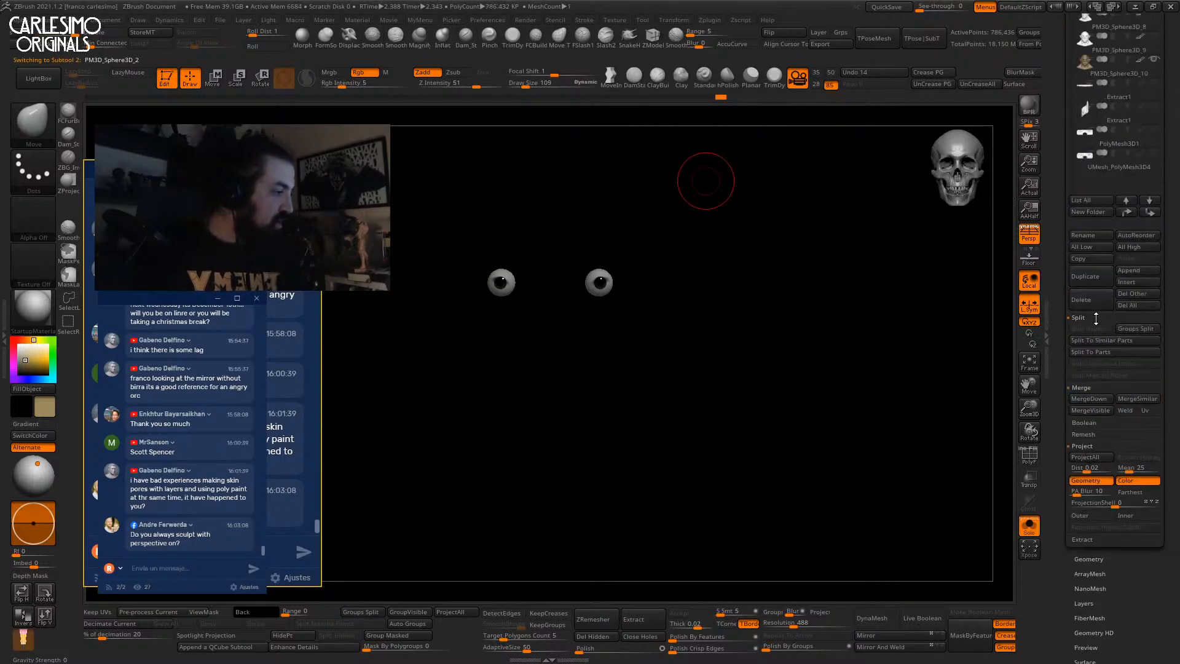
left_click(1088, 276)
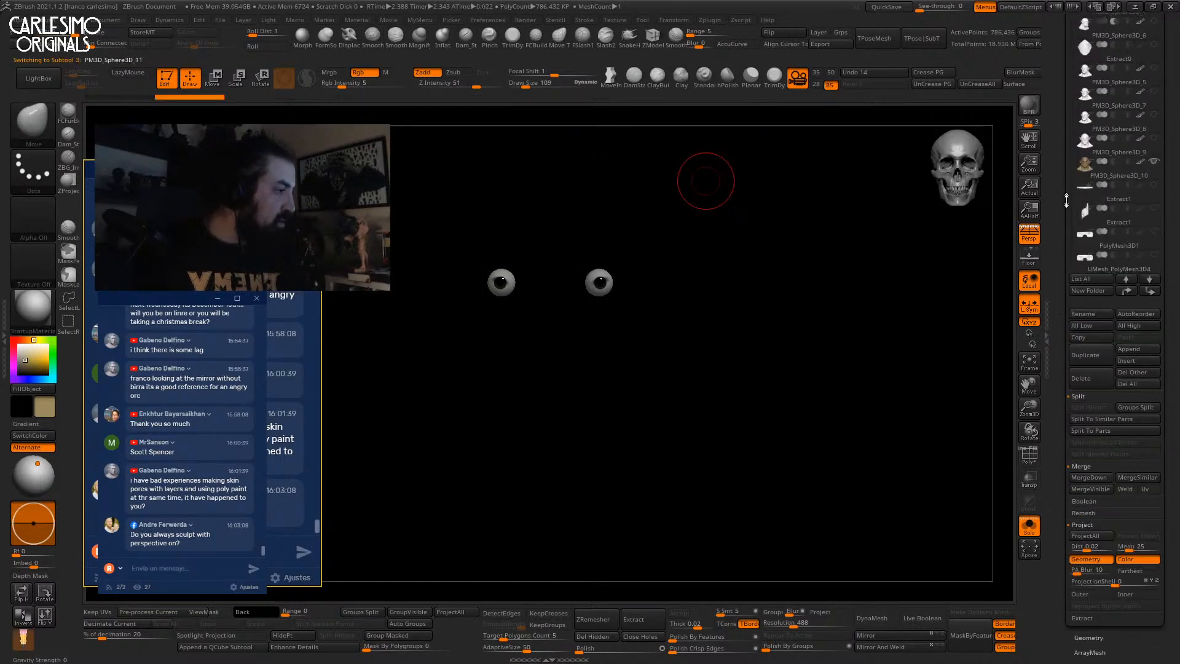
left_click_drag(1058, 197, 1056, 285)
Rotate the right eye around its vertical axis with the gizmo, viewing it in place on the head.
key("w")
right_click_drag(591, 300, 641, 329, "ctrl")
left_click_drag(669, 273, 672, 251, "alt")
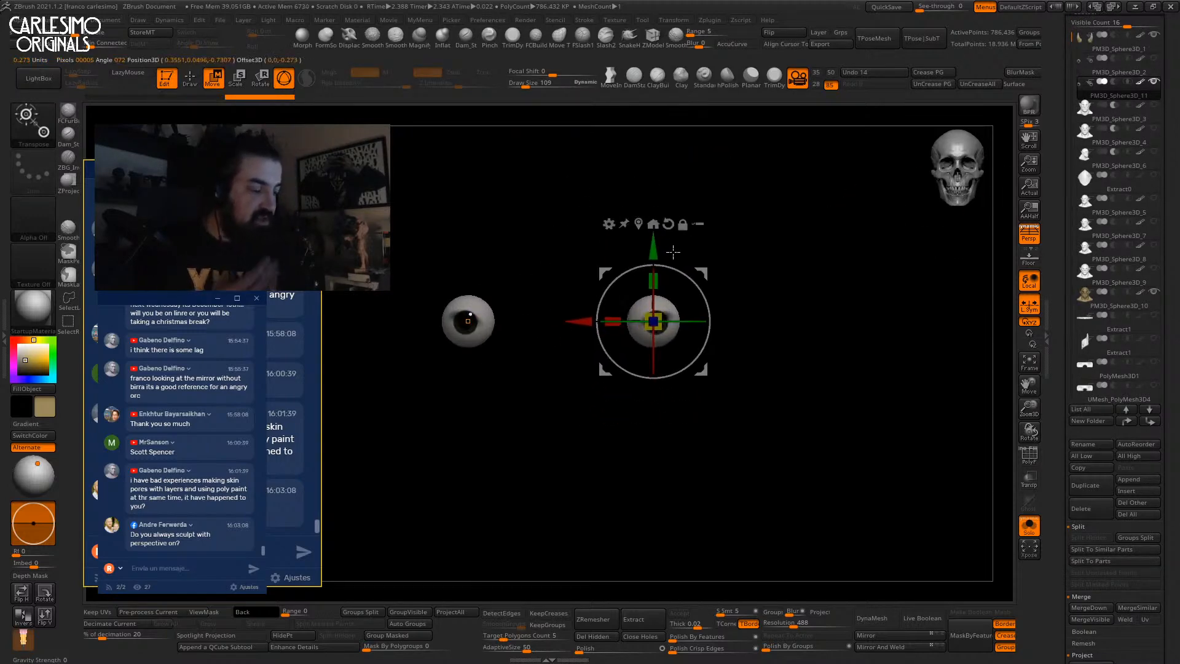
left_click_drag(1055, 225, 1057, 288)
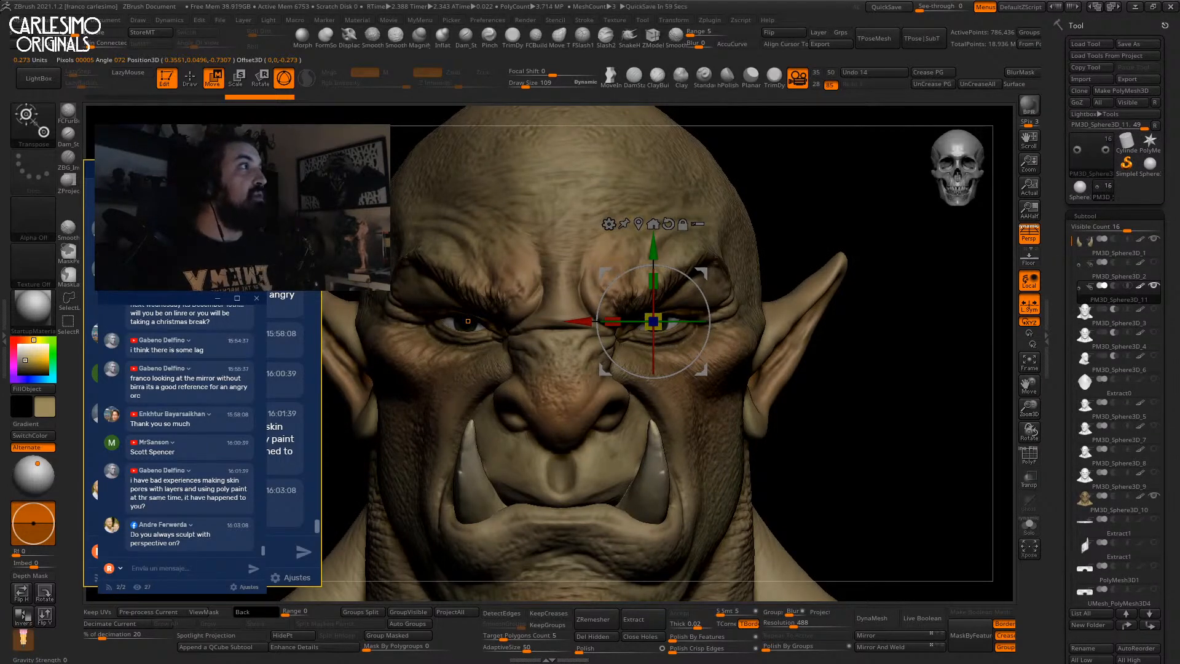
left_click_drag(1053, 262, 1053, 465)
left_click_drag(1060, 177, 1061, 317)
left_click(1082, 93)
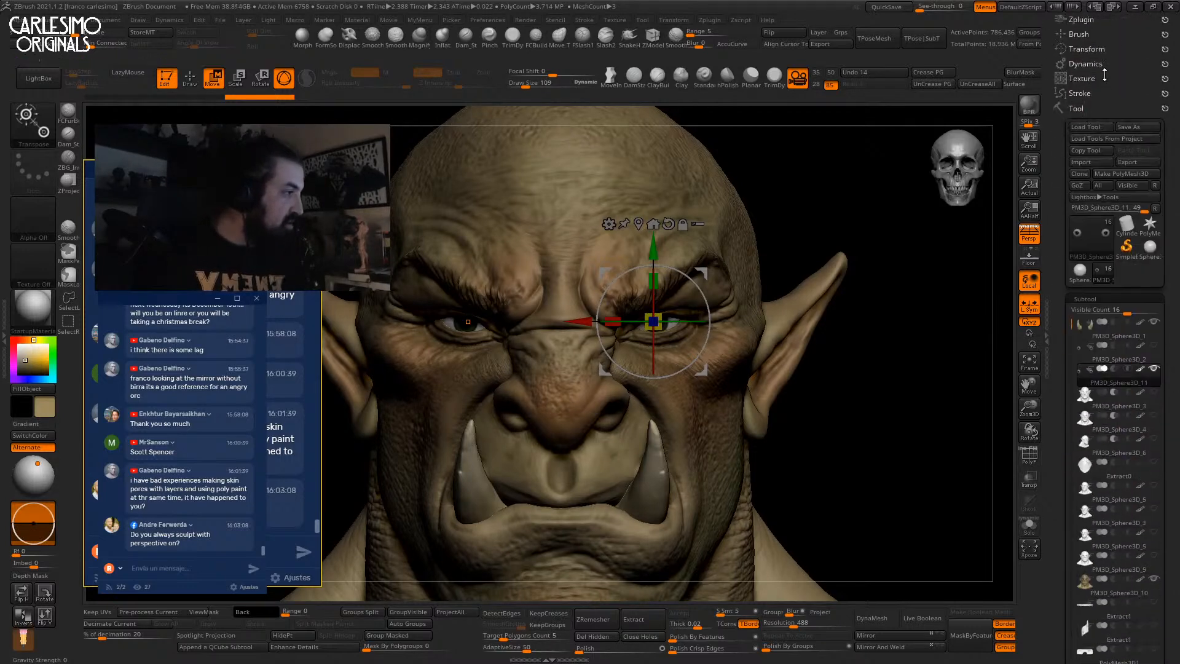
left_click(1086, 50)
right_click_drag(707, 198, 725, 193, "alt")
left_click_drag(699, 318, 689, 339)
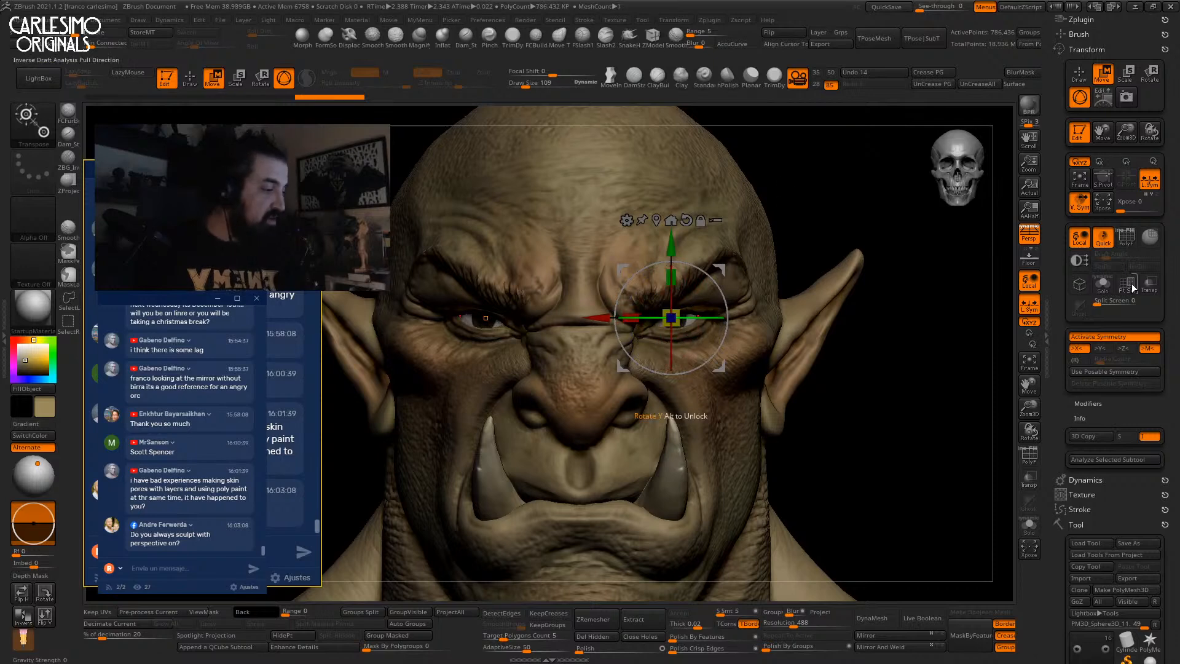
Turn off Transform Mirror Symmetry so the eye can be rotated independently.
mouse_move(961, 303)
left_mouse_down()
mouse_move(893, 352)
mouse_move(906, 324)
mouse_move(892, 321)
left_mouse_up()
key("q")
left_click(1148, 348)
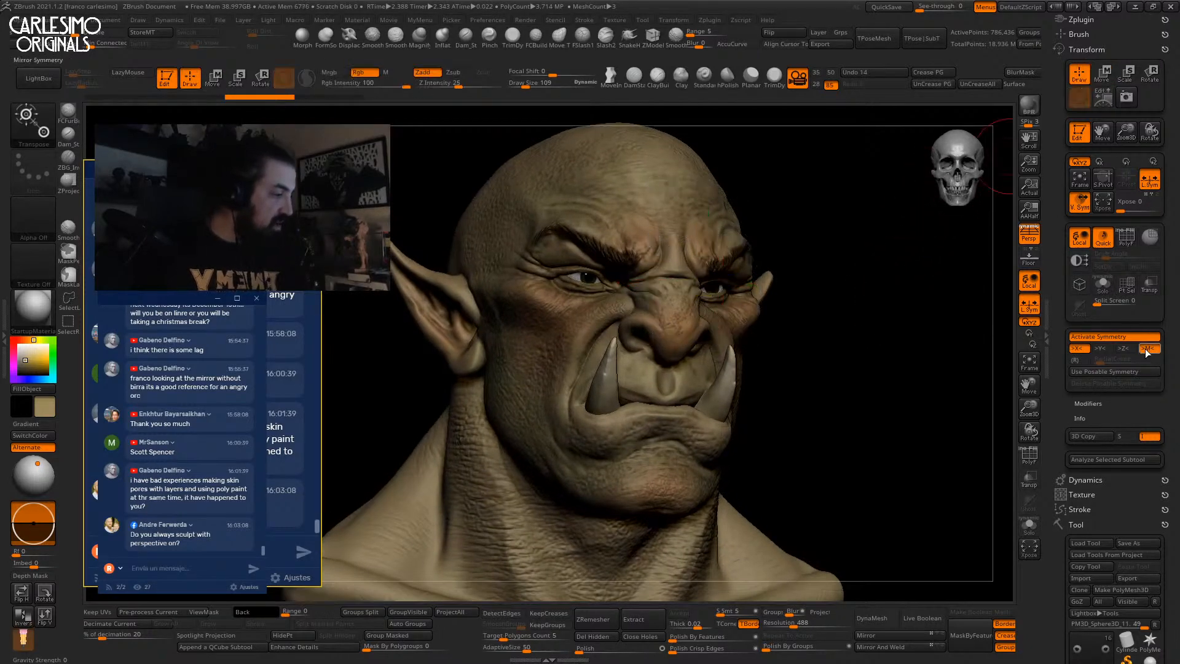
key("w")
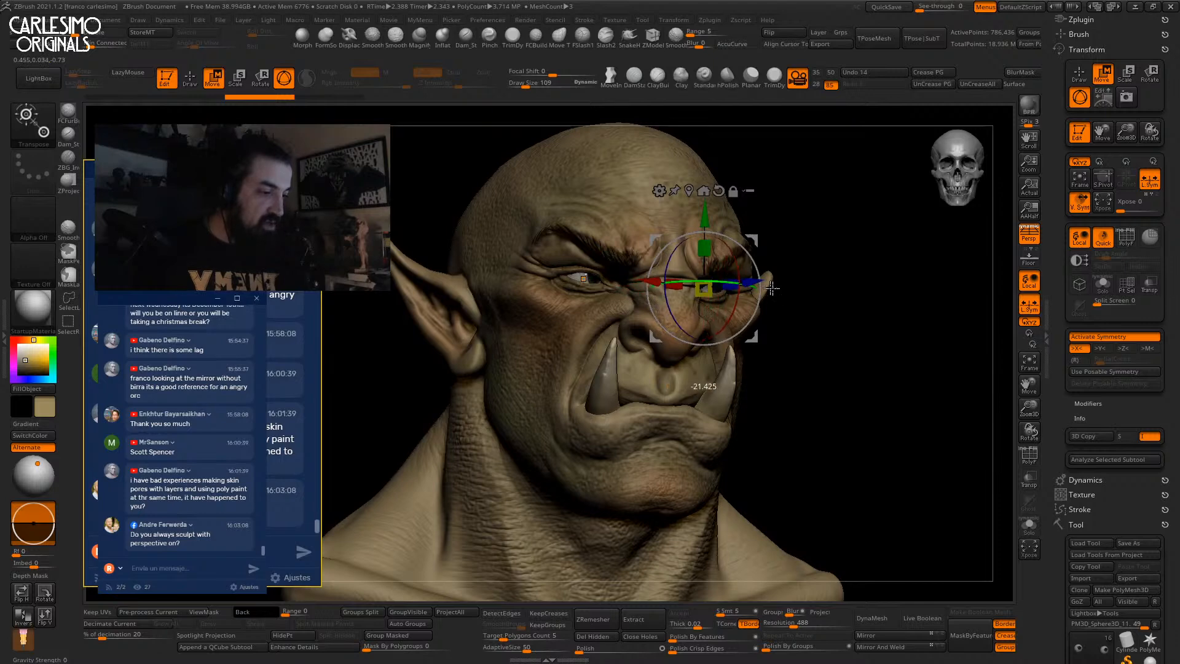
left_click(687, 192)
key("alt+s")
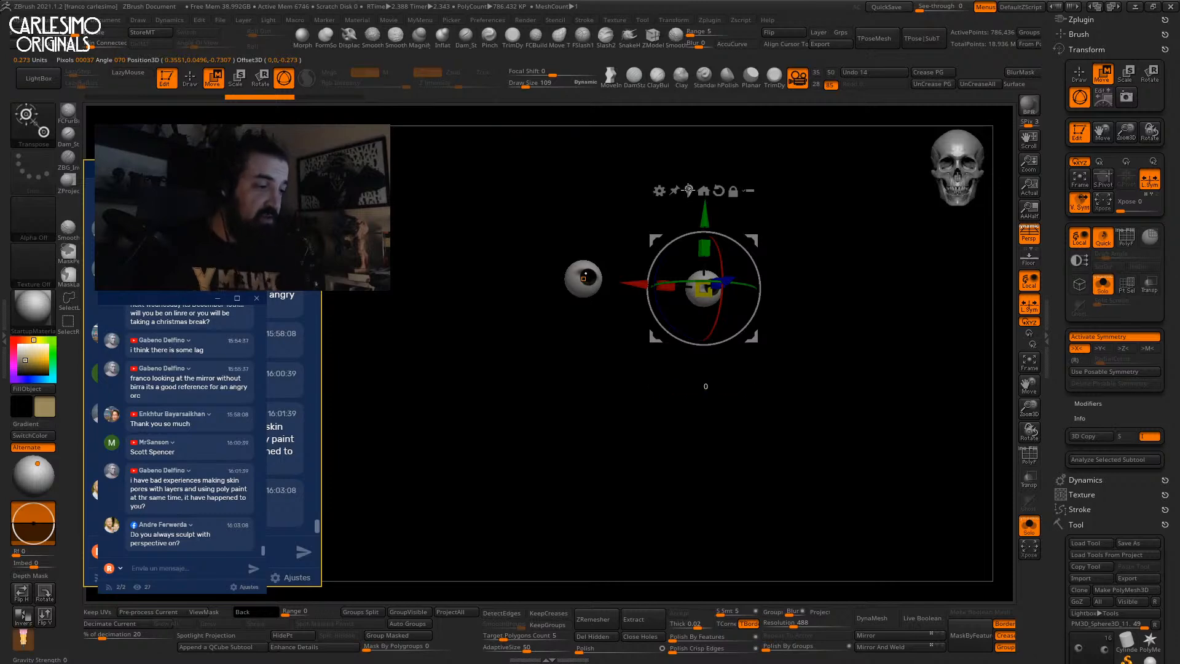
key("alt+s")
Rotate the eye on the Y and X rings to re-aim its gaze, then BPR render.
left_click_drag(740, 285, 704, 325)
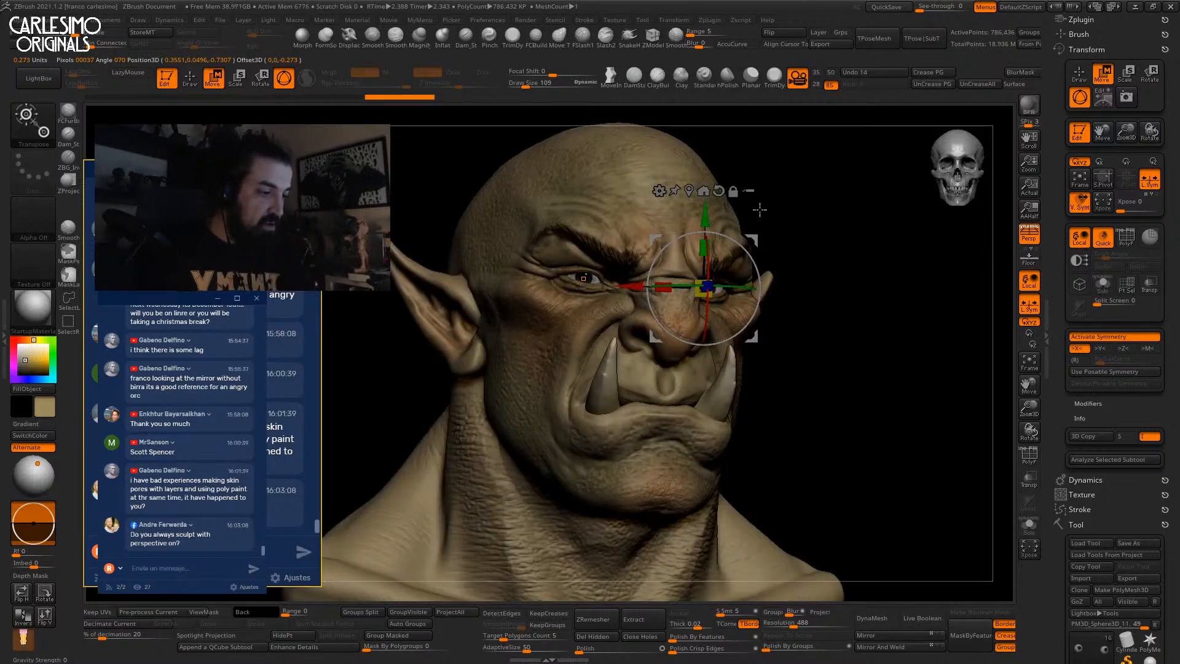
key("q")
left_click_drag(812, 234, 845, 254)
key("w")
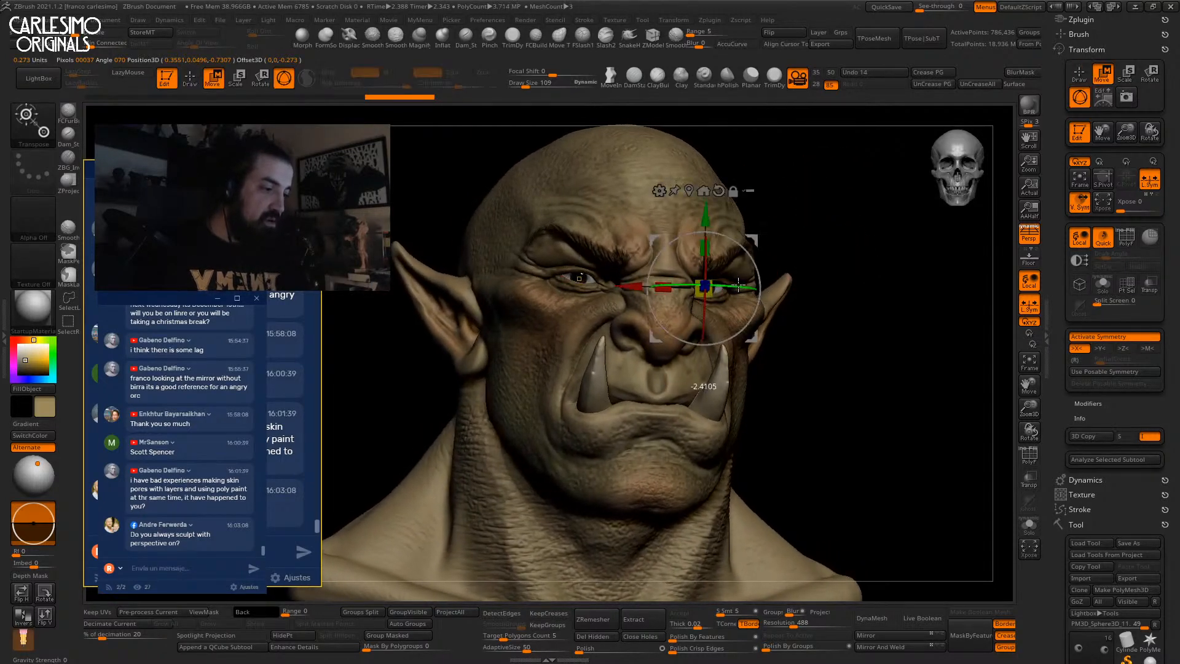
key("q")
left_click_drag(840, 245, 834, 261)
left_click(1032, 109)
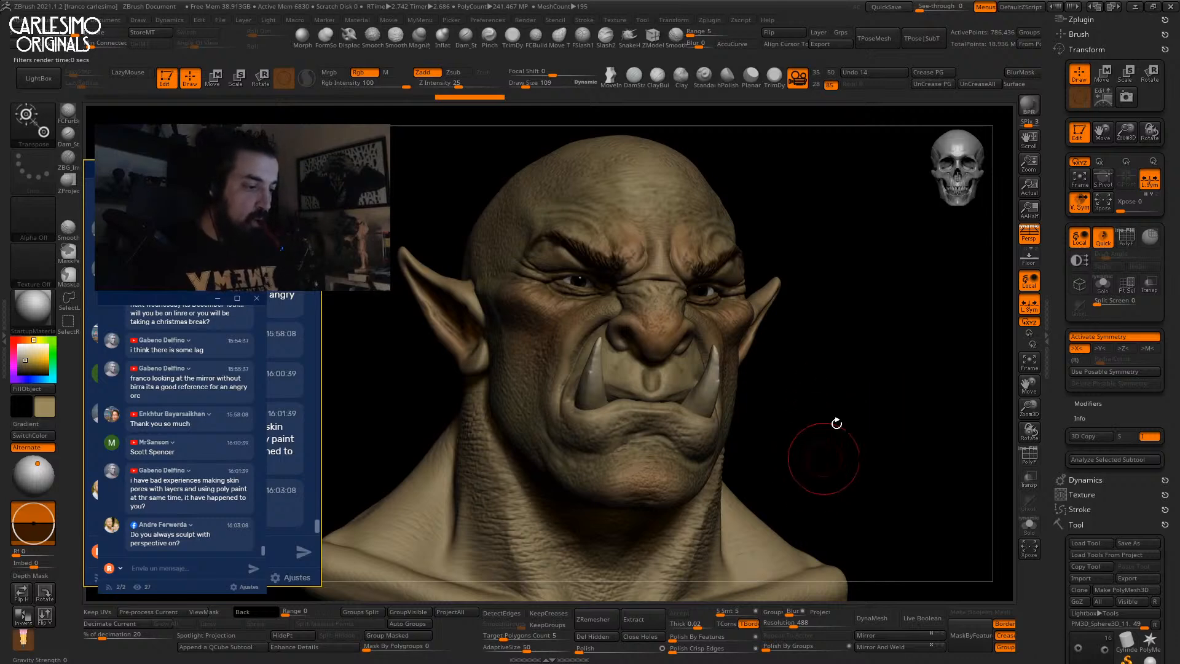
Try BasicMaterial2 and Blinn on the orc, settling on BasicMaterial.
left_click(34, 310)
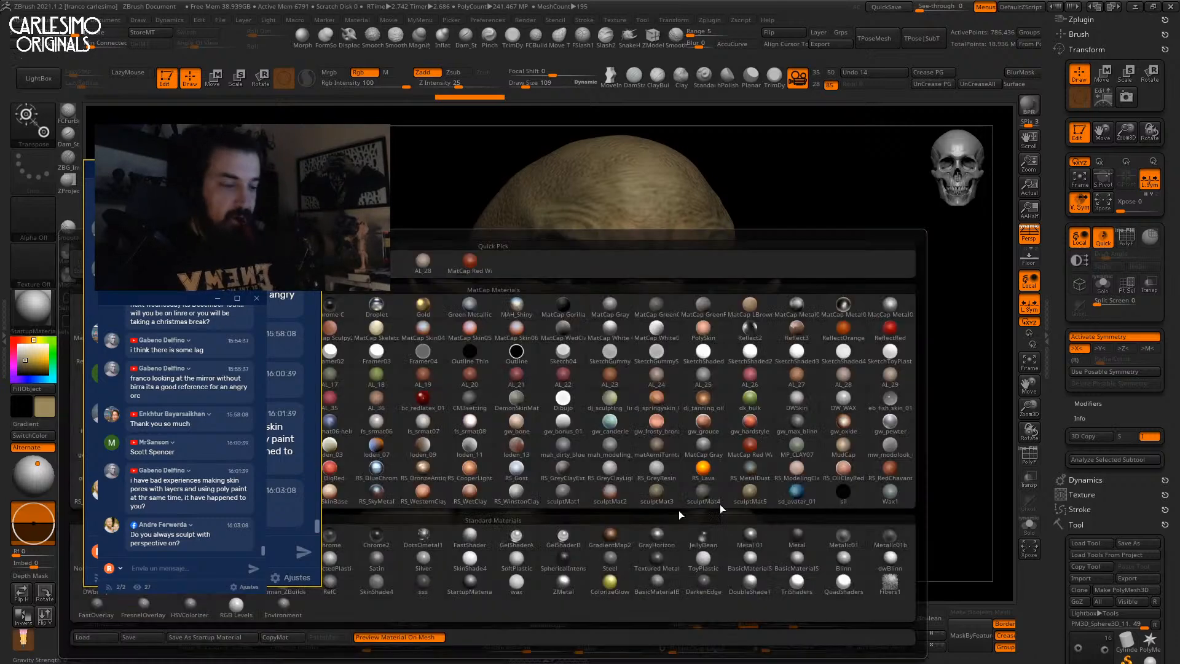
left_click(797, 562)
left_click(711, 357, "alt")
left_click(34, 310)
left_click(750, 557)
left_click(45, 313)
left_click(843, 558)
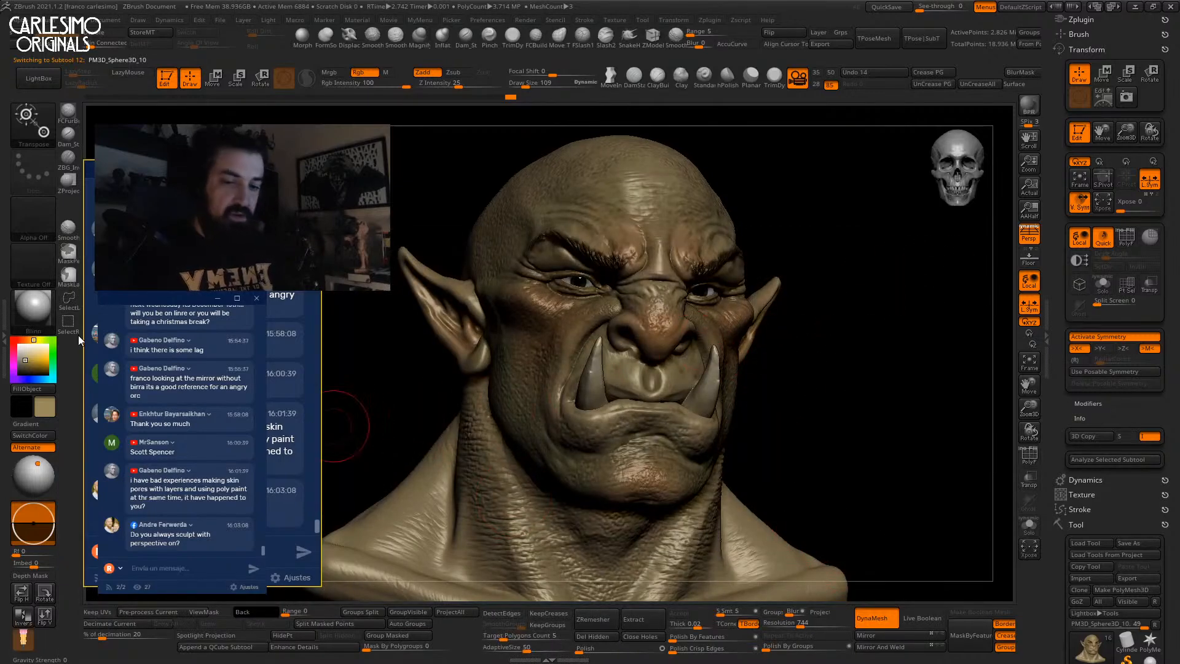
left_click(33, 310)
left_click(751, 560)
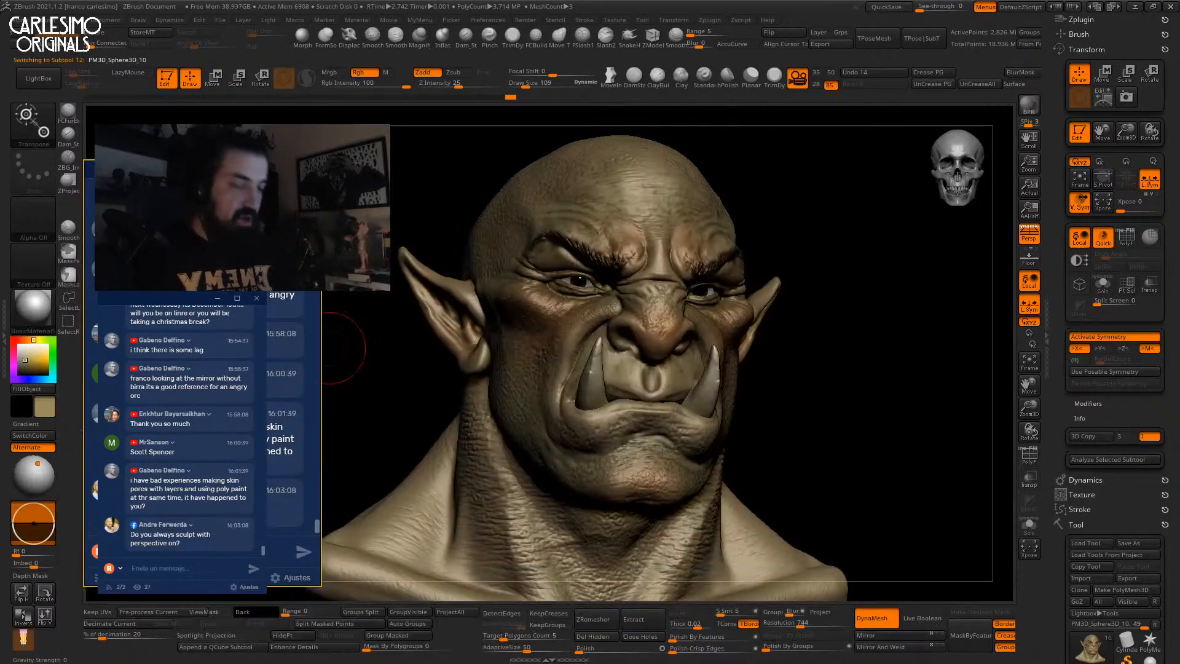
Dock the Material menu, set Diffuse to 88 and Specular to 13, and BPR render.
left_click(104, 19)
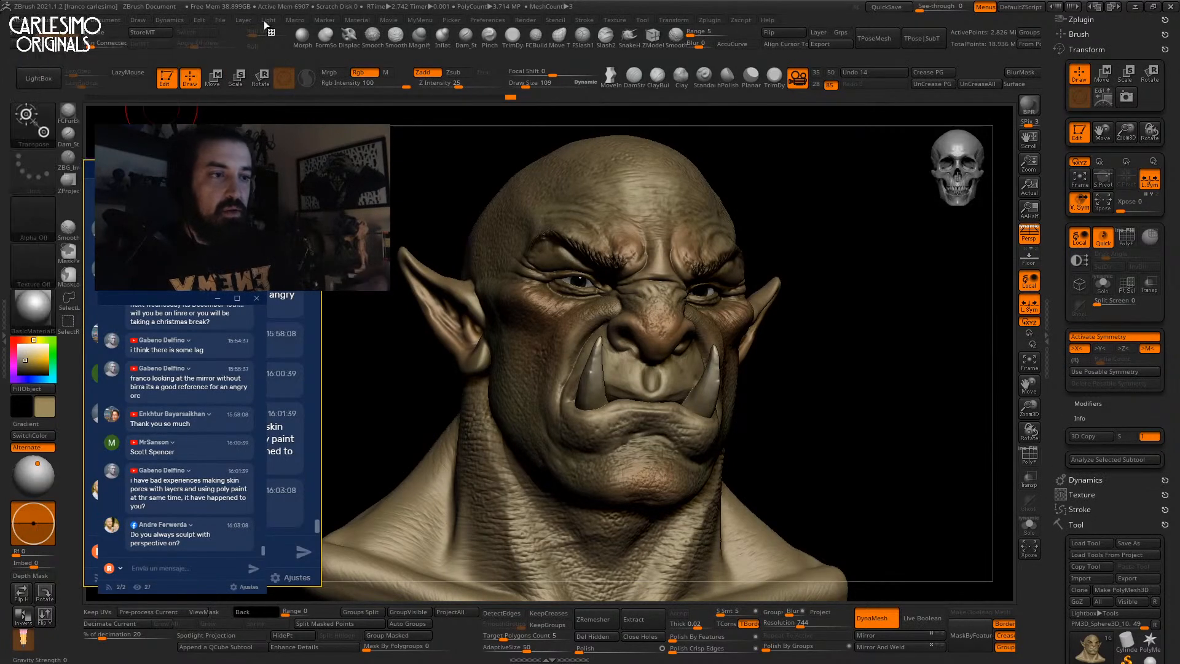
left_click(356, 20)
left_click_drag(400, 41, 1086, 50)
left_click(1094, 266)
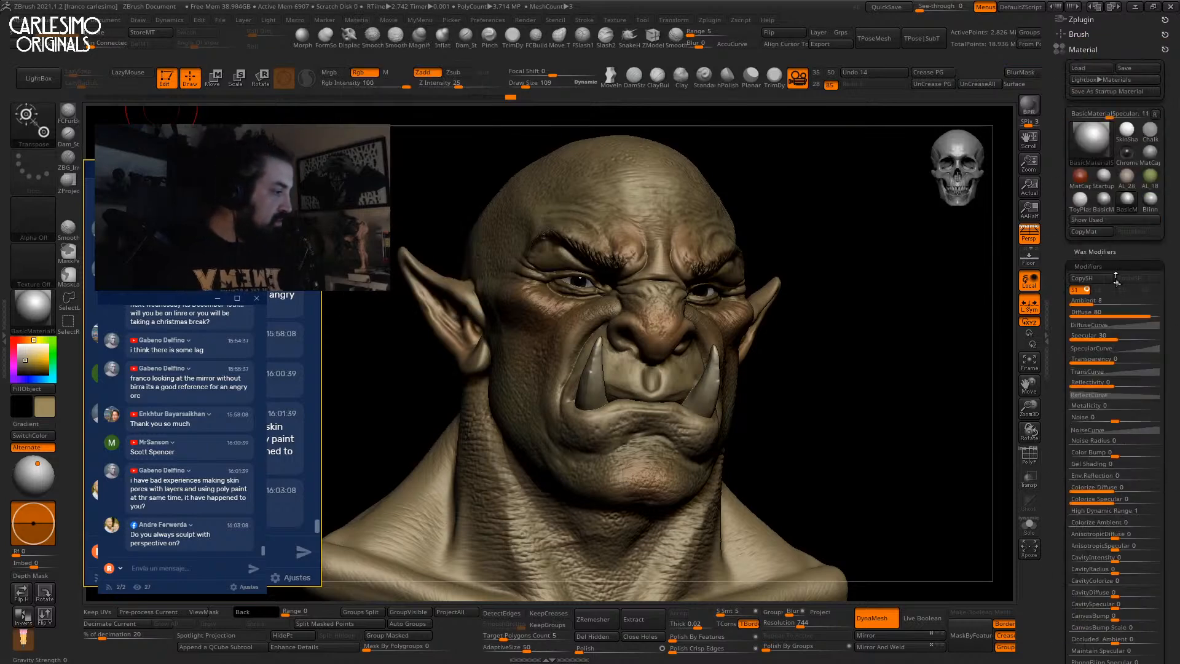
left_click_drag(1142, 316, 1104, 340)
left_click(1030, 108)
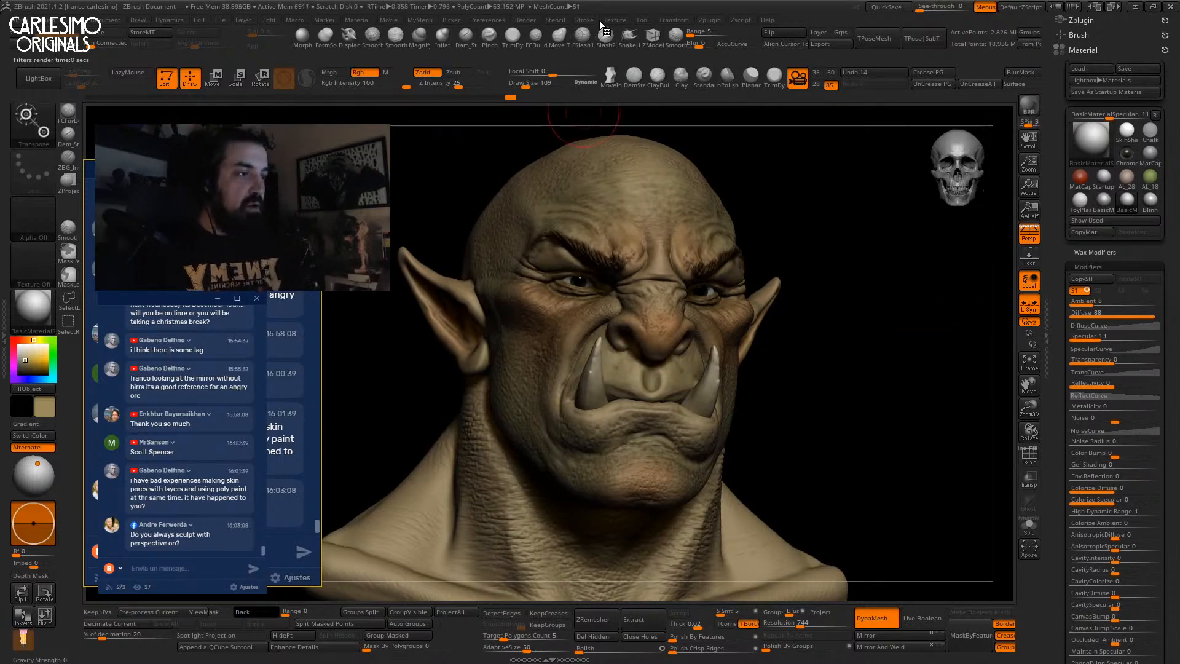
Enable a second pale-yellow light at the upper left of the light sphere and BPR render.
left_click(270, 20)
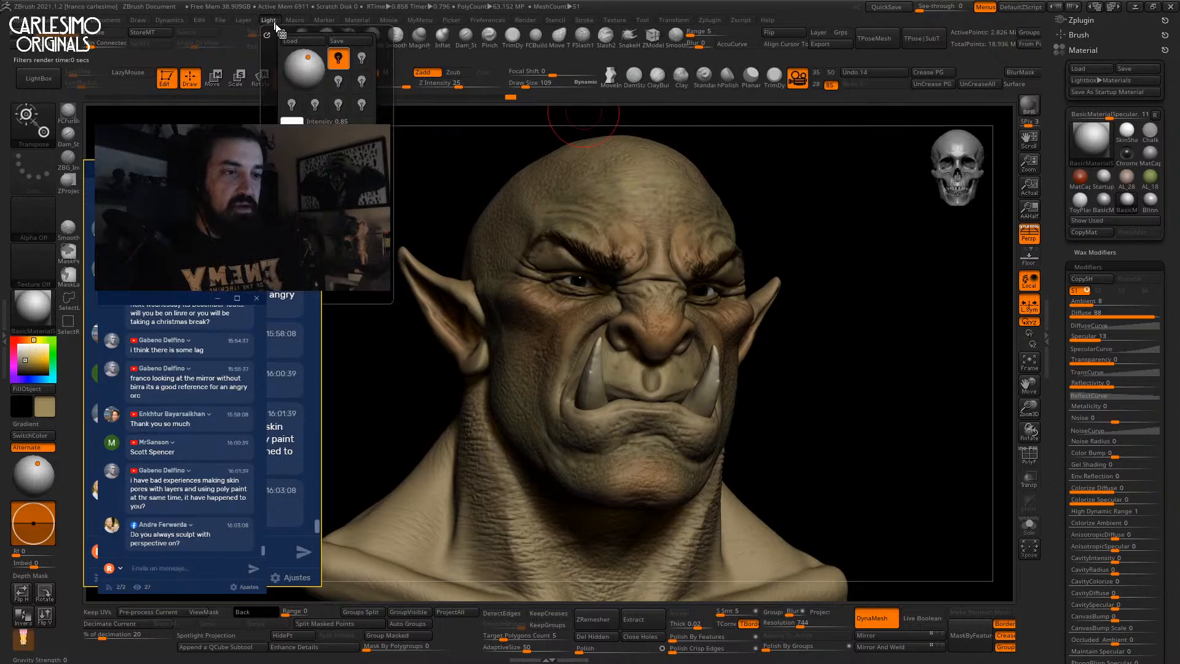
mouse_move(266, 32)
left_mouse_down()
mouse_move(1100, 30)
mouse_move(1087, 27)
left_mouse_up()
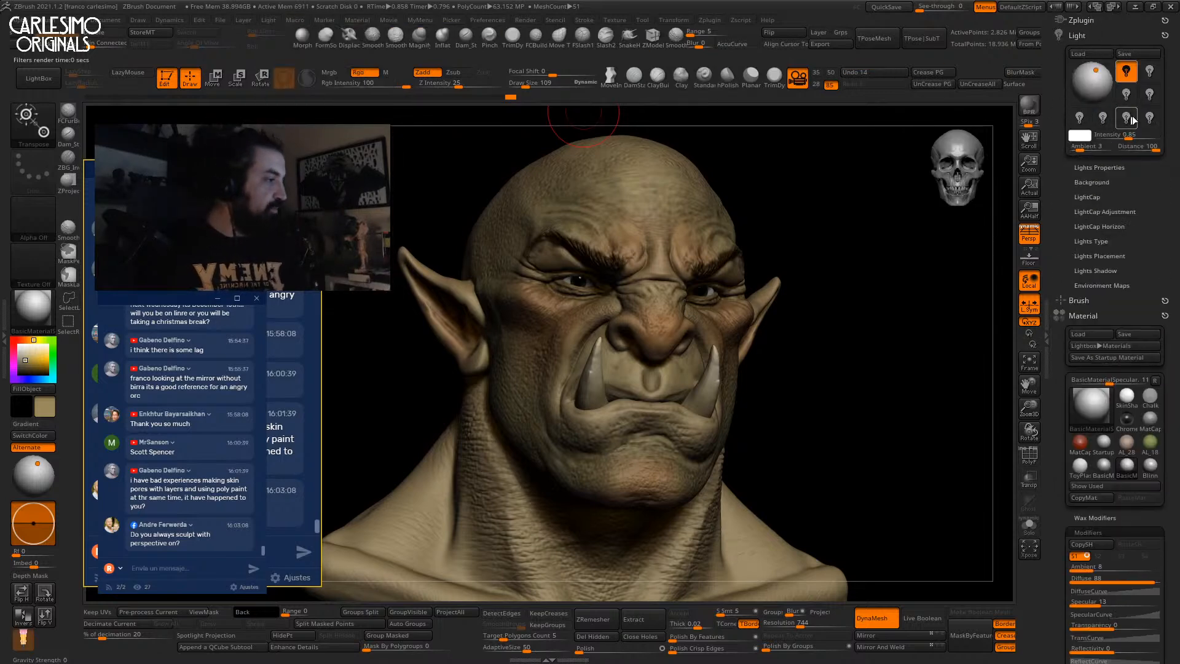
left_click(1148, 97)
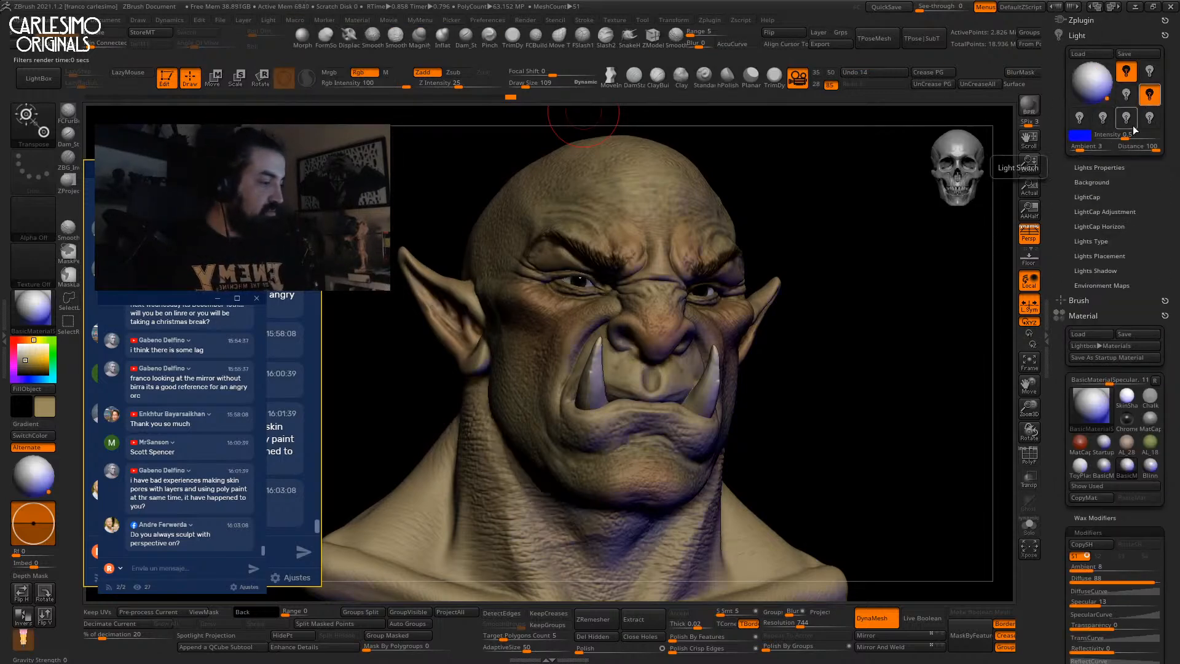
left_click(1080, 134)
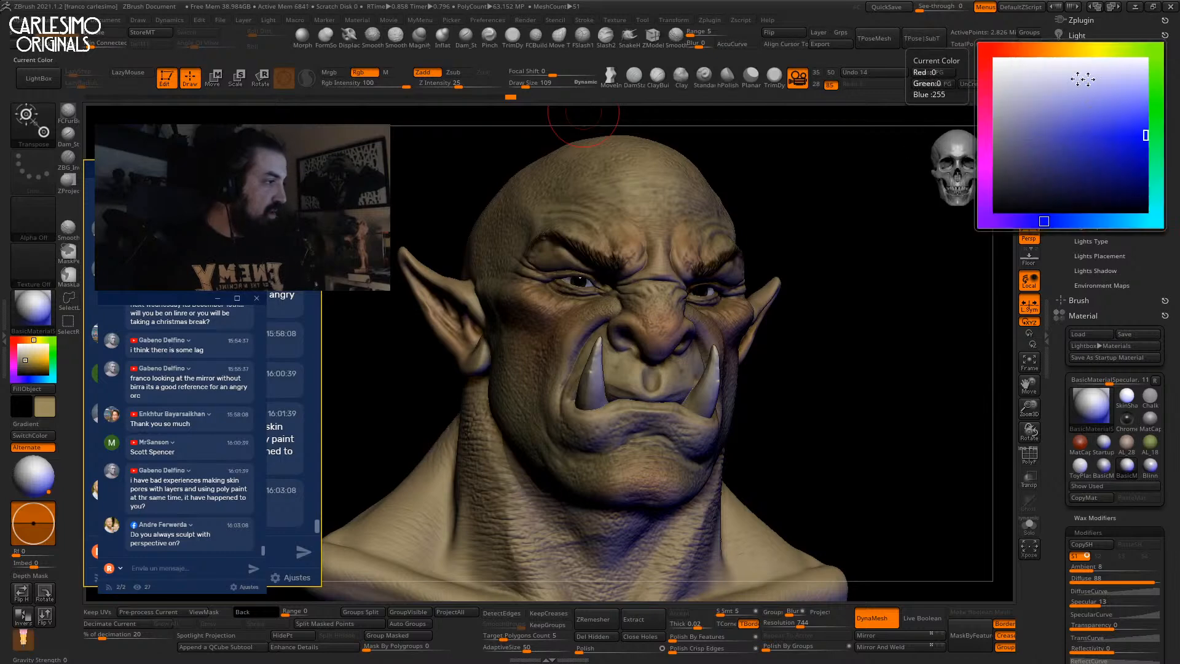
left_click(1087, 50)
left_click(1134, 116)
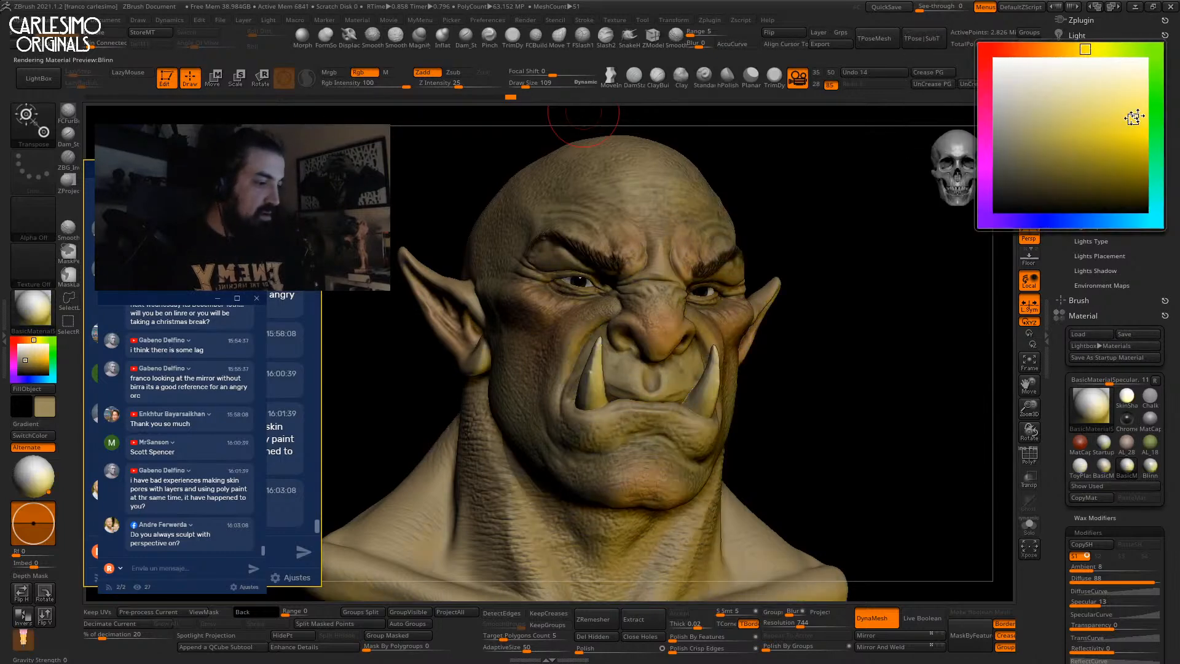
mouse_move(1106, 94)
left_mouse_down()
mouse_move(1077, 81)
mouse_move(1104, 72)
left_mouse_up()
left_click(1128, 77)
left_click(1029, 106)
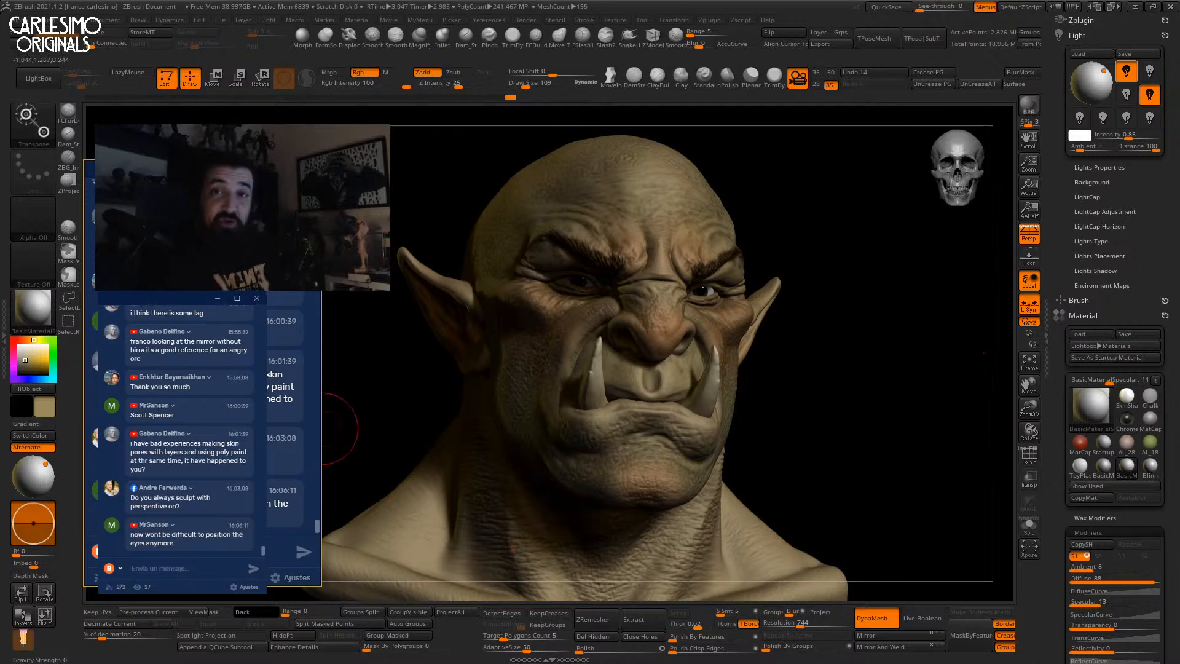
scroll(178, 430, "up", 10)
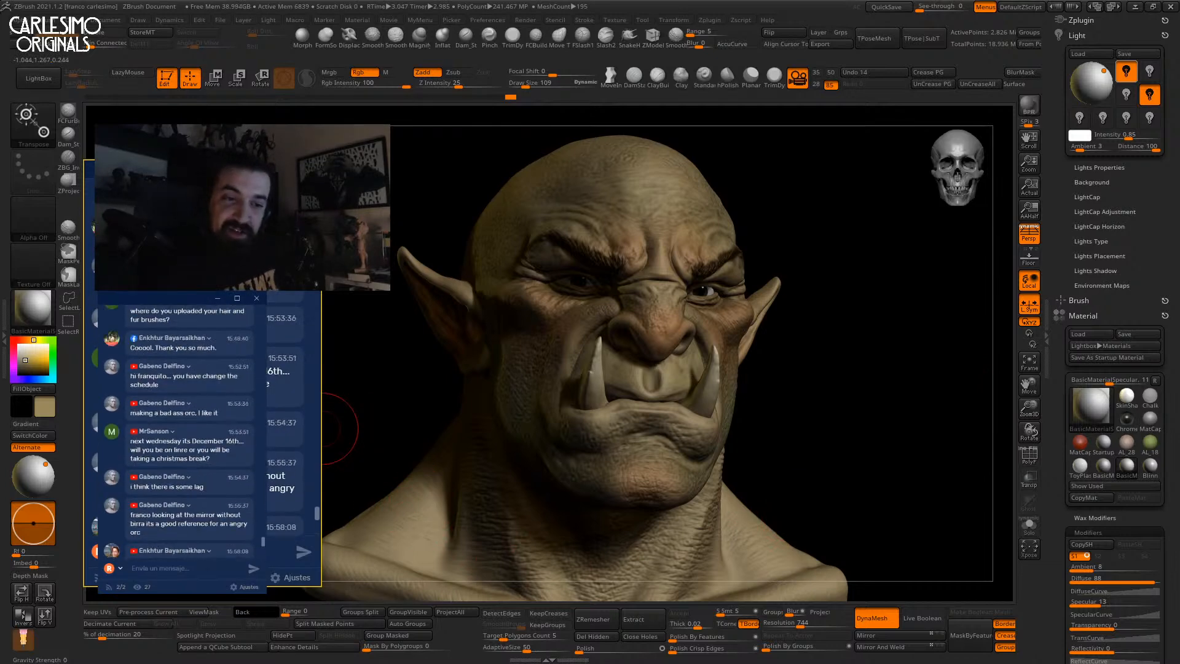
scroll(178, 430, "down", 5)
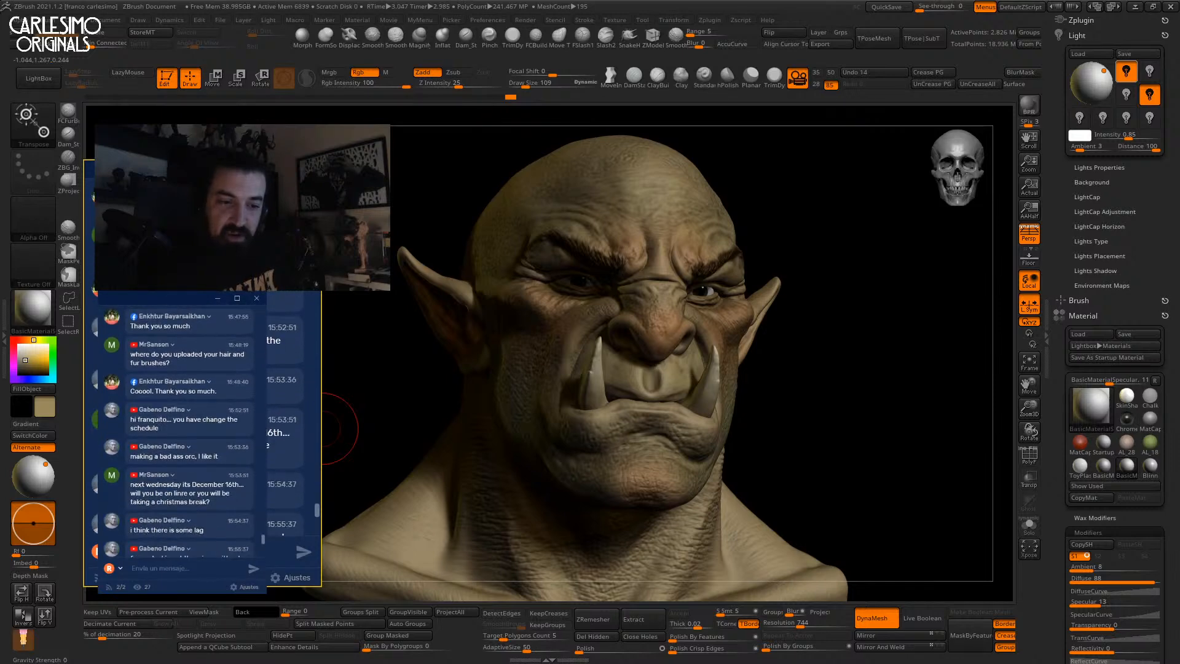
scroll(178, 430, "down", 1)
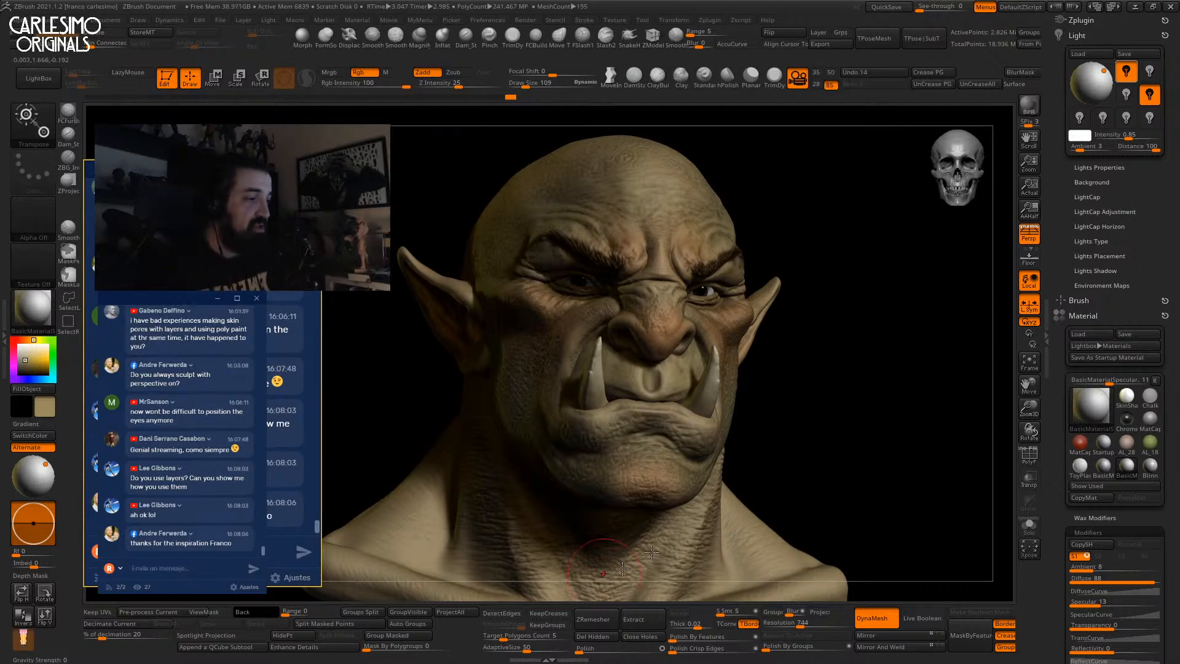
Switch to perspective with an 85 mm focal length, frame a three-quarter view, and BPR render.
left_click(1025, 238)
left_click_drag(922, 364, 914, 403)
key("w")
key("q")
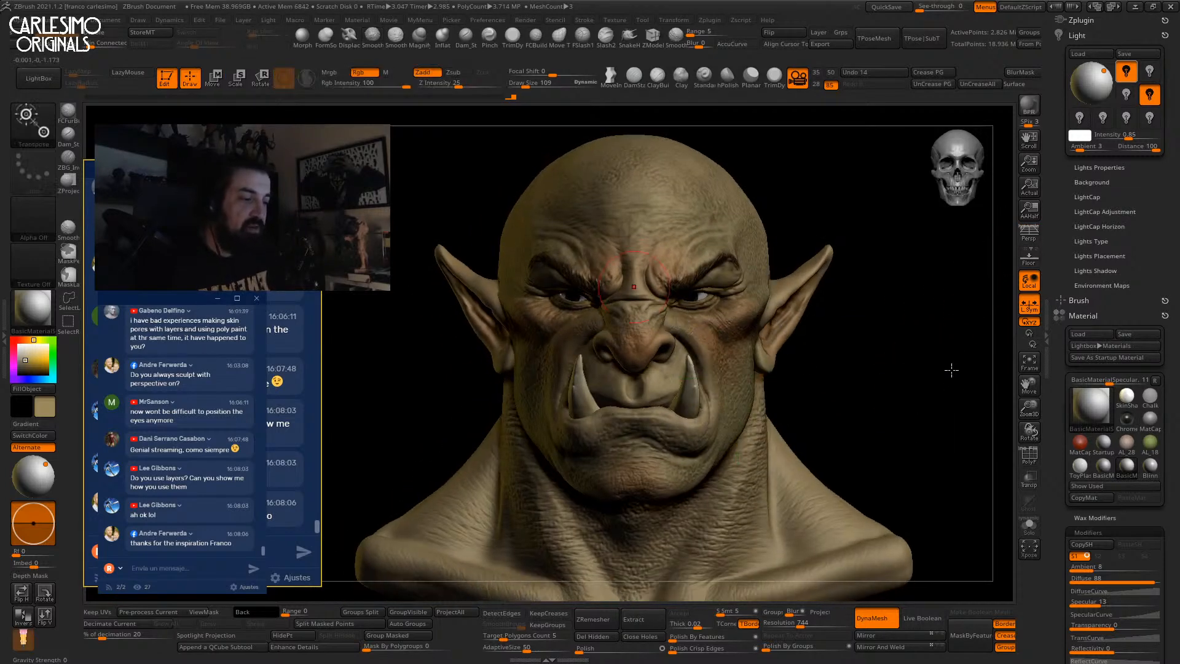
left_click(1025, 239)
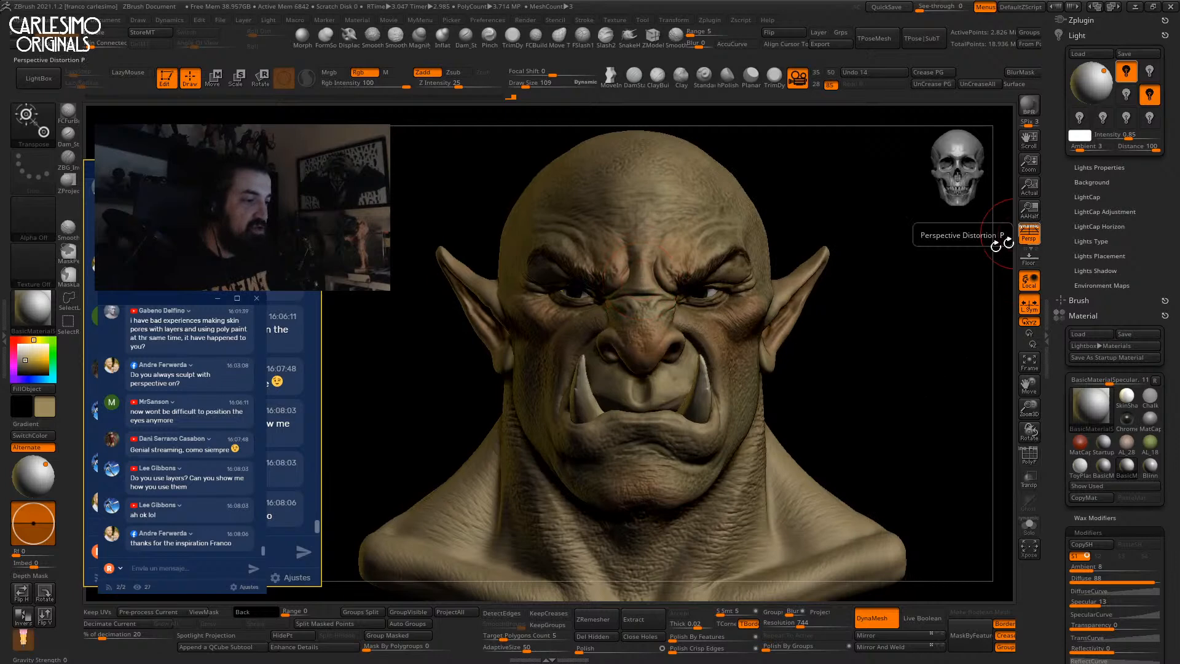
left_click(829, 74)
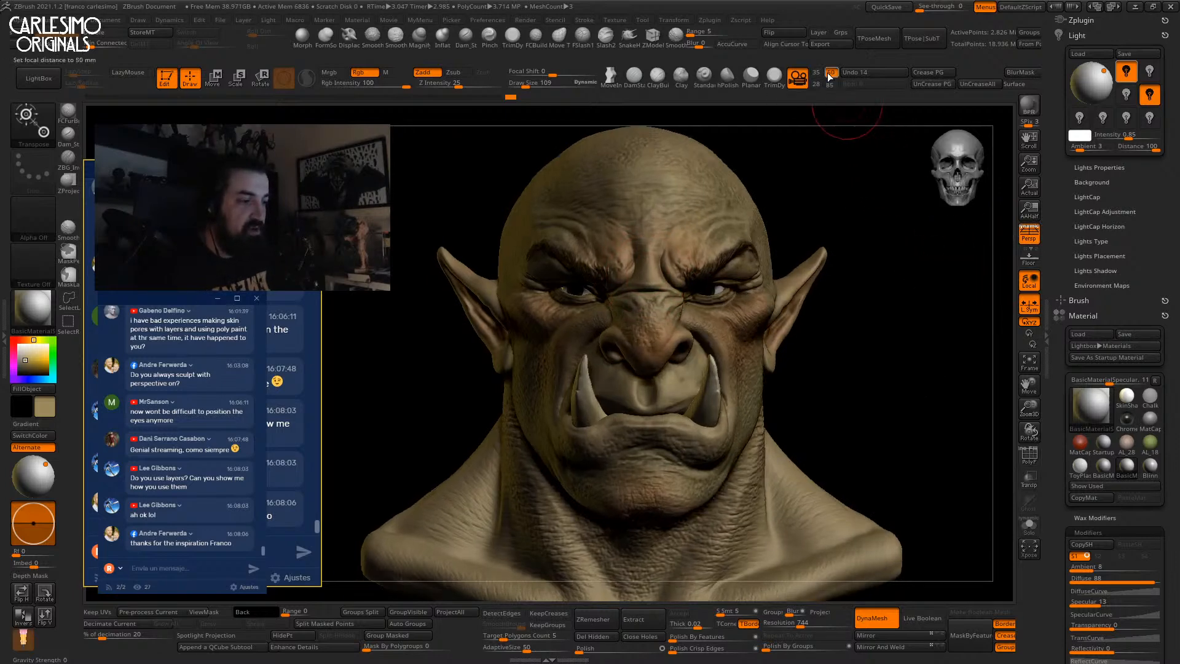
left_click(829, 85)
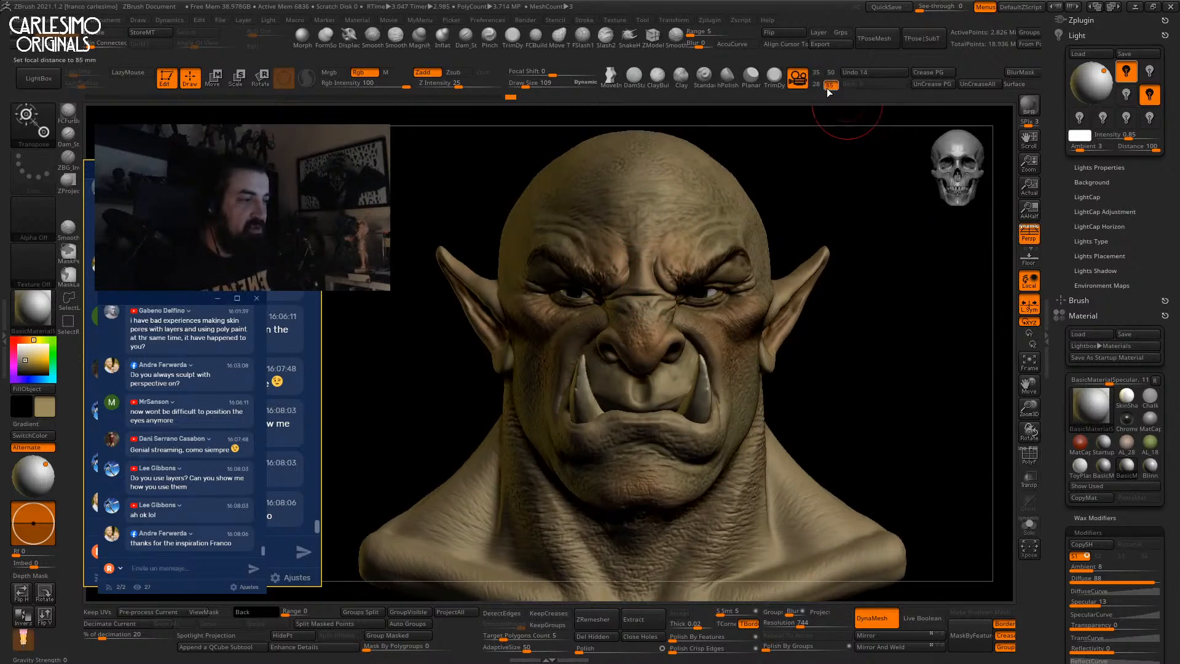
left_click_drag(852, 348, 934, 274, "alt")
left_click(1021, 106)
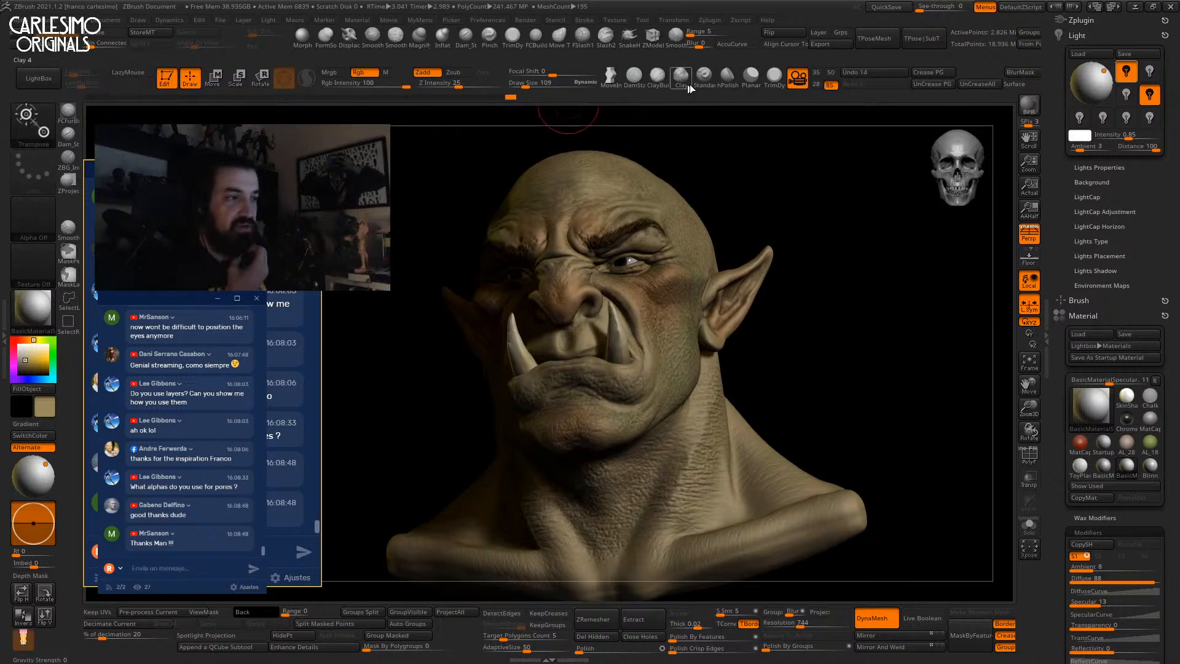
Choose the Standard brush preset with Alpha 47 and turn the orc to face front.
left_click(704, 76)
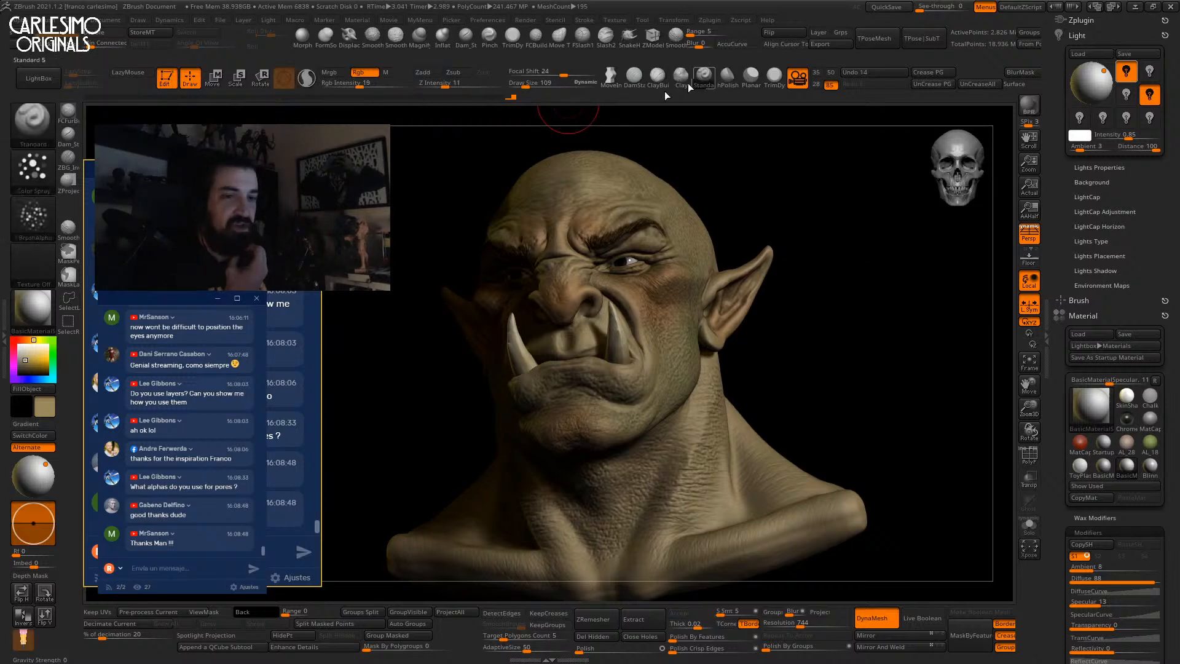
left_click(46, 201)
mouse_move(611, 345)
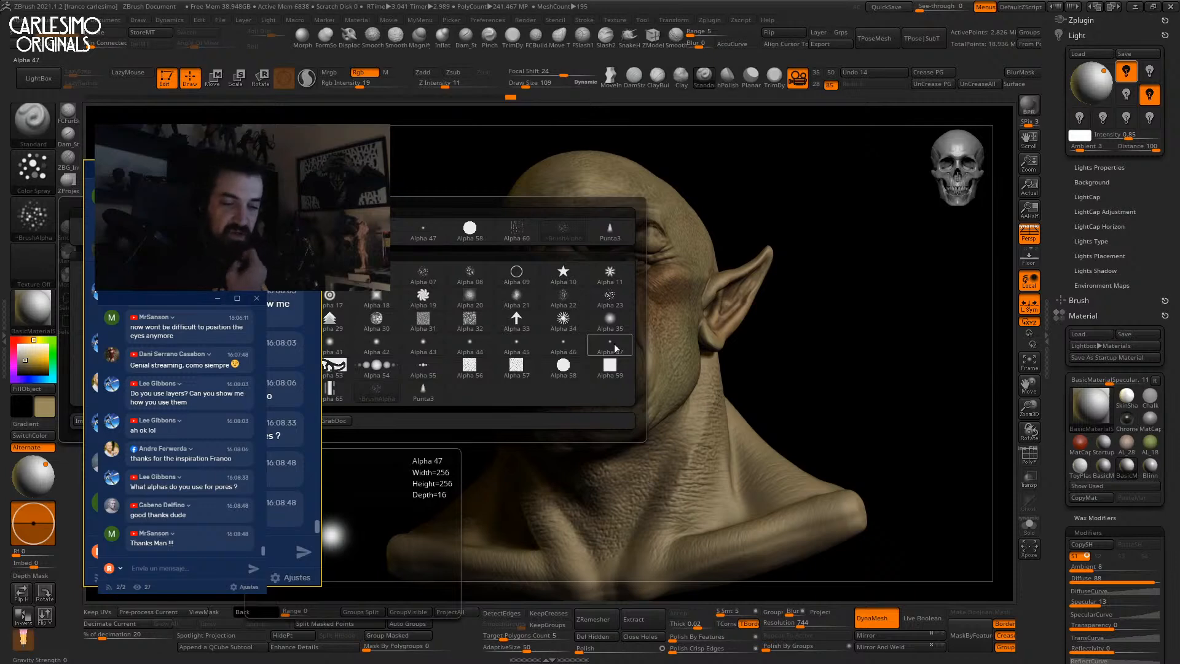
left_click(614, 344)
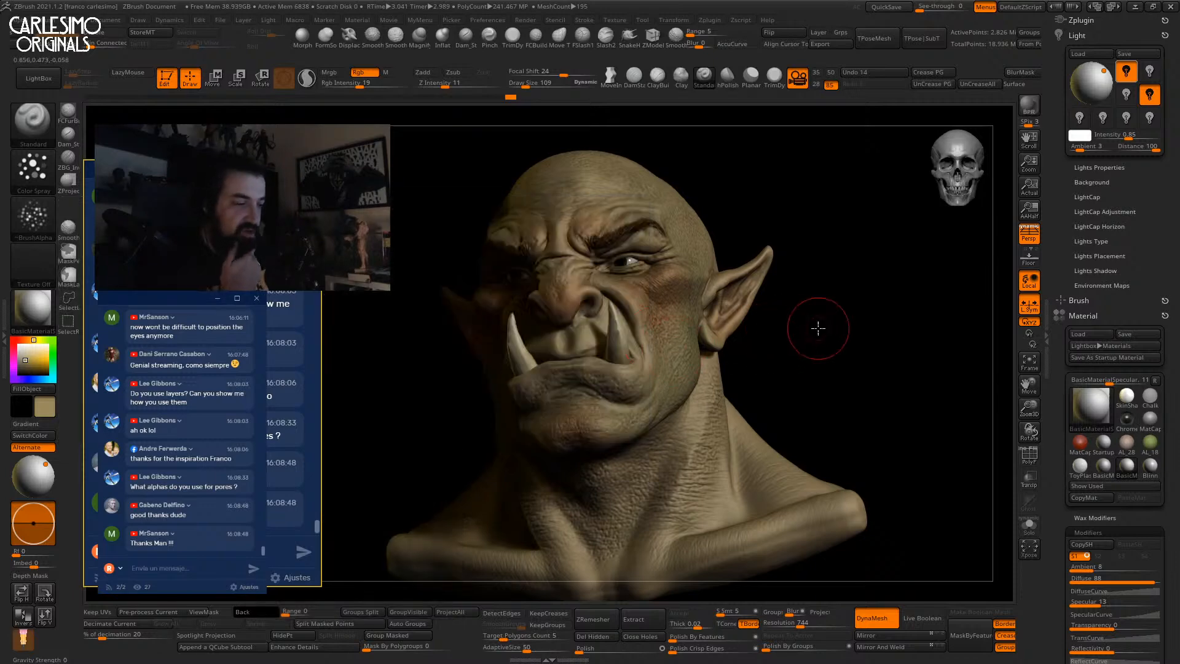
left_click_drag(837, 343, 893, 321)
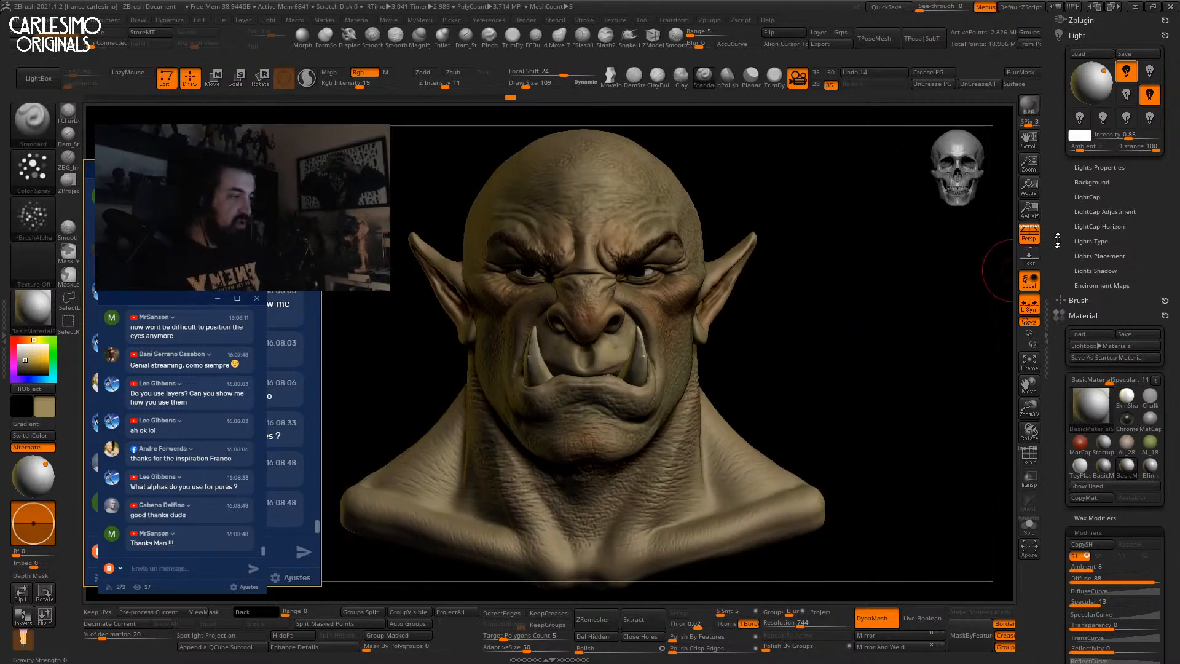
scroll(1075, 123, "down", 10)
scroll(1076, 98, "up", 15)
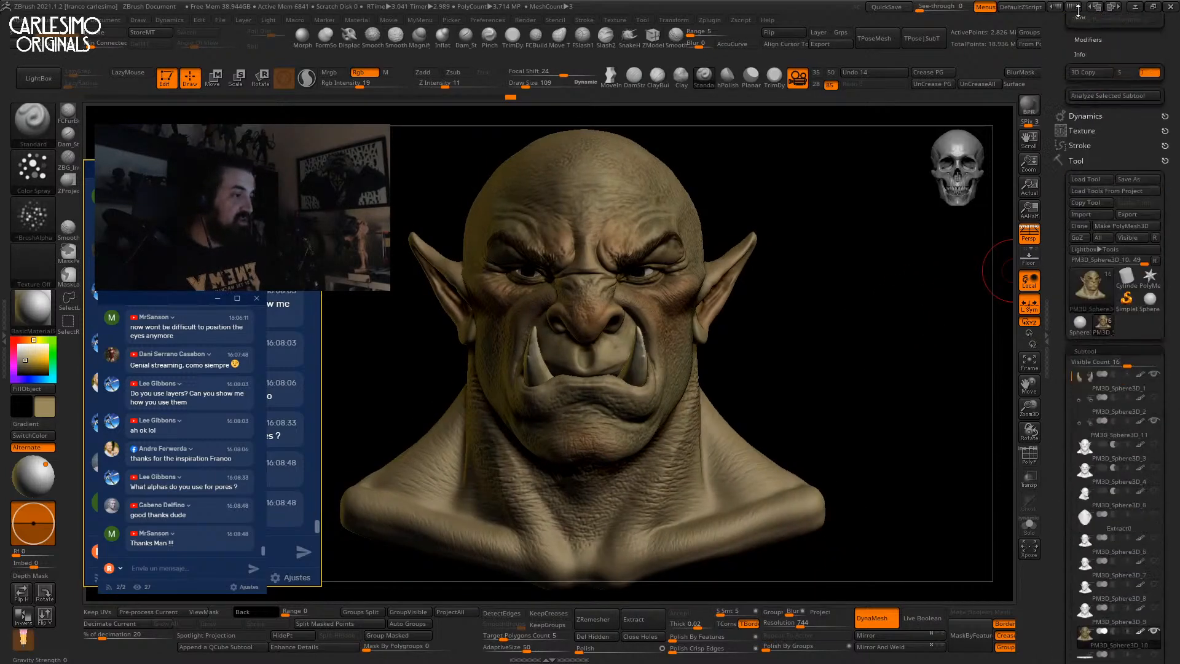
left_click(1125, 128)
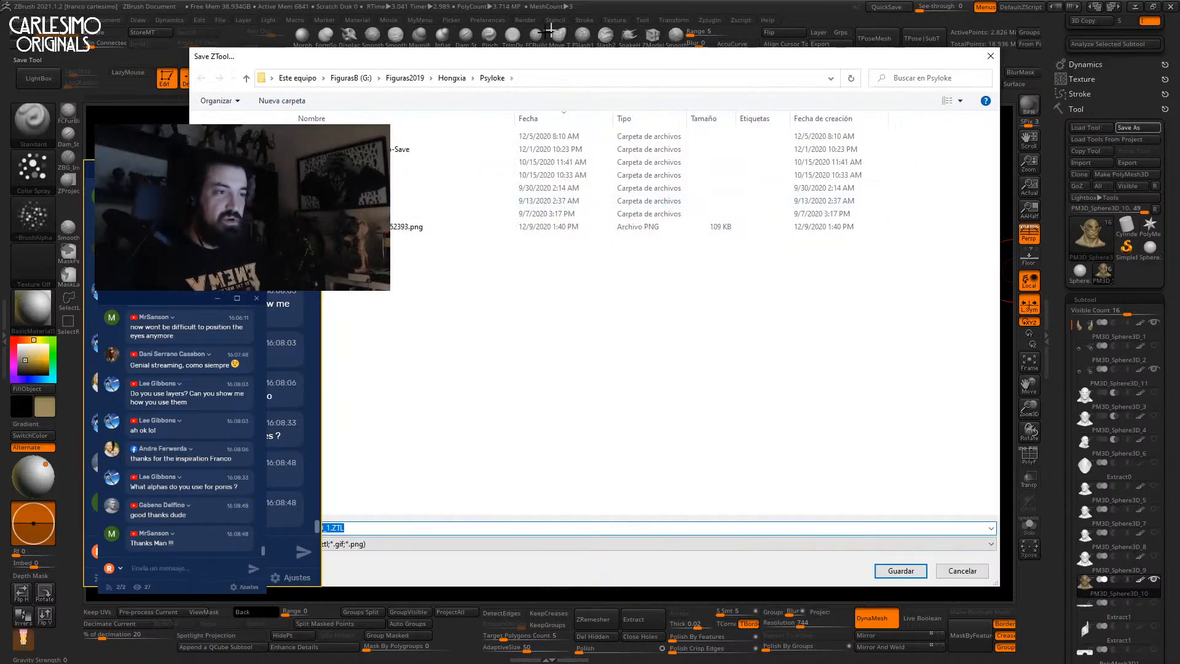
left_click_drag(513, 57, 613, 61)
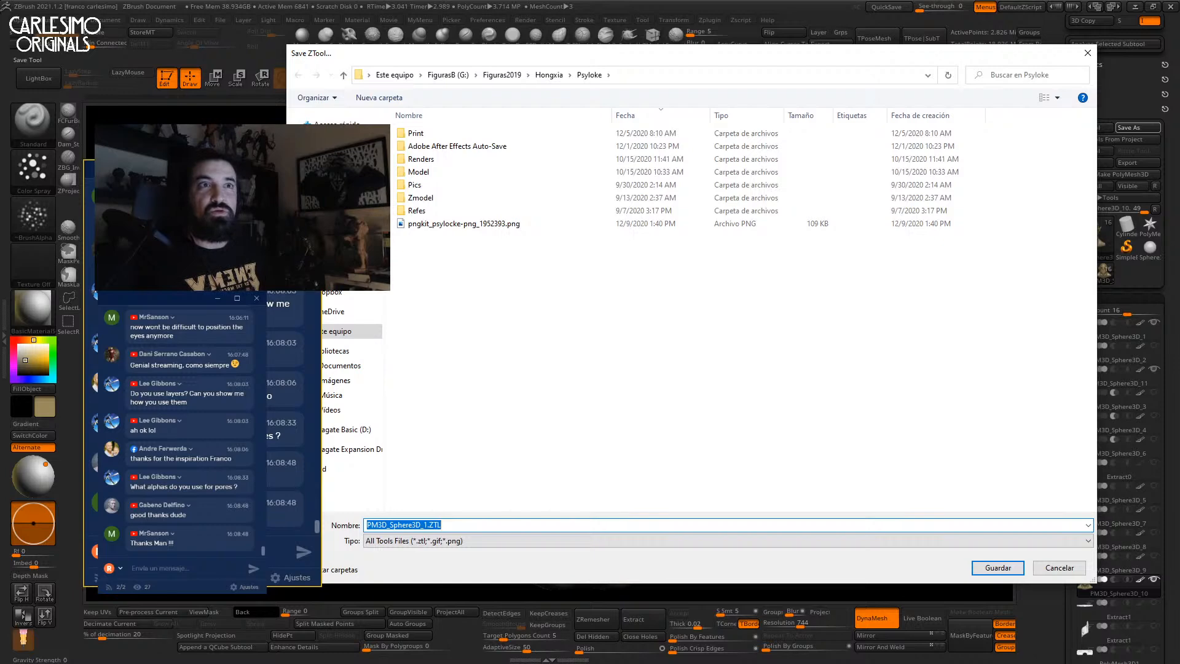
left_click(1087, 52)
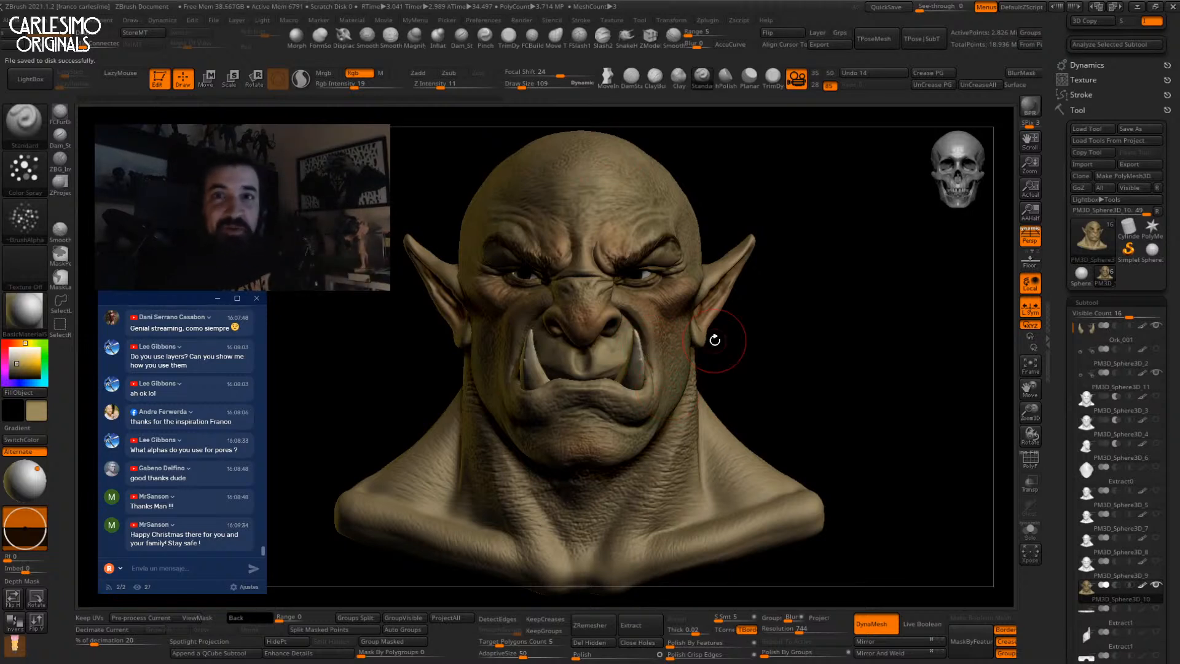
Turn the orc bust to show its side.
left_click_drag(755, 406, 860, 354)
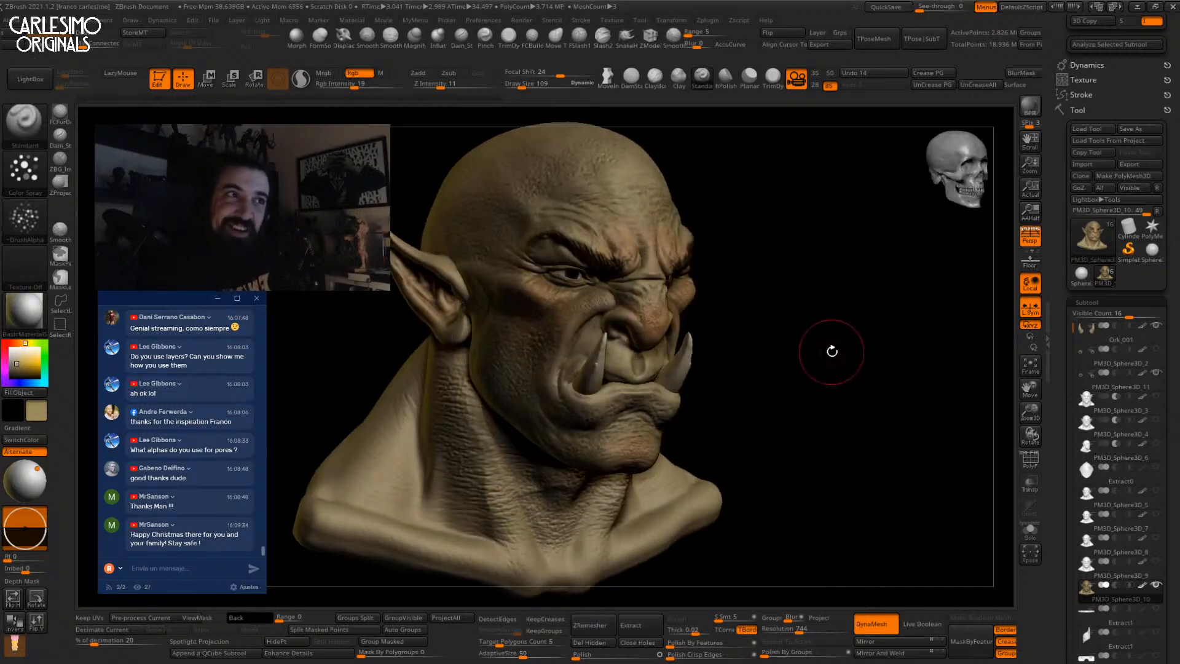